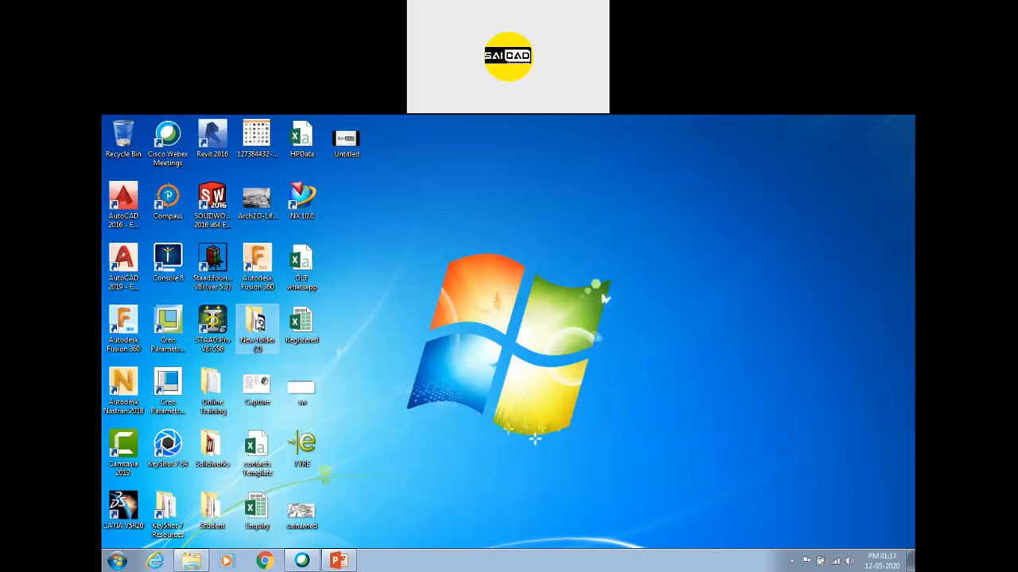
Launch Creo Parametric 5.0 from the desktop and close the open PowerPoint window
{"action": "left_click", "coordinate": [179, 385]}
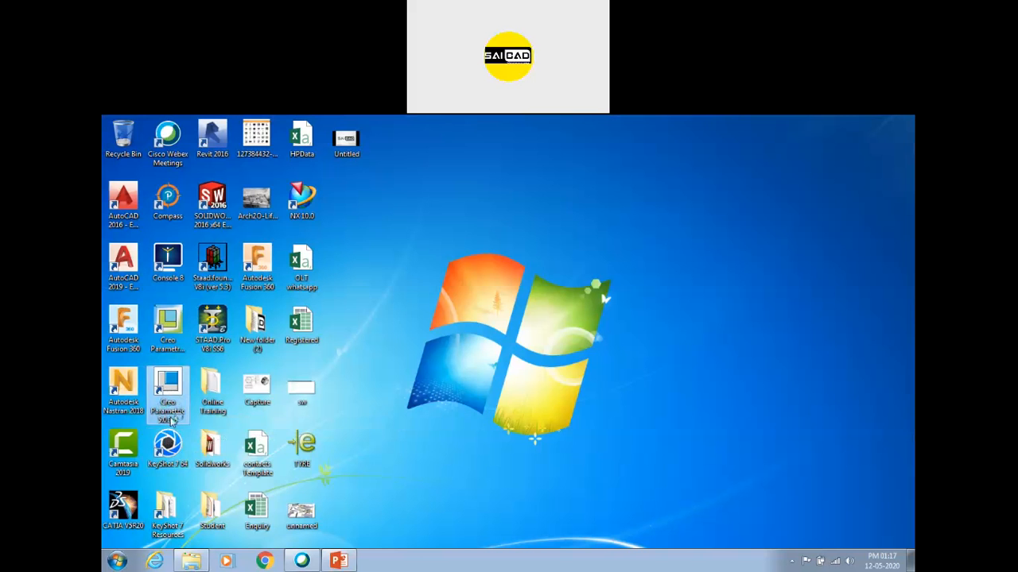
{"action": "right_click", "coordinate": [338, 561]}
{"action": "left_click", "coordinate": [314, 540]}
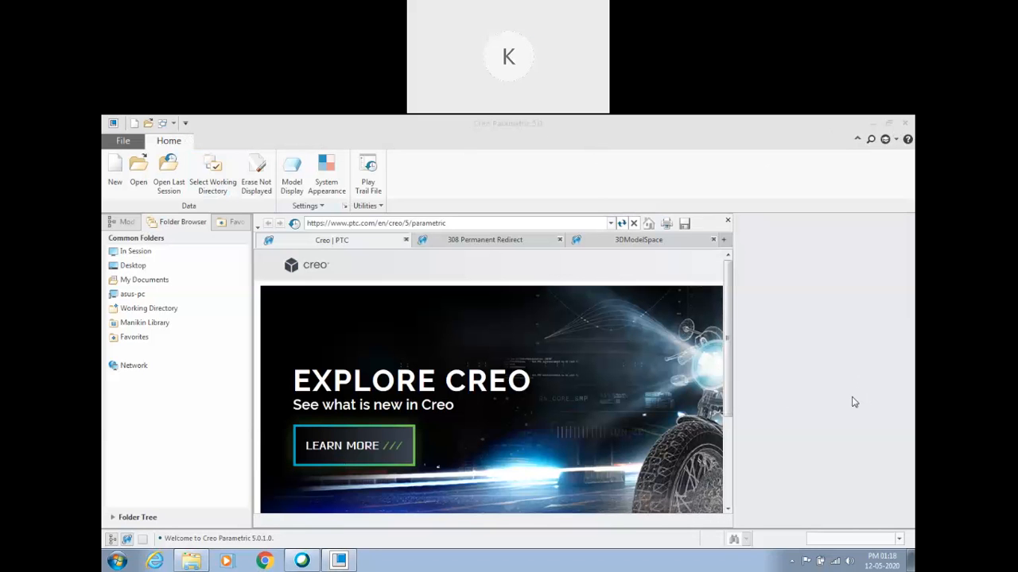
{"action": "left_click", "coordinate": [859, 271]}
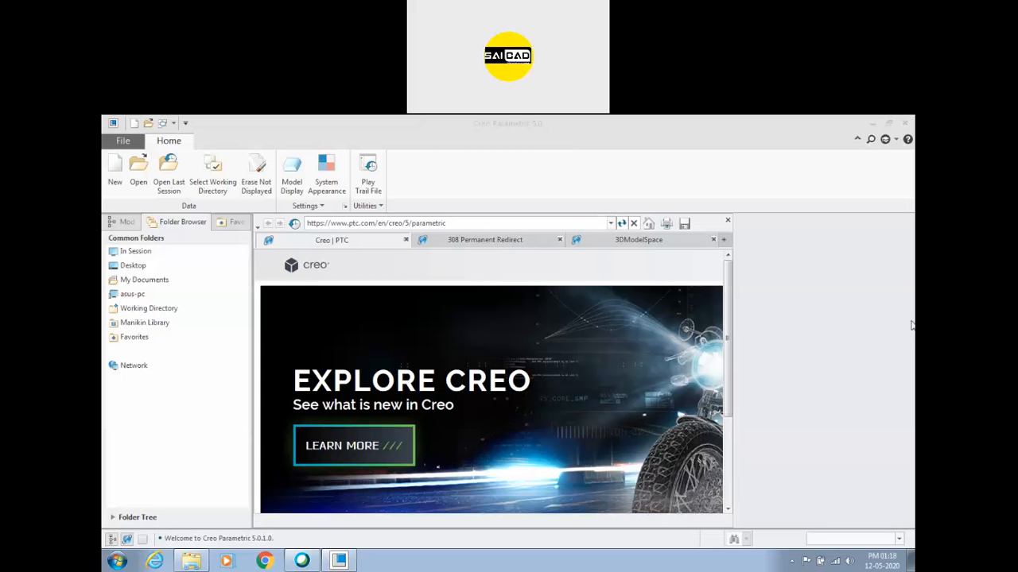
{"action": "left_click", "coordinate": [862, 282]}
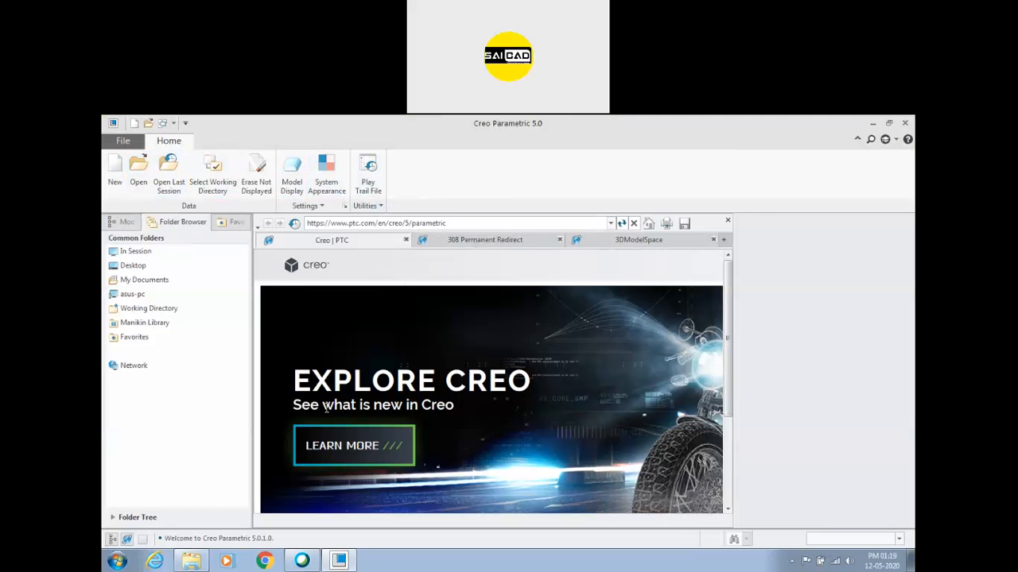
View the 3DModelSpace page in the embedded browser and return to the Creo start page
{"action": "left_click", "coordinate": [449, 224]}
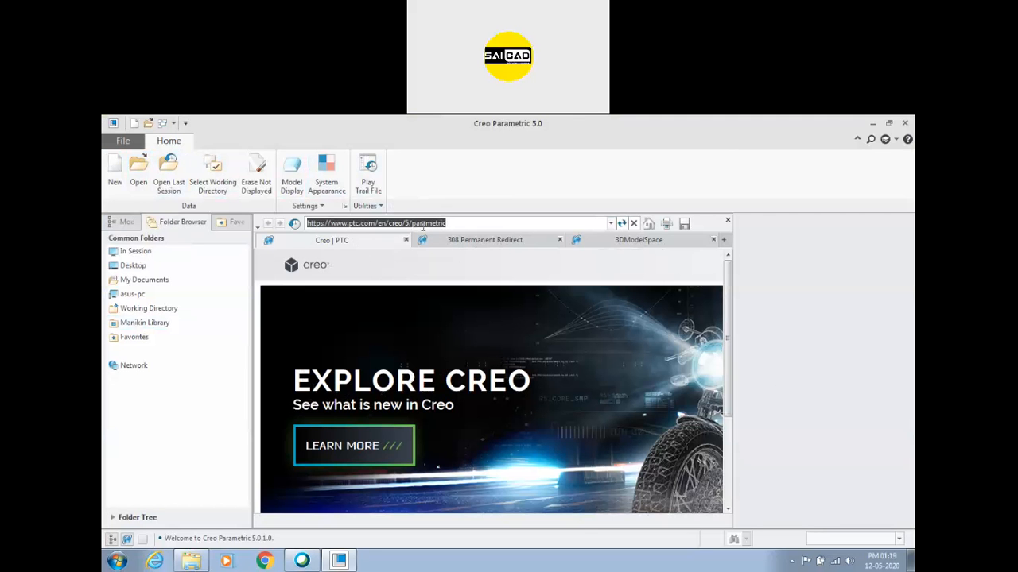
{"action": "left_click", "coordinate": [460, 240]}
{"action": "left_click", "coordinate": [358, 241]}
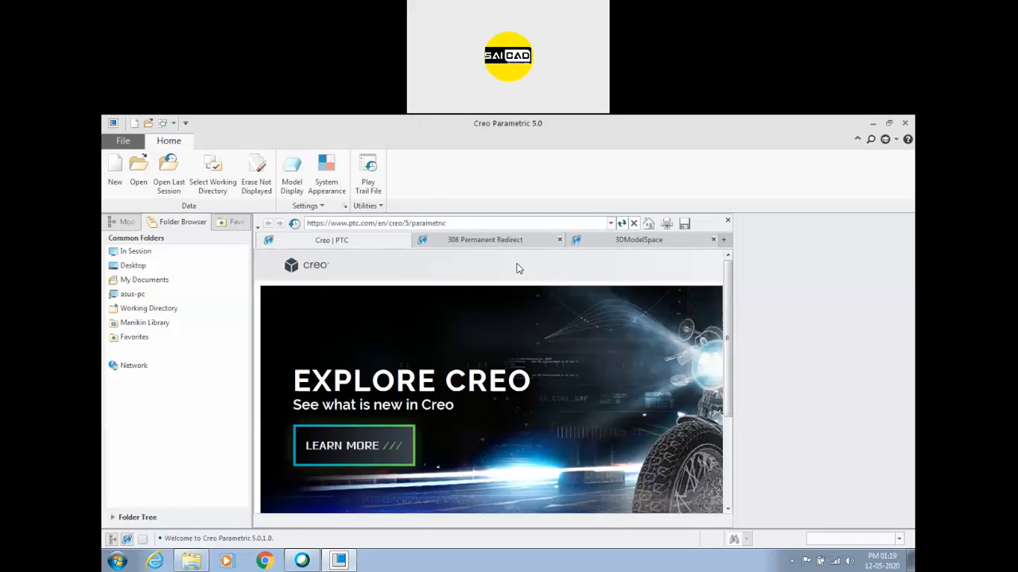
{"action": "left_click", "coordinate": [626, 244]}
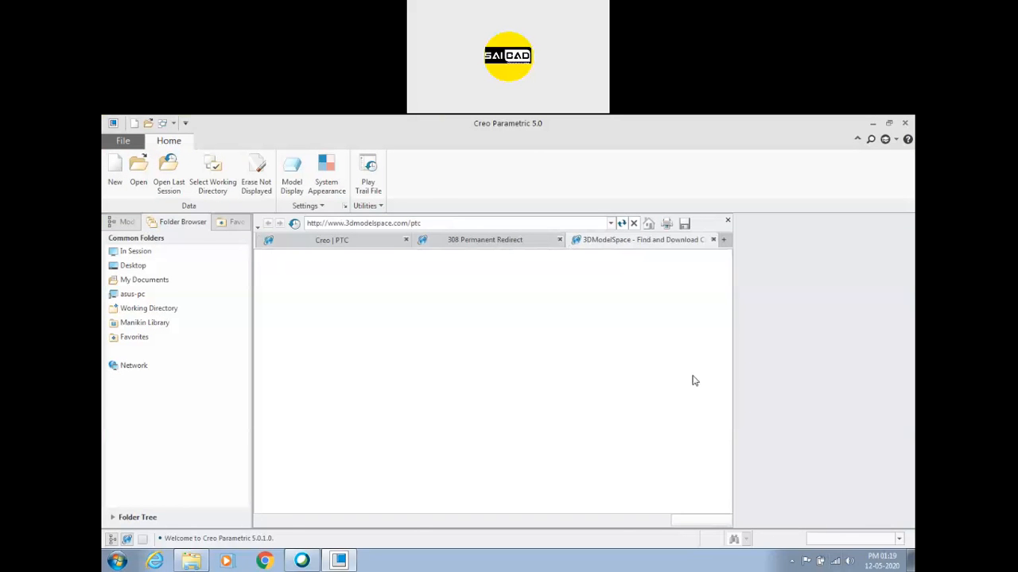
{"action": "left_click", "coordinate": [312, 241]}
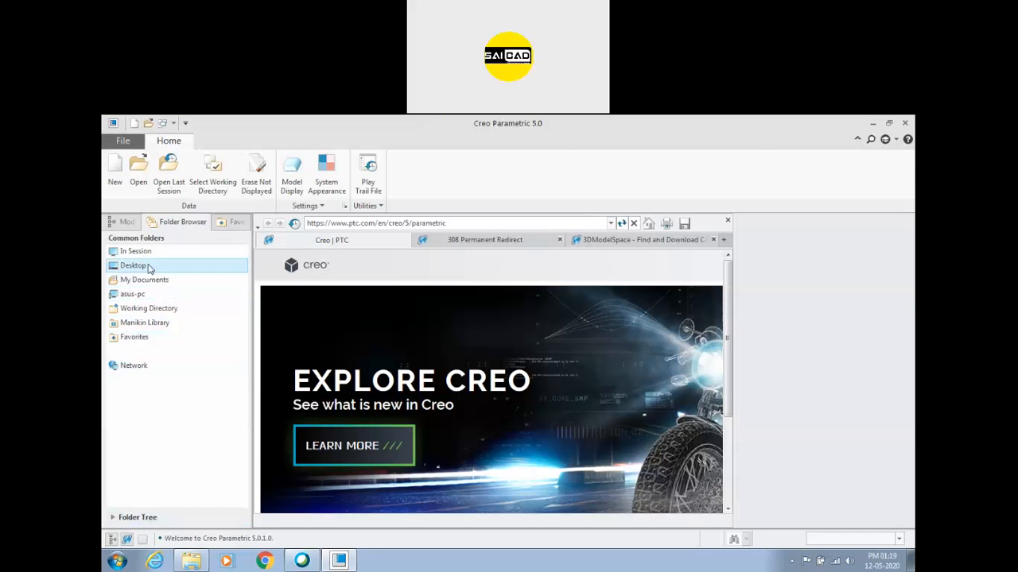
{"action": "left_click", "coordinate": [125, 141]}
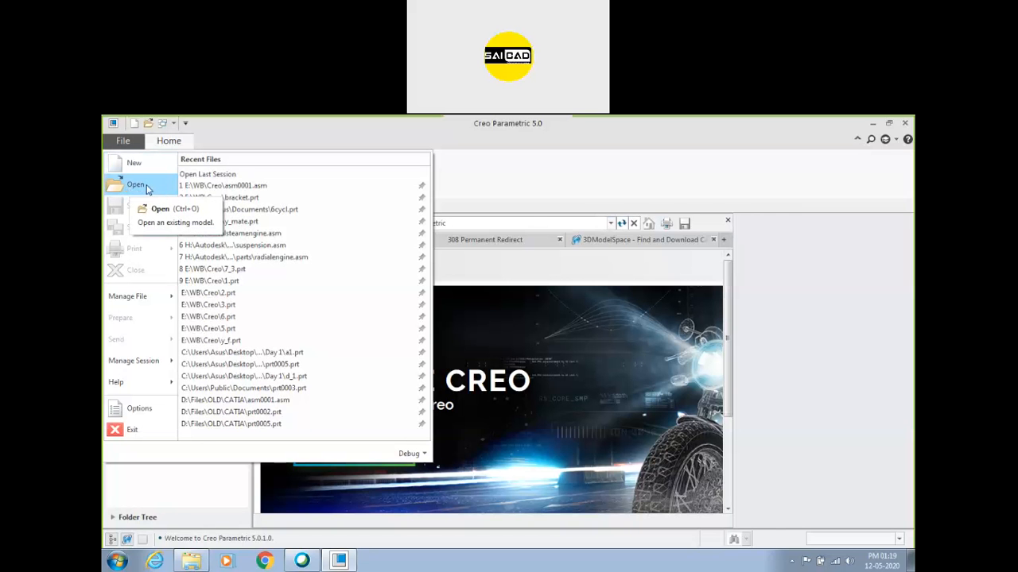
{"action": "mouse_move", "coordinate": [137, 308]}
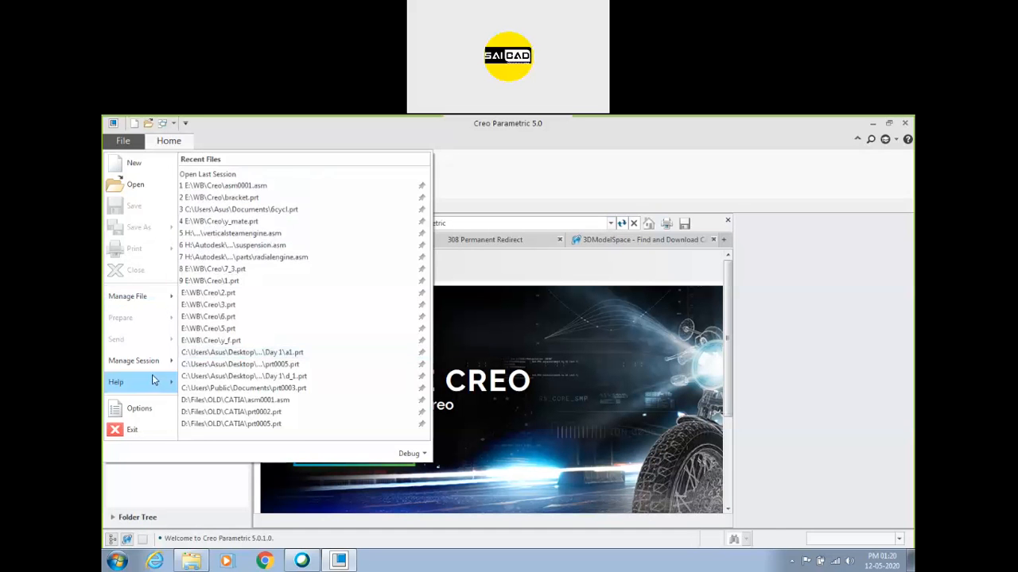
{"action": "mouse_move", "coordinate": [127, 364]}
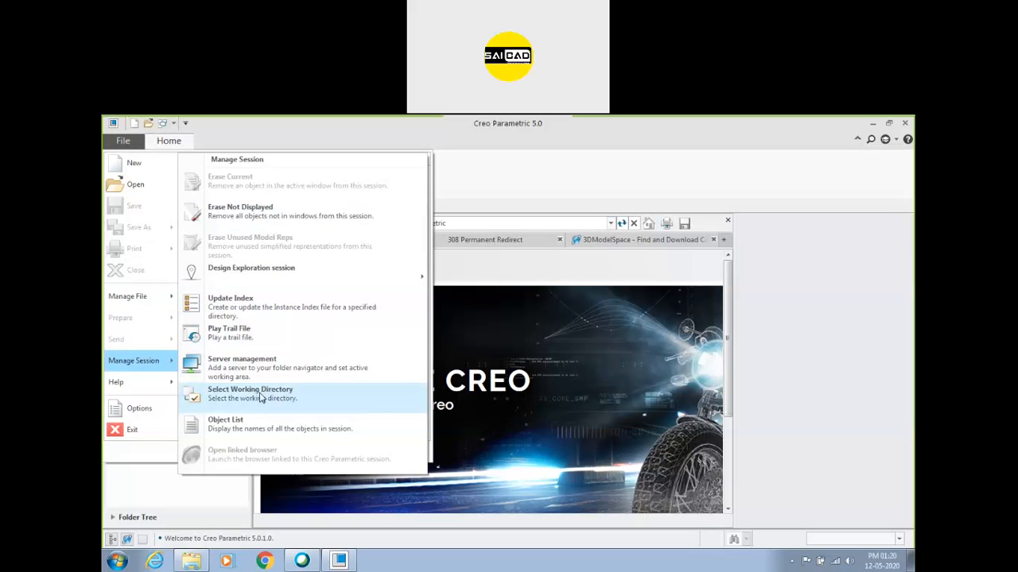
{"action": "left_click", "coordinate": [848, 359]}
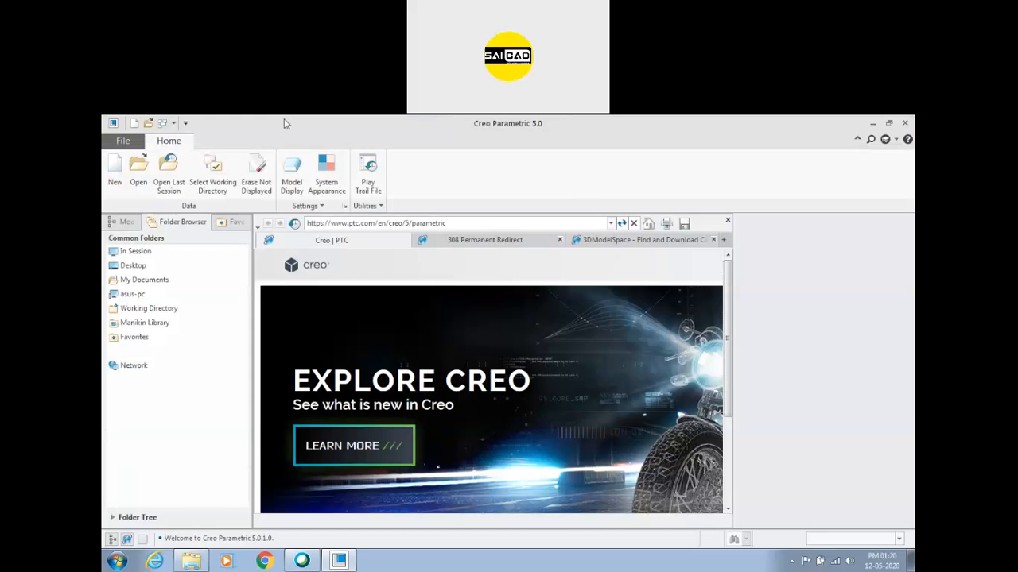
Set the Creo folder inside WB on the E: drive as the working directory and check that files open from it
{"action": "left_click", "coordinate": [139, 170]}
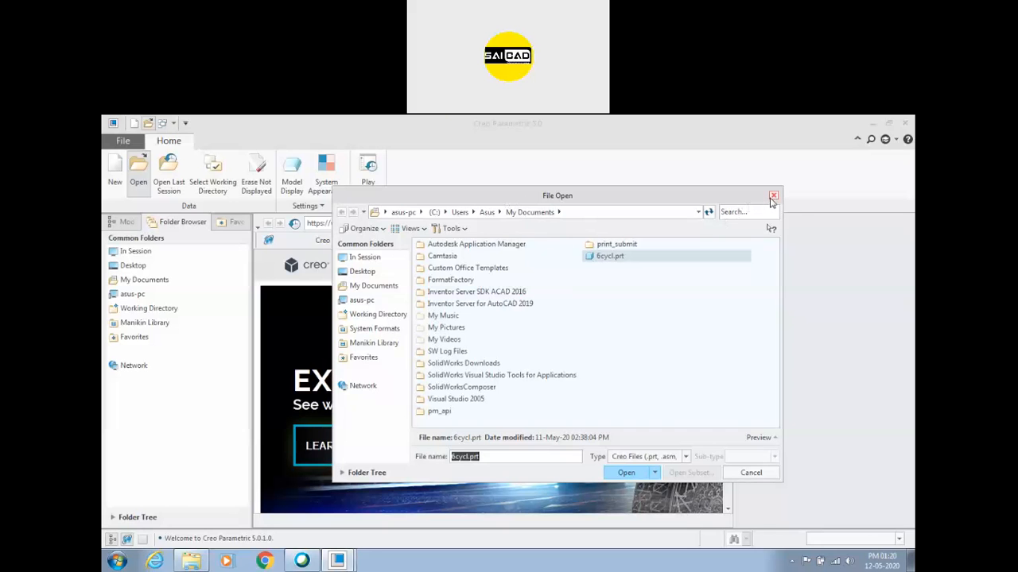
{"action": "left_click", "coordinate": [362, 300]}
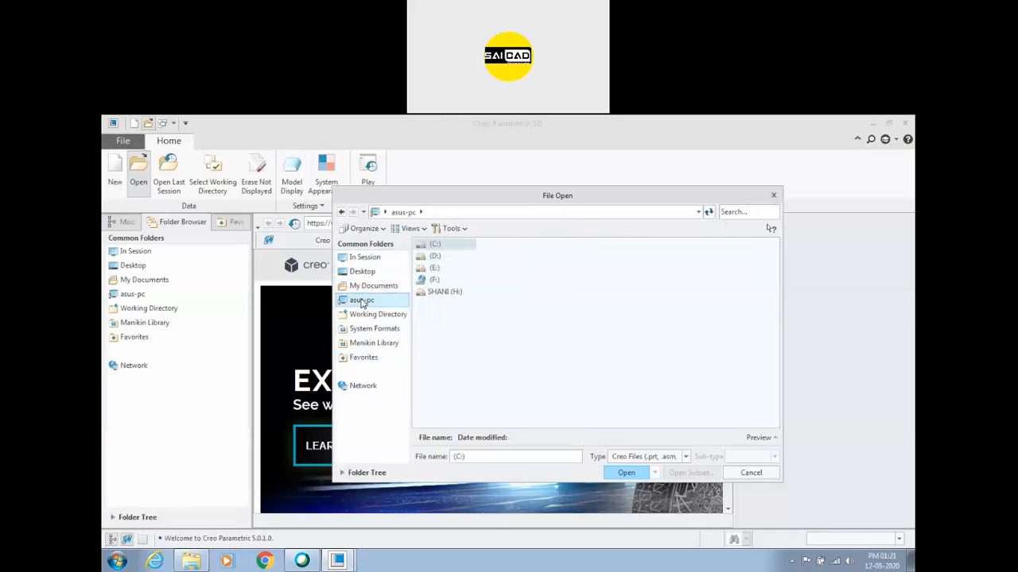
{"action": "left_click", "coordinate": [434, 270]}
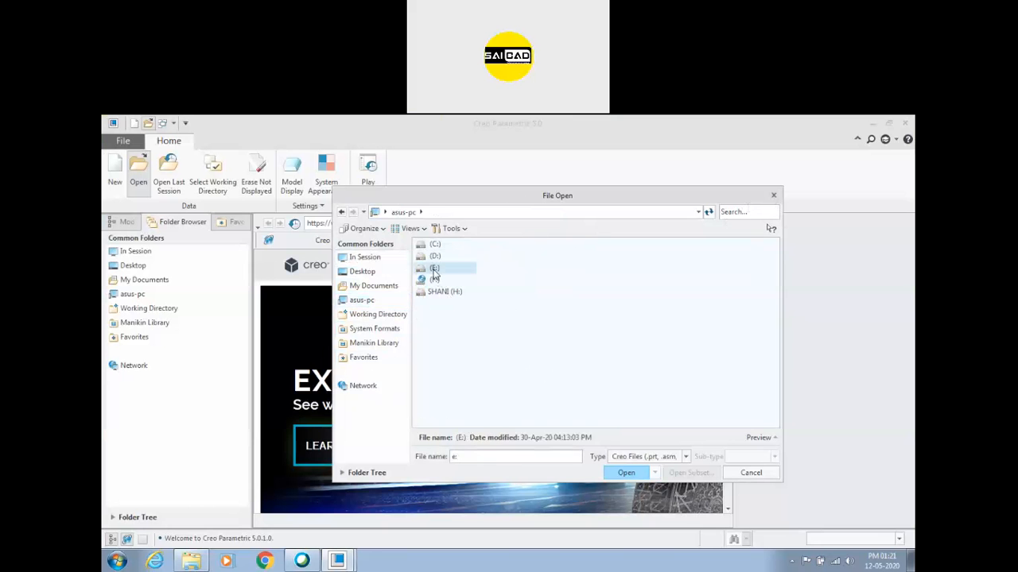
{"action": "double_click", "coordinate": [435, 271]}
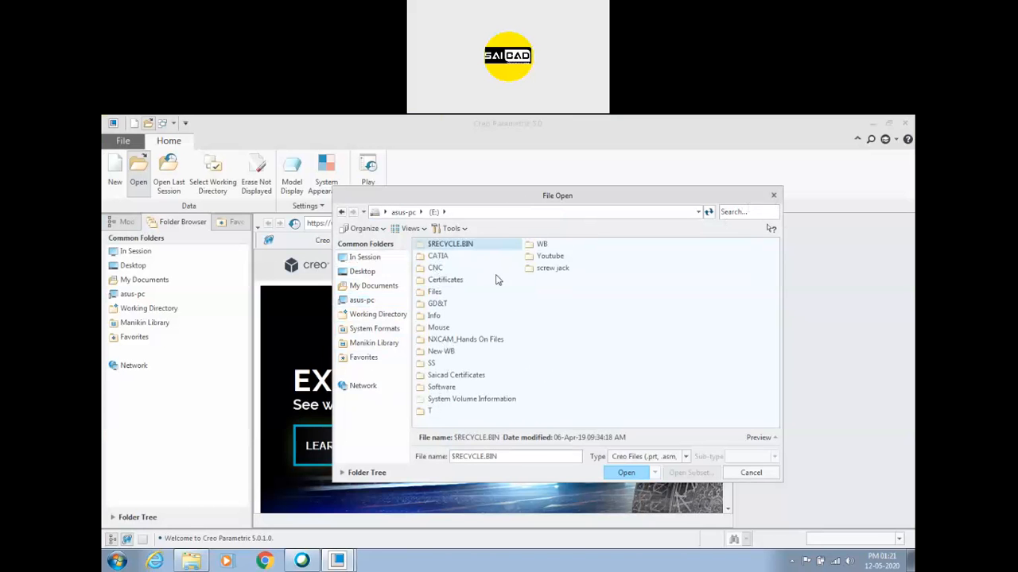
{"action": "double_click", "coordinate": [538, 245]}
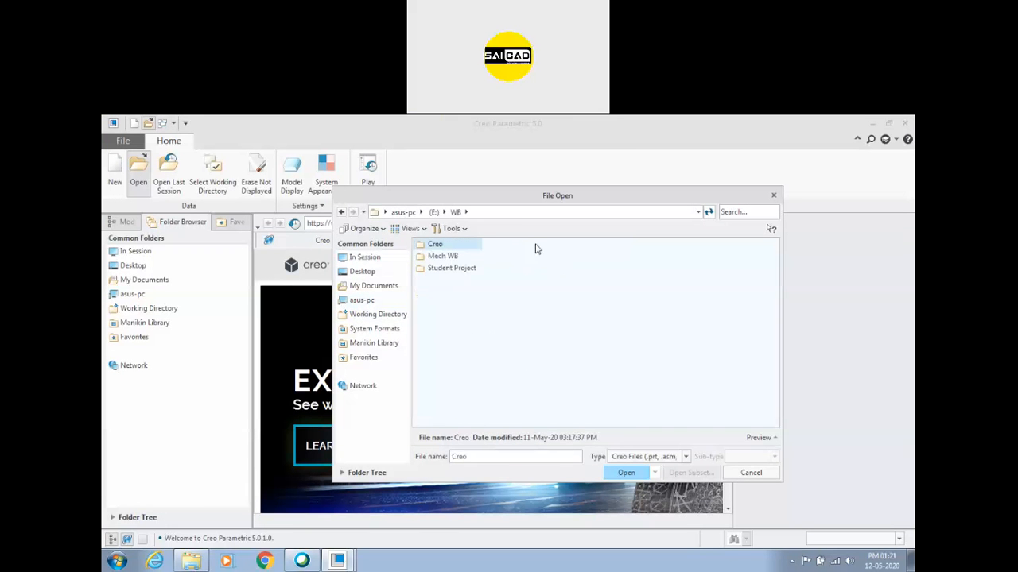
{"action": "right_click", "coordinate": [434, 250]}
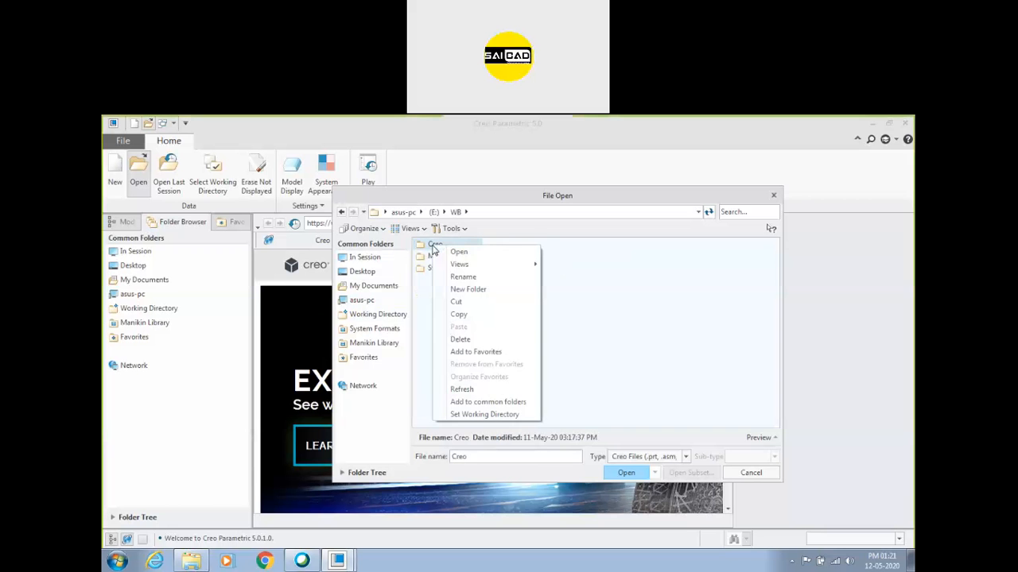
{"action": "left_click", "coordinate": [482, 415]}
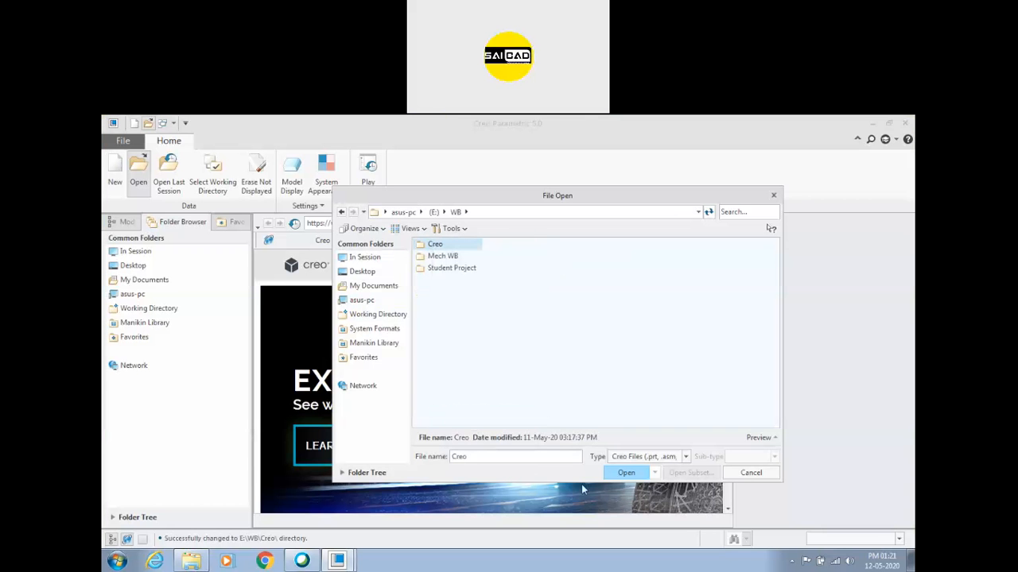
{"action": "left_click", "coordinate": [626, 473]}
{"action": "left_click", "coordinate": [751, 475]}
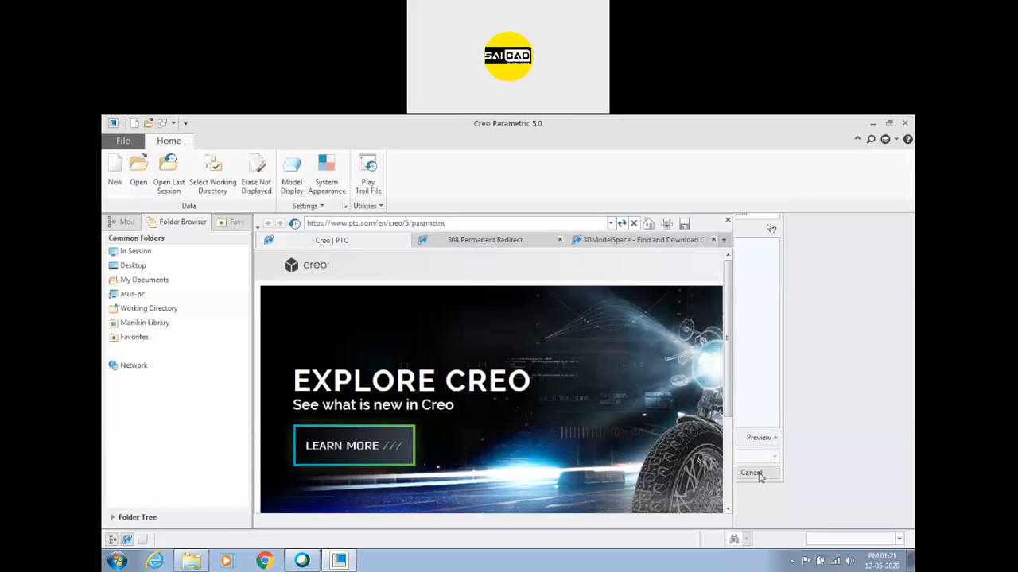
{"action": "left_click", "coordinate": [139, 169]}
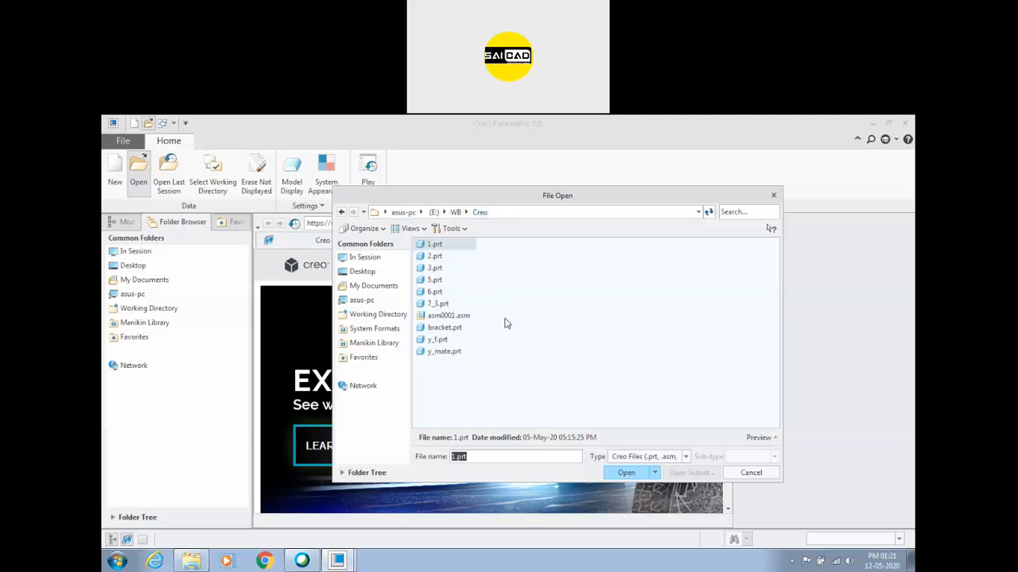
{"action": "left_click", "coordinate": [775, 196]}
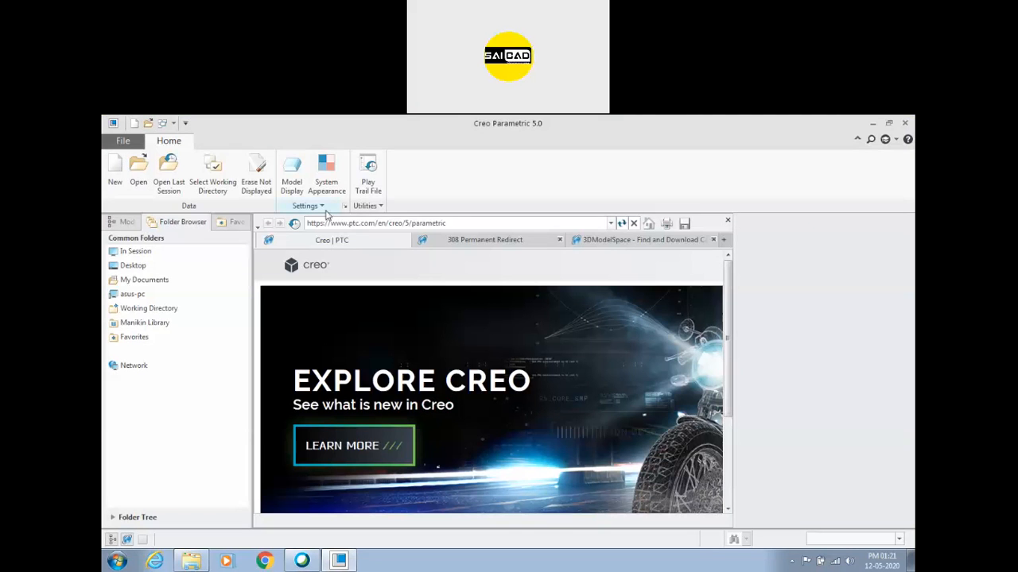
{"action": "left_click", "coordinate": [123, 141]}
{"action": "mouse_move", "coordinate": [143, 366]}
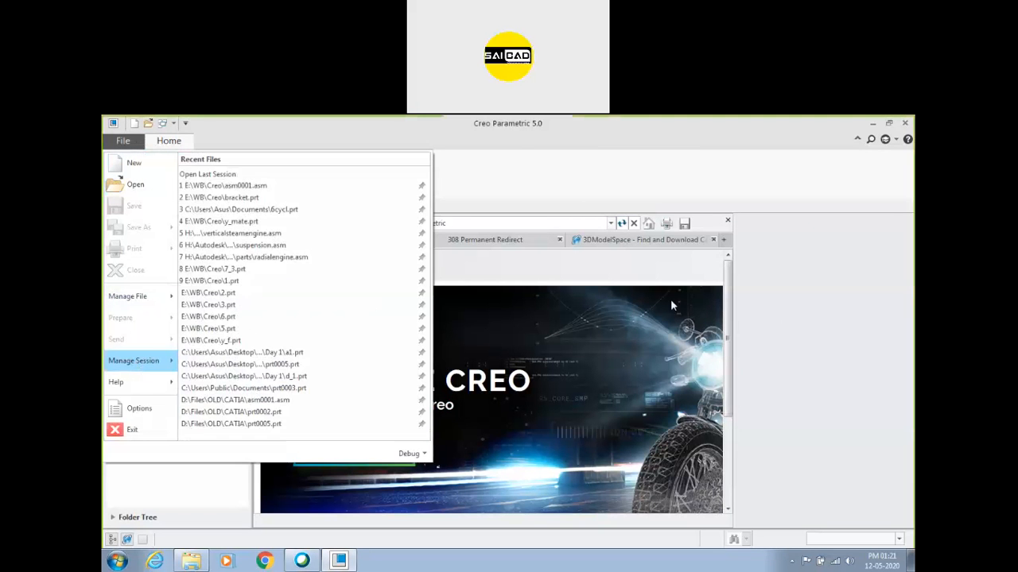
{"action": "left_click", "coordinate": [518, 148]}
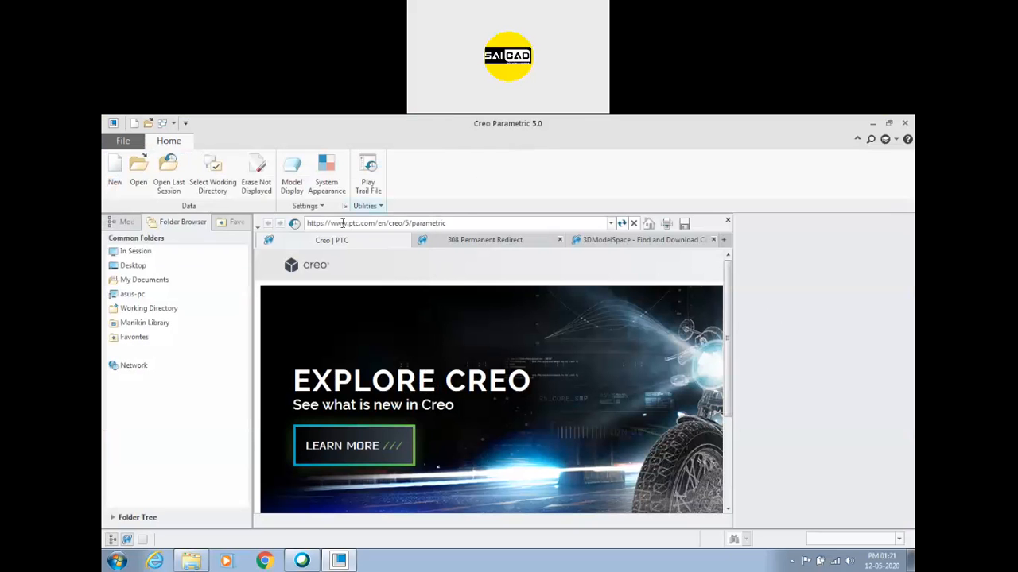
Browse the common folders through to My Documents and close the embedded browser pane
{"action": "left_click", "coordinate": [136, 253]}
{"action": "left_click", "coordinate": [134, 265]}
{"action": "left_click", "coordinate": [139, 280]}
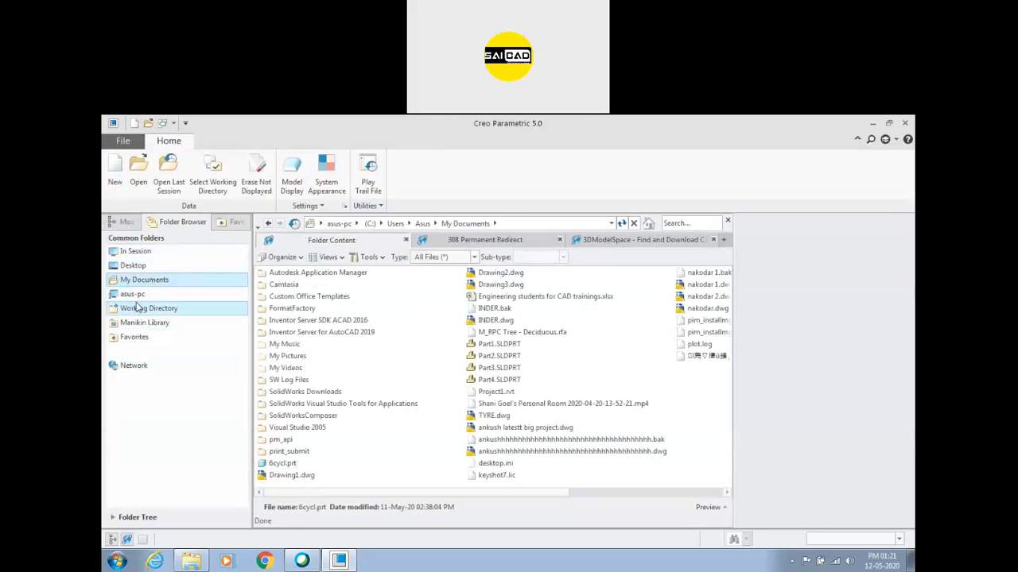
{"action": "right_click", "coordinate": [315, 299]}
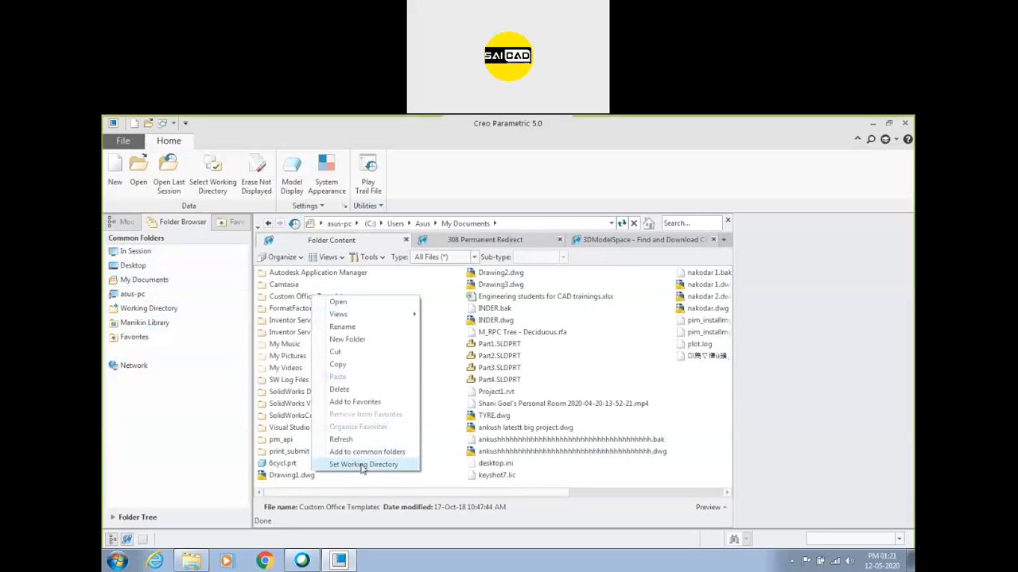
{"action": "left_click", "coordinate": [795, 359]}
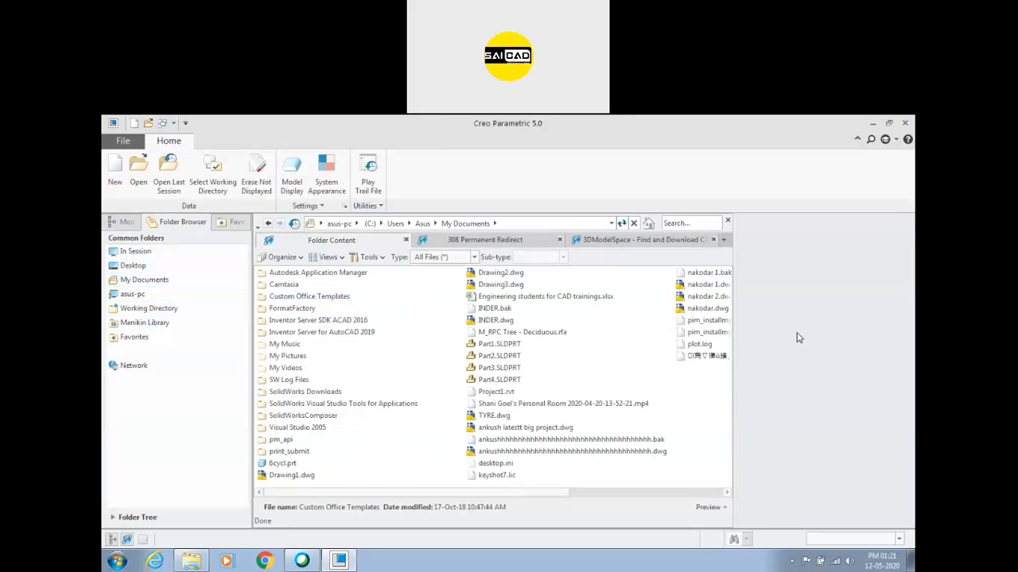
{"action": "left_click", "coordinate": [726, 221]}
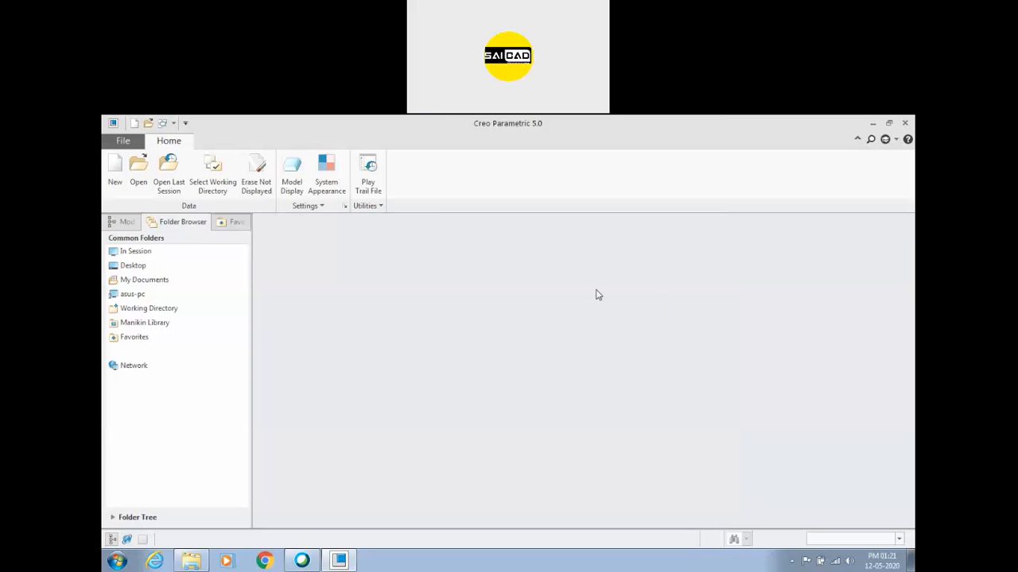
Try to create a new solid part named "Drawing 1" with the default template
{"action": "left_click", "coordinate": [114, 181]}
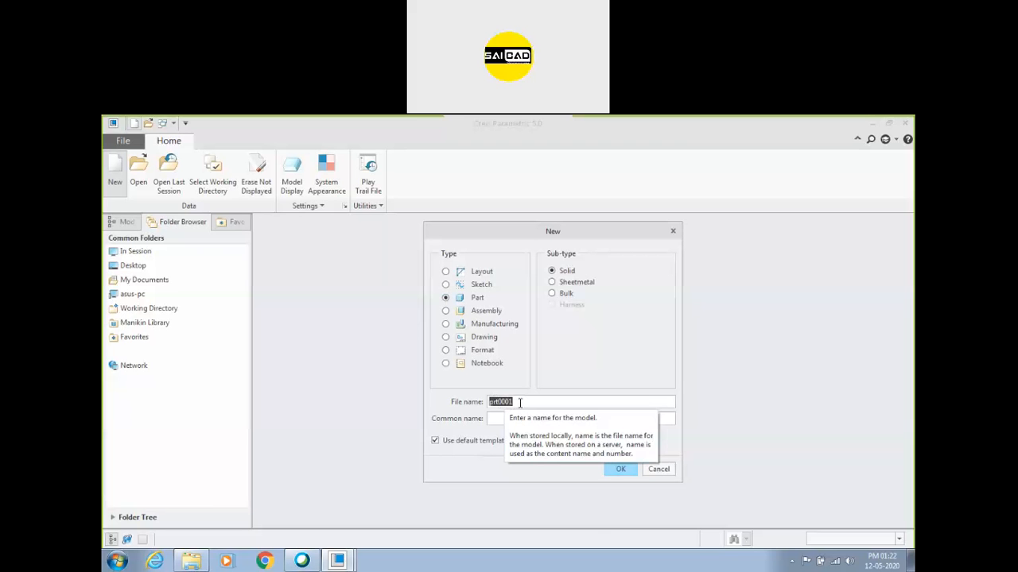
{"action": "type", "text": "Drawing 1"}
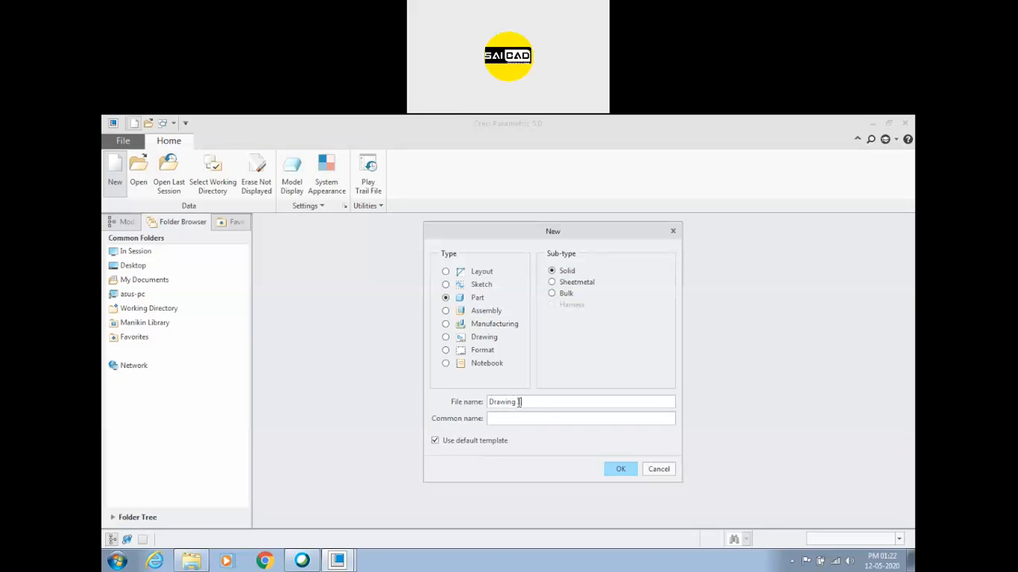
{"action": "left_click", "coordinate": [618, 469]}
{"action": "left_click_drag", "start_coordinate": [579, 329], "coordinate": [353, 334]}
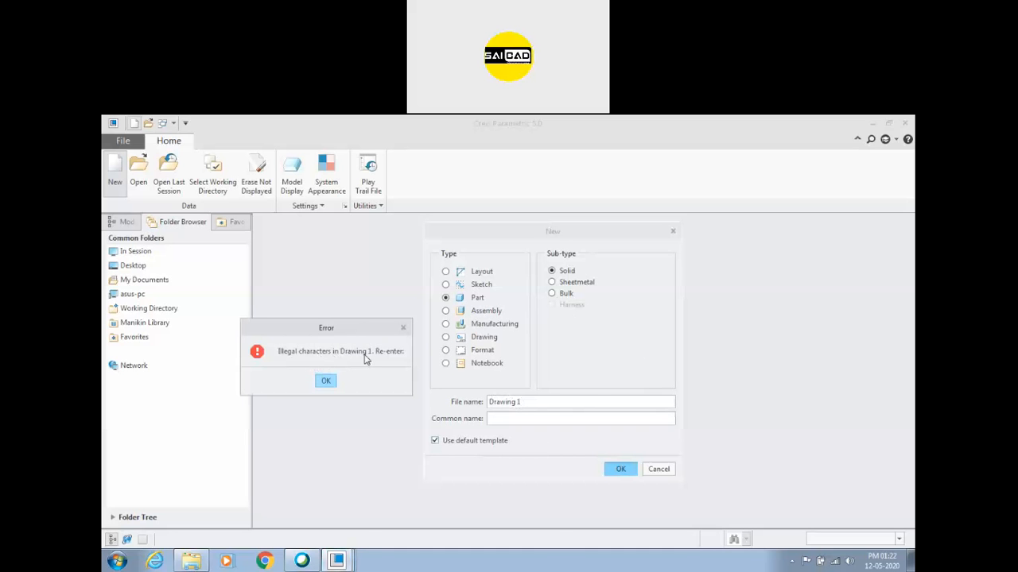
{"action": "left_click", "coordinate": [327, 381]}
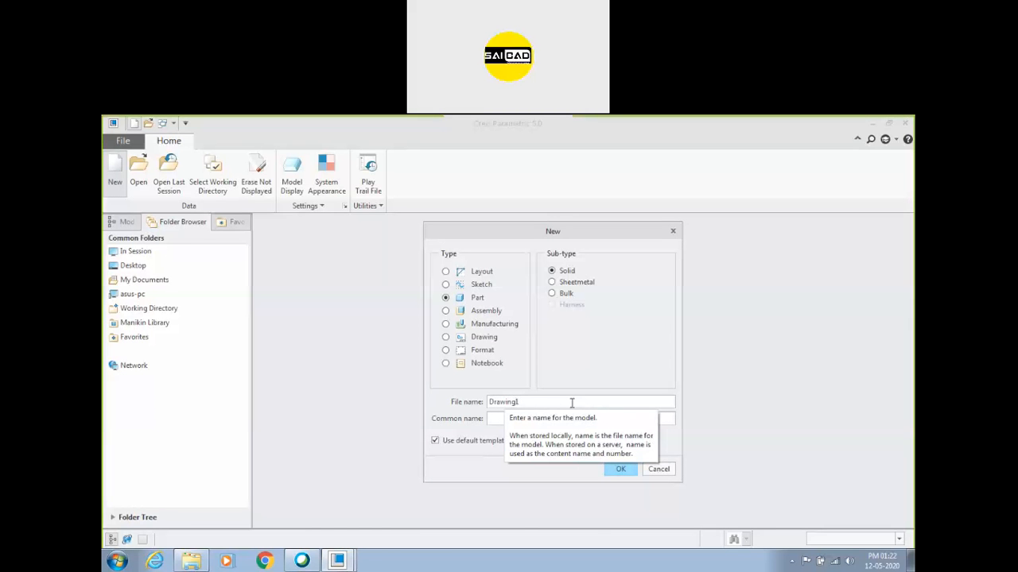
Rename the new part as Drawing_1, turn off the default template and continue to the template choice
{"action": "key", "text": "BackSpace"}
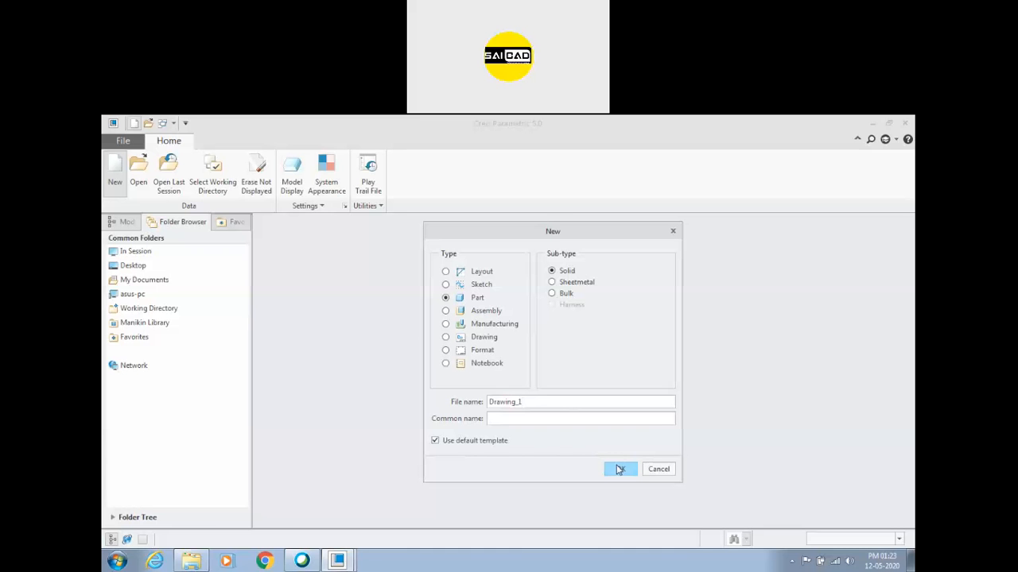
{"action": "left_click", "coordinate": [463, 443]}
{"action": "left_click", "coordinate": [620, 471]}
Choose the mmns_part_solid template for the new part and create it
{"action": "left_click_drag", "start_coordinate": [522, 205], "coordinate": [538, 211]}
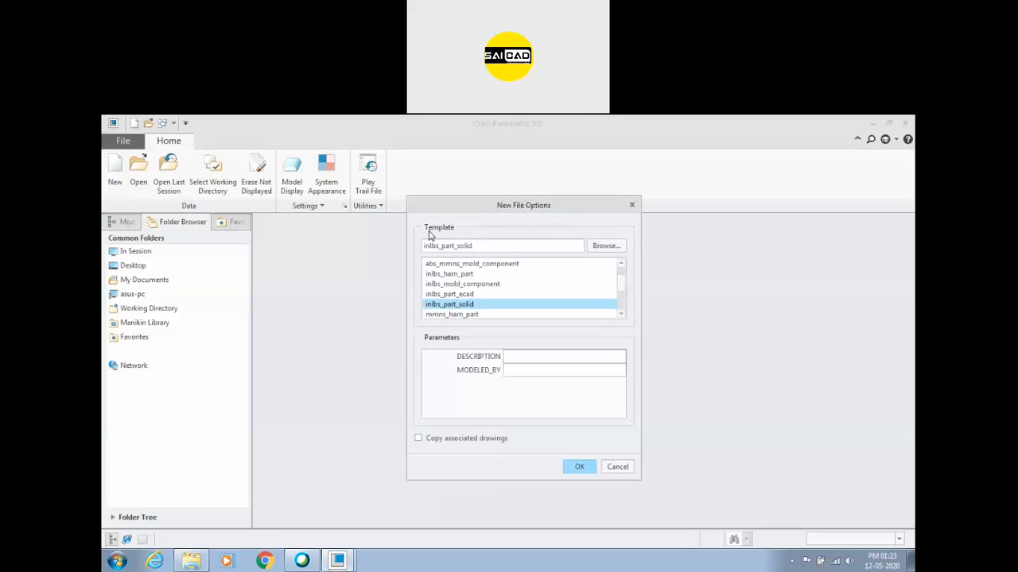
{"action": "left_click", "coordinate": [624, 292]}
{"action": "mouse_move", "coordinate": [622, 287]}
{"action": "left_mouse_down"}
{"action": "mouse_move", "coordinate": [622, 306]}
{"action": "mouse_move", "coordinate": [624, 283]}
{"action": "left_mouse_up"}
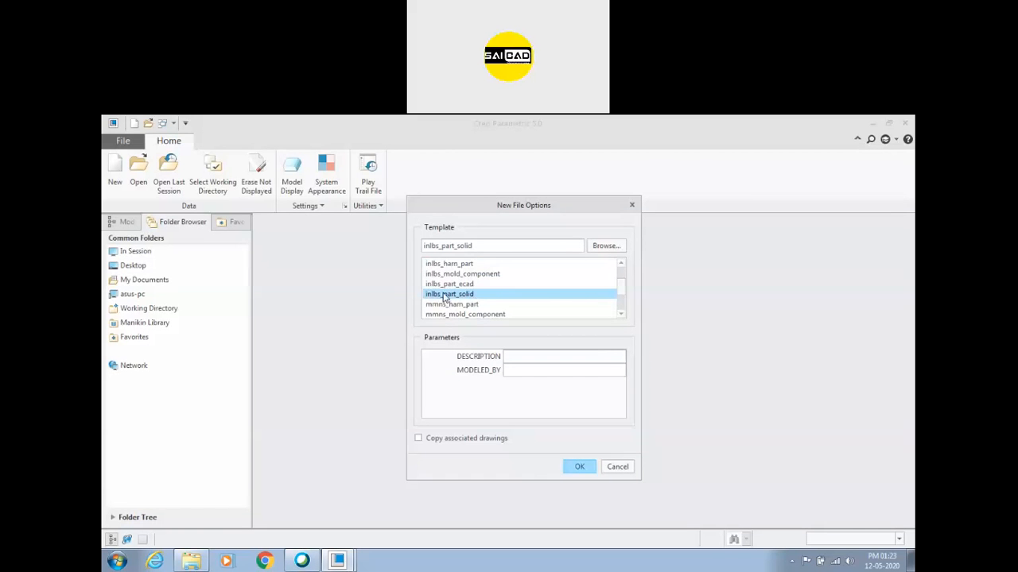
{"action": "left_click_drag", "start_coordinate": [618, 292], "coordinate": [621, 302]}
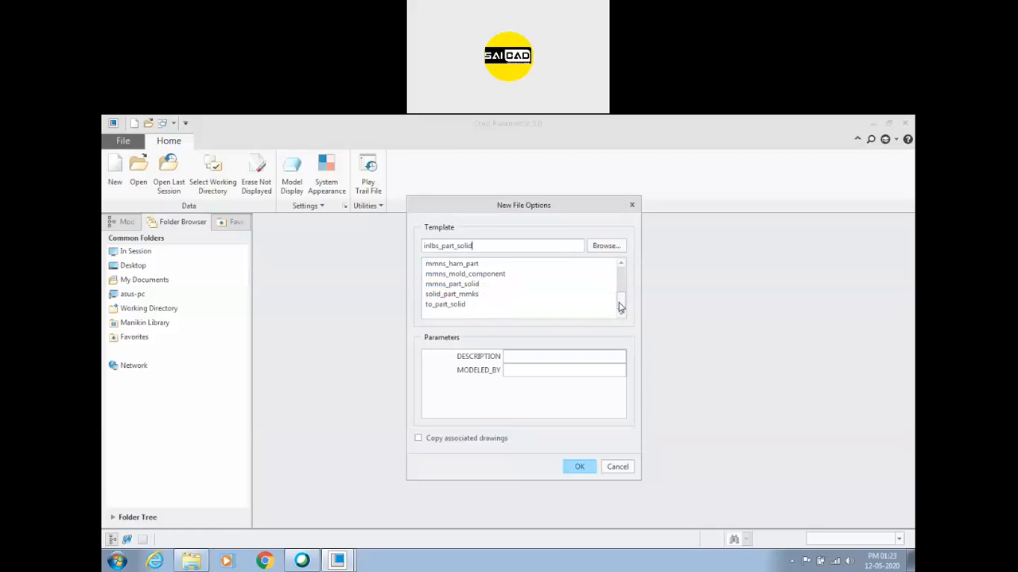
{"action": "left_click", "coordinate": [440, 286]}
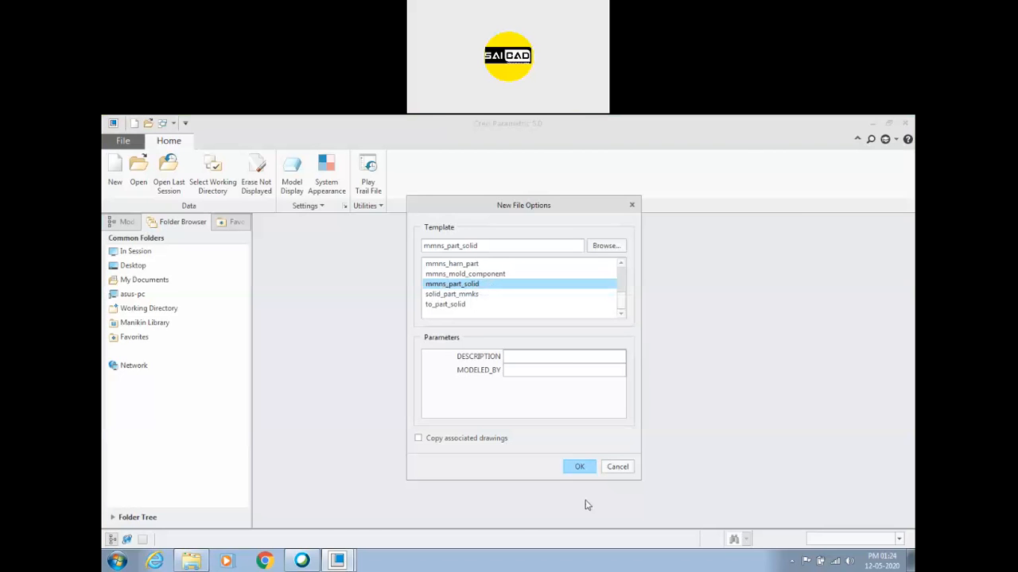
{"action": "left_click", "coordinate": [579, 466]}
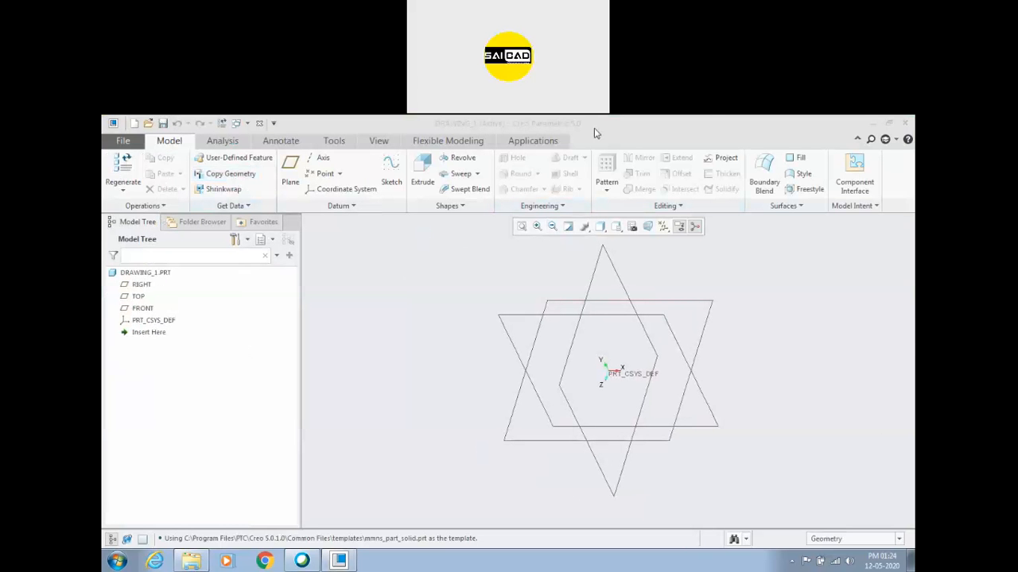
{"action": "left_click", "coordinate": [754, 270]}
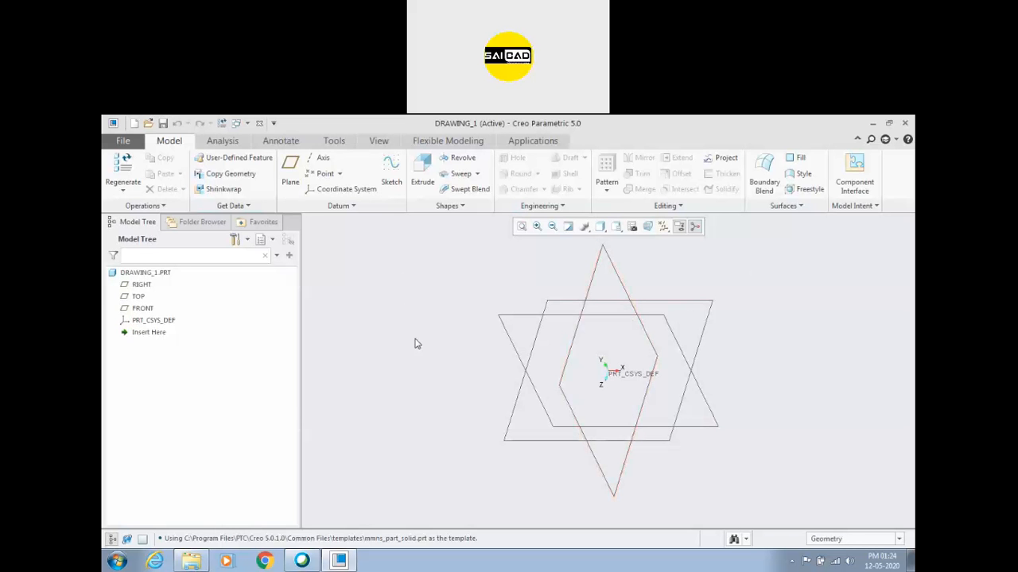
Look over the folder browser and the model tree, highlighting the TOP and FRONT planes and the default coordinate system
{"action": "left_click_drag", "start_coordinate": [335, 127], "coordinate": [338, 126]}
{"action": "double_click", "coordinate": [338, 126]}
{"action": "left_click", "coordinate": [198, 225]}
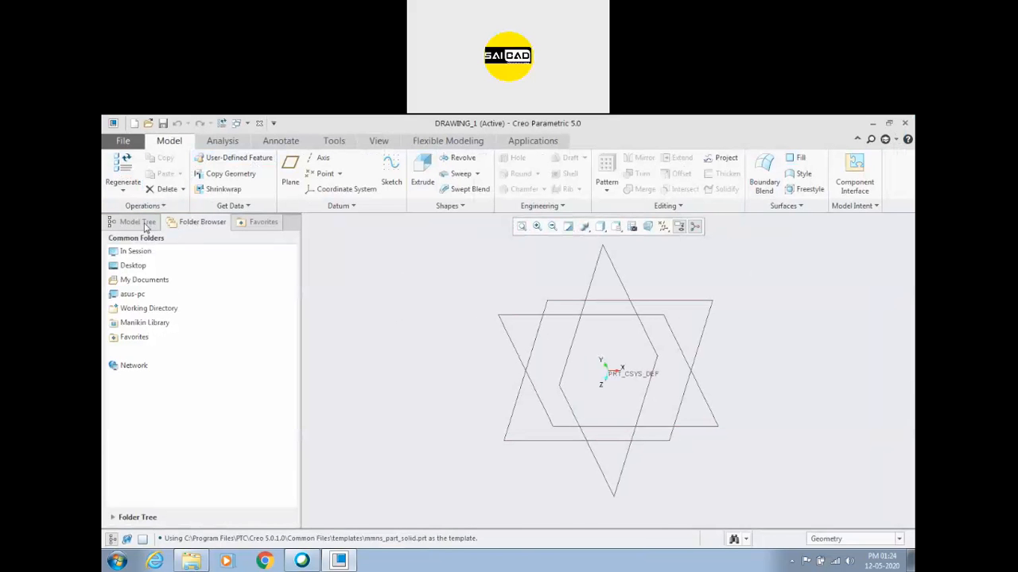
{"action": "left_click", "coordinate": [145, 226]}
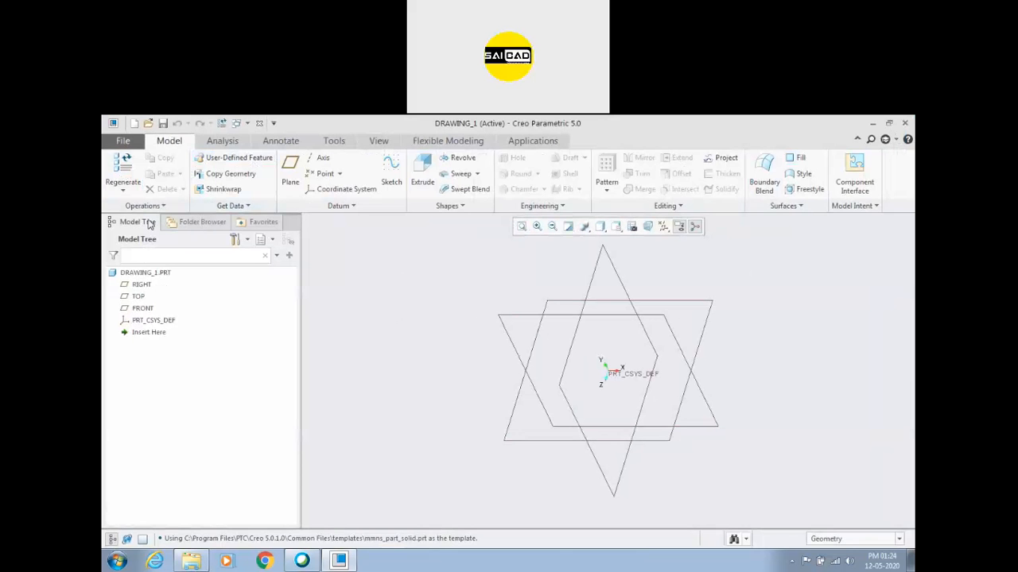
{"action": "left_click", "coordinate": [138, 295]}
{"action": "left_click", "coordinate": [142, 307]}
{"action": "left_click", "coordinate": [144, 321]}
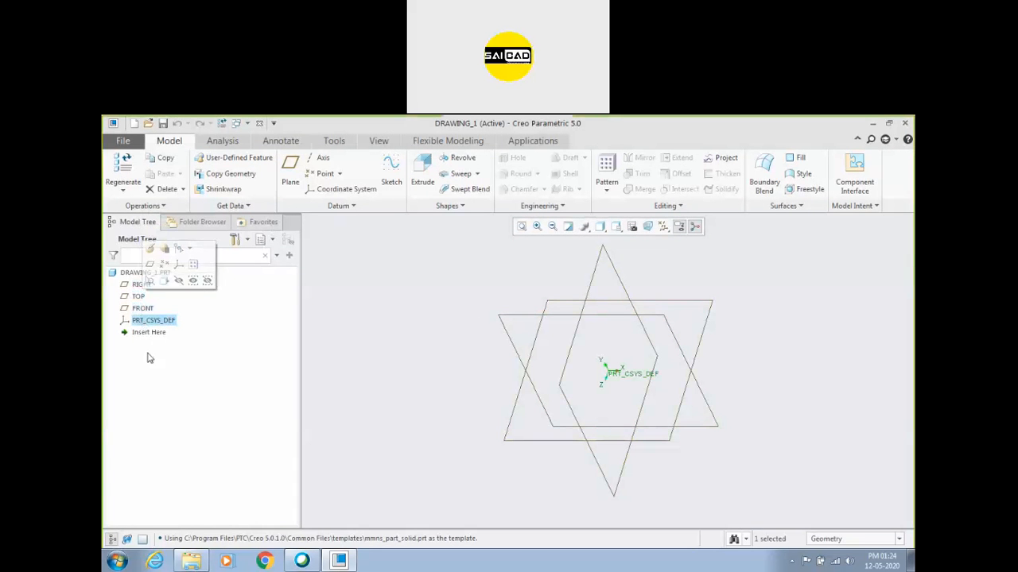
{"action": "left_click", "coordinate": [125, 274]}
{"action": "left_click", "coordinate": [389, 338]}
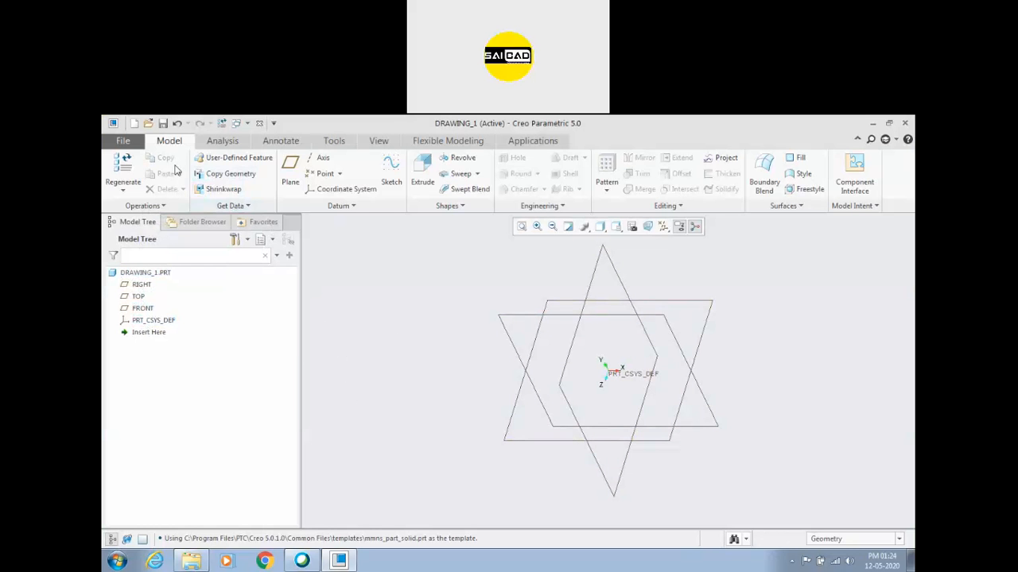
Review the file management and preparation options, check the part's unit system in Model Properties, and close the properties
{"action": "left_click", "coordinate": [126, 141]}
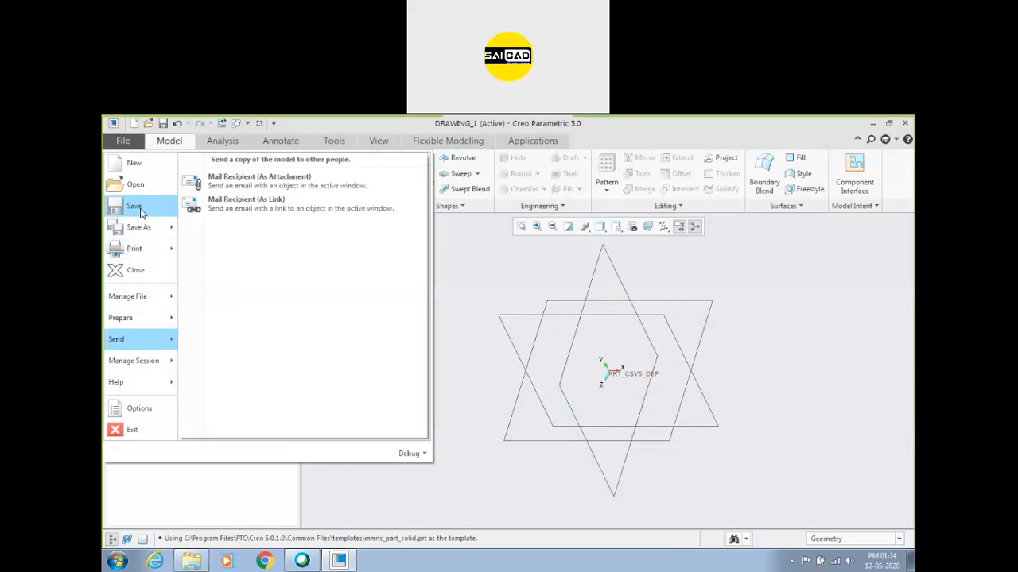
{"action": "mouse_move", "coordinate": [132, 231]}
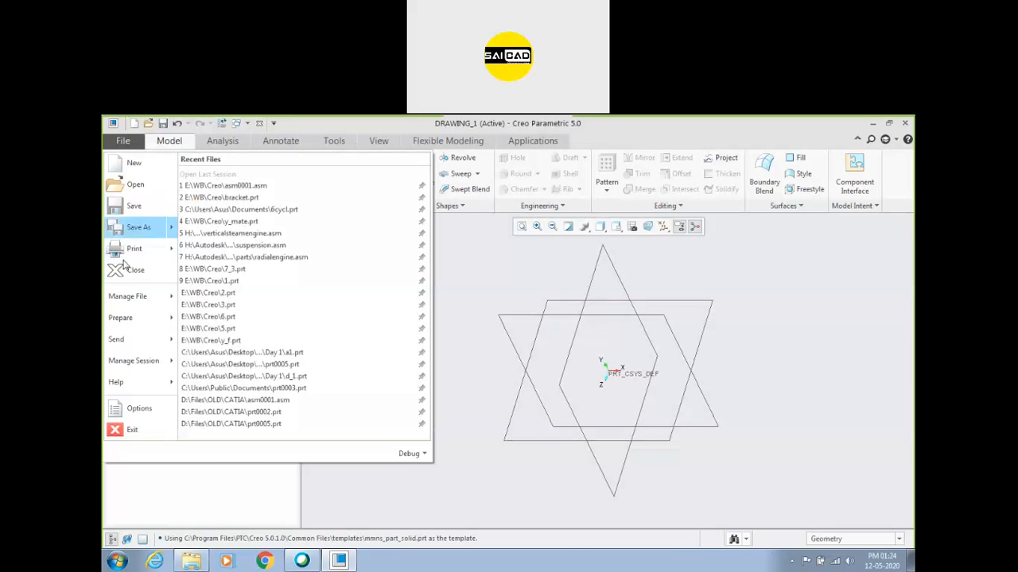
{"action": "mouse_move", "coordinate": [125, 298]}
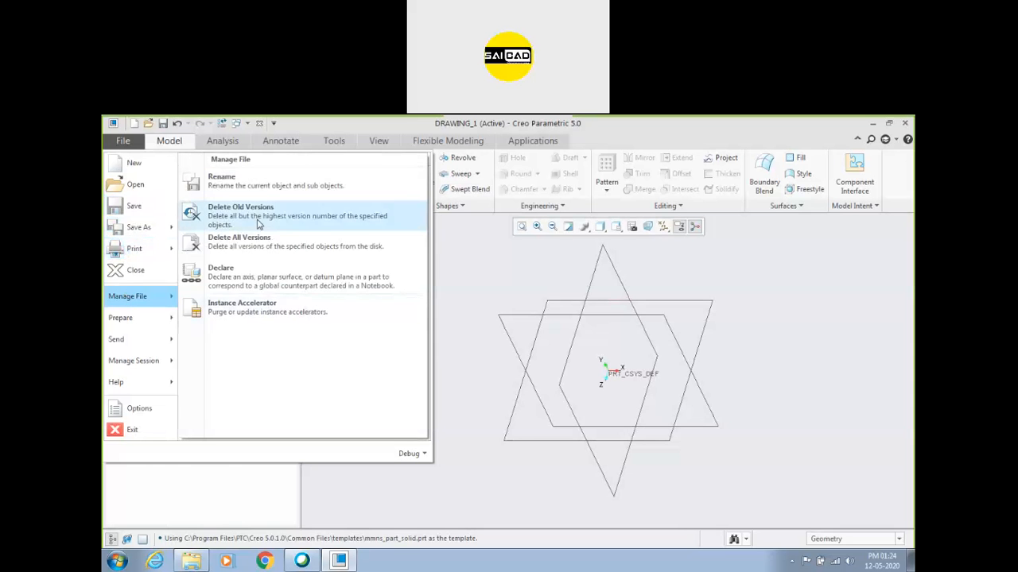
{"action": "mouse_move", "coordinate": [133, 320]}
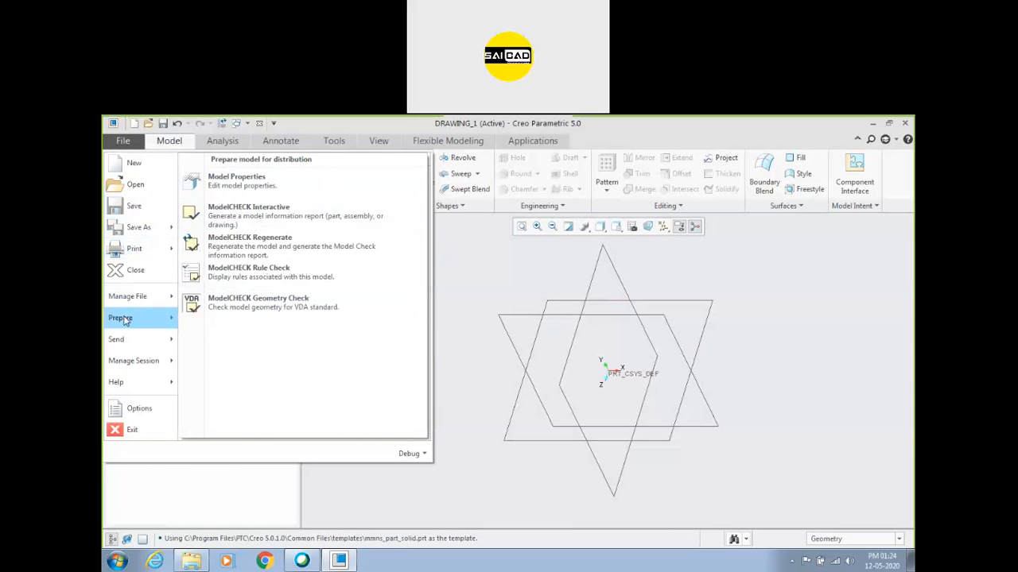
{"action": "left_click", "coordinate": [245, 181]}
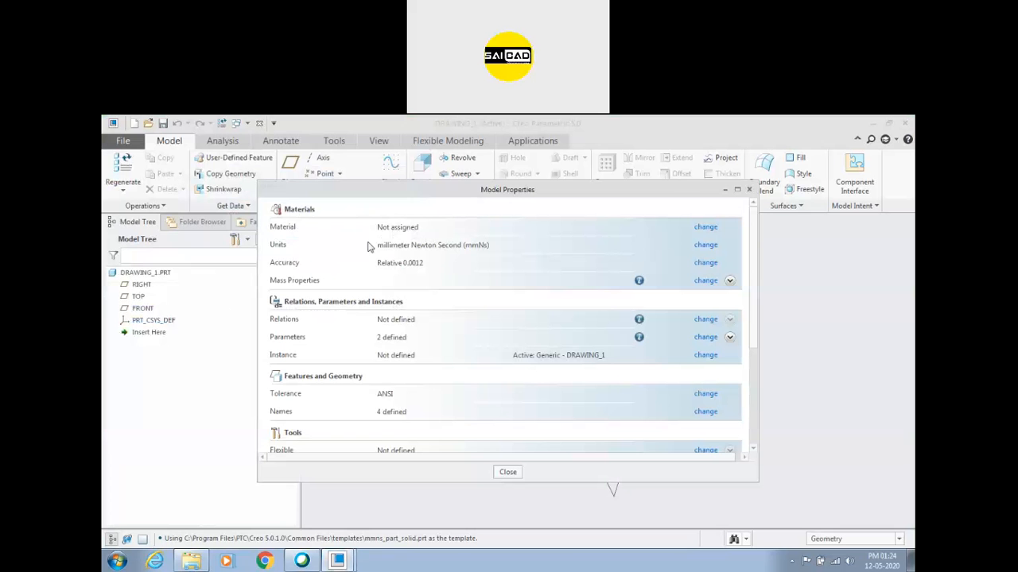
{"action": "left_click", "coordinate": [706, 244]}
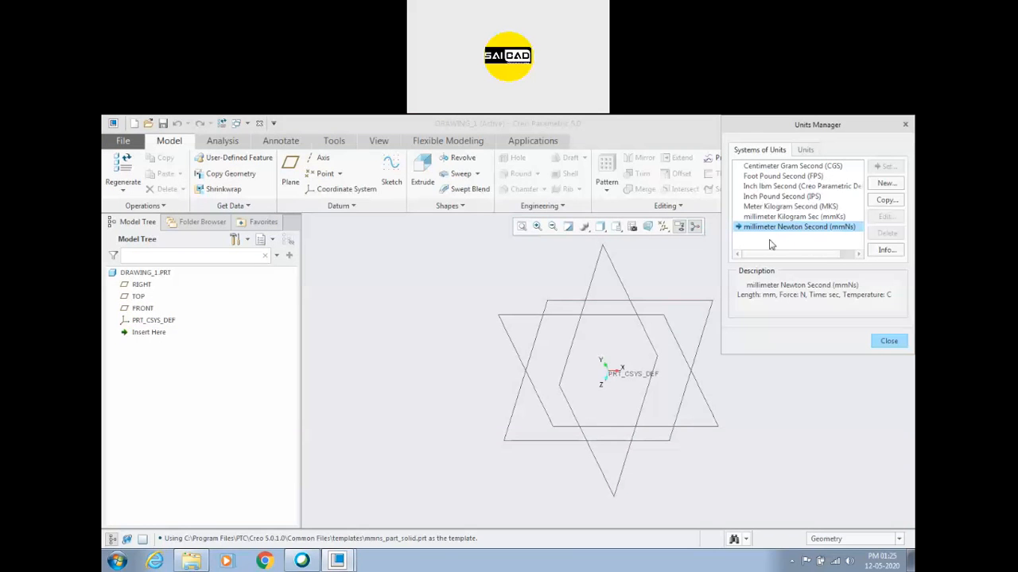
{"action": "left_click", "coordinate": [887, 341]}
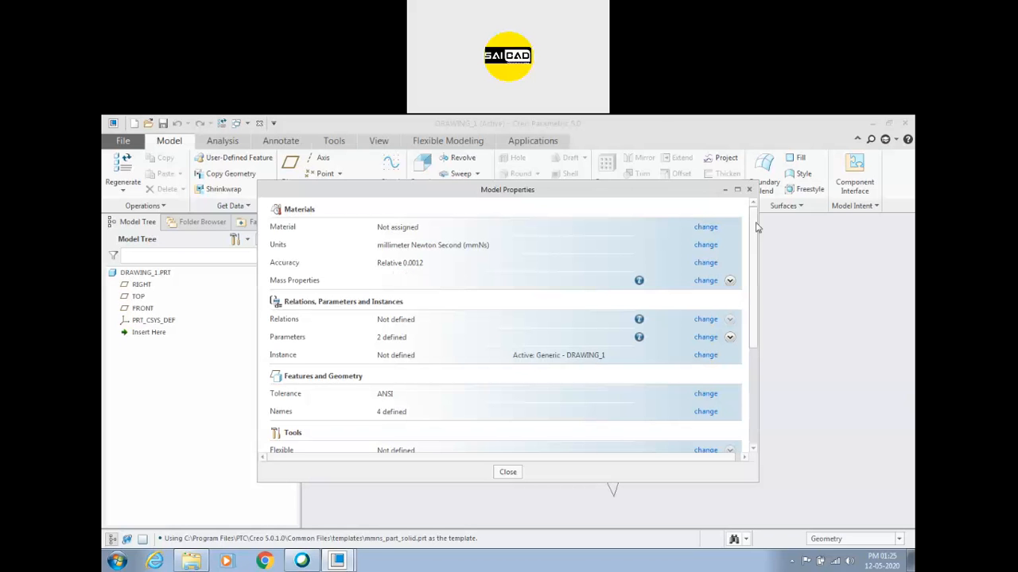
{"action": "left_click", "coordinate": [749, 189]}
{"action": "scroll", "coordinate": [544, 350], "scroll_direction": "up", "scroll_amount": 3}
{"action": "scroll", "coordinate": [660, 365], "scroll_direction": "down", "scroll_amount": 2}
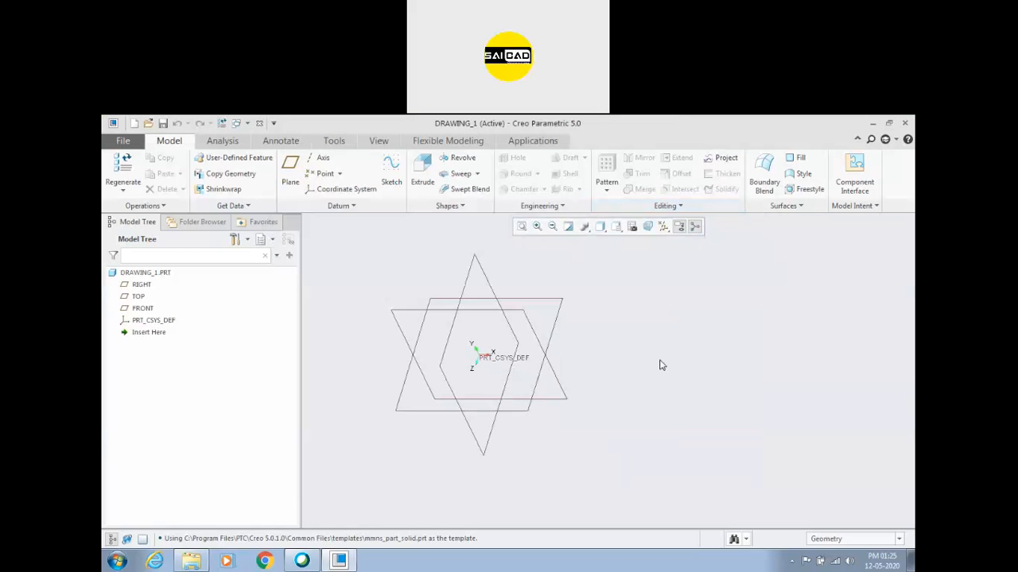
{"action": "scroll", "coordinate": [485, 378], "scroll_direction": "down", "scroll_amount": 2}
{"action": "scroll", "coordinate": [432, 390], "scroll_direction": "up", "scroll_amount": 2}
{"action": "scroll", "coordinate": [431, 390], "scroll_direction": "down", "scroll_amount": 2}
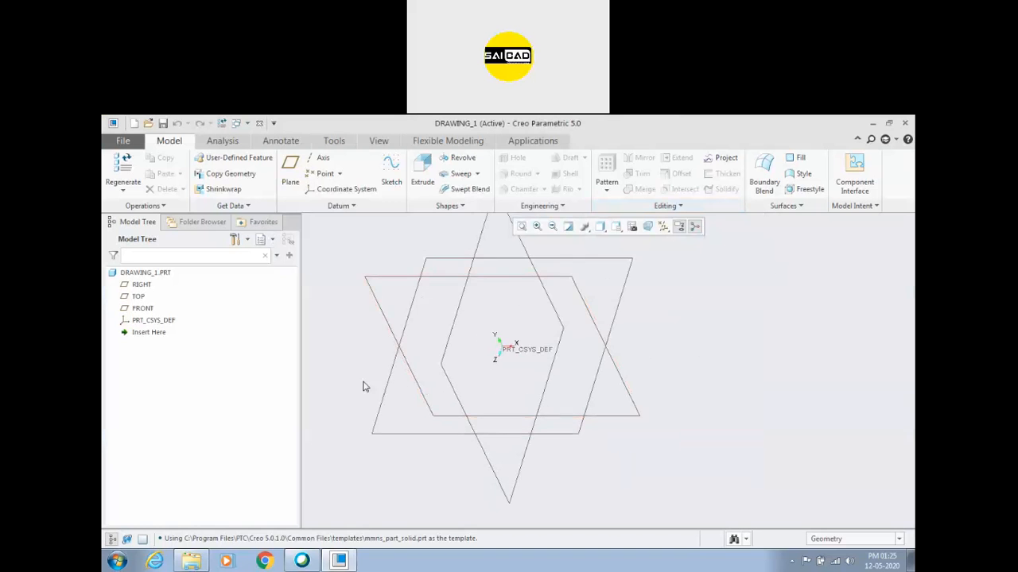
{"action": "scroll", "coordinate": [415, 340], "scroll_direction": "up", "scroll_amount": 2}
{"action": "scroll", "coordinate": [395, 321], "scroll_direction": "down", "scroll_amount": 2}
{"action": "scroll", "coordinate": [412, 330], "scroll_direction": "up", "scroll_amount": 2}
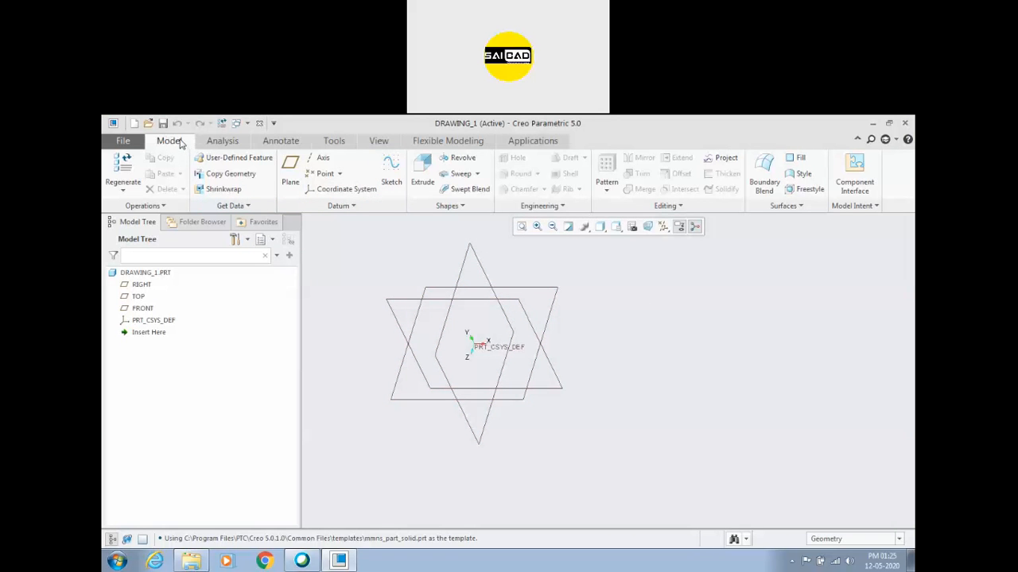
Look over the Analysis, Annotate, Tools, View and Flexible Modeling commands, return to the Model commands and decline the Flexible Modeling introduction
{"action": "left_click", "coordinate": [223, 143]}
{"action": "left_click", "coordinate": [280, 143]}
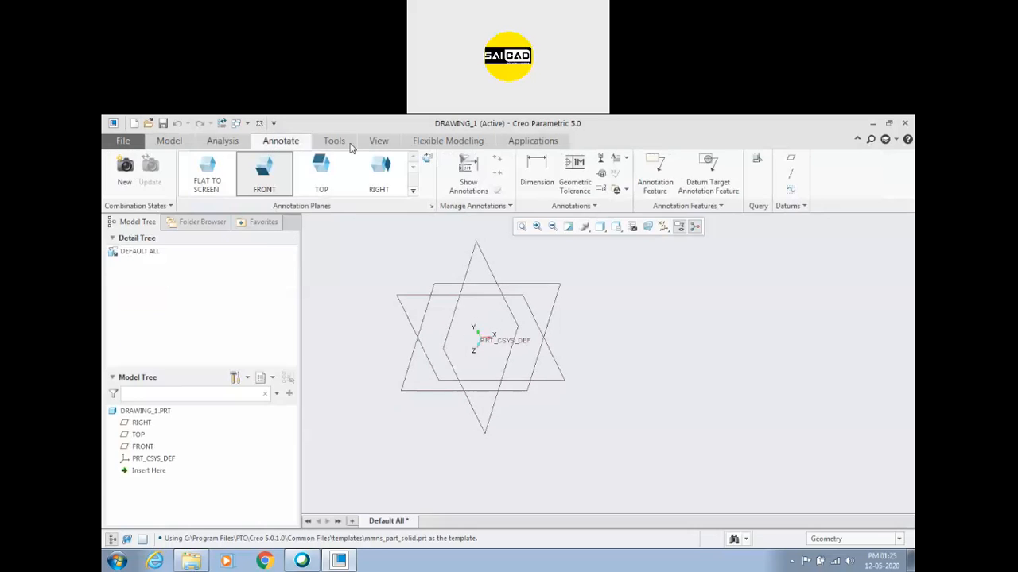
{"action": "left_click", "coordinate": [340, 141]}
{"action": "left_click", "coordinate": [383, 141]}
{"action": "left_click", "coordinate": [437, 142]}
{"action": "left_click", "coordinate": [164, 143]}
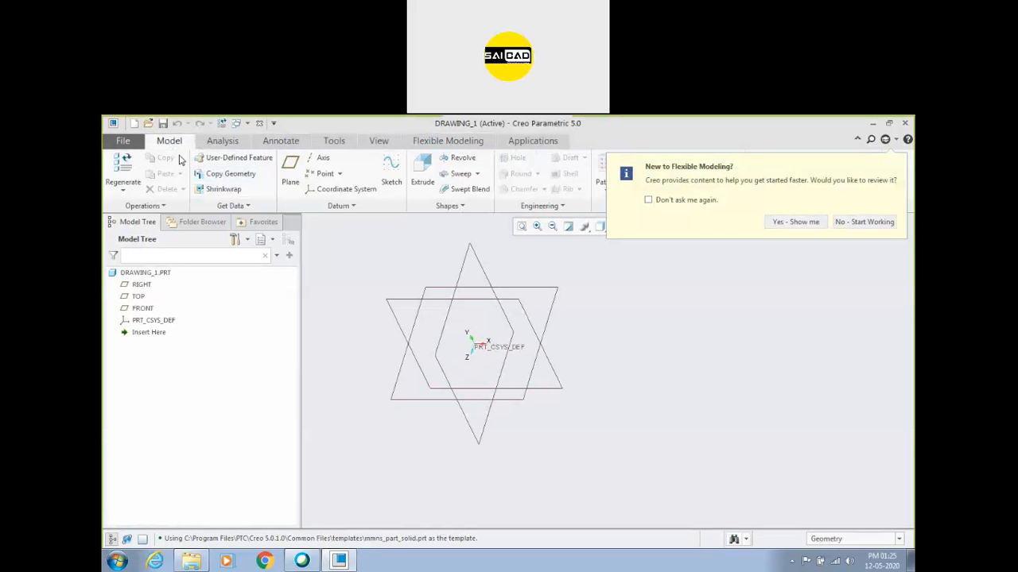
{"action": "left_click", "coordinate": [867, 222]}
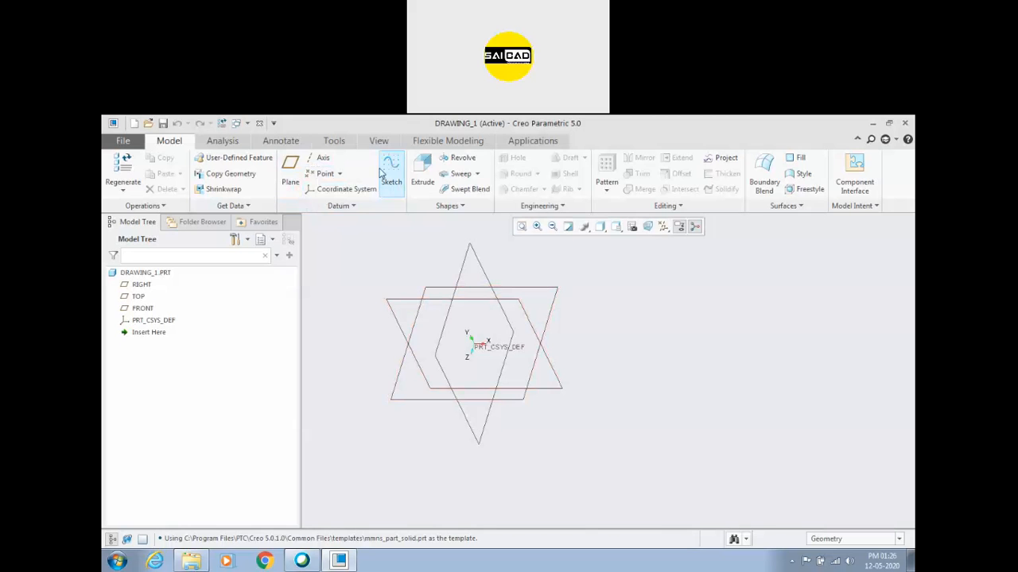
Examine the additional Shapes and Engineering commands available for part modeling
{"action": "left_click", "coordinate": [443, 208]}
{"action": "left_click", "coordinate": [382, 231]}
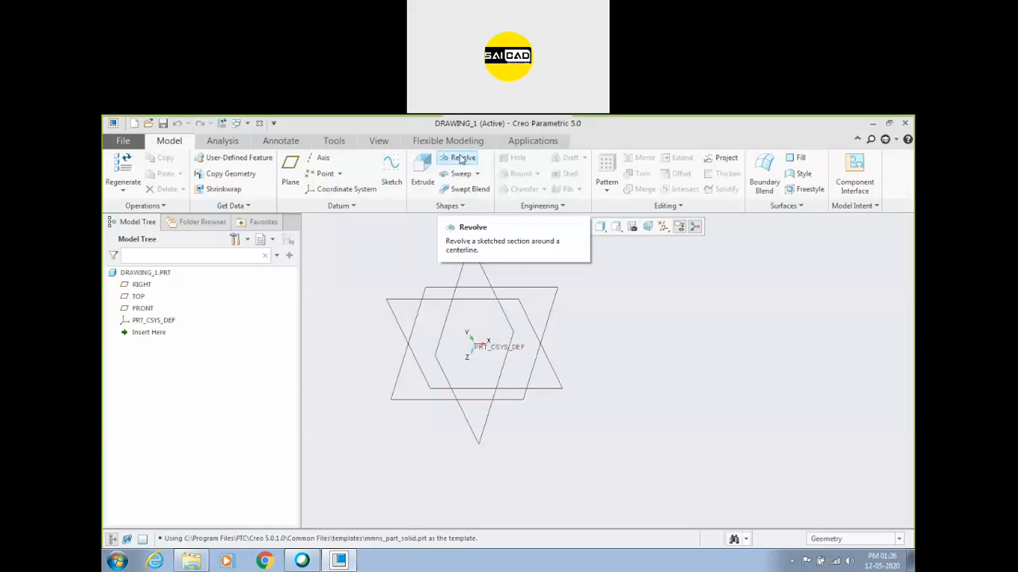
{"action": "left_click", "coordinate": [460, 206]}
{"action": "left_click", "coordinate": [460, 208]}
{"action": "left_click", "coordinate": [536, 207]}
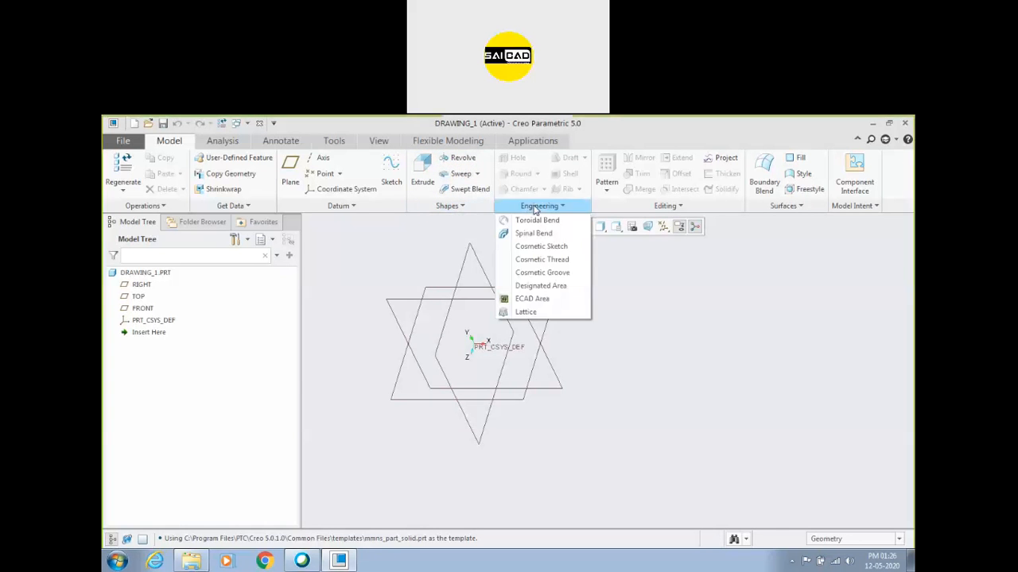
{"action": "left_click", "coordinate": [646, 342]}
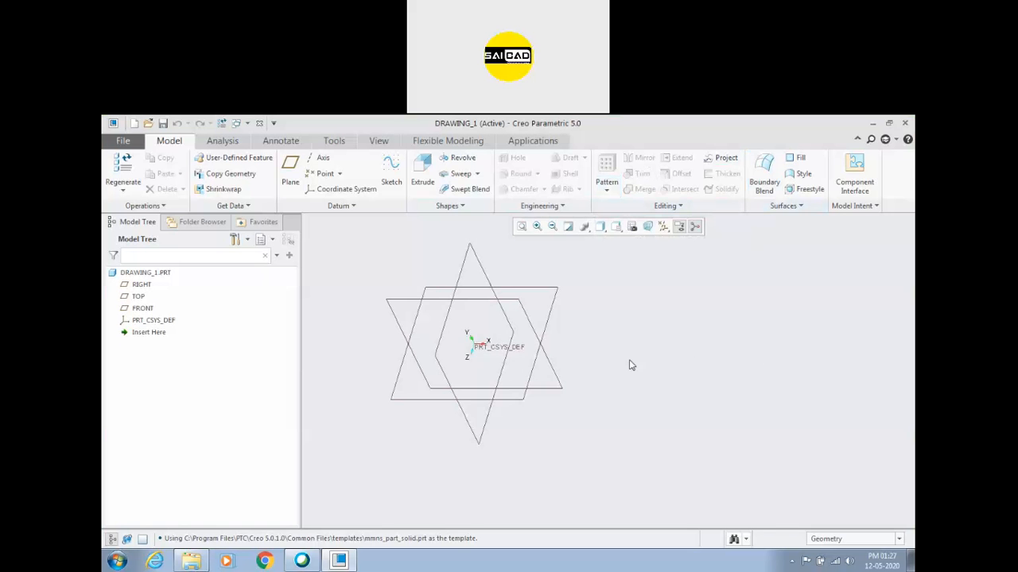
{"action": "scroll", "coordinate": [341, 340], "scroll_direction": "down", "scroll_amount": 1}
{"action": "scroll", "coordinate": [413, 345], "scroll_direction": "up", "scroll_amount": 1}
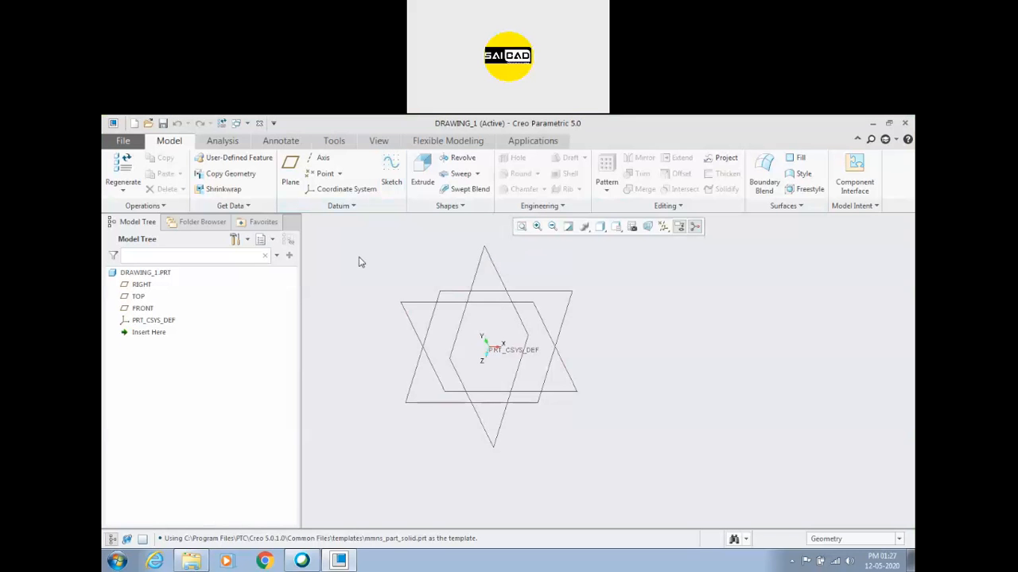
{"action": "left_click", "coordinate": [390, 183]}
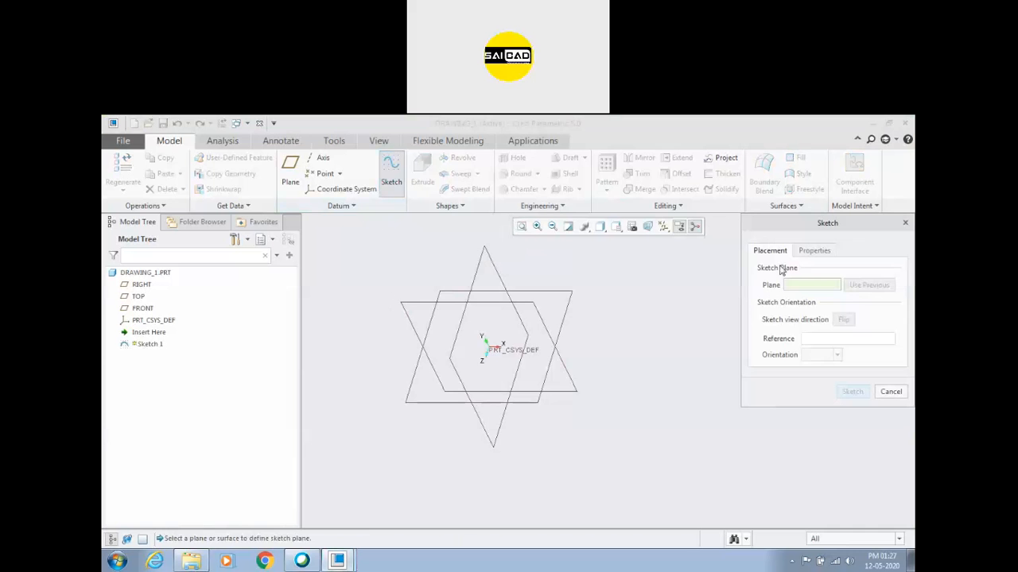
{"action": "left_click_drag", "start_coordinate": [859, 229], "coordinate": [823, 229]}
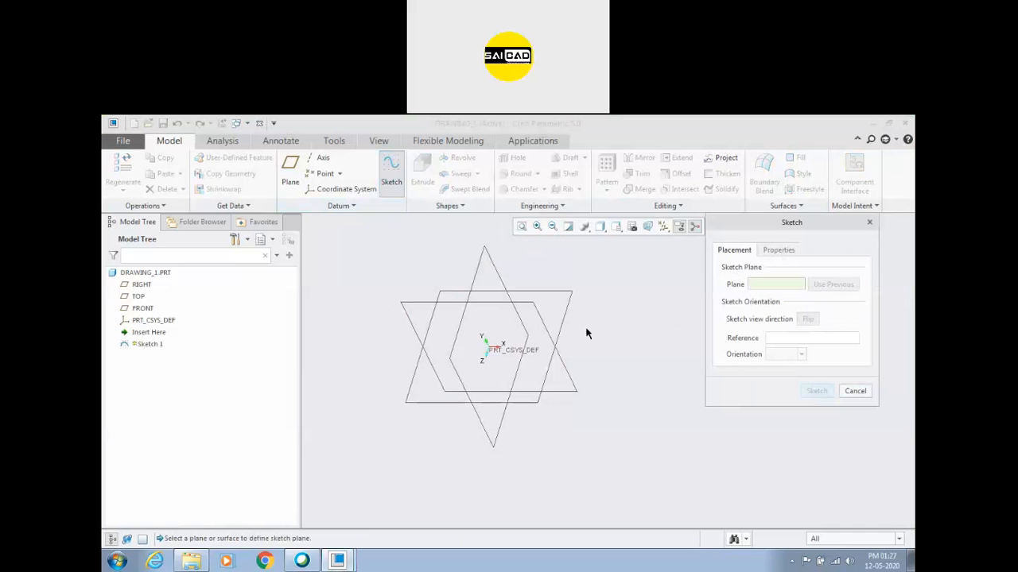
{"action": "left_click", "coordinate": [869, 223]}
Start a sketch on the TOP plane and leave it without keeping it
{"action": "left_click", "coordinate": [138, 295]}
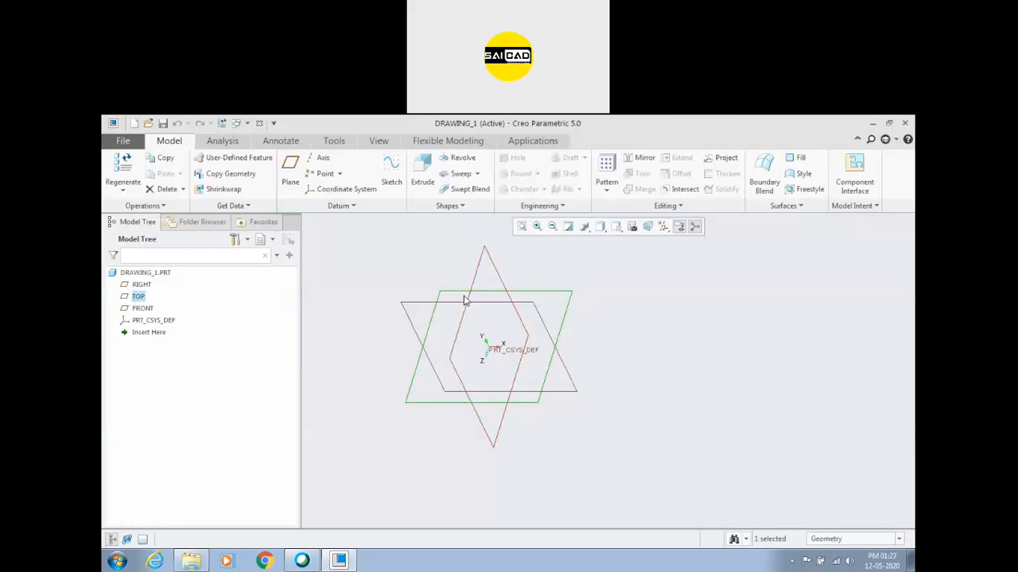
{"action": "left_click", "coordinate": [399, 176]}
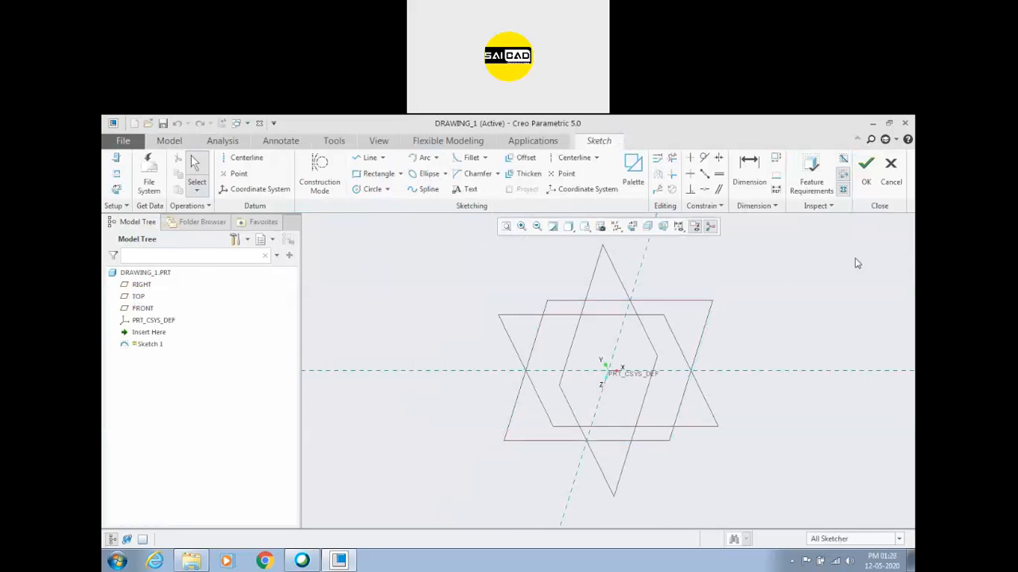
{"action": "left_click", "coordinate": [890, 164]}
{"action": "left_click", "coordinate": [546, 360]}
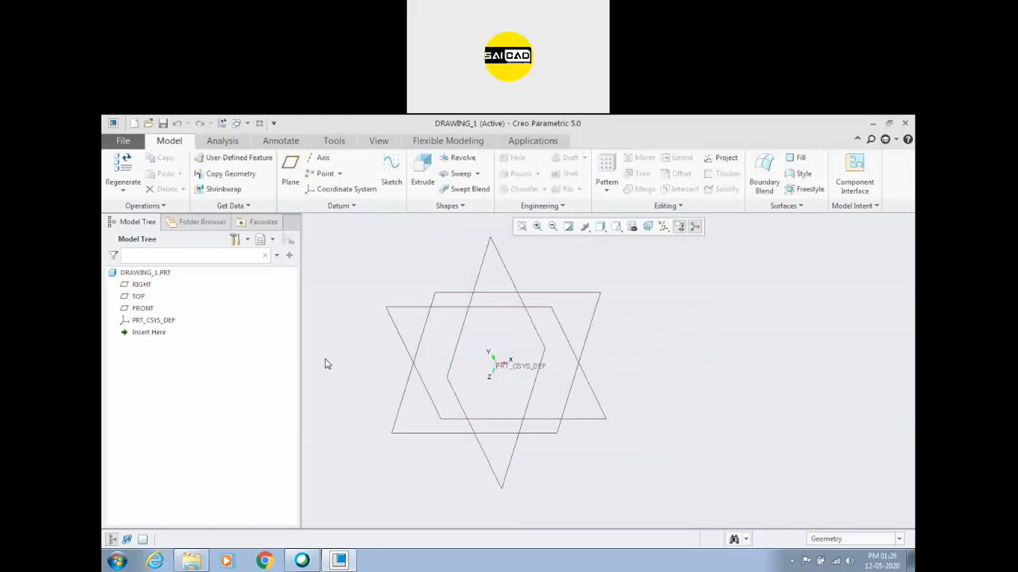
Highlight the TOP and FRONT datum planes in turn to compare their orientation in the model
{"action": "left_click", "coordinate": [138, 297]}
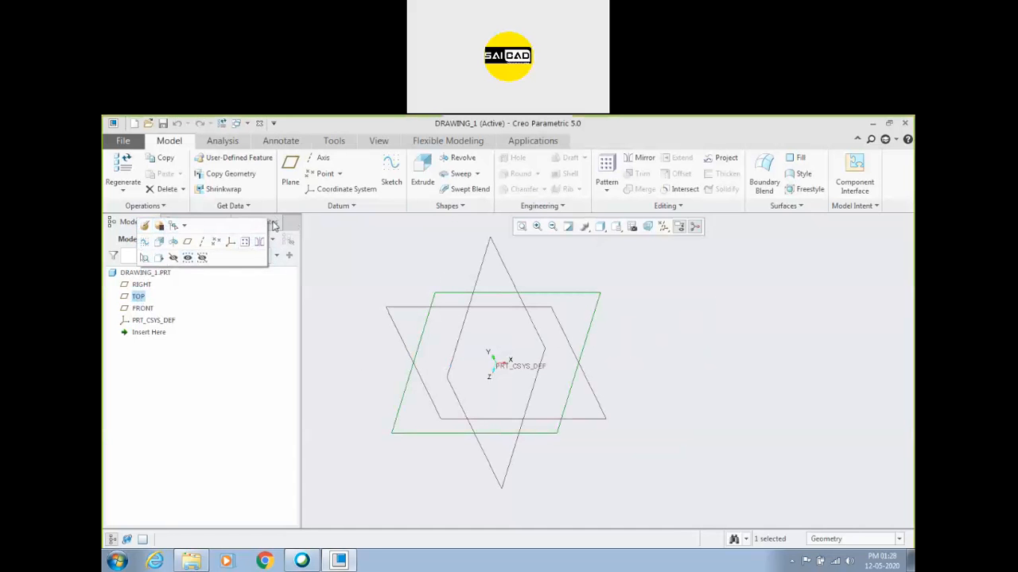
{"action": "left_click", "coordinate": [143, 309]}
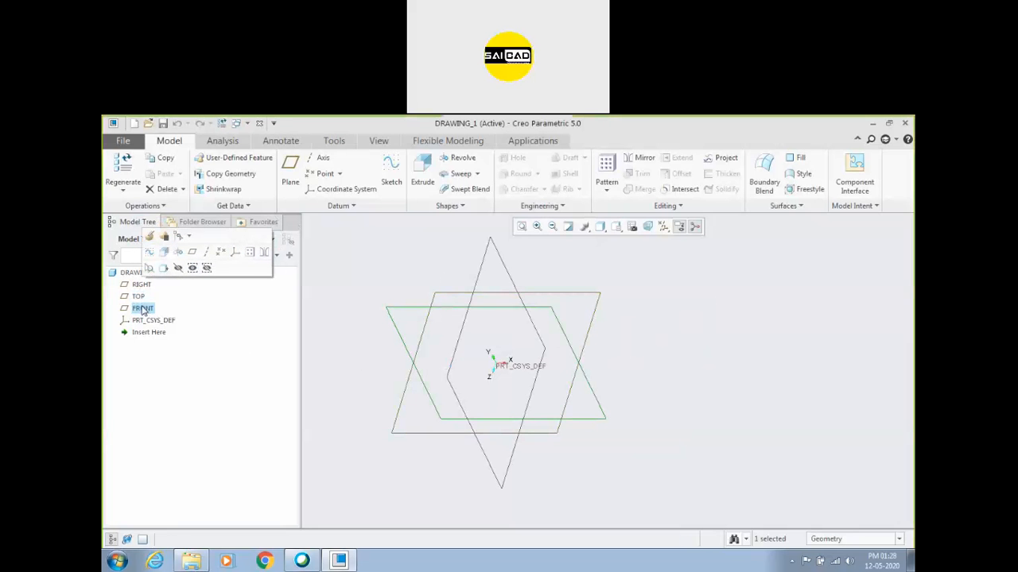
{"action": "left_click", "coordinate": [139, 297]}
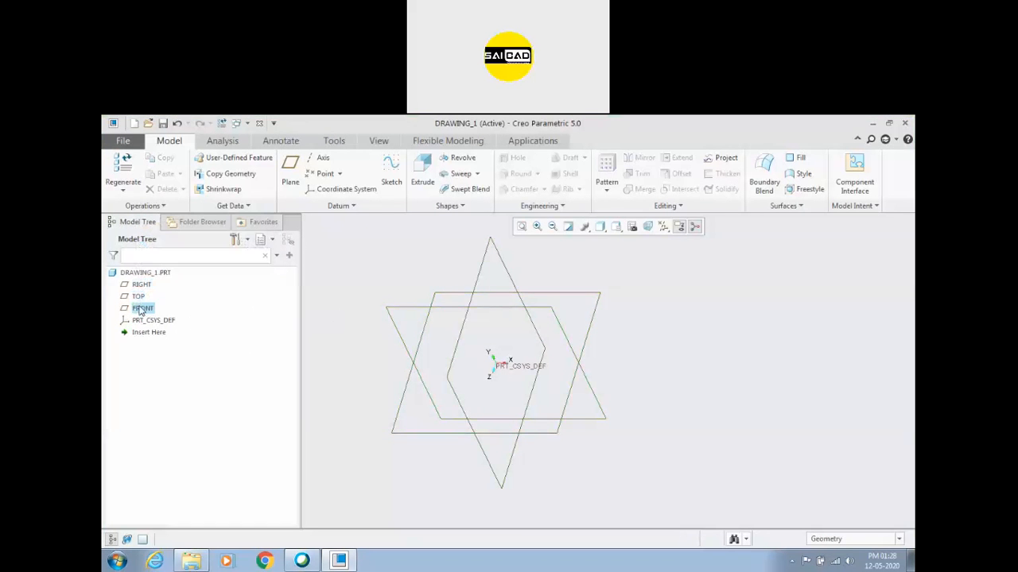
Start a sketch on the preselected TOP plane and quit it without keeping it
{"action": "left_click", "coordinate": [142, 308]}
{"action": "left_click", "coordinate": [403, 262]}
{"action": "left_click", "coordinate": [139, 298]}
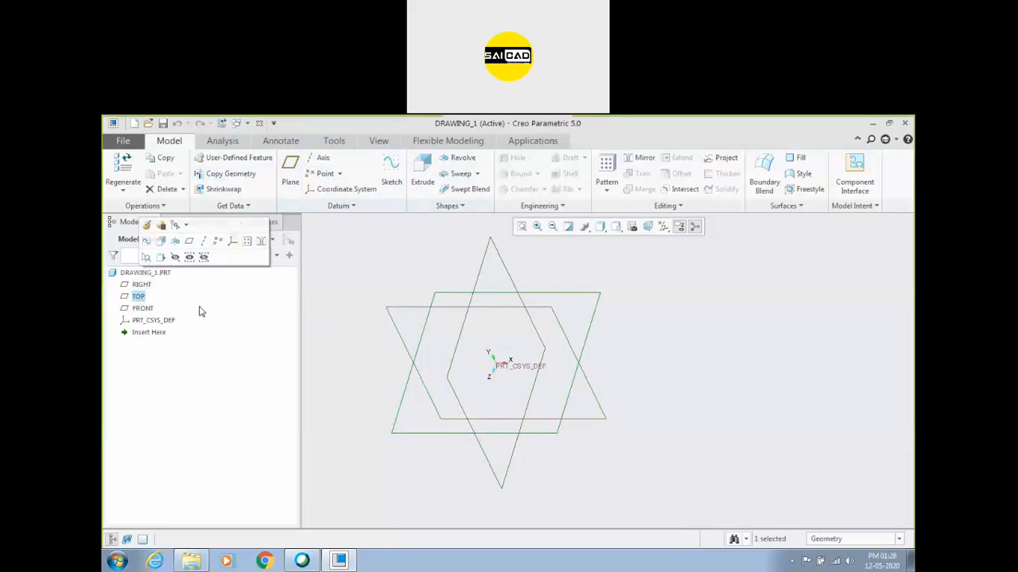
{"action": "left_click", "coordinate": [392, 175]}
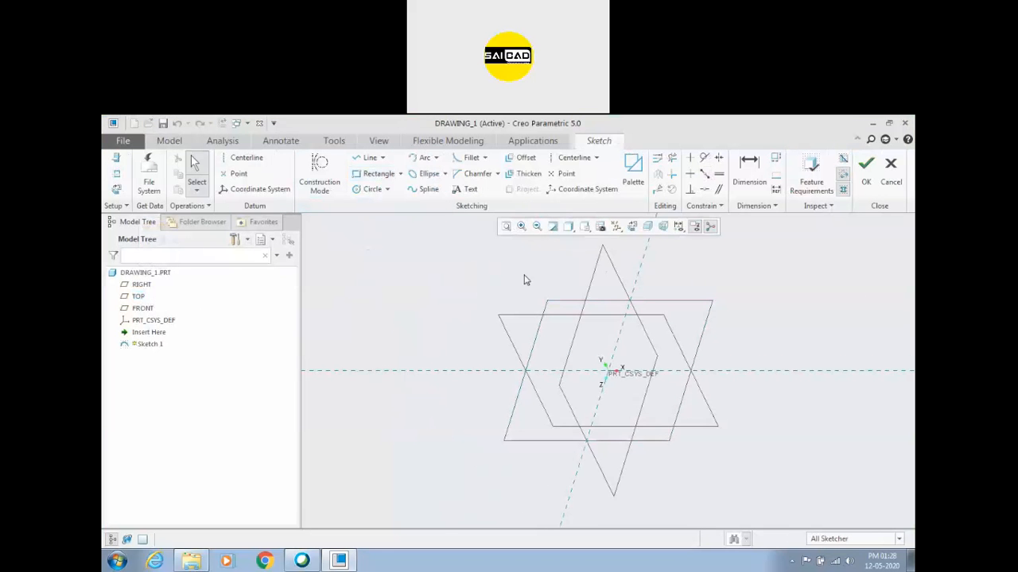
{"action": "left_click", "coordinate": [891, 181]}
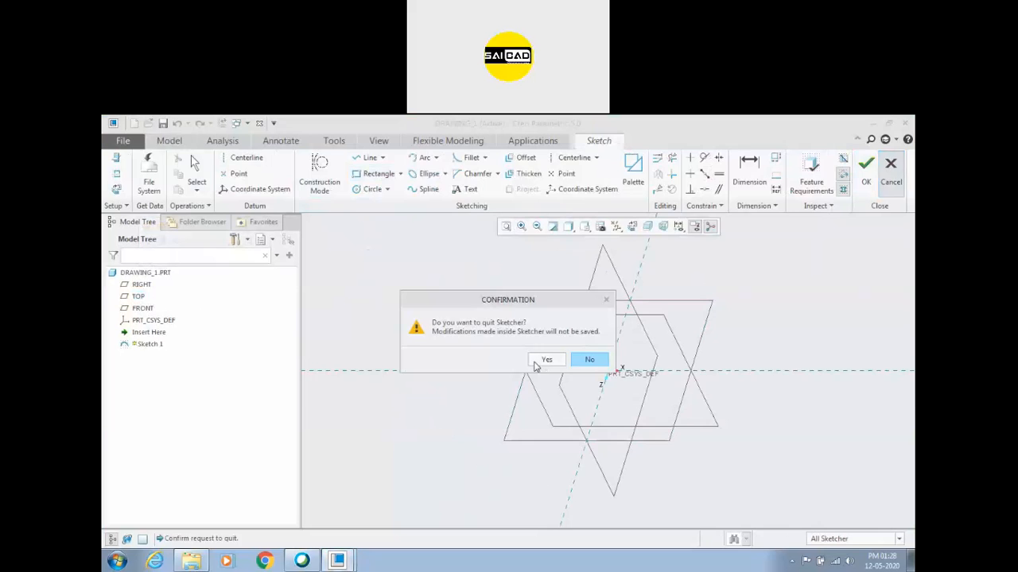
{"action": "left_click", "coordinate": [546, 360]}
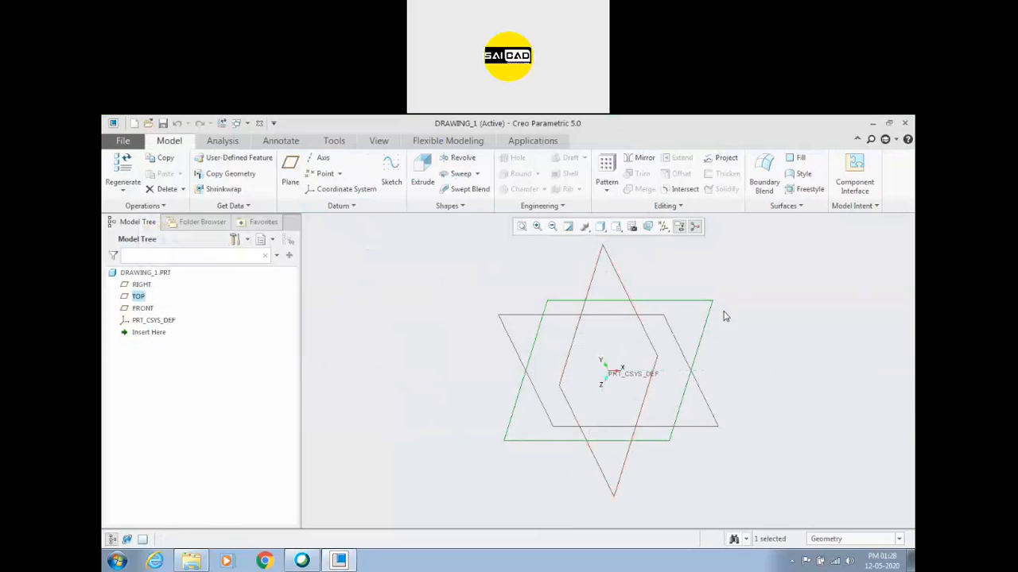
Set up and open a sketch on the TOP plane with the RIGHT plane as reference and the orientation Right
{"action": "left_click", "coordinate": [391, 176]}
{"action": "left_click_drag", "start_coordinate": [855, 226], "coordinate": [849, 226]}
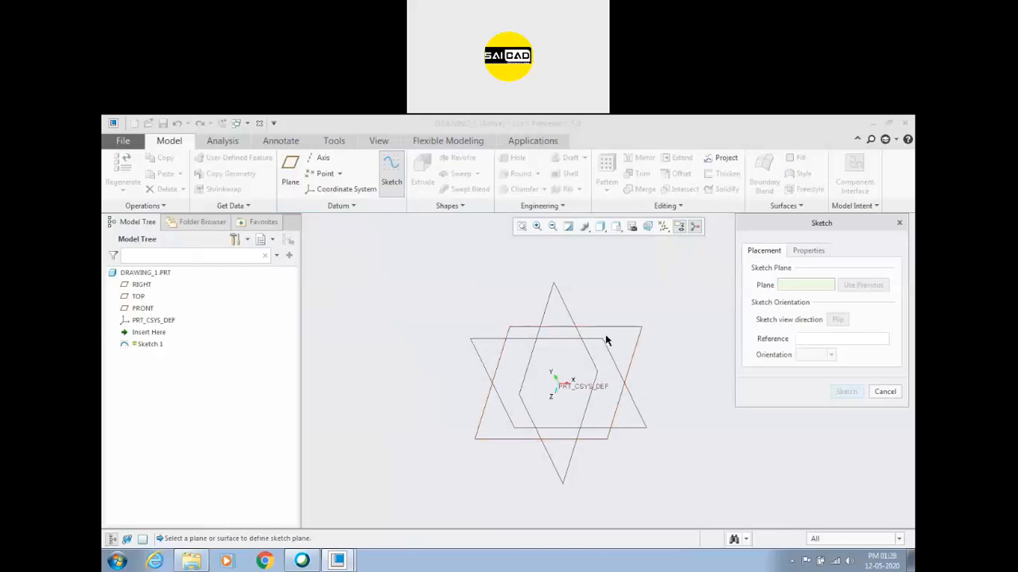
{"action": "left_click", "coordinate": [137, 296]}
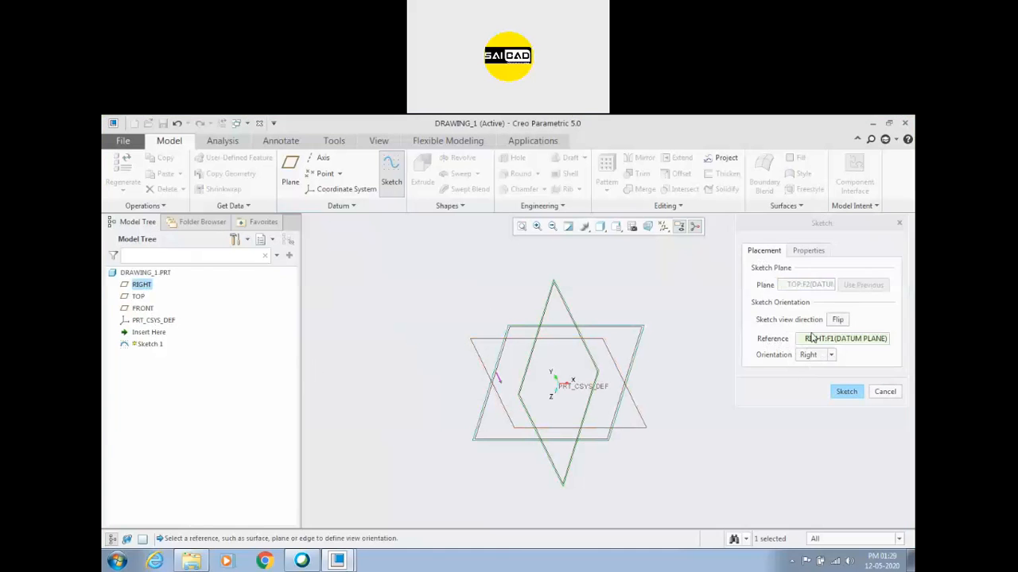
{"action": "left_click", "coordinate": [846, 392]}
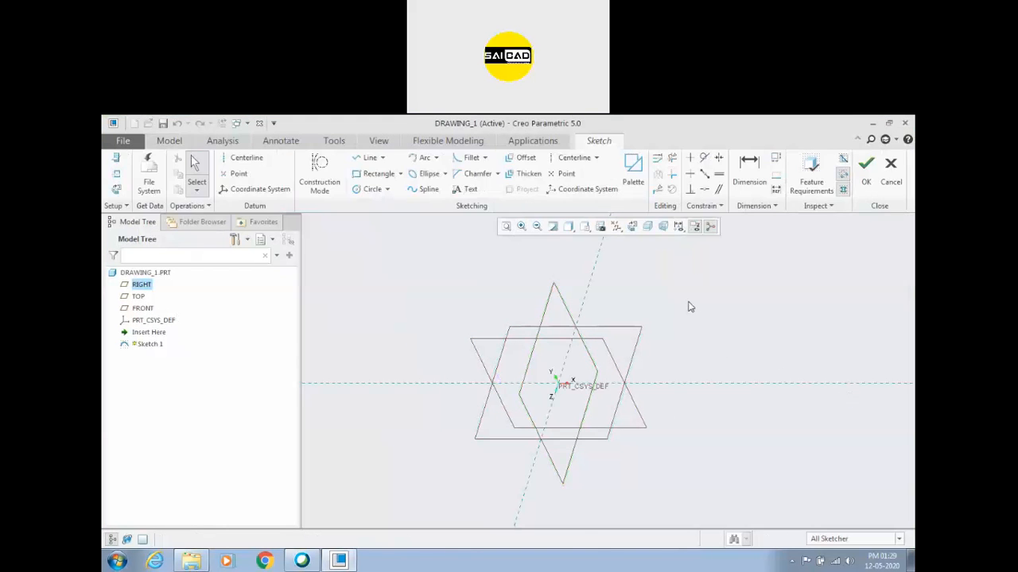
Examine the datum planes and sketch references from several angles and restore the sketch plane parallel to the screen
{"action": "scroll", "coordinate": [551, 390], "scroll_direction": "down", "scroll_amount": 3}
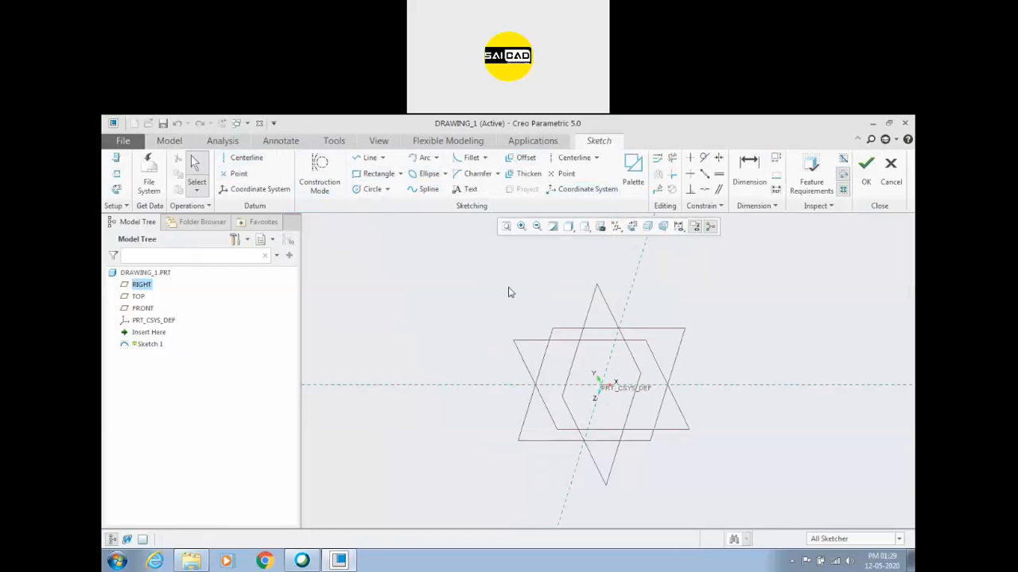
{"action": "scroll", "coordinate": [575, 420], "scroll_direction": "up", "scroll_amount": 2}
{"action": "scroll", "coordinate": [576, 419], "scroll_direction": "down", "scroll_amount": 2}
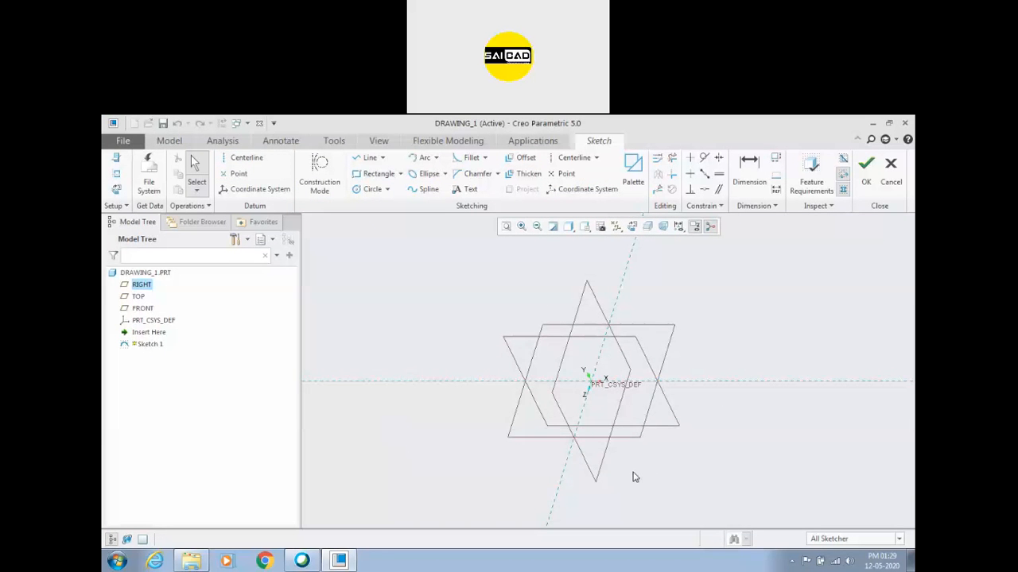
{"action": "mouse_move", "coordinate": [634, 477]}
{"action": "middle_mouse_down"}
{"action": "mouse_move", "coordinate": [638, 438]}
{"action": "mouse_move", "coordinate": [665, 461]}
{"action": "mouse_move", "coordinate": [602, 450]}
{"action": "mouse_move", "coordinate": [640, 405]}
{"action": "mouse_move", "coordinate": [625, 436]}
{"action": "mouse_move", "coordinate": [645, 422]}
{"action": "mouse_move", "coordinate": [611, 427]}
{"action": "mouse_move", "coordinate": [606, 444]}
{"action": "mouse_move", "coordinate": [597, 393]}
{"action": "mouse_move", "coordinate": [654, 359]}
{"action": "middle_mouse_up"}
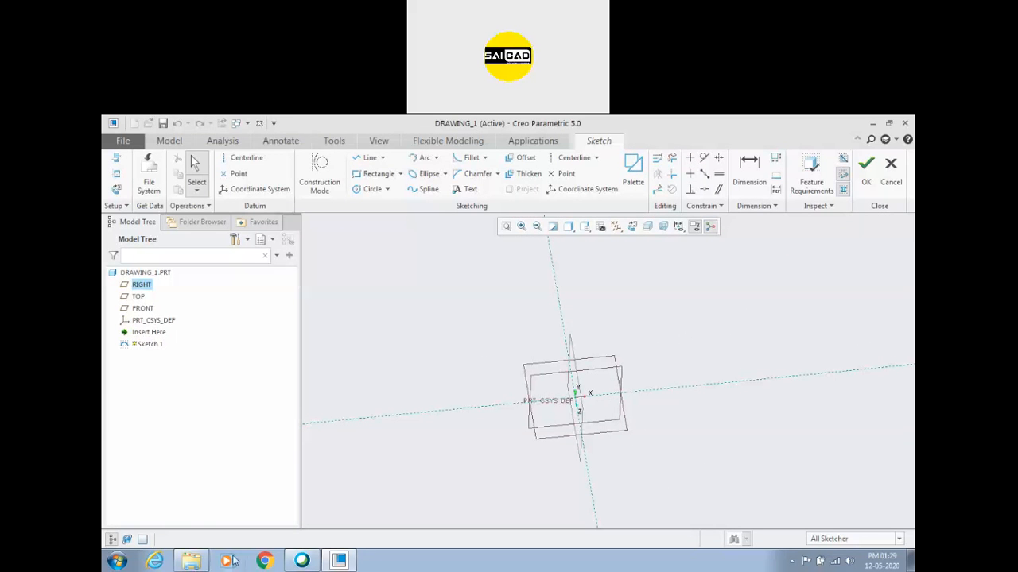
{"action": "mouse_move", "coordinate": [300, 559]}
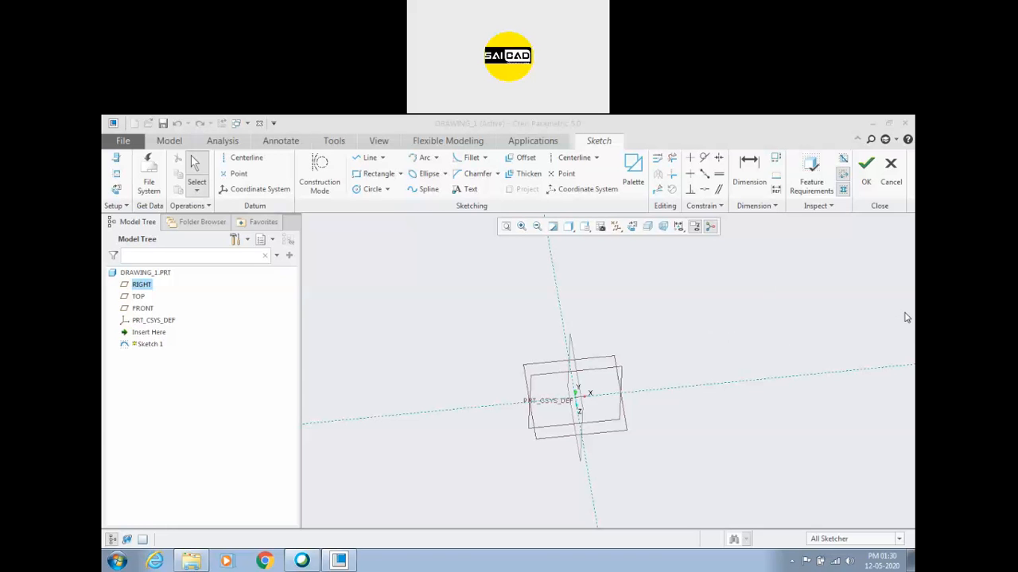
{"action": "scroll", "coordinate": [575, 450], "scroll_direction": "up", "scroll_amount": 3}
{"action": "middle_click_drag", "start_coordinate": [661, 358], "coordinate": [650, 376]}
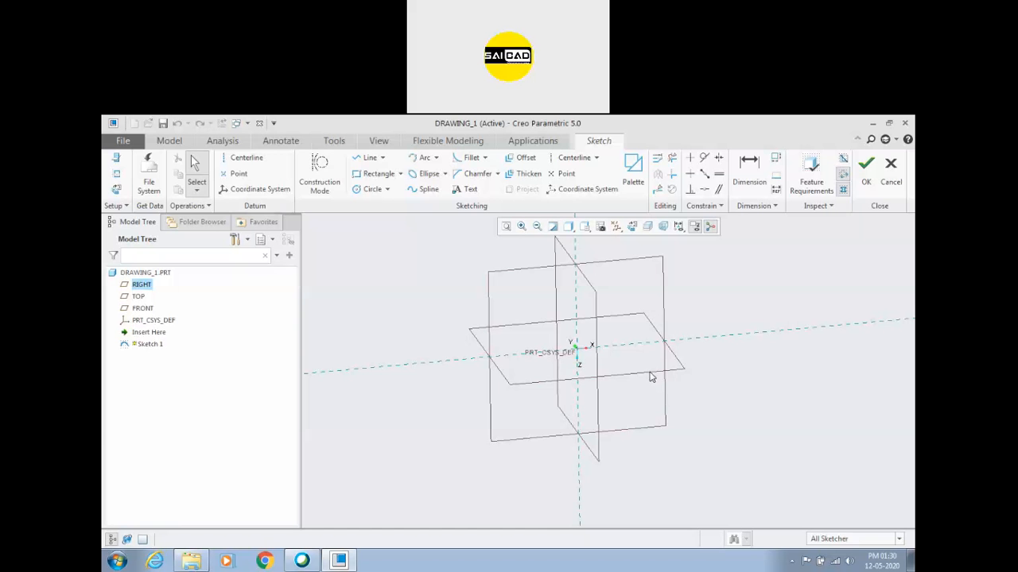
{"action": "scroll", "coordinate": [537, 386], "scroll_direction": "up", "scroll_amount": 2}
{"action": "scroll", "coordinate": [532, 345], "scroll_direction": "down", "scroll_amount": 2}
{"action": "mouse_move", "coordinate": [614, 421]}
{"action": "middle_mouse_down"}
{"action": "mouse_move", "coordinate": [641, 422]}
{"action": "mouse_move", "coordinate": [623, 406]}
{"action": "mouse_move", "coordinate": [655, 437]}
{"action": "mouse_move", "coordinate": [679, 438]}
{"action": "mouse_move", "coordinate": [678, 454]}
{"action": "mouse_move", "coordinate": [707, 470]}
{"action": "mouse_move", "coordinate": [675, 441]}
{"action": "middle_mouse_up"}
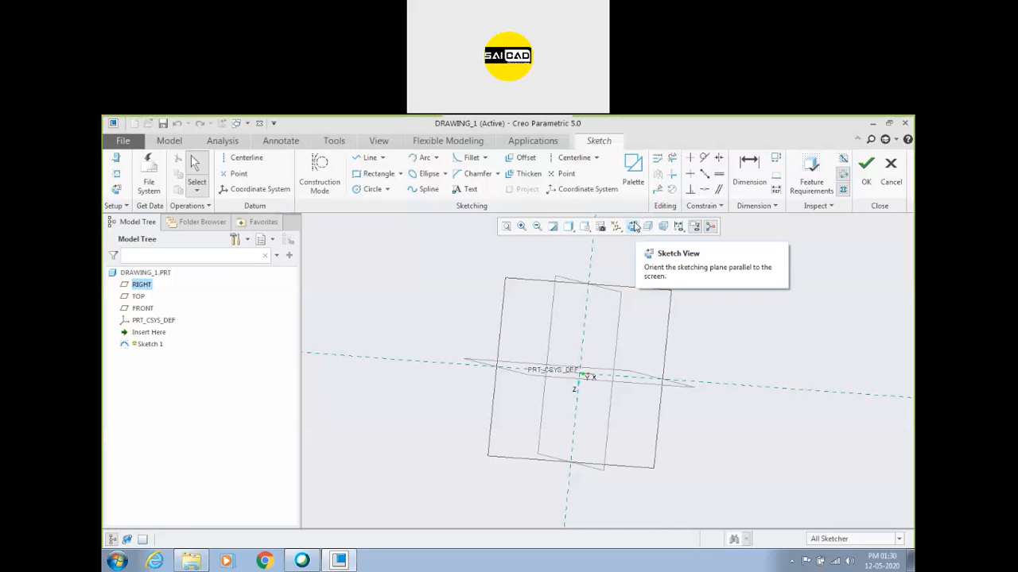
{"action": "left_click", "coordinate": [633, 228]}
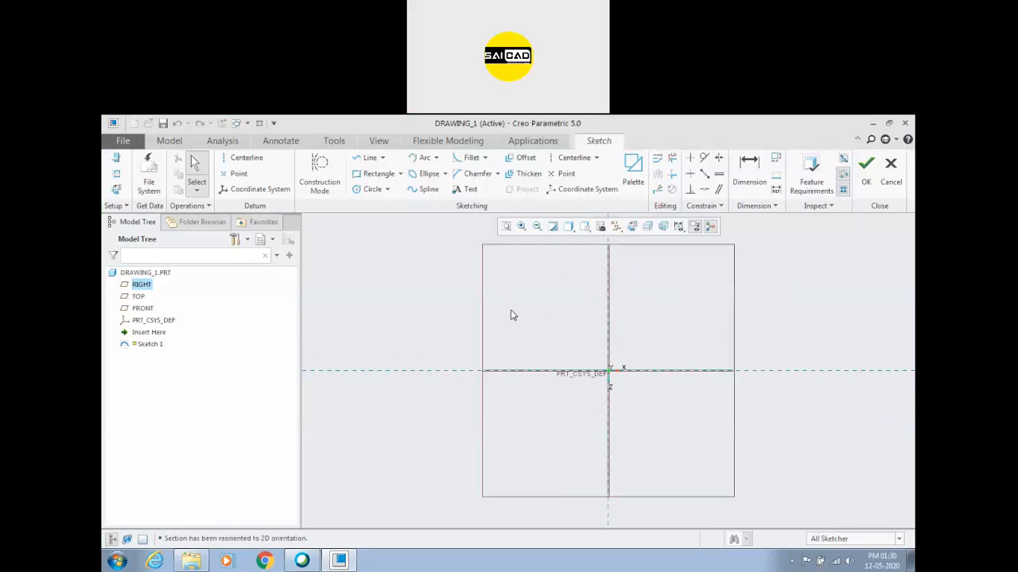
{"action": "scroll", "coordinate": [352, 354], "scroll_direction": "up", "scroll_amount": 2}
{"action": "scroll", "coordinate": [459, 342], "scroll_direction": "down", "scroll_amount": 2}
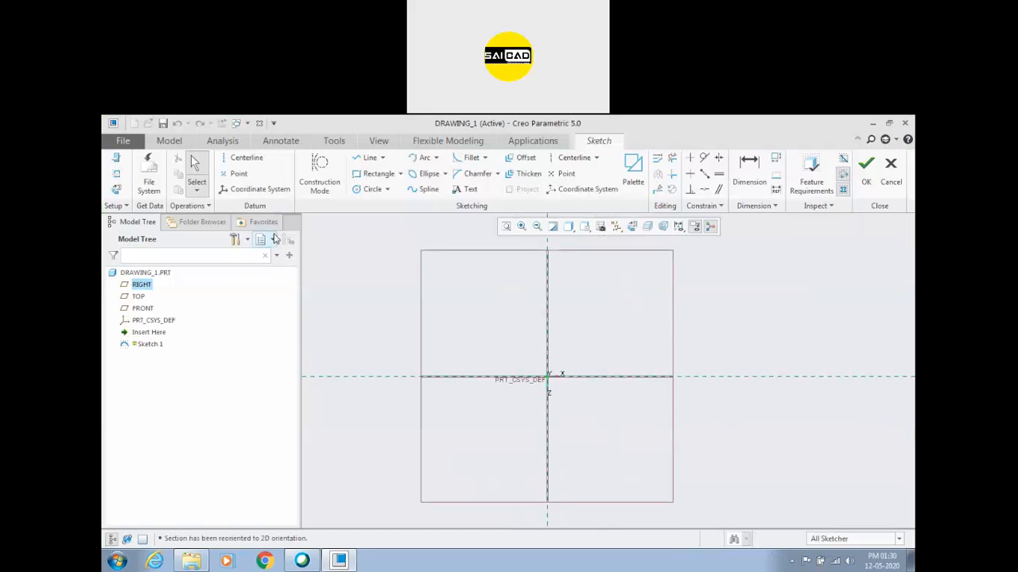
Sketch a trial corner rectangle about 286 mm wide and 236 mm high around the origin and delete it after inspecting it in 3D
{"action": "left_click", "coordinate": [364, 174]}
{"action": "left_click", "coordinate": [470, 314]}
{"action": "left_click", "coordinate": [612, 430]}
{"action": "middle_click", "coordinate": [754, 331]}
{"action": "mouse_move", "coordinate": [696, 429]}
{"action": "middle_mouse_down"}
{"action": "mouse_move", "coordinate": [689, 411]}
{"action": "mouse_move", "coordinate": [647, 388]}
{"action": "mouse_move", "coordinate": [650, 409]}
{"action": "mouse_move", "coordinate": [527, 421]}
{"action": "mouse_move", "coordinate": [577, 390]}
{"action": "mouse_move", "coordinate": [595, 432]}
{"action": "mouse_move", "coordinate": [586, 482]}
{"action": "mouse_move", "coordinate": [625, 427]}
{"action": "mouse_move", "coordinate": [609, 464]}
{"action": "mouse_move", "coordinate": [672, 471]}
{"action": "mouse_move", "coordinate": [650, 470]}
{"action": "mouse_move", "coordinate": [609, 420]}
{"action": "mouse_move", "coordinate": [639, 402]}
{"action": "mouse_move", "coordinate": [665, 443]}
{"action": "mouse_move", "coordinate": [662, 420]}
{"action": "middle_mouse_up"}
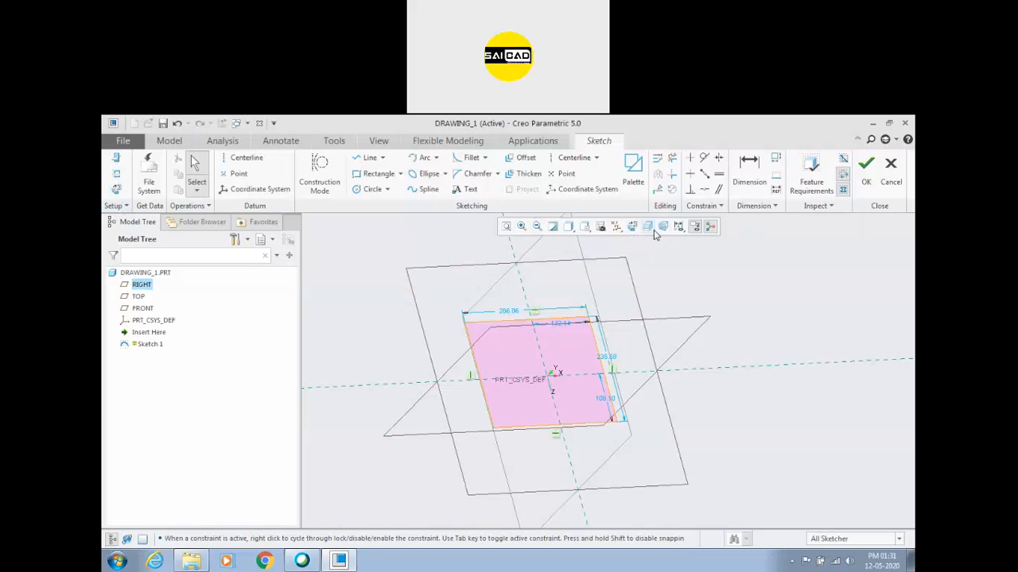
{"action": "left_click", "coordinate": [631, 226]}
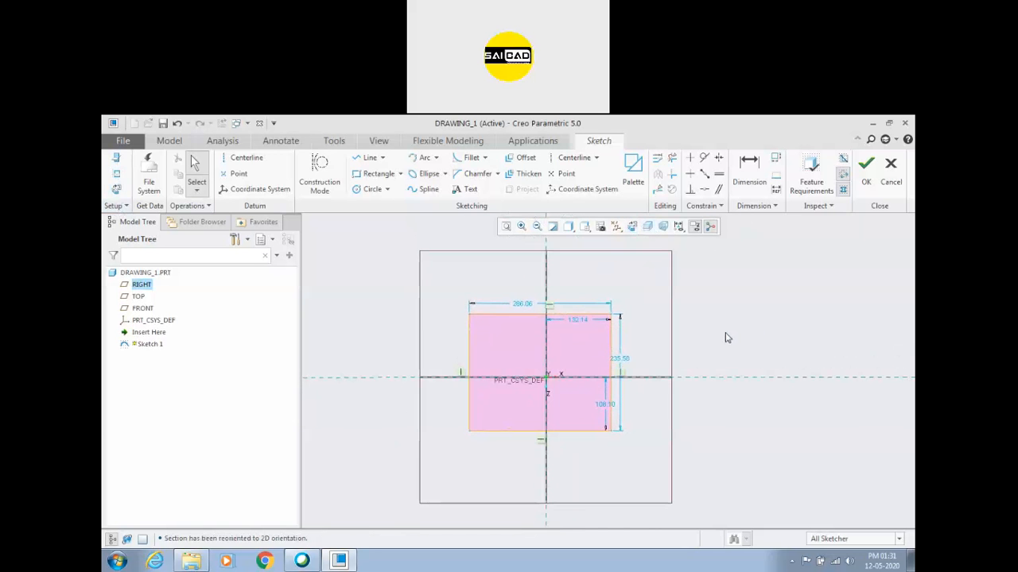
{"action": "mouse_move", "coordinate": [445, 289]}
{"action": "left_mouse_down"}
{"action": "mouse_move", "coordinate": [640, 432]}
{"action": "mouse_move", "coordinate": [668, 468]}
{"action": "left_mouse_up"}
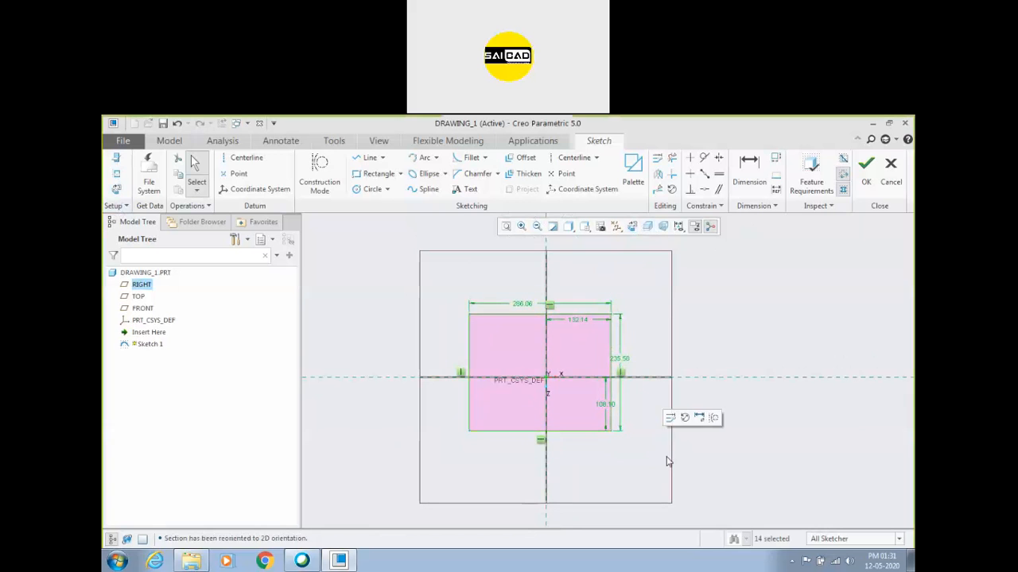
{"action": "key", "text": "Delete"}
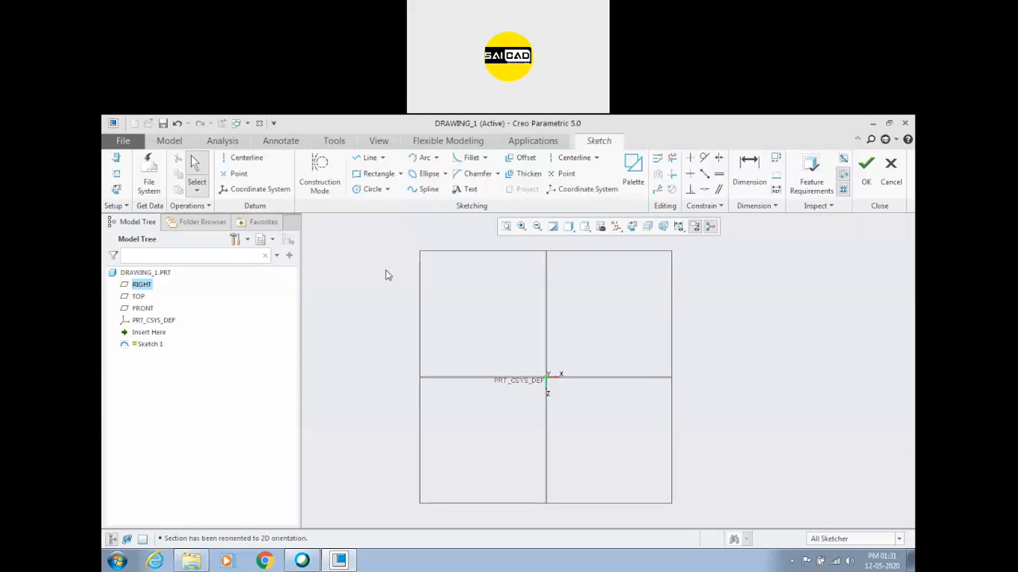
Sketch an open chain of six connected slanted lines around the origin with Line Chain
{"action": "left_click", "coordinate": [382, 158]}
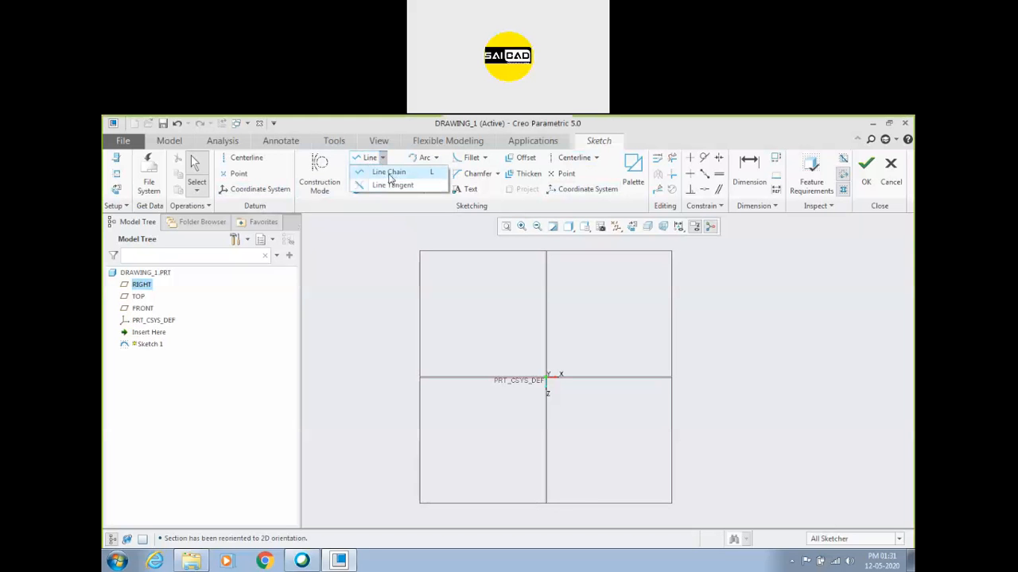
{"action": "left_click", "coordinate": [381, 173]}
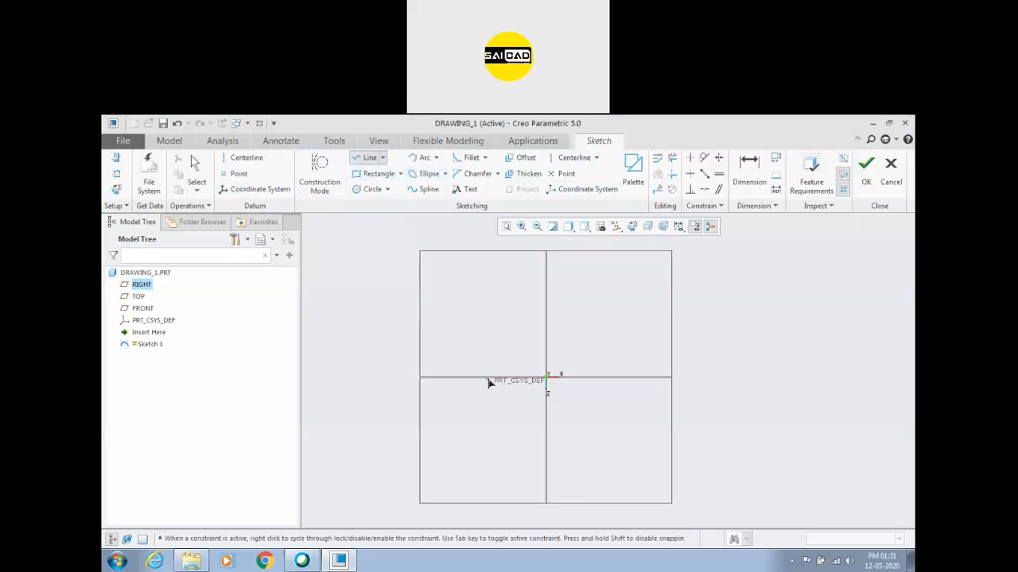
{"action": "left_click", "coordinate": [443, 402]}
{"action": "left_click", "coordinate": [592, 351]}
{"action": "left_click", "coordinate": [703, 401]}
{"action": "left_click", "coordinate": [759, 326]}
{"action": "left_click", "coordinate": [679, 271]}
{"action": "left_click", "coordinate": [580, 302]}
{"action": "left_click", "coordinate": [443, 316]}
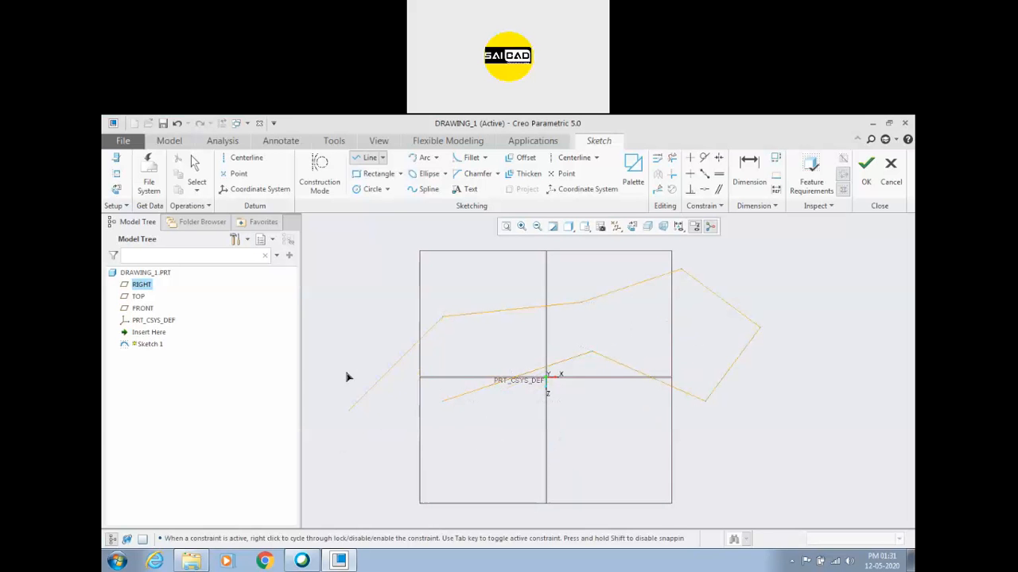
{"action": "left_click", "coordinate": [382, 157]}
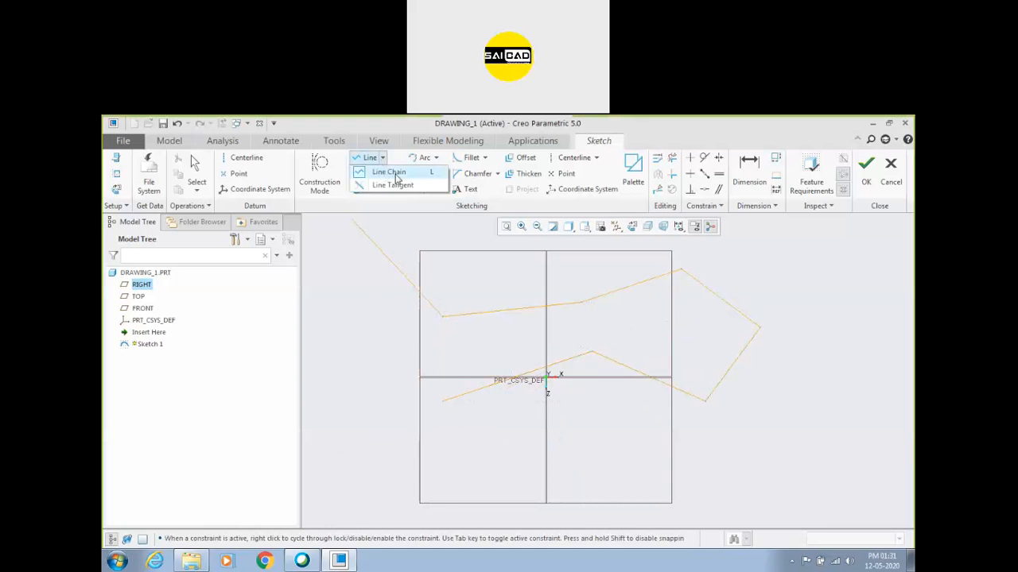
{"action": "left_click", "coordinate": [387, 178]}
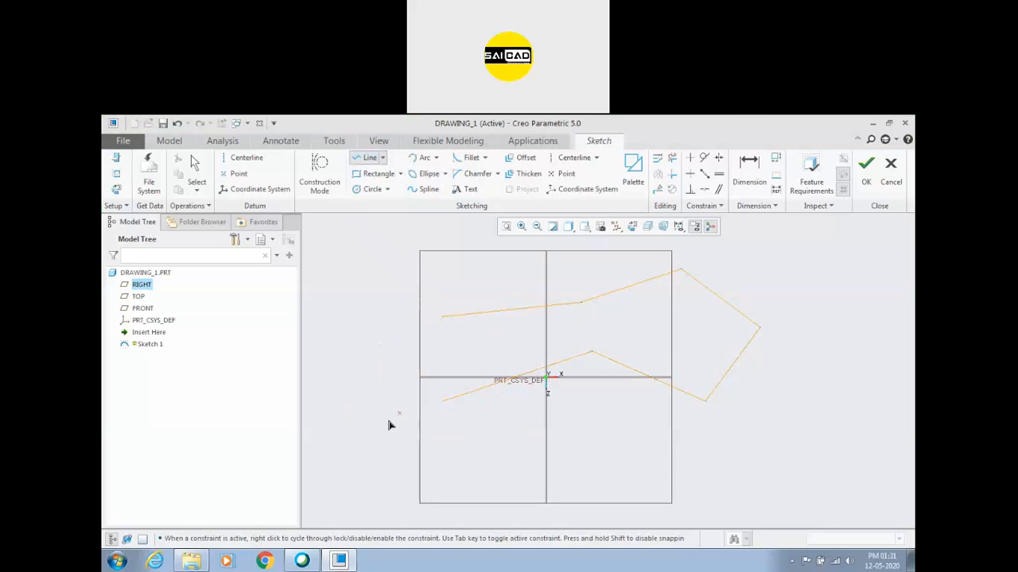
Sketch a separate slanted line about 159 mm long beside the chain's open end and move it slightly upward
{"action": "left_click", "coordinate": [327, 450]}
{"action": "left_click", "coordinate": [359, 380]}
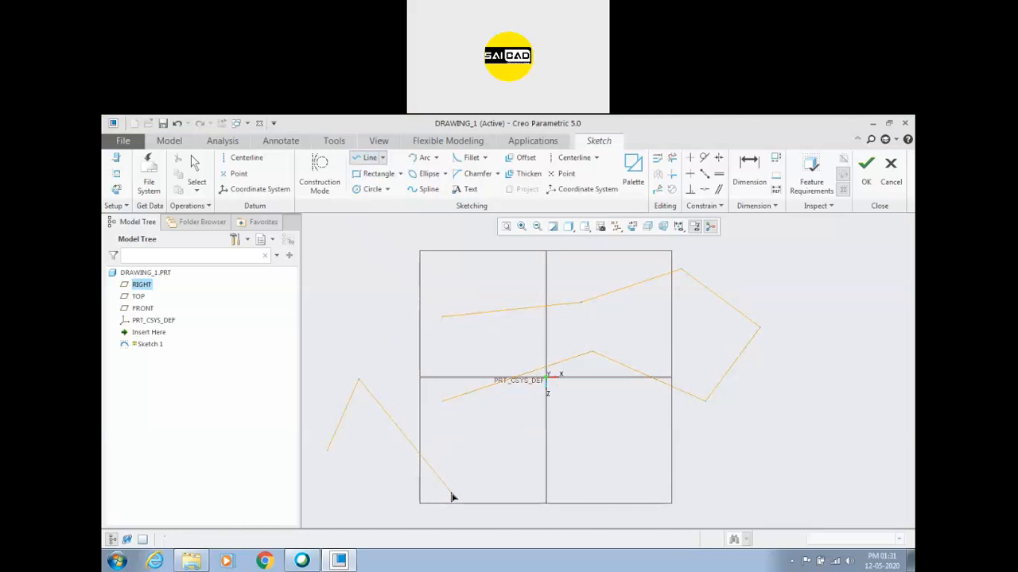
{"action": "middle_click", "coordinate": [397, 436]}
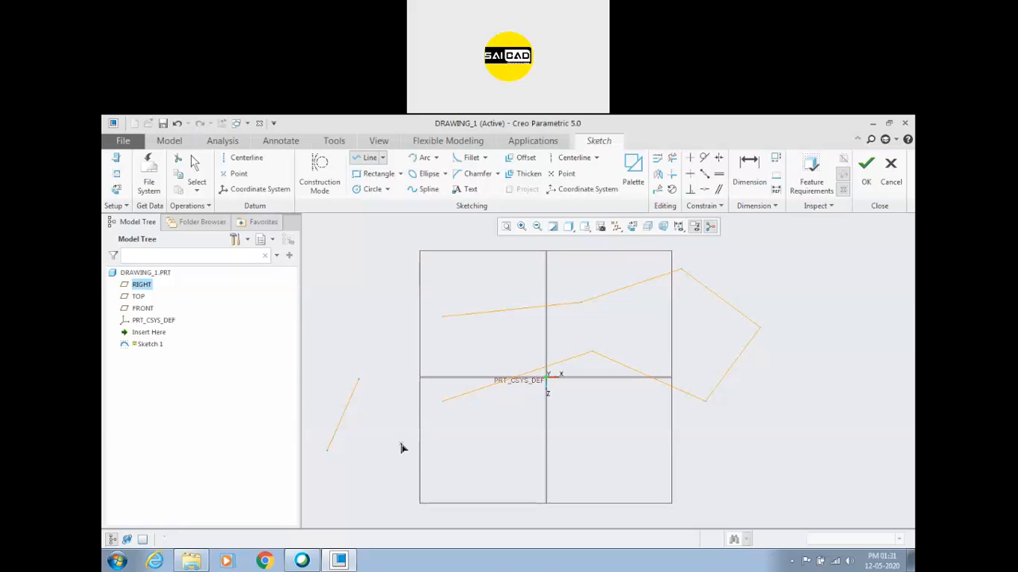
{"action": "middle_click", "coordinate": [385, 429]}
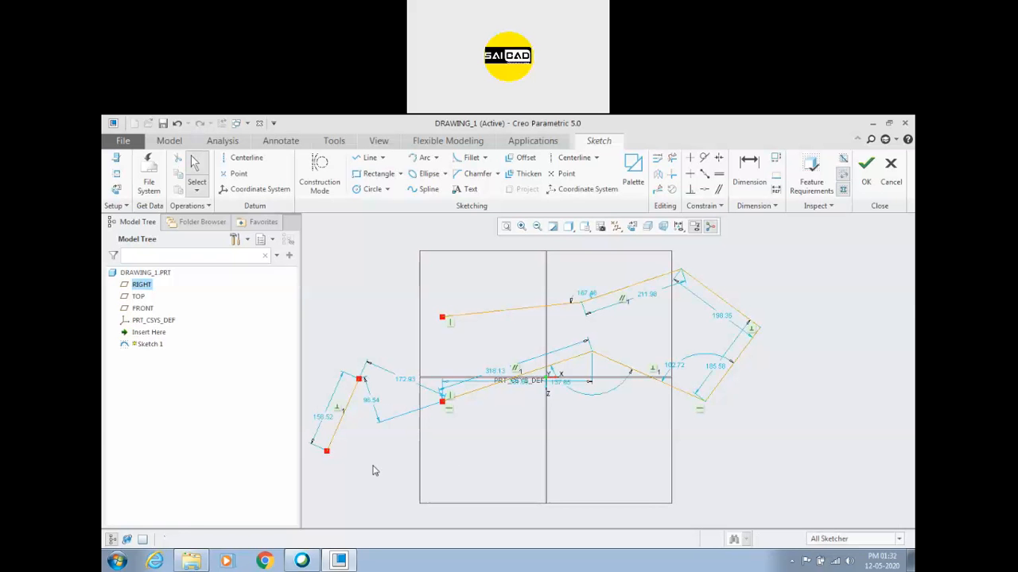
{"action": "scroll", "coordinate": [500, 397], "scroll_direction": "down", "scroll_amount": 2}
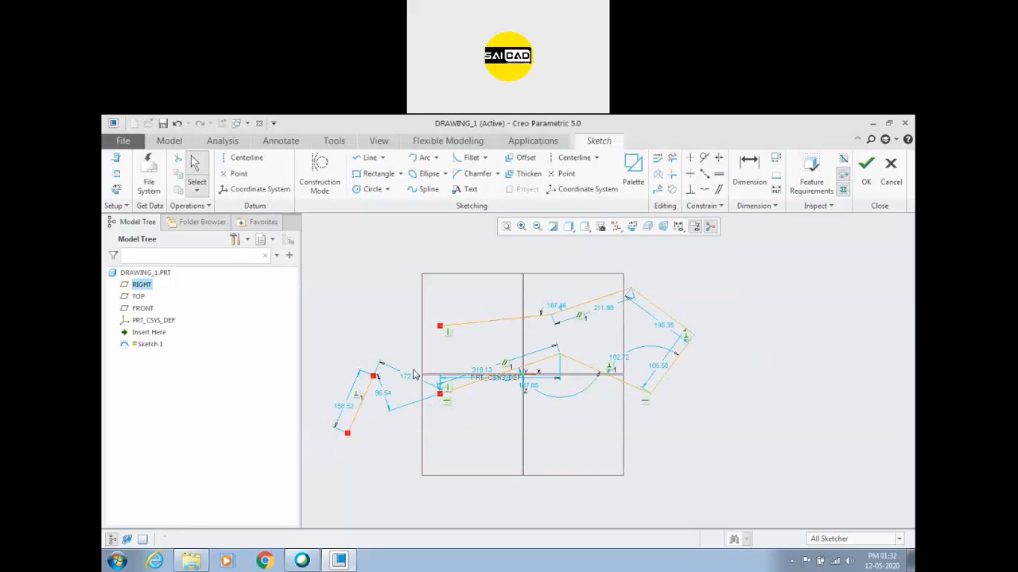
{"action": "scroll", "coordinate": [406, 405], "scroll_direction": "up", "scroll_amount": 2}
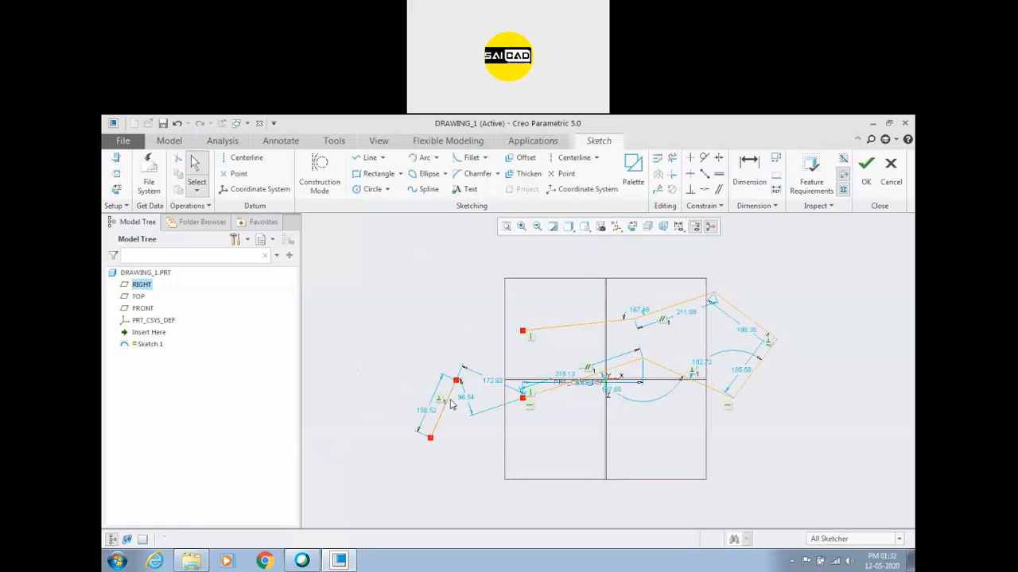
{"action": "mouse_move", "coordinate": [456, 382]}
{"action": "left_mouse_down"}
{"action": "mouse_move", "coordinate": [447, 323]}
{"action": "mouse_move", "coordinate": [452, 355]}
{"action": "left_mouse_up"}
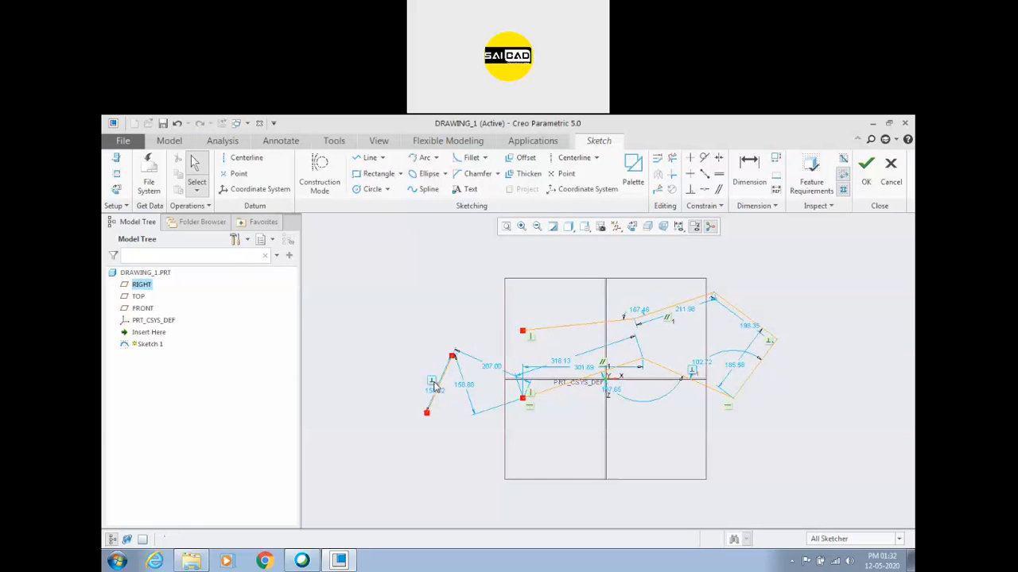
Delete all the sketched lines and quit the sketch without keeping it
{"action": "left_click_drag", "start_coordinate": [354, 279], "coordinate": [848, 461]}
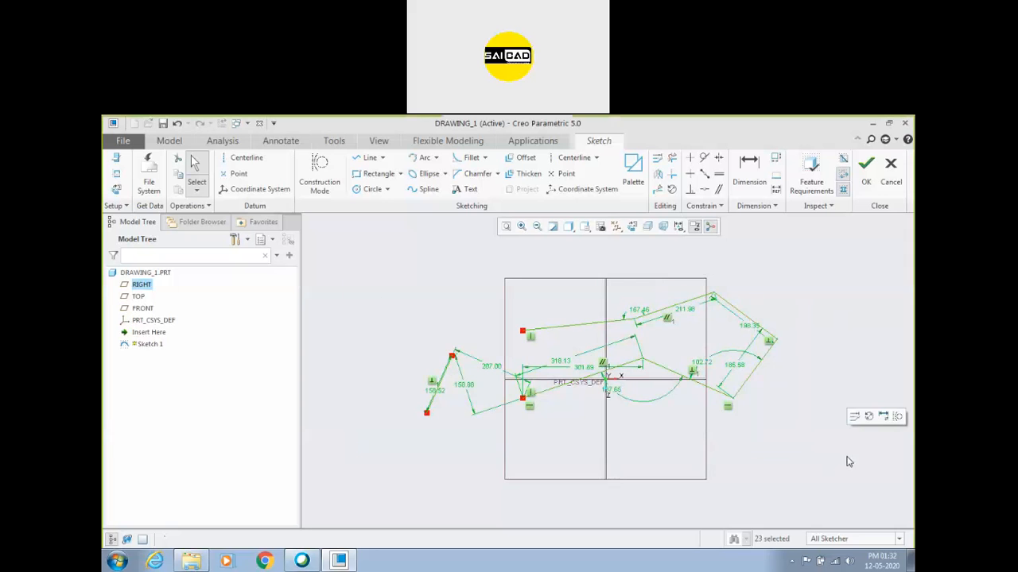
{"action": "key", "text": "Delete"}
{"action": "scroll", "coordinate": [689, 388], "scroll_direction": "up", "scroll_amount": 2}
{"action": "scroll", "coordinate": [689, 388], "scroll_direction": "down", "scroll_amount": 4}
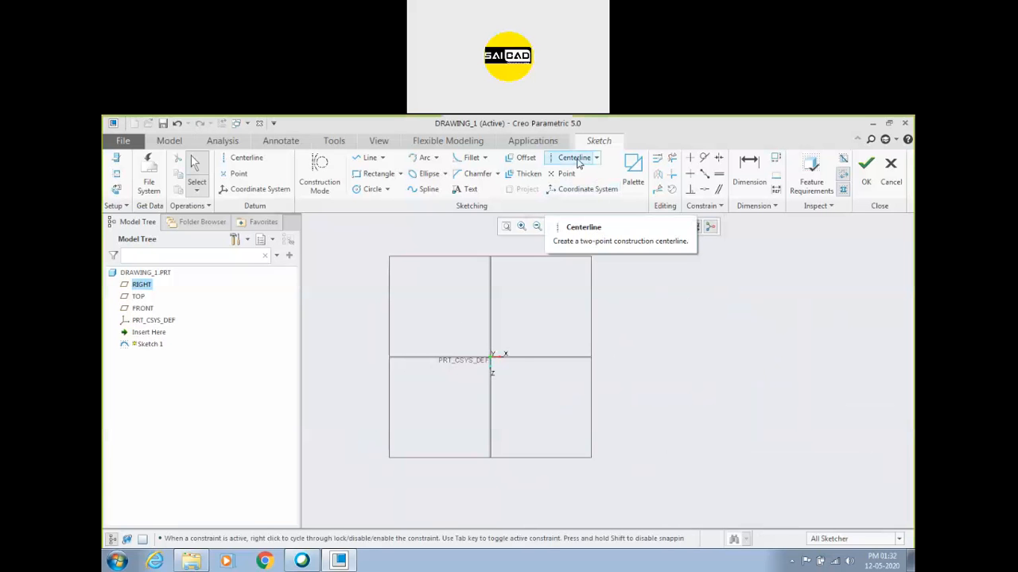
{"action": "left_click", "coordinate": [891, 169]}
{"action": "left_click", "coordinate": [549, 360]}
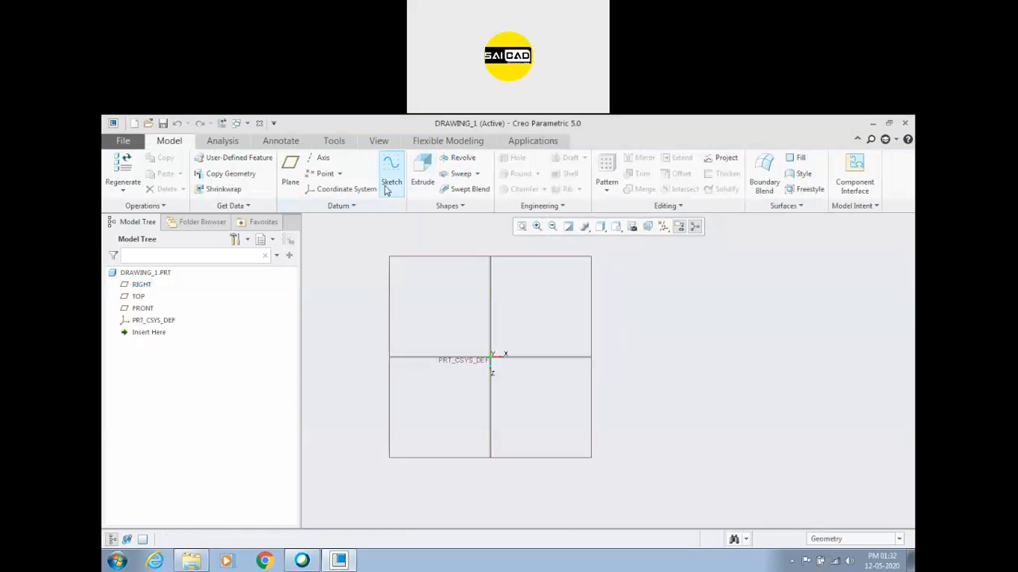
Start a sketch on the TOP plane and draw two slanted construction centerlines above the origin, about 86° and 83° to the vertical reference
{"action": "left_click", "coordinate": [138, 296]}
{"action": "left_click", "coordinate": [391, 171]}
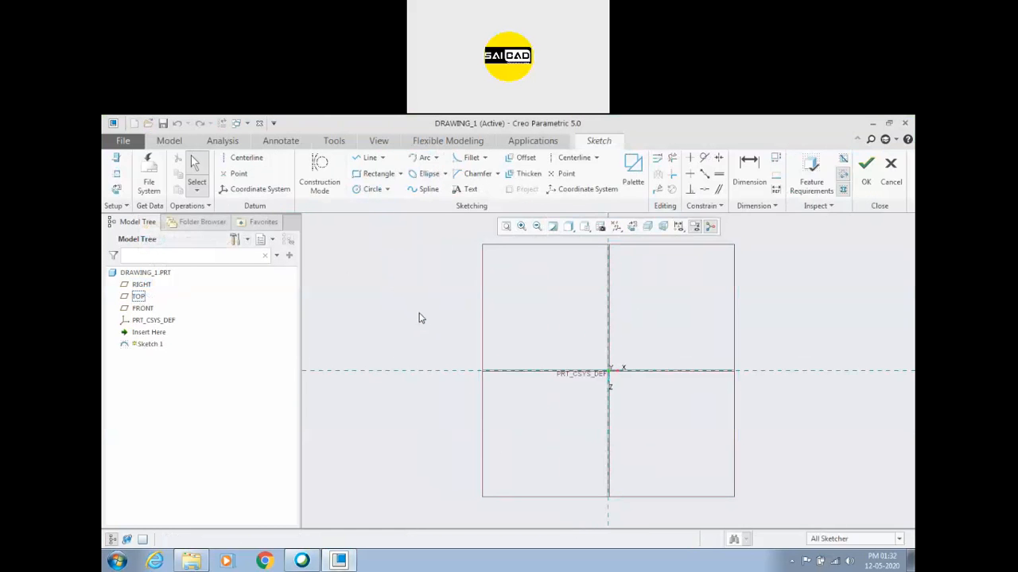
{"action": "left_click", "coordinate": [562, 159]}
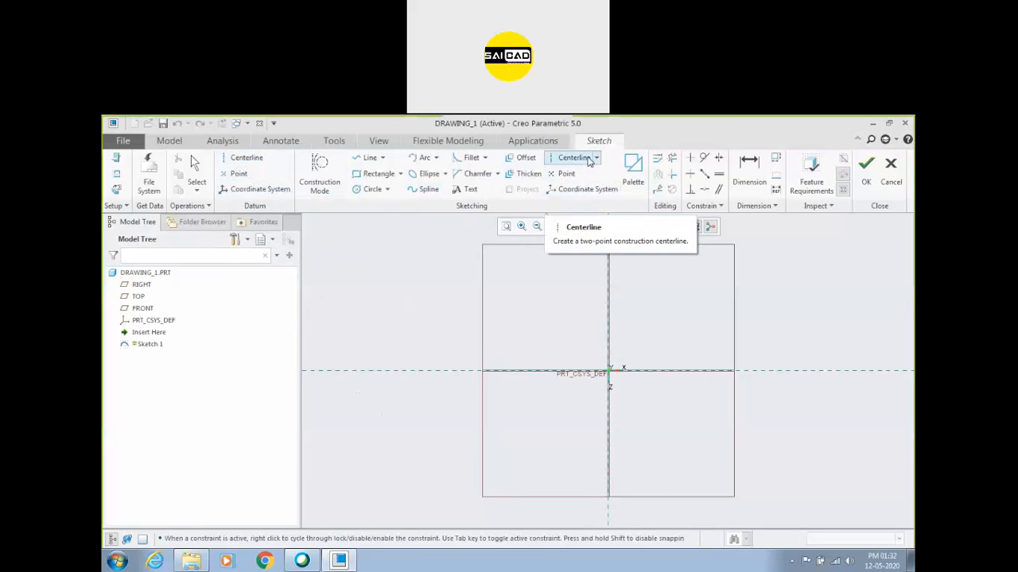
{"action": "left_click", "coordinate": [589, 159]}
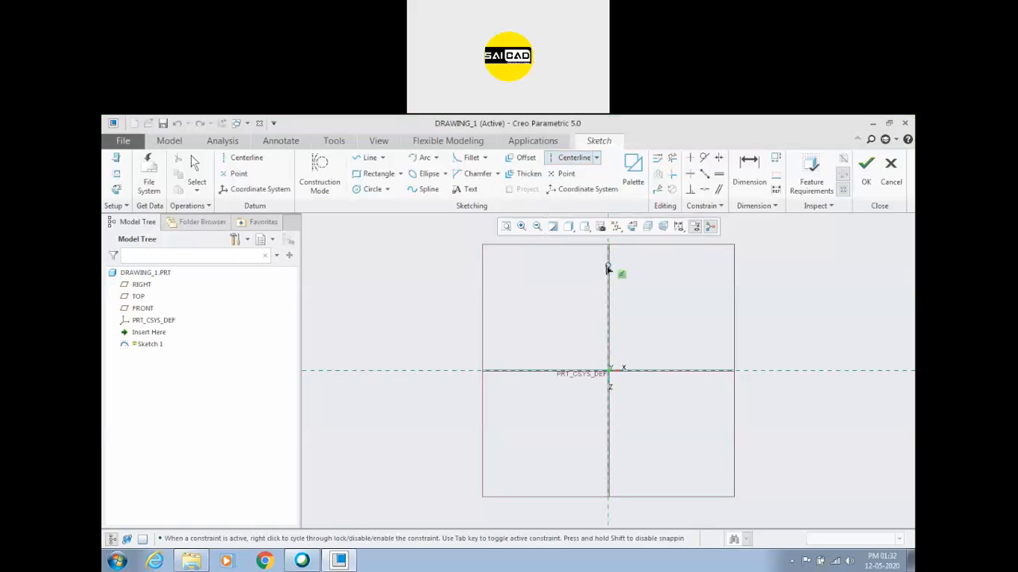
{"action": "left_click", "coordinate": [608, 269]}
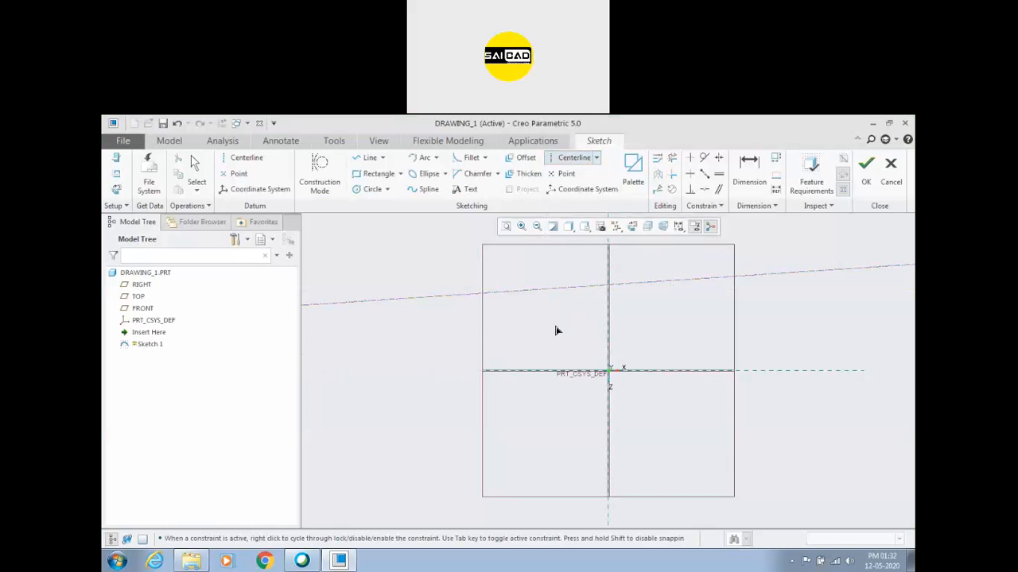
{"action": "middle_click", "coordinate": [681, 291]}
{"action": "left_click", "coordinate": [858, 186]}
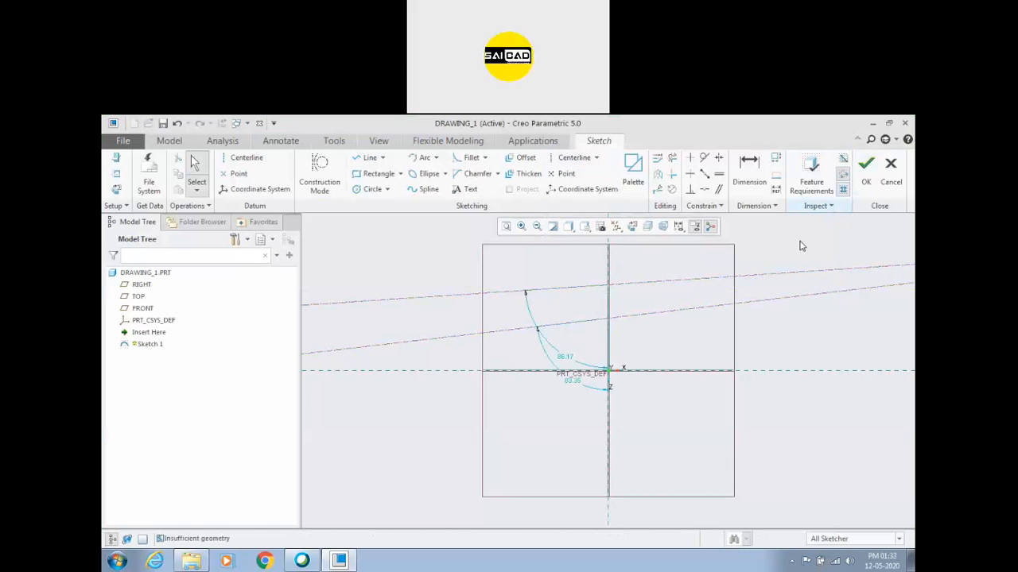
{"action": "scroll", "coordinate": [740, 296], "scroll_direction": "up", "scroll_amount": 3}
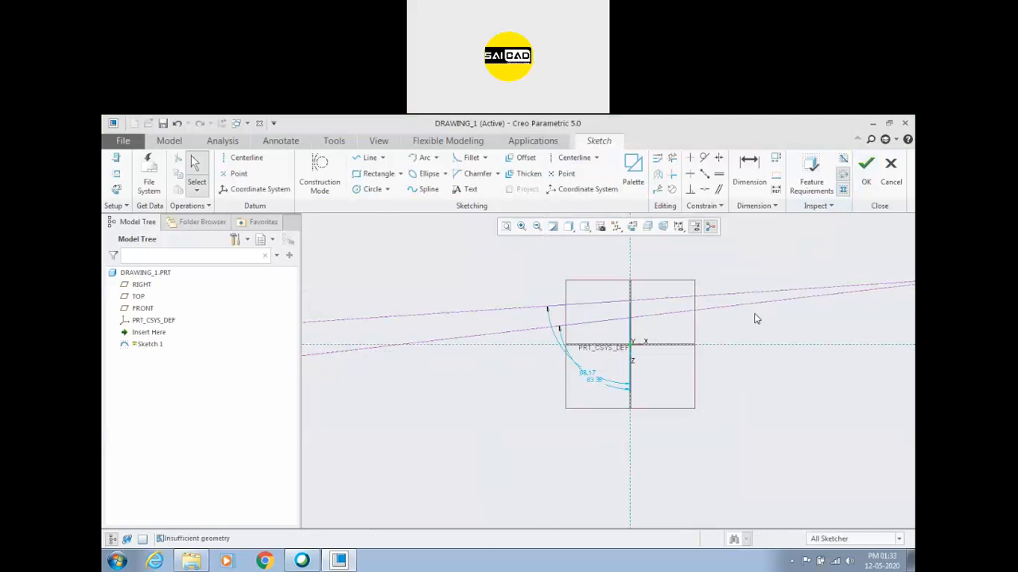
Sketch a square with sides of about 179 mm across the slanted centerlines with Rectangle and finish the sketch
{"action": "left_click", "coordinate": [373, 173]}
{"action": "left_click", "coordinate": [525, 280]}
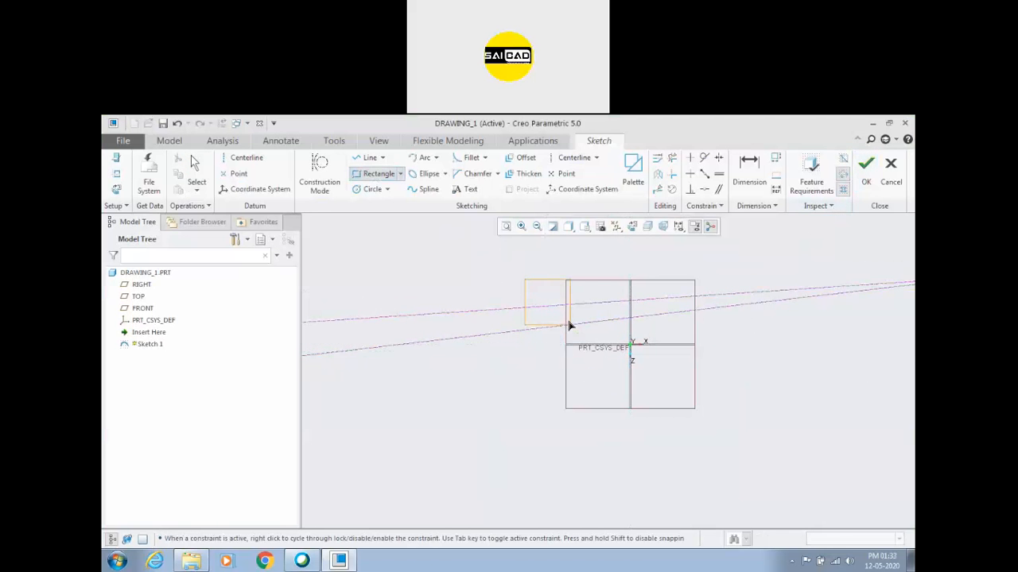
{"action": "left_click", "coordinate": [567, 324]}
{"action": "left_click", "coordinate": [865, 169]}
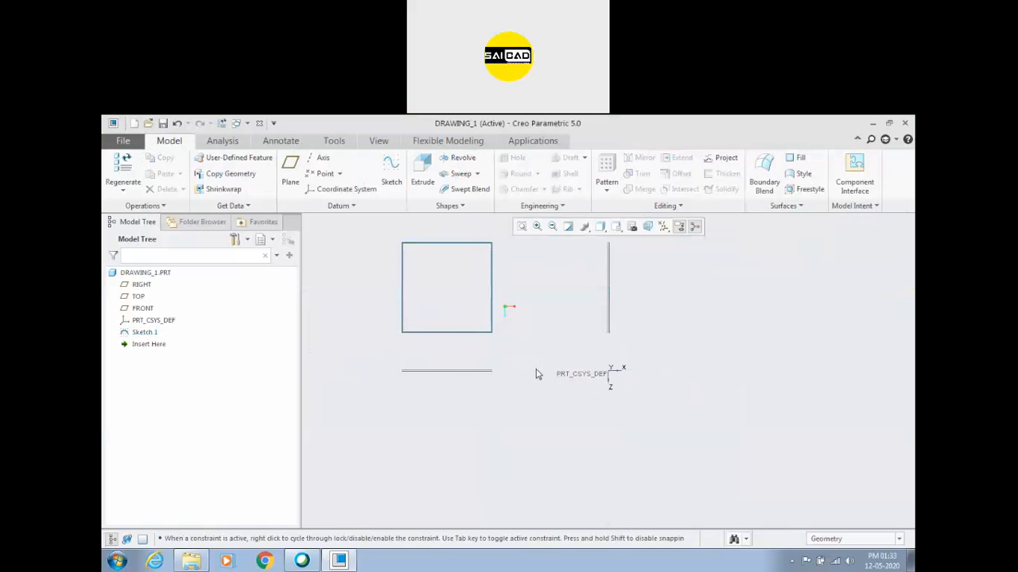
Inspect the finished sketch in 3D to check whether the construction centerlines are shown outside the sketch
{"action": "left_click", "coordinate": [469, 305]}
{"action": "scroll", "coordinate": [517, 360], "scroll_direction": "up", "scroll_amount": 3}
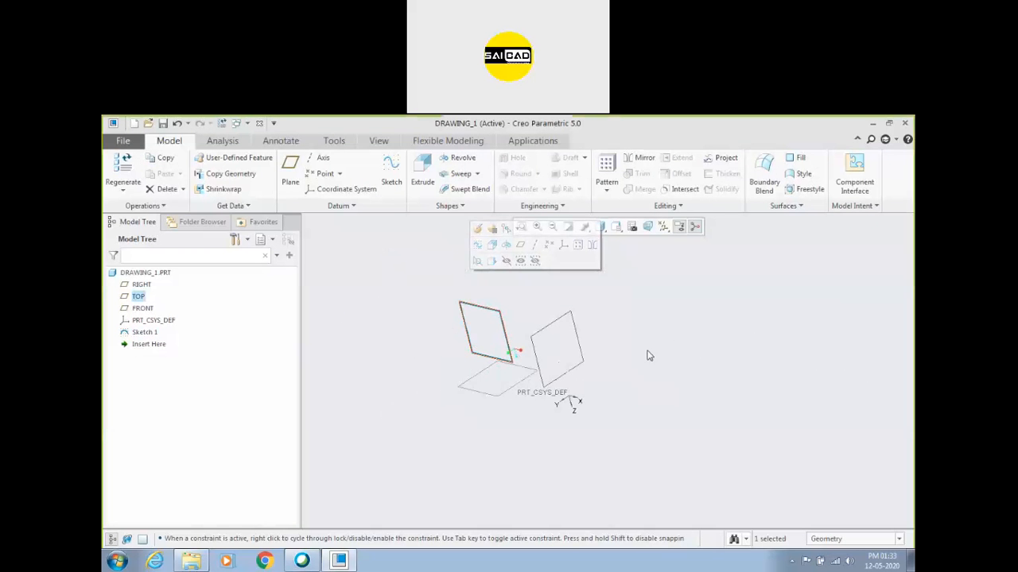
{"action": "middle_click_drag", "start_coordinate": [457, 354], "coordinate": [465, 326]}
{"action": "left_click", "coordinate": [463, 320]}
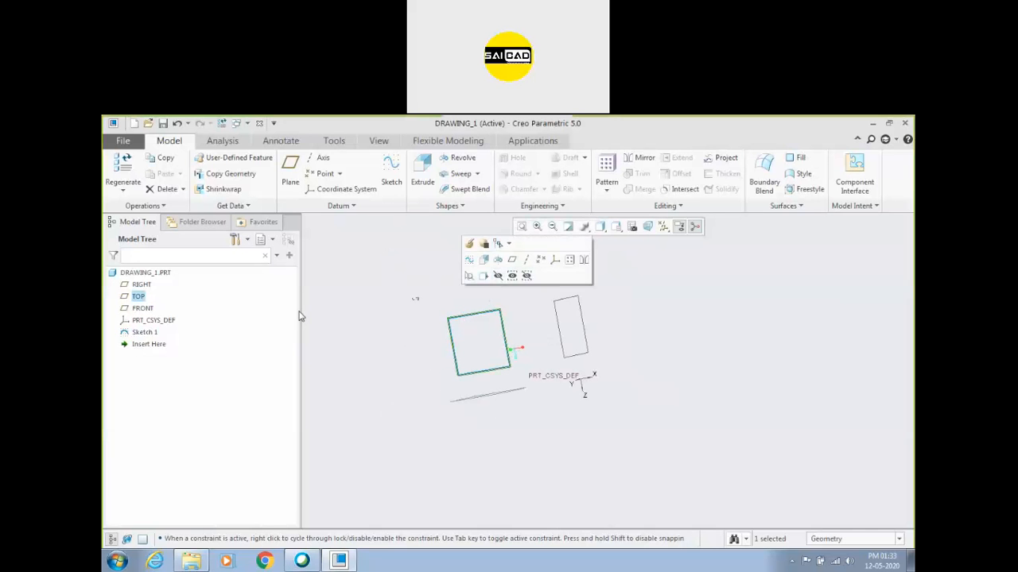
Reopen Sketch 1 for editing and remove the slanted construction centerlines
{"action": "left_click", "coordinate": [145, 331]}
{"action": "left_click", "coordinate": [144, 258]}
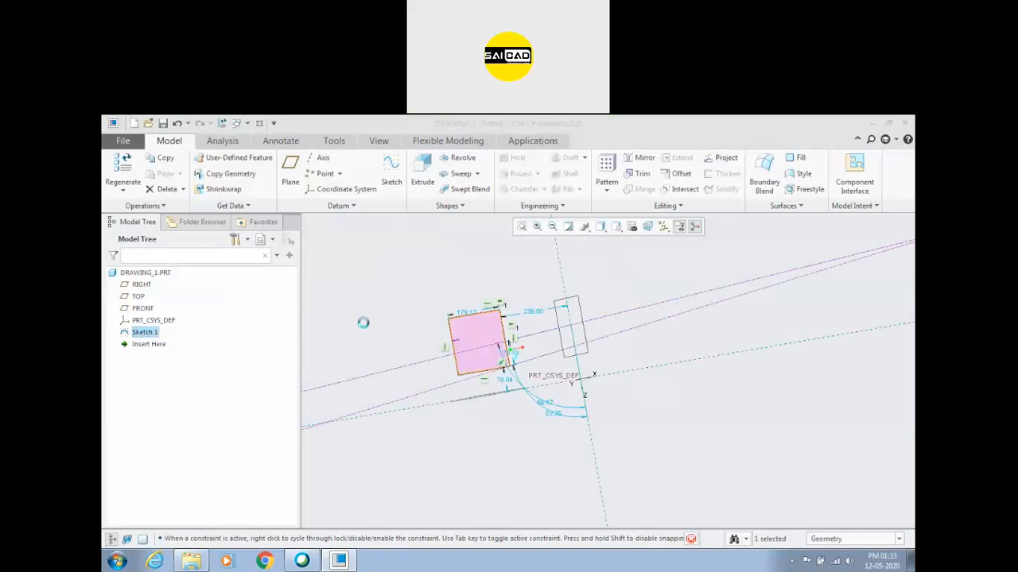
{"action": "left_click_drag", "start_coordinate": [734, 282], "coordinate": [702, 314]}
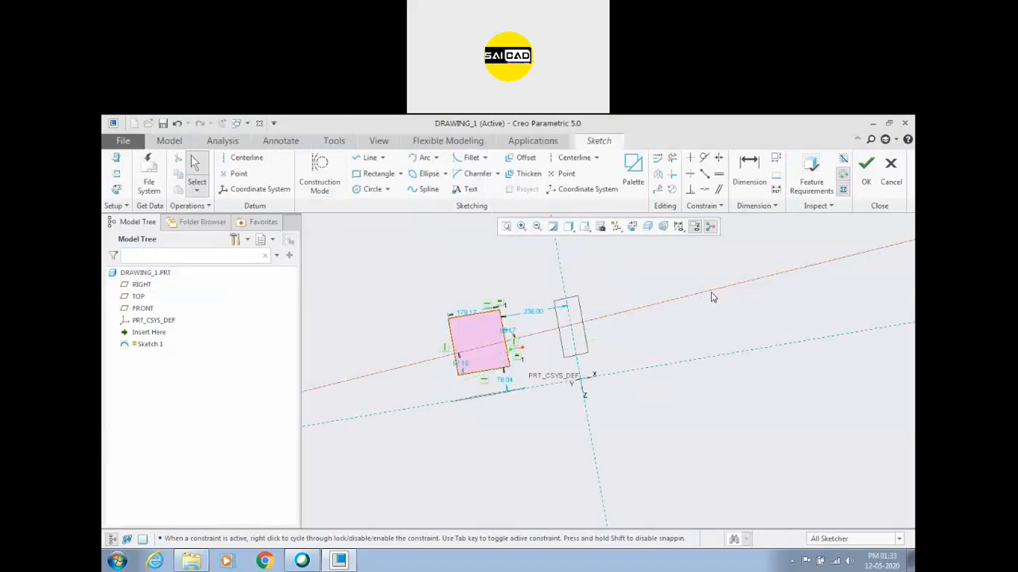
Draw two slanted datum centerlines near the square and finish the sketch
{"action": "left_click", "coordinate": [246, 157]}
{"action": "left_click", "coordinate": [640, 319]}
{"action": "left_click", "coordinate": [706, 320]}
{"action": "left_click", "coordinate": [670, 287]}
{"action": "left_click", "coordinate": [705, 289]}
{"action": "middle_click", "coordinate": [722, 262]}
{"action": "left_click", "coordinate": [866, 168]}
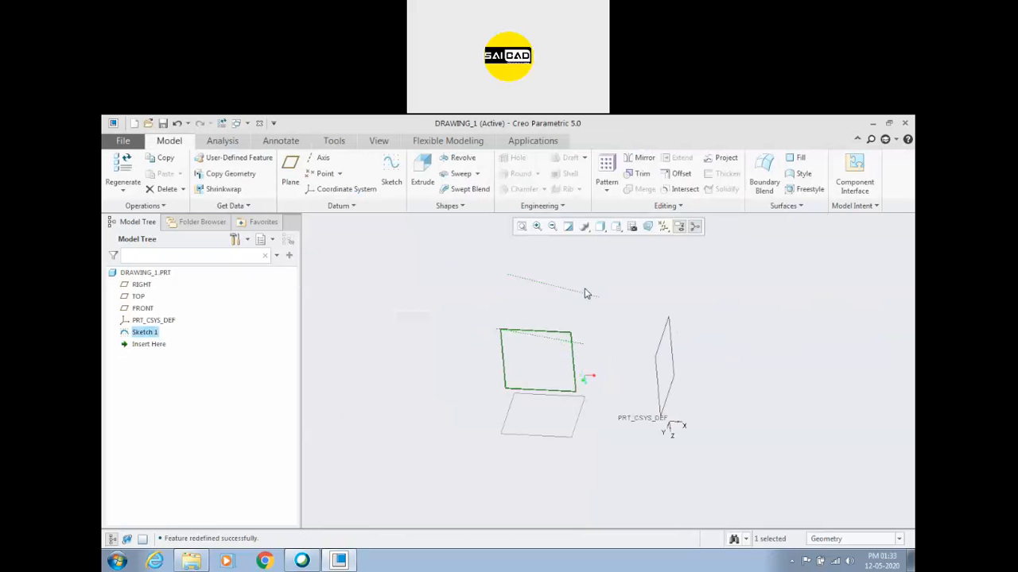
Examine how the two datum centerlines and the square appear in the 3D view
{"action": "left_click", "coordinate": [584, 295]}
{"action": "left_click", "coordinate": [579, 345]}
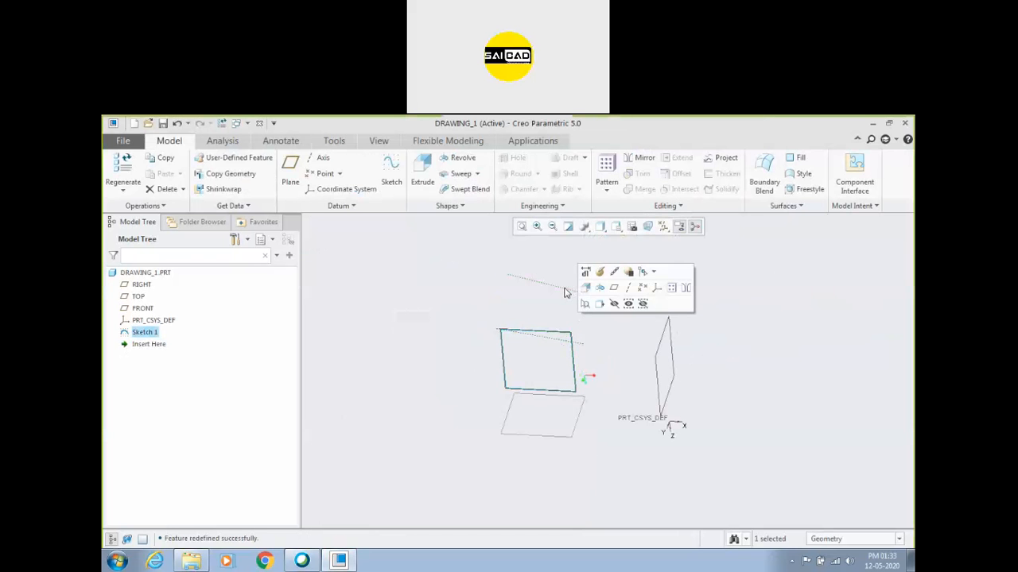
{"action": "left_click", "coordinate": [564, 292]}
{"action": "left_click", "coordinate": [515, 316]}
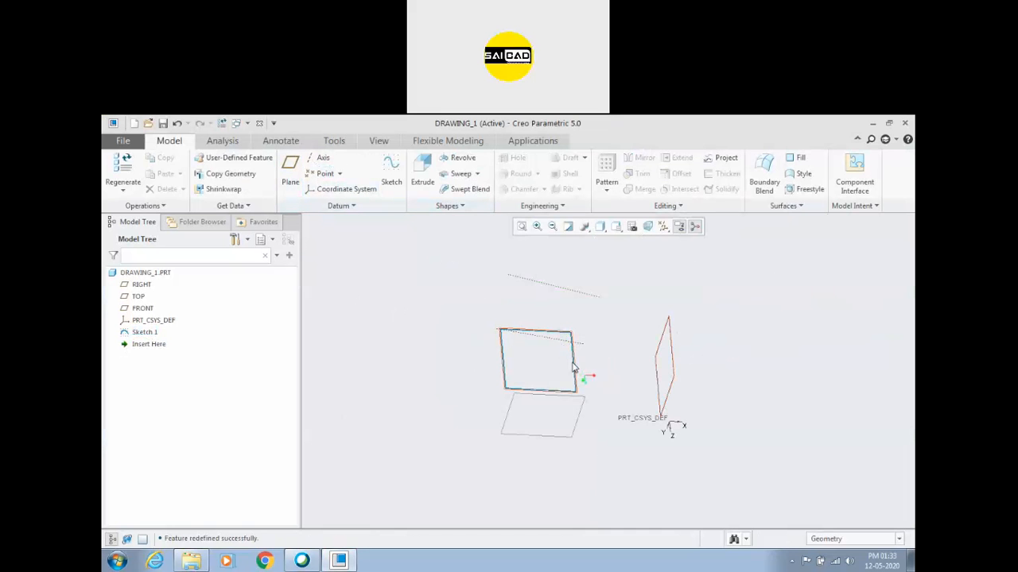
{"action": "left_click", "coordinate": [601, 364]}
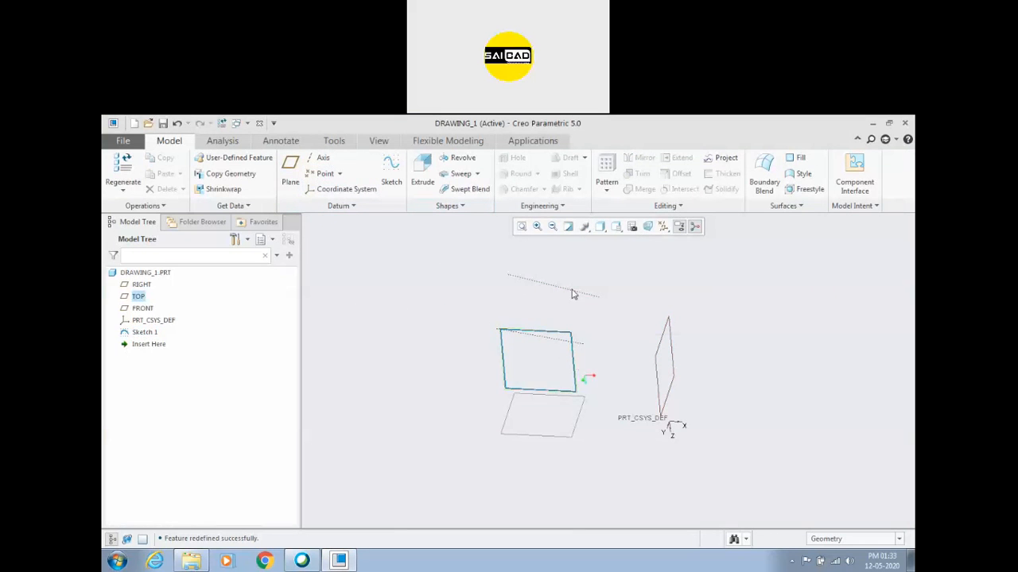
Reopen Sketch 1 in 2D orientation and delete both datum centerlines and the square
{"action": "left_click", "coordinate": [145, 332]}
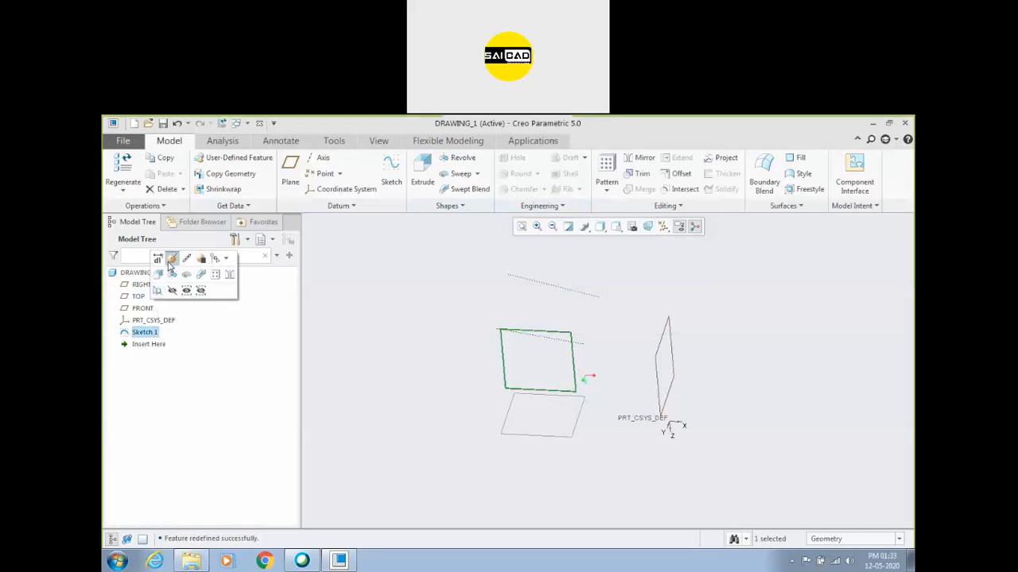
{"action": "left_click", "coordinate": [171, 260]}
{"action": "left_click", "coordinate": [632, 226]}
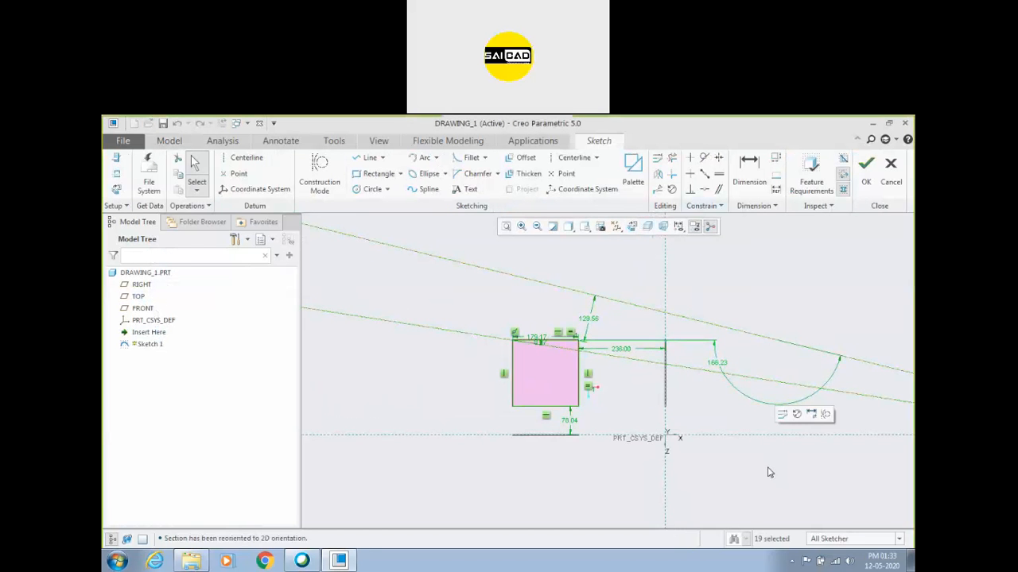
{"action": "left_click", "coordinate": [706, 374]}
{"action": "key", "text": "Delete"}
{"action": "left_click", "coordinate": [722, 327]}
{"action": "key", "text": "Delete"}
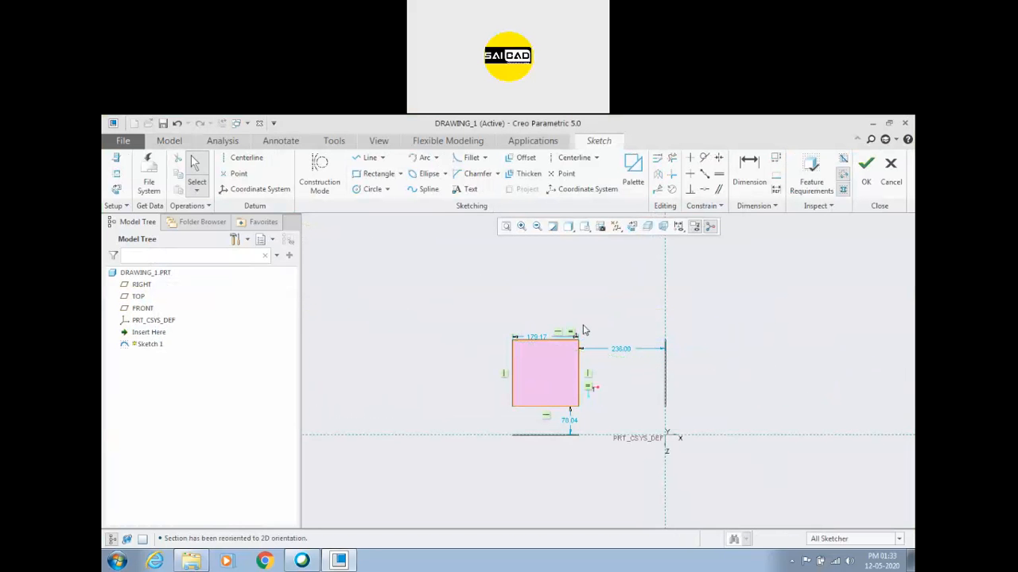
{"action": "middle_click_drag", "start_coordinate": [472, 412], "coordinate": [481, 379]}
{"action": "scroll", "coordinate": [705, 453], "scroll_direction": "up", "scroll_amount": 2}
{"action": "scroll", "coordinate": [579, 422], "scroll_direction": "down", "scroll_amount": 2}
{"action": "scroll", "coordinate": [532, 387], "scroll_direction": "up", "scroll_amount": 2}
{"action": "scroll", "coordinate": [649, 426], "scroll_direction": "down", "scroll_amount": 3}
{"action": "left_click", "coordinate": [572, 157]}
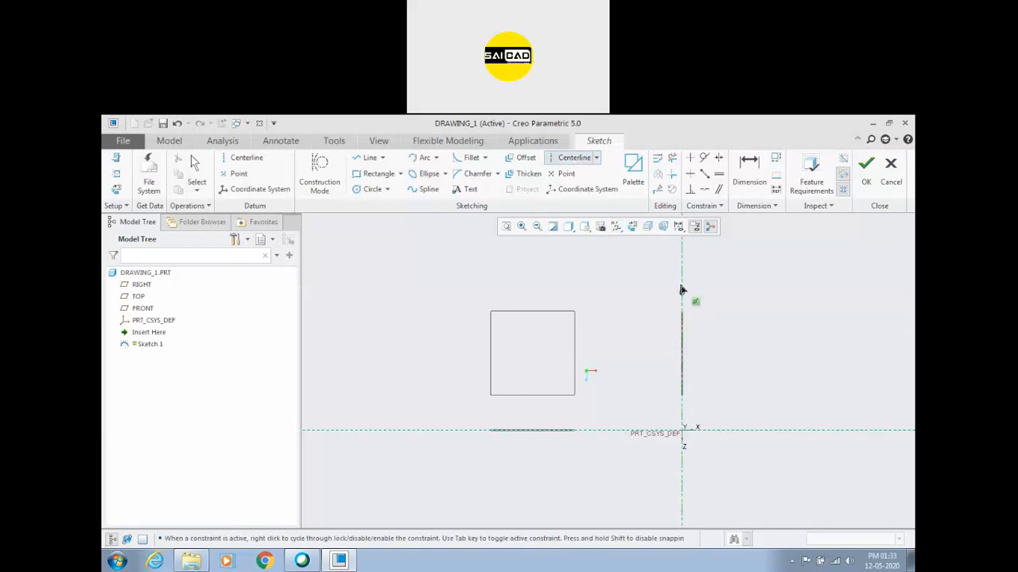
{"action": "scroll", "coordinate": [595, 426], "scroll_direction": "up", "scroll_amount": 2}
{"action": "scroll", "coordinate": [728, 407], "scroll_direction": "down", "scroll_amount": 2}
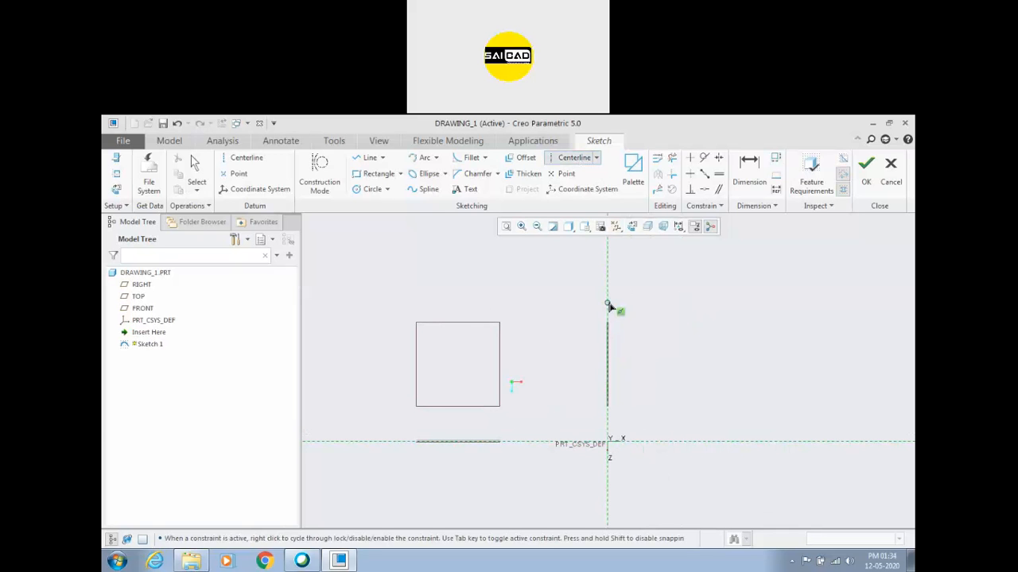
{"action": "middle_click", "coordinate": [659, 322]}
Sketch a corner rectangle about 83 mm wide and 160 mm high between the TOP plane outline and the vertical reference
{"action": "left_click", "coordinate": [375, 173]}
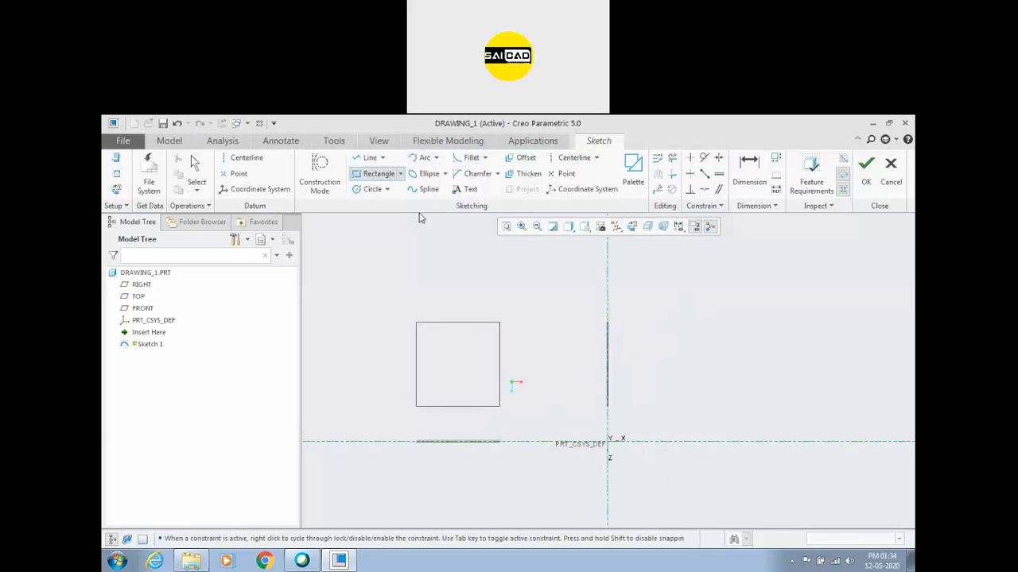
{"action": "left_click", "coordinate": [527, 287]}
{"action": "left_click", "coordinate": [566, 360]}
{"action": "middle_click", "coordinate": [581, 340]}
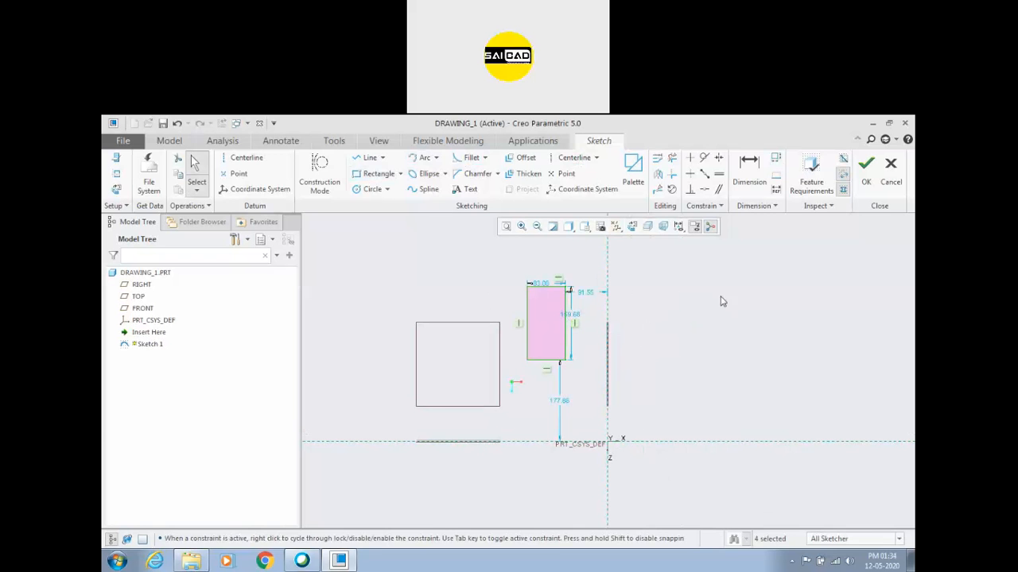
Try to mirror the rectangle about the vertical reference line
{"action": "left_click", "coordinate": [692, 305]}
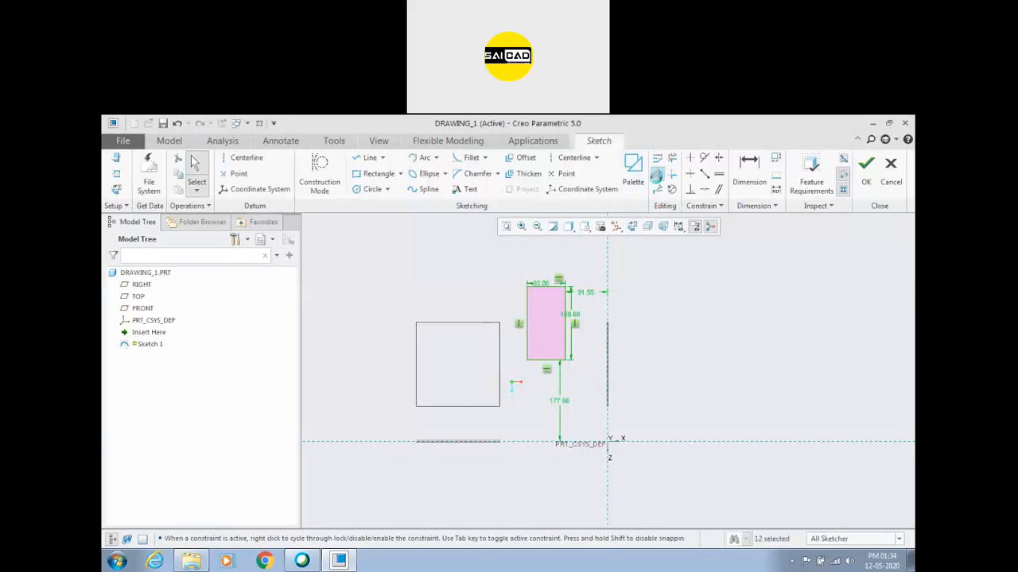
{"action": "left_click", "coordinate": [657, 174]}
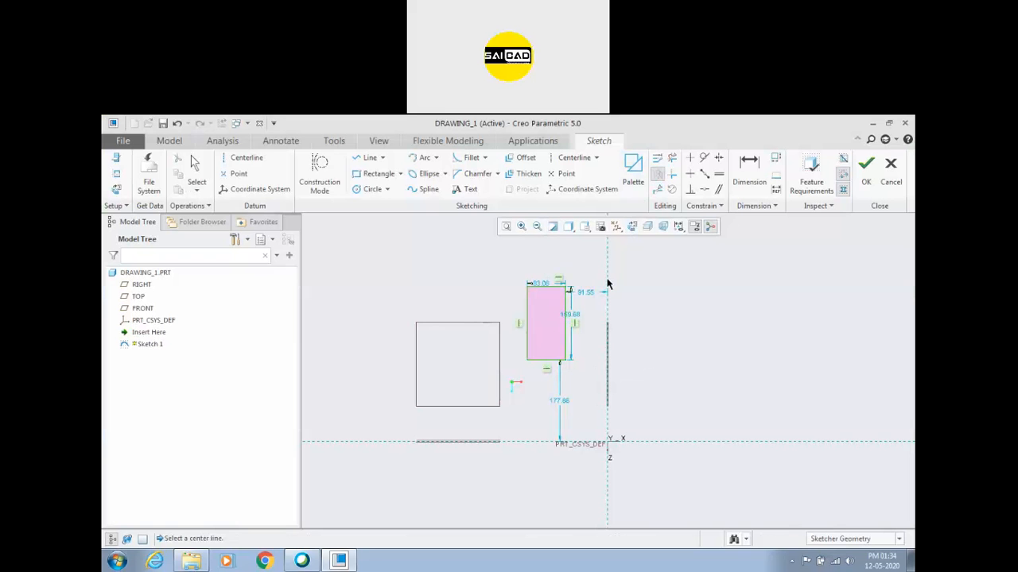
{"action": "scroll", "coordinate": [461, 429], "scroll_direction": "up", "scroll_amount": 2}
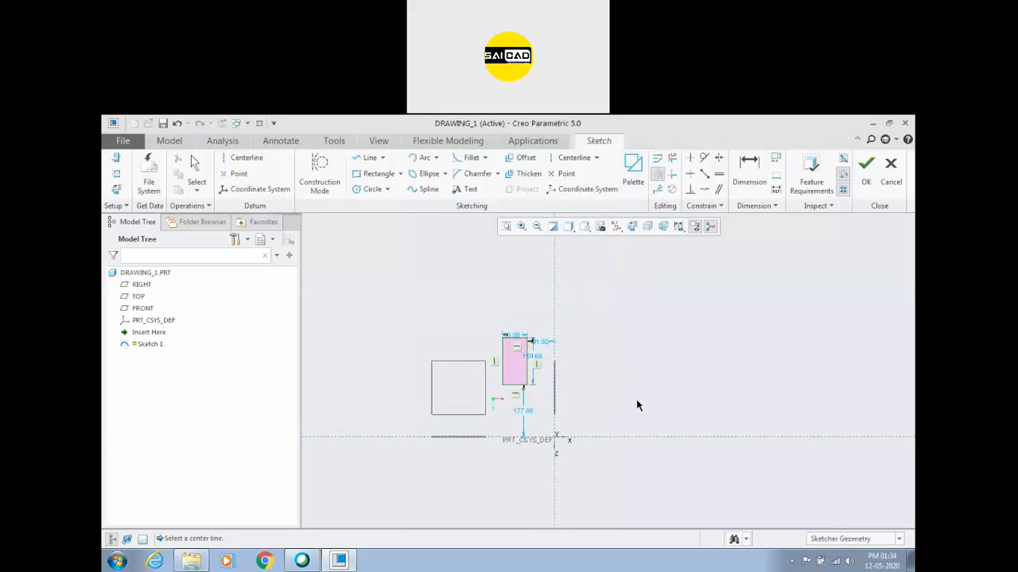
{"action": "scroll", "coordinate": [636, 402], "scroll_direction": "down", "scroll_amount": 1}
{"action": "middle_click", "coordinate": [621, 378]}
{"action": "left_click", "coordinate": [620, 379]}
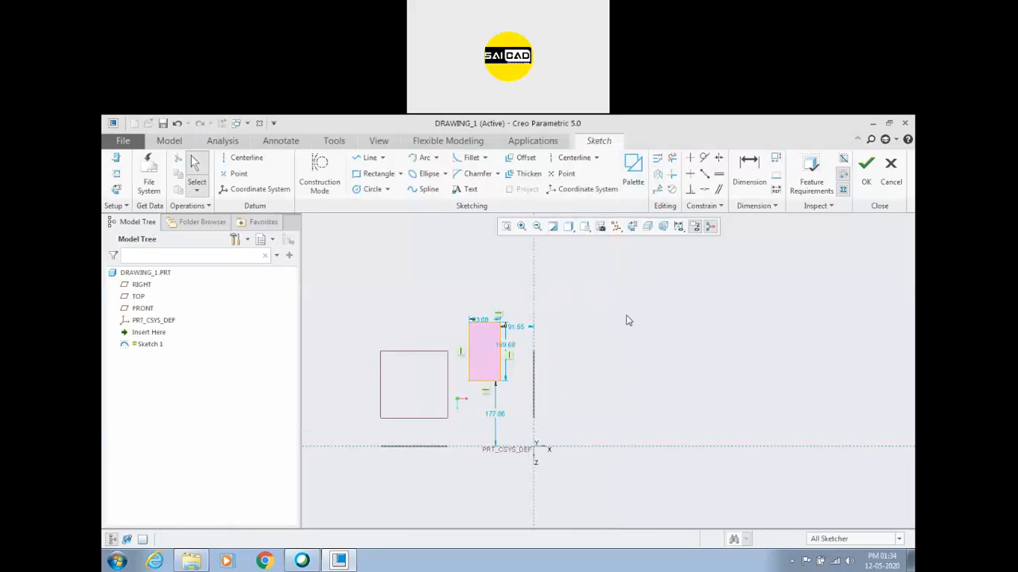
Draw a construction centerline along the vertical reference and a second one slanted about 67° to it, crossing the horizontal reference
{"action": "left_click", "coordinate": [574, 159]}
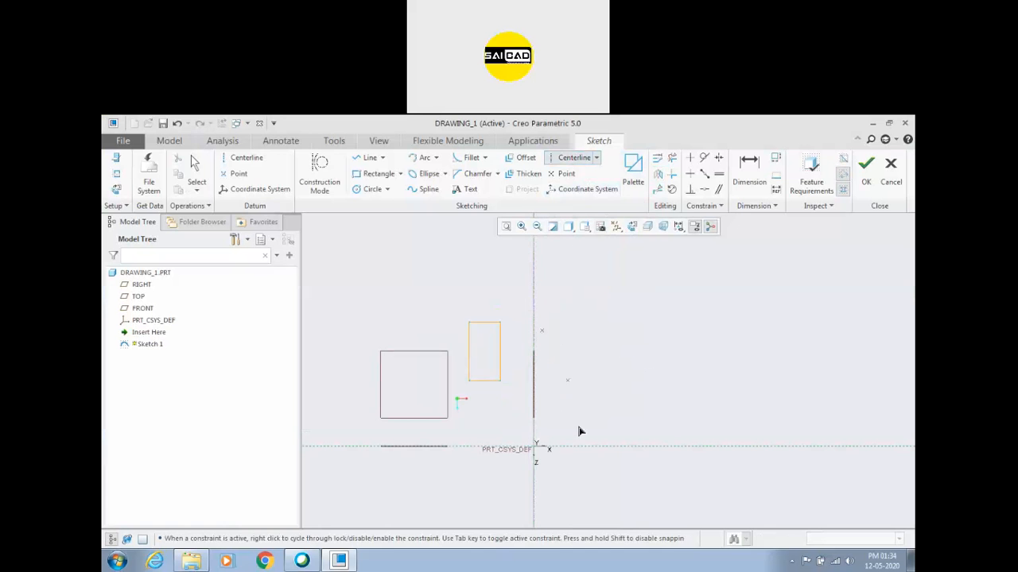
{"action": "left_click", "coordinate": [597, 446]}
{"action": "left_click", "coordinate": [742, 387]}
{"action": "middle_click", "coordinate": [673, 347]}
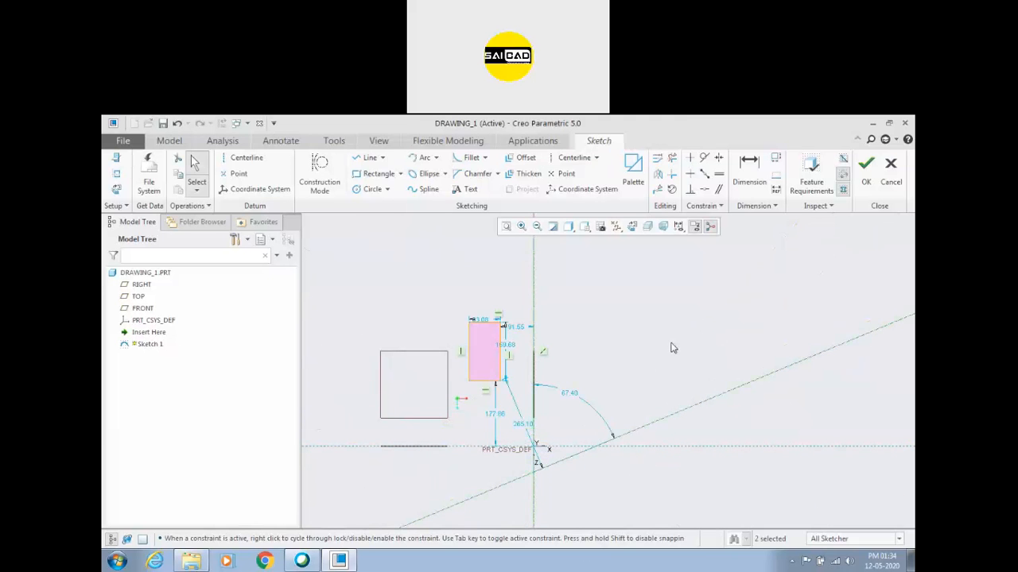
Apply the Horizontal constraint to the slanted centerline
{"action": "left_click", "coordinate": [676, 415]}
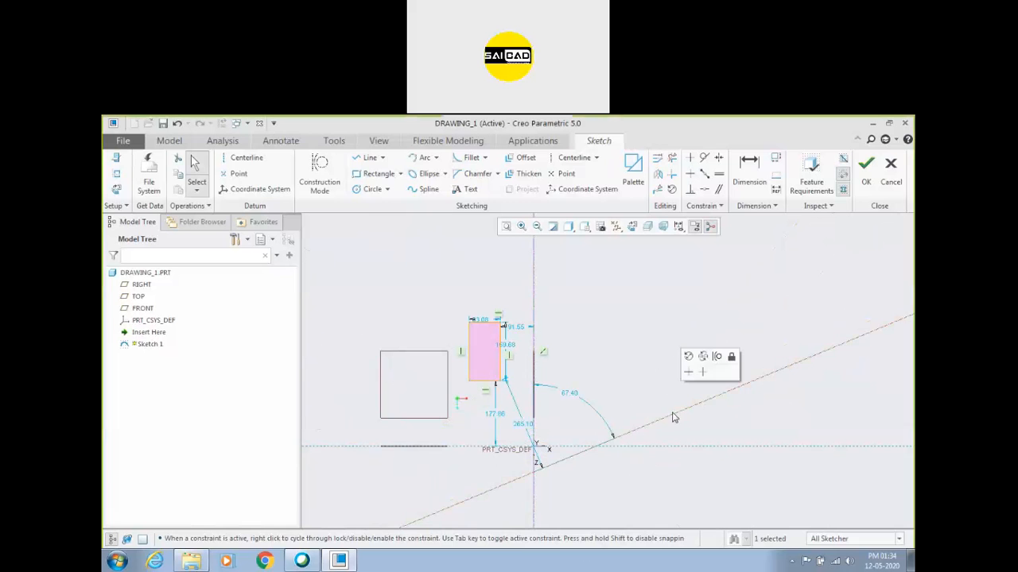
{"action": "left_click", "coordinate": [610, 392]}
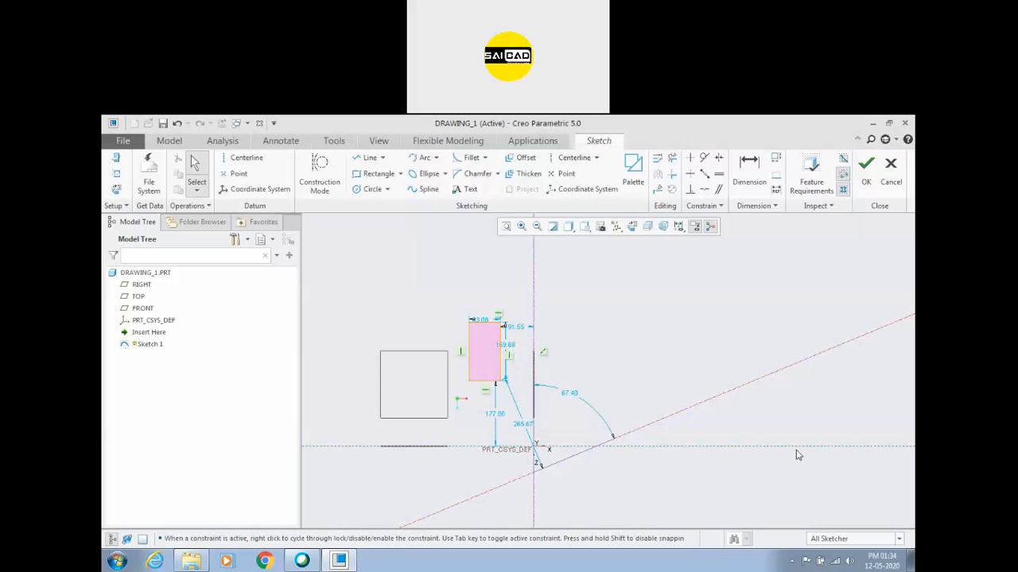
{"action": "left_click", "coordinate": [691, 176]}
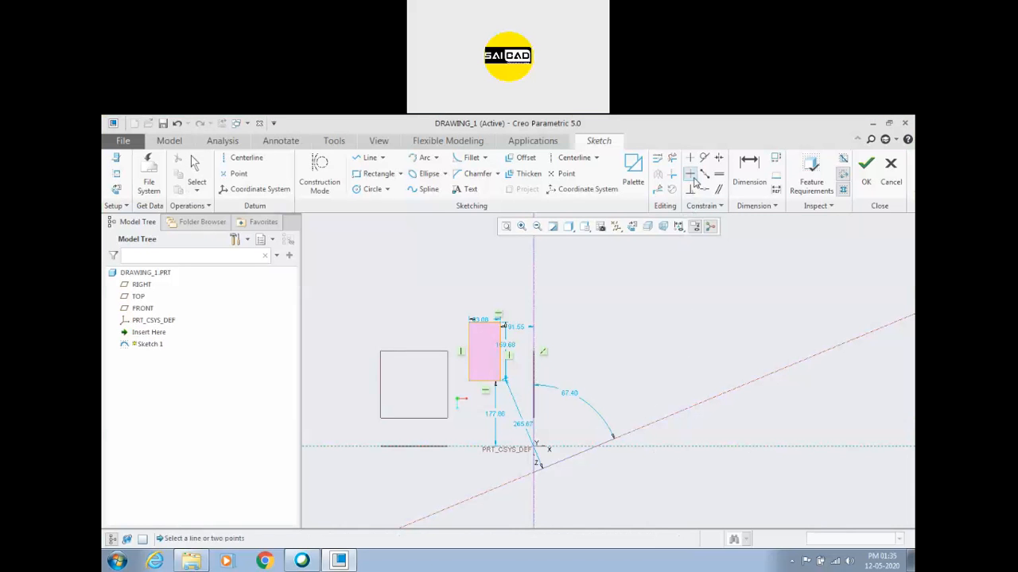
{"action": "left_click", "coordinate": [685, 416]}
{"action": "middle_click", "coordinate": [613, 398]}
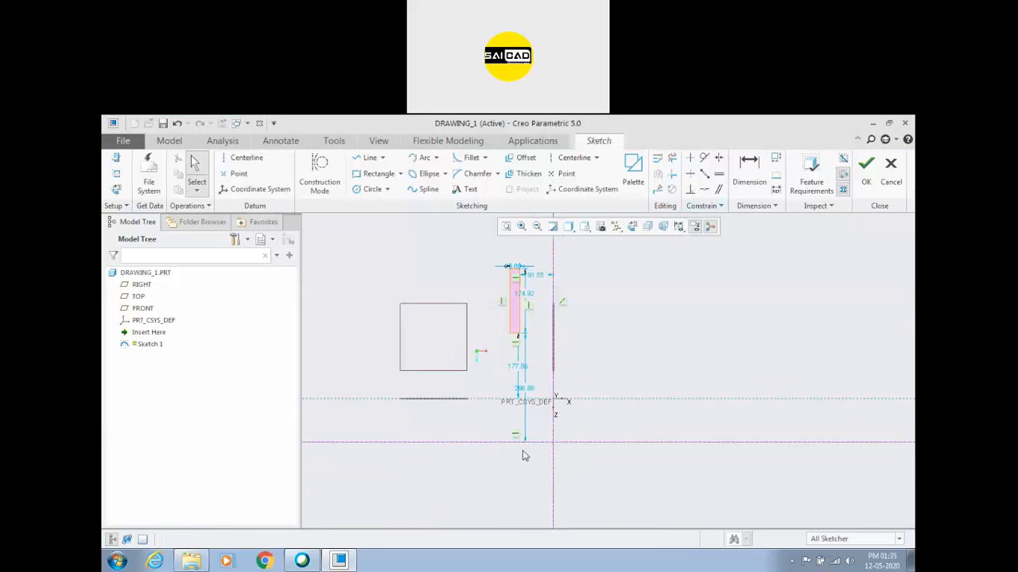
Apply the Coincident constraint between the horizontal centerline and the horizontal reference
{"action": "left_click", "coordinate": [636, 445]}
{"action": "left_click", "coordinate": [656, 411]}
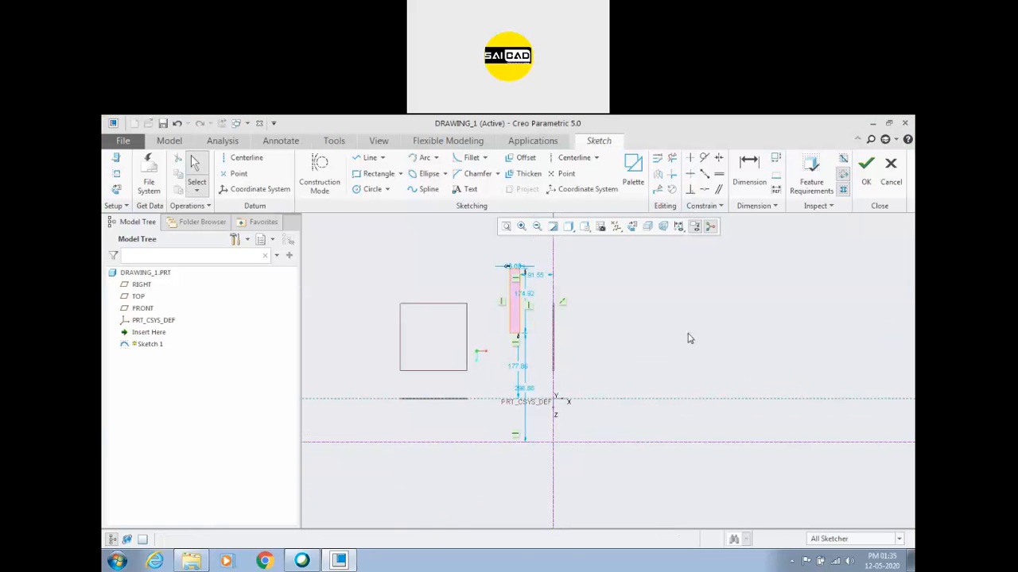
{"action": "left_click", "coordinate": [705, 191]}
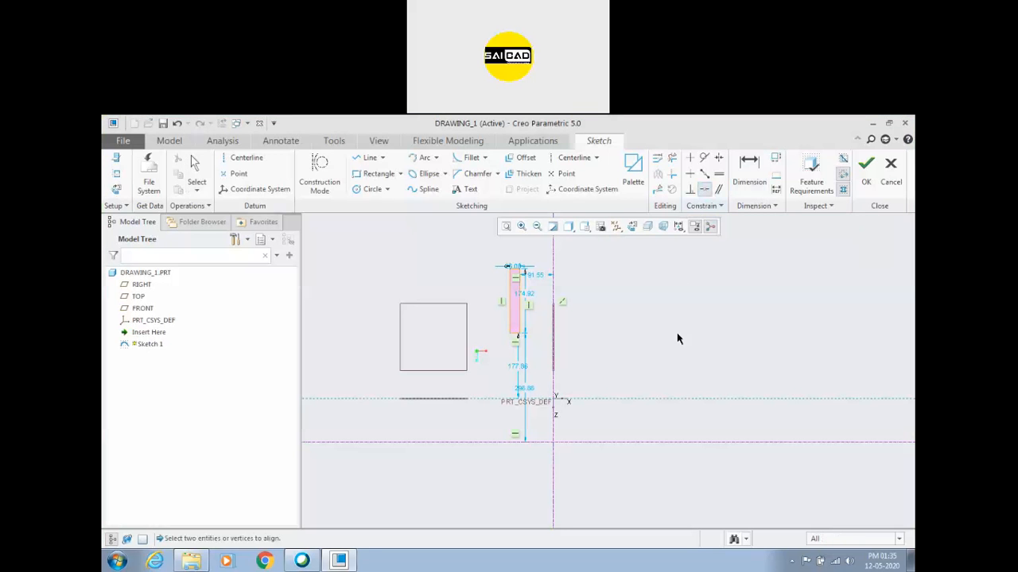
{"action": "left_click", "coordinate": [656, 442]}
{"action": "left_click", "coordinate": [653, 399]}
{"action": "middle_click", "coordinate": [644, 465]}
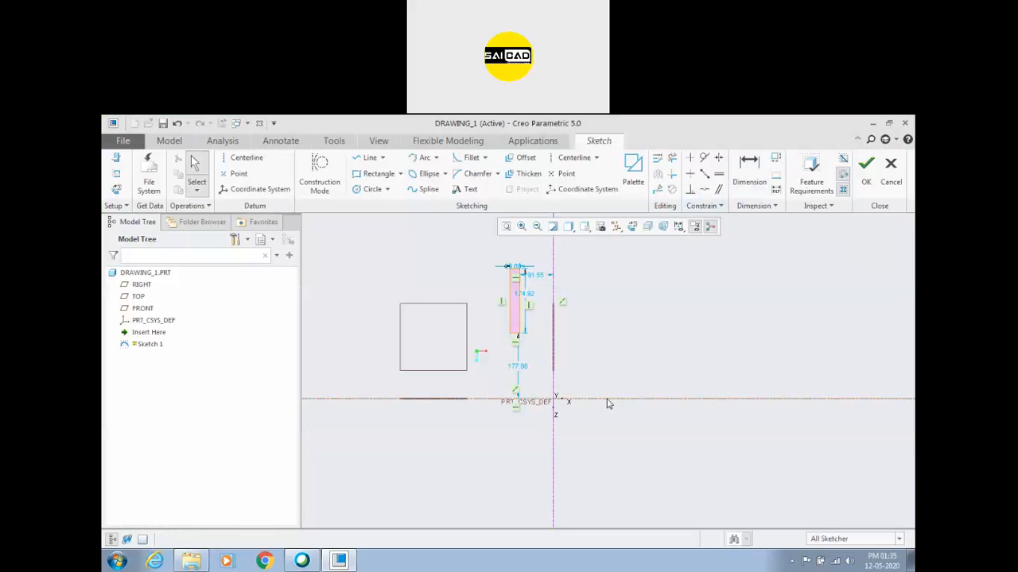
{"action": "left_click", "coordinate": [606, 400]}
{"action": "left_click", "coordinate": [622, 453]}
{"action": "scroll", "coordinate": [585, 378], "scroll_direction": "up", "scroll_amount": 1}
{"action": "scroll", "coordinate": [557, 405], "scroll_direction": "down", "scroll_amount": 1}
Mirror the narrow rectangle about the vertical centerline and toggle construction on the mirrored copy
{"action": "left_click_drag", "start_coordinate": [500, 243], "coordinate": [552, 368]}
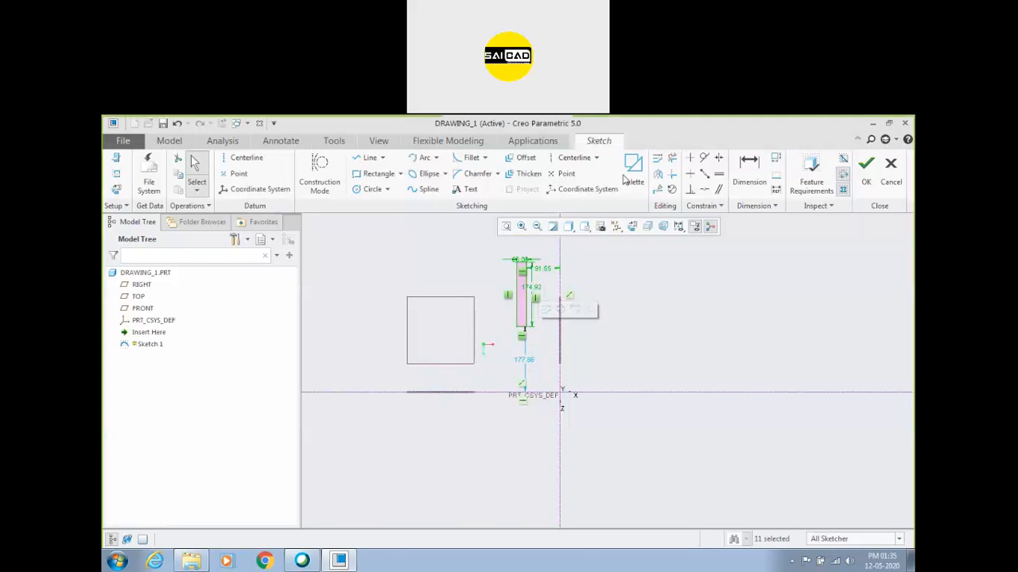
{"action": "left_click", "coordinate": [657, 173]}
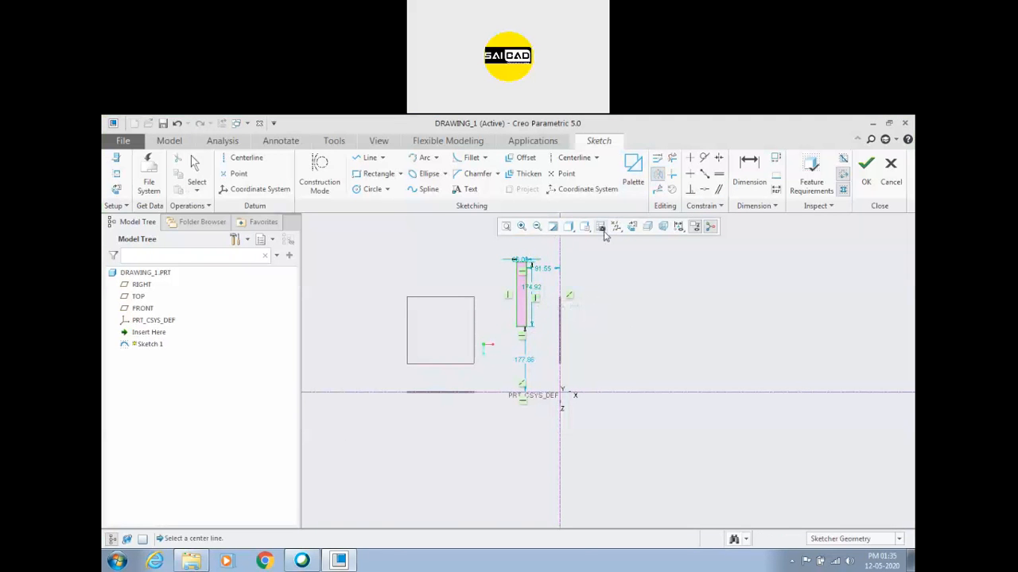
{"action": "left_click", "coordinate": [560, 258]}
{"action": "left_click_drag", "start_coordinate": [574, 250], "coordinate": [640, 367]}
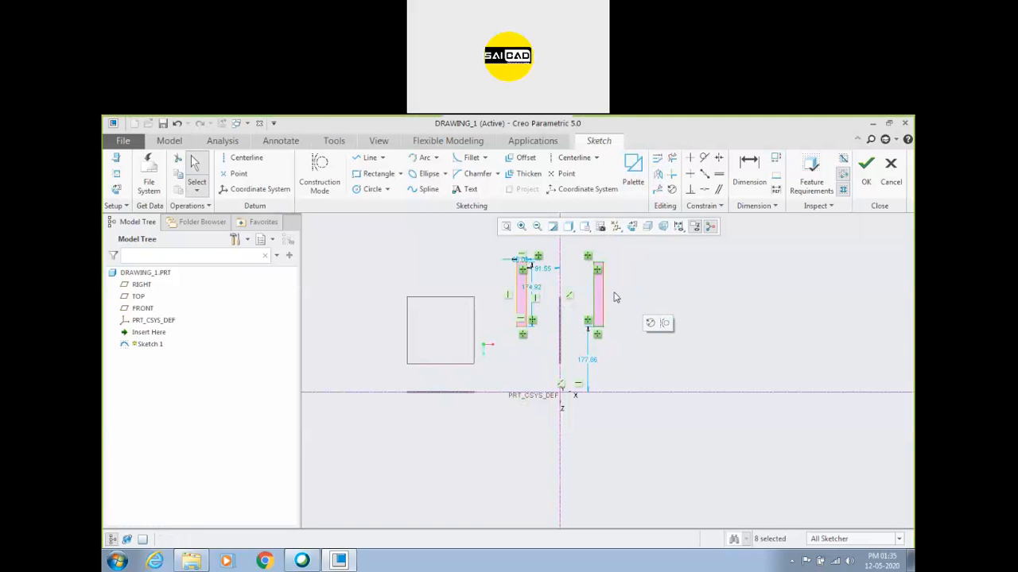
{"action": "left_click", "coordinate": [665, 323]}
{"action": "scroll", "coordinate": [596, 325], "scroll_direction": "up", "scroll_amount": 2}
{"action": "scroll", "coordinate": [590, 256], "scroll_direction": "down", "scroll_amount": 2}
{"action": "left_click", "coordinate": [656, 303]}
Undo the mirror and Coincident constraint, and delete the narrow rectangle and the horizontal centerline
{"action": "key", "text": "ctrl+z"}
{"action": "key", "text": "ctrl+z"}
{"action": "key", "text": "ctrl+z"}
{"action": "left_click_drag", "start_coordinate": [504, 265], "coordinate": [546, 375]}
{"action": "key", "text": "Delete"}
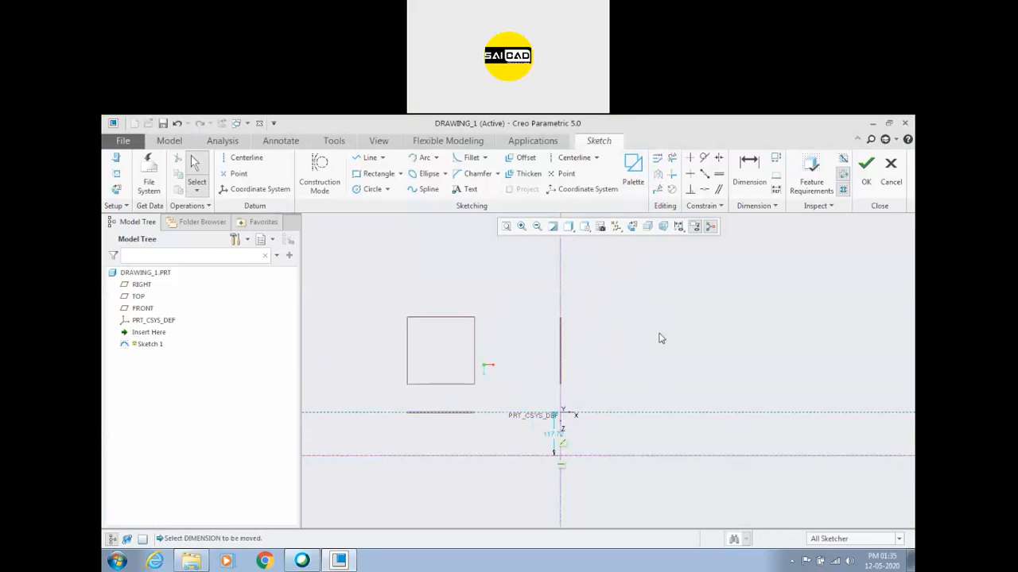
{"action": "left_click", "coordinate": [601, 457]}
{"action": "key", "text": "Delete"}
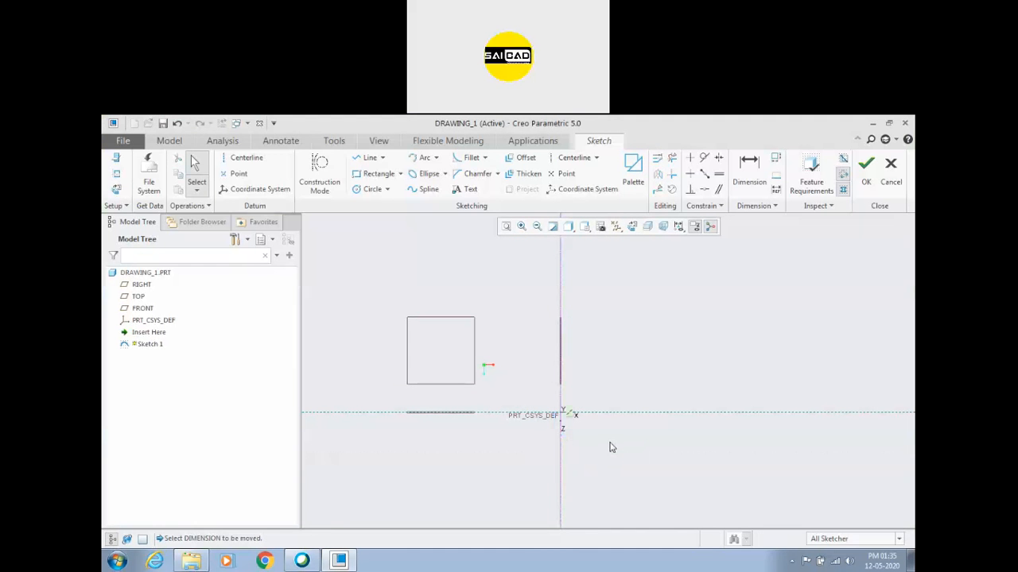
Draw a construction centerline along the horizontal reference
{"action": "left_click", "coordinate": [574, 158]}
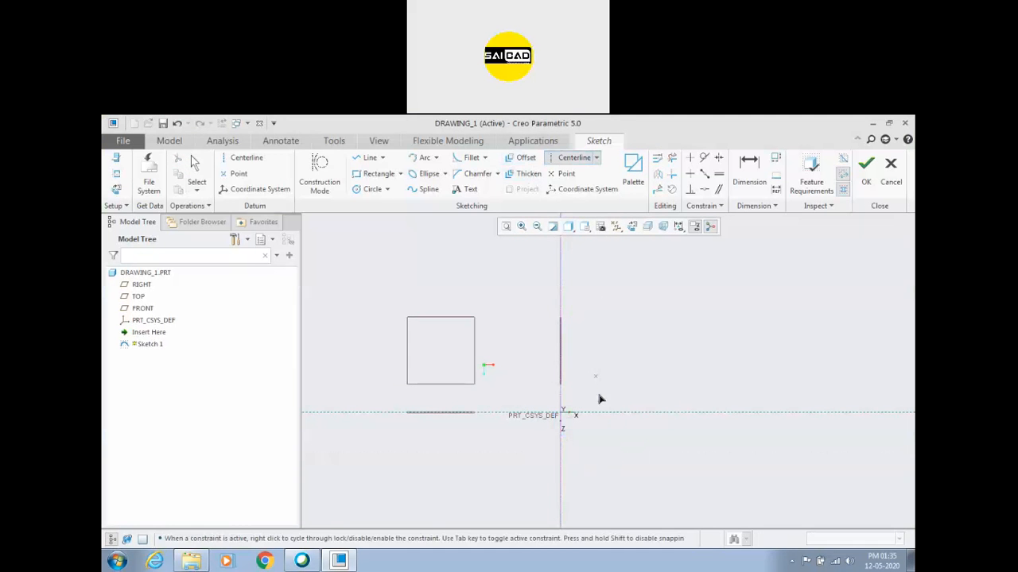
{"action": "left_click", "coordinate": [624, 414]}
{"action": "middle_click", "coordinate": [643, 343]}
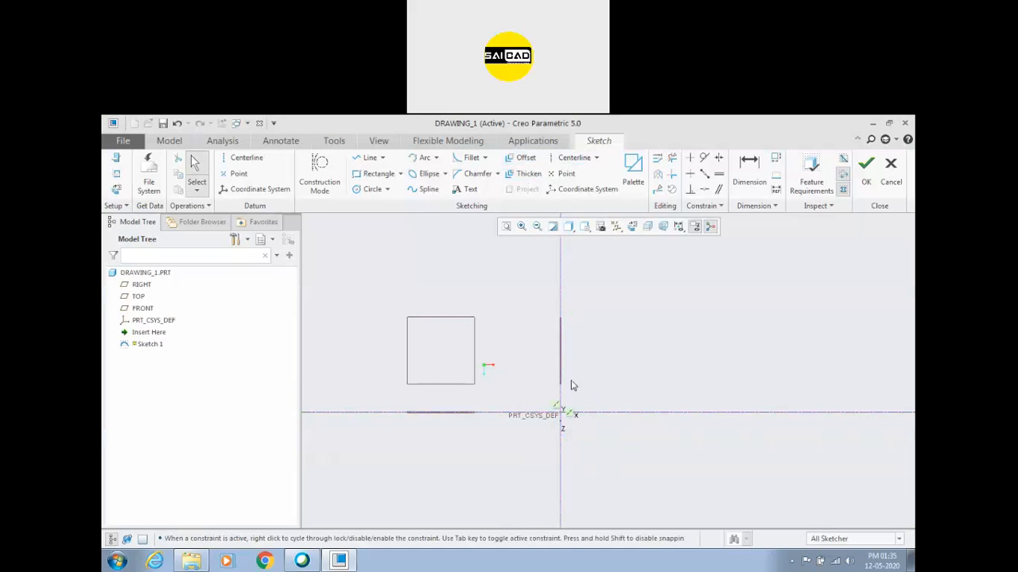
{"action": "scroll", "coordinate": [550, 382], "scroll_direction": "up", "scroll_amount": 2}
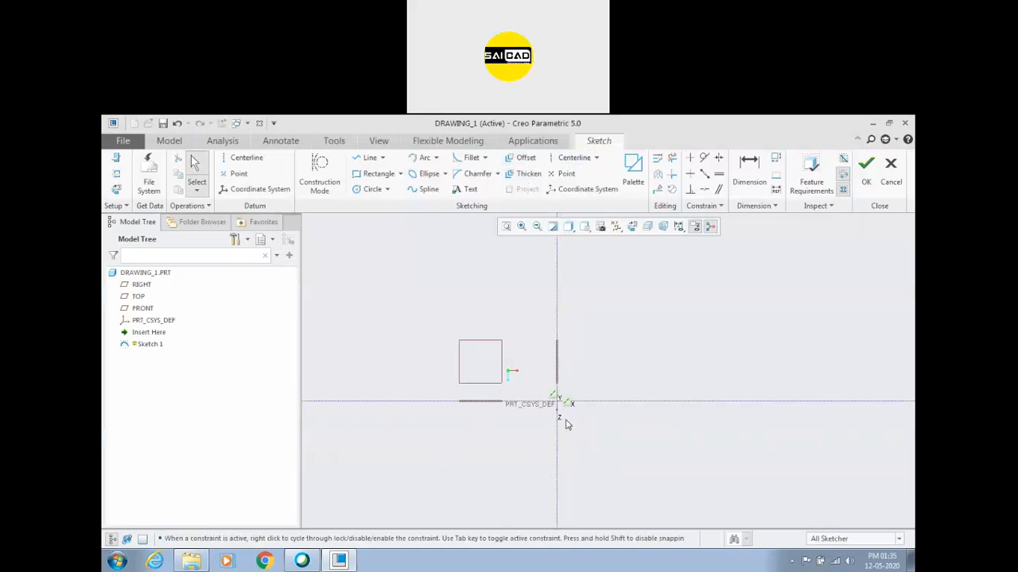
{"action": "scroll", "coordinate": [659, 380], "scroll_direction": "down", "scroll_amount": 1}
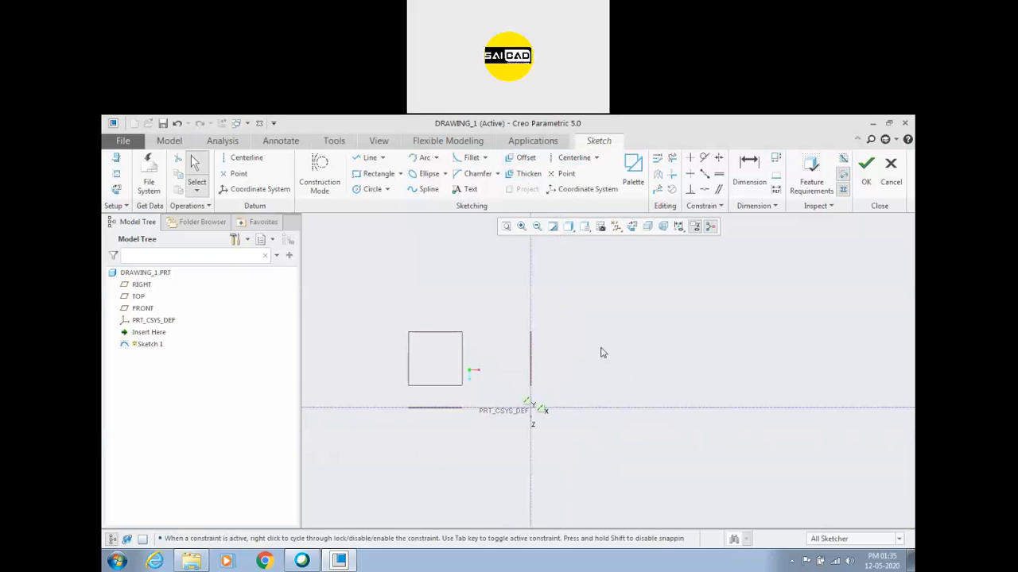
Sketch a horizontal line symmetric about the vertical centerline, above the horizontal centerline, and stretch it to about 525 mm long
{"action": "left_click", "coordinate": [362, 159]}
{"action": "scroll", "coordinate": [573, 312], "scroll_direction": "down", "scroll_amount": 1}
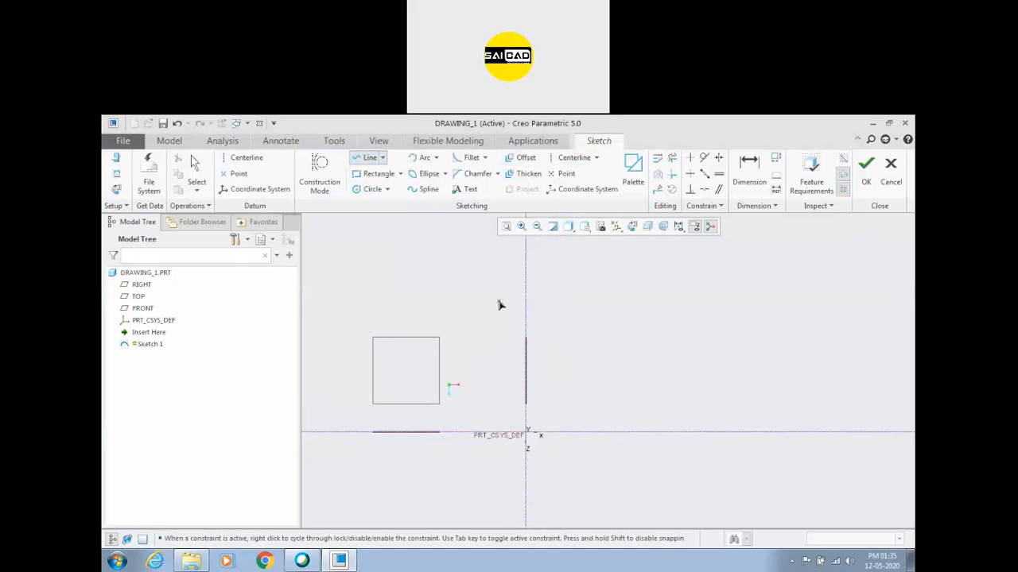
{"action": "left_click", "coordinate": [499, 301]}
{"action": "left_click", "coordinate": [555, 303]}
{"action": "middle_click", "coordinate": [575, 298]}
{"action": "middle_click", "coordinate": [625, 283]}
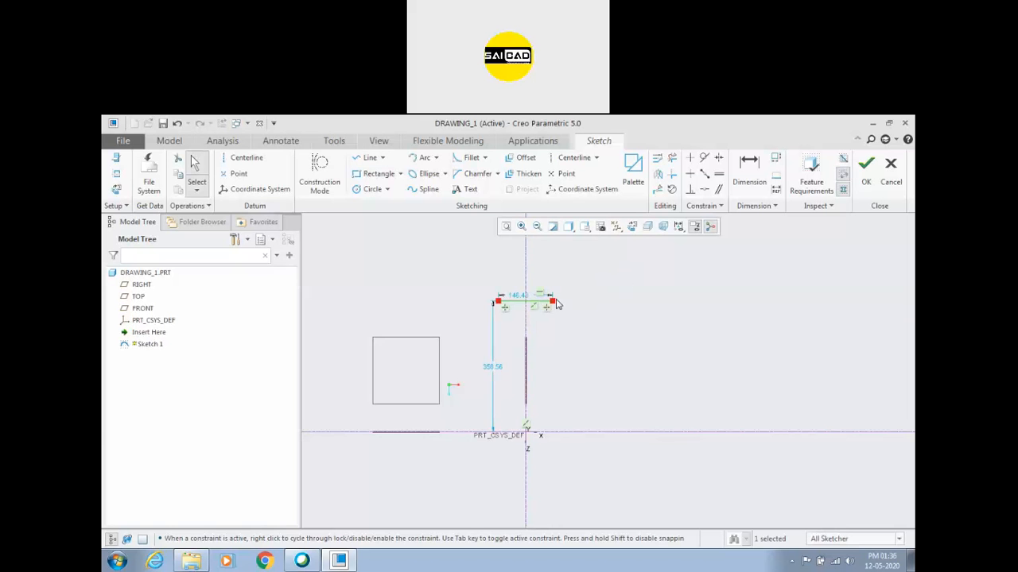
{"action": "mouse_move", "coordinate": [555, 305]}
{"action": "left_mouse_down"}
{"action": "mouse_move", "coordinate": [675, 302]}
{"action": "mouse_move", "coordinate": [574, 301]}
{"action": "mouse_move", "coordinate": [586, 311]}
{"action": "mouse_move", "coordinate": [701, 313]}
{"action": "mouse_move", "coordinate": [652, 265]}
{"action": "mouse_move", "coordinate": [644, 348]}
{"action": "mouse_move", "coordinate": [641, 264]}
{"action": "mouse_move", "coordinate": [733, 288]}
{"action": "mouse_move", "coordinate": [621, 277]}
{"action": "left_mouse_up"}
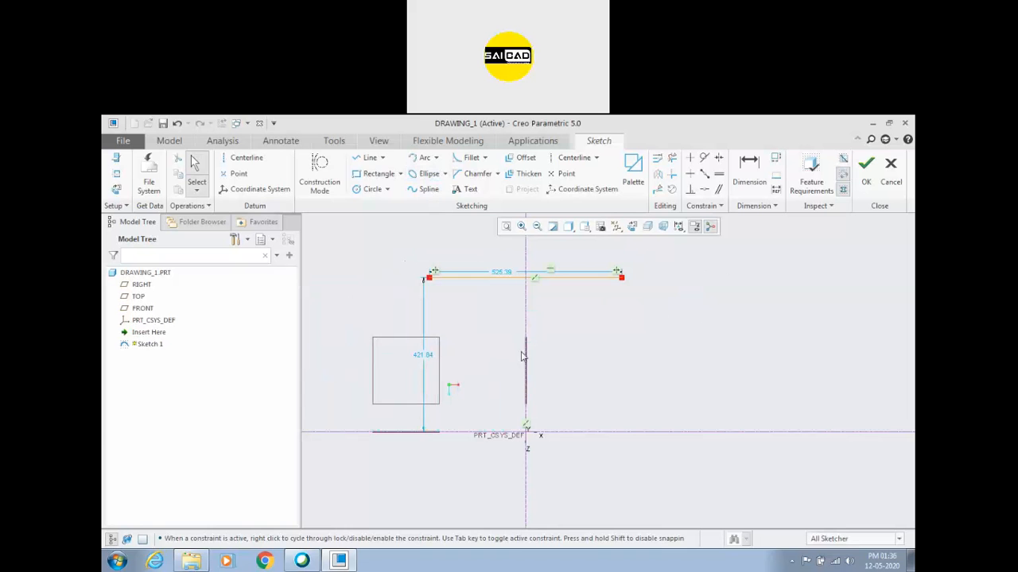
Try sketching a vertical line across the horizontal reference with the horizontal centerline deleted
{"action": "left_click_drag", "start_coordinate": [588, 436], "coordinate": [592, 441]}
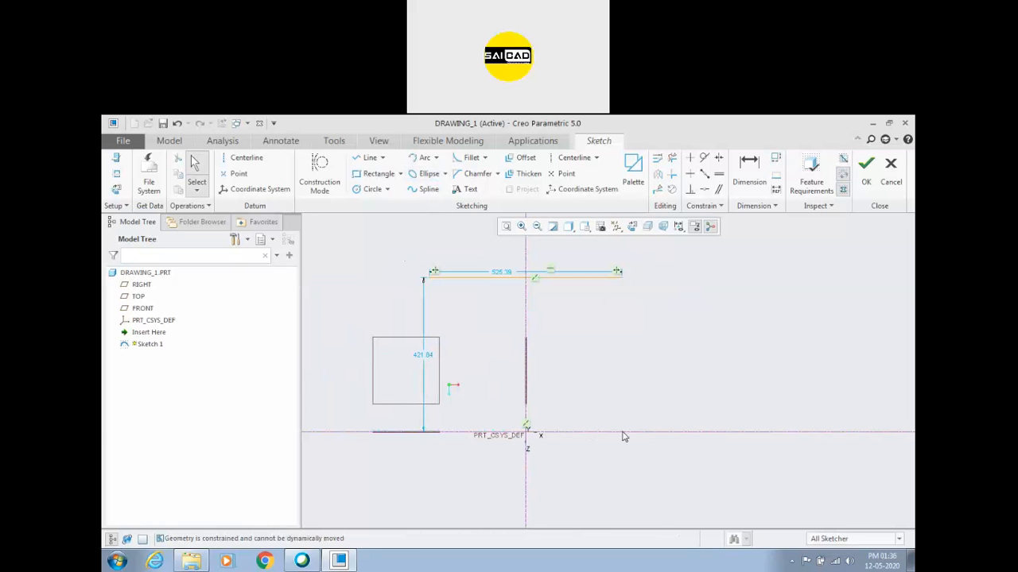
{"action": "left_click", "coordinate": [576, 432]}
{"action": "key", "text": "Delete"}
{"action": "left_click", "coordinate": [368, 158]}
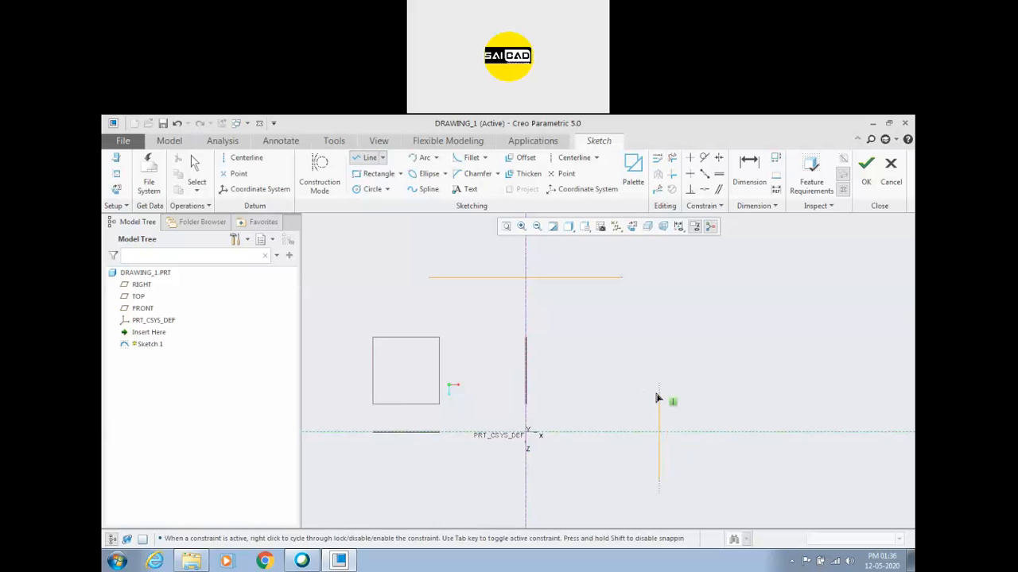
{"action": "middle_click", "coordinate": [659, 399]}
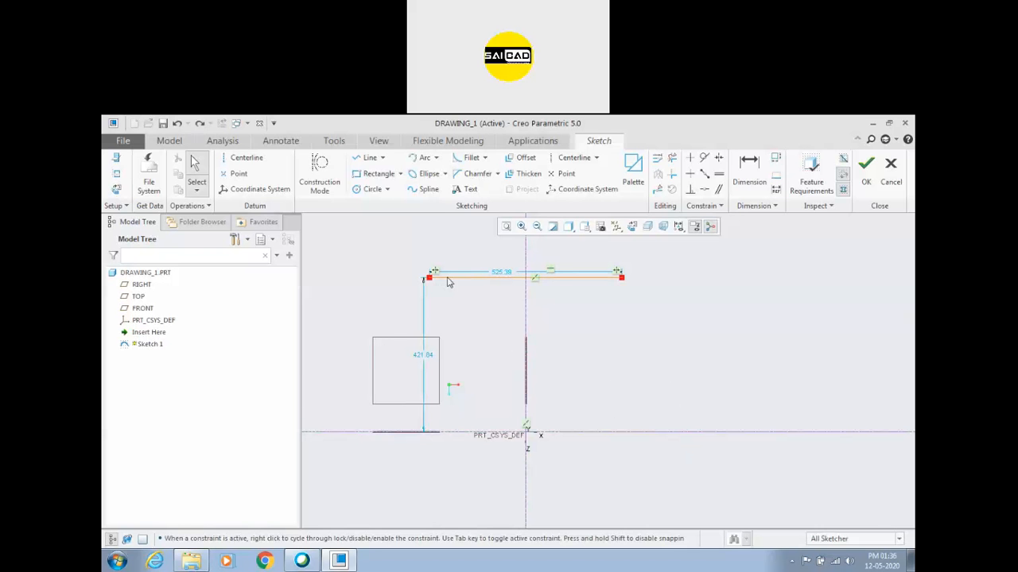
Move the horizontal line's length dimension farther above it and set the length to 200 mm
{"action": "left_click_drag", "start_coordinate": [498, 278], "coordinate": [498, 257]}
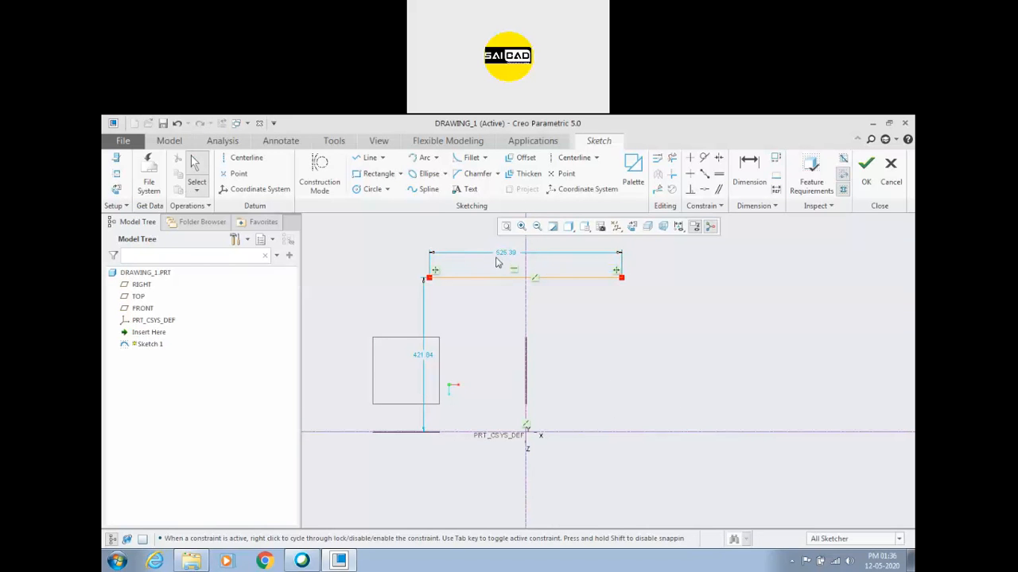
{"action": "double_click", "coordinate": [502, 257]}
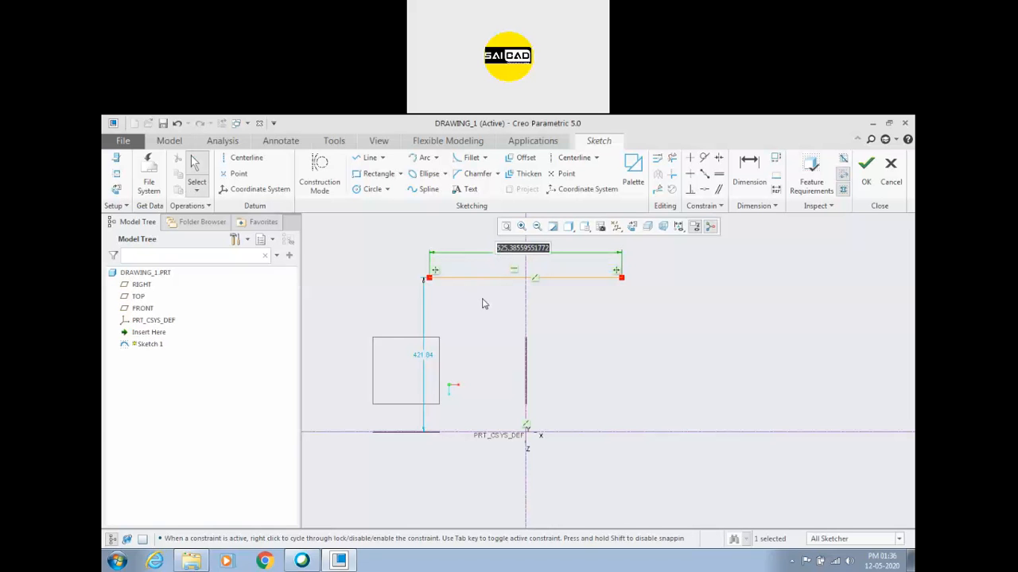
{"action": "type", "text": "200"}
{"action": "key", "text": "Return"}
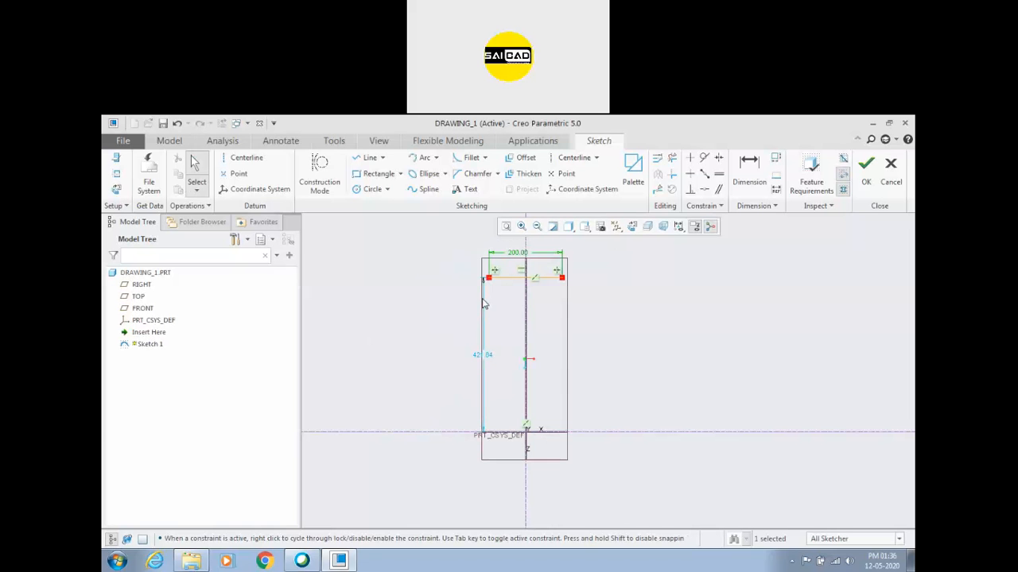
Set the line's distance from the horizontal centerline to 200 mm, and try to pull the line's right endpoint outward
{"action": "scroll", "coordinate": [523, 265], "scroll_direction": "up", "scroll_amount": 2}
{"action": "scroll", "coordinate": [522, 265], "scroll_direction": "down", "scroll_amount": 2}
{"action": "scroll", "coordinate": [505, 340], "scroll_direction": "up", "scroll_amount": 5}
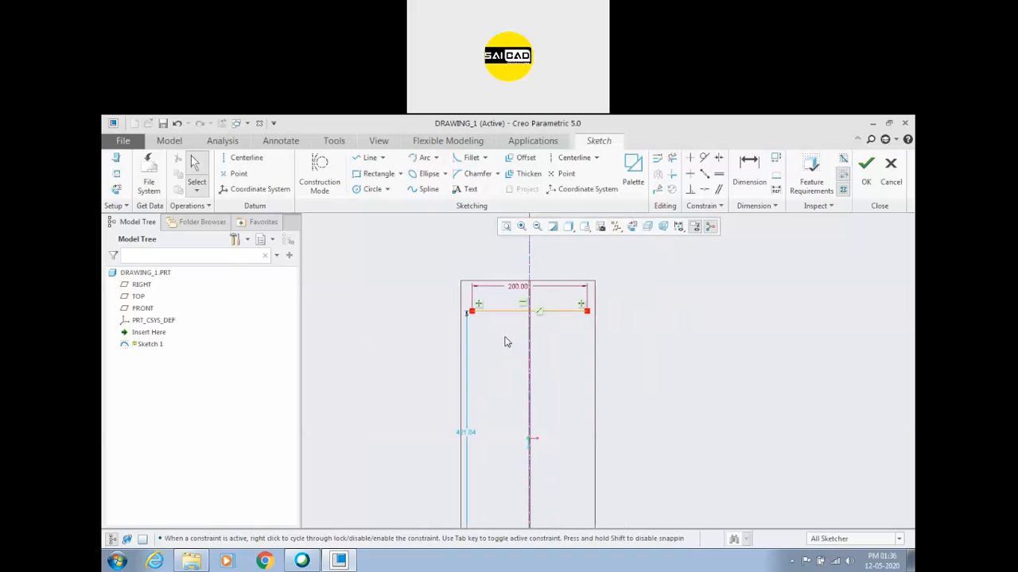
{"action": "scroll", "coordinate": [488, 400], "scroll_direction": "down", "scroll_amount": 2}
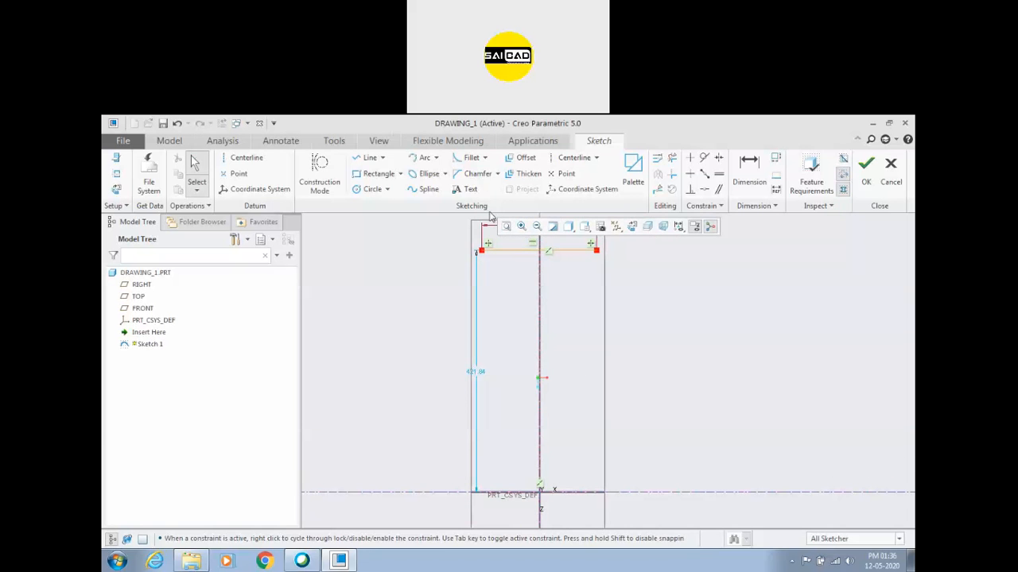
{"action": "scroll", "coordinate": [514, 390], "scroll_direction": "up", "scroll_amount": 2}
{"action": "scroll", "coordinate": [518, 414], "scroll_direction": "down", "scroll_amount": 1}
{"action": "scroll", "coordinate": [529, 373], "scroll_direction": "up", "scroll_amount": 1}
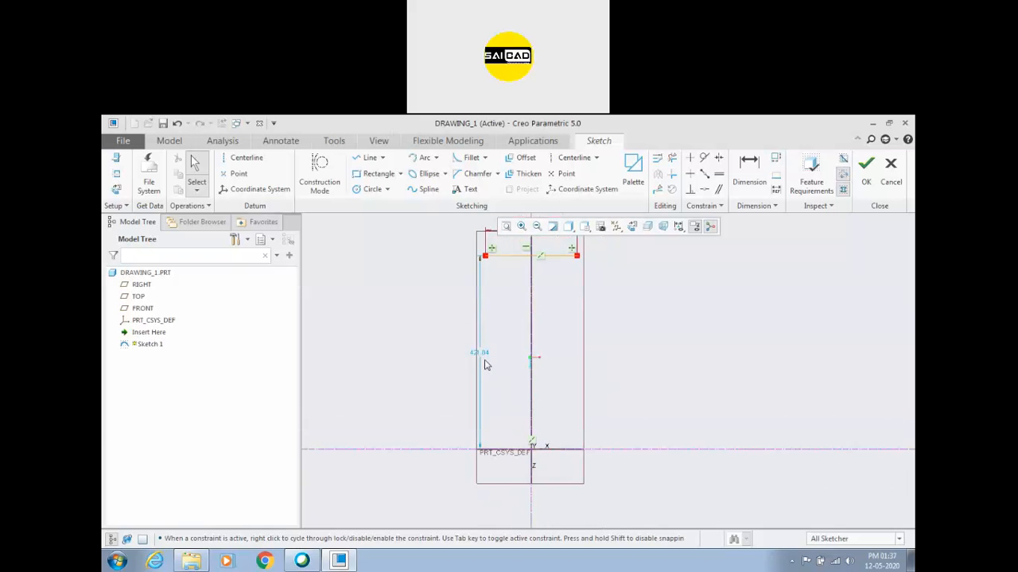
{"action": "left_click_drag", "start_coordinate": [485, 357], "coordinate": [436, 358]}
{"action": "scroll", "coordinate": [490, 379], "scroll_direction": "down", "scroll_amount": 2}
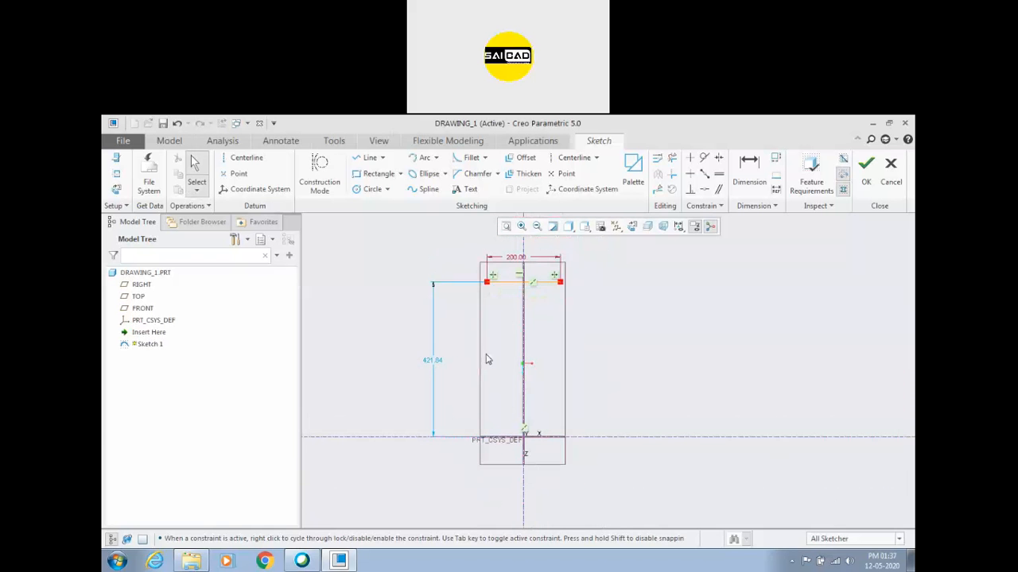
{"action": "left_click_drag", "start_coordinate": [495, 285], "coordinate": [504, 326]}
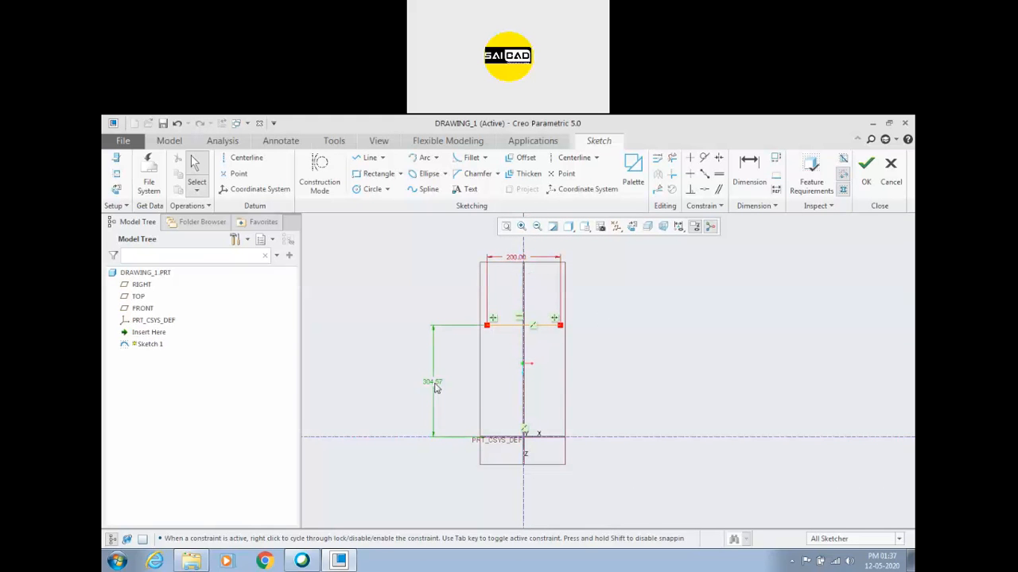
{"action": "double_click", "coordinate": [434, 384]}
{"action": "type", "text": "500"}
{"action": "key", "text": "Return"}
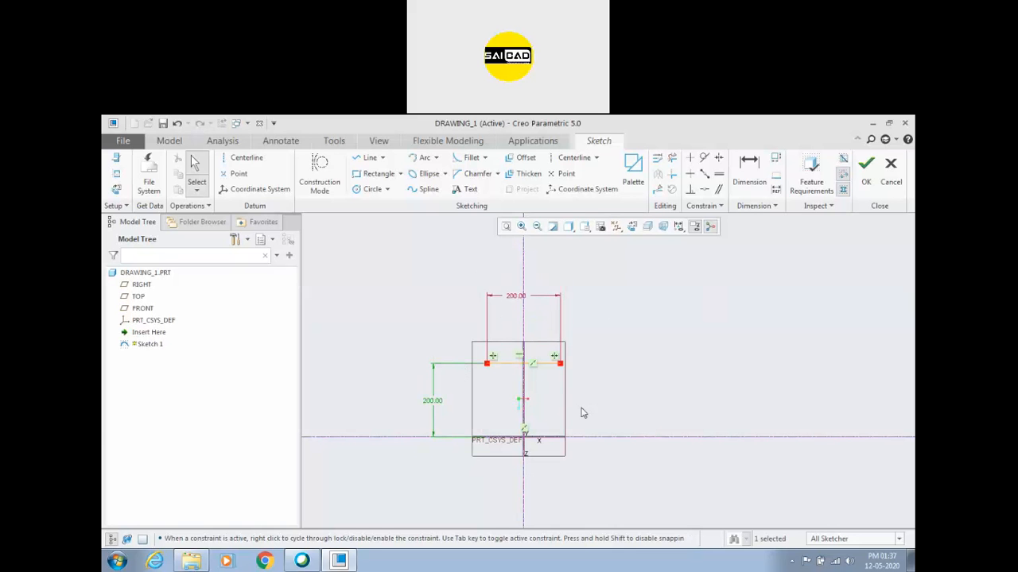
{"action": "left_click_drag", "start_coordinate": [561, 367], "coordinate": [691, 343]}
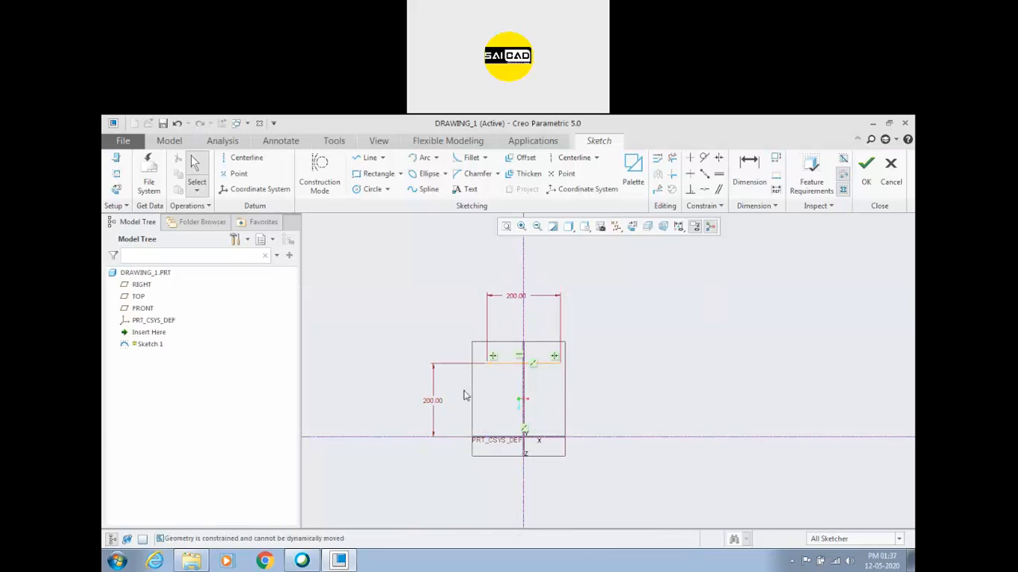
Add two vertical lines and a base line along the horizontal centerline to close a square, and try to pull its upper-left corner outward
{"action": "scroll", "coordinate": [517, 377], "scroll_direction": "down", "scroll_amount": 1}
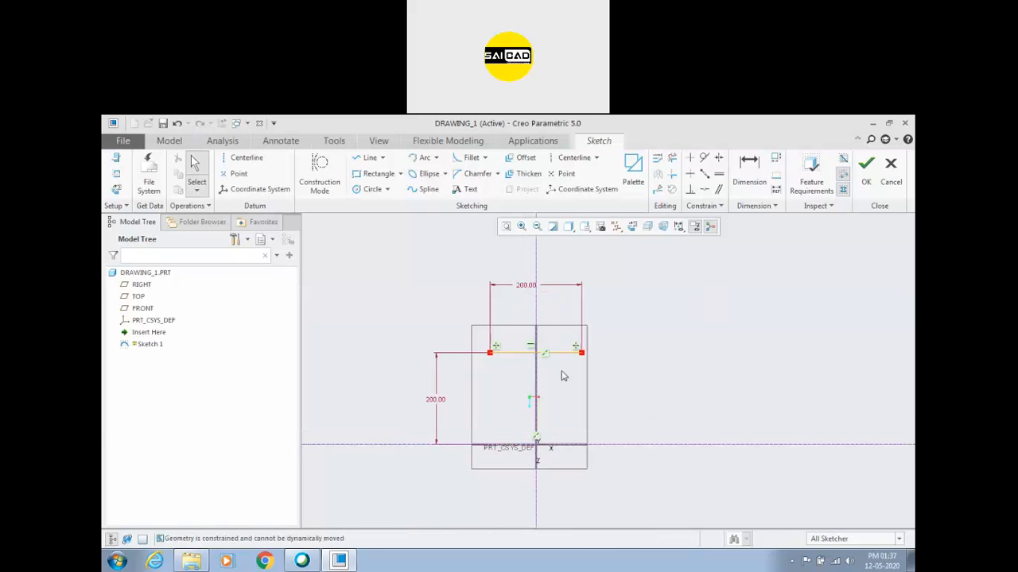
{"action": "scroll", "coordinate": [577, 330], "scroll_direction": "up", "scroll_amount": 1}
{"action": "scroll", "coordinate": [573, 382], "scroll_direction": "down", "scroll_amount": 1}
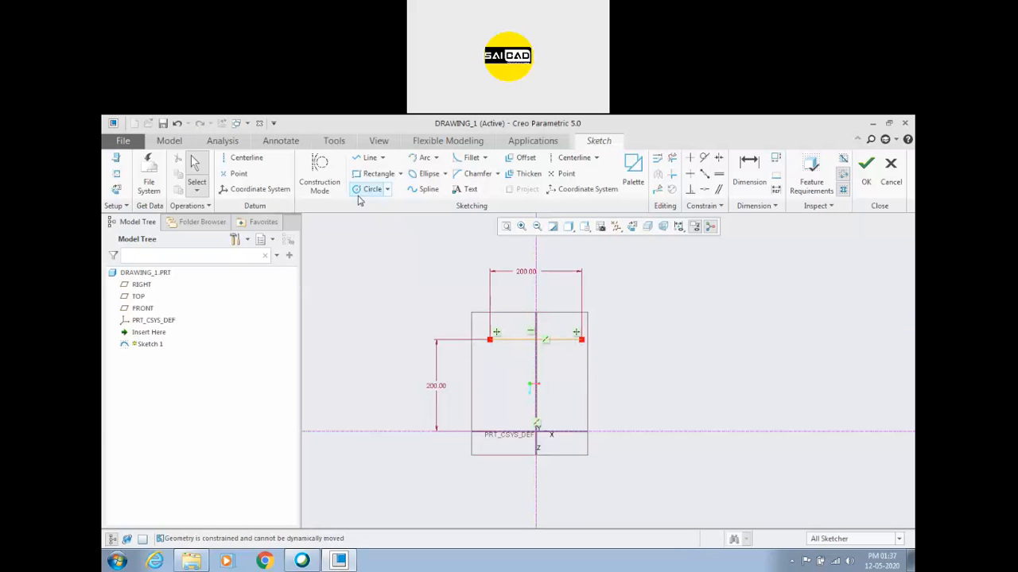
{"action": "left_click", "coordinate": [369, 159]}
{"action": "left_click", "coordinate": [581, 340]}
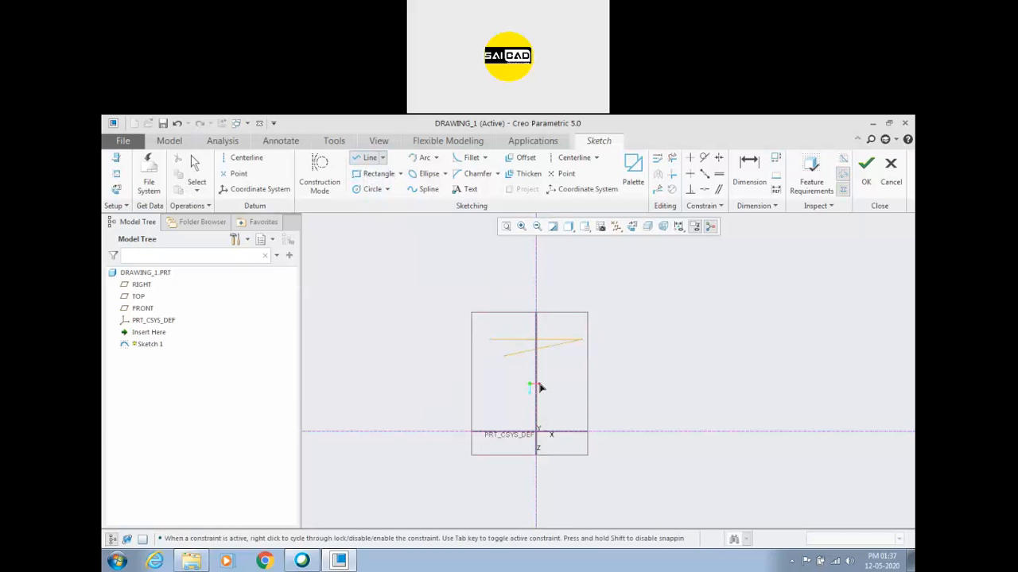
{"action": "left_click", "coordinate": [581, 432]}
{"action": "left_click", "coordinate": [490, 432]}
{"action": "left_click", "coordinate": [490, 341]}
{"action": "middle_click", "coordinate": [428, 363]}
{"action": "left_click", "coordinate": [422, 374]}
{"action": "scroll", "coordinate": [458, 368], "scroll_direction": "down", "scroll_amount": 2}
{"action": "left_click_drag", "start_coordinate": [508, 325], "coordinate": [420, 310]}
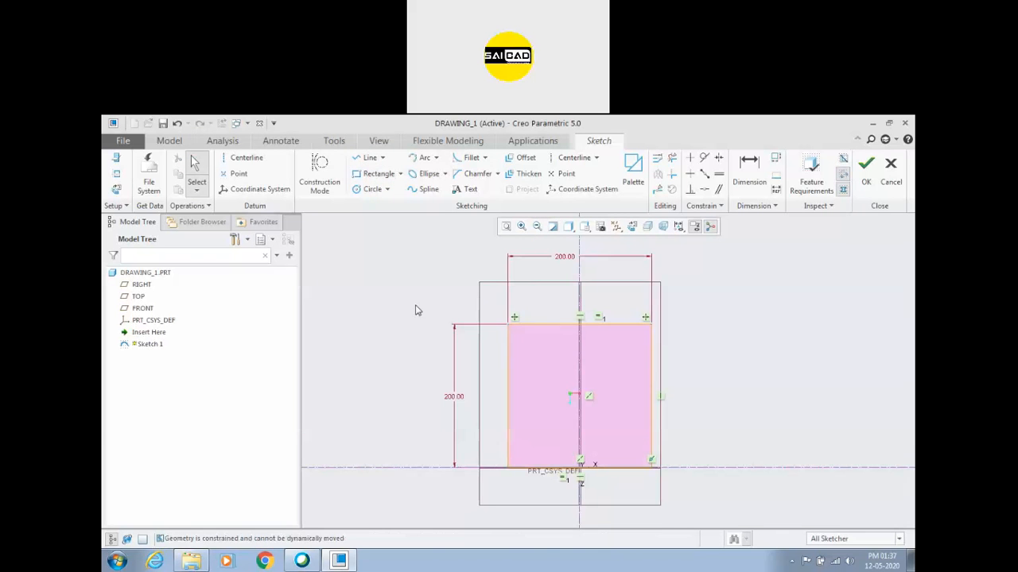
Sketch a single slanted line above and to the left of the 200 mm square
{"action": "scroll", "coordinate": [507, 369], "scroll_direction": "up", "scroll_amount": 1}
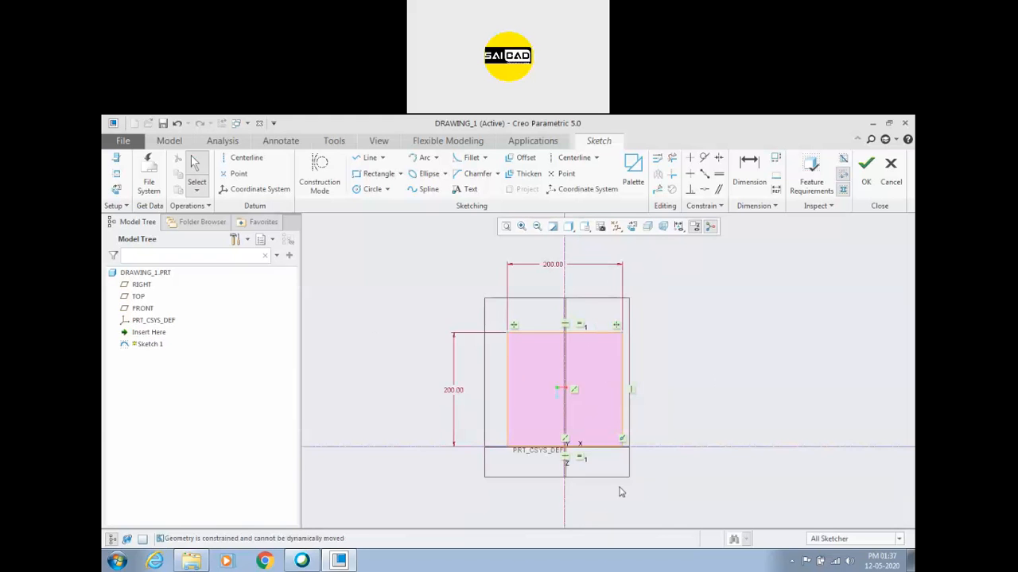
{"action": "scroll", "coordinate": [677, 403], "scroll_direction": "down", "scroll_amount": 1}
{"action": "scroll", "coordinate": [661, 409], "scroll_direction": "up", "scroll_amount": 1}
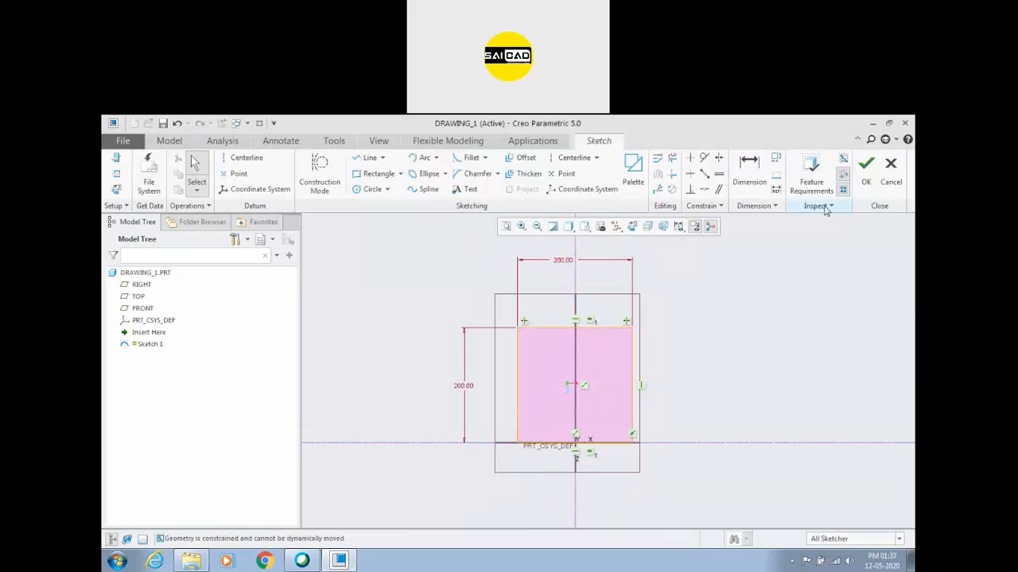
{"action": "left_click", "coordinate": [368, 157]}
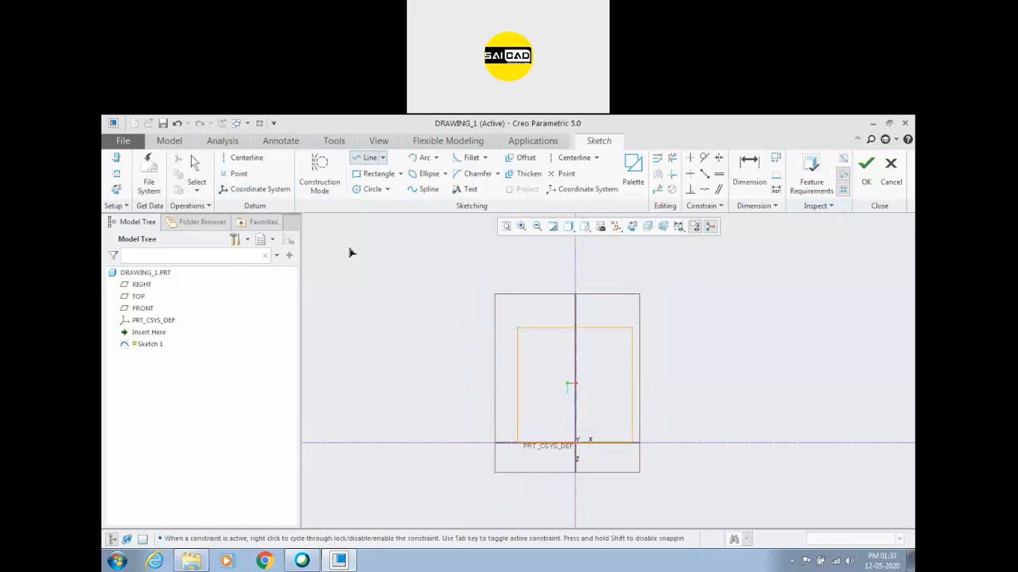
{"action": "left_click", "coordinate": [417, 265]}
{"action": "middle_click", "coordinate": [403, 292]}
{"action": "left_click", "coordinate": [367, 296]}
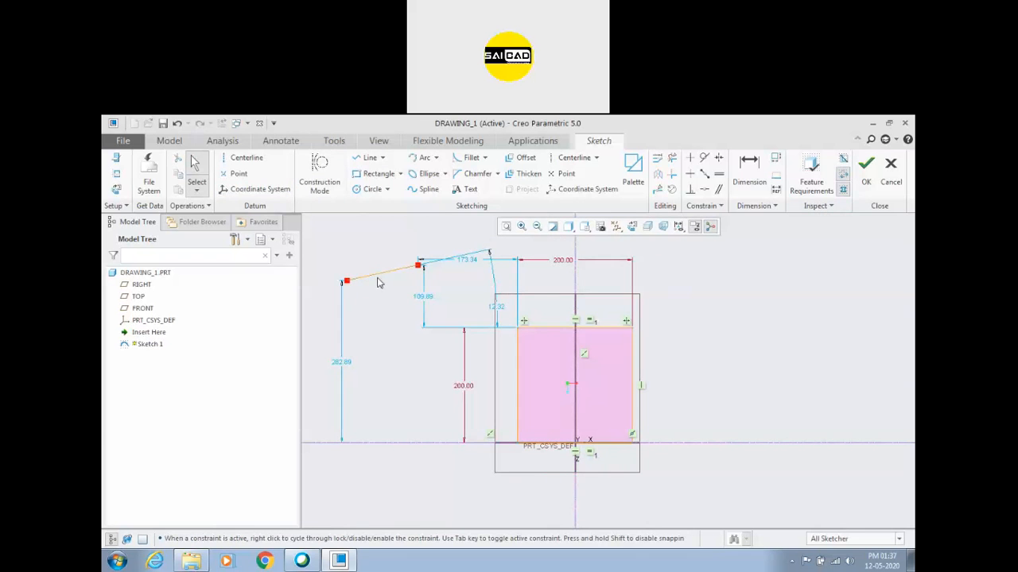
Sketch a rectangle about 99 mm by 92 mm left of the square and a circle about 82 mm in diameter above it
{"action": "left_click", "coordinate": [379, 174]}
{"action": "left_click", "coordinate": [340, 302]}
{"action": "left_click", "coordinate": [397, 355]}
{"action": "middle_click", "coordinate": [419, 320]}
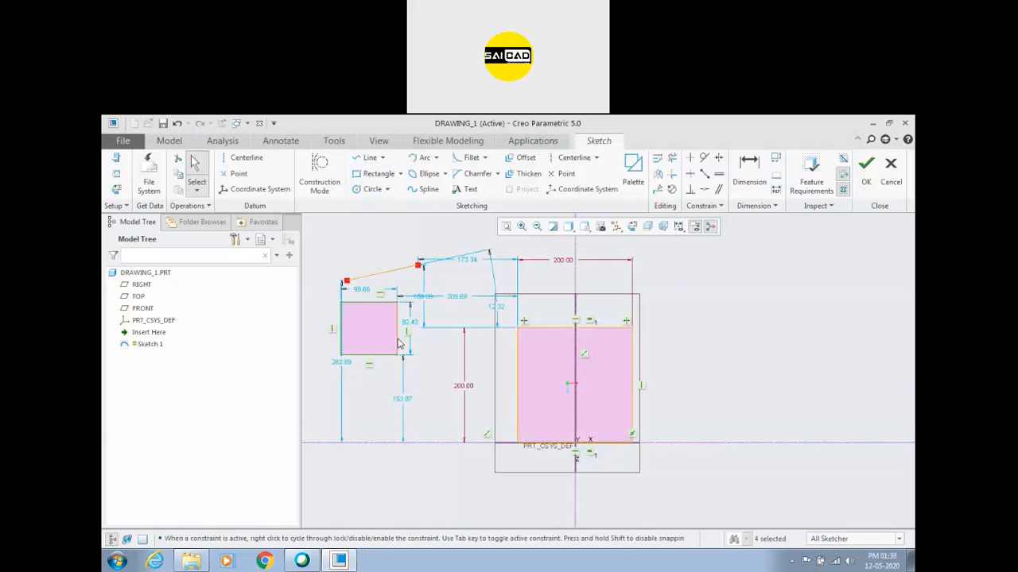
{"action": "left_click", "coordinate": [372, 190]}
{"action": "left_click", "coordinate": [387, 255]}
{"action": "middle_click", "coordinate": [431, 266]}
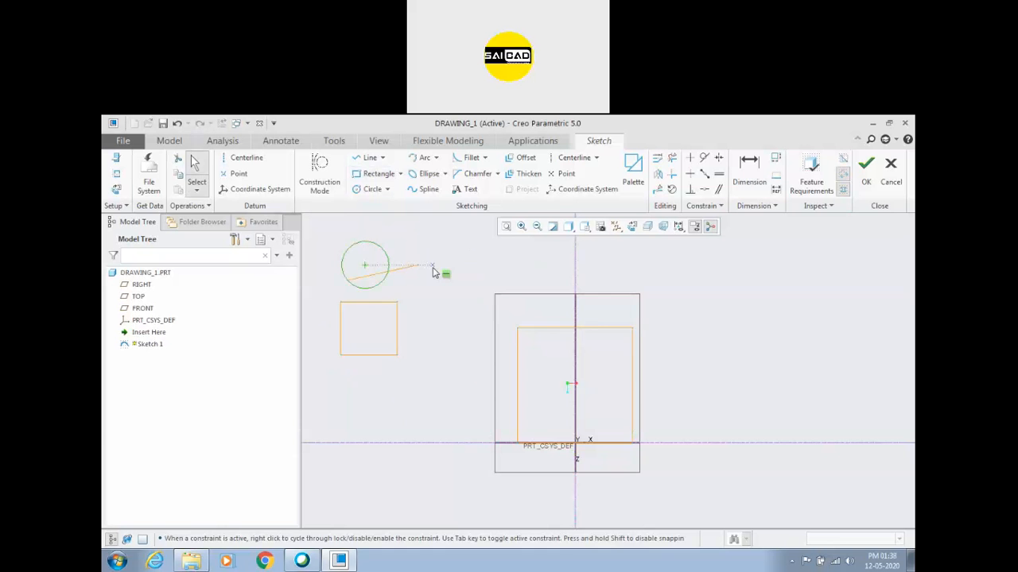
Pull the slanted line far to the left, with its right endpoint on the circle
{"action": "mouse_move", "coordinate": [406, 271]}
{"action": "left_mouse_down"}
{"action": "mouse_move", "coordinate": [472, 271]}
{"action": "mouse_move", "coordinate": [320, 276]}
{"action": "mouse_move", "coordinate": [333, 281]}
{"action": "left_mouse_up"}
{"action": "scroll", "coordinate": [522, 274], "scroll_direction": "up", "scroll_amount": 3}
{"action": "left_click", "coordinate": [489, 251]}
{"action": "scroll", "coordinate": [449, 275], "scroll_direction": "down", "scroll_amount": 5}
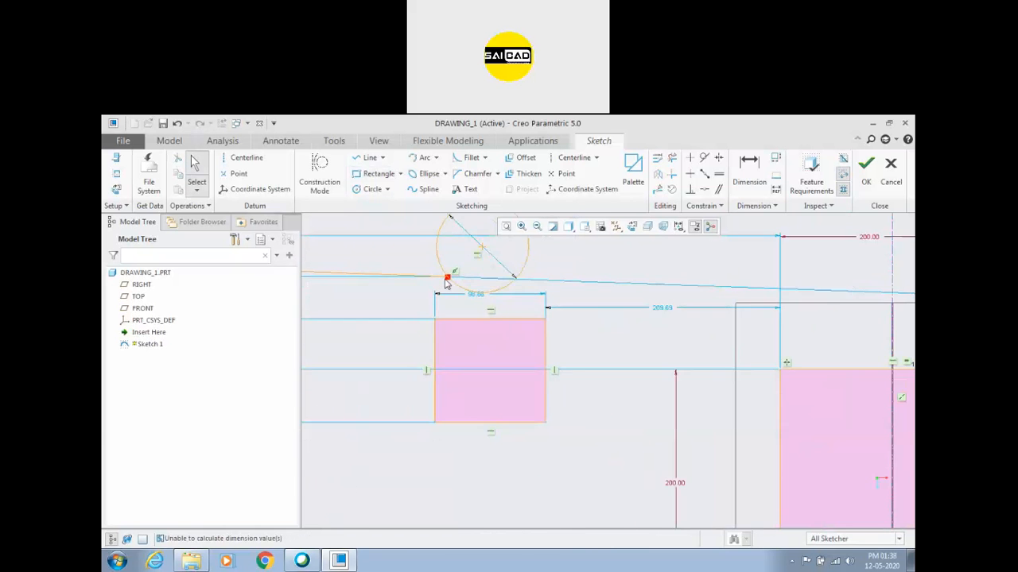
{"action": "scroll", "coordinate": [445, 278], "scroll_direction": "up", "scroll_amount": 3}
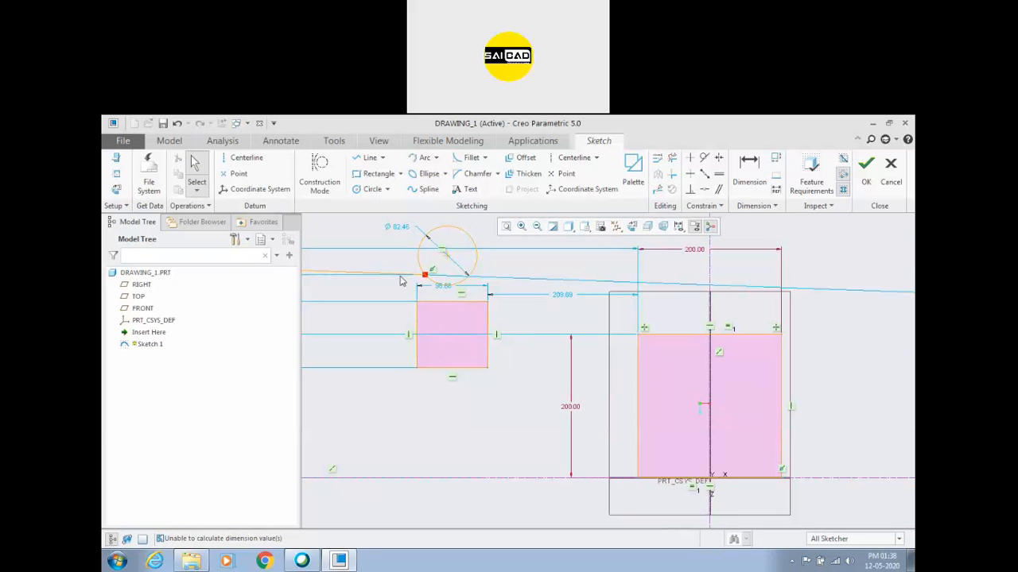
{"action": "left_click", "coordinate": [399, 276]}
{"action": "left_click", "coordinate": [581, 313]}
{"action": "scroll", "coordinate": [554, 334], "scroll_direction": "up", "scroll_amount": 1}
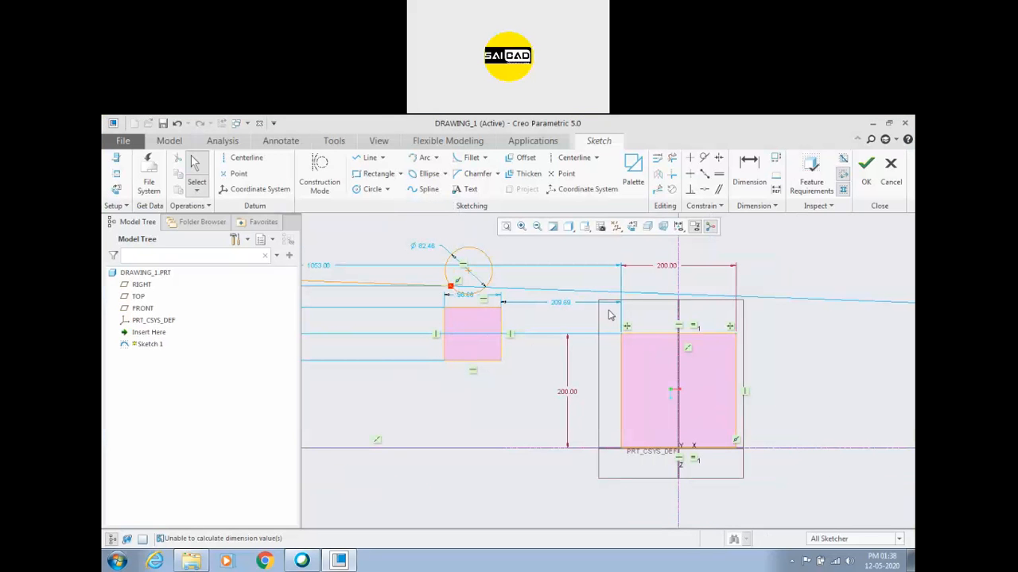
Turn the shading of closed loops off and back on
{"action": "left_click", "coordinate": [845, 181]}
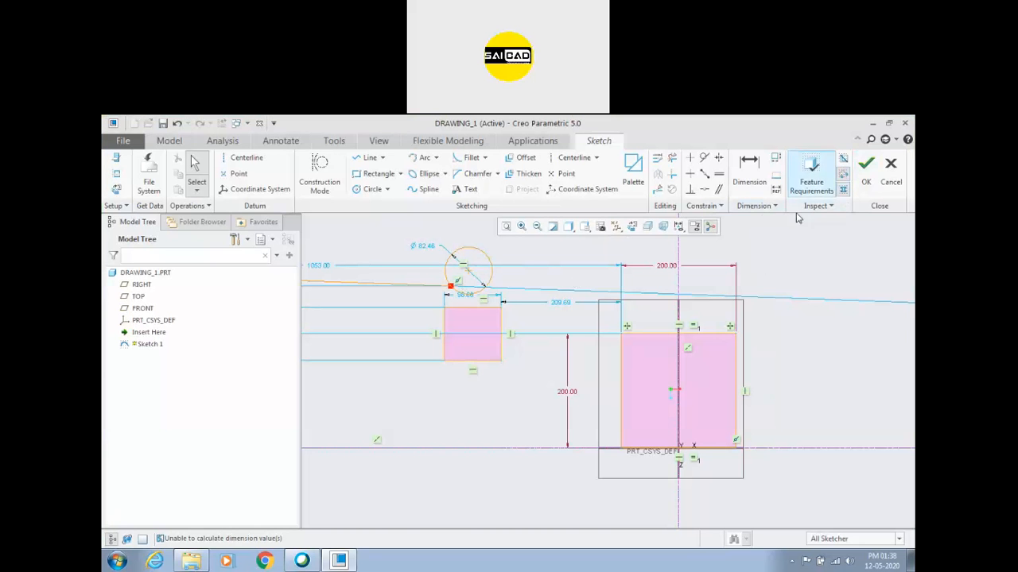
{"action": "left_click", "coordinate": [844, 191]}
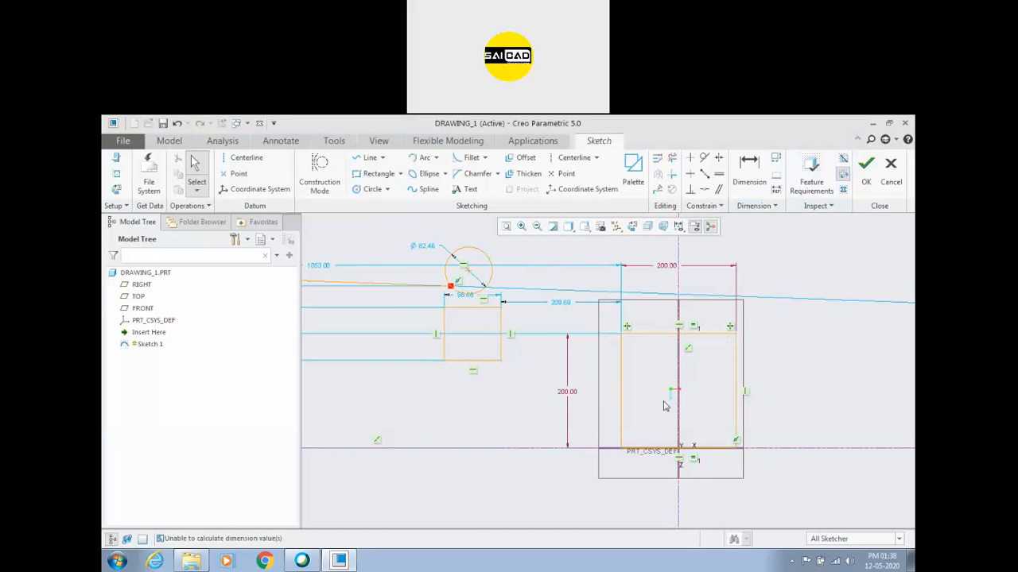
{"action": "left_click", "coordinate": [843, 191]}
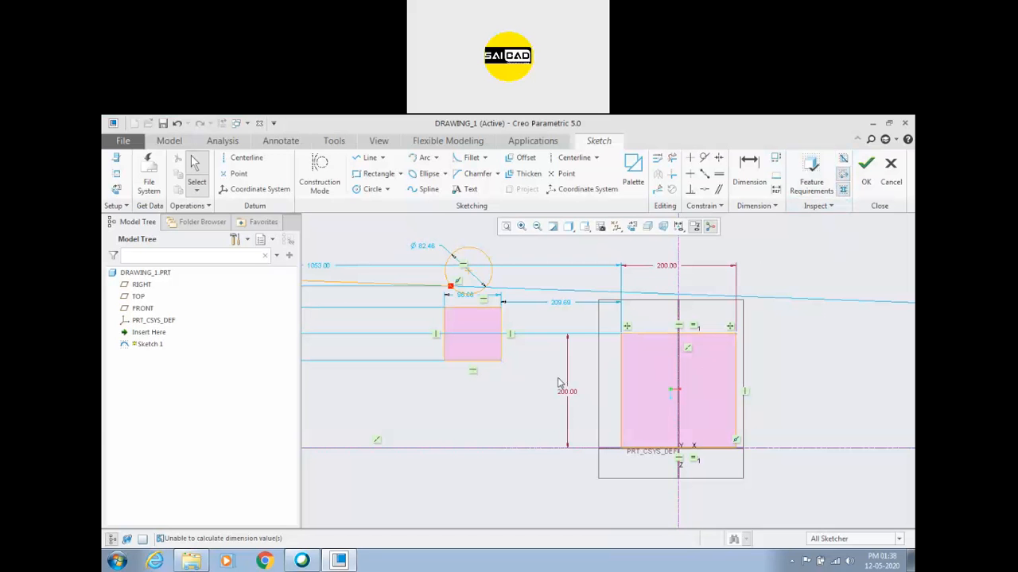
Delete the circle, the slanted line and the small rectangle, keeping only the 200 mm square
{"action": "left_click_drag", "start_coordinate": [397, 235], "coordinate": [525, 311]}
{"action": "key", "text": "Delete"}
{"action": "left_click", "coordinate": [422, 285]}
{"action": "key", "text": "Delete"}
{"action": "scroll", "coordinate": [505, 317], "scroll_direction": "up", "scroll_amount": 2}
{"action": "scroll", "coordinate": [511, 338], "scroll_direction": "down", "scroll_amount": 2}
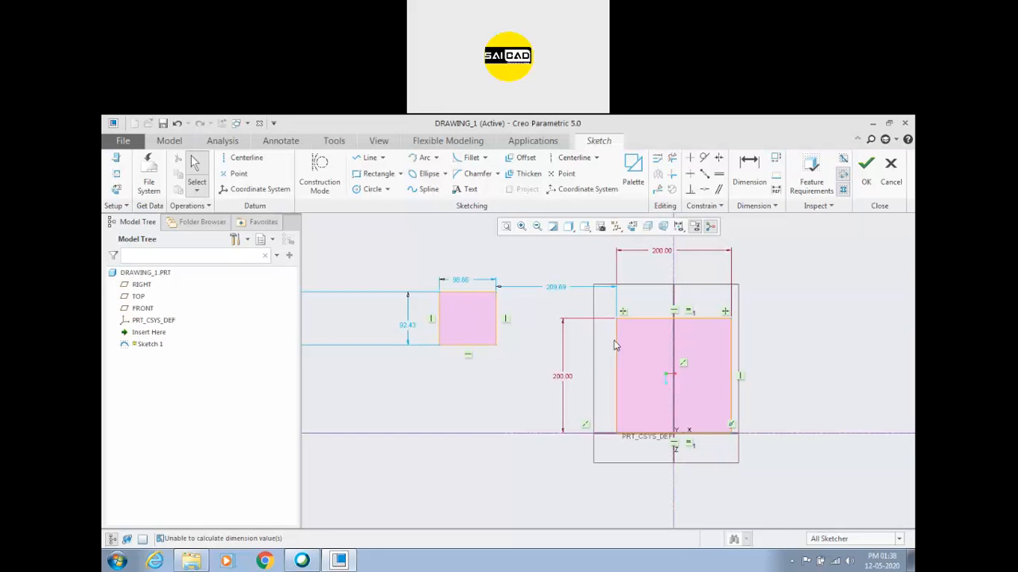
{"action": "left_click_drag", "start_coordinate": [473, 364], "coordinate": [540, 402]}
{"action": "key", "text": "Delete"}
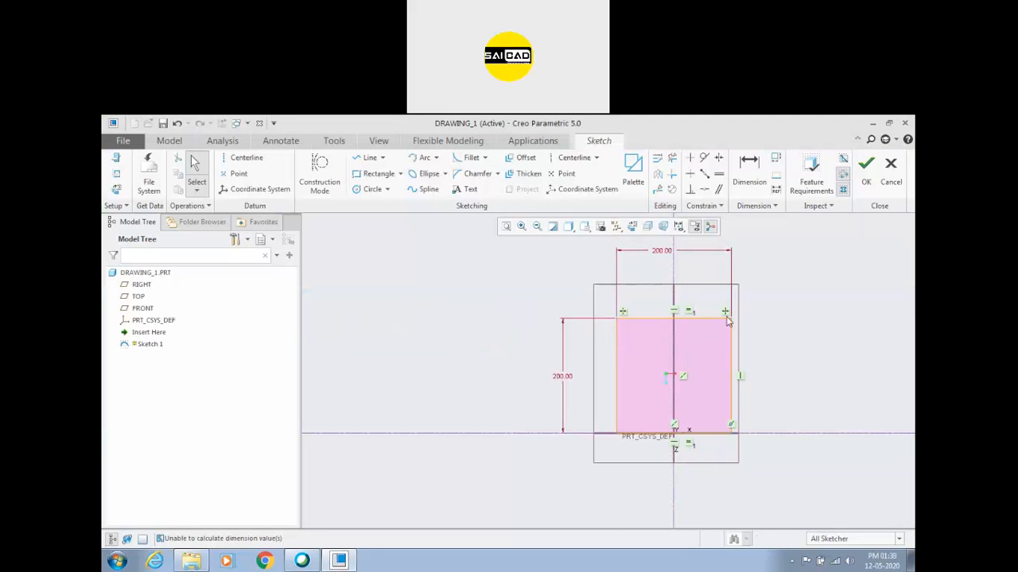
Sketch an open chain of two slanted lines to the right of the square and finish the sketch
{"action": "scroll", "coordinate": [541, 356], "scroll_direction": "up", "scroll_amount": 2}
{"action": "left_click", "coordinate": [383, 157]}
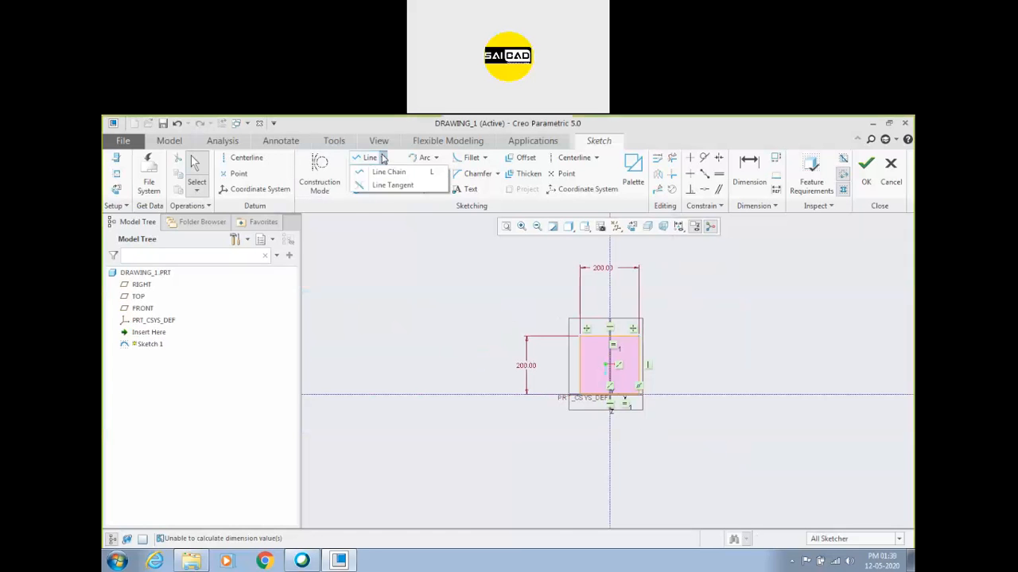
{"action": "left_click", "coordinate": [369, 158]}
{"action": "left_click", "coordinate": [686, 367]}
{"action": "left_click", "coordinate": [737, 340]}
{"action": "left_click", "coordinate": [726, 304]}
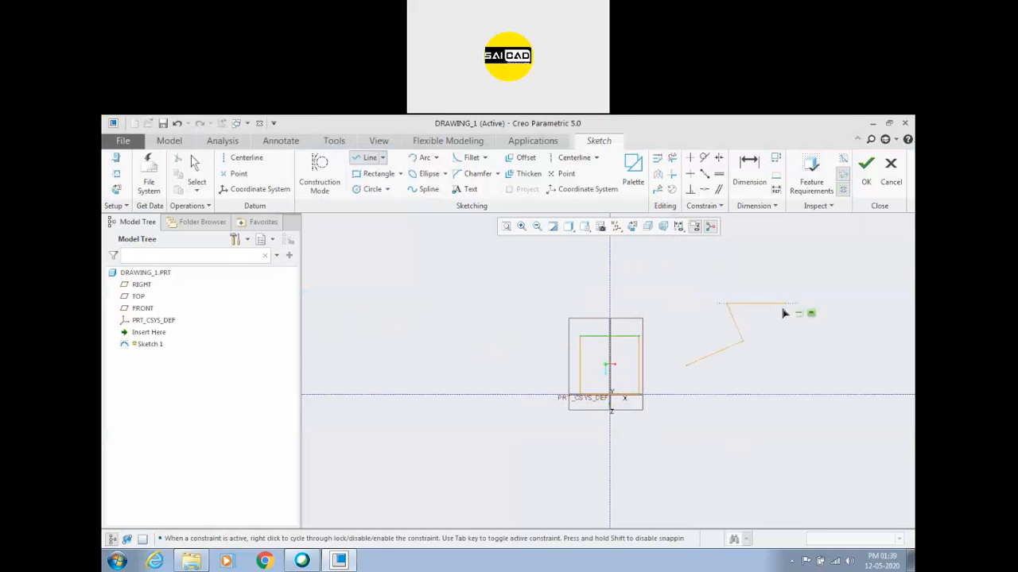
{"action": "middle_click", "coordinate": [787, 315]}
{"action": "left_click", "coordinate": [865, 168]}
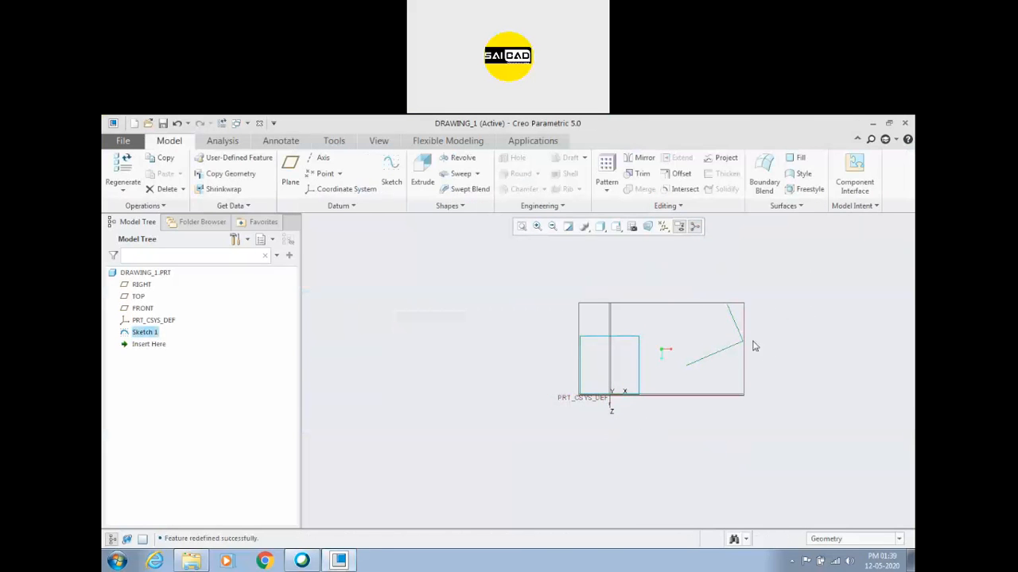
Try to extrude Sketch 1 with both the closed square and the open line chain in it
{"action": "left_click", "coordinate": [422, 171]}
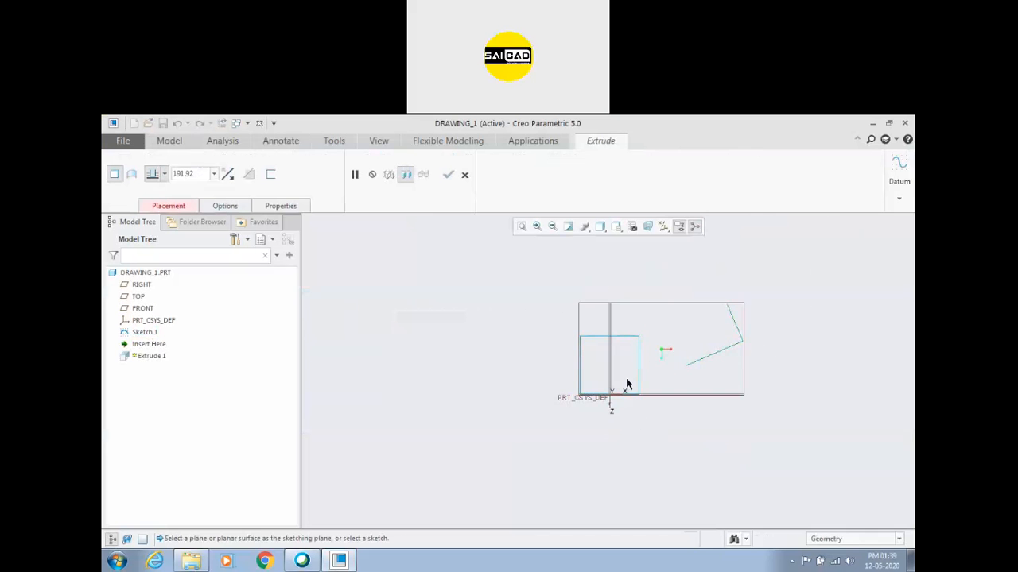
{"action": "mouse_move", "coordinate": [601, 417]}
{"action": "middle_mouse_down"}
{"action": "mouse_move", "coordinate": [640, 357]}
{"action": "mouse_move", "coordinate": [656, 357]}
{"action": "mouse_move", "coordinate": [642, 365]}
{"action": "middle_mouse_up"}
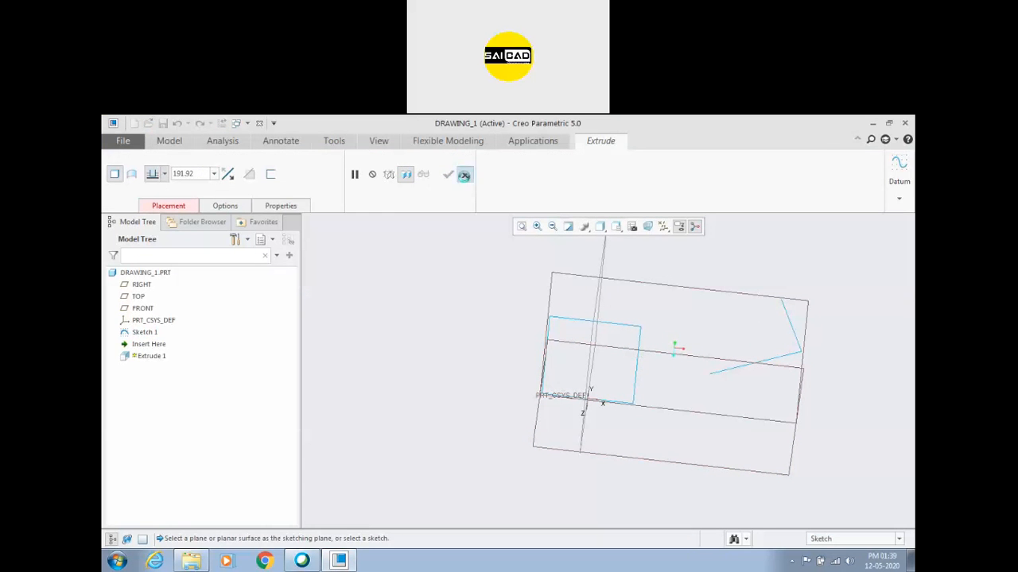
{"action": "left_click", "coordinate": [464, 174]}
Reopen Sketch 1 for editing, orient it to the 2D sketch view and delete the open two-line chain
{"action": "left_click", "coordinate": [718, 374]}
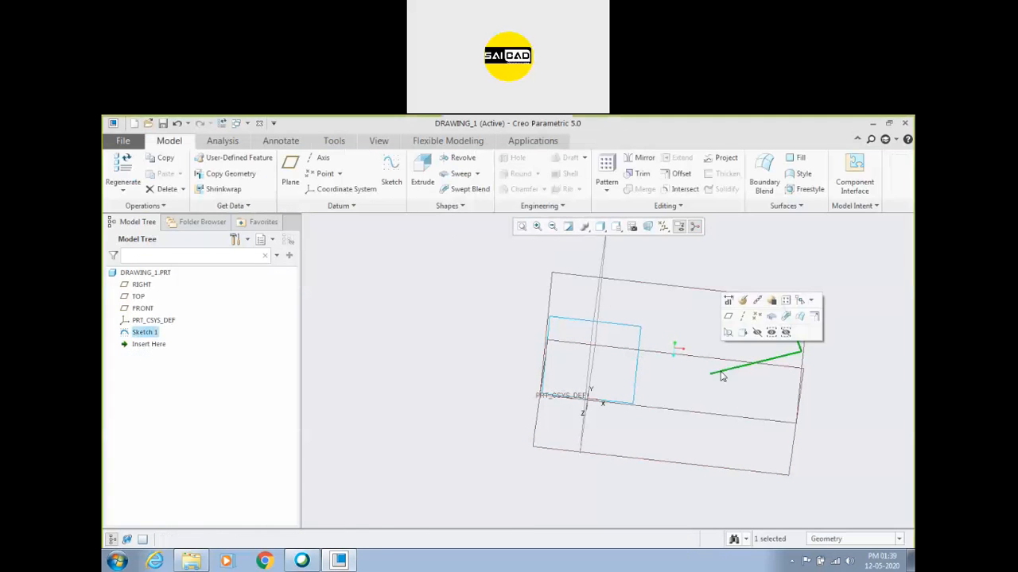
{"action": "left_click", "coordinate": [740, 300]}
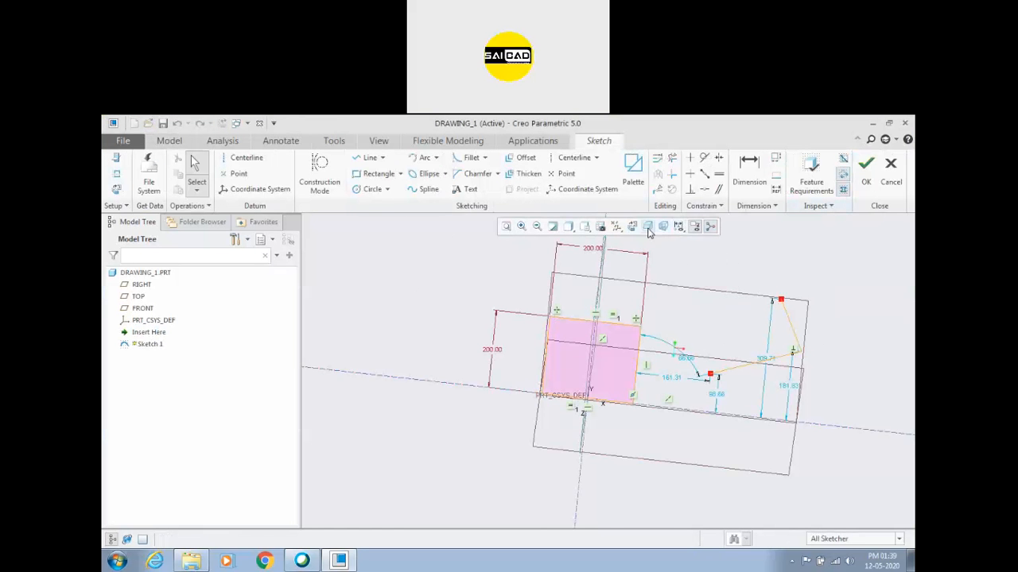
{"action": "left_click", "coordinate": [631, 227]}
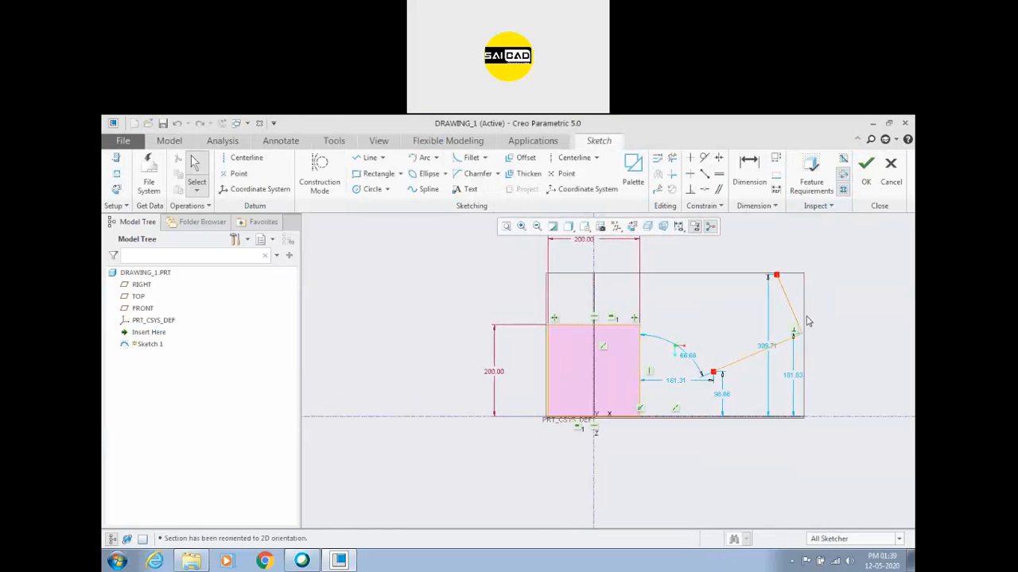
{"action": "left_click_drag", "start_coordinate": [733, 402], "coordinate": [733, 402]}
{"action": "key", "text": "Delete"}
{"action": "scroll", "coordinate": [646, 353], "scroll_direction": "down", "scroll_amount": 2}
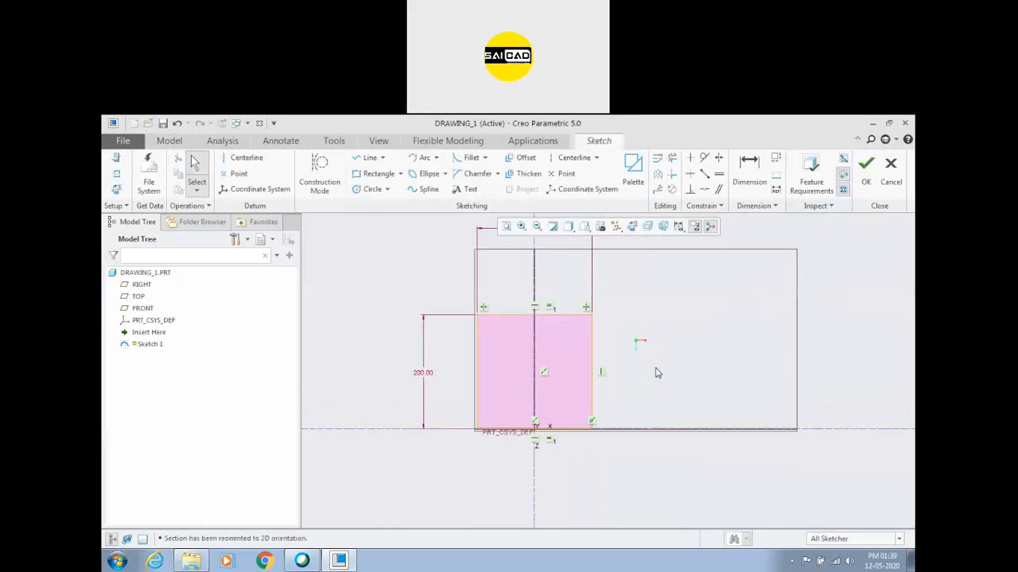
Sketch a center-and-point circle about 107 mm in diameter centered on the square's upper-right corner
{"action": "left_click", "coordinate": [387, 189]}
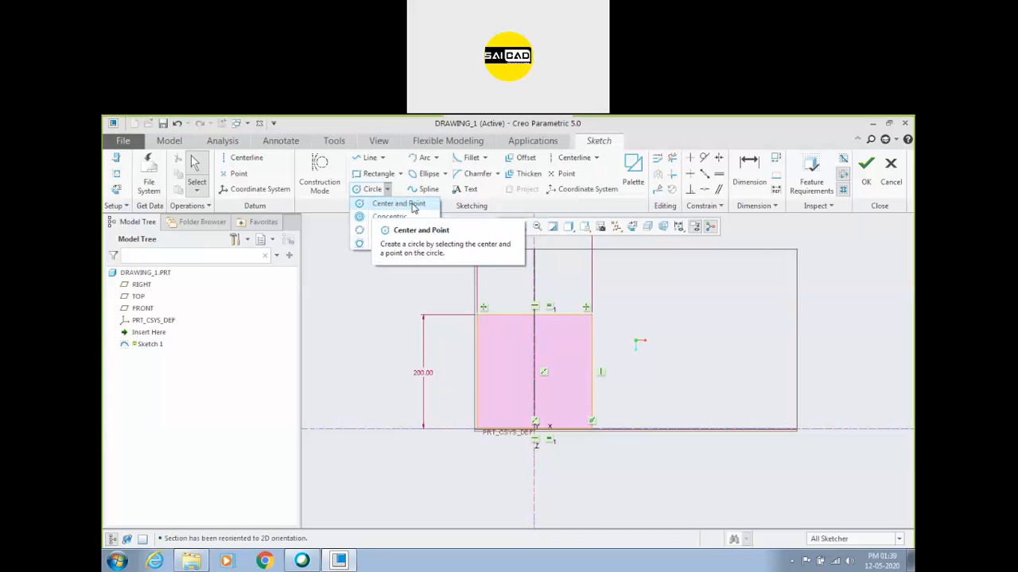
{"action": "left_click", "coordinate": [406, 204]}
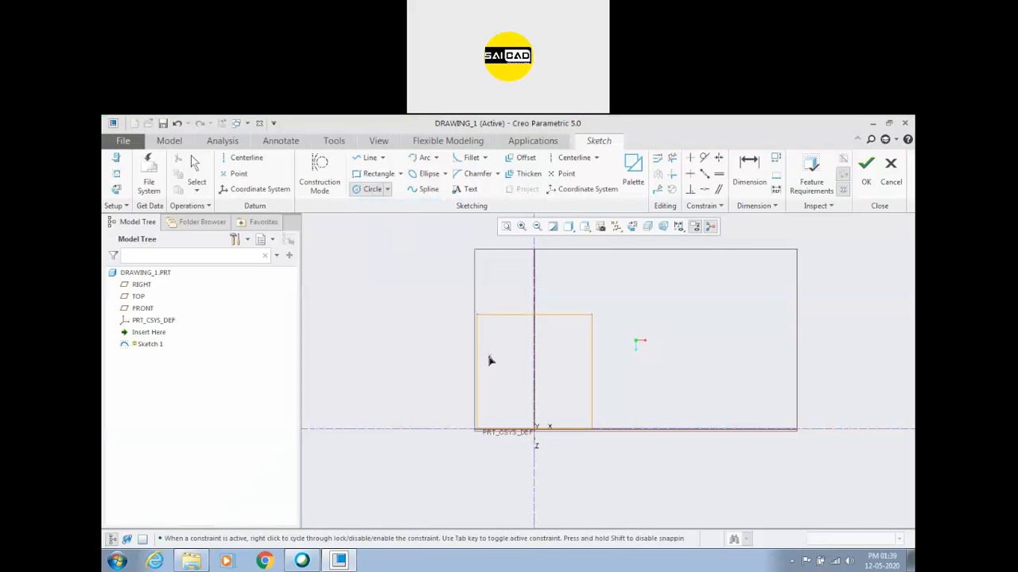
{"action": "scroll", "coordinate": [494, 447], "scroll_direction": "down", "scroll_amount": 3}
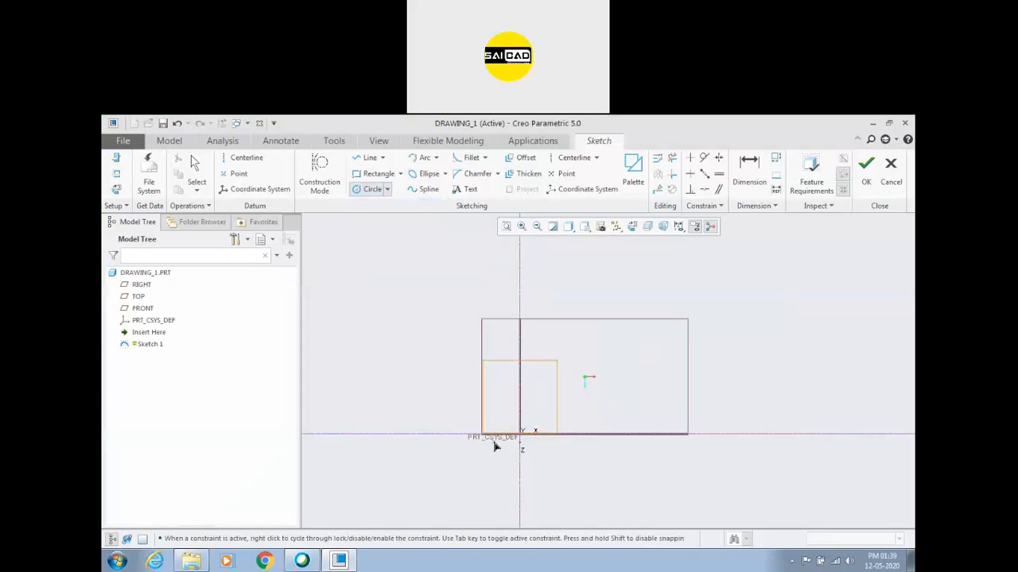
{"action": "scroll", "coordinate": [703, 378], "scroll_direction": "up", "scroll_amount": 2}
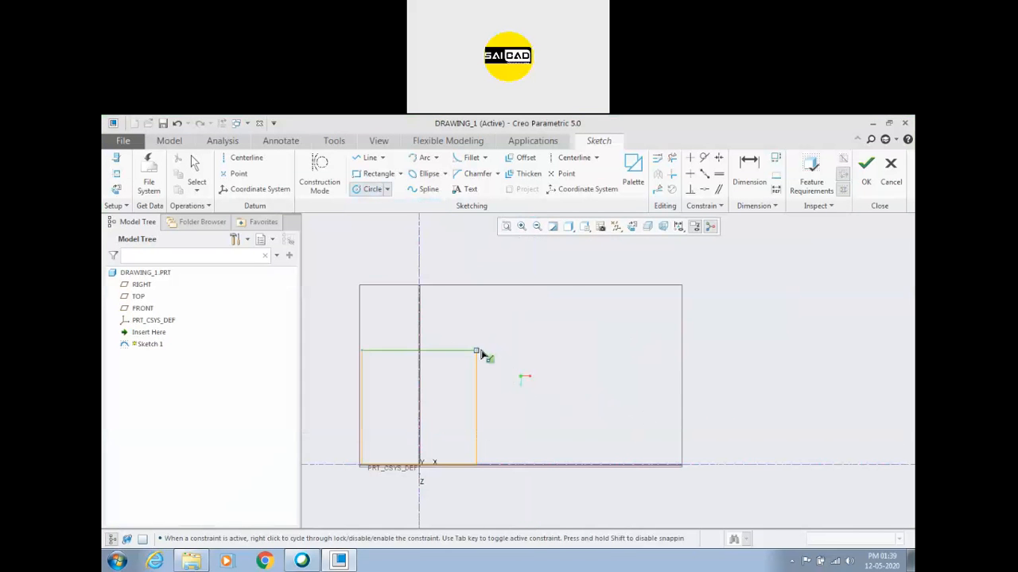
{"action": "left_click", "coordinate": [477, 350]}
{"action": "left_click", "coordinate": [479, 322]}
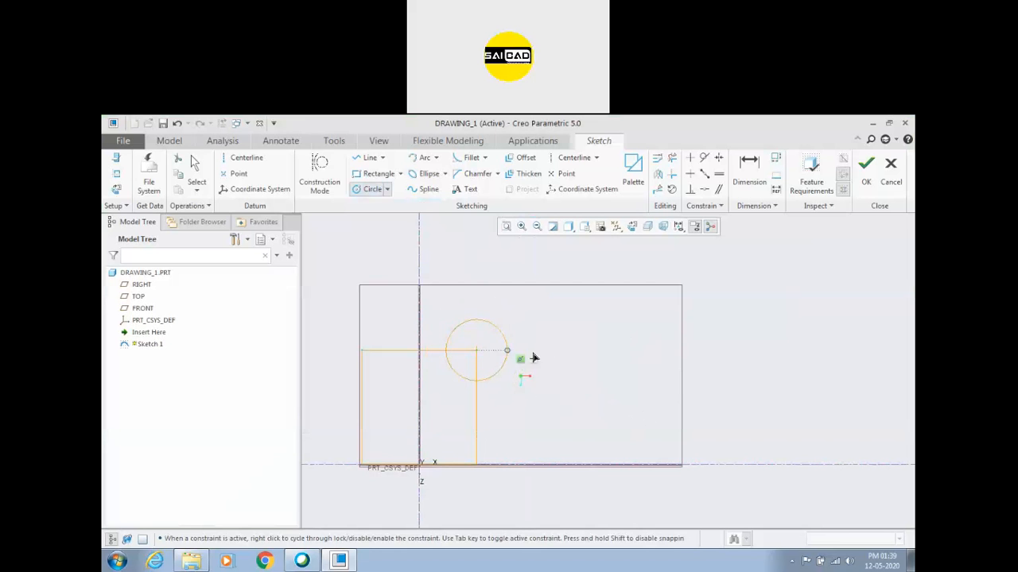
{"action": "middle_click", "coordinate": [572, 357]}
{"action": "scroll", "coordinate": [501, 338], "scroll_direction": "up", "scroll_amount": 2}
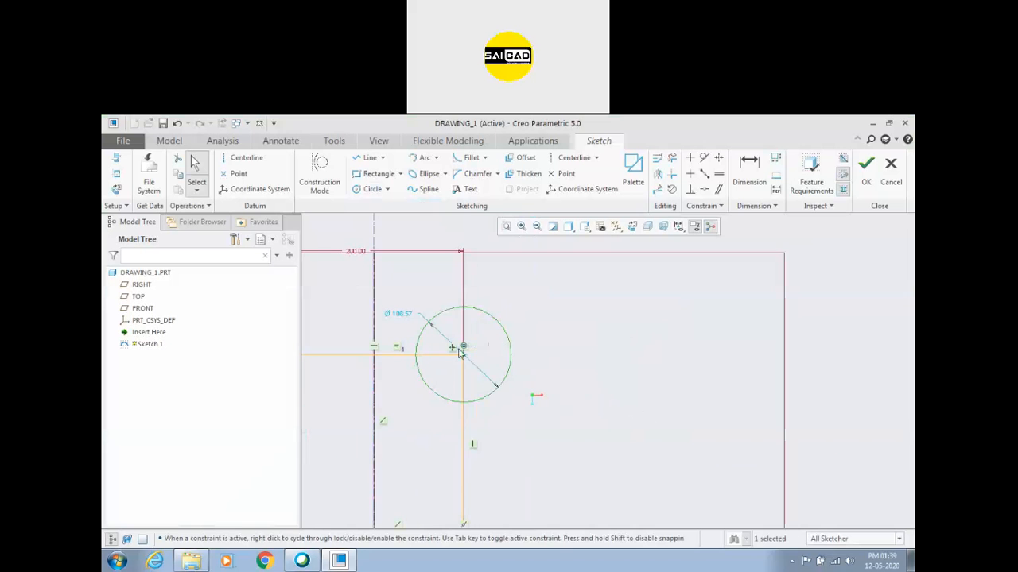
Move the circle's diameter dimension outside to its upper right and set the diameter to 100 mm
{"action": "left_click_drag", "start_coordinate": [399, 316], "coordinate": [591, 297]}
{"action": "double_click", "coordinate": [589, 295]}
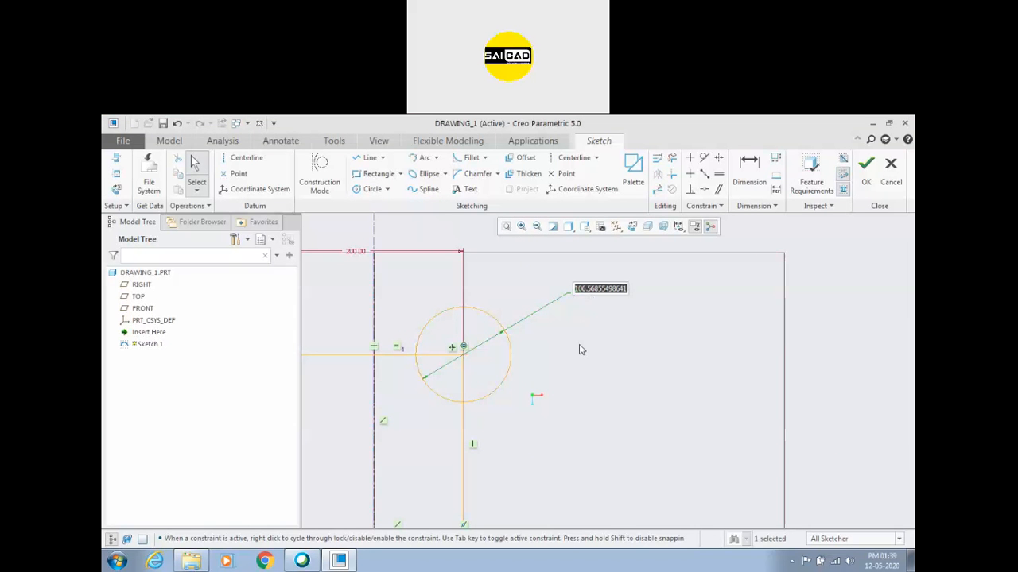
{"action": "type", "text": "1"}
{"action": "key", "text": "Return"}
{"action": "scroll", "coordinate": [570, 309], "scroll_direction": "down", "scroll_amount": 2}
{"action": "scroll", "coordinate": [504, 363], "scroll_direction": "up", "scroll_amount": 2}
{"action": "scroll", "coordinate": [497, 362], "scroll_direction": "down", "scroll_amount": 2}
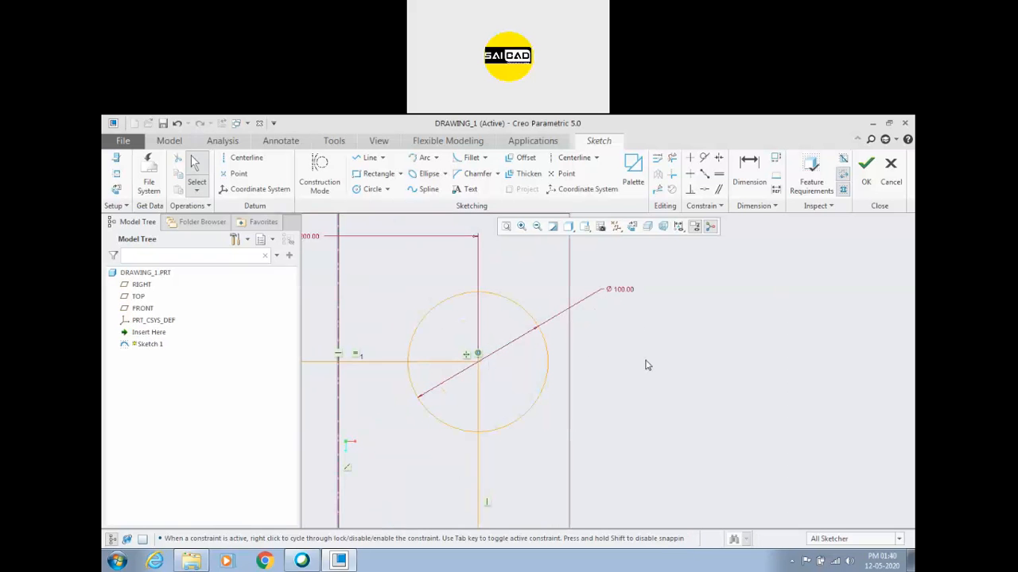
Switch the circle's diameter dimension to a radius dimension and move it lower, closer to the circle
{"action": "left_click", "coordinate": [617, 291]}
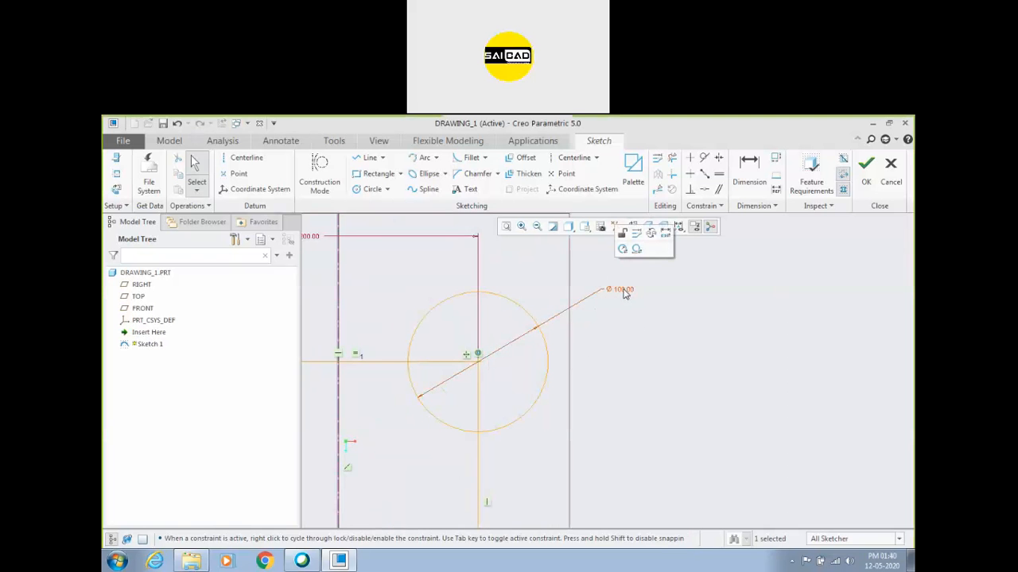
{"action": "left_click", "coordinate": [626, 323]}
{"action": "left_click", "coordinate": [622, 291]}
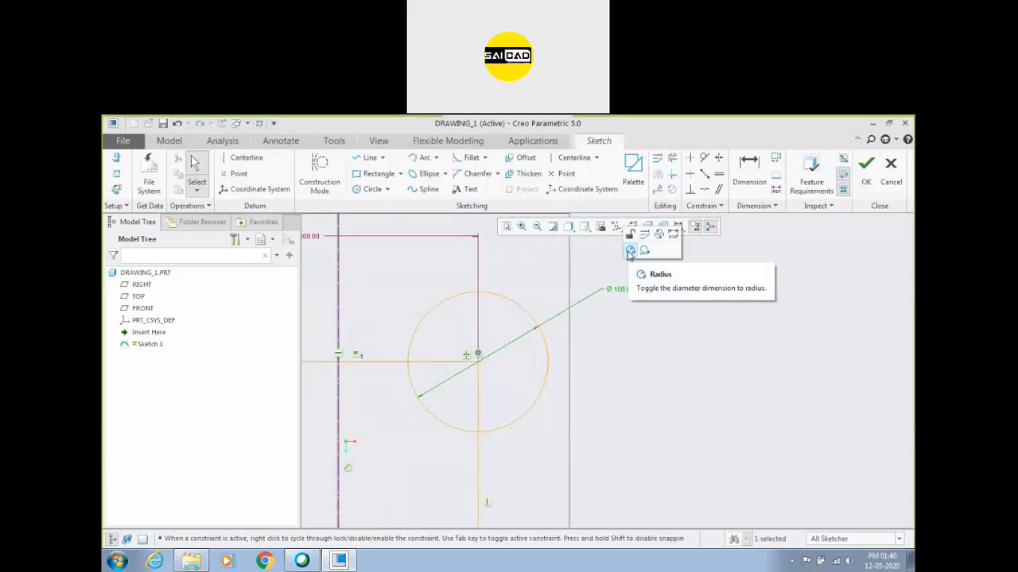
{"action": "left_click", "coordinate": [629, 253]}
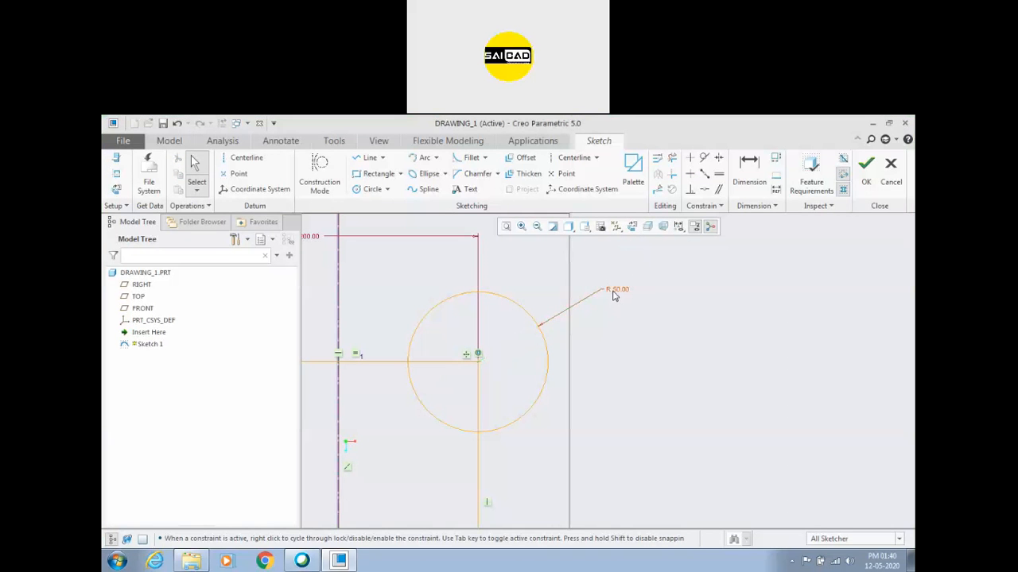
{"action": "left_click", "coordinate": [592, 329]}
{"action": "left_click", "coordinate": [606, 331]}
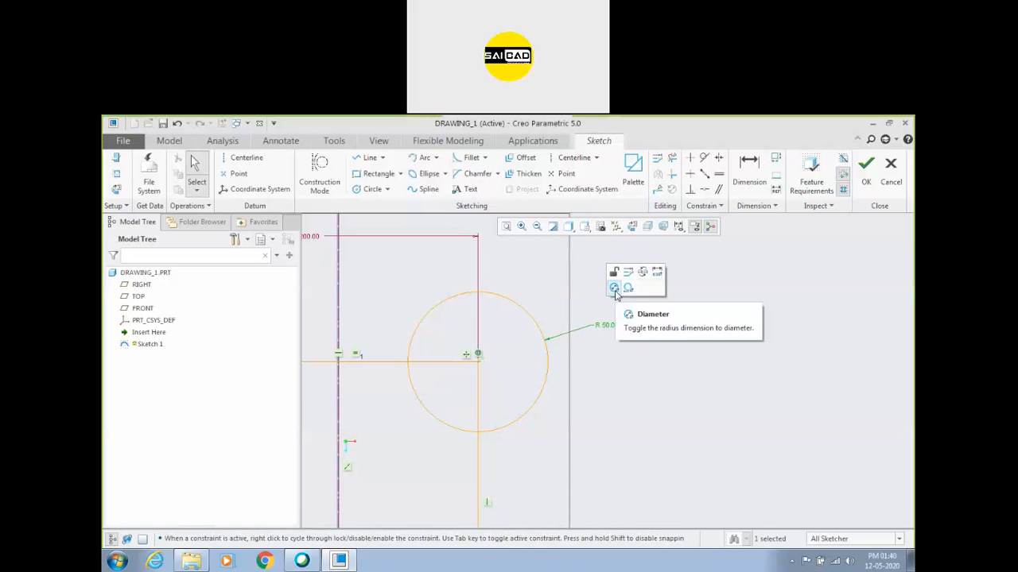
Switch the corner circle's radius dimension back to a diameter dimension
{"action": "left_click", "coordinate": [615, 290]}
{"action": "scroll", "coordinate": [690, 353], "scroll_direction": "up", "scroll_amount": 2}
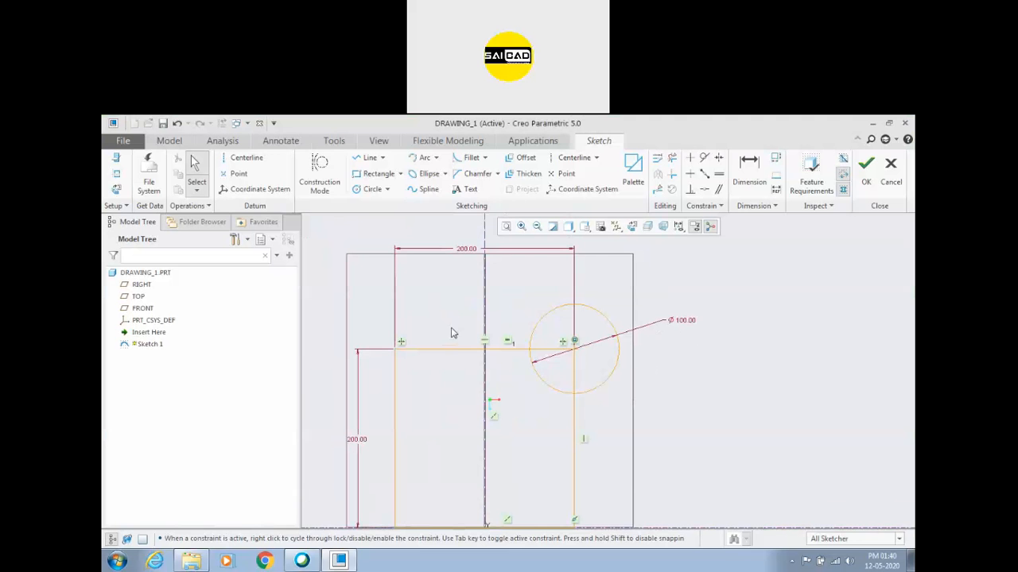
Sketch four circles concentric with the 100 mm circle, about 37, 71, 166 and 234 mm in diameter
{"action": "left_click", "coordinate": [387, 189]}
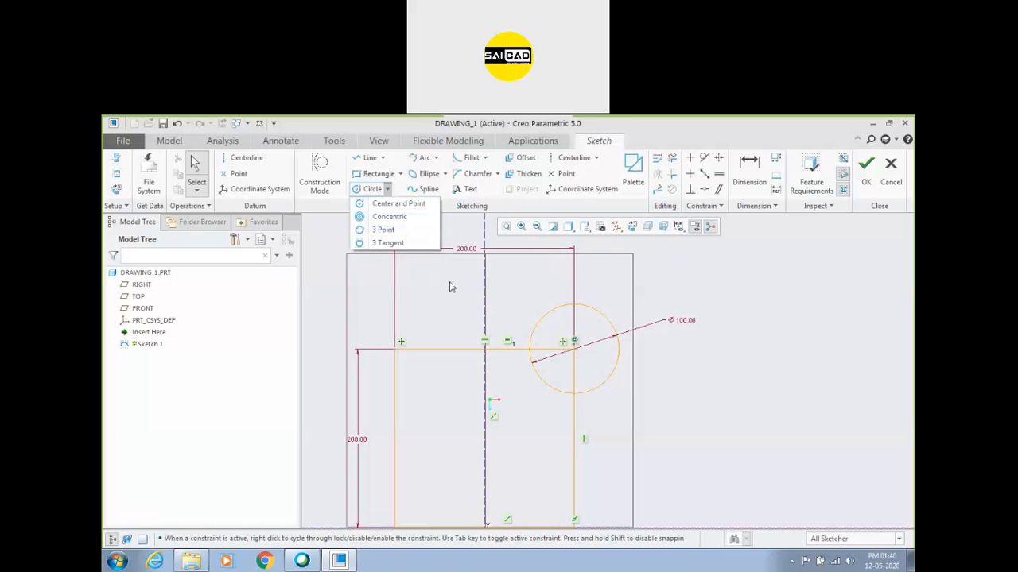
{"action": "left_click", "coordinate": [395, 217]}
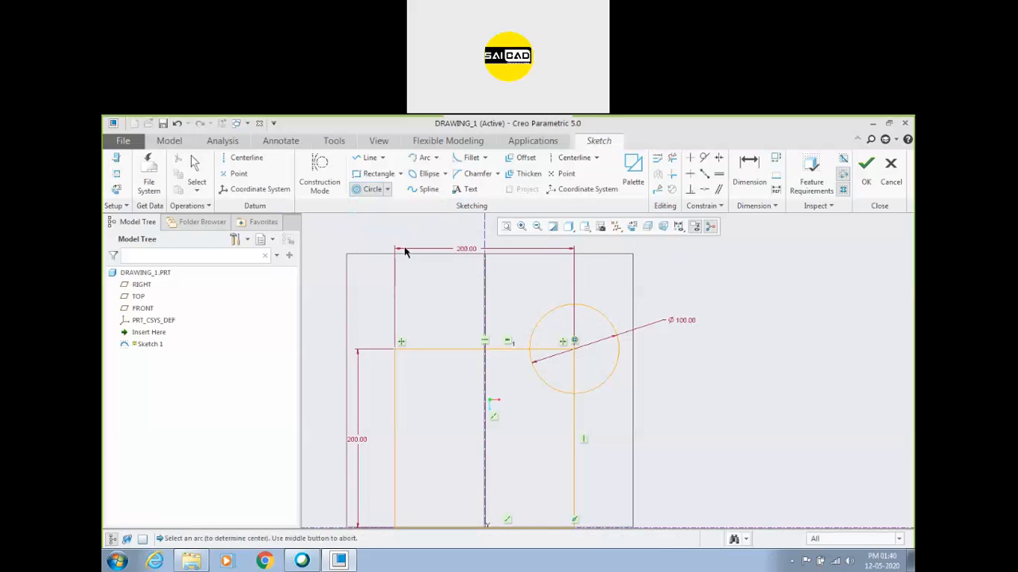
{"action": "left_click", "coordinate": [610, 326]}
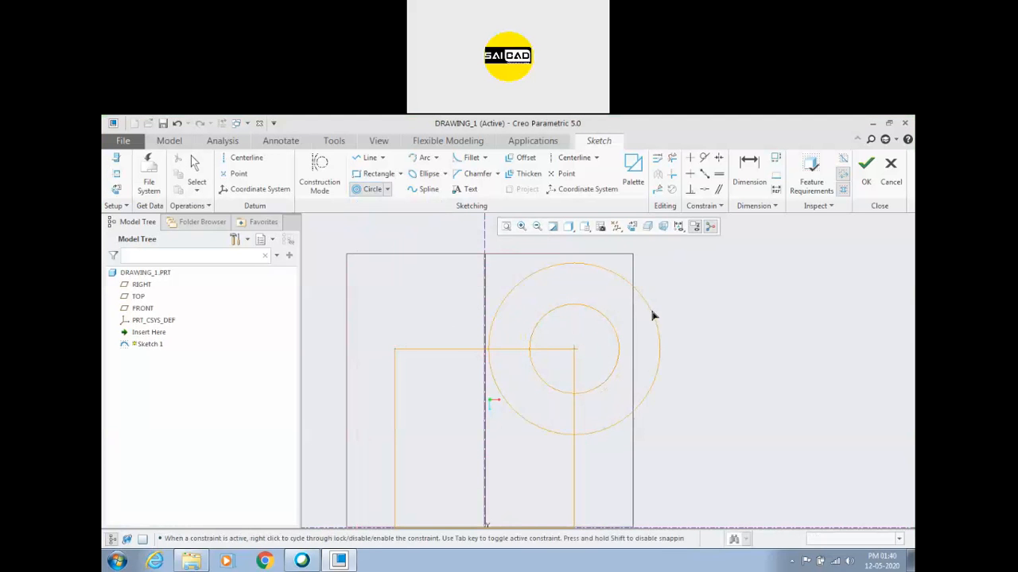
{"action": "left_click", "coordinate": [647, 336]}
{"action": "left_click", "coordinate": [677, 329]}
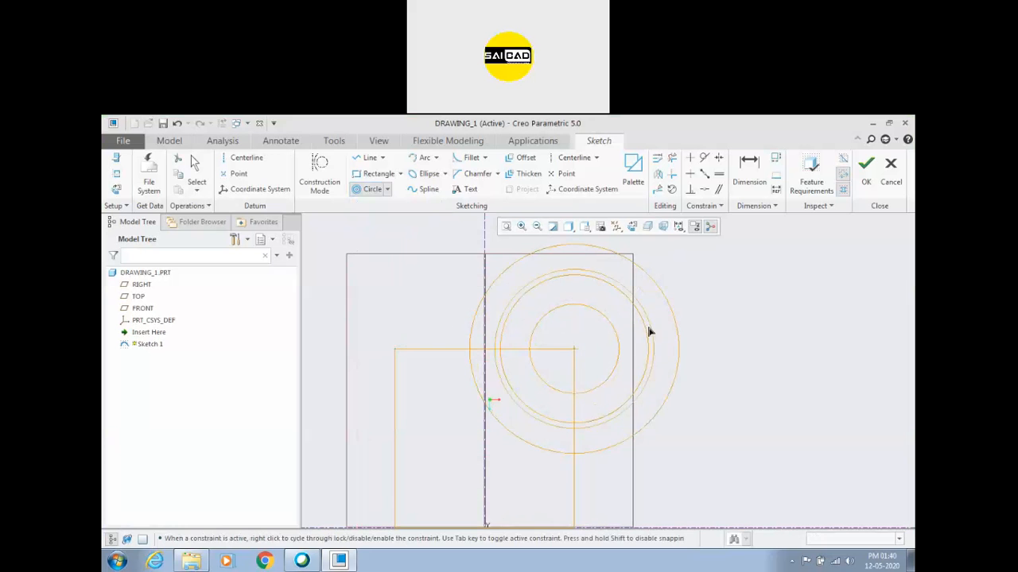
{"action": "left_click", "coordinate": [591, 348]}
{"action": "middle_click", "coordinate": [707, 349]}
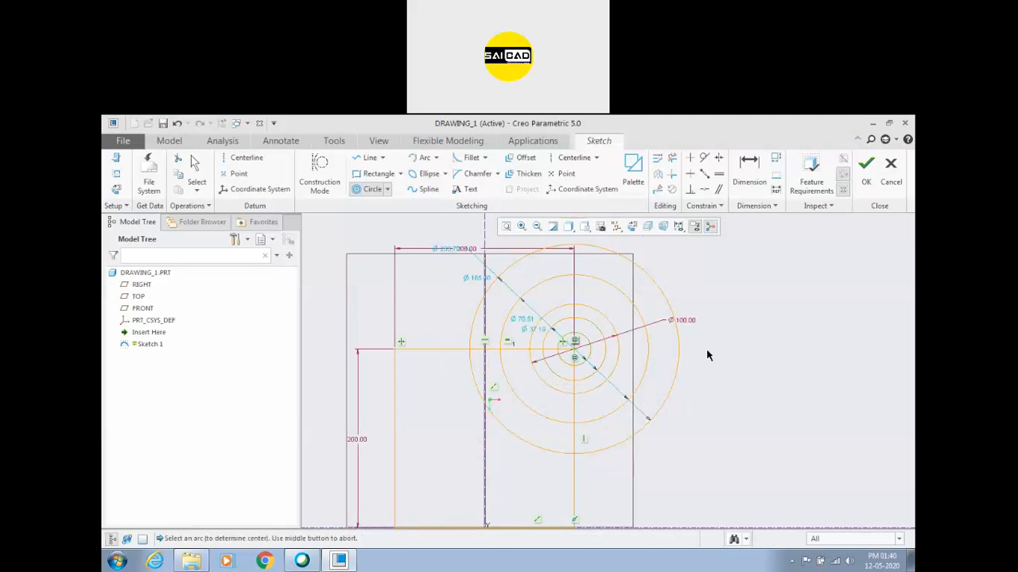
{"action": "middle_click", "coordinate": [707, 350]}
{"action": "scroll", "coordinate": [620, 377], "scroll_direction": "up", "scroll_amount": 2}
{"action": "scroll", "coordinate": [524, 323], "scroll_direction": "down", "scroll_amount": 1}
{"action": "scroll", "coordinate": [525, 323], "scroll_direction": "down", "scroll_amount": 1}
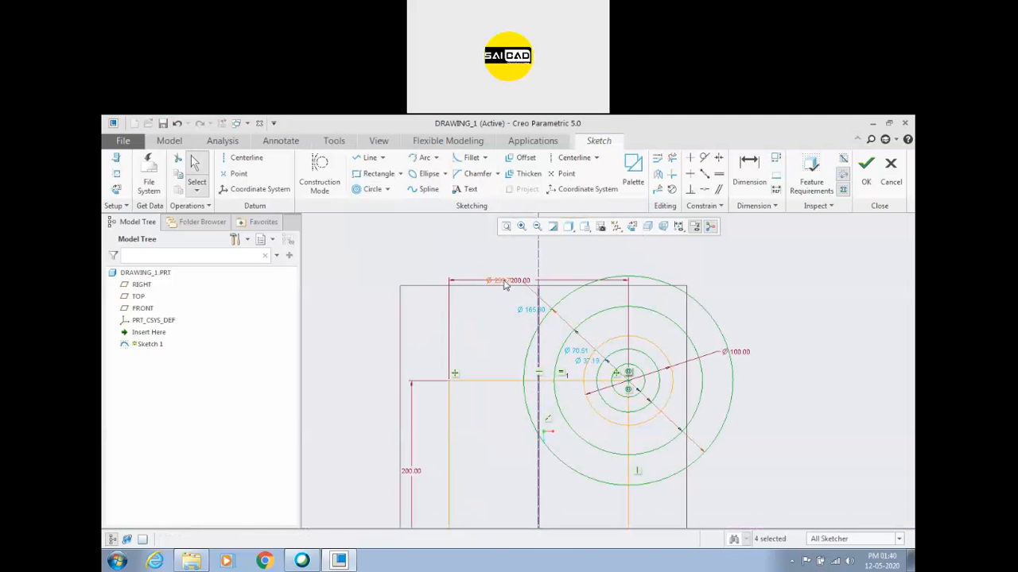
{"action": "left_click", "coordinate": [809, 351]}
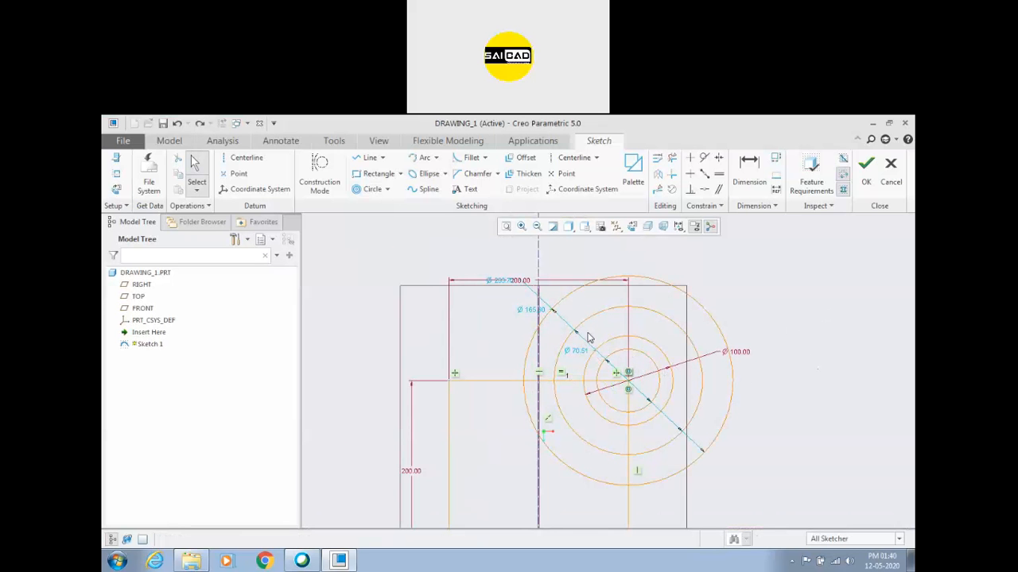
Undo the concentric circles so that only the 100 mm circle is left
{"action": "key", "text": "ctrl+z"}
{"action": "key", "text": "ctrl+z"}
{"action": "key", "text": "ctrl+z"}
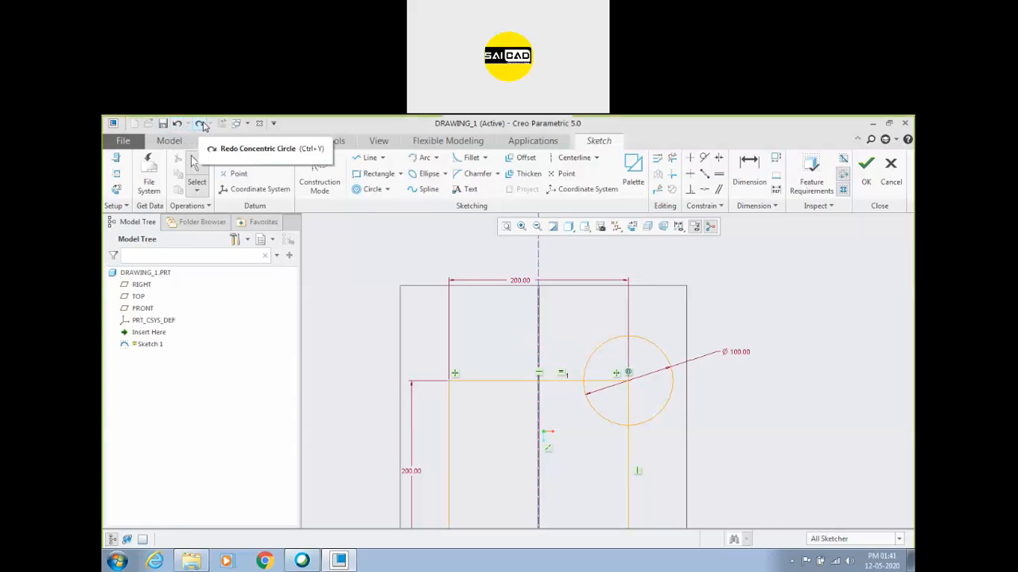
Redo the removed concentric circles and undo them again to demonstrate both commands
{"action": "left_click", "coordinate": [201, 124]}
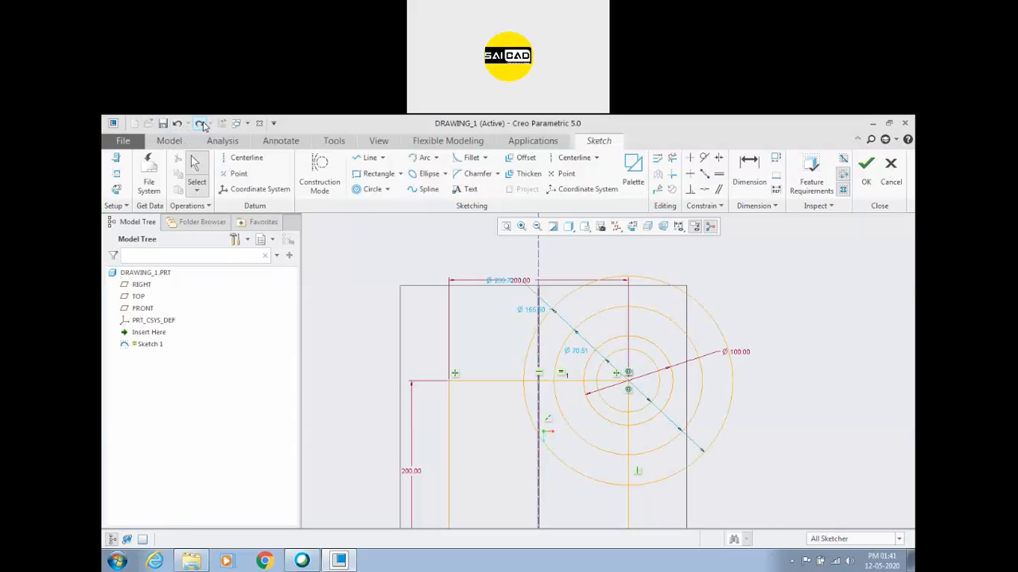
{"action": "left_click", "coordinate": [178, 124]}
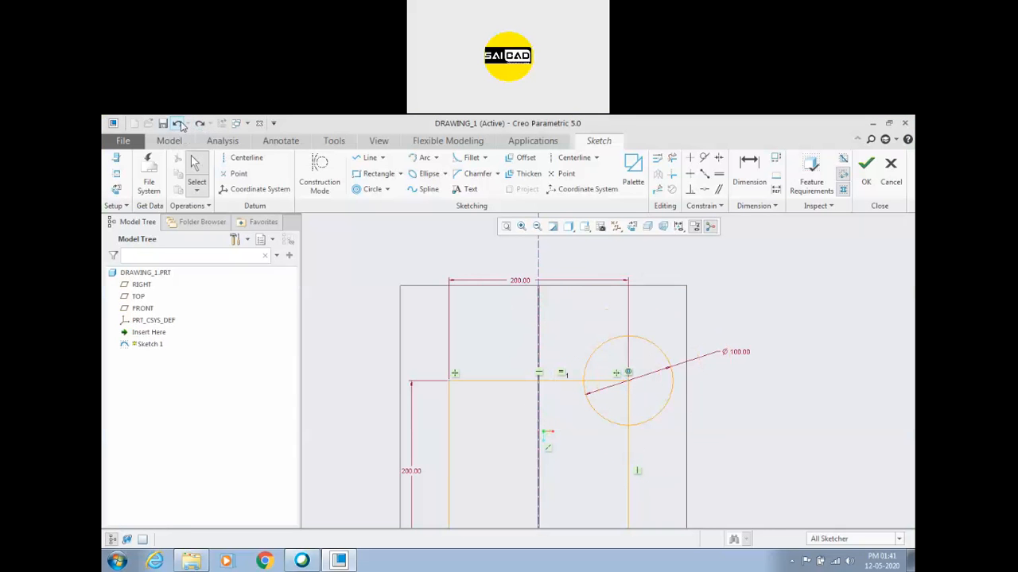
{"action": "left_click", "coordinate": [198, 124]}
{"action": "left_click", "coordinate": [198, 124]}
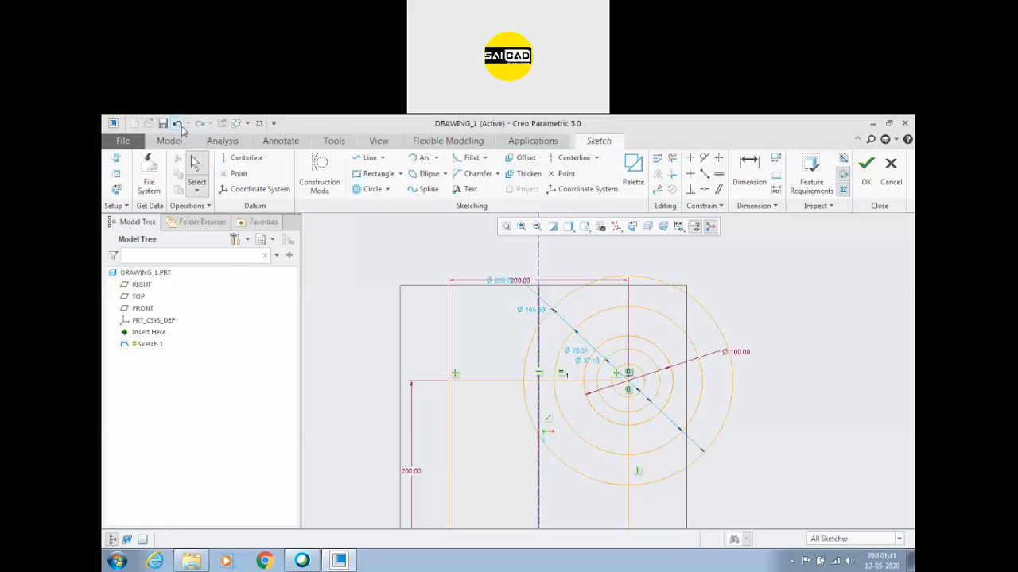
{"action": "left_click", "coordinate": [177, 125]}
{"action": "left_click", "coordinate": [178, 125]}
{"action": "left_click", "coordinate": [178, 125]}
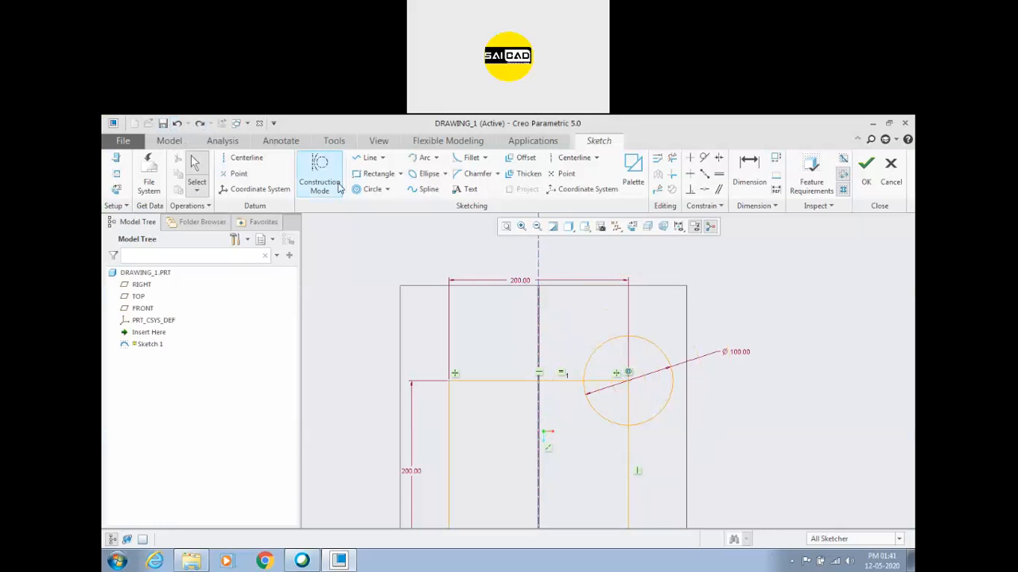
Sketch a 3 Point circle through the square's upper-right, upper-left and lower-left corners
{"action": "left_click", "coordinate": [387, 190]}
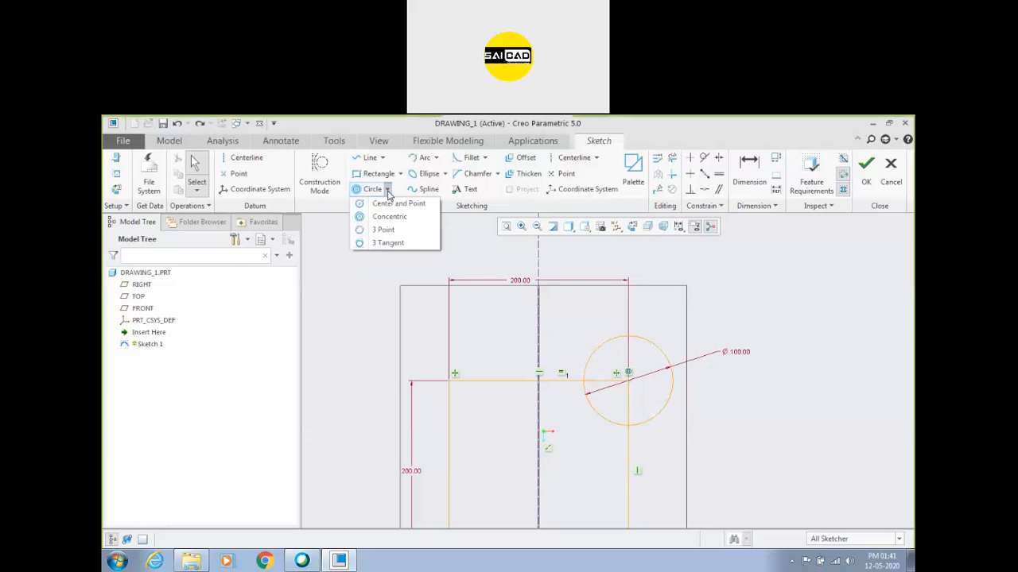
{"action": "left_click", "coordinate": [383, 230]}
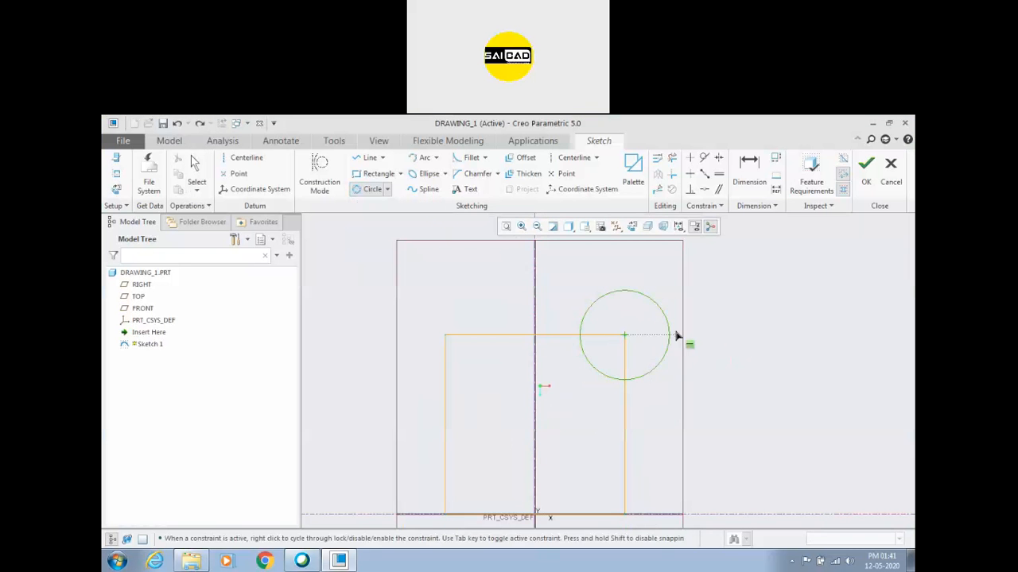
{"action": "left_click", "coordinate": [634, 340]}
{"action": "left_click", "coordinate": [446, 337]}
{"action": "left_click", "coordinate": [443, 519]}
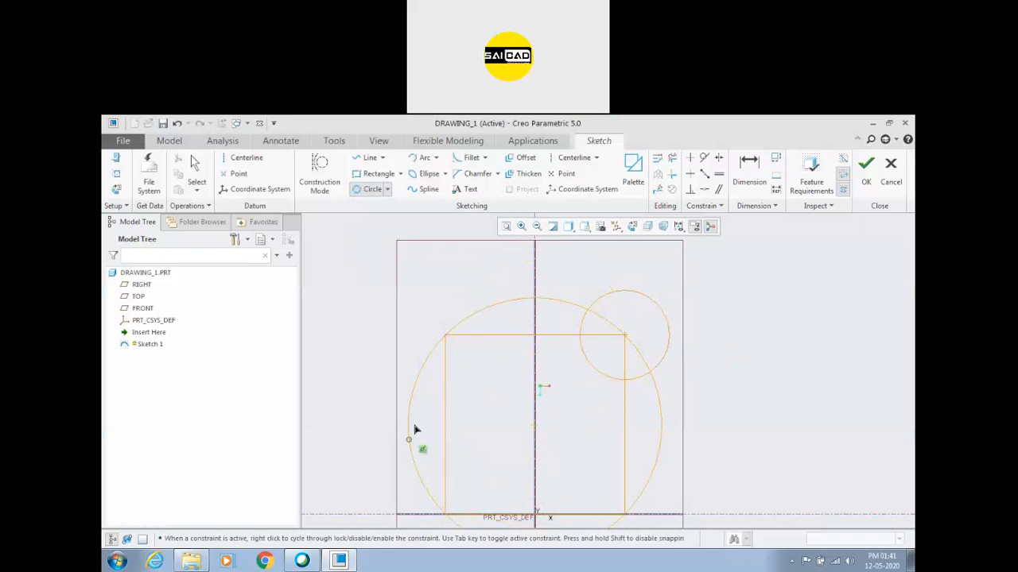
{"action": "scroll", "coordinate": [572, 384], "scroll_direction": "up", "scroll_amount": 3}
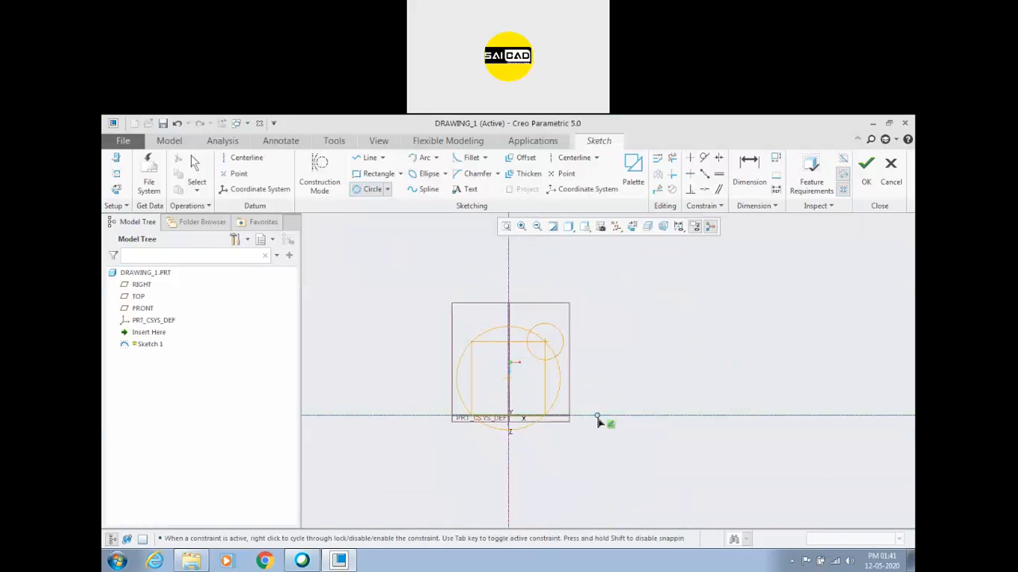
{"action": "scroll", "coordinate": [708, 366], "scroll_direction": "up", "scroll_amount": 3}
{"action": "scroll", "coordinate": [670, 386], "scroll_direction": "down", "scroll_amount": 4}
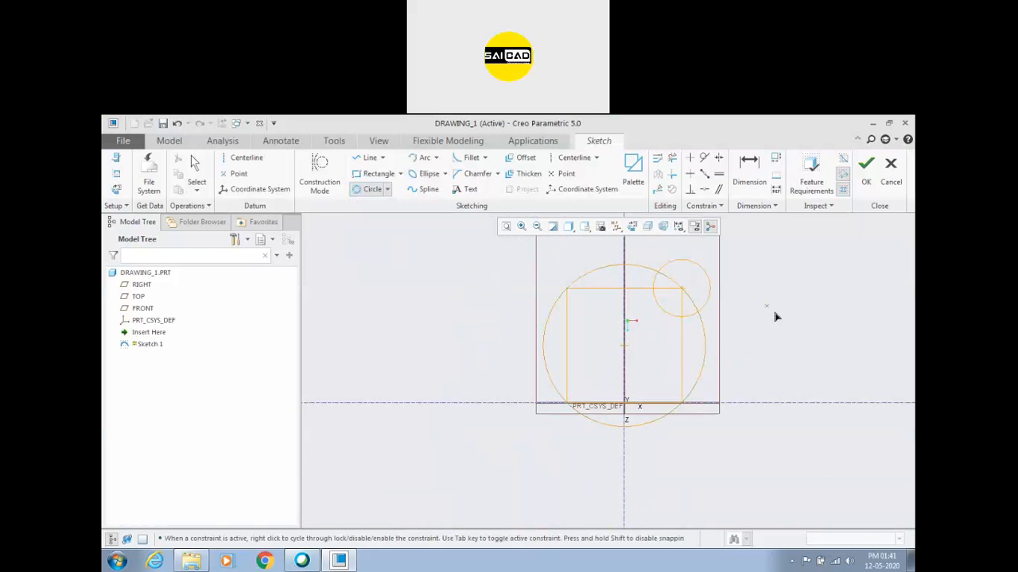
{"action": "middle_click", "coordinate": [764, 318]}
{"action": "scroll", "coordinate": [768, 316], "scroll_direction": "down", "scroll_amount": 2}
{"action": "scroll", "coordinate": [621, 340], "scroll_direction": "up", "scroll_amount": 1}
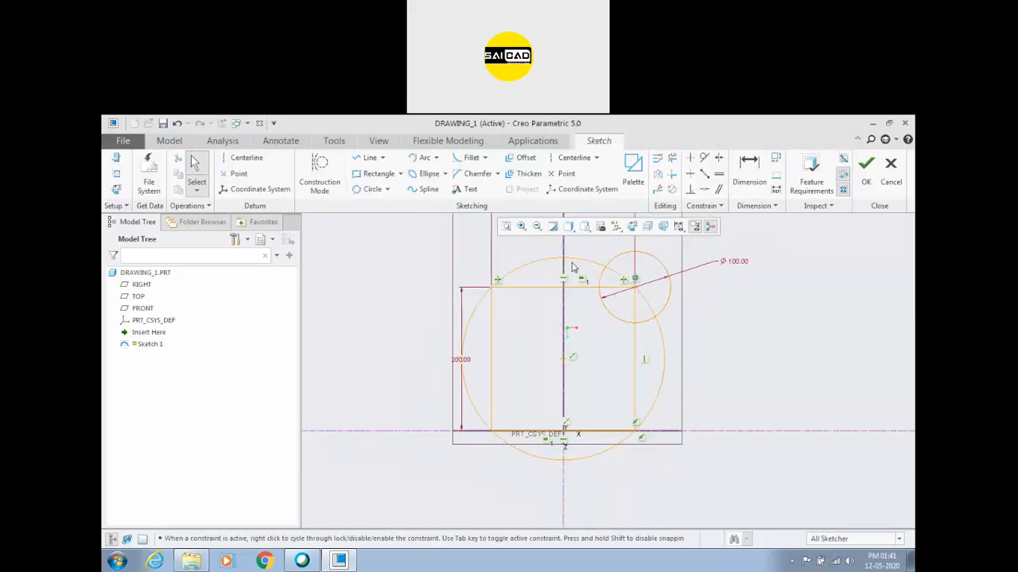
Select the three-point circle to examine how it passes through the square's corners, and clear the selection
{"action": "scroll", "coordinate": [531, 416], "scroll_direction": "up", "scroll_amount": 2}
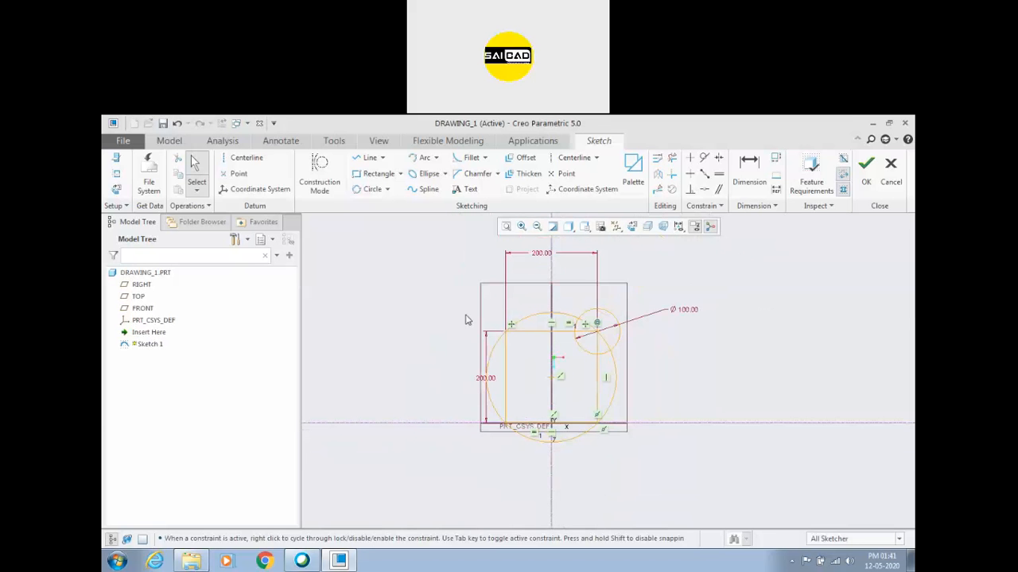
{"action": "left_click", "coordinate": [537, 318]}
{"action": "scroll", "coordinate": [575, 413], "scroll_direction": "down", "scroll_amount": 2}
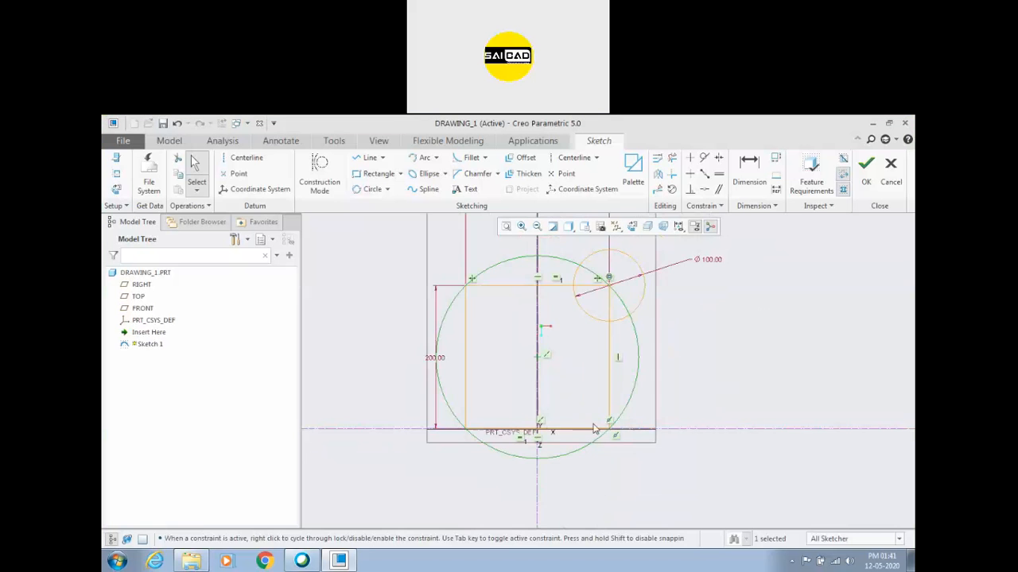
{"action": "left_click", "coordinate": [502, 408]}
{"action": "scroll", "coordinate": [501, 409], "scroll_direction": "up", "scroll_amount": 1}
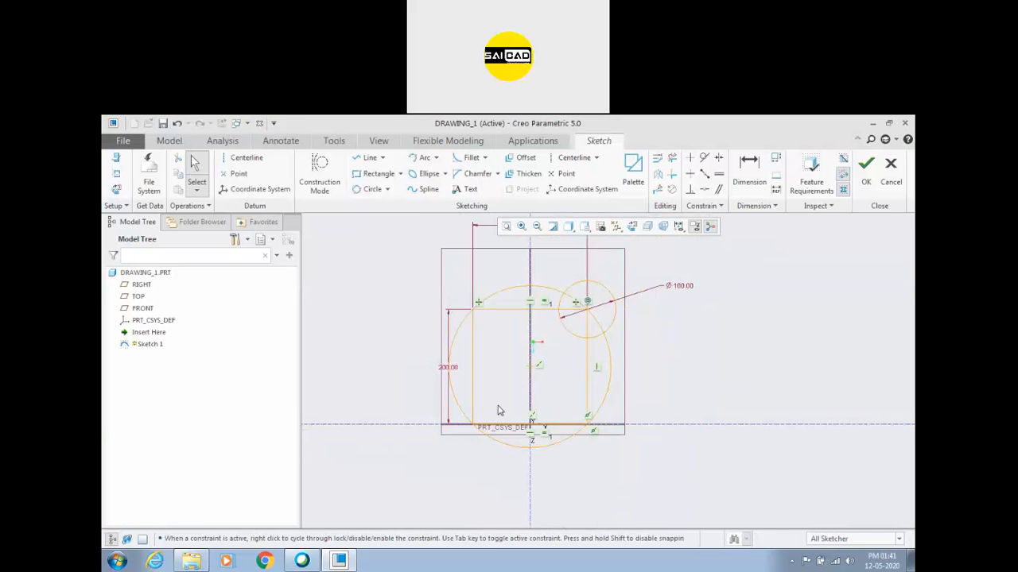
{"action": "scroll", "coordinate": [453, 435], "scroll_direction": "up", "scroll_amount": 1}
{"action": "scroll", "coordinate": [519, 387], "scroll_direction": "down", "scroll_amount": 1}
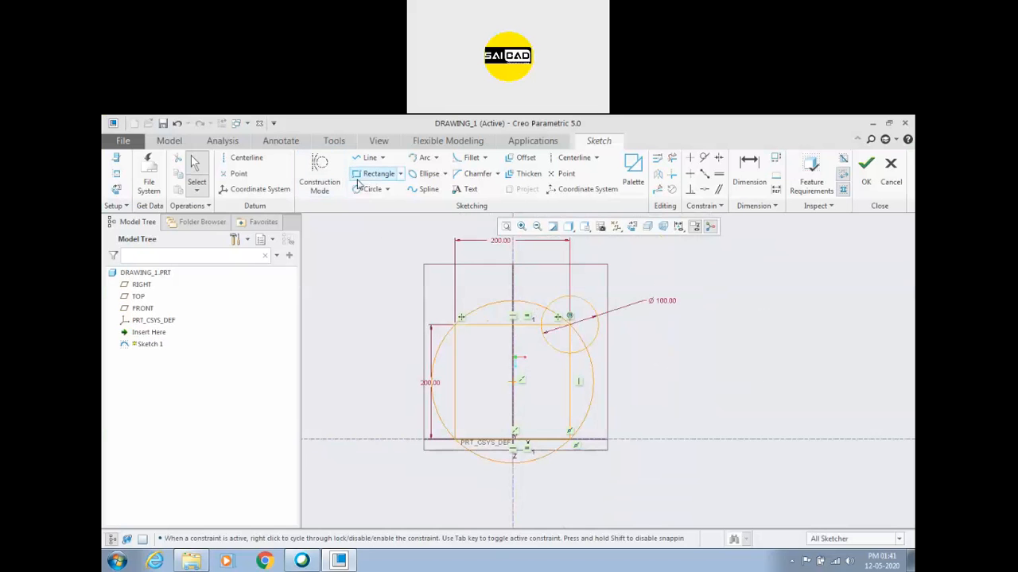
{"action": "left_click", "coordinate": [387, 190]}
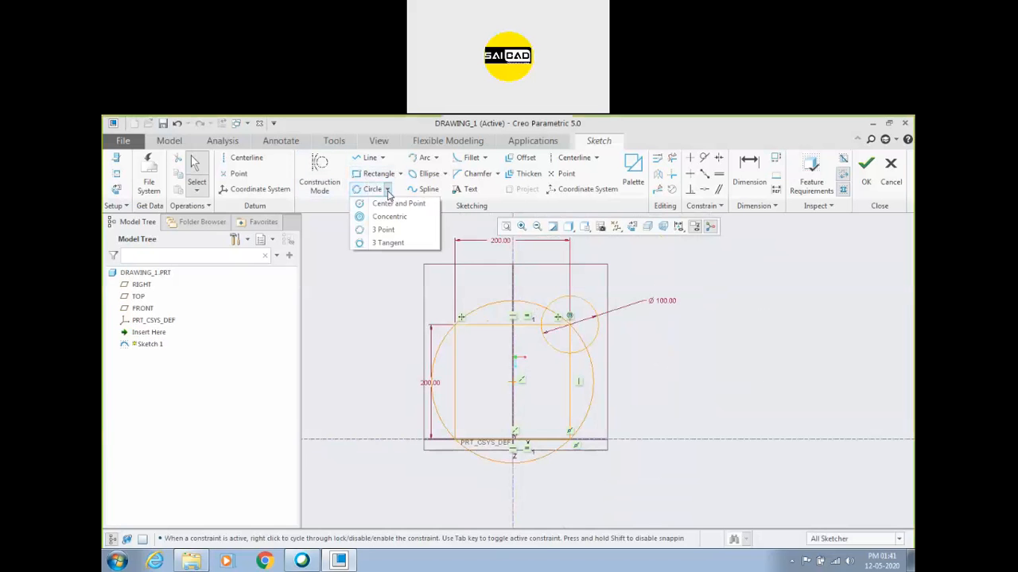
{"action": "left_click", "coordinate": [504, 354]}
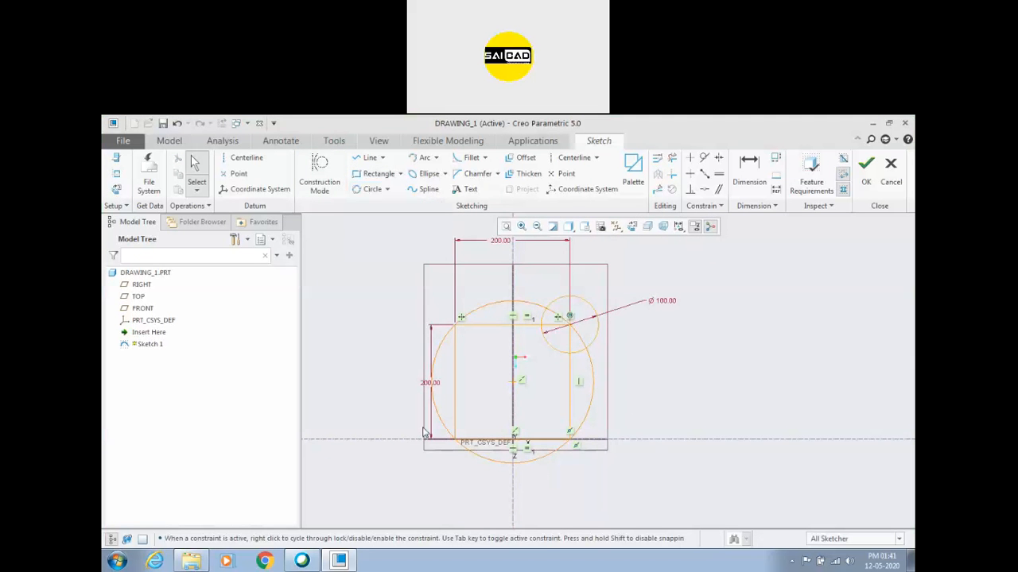
{"action": "scroll", "coordinate": [417, 433], "scroll_direction": "up", "scroll_amount": 1}
{"action": "scroll", "coordinate": [611, 378], "scroll_direction": "down", "scroll_amount": 1}
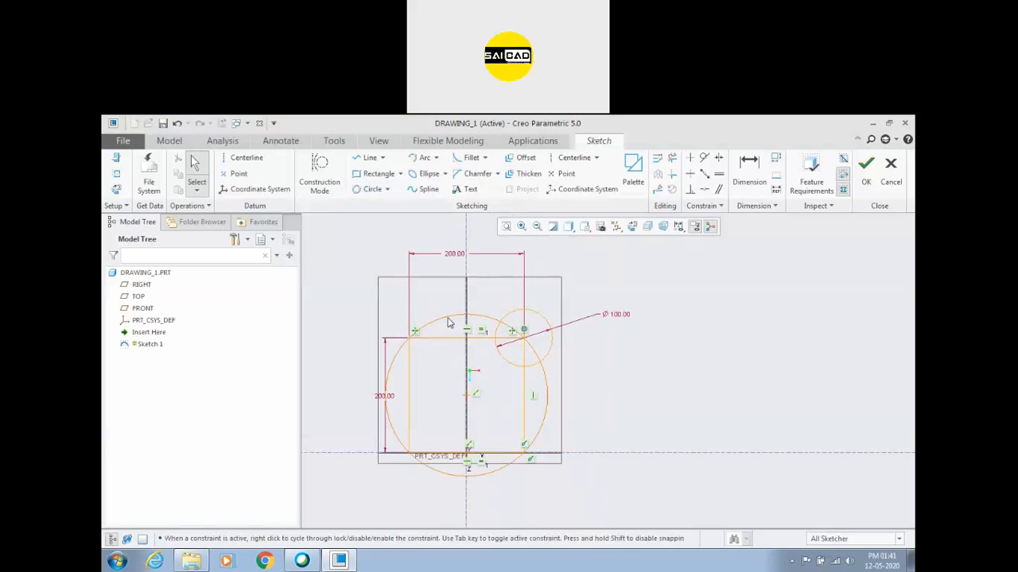
Sketch a separate circle about 193 mm in diameter, centered about 335 mm to the right of the square's right edge
{"action": "left_click", "coordinate": [369, 188]}
{"action": "left_click", "coordinate": [768, 372]}
{"action": "middle_click", "coordinate": [768, 372]}
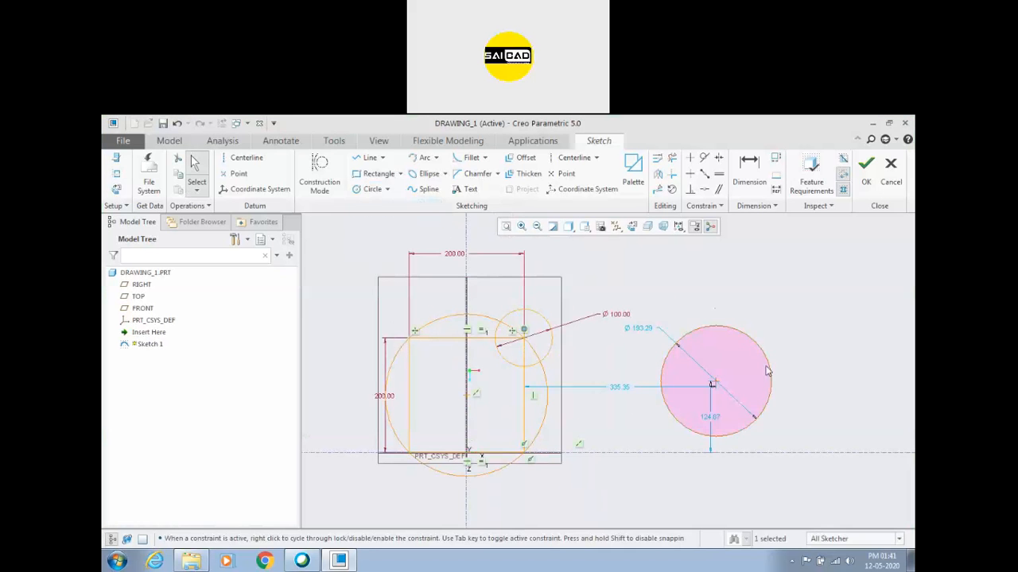
Move the separate circle's diameter dimension to its upper right and reposition the 100 mm circle's dimension between the two circles
{"action": "left_click_drag", "start_coordinate": [648, 335], "coordinate": [844, 320]}
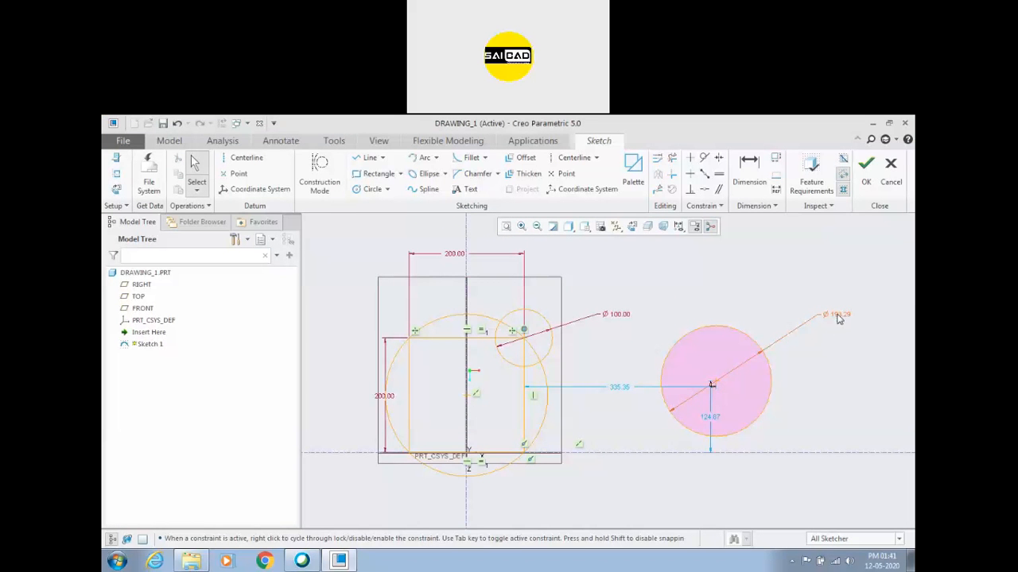
{"action": "left_click_drag", "start_coordinate": [621, 318], "coordinate": [658, 289]}
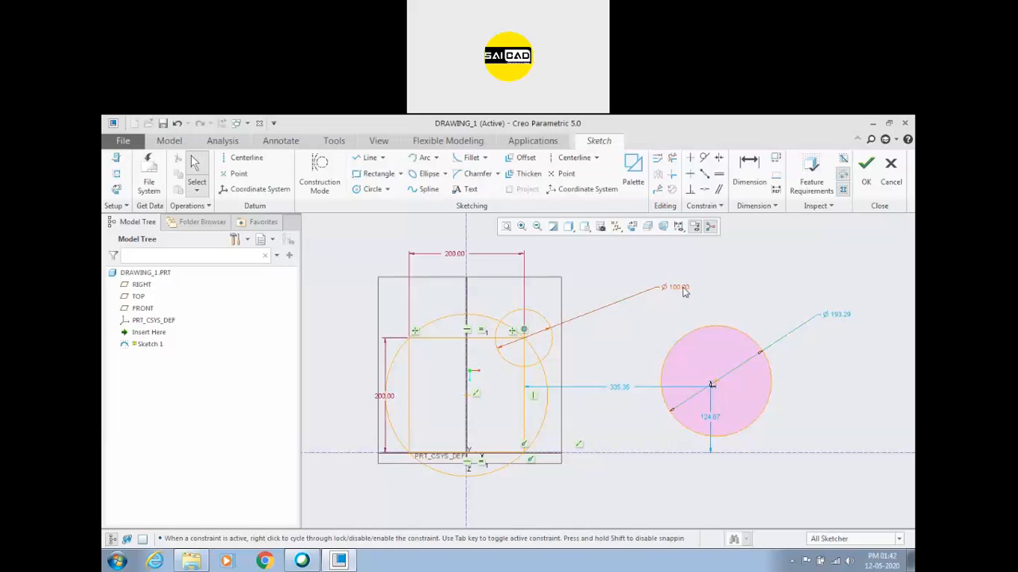
{"action": "left_click_drag", "start_coordinate": [680, 291], "coordinate": [620, 312]}
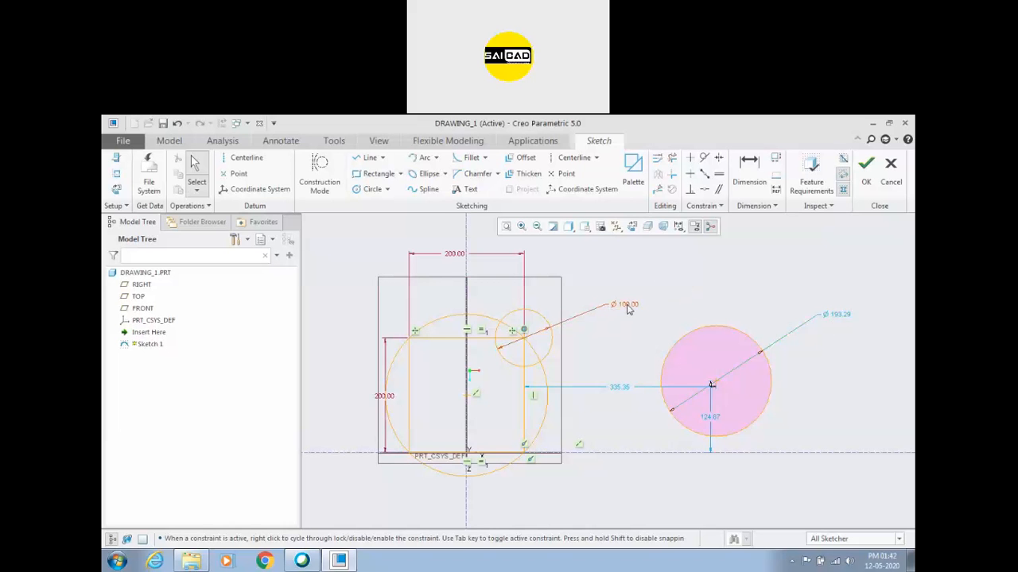
Set the separate circle's diameter to 200 mm and bring its displaced dimension back to the circle's upper right
{"action": "double_click", "coordinate": [826, 319]}
{"action": "type", "text": "200"}
{"action": "key", "text": "Return"}
{"action": "scroll", "coordinate": [521, 481], "scroll_direction": "up", "scroll_amount": 3}
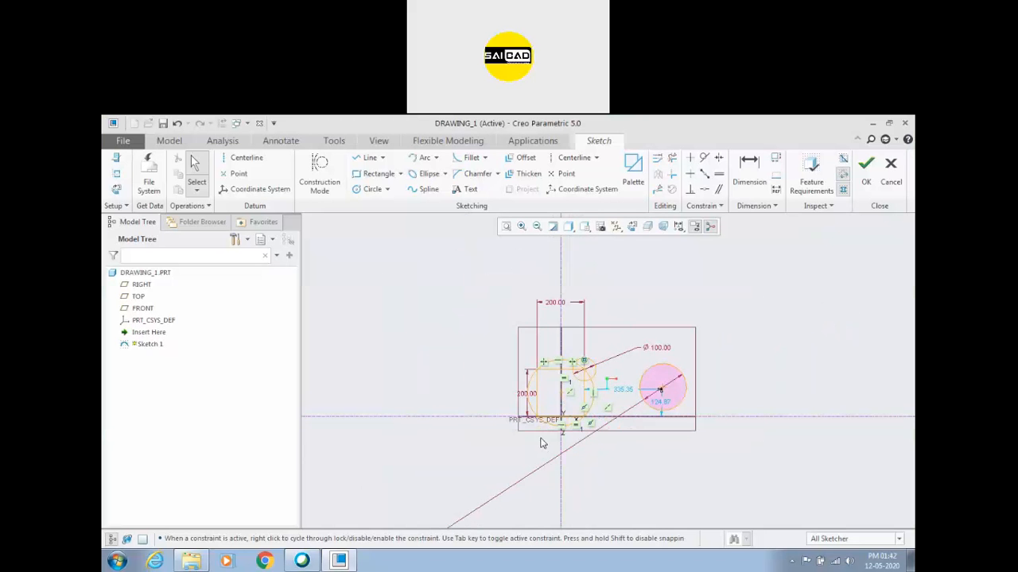
{"action": "left_click", "coordinate": [506, 226]}
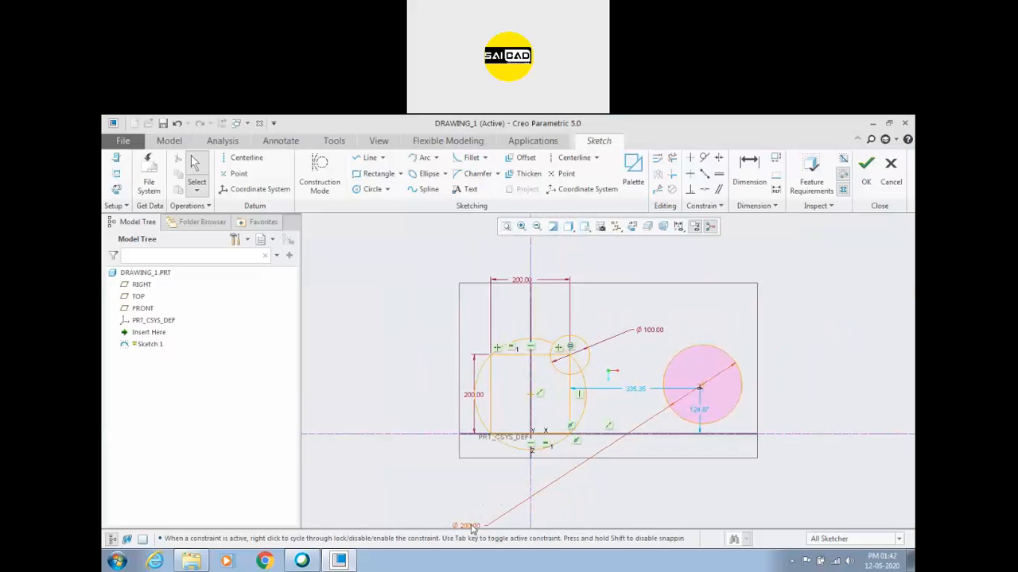
{"action": "left_click_drag", "start_coordinate": [473, 525], "coordinate": [826, 320]}
Move the 200 mm circle to about 233 mm from the square's right edge and place its diameter dimension at its upper right
{"action": "left_click_drag", "start_coordinate": [725, 359], "coordinate": [743, 299]}
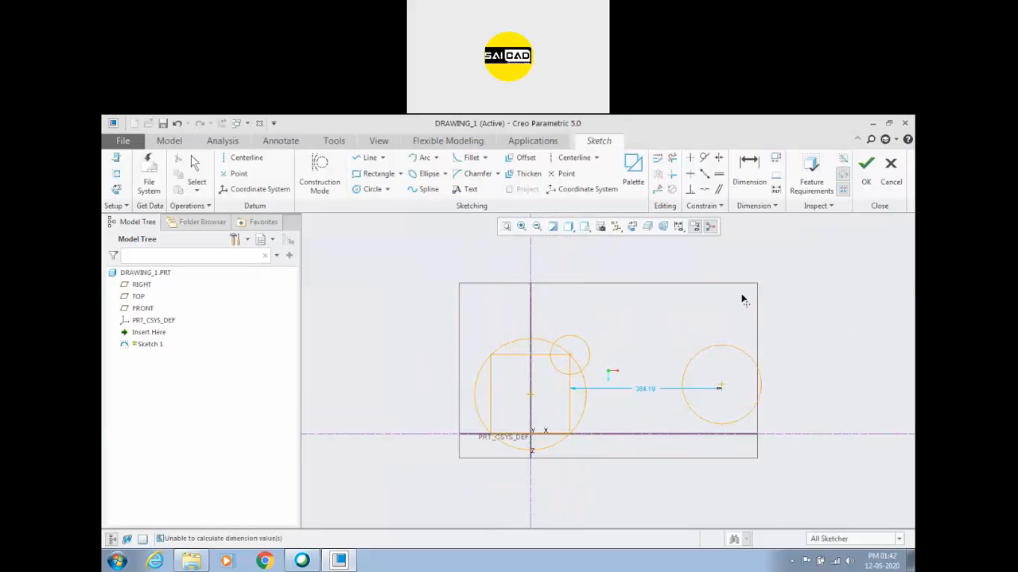
{"action": "left_click_drag", "start_coordinate": [684, 334], "coordinate": [703, 383]}
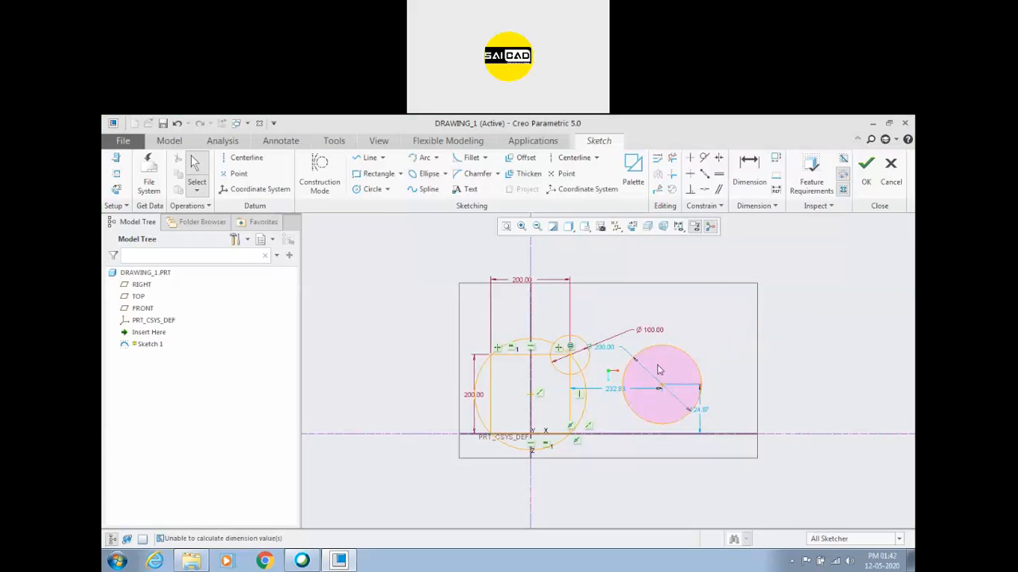
{"action": "left_click_drag", "start_coordinate": [596, 350], "coordinate": [751, 331]}
{"action": "scroll", "coordinate": [766, 331], "scroll_direction": "down", "scroll_amount": 1}
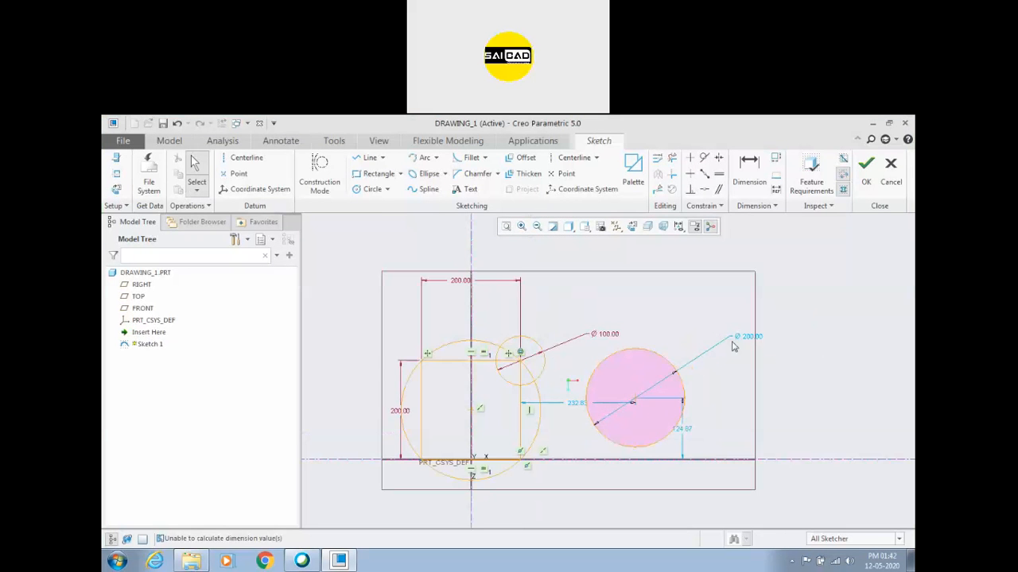
Enlarge the separate circle to about 230 mm in diameter and move its center about 439 mm from the square's right edge and 272 mm above the base
{"action": "mouse_move", "coordinate": [682, 388]}
{"action": "left_mouse_down"}
{"action": "mouse_move", "coordinate": [782, 348]}
{"action": "mouse_move", "coordinate": [666, 410]}
{"action": "mouse_move", "coordinate": [745, 358]}
{"action": "mouse_move", "coordinate": [671, 400]}
{"action": "mouse_move", "coordinate": [725, 367]}
{"action": "mouse_move", "coordinate": [692, 390]}
{"action": "left_mouse_up"}
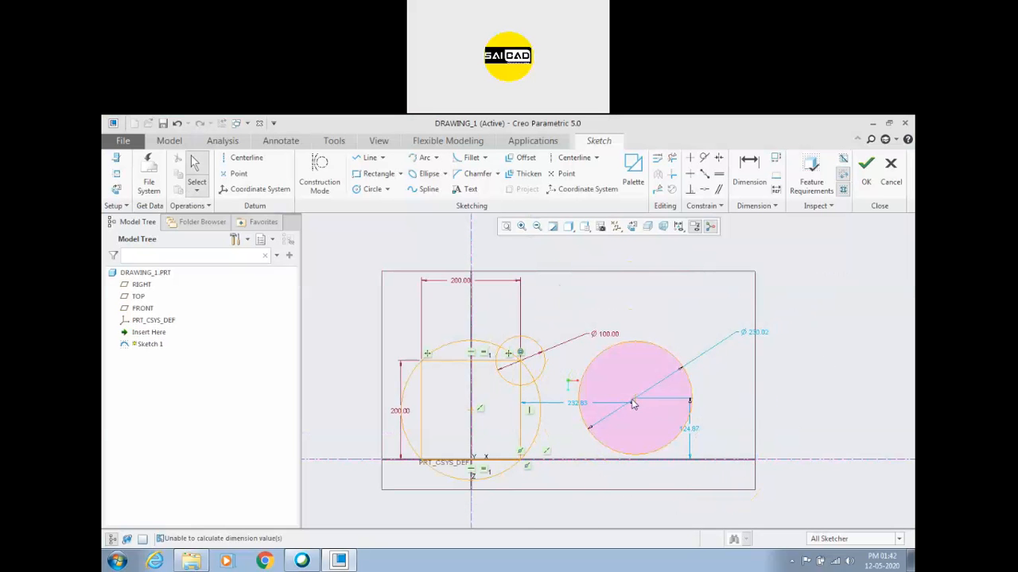
{"action": "left_click_drag", "start_coordinate": [636, 403], "coordinate": [737, 326]}
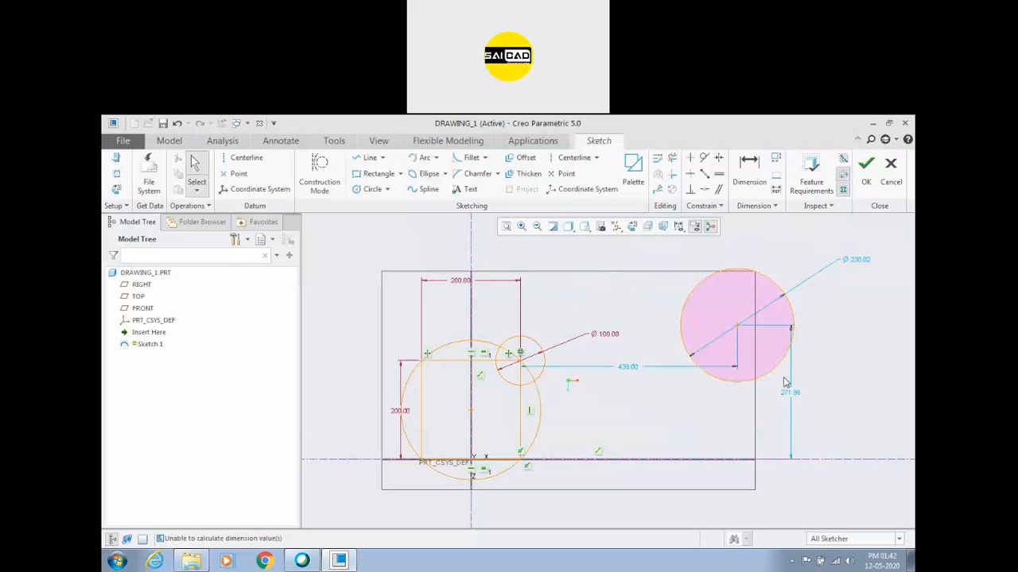
{"action": "scroll", "coordinate": [608, 382], "scroll_direction": "up", "scroll_amount": 2}
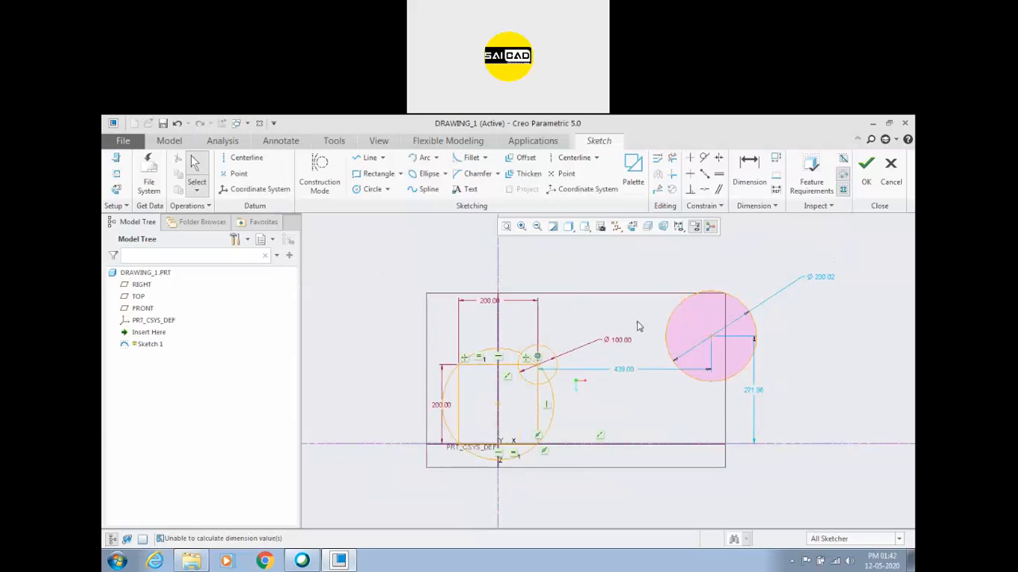
Delete the separate circle, the circle through the square's corners and the 100 mm circle at the square's upper right corner
{"action": "left_click", "coordinate": [753, 324]}
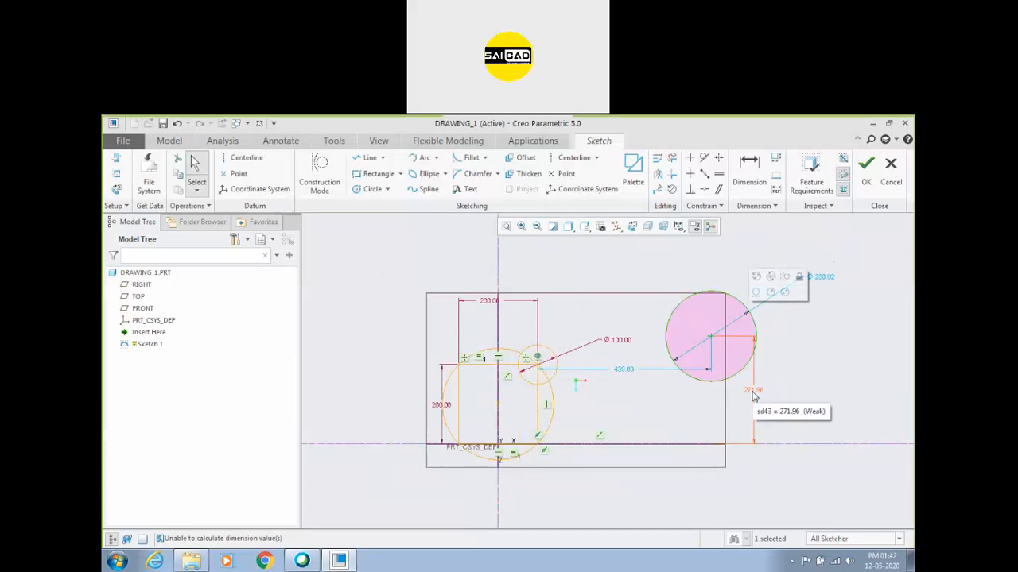
{"action": "key", "text": "Delete"}
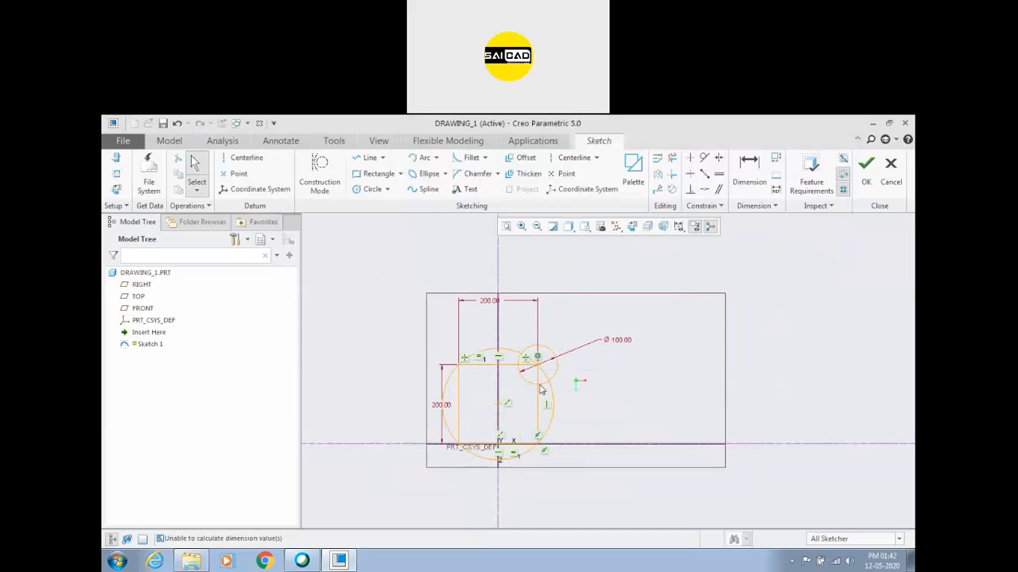
{"action": "scroll", "coordinate": [545, 393], "scroll_direction": "up", "scroll_amount": 1}
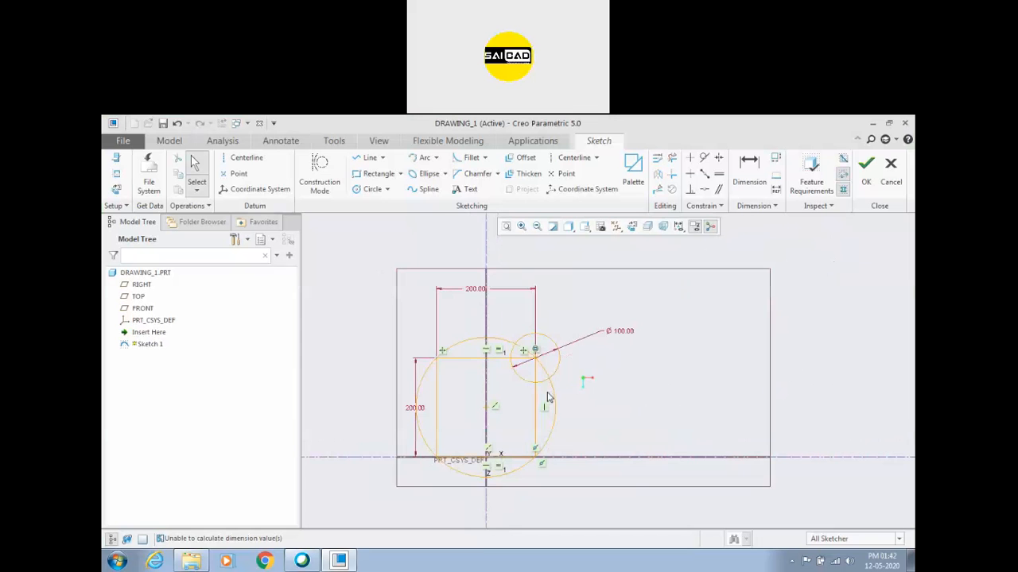
{"action": "left_click", "coordinate": [387, 189]}
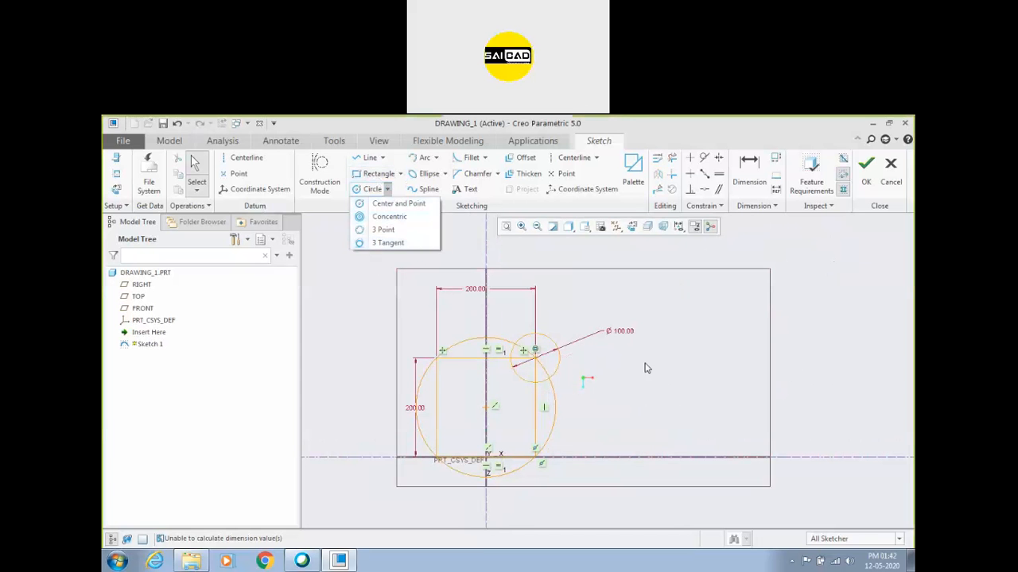
{"action": "left_click", "coordinate": [646, 368]}
{"action": "left_click", "coordinate": [512, 342]}
{"action": "key", "text": "Delete"}
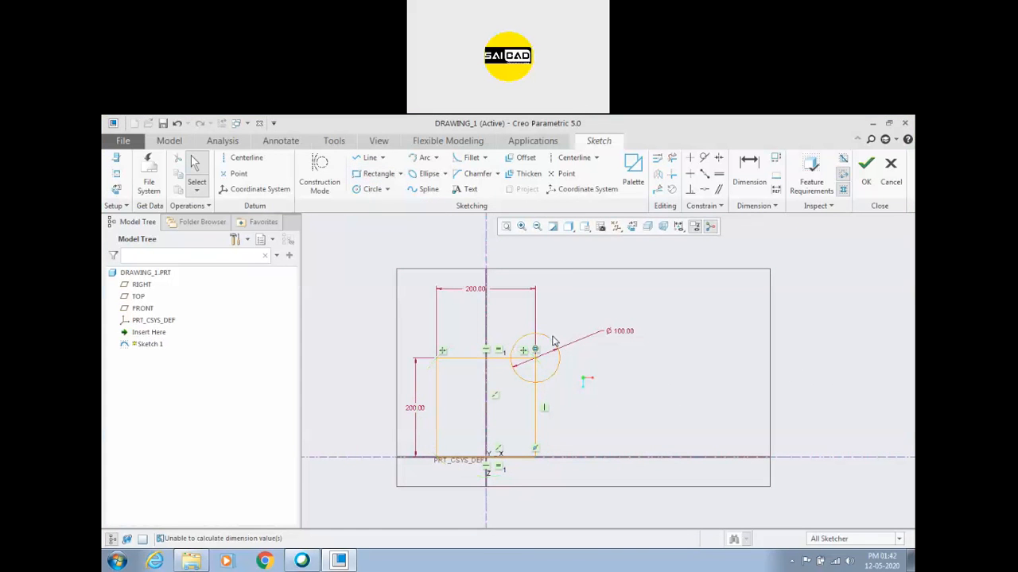
{"action": "left_click", "coordinate": [549, 337]}
{"action": "key", "text": "Delete"}
Sketch a 3 Tangent circle inside the square, touching its upper, right and lower edges
{"action": "scroll", "coordinate": [467, 433], "scroll_direction": "down", "scroll_amount": 4}
{"action": "scroll", "coordinate": [626, 360], "scroll_direction": "up", "scroll_amount": 2}
{"action": "scroll", "coordinate": [617, 376], "scroll_direction": "down", "scroll_amount": 1}
{"action": "scroll", "coordinate": [555, 390], "scroll_direction": "up", "scroll_amount": 1}
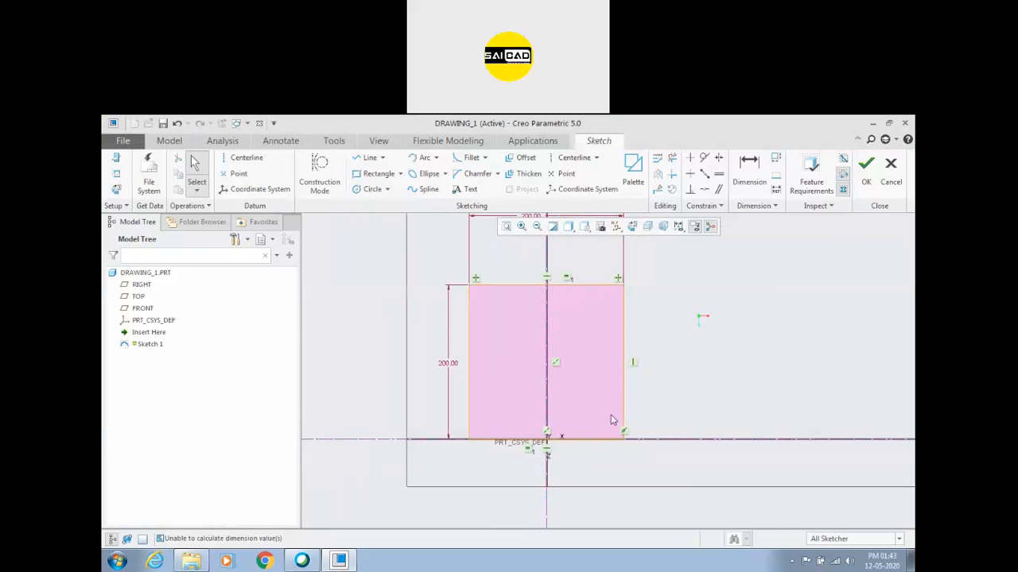
{"action": "left_click", "coordinate": [625, 318]}
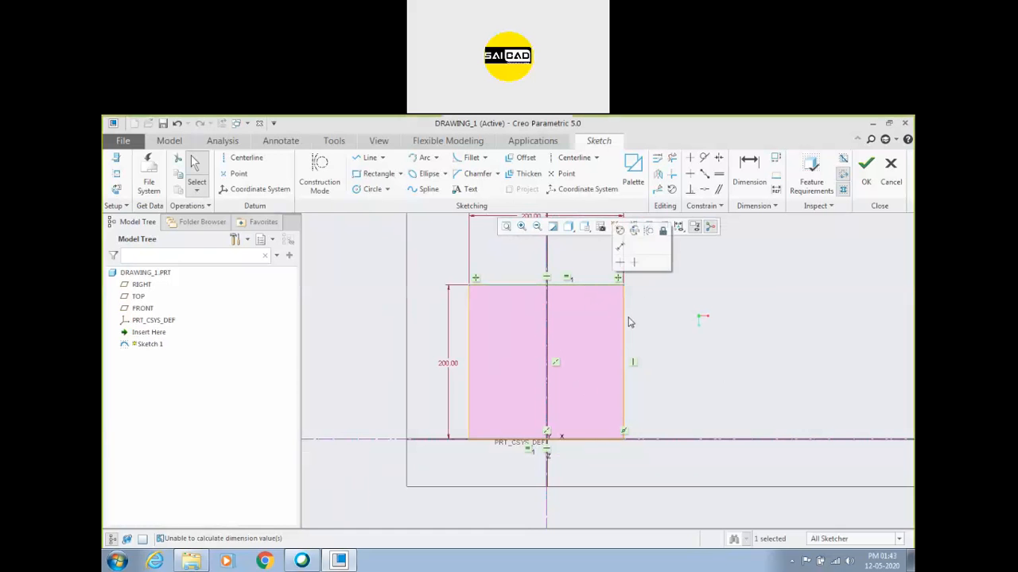
{"action": "left_click", "coordinate": [387, 189]}
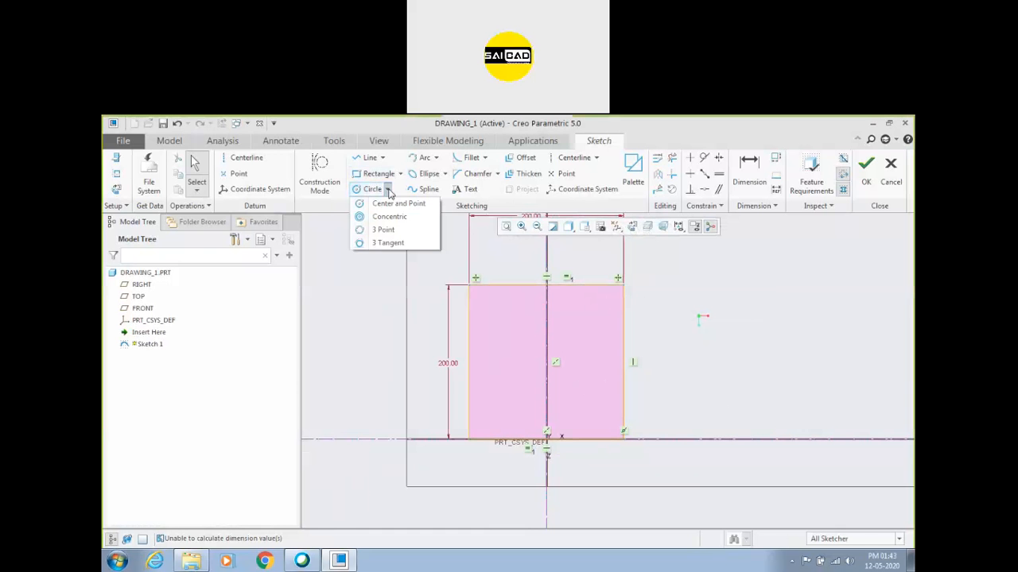
{"action": "left_click", "coordinate": [389, 242]}
{"action": "left_click", "coordinate": [591, 290]}
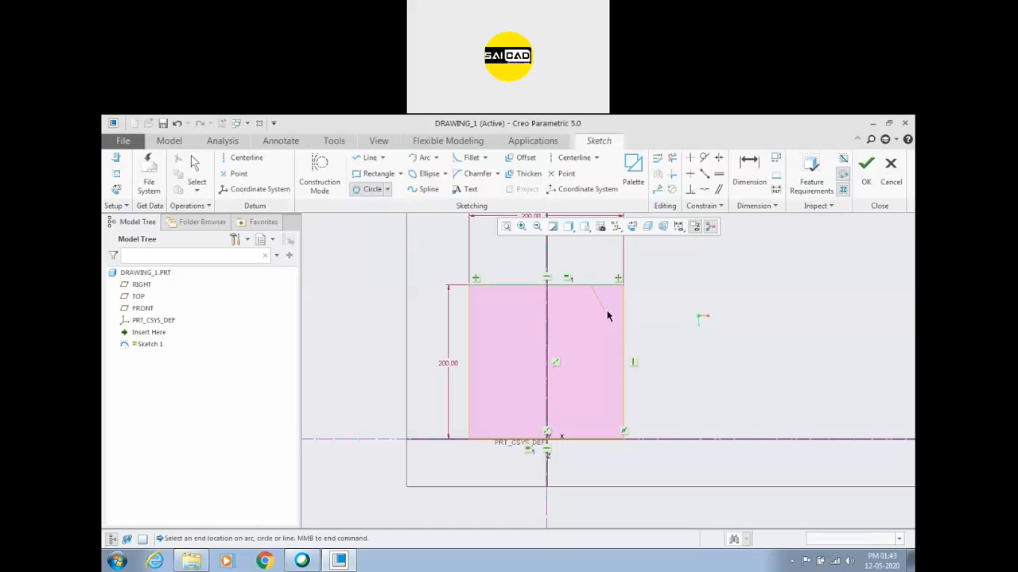
{"action": "left_click", "coordinate": [623, 330]}
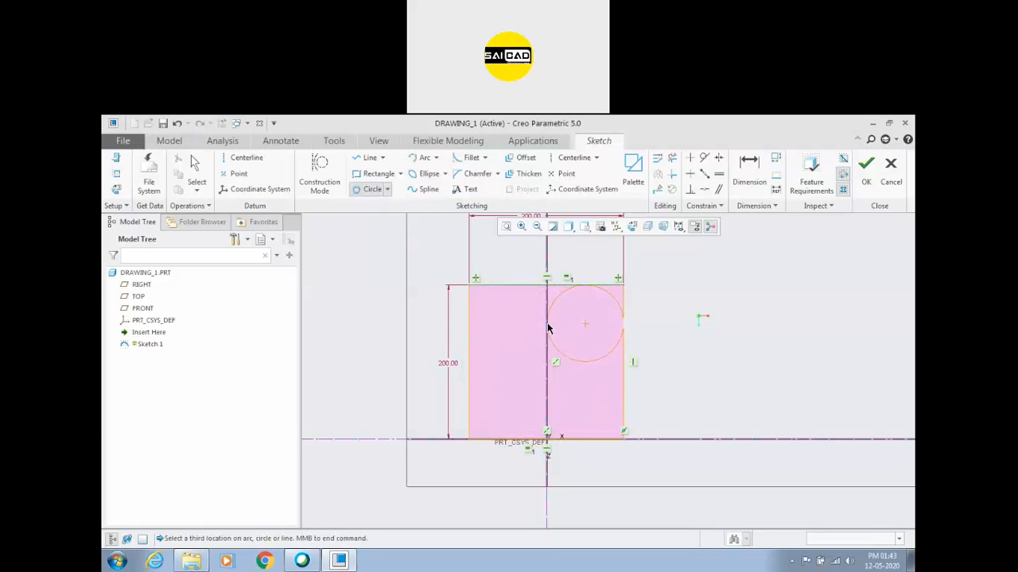
{"action": "left_click", "coordinate": [561, 439]}
{"action": "middle_click", "coordinate": [690, 375]}
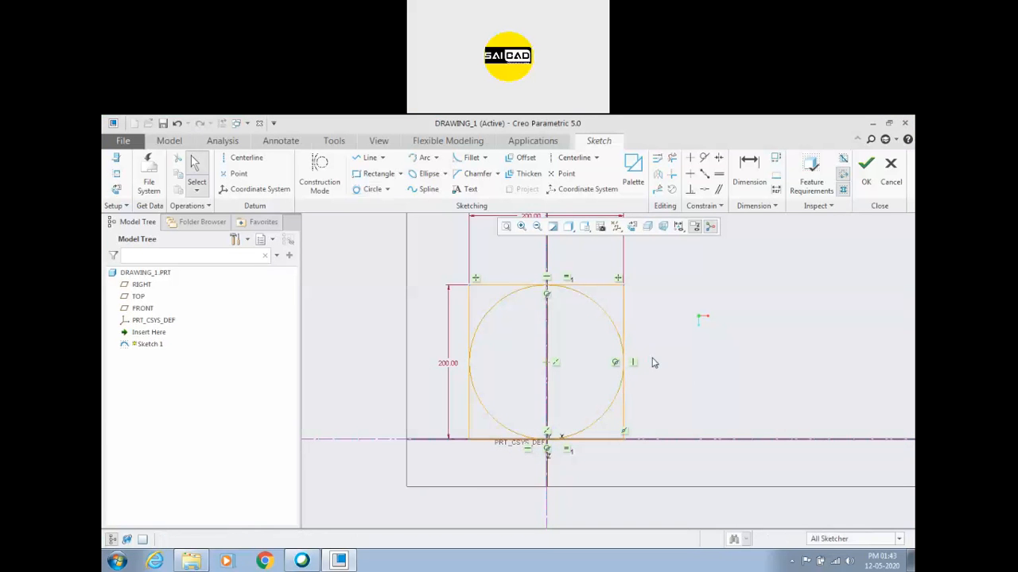
Delete the tangent circle inscribed in the square
{"action": "left_click", "coordinate": [610, 321]}
{"action": "key", "text": "Delete"}
{"action": "scroll", "coordinate": [564, 362], "scroll_direction": "down", "scroll_amount": 2}
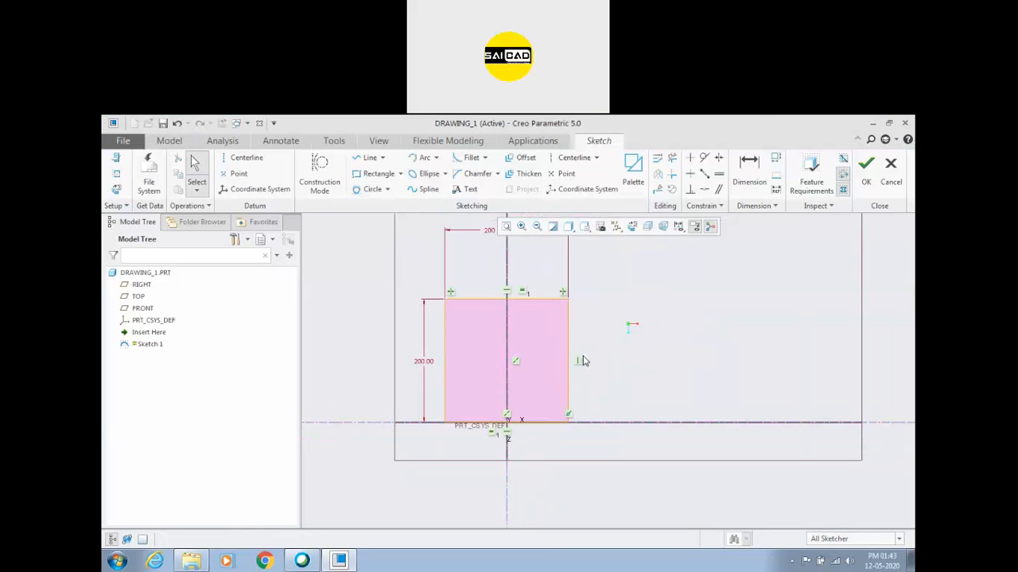
Sketch a center-point circle about 87 mm in diameter, centered about 266 mm right of the square's right edge and 173 mm above its base
{"action": "left_click", "coordinate": [382, 158]}
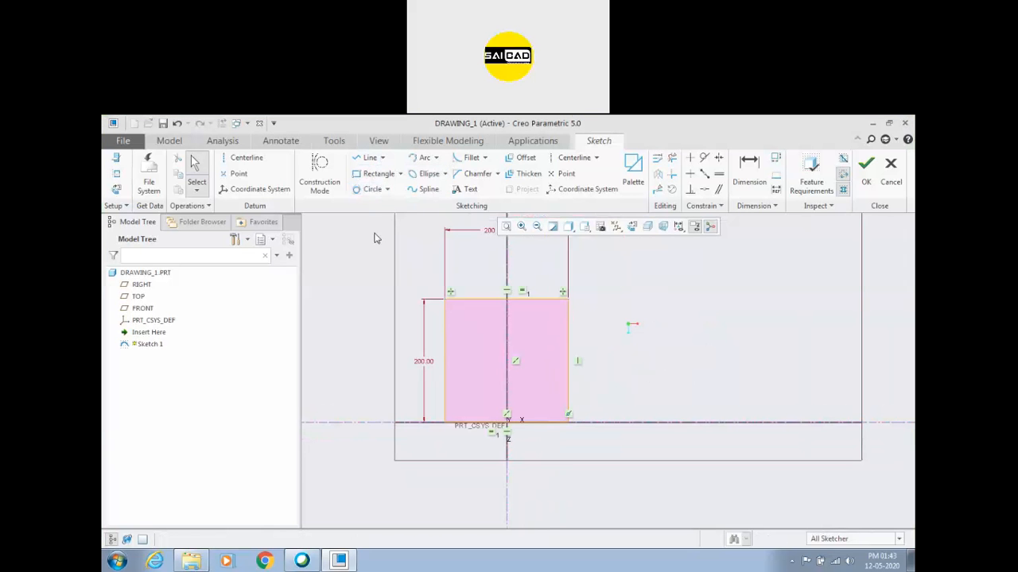
{"action": "left_click", "coordinate": [388, 189]}
{"action": "left_click", "coordinate": [394, 203]}
{"action": "left_click", "coordinate": [729, 319]}
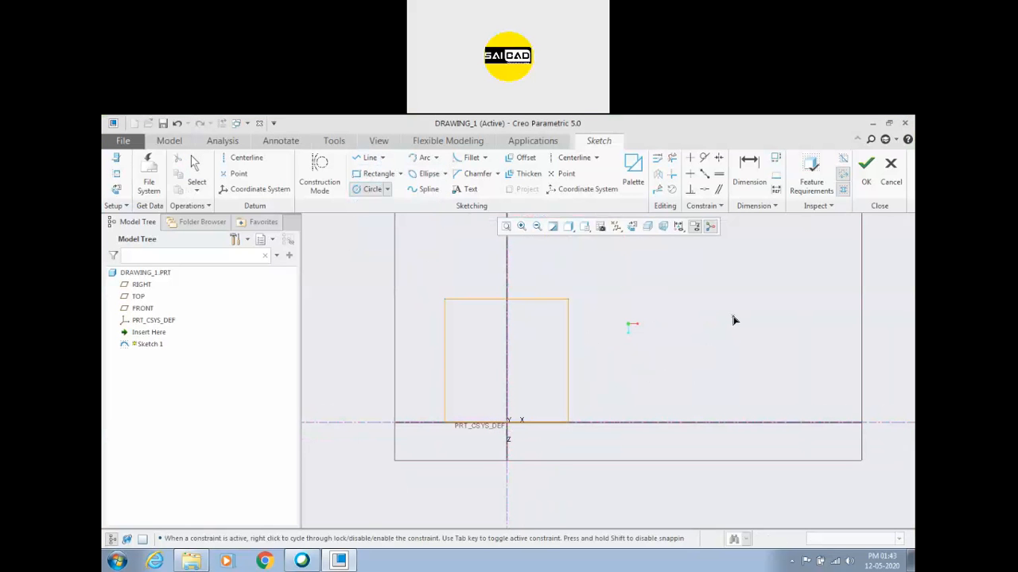
{"action": "left_click", "coordinate": [717, 295]}
{"action": "middle_click", "coordinate": [640, 391]}
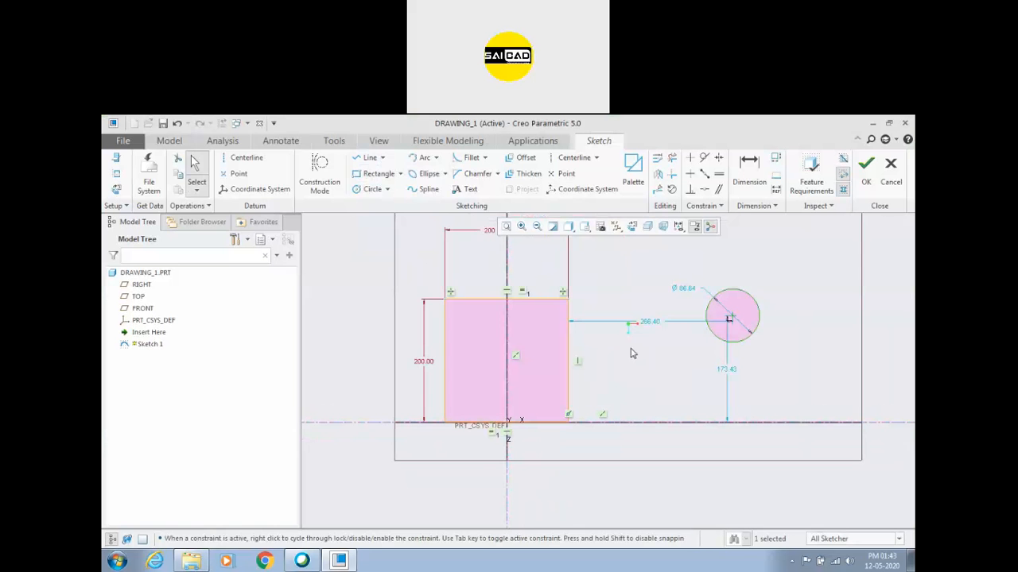
Sketch a second circle about 155 mm in diameter, centered about 418 mm right of the square's right edge and 49 mm above its base
{"action": "left_click", "coordinate": [364, 189]}
{"action": "left_click", "coordinate": [825, 392]}
{"action": "middle_click", "coordinate": [759, 371]}
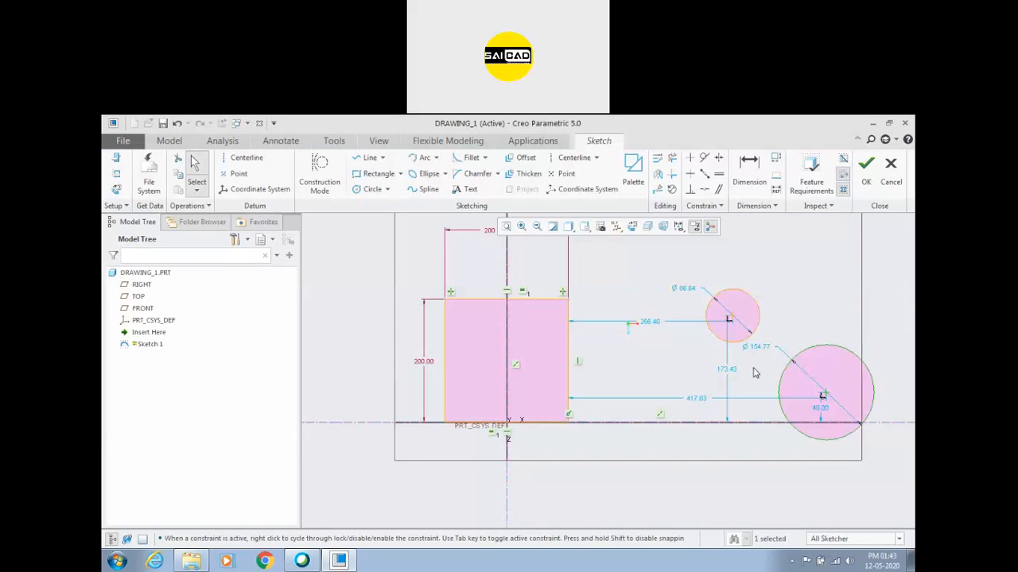
Draw a Line Tangent joining the upper right sides of the smaller and larger circles
{"action": "scroll", "coordinate": [834, 366], "scroll_direction": "up", "scroll_amount": 2}
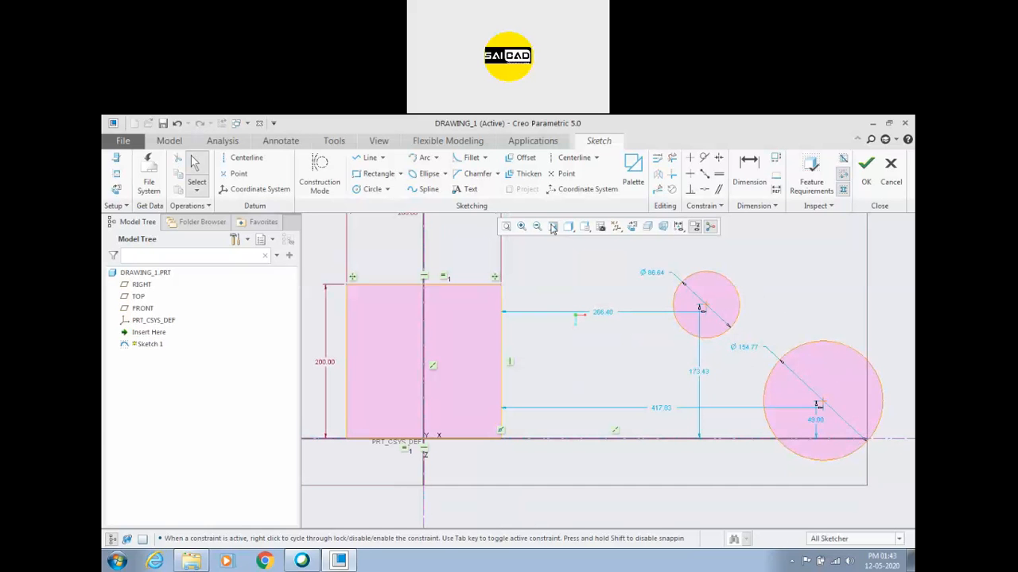
{"action": "left_click", "coordinate": [383, 158]}
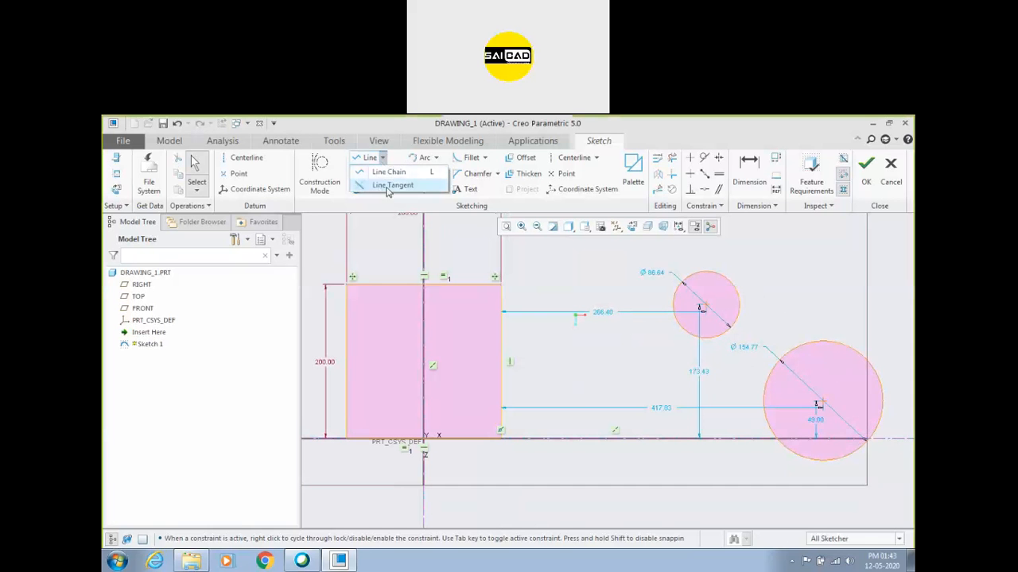
{"action": "left_click", "coordinate": [389, 185]}
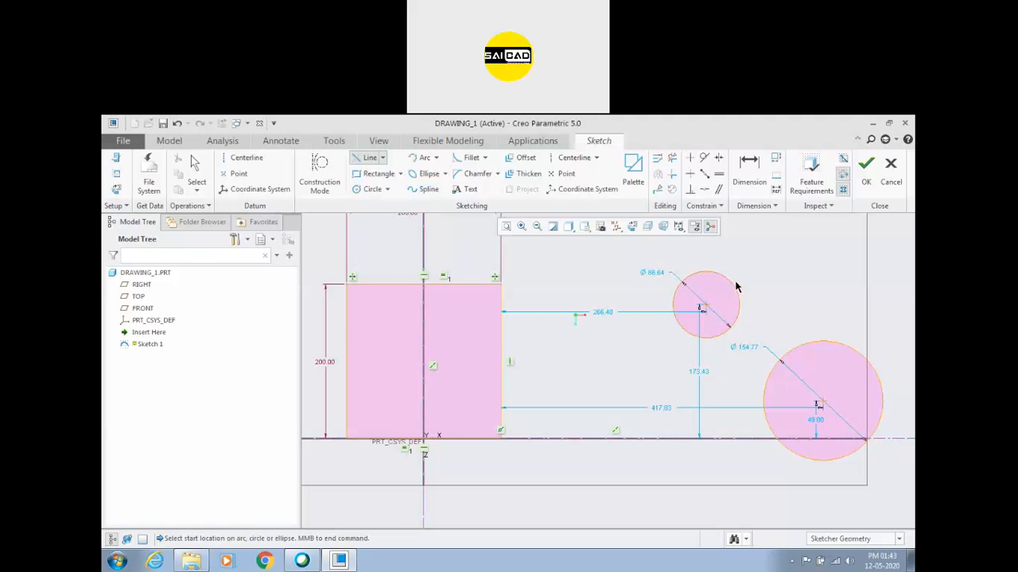
{"action": "left_click", "coordinate": [678, 288]}
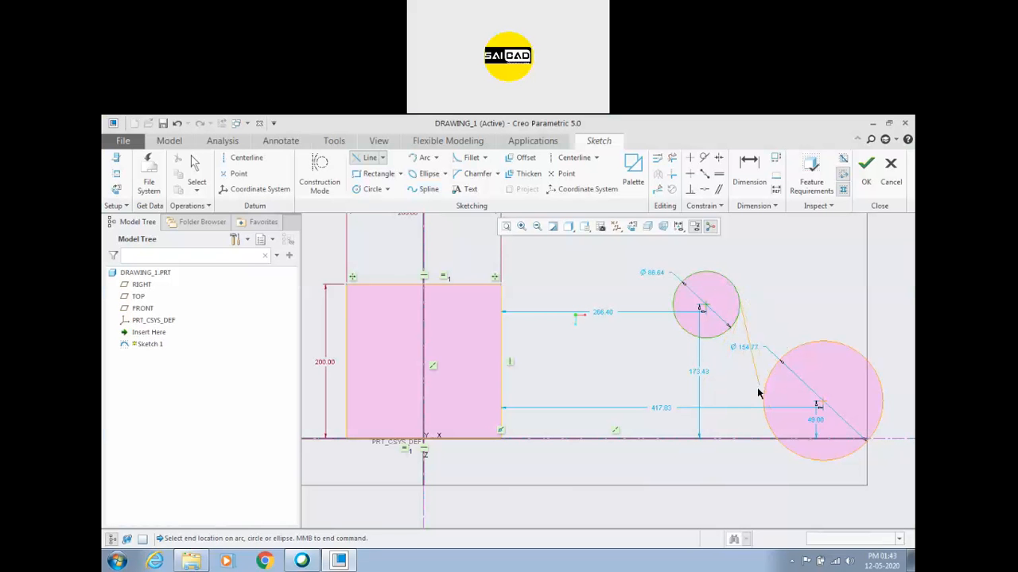
{"action": "left_click", "coordinate": [852, 347]}
{"action": "middle_click", "coordinate": [689, 427]}
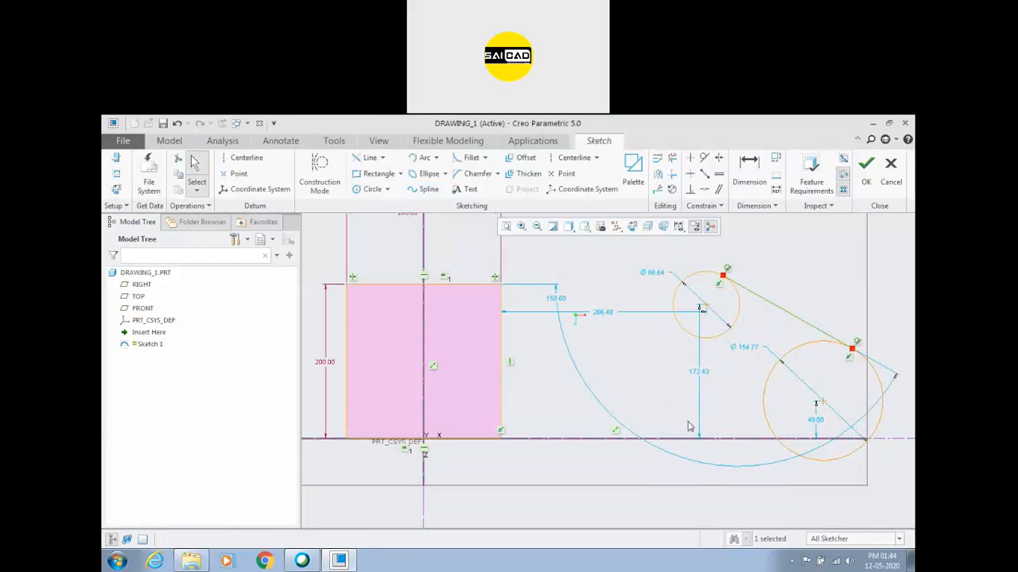
Sketch a chain line from a free point below left of the smaller circle to the larger circle's left side, about 56° from the square's right edge
{"action": "scroll", "coordinate": [835, 418], "scroll_direction": "down", "scroll_amount": 2}
{"action": "scroll", "coordinate": [845, 386], "scroll_direction": "up", "scroll_amount": 2}
{"action": "scroll", "coordinate": [886, 374], "scroll_direction": "down", "scroll_amount": 2}
{"action": "scroll", "coordinate": [847, 375], "scroll_direction": "up", "scroll_amount": 3}
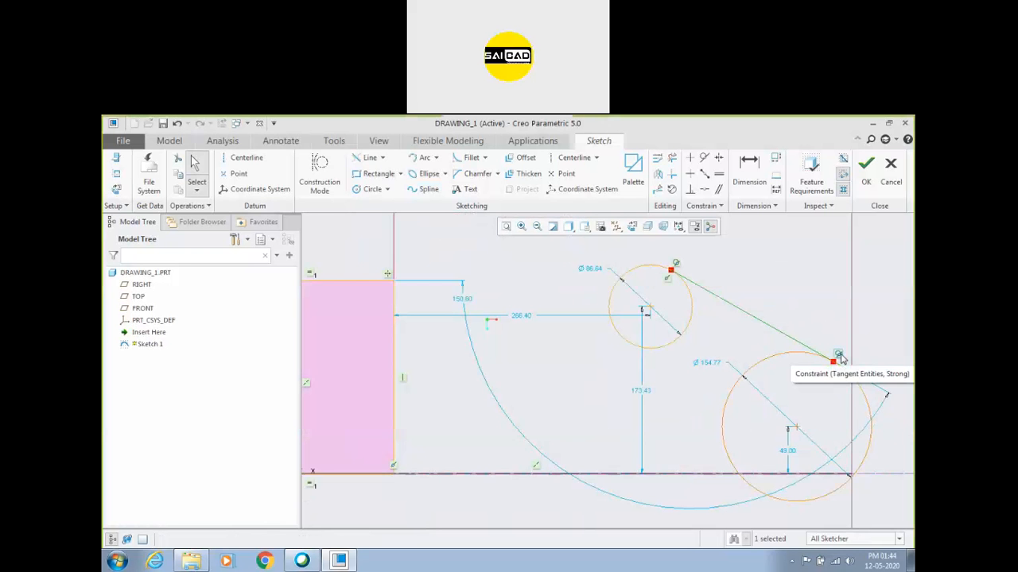
{"action": "scroll", "coordinate": [830, 359], "scroll_direction": "down", "scroll_amount": 2}
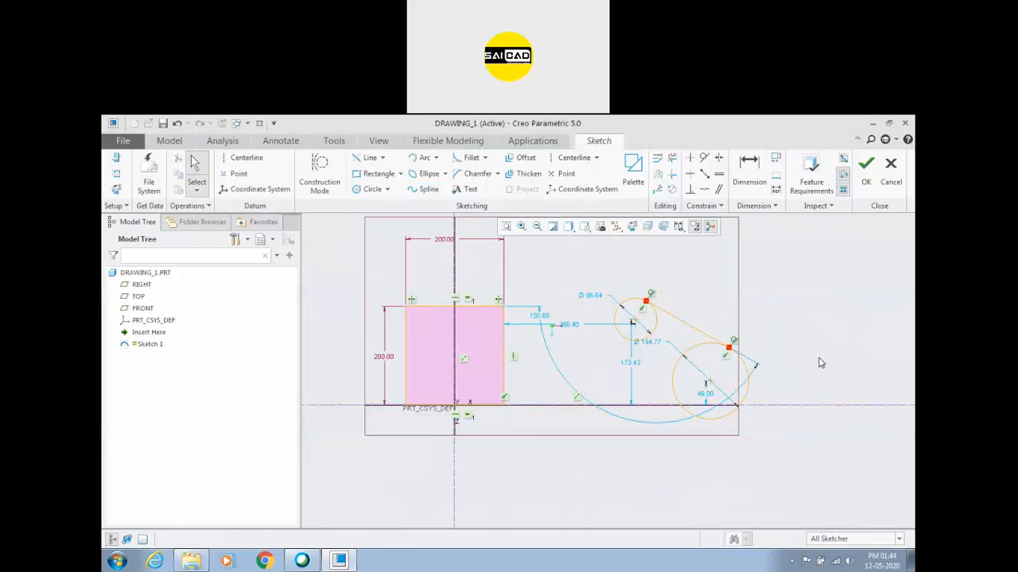
{"action": "left_click", "coordinate": [382, 158]}
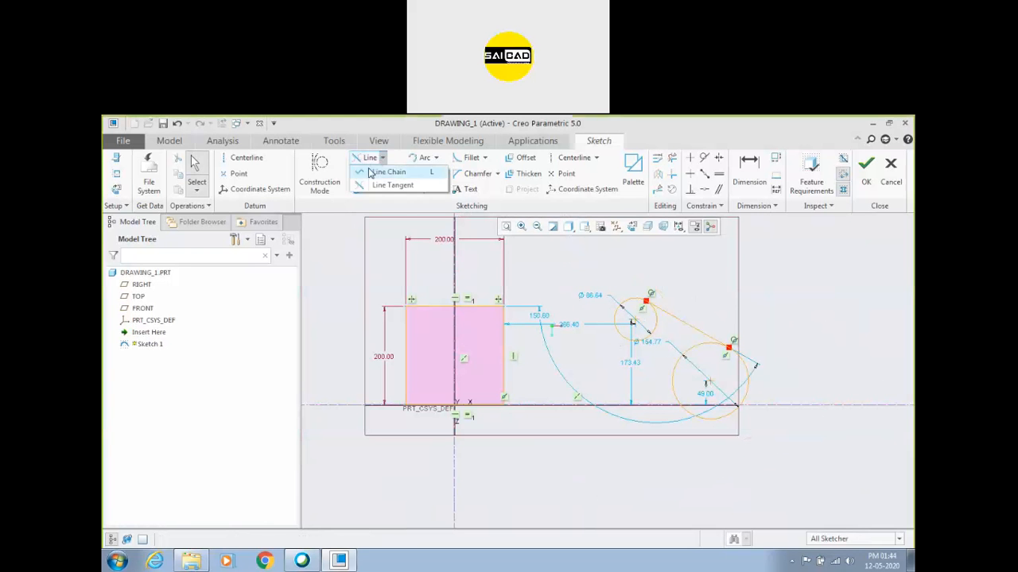
{"action": "left_click", "coordinate": [380, 169]}
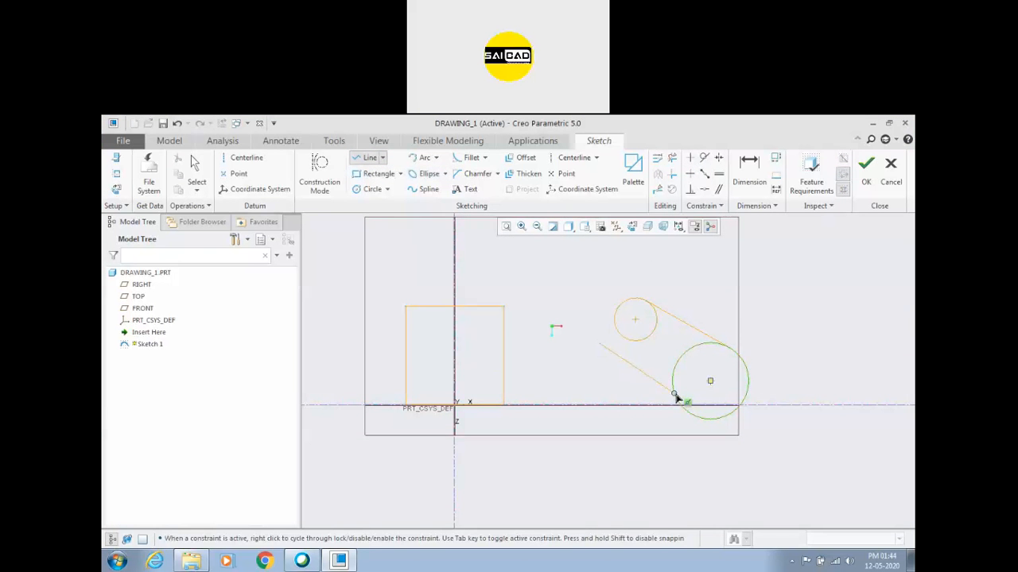
{"action": "middle_click", "coordinate": [678, 395]}
{"action": "middle_click", "coordinate": [676, 396]}
{"action": "scroll", "coordinate": [664, 397], "scroll_direction": "down", "scroll_amount": 2}
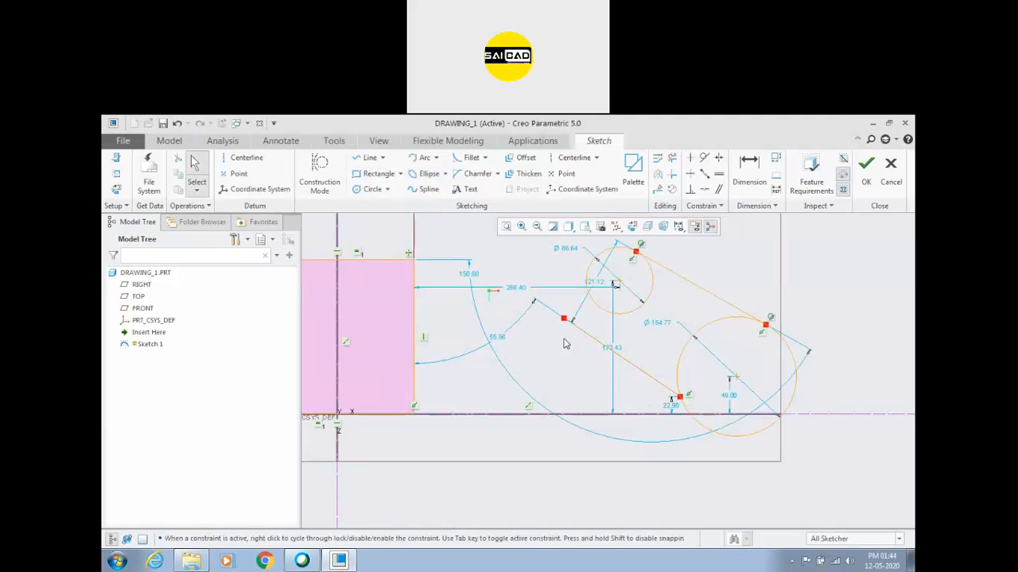
Constrain the lower line's free end to be coincident with the smaller circle
{"action": "left_click", "coordinate": [705, 189]}
{"action": "left_click", "coordinate": [567, 322]}
{"action": "left_click", "coordinate": [602, 308]}
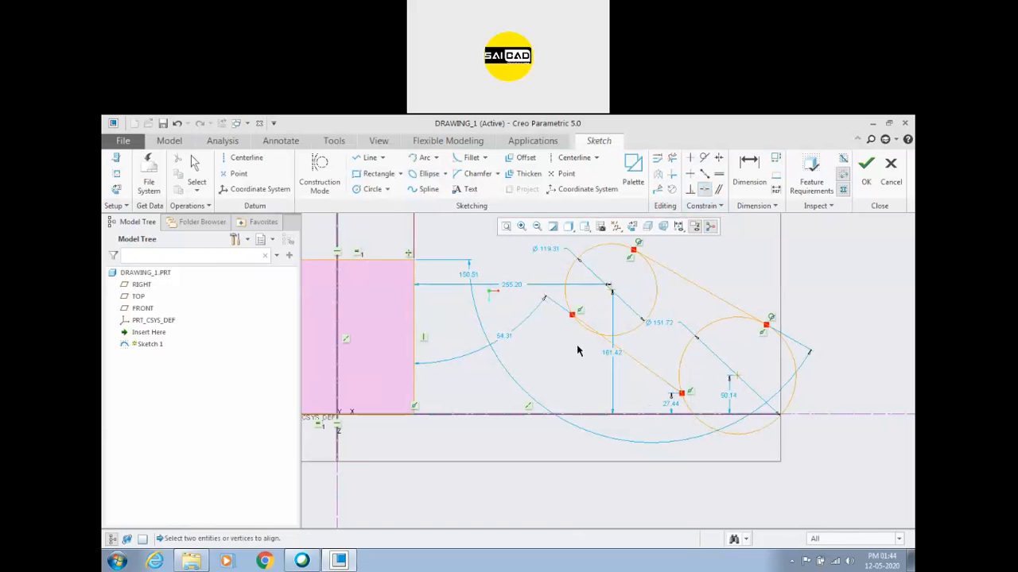
{"action": "scroll", "coordinate": [578, 345], "scroll_direction": "up", "scroll_amount": 2}
{"action": "scroll", "coordinate": [578, 357], "scroll_direction": "down", "scroll_amount": 3}
{"action": "middle_click", "coordinate": [577, 362]}
{"action": "scroll", "coordinate": [577, 357], "scroll_direction": "up", "scroll_amount": 1}
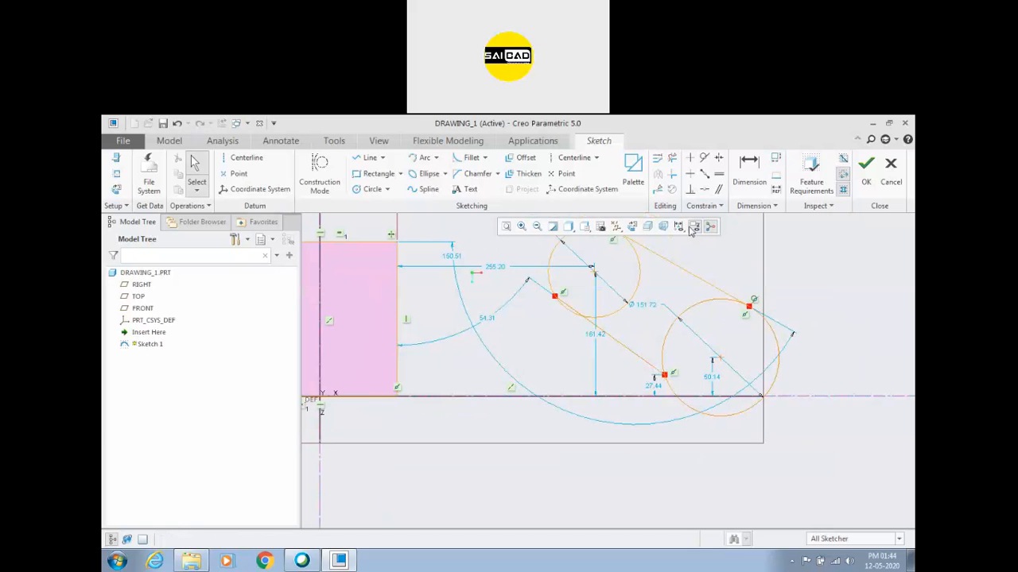
Constrain the lower line to be tangent to both the larger circle and the smaller circle
{"action": "left_click", "coordinate": [704, 159]}
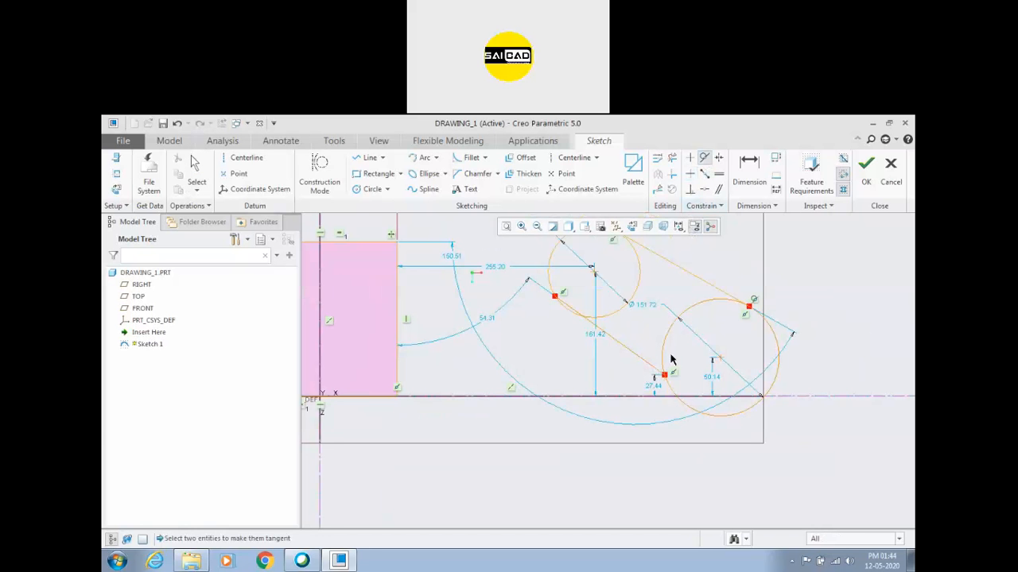
{"action": "left_click", "coordinate": [663, 363]}
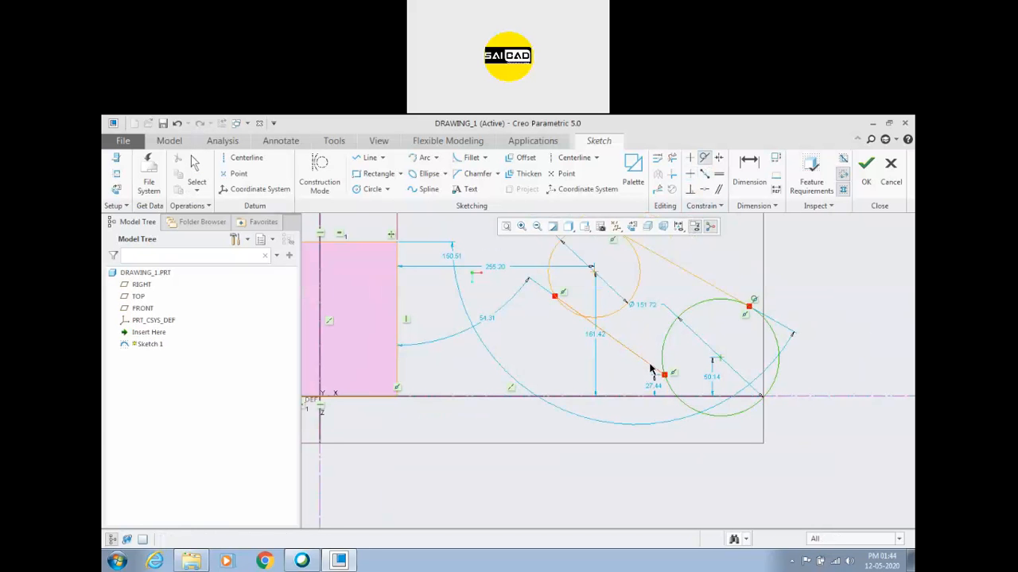
{"action": "left_click", "coordinate": [651, 368]}
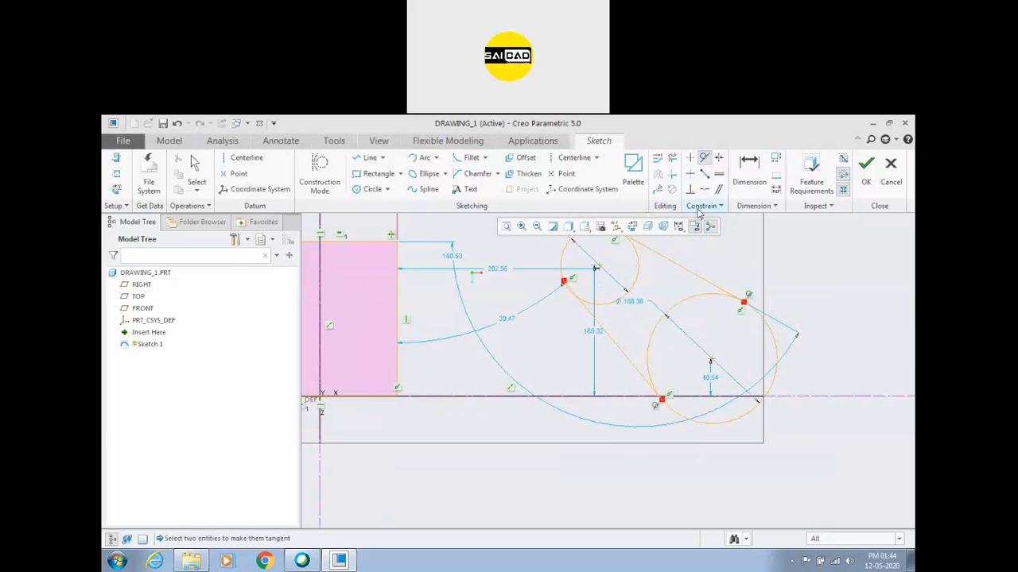
{"action": "left_click", "coordinate": [601, 308]}
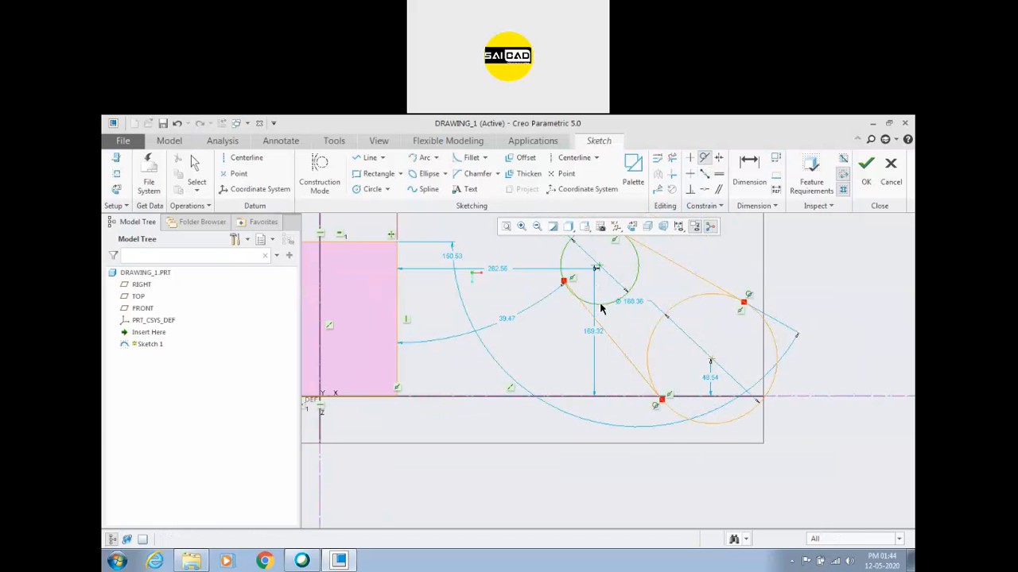
{"action": "left_click", "coordinate": [586, 316]}
{"action": "middle_click", "coordinate": [574, 334]}
{"action": "scroll", "coordinate": [573, 334], "scroll_direction": "up", "scroll_amount": 2}
{"action": "scroll", "coordinate": [616, 355], "scroll_direction": "down", "scroll_amount": 1}
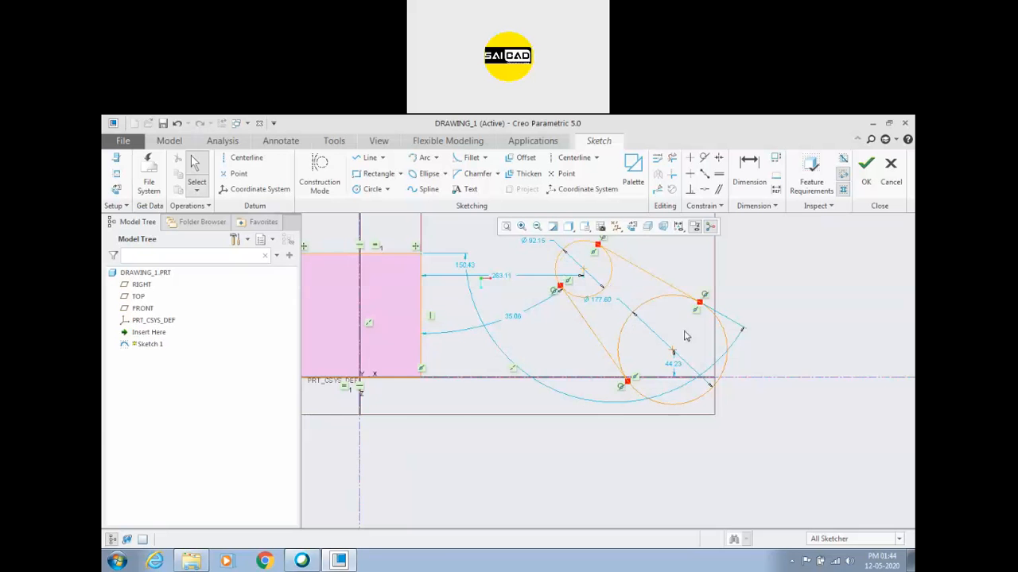
{"action": "scroll", "coordinate": [606, 334], "scroll_direction": "up", "scroll_amount": 2}
{"action": "scroll", "coordinate": [631, 332], "scroll_direction": "down", "scroll_amount": 2}
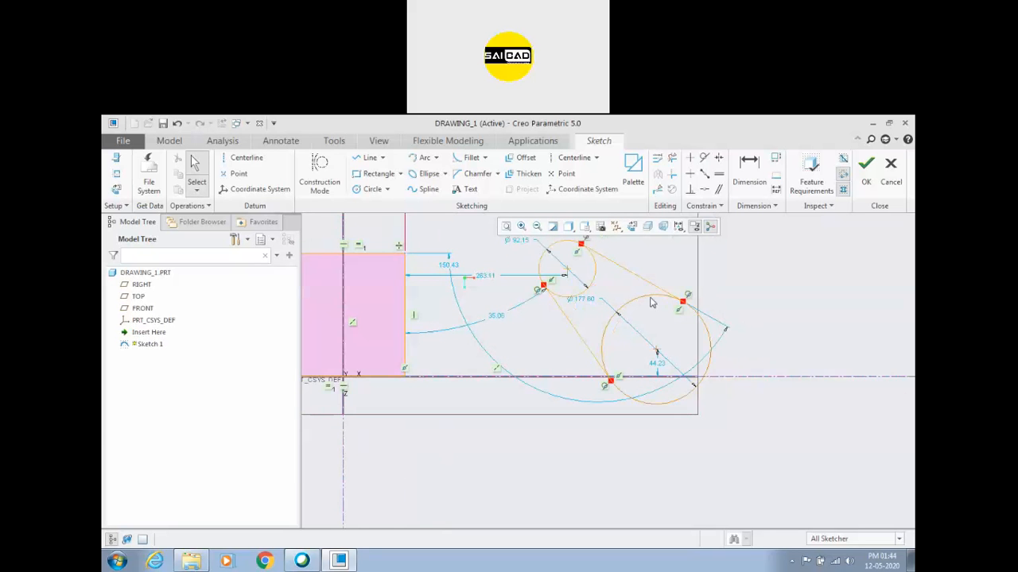
{"action": "scroll", "coordinate": [650, 303], "scroll_direction": "down", "scroll_amount": 1}
{"action": "scroll", "coordinate": [627, 316], "scroll_direction": "up", "scroll_amount": 1}
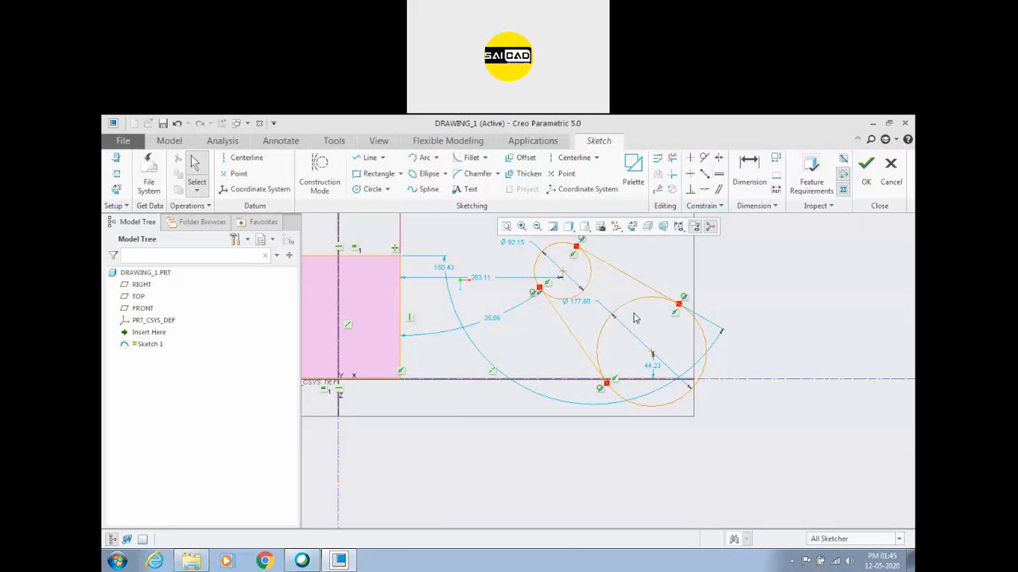
{"action": "scroll", "coordinate": [626, 298], "scroll_direction": "up", "scroll_amount": 2}
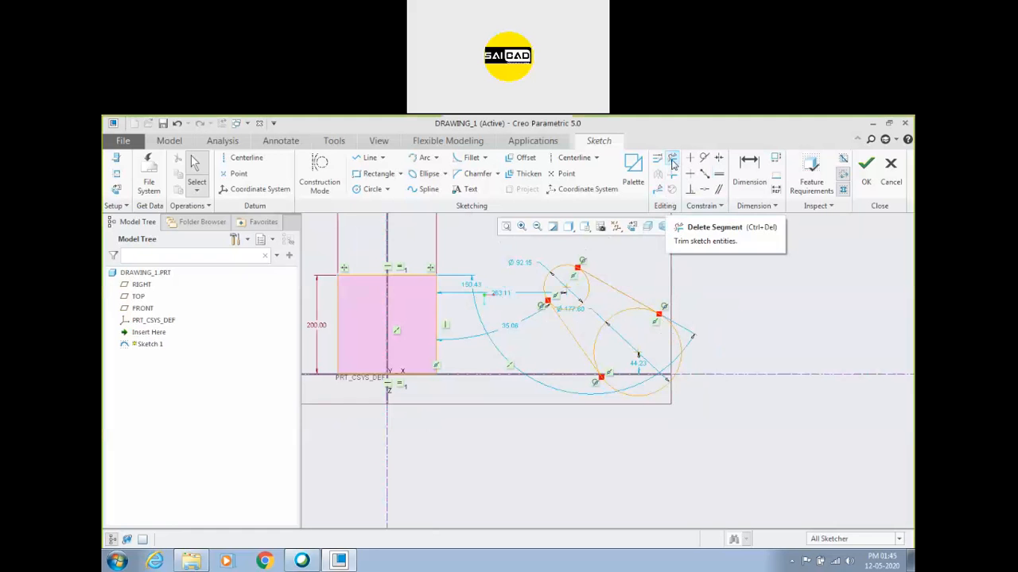
Trim the inner arcs of both circles with Delete Segment, leaving the outer arcs joined by the two tangent lines
{"action": "left_click", "coordinate": [672, 162]}
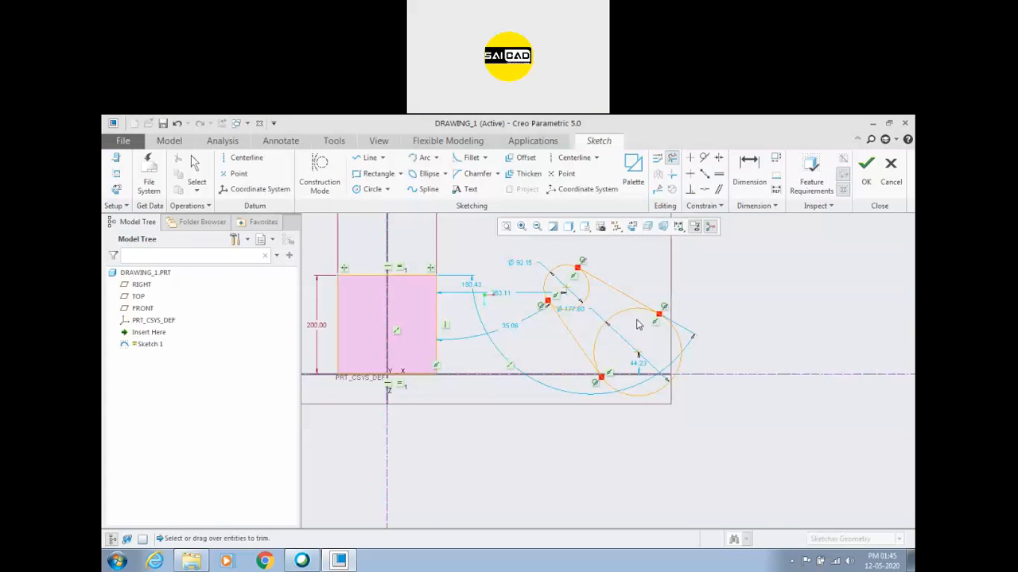
{"action": "left_click", "coordinate": [633, 309]}
{"action": "scroll", "coordinate": [589, 303], "scroll_direction": "down", "scroll_amount": 2}
{"action": "mouse_move", "coordinate": [638, 316]}
{"action": "left_mouse_down"}
{"action": "mouse_move", "coordinate": [566, 270]}
{"action": "mouse_move", "coordinate": [593, 297]}
{"action": "mouse_move", "coordinate": [580, 296]}
{"action": "mouse_move", "coordinate": [592, 323]}
{"action": "left_mouse_up"}
{"action": "scroll", "coordinate": [648, 324], "scroll_direction": "up", "scroll_amount": 2}
{"action": "middle_click", "coordinate": [768, 329]}
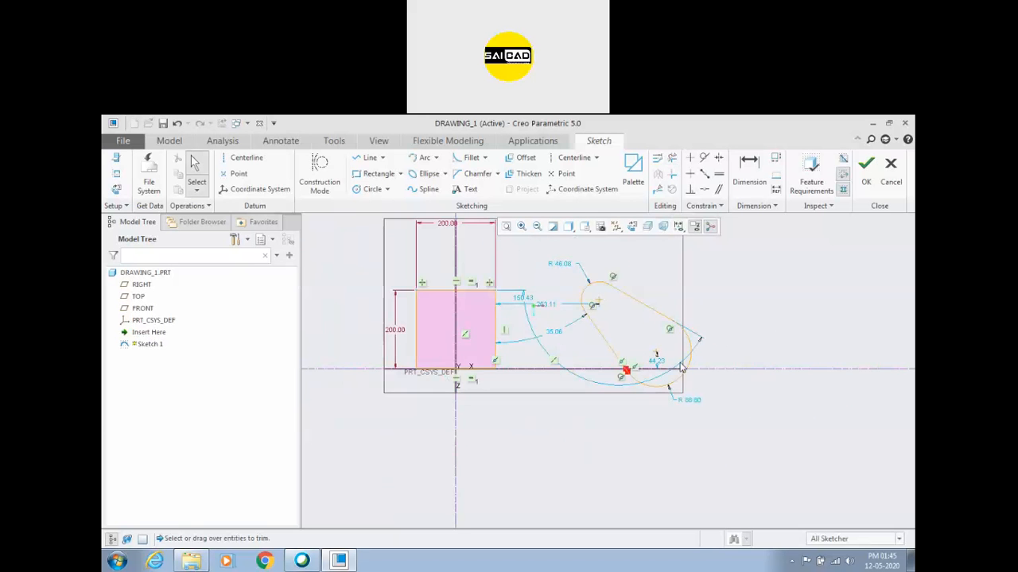
Trim the leftover overlapping arc segment where the lower tangent line meets the larger arc, closing the profile
{"action": "scroll", "coordinate": [681, 366], "scroll_direction": "down", "scroll_amount": 2}
{"action": "scroll", "coordinate": [470, 441], "scroll_direction": "down", "scroll_amount": 2}
{"action": "scroll", "coordinate": [451, 377], "scroll_direction": "down", "scroll_amount": 2}
{"action": "scroll", "coordinate": [403, 359], "scroll_direction": "down", "scroll_amount": 1}
{"action": "scroll", "coordinate": [403, 359], "scroll_direction": "down", "scroll_amount": 2}
{"action": "scroll", "coordinate": [400, 327], "scroll_direction": "down", "scroll_amount": 1}
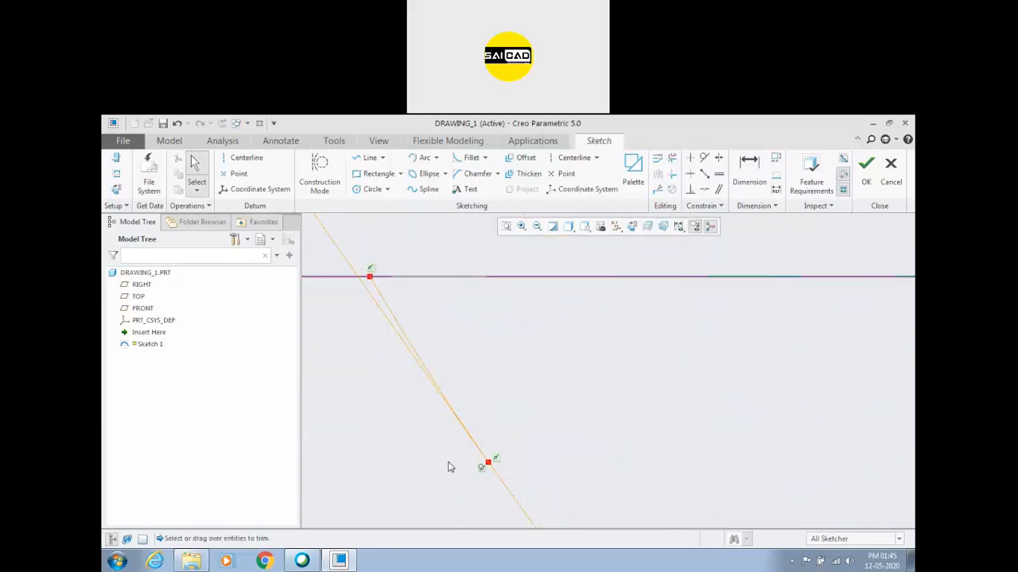
{"action": "scroll", "coordinate": [383, 325], "scroll_direction": "down", "scroll_amount": 2}
{"action": "left_click", "coordinate": [403, 307]}
{"action": "scroll", "coordinate": [434, 309], "scroll_direction": "up", "scroll_amount": 2}
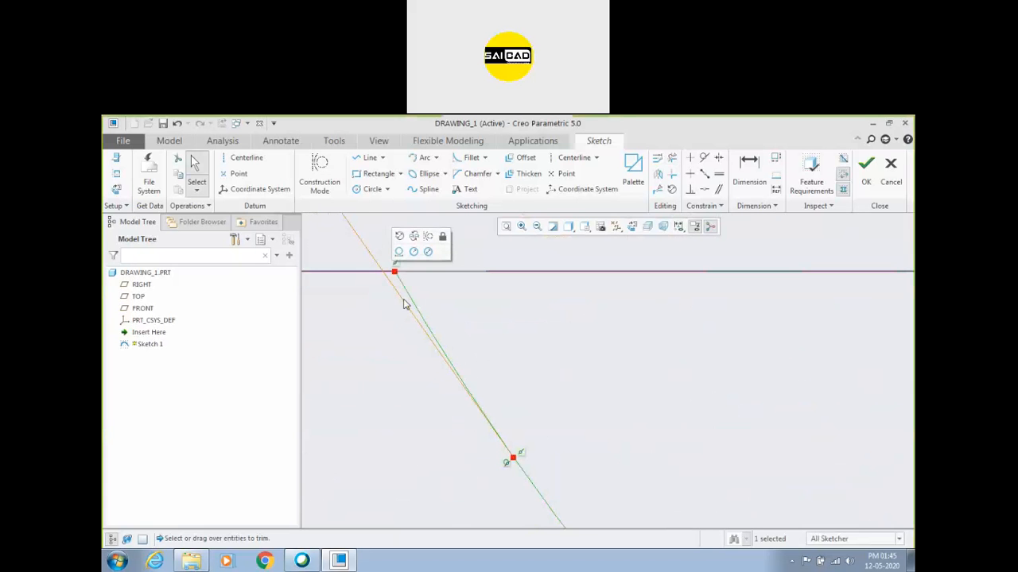
{"action": "left_click", "coordinate": [671, 157]}
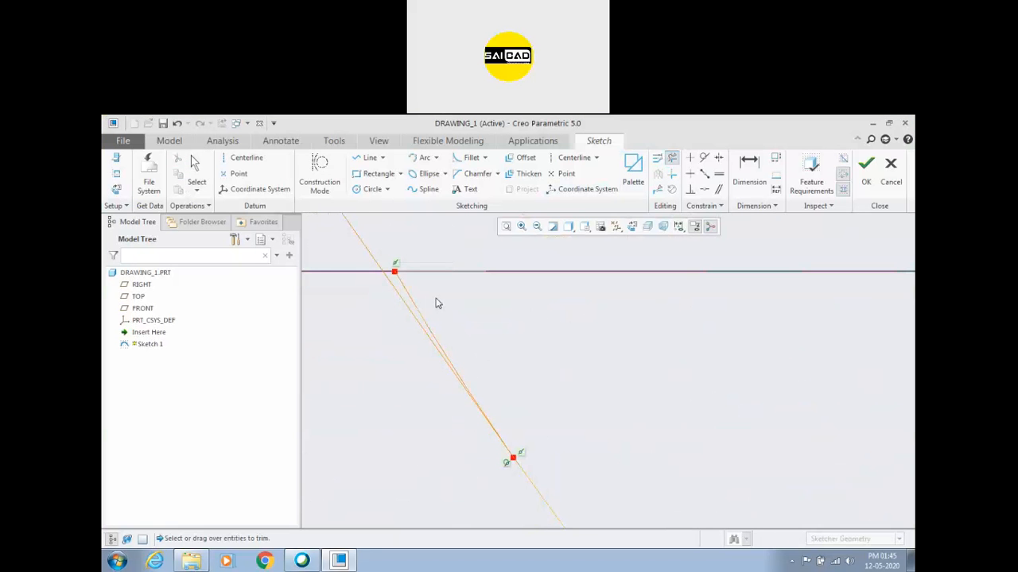
{"action": "left_click", "coordinate": [412, 301]}
{"action": "middle_click", "coordinate": [458, 314]}
{"action": "scroll", "coordinate": [469, 409], "scroll_direction": "up", "scroll_amount": 5}
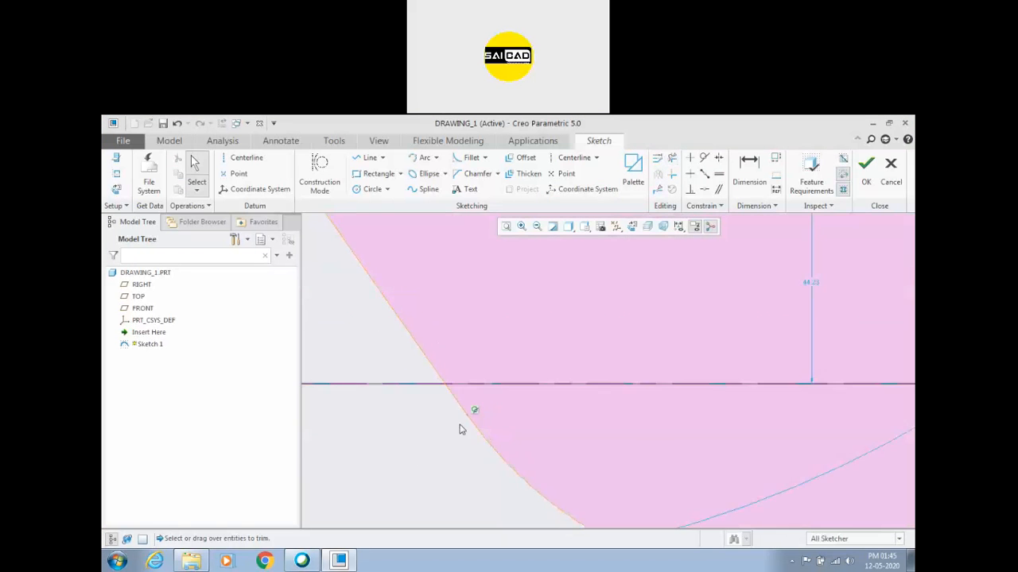
Delete the whole profile of tangent lines and arcs beside the square
{"action": "scroll", "coordinate": [637, 475], "scroll_direction": "up", "scroll_amount": 3}
{"action": "scroll", "coordinate": [645, 469], "scroll_direction": "down", "scroll_amount": 2}
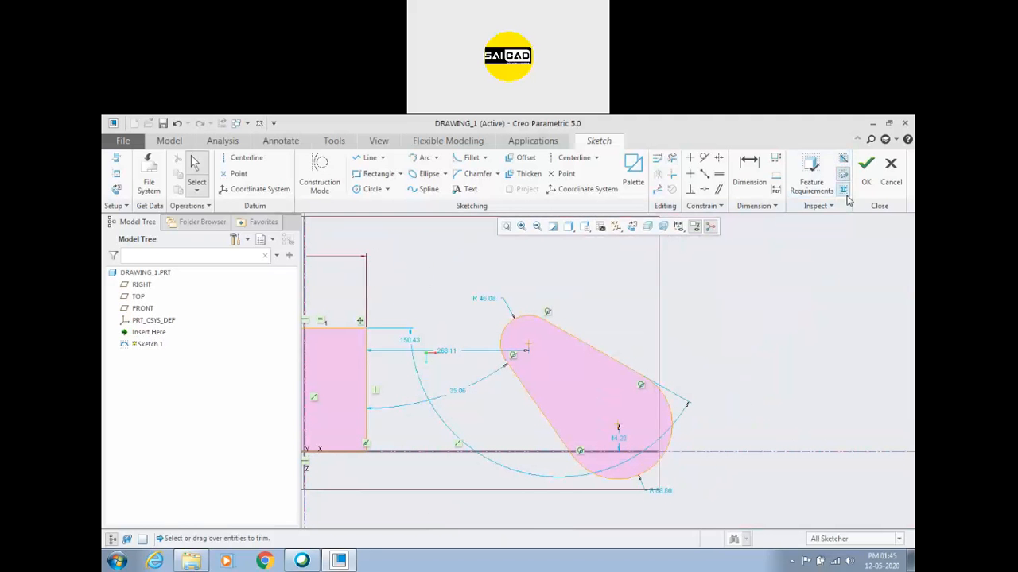
{"action": "middle_click_drag", "start_coordinate": [681, 388], "coordinate": [747, 351], "text": "shift"}
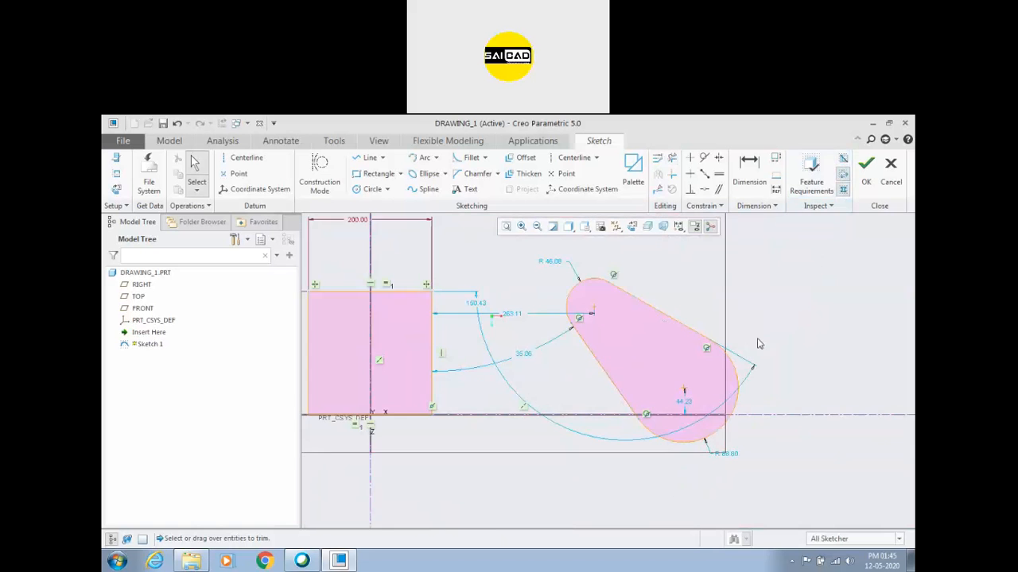
{"action": "scroll", "coordinate": [713, 355], "scroll_direction": "down", "scroll_amount": 2}
{"action": "left_click_drag", "start_coordinate": [773, 428], "coordinate": [774, 432]}
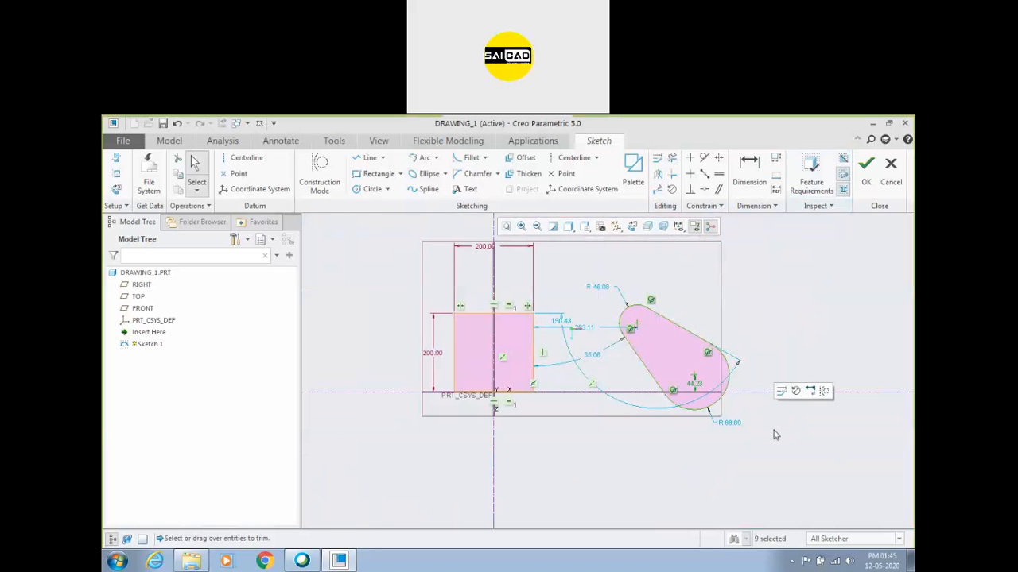
{"action": "key", "text": "Delete"}
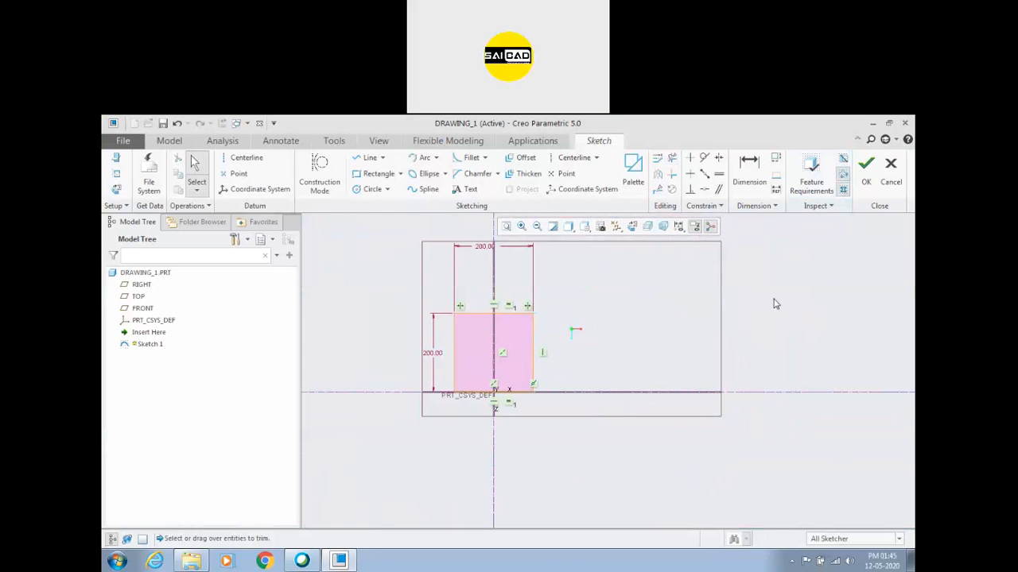
Sketch a corner rectangle about 216 × 182 mm, about 48 mm above the square's base, and reposition its size dimensions outside it
{"action": "left_click", "coordinate": [399, 175]}
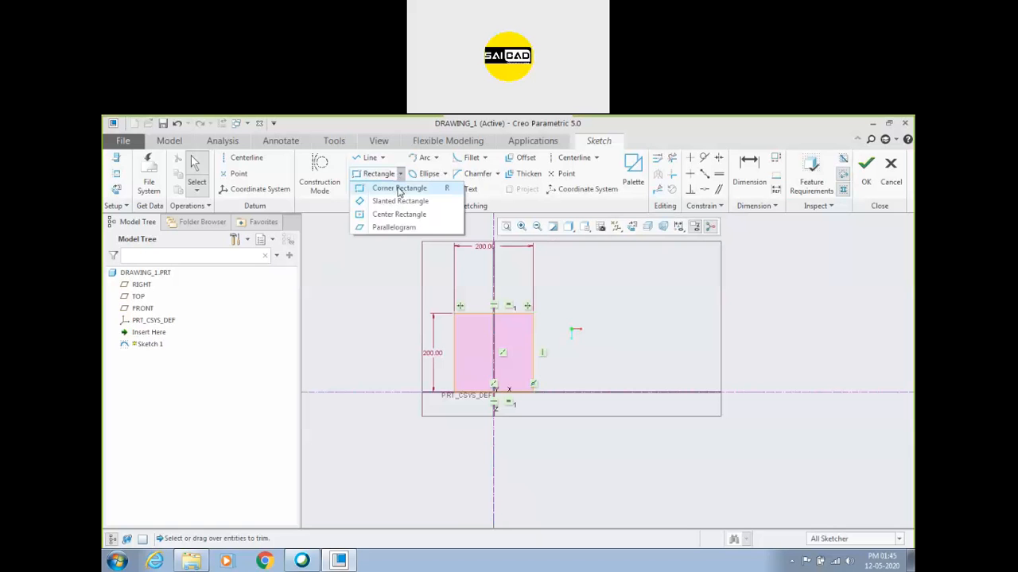
{"action": "left_click", "coordinate": [396, 194]}
{"action": "scroll", "coordinate": [404, 355], "scroll_direction": "down", "scroll_amount": 2}
{"action": "scroll", "coordinate": [534, 358], "scroll_direction": "up", "scroll_amount": 2}
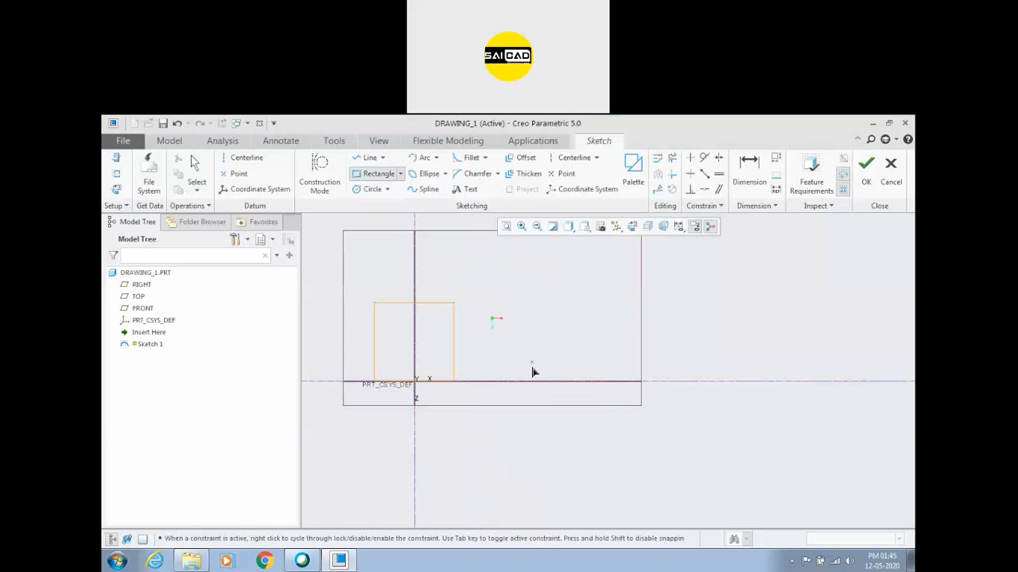
{"action": "left_click", "coordinate": [532, 363]}
{"action": "left_click", "coordinate": [617, 291]}
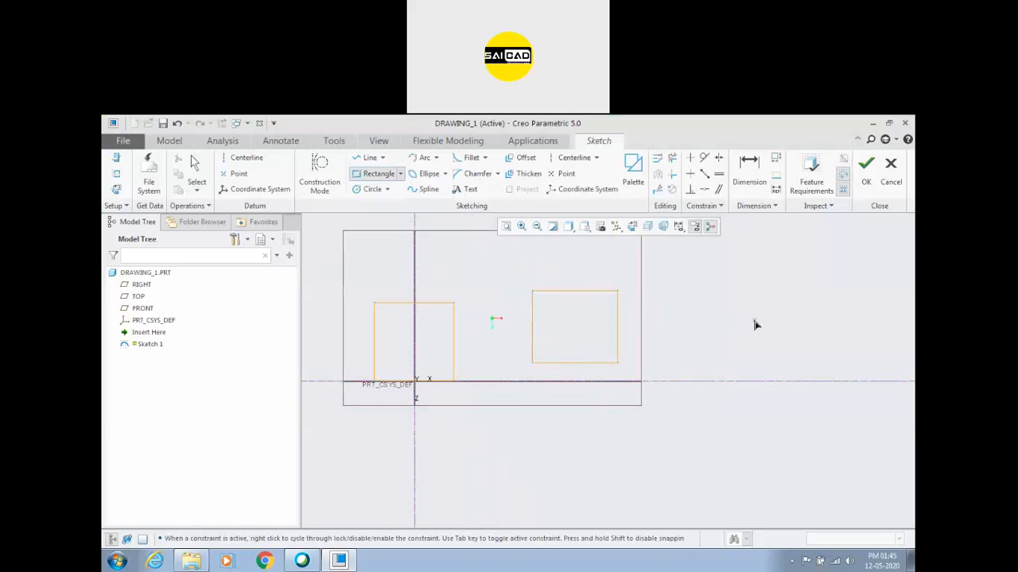
{"action": "middle_click", "coordinate": [667, 327]}
{"action": "scroll", "coordinate": [631, 355], "scroll_direction": "up", "scroll_amount": 2}
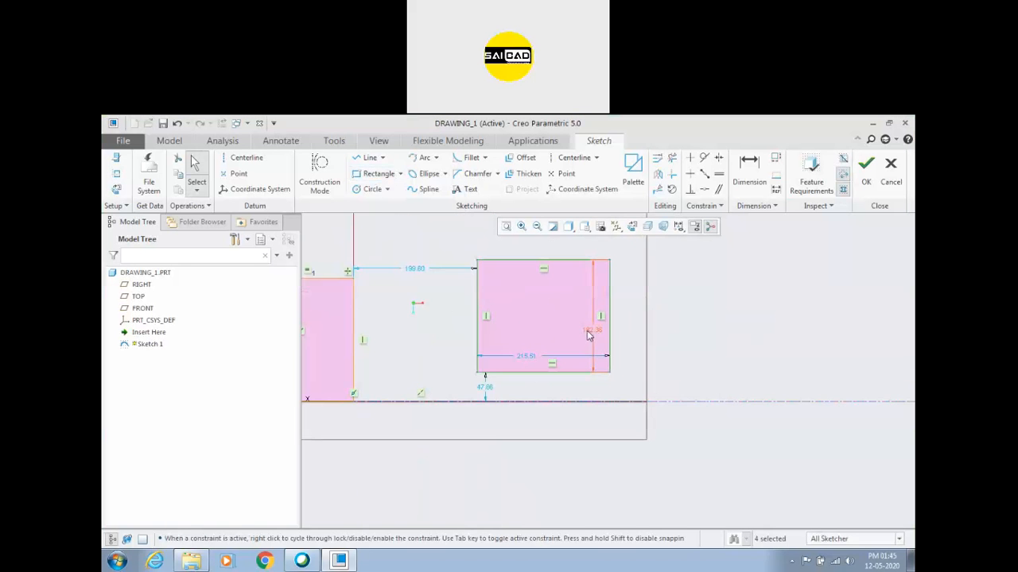
{"action": "left_click_drag", "start_coordinate": [533, 359], "coordinate": [531, 384]}
{"action": "left_click", "coordinate": [480, 395]}
Sketch a small slanted rectangle right of the corner rectangle, with its left and lowest corners about 82 and 42 mm above the base
{"action": "left_click", "coordinate": [400, 173]}
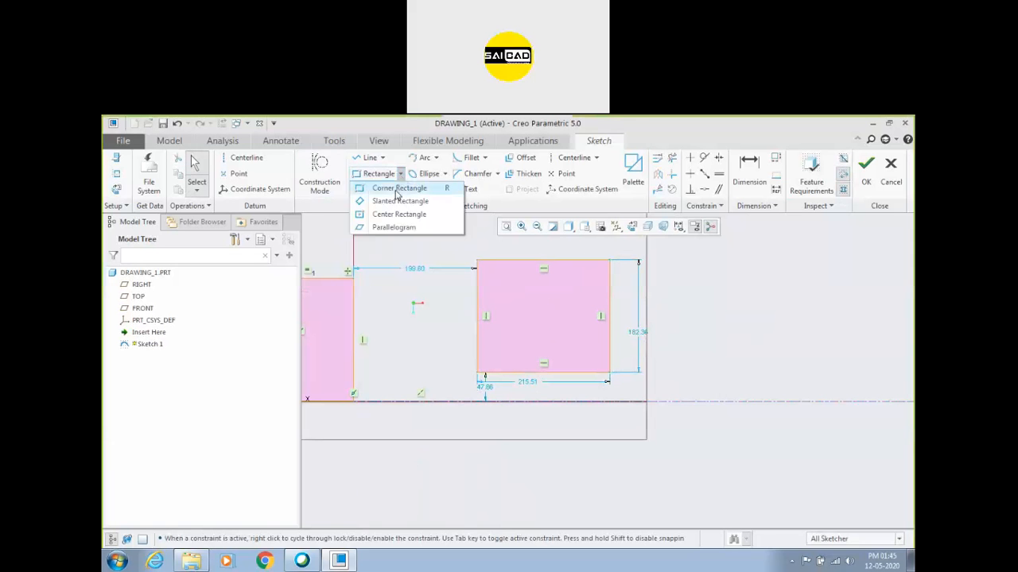
{"action": "left_click", "coordinate": [398, 200]}
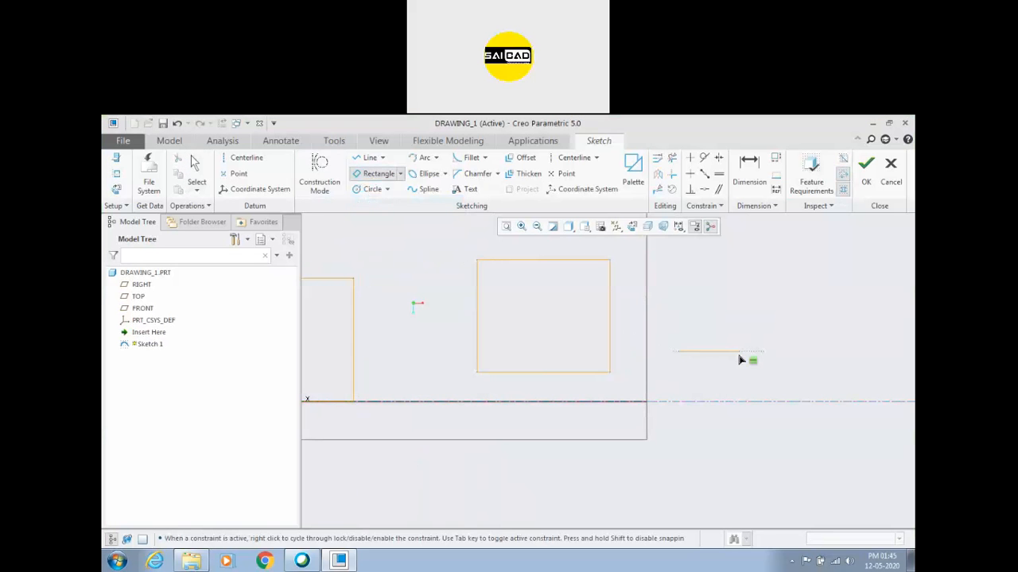
{"action": "left_click", "coordinate": [706, 375]}
{"action": "left_click", "coordinate": [401, 175]}
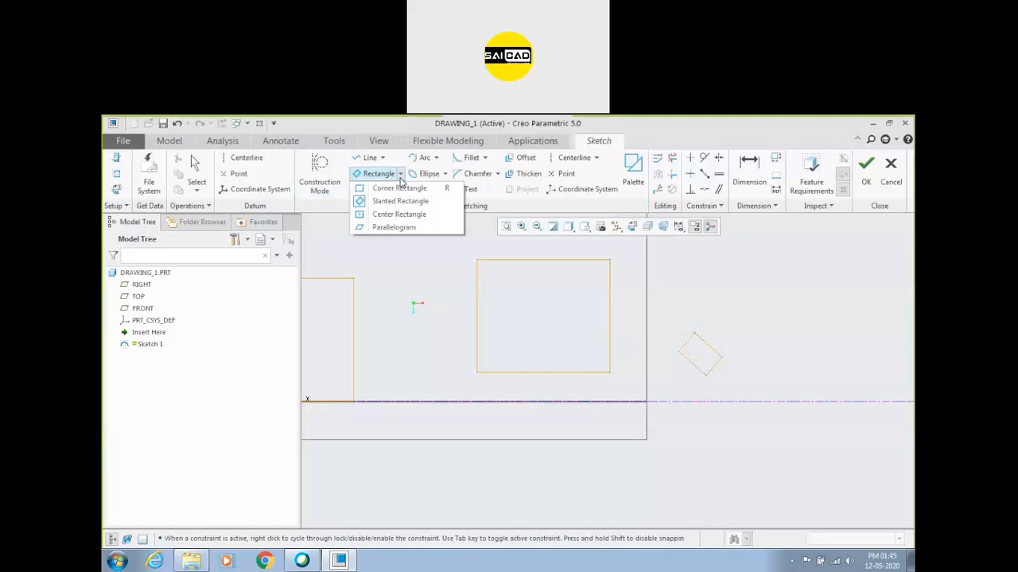
{"action": "left_click", "coordinate": [395, 215]}
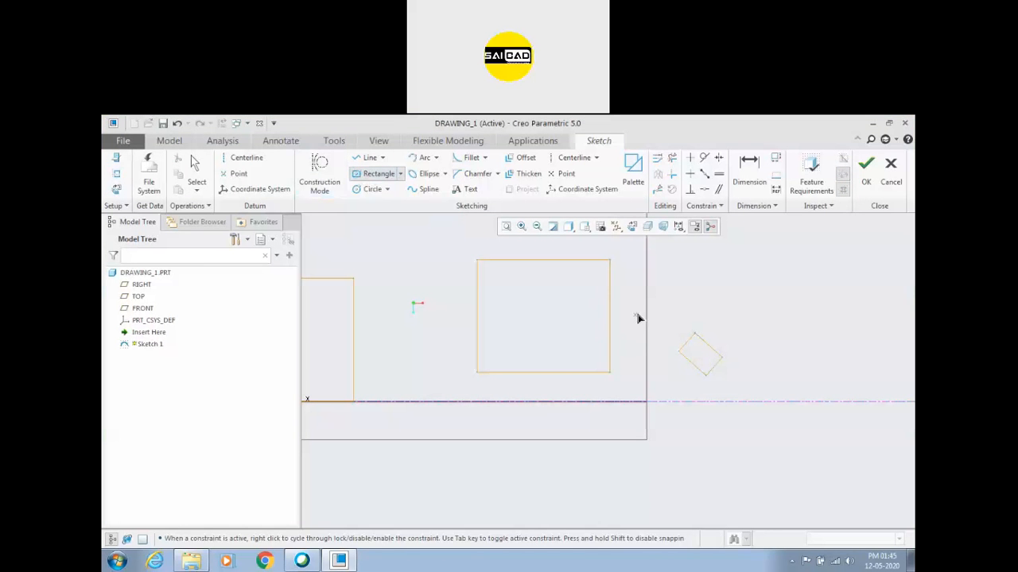
{"action": "left_click", "coordinate": [761, 285]}
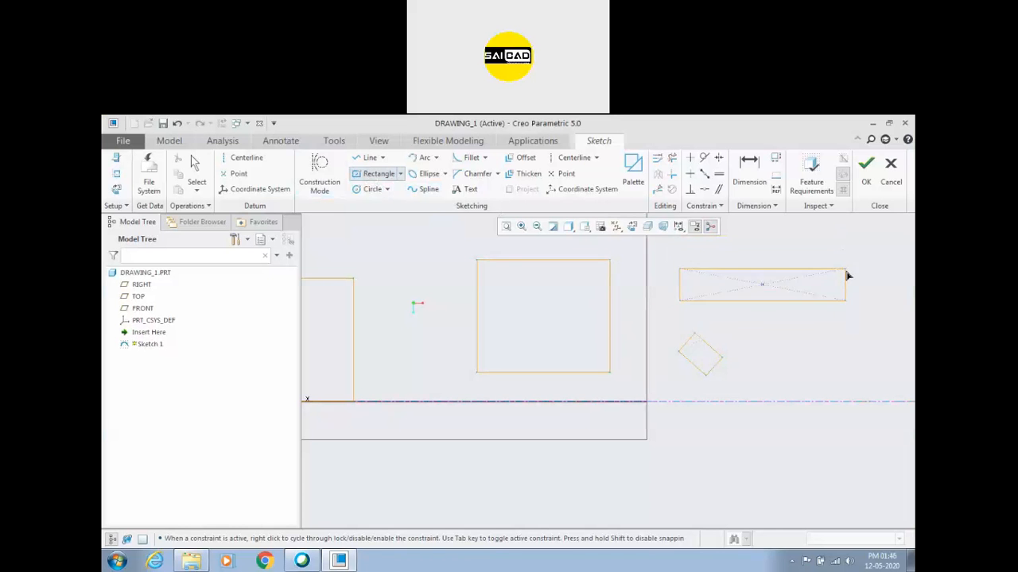
{"action": "scroll", "coordinate": [847, 258], "scroll_direction": "down", "scroll_amount": 1}
{"action": "middle_click", "coordinate": [844, 273]}
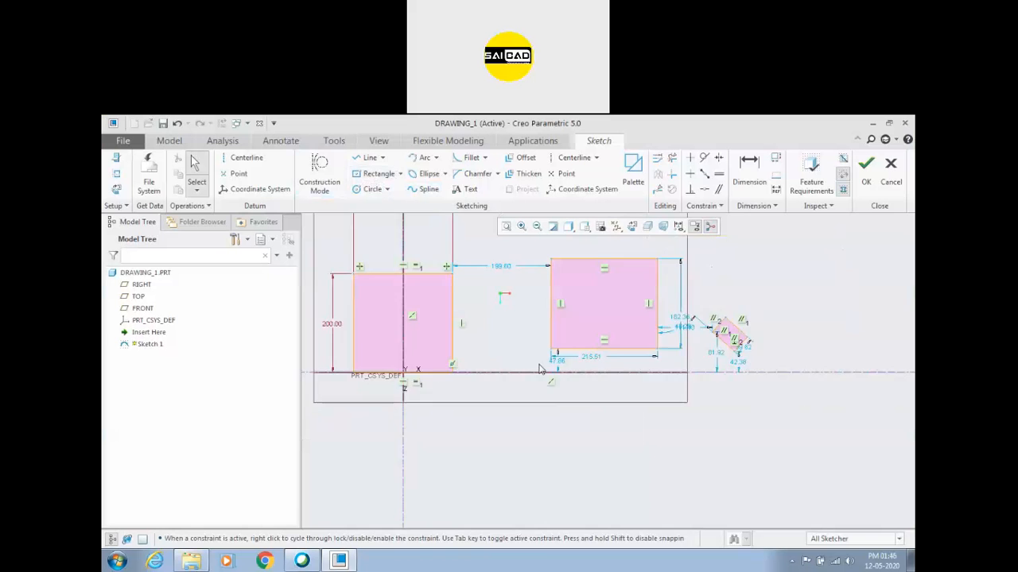
Delete the corner rectangle and the slanted rectangle, keeping the 200 mm square
{"action": "scroll", "coordinate": [545, 357], "scroll_direction": "down", "scroll_amount": 2}
{"action": "mouse_move", "coordinate": [375, 285]}
{"action": "left_mouse_down"}
{"action": "mouse_move", "coordinate": [686, 363]}
{"action": "mouse_move", "coordinate": [708, 382]}
{"action": "left_mouse_up"}
{"action": "left_click_drag", "start_coordinate": [533, 278], "coordinate": [700, 366]}
{"action": "key", "text": "Delete"}
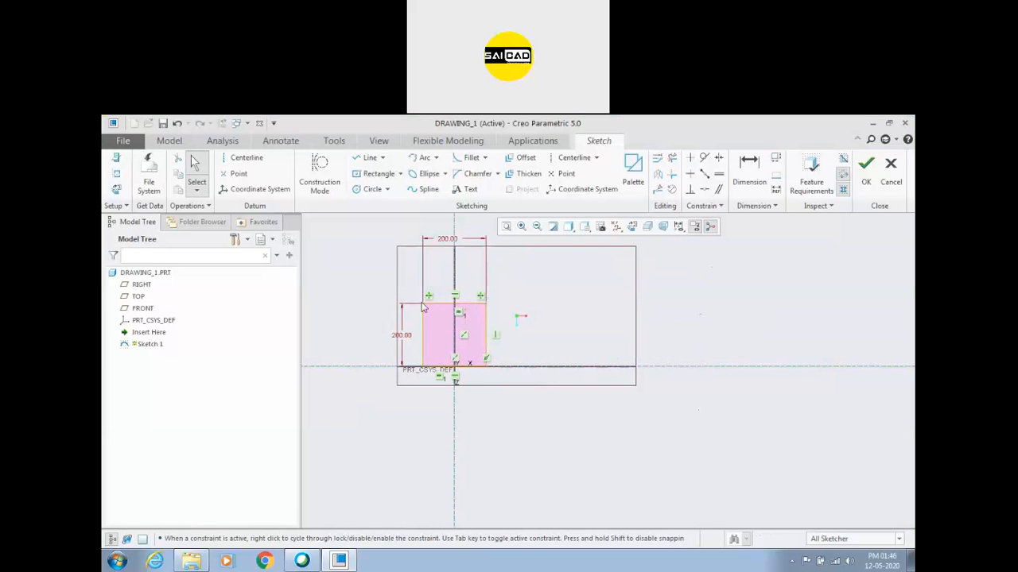
Delete the four sides of the 200 mm square one after another
{"action": "left_click", "coordinate": [436, 303]}
{"action": "key", "text": "Delete"}
{"action": "left_click", "coordinate": [422, 312]}
{"action": "key", "text": "Delete"}
{"action": "left_click", "coordinate": [484, 325]}
{"action": "key", "text": "Delete"}
{"action": "left_click", "coordinate": [471, 372]}
{"action": "key", "text": "Delete"}
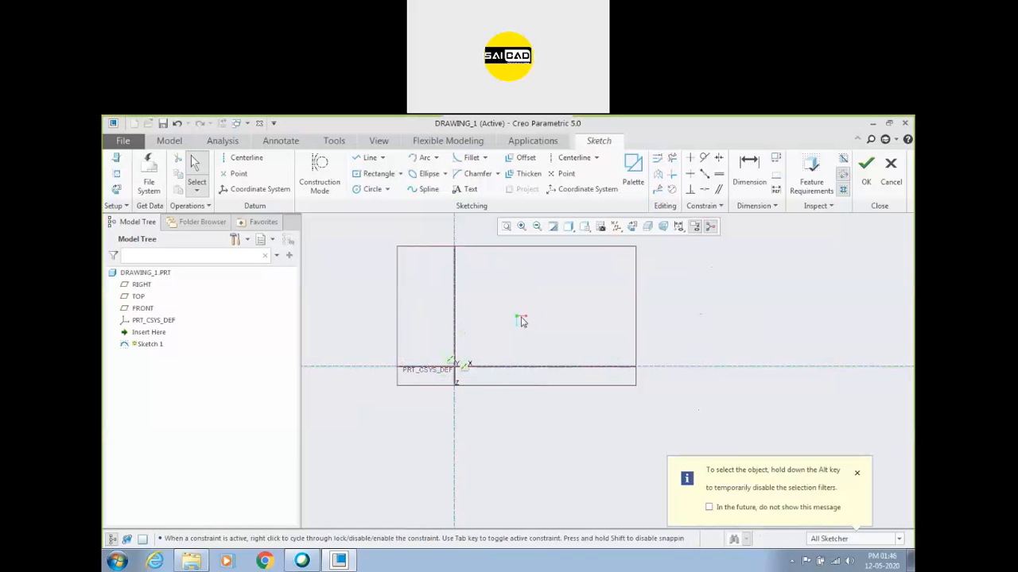
Sketch a center rectangle about 484 mm wide and 417 mm high, centered on the origin
{"action": "left_click", "coordinate": [360, 176]}
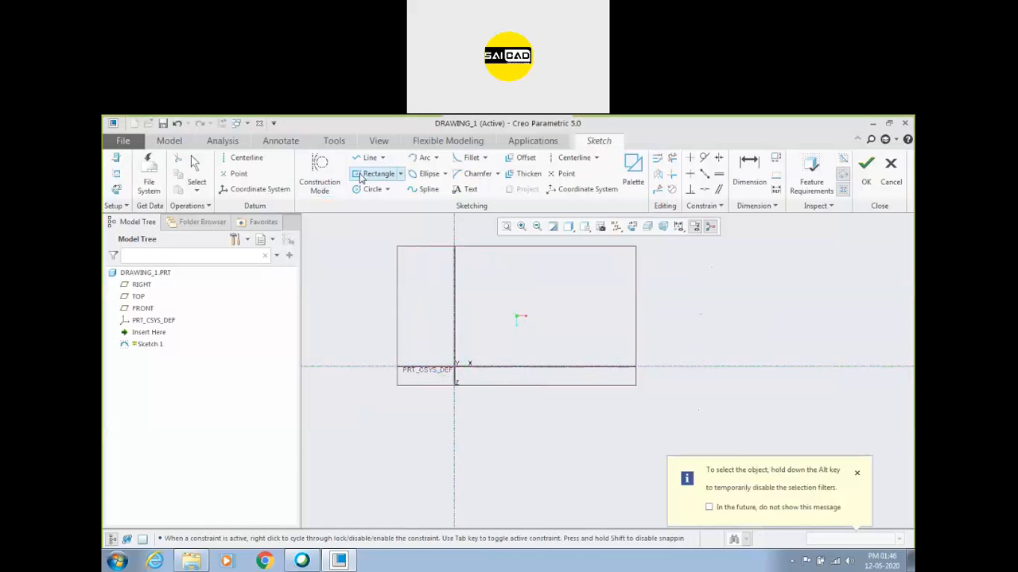
{"action": "left_click", "coordinate": [401, 173]}
{"action": "left_click", "coordinate": [392, 213]}
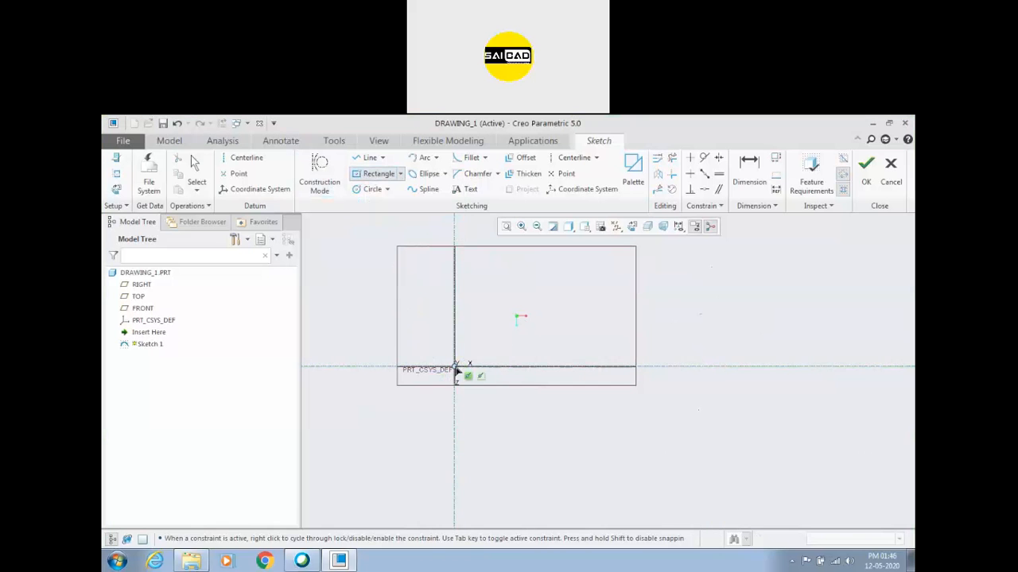
{"action": "left_click", "coordinate": [454, 366]}
{"action": "left_click", "coordinate": [561, 309]}
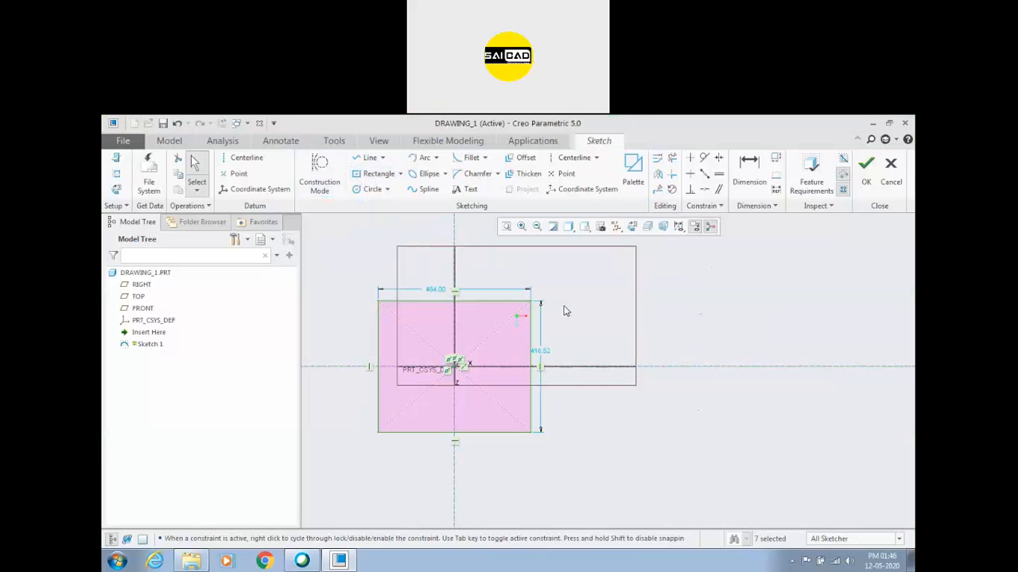
Set the center rectangle's height to 200 mm and its width to 400 mm
{"action": "double_click", "coordinate": [538, 355]}
{"action": "type", "text": "200"}
{"action": "key", "text": "Return"}
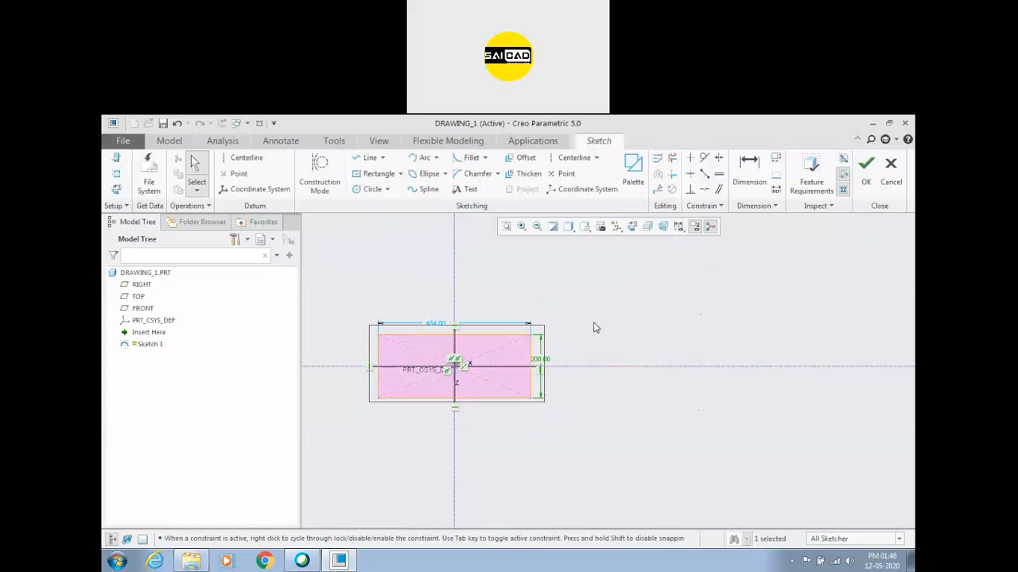
{"action": "scroll", "coordinate": [484, 349], "scroll_direction": "down", "scroll_amount": 3}
{"action": "double_click", "coordinate": [384, 317]}
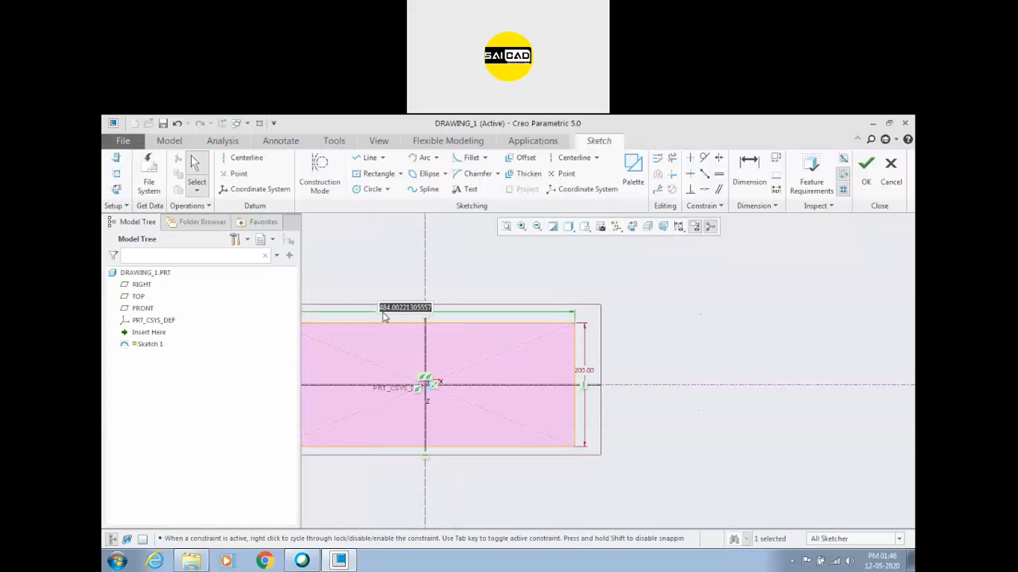
{"action": "type", "text": "400"}
{"action": "key", "text": "Return"}
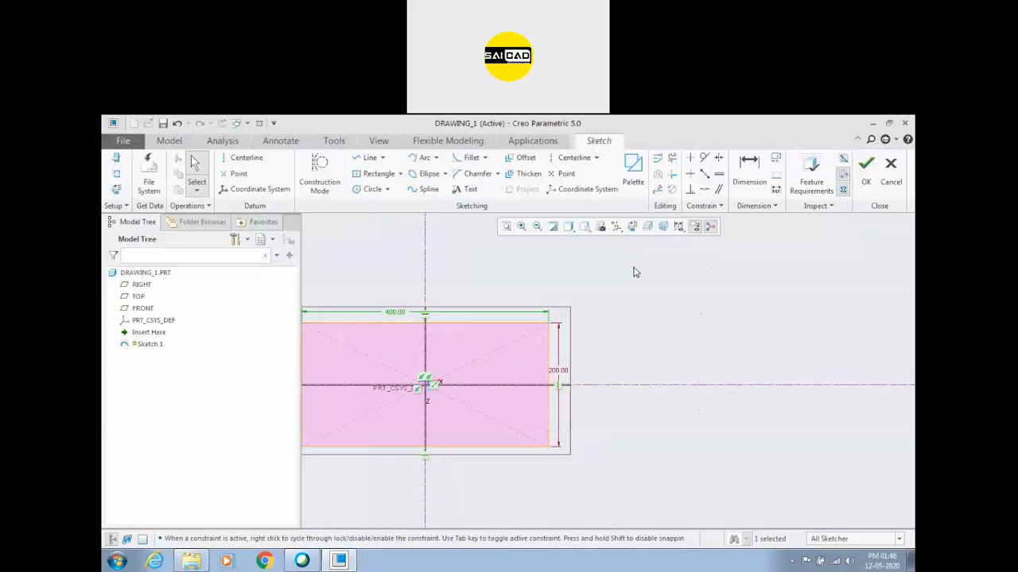
{"action": "scroll", "coordinate": [634, 270], "scroll_direction": "up", "scroll_amount": 3}
{"action": "left_click", "coordinate": [550, 325]}
{"action": "scroll", "coordinate": [548, 322], "scroll_direction": "down", "scroll_amount": 3}
{"action": "scroll", "coordinate": [493, 390], "scroll_direction": "up", "scroll_amount": 2}
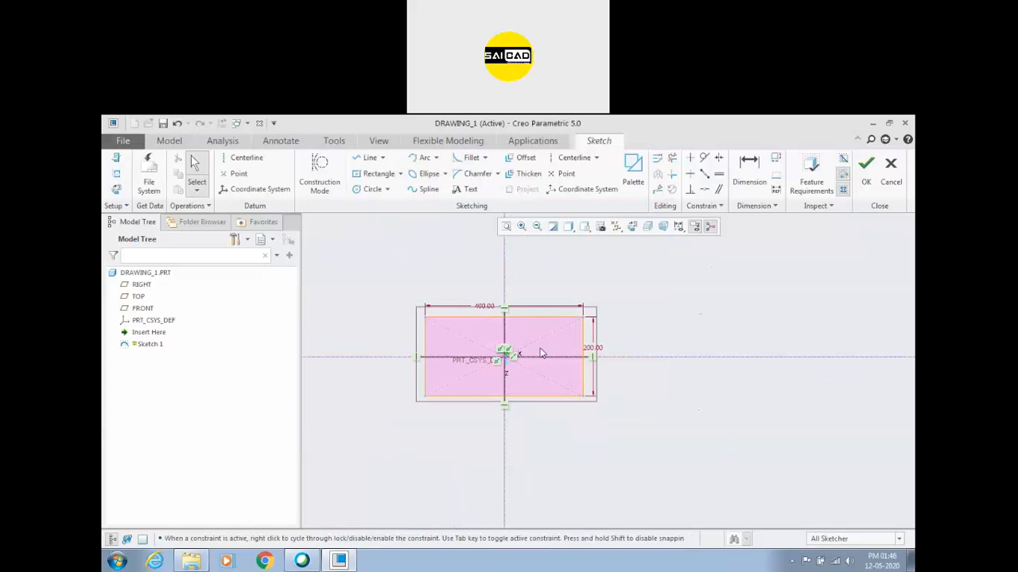
Sketch a slanted parallelogram above and right of the center rectangle, its left and lowest corners about 184 and 97 mm above the horizontal reference
{"action": "left_click", "coordinate": [401, 173]}
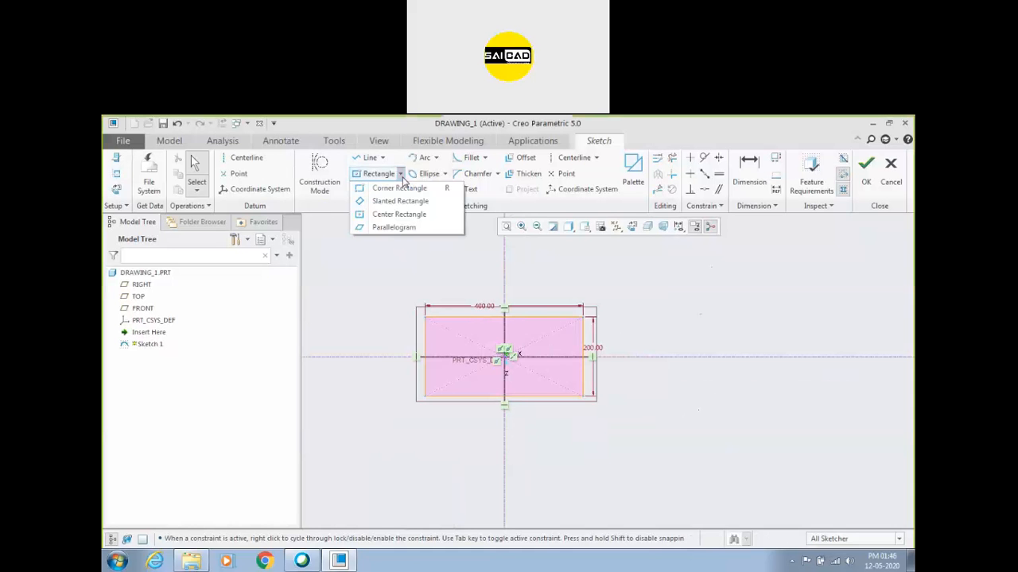
{"action": "left_click", "coordinate": [394, 228]}
{"action": "scroll", "coordinate": [388, 307], "scroll_direction": "up", "scroll_amount": 3}
{"action": "scroll", "coordinate": [609, 310], "scroll_direction": "down", "scroll_amount": 2}
{"action": "left_click", "coordinate": [515, 288]}
{"action": "left_click", "coordinate": [536, 314]}
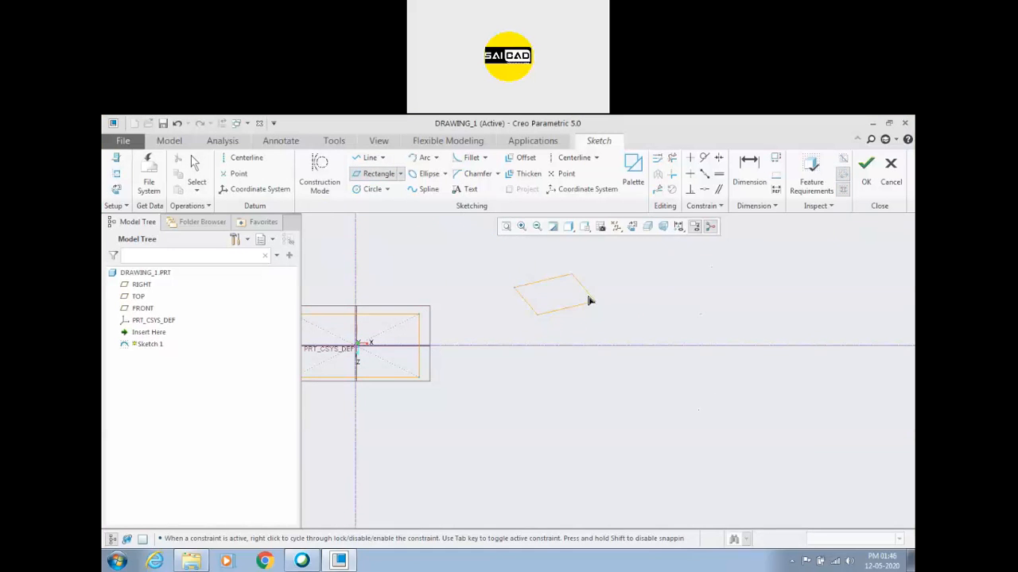
{"action": "left_click", "coordinate": [581, 291]}
{"action": "scroll", "coordinate": [521, 301], "scroll_direction": "down", "scroll_amount": 2}
{"action": "middle_click", "coordinate": [522, 300]}
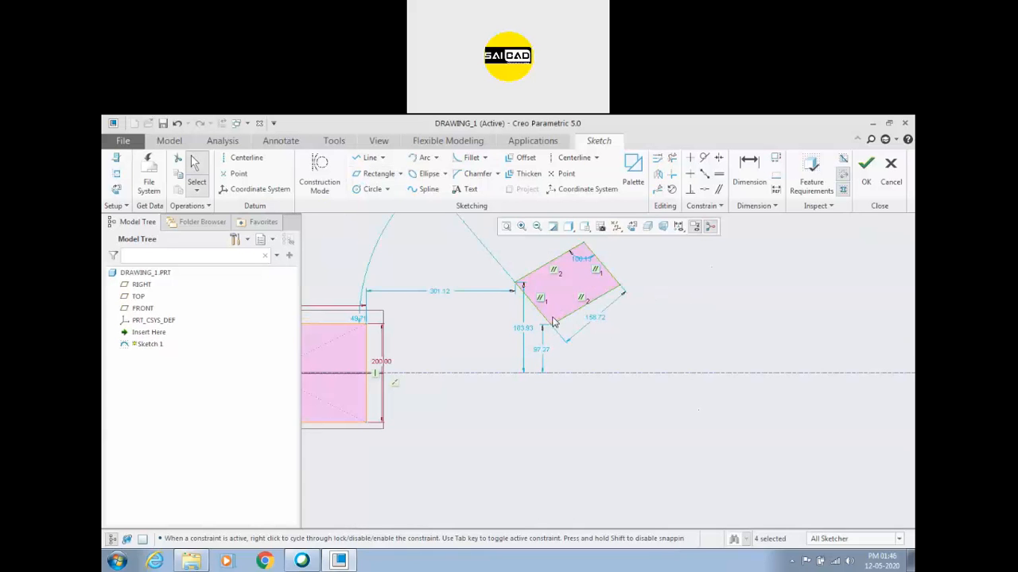
Reposition the parallelogram's two corner-height dimensions to the left, clear of its edges
{"action": "scroll", "coordinate": [634, 341], "scroll_direction": "up", "scroll_amount": 1}
{"action": "scroll", "coordinate": [646, 334], "scroll_direction": "up", "scroll_amount": 1}
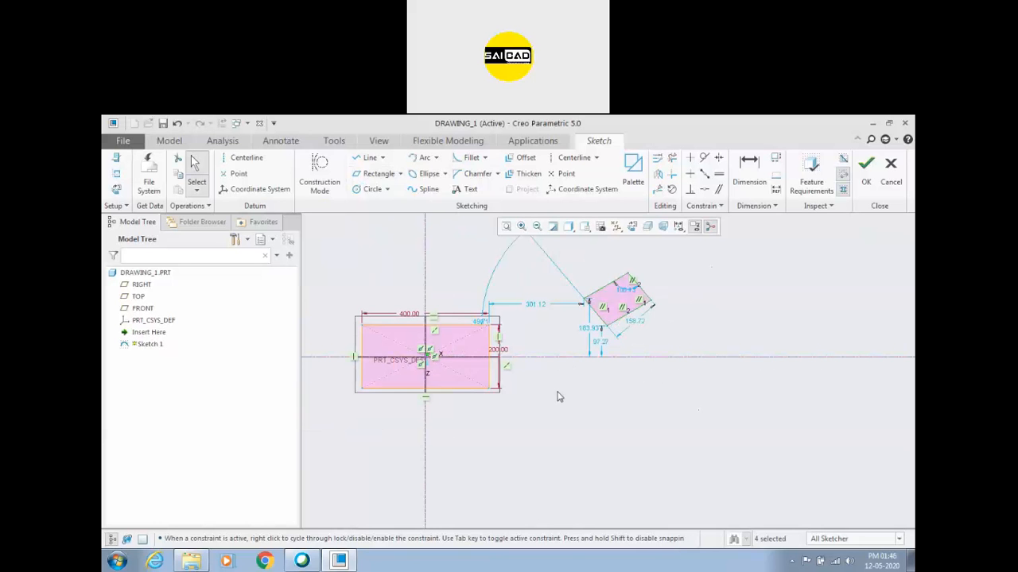
{"action": "left_click", "coordinate": [556, 426]}
{"action": "scroll", "coordinate": [584, 336], "scroll_direction": "down", "scroll_amount": 2}
{"action": "scroll", "coordinate": [569, 351], "scroll_direction": "up", "scroll_amount": 2}
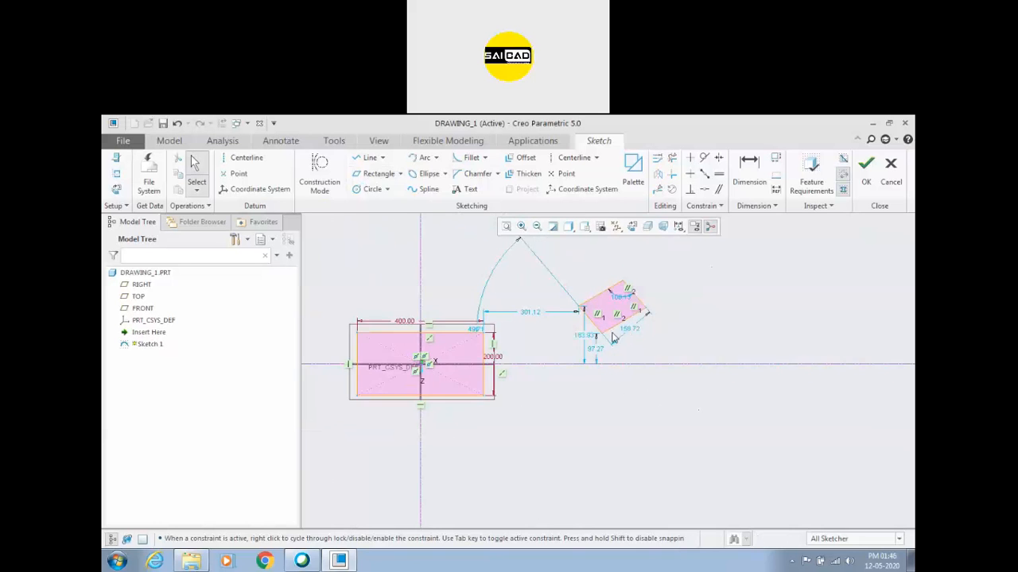
{"action": "scroll", "coordinate": [615, 333], "scroll_direction": "down", "scroll_amount": 1}
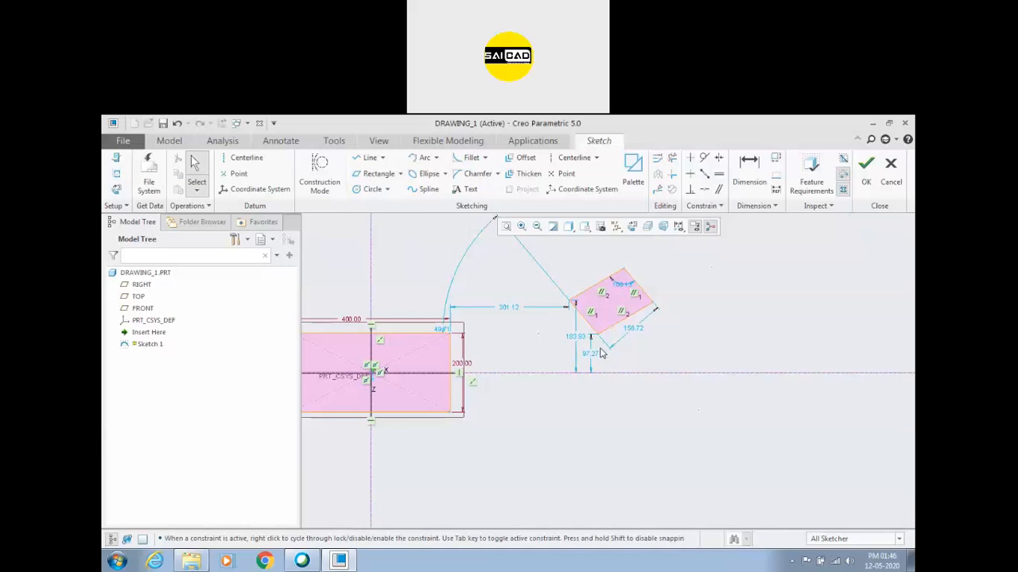
{"action": "mouse_move", "coordinate": [580, 338]}
{"action": "left_mouse_down"}
{"action": "mouse_move", "coordinate": [537, 340]}
{"action": "mouse_move", "coordinate": [576, 354]}
{"action": "left_mouse_up"}
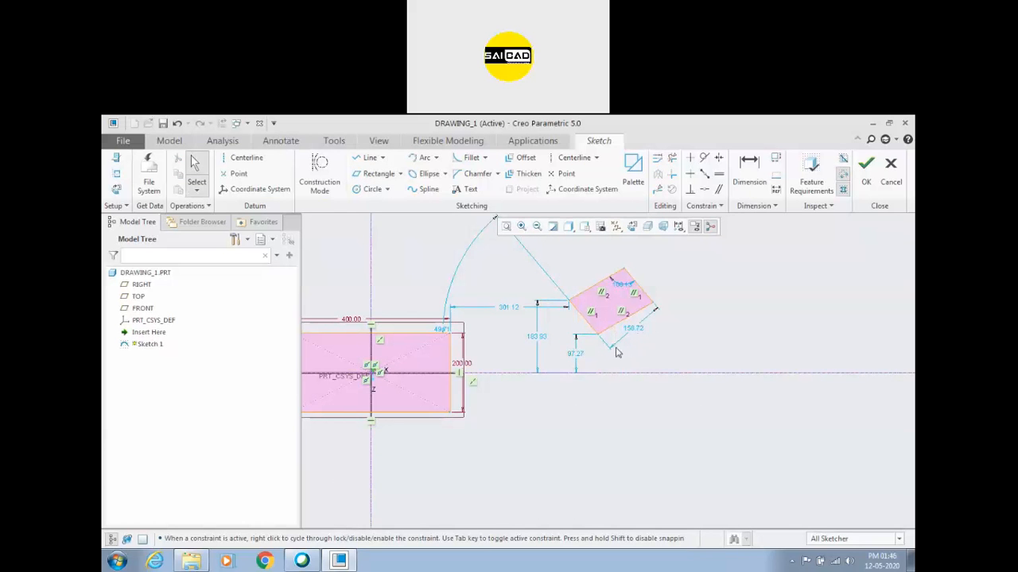
Dimension the horizontal distance from the vertical reference to the parallelogram's lowest corner, and delete that dimension
{"action": "scroll", "coordinate": [620, 385], "scroll_direction": "up", "scroll_amount": 2}
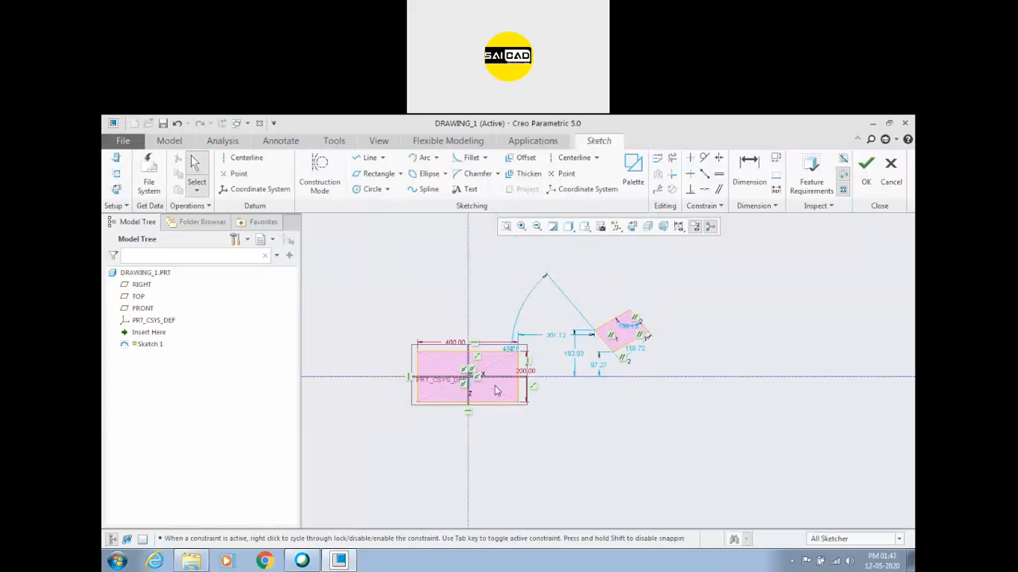
{"action": "scroll", "coordinate": [564, 413], "scroll_direction": "down", "scroll_amount": 2}
{"action": "scroll", "coordinate": [730, 322], "scroll_direction": "down", "scroll_amount": 1}
{"action": "scroll", "coordinate": [768, 332], "scroll_direction": "up", "scroll_amount": 2}
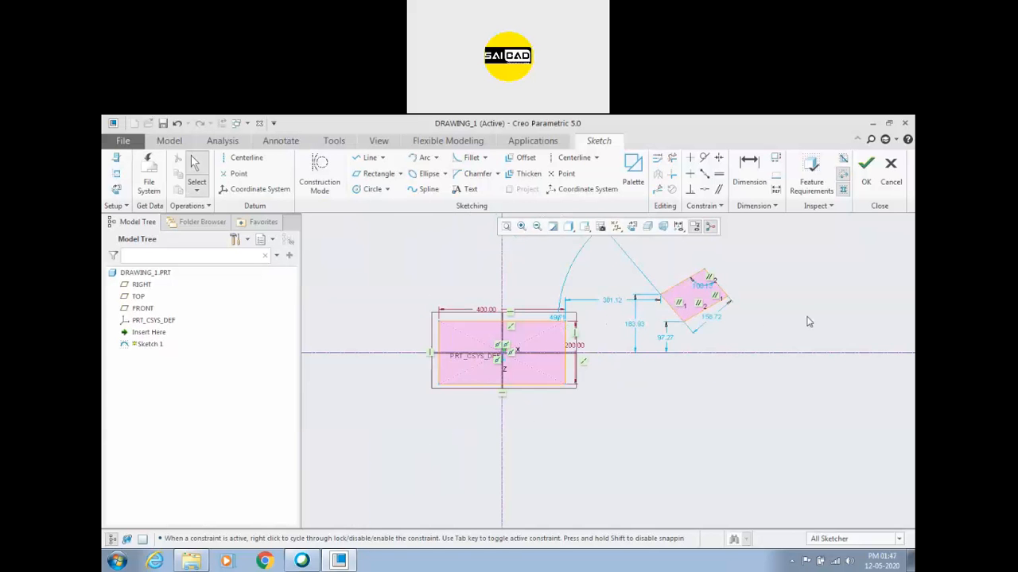
{"action": "scroll", "coordinate": [697, 340], "scroll_direction": "down", "scroll_amount": 2}
{"action": "left_click", "coordinate": [686, 319]}
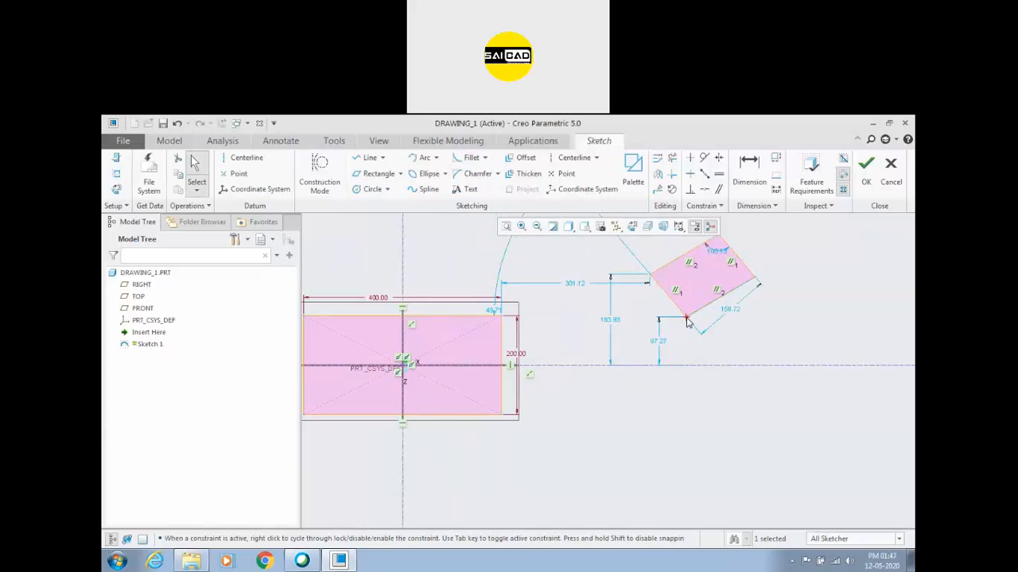
{"action": "left_click", "coordinate": [604, 411]}
{"action": "left_click", "coordinate": [750, 183]}
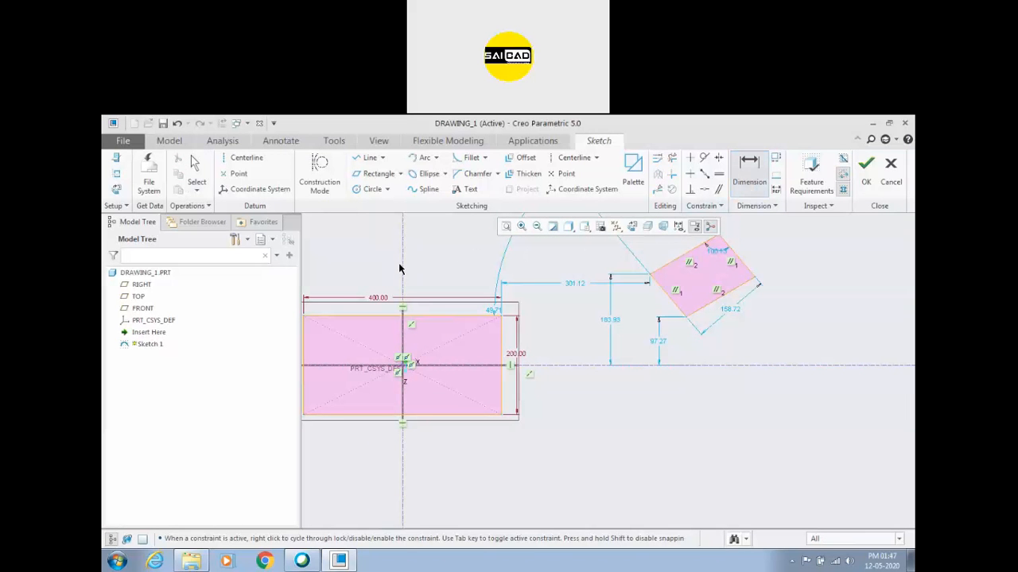
{"action": "left_click", "coordinate": [687, 319]}
{"action": "middle_click", "coordinate": [523, 447]}
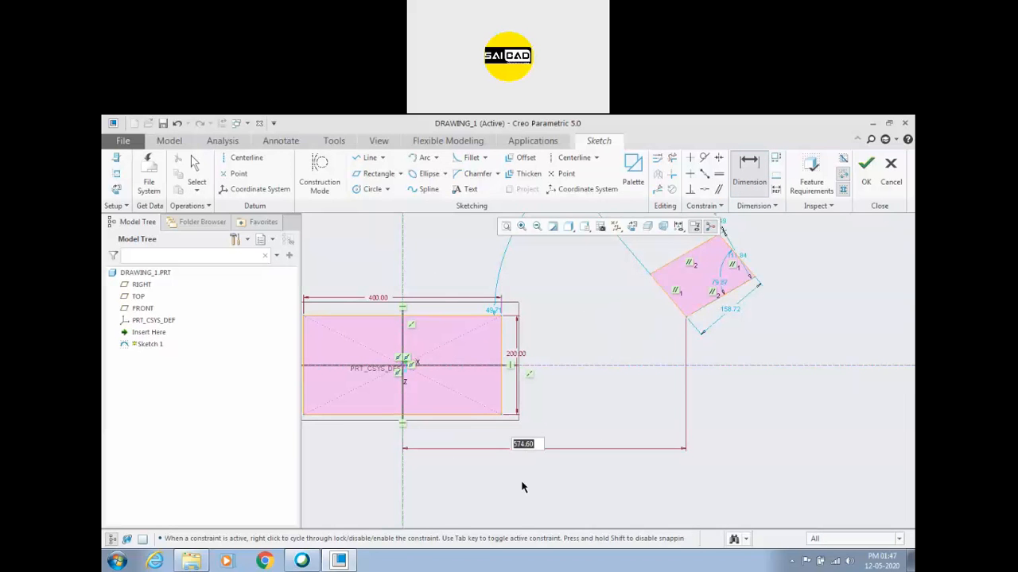
{"action": "middle_click", "coordinate": [635, 503]}
{"action": "left_click", "coordinate": [523, 450]}
{"action": "key", "text": "Delete"}
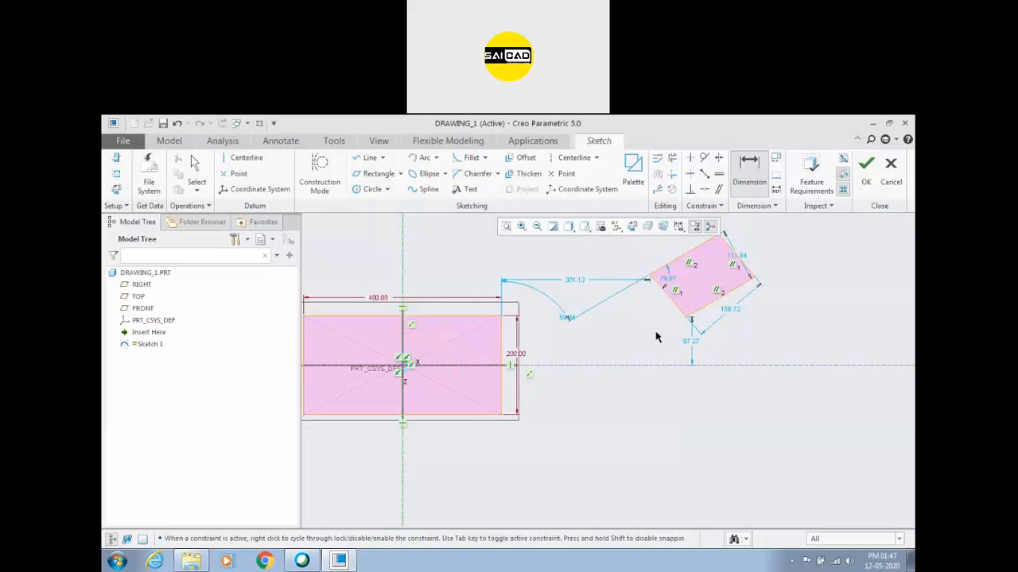
Dimension the parallelogram's lowest corner horizontally from the vertical reference and set the distance to 500 mm
{"action": "left_click", "coordinate": [685, 319]}
{"action": "middle_click", "coordinate": [558, 454]}
{"action": "key", "text": "Return"}
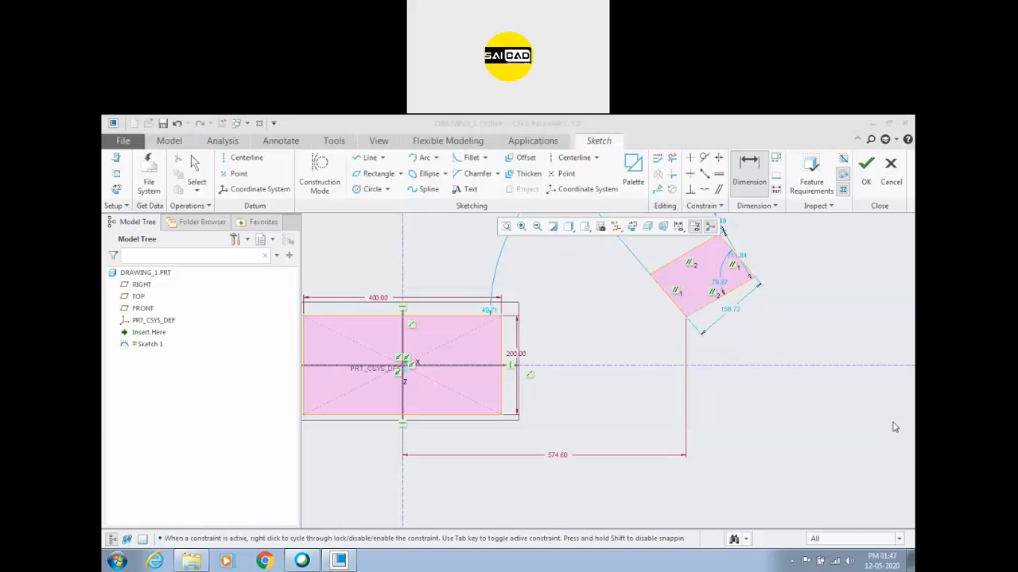
{"action": "left_click", "coordinate": [891, 284]}
{"action": "double_click", "coordinate": [556, 454]}
{"action": "type", "text": "500"}
{"action": "key", "text": "Return"}
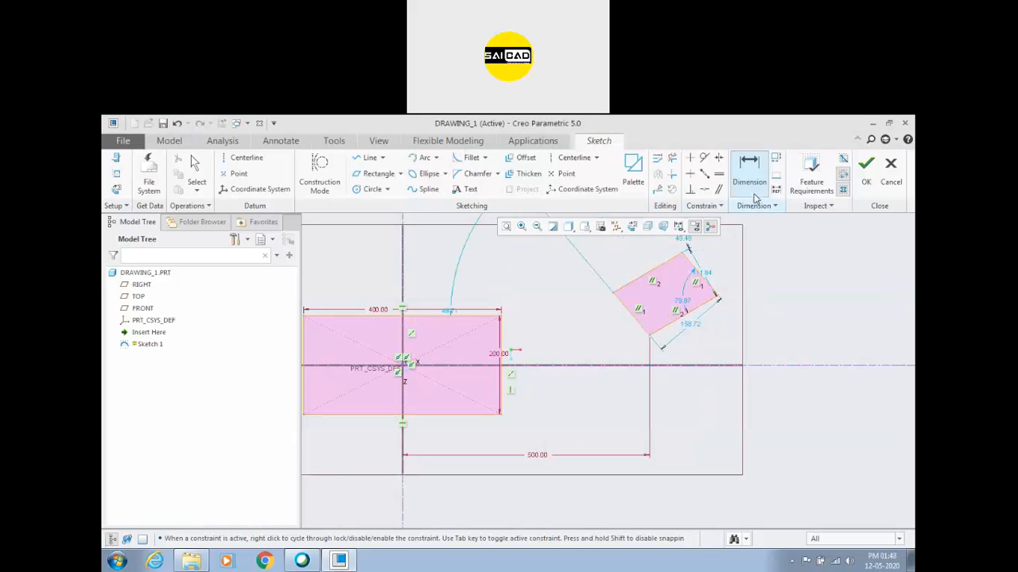
Dimension the lowest corner's height above the horizontal reference as 100 mm
{"action": "left_click", "coordinate": [650, 334]}
{"action": "middle_click", "coordinate": [759, 344]}
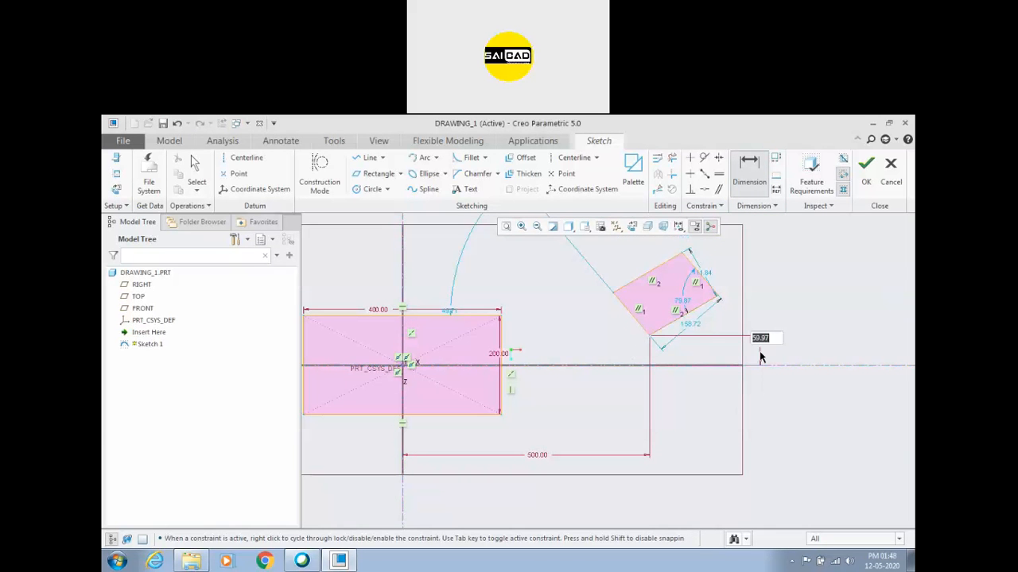
{"action": "type", "text": "100"}
{"action": "key", "text": "Return"}
Dimension the parallelogram's upper long side and set its length to 150 mm
{"action": "scroll", "coordinate": [616, 417], "scroll_direction": "up", "scroll_amount": 2}
{"action": "scroll", "coordinate": [648, 341], "scroll_direction": "down", "scroll_amount": 3}
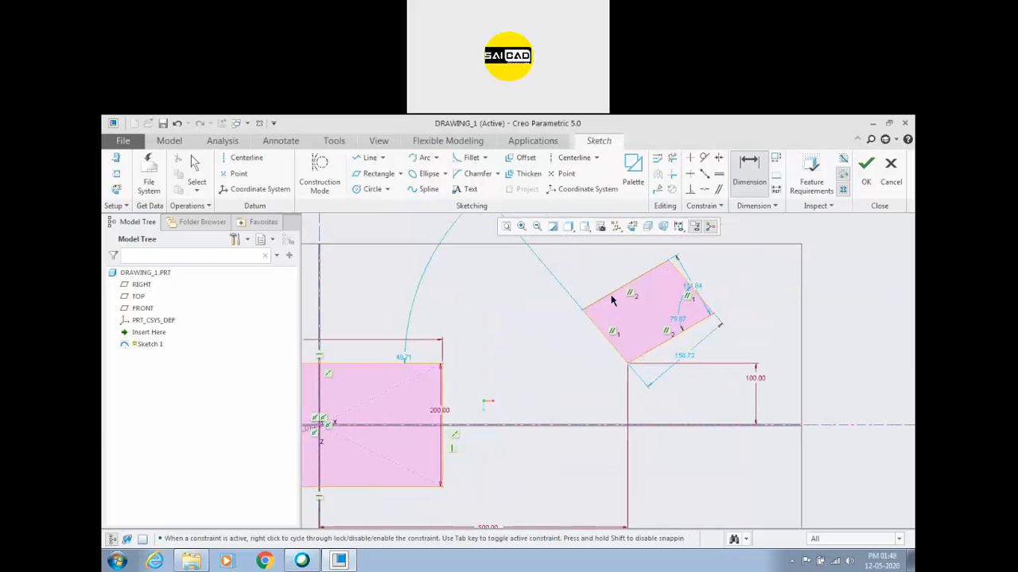
{"action": "middle_click", "coordinate": [595, 272]}
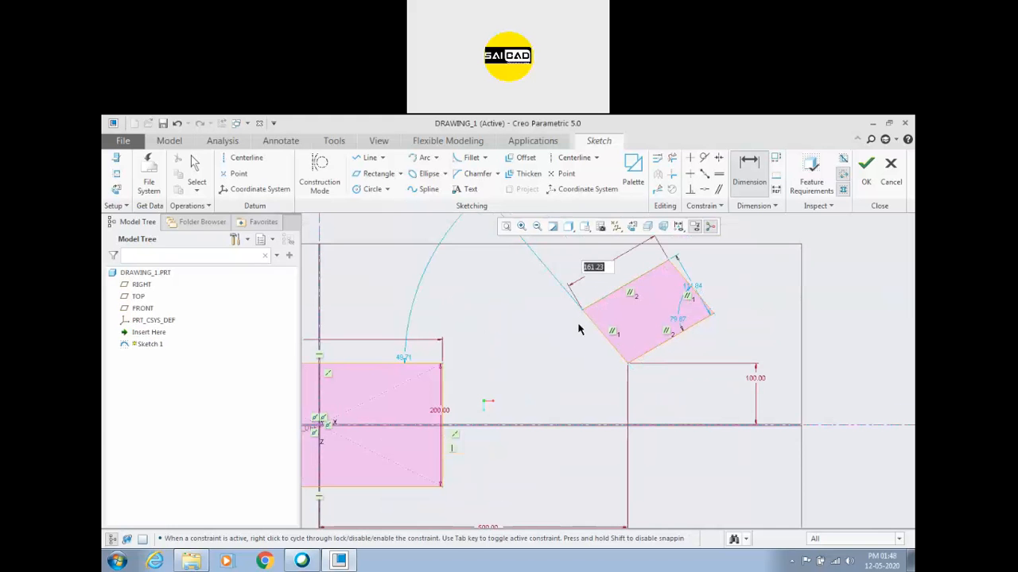
{"action": "type", "text": "150"}
{"action": "key", "text": "Return"}
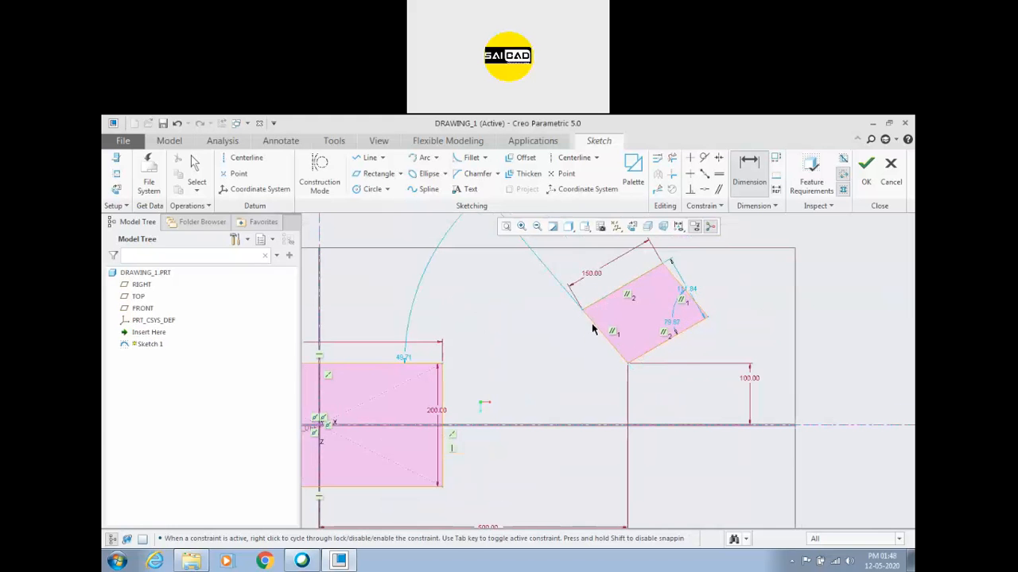
Dimension the angle between the two sides meeting at the parallelogram's lowest corner as 90 degrees
{"action": "scroll", "coordinate": [613, 341], "scroll_direction": "up", "scroll_amount": 2}
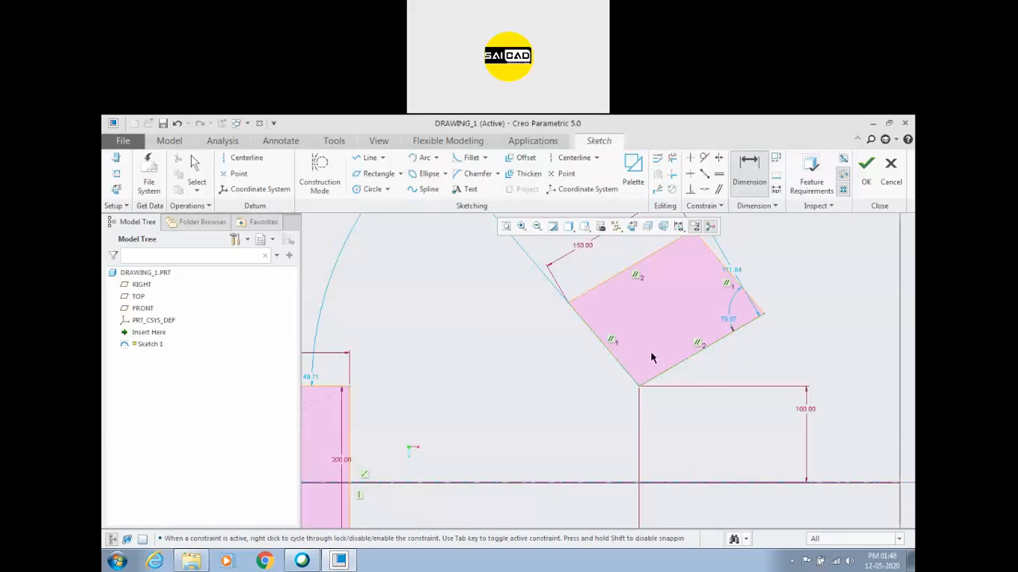
{"action": "middle_click", "coordinate": [648, 354]}
{"action": "type", "text": "90"}
{"action": "key", "text": "Return"}
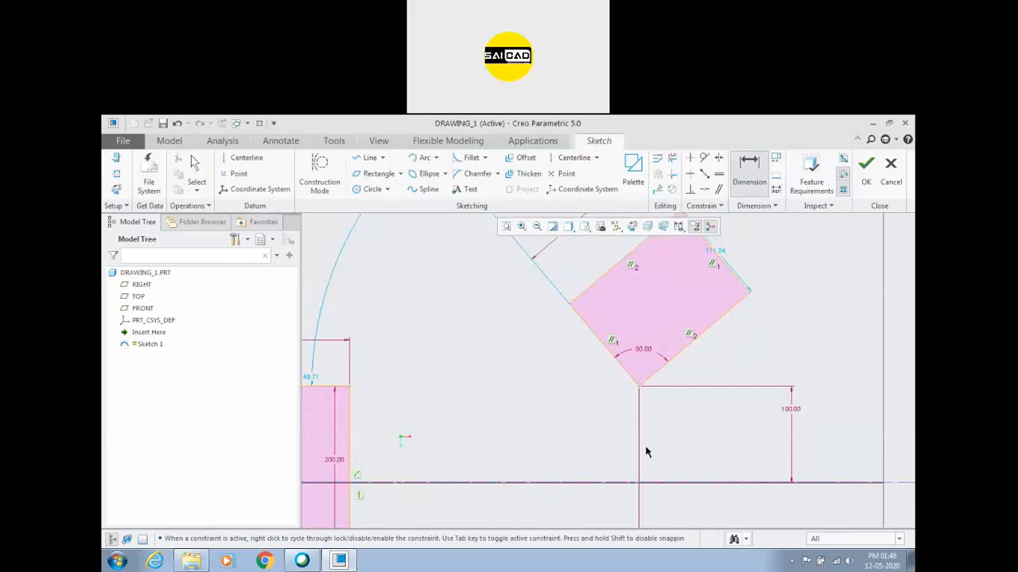
Dimension the angle between the parallelogram's lower long side and the horizontal reference as 50 degrees
{"action": "middle_click_drag", "start_coordinate": [711, 331], "coordinate": [670, 363], "text": "shift"}
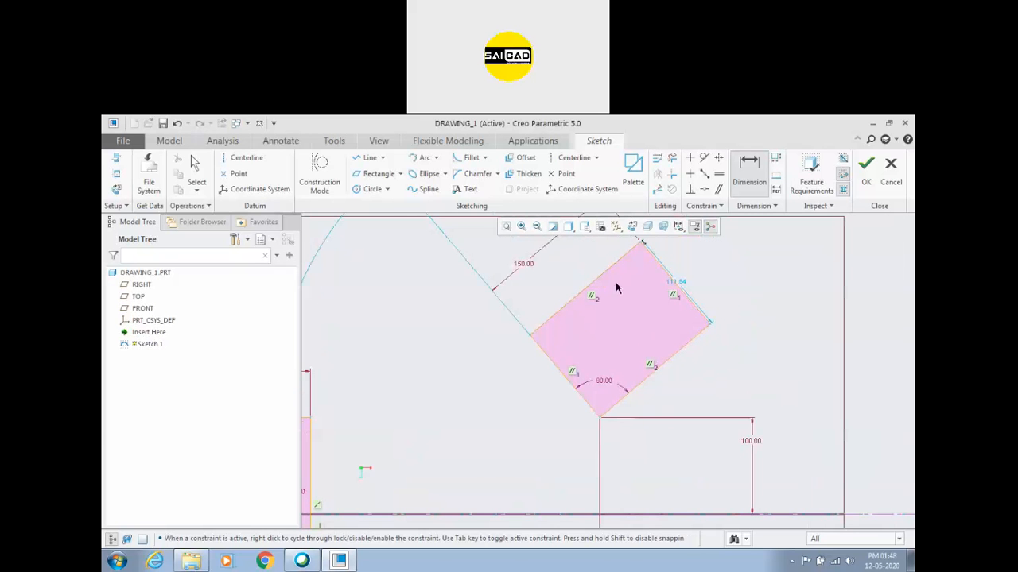
{"action": "scroll", "coordinate": [664, 405], "scroll_direction": "down", "scroll_amount": 2}
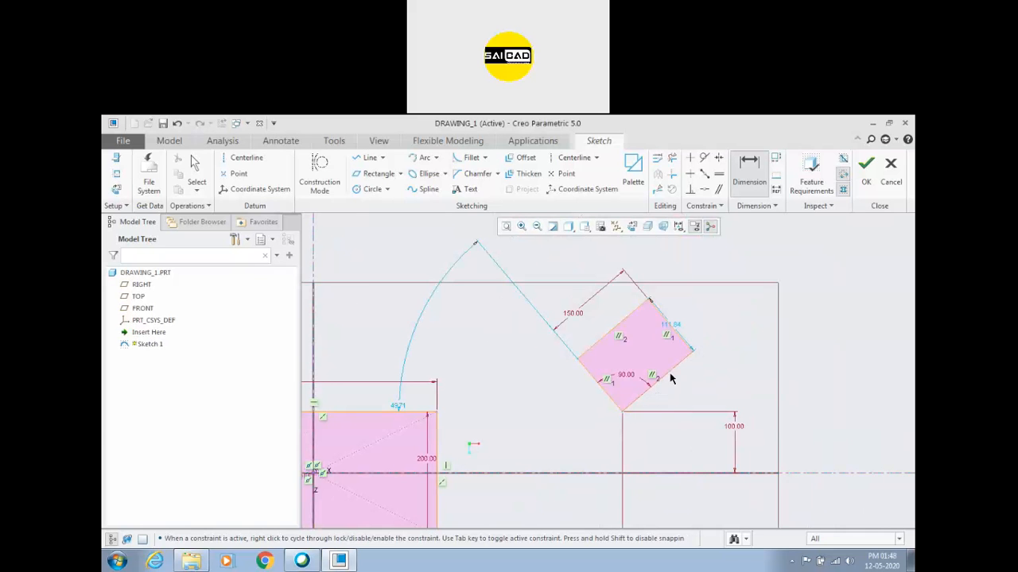
{"action": "middle_click", "coordinate": [711, 424]}
{"action": "type", "text": "50"}
{"action": "key", "text": "Return"}
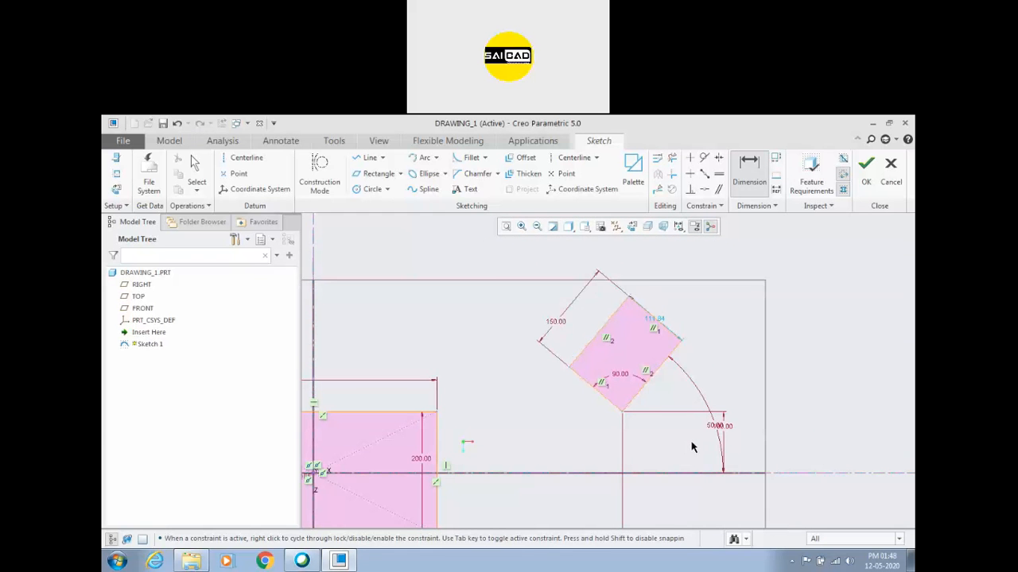
{"action": "middle_click", "coordinate": [767, 420]}
{"action": "scroll", "coordinate": [732, 443], "scroll_direction": "up", "scroll_amount": 1}
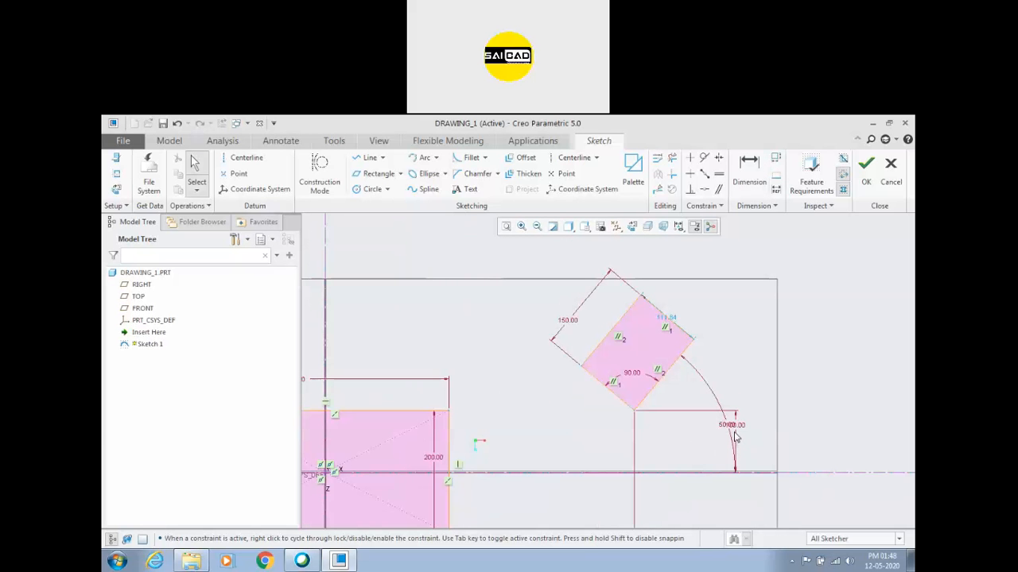
Reposition the 100 mm height dimension left of the parallelogram and its short-side dimension outside the shape
{"action": "left_click_drag", "start_coordinate": [734, 429], "coordinate": [504, 448]}
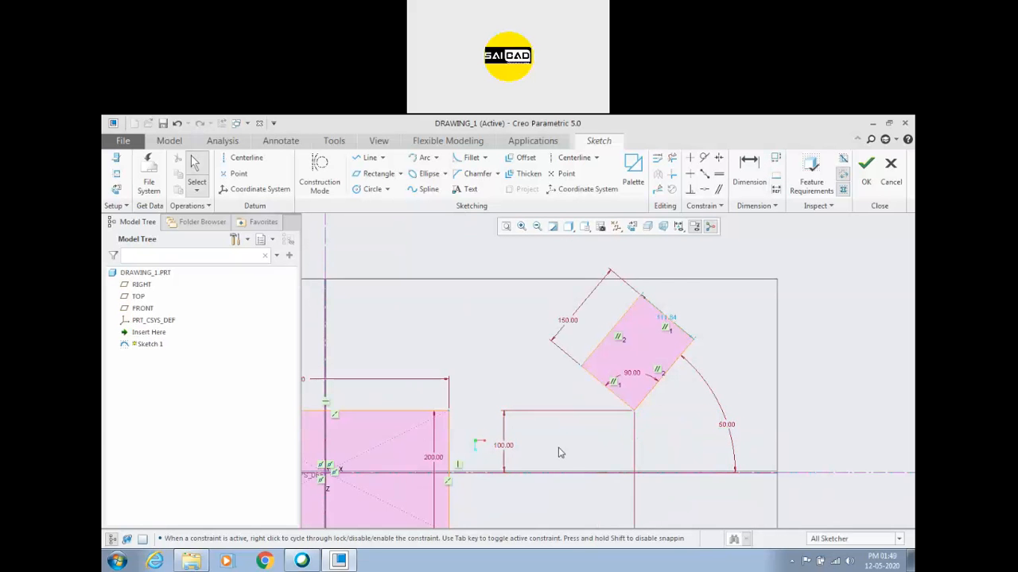
{"action": "scroll", "coordinate": [557, 459], "scroll_direction": "up", "scroll_amount": 1}
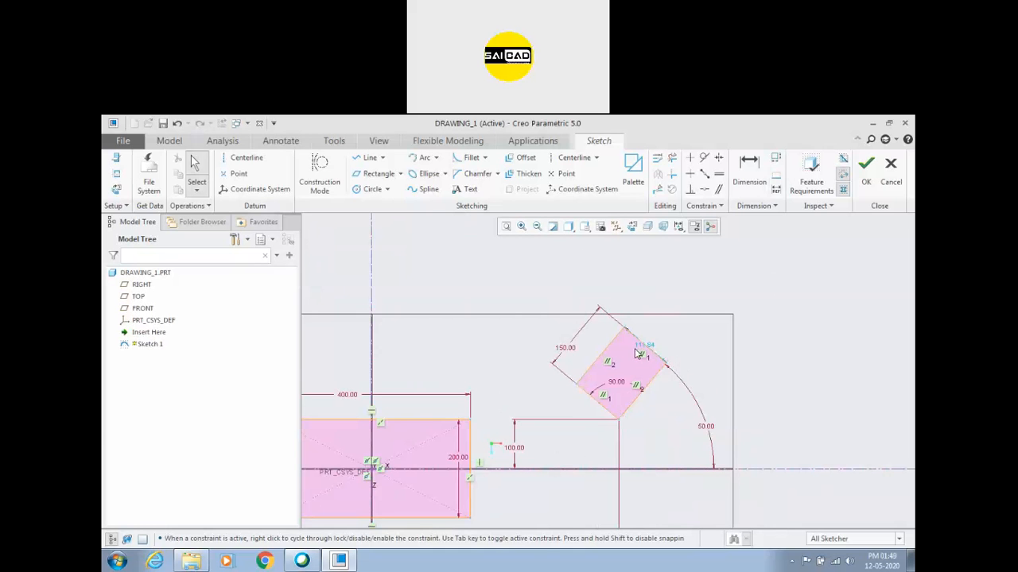
{"action": "left_click_drag", "start_coordinate": [641, 350], "coordinate": [677, 326]}
{"action": "scroll", "coordinate": [595, 350], "scroll_direction": "down", "scroll_amount": 2}
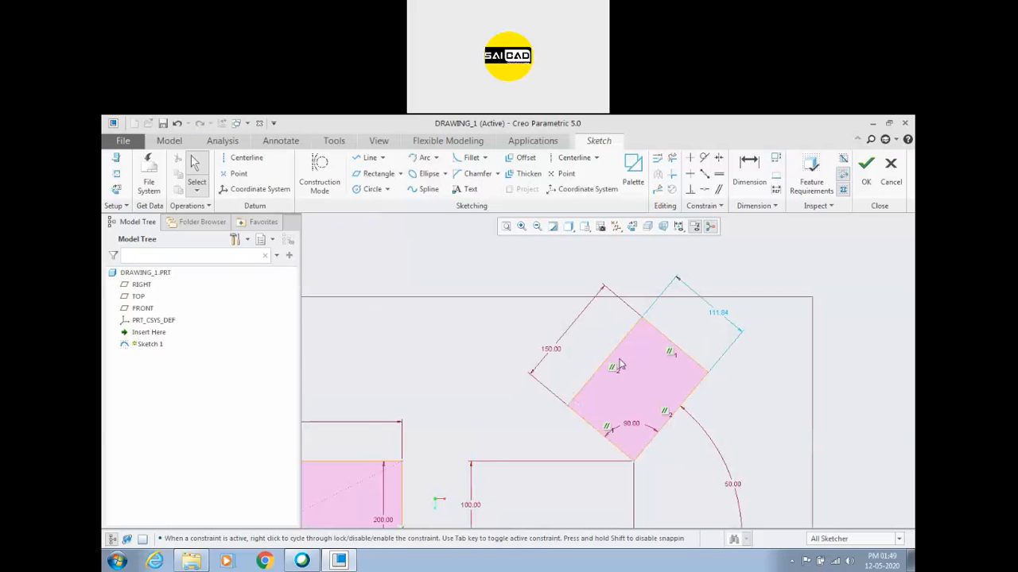
Try an Equal constraint between the upper-left and upper-right sides of the tilted rectangle, and undo it
{"action": "left_click", "coordinate": [636, 331]}
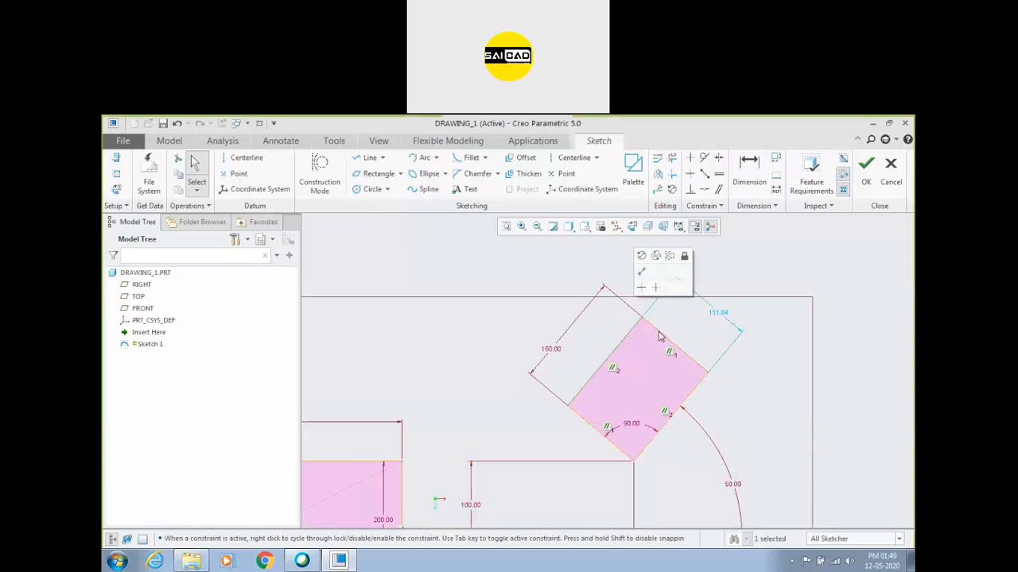
{"action": "left_click", "coordinate": [674, 344]}
{"action": "left_click", "coordinate": [684, 340]}
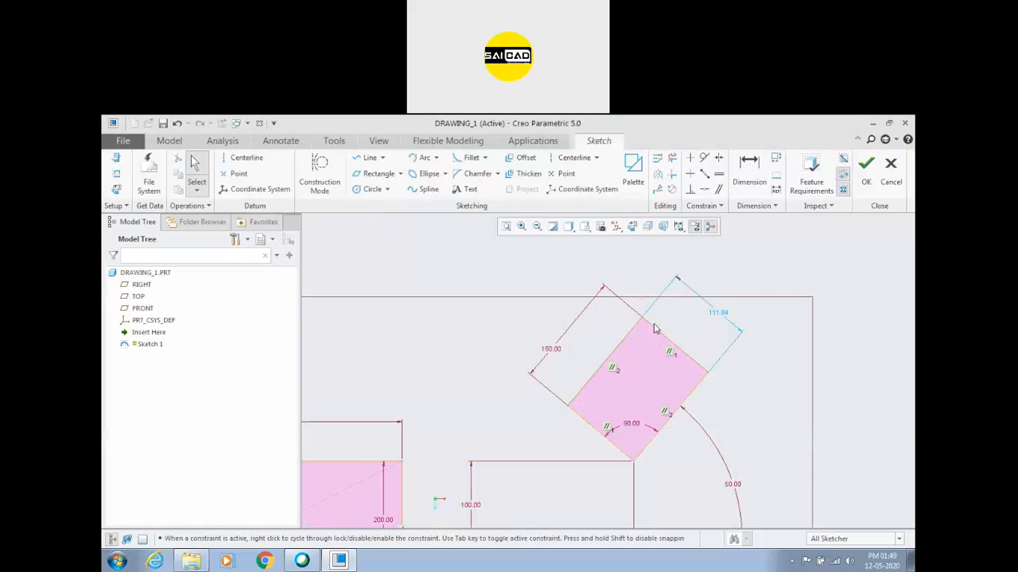
{"action": "left_click", "coordinate": [719, 176]}
{"action": "left_click", "coordinate": [649, 324]}
{"action": "scroll", "coordinate": [668, 344], "scroll_direction": "up", "scroll_amount": 1}
{"action": "scroll", "coordinate": [633, 380], "scroll_direction": "down", "scroll_amount": 2}
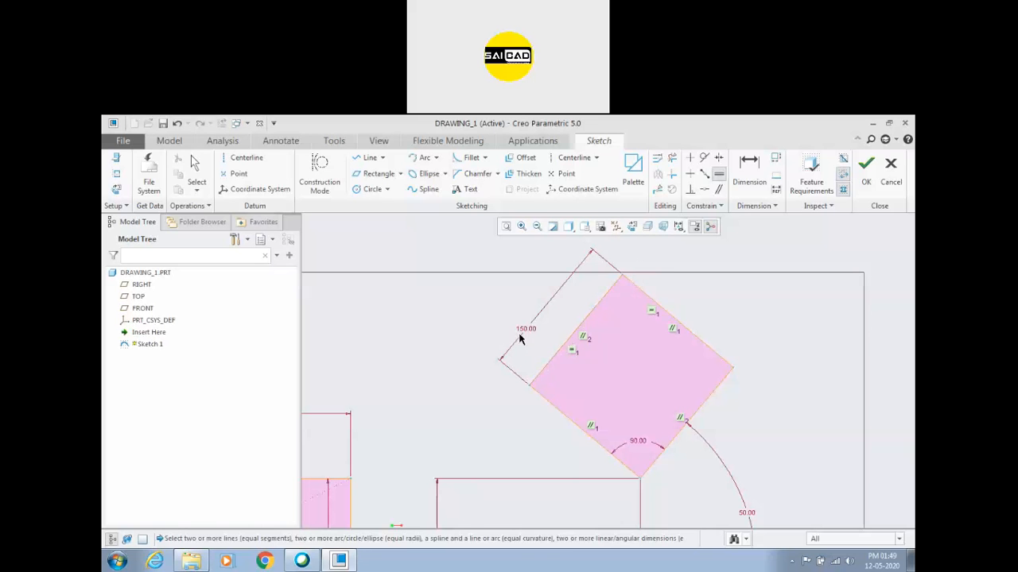
{"action": "middle_click", "coordinate": [735, 309]}
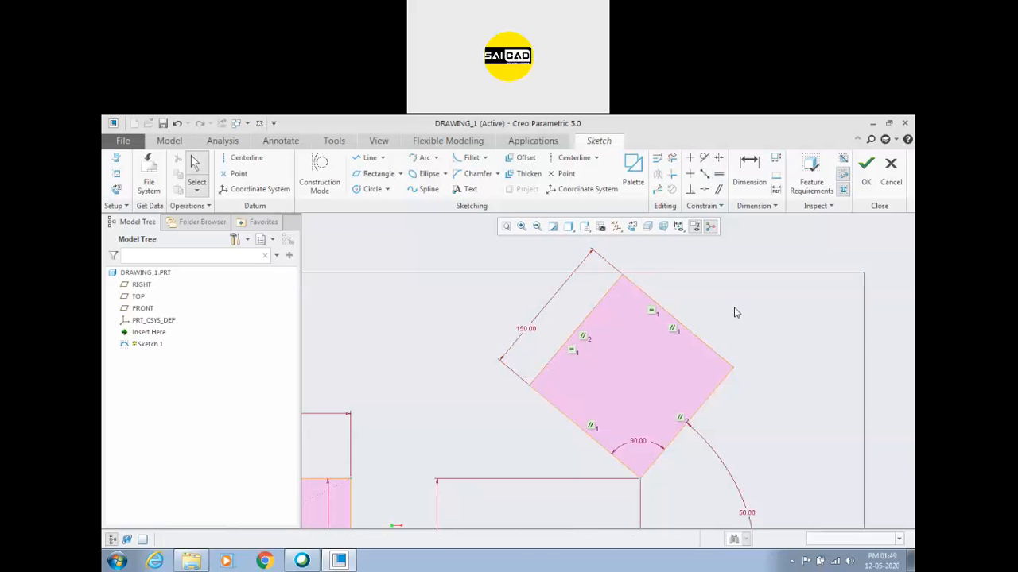
{"action": "key", "text": "ctrl+z"}
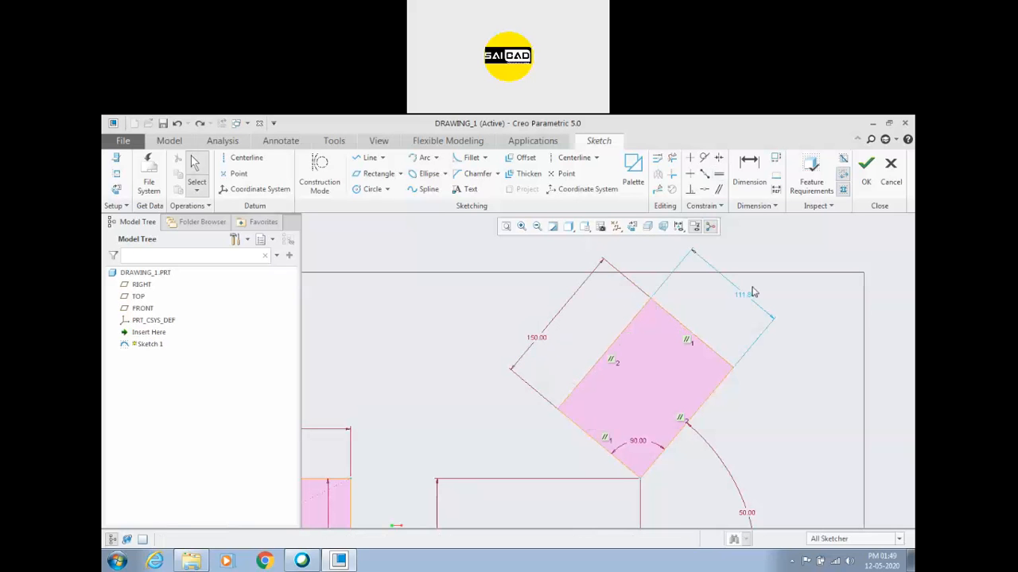
Set the length of the tilted rectangle's upper-right side to 120
{"action": "double_click", "coordinate": [745, 297]}
{"action": "type", "text": "120"}
{"action": "key", "text": "Return"}
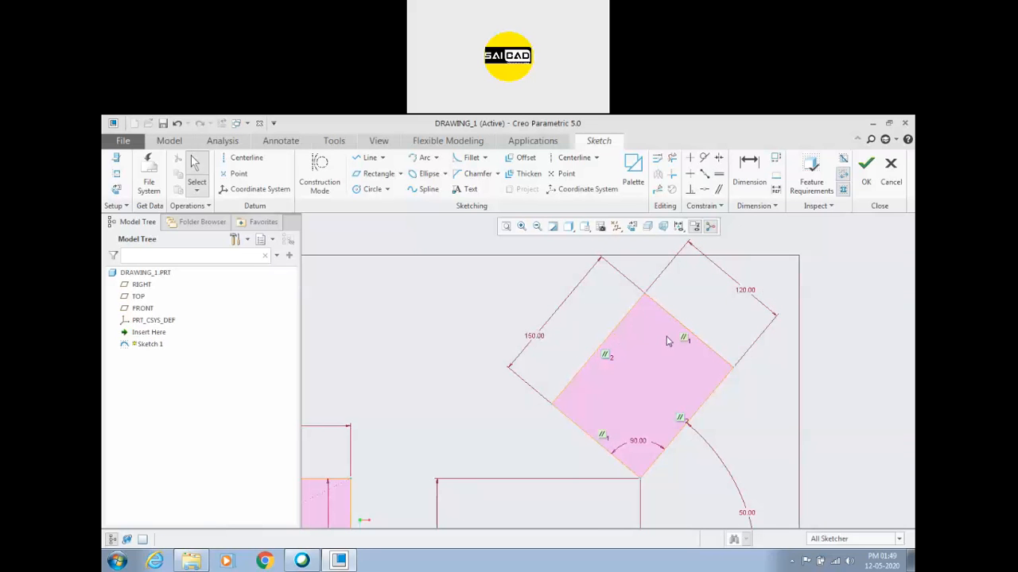
Try an Equal constraint between the 150 and 120 sides of the tilted rectangle, and move the Resolve Sketch dialog clear of the sketch
{"action": "left_click", "coordinate": [717, 189]}
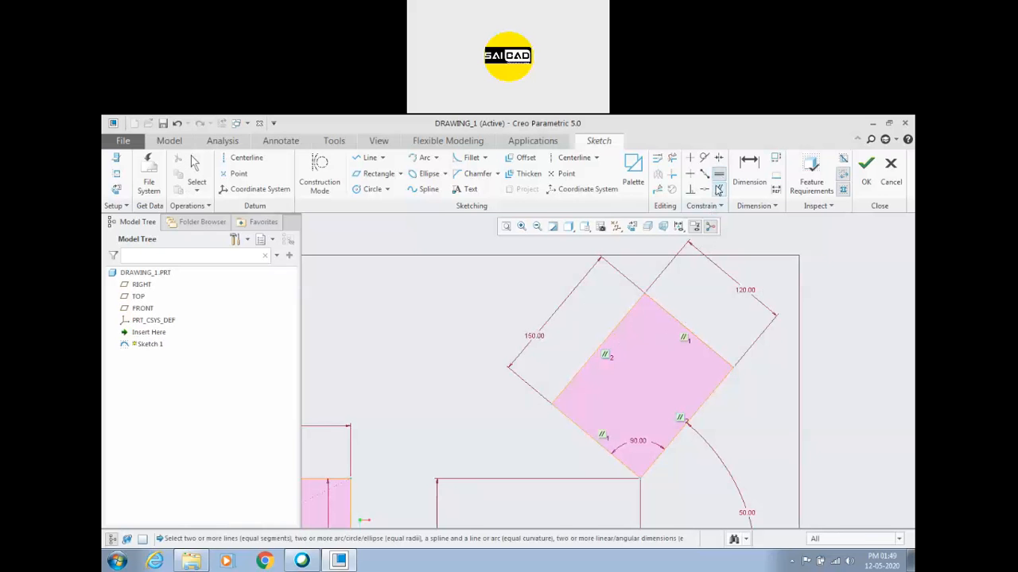
{"action": "left_click", "coordinate": [634, 308]}
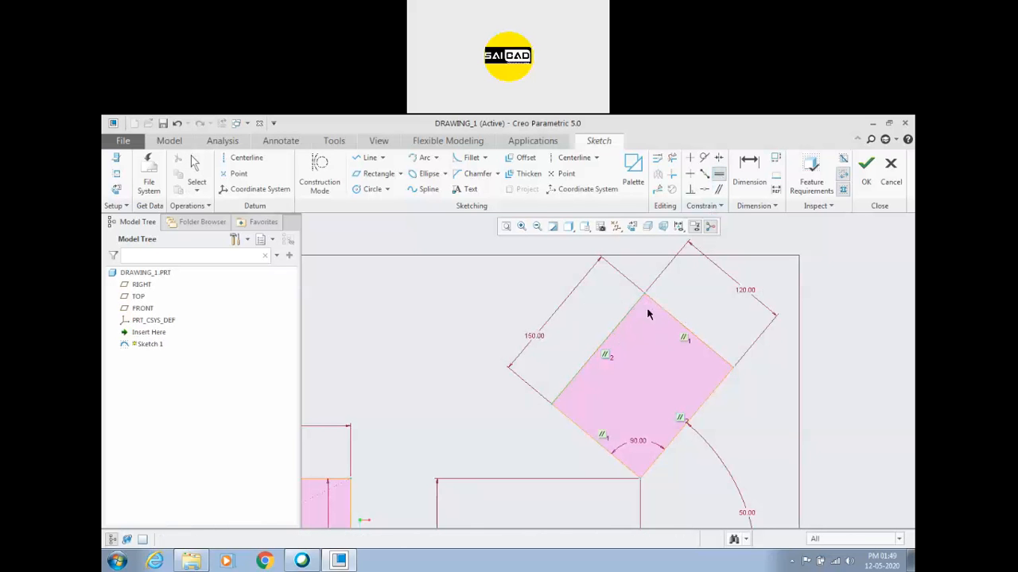
{"action": "left_click", "coordinate": [667, 311]}
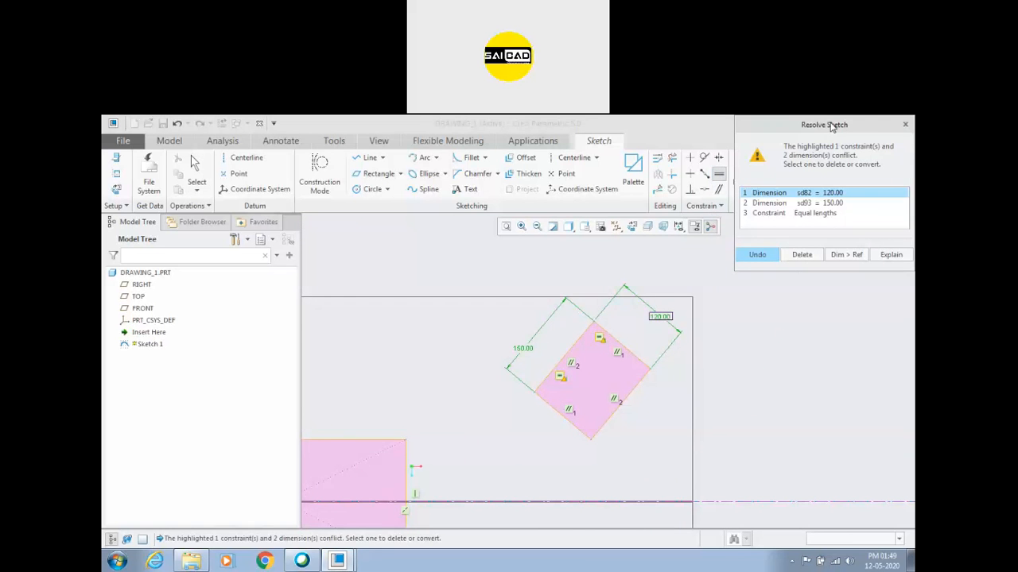
{"action": "mouse_move", "coordinate": [827, 129]}
{"action": "left_mouse_down"}
{"action": "mouse_move", "coordinate": [786, 210]}
{"action": "mouse_move", "coordinate": [796, 256]}
{"action": "left_mouse_up"}
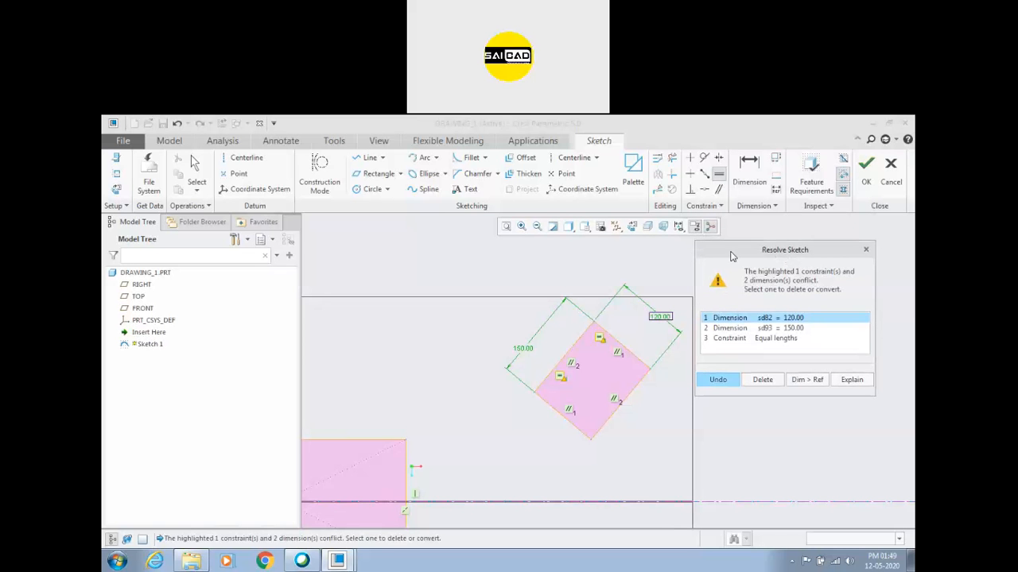
{"action": "left_click_drag", "start_coordinate": [805, 257], "coordinate": [811, 255]}
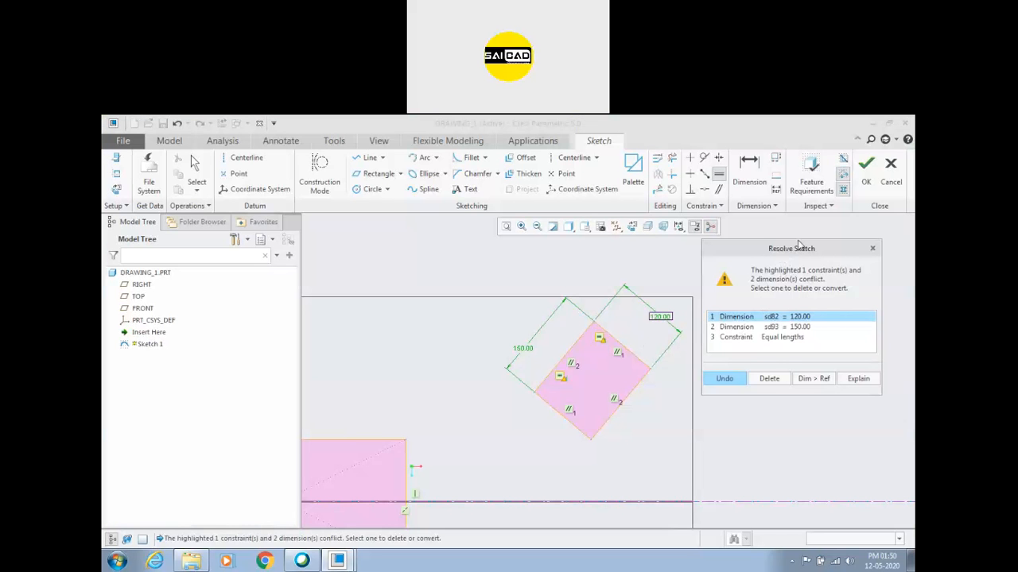
{"action": "left_click_drag", "start_coordinate": [783, 249], "coordinate": [801, 238]}
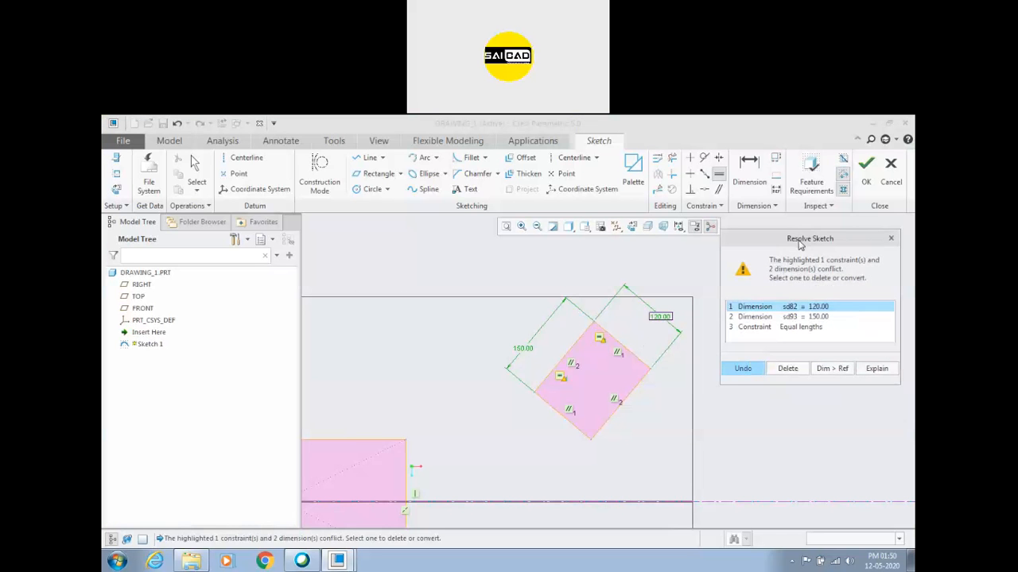
Examine each conflicting dimension and the Equal lengths constraint in the Resolve Sketch list against its highlight in the sketch
{"action": "left_click", "coordinate": [755, 316]}
{"action": "left_click", "coordinate": [756, 326]}
{"action": "left_click", "coordinate": [759, 318]}
{"action": "left_click", "coordinate": [755, 307]}
{"action": "left_click", "coordinate": [758, 317]}
{"action": "left_click", "coordinate": [759, 327]}
{"action": "left_click", "coordinate": [765, 307]}
{"action": "left_click", "coordinate": [759, 318]}
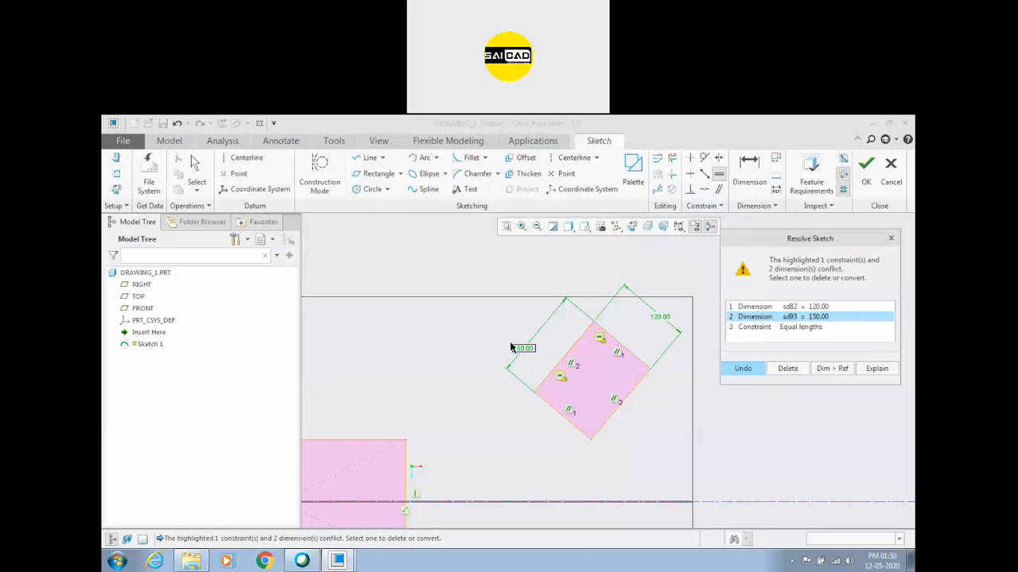
{"action": "left_click", "coordinate": [791, 326]}
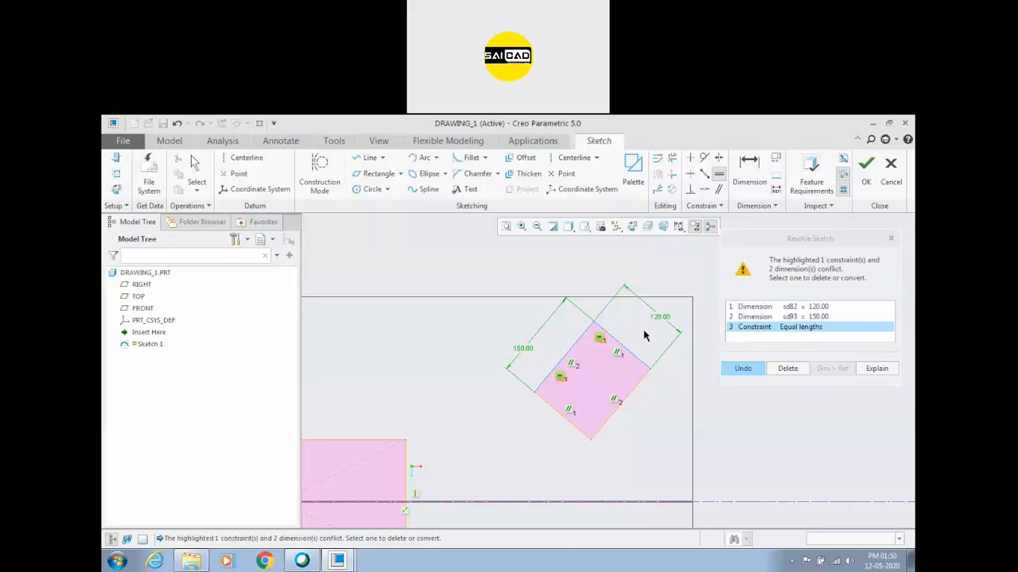
{"action": "scroll", "coordinate": [646, 334], "scroll_direction": "down", "scroll_amount": 2}
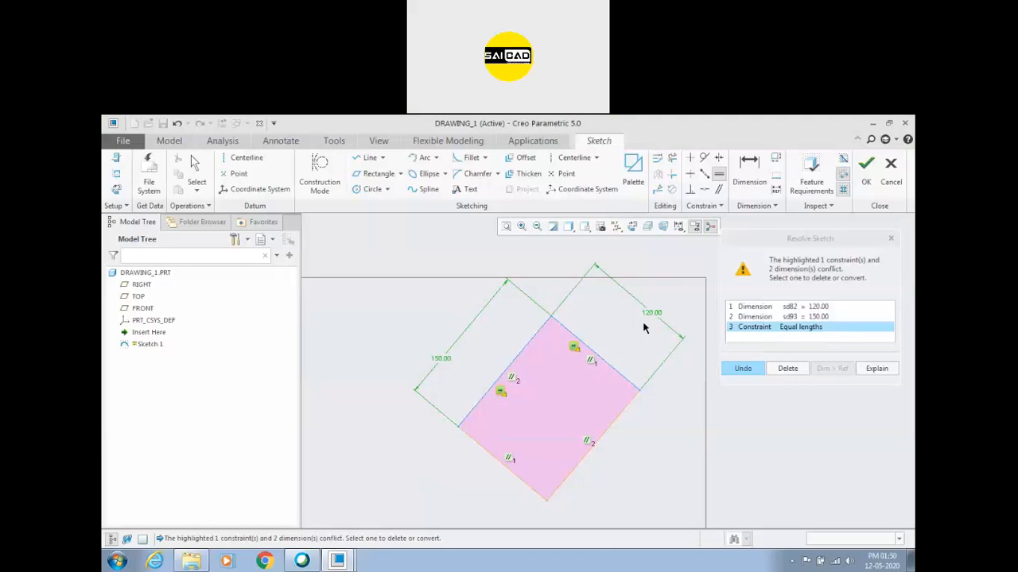
Try resolving the conflict by deleting the 120 dimension, and undo the resulting equal-length change
{"action": "left_click", "coordinate": [821, 309]}
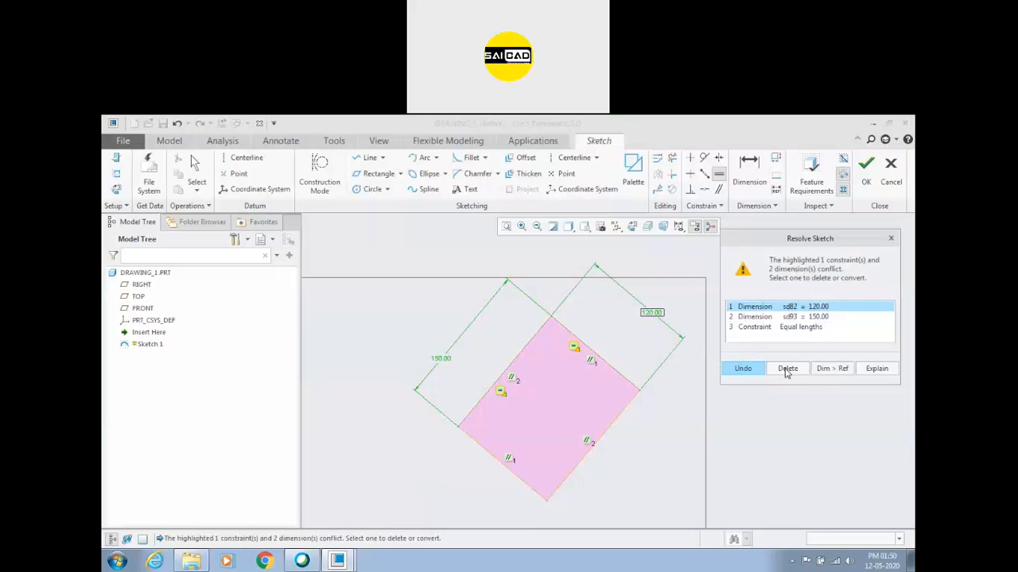
{"action": "left_click", "coordinate": [787, 369]}
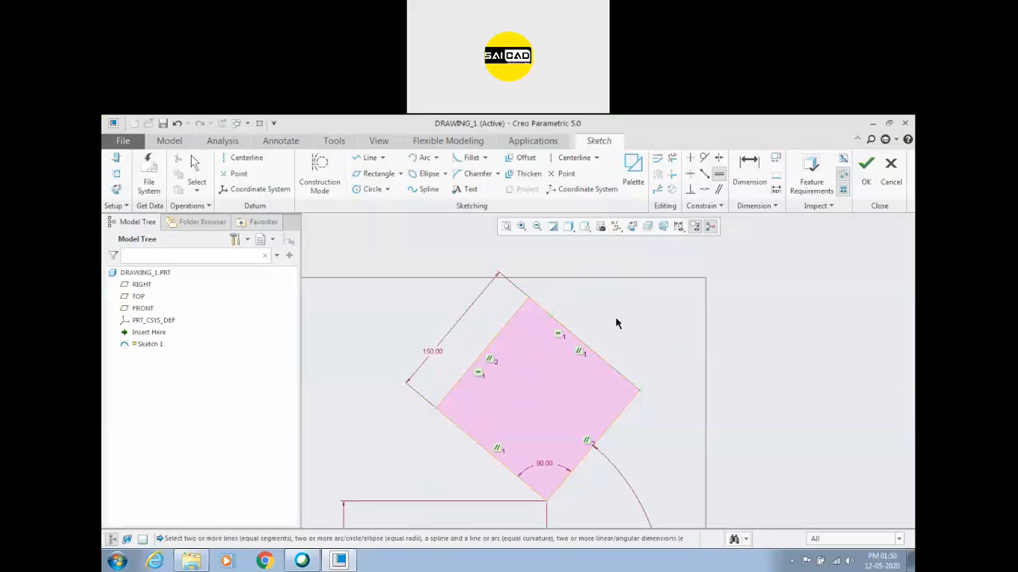
{"action": "key", "text": "ctrl+z"}
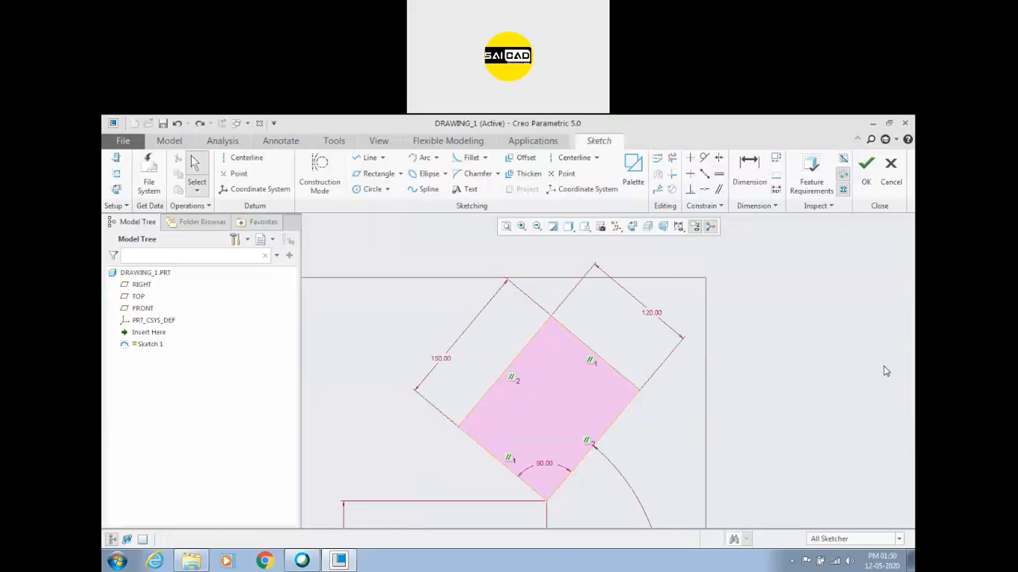
Make the tilted rectangle's two upper sides equal in length, resolving the conflict by deleting the 150 dimension
{"action": "left_click", "coordinate": [715, 176]}
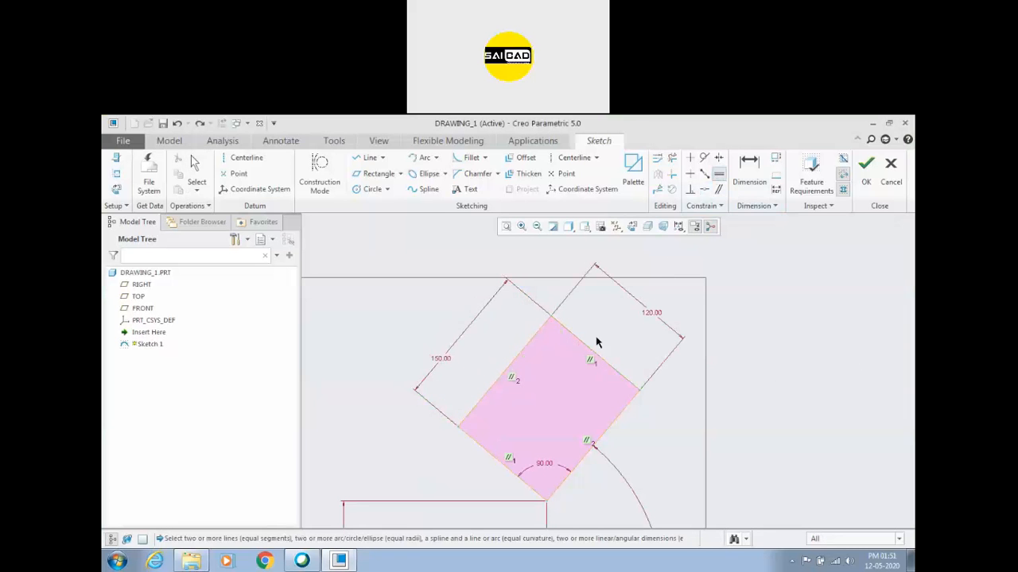
{"action": "left_click", "coordinate": [542, 331]}
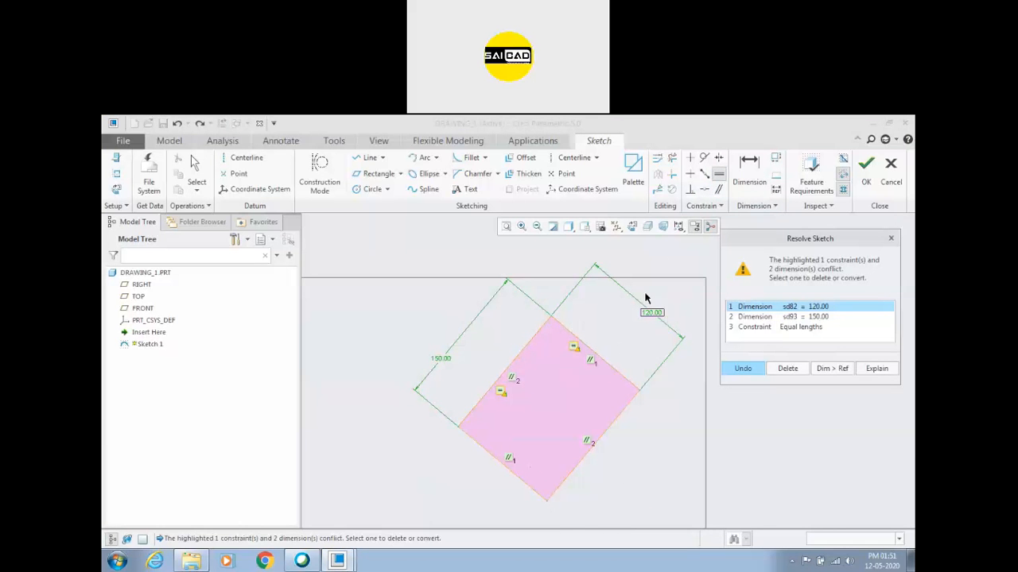
{"action": "left_click", "coordinate": [809, 318]}
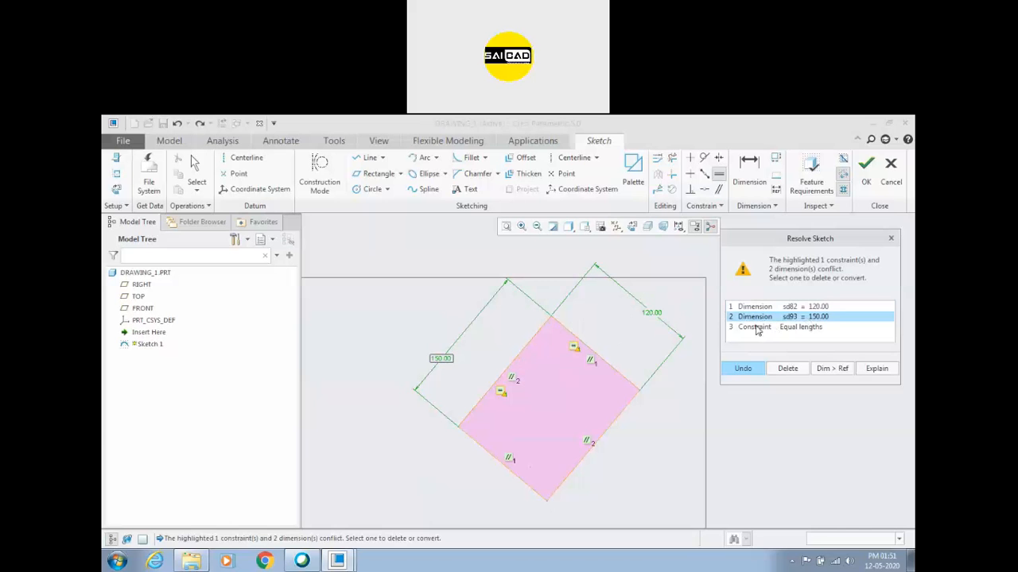
{"action": "left_click", "coordinate": [786, 369]}
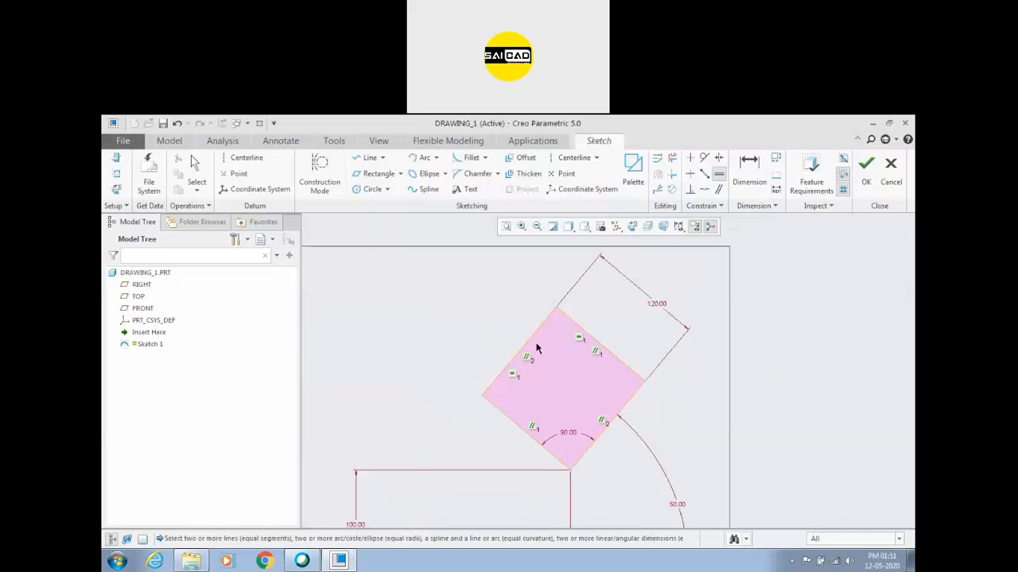
{"action": "scroll", "coordinate": [609, 418], "scroll_direction": "up", "scroll_amount": 1}
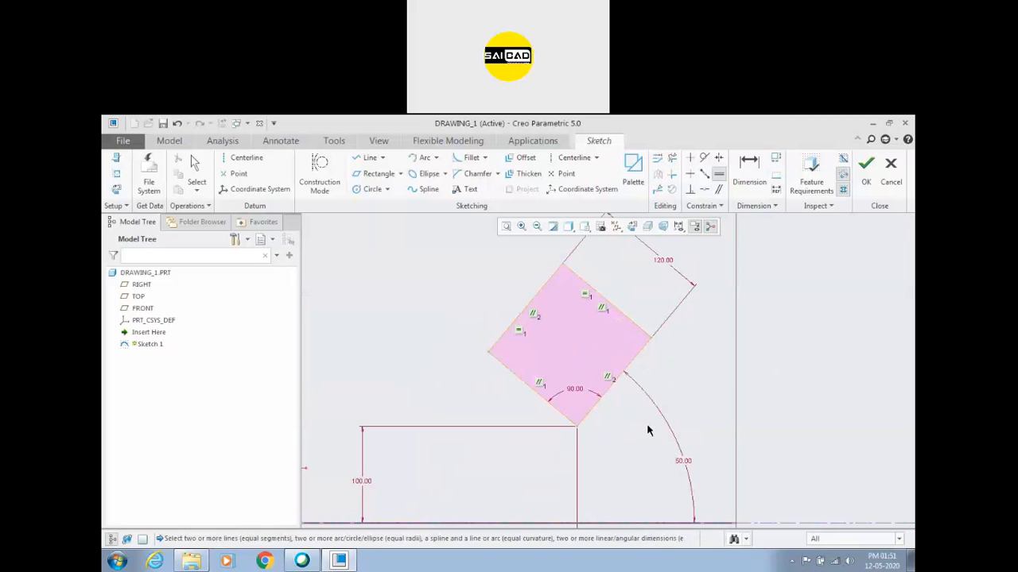
{"action": "scroll", "coordinate": [626, 409], "scroll_direction": "up", "scroll_amount": 1}
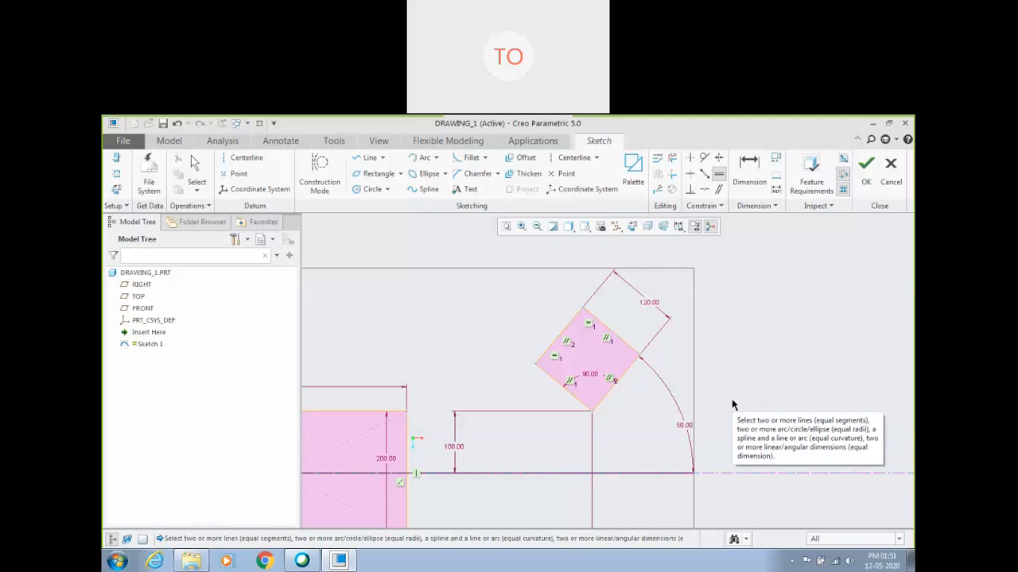
{"action": "scroll", "coordinate": [719, 326], "scroll_direction": "up", "scroll_amount": 1}
{"action": "middle_click", "coordinate": [776, 350]}
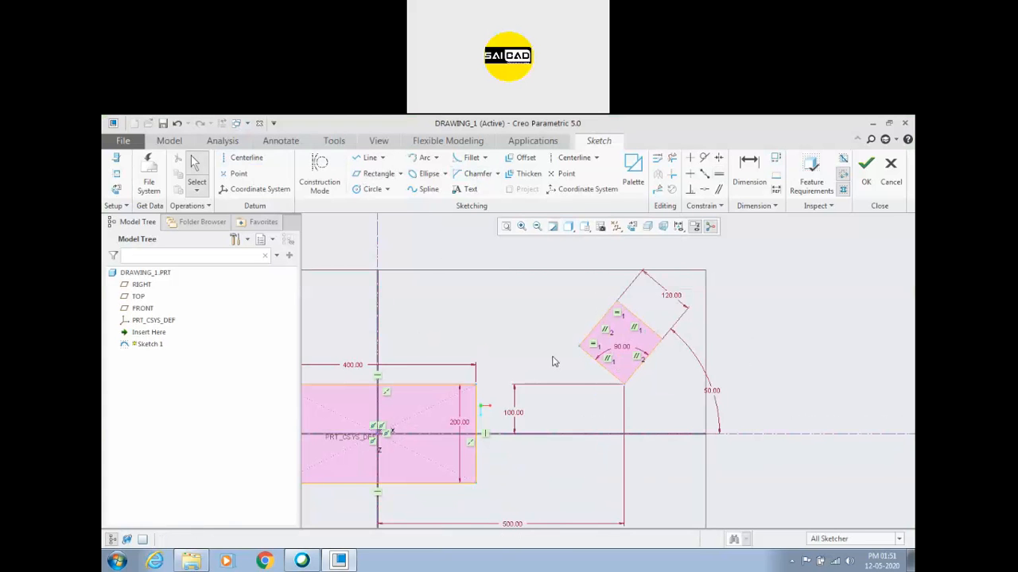
{"action": "right_click", "coordinate": [672, 297]}
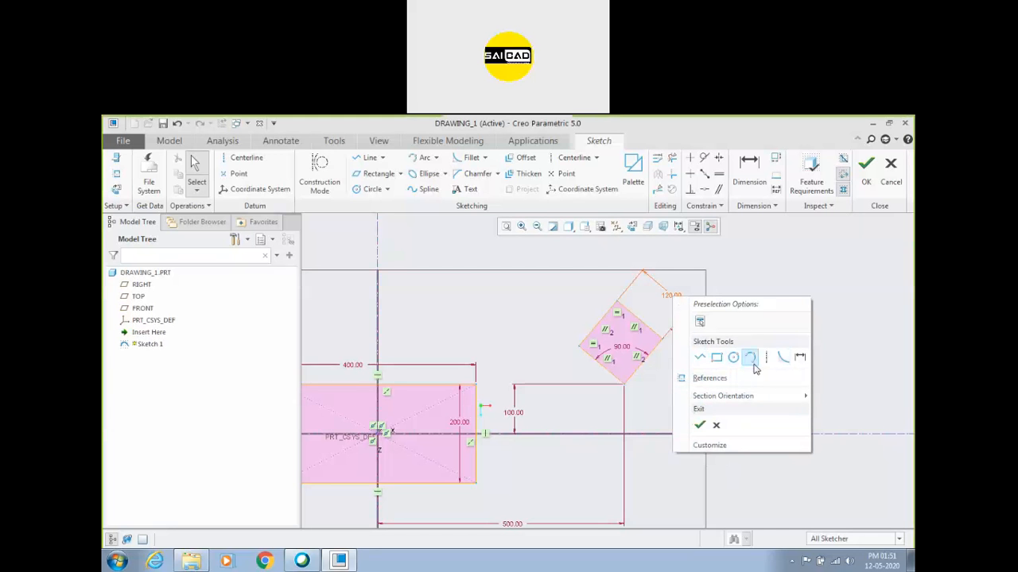
{"action": "left_click", "coordinate": [839, 370]}
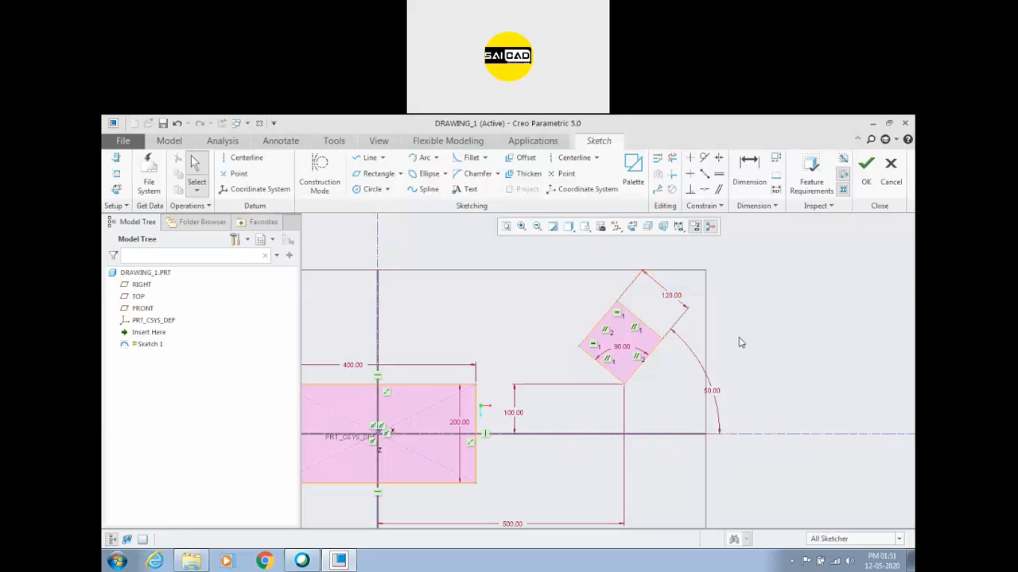
Open the Creo Parametric Options at the Sketcher settings, keeping the dialog within view
{"action": "left_click", "coordinate": [124, 141]}
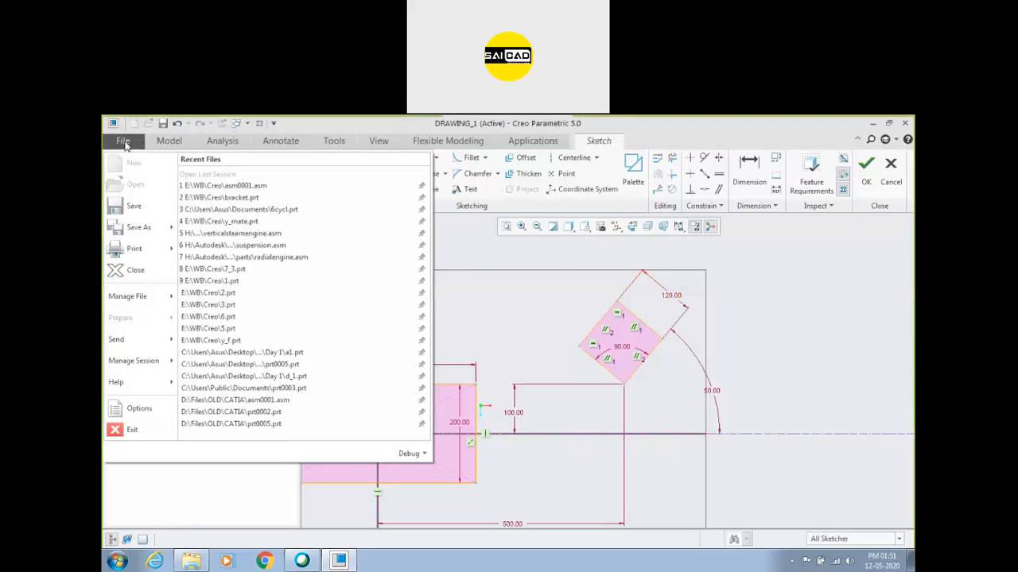
{"action": "mouse_move", "coordinate": [141, 371]}
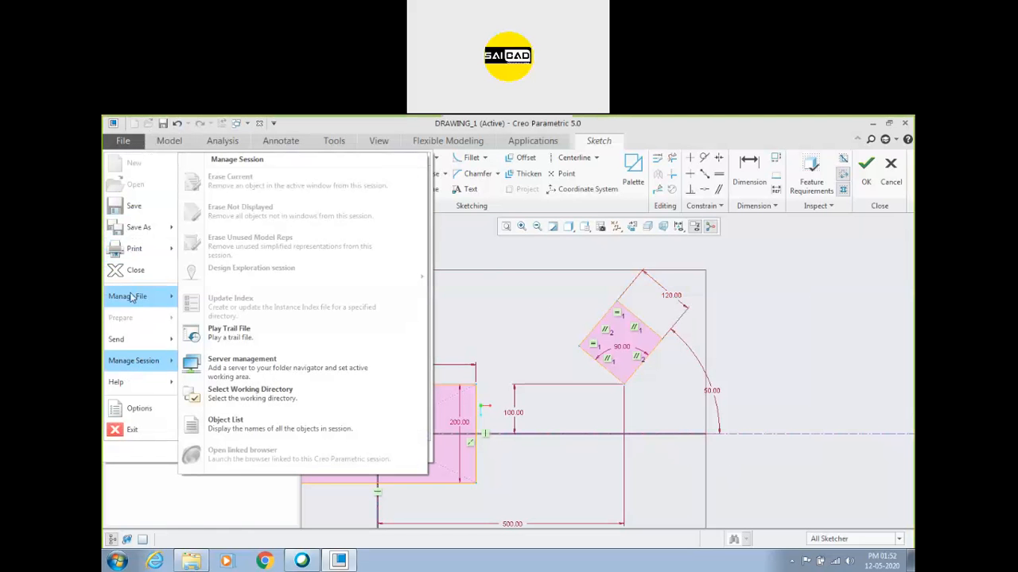
{"action": "mouse_move", "coordinate": [131, 297]}
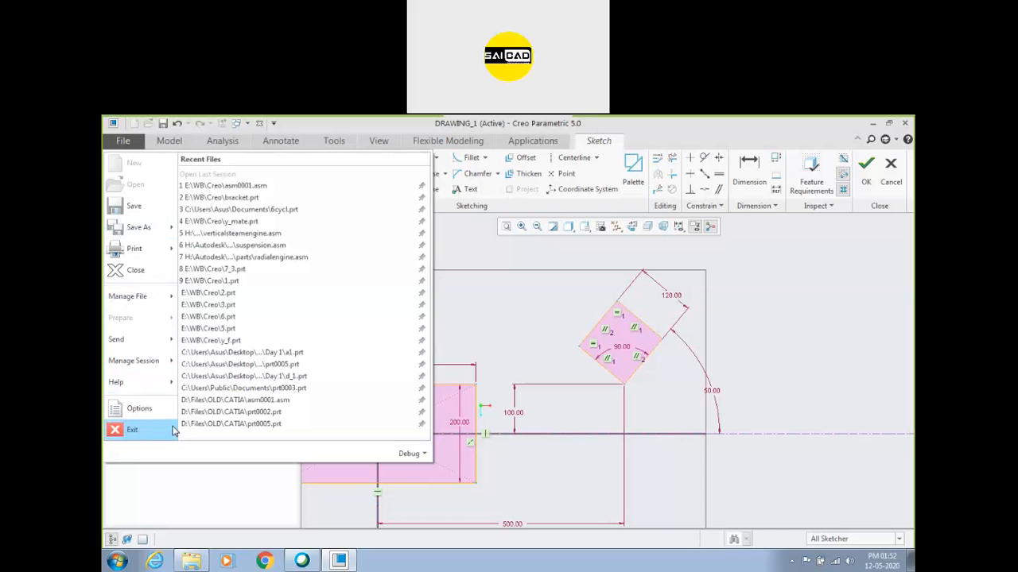
{"action": "left_click", "coordinate": [151, 415]}
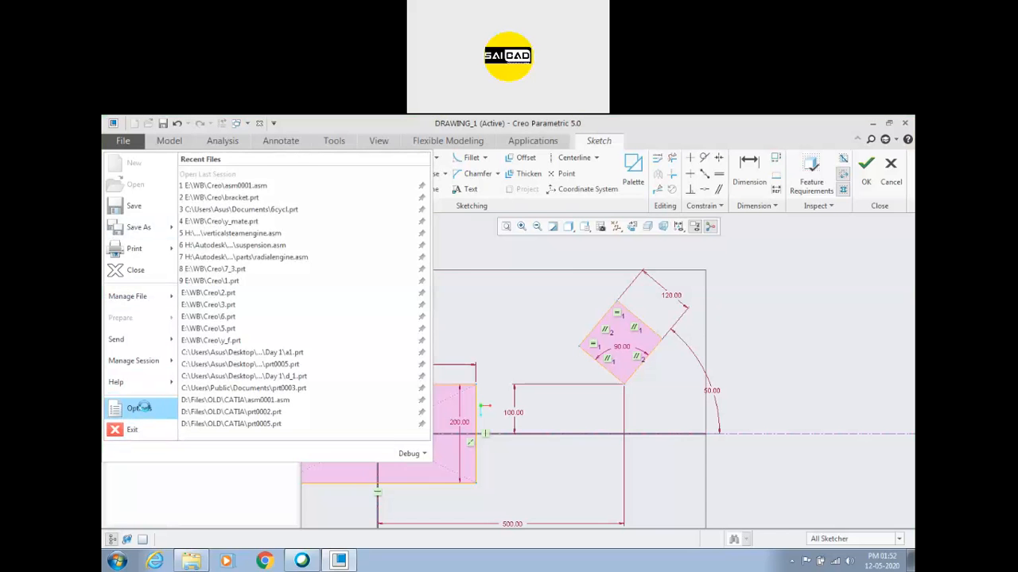
{"action": "left_click_drag", "start_coordinate": [396, 129], "coordinate": [406, 171]}
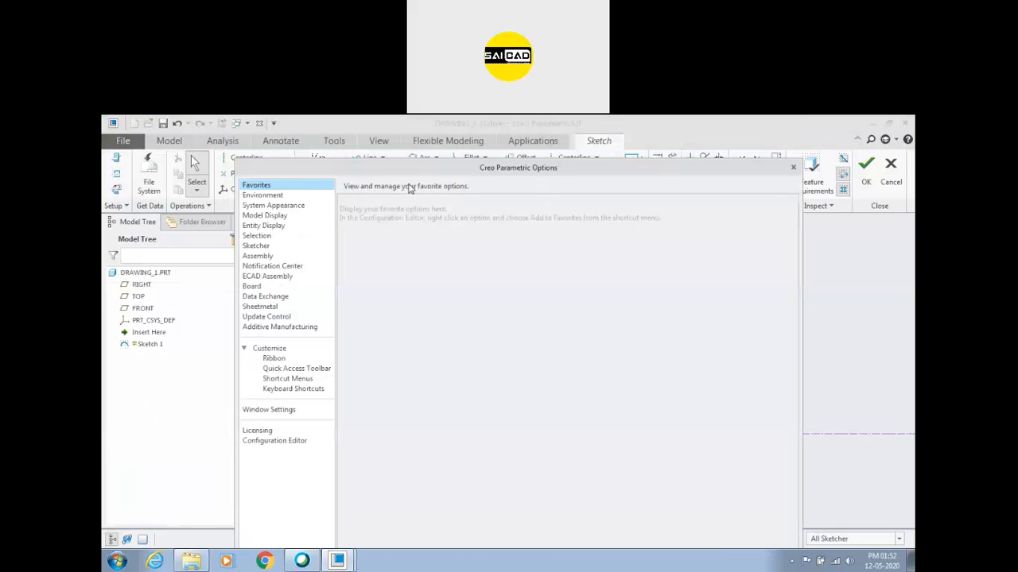
{"action": "left_click_drag", "start_coordinate": [516, 173], "coordinate": [543, 154]}
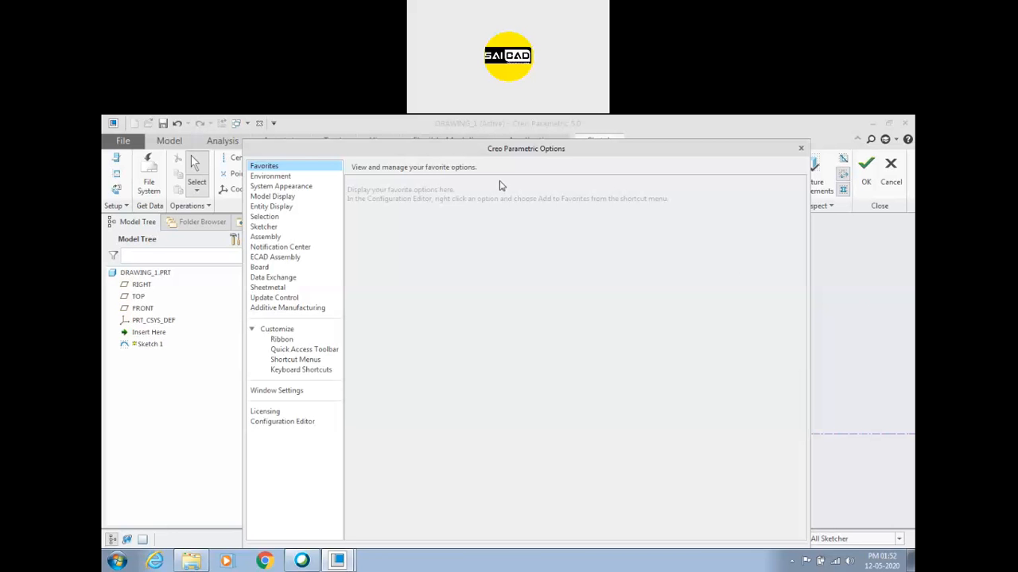
{"action": "left_click", "coordinate": [264, 226]}
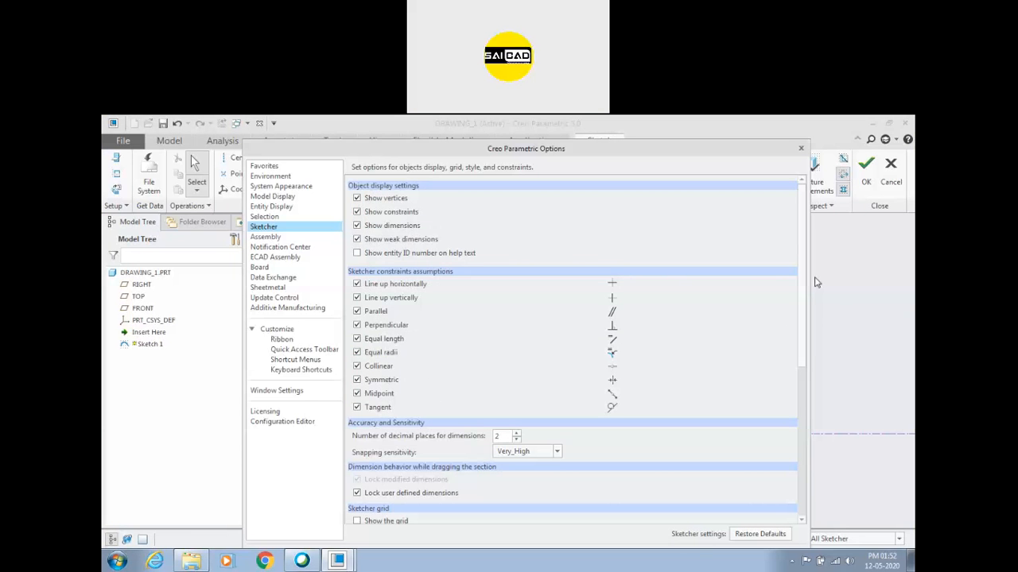
Review the Sketcher settings and disable both Lock user defined dimensions and Lock modified dimensions
{"action": "mouse_move", "coordinate": [803, 276]}
{"action": "left_mouse_down"}
{"action": "mouse_move", "coordinate": [804, 322]}
{"action": "mouse_move", "coordinate": [784, 368]}
{"action": "left_mouse_up"}
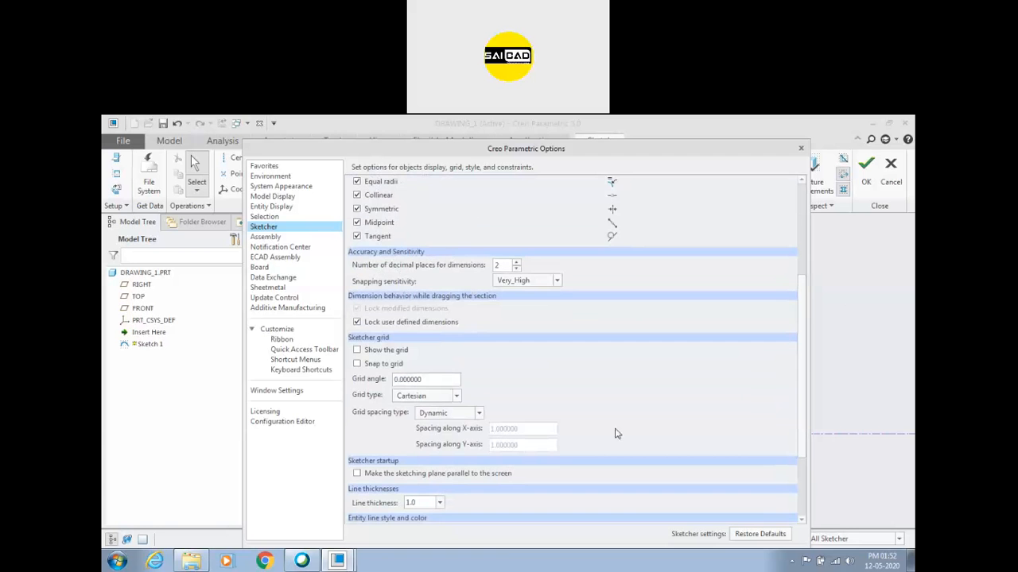
{"action": "mouse_move", "coordinate": [805, 373]}
{"action": "left_mouse_down"}
{"action": "mouse_move", "coordinate": [803, 495]}
{"action": "mouse_move", "coordinate": [799, 484]}
{"action": "left_mouse_up"}
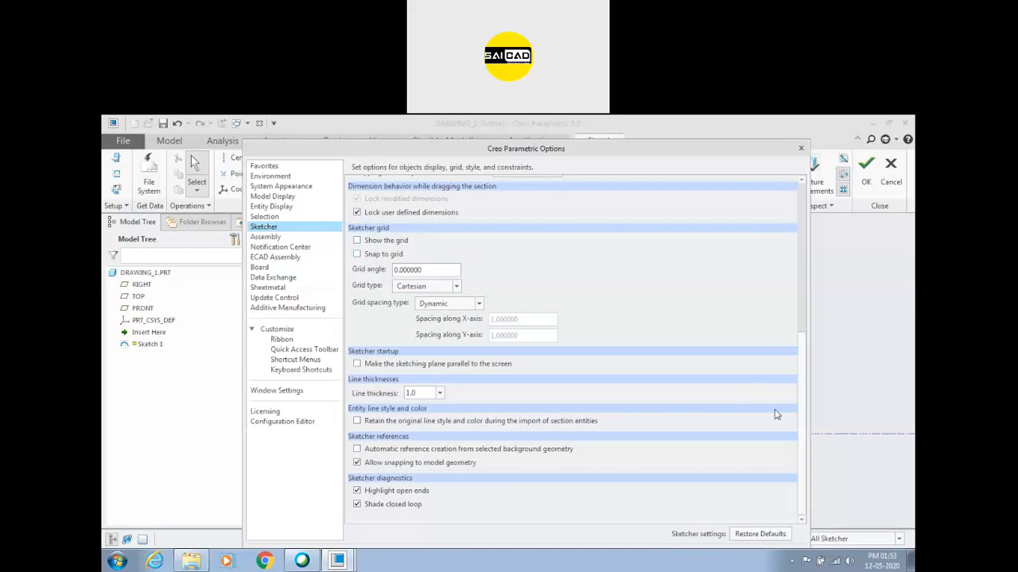
{"action": "left_click_drag", "start_coordinate": [800, 416], "coordinate": [799, 320]}
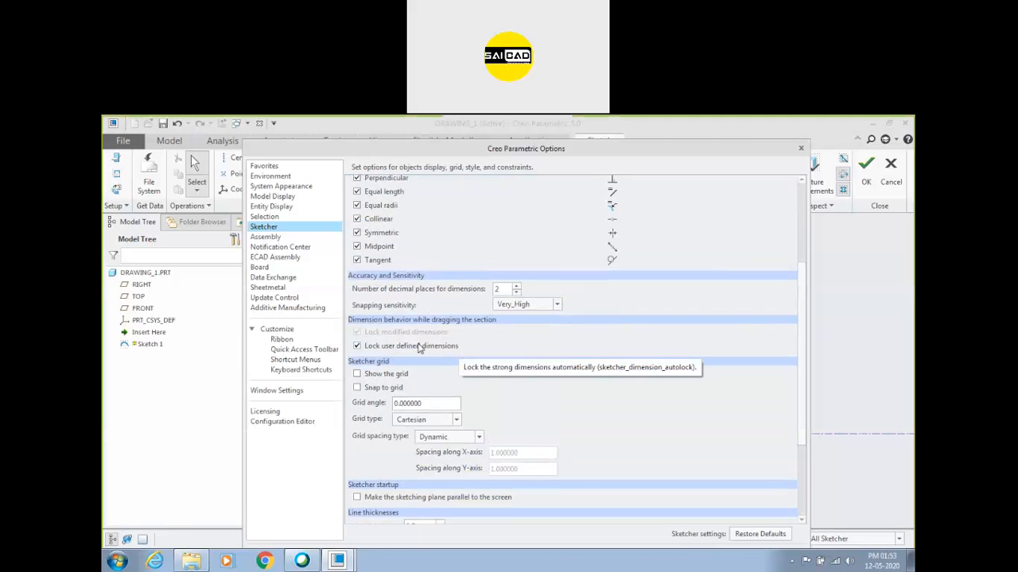
{"action": "left_click", "coordinate": [357, 346]}
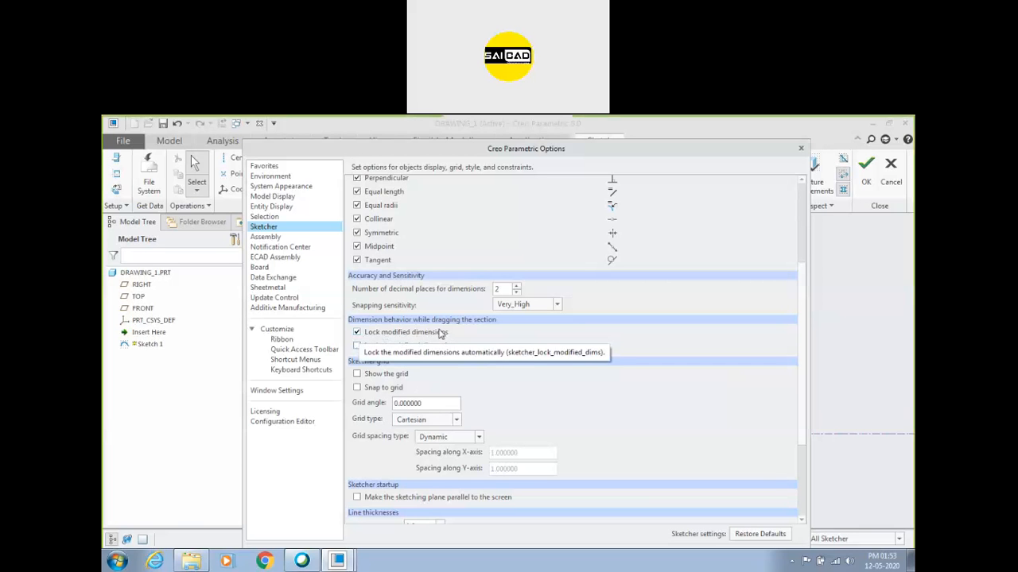
{"action": "left_click", "coordinate": [358, 333]}
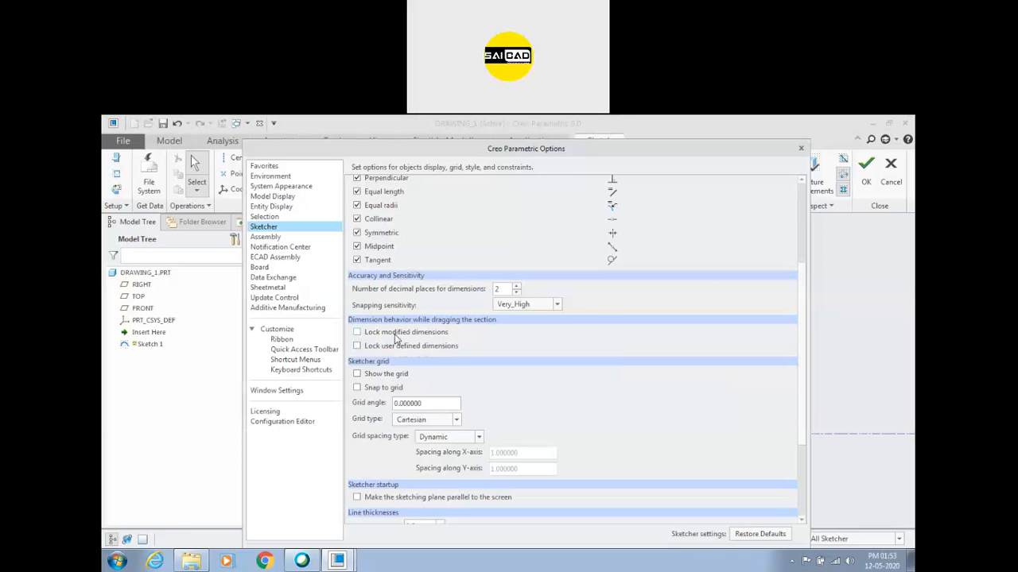
Apply the changed Sketcher options and save them to the configuration file config.pro in the Public Documents folder
{"action": "scroll", "coordinate": [708, 239], "scroll_direction": "down", "scroll_amount": 4}
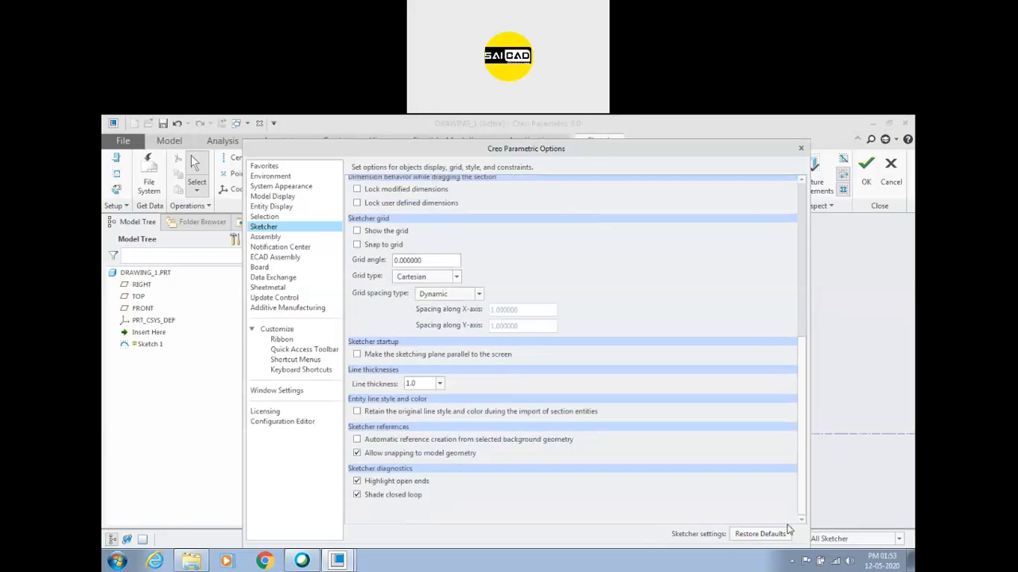
{"action": "left_click_drag", "start_coordinate": [679, 145], "coordinate": [653, 123]}
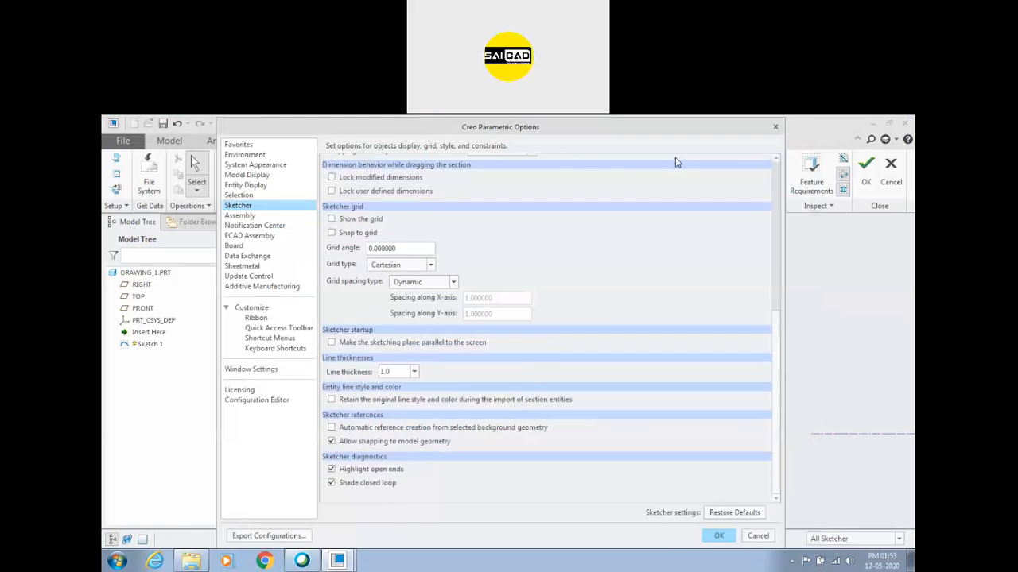
{"action": "left_click", "coordinate": [718, 536]}
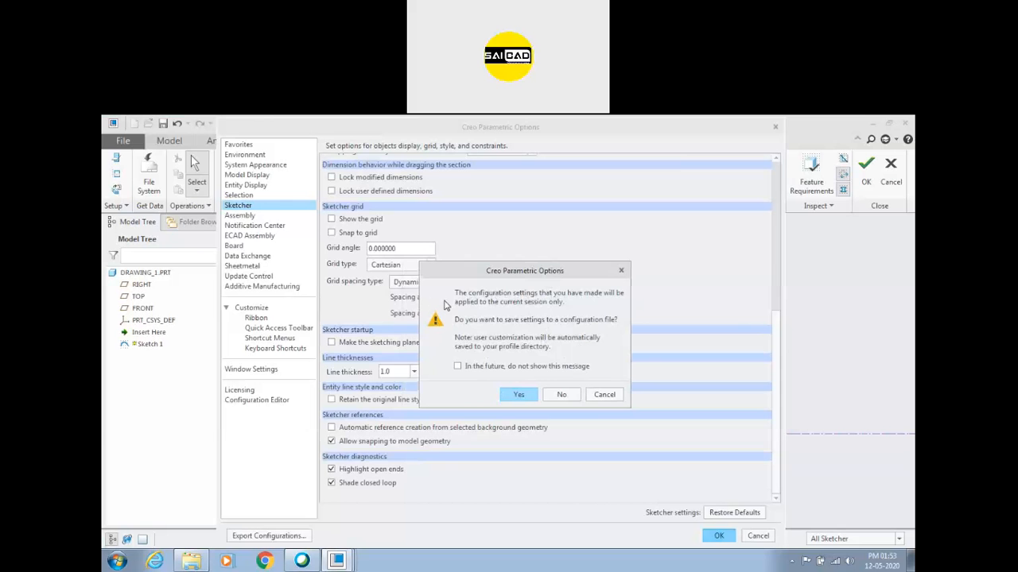
{"action": "left_click", "coordinate": [516, 393]}
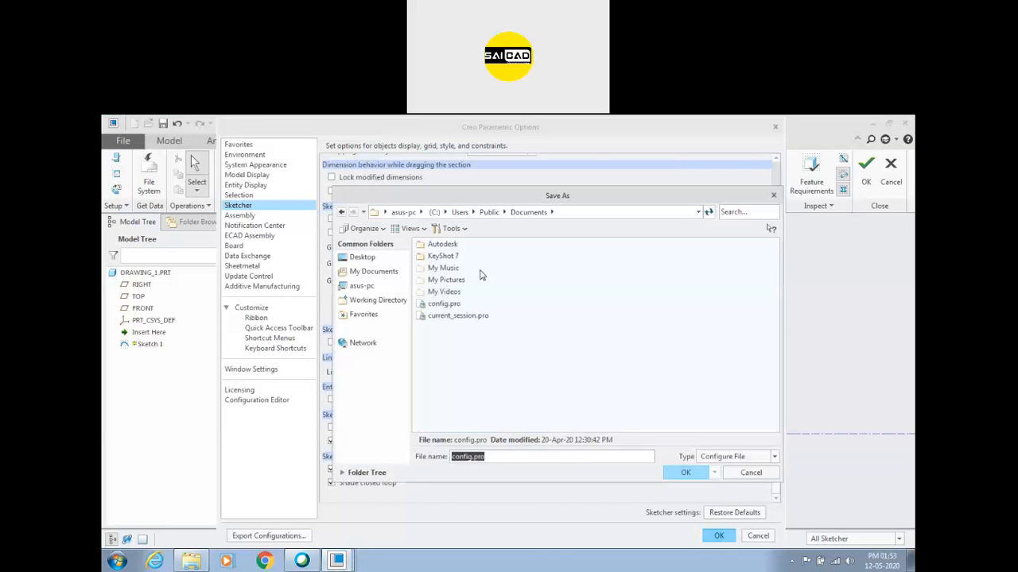
{"action": "left_click", "coordinate": [486, 344]}
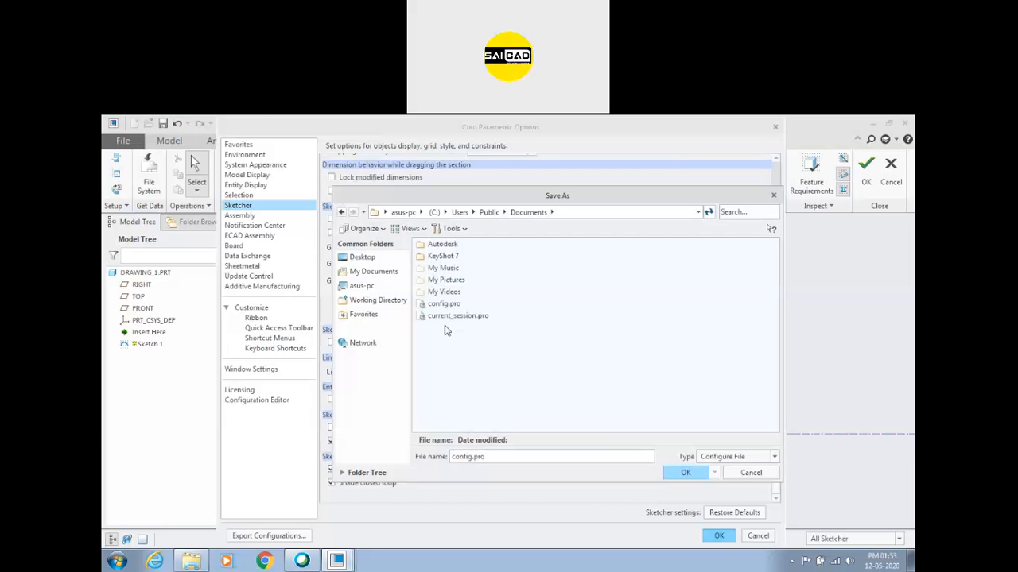
{"action": "left_click", "coordinate": [675, 470]}
Sketch a circle about 139 in diameter to the right of the tilted rectangle, above the horizontal reference
{"action": "scroll", "coordinate": [644, 388], "scroll_direction": "up", "scroll_amount": 1}
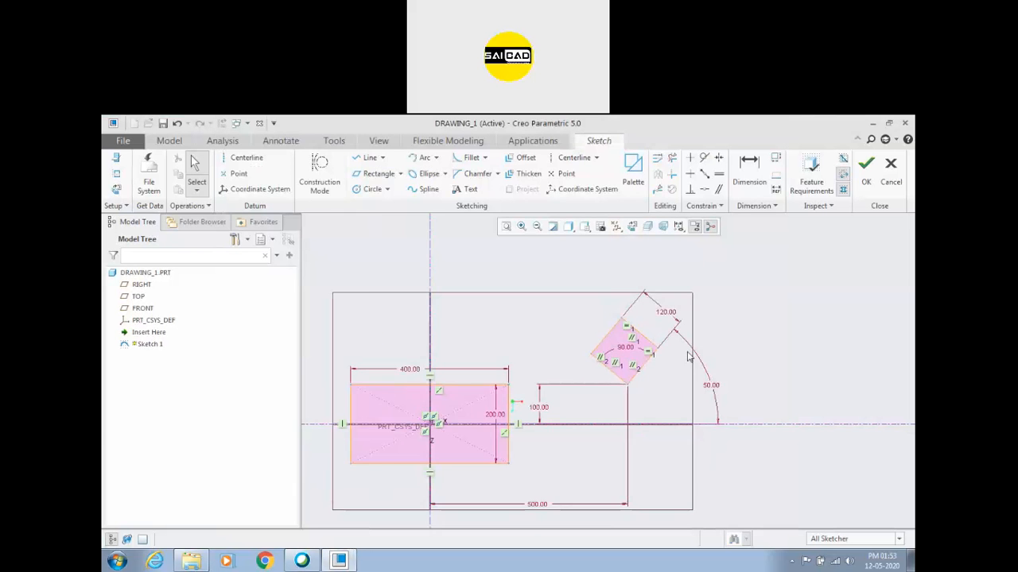
{"action": "scroll", "coordinate": [690, 354], "scroll_direction": "down", "scroll_amount": 1}
{"action": "scroll", "coordinate": [443, 298], "scroll_direction": "up", "scroll_amount": 3}
{"action": "left_click", "coordinate": [373, 189]}
{"action": "left_click", "coordinate": [717, 316]}
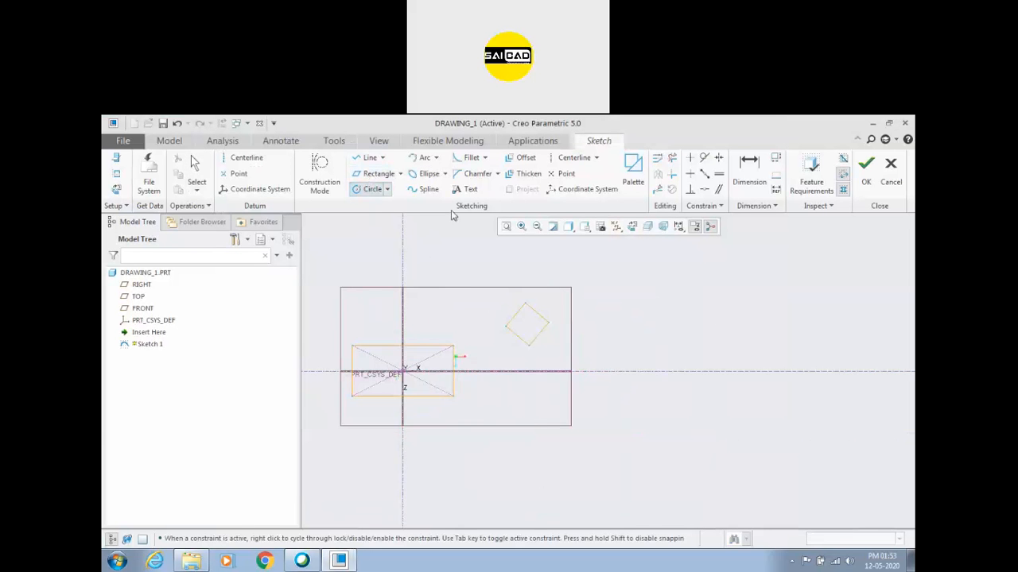
{"action": "left_click", "coordinate": [708, 300]}
{"action": "middle_click", "coordinate": [784, 305]}
{"action": "scroll", "coordinate": [748, 307], "scroll_direction": "down", "scroll_amount": 3}
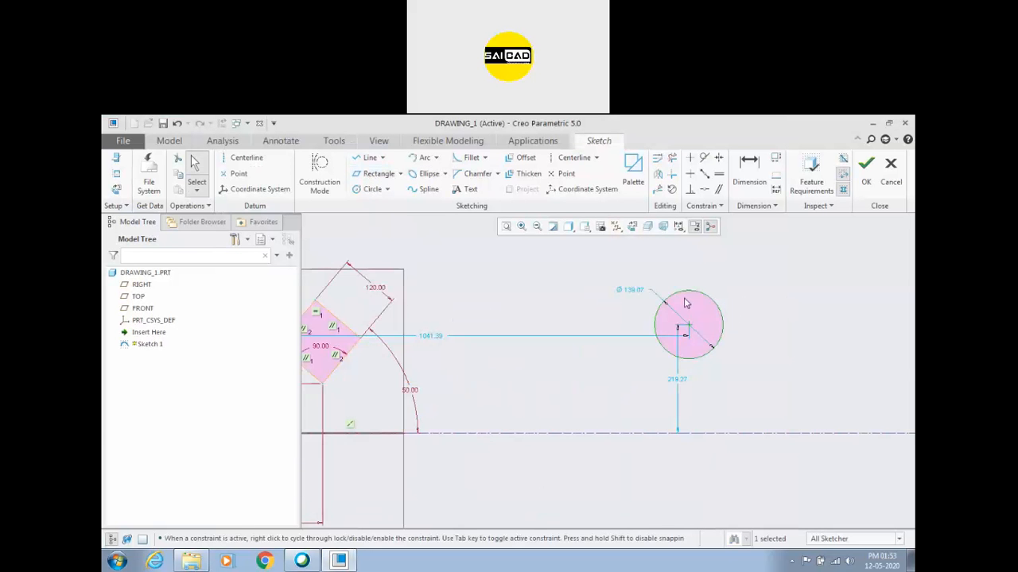
Set the new circle's diameter to 120
{"action": "double_click", "coordinate": [633, 291]}
{"action": "type", "text": "120"}
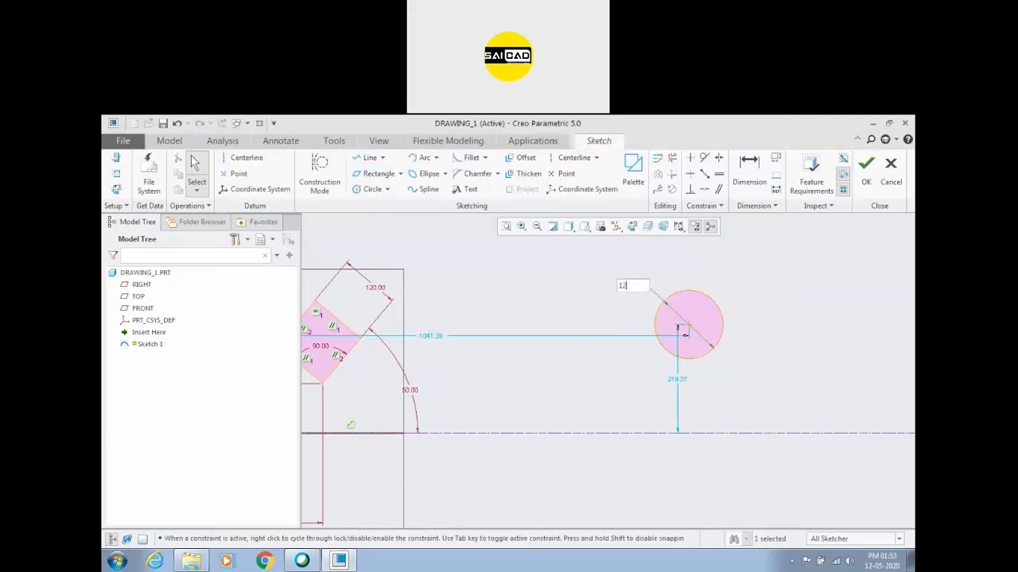
{"action": "key", "text": "Return"}
{"action": "scroll", "coordinate": [694, 302], "scroll_direction": "down", "scroll_amount": 3}
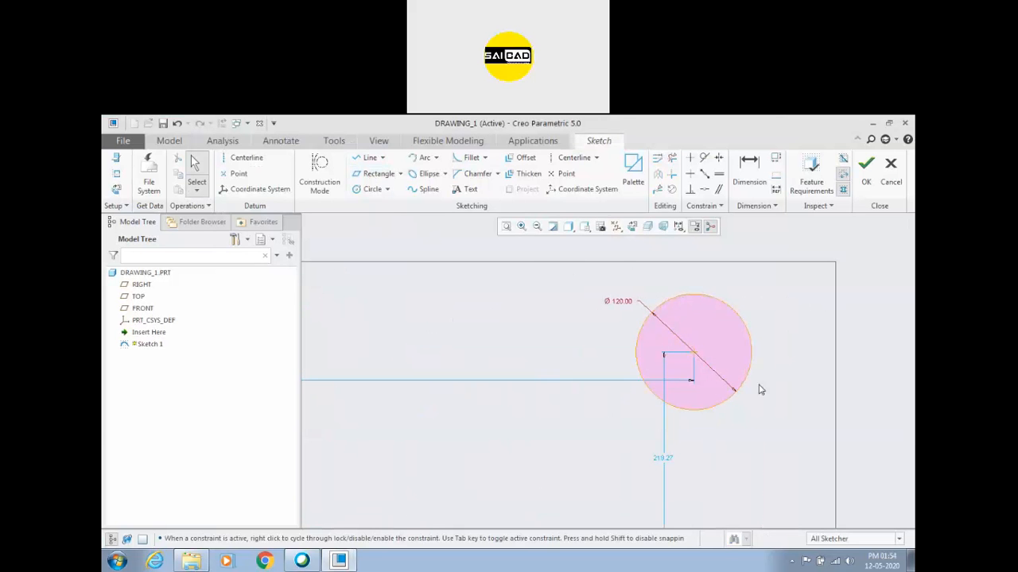
{"action": "scroll", "coordinate": [754, 319], "scroll_direction": "up", "scroll_amount": 2}
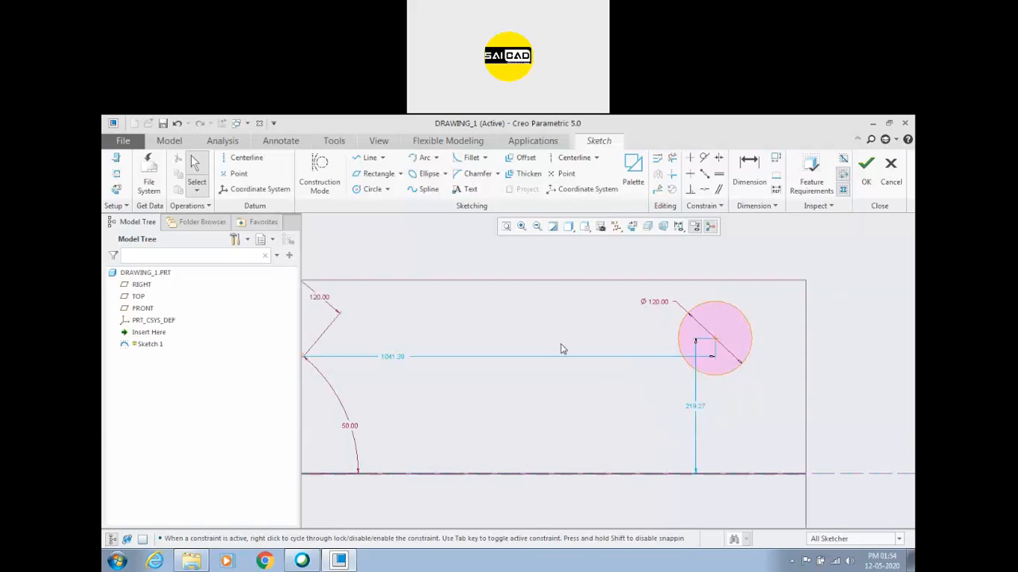
{"action": "scroll", "coordinate": [712, 353], "scroll_direction": "up", "scroll_amount": 1}
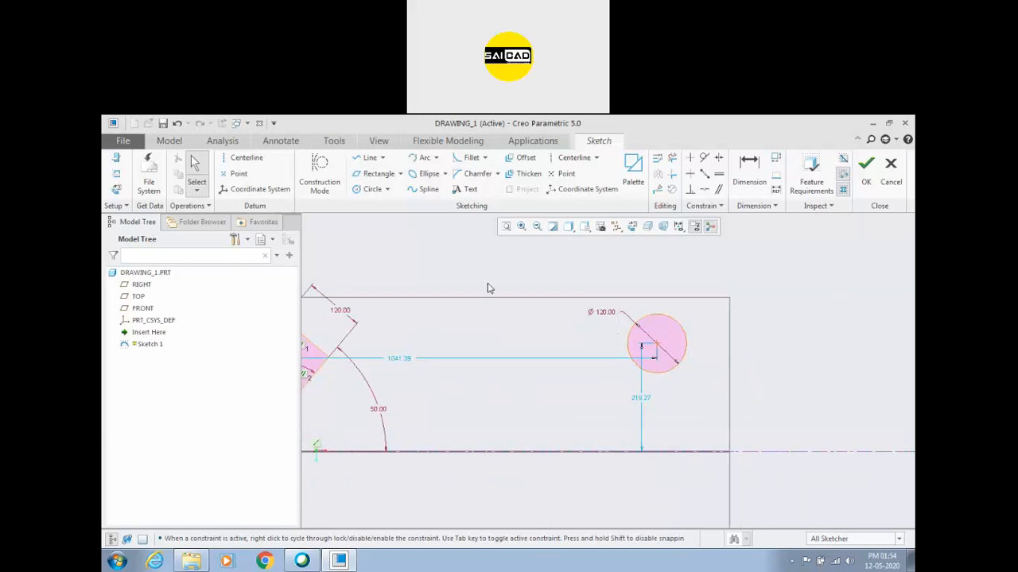
Enable Lock user defined dimensions in the Sketcher options and save the settings to config.pro
{"action": "left_click", "coordinate": [123, 140]}
{"action": "left_click", "coordinate": [128, 407]}
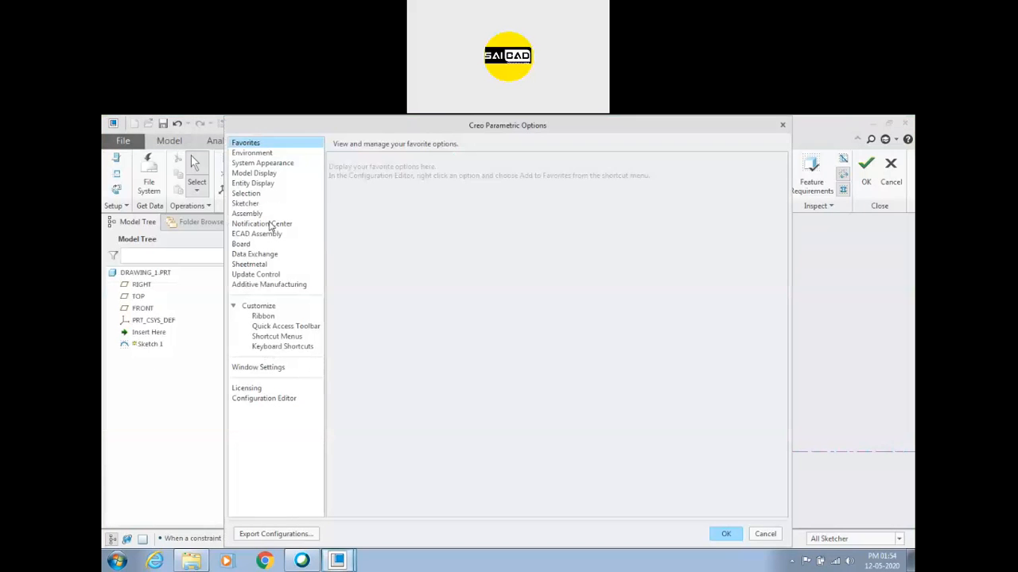
{"action": "left_click", "coordinate": [240, 205]}
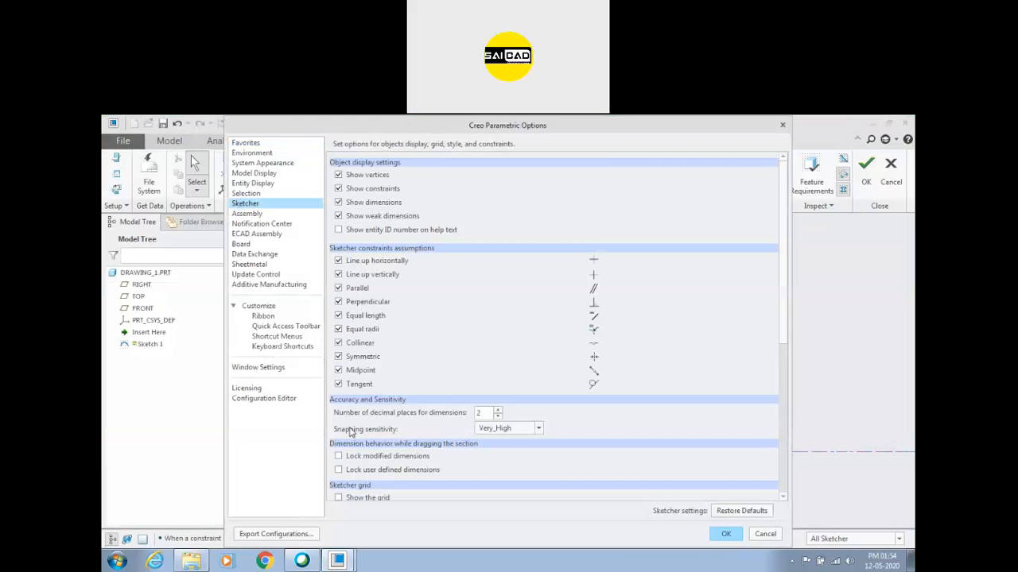
{"action": "left_click", "coordinate": [364, 468]}
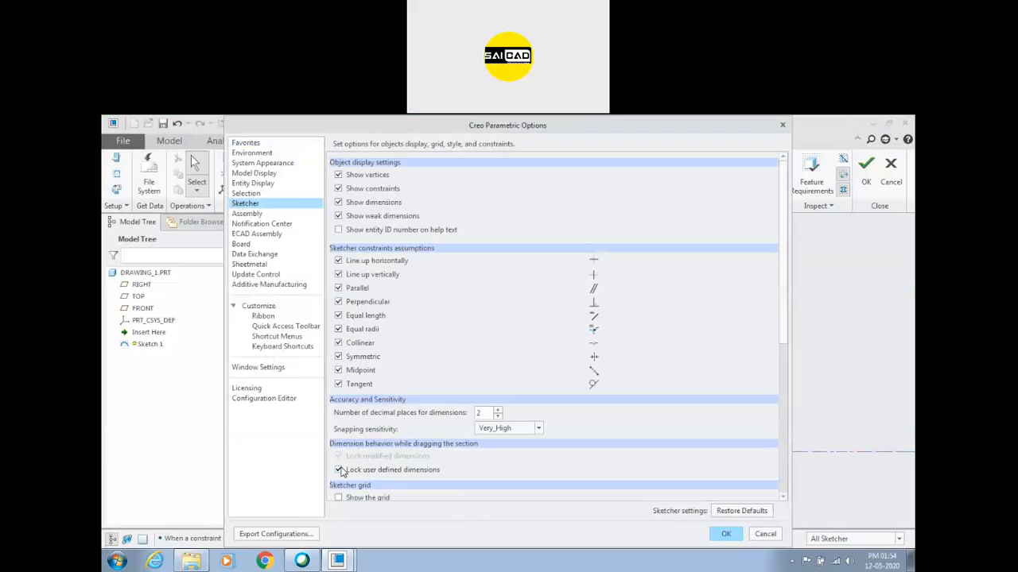
{"action": "left_click", "coordinate": [727, 535]}
{"action": "left_click", "coordinate": [502, 392]}
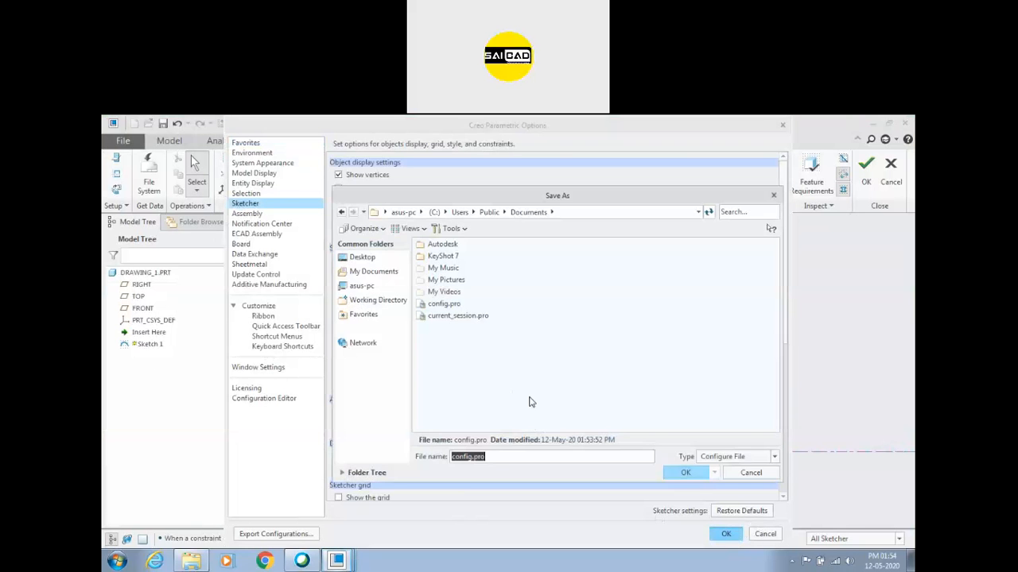
{"action": "left_click", "coordinate": [686, 474]}
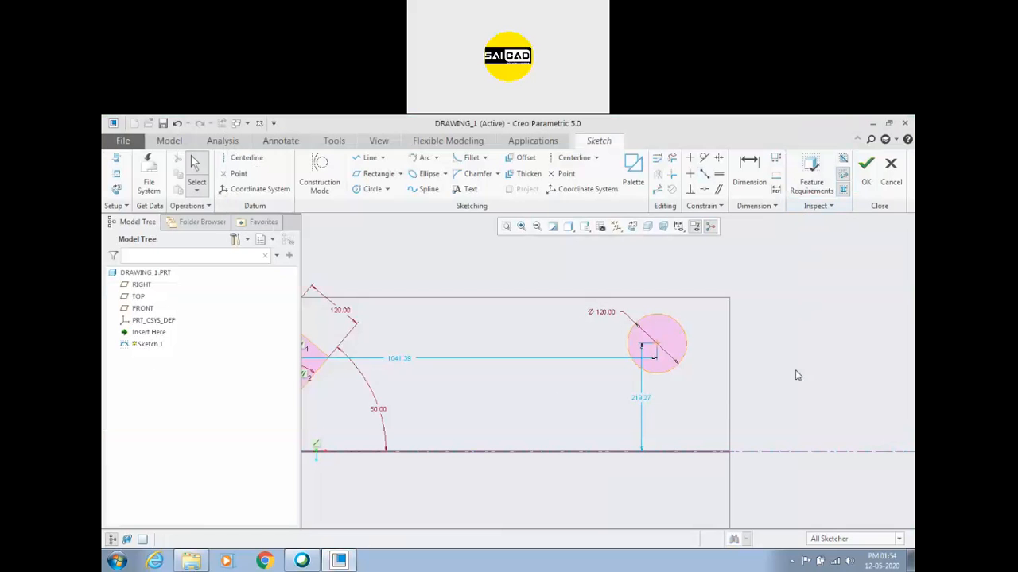
Reposition the circle centre's vertical dimension so that it stands clear to the left of the circle
{"action": "scroll", "coordinate": [766, 336], "scroll_direction": "up", "scroll_amount": 2}
{"action": "scroll", "coordinate": [620, 369], "scroll_direction": "down", "scroll_amount": 2}
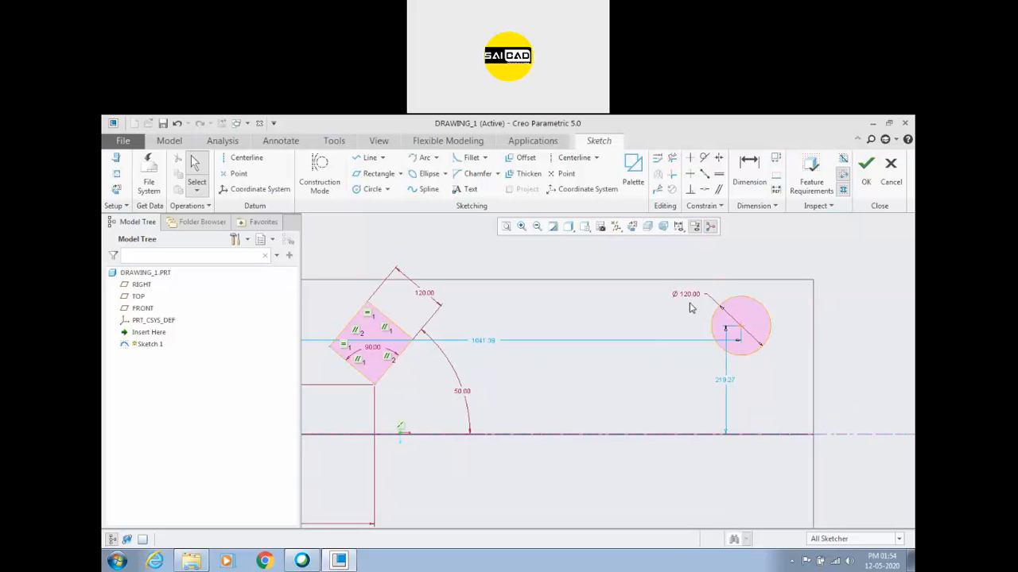
{"action": "scroll", "coordinate": [683, 310], "scroll_direction": "down", "scroll_amount": 1}
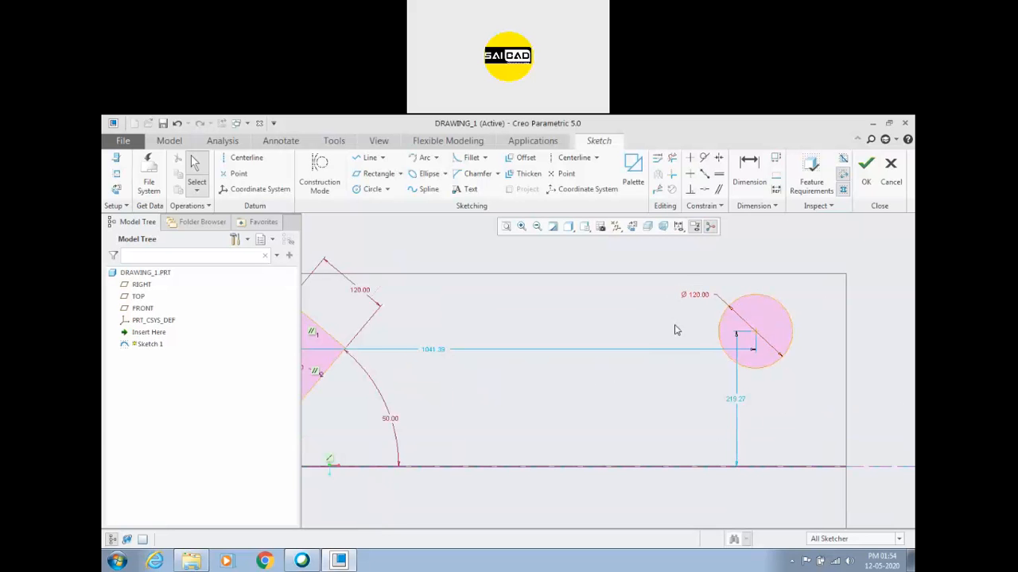
{"action": "left_click_drag", "start_coordinate": [739, 407], "coordinate": [661, 406]}
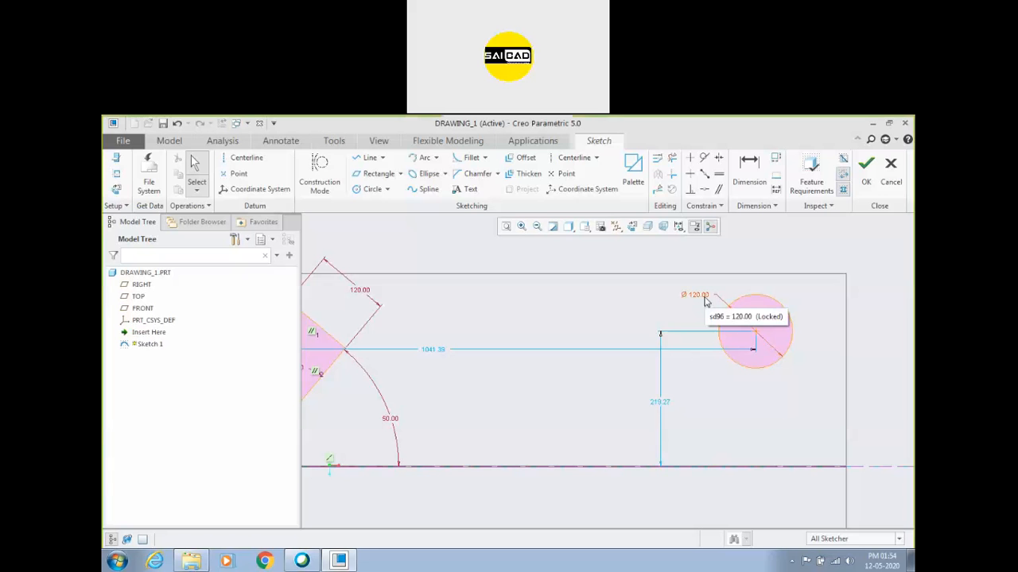
Examine the Toggle Lock command offered for the circle's diameter dimension, and leave the dimension's lock setting alone
{"action": "left_click", "coordinate": [703, 299]}
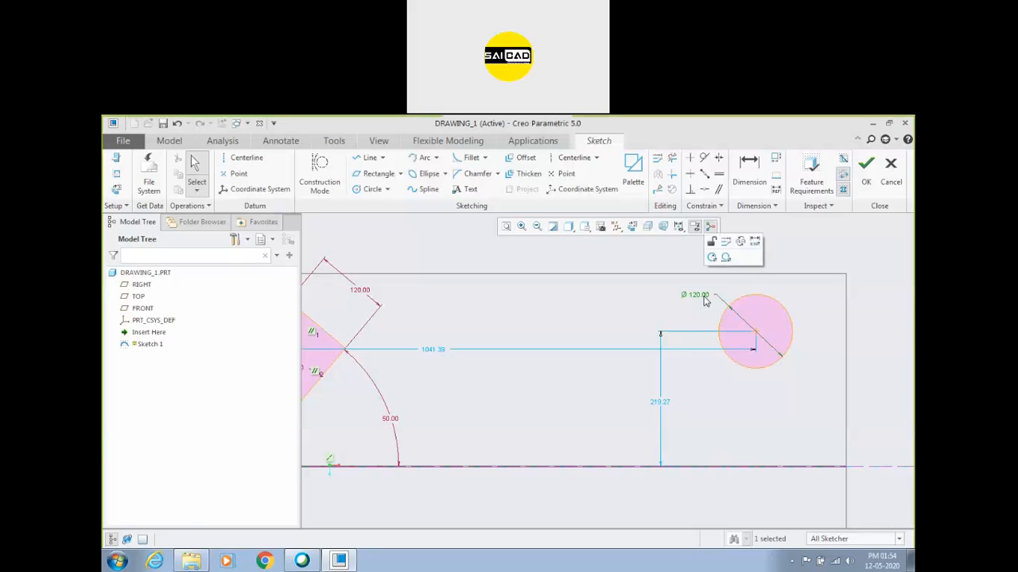
{"action": "right_click", "coordinate": [704, 299]}
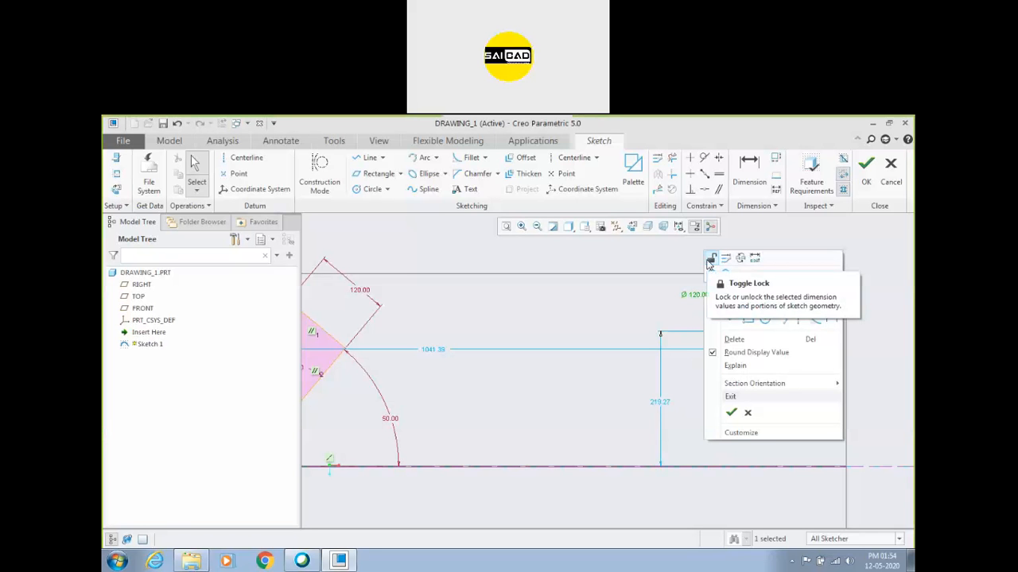
{"action": "left_click", "coordinate": [634, 309]}
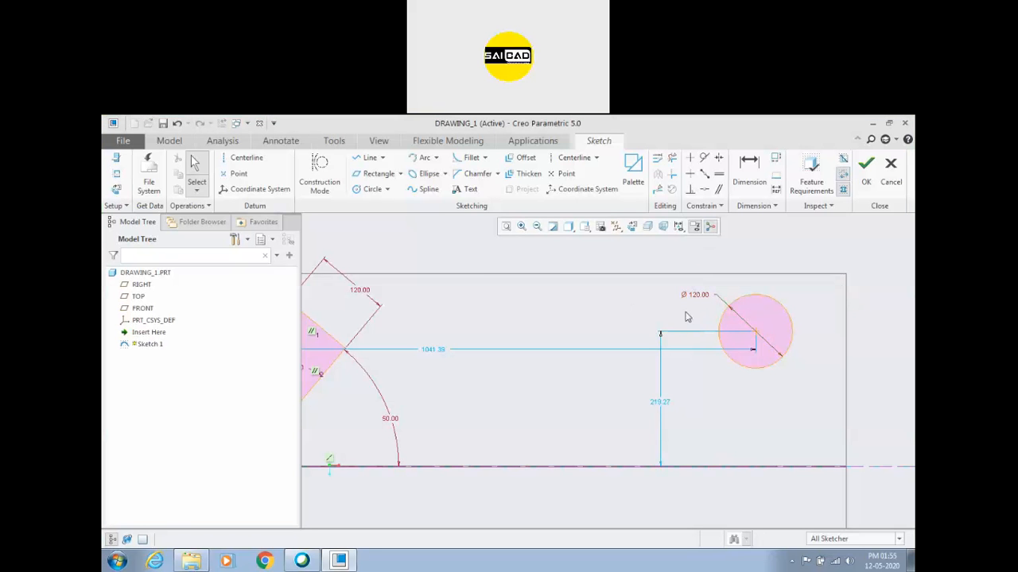
Unlock the circle's diameter dimension with Toggle Lock and reposition its text below and to the left of the circle
{"action": "left_click", "coordinate": [692, 298]}
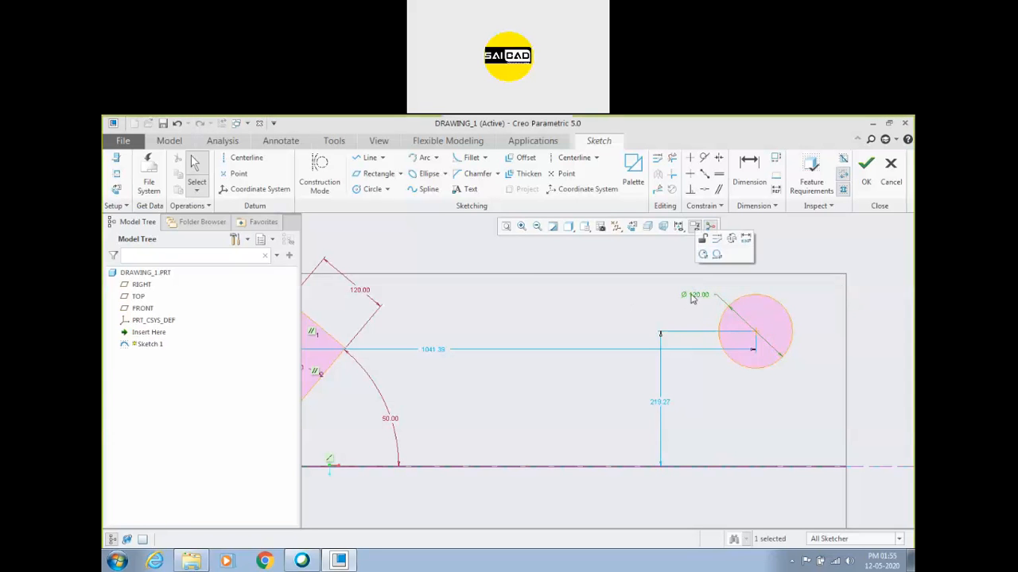
{"action": "left_click", "coordinate": [705, 243]}
{"action": "scroll", "coordinate": [700, 330], "scroll_direction": "down", "scroll_amount": 5}
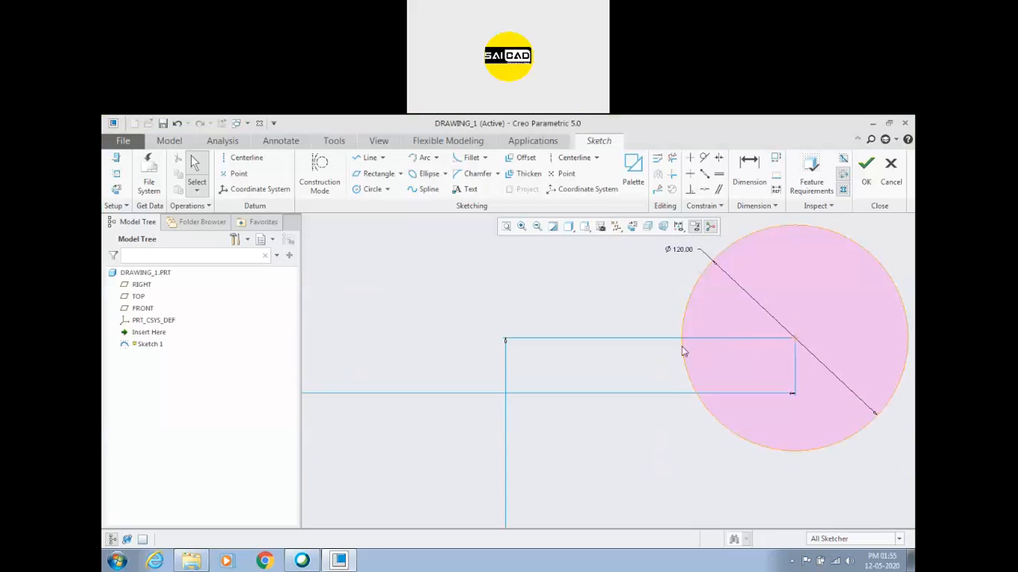
{"action": "scroll", "coordinate": [681, 352], "scroll_direction": "up", "scroll_amount": 3}
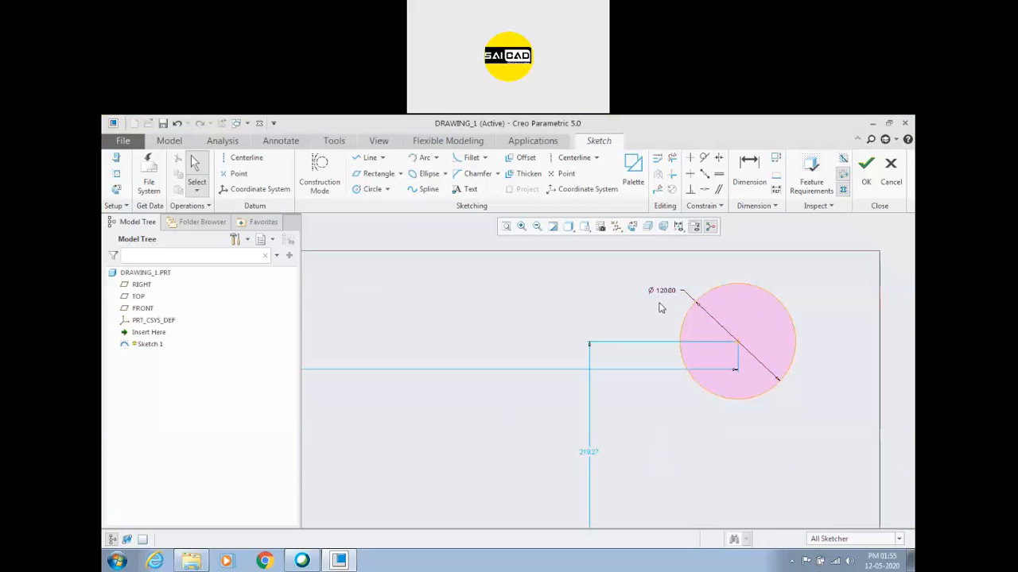
{"action": "left_click_drag", "start_coordinate": [661, 298], "coordinate": [648, 475]}
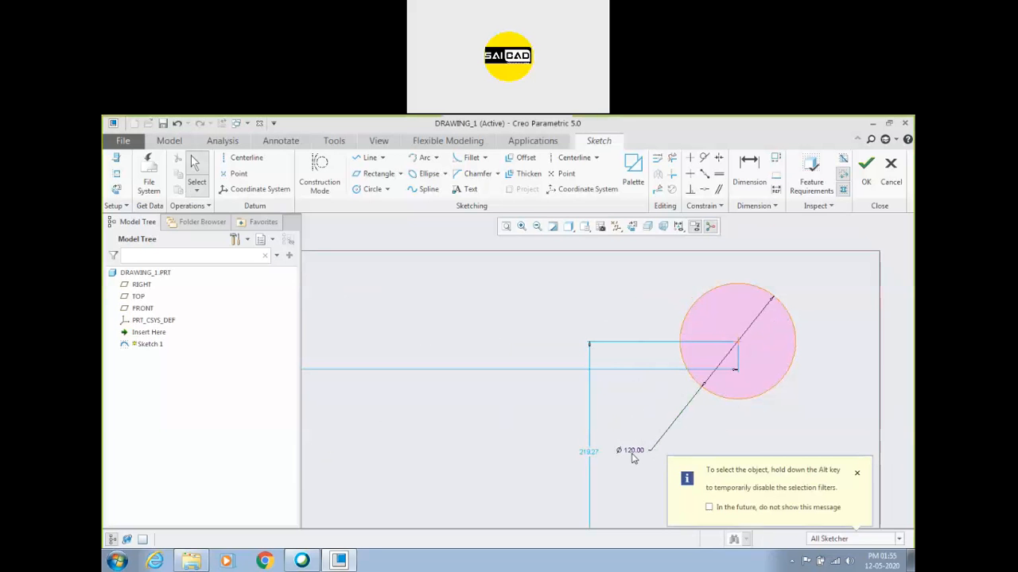
Toggle the lock on the circle's diameter dimension and leave the dimension locked
{"action": "left_click", "coordinate": [634, 453]}
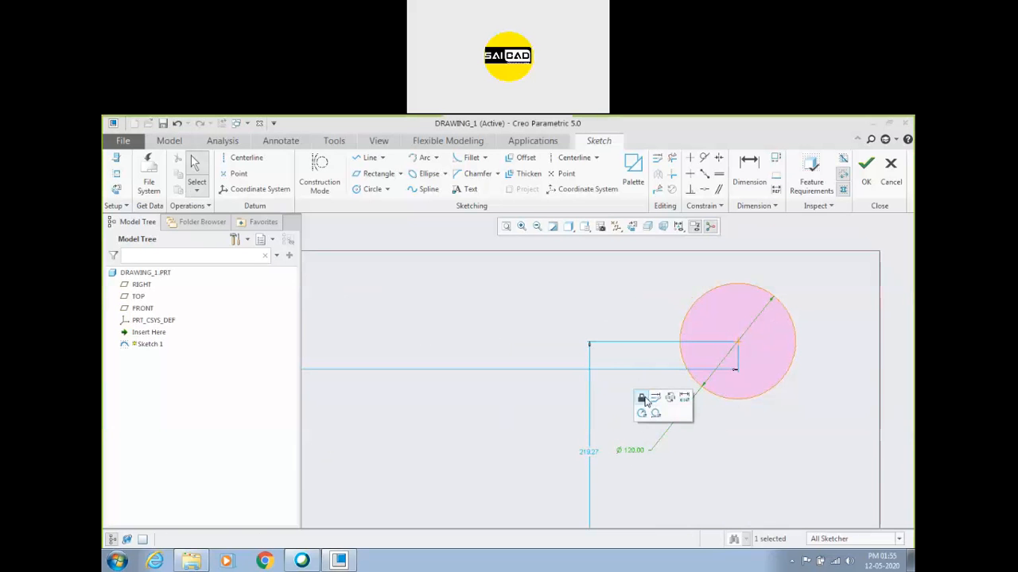
{"action": "left_click", "coordinate": [642, 399]}
{"action": "left_click", "coordinate": [635, 452]}
{"action": "left_click", "coordinate": [659, 469]}
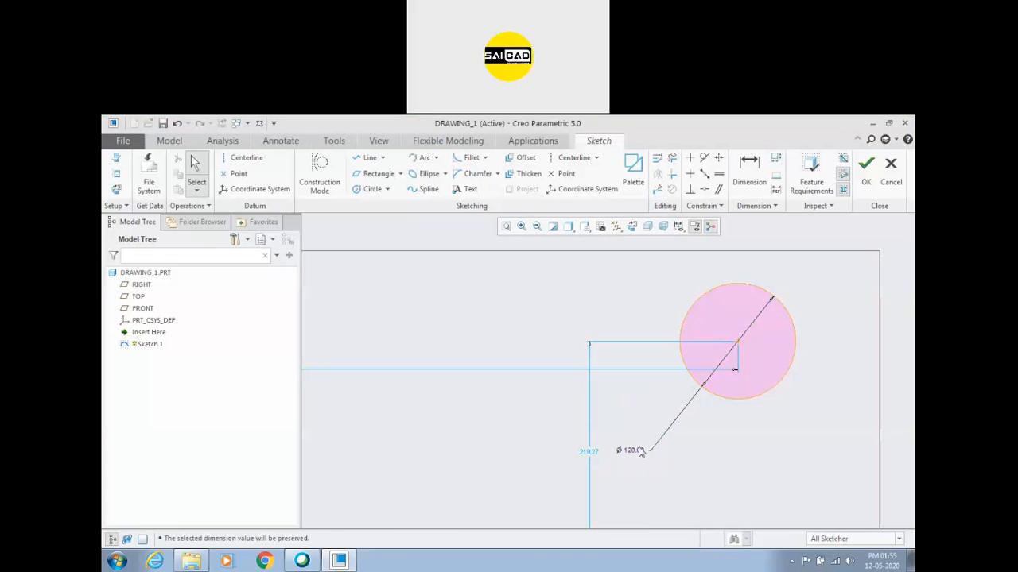
{"action": "left_click", "coordinate": [634, 451]}
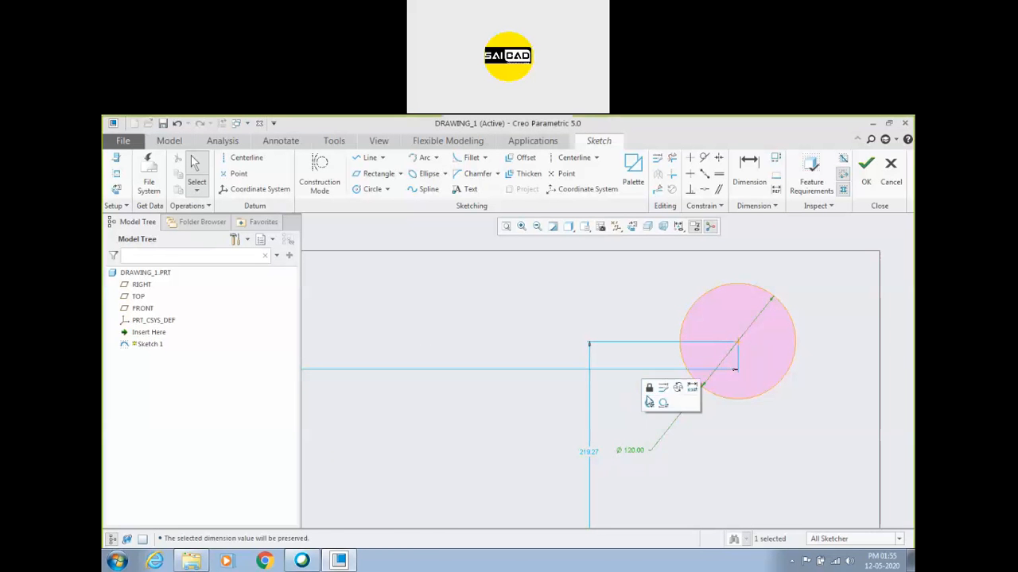
{"action": "left_click", "coordinate": [651, 392]}
Delete the 120-diameter circle to the right of the tilted square
{"action": "scroll", "coordinate": [511, 387], "scroll_direction": "up", "scroll_amount": 3}
{"action": "scroll", "coordinate": [728, 363], "scroll_direction": "down", "scroll_amount": 1}
{"action": "scroll", "coordinate": [766, 343], "scroll_direction": "up", "scroll_amount": 3}
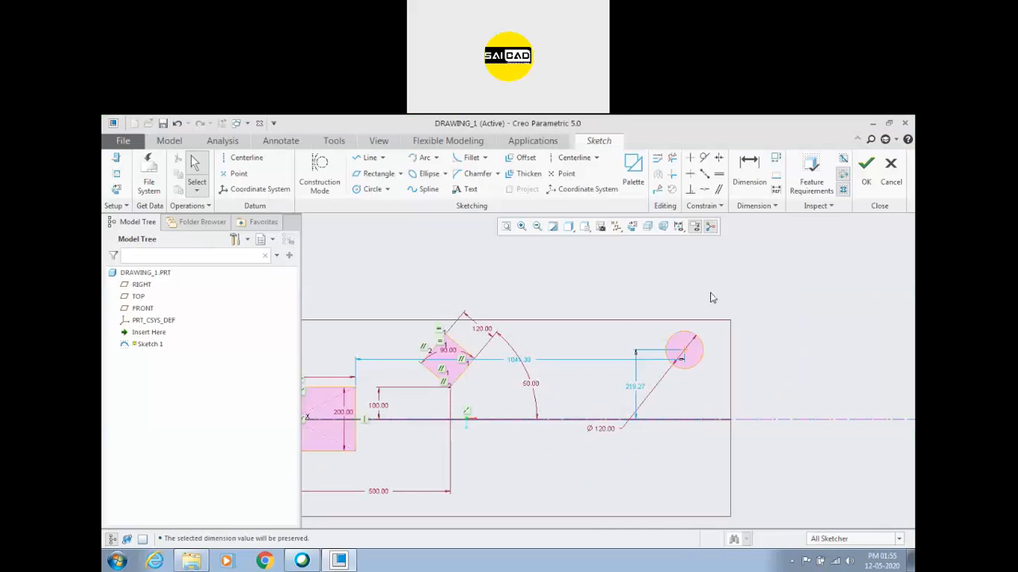
{"action": "left_click_drag", "start_coordinate": [784, 288], "coordinate": [617, 403]}
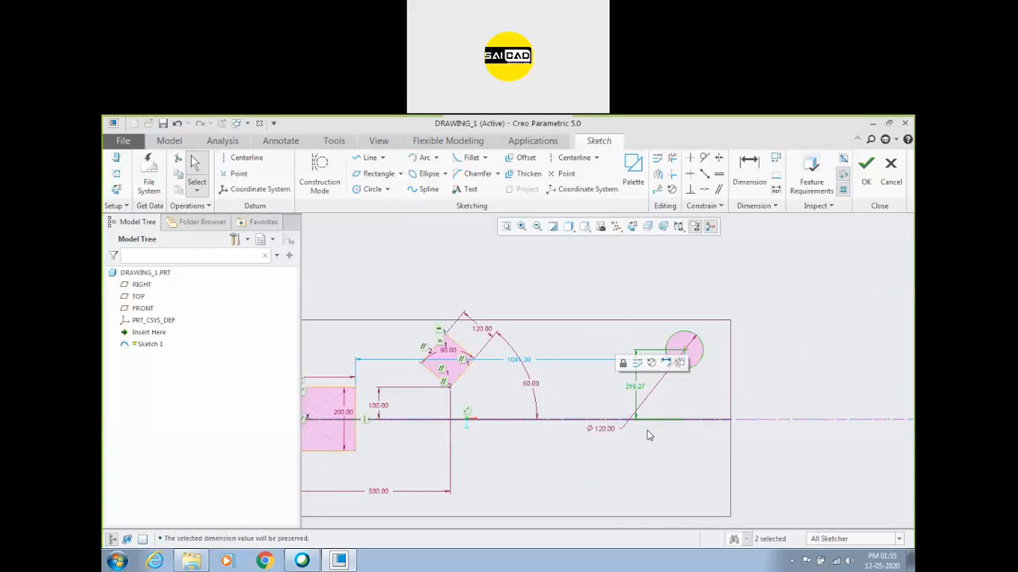
{"action": "key", "text": "Delete"}
Sketch a circle about 121 in diameter above and to the left of the 400 by 200 rectangle
{"action": "scroll", "coordinate": [481, 379], "scroll_direction": "down", "scroll_amount": 3}
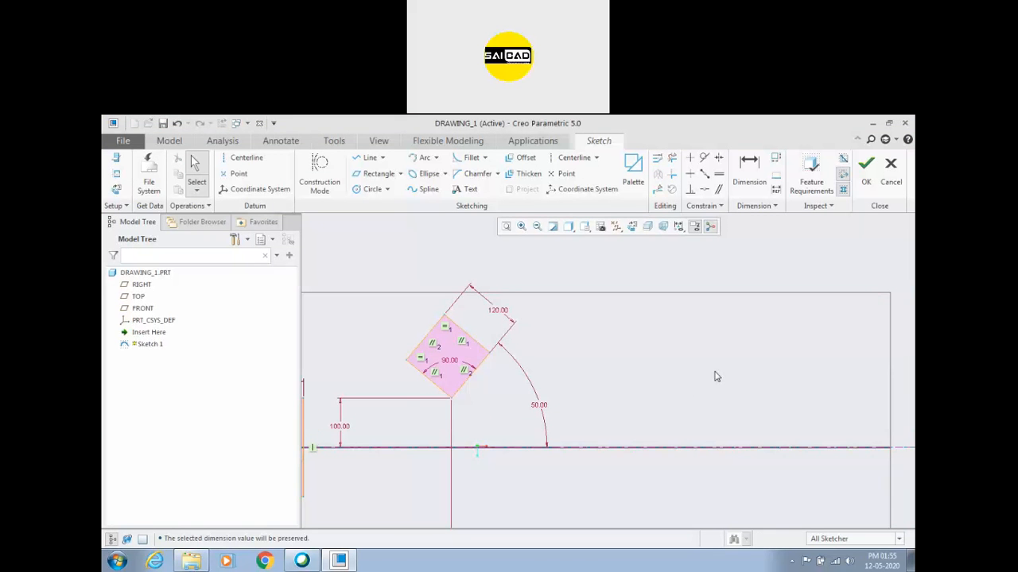
{"action": "scroll", "coordinate": [857, 343], "scroll_direction": "up", "scroll_amount": 3}
{"action": "scroll", "coordinate": [539, 379], "scroll_direction": "down", "scroll_amount": 2}
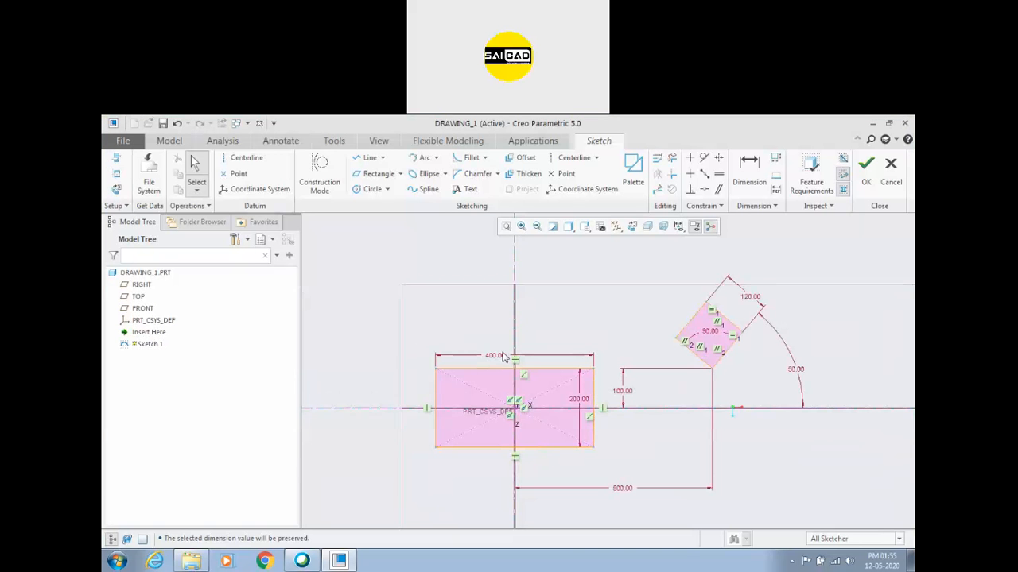
{"action": "scroll", "coordinate": [618, 331], "scroll_direction": "down", "scroll_amount": 3}
{"action": "left_click", "coordinate": [372, 188]}
{"action": "scroll", "coordinate": [443, 359], "scroll_direction": "up", "scroll_amount": 3}
{"action": "left_click", "coordinate": [438, 388]}
{"action": "left_click", "coordinate": [427, 368]}
{"action": "middle_click", "coordinate": [391, 356]}
Reposition the new circle's horizontal centre dimension above the circle and its vertical centre dimension to the left of it
{"action": "scroll", "coordinate": [390, 413], "scroll_direction": "down", "scroll_amount": 3}
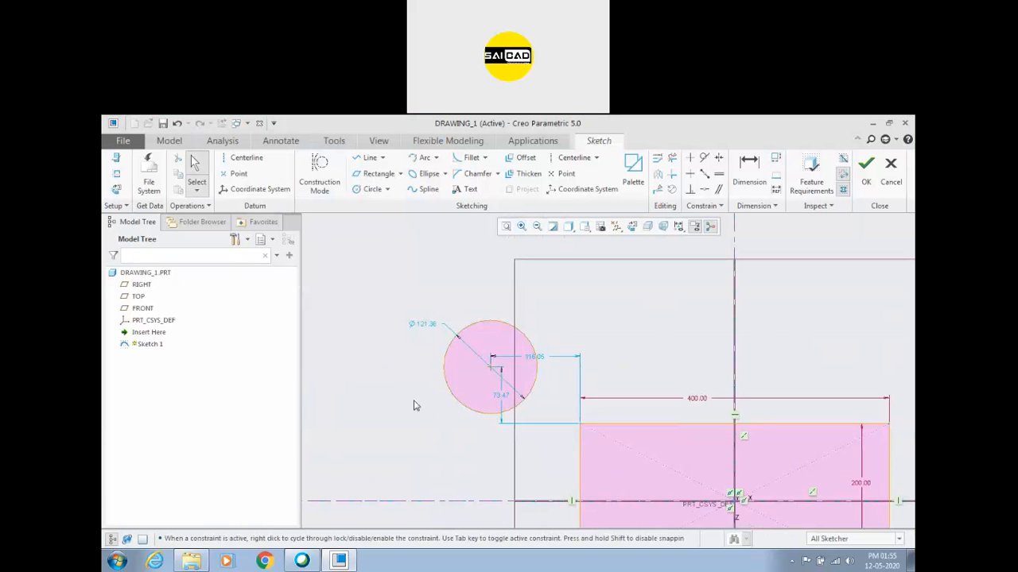
{"action": "scroll", "coordinate": [540, 339], "scroll_direction": "up", "scroll_amount": 2}
{"action": "scroll", "coordinate": [541, 395], "scroll_direction": "down", "scroll_amount": 3}
{"action": "left_click_drag", "start_coordinate": [534, 309], "coordinate": [551, 260]}
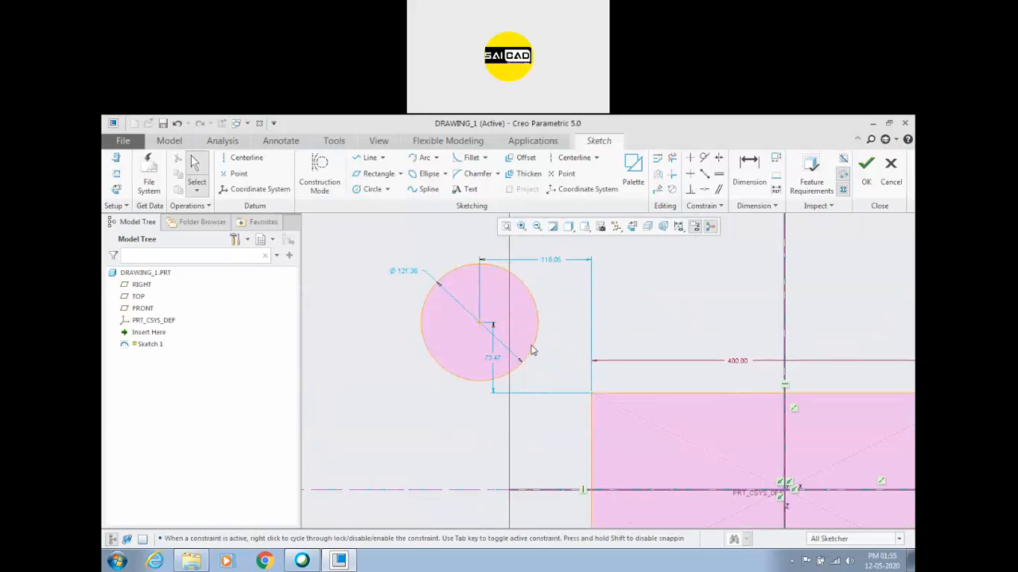
{"action": "left_click_drag", "start_coordinate": [493, 359], "coordinate": [370, 378]}
Move the circle's diameter dimension clear of its upper left side and set the diameter to 120
{"action": "left_click_drag", "start_coordinate": [397, 274], "coordinate": [359, 251]}
{"action": "double_click", "coordinate": [362, 249]}
{"action": "type", "text": "120"}
{"action": "key", "text": "Return"}
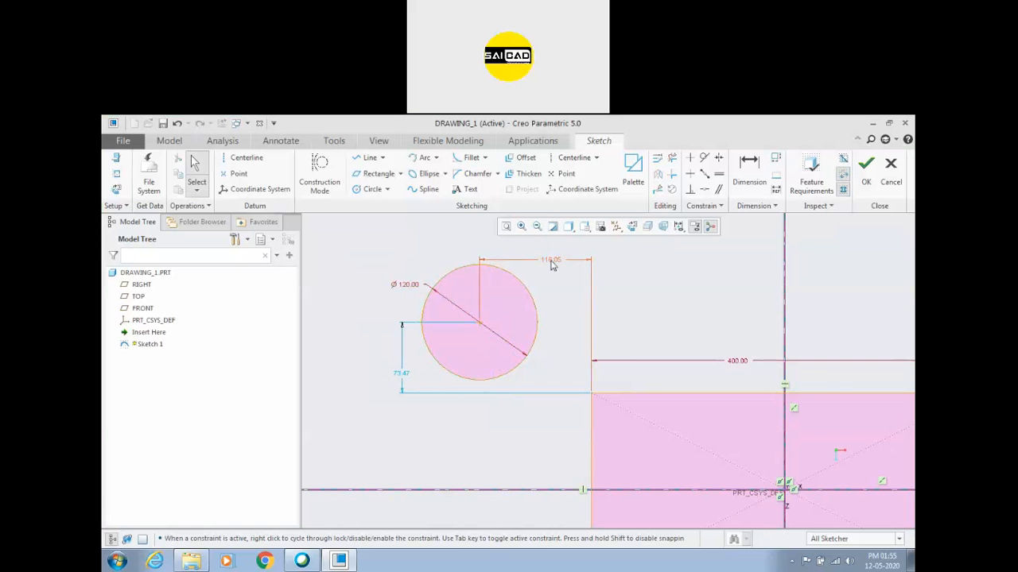
Dimension the circle's centre horizontally from the vertical reference line and vertically from the horizontal reference line
{"action": "scroll", "coordinate": [556, 318], "scroll_direction": "down", "scroll_amount": 2}
{"action": "left_click", "coordinate": [748, 171]}
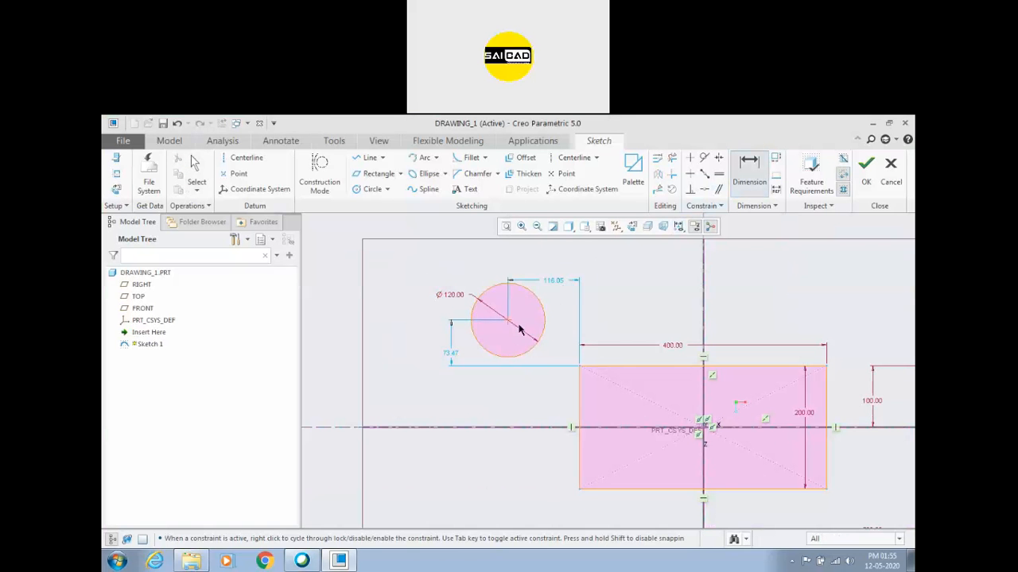
{"action": "middle_click", "coordinate": [676, 310]}
{"action": "middle_click", "coordinate": [622, 283]}
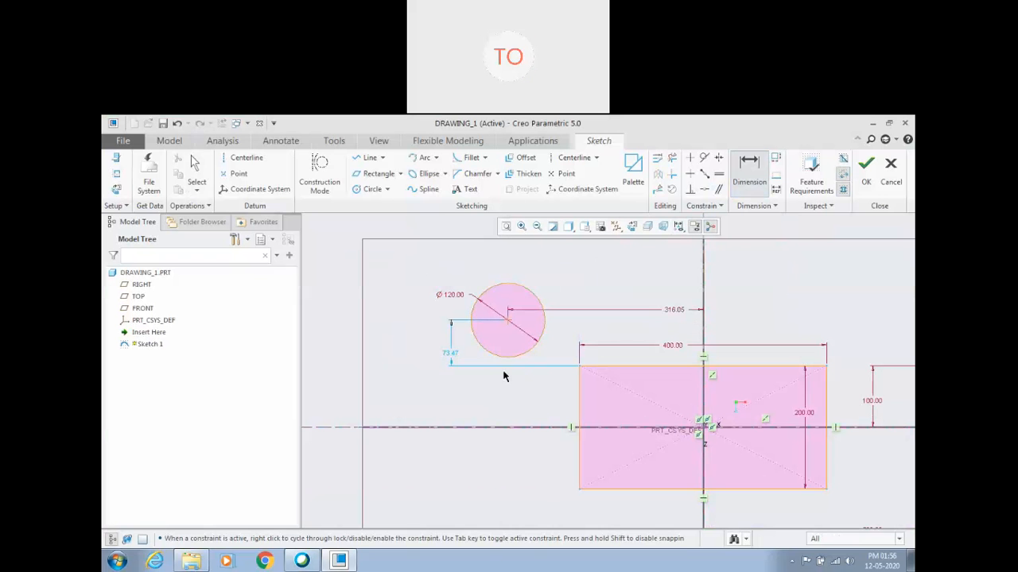
{"action": "left_click", "coordinate": [521, 428]}
{"action": "middle_click", "coordinate": [496, 410]}
{"action": "middle_click", "coordinate": [443, 390]}
{"action": "scroll", "coordinate": [469, 345], "scroll_direction": "down", "scroll_amount": 2}
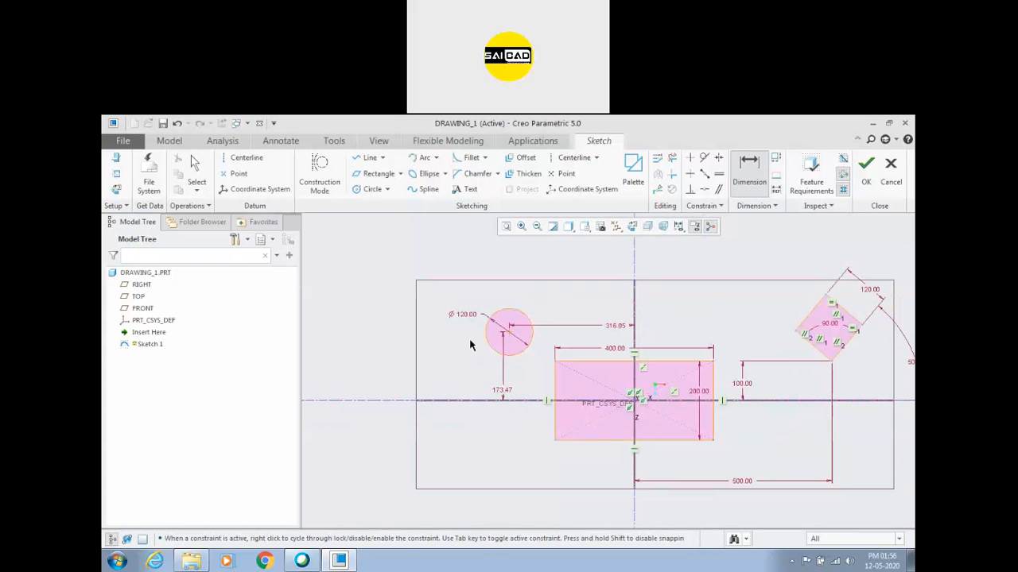
{"action": "middle_click", "coordinate": [377, 325]}
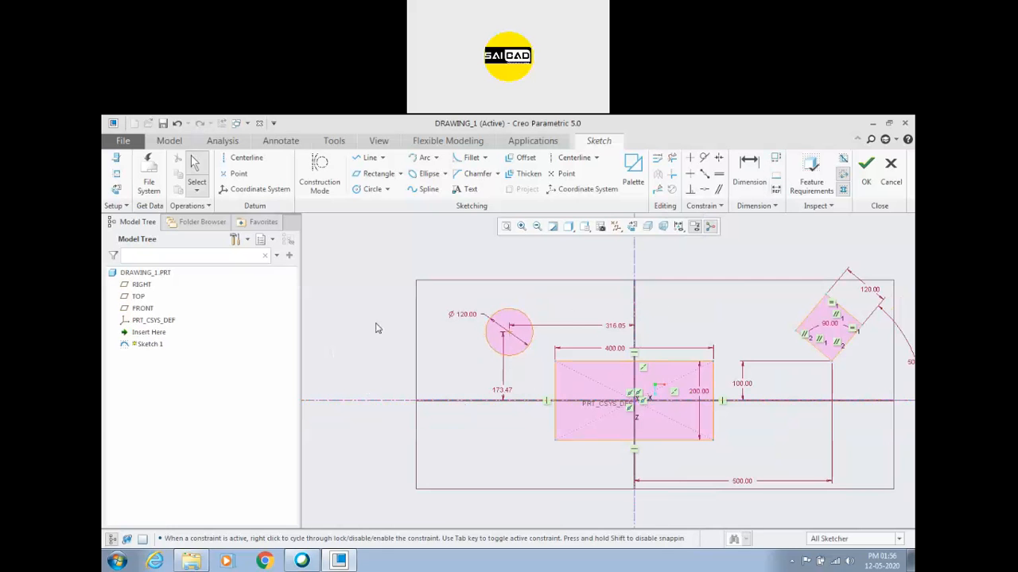
{"action": "scroll", "coordinate": [385, 367], "scroll_direction": "down", "scroll_amount": 3}
{"action": "scroll", "coordinate": [705, 447], "scroll_direction": "up", "scroll_amount": 3}
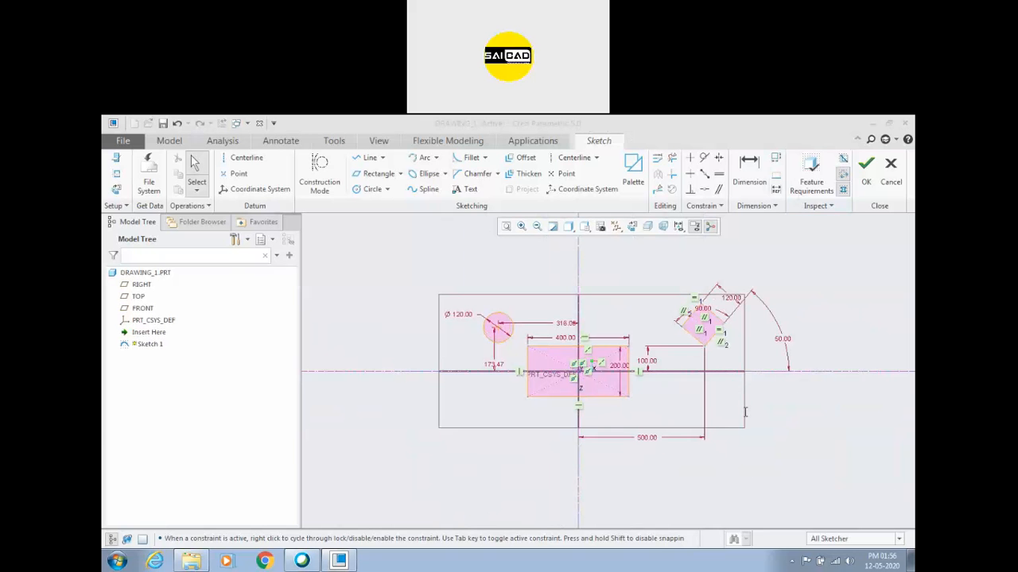
{"action": "left_click", "coordinate": [740, 483]}
{"action": "scroll", "coordinate": [824, 370], "scroll_direction": "down", "scroll_amount": 5}
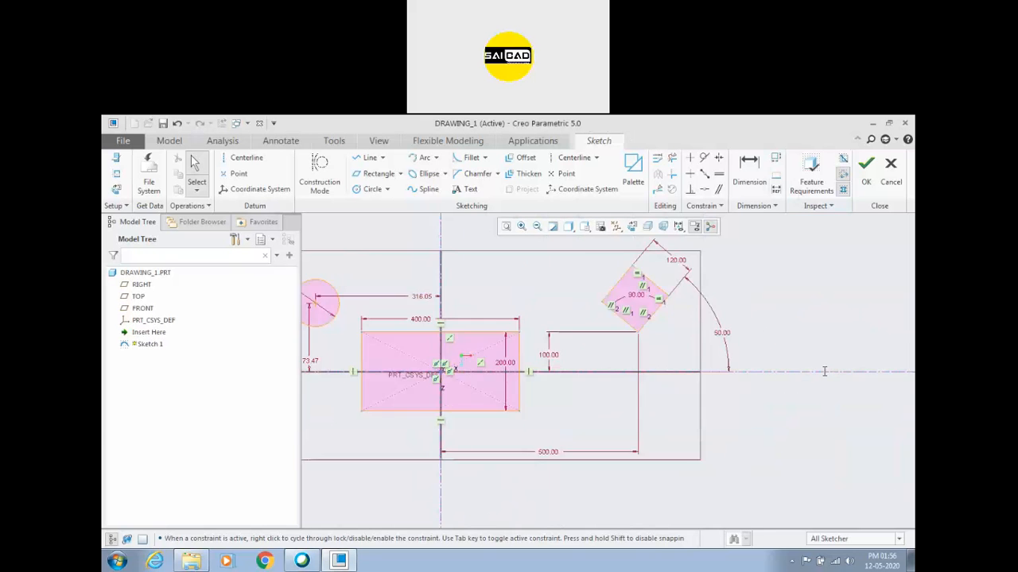
{"action": "scroll", "coordinate": [890, 372], "scroll_direction": "up", "scroll_amount": 3}
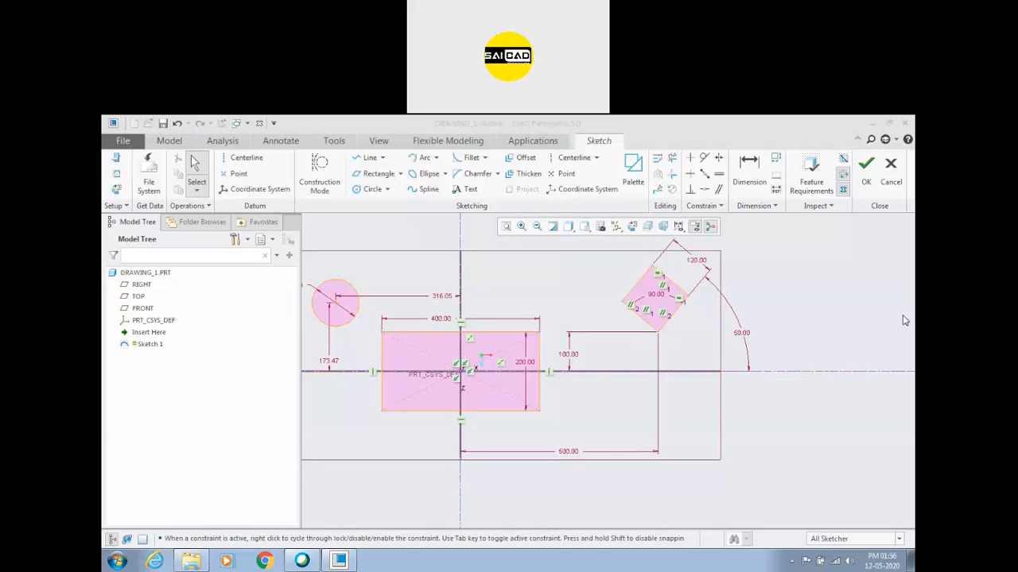
{"action": "scroll", "coordinate": [902, 318], "scroll_direction": "up", "scroll_amount": 2}
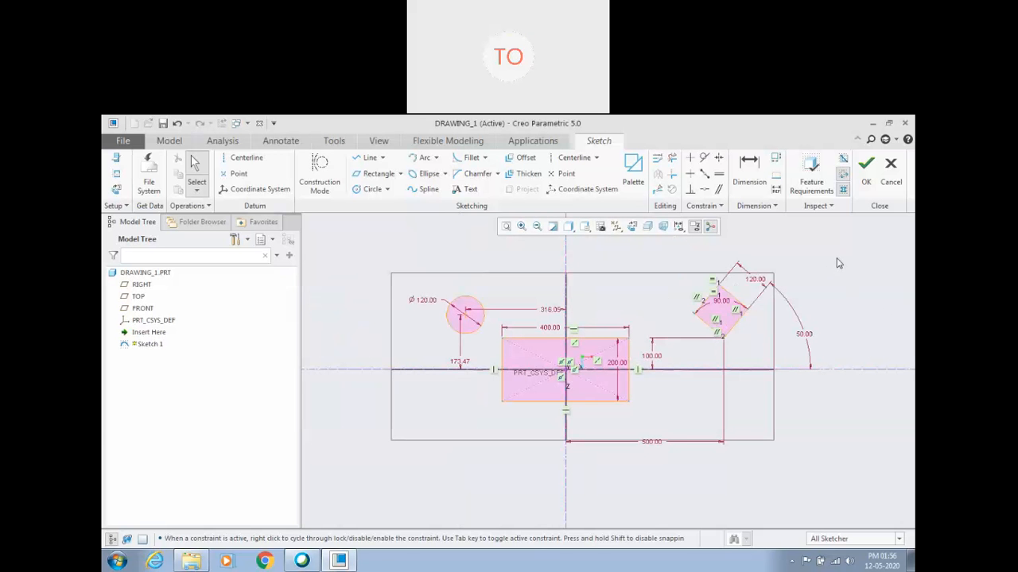
Delete the tilted square to the right of the rectangle together with its dimensions and constraints
{"action": "scroll", "coordinate": [838, 263], "scroll_direction": "up", "scroll_amount": 2}
{"action": "left_click_drag", "start_coordinate": [638, 270], "coordinate": [751, 348]}
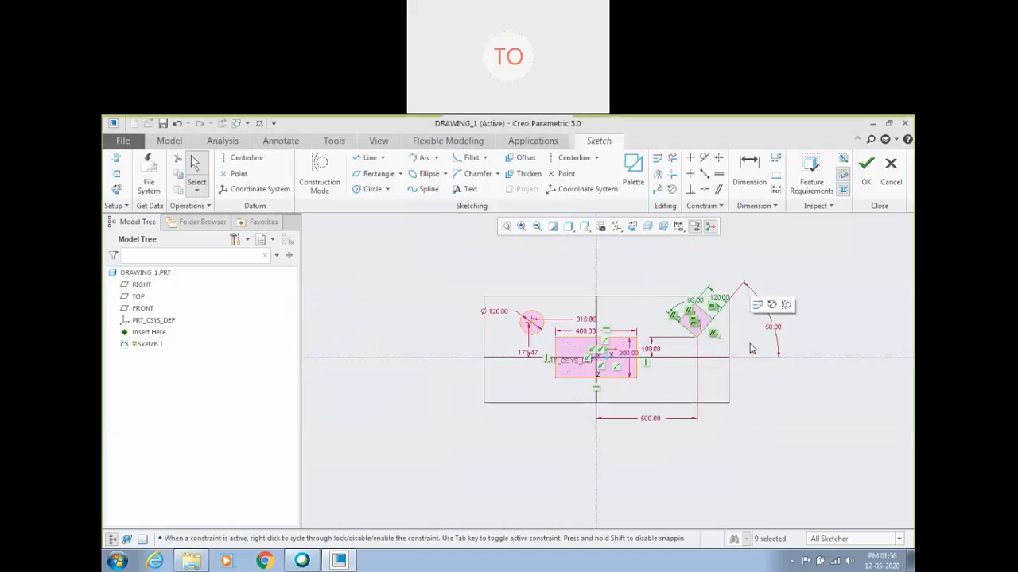
{"action": "key", "text": "Delete"}
{"action": "scroll", "coordinate": [707, 343], "scroll_direction": "down", "scroll_amount": 1}
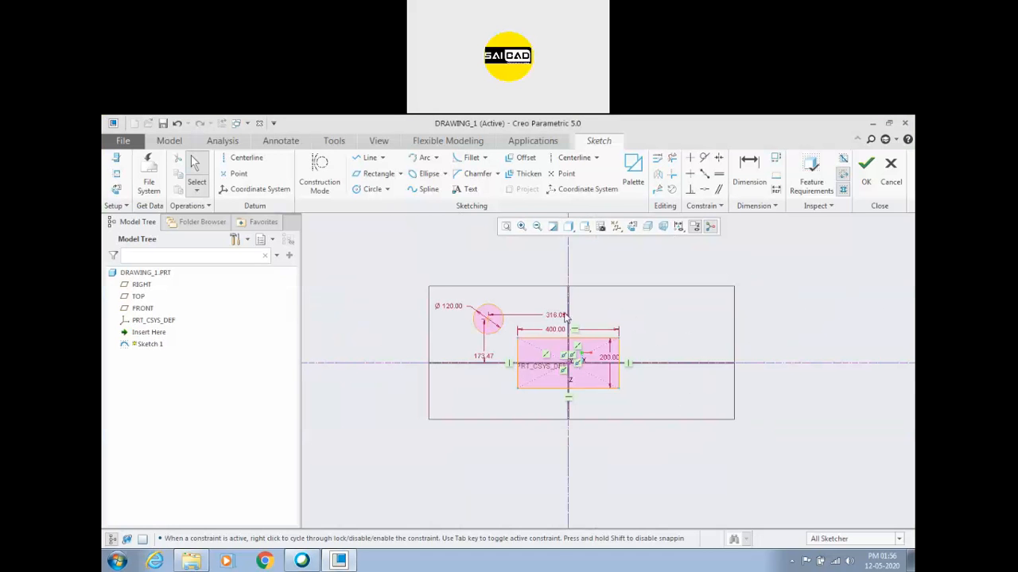
Sketch a 3-Point / Tangent End arc with a radius of about 234, bulging upward to the right of the rectangle
{"action": "left_click", "coordinate": [437, 159]}
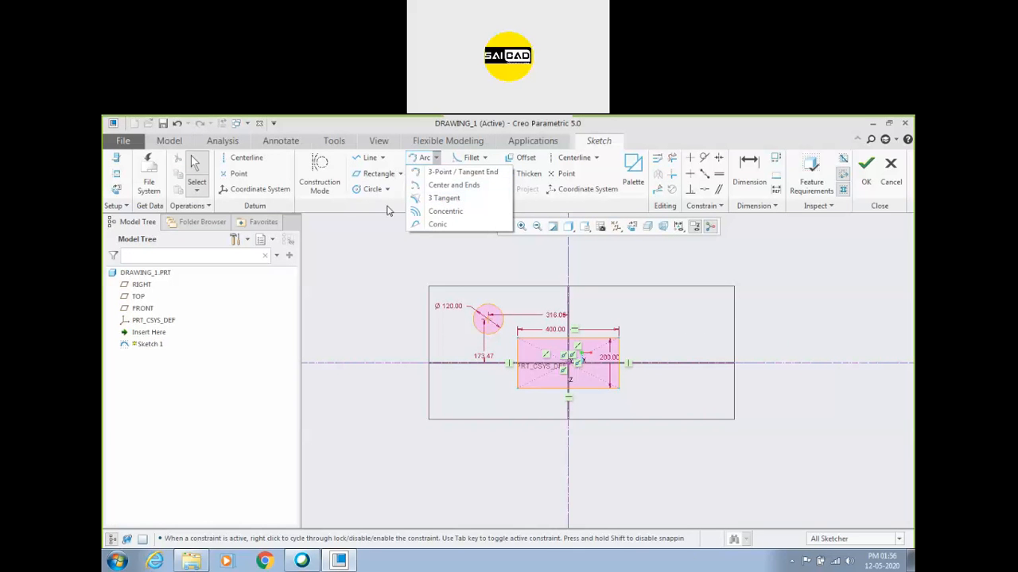
{"action": "left_click", "coordinate": [448, 173]}
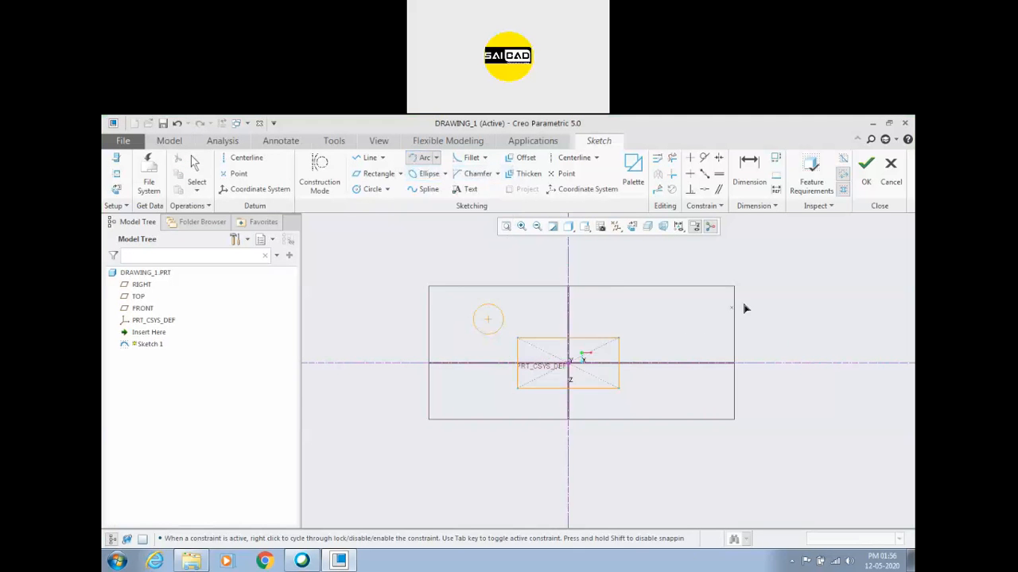
{"action": "scroll", "coordinate": [745, 307], "scroll_direction": "down", "scroll_amount": 2}
{"action": "left_click", "coordinate": [627, 322]}
{"action": "left_click", "coordinate": [789, 321]}
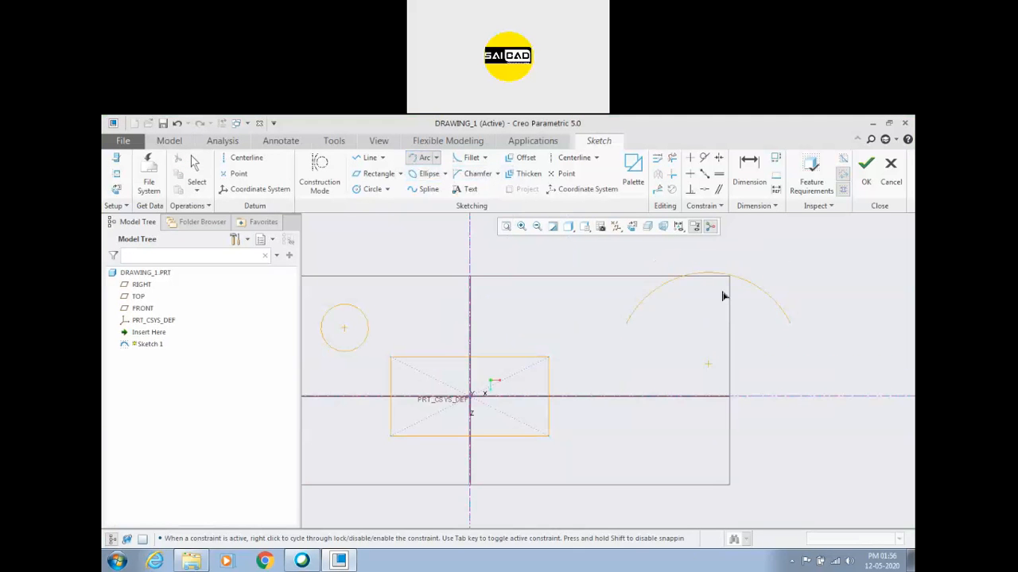
{"action": "left_click", "coordinate": [703, 278]}
{"action": "middle_click", "coordinate": [669, 313]}
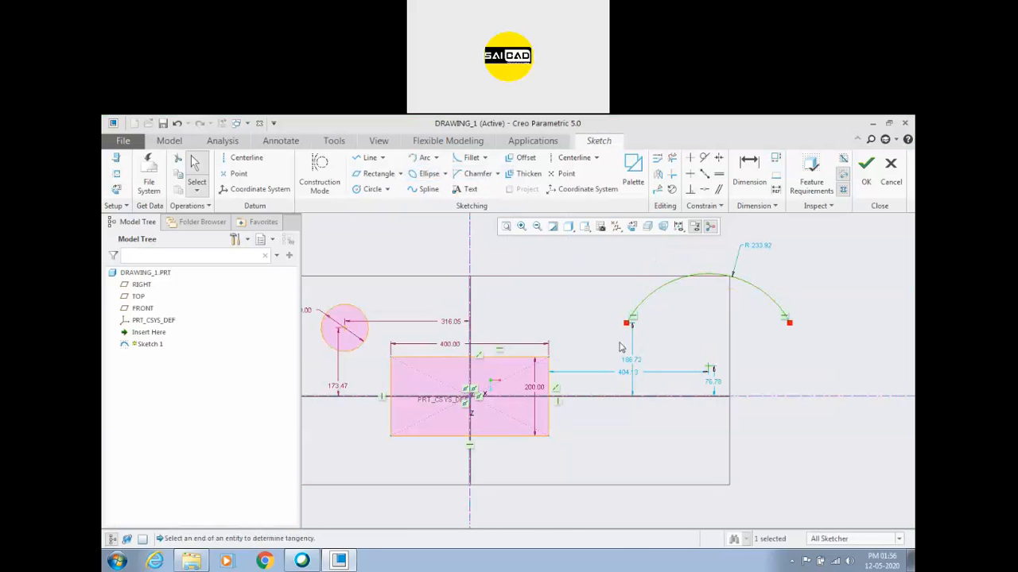
Delete the arc sketched to the right of the rectangle
{"action": "scroll", "coordinate": [727, 317], "scroll_direction": "up", "scroll_amount": 2}
{"action": "scroll", "coordinate": [738, 347], "scroll_direction": "down", "scroll_amount": 2}
{"action": "left_click", "coordinate": [561, 288]}
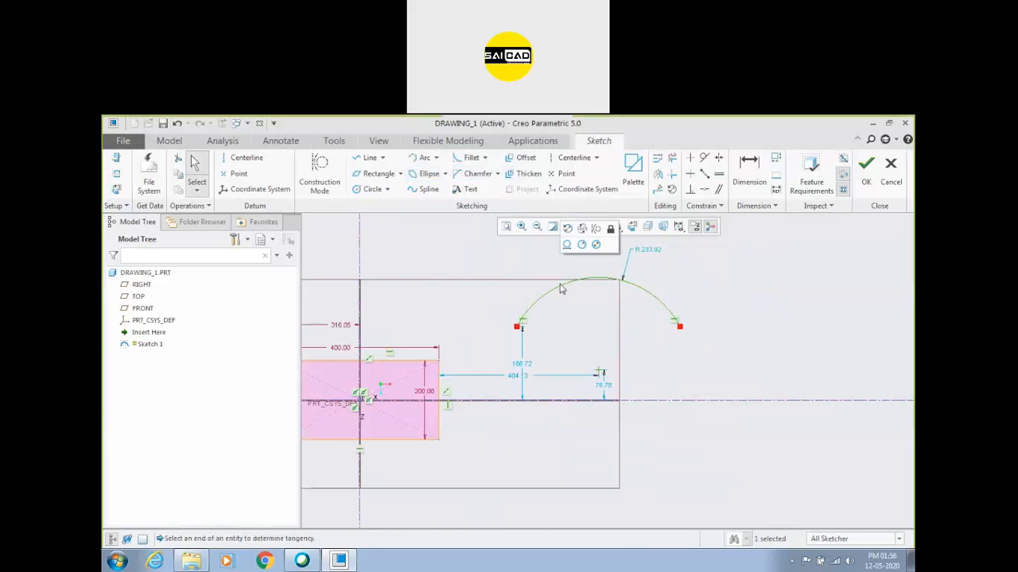
{"action": "key", "text": "Delete"}
{"action": "scroll", "coordinate": [365, 434], "scroll_direction": "down", "scroll_amount": 2}
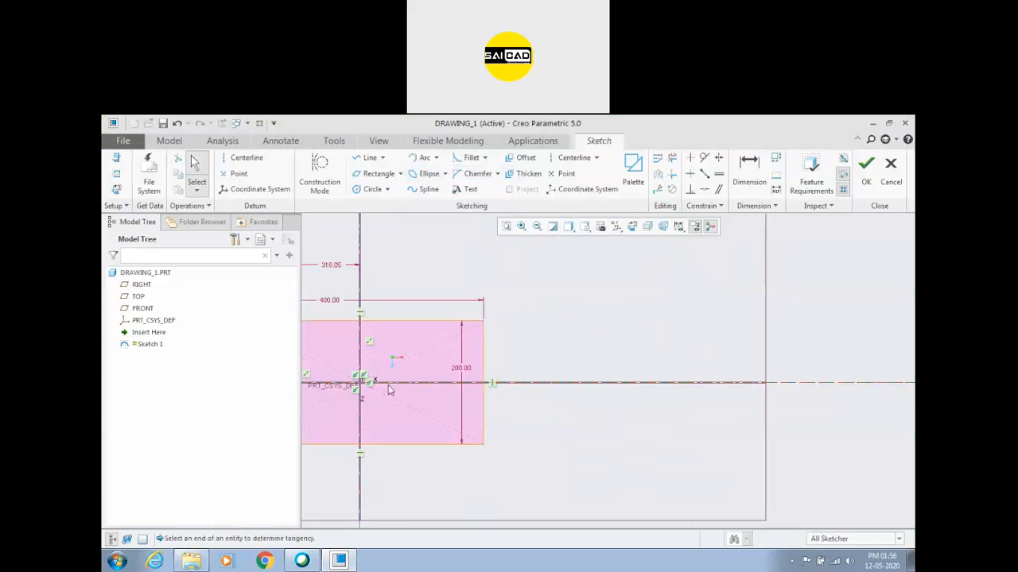
{"action": "scroll", "coordinate": [388, 391], "scroll_direction": "down", "scroll_amount": 1}
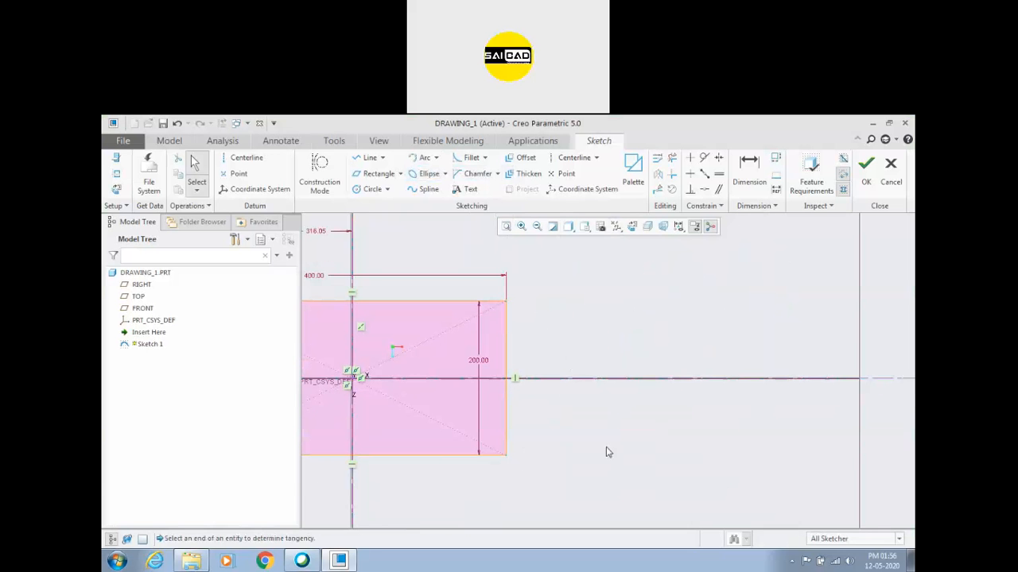
{"action": "left_click", "coordinate": [436, 157]}
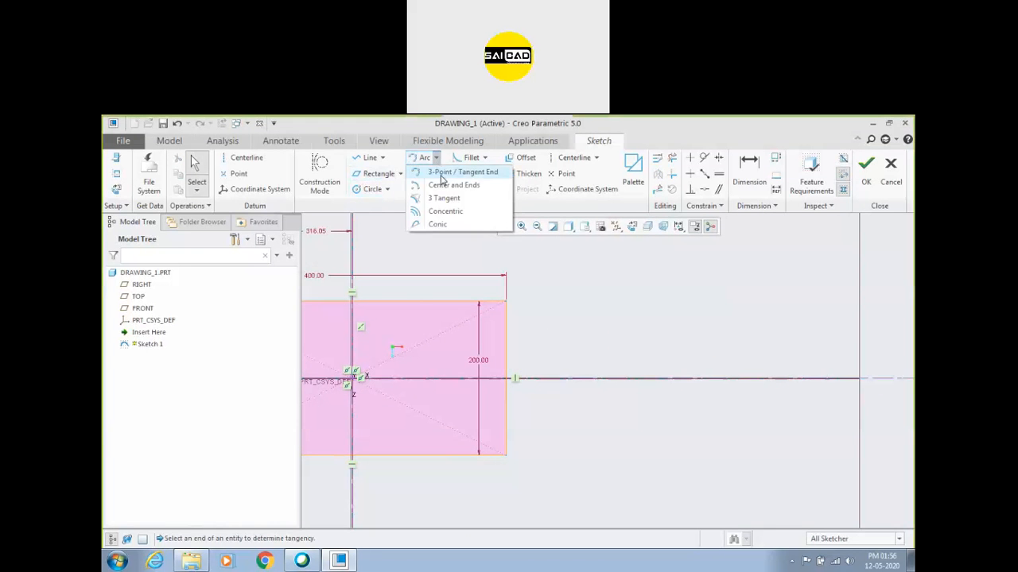
{"action": "left_click", "coordinate": [449, 170]}
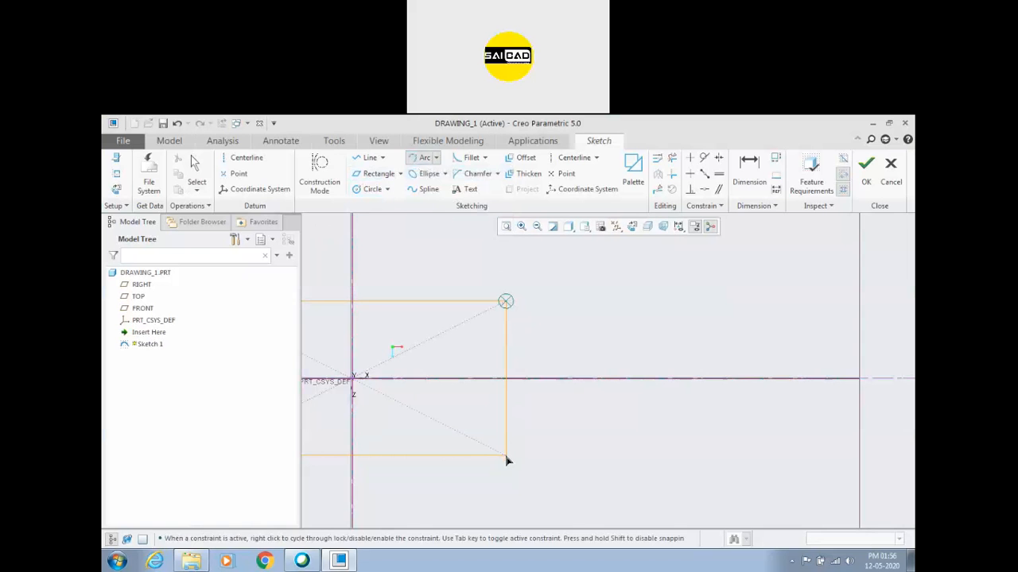
{"action": "left_click", "coordinate": [505, 301]}
{"action": "scroll", "coordinate": [568, 356], "scroll_direction": "up", "scroll_amount": 2}
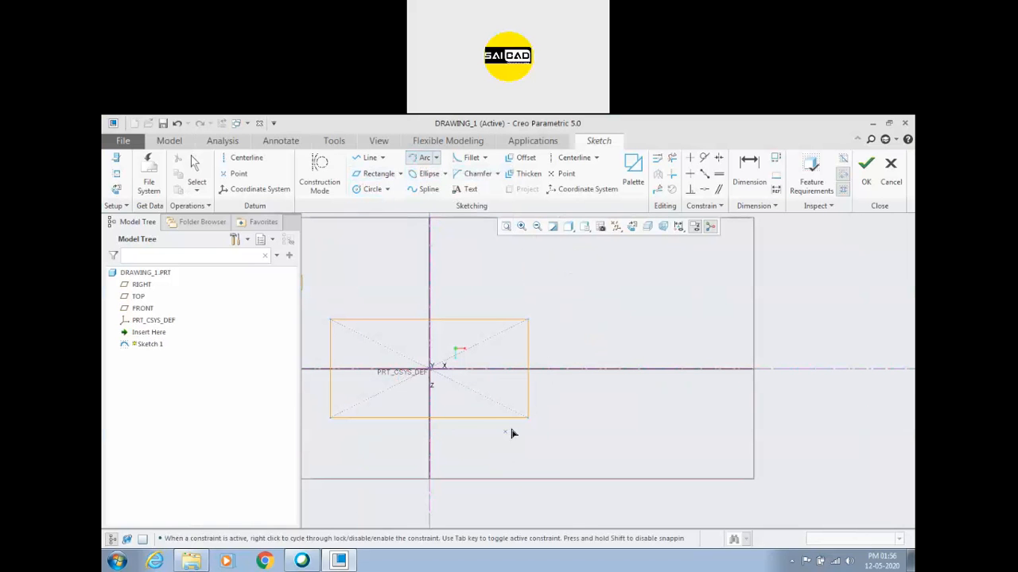
{"action": "left_click", "coordinate": [528, 418]}
{"action": "left_click", "coordinate": [435, 159]}
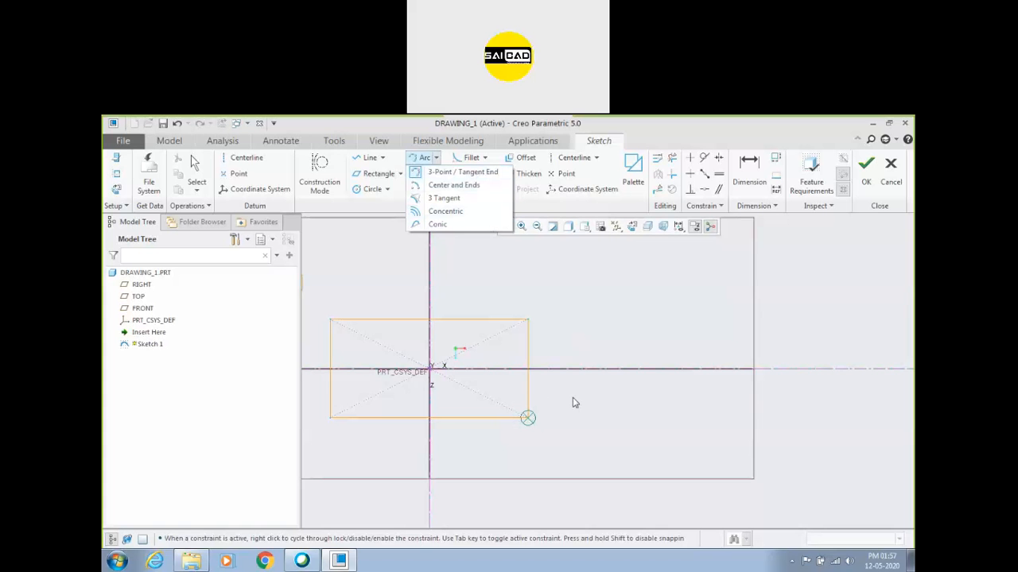
{"action": "left_click", "coordinate": [475, 266]}
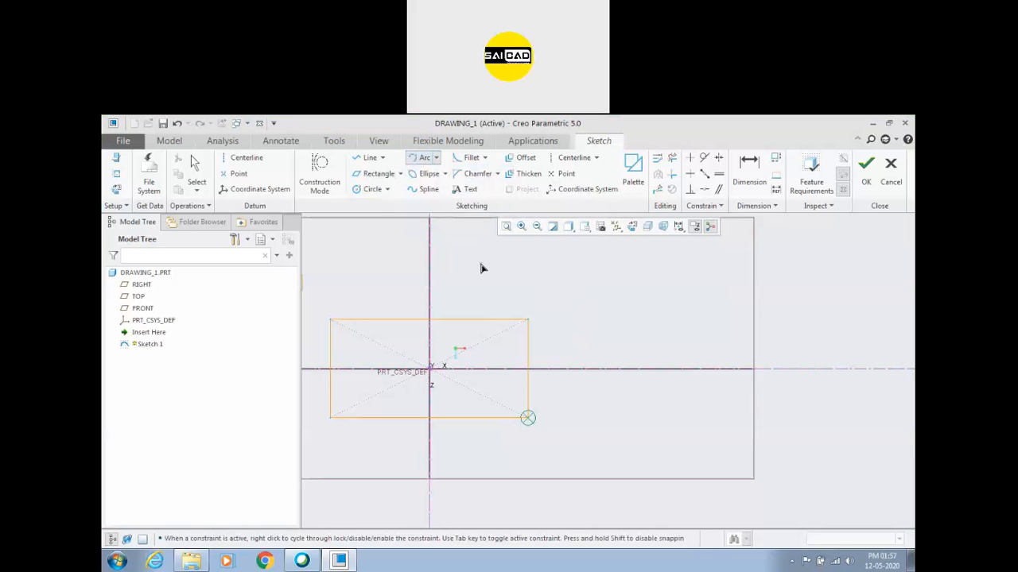
{"action": "middle_click", "coordinate": [481, 265]}
Sketch a 3-Point / Tangent End arc with a radius of about 176, bulging outward just beyond the rectangle's right edge
{"action": "left_click", "coordinate": [420, 159]}
{"action": "scroll", "coordinate": [580, 325], "scroll_direction": "down", "scroll_amount": 1}
{"action": "left_click", "coordinate": [554, 318]}
{"action": "left_click", "coordinate": [552, 438]}
{"action": "left_click", "coordinate": [562, 423]}
{"action": "middle_click", "coordinate": [619, 333]}
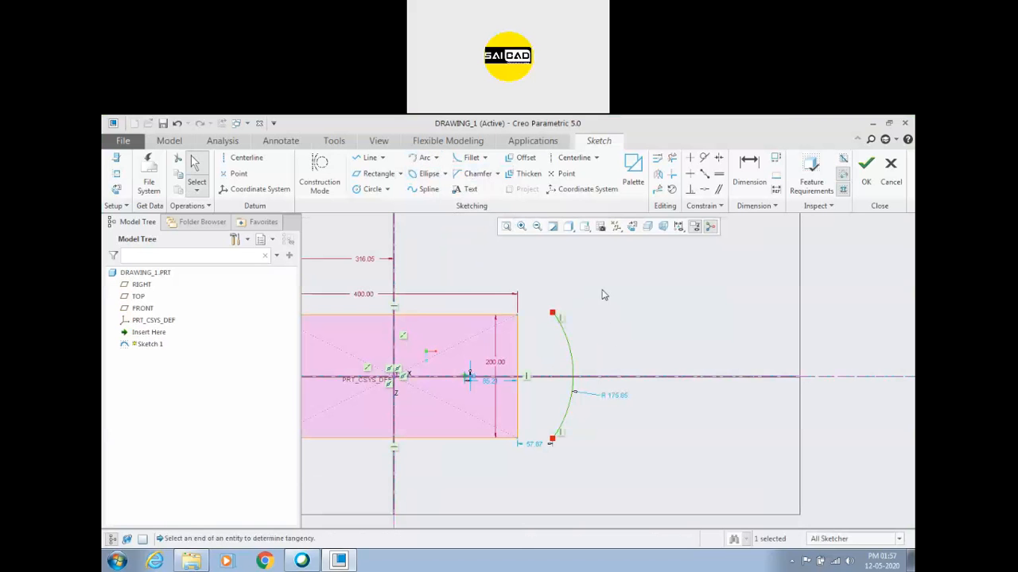
Make the arc's endpoints coincident with the rectangle's two right corners, deleting the conflicting On horizontal or vertical constraint
{"action": "left_click", "coordinate": [704, 189]}
{"action": "left_click", "coordinate": [554, 317]}
{"action": "left_click", "coordinate": [518, 317]}
{"action": "left_click", "coordinate": [517, 443]}
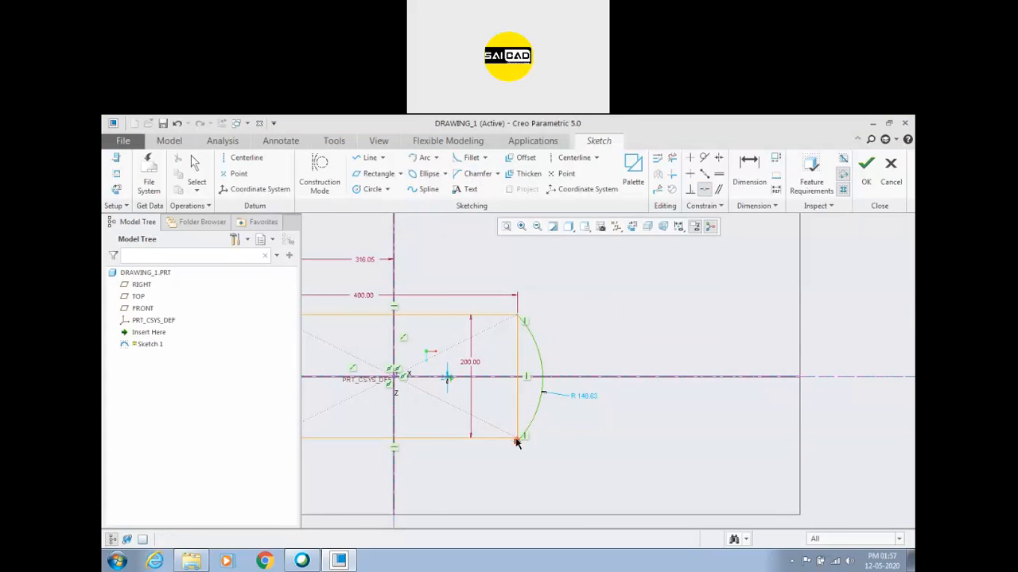
{"action": "left_click", "coordinate": [516, 438]}
{"action": "scroll", "coordinate": [516, 442], "scroll_direction": "down", "scroll_amount": 2}
{"action": "scroll", "coordinate": [537, 437], "scroll_direction": "down", "scroll_amount": 2}
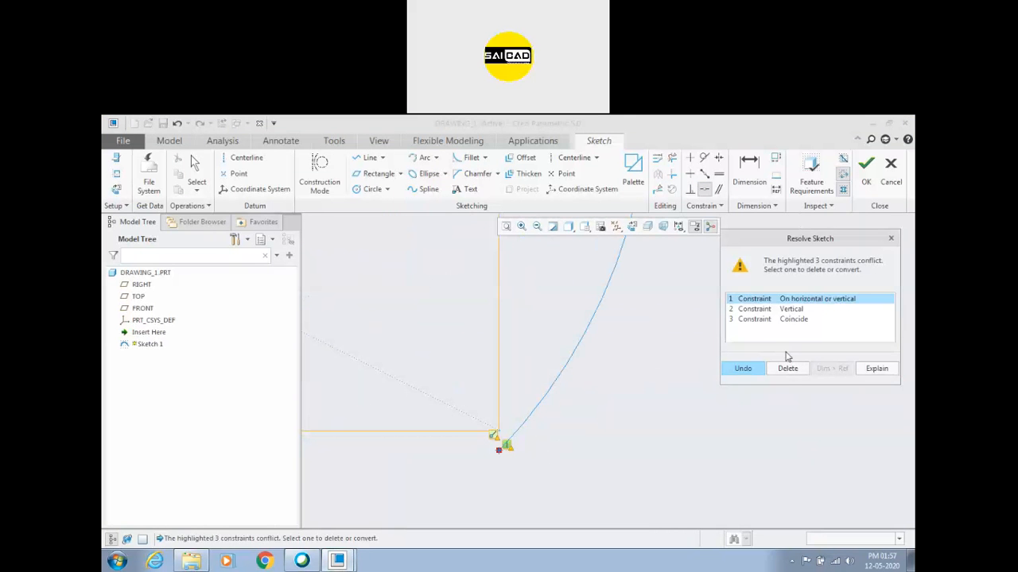
{"action": "left_click", "coordinate": [787, 368]}
{"action": "scroll", "coordinate": [588, 435], "scroll_direction": "up", "scroll_amount": 4}
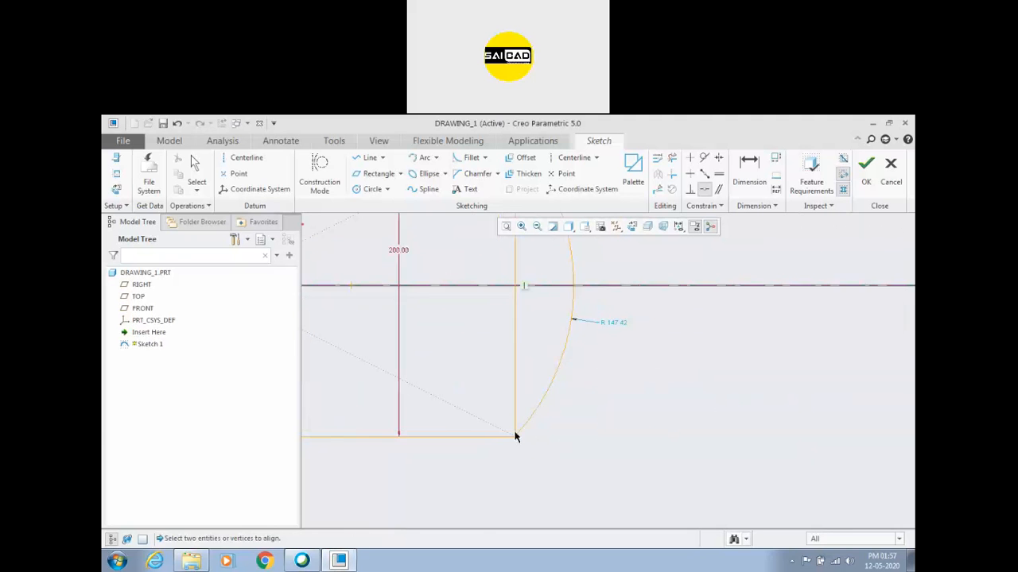
Try to set the radius of the arc on the rectangle's right side to 100
{"action": "double_click", "coordinate": [596, 366]}
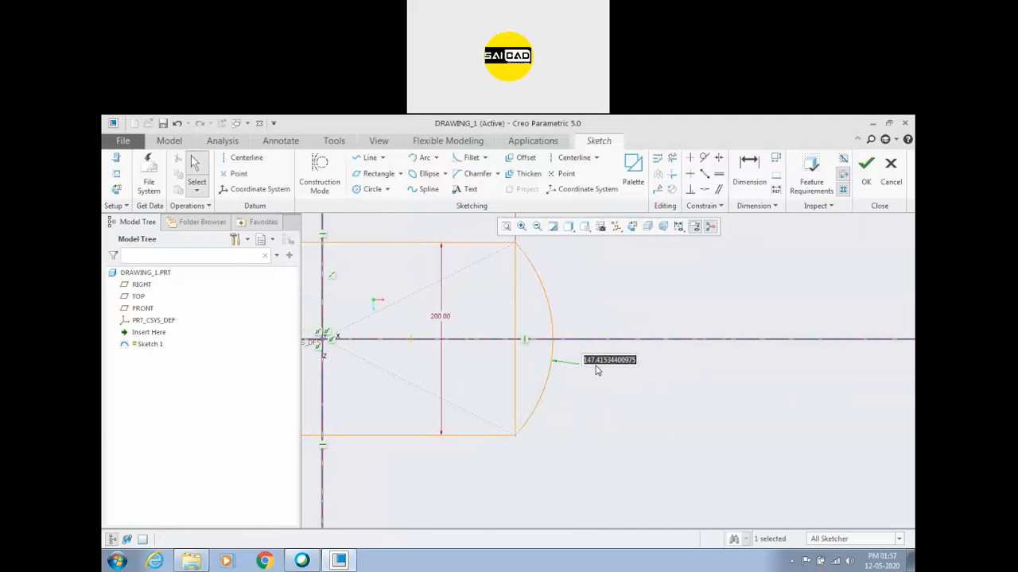
{"action": "type", "text": "100"}
{"action": "key", "text": "Return"}
Set the radius of the arc on the rectangle's right side to 150
{"action": "double_click", "coordinate": [595, 365]}
{"action": "type", "text": "150"}
{"action": "key", "text": "Return"}
{"action": "left_click", "coordinate": [694, 389]}
{"action": "scroll", "coordinate": [563, 354], "scroll_direction": "down", "scroll_amount": 1}
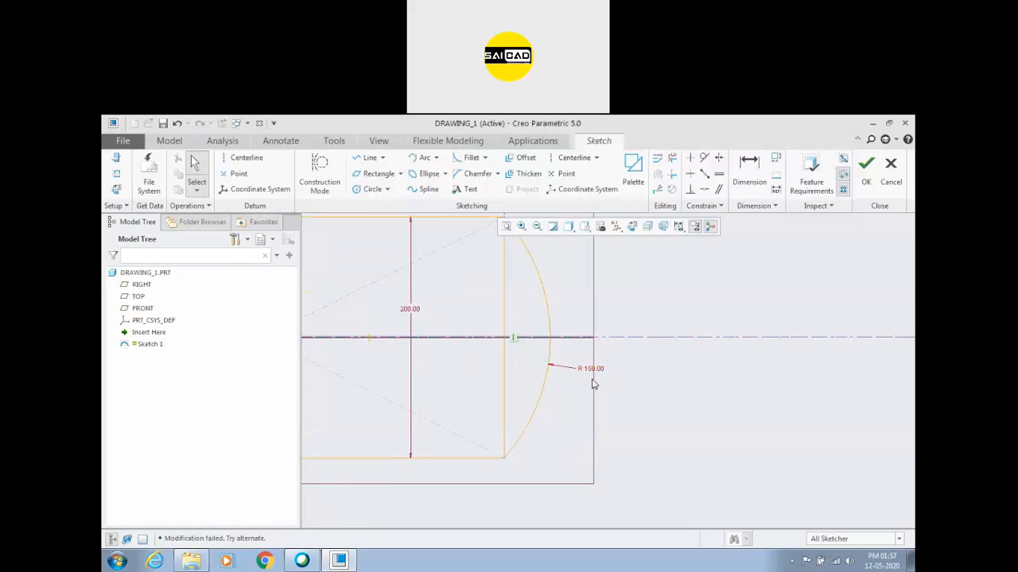
{"action": "double_click", "coordinate": [588, 369]}
{"action": "key", "text": "Return"}
{"action": "double_click", "coordinate": [604, 375]}
{"action": "type", "text": "150"}
{"action": "key", "text": "Return"}
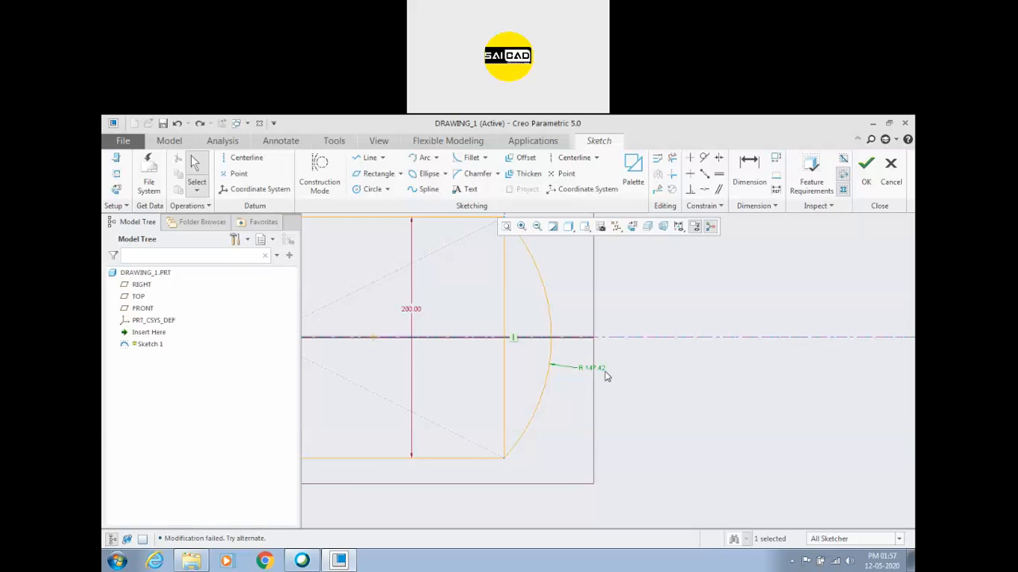
{"action": "left_click", "coordinate": [611, 382]}
{"action": "double_click", "coordinate": [595, 372]}
{"action": "type", "text": "150"}
{"action": "key", "text": "Return"}
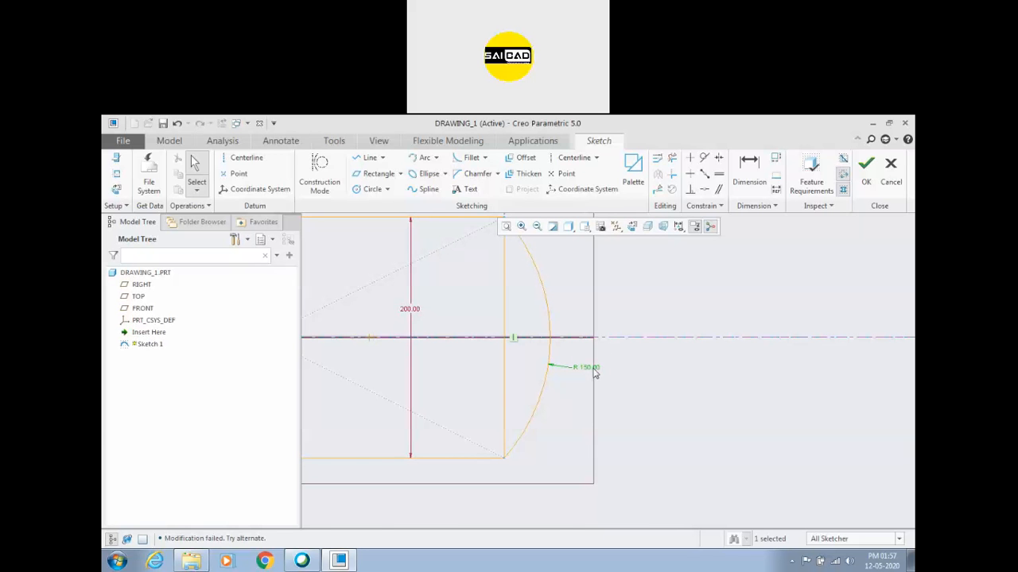
Set the radius of the arc on the rectangle's right side to 120
{"action": "double_click", "coordinate": [587, 368]}
{"action": "type", "text": "120"}
{"action": "key", "text": "Return"}
{"action": "left_click", "coordinate": [587, 371]}
{"action": "scroll", "coordinate": [526, 374], "scroll_direction": "up", "scroll_amount": 3}
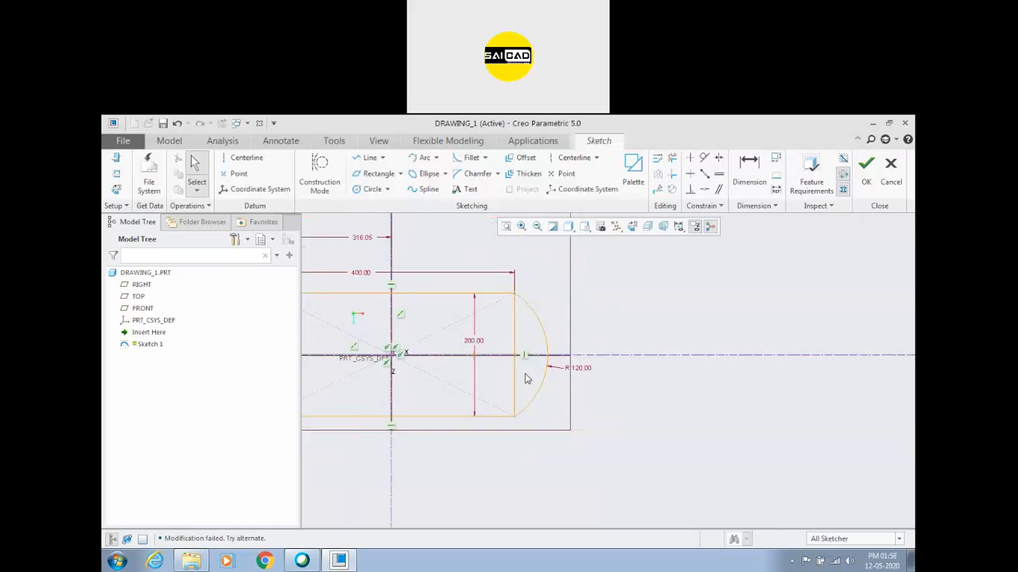
{"action": "scroll", "coordinate": [520, 346], "scroll_direction": "down", "scroll_amount": 2}
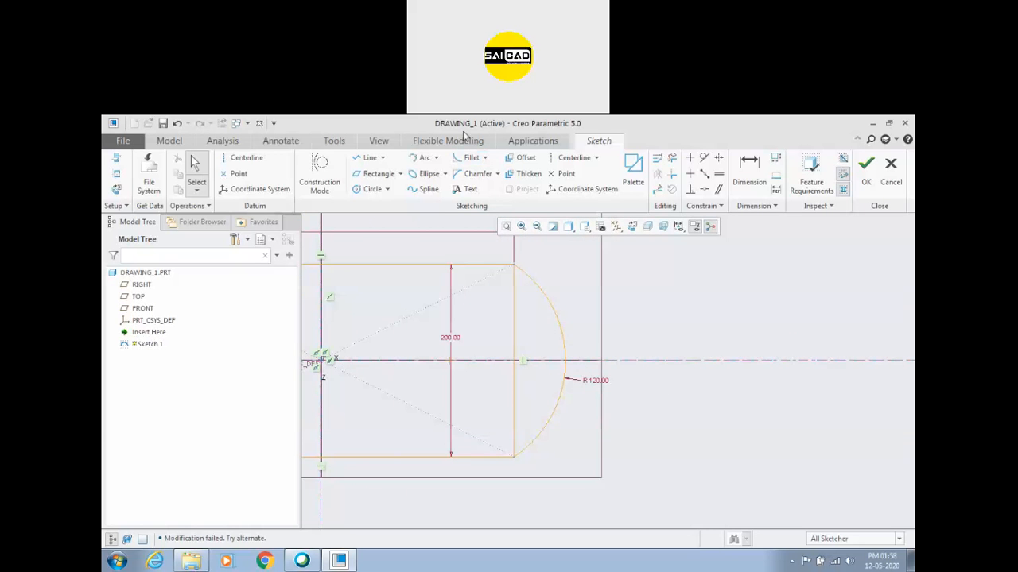
{"action": "scroll", "coordinate": [620, 370], "scroll_direction": "up", "scroll_amount": 2}
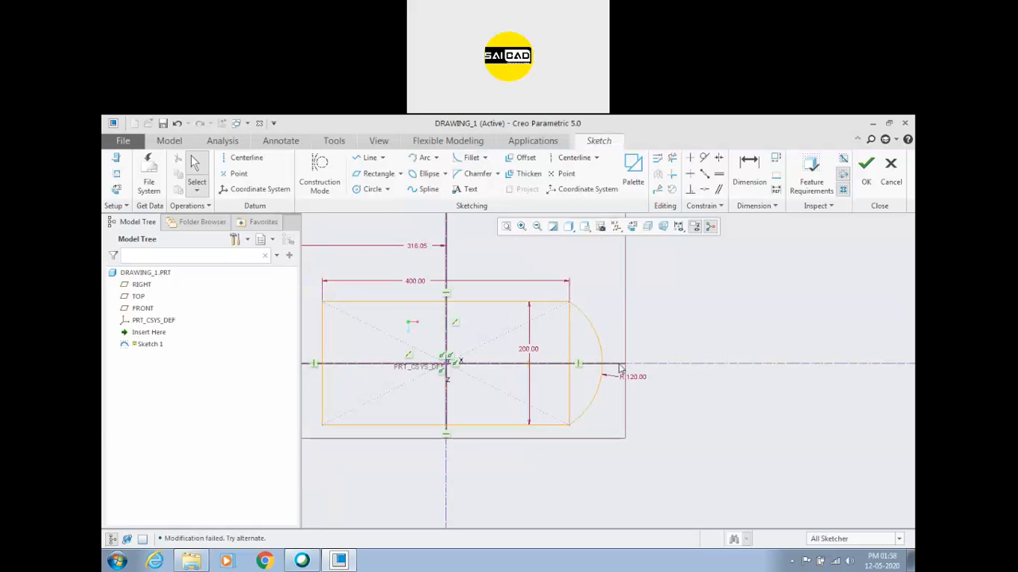
Sketch a Center and Ends arc centred on the midpoint of the rectangle's right edge, running from its upper to its lower right corner
{"action": "left_click", "coordinate": [436, 158]}
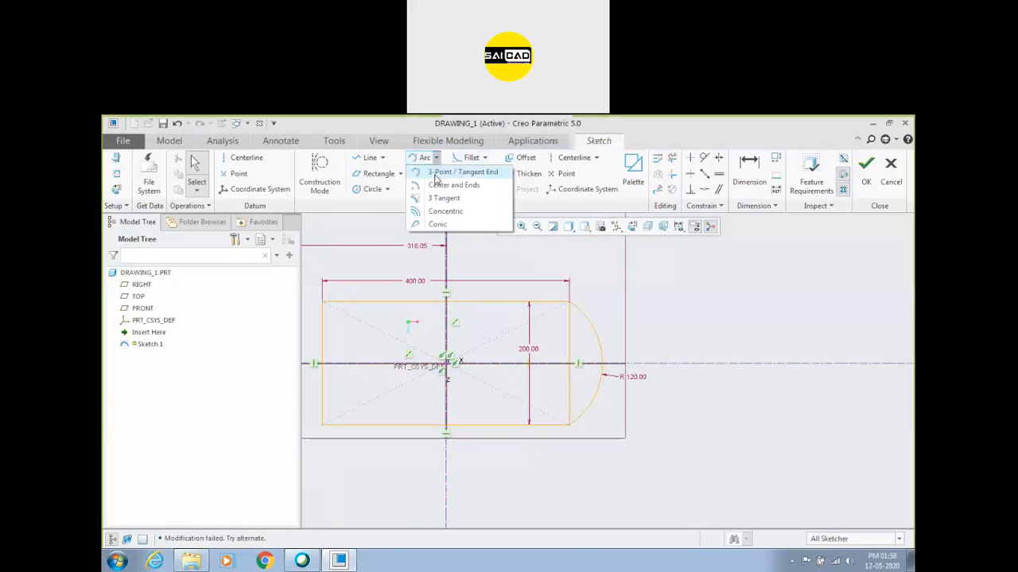
{"action": "left_click", "coordinate": [446, 185]}
{"action": "scroll", "coordinate": [561, 393], "scroll_direction": "down", "scroll_amount": 1}
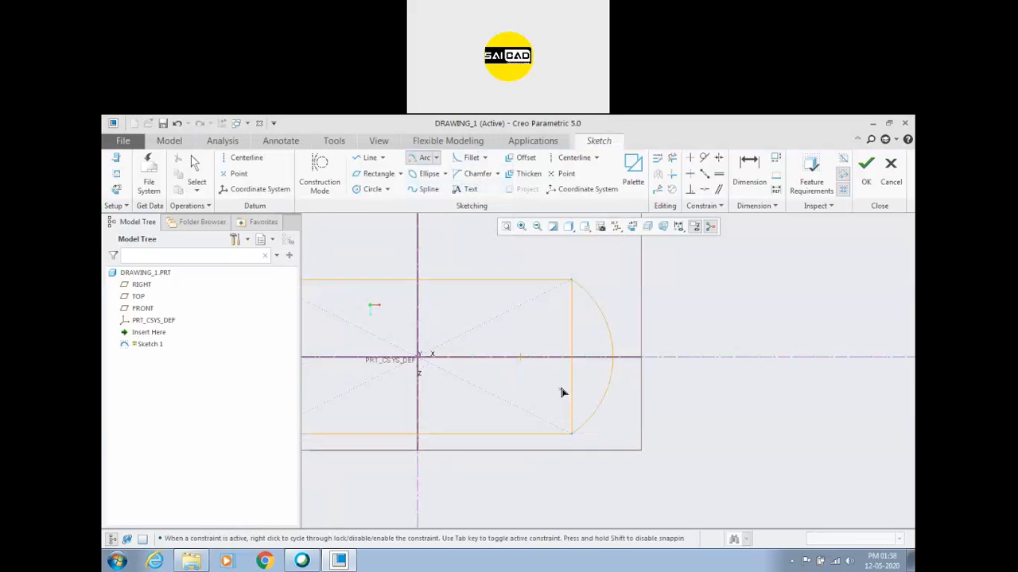
{"action": "left_click", "coordinate": [569, 282]}
{"action": "left_click", "coordinate": [435, 158]}
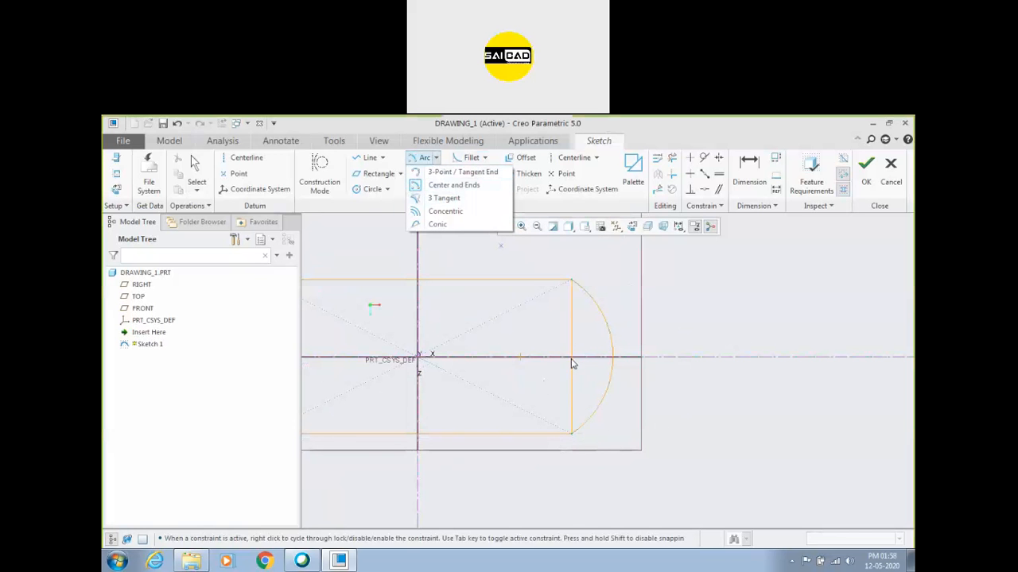
{"action": "left_click", "coordinate": [578, 343]}
{"action": "left_click", "coordinate": [572, 357]}
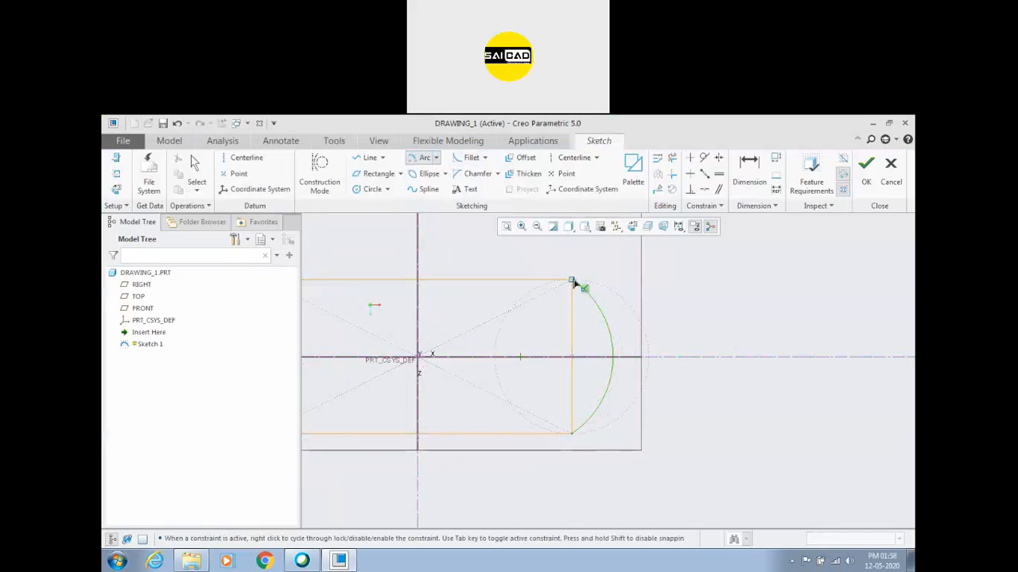
{"action": "left_click", "coordinate": [572, 281]}
{"action": "left_click", "coordinate": [573, 434]}
{"action": "middle_click", "coordinate": [691, 374]}
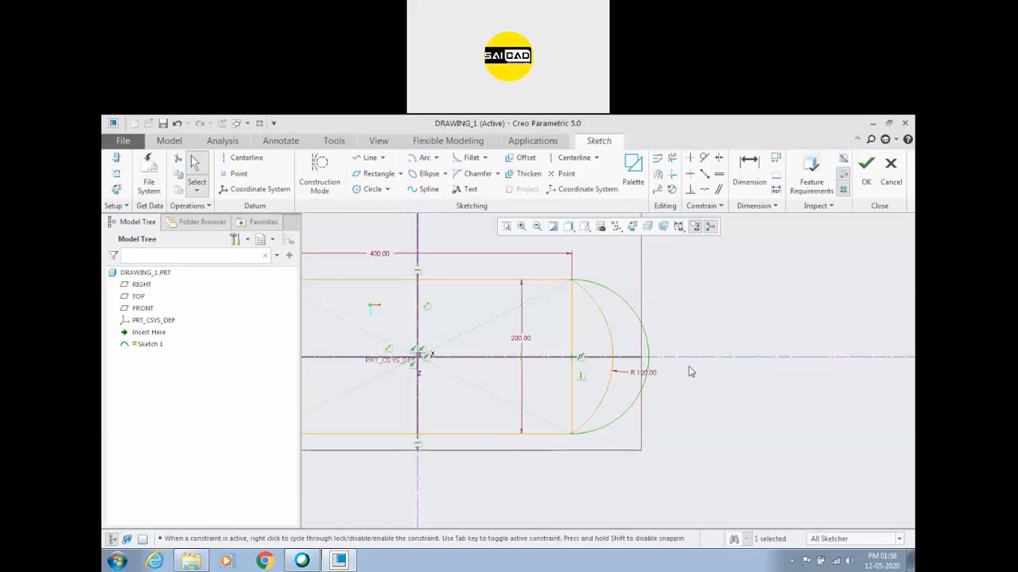
Delete the flatter R120 arc inside the new semicircle
{"action": "left_click", "coordinate": [609, 337]}
{"action": "key", "text": "Delete"}
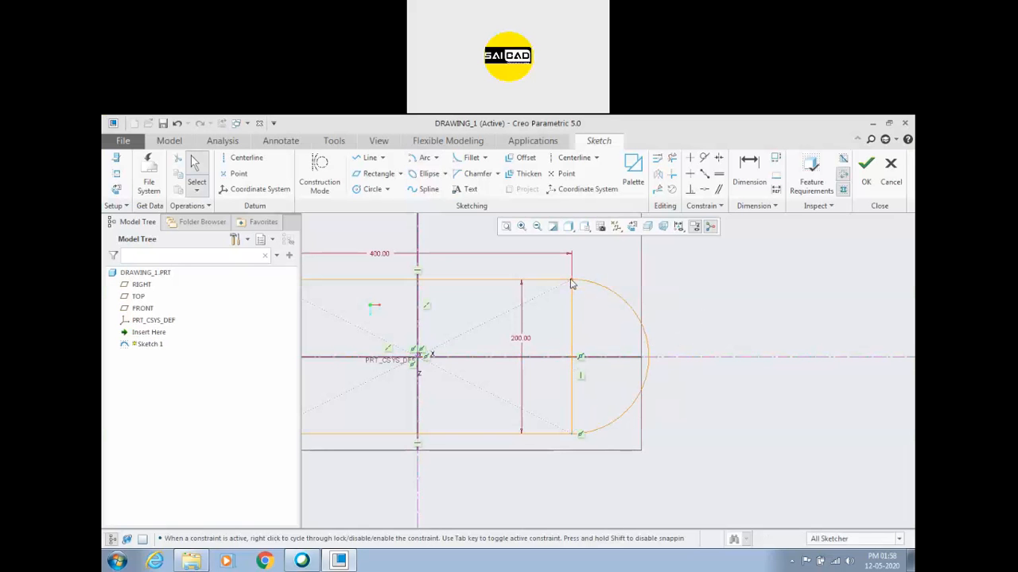
{"action": "scroll", "coordinate": [583, 384], "scroll_direction": "up", "scroll_amount": 2}
{"action": "scroll", "coordinate": [636, 371], "scroll_direction": "down", "scroll_amount": 2}
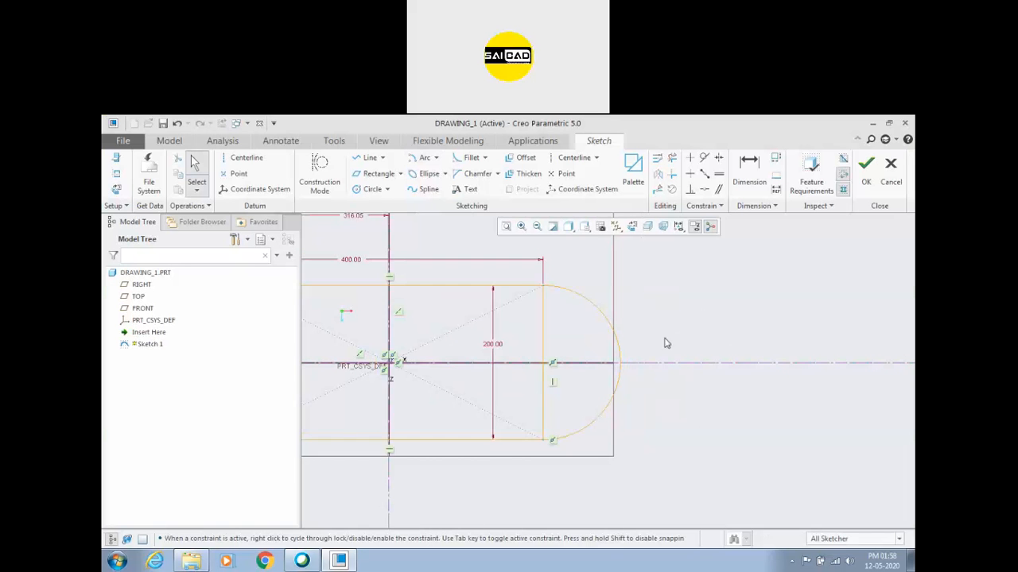
{"action": "scroll", "coordinate": [657, 313], "scroll_direction": "up", "scroll_amount": 2}
{"action": "left_click", "coordinate": [435, 158]}
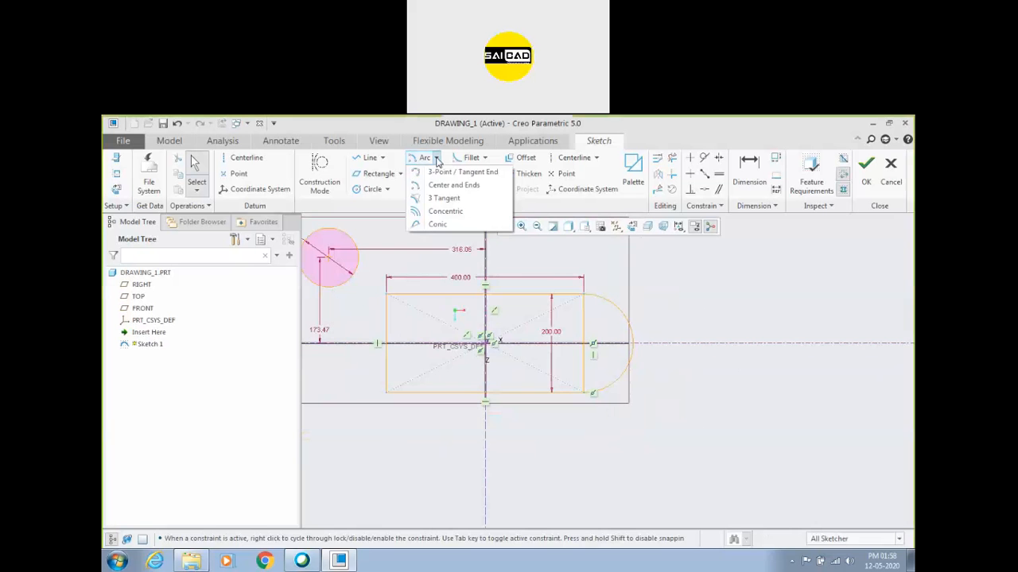
{"action": "left_click", "coordinate": [441, 198]}
{"action": "scroll", "coordinate": [461, 290], "scroll_direction": "down", "scroll_amount": 2}
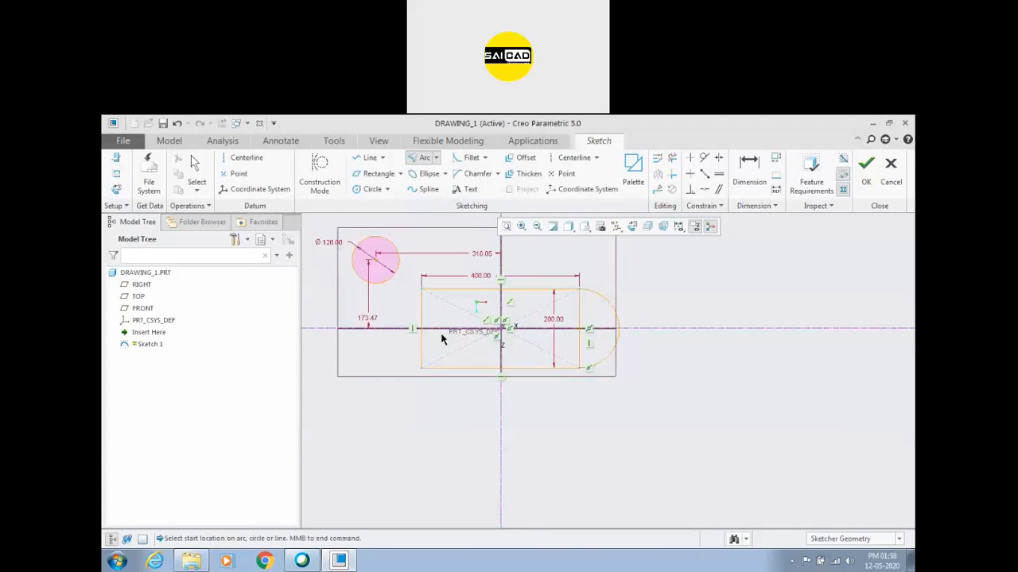
{"action": "left_click", "coordinate": [461, 266]}
{"action": "left_click", "coordinate": [411, 302]}
{"action": "middle_click", "coordinate": [460, 390]}
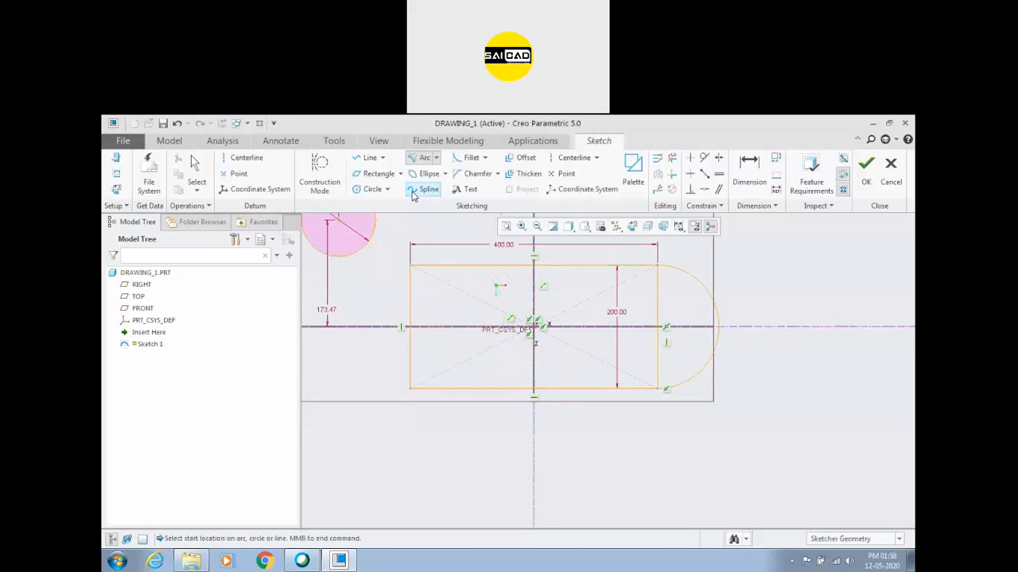
{"action": "left_click", "coordinate": [486, 388]}
Try to sketch a 3 Tangent arc between the rectangle's top and bottom edges
{"action": "left_click", "coordinate": [434, 161]}
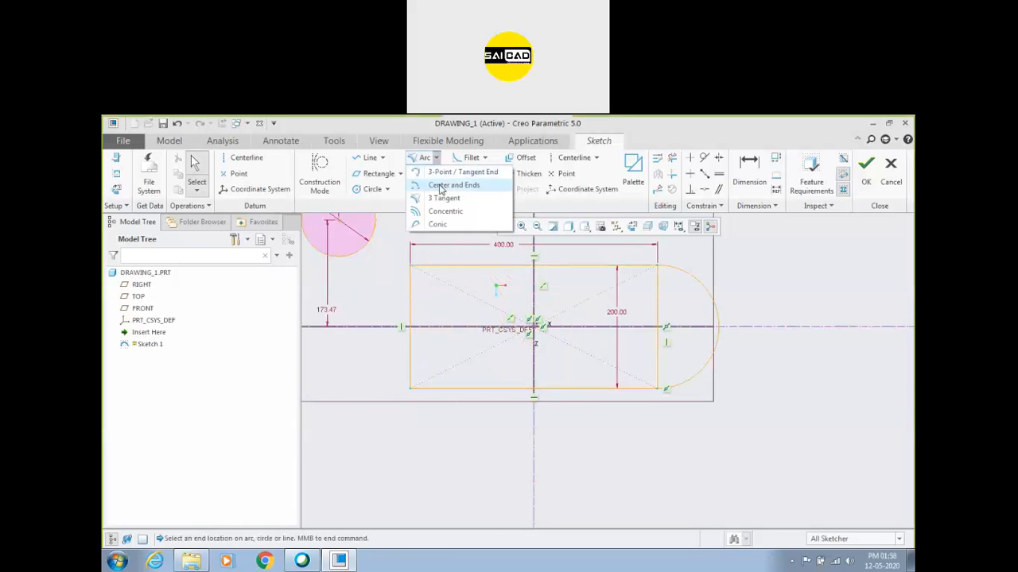
{"action": "left_click", "coordinate": [442, 200]}
{"action": "left_click", "coordinate": [474, 269]}
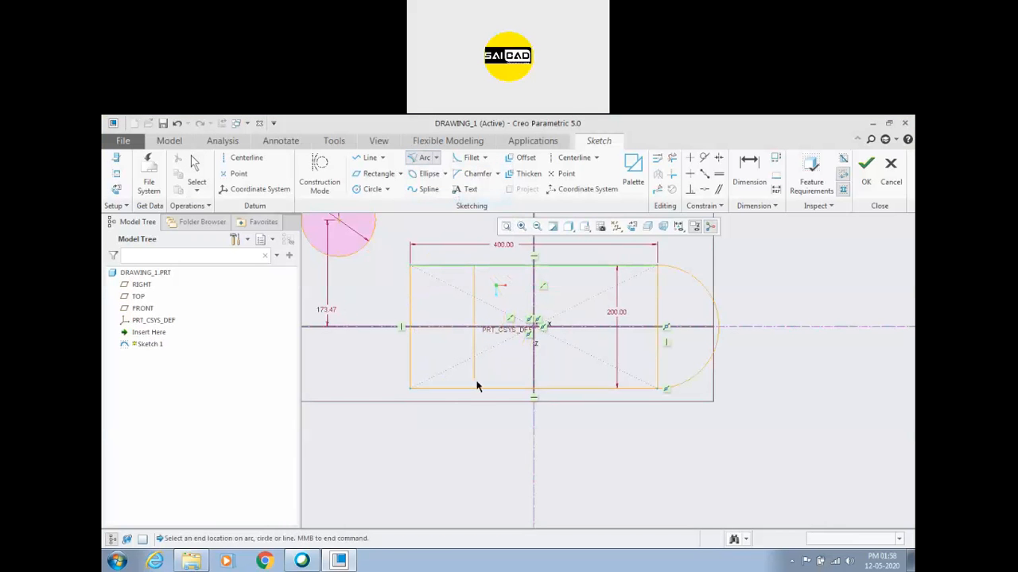
{"action": "left_click", "coordinate": [478, 390]}
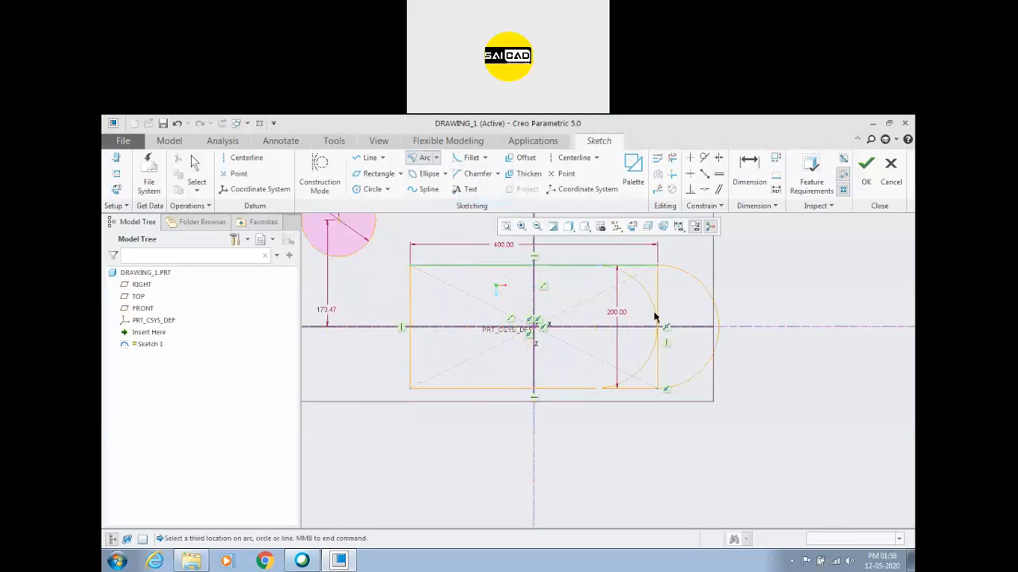
{"action": "middle_click", "coordinate": [441, 350]}
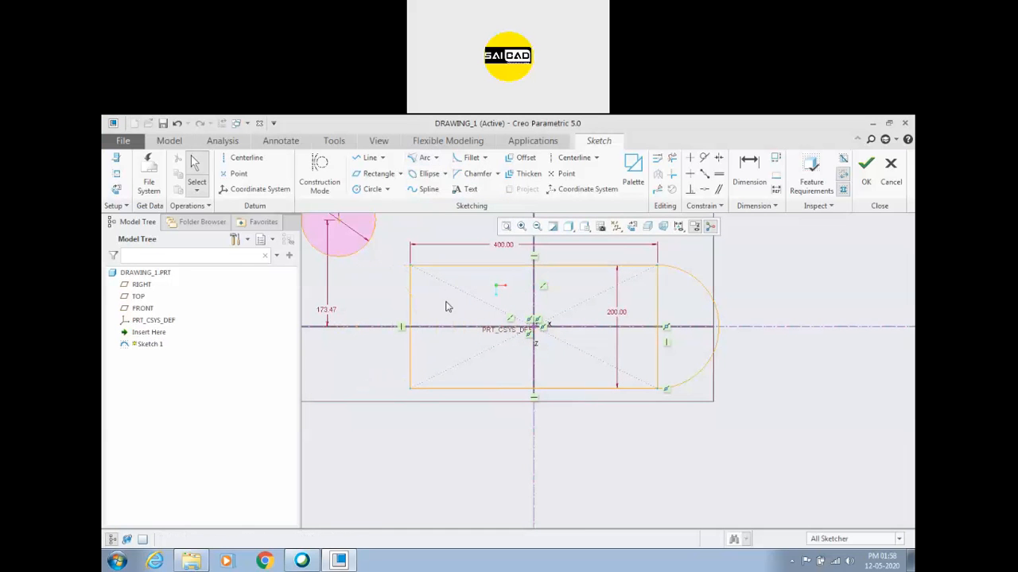
Sketch a Concentric arc with a radius of about 167 above the 120 diameter circle, sharing the circle's centre
{"action": "left_click", "coordinate": [436, 157]}
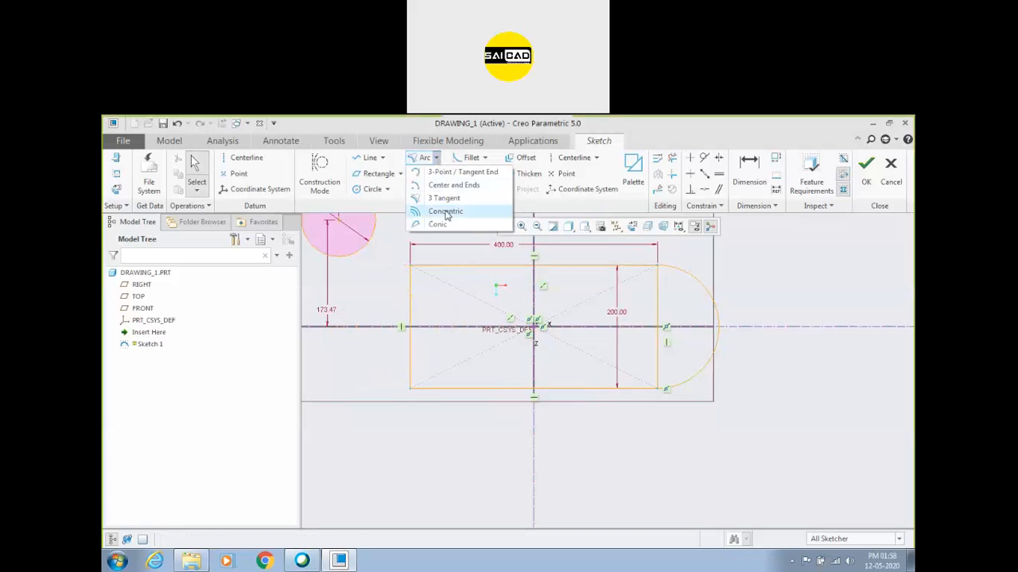
{"action": "left_click", "coordinate": [445, 207]}
{"action": "scroll", "coordinate": [468, 333], "scroll_direction": "up", "scroll_amount": 2}
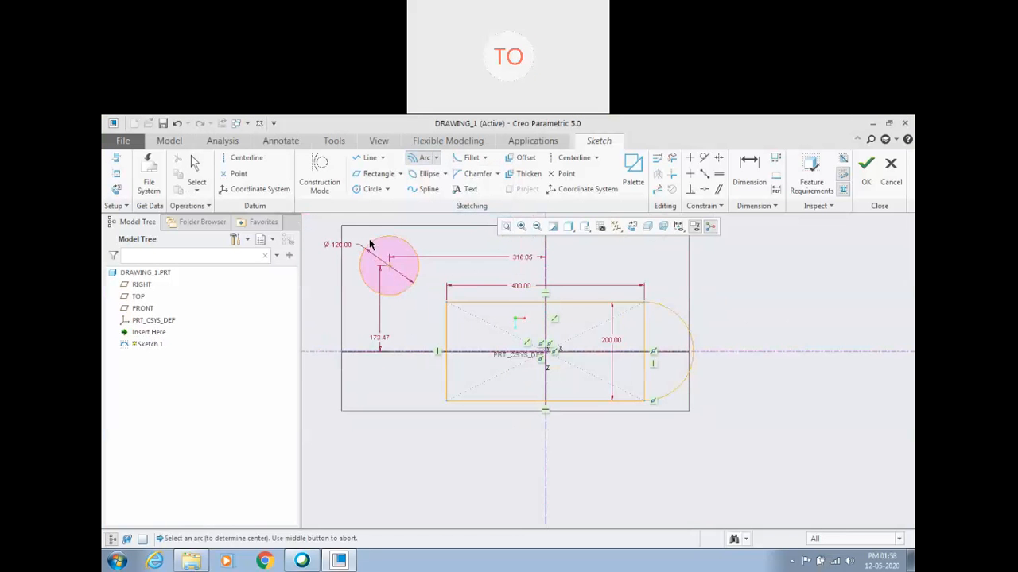
{"action": "scroll", "coordinate": [381, 255], "scroll_direction": "down", "scroll_amount": 1}
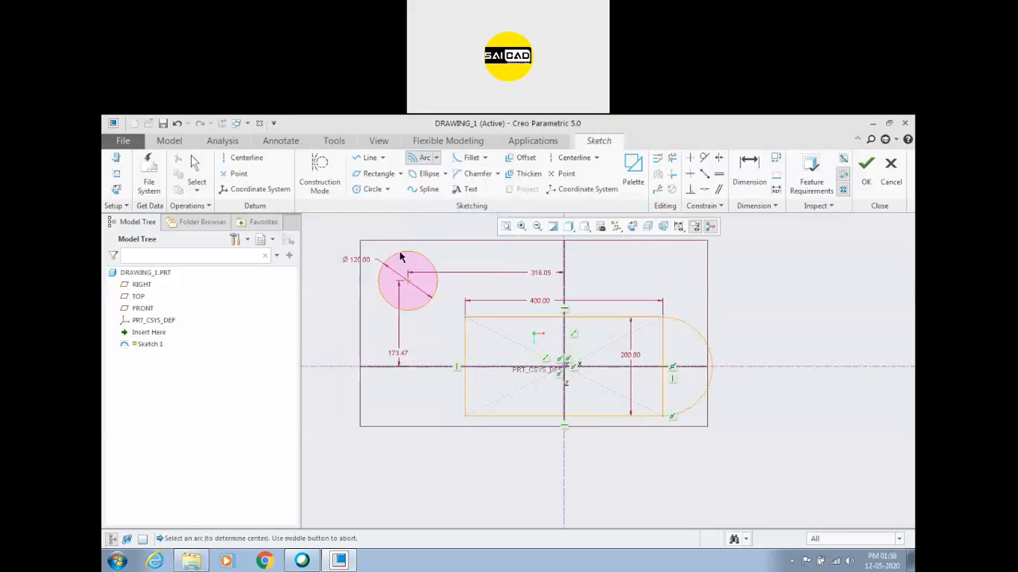
{"action": "left_click", "coordinate": [400, 258]}
{"action": "scroll", "coordinate": [429, 264], "scroll_direction": "up", "scroll_amount": 2}
{"action": "scroll", "coordinate": [457, 252], "scroll_direction": "down", "scroll_amount": 1}
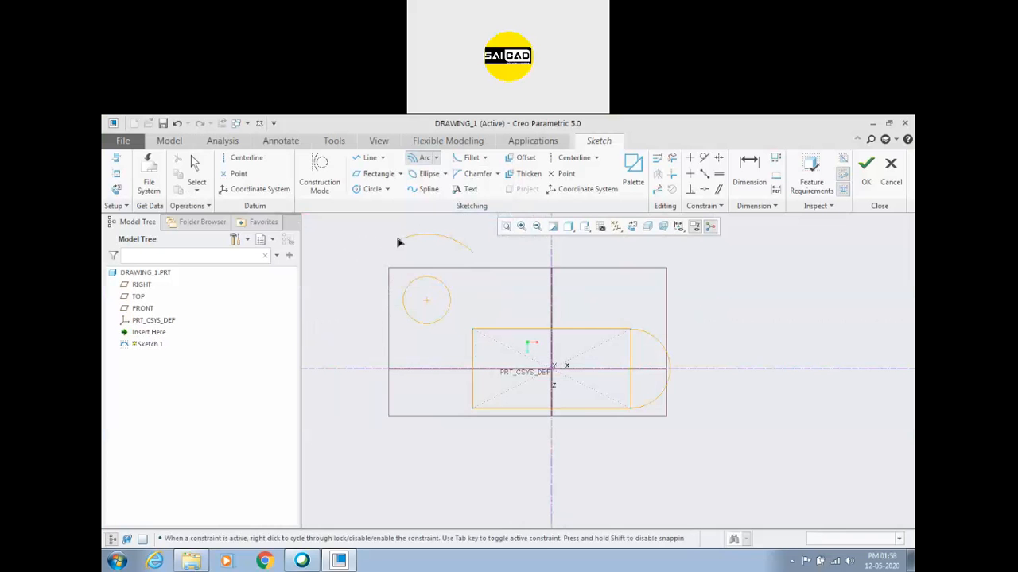
{"action": "left_click", "coordinate": [400, 239]}
{"action": "left_click", "coordinate": [472, 254]}
Sketch a Concentric arc of radius about 142 around the semicircle, running from the rectangle's top edge to its bottom edge
{"action": "left_click", "coordinate": [665, 349]}
{"action": "left_click", "coordinate": [591, 329]}
{"action": "left_click", "coordinate": [592, 409]}
{"action": "middle_click", "coordinate": [634, 453]}
{"action": "middle_click", "coordinate": [729, 434]}
{"action": "scroll", "coordinate": [672, 390], "scroll_direction": "down", "scroll_amount": 3}
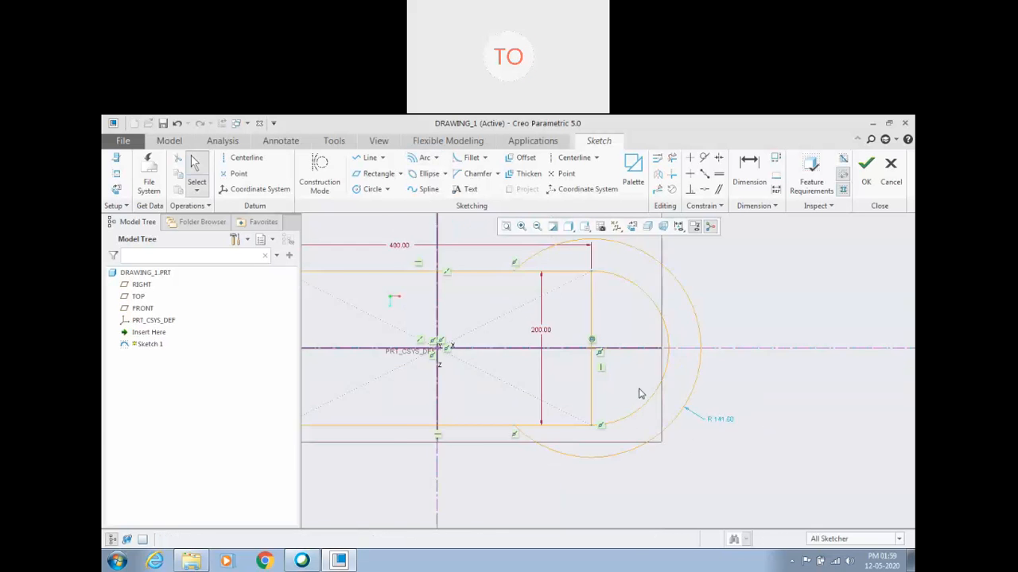
Sketch a Conic arc with horizontally aligned endpoints in the empty area beyond the rectangle's right side
{"action": "scroll", "coordinate": [641, 393], "scroll_direction": "up", "scroll_amount": 2}
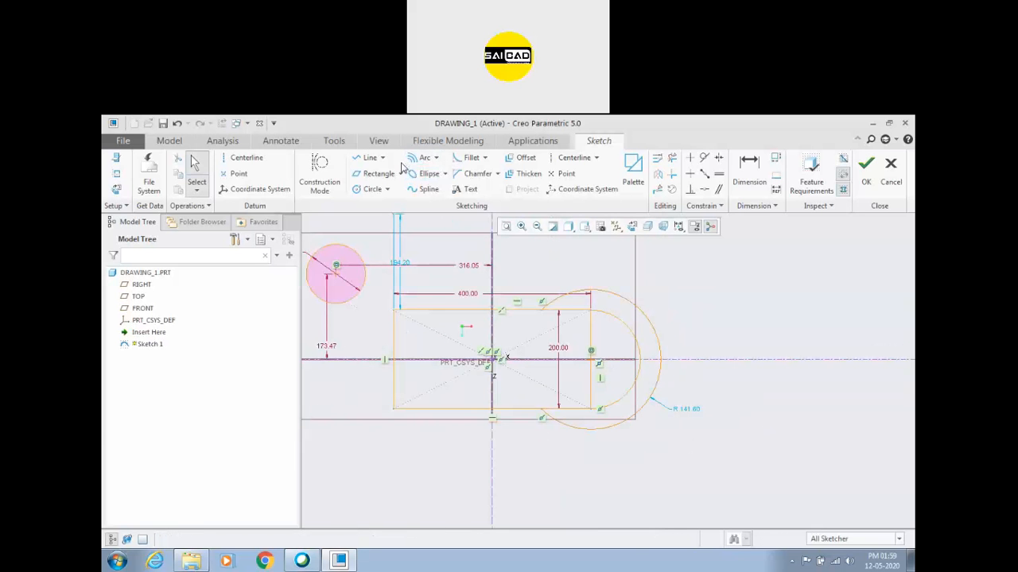
{"action": "left_click", "coordinate": [437, 158]}
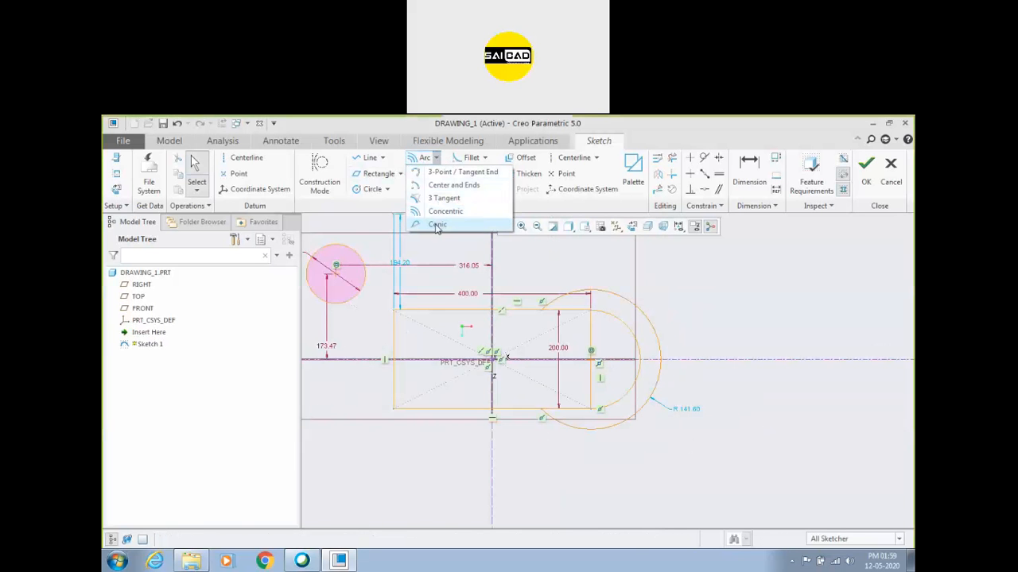
{"action": "left_click", "coordinate": [435, 224]}
{"action": "left_click", "coordinate": [719, 326]}
{"action": "left_click", "coordinate": [850, 326]}
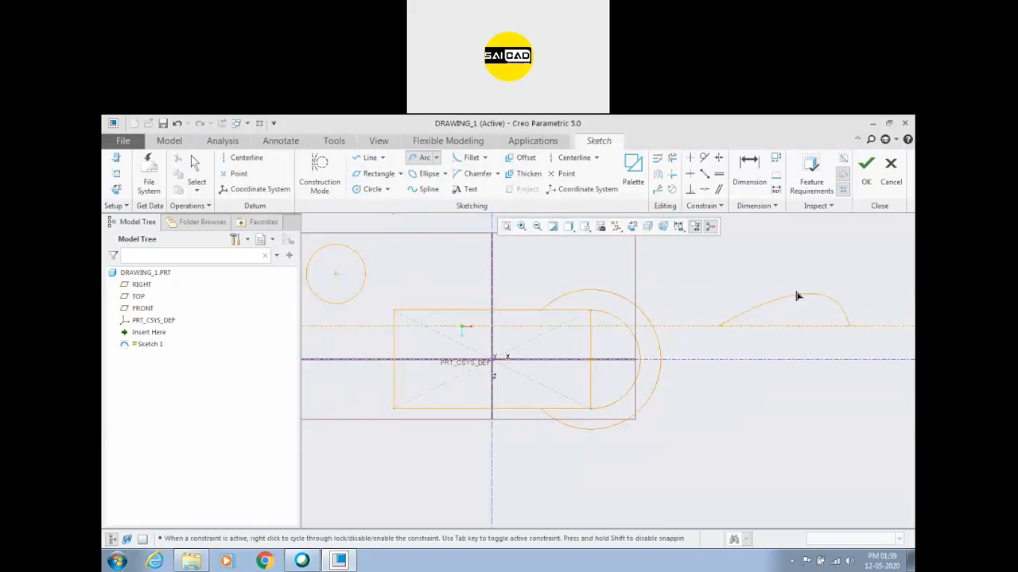
{"action": "left_click", "coordinate": [734, 263]}
{"action": "middle_click", "coordinate": [800, 363]}
Delete the conic arc, both concentric arcs, the semicircle and the circle, keeping only the 400 by 200 rectangle
{"action": "scroll", "coordinate": [791, 339], "scroll_direction": "up", "scroll_amount": 3}
{"action": "scroll", "coordinate": [788, 338], "scroll_direction": "down", "scroll_amount": 2}
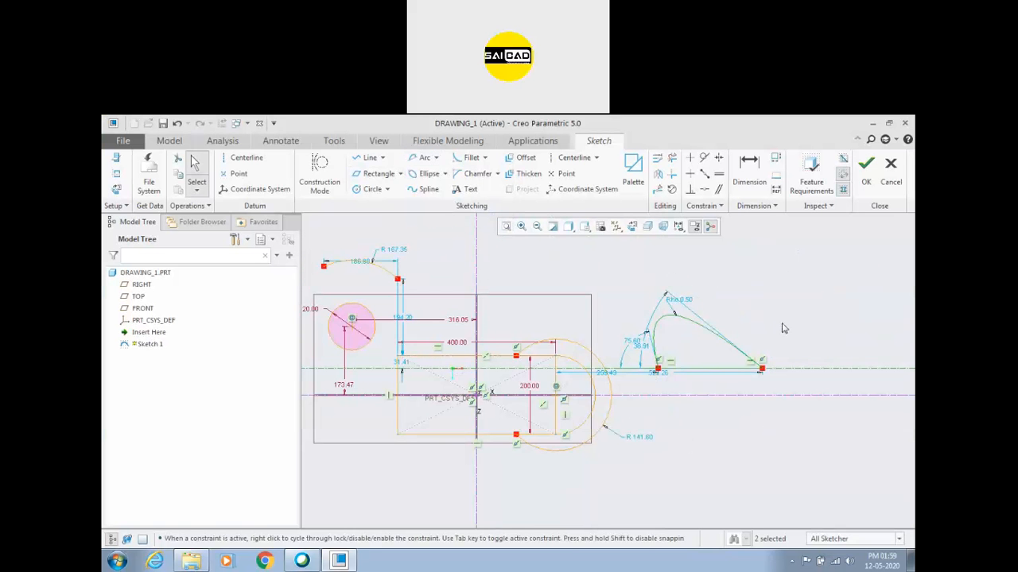
{"action": "left_click", "coordinate": [700, 340]}
{"action": "key", "text": "Delete"}
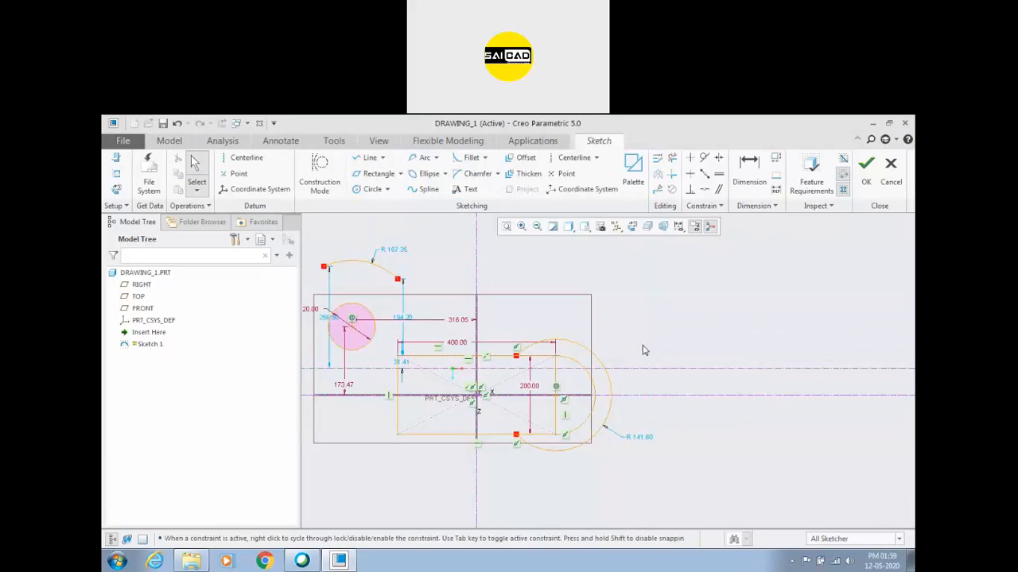
{"action": "left_click", "coordinate": [585, 349]}
{"action": "key", "text": "Delete"}
{"action": "left_click", "coordinate": [560, 359]}
{"action": "key", "text": "Delete"}
{"action": "left_click", "coordinate": [384, 268]}
{"action": "key", "text": "Delete"}
{"action": "left_click", "coordinate": [367, 310]}
{"action": "key", "text": "Delete"}
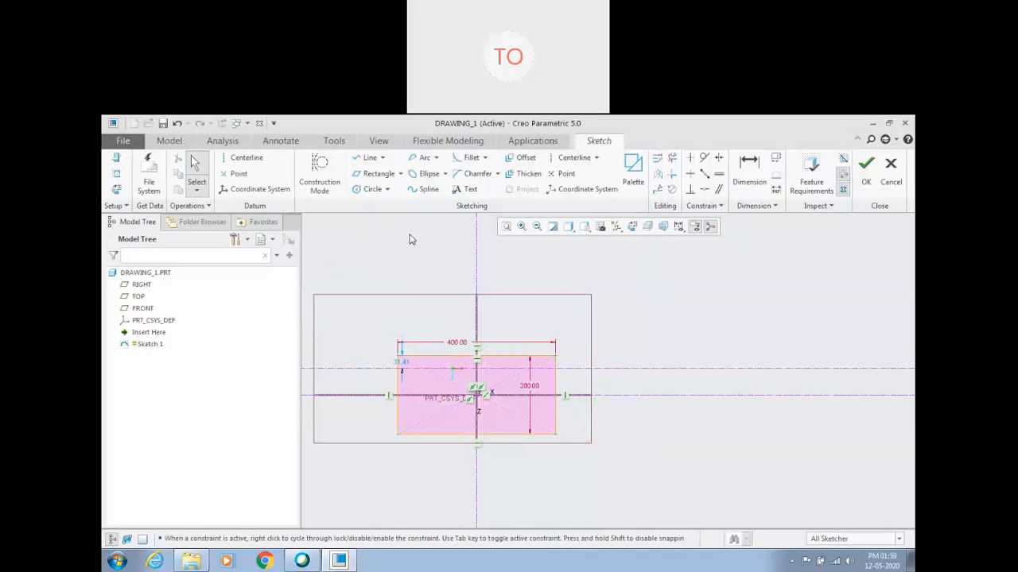
Sketch a Center and Axis ellipse about 284 wide and 130 high, centred on the rectangle's upper right corner
{"action": "left_click", "coordinate": [445, 173]}
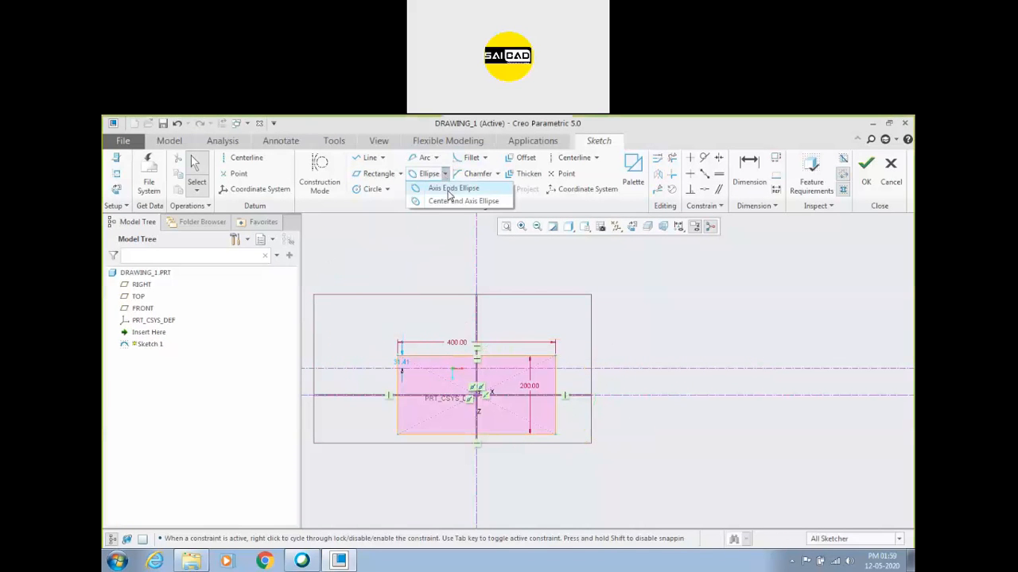
{"action": "left_click", "coordinate": [463, 201]}
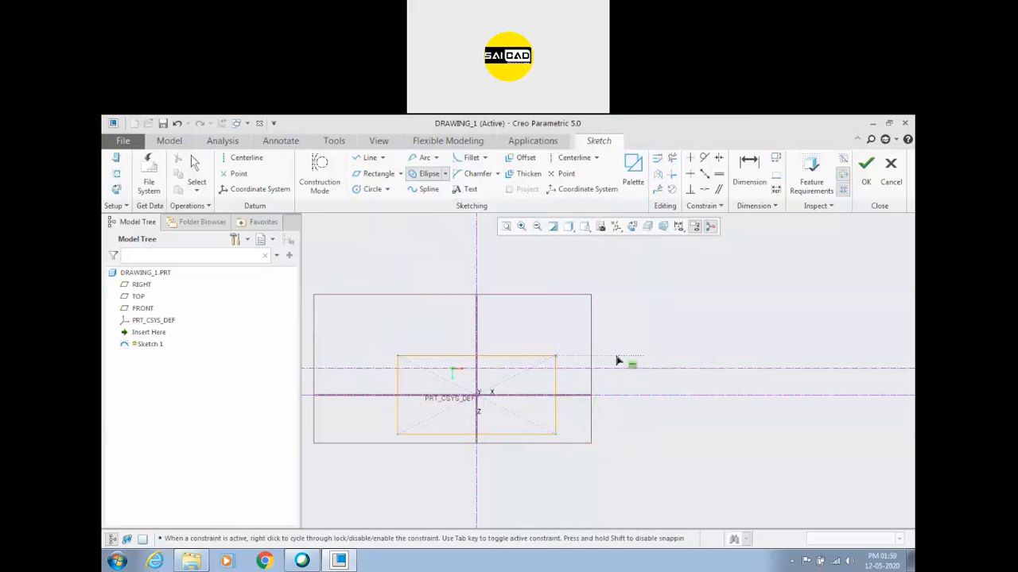
{"action": "left_click", "coordinate": [556, 355]}
{"action": "left_click", "coordinate": [611, 356]}
{"action": "left_click", "coordinate": [557, 331]}
{"action": "middle_click", "coordinate": [672, 329]}
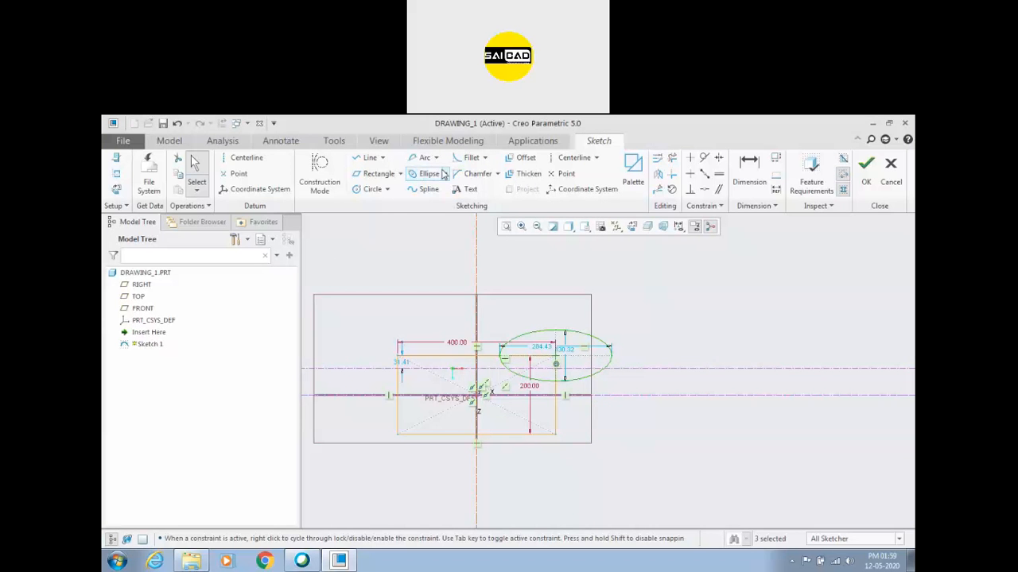
Sketch an Axis Ends ellipse using the rectangle's bottom edge as its major axis and passing through the rectangle's centre
{"action": "left_click", "coordinate": [444, 173]}
{"action": "left_click", "coordinate": [434, 189]}
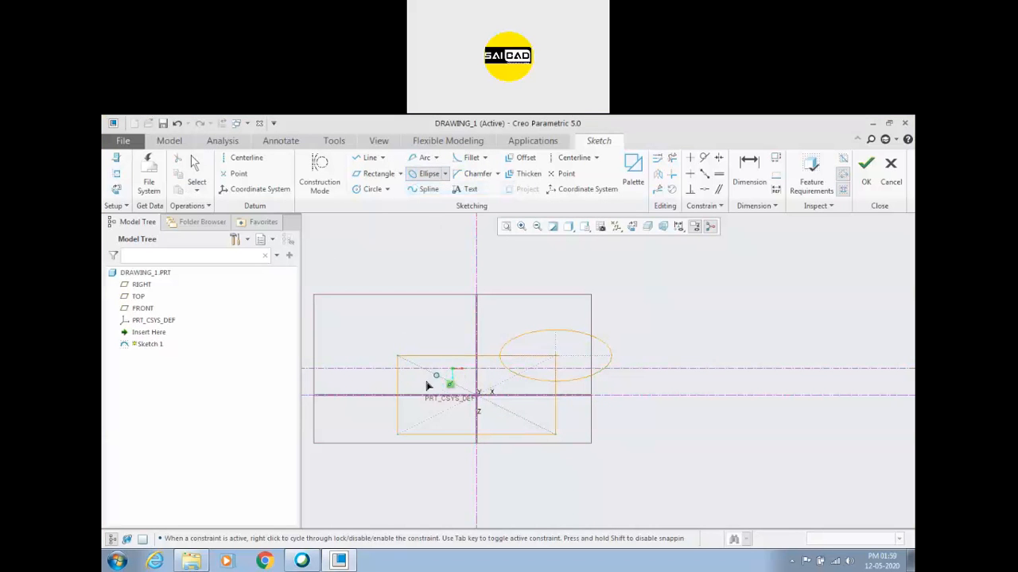
{"action": "left_click", "coordinate": [555, 435]}
{"action": "left_click", "coordinate": [527, 473]}
{"action": "middle_click", "coordinate": [530, 474]}
{"action": "left_click", "coordinate": [715, 510]}
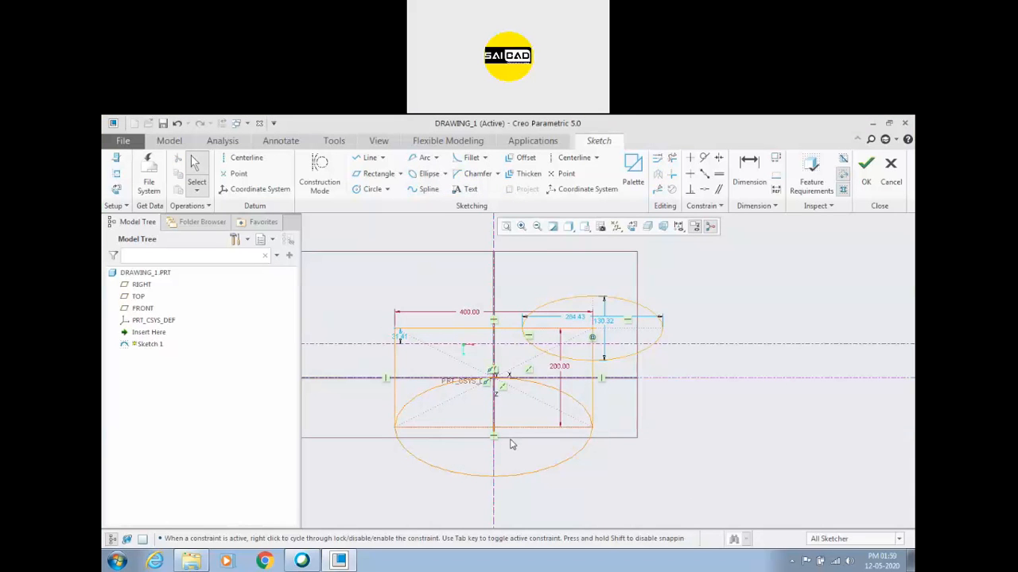
Sketch a wavy five-point spline about 970 wide in the empty area above and beyond the rectangle's right side
{"action": "scroll", "coordinate": [488, 407], "scroll_direction": "down", "scroll_amount": 2}
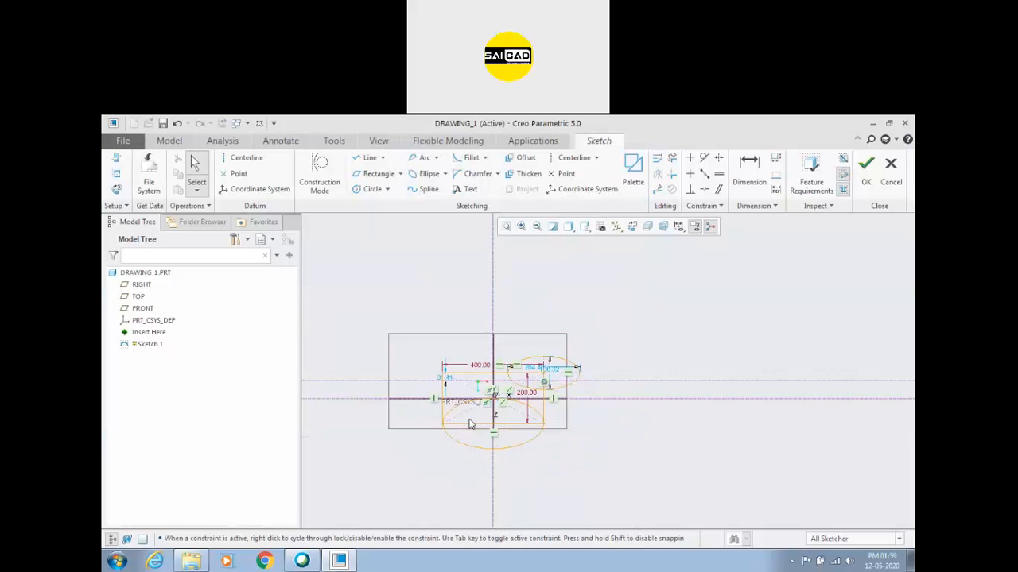
{"action": "scroll", "coordinate": [644, 436], "scroll_direction": "down", "scroll_amount": 2}
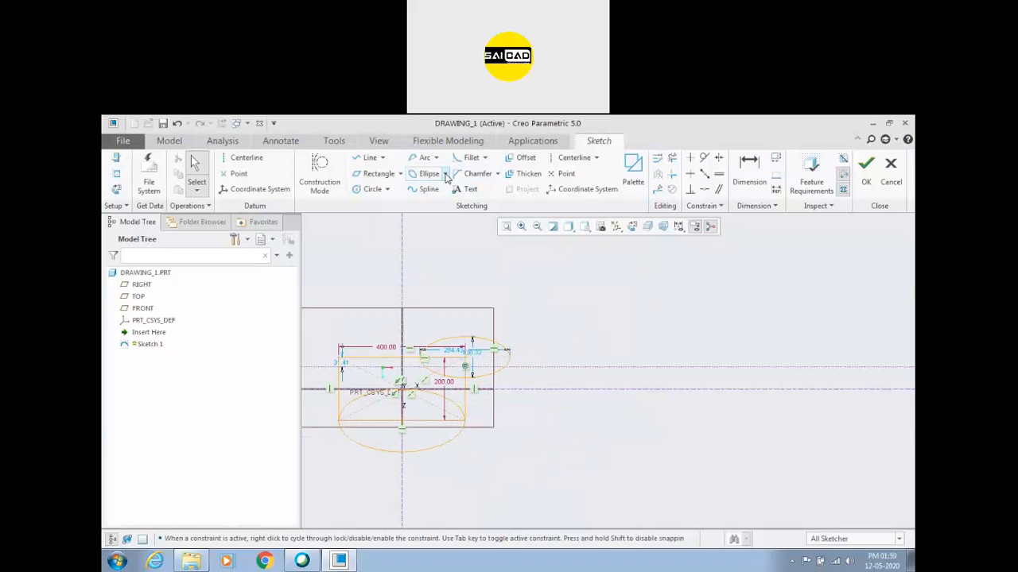
{"action": "left_click", "coordinate": [427, 189]}
{"action": "left_click", "coordinate": [544, 314]}
{"action": "left_click", "coordinate": [578, 284]}
{"action": "left_click", "coordinate": [647, 316]}
{"action": "left_click", "coordinate": [698, 293]}
{"action": "left_click", "coordinate": [771, 313]}
{"action": "middle_click", "coordinate": [821, 299]}
{"action": "middle_click", "coordinate": [821, 299]}
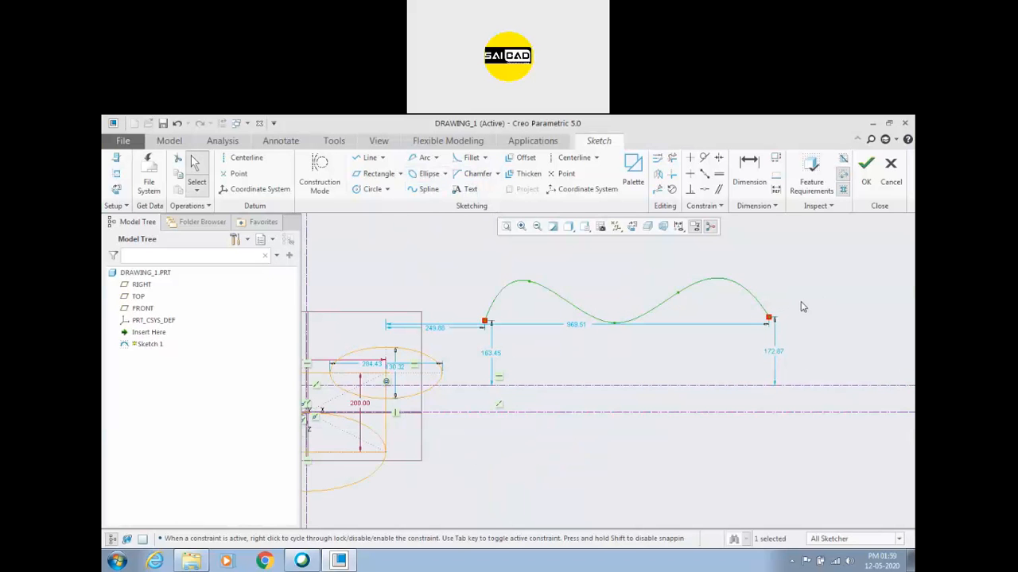
{"action": "left_click", "coordinate": [718, 300]}
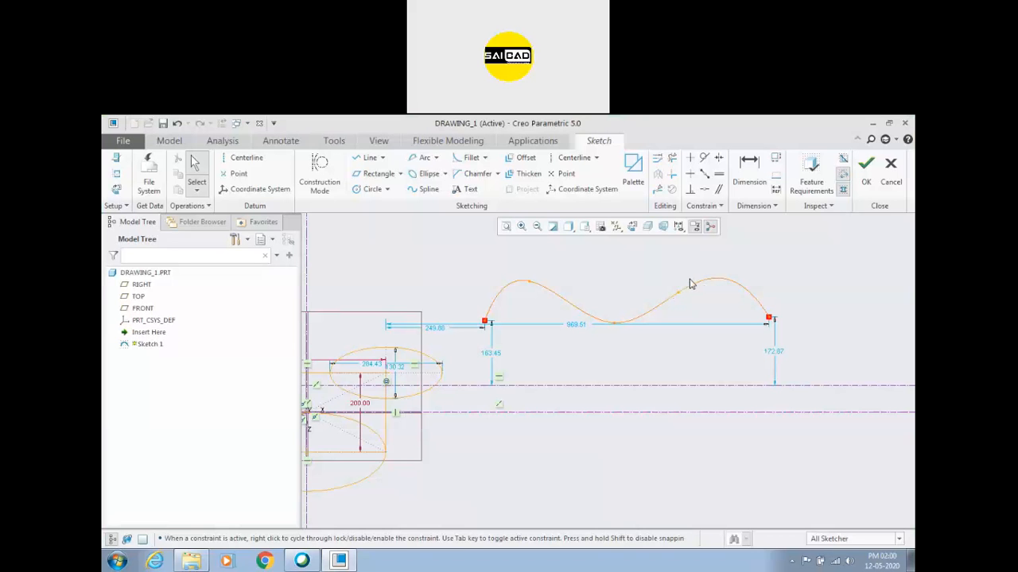
{"action": "left_click", "coordinate": [581, 232]}
{"action": "left_click", "coordinate": [543, 247]}
Delete the spline, both ellipses and the leftover horizontal centerline above the rectangle's centre
{"action": "scroll", "coordinate": [544, 288], "scroll_direction": "up", "scroll_amount": 3}
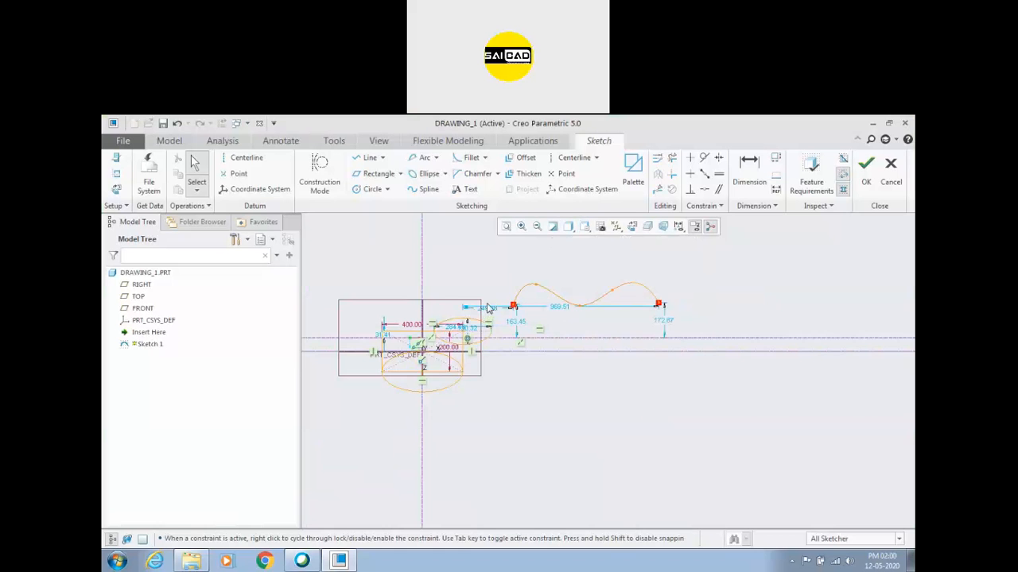
{"action": "scroll", "coordinate": [658, 301], "scroll_direction": "down", "scroll_amount": 1}
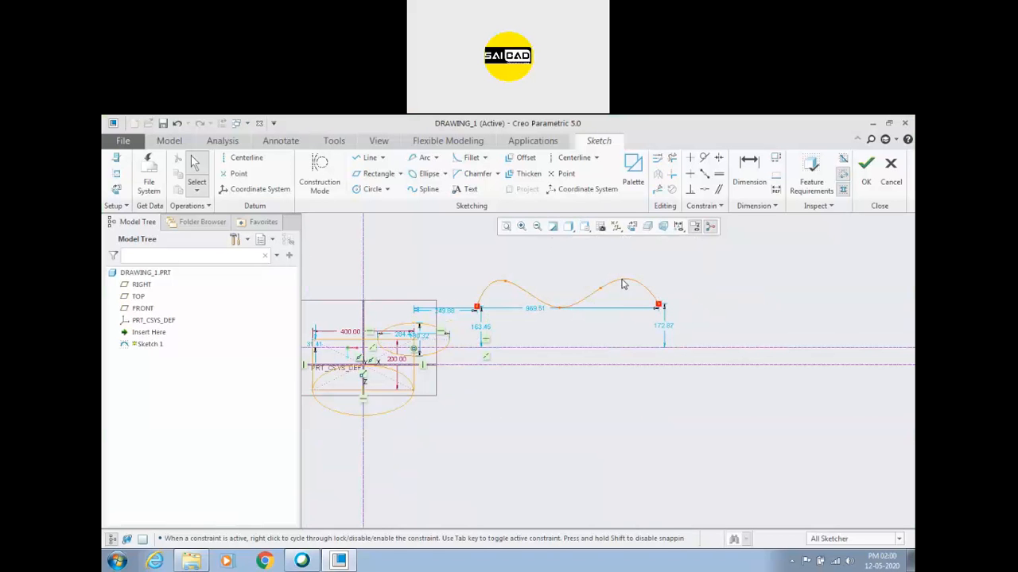
{"action": "key", "text": "Delete"}
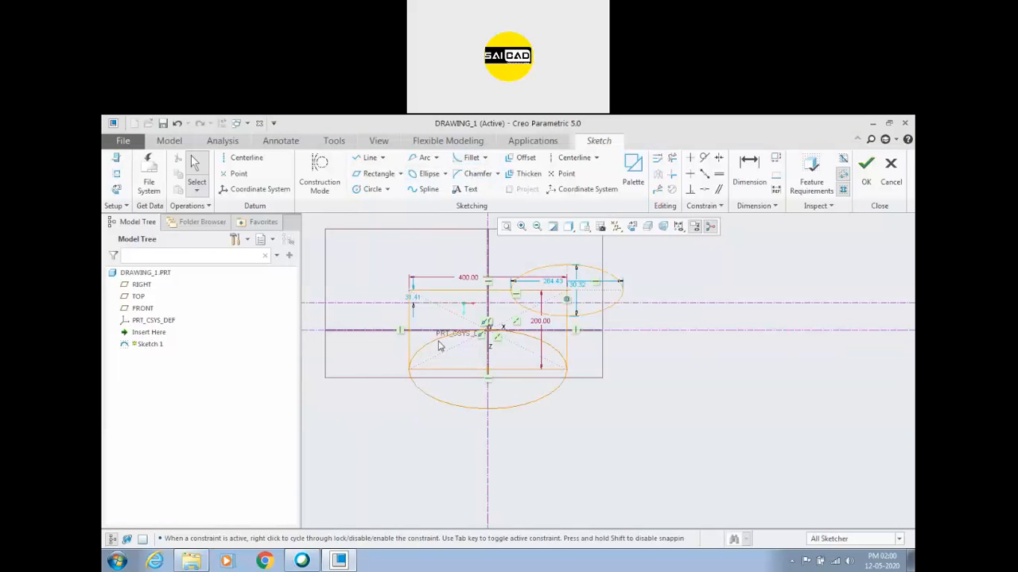
{"action": "left_click", "coordinate": [435, 342]}
{"action": "key", "text": "Delete"}
{"action": "left_click", "coordinate": [537, 269]}
{"action": "key", "text": "Delete"}
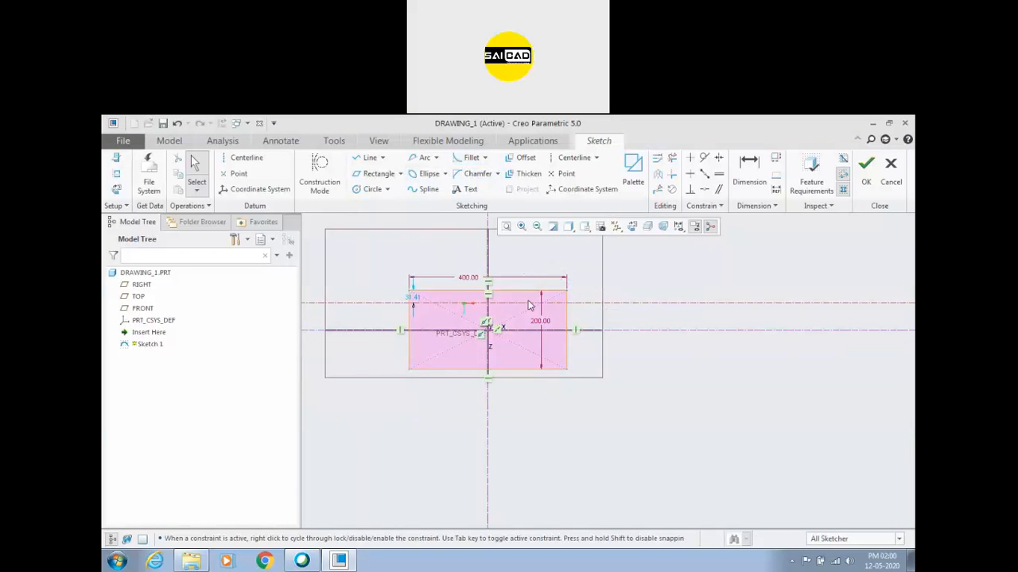
{"action": "scroll", "coordinate": [483, 299], "scroll_direction": "down", "scroll_amount": 2}
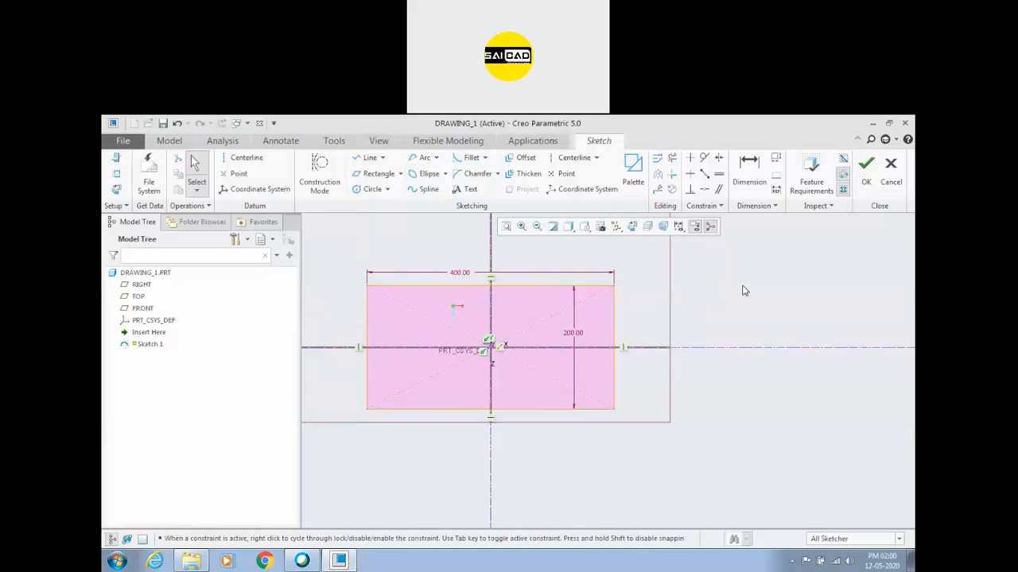
Add a Circular fillet of radius about 8.6 between the top and right edges at the rectangle's upper right corner
{"action": "scroll", "coordinate": [684, 318], "scroll_direction": "down", "scroll_amount": 1}
{"action": "scroll", "coordinate": [669, 291], "scroll_direction": "down", "scroll_amount": 1}
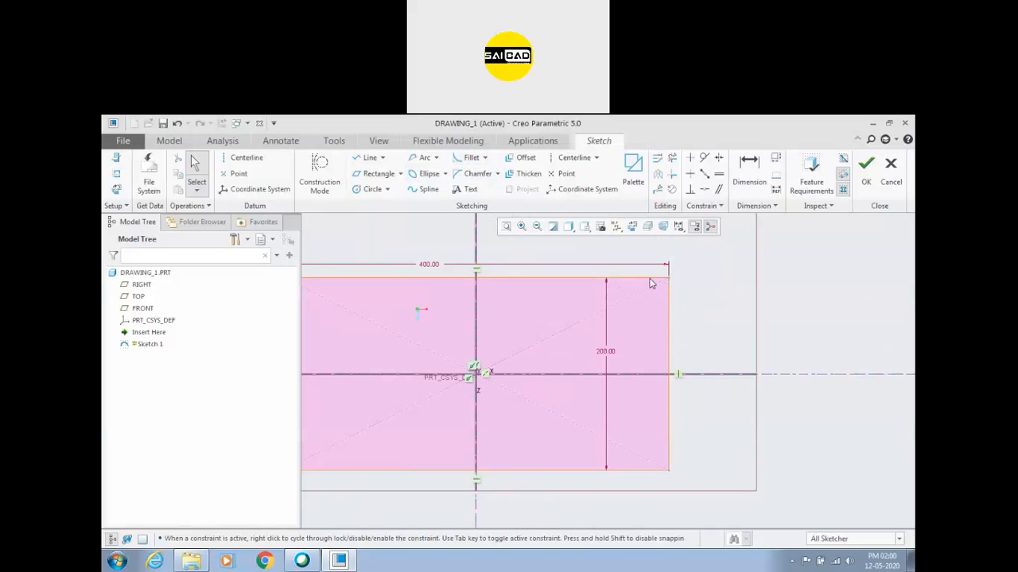
{"action": "scroll", "coordinate": [656, 284], "scroll_direction": "down", "scroll_amount": 1}
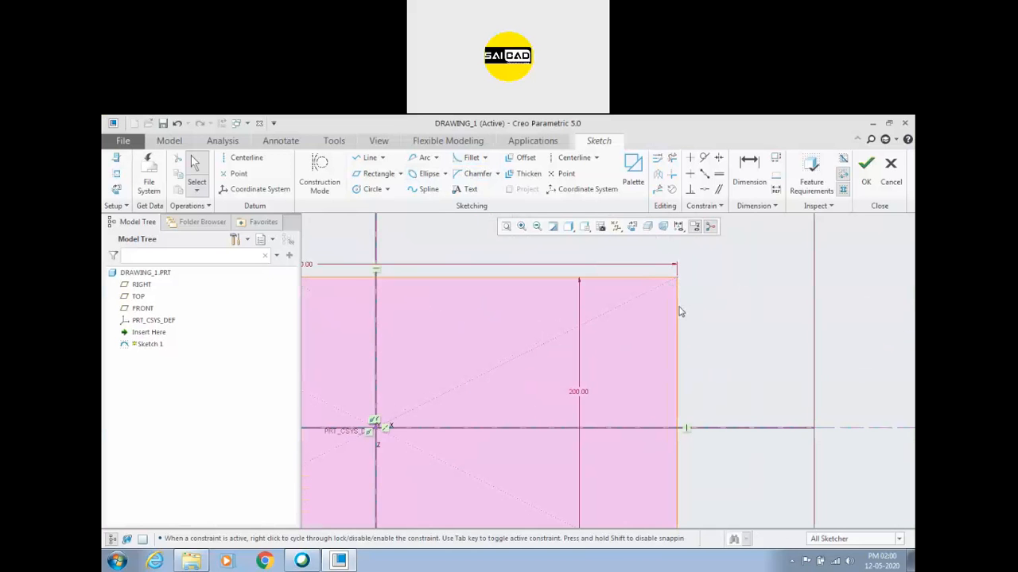
{"action": "left_click", "coordinate": [485, 160]}
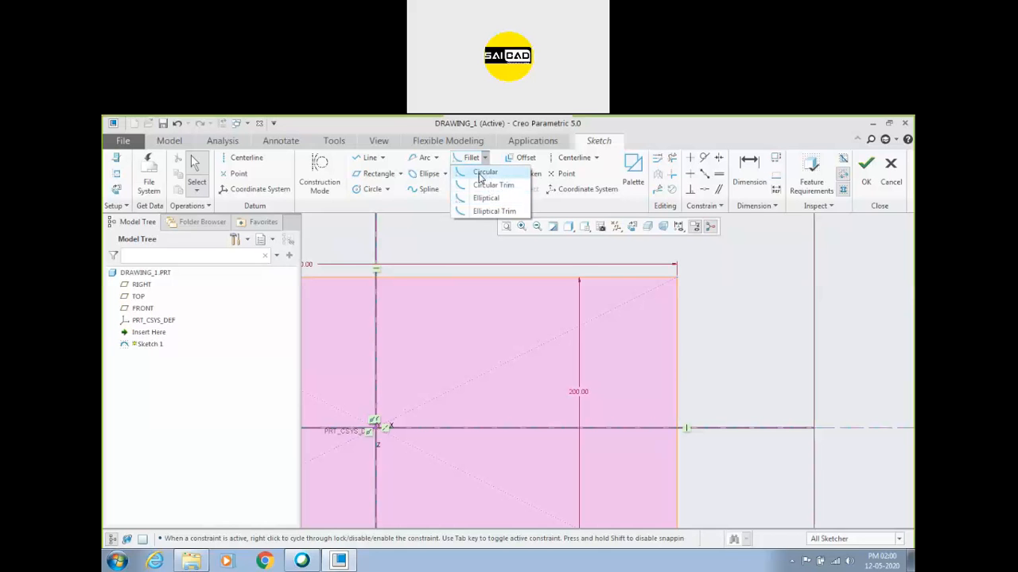
{"action": "left_click", "coordinate": [487, 173]}
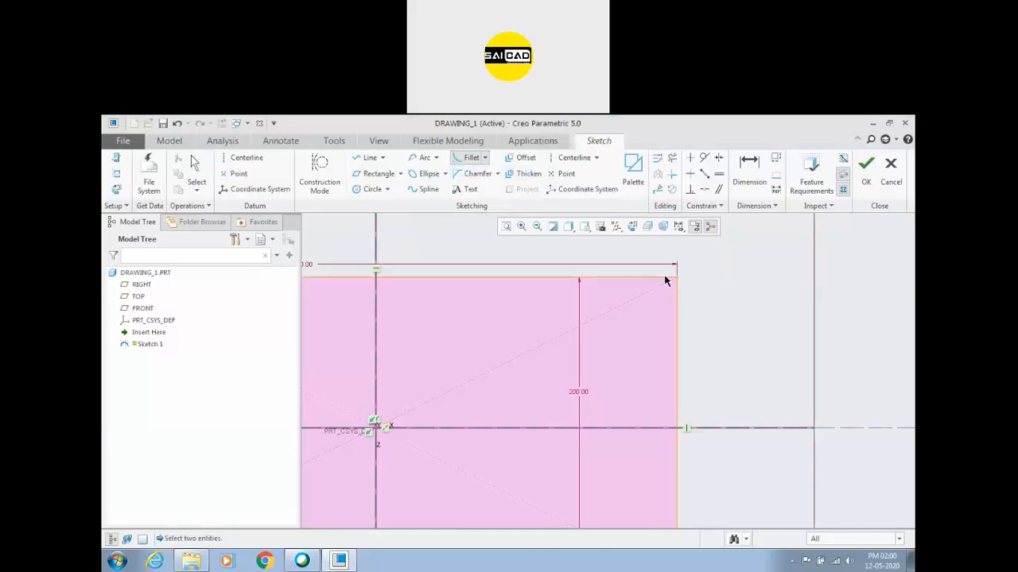
{"action": "left_click", "coordinate": [677, 295]}
{"action": "scroll", "coordinate": [657, 314], "scroll_direction": "down", "scroll_amount": 3}
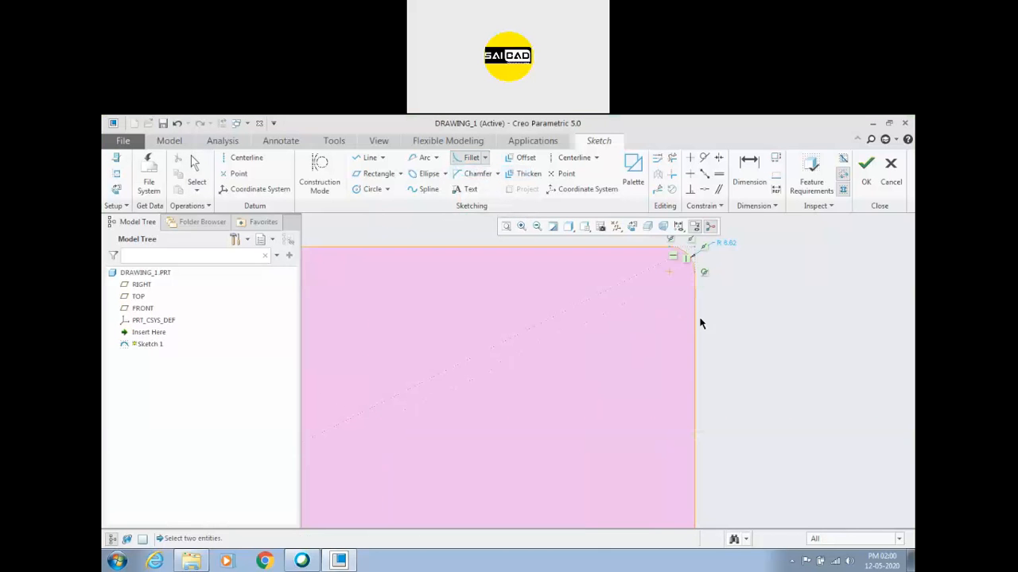
{"action": "middle_click", "coordinate": [668, 318]}
{"action": "scroll", "coordinate": [668, 318], "scroll_direction": "up", "scroll_amount": 1}
{"action": "scroll", "coordinate": [670, 281], "scroll_direction": "down", "scroll_amount": 3}
{"action": "scroll", "coordinate": [690, 294], "scroll_direction": "down", "scroll_amount": 5}
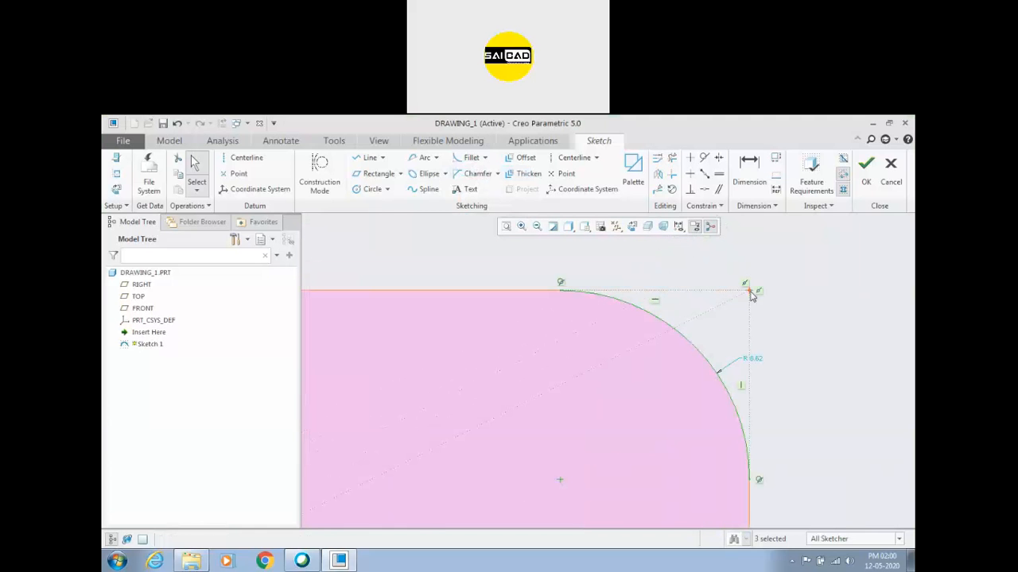
Undo the Circular fillet at the rectangle's upper right corner
{"action": "left_click", "coordinate": [800, 314]}
{"action": "scroll", "coordinate": [670, 278], "scroll_direction": "up", "scroll_amount": 3}
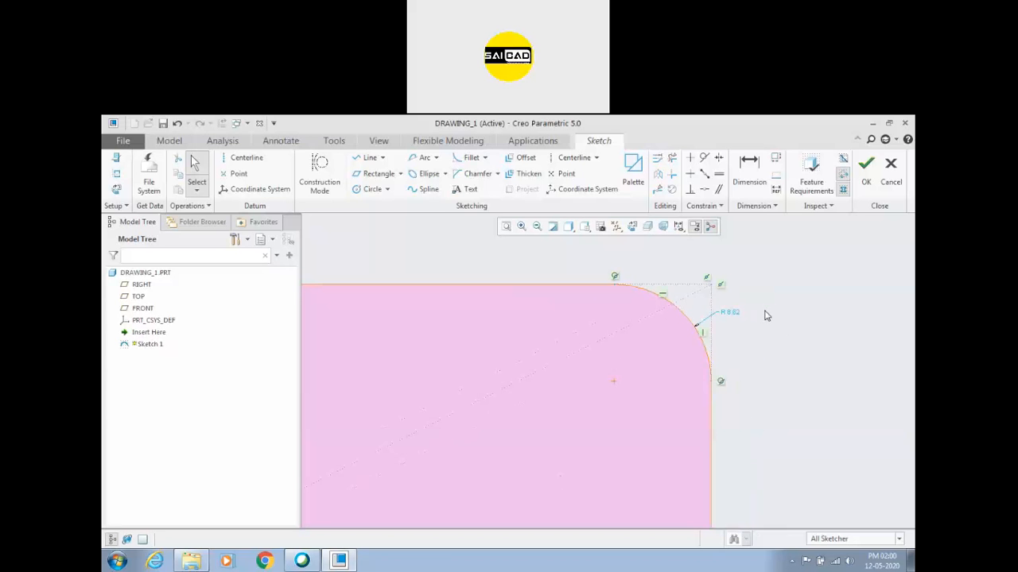
{"action": "key", "text": "Delete"}
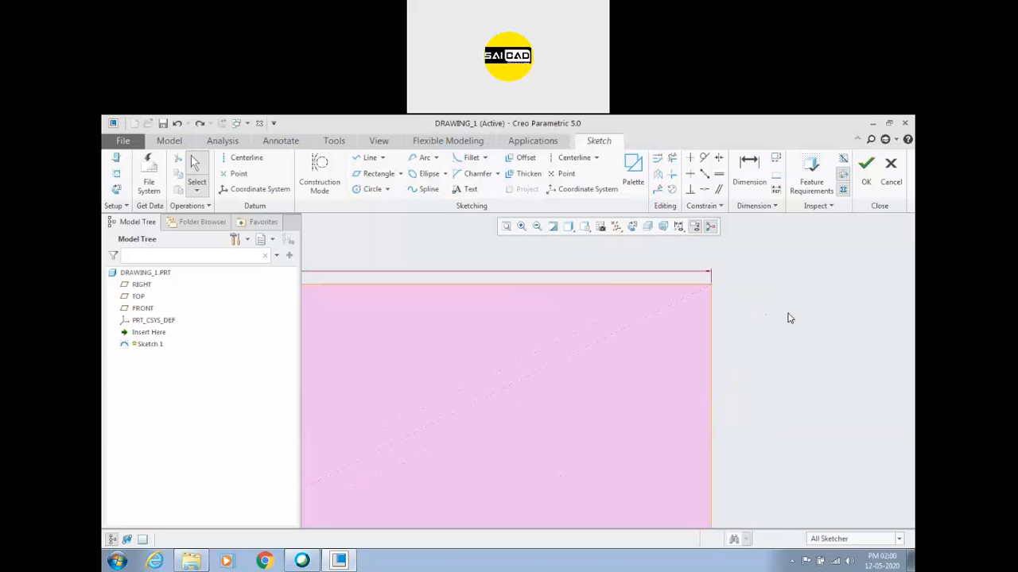
Add a Circular Trim fillet between the right and top edges at the rectangle's upper right corner
{"action": "left_click", "coordinate": [485, 157]}
{"action": "left_click", "coordinate": [489, 184]}
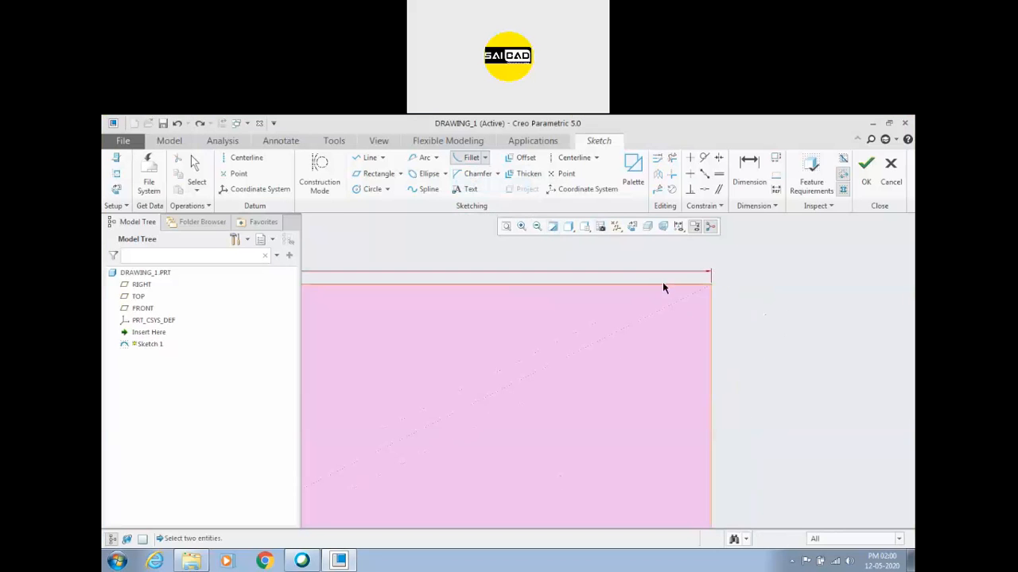
{"action": "left_click", "coordinate": [710, 350]}
{"action": "left_click", "coordinate": [636, 284]}
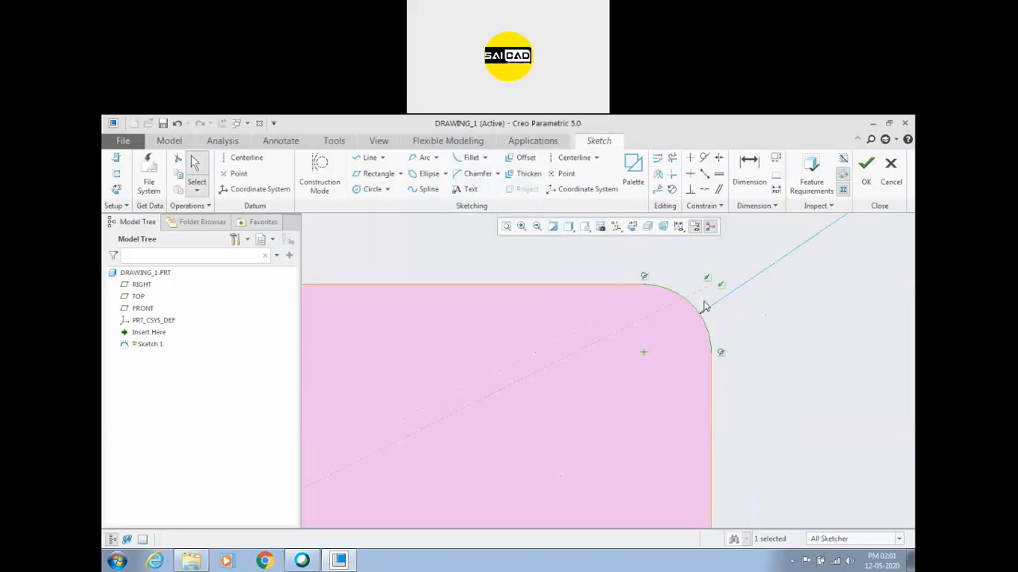
{"action": "left_click", "coordinate": [643, 275]}
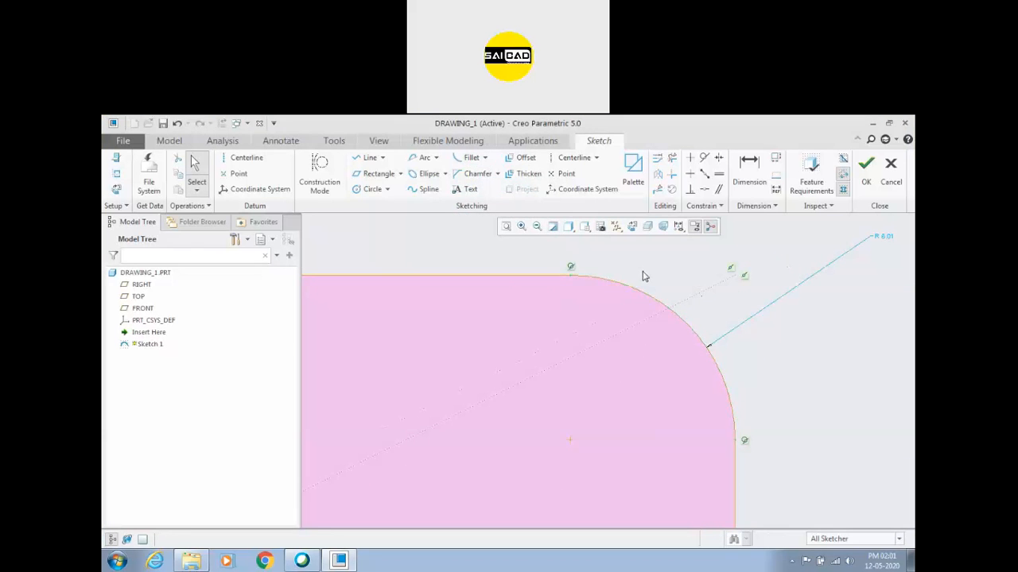
{"action": "scroll", "coordinate": [736, 298], "scroll_direction": "up", "scroll_amount": 2}
{"action": "left_click", "coordinate": [726, 292]}
{"action": "scroll", "coordinate": [773, 282], "scroll_direction": "up", "scroll_amount": 4}
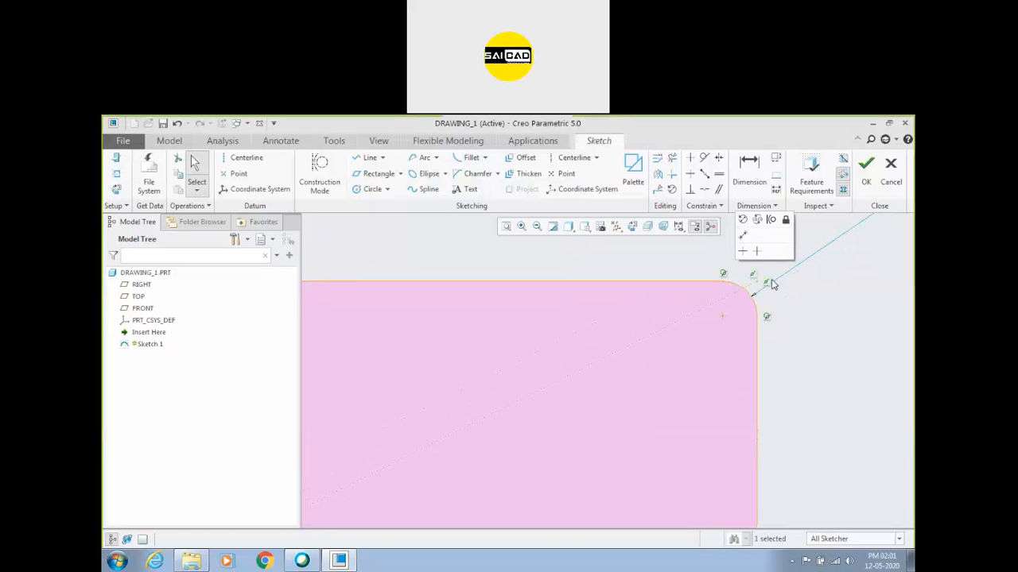
{"action": "scroll", "coordinate": [632, 323], "scroll_direction": "up", "scroll_amount": 2}
{"action": "scroll", "coordinate": [640, 357], "scroll_direction": "up", "scroll_amount": 2}
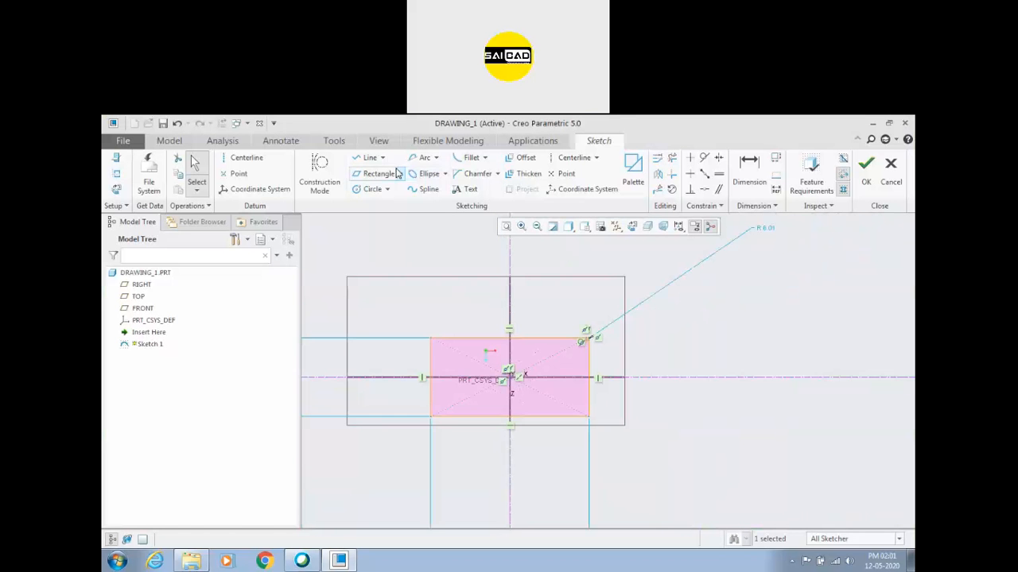
Draw a corner rectangle about 114 by 76 in the empty area to the right of the large rectangle
{"action": "left_click", "coordinate": [401, 174]}
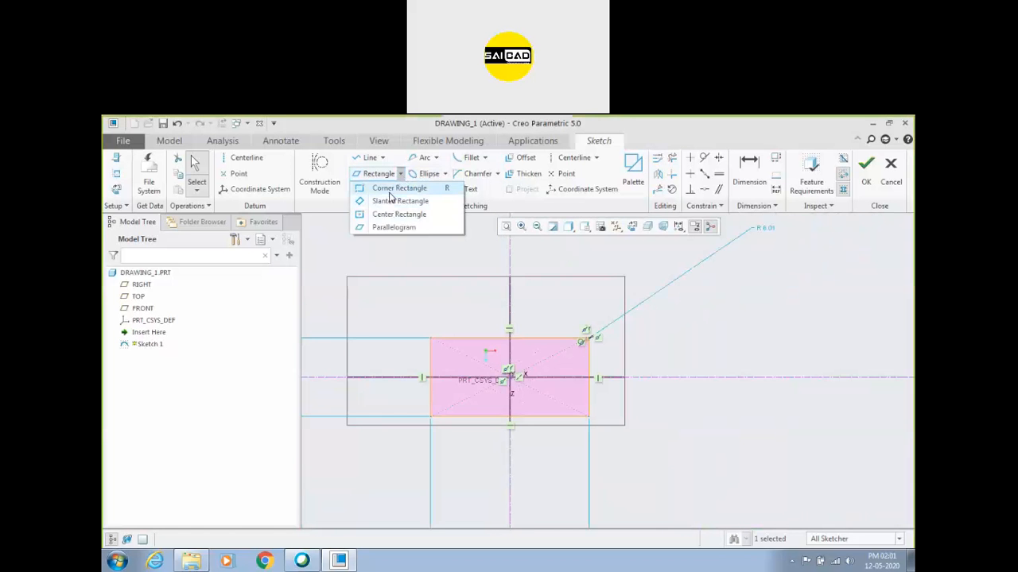
{"action": "left_click", "coordinate": [389, 189]}
{"action": "scroll", "coordinate": [701, 330], "scroll_direction": "down", "scroll_amount": 2}
{"action": "left_click", "coordinate": [635, 303]}
{"action": "left_click", "coordinate": [722, 361]}
{"action": "middle_click", "coordinate": [772, 318]}
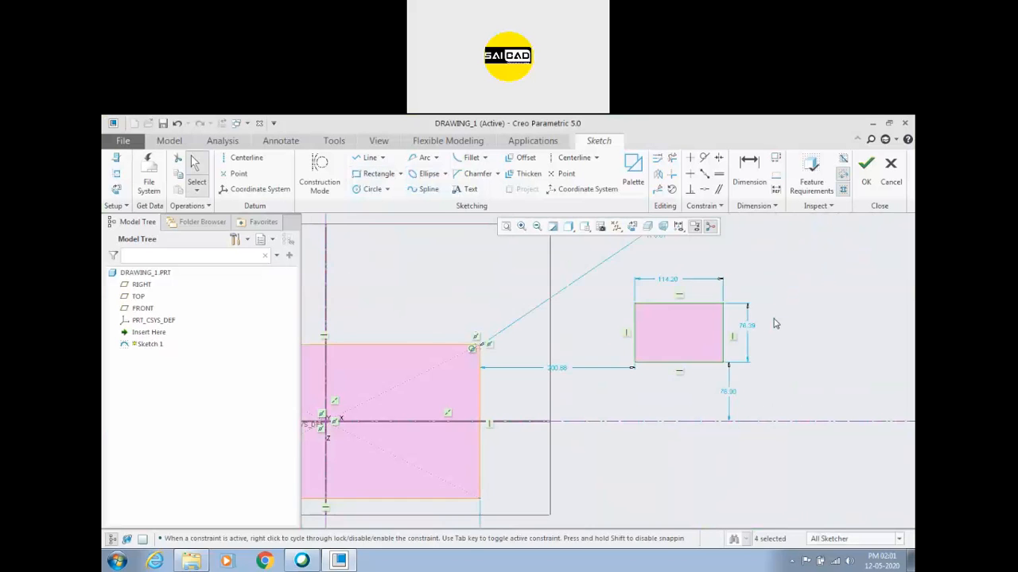
{"action": "scroll", "coordinate": [773, 319], "scroll_direction": "down", "scroll_amount": 3}
{"action": "left_click", "coordinate": [782, 252]}
Add a Circular Trim fillet of radius about 14 at the new rectangle's upper right corner
{"action": "left_click", "coordinate": [469, 157]}
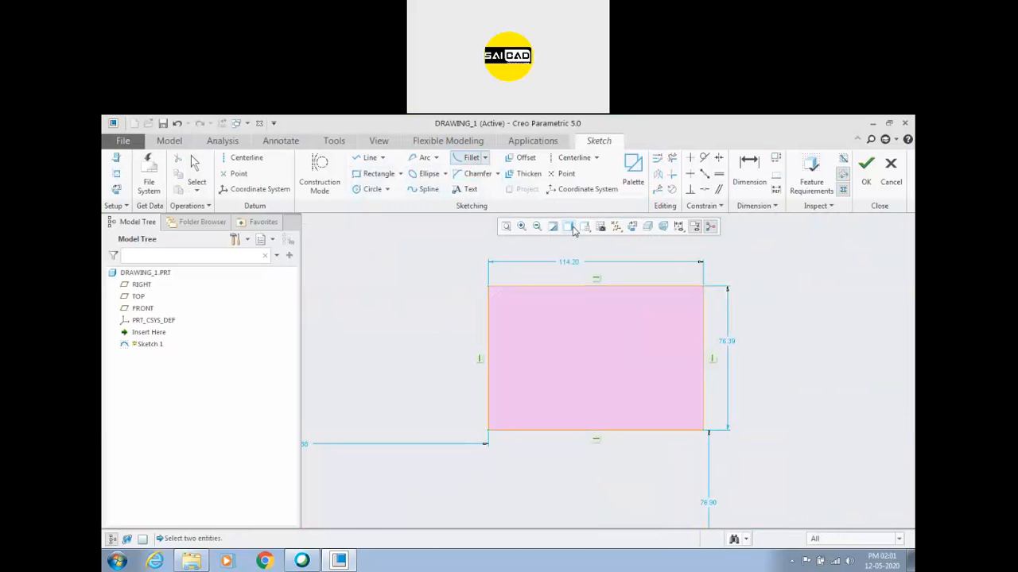
{"action": "scroll", "coordinate": [688, 297], "scroll_direction": "down", "scroll_amount": 2}
{"action": "left_click", "coordinate": [670, 283]}
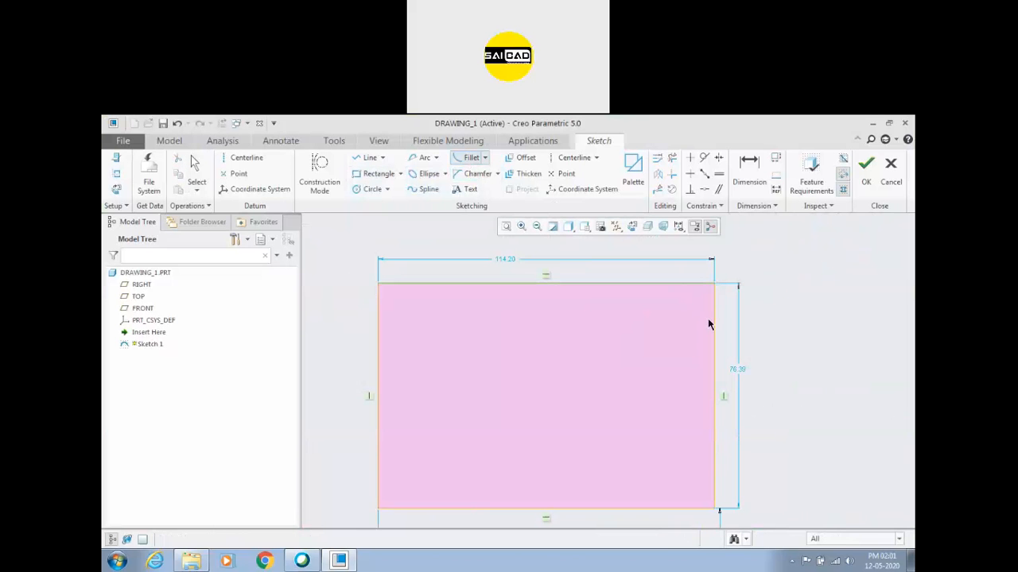
{"action": "left_click", "coordinate": [712, 330]}
{"action": "middle_click", "coordinate": [773, 330]}
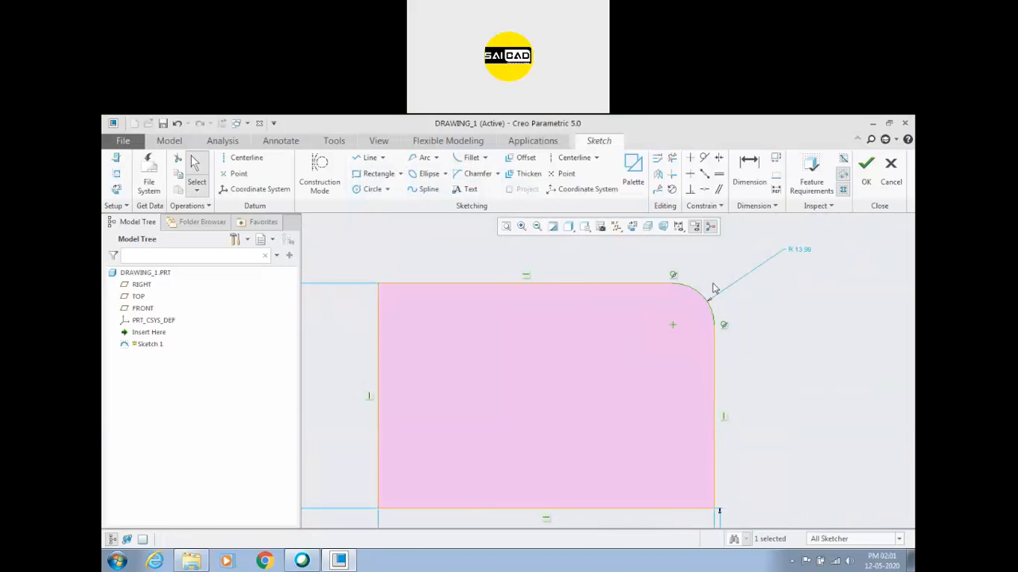
{"action": "scroll", "coordinate": [776, 334], "scroll_direction": "up", "scroll_amount": 2}
{"action": "left_click", "coordinate": [800, 330]}
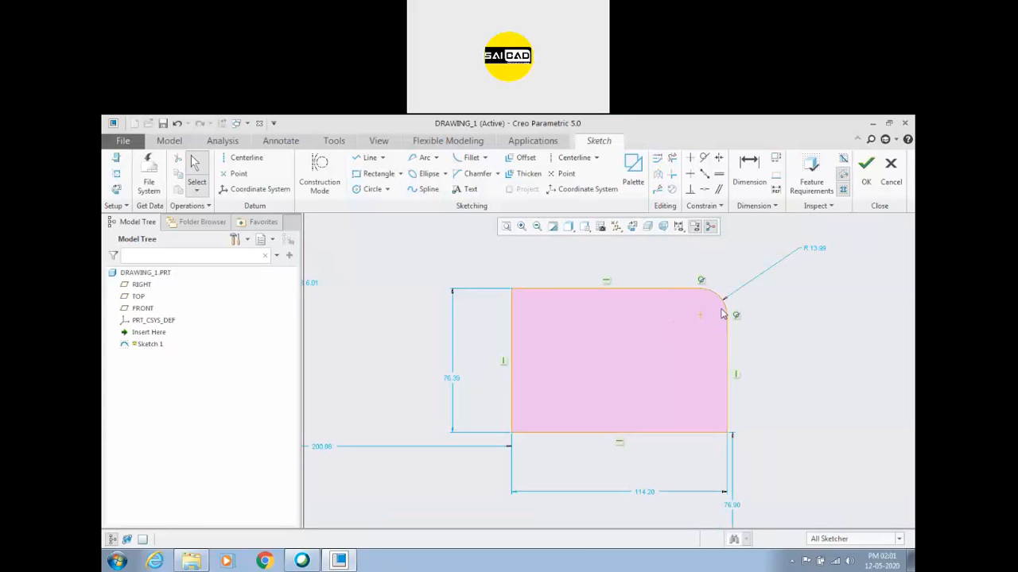
Add an Elliptical fillet about 13 wide and 14 high between the bottom and left edges of the small rectangle
{"action": "left_click", "coordinate": [483, 158]}
{"action": "left_click", "coordinate": [487, 202]}
{"action": "scroll", "coordinate": [534, 436], "scroll_direction": "up", "scroll_amount": 3}
{"action": "left_click", "coordinate": [534, 437]}
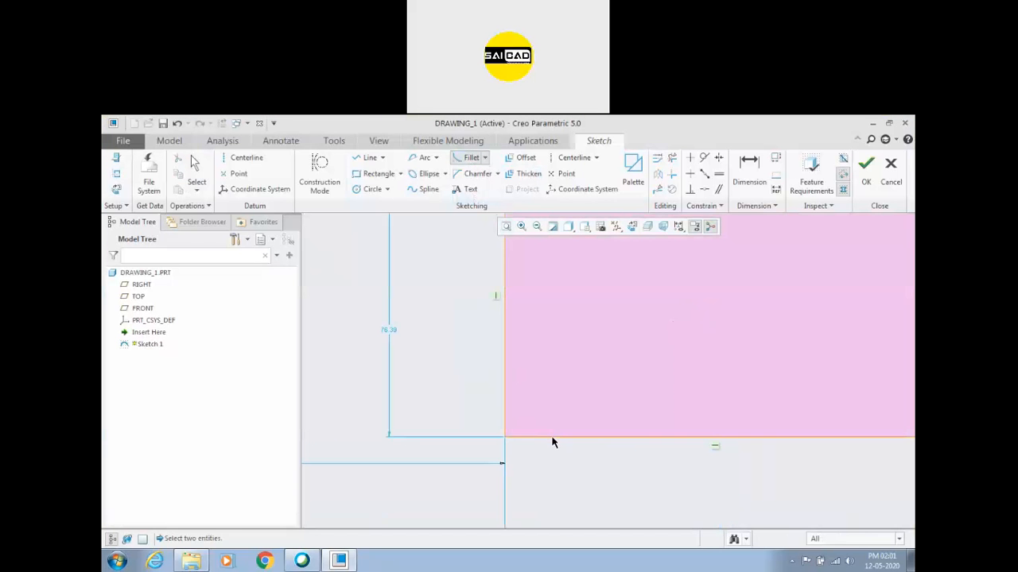
{"action": "left_click", "coordinate": [502, 386]}
{"action": "middle_click", "coordinate": [497, 390]}
{"action": "left_click_drag", "start_coordinate": [617, 410], "coordinate": [418, 420]}
{"action": "left_click", "coordinate": [523, 335]}
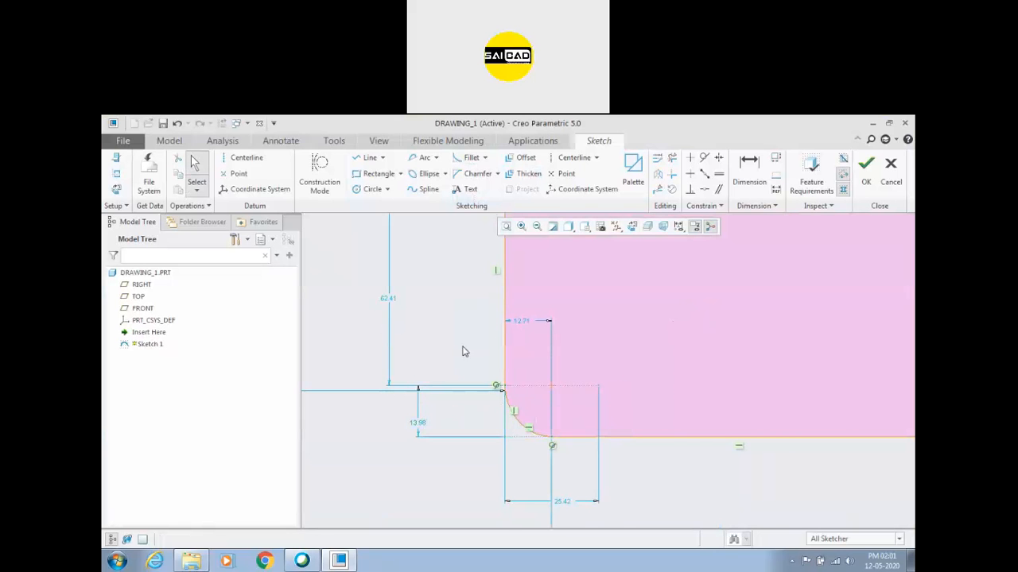
Set the elliptical fillet's height to 15 and its width to 10
{"action": "scroll", "coordinate": [504, 398], "scroll_direction": "down", "scroll_amount": 1}
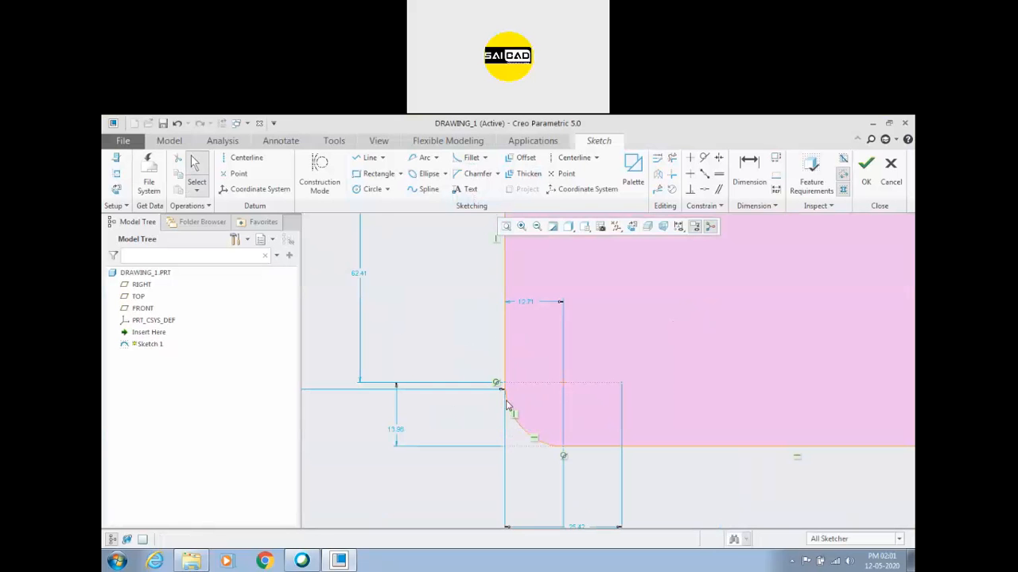
{"action": "double_click", "coordinate": [401, 431]}
{"action": "type", "text": "15"}
{"action": "key", "text": "Return"}
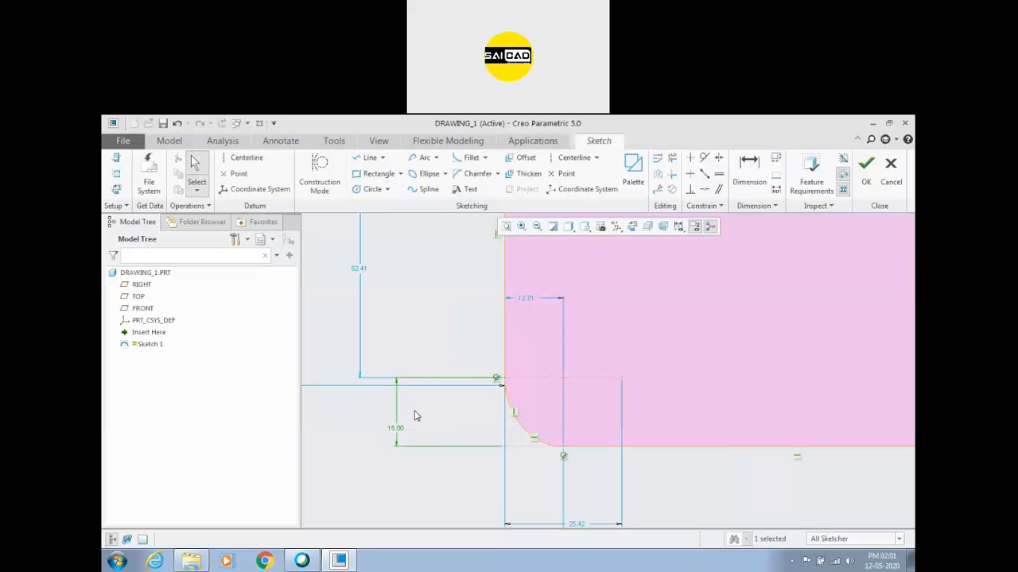
{"action": "double_click", "coordinate": [530, 302]}
{"action": "type", "text": "10"}
{"action": "key", "text": "Return"}
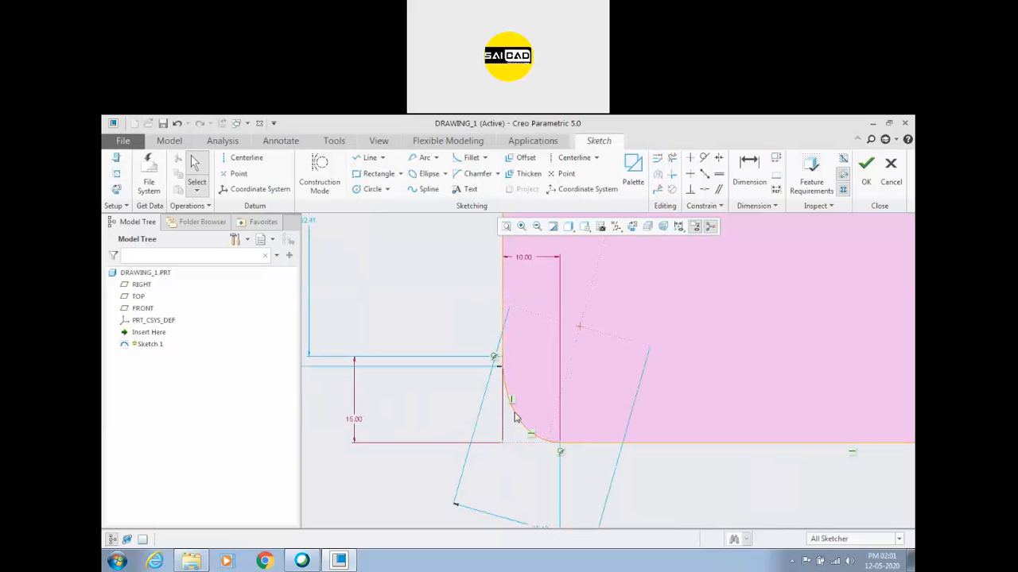
Add a Chamfer Trim about 10 wide and 11 high between the small rectangle's top and left edges
{"action": "scroll", "coordinate": [413, 429], "scroll_direction": "down", "scroll_amount": 5}
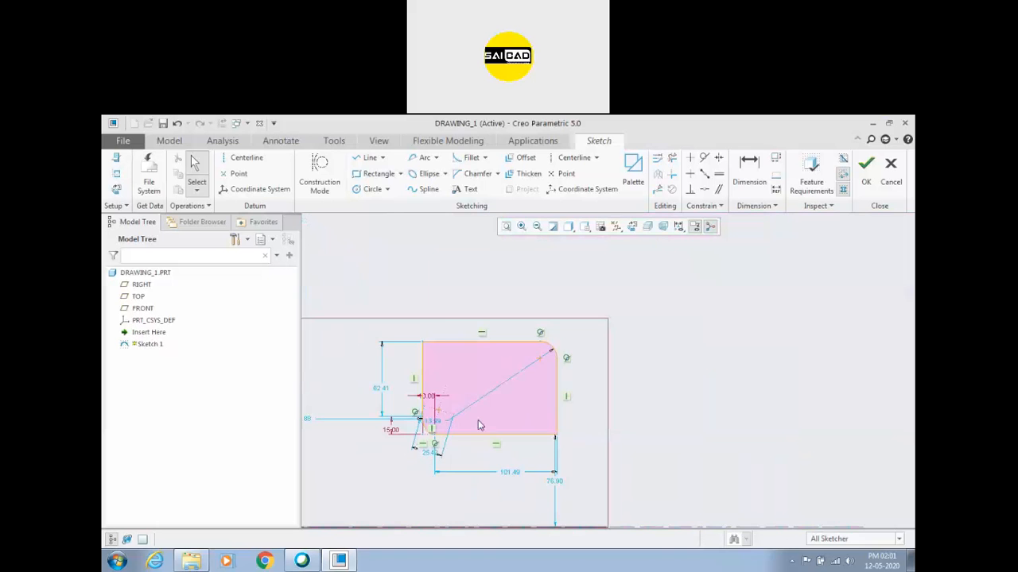
{"action": "scroll", "coordinate": [411, 351], "scroll_direction": "up", "scroll_amount": 3}
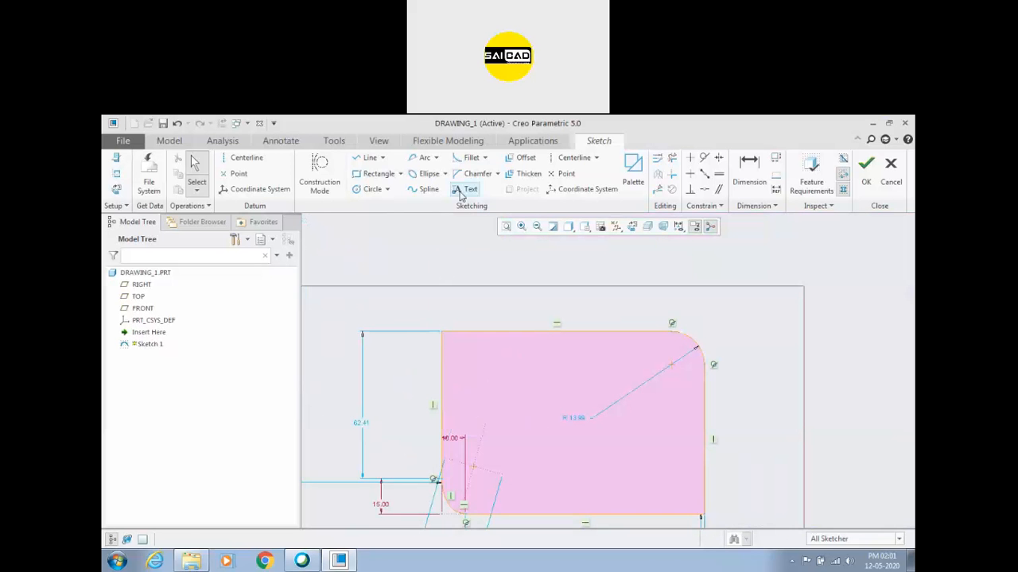
{"action": "left_click", "coordinate": [497, 173]}
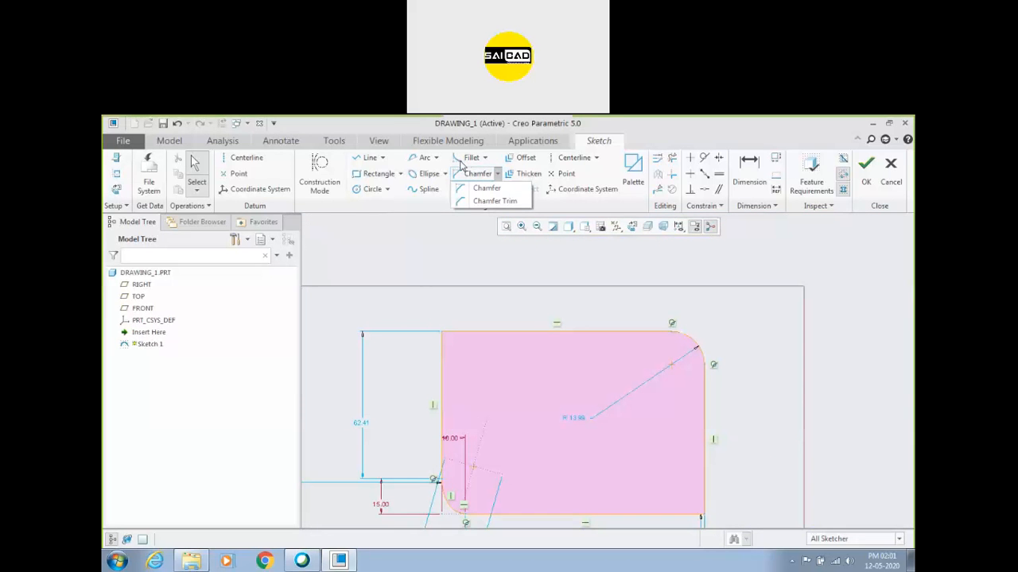
{"action": "left_click", "coordinate": [486, 201]}
{"action": "scroll", "coordinate": [448, 359], "scroll_direction": "up", "scroll_amount": 5}
{"action": "left_click", "coordinate": [483, 305]}
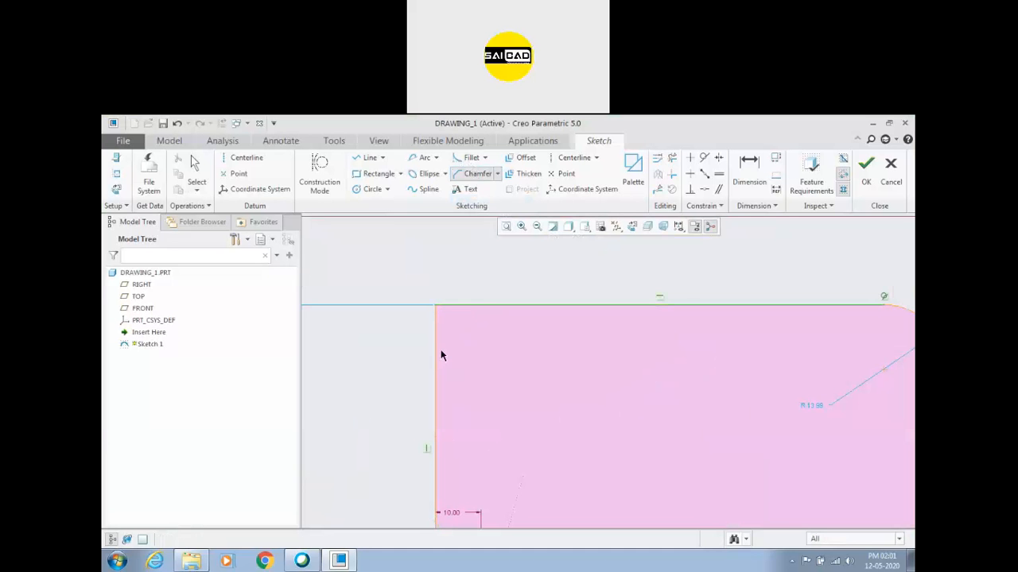
{"action": "left_click", "coordinate": [435, 358]}
{"action": "middle_click", "coordinate": [382, 358]}
{"action": "scroll", "coordinate": [411, 334], "scroll_direction": "down", "scroll_amount": 4}
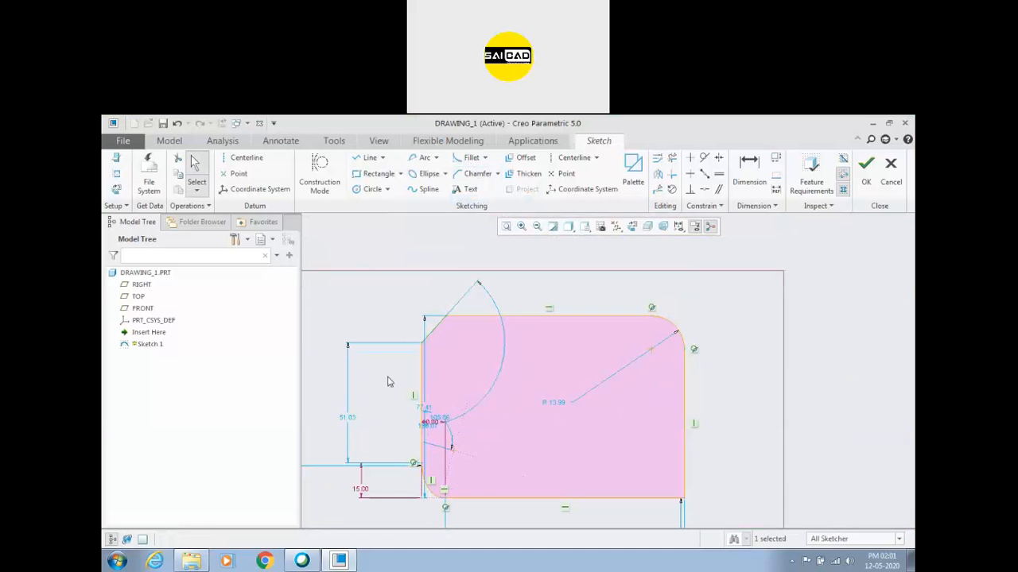
{"action": "scroll", "coordinate": [414, 322], "scroll_direction": "up", "scroll_amount": 4}
Dimension the chamfer's sloped length and its vertical height, keeping the proposed values
{"action": "left_click", "coordinate": [749, 168]}
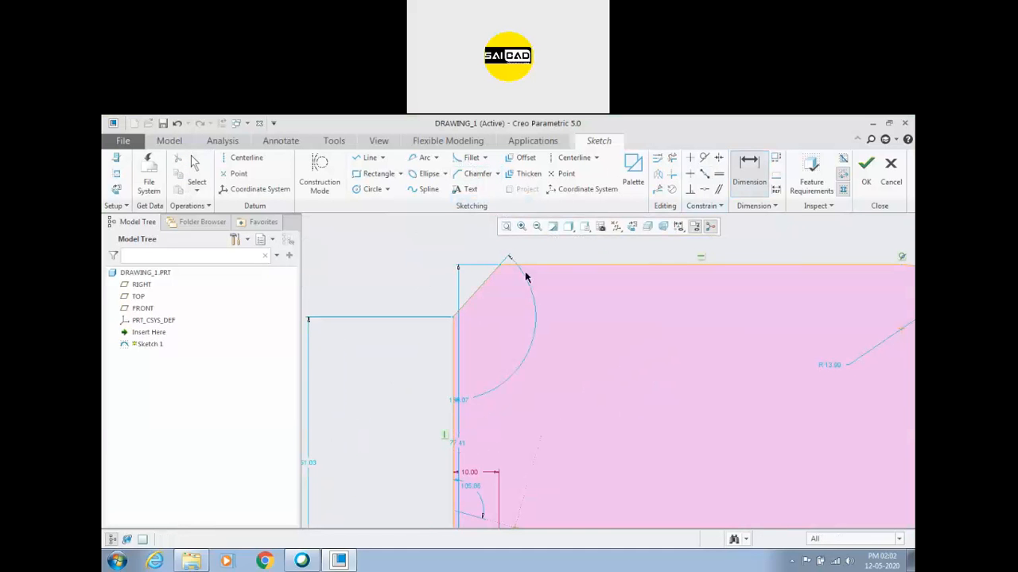
{"action": "left_click", "coordinate": [477, 291]}
{"action": "middle_click", "coordinate": [412, 288]}
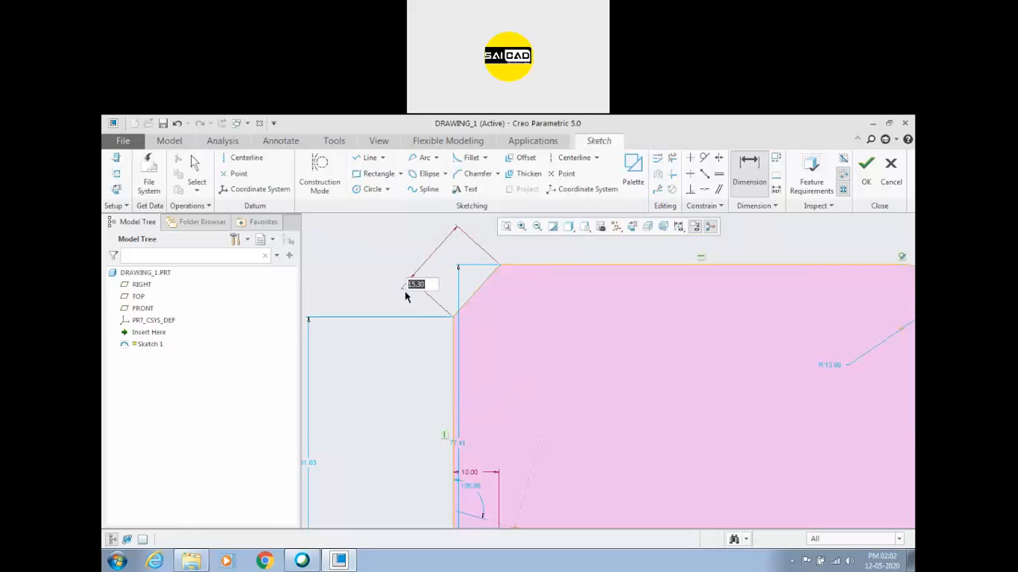
{"action": "key", "text": "Return"}
{"action": "left_click", "coordinate": [501, 267]}
{"action": "left_click", "coordinate": [455, 316]}
{"action": "middle_click", "coordinate": [394, 302]}
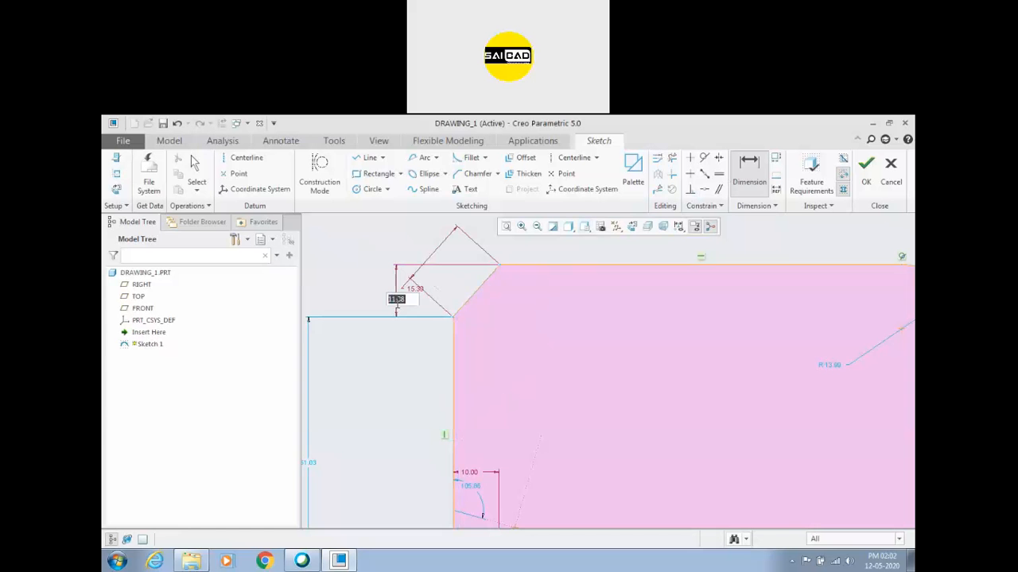
{"action": "key", "text": "Return"}
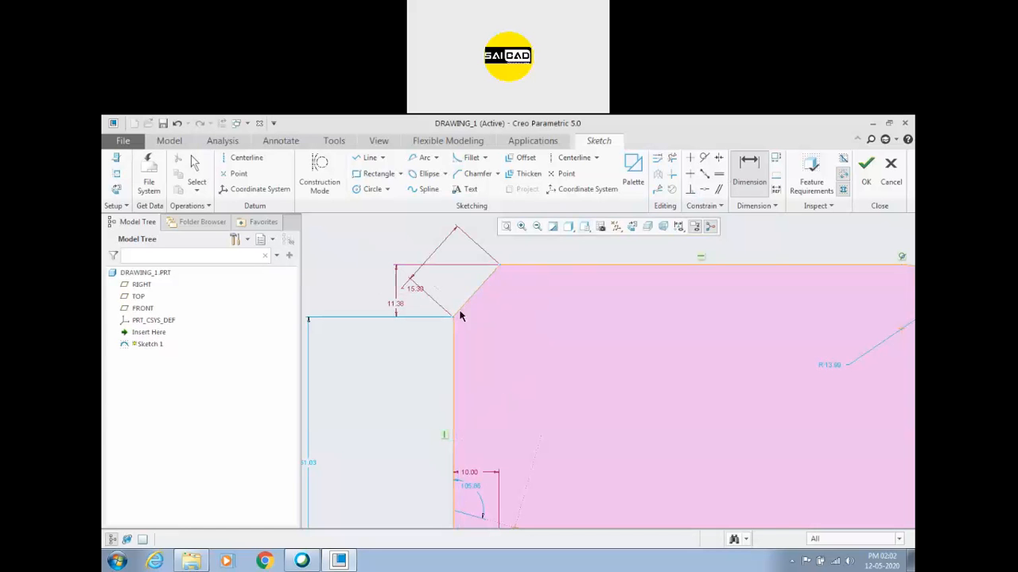
Dimension the chamfer's horizontal width and resolve the conflict by deleting its sloped length dimension
{"action": "left_click", "coordinate": [500, 265]}
{"action": "middle_click", "coordinate": [473, 371]}
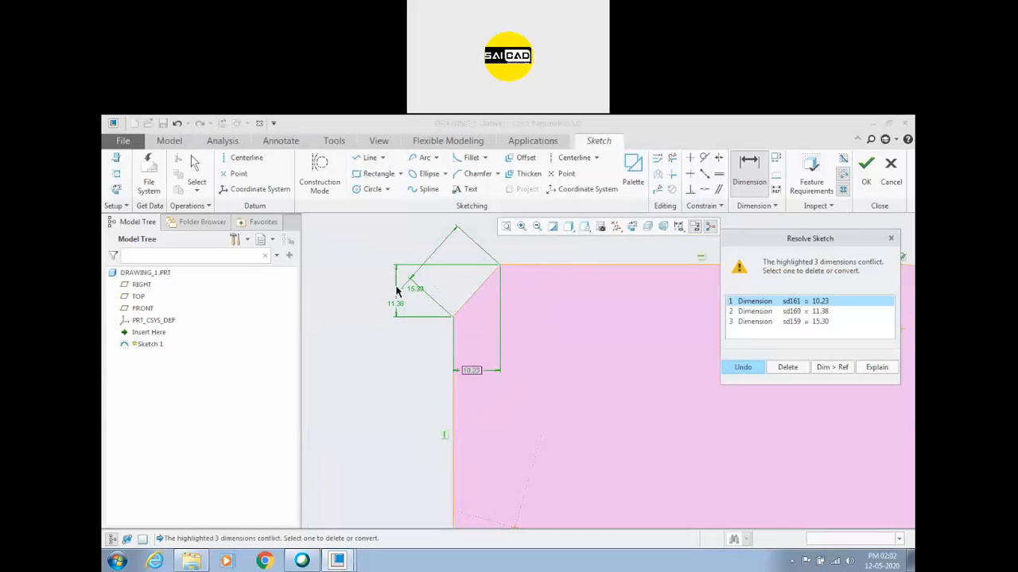
{"action": "scroll", "coordinate": [396, 314], "scroll_direction": "up", "scroll_amount": 2}
{"action": "scroll", "coordinate": [405, 356], "scroll_direction": "down", "scroll_amount": 2}
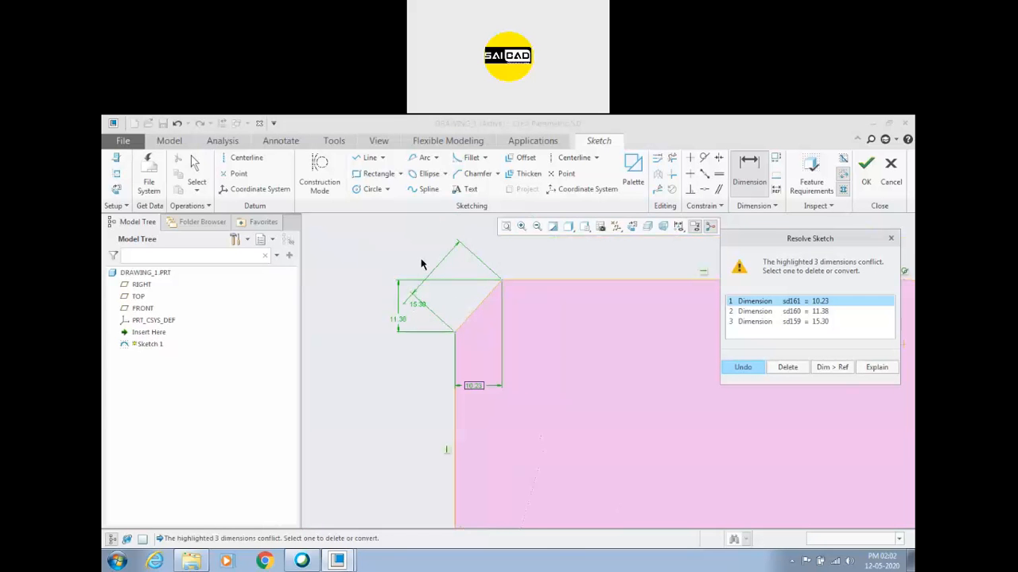
{"action": "left_click", "coordinate": [816, 313]}
{"action": "left_click", "coordinate": [801, 323]}
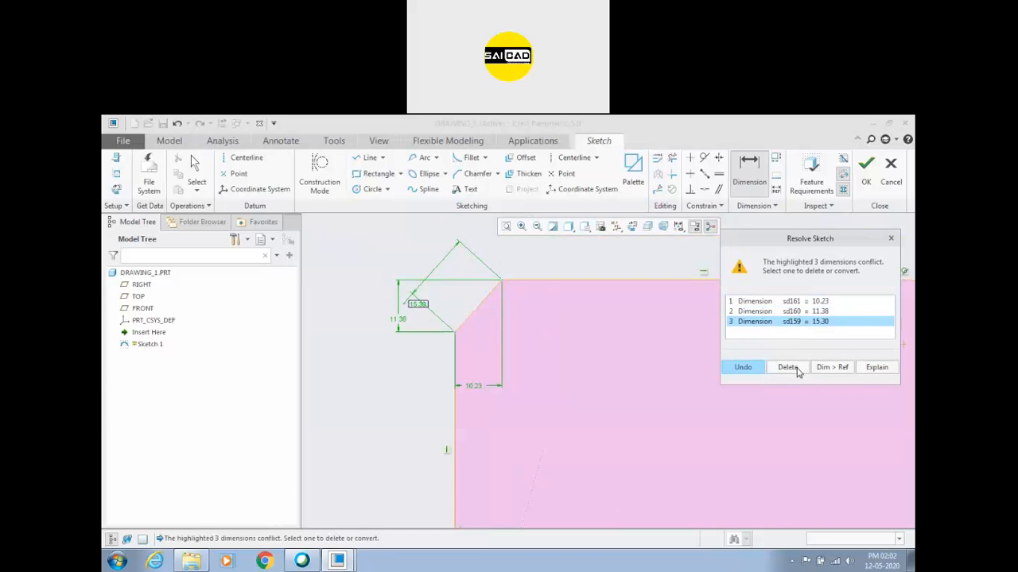
{"action": "left_click", "coordinate": [789, 368]}
{"action": "scroll", "coordinate": [455, 318], "scroll_direction": "down", "scroll_amount": 1}
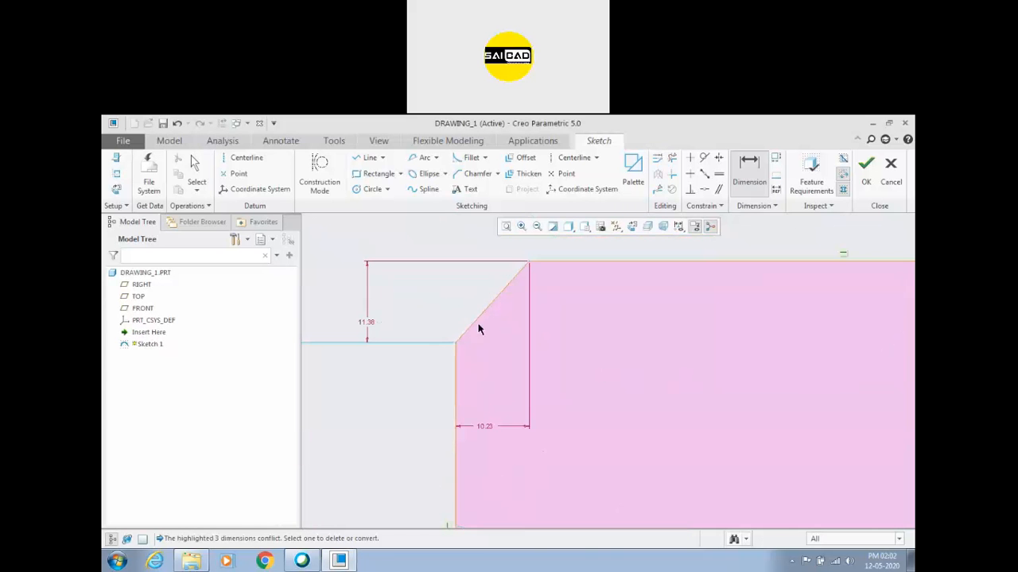
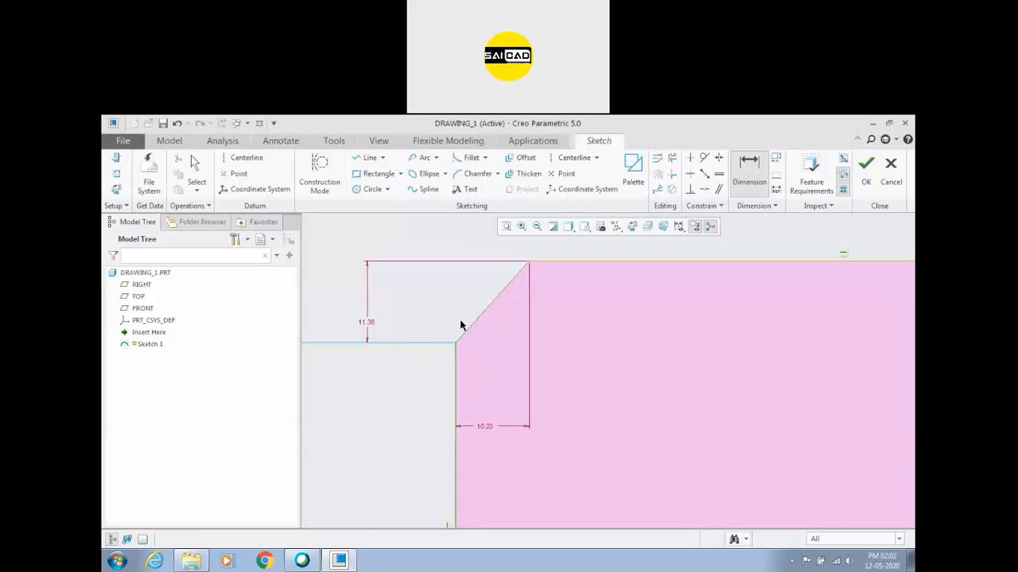
Dimension the chamfer's acute angle to the left edge's extension and delete the conflicting horizontal width dimension
{"action": "middle_click", "coordinate": [466, 283]}
{"action": "middle_click", "coordinate": [467, 294]}
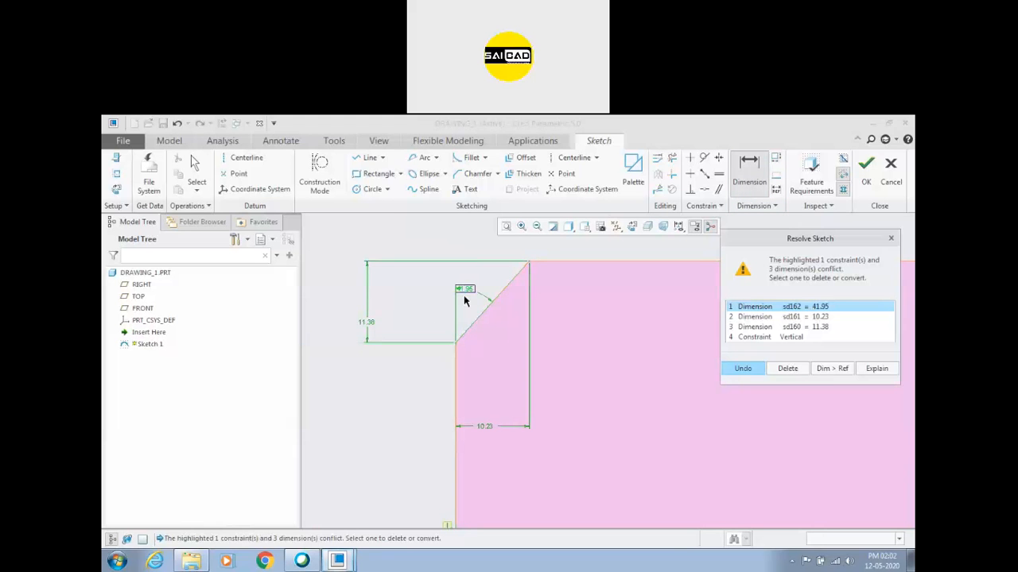
{"action": "left_click", "coordinate": [811, 327]}
{"action": "left_click", "coordinate": [787, 368]}
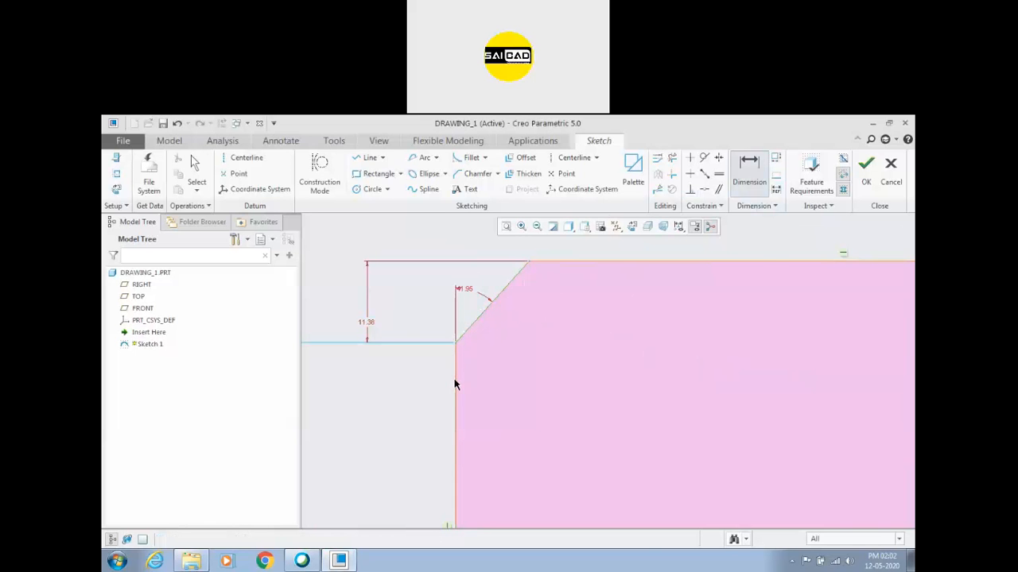
Try to dimension the obtuse interior angle between the chamfer and the left edge, deleting the conflicting new dimension
{"action": "middle_click", "coordinate": [492, 349]}
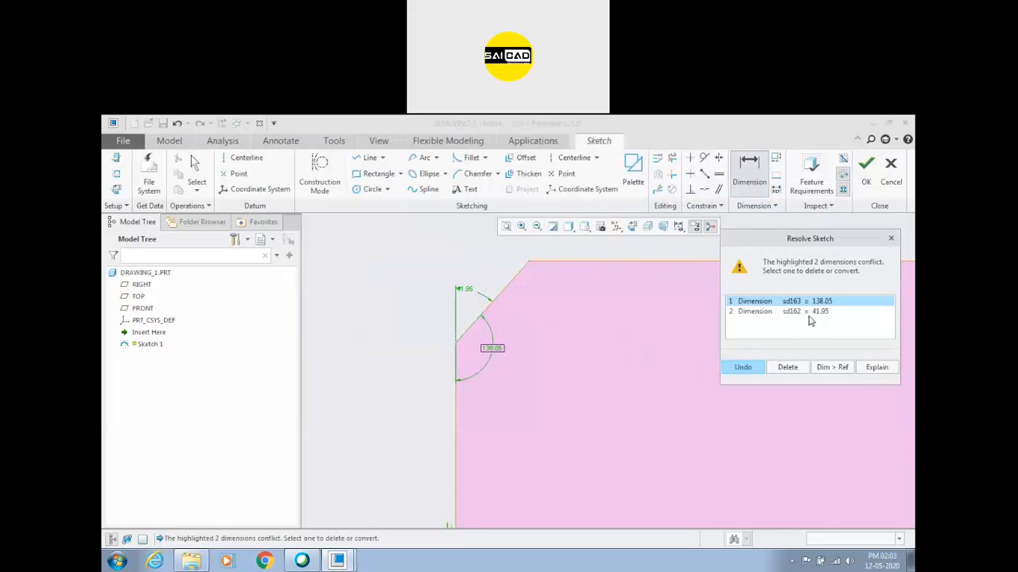
{"action": "left_click", "coordinate": [788, 366]}
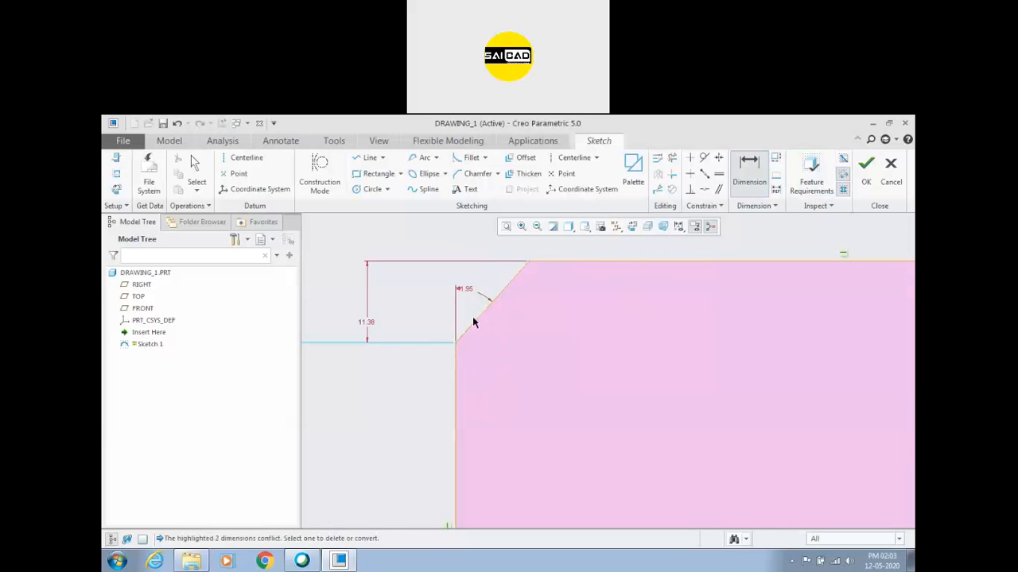
Try to dimension the reflex exterior angle between the chamfer and the left edge, deleting the conflicting new dimension
{"action": "left_click", "coordinate": [456, 362]}
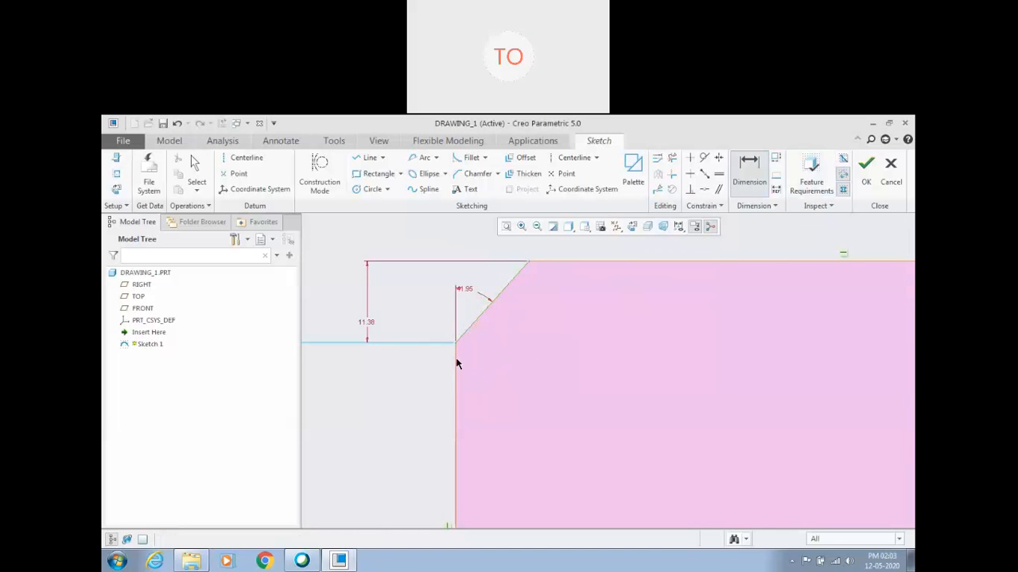
{"action": "middle_click", "coordinate": [324, 370]}
{"action": "scroll", "coordinate": [417, 379], "scroll_direction": "up", "scroll_amount": 2}
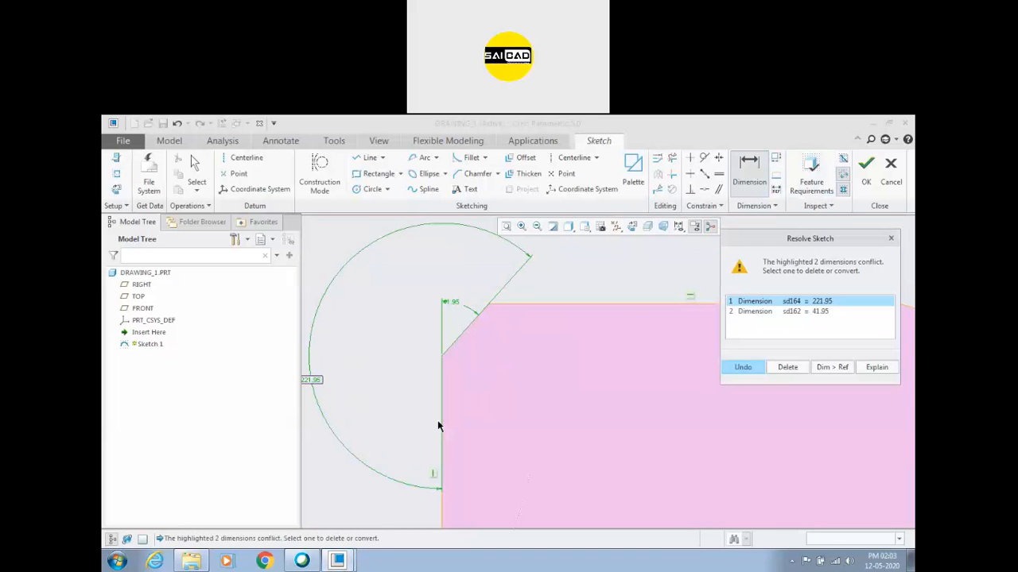
{"action": "scroll", "coordinate": [570, 297], "scroll_direction": "up", "scroll_amount": 1}
{"action": "scroll", "coordinate": [442, 316], "scroll_direction": "down", "scroll_amount": 6}
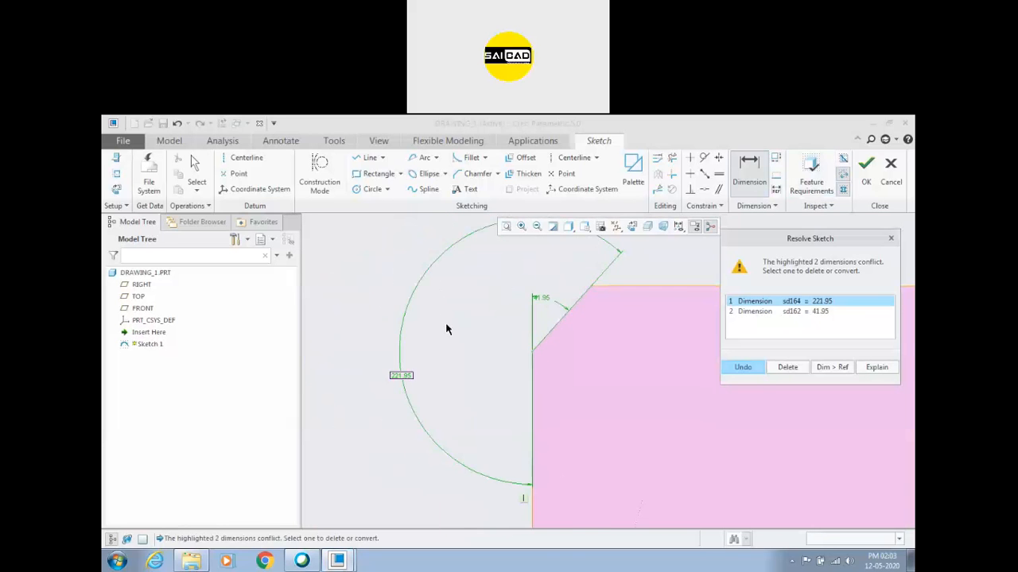
{"action": "scroll", "coordinate": [454, 323], "scroll_direction": "up", "scroll_amount": 5}
{"action": "scroll", "coordinate": [576, 295], "scroll_direction": "down", "scroll_amount": 2}
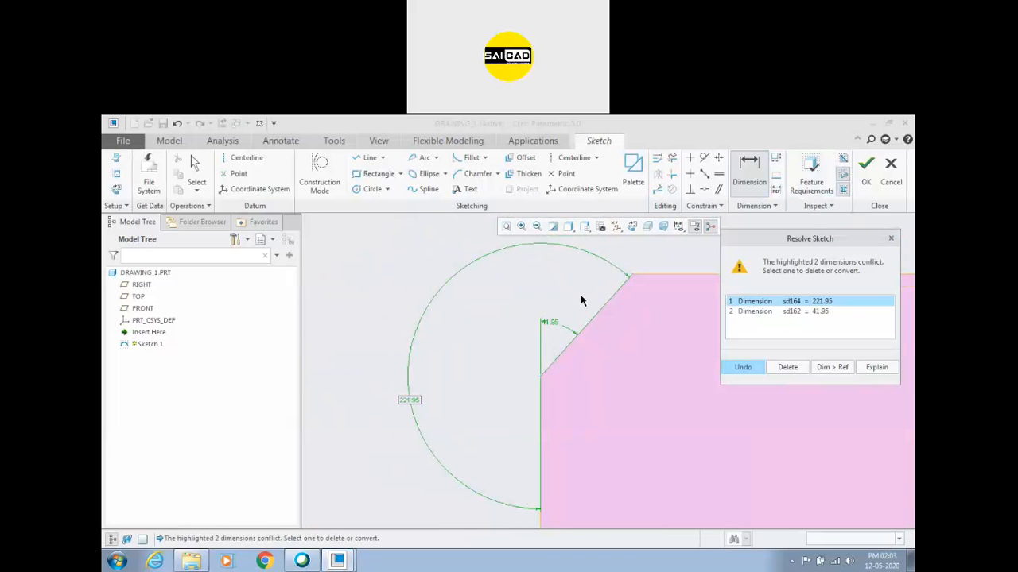
{"action": "left_click", "coordinate": [787, 368]}
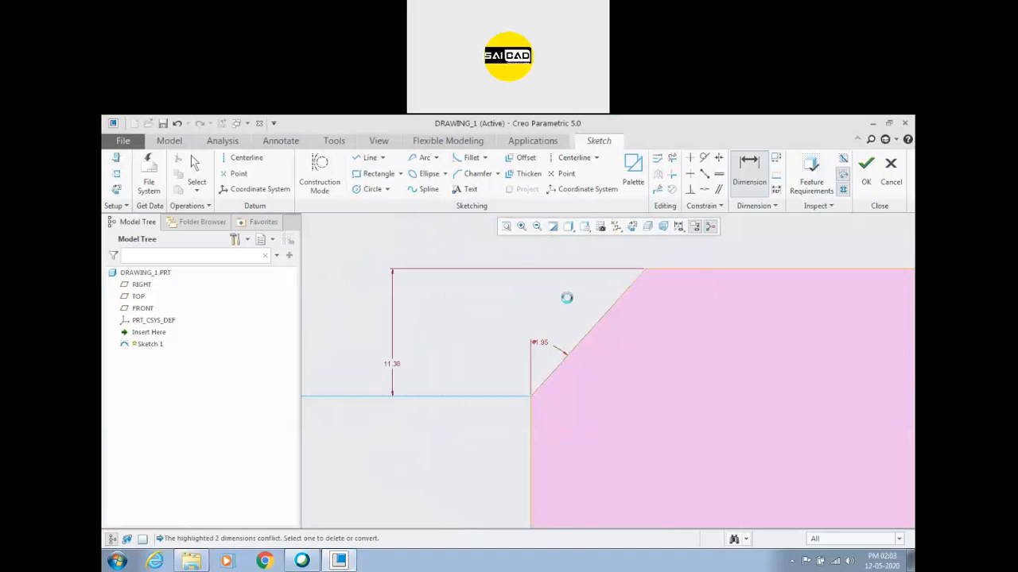
Move the circular fillet's radius dimension from inside the profile to just outside its rounded corner
{"action": "scroll", "coordinate": [545, 305], "scroll_direction": "up", "scroll_amount": 3}
{"action": "scroll", "coordinate": [588, 330], "scroll_direction": "down", "scroll_amount": 1}
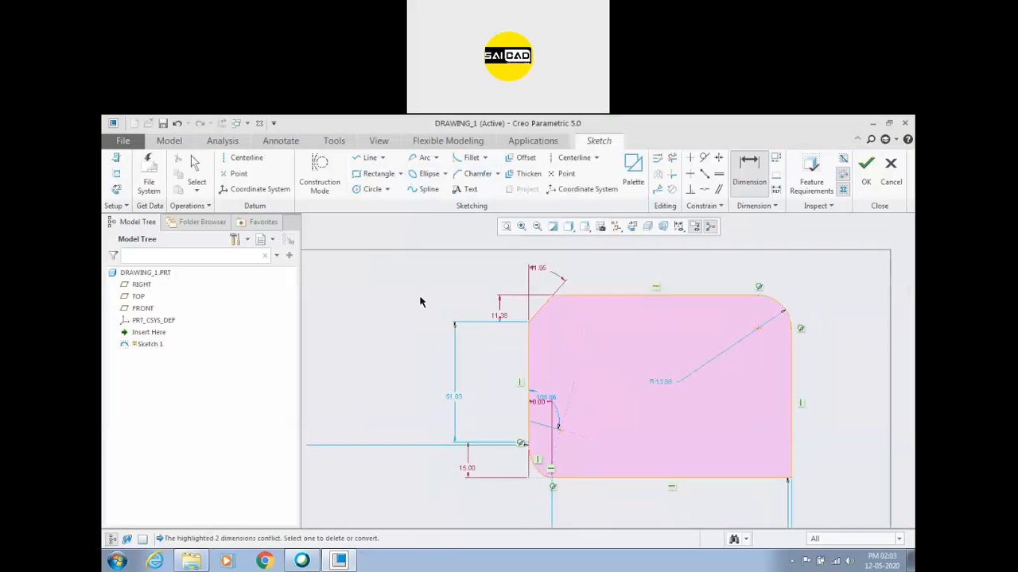
{"action": "middle_click", "coordinate": [816, 357]}
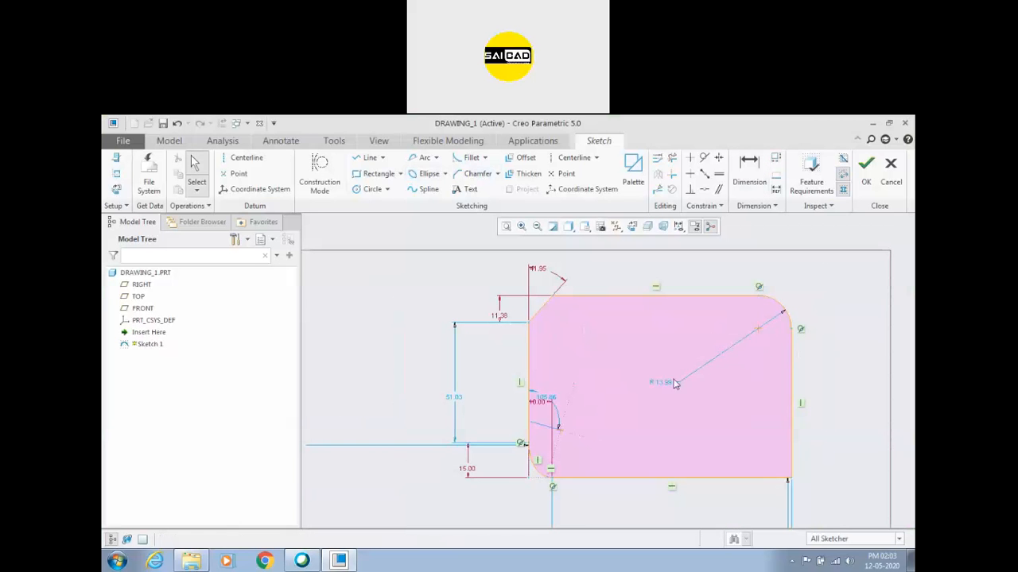
{"action": "left_click_drag", "start_coordinate": [660, 388], "coordinate": [827, 276]}
{"action": "scroll", "coordinate": [565, 324], "scroll_direction": "up", "scroll_amount": 2}
{"action": "scroll", "coordinate": [659, 299], "scroll_direction": "down", "scroll_amount": 2}
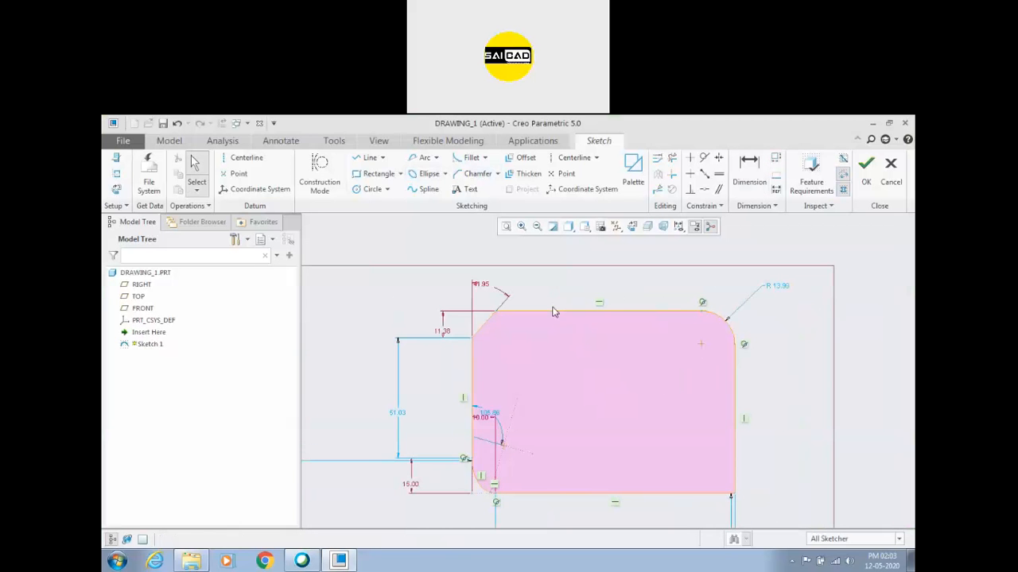
Read the status prompts that the Text, Line and Ellipse sketch tools give when they are activated
{"action": "left_click", "coordinate": [466, 195]}
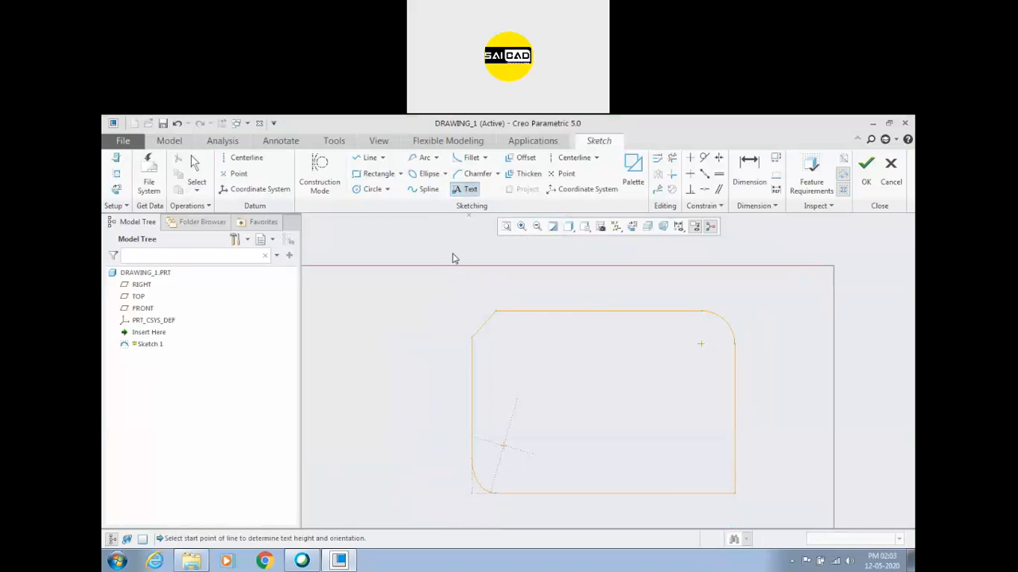
{"action": "middle_click", "coordinate": [437, 336]}
{"action": "left_click", "coordinate": [470, 191]}
{"action": "left_click_drag", "start_coordinate": [163, 537], "coordinate": [384, 539]}
{"action": "triple_click", "coordinate": [164, 541]}
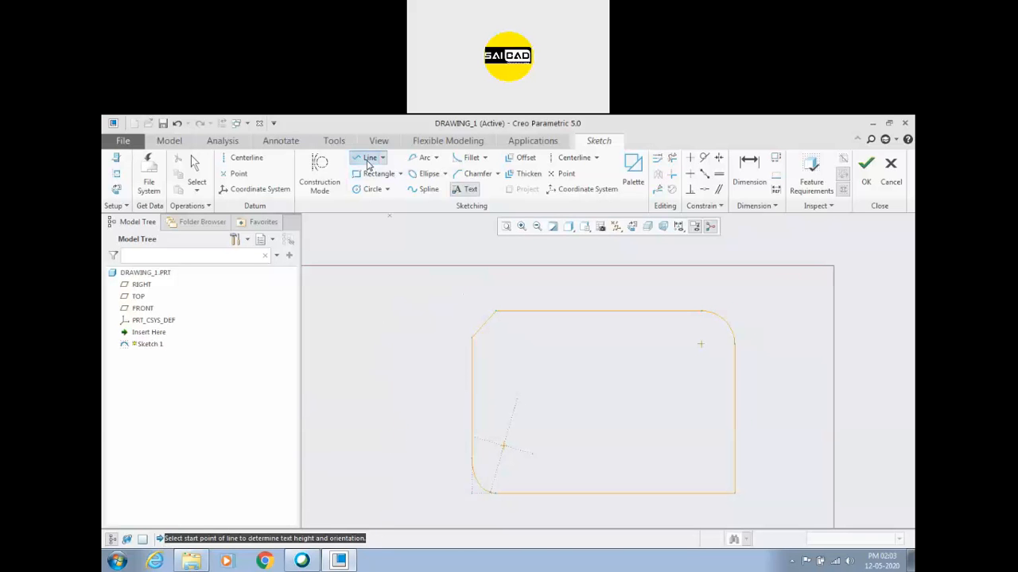
{"action": "left_click", "coordinate": [368, 159]}
{"action": "left_click_drag", "start_coordinate": [168, 540], "coordinate": [647, 531]}
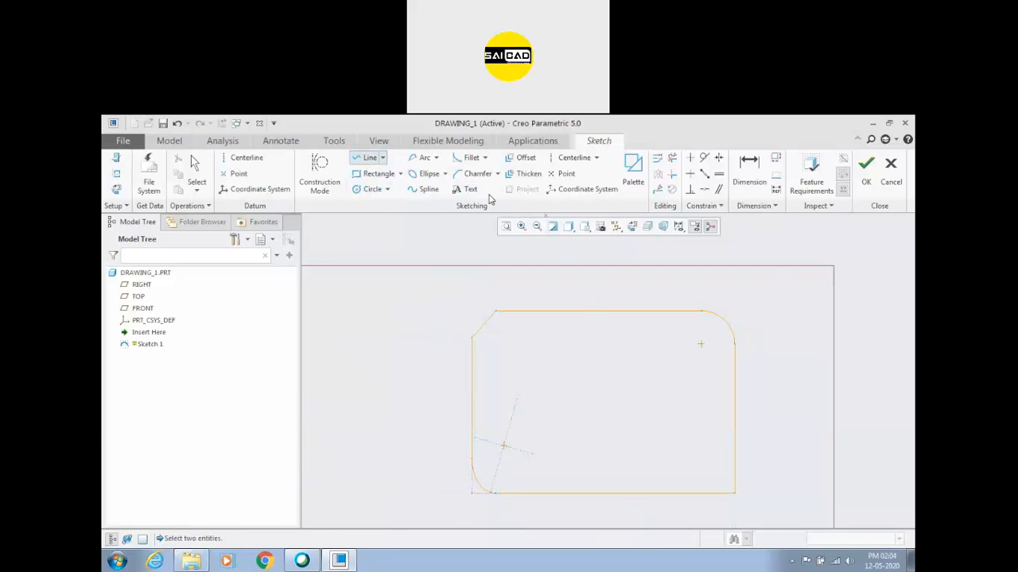
{"action": "left_click", "coordinate": [427, 174]}
{"action": "left_click_drag", "start_coordinate": [177, 539], "coordinate": [332, 538]}
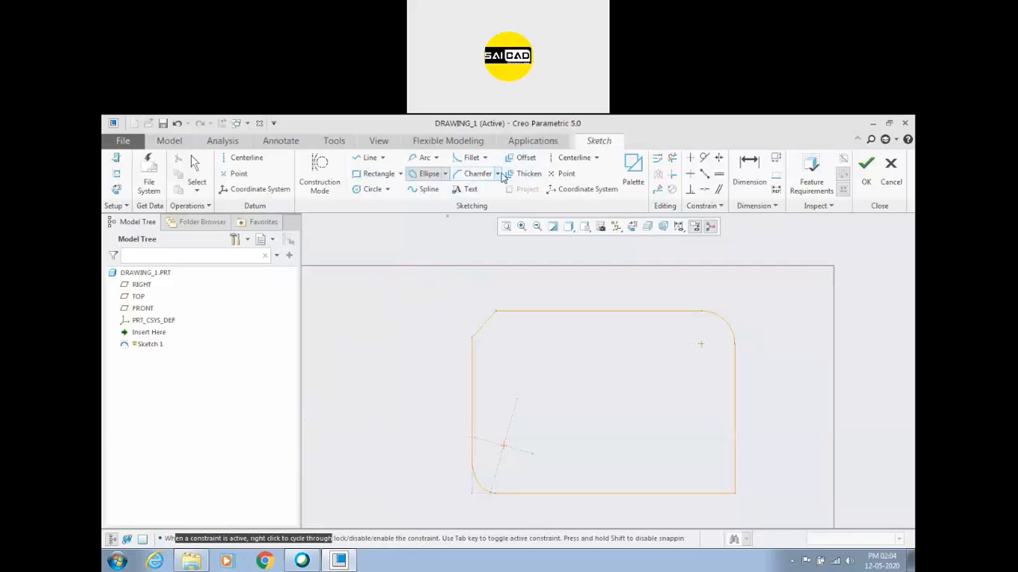
Place the sketch text SAICAD about 15 high, rising from the profile's top edge near the chamfer, in font3d
{"action": "left_click", "coordinate": [467, 189]}
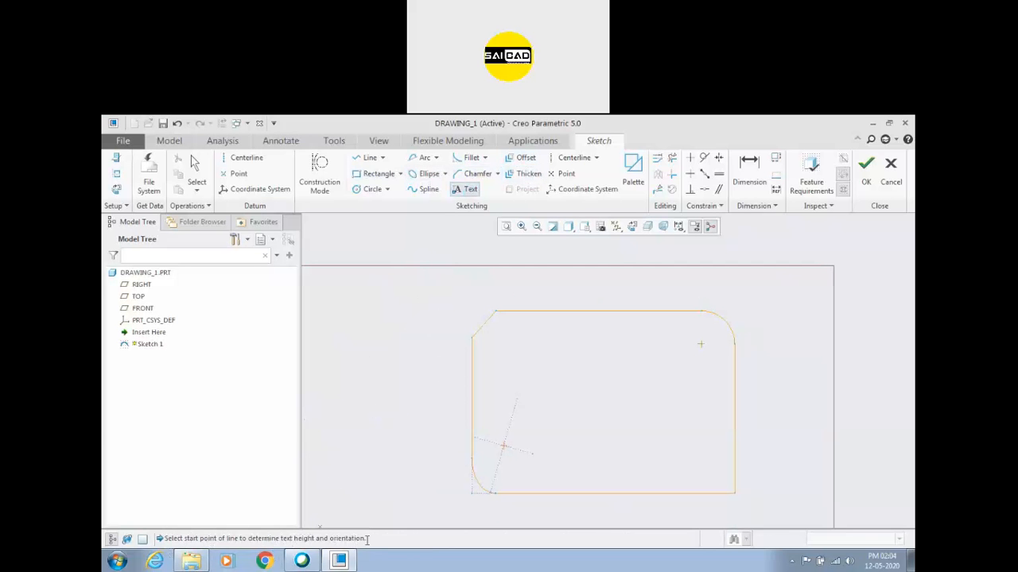
{"action": "scroll", "coordinate": [567, 338], "scroll_direction": "up", "scroll_amount": 2}
{"action": "scroll", "coordinate": [548, 331], "scroll_direction": "down", "scroll_amount": 4}
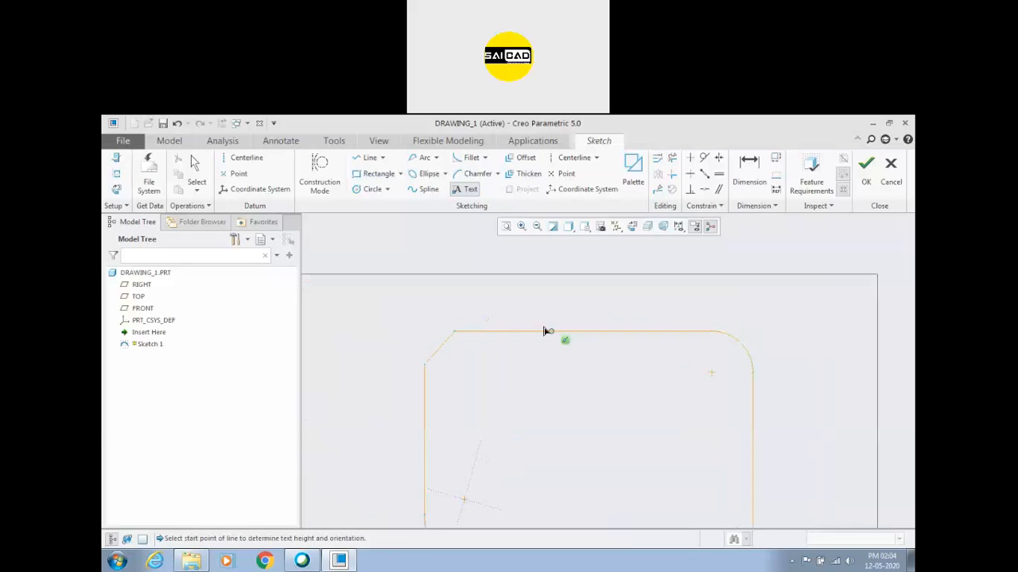
{"action": "left_click", "coordinate": [487, 334]}
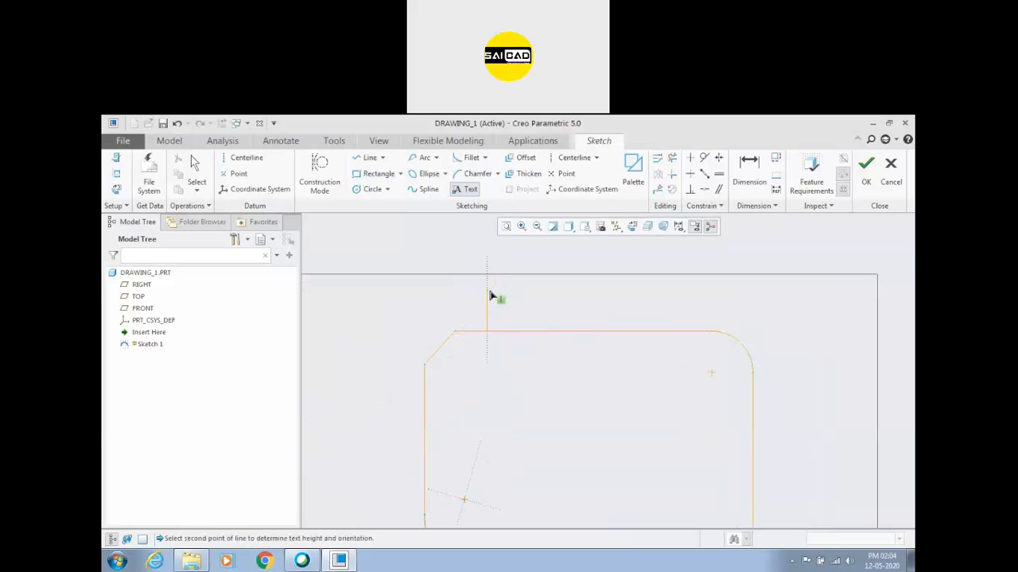
{"action": "left_click", "coordinate": [489, 291]}
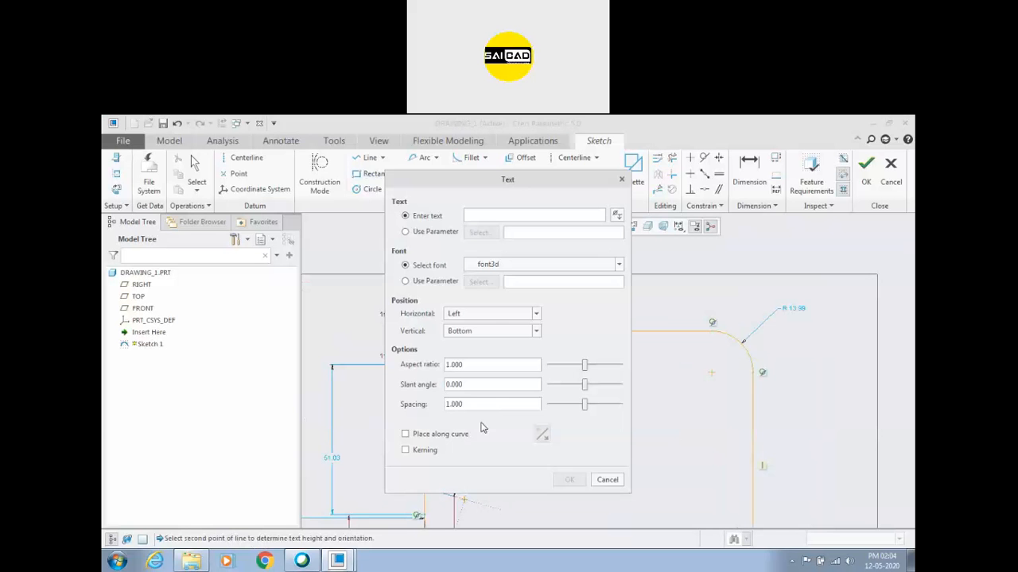
{"action": "mouse_move", "coordinate": [522, 190]}
{"action": "left_mouse_down"}
{"action": "mouse_move", "coordinate": [345, 193]}
{"action": "mouse_move", "coordinate": [293, 181]}
{"action": "left_mouse_up"}
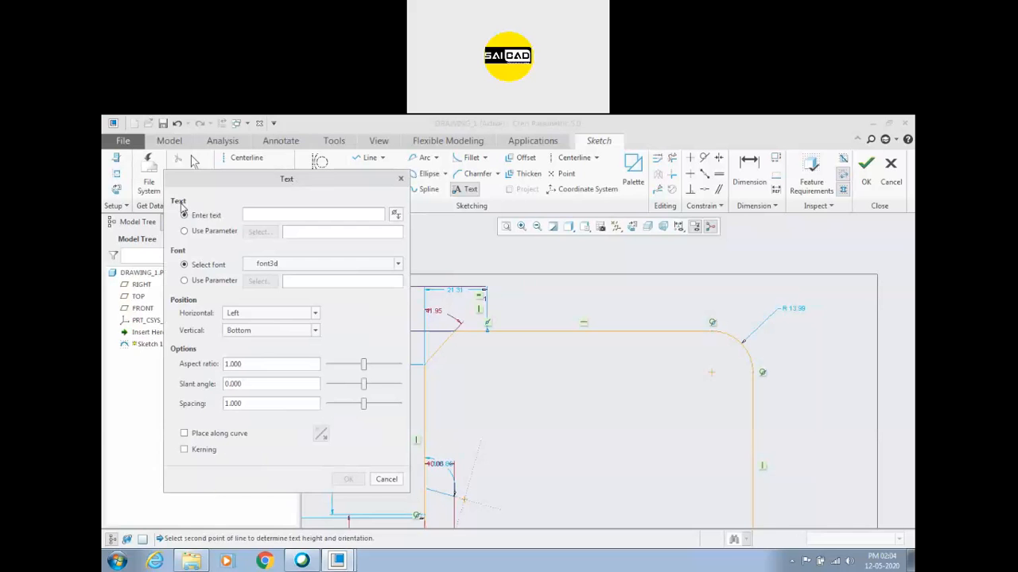
{"action": "type", "text": "SAICAD"}
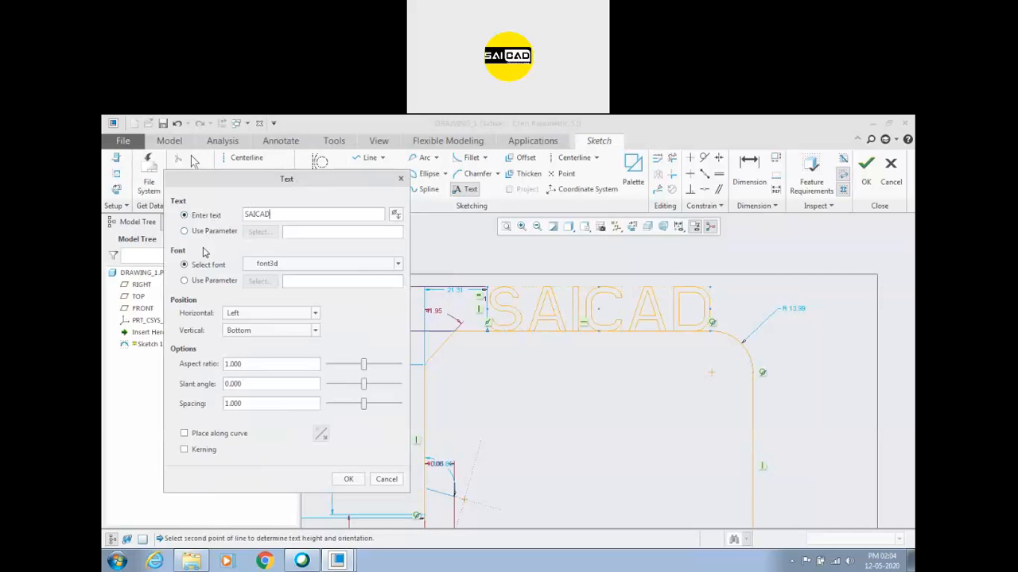
{"action": "left_click", "coordinate": [292, 266]}
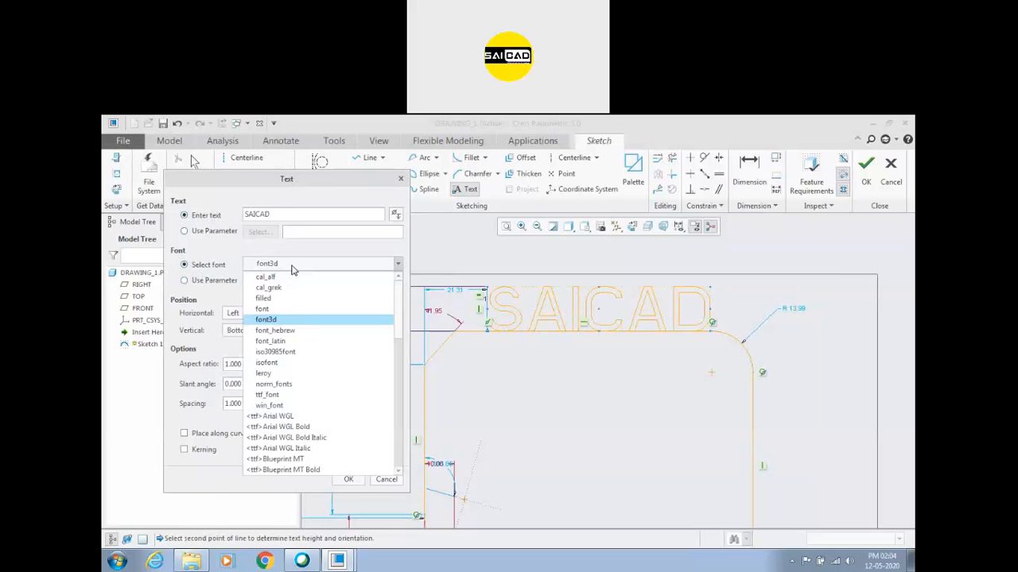
{"action": "left_click", "coordinate": [292, 265]}
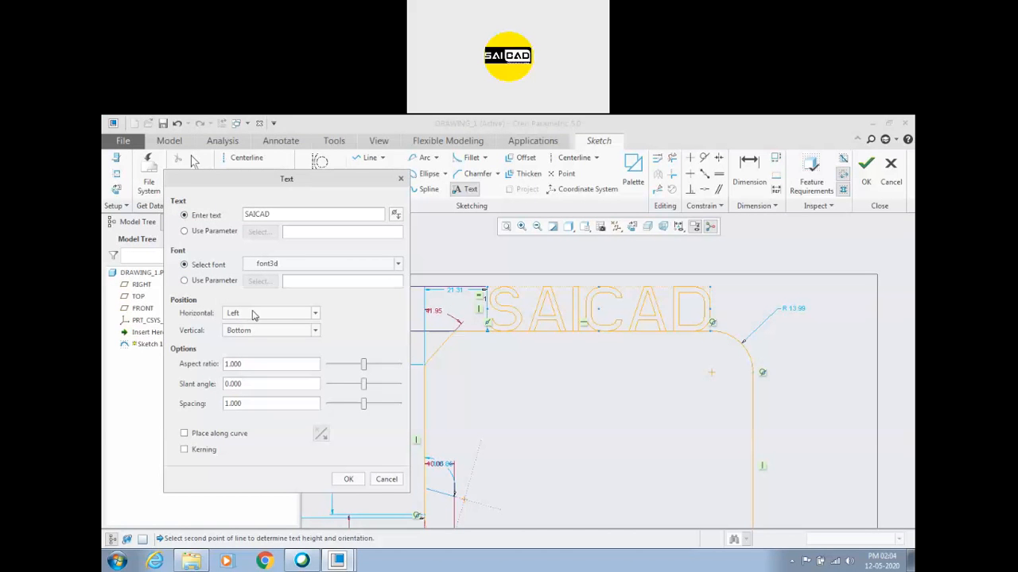
Preview the SAICAD text with its horizontal position set to Right and to Center
{"action": "left_click", "coordinate": [316, 314]}
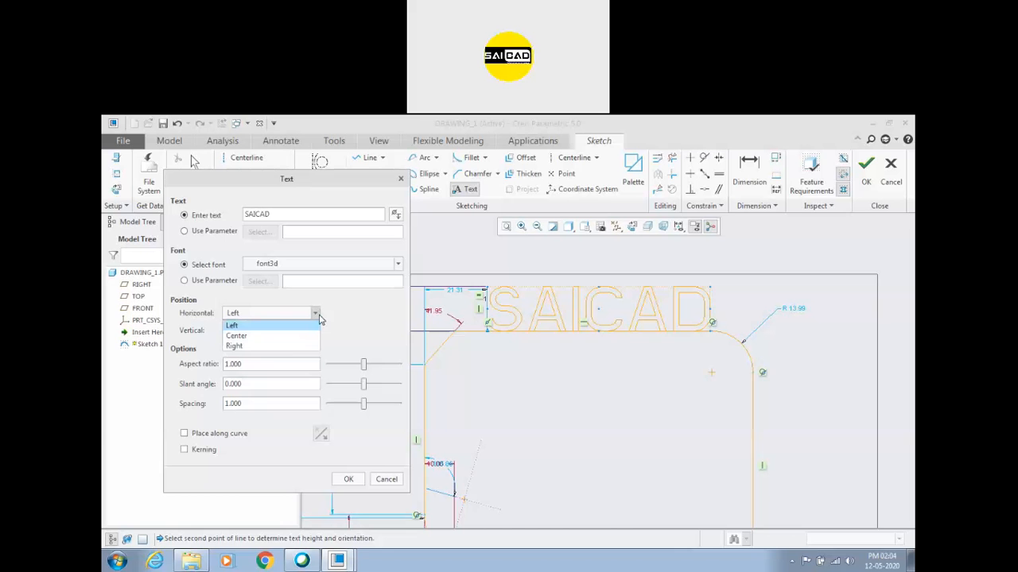
{"action": "left_click", "coordinate": [262, 347]}
{"action": "scroll", "coordinate": [710, 328], "scroll_direction": "up", "scroll_amount": 3}
{"action": "scroll", "coordinate": [560, 326], "scroll_direction": "down", "scroll_amount": 3}
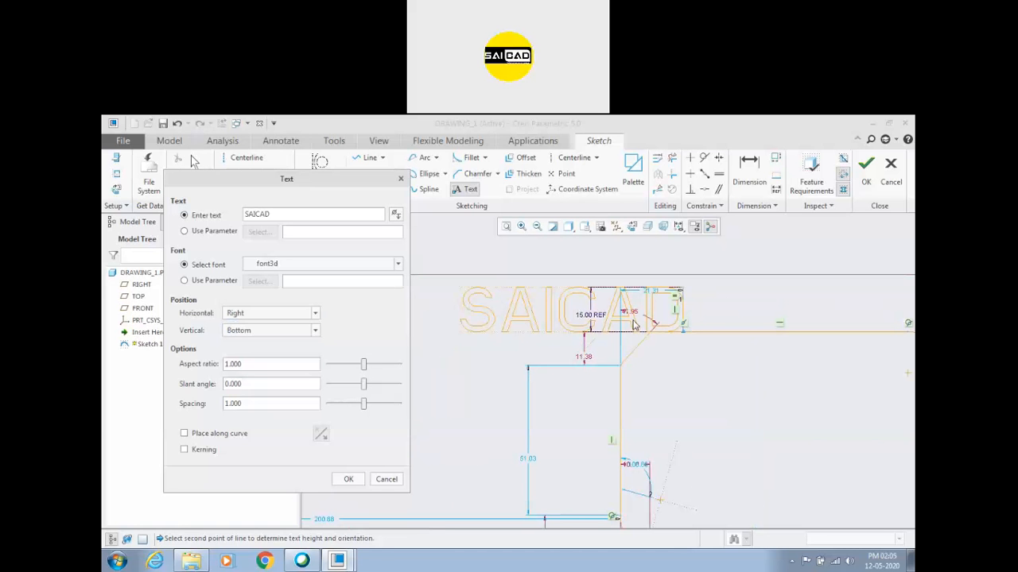
{"action": "left_click", "coordinate": [315, 314]}
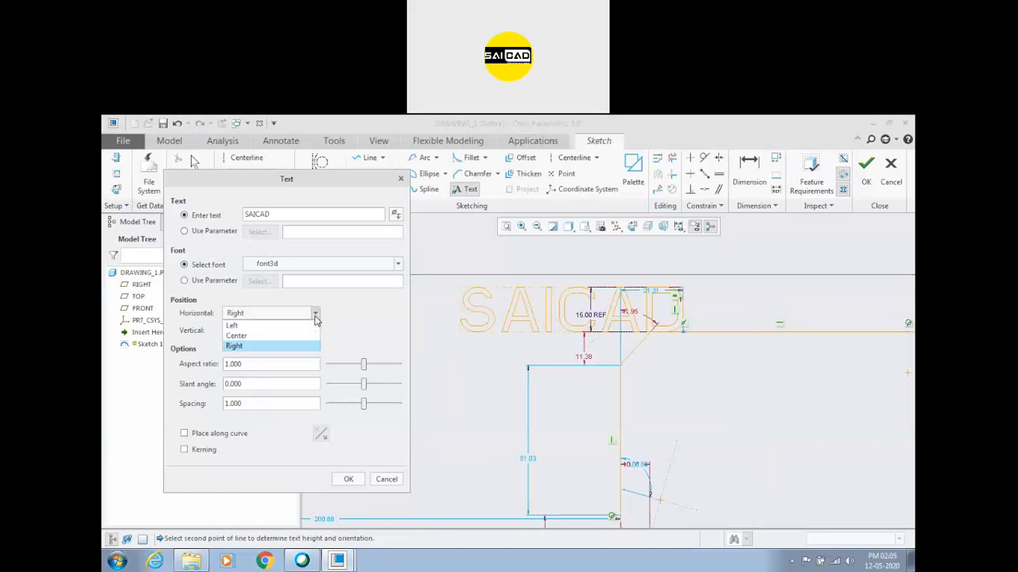
{"action": "left_click", "coordinate": [303, 333]}
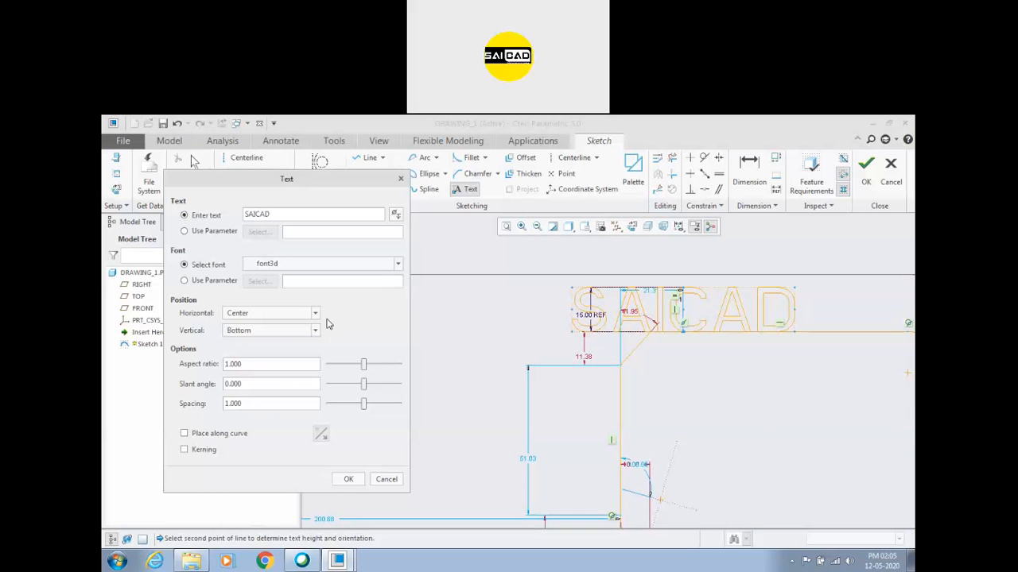
Preview the Middle and Top vertical positions for the text, and restore its position to Bottom and Left
{"action": "left_click", "coordinate": [316, 331]}
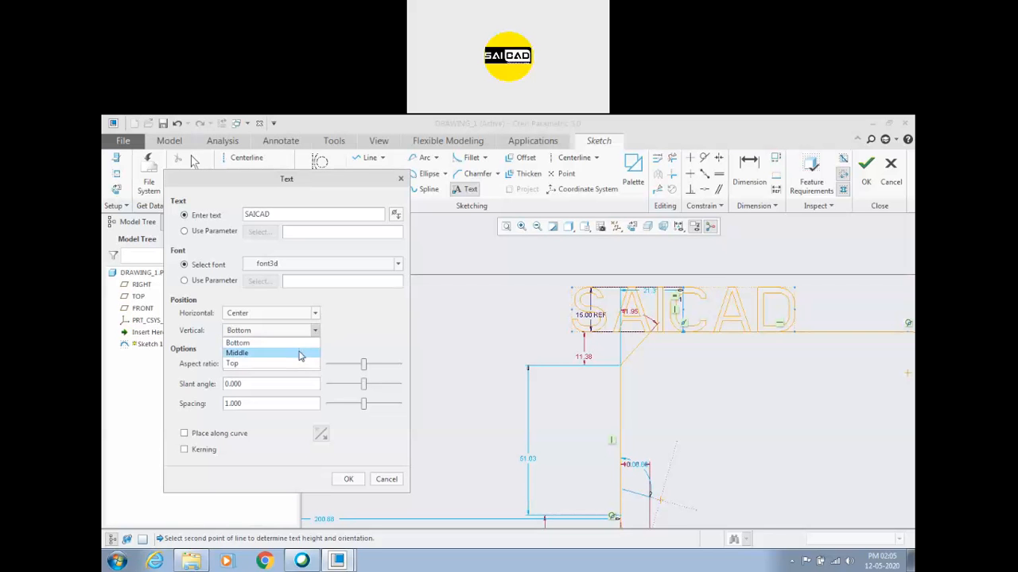
{"action": "left_click", "coordinate": [302, 353]}
{"action": "left_click", "coordinate": [315, 331]}
{"action": "left_click", "coordinate": [295, 366]}
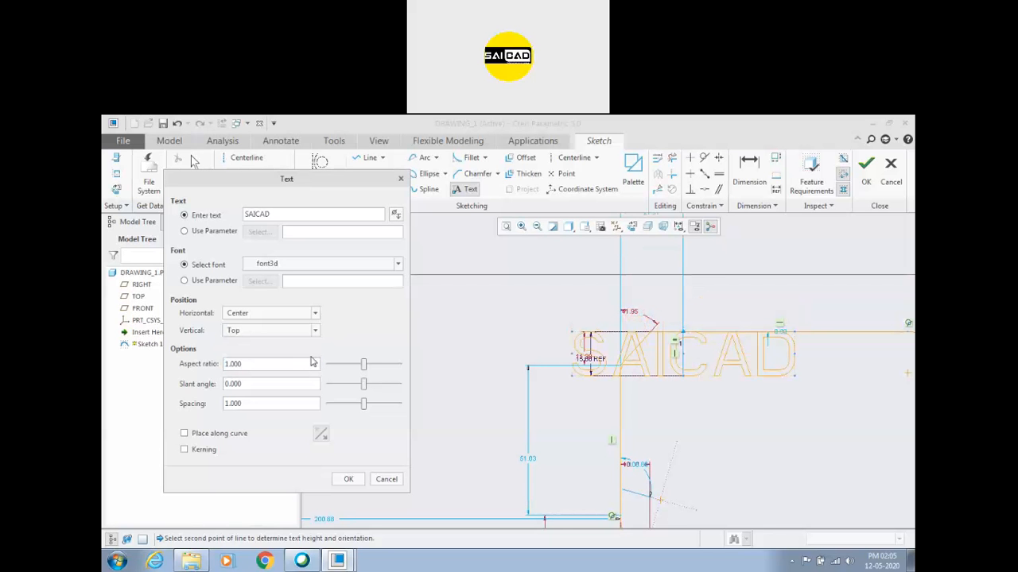
{"action": "left_click", "coordinate": [316, 332]}
{"action": "left_click", "coordinate": [292, 340]}
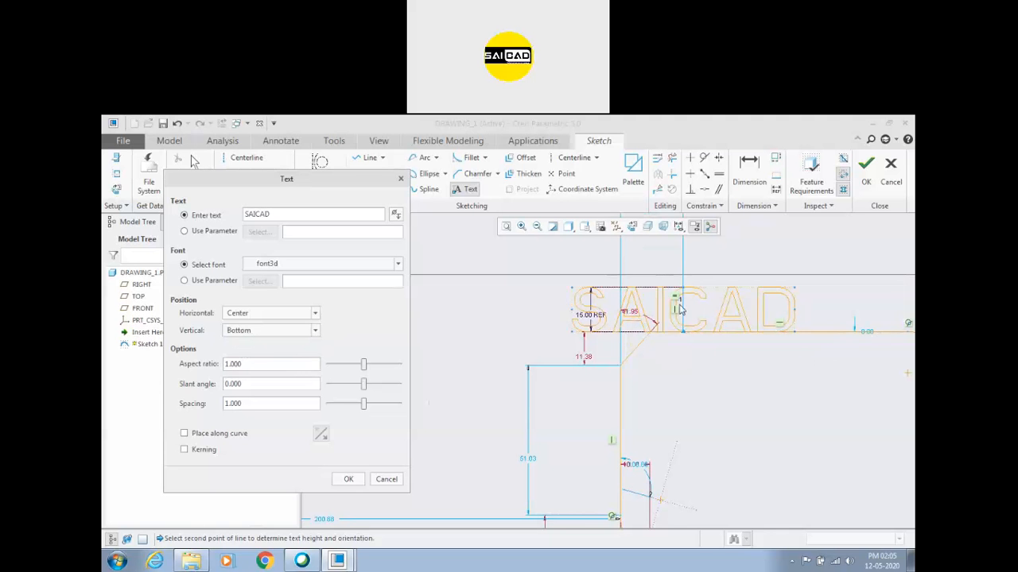
{"action": "left_click", "coordinate": [265, 315]}
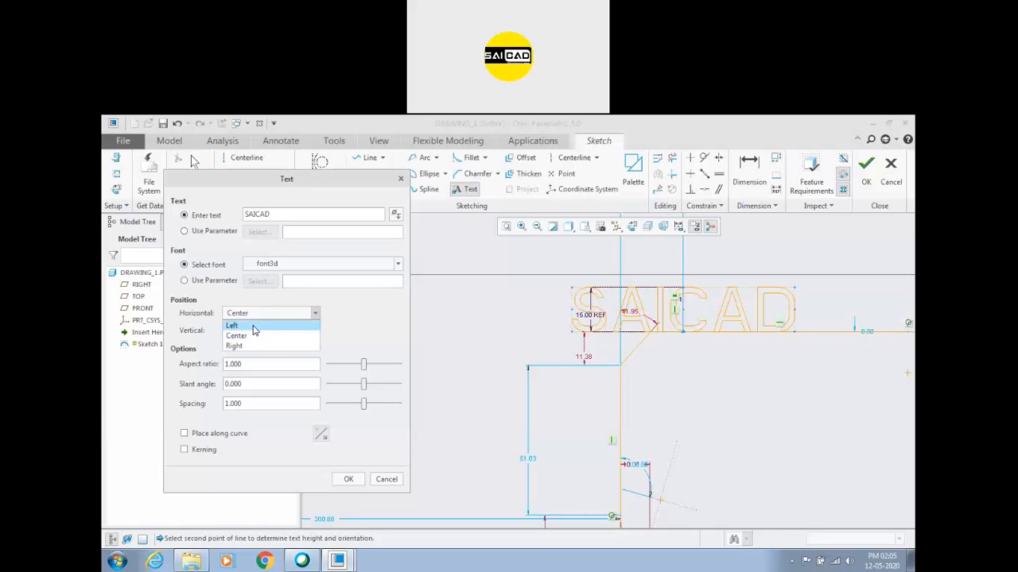
{"action": "left_click", "coordinate": [253, 327]}
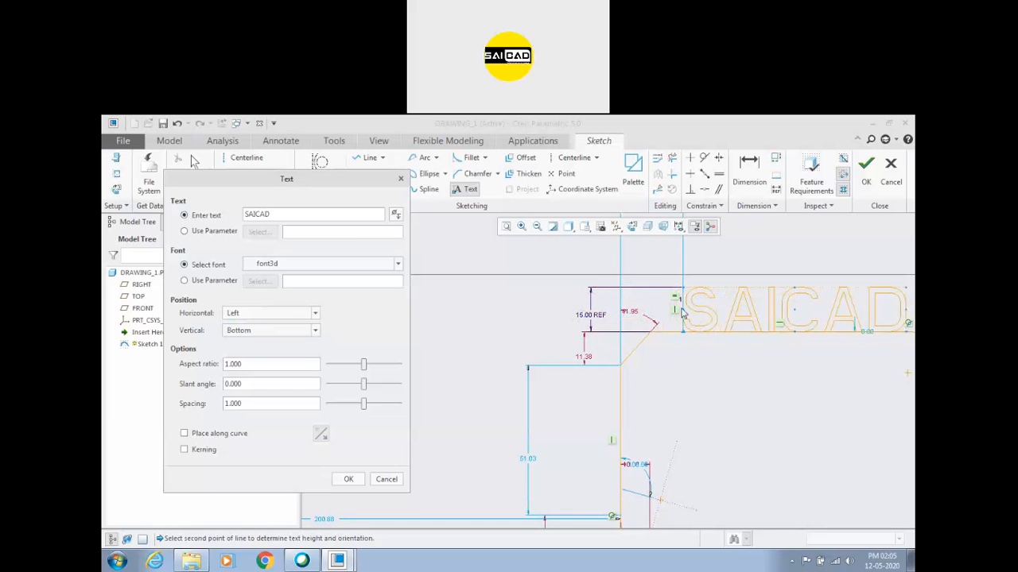
{"action": "scroll", "coordinate": [475, 356], "scroll_direction": "up", "scroll_amount": 3}
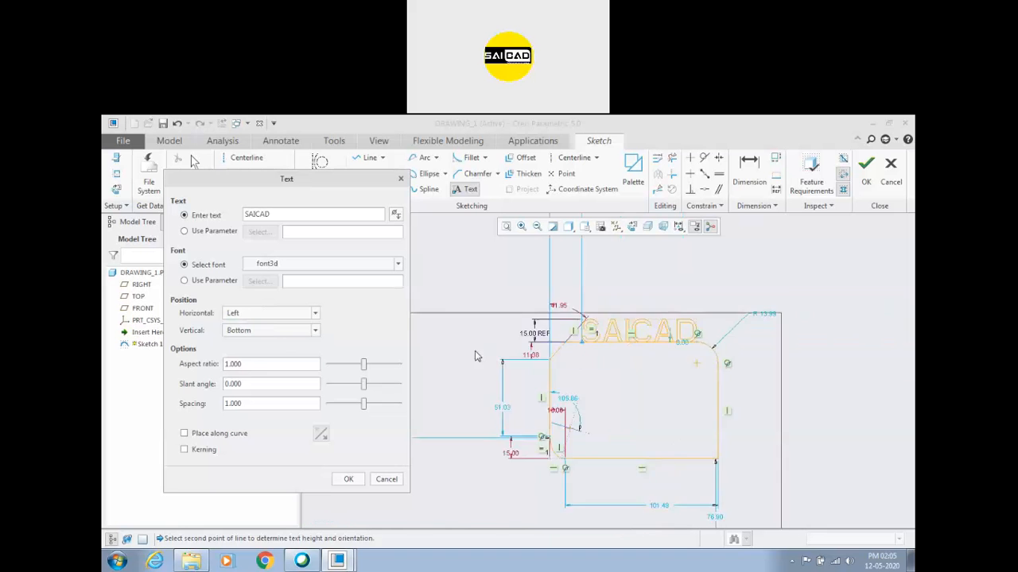
{"action": "scroll", "coordinate": [620, 346], "scroll_direction": "down", "scroll_amount": 2}
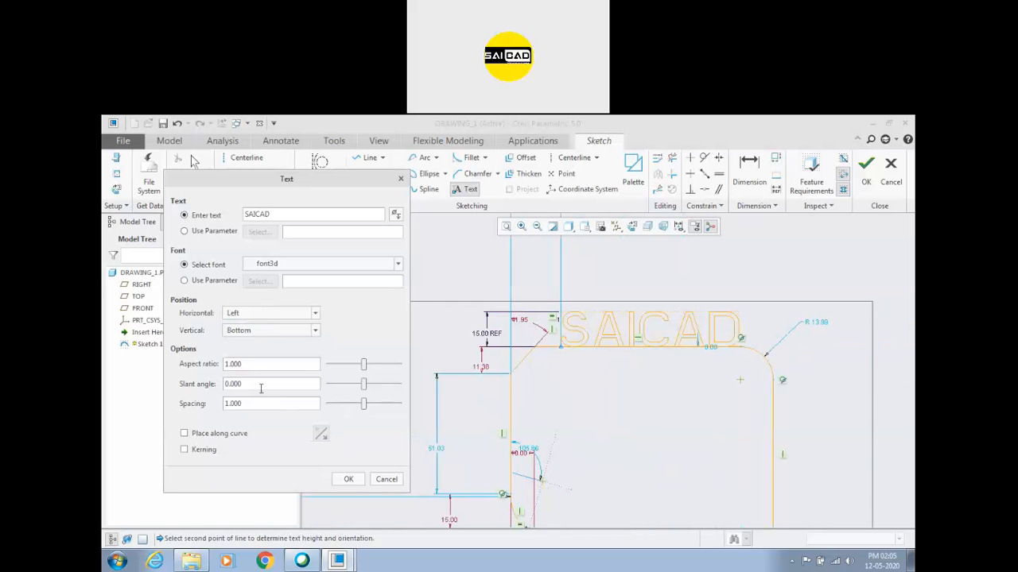
Try a different aspect ratio for the text and reset it to 1.000
{"action": "mouse_move", "coordinate": [364, 364]}
{"action": "left_mouse_down"}
{"action": "mouse_move", "coordinate": [378, 364]}
{"action": "mouse_move", "coordinate": [360, 364]}
{"action": "left_mouse_up"}
{"action": "double_click", "coordinate": [258, 364]}
{"action": "type", "text": "1.000"}
Give the SAICAD text a slant angle of 2.000 and a spacing of 1.202, and accept it
{"action": "left_click_drag", "start_coordinate": [364, 384], "coordinate": [371, 407]}
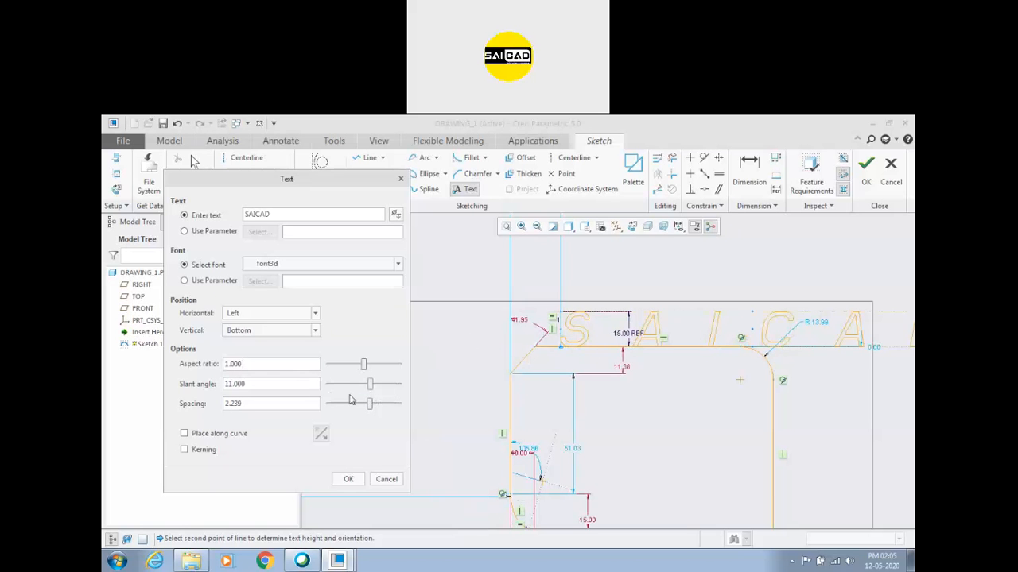
{"action": "left_click_drag", "start_coordinate": [372, 403], "coordinate": [365, 391]}
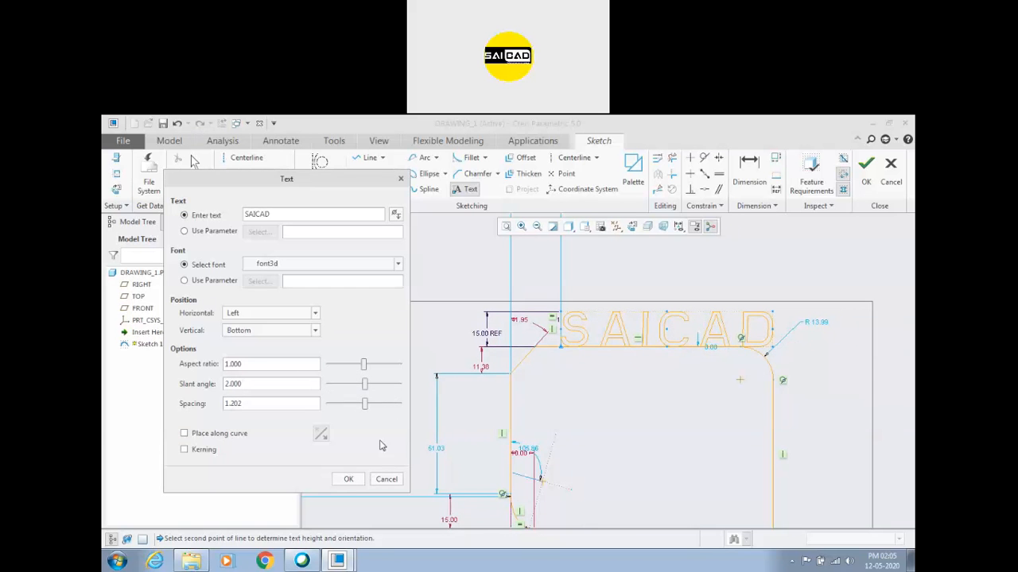
{"action": "left_click", "coordinate": [386, 479]}
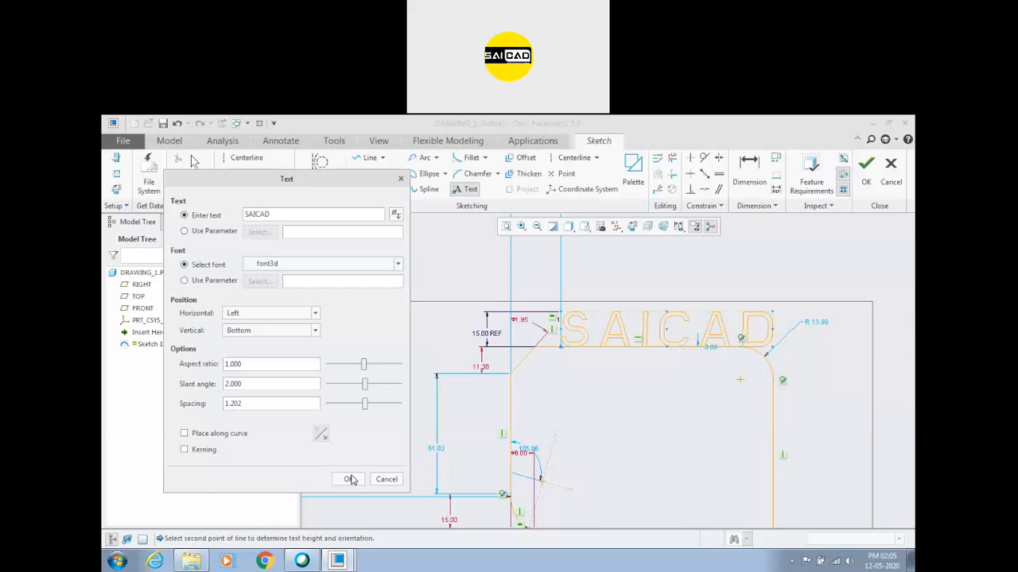
{"action": "left_click", "coordinate": [612, 435]}
{"action": "middle_click", "coordinate": [696, 400]}
{"action": "scroll", "coordinate": [770, 348], "scroll_direction": "down", "scroll_amount": 3}
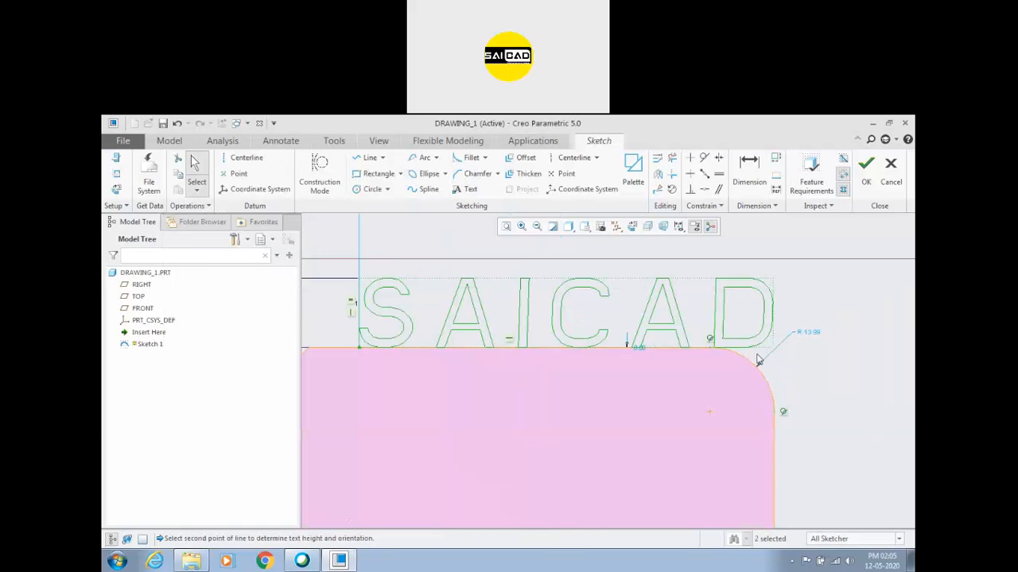
Try to modify the SAICAD text's 15.00 REF height dimension
{"action": "scroll", "coordinate": [746, 353], "scroll_direction": "up", "scroll_amount": 3}
{"action": "left_click", "coordinate": [742, 334]}
{"action": "scroll", "coordinate": [704, 342], "scroll_direction": "down", "scroll_amount": 3}
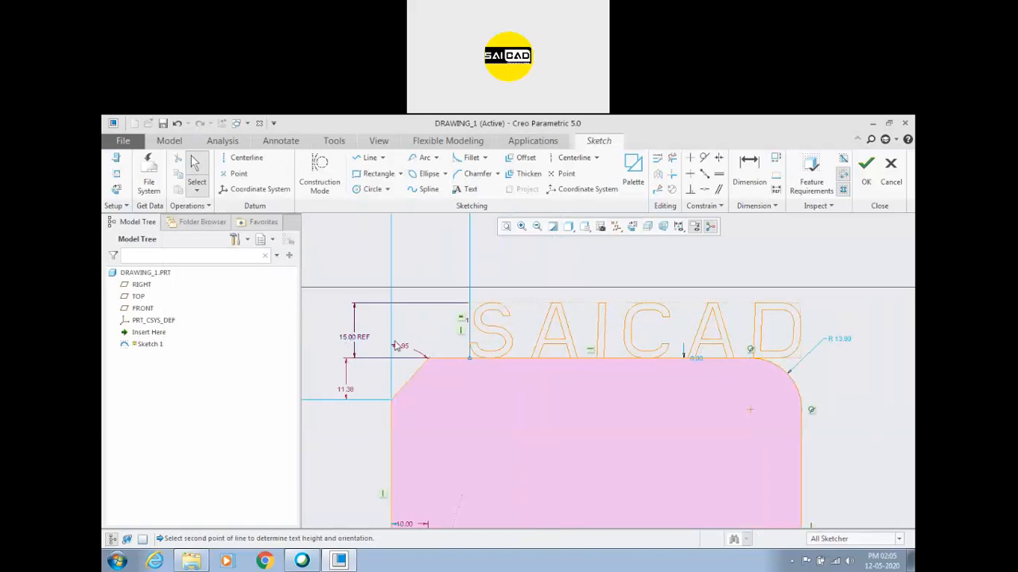
{"action": "double_click", "coordinate": [357, 346]}
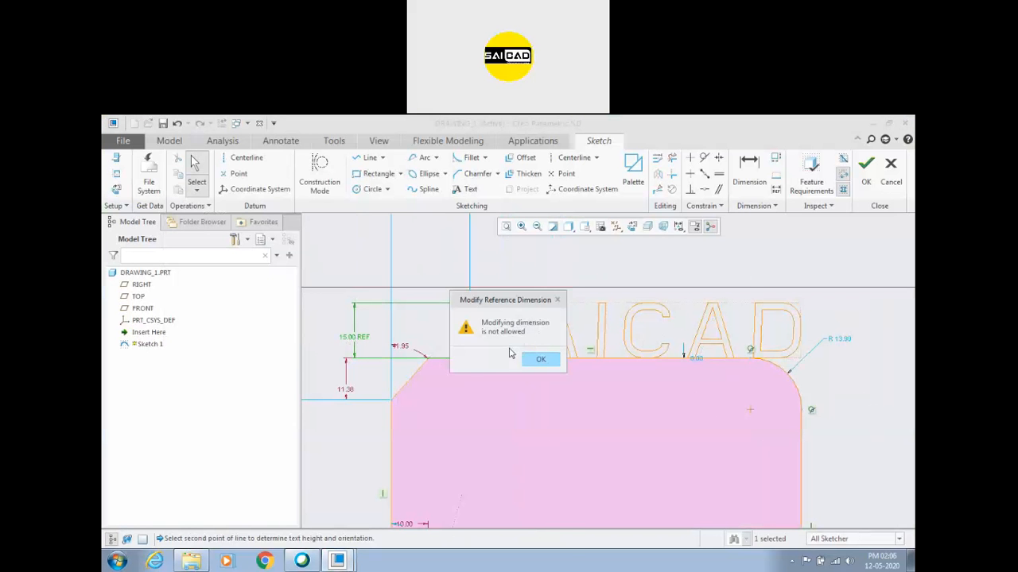
{"action": "left_click", "coordinate": [541, 359]}
{"action": "scroll", "coordinate": [469, 336], "scroll_direction": "down", "scroll_amount": 2}
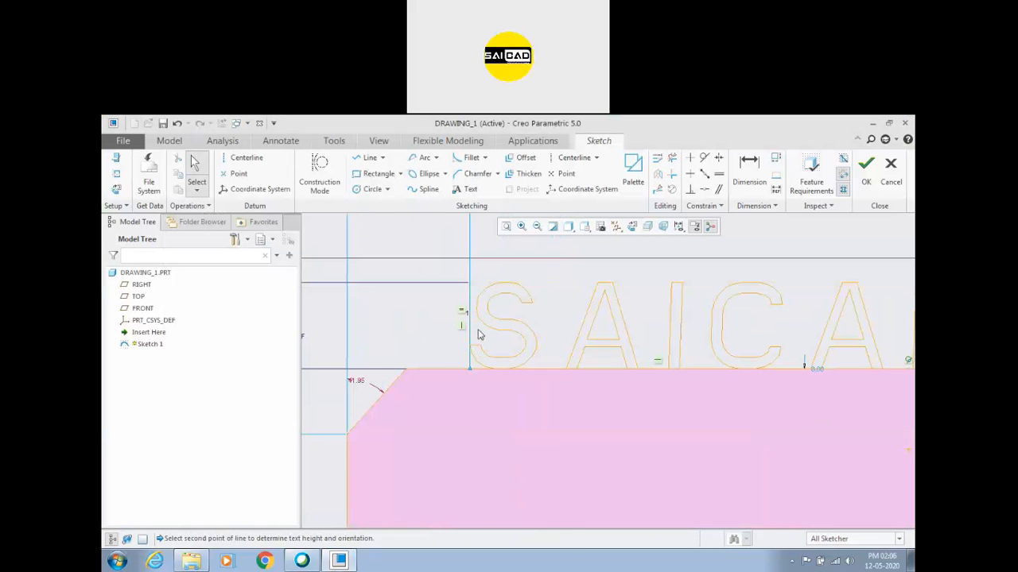
{"action": "scroll", "coordinate": [480, 335], "scroll_direction": "up", "scroll_amount": 2}
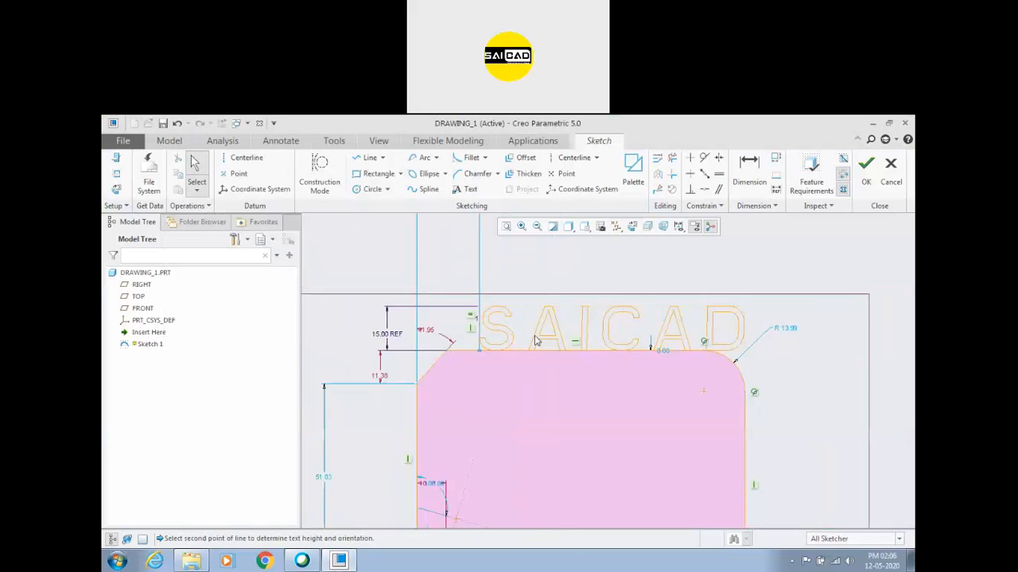
Reopen the settings of the SAICAD text for review and close them without changes
{"action": "double_click", "coordinate": [481, 330]}
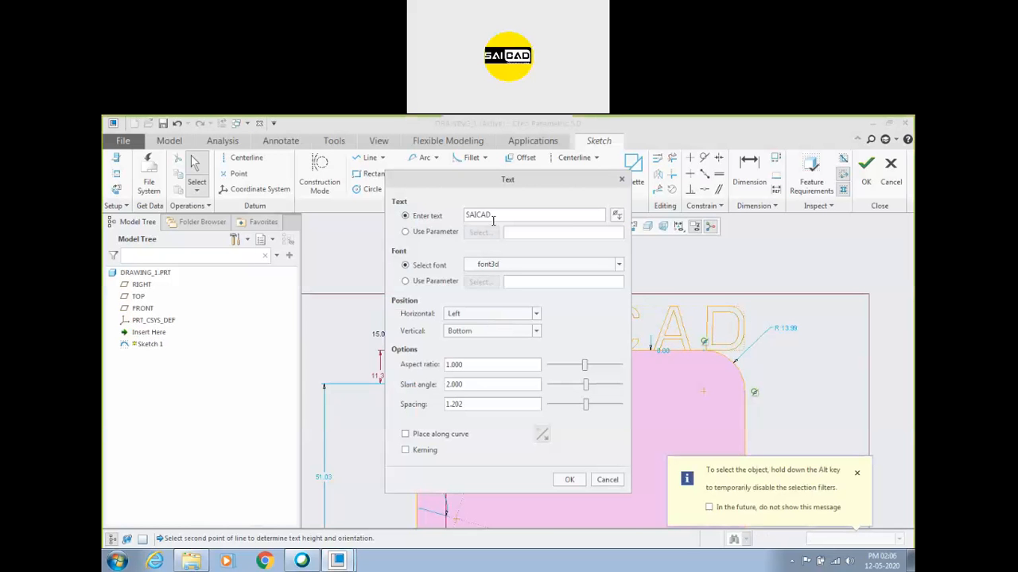
{"action": "left_click_drag", "start_coordinate": [530, 182], "coordinate": [394, 197]}
{"action": "left_click", "coordinate": [489, 195]}
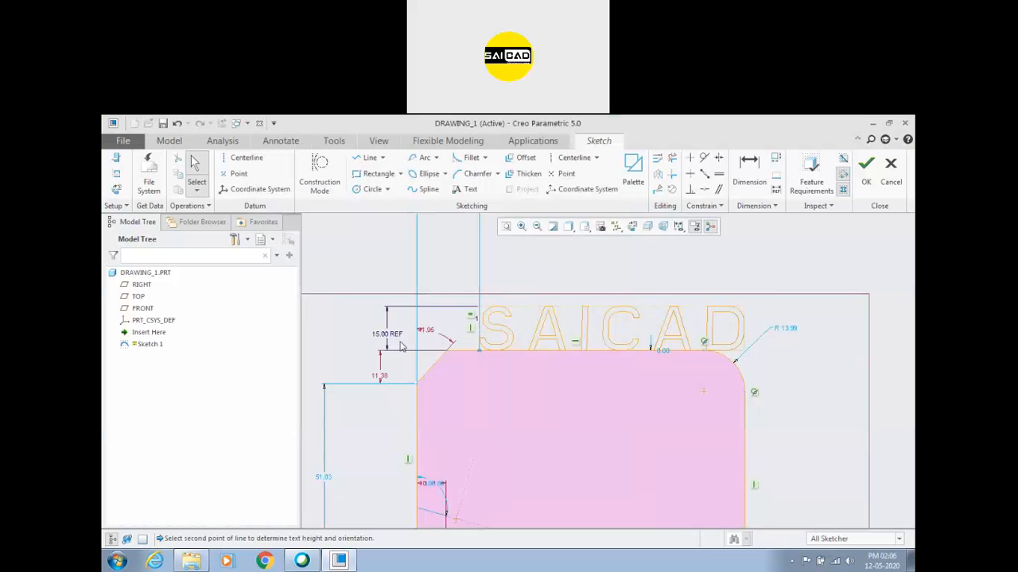
Move the SAICAD text about 11 mm above the rectangle's upper edge, and constrain its start point coincident with that edge
{"action": "left_click_drag", "start_coordinate": [480, 308], "coordinate": [482, 278]}
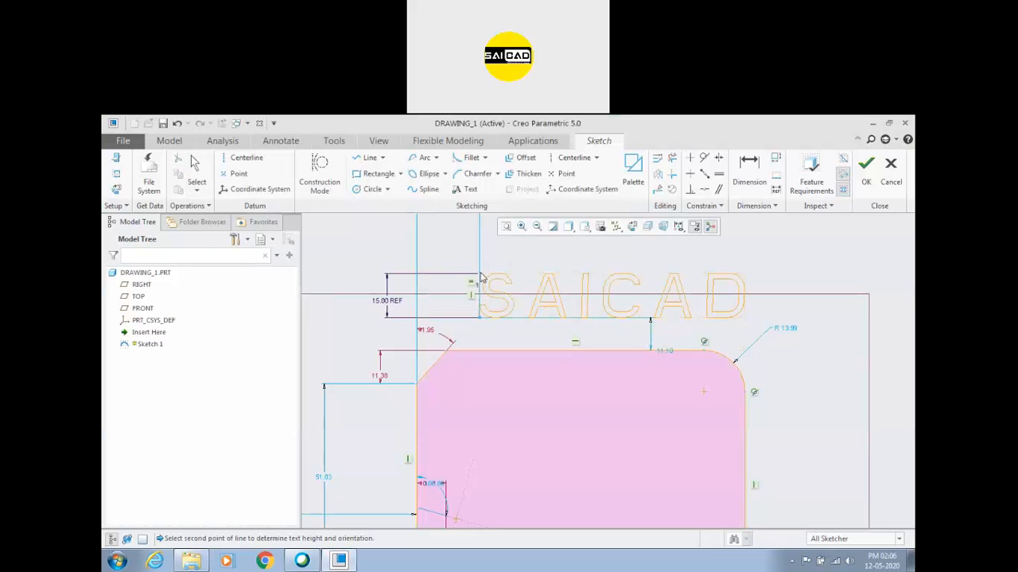
{"action": "left_click", "coordinate": [704, 189]}
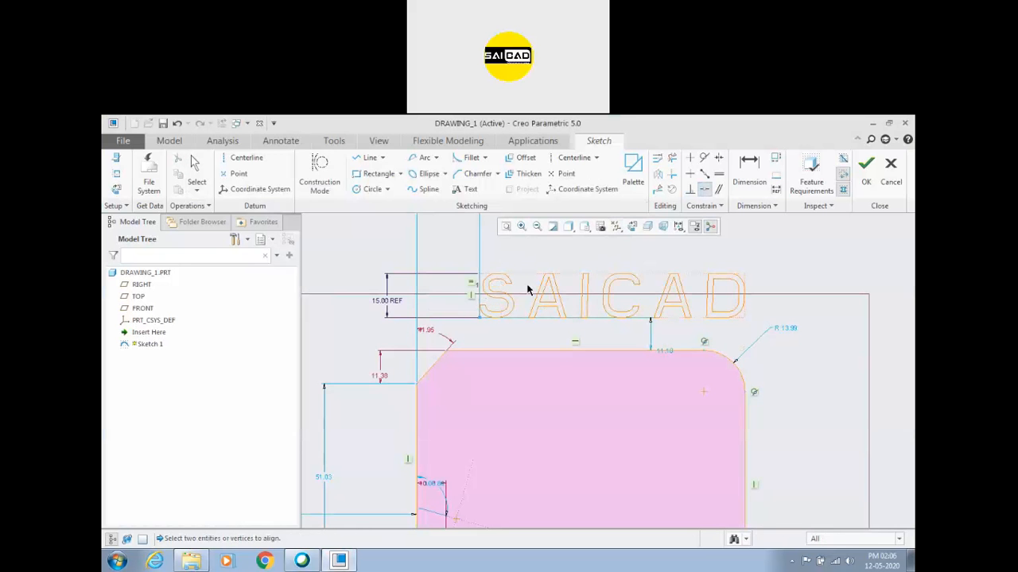
{"action": "left_click", "coordinate": [481, 317]}
{"action": "left_click", "coordinate": [481, 356]}
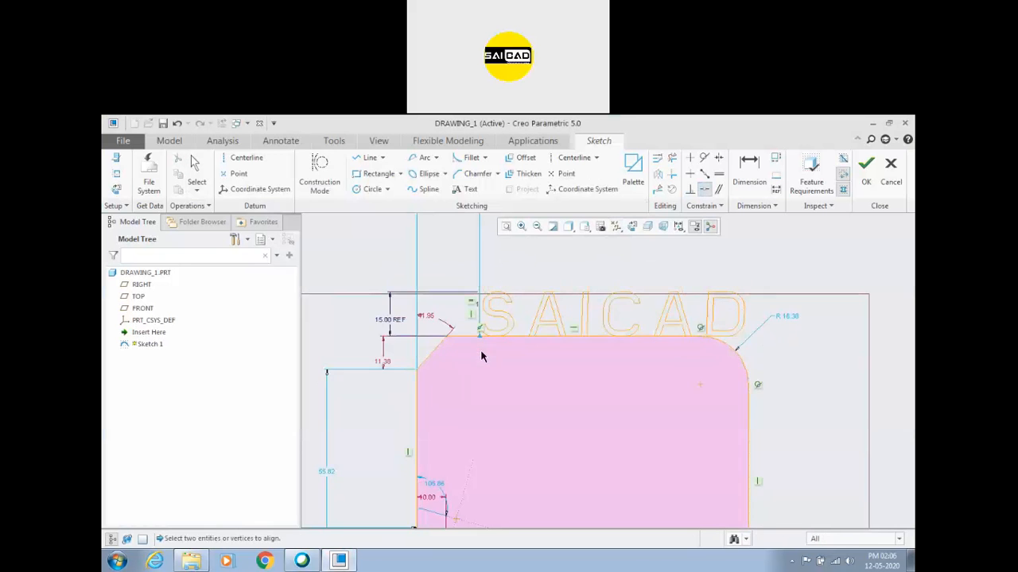
{"action": "middle_click", "coordinate": [468, 319]}
Dimension the text's height line and resolve the conflict by deleting the Equal lengths constraint
{"action": "scroll", "coordinate": [463, 317], "scroll_direction": "up", "scroll_amount": 3}
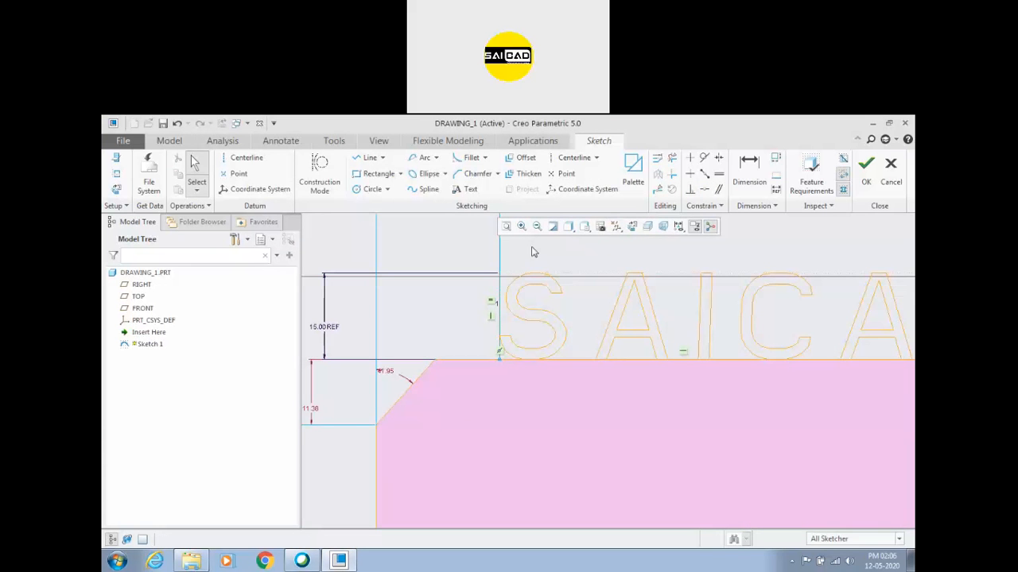
{"action": "left_click", "coordinate": [749, 171]}
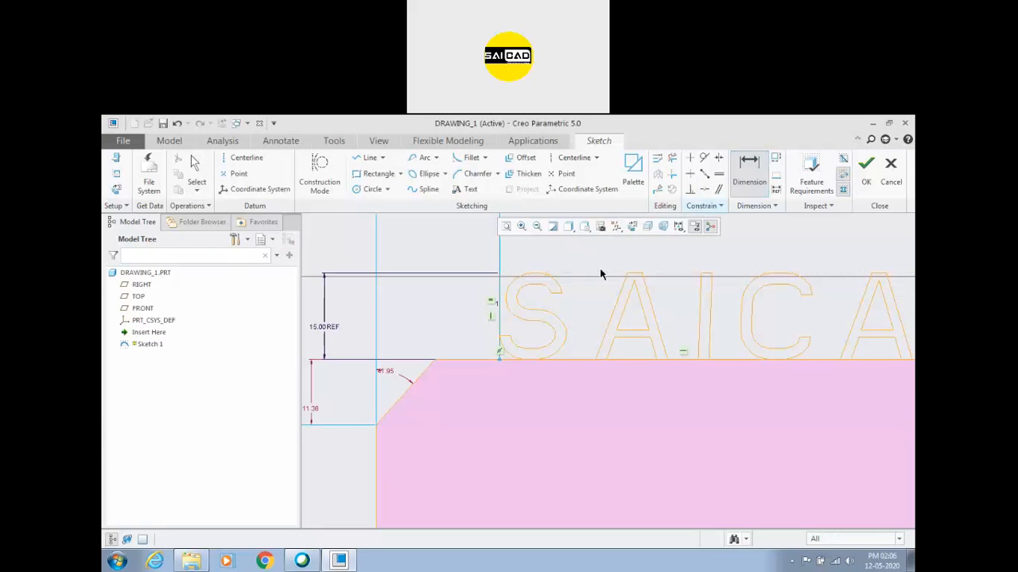
{"action": "left_click", "coordinate": [501, 284]}
{"action": "middle_click", "coordinate": [466, 299]}
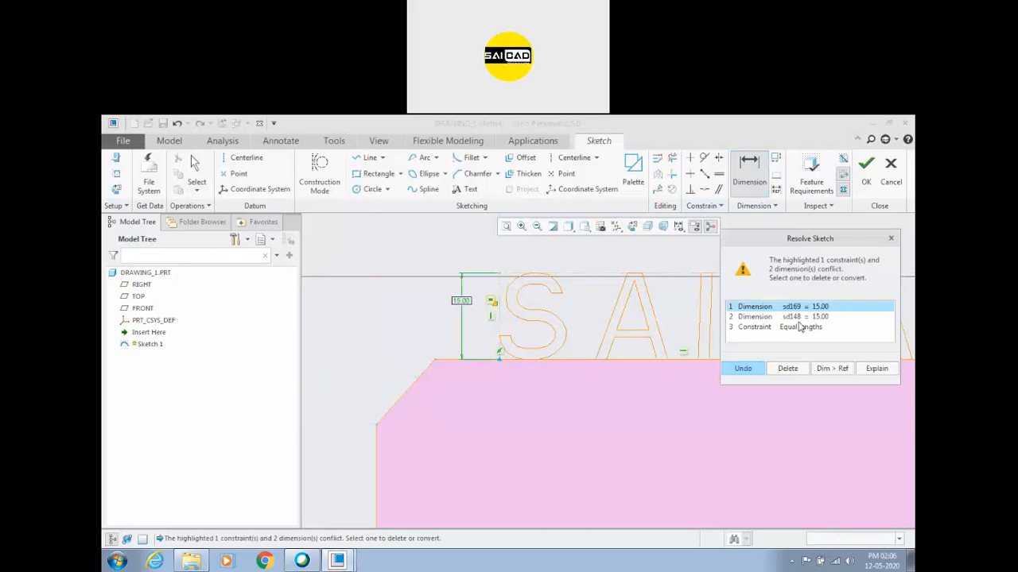
{"action": "left_click", "coordinate": [768, 328]}
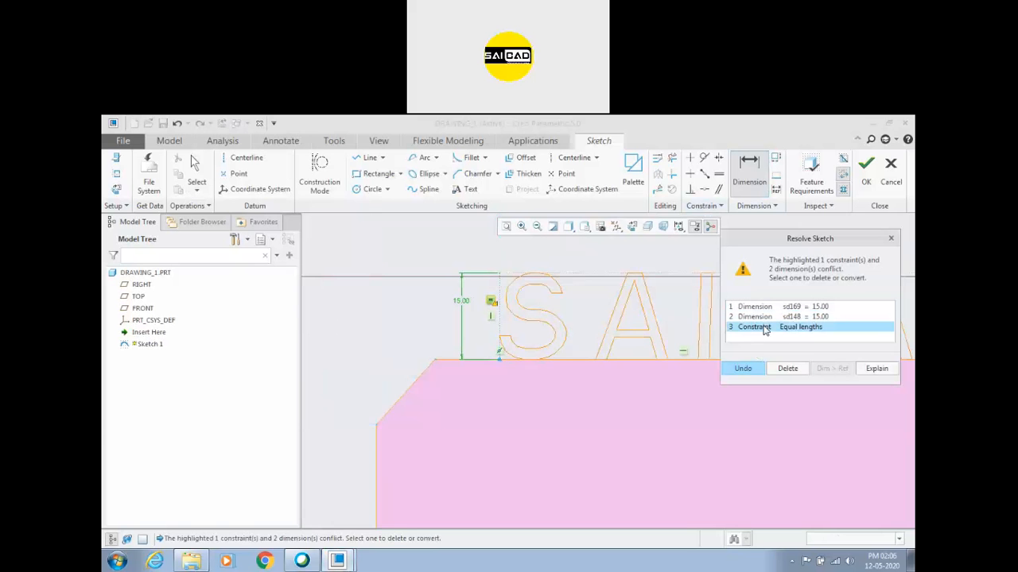
{"action": "scroll", "coordinate": [428, 330], "scroll_direction": "up", "scroll_amount": 4}
{"action": "scroll", "coordinate": [499, 331], "scroll_direction": "down", "scroll_amount": 1}
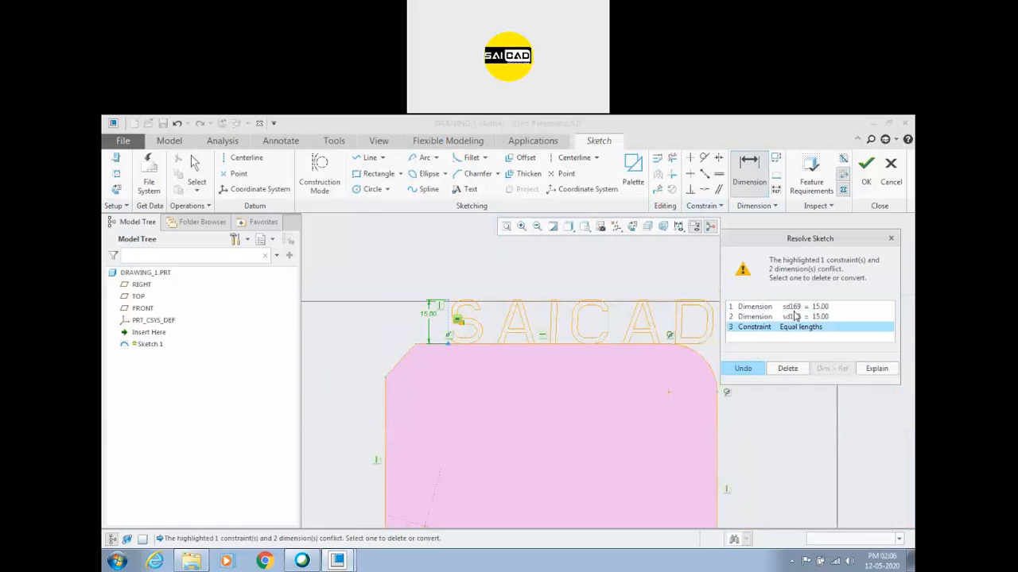
{"action": "left_click", "coordinate": [787, 368]}
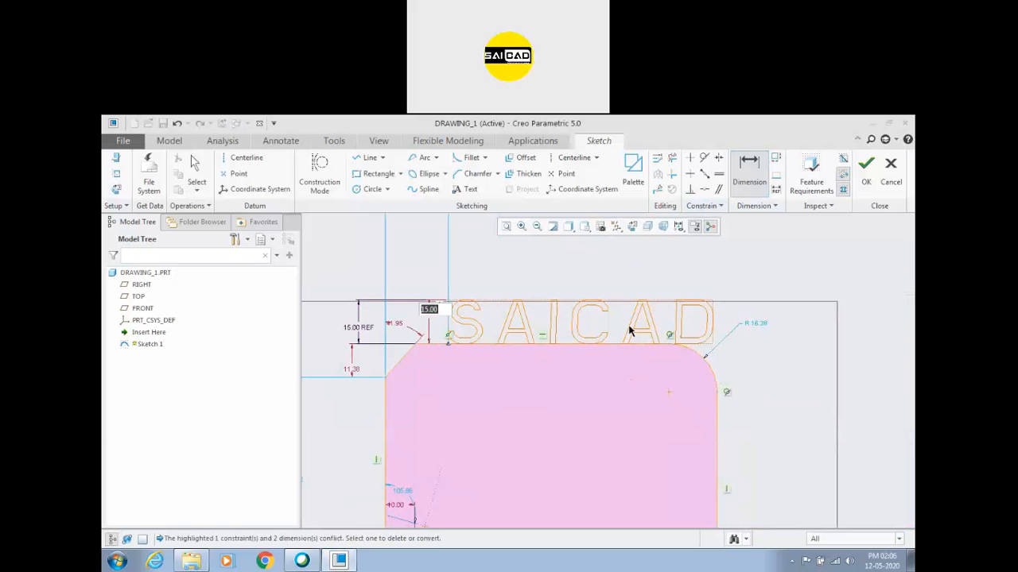
Set the text's height dimension to 20 and place it left of the reference dimension
{"action": "double_click", "coordinate": [428, 316]}
{"action": "type", "text": "20"}
{"action": "key", "text": "Return"}
{"action": "scroll", "coordinate": [467, 321], "scroll_direction": "down", "scroll_amount": 3}
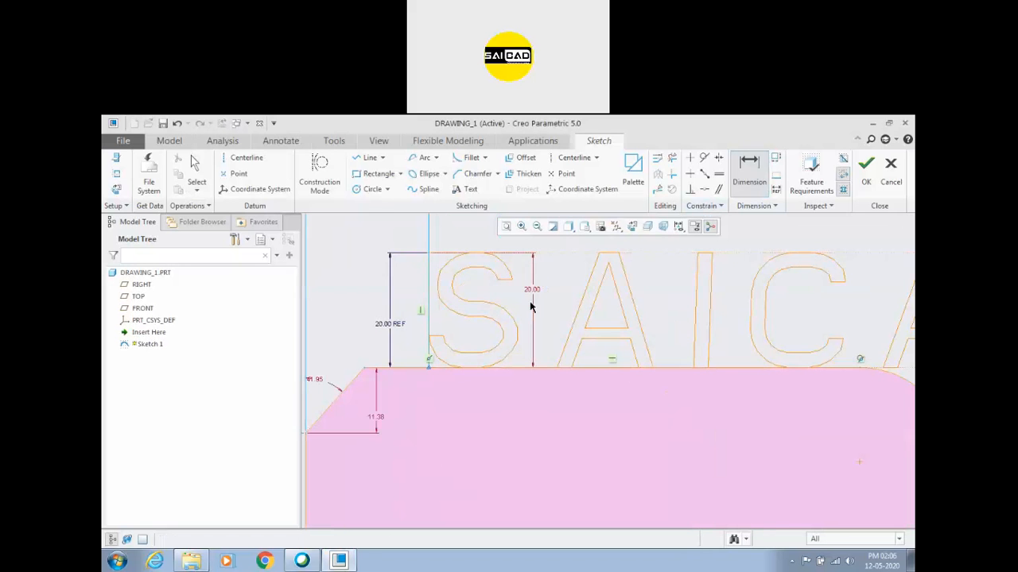
{"action": "middle_click", "coordinate": [552, 303]}
{"action": "left_click_drag", "start_coordinate": [534, 293], "coordinate": [351, 295]}
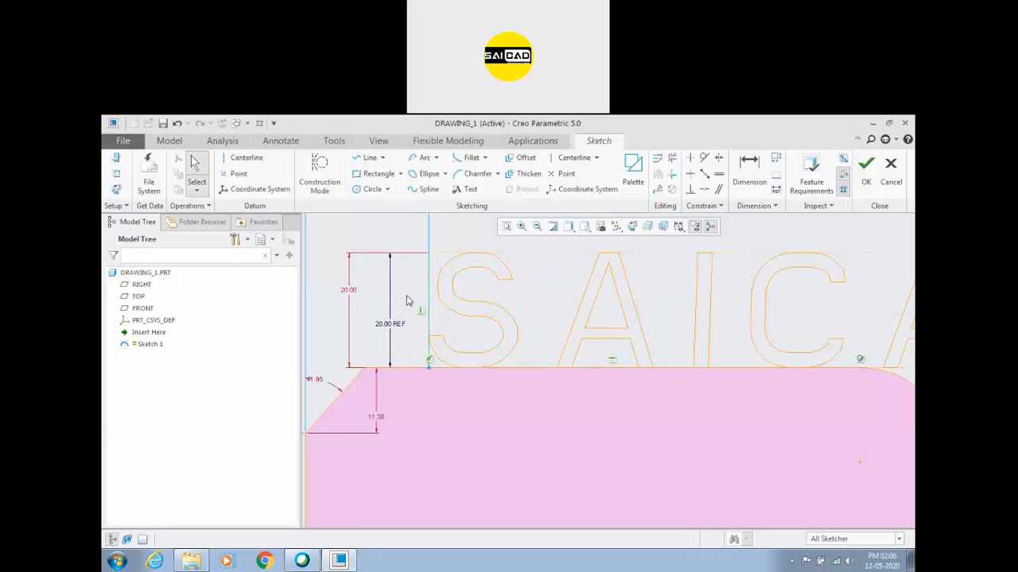
Delete the 20.00 REF dimension beside the text
{"action": "scroll", "coordinate": [538, 320], "scroll_direction": "up", "scroll_amount": 3}
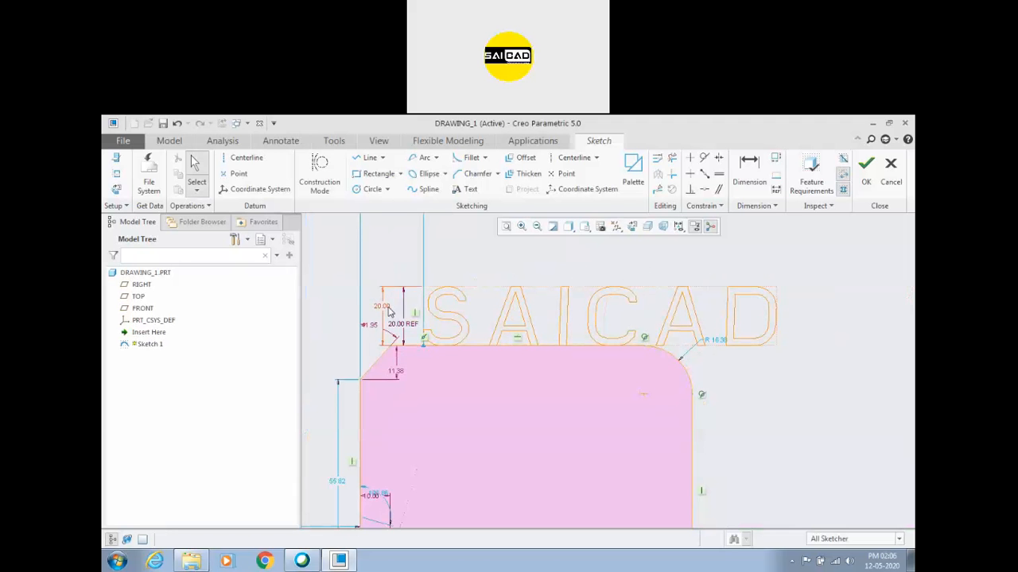
{"action": "left_click", "coordinate": [401, 326]}
{"action": "key", "text": "Delete"}
{"action": "scroll", "coordinate": [748, 377], "scroll_direction": "down", "scroll_amount": 3}
{"action": "scroll", "coordinate": [752, 358], "scroll_direction": "up", "scroll_amount": 3}
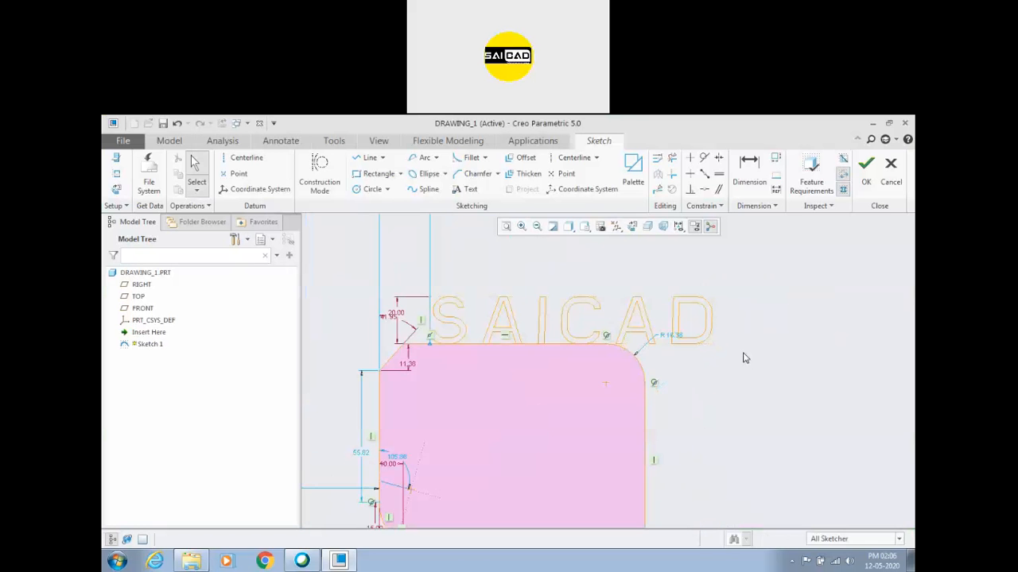
Delete the SAICAD text together with the rectangle's upper edge, and undo that deletion
{"action": "scroll", "coordinate": [535, 316], "scroll_direction": "down", "scroll_amount": 2}
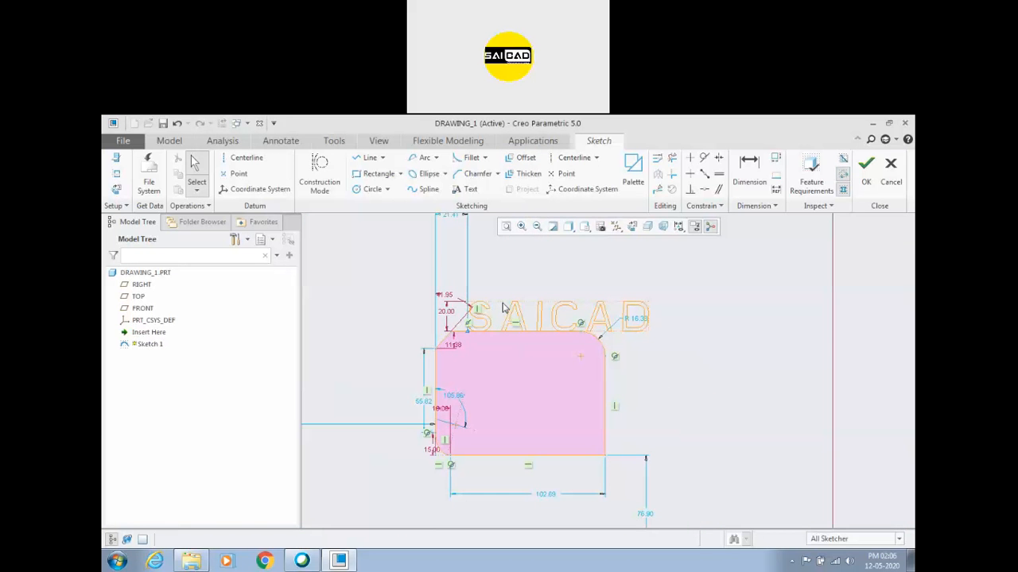
{"action": "left_click_drag", "start_coordinate": [449, 283], "coordinate": [676, 348]}
{"action": "key", "text": "Delete"}
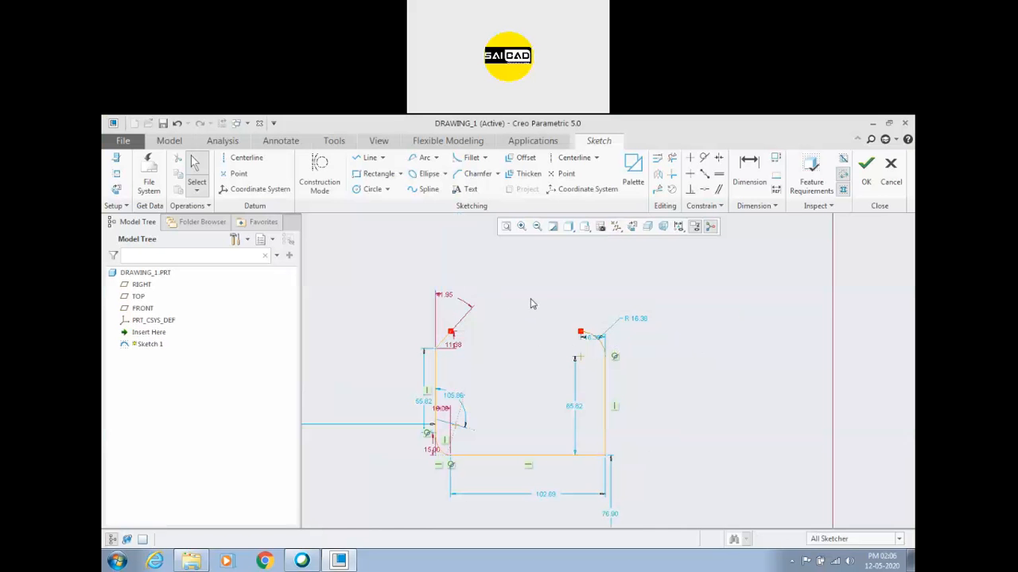
{"action": "key", "text": "ctrl+z"}
Delete only the SAICAD text above the rectangle, keeping the upper edge
{"action": "scroll", "coordinate": [708, 345], "scroll_direction": "up", "scroll_amount": 3}
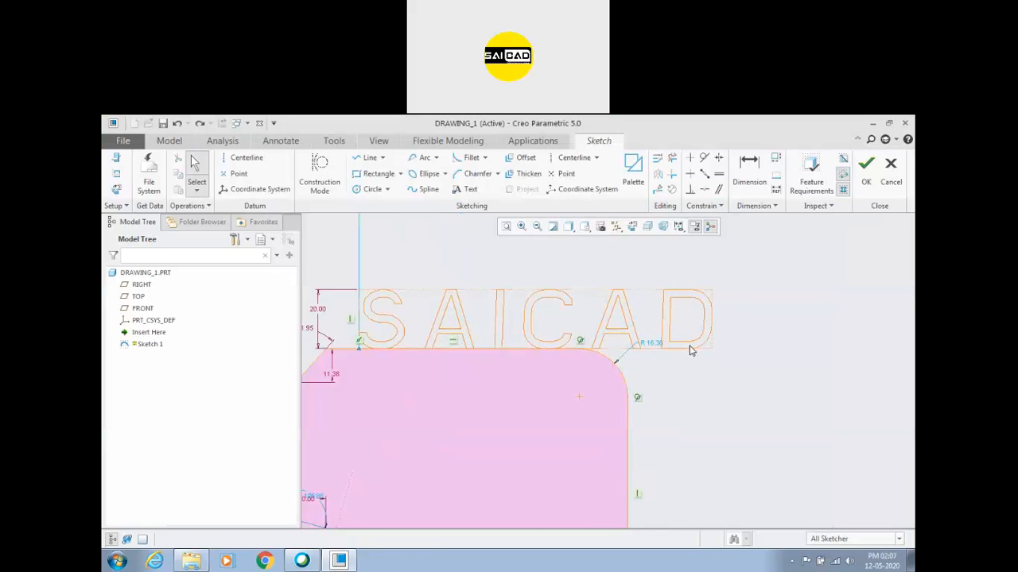
{"action": "left_click", "coordinate": [711, 299]}
{"action": "key", "text": "Delete"}
{"action": "scroll", "coordinate": [737, 315], "scroll_direction": "down", "scroll_amount": 3}
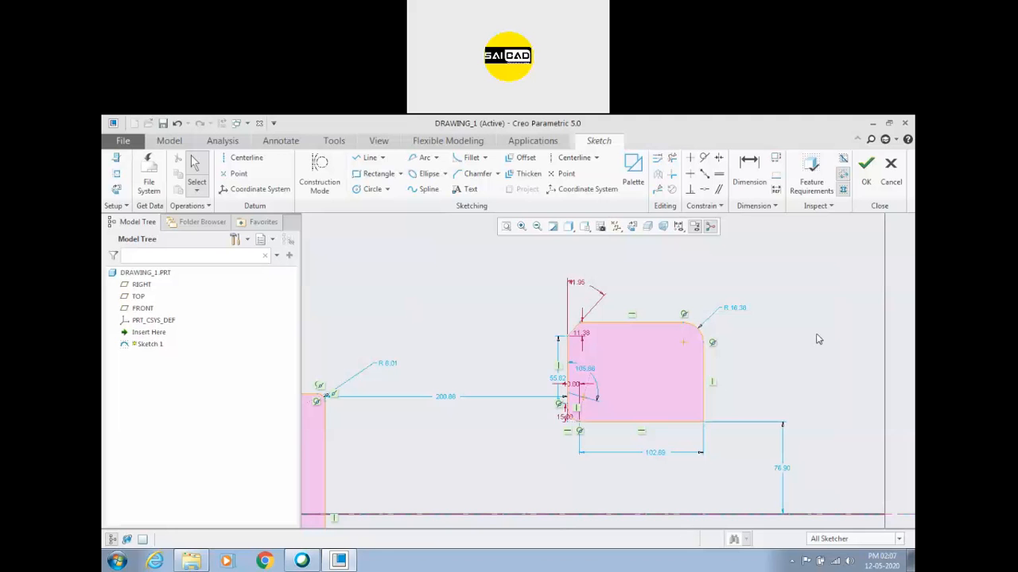
Offset the rectangle's upper edge inward by 10 as a Single edge
{"action": "scroll", "coordinate": [641, 418], "scroll_direction": "up", "scroll_amount": 2}
{"action": "scroll", "coordinate": [651, 397], "scroll_direction": "down", "scroll_amount": 2}
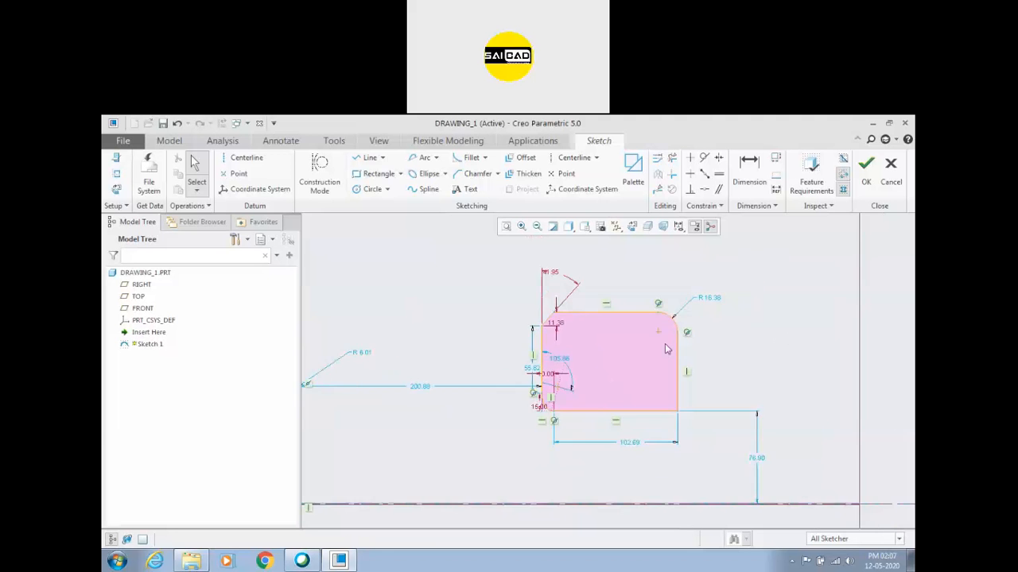
{"action": "scroll", "coordinate": [684, 353], "scroll_direction": "up", "scroll_amount": 2}
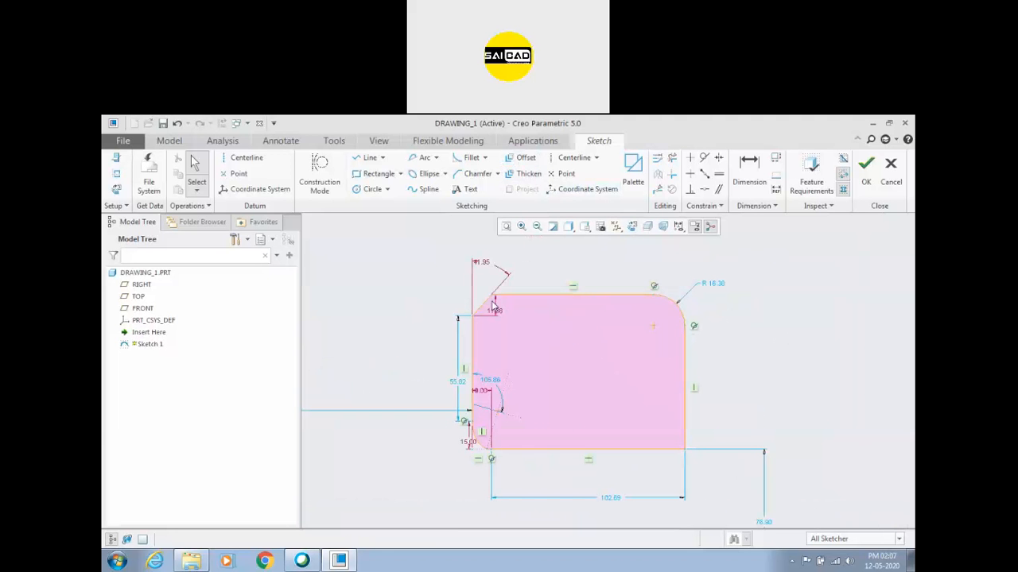
{"action": "scroll", "coordinate": [532, 290], "scroll_direction": "up", "scroll_amount": 2}
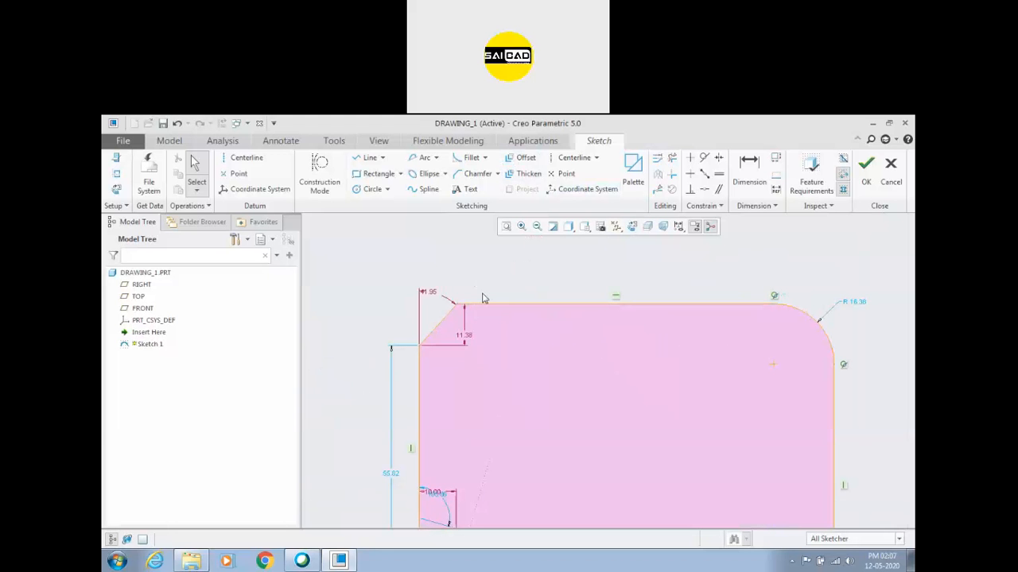
{"action": "scroll", "coordinate": [503, 294], "scroll_direction": "down", "scroll_amount": 2}
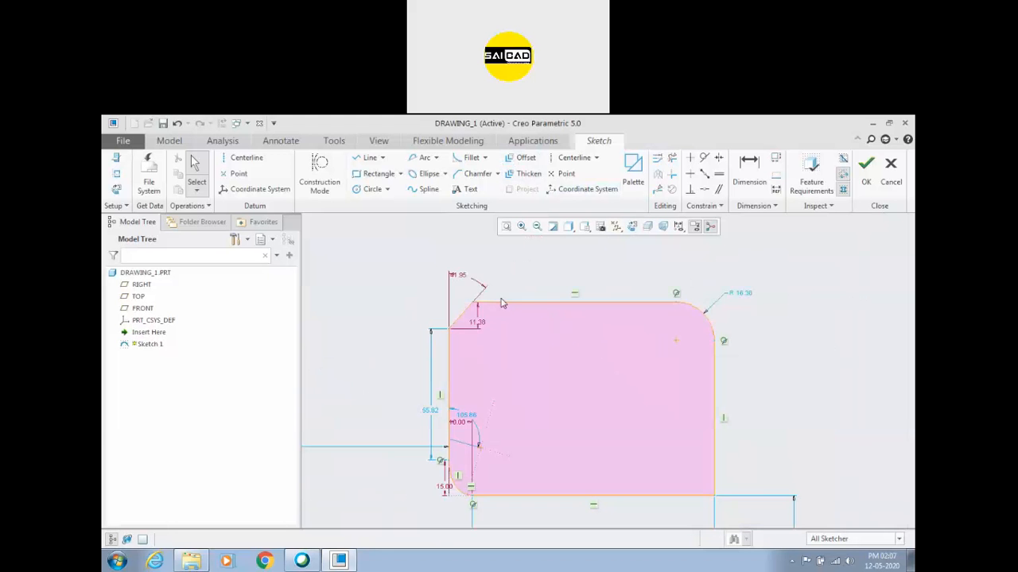
{"action": "left_click", "coordinate": [521, 158]}
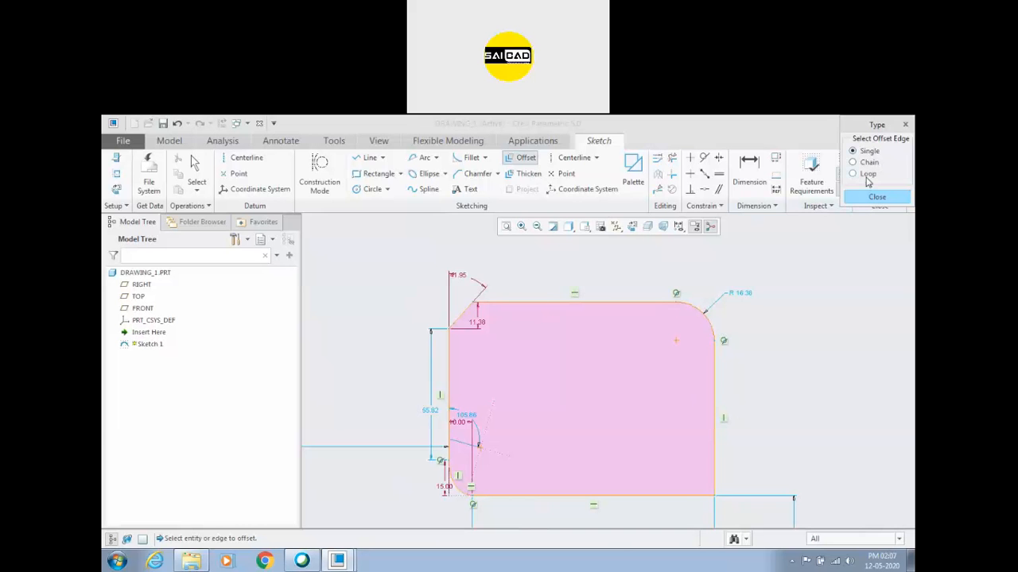
{"action": "scroll", "coordinate": [570, 365], "scroll_direction": "up", "scroll_amount": 4}
{"action": "scroll", "coordinate": [691, 357], "scroll_direction": "down", "scroll_amount": 1}
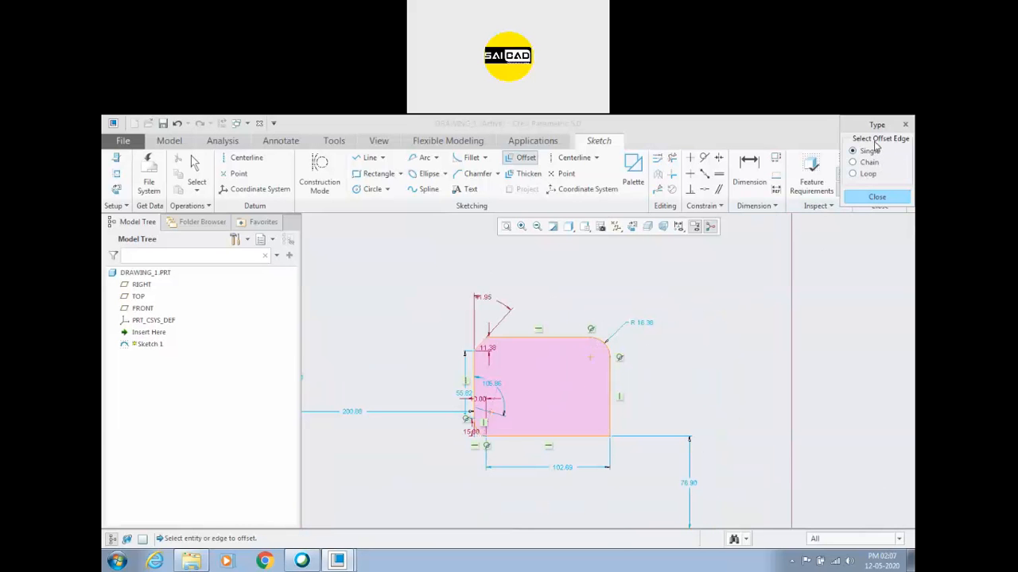
{"action": "left_click", "coordinate": [563, 338]}
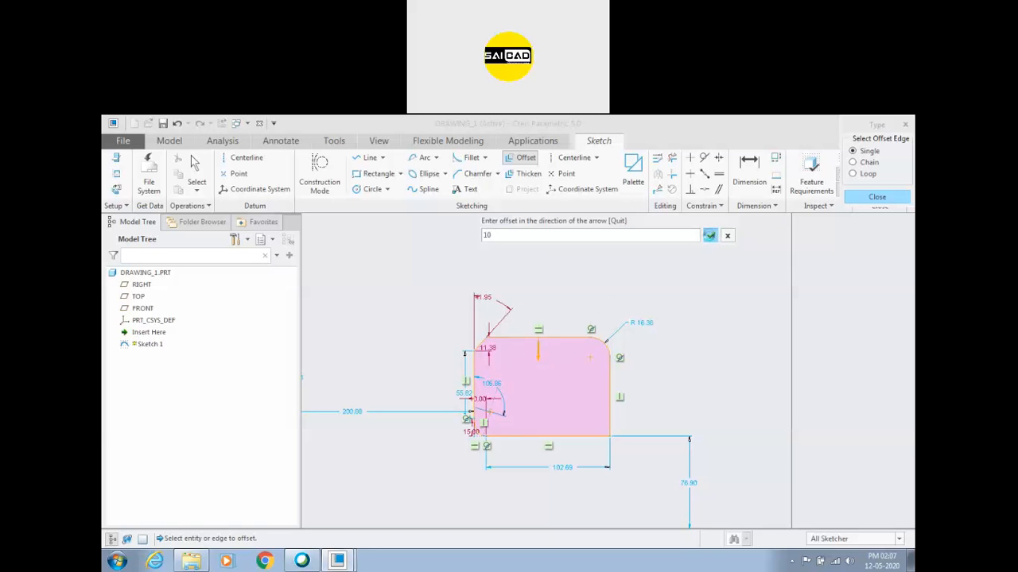
{"action": "left_click", "coordinate": [710, 235]}
{"action": "scroll", "coordinate": [668, 350], "scroll_direction": "up", "scroll_amount": 3}
{"action": "scroll", "coordinate": [631, 360], "scroll_direction": "up", "scroll_amount": 2}
{"action": "scroll", "coordinate": [731, 345], "scroll_direction": "down", "scroll_amount": 3}
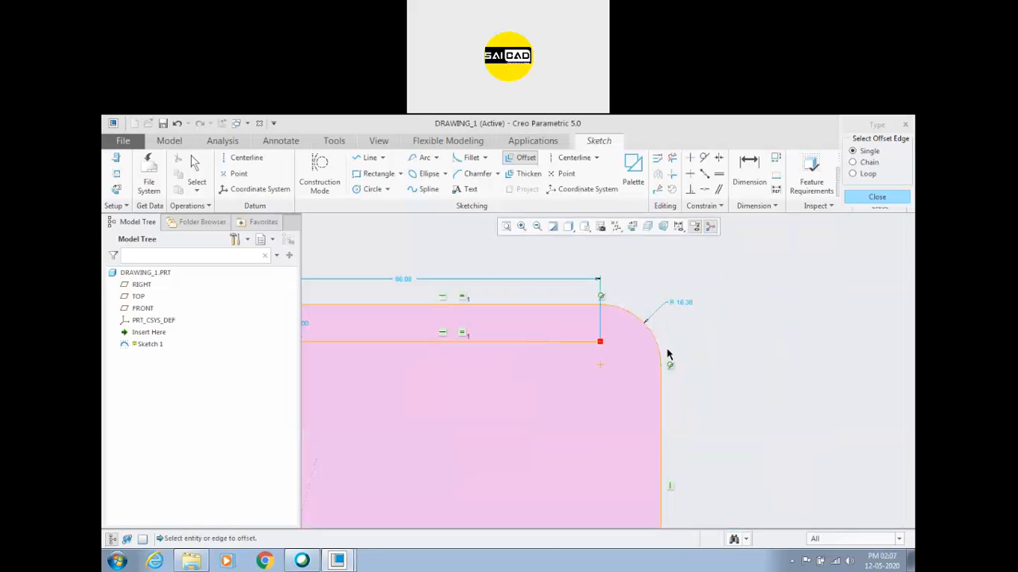
{"action": "left_click", "coordinate": [562, 305]}
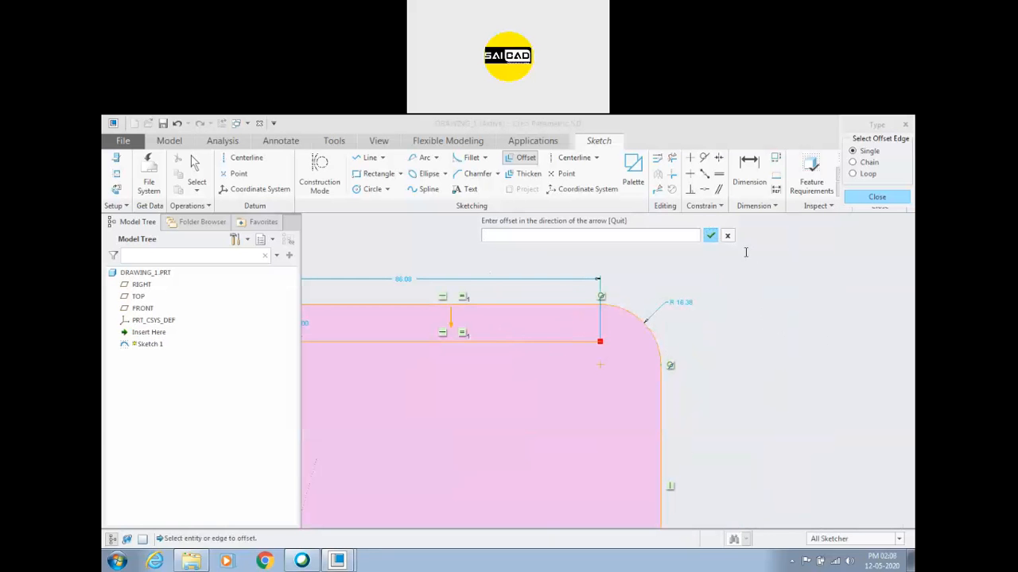
{"action": "left_click", "coordinate": [728, 236]}
{"action": "scroll", "coordinate": [763, 287], "scroll_direction": "down", "scroll_amount": 3}
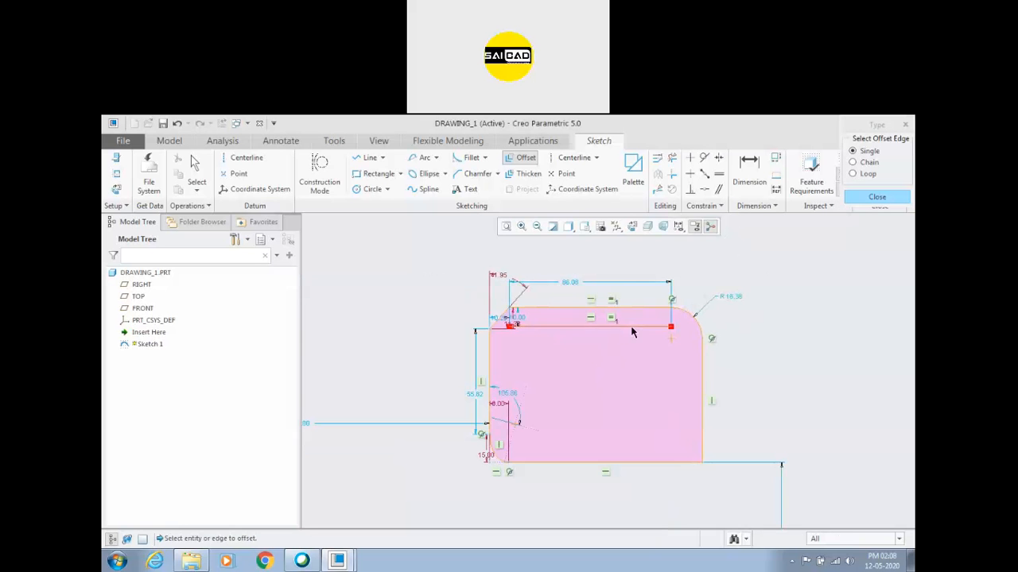
{"action": "left_click", "coordinate": [632, 326]}
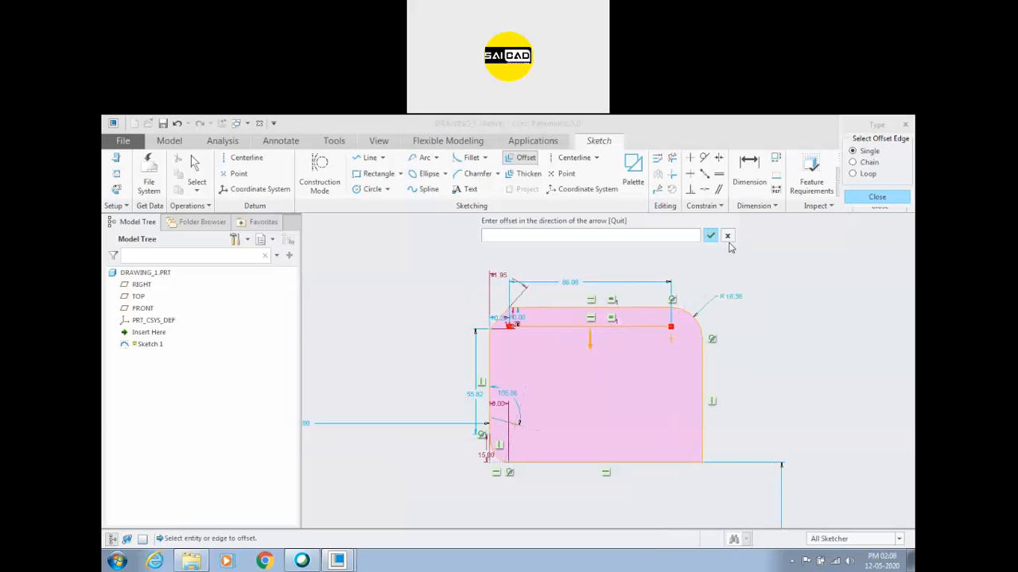
{"action": "left_click", "coordinate": [727, 236]}
{"action": "scroll", "coordinate": [680, 274], "scroll_direction": "up", "scroll_amount": 2}
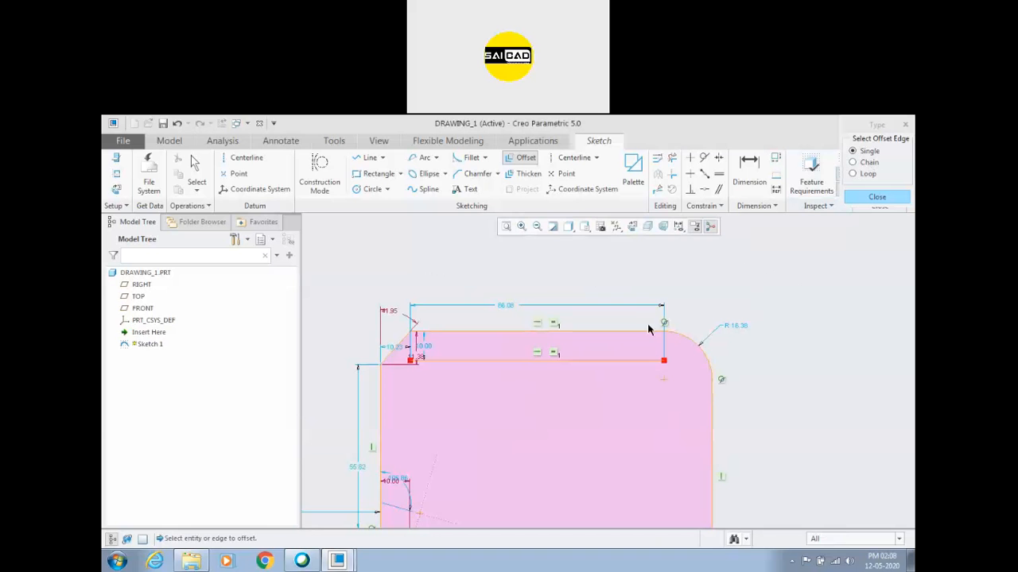
Offset the rounded rectangle's upper edge outward by entering -10 as a Single edge offset
{"action": "left_click", "coordinate": [632, 333]}
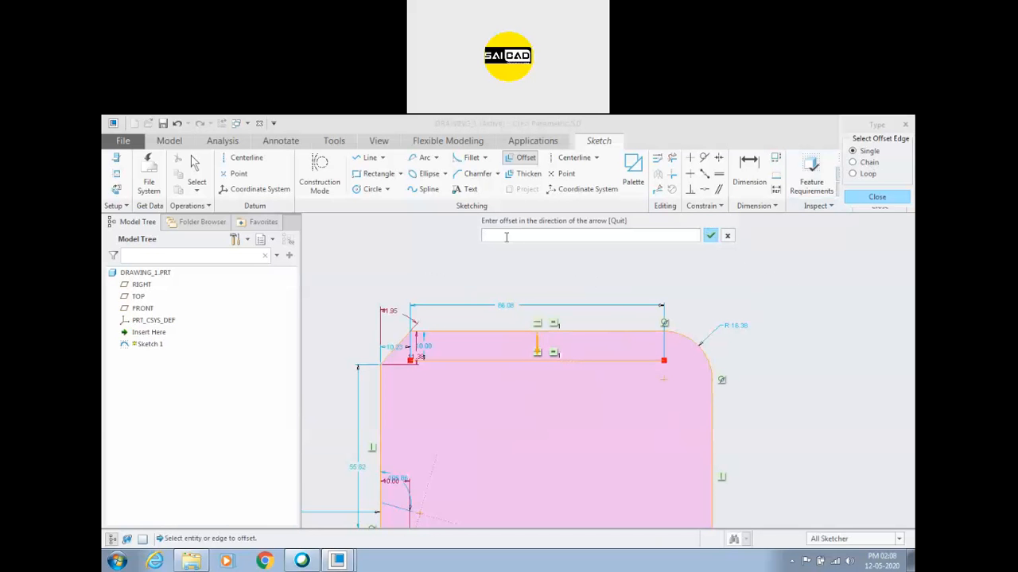
{"action": "type", "text": "-10"}
{"action": "key", "text": "Return"}
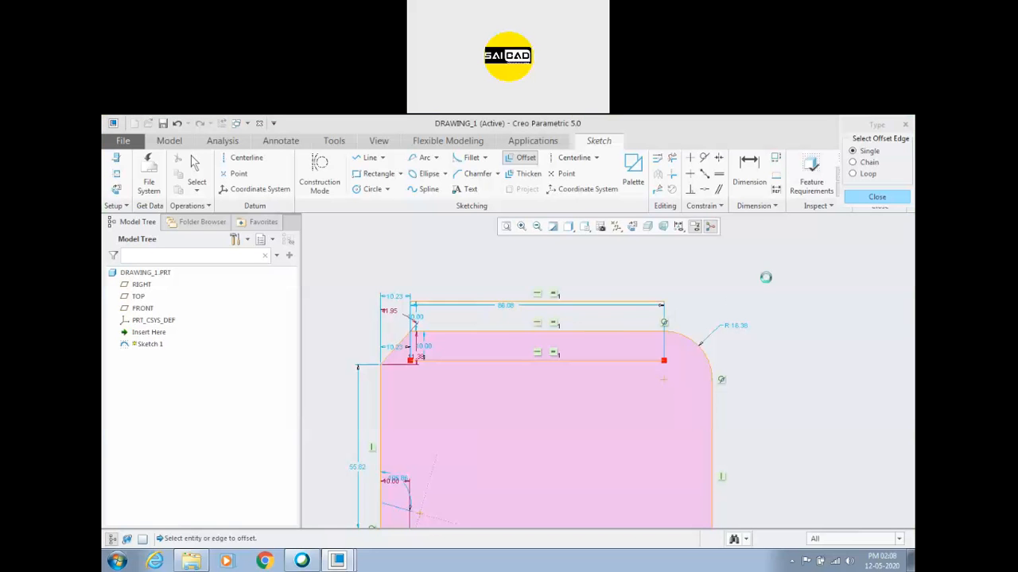
{"action": "scroll", "coordinate": [589, 319], "scroll_direction": "up", "scroll_amount": 3}
{"action": "scroll", "coordinate": [639, 324], "scroll_direction": "down", "scroll_amount": 2}
{"action": "middle_click", "coordinate": [774, 305]}
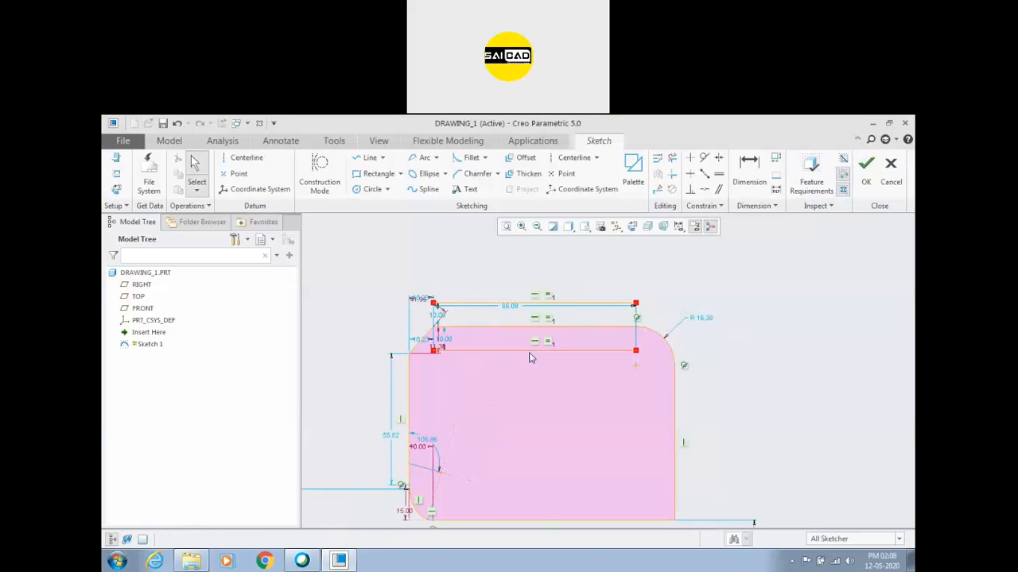
Delete both offset lines, the one above and the one below the rectangle's upper edge
{"action": "left_click", "coordinate": [528, 351]}
{"action": "left_click", "coordinate": [514, 303], "text": "ctrl"}
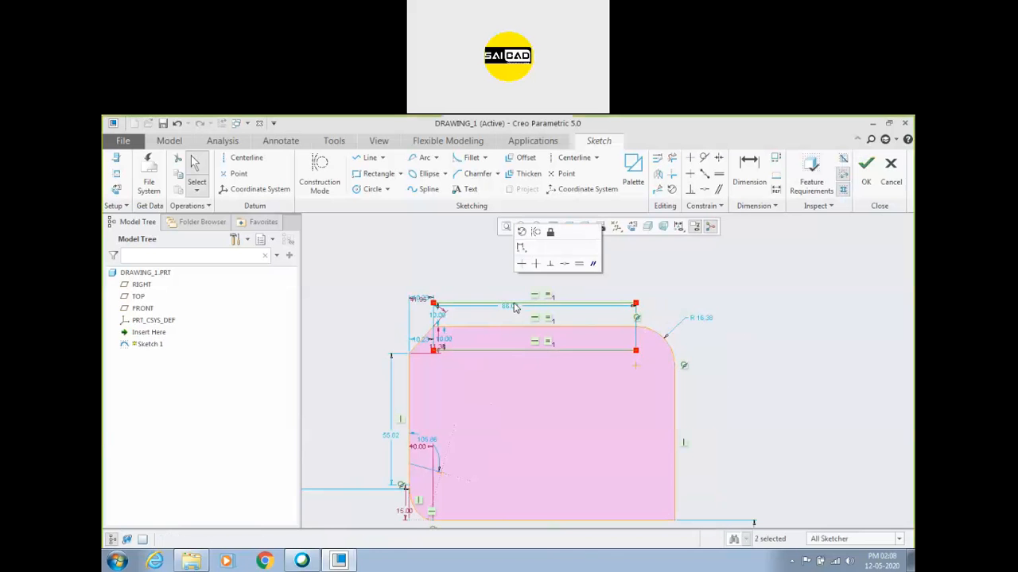
{"action": "key", "text": "Delete"}
{"action": "scroll", "coordinate": [565, 300], "scroll_direction": "up", "scroll_amount": 2}
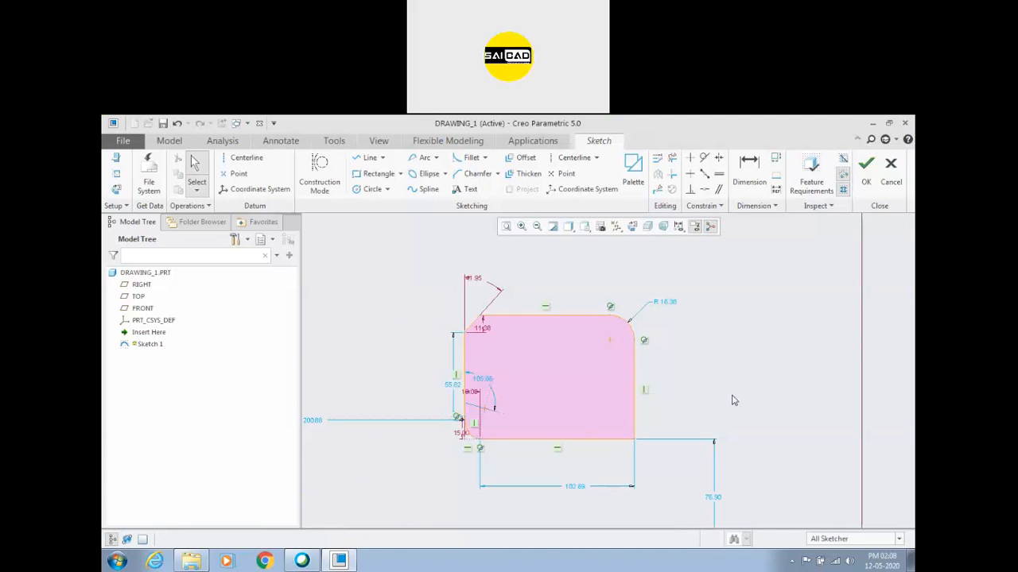
Offset the whole rounded rectangle outward by 5 as a Loop, and undo that offset
{"action": "left_click", "coordinate": [523, 158]}
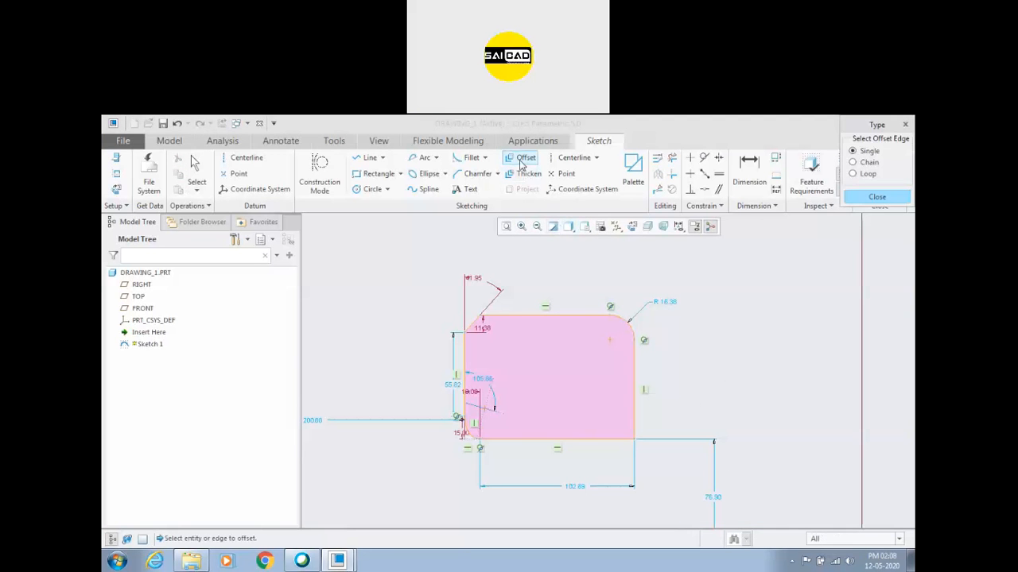
{"action": "left_click", "coordinate": [853, 173]}
{"action": "left_click", "coordinate": [595, 317]}
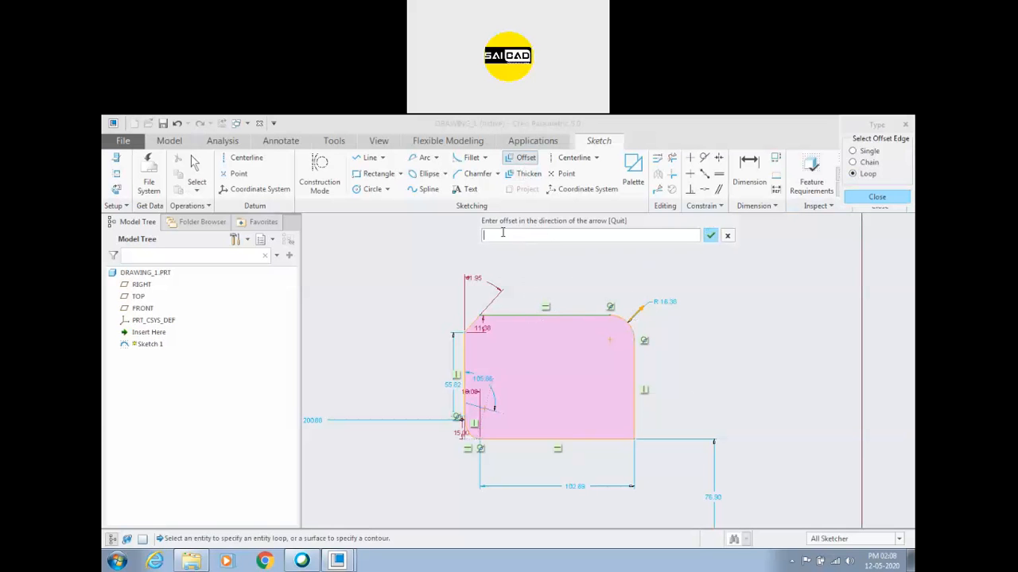
{"action": "type", "text": "5"}
{"action": "key", "text": "Return"}
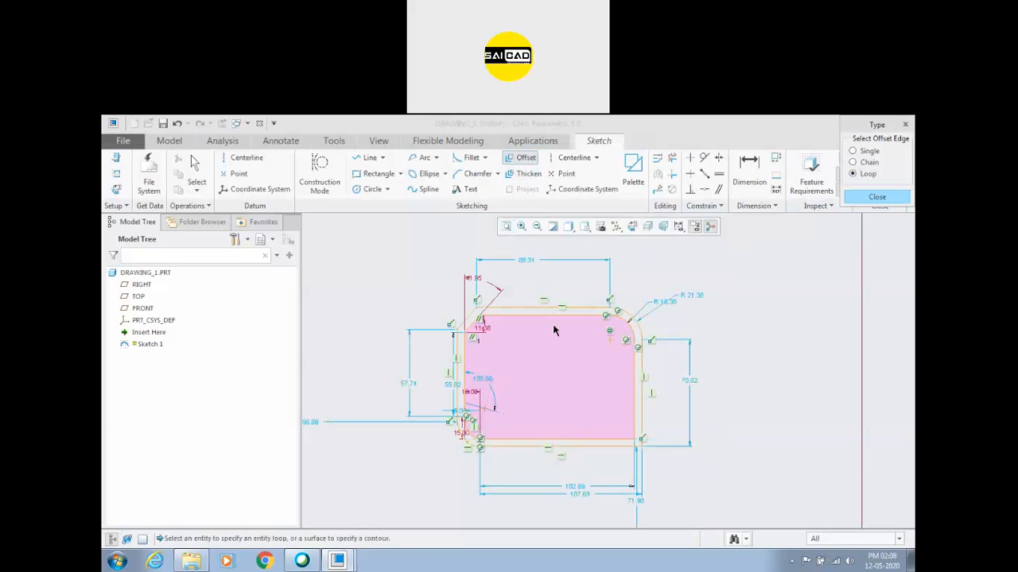
{"action": "scroll", "coordinate": [663, 339], "scroll_direction": "down", "scroll_amount": 1}
{"action": "middle_click", "coordinate": [665, 340]}
{"action": "scroll", "coordinate": [558, 308], "scroll_direction": "down", "scroll_amount": 2}
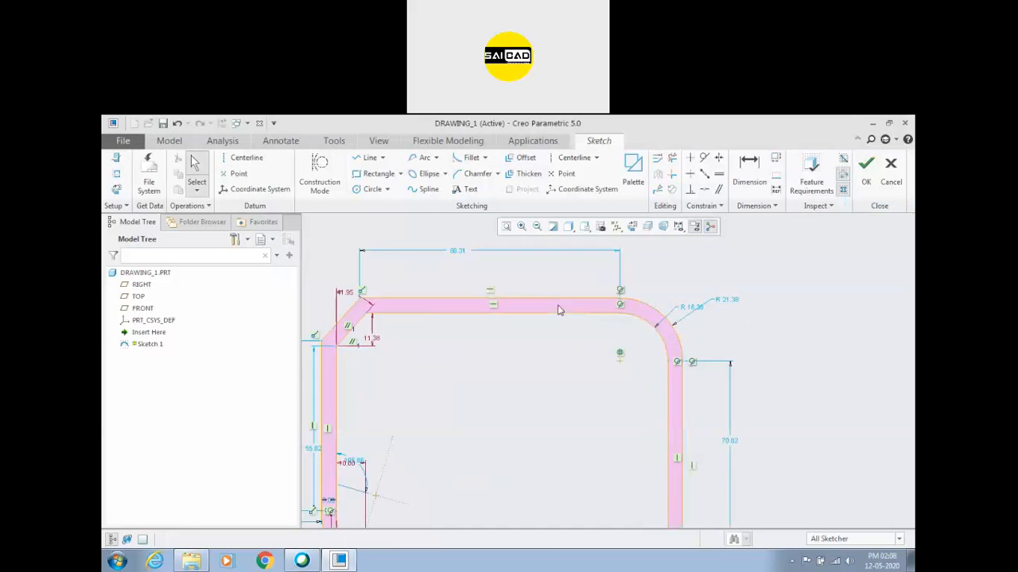
{"action": "scroll", "coordinate": [655, 284], "scroll_direction": "up", "scroll_amount": 1}
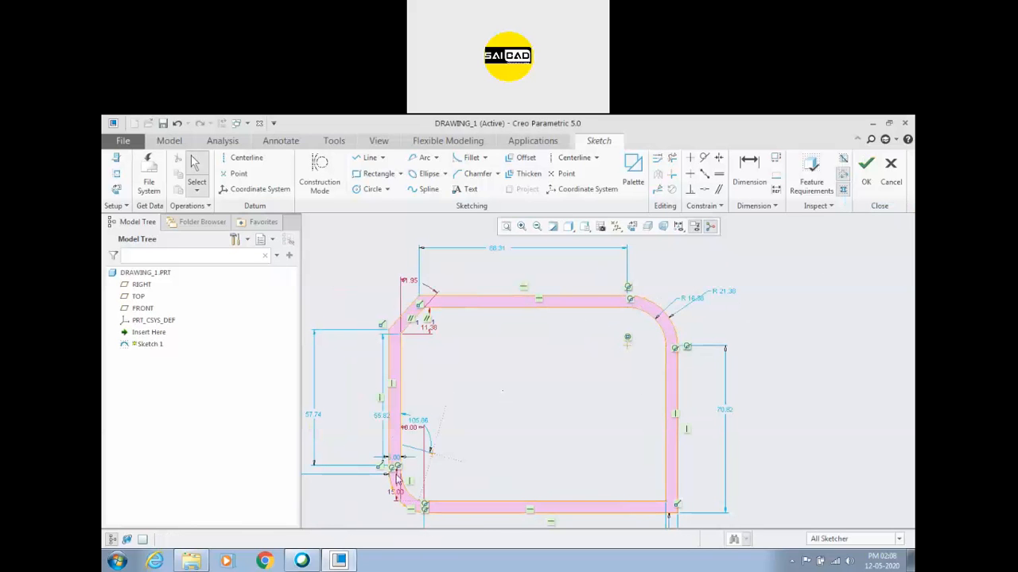
{"action": "scroll", "coordinate": [422, 474], "scroll_direction": "down", "scroll_amount": 3}
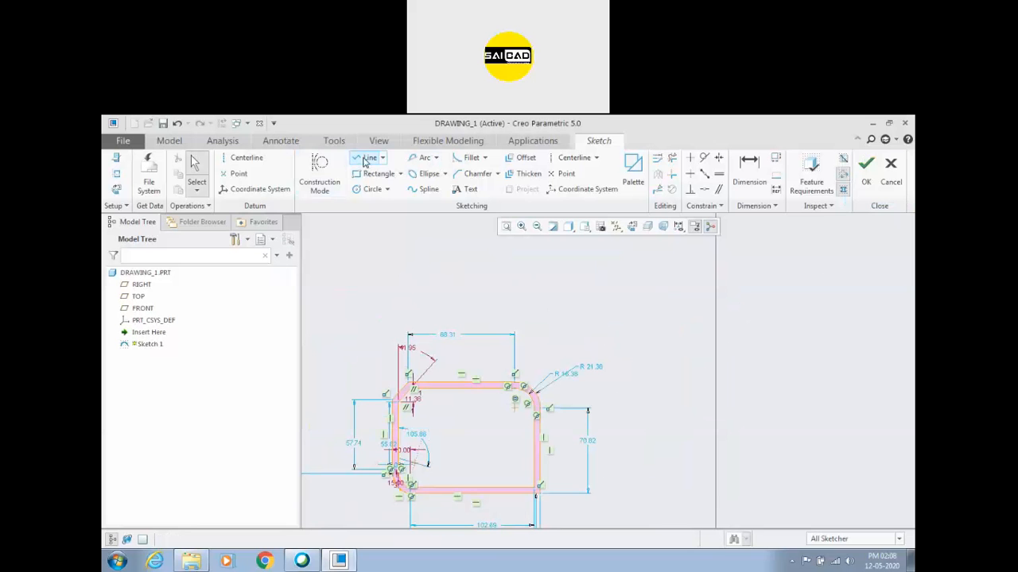
{"action": "scroll", "coordinate": [501, 470], "scroll_direction": "up", "scroll_amount": 3}
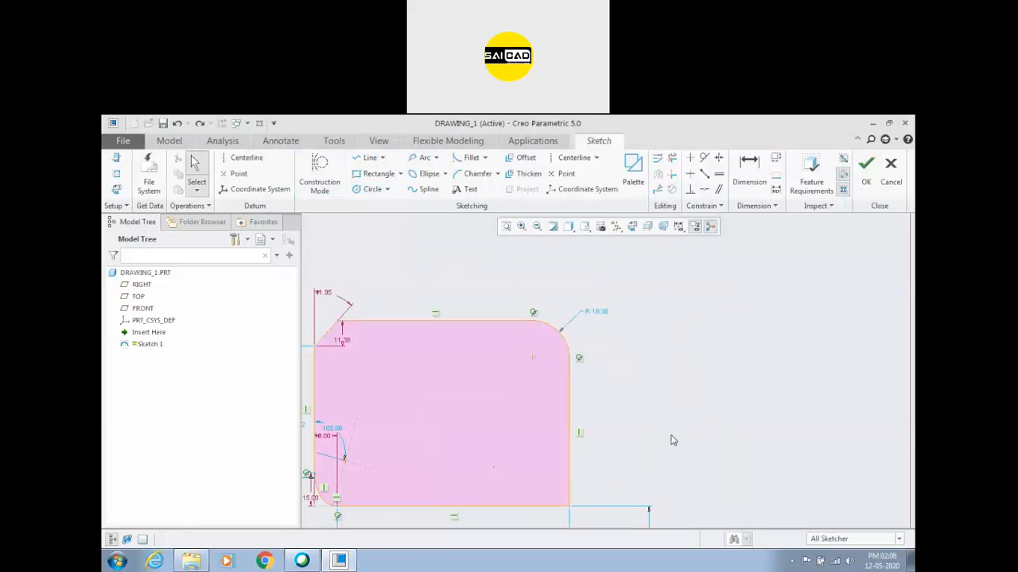
Delete the rounded rectangle's lower edge to leave an open profile
{"action": "left_click", "coordinate": [552, 507]}
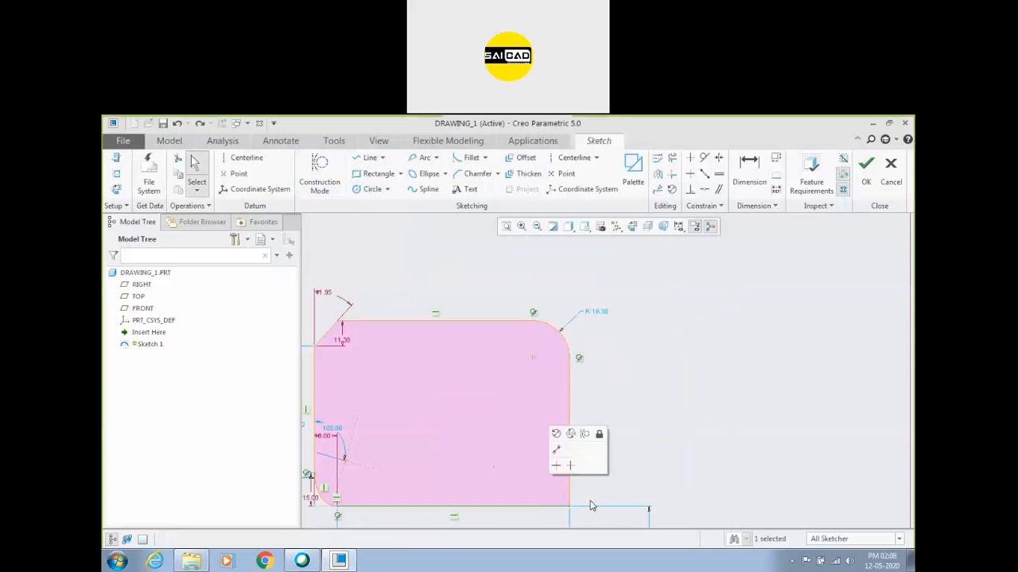
{"action": "key", "text": "Delete"}
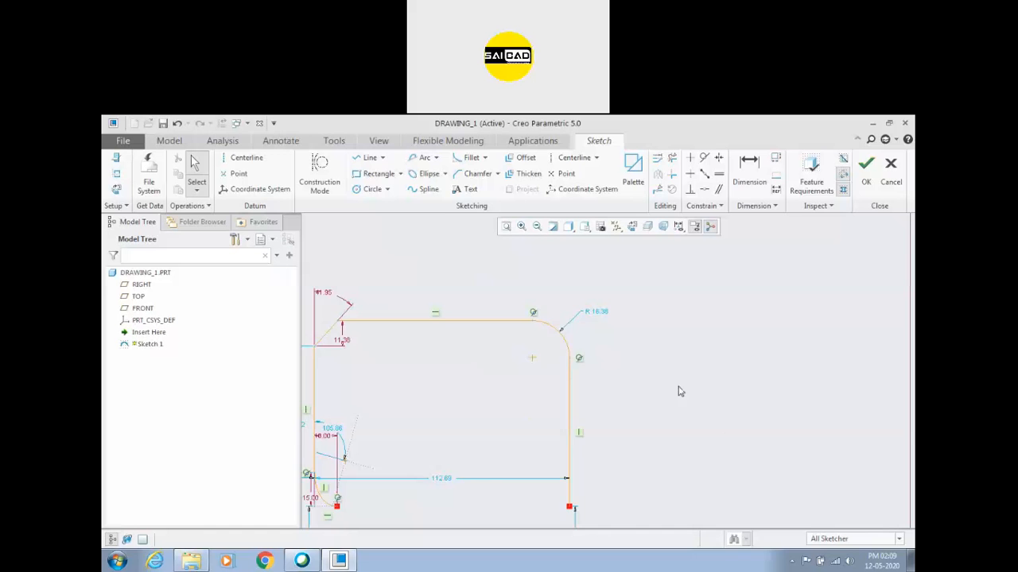
{"action": "scroll", "coordinate": [673, 416], "scroll_direction": "up", "scroll_amount": 2}
{"action": "scroll", "coordinate": [672, 435], "scroll_direction": "down", "scroll_amount": 1}
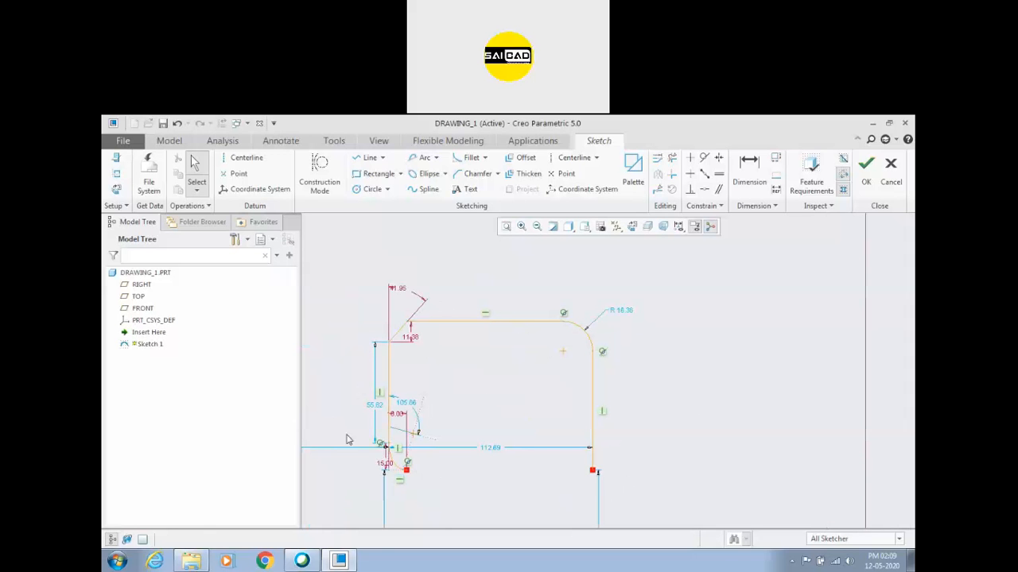
Offset the open profile outward by 5 as a Chain from the lower-left fillet to the right edge, and undo it
{"action": "left_click", "coordinate": [521, 157]}
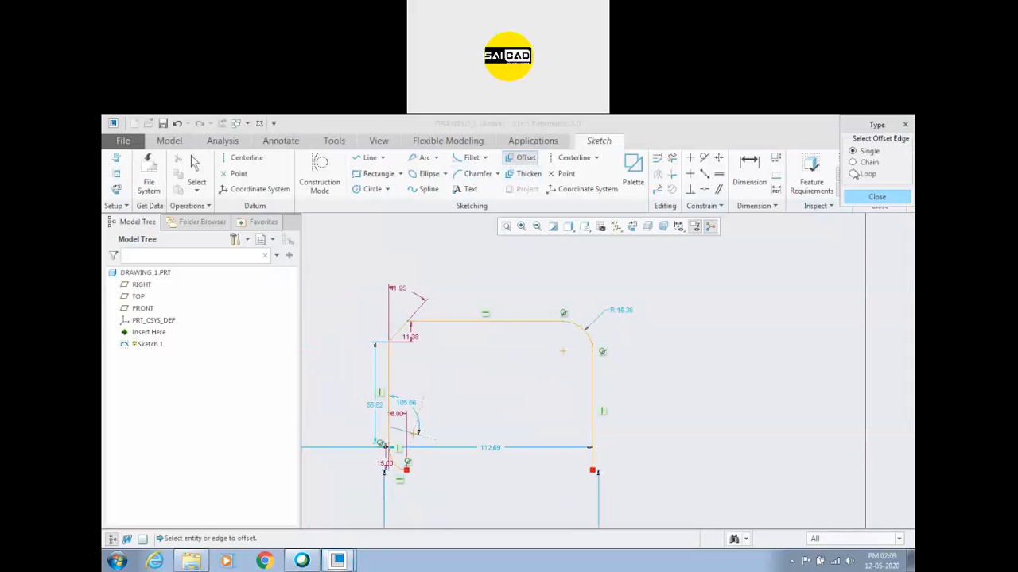
{"action": "left_click", "coordinate": [865, 163]}
{"action": "left_click", "coordinate": [397, 466]}
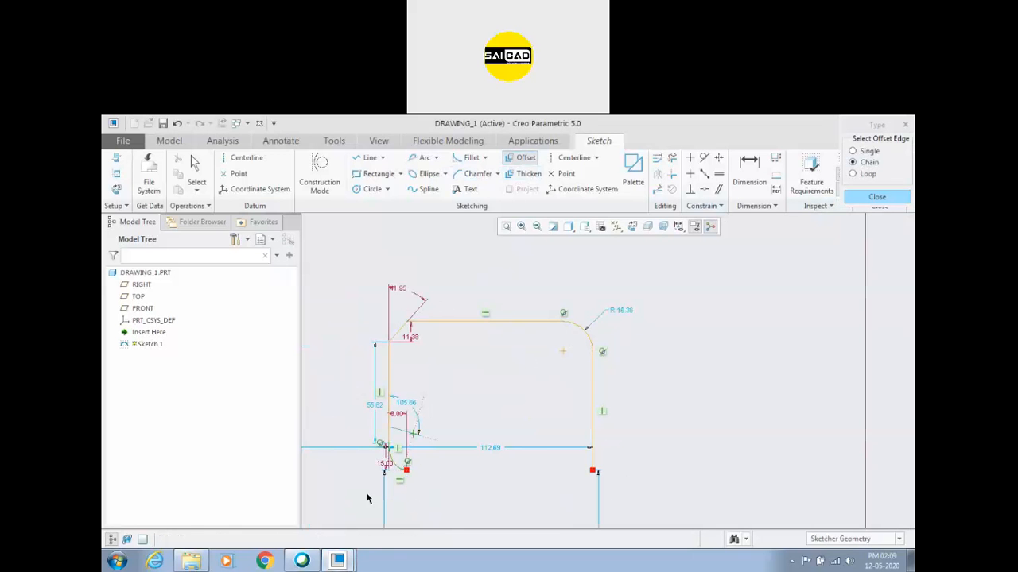
{"action": "left_click", "coordinate": [590, 434]}
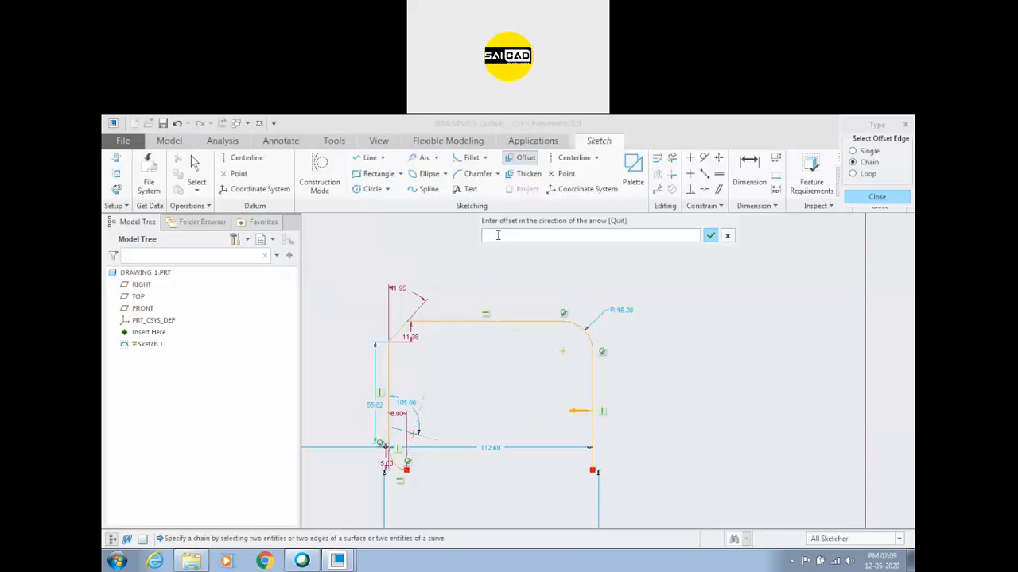
{"action": "key", "text": "Return"}
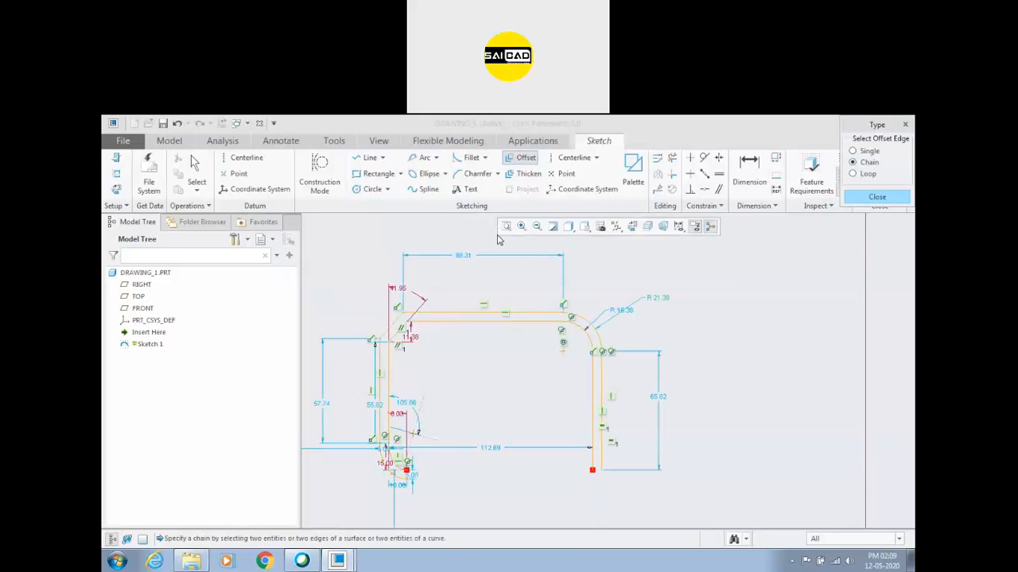
{"action": "left_click", "coordinate": [876, 197]}
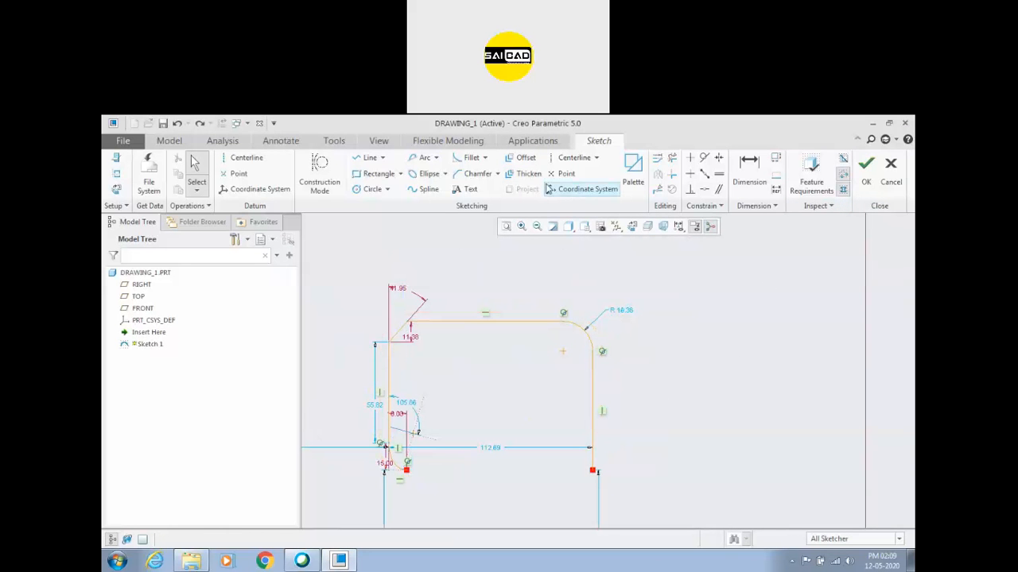
Offset the right edge, corner fillet and upper edge outward by 8 as a Chain
{"action": "left_click", "coordinate": [523, 158]}
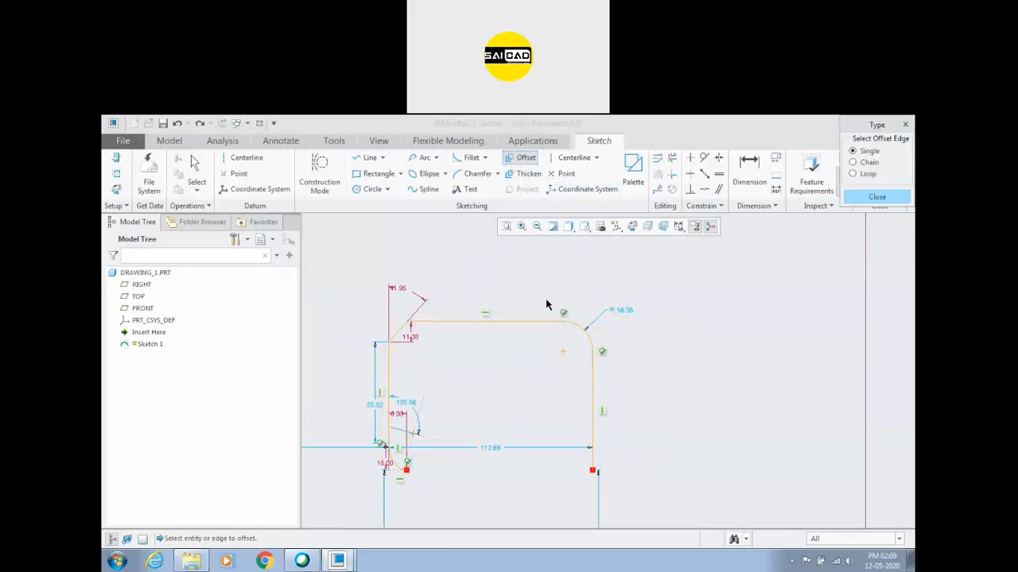
{"action": "left_click", "coordinate": [867, 162]}
{"action": "left_click", "coordinate": [592, 374]}
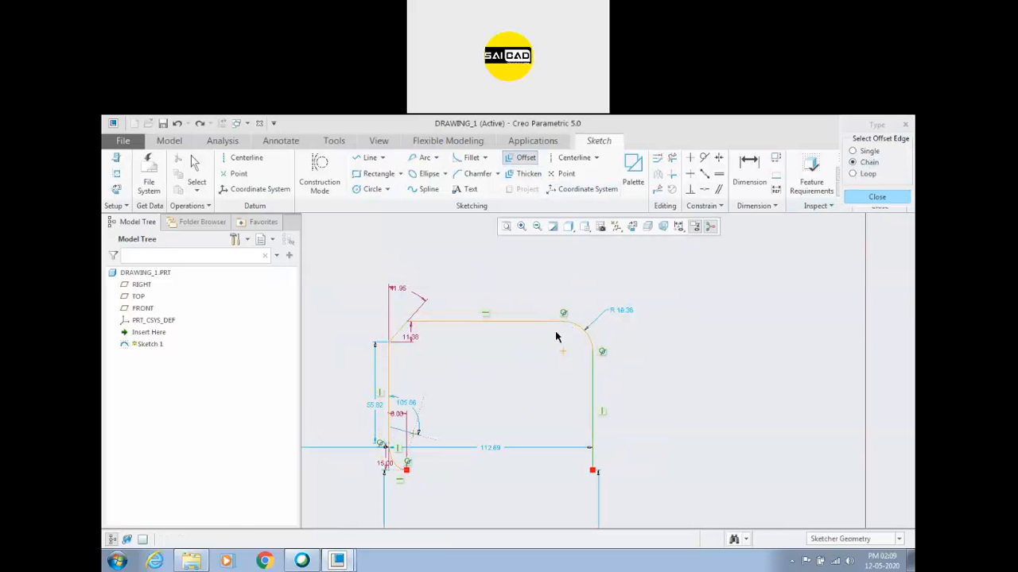
{"action": "left_click", "coordinate": [544, 320]}
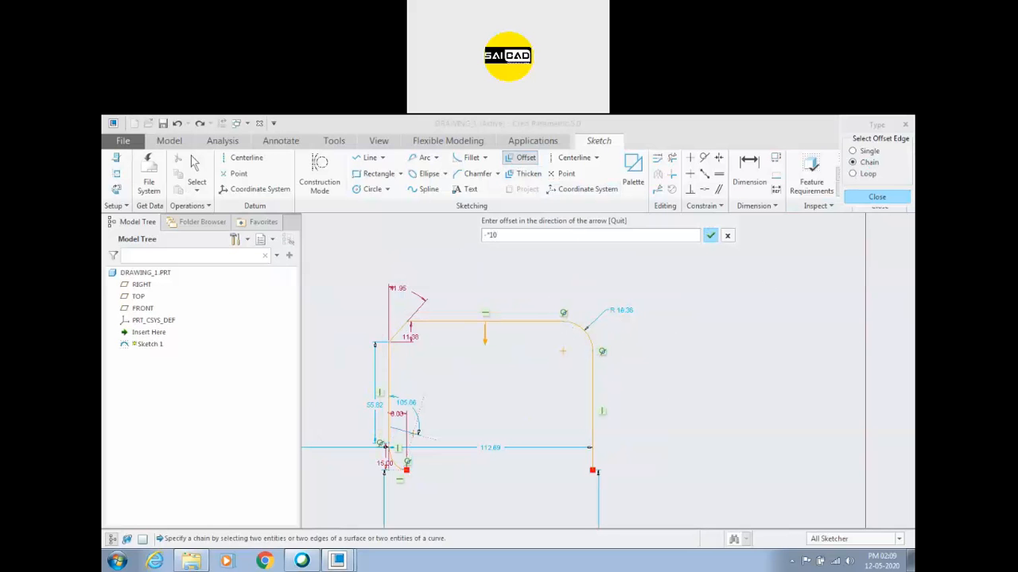
{"action": "key", "text": "Return"}
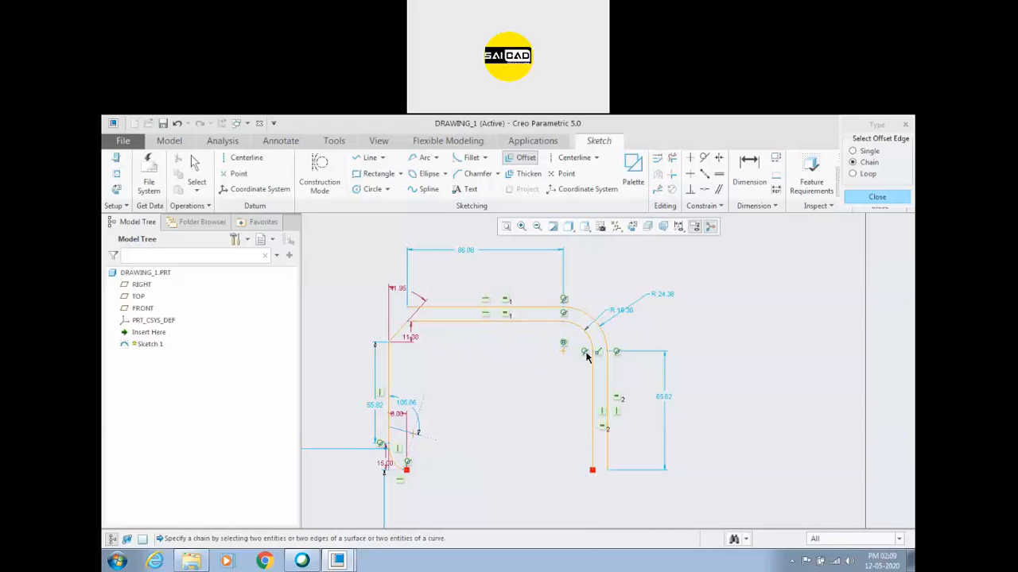
{"action": "left_click", "coordinate": [533, 324]}
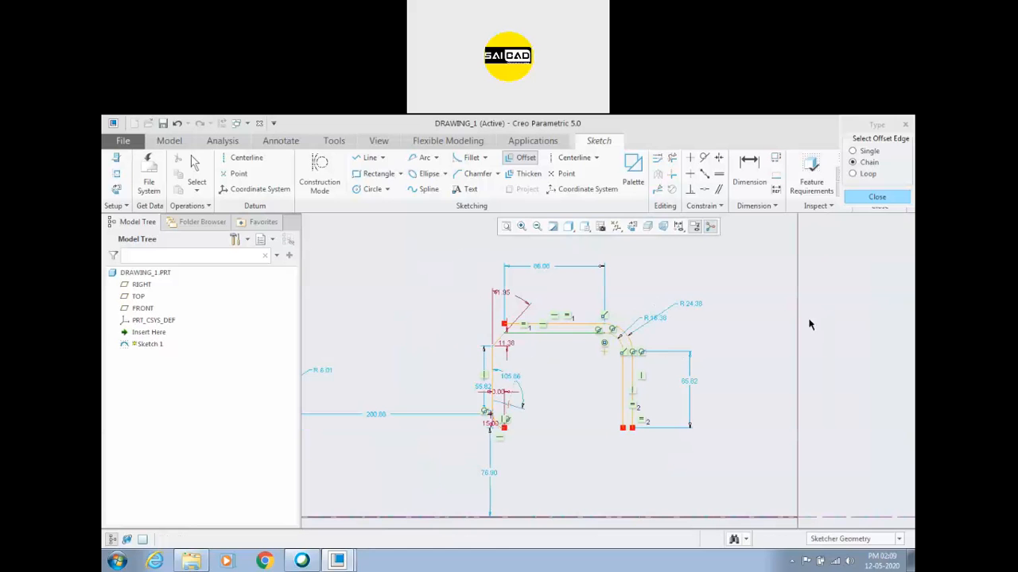
{"action": "left_click", "coordinate": [876, 196]}
{"action": "scroll", "coordinate": [625, 365], "scroll_direction": "down", "scroll_amount": 2}
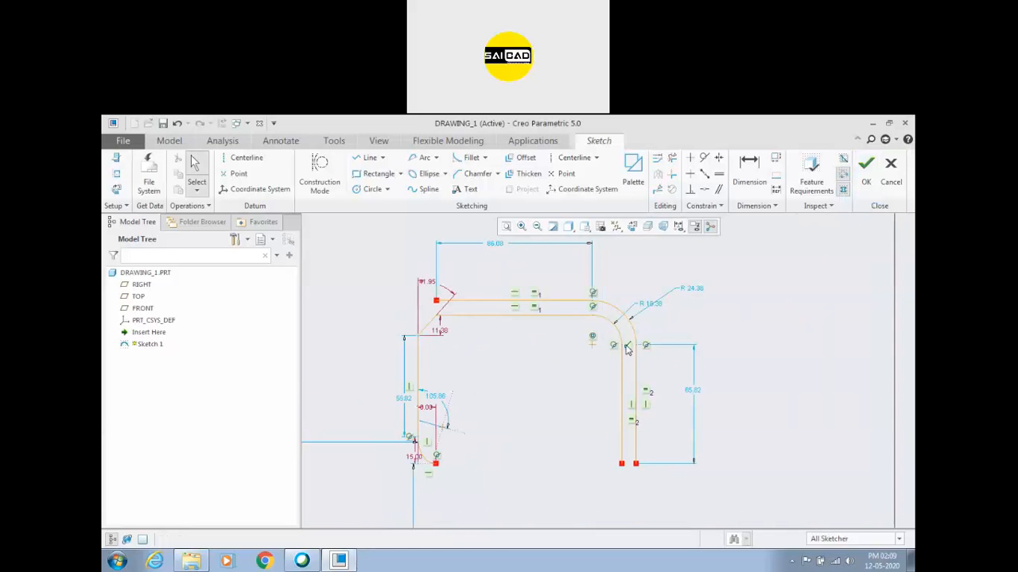
{"action": "scroll", "coordinate": [627, 309], "scroll_direction": "up", "scroll_amount": 2}
{"action": "scroll", "coordinate": [552, 376], "scroll_direction": "down", "scroll_amount": 2}
{"action": "scroll", "coordinate": [556, 384], "scroll_direction": "up", "scroll_amount": 1}
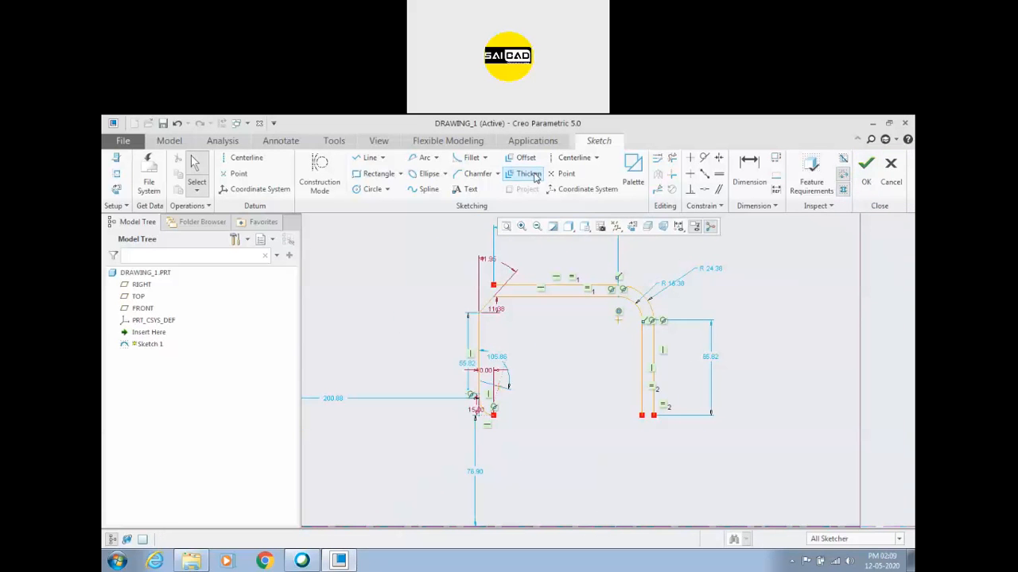
{"action": "left_click", "coordinate": [706, 271]}
{"action": "scroll", "coordinate": [708, 293], "scroll_direction": "up", "scroll_amount": 2}
{"action": "scroll", "coordinate": [682, 289], "scroll_direction": "down", "scroll_amount": 1}
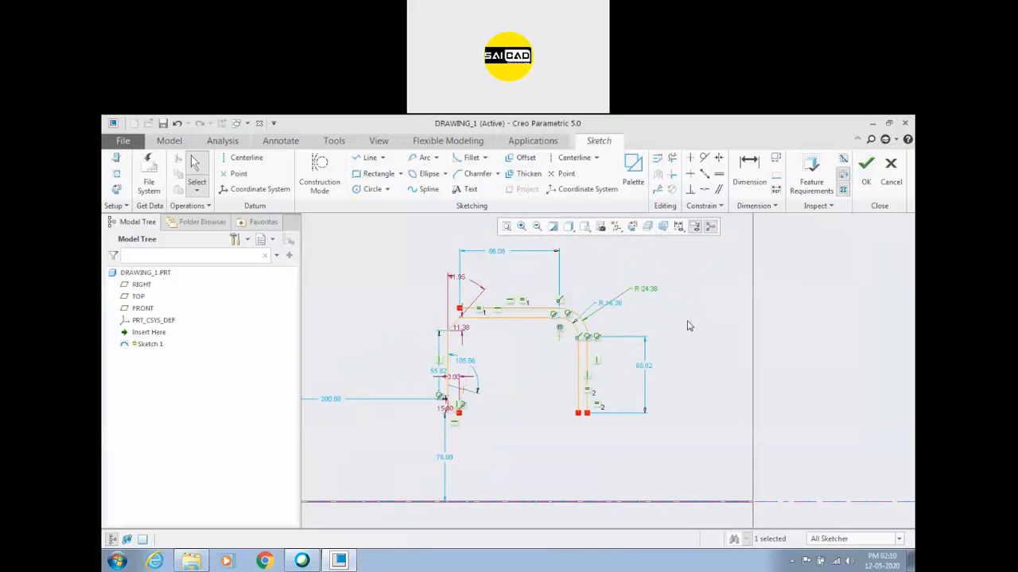
{"action": "left_click", "coordinate": [684, 326]}
{"action": "scroll", "coordinate": [562, 295], "scroll_direction": "down", "scroll_amount": 2}
{"action": "scroll", "coordinate": [561, 295], "scroll_direction": "up", "scroll_amount": 2}
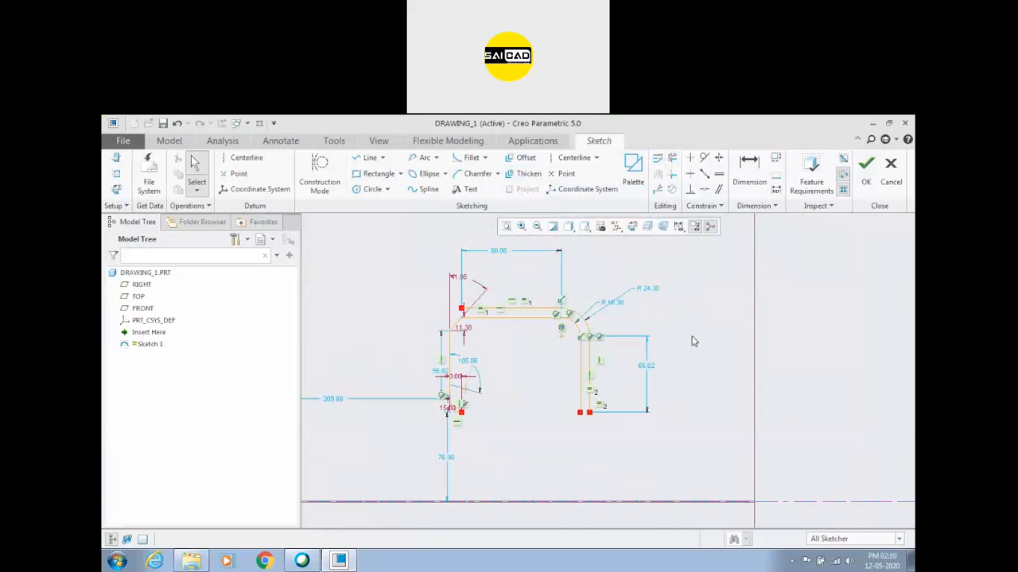
Delete the open profile together with its chain offset
{"action": "scroll", "coordinate": [676, 341], "scroll_direction": "up", "scroll_amount": 2}
{"action": "left_click_drag", "start_coordinate": [596, 391], "coordinate": [671, 400]}
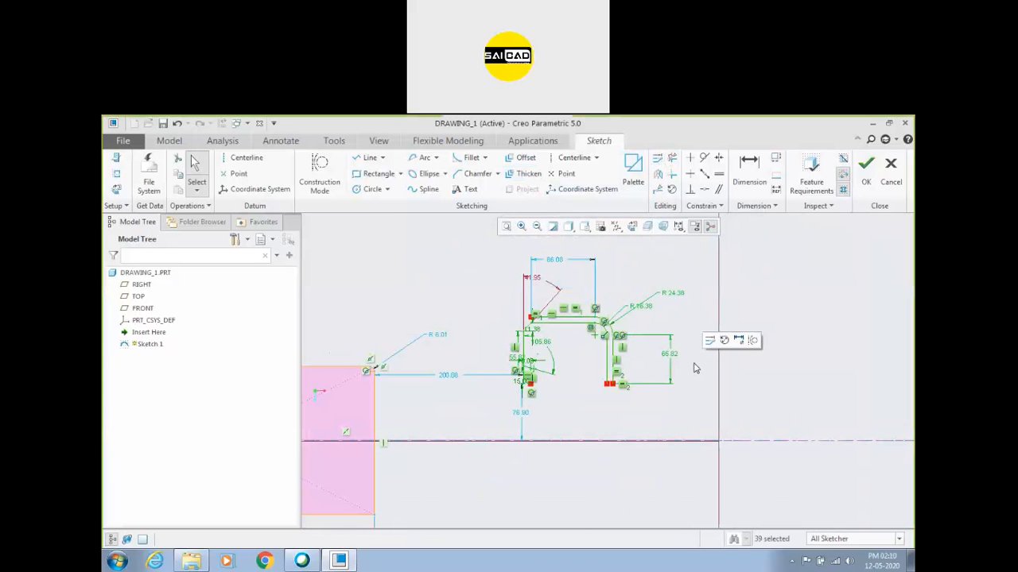
{"action": "key", "text": "Delete"}
Delete the 400 by 200 centre rectangle with its corner fillet and the centerlines through the origin
{"action": "scroll", "coordinate": [618, 334], "scroll_direction": "up", "scroll_amount": 2}
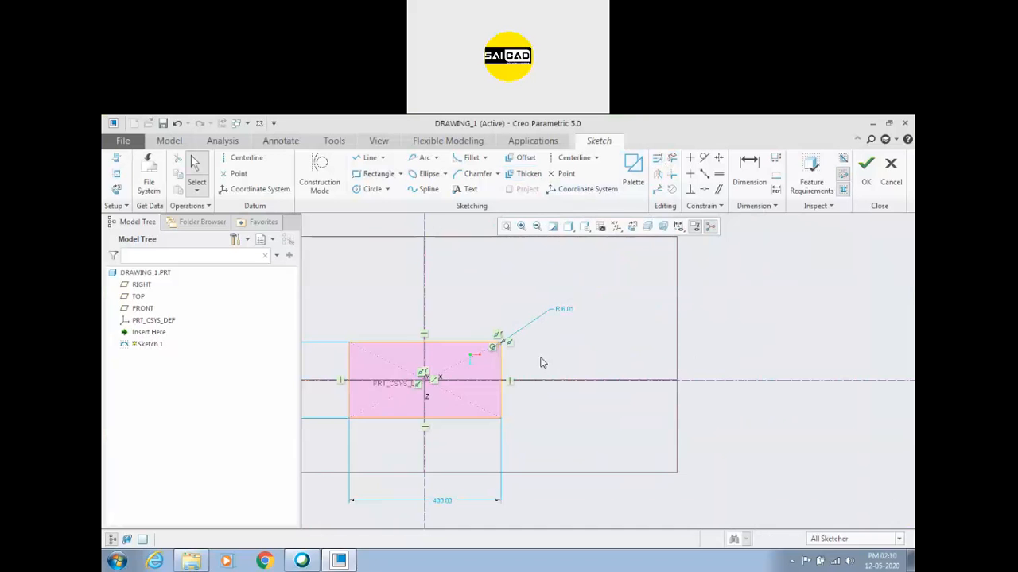
{"action": "scroll", "coordinate": [543, 363], "scroll_direction": "up", "scroll_amount": 2}
{"action": "scroll", "coordinate": [592, 412], "scroll_direction": "down", "scroll_amount": 1}
{"action": "scroll", "coordinate": [530, 393], "scroll_direction": "up", "scroll_amount": 2}
{"action": "scroll", "coordinate": [469, 413], "scroll_direction": "down", "scroll_amount": 1}
{"action": "left_click_drag", "start_coordinate": [438, 315], "coordinate": [594, 412]}
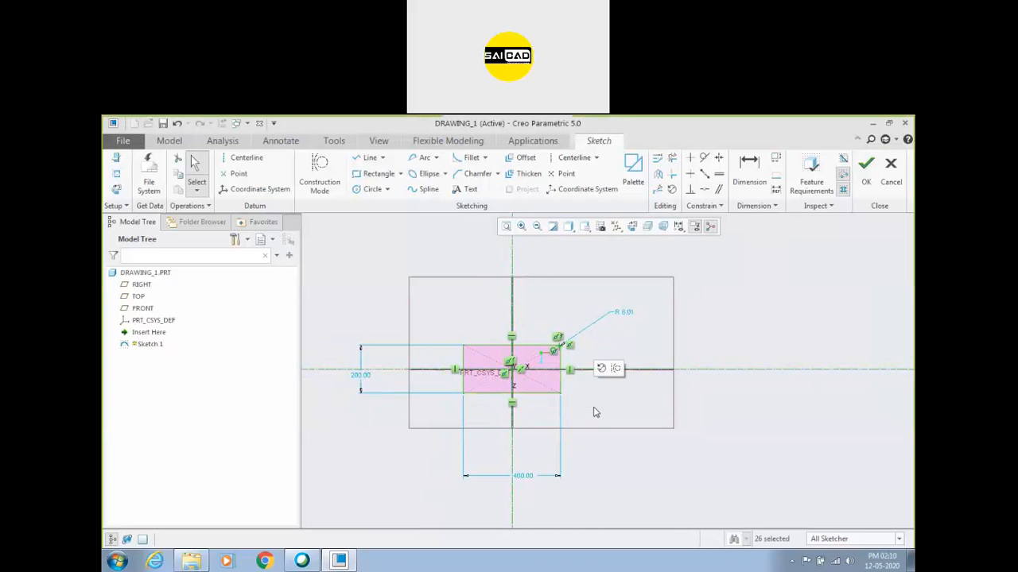
{"action": "key", "text": "Delete"}
Cancel the sketch and confirm leaving it without keeping the changes
{"action": "left_click", "coordinate": [571, 158]}
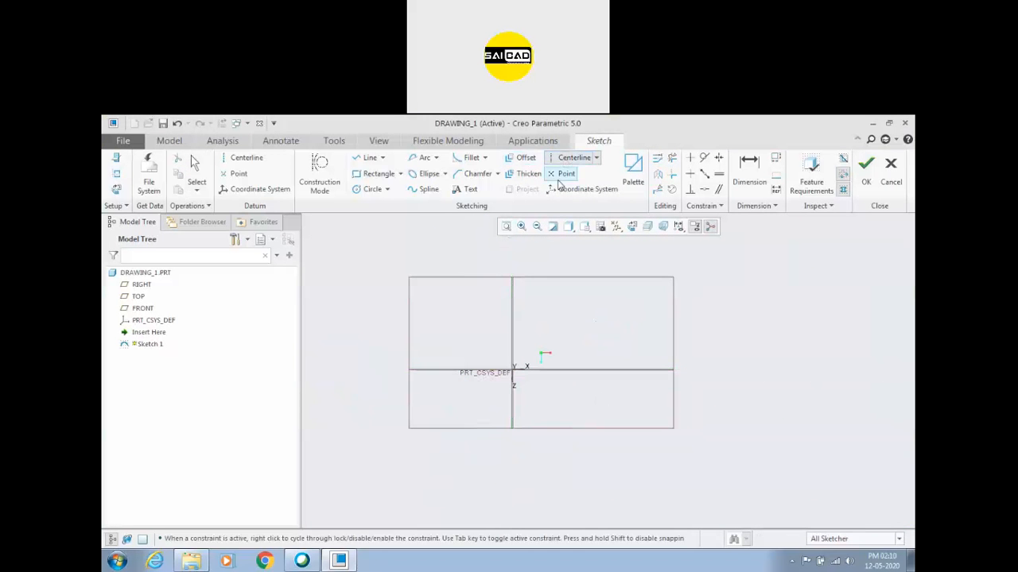
{"action": "left_click", "coordinate": [890, 171]}
{"action": "left_click", "coordinate": [547, 359]}
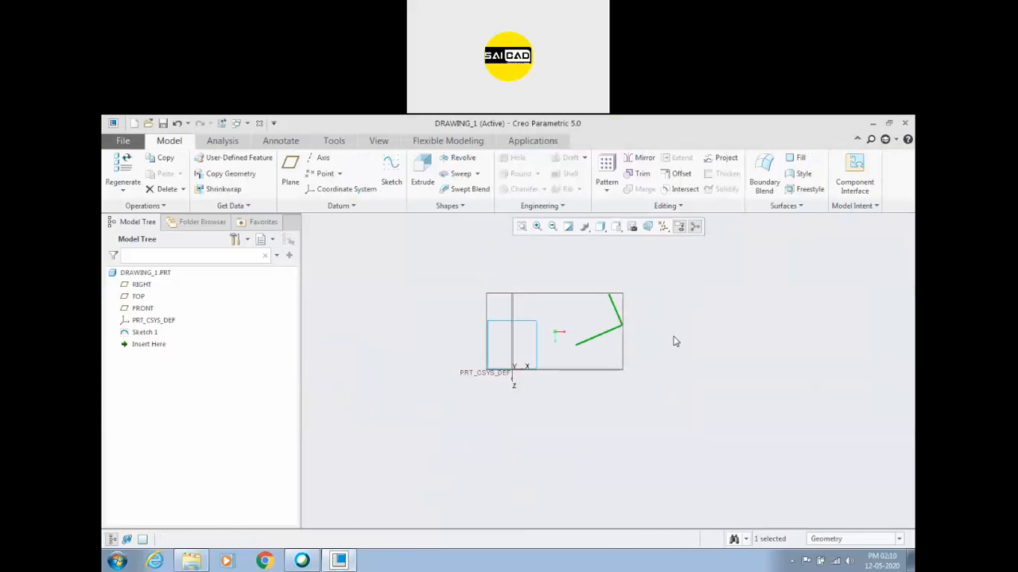
Delete Sketch 1 from the model and start a new sketch on the TOP plane
{"action": "left_click", "coordinate": [145, 333]}
{"action": "key", "text": "Delete"}
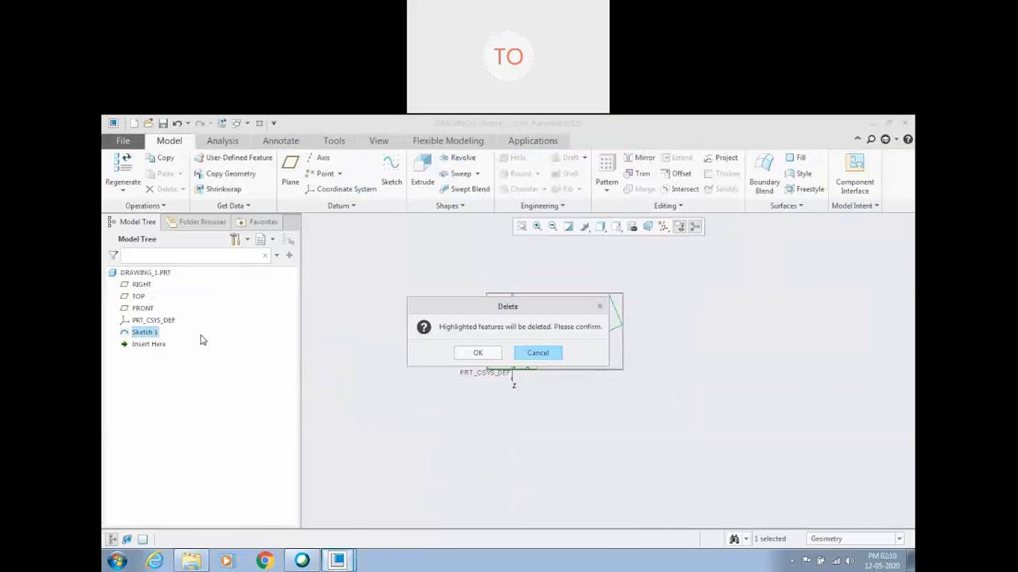
{"action": "left_click", "coordinate": [477, 352]}
{"action": "left_click", "coordinate": [139, 296]}
{"action": "left_click", "coordinate": [391, 171]}
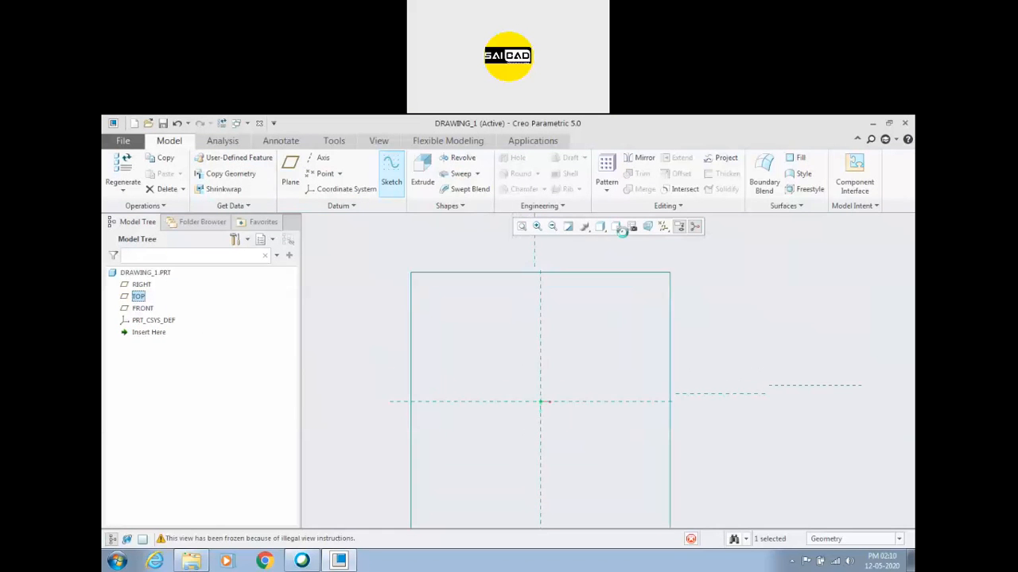
Sketch an L-shaped profile from the origin, about 209 wide and 248 high, using two rectangles and trimming away the outer corner
{"action": "left_click", "coordinate": [371, 175]}
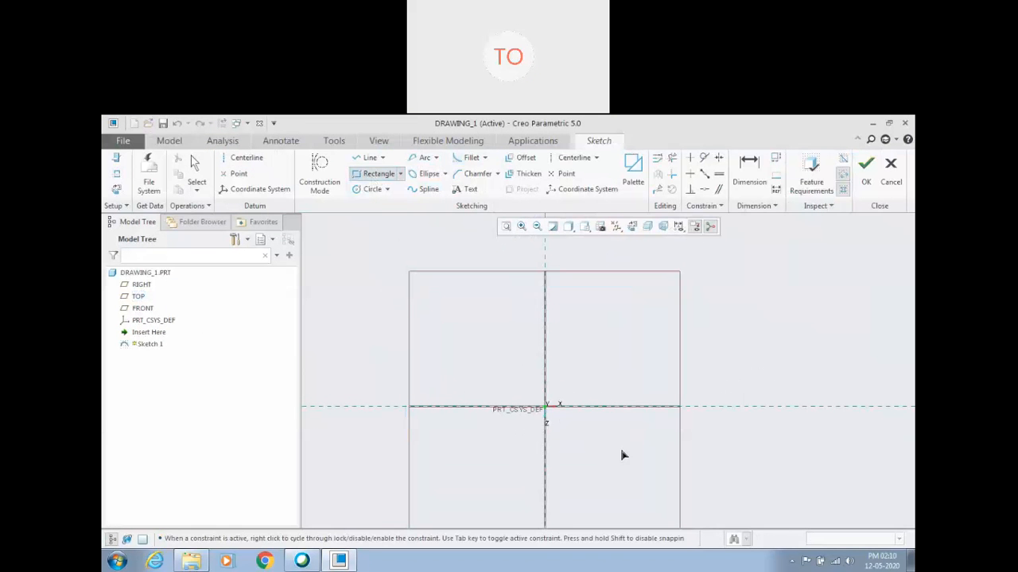
{"action": "left_click", "coordinate": [546, 407]}
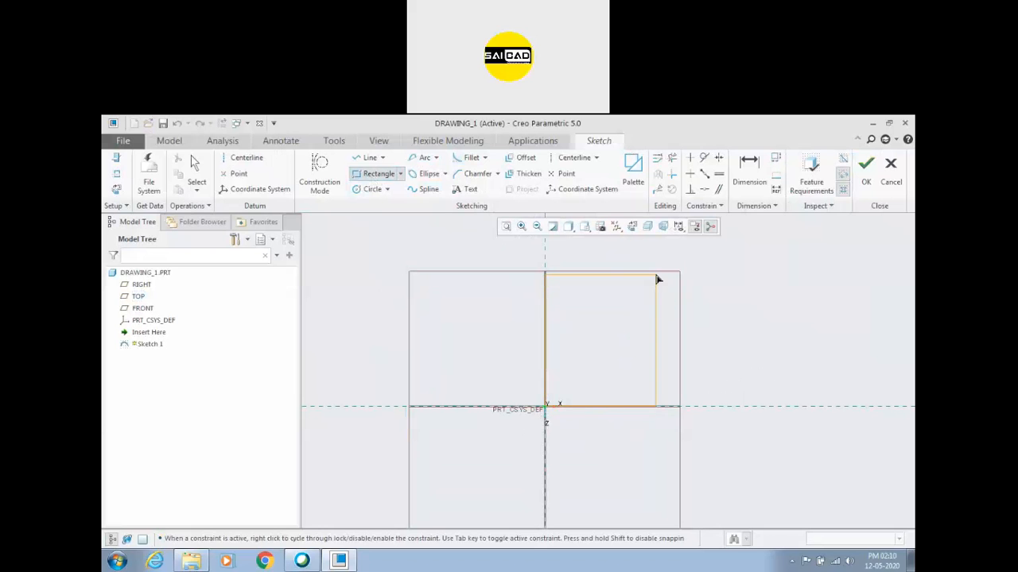
{"action": "left_click", "coordinate": [600, 277]}
{"action": "left_click", "coordinate": [648, 340]}
{"action": "middle_click", "coordinate": [739, 340]}
{"action": "left_click", "coordinate": [671, 158]}
{"action": "mouse_move", "coordinate": [636, 253]}
{"action": "left_mouse_down"}
{"action": "mouse_move", "coordinate": [659, 294]}
{"action": "mouse_move", "coordinate": [634, 260]}
{"action": "left_mouse_up"}
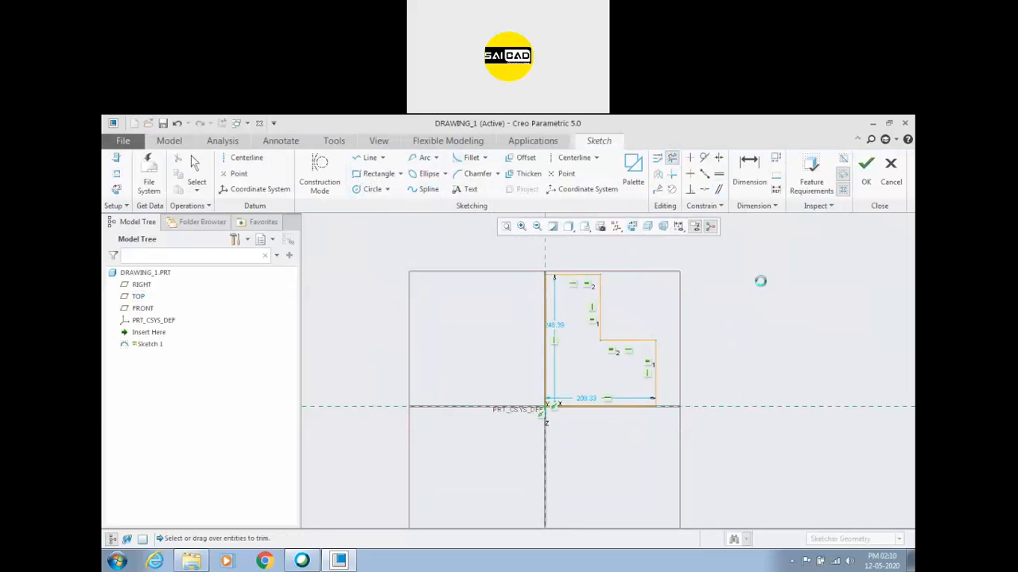
{"action": "middle_click", "coordinate": [759, 283]}
Place the overall width dimension below the profile and the overall height dimension to its left
{"action": "scroll", "coordinate": [584, 401], "scroll_direction": "down", "scroll_amount": 2}
{"action": "left_click_drag", "start_coordinate": [596, 407], "coordinate": [584, 471]}
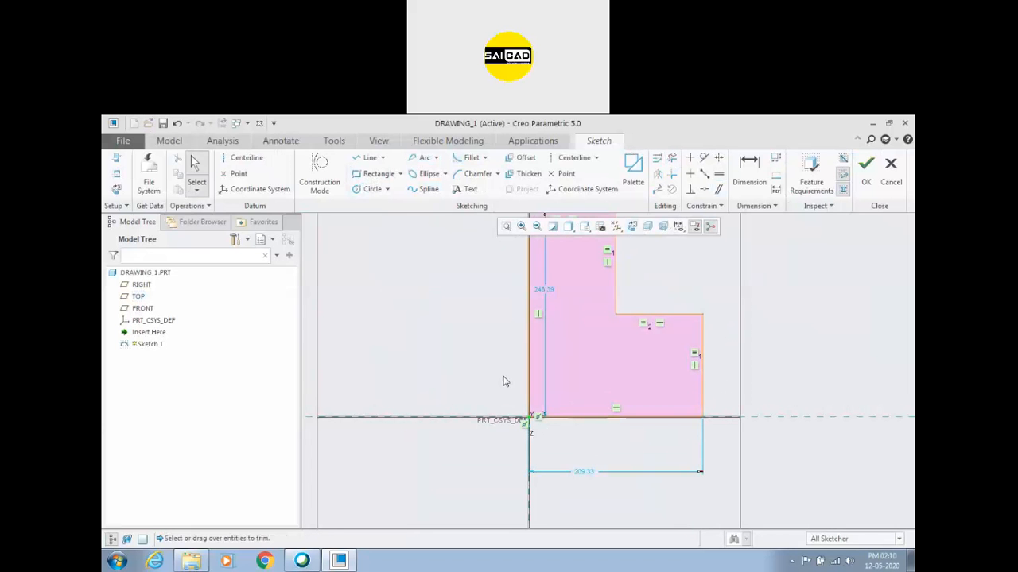
{"action": "left_click_drag", "start_coordinate": [535, 297], "coordinate": [485, 298]}
{"action": "scroll", "coordinate": [577, 342], "scroll_direction": "up", "scroll_amount": 2}
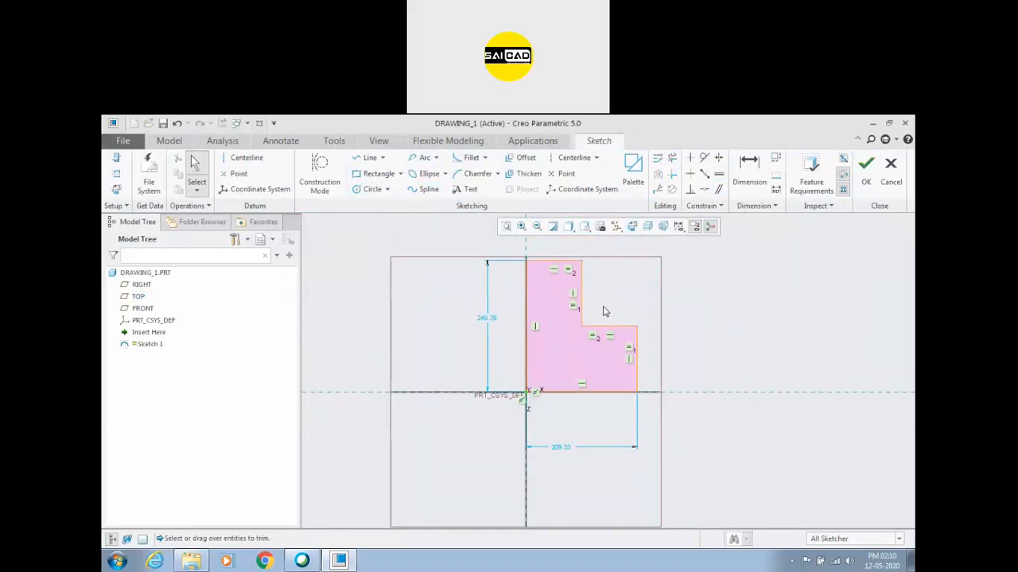
{"action": "scroll", "coordinate": [634, 298], "scroll_direction": "up", "scroll_amount": 1}
{"action": "scroll", "coordinate": [636, 295], "scroll_direction": "down", "scroll_amount": 1}
Delete both equal-length constraints and stretch the upper arm's outer corner to about 112 wide and 268 high
{"action": "left_click", "coordinate": [591, 328]}
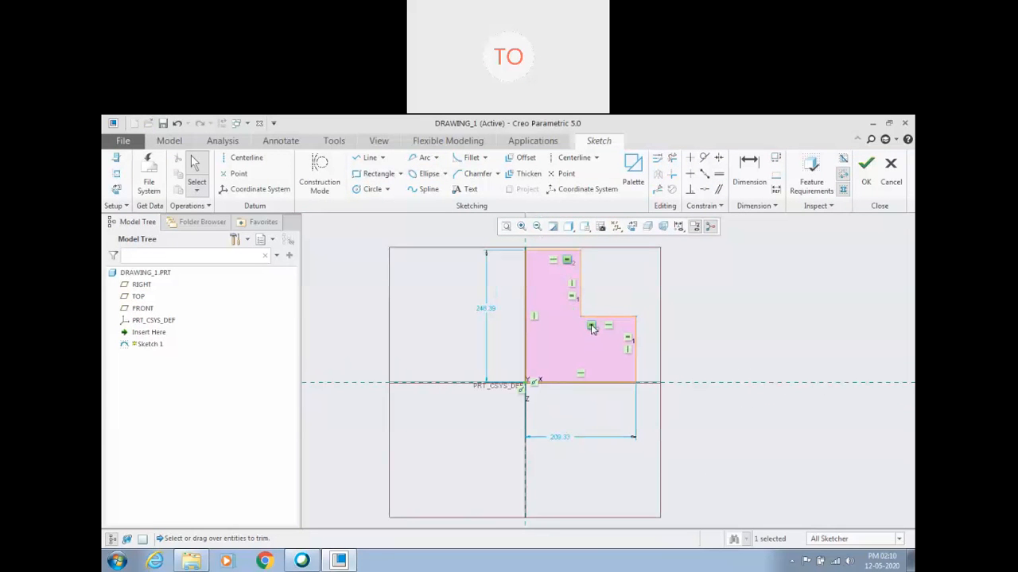
{"action": "key", "text": "Delete"}
{"action": "left_click", "coordinate": [628, 340]}
{"action": "key", "text": "Delete"}
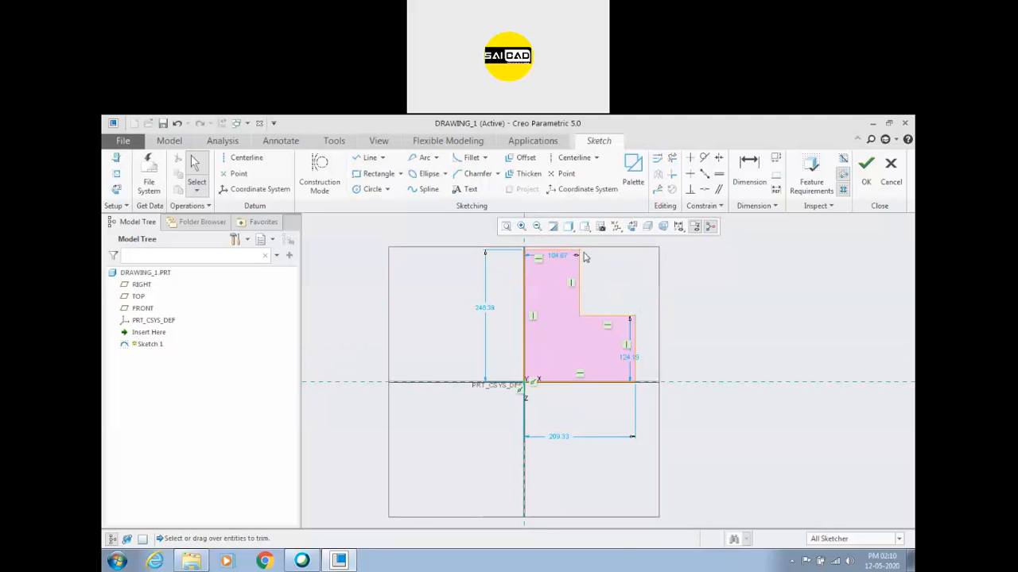
{"action": "left_click_drag", "start_coordinate": [580, 250], "coordinate": [583, 240]}
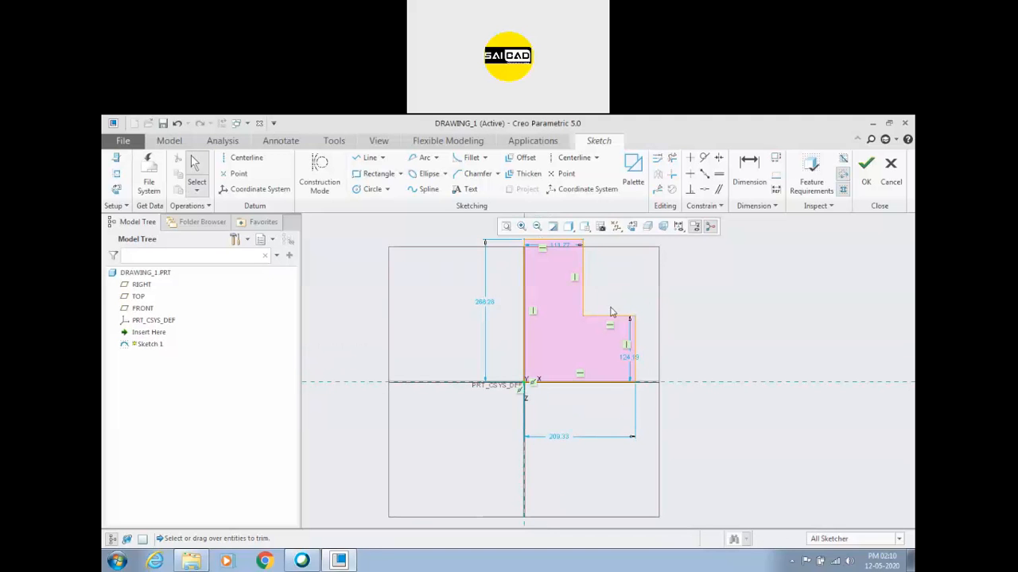
Try setting only the profile's overall width to 20, and undo the change
{"action": "scroll", "coordinate": [614, 310], "scroll_direction": "up", "scroll_amount": 1}
{"action": "double_click", "coordinate": [573, 425]}
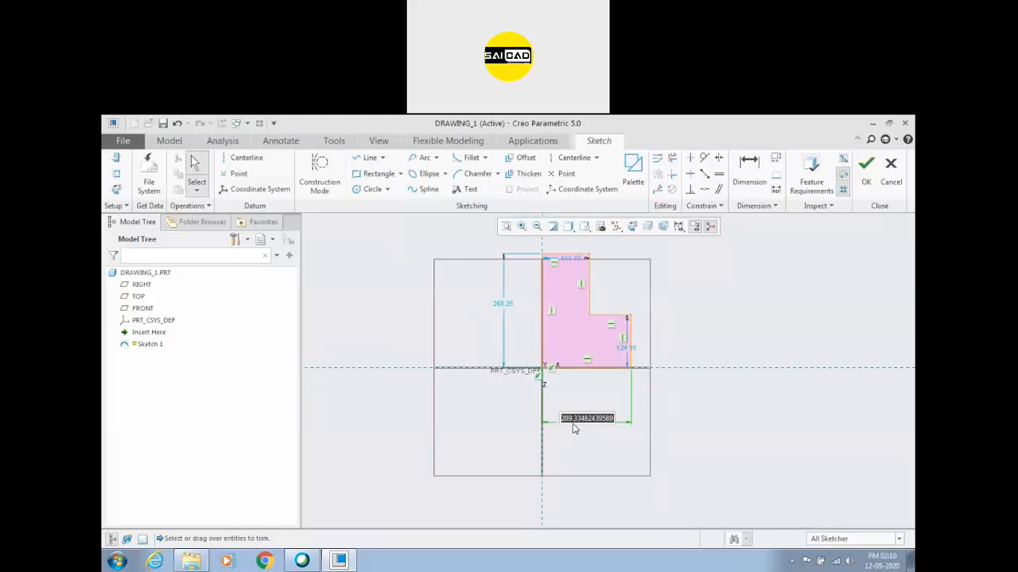
{"action": "type", "text": "20"}
{"action": "key", "text": "Return"}
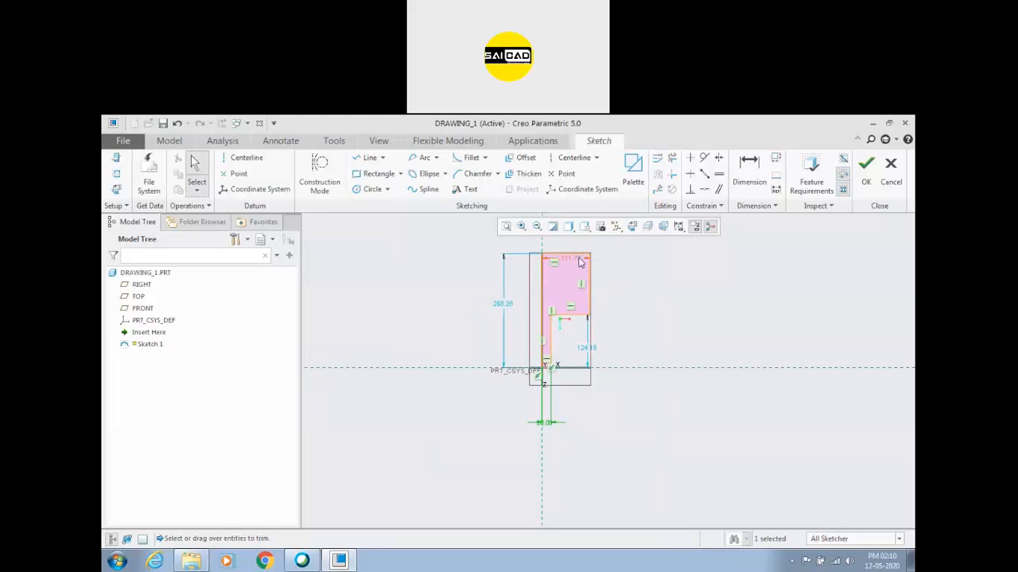
{"action": "left_click", "coordinate": [598, 301]}
{"action": "scroll", "coordinate": [559, 305], "scroll_direction": "down", "scroll_amount": 2}
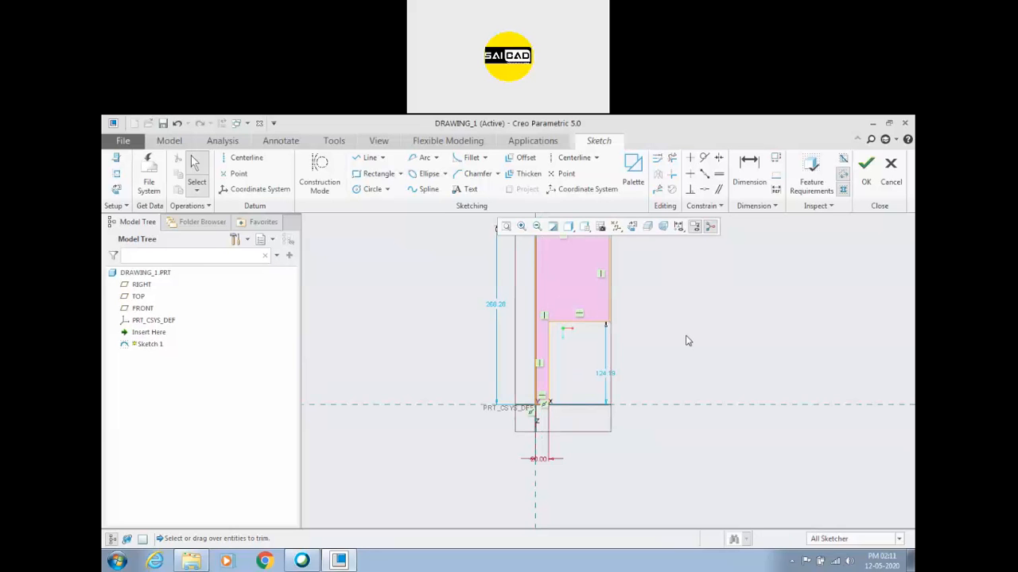
{"action": "scroll", "coordinate": [624, 356], "scroll_direction": "up", "scroll_amount": 2}
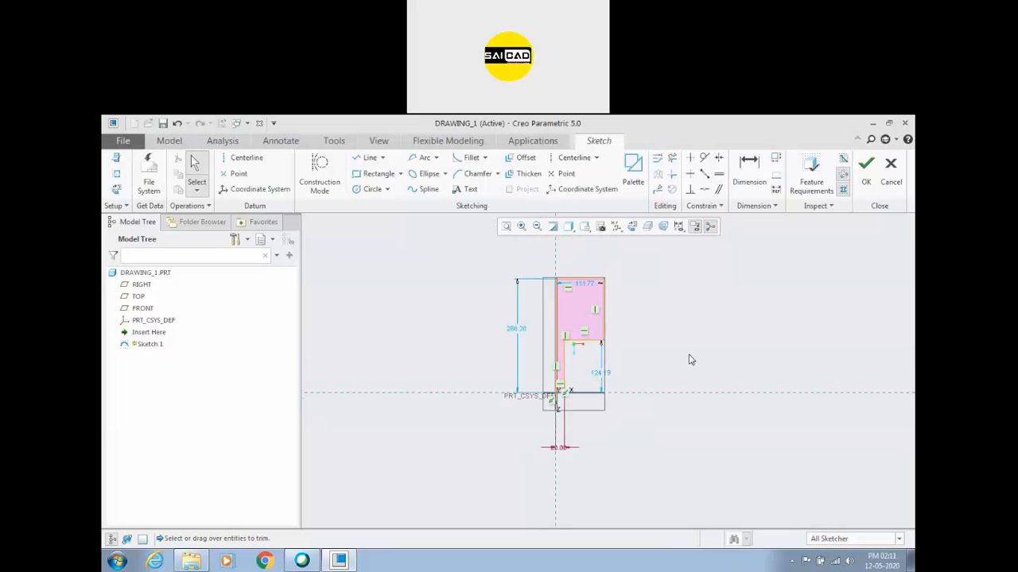
{"action": "key", "text": "ctrl+z"}
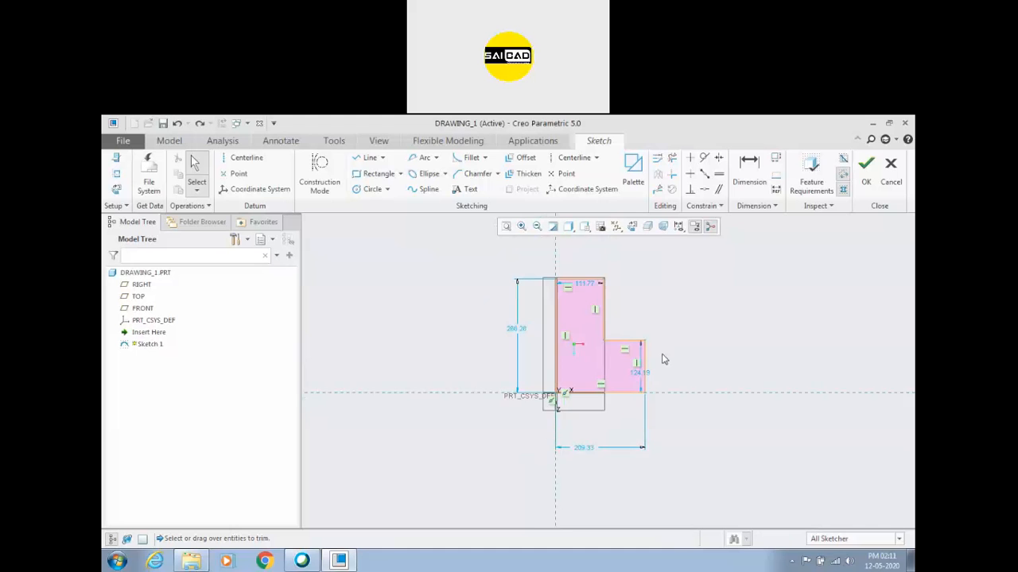
Add the four profile dimensions one by one to Modify Dimensions and close the dialog without entering new values
{"action": "scroll", "coordinate": [649, 362], "scroll_direction": "down", "scroll_amount": 1}
{"action": "scroll", "coordinate": [583, 387], "scroll_direction": "down", "scroll_amount": 1}
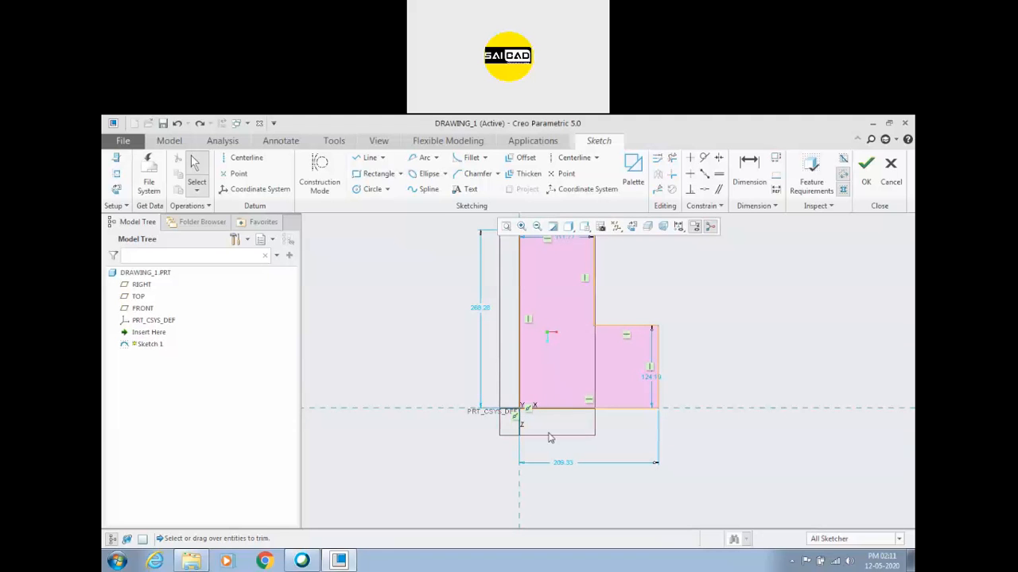
{"action": "scroll", "coordinate": [545, 451], "scroll_direction": "up", "scroll_amount": 2}
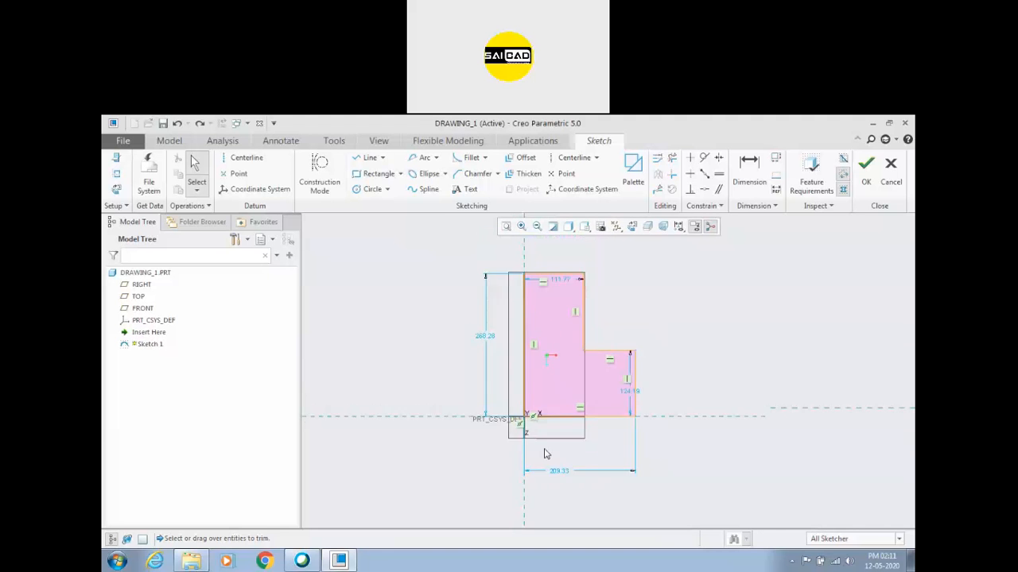
{"action": "scroll", "coordinate": [640, 374], "scroll_direction": "down", "scroll_amount": 1}
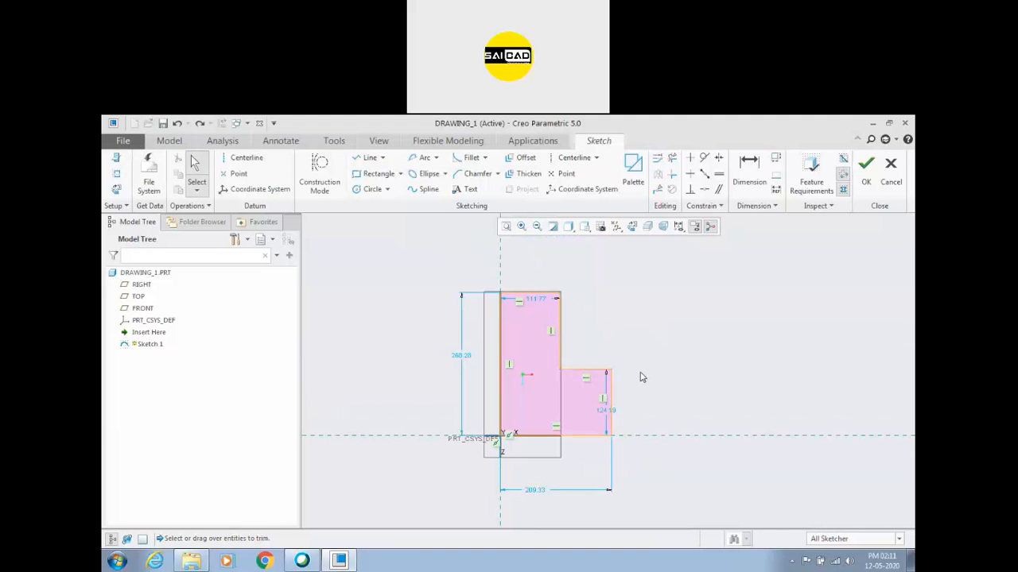
{"action": "left_click", "coordinate": [662, 159]}
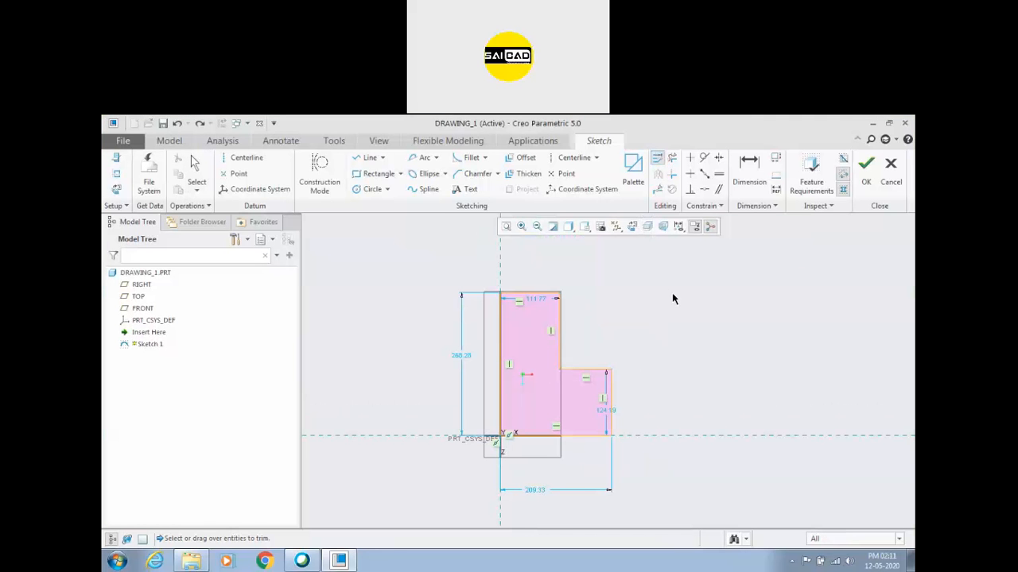
{"action": "left_click", "coordinate": [541, 301]}
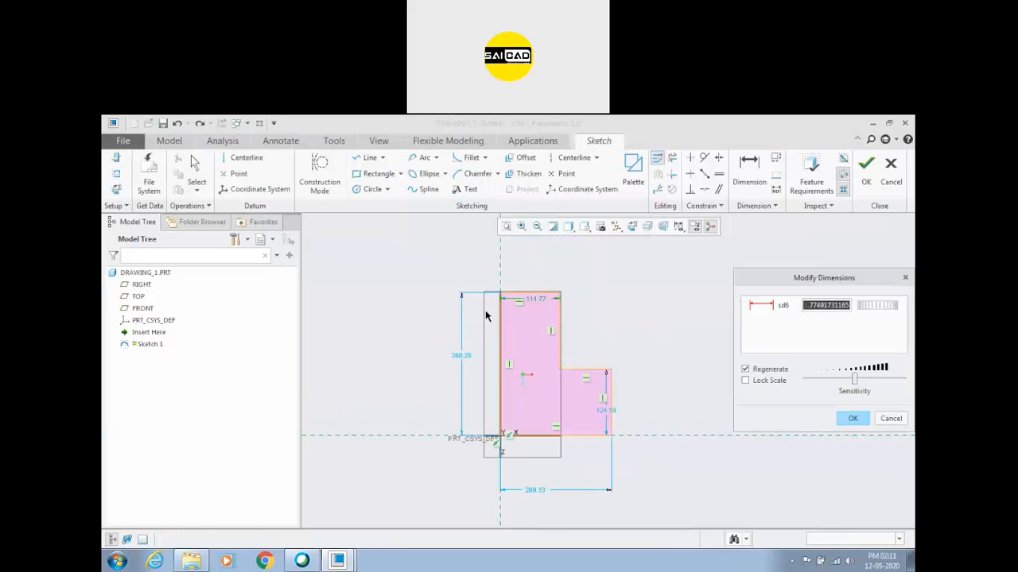
{"action": "left_click", "coordinate": [460, 355]}
{"action": "left_click", "coordinate": [605, 410]}
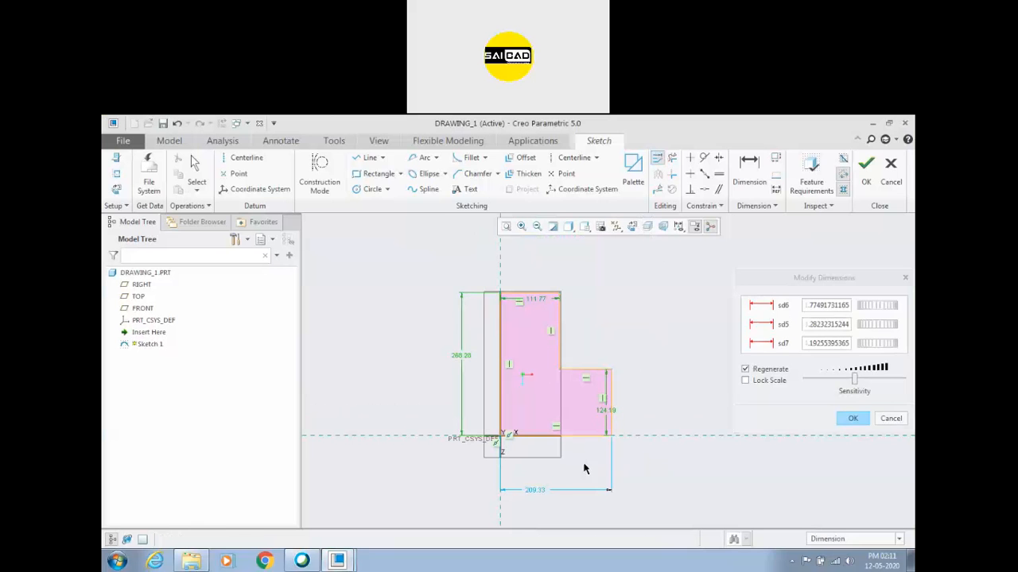
{"action": "left_click", "coordinate": [531, 494]}
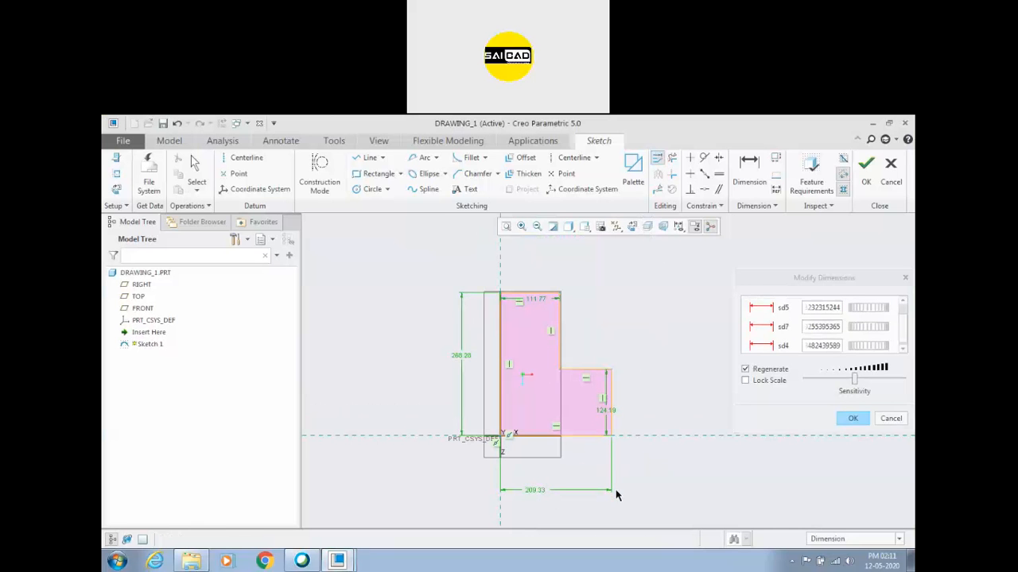
{"action": "left_click", "coordinate": [907, 279]}
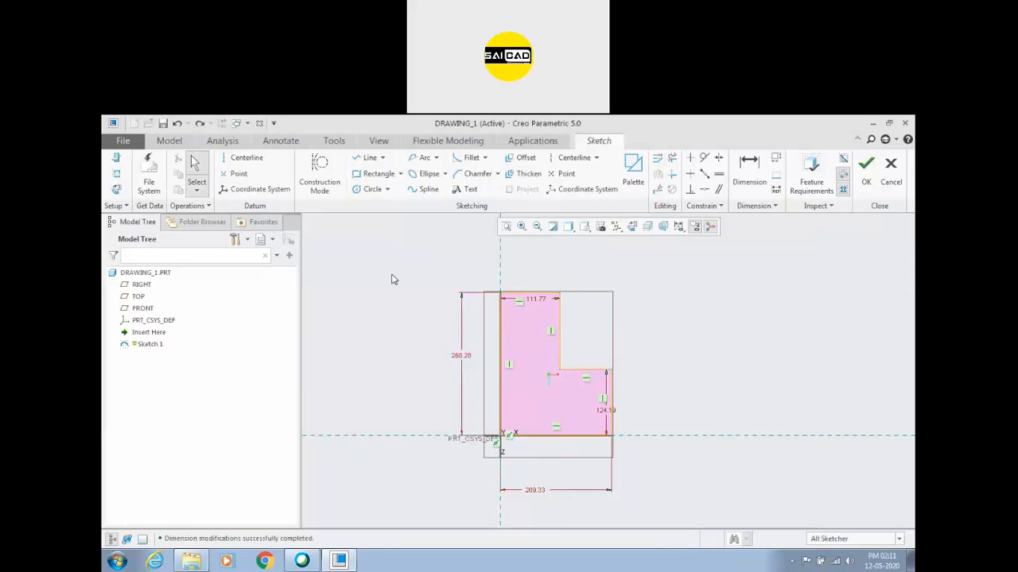
Modify all profile dimensions together with Lock Scale enabled, scaling the whole shape to an overall width of 20
{"action": "left_click_drag", "start_coordinate": [392, 276], "coordinate": [640, 504]}
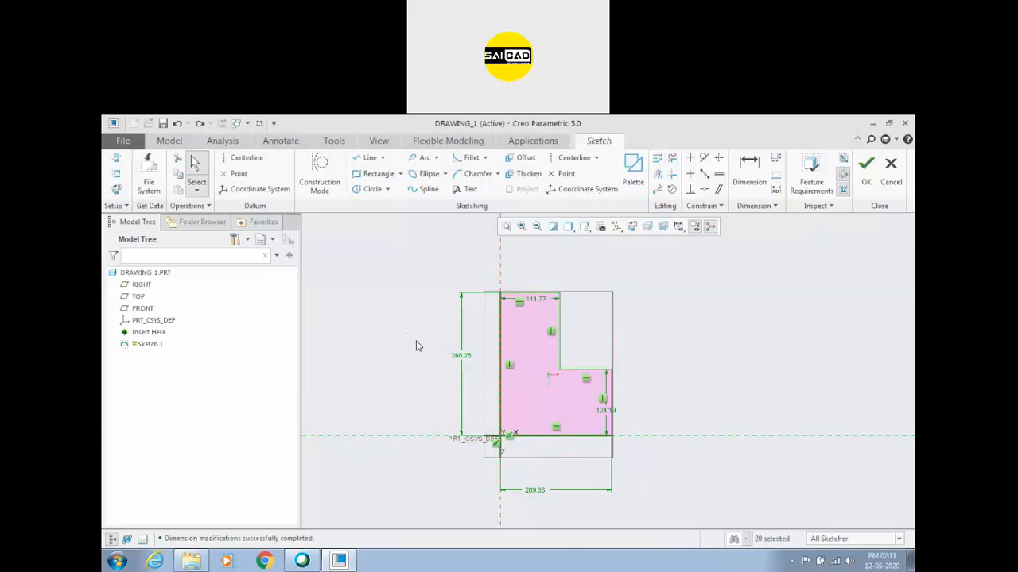
{"action": "left_click_drag", "start_coordinate": [370, 246], "coordinate": [673, 484]}
{"action": "left_click_drag", "start_coordinate": [370, 262], "coordinate": [645, 512]}
{"action": "left_click", "coordinate": [657, 157]}
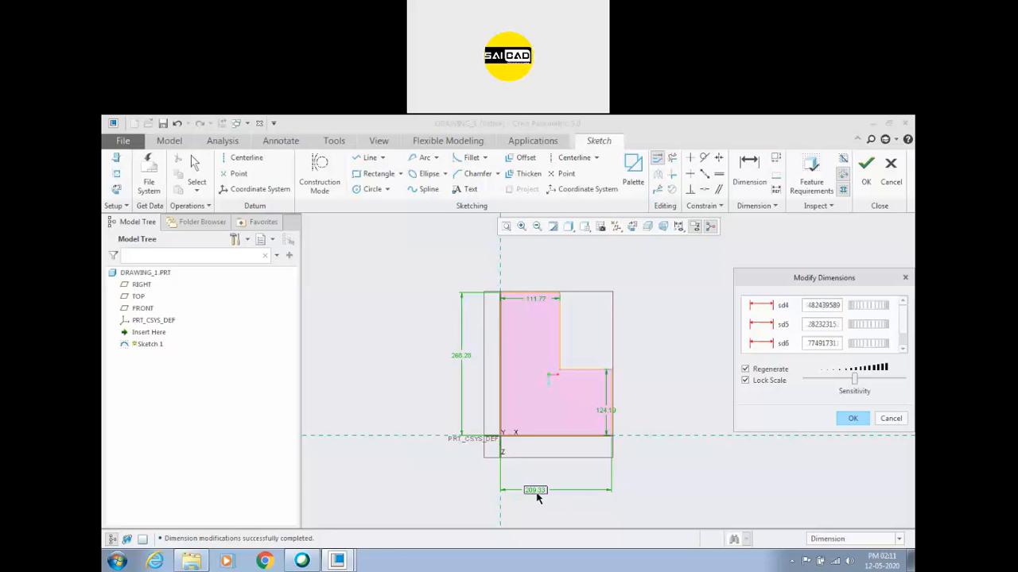
{"action": "left_click", "coordinate": [817, 325]}
{"action": "mouse_move", "coordinate": [872, 311]}
{"action": "left_mouse_down"}
{"action": "mouse_move", "coordinate": [825, 307]}
{"action": "mouse_move", "coordinate": [876, 310]}
{"action": "mouse_move", "coordinate": [784, 325]}
{"action": "mouse_move", "coordinate": [888, 305]}
{"action": "mouse_move", "coordinate": [855, 308]}
{"action": "left_mouse_up"}
{"action": "double_click", "coordinate": [813, 305]}
{"action": "type", "text": "20"}
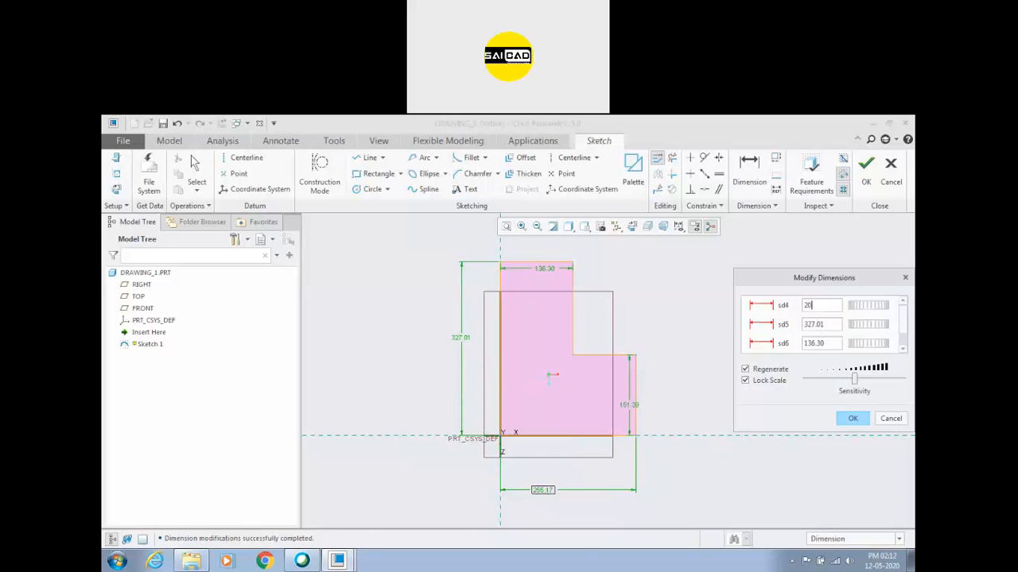
{"action": "key", "text": "Return"}
{"action": "scroll", "coordinate": [519, 441], "scroll_direction": "down", "scroll_amount": 8}
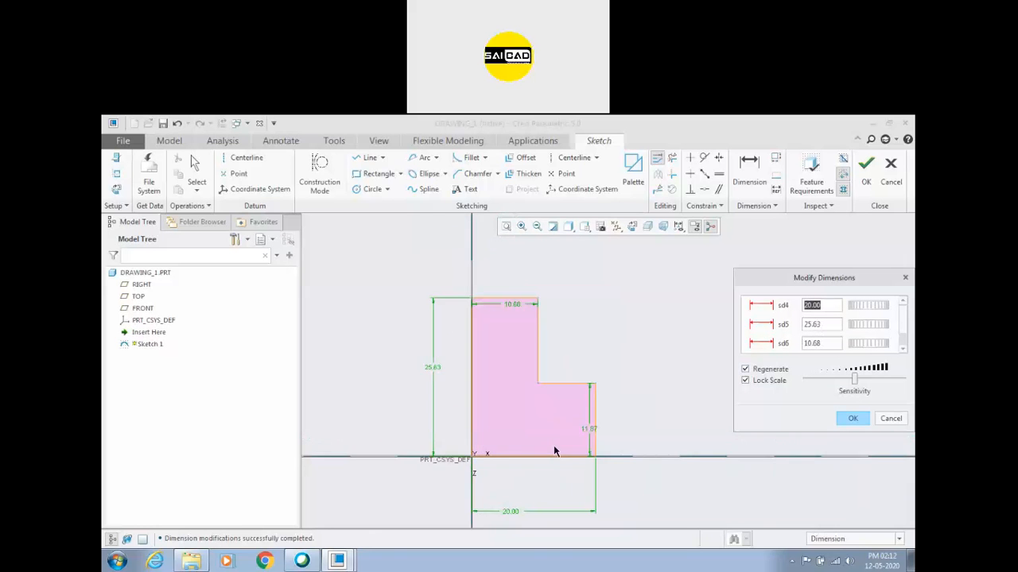
{"action": "scroll", "coordinate": [521, 418], "scroll_direction": "up", "scroll_amount": 2}
{"action": "left_click", "coordinate": [847, 419]}
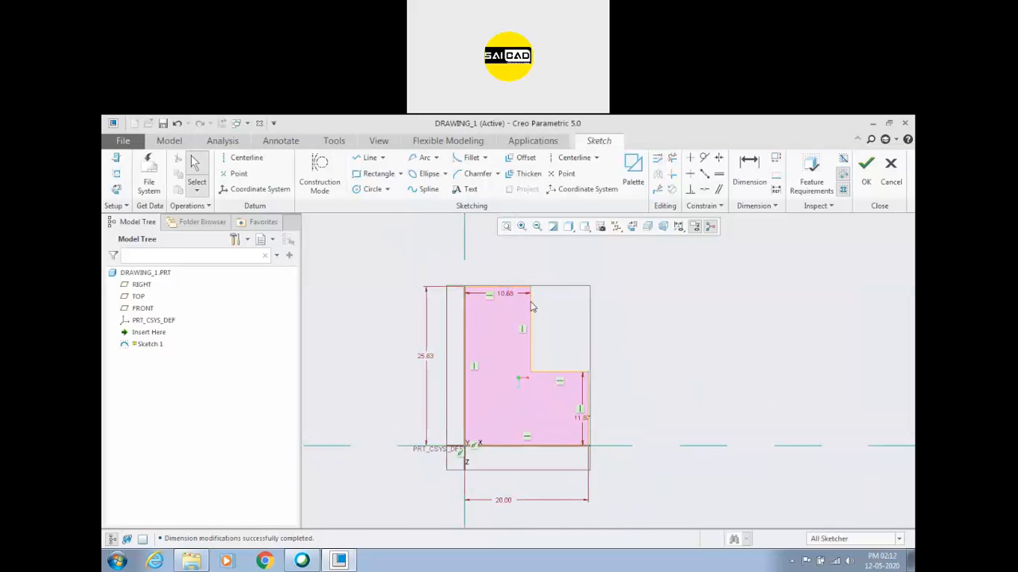
Place the upper arm's width dimension above the profile and the lower arm's height dimension to its right
{"action": "left_click_drag", "start_coordinate": [509, 293], "coordinate": [515, 259]}
{"action": "left_click_drag", "start_coordinate": [581, 422], "coordinate": [633, 420]}
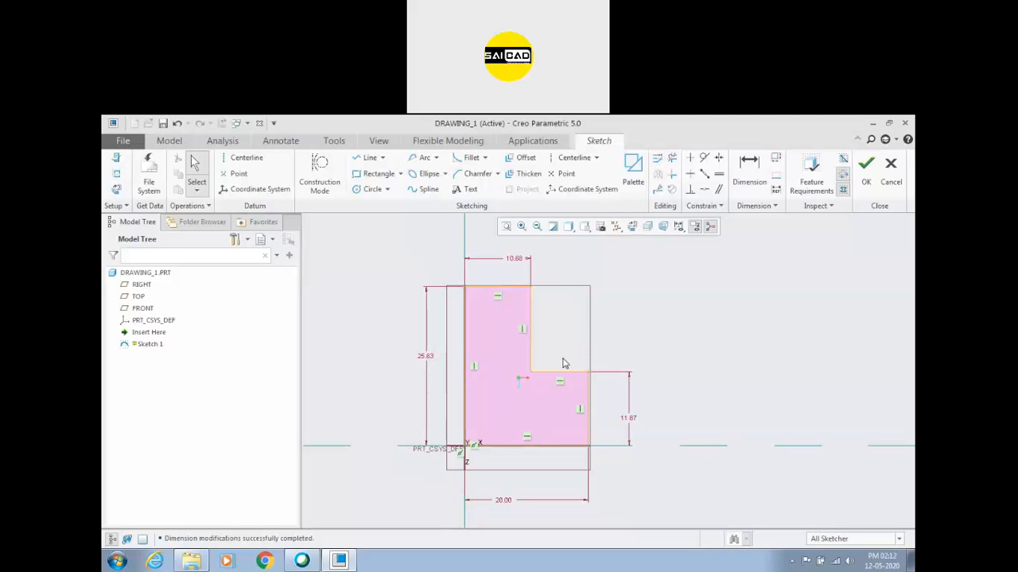
{"action": "scroll", "coordinate": [563, 362], "scroll_direction": "down", "scroll_amount": 1}
{"action": "scroll", "coordinate": [599, 400], "scroll_direction": "up", "scroll_amount": 1}
{"action": "scroll", "coordinate": [636, 379], "scroll_direction": "down", "scroll_amount": 1}
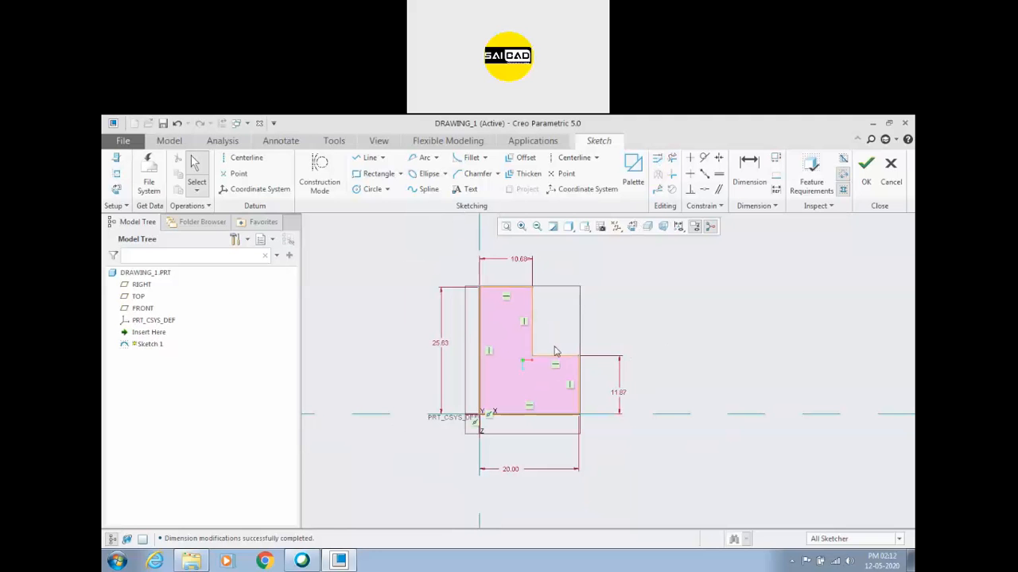
Set the lower arm's height to 10 and the upper arm's width to 12
{"action": "left_click", "coordinate": [618, 392]}
{"action": "double_click", "coordinate": [617, 389]}
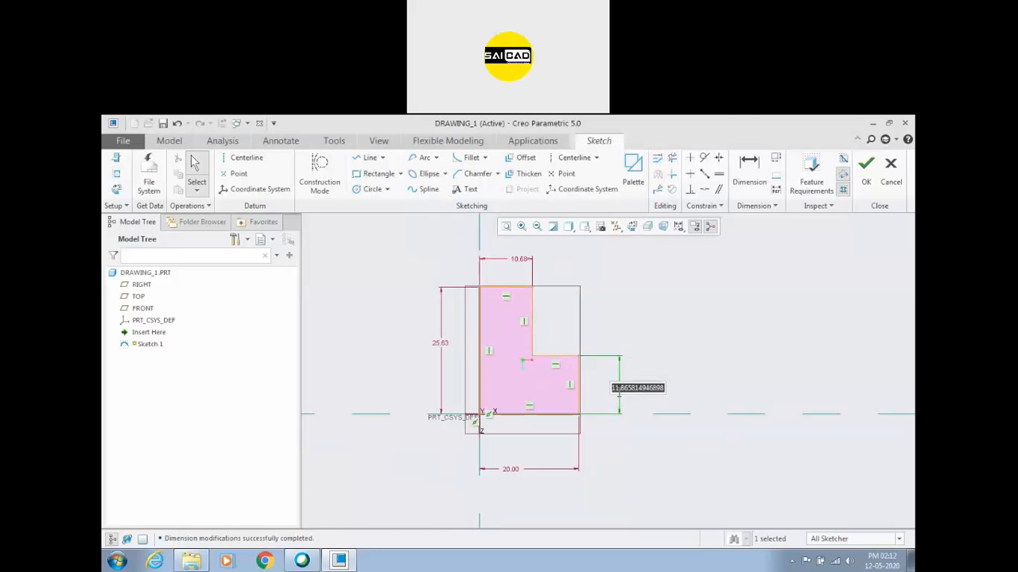
{"action": "type", "text": "10"}
{"action": "key", "text": "Return"}
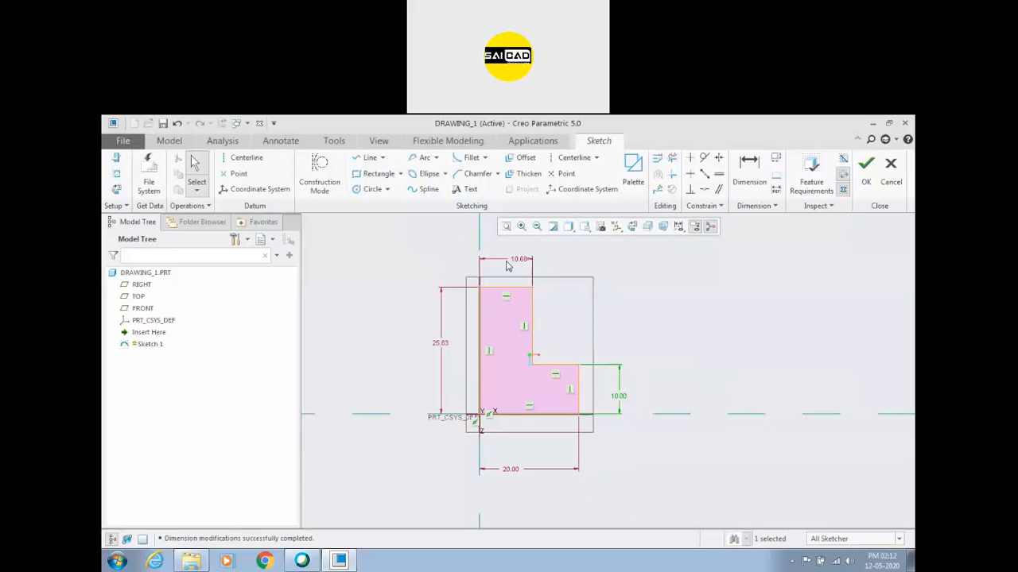
{"action": "double_click", "coordinate": [514, 261]}
{"action": "type", "text": "12"}
{"action": "key", "text": "Return"}
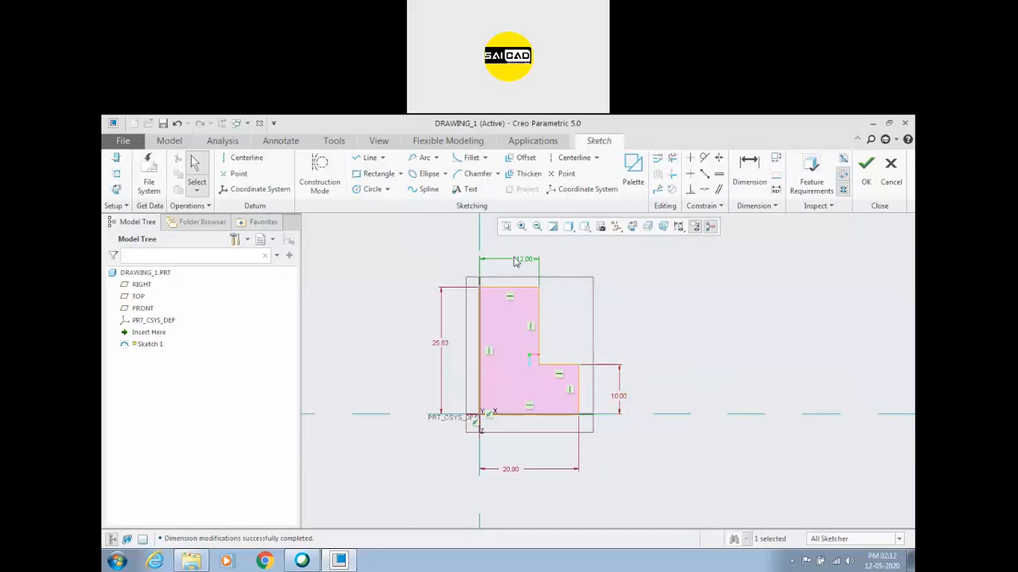
Set the profile's overall height to 25
{"action": "double_click", "coordinate": [441, 342]}
{"action": "type", "text": "25"}
{"action": "key", "text": "Return"}
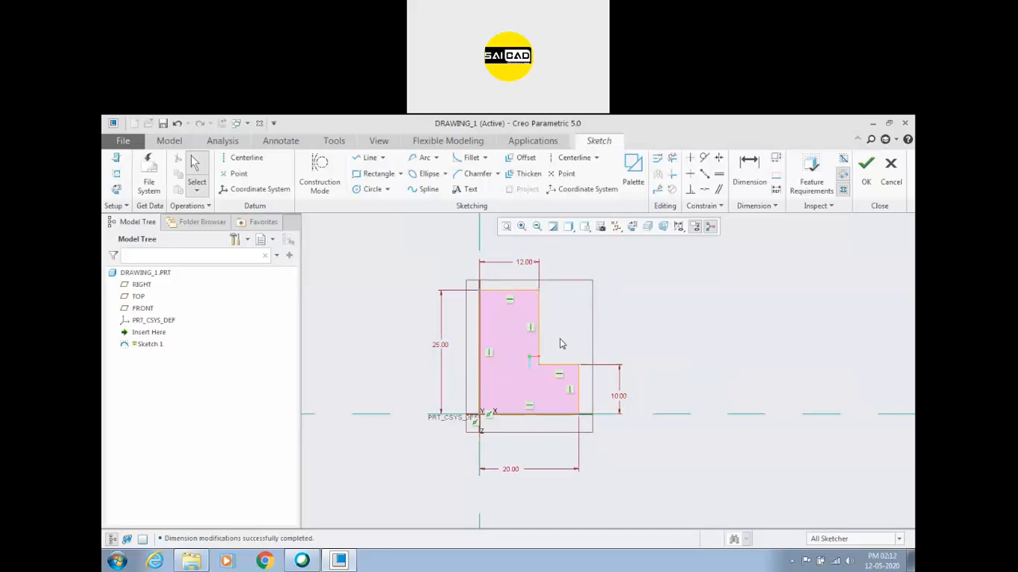
Open the Sketcher Palette of predefined shapes and position it clear of the profile
{"action": "scroll", "coordinate": [533, 383], "scroll_direction": "up", "scroll_amount": 2}
{"action": "scroll", "coordinate": [609, 355], "scroll_direction": "down", "scroll_amount": 1}
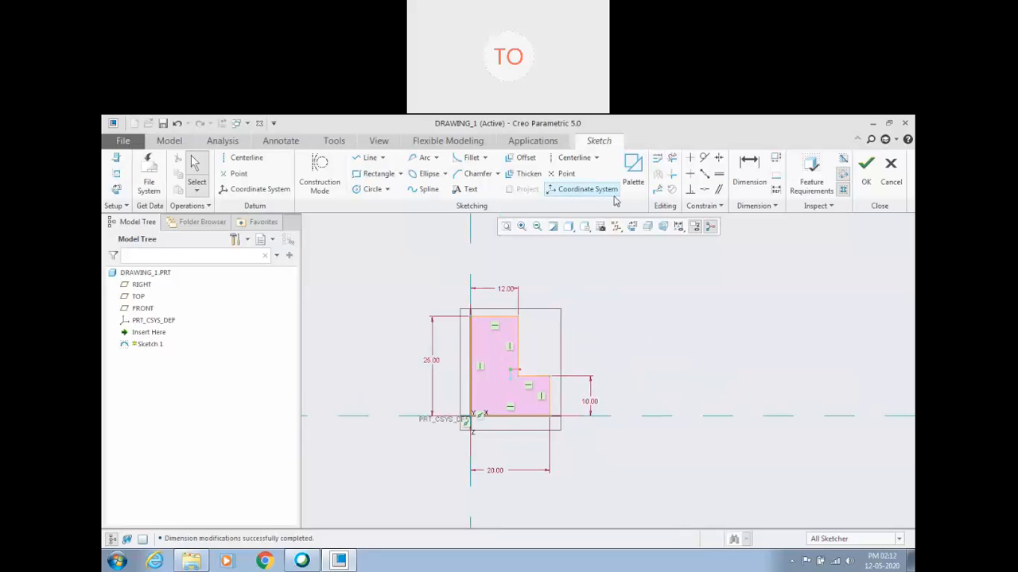
{"action": "left_click_drag", "start_coordinate": [400, 314], "coordinate": [561, 445]}
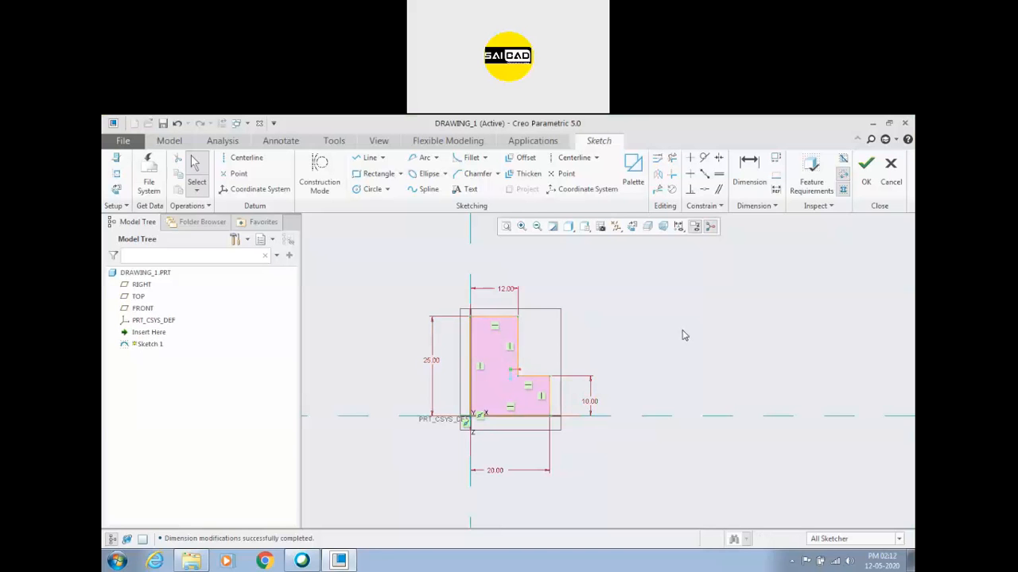
{"action": "left_click", "coordinate": [634, 167]}
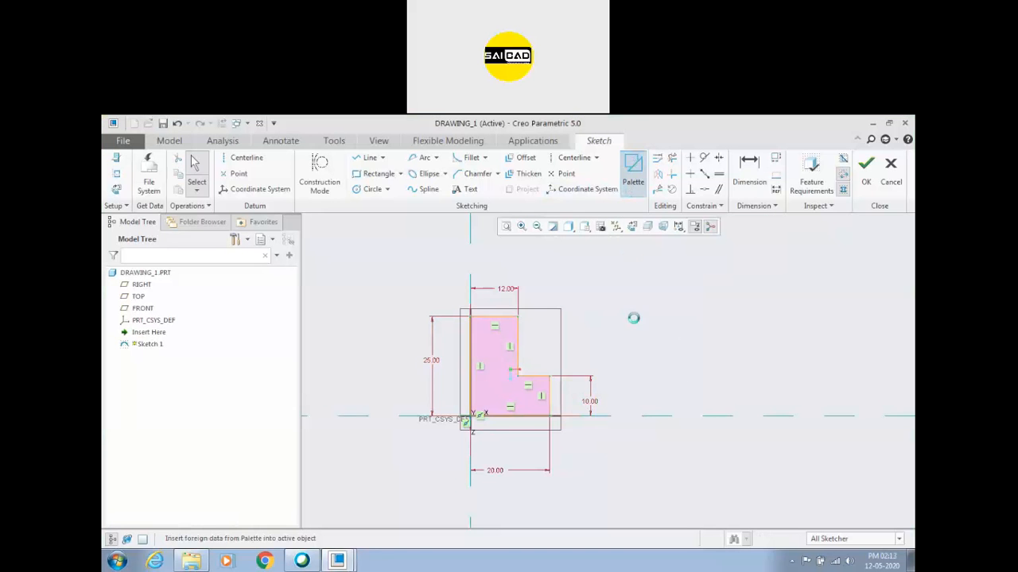
{"action": "left_click_drag", "start_coordinate": [851, 290], "coordinate": [827, 243]}
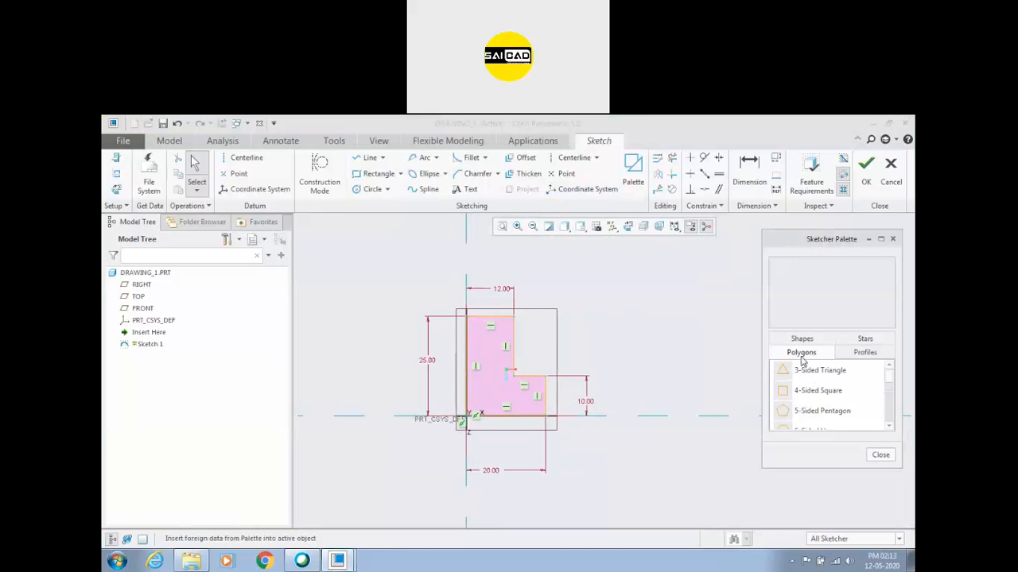
{"action": "left_click", "coordinate": [852, 355]}
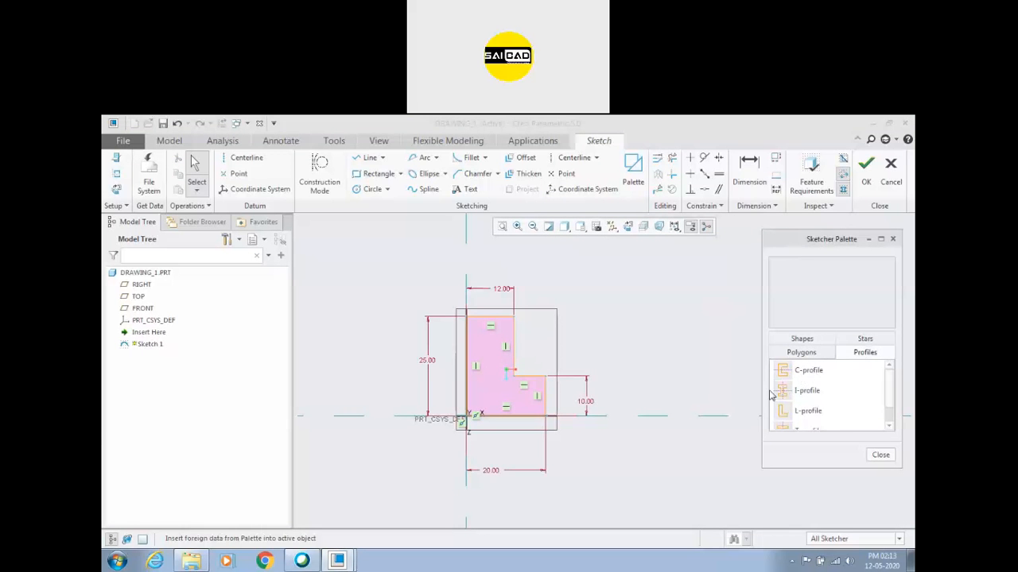
{"action": "left_click", "coordinate": [802, 342]}
{"action": "left_click", "coordinate": [868, 342]}
{"action": "left_click", "coordinate": [863, 339]}
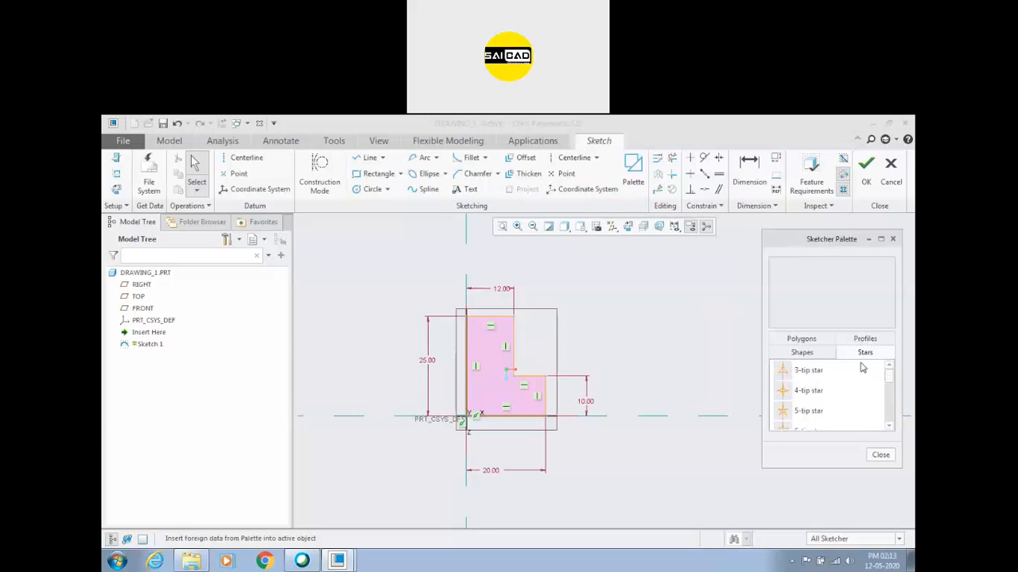
{"action": "left_click", "coordinate": [808, 354]}
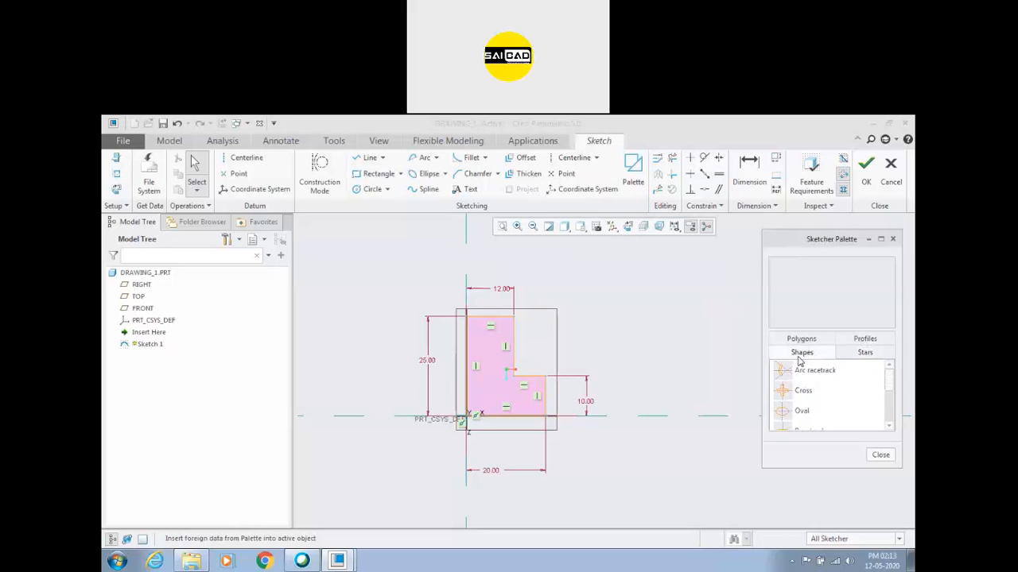
{"action": "left_click", "coordinate": [803, 341]}
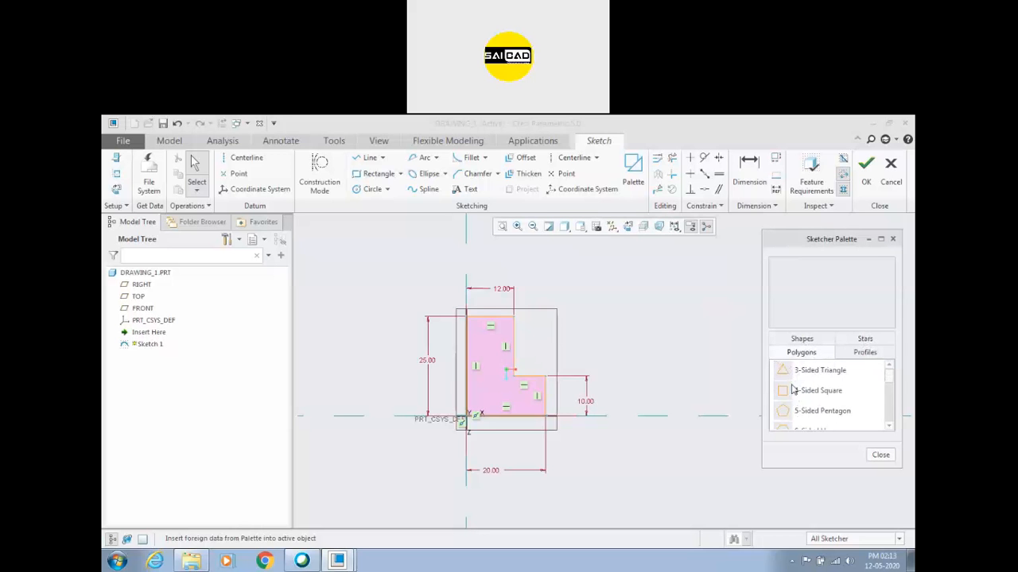
Insert a 3-sided triangle from the palette's polygons beside the L-shaped profile and close the palette
{"action": "left_click", "coordinate": [795, 372]}
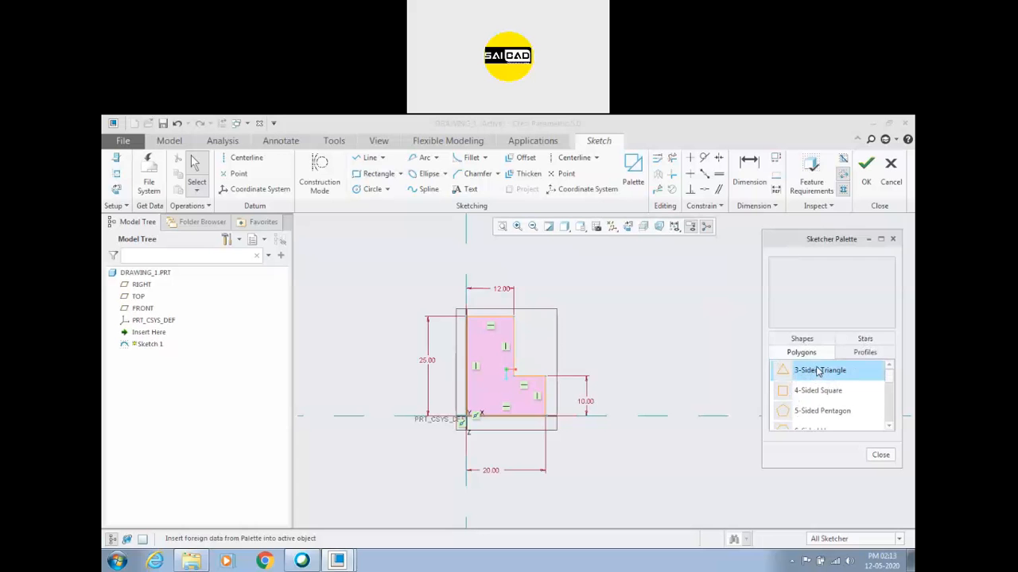
{"action": "left_click_drag", "start_coordinate": [795, 372], "coordinate": [680, 325]}
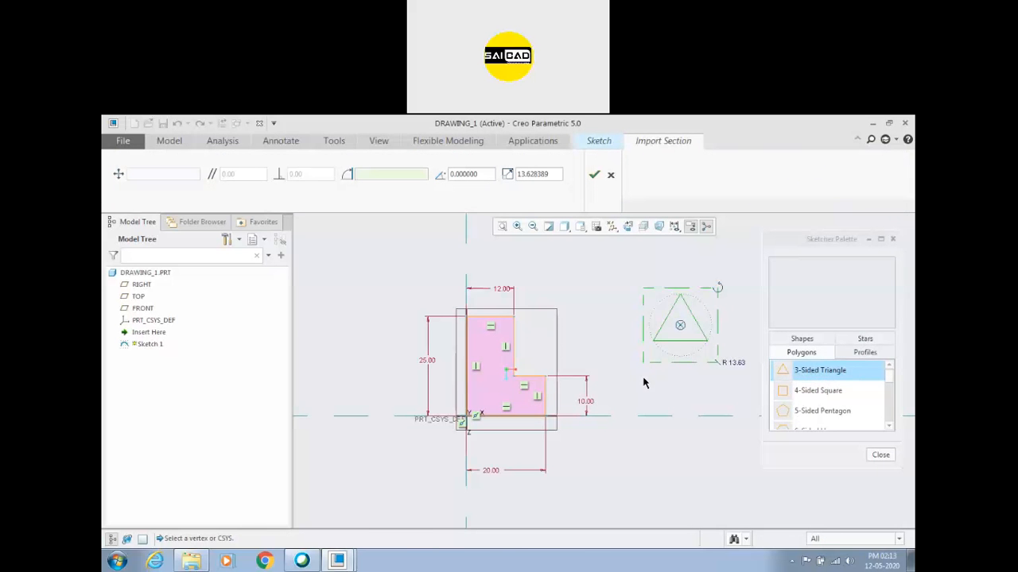
{"action": "left_click", "coordinate": [884, 458]}
Set the scaling size of the imported triangle to 20
{"action": "scroll", "coordinate": [743, 331], "scroll_direction": "down", "scroll_amount": 2}
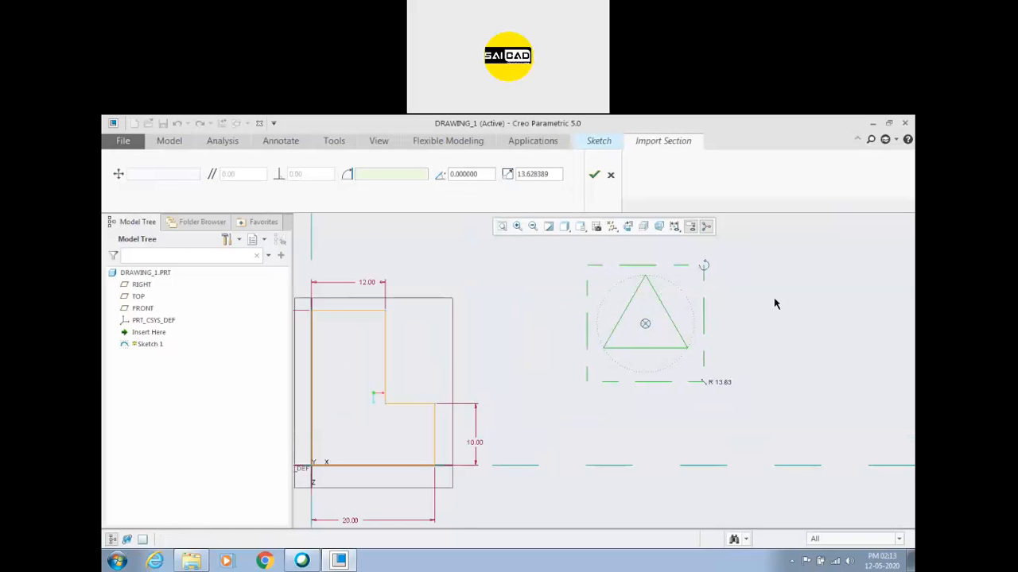
{"action": "middle_click_drag", "start_coordinate": [725, 377], "coordinate": [717, 392], "text": "shift"}
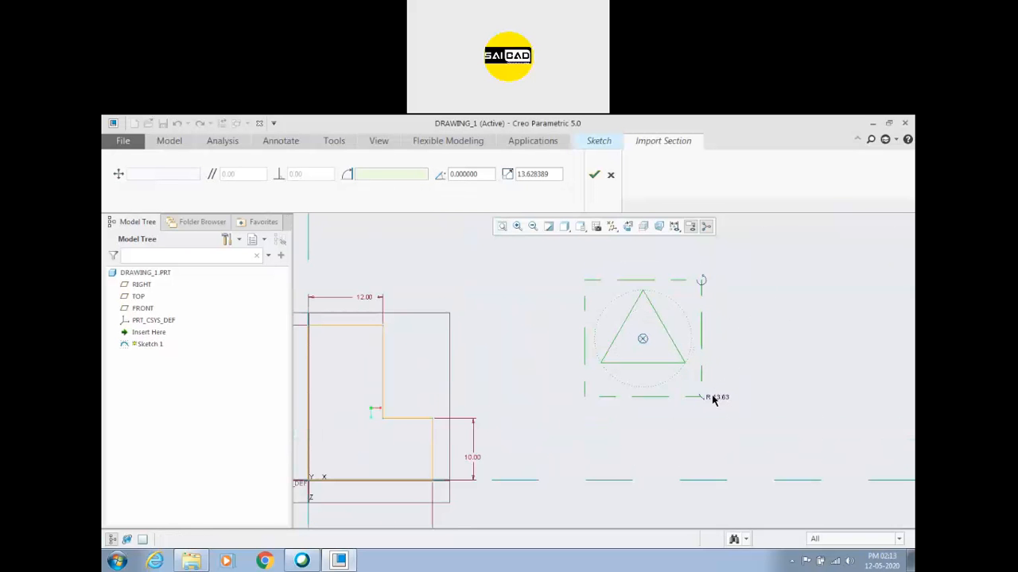
{"action": "double_click", "coordinate": [550, 174]}
{"action": "type", "text": "20"}
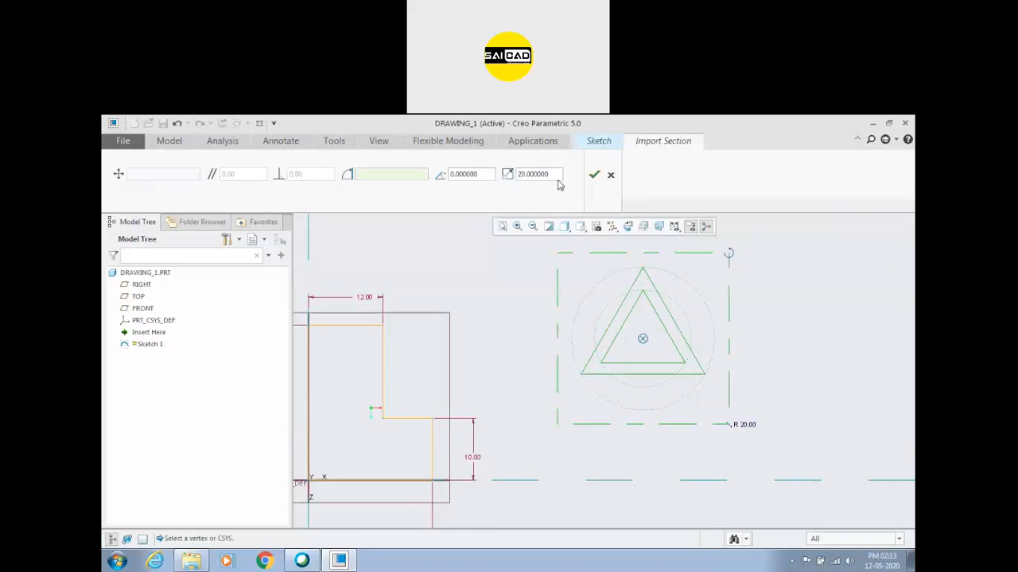
Rotate the imported triangle by 60 degrees
{"action": "double_click", "coordinate": [461, 174]}
{"action": "left_click_drag", "start_coordinate": [461, 174], "coordinate": [439, 172]}
{"action": "type", "text": "60"}
{"action": "key", "text": "Return"}
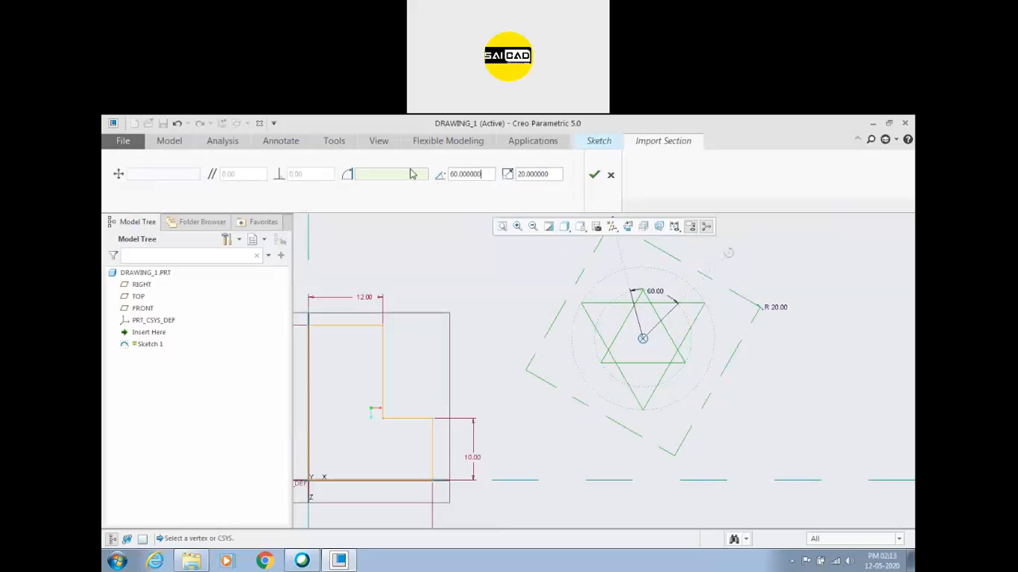
Set the imported triangle's rotation angle back to 0 and accept the section import
{"action": "left_click", "coordinate": [502, 227]}
{"action": "scroll", "coordinate": [657, 332], "scroll_direction": "up", "scroll_amount": 1}
{"action": "left_click_drag", "start_coordinate": [478, 175], "coordinate": [372, 166]}
{"action": "type", "text": "0"}
{"action": "key", "text": "Return"}
{"action": "scroll", "coordinate": [649, 332], "scroll_direction": "up", "scroll_amount": 2}
{"action": "scroll", "coordinate": [613, 315], "scroll_direction": "down", "scroll_amount": 2}
{"action": "scroll", "coordinate": [624, 341], "scroll_direction": "down", "scroll_amount": 2}
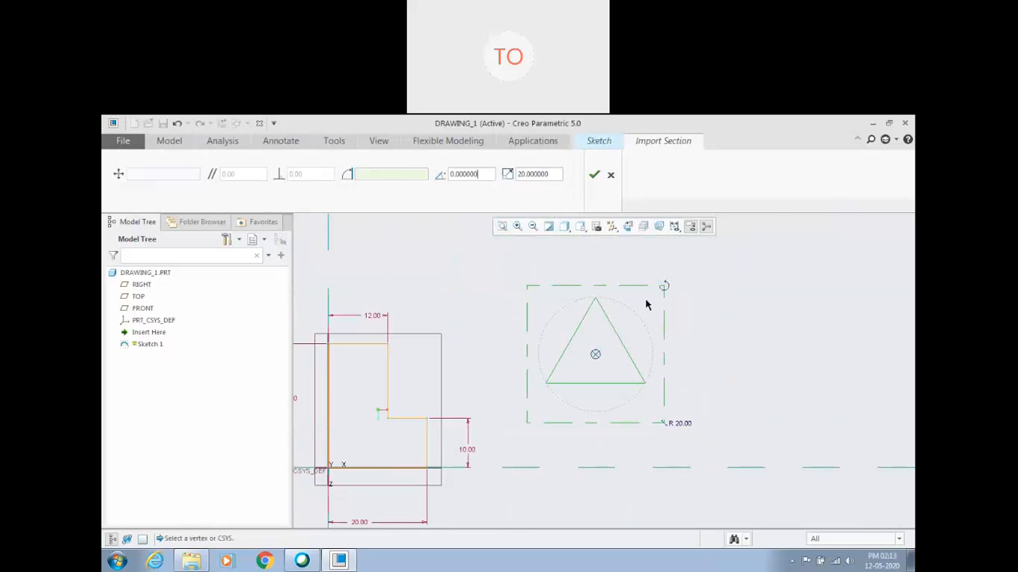
{"action": "left_click", "coordinate": [597, 179]}
{"action": "scroll", "coordinate": [593, 397], "scroll_direction": "up", "scroll_amount": 2}
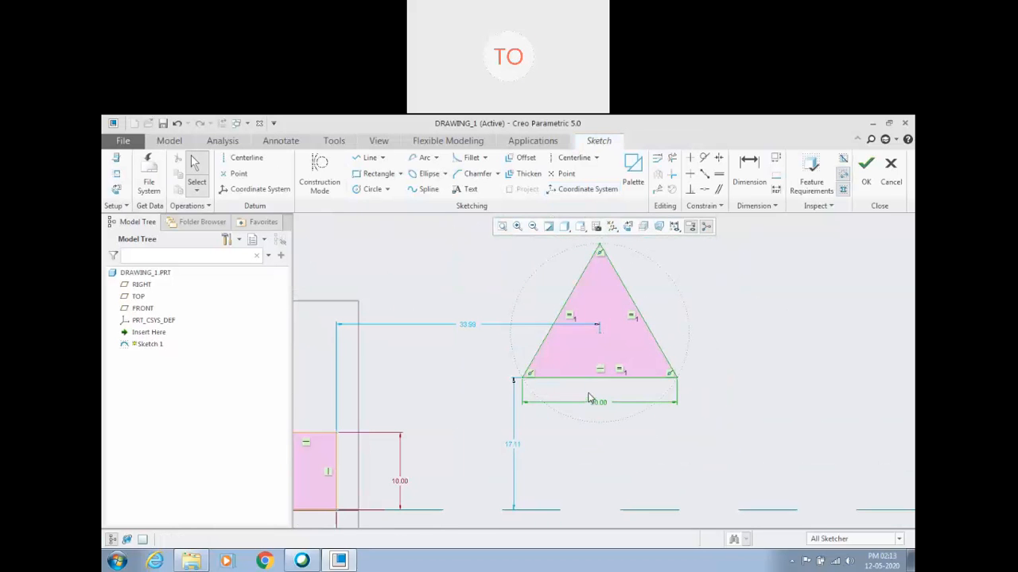
{"action": "scroll", "coordinate": [600, 334], "scroll_direction": "down", "scroll_amount": 1}
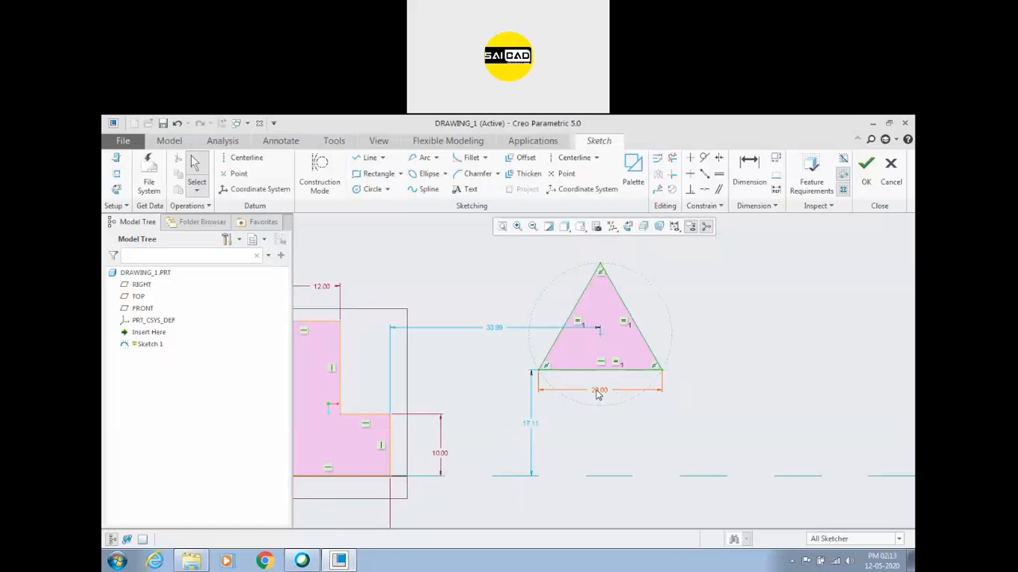
{"action": "left_click", "coordinate": [573, 370]}
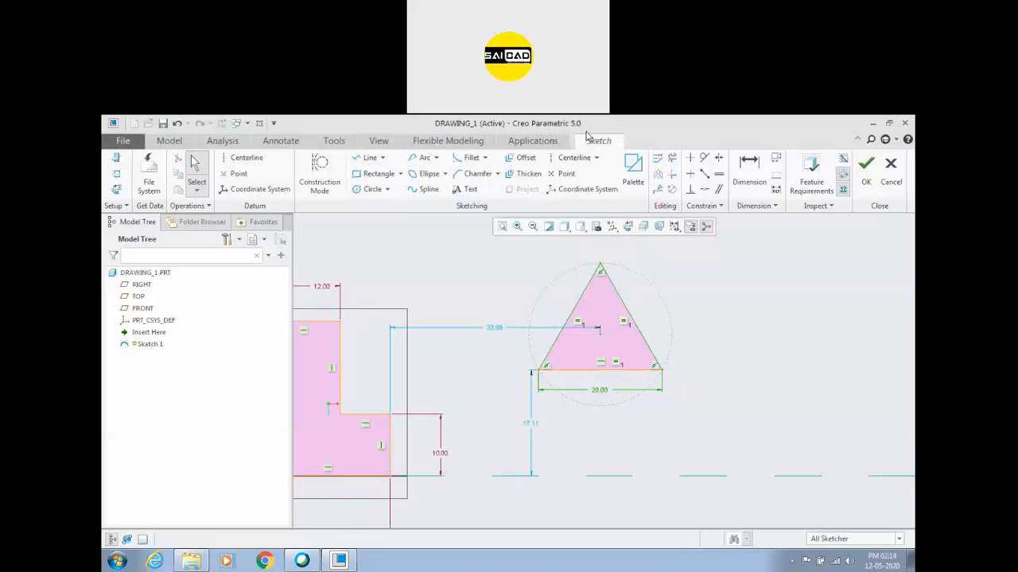
{"action": "left_click", "coordinate": [782, 365]}
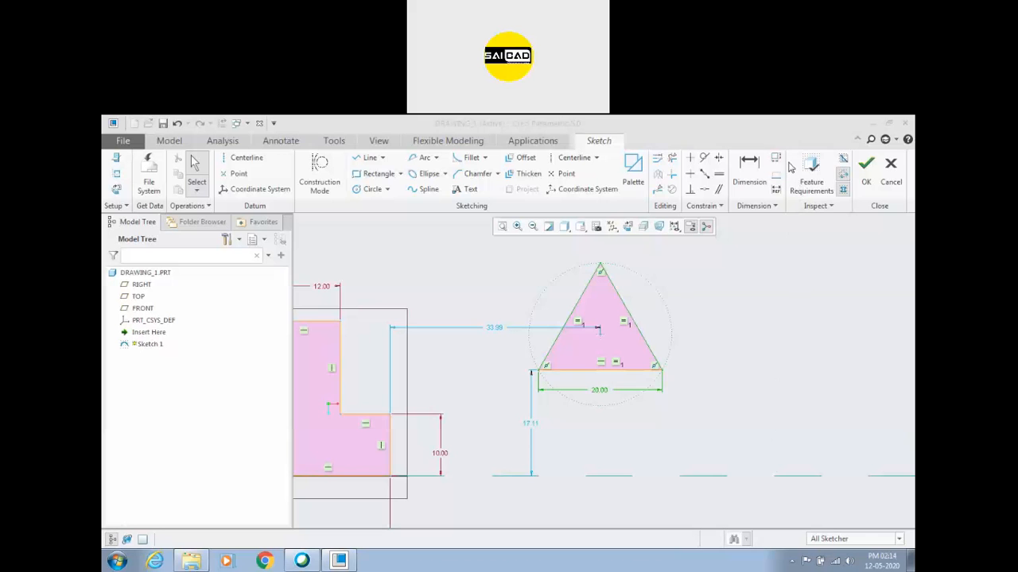
{"action": "left_click", "coordinate": [854, 193]}
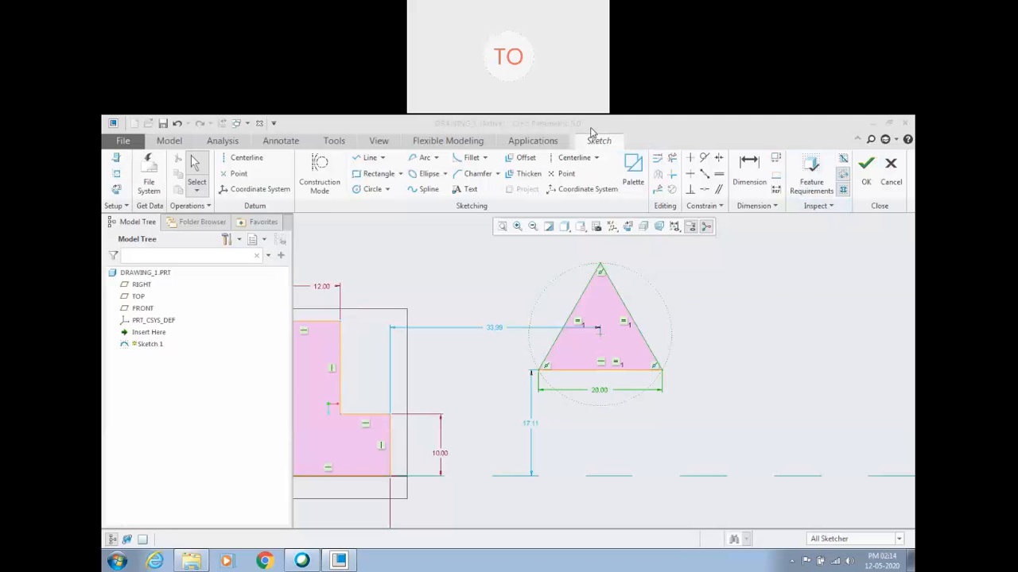
{"action": "left_click", "coordinate": [513, 261]}
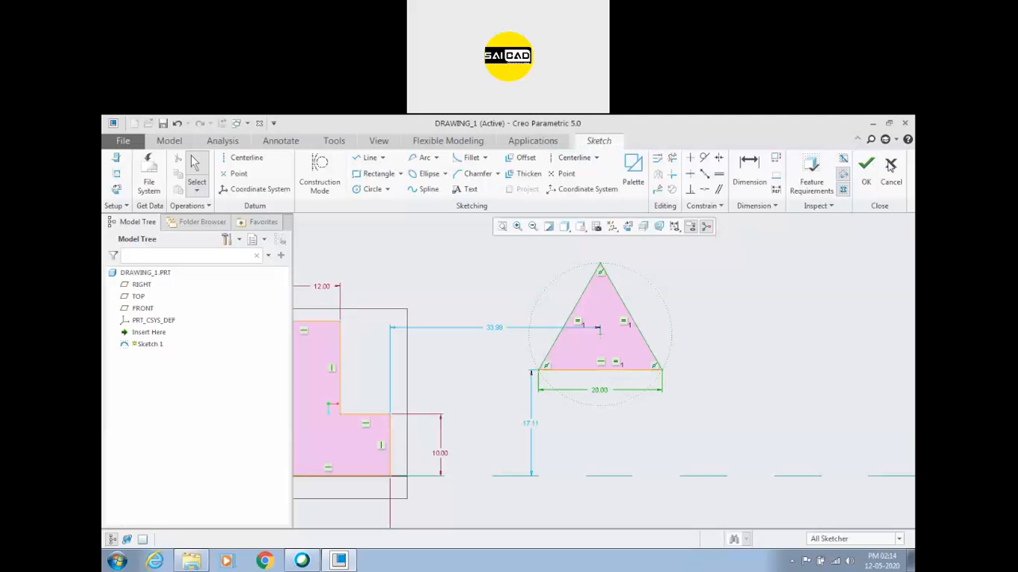
{"action": "scroll", "coordinate": [676, 320], "scroll_direction": "up", "scroll_amount": 2}
{"action": "scroll", "coordinate": [642, 313], "scroll_direction": "down", "scroll_amount": 2}
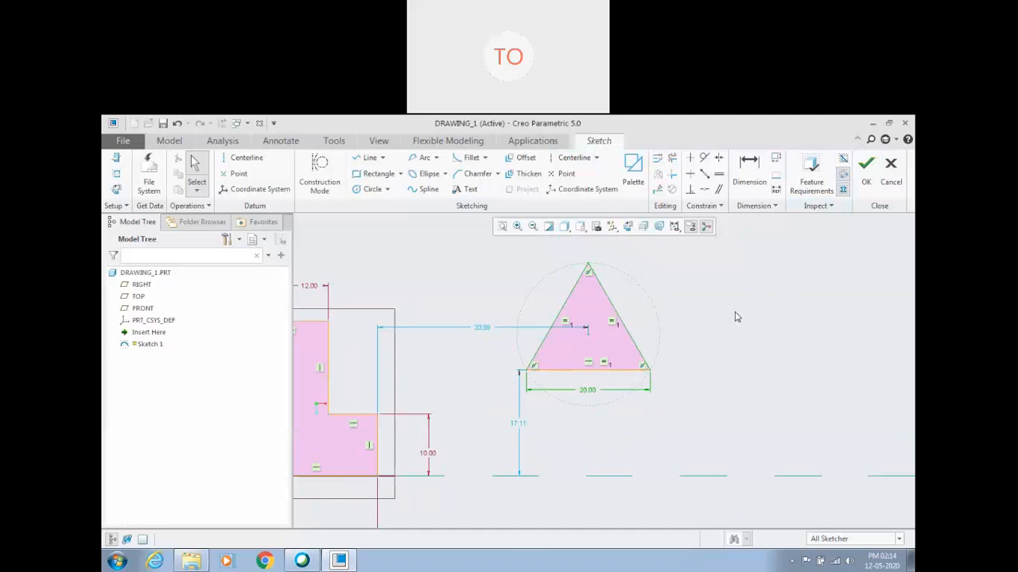
{"action": "scroll", "coordinate": [736, 316], "scroll_direction": "down", "scroll_amount": 2}
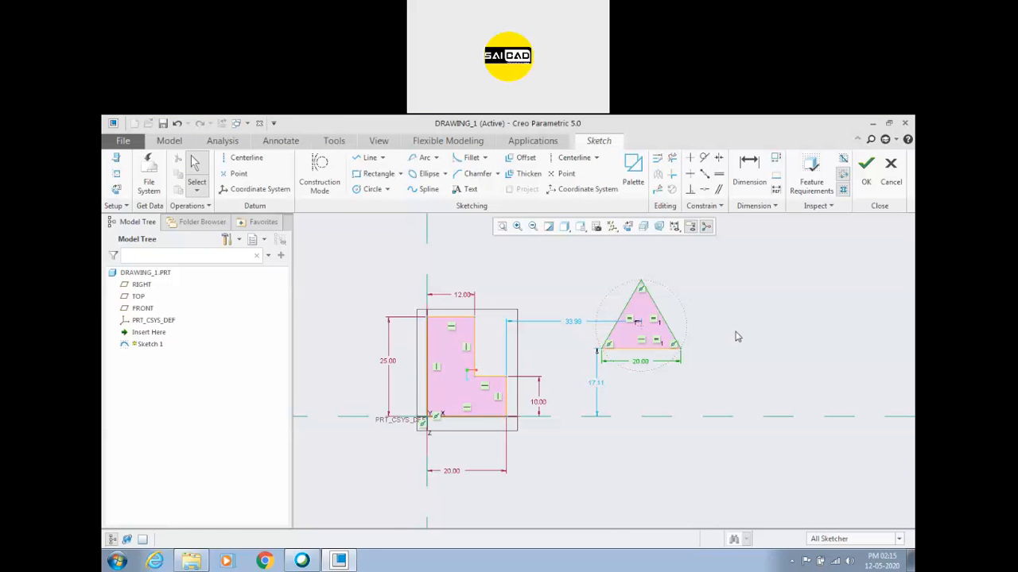
Cancel the sketch containing the L-shaped profile and the triangle, discarding all its geometry
{"action": "scroll", "coordinate": [735, 336], "scroll_direction": "down", "scroll_amount": 3}
{"action": "left_click_drag", "start_coordinate": [421, 277], "coordinate": [732, 434]}
{"action": "left_click", "coordinate": [794, 325]}
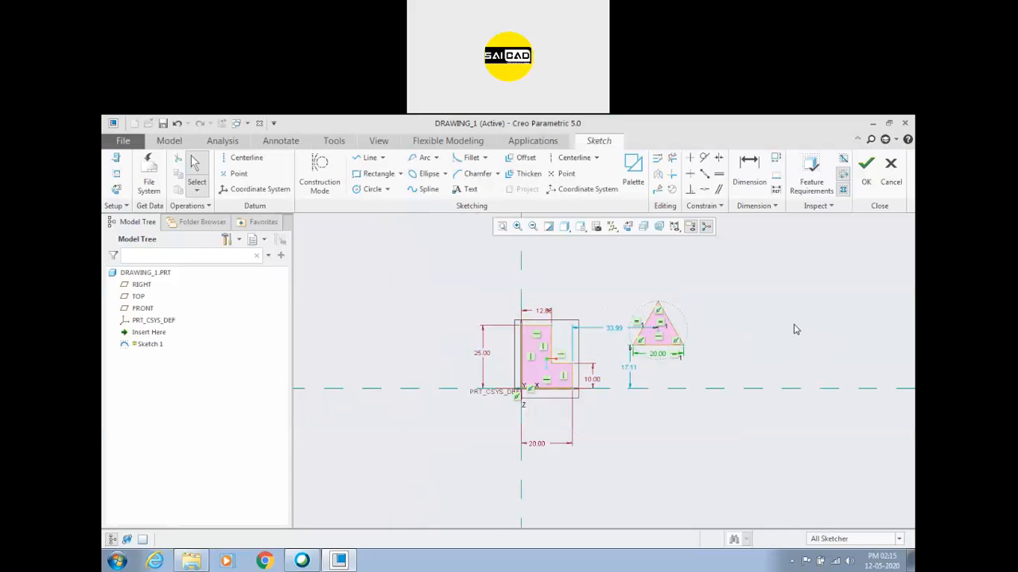
{"action": "left_click", "coordinate": [891, 171]}
{"action": "left_click", "coordinate": [550, 358]}
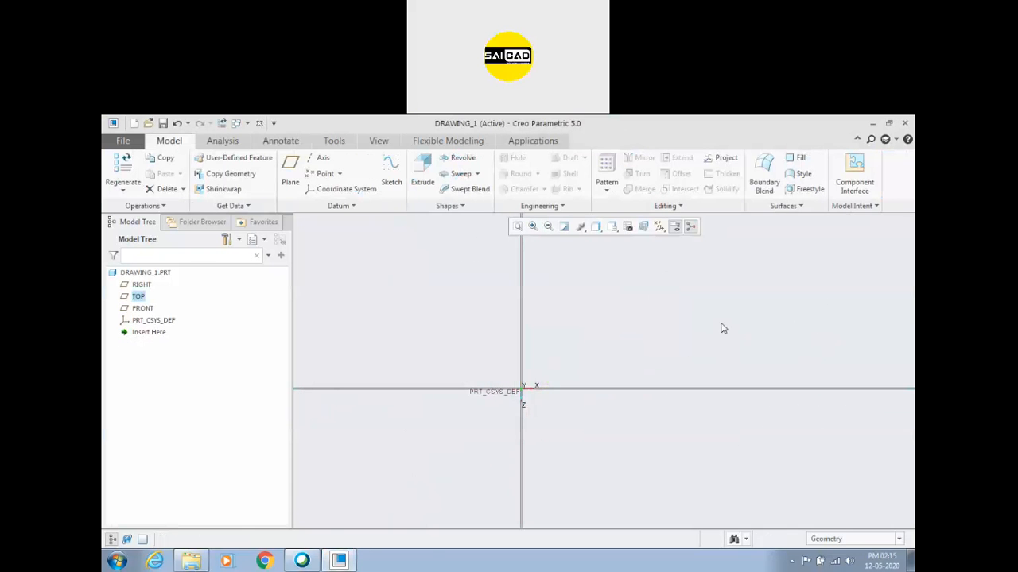
Switch to File Explorer and open drawing image New Doc 2020-04-23 13.02.43_36 from the WB > Mech WB > Basic folder on drive E
{"action": "left_click", "coordinate": [188, 563]}
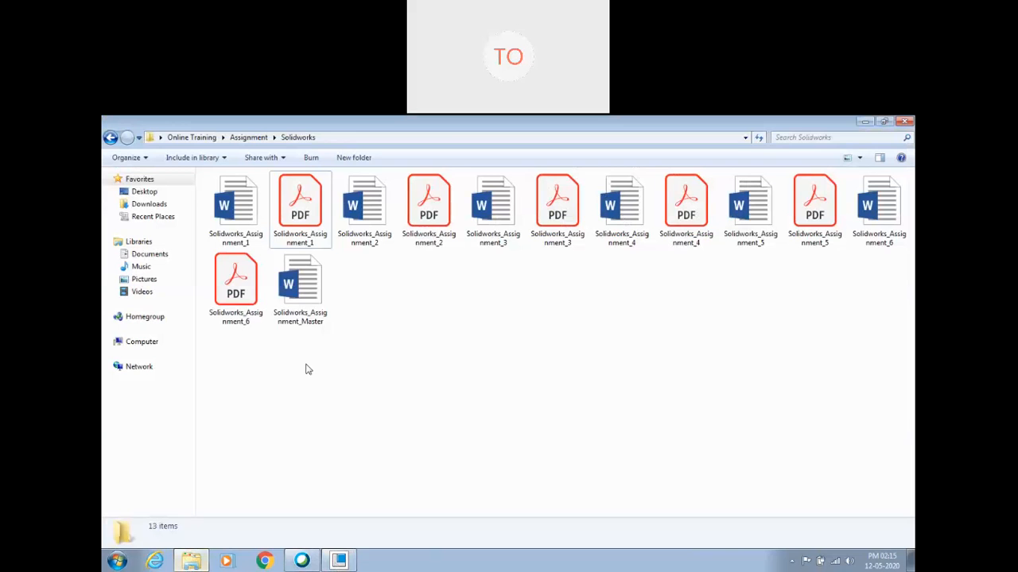
{"action": "left_click", "coordinate": [147, 345]}
{"action": "double_click", "coordinate": [580, 217]}
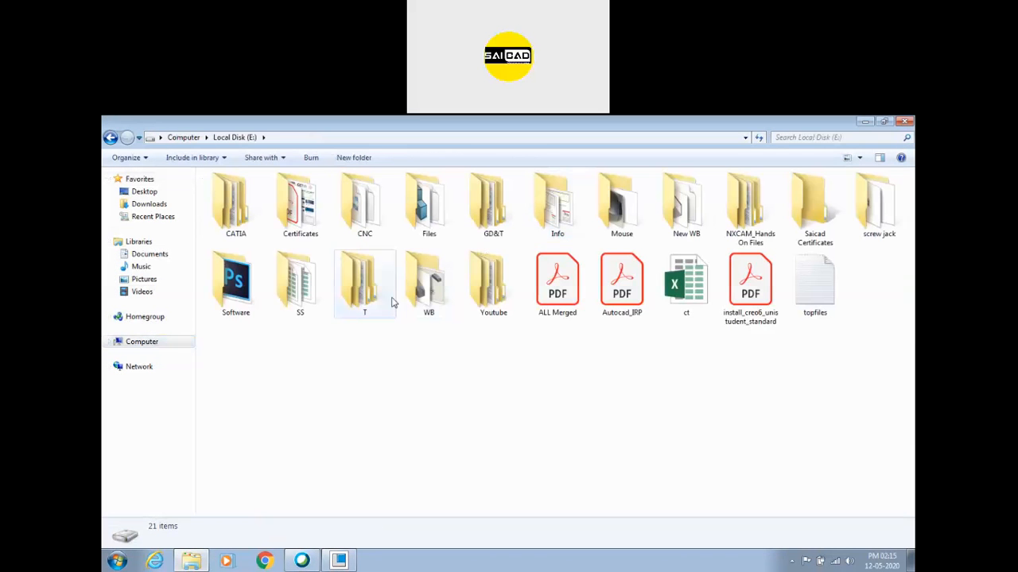
{"action": "double_click", "coordinate": [420, 293]}
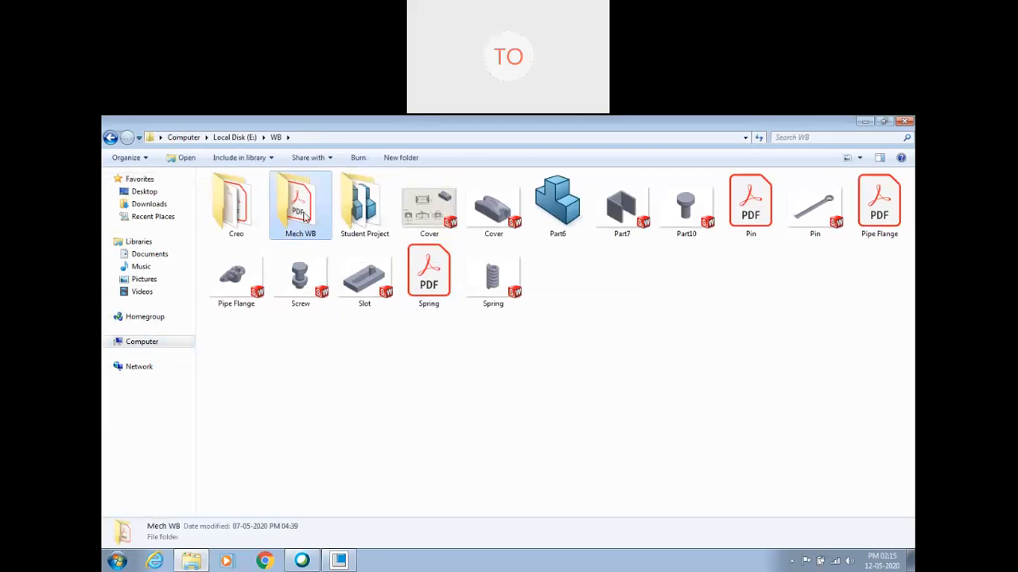
{"action": "double_click", "coordinate": [304, 217]}
{"action": "double_click", "coordinate": [388, 222]}
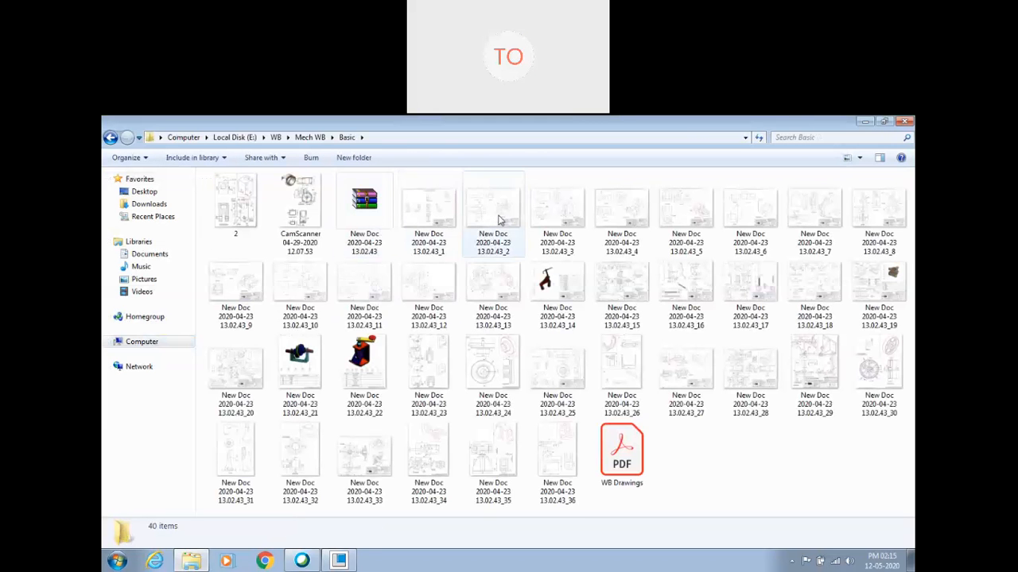
{"action": "double_click", "coordinate": [579, 470]}
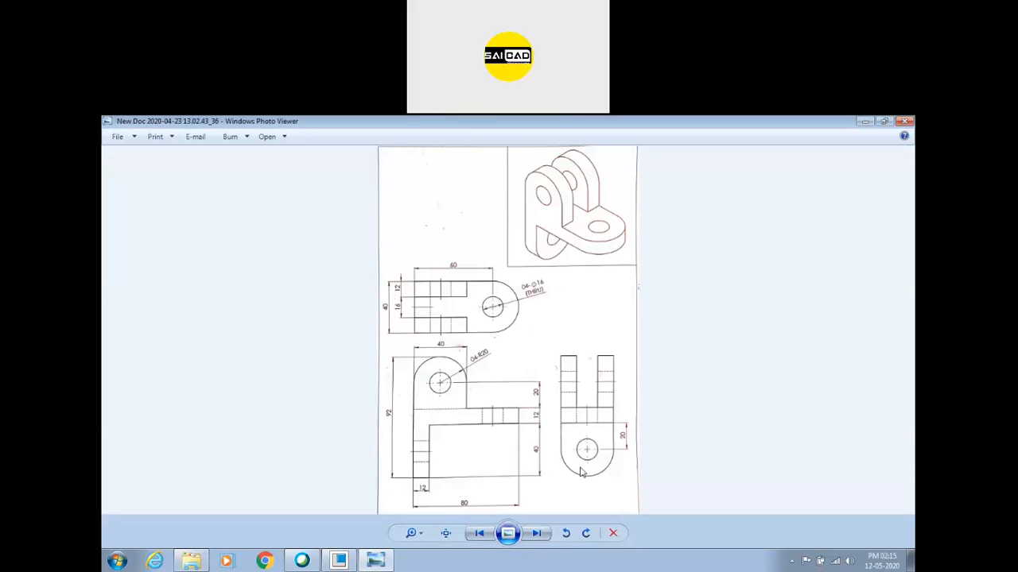
Look through the drawing images for the tapered block with the Ø20 through hole and examine its top view dimensions
{"action": "key", "text": "Right"}
{"action": "key", "text": "Right"}
{"action": "key", "text": "Right"}
{"action": "key", "text": "Right"}
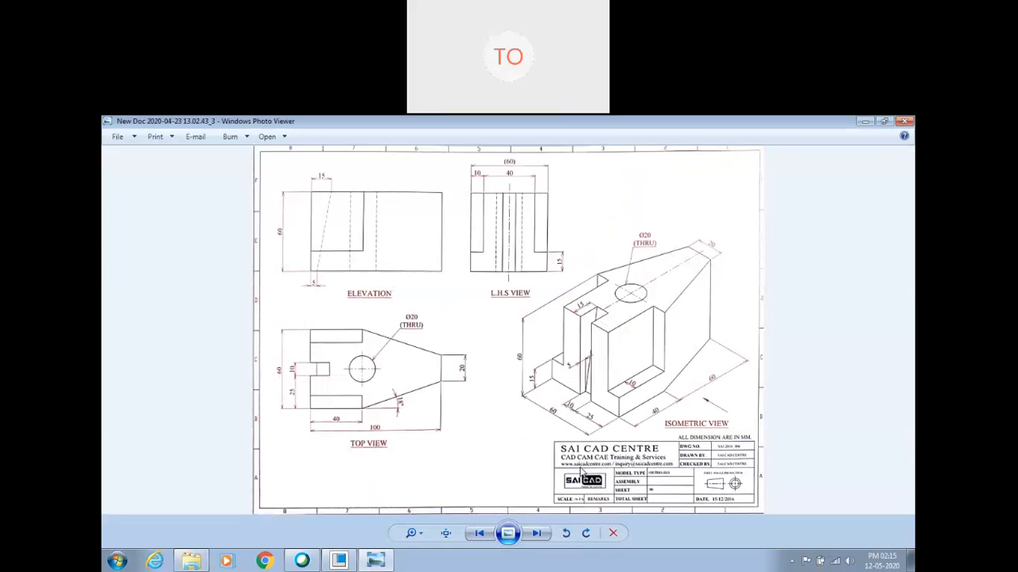
{"action": "key", "text": "Right"}
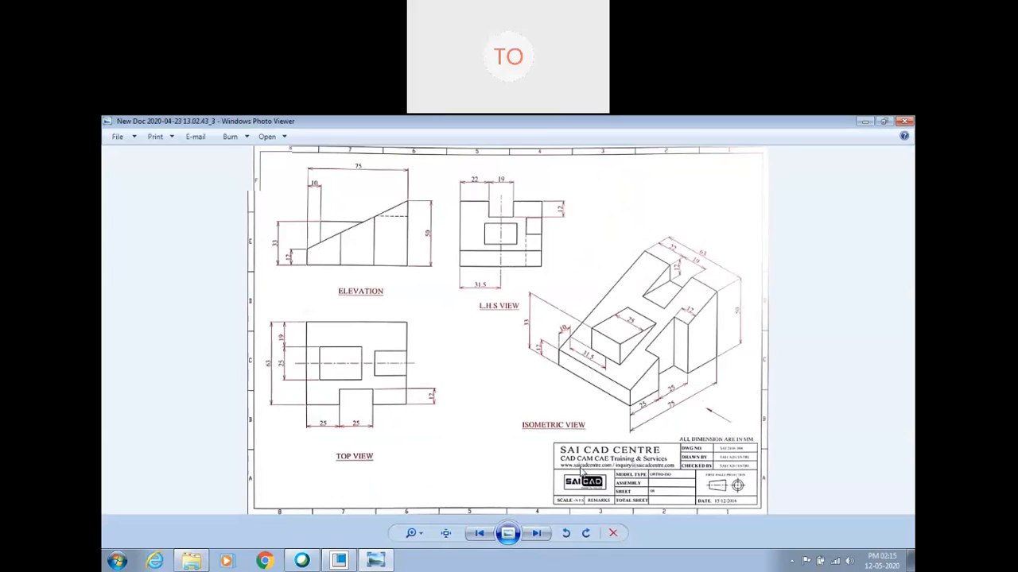
{"action": "key", "text": "Left"}
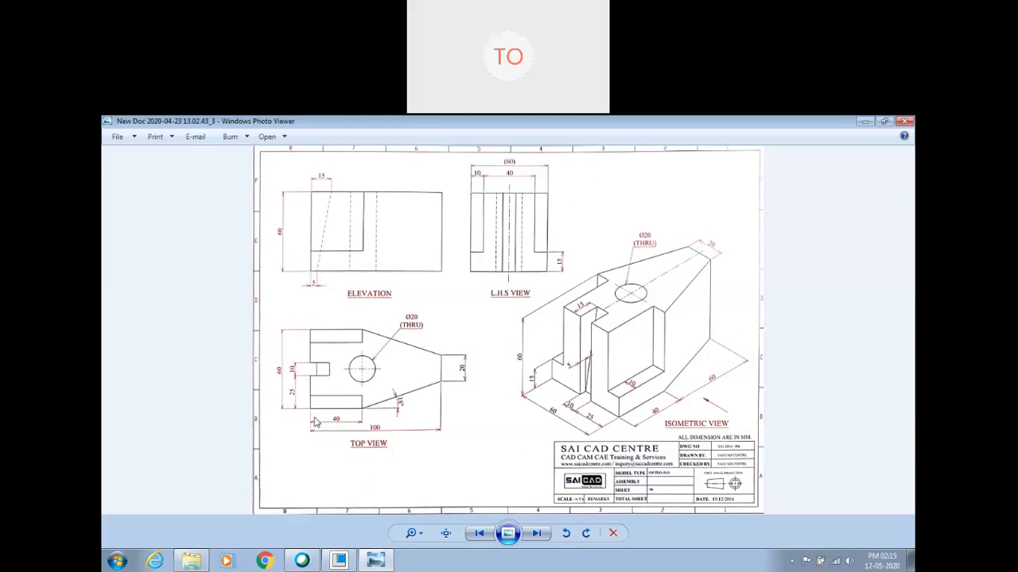
{"action": "scroll", "coordinate": [317, 421], "scroll_direction": "up", "scroll_amount": 3}
{"action": "left_click_drag", "start_coordinate": [417, 386], "coordinate": [523, 387]}
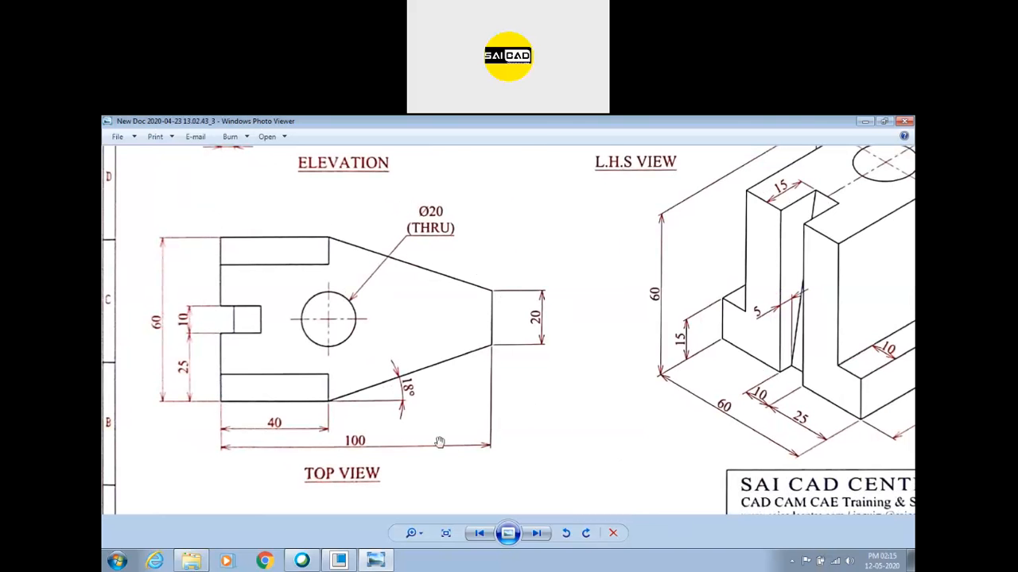
{"action": "scroll", "coordinate": [334, 475], "scroll_direction": "down", "scroll_amount": 1}
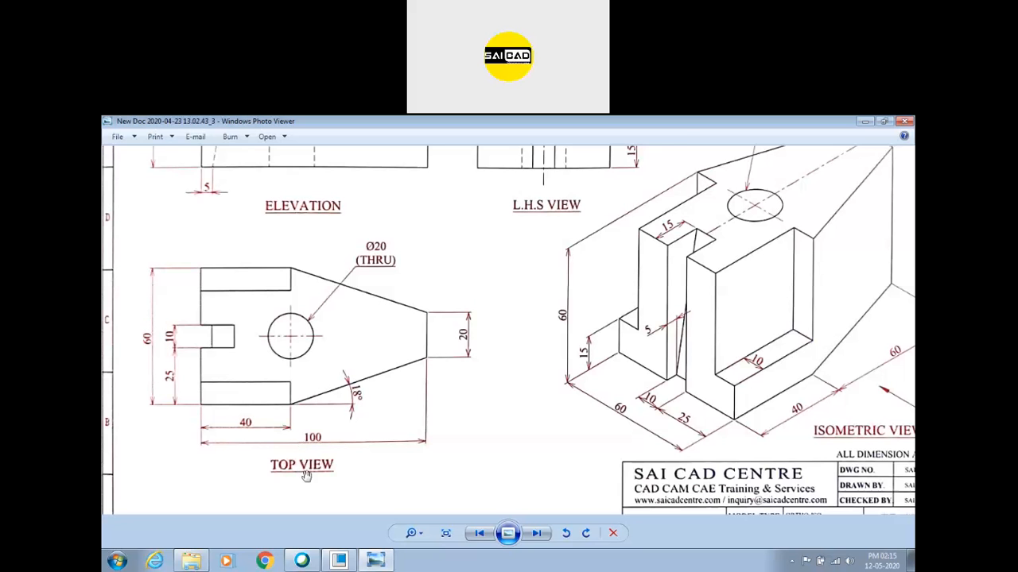
{"action": "left_click_drag", "start_coordinate": [305, 472], "coordinate": [319, 450]}
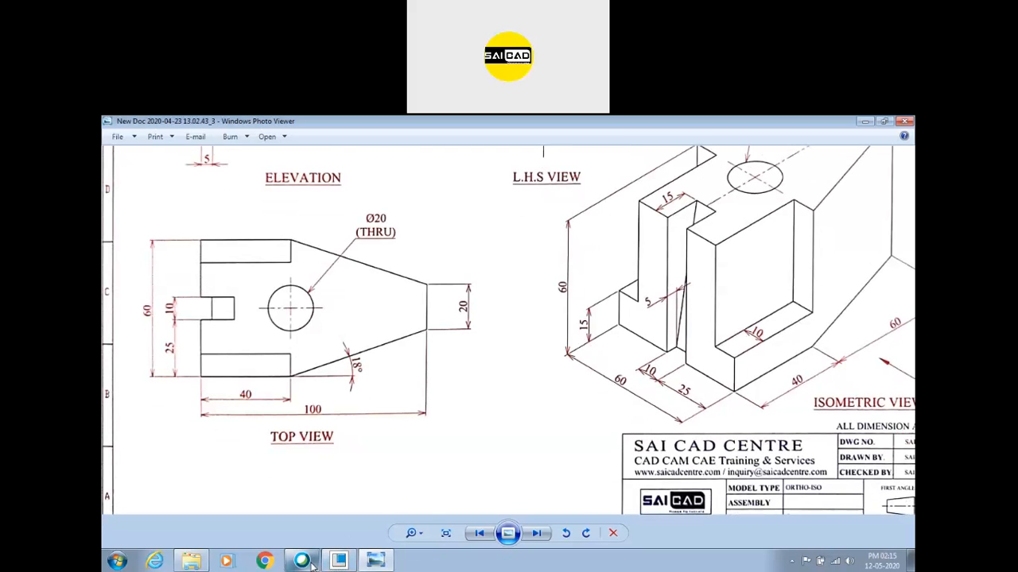
Check the Basic folder of drawing images and switch back to the DRAWING_1 part in Creo Parametric
{"action": "mouse_move", "coordinate": [339, 562]}
{"action": "mouse_move", "coordinate": [195, 563]}
{"action": "left_click", "coordinate": [187, 534]}
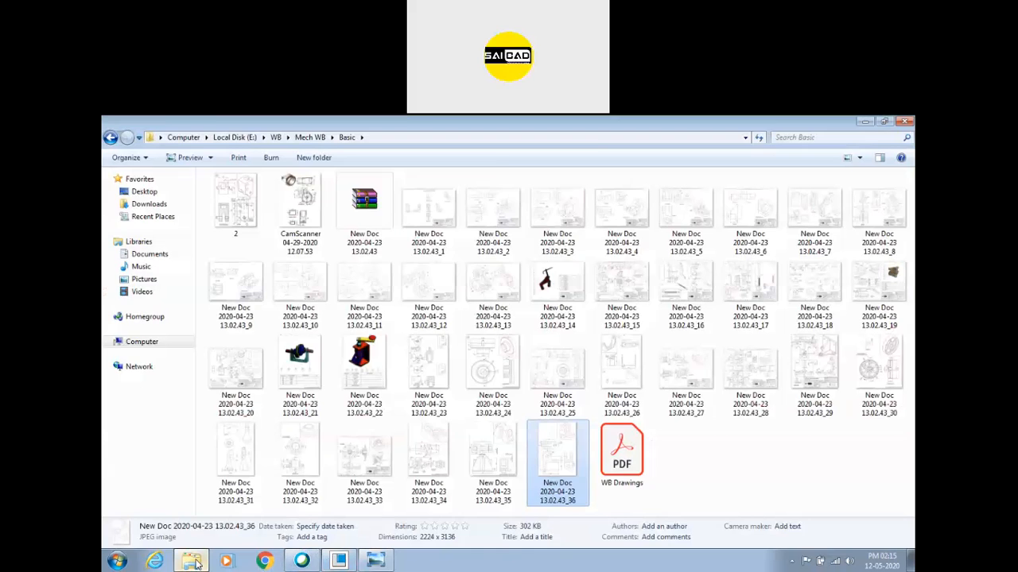
{"action": "left_click", "coordinate": [196, 563]}
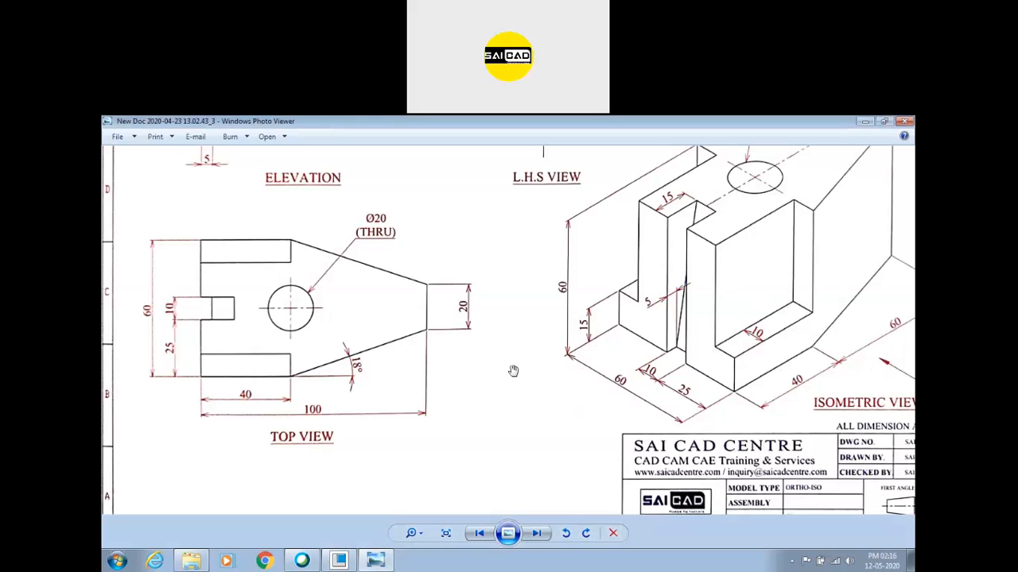
{"action": "left_click", "coordinate": [339, 561]}
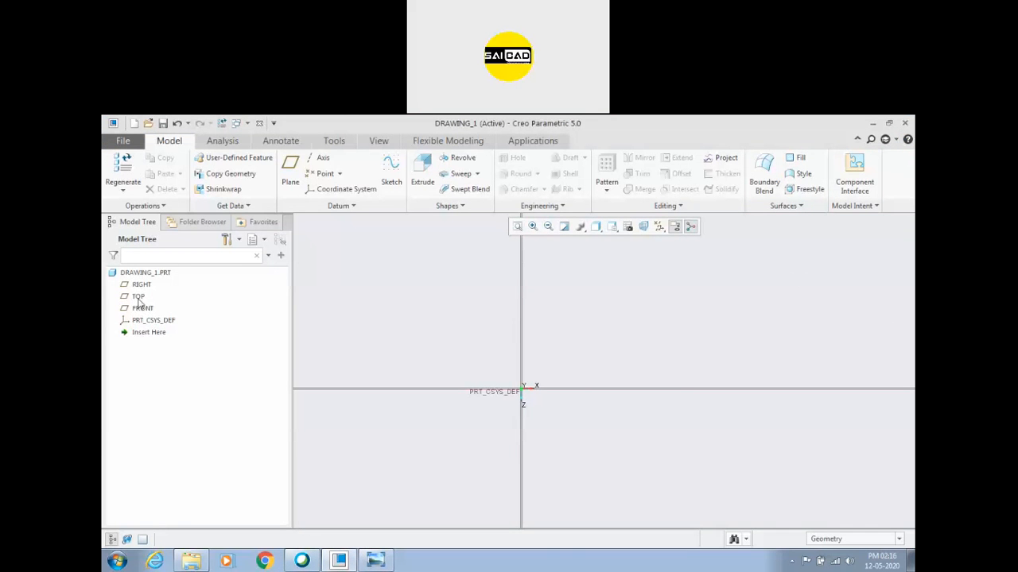
Check the tapered block's top view in the drawing image and start a sketch on the TOP plane in DRAWING_1
{"action": "left_click", "coordinate": [375, 561]}
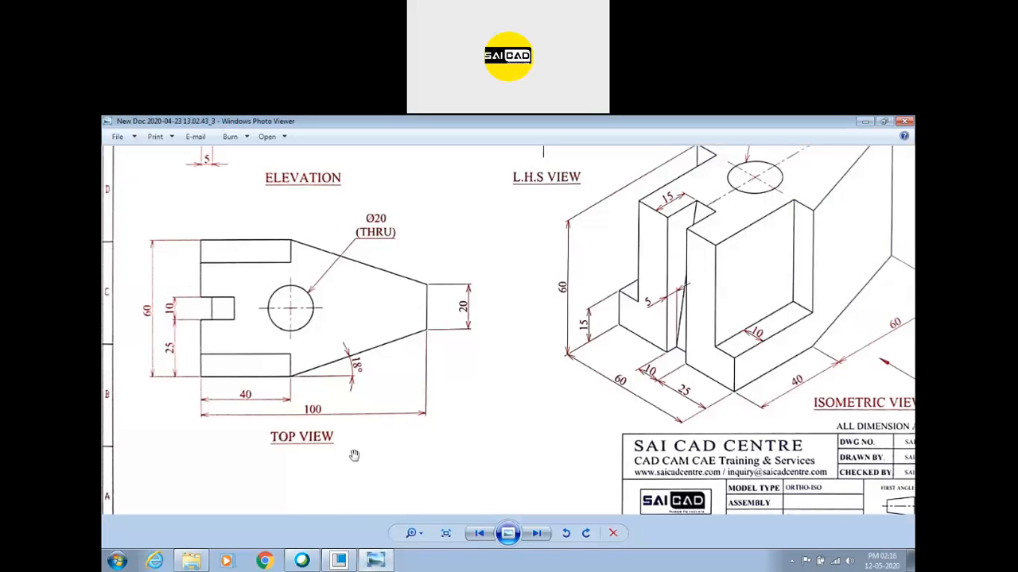
{"action": "left_click", "coordinate": [336, 561]}
{"action": "left_click", "coordinate": [139, 297]}
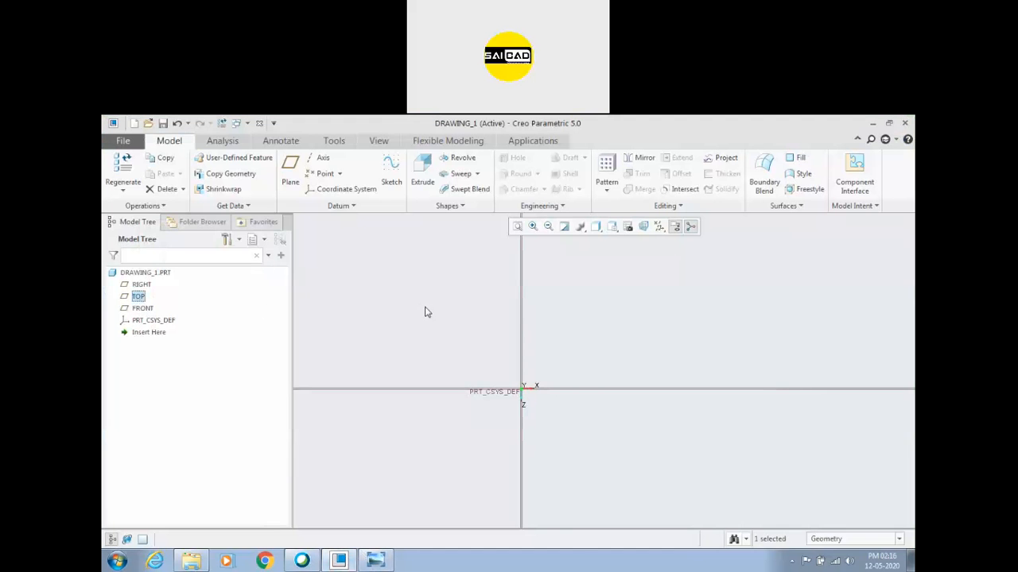
{"action": "left_click", "coordinate": [391, 171]}
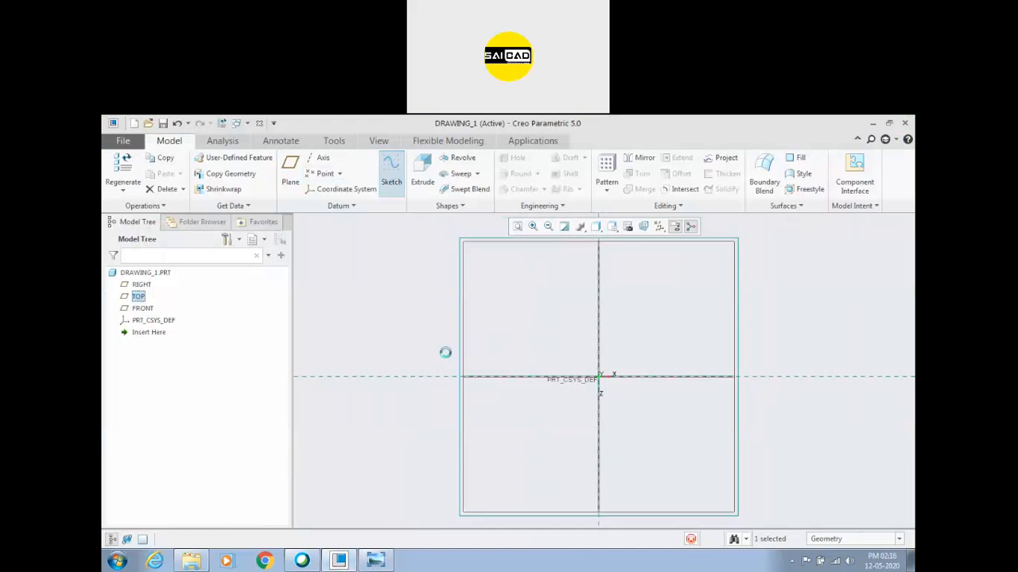
{"action": "scroll", "coordinate": [628, 328], "scroll_direction": "up", "scroll_amount": 1}
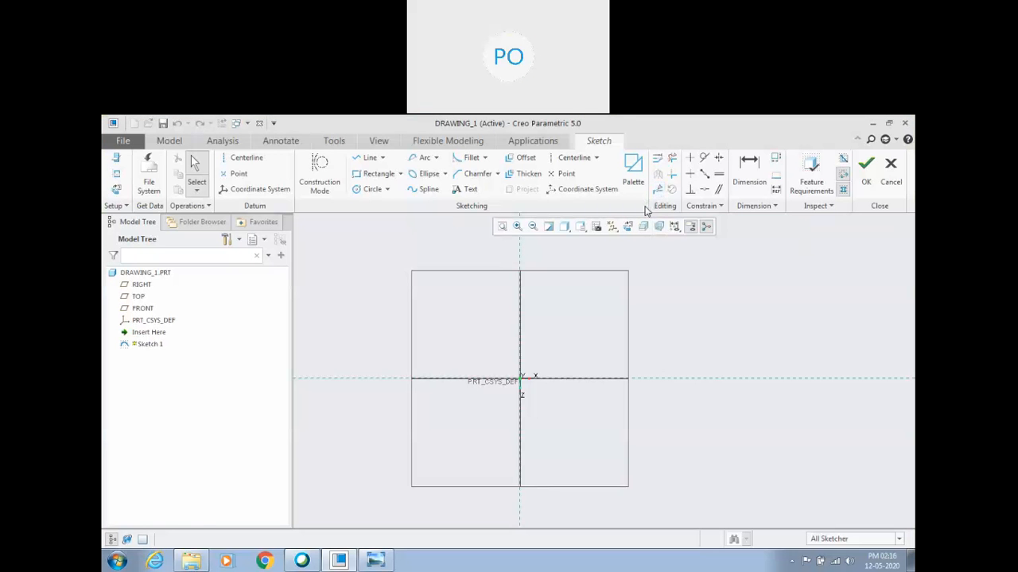
{"action": "left_click", "coordinate": [657, 158]}
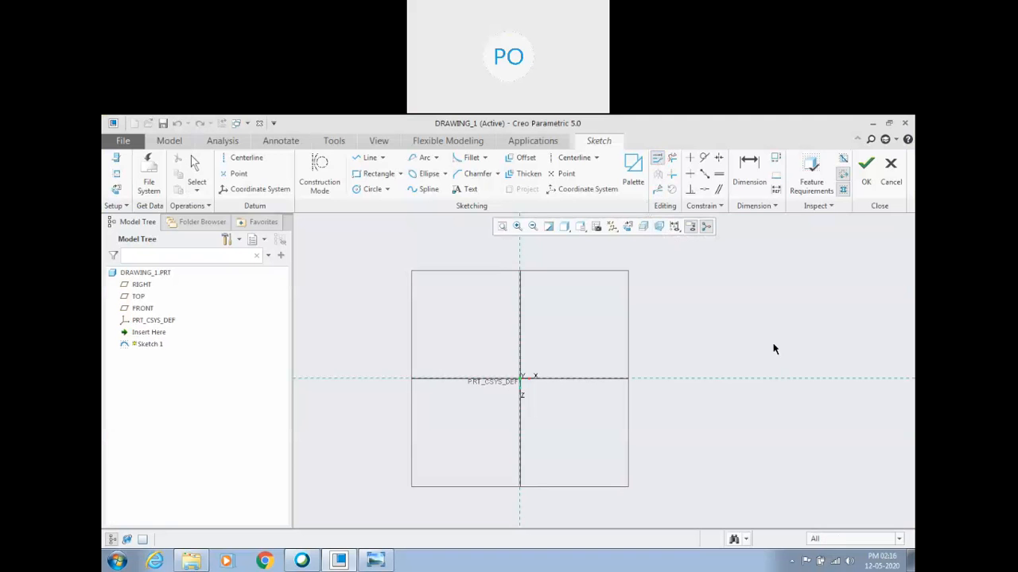
{"action": "middle_click", "coordinate": [679, 293]}
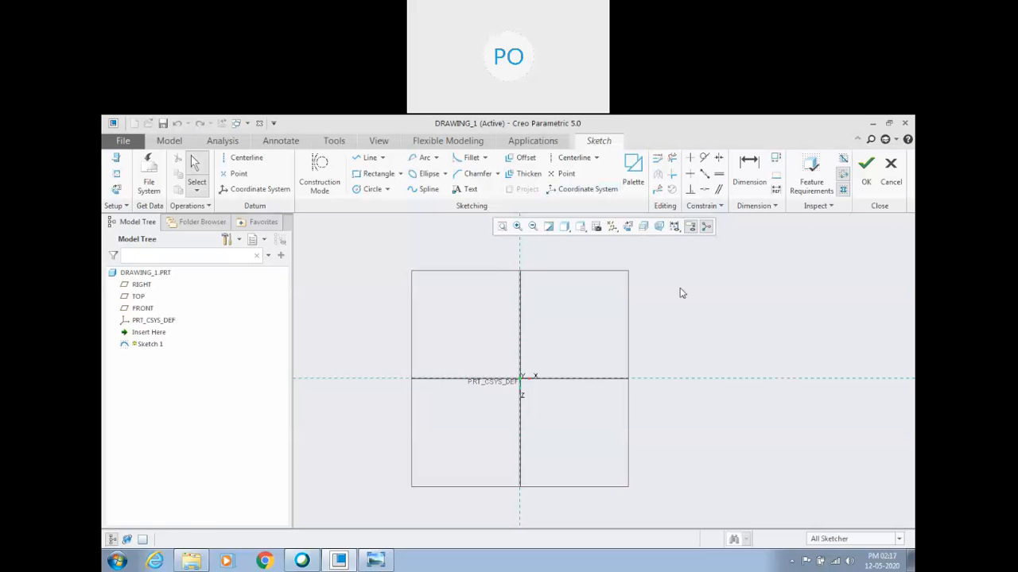
Sketch a corner rectangle about 160 wide and 124 high from the origin and place its width dimension below it
{"action": "left_click", "coordinate": [374, 174]}
{"action": "left_click", "coordinate": [520, 379]}
{"action": "left_click", "coordinate": [602, 331]}
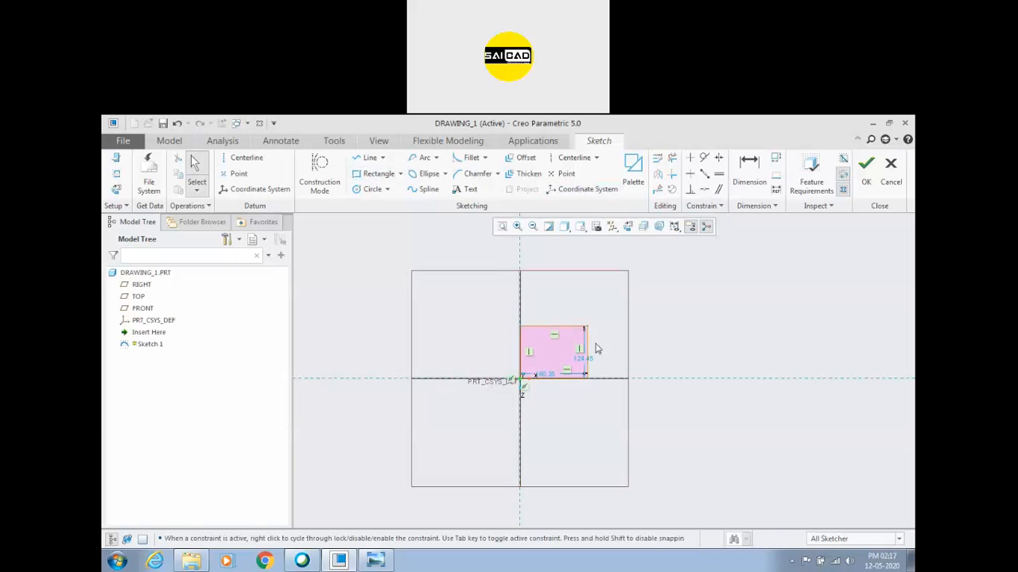
{"action": "middle_click", "coordinate": [545, 384]}
{"action": "left_click_drag", "start_coordinate": [545, 375], "coordinate": [555, 410]}
Modify both rectangle dimensions together and adjust the height to 135.97, trying reduced and medium sensitivity
{"action": "left_click_drag", "start_coordinate": [682, 316], "coordinate": [501, 450]}
{"action": "left_click", "coordinate": [659, 159]}
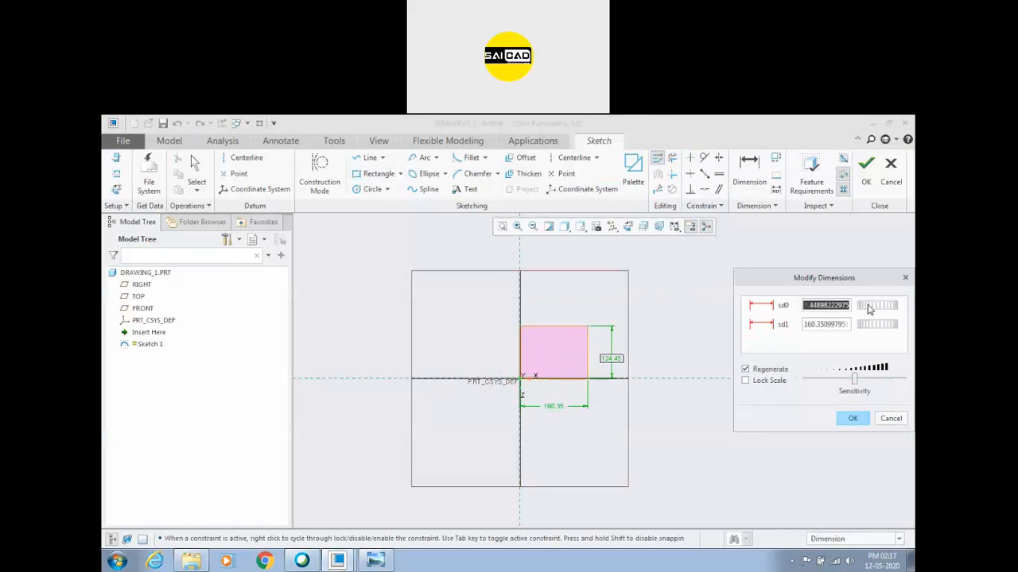
{"action": "left_click_drag", "start_coordinate": [869, 308], "coordinate": [814, 280]}
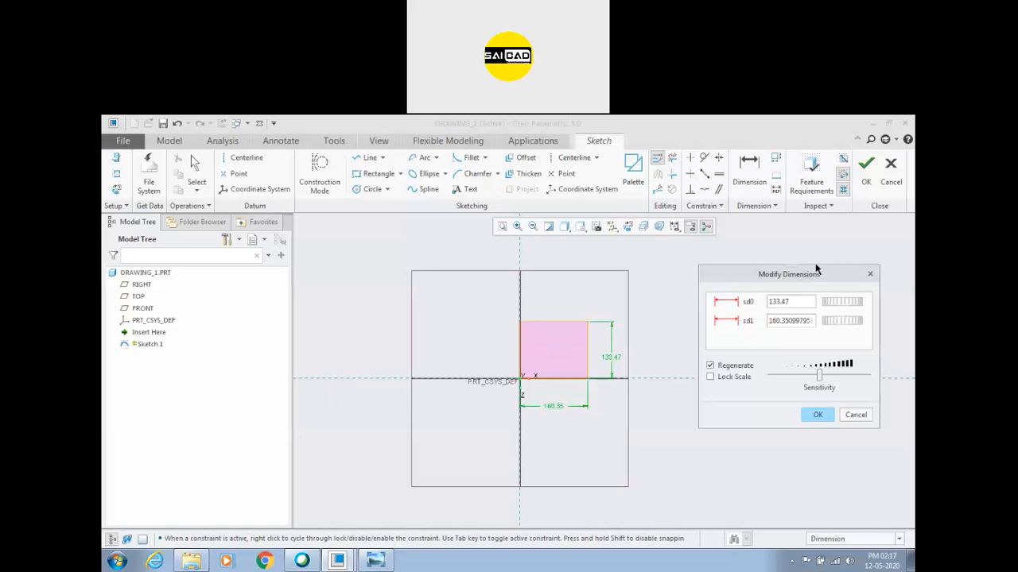
{"action": "mouse_move", "coordinate": [830, 308]}
{"action": "left_mouse_down"}
{"action": "mouse_move", "coordinate": [881, 308]}
{"action": "mouse_move", "coordinate": [840, 298]}
{"action": "mouse_move", "coordinate": [833, 317]}
{"action": "left_mouse_up"}
{"action": "left_click_drag", "start_coordinate": [820, 380], "coordinate": [801, 380]}
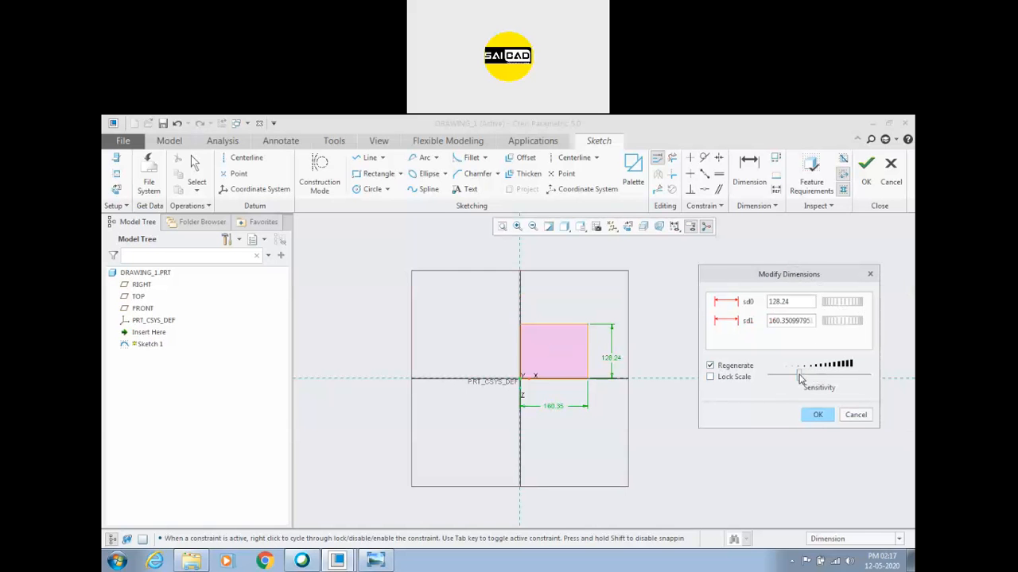
{"action": "mouse_move", "coordinate": [843, 307]}
{"action": "left_mouse_down"}
{"action": "mouse_move", "coordinate": [857, 304]}
{"action": "mouse_move", "coordinate": [833, 312]}
{"action": "left_mouse_up"}
{"action": "left_click_drag", "start_coordinate": [799, 382], "coordinate": [820, 379]}
{"action": "left_click_drag", "start_coordinate": [829, 306], "coordinate": [835, 306]}
{"action": "double_click", "coordinate": [799, 304]}
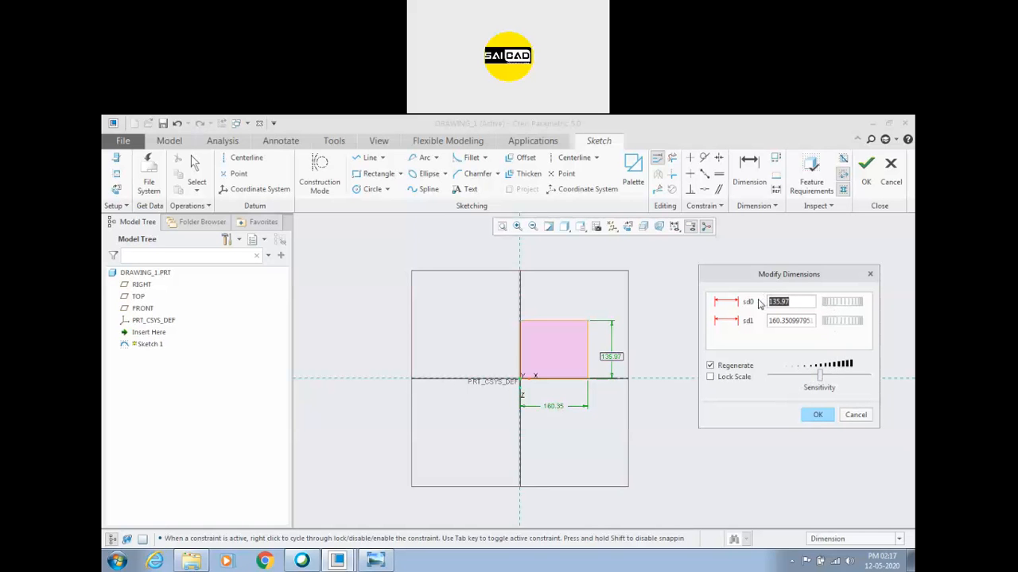
Raise the adjustment sensitivity to maximum and increase the rectangle's height to 228.70
{"action": "left_click_drag", "start_coordinate": [820, 379], "coordinate": [869, 381]}
{"action": "left_click_drag", "start_coordinate": [830, 305], "coordinate": [834, 304]}
{"action": "double_click", "coordinate": [777, 302]}
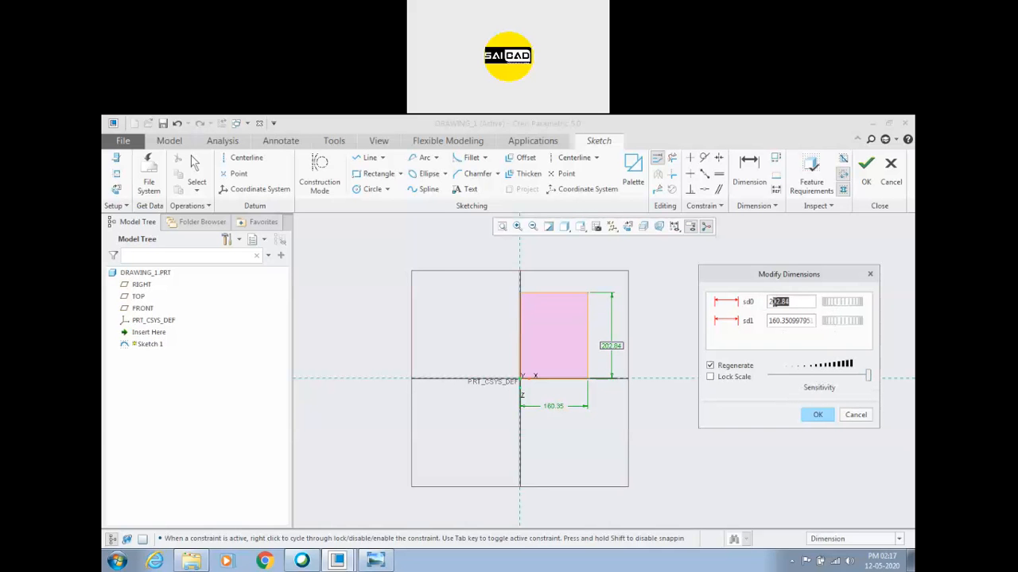
{"action": "left_click_drag", "start_coordinate": [835, 308], "coordinate": [834, 310]}
Lower the adjustment sensitivity to minimum and fine-tune the rectangle's height to 227.97
{"action": "left_click_drag", "start_coordinate": [866, 377], "coordinate": [761, 376]}
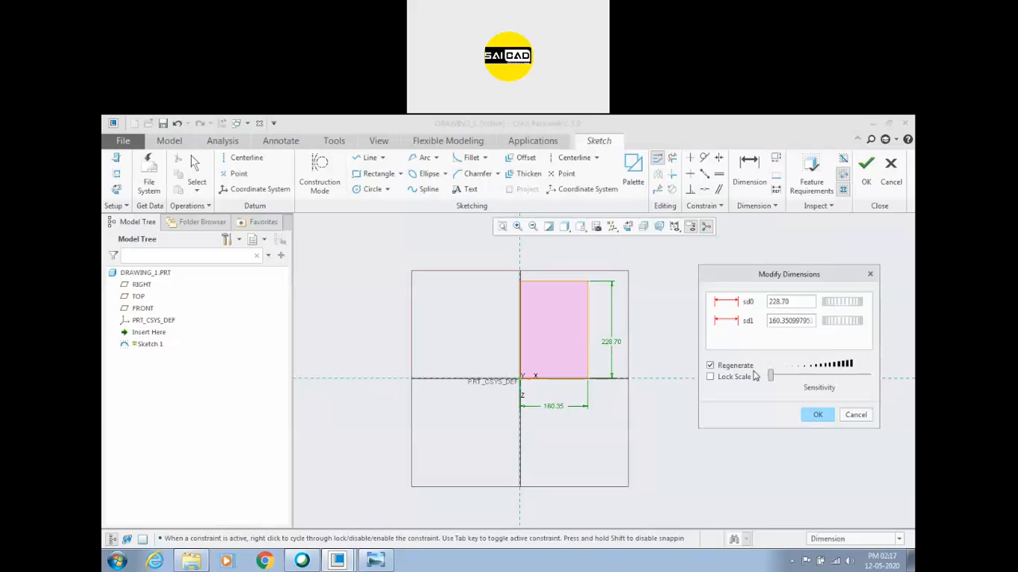
{"action": "left_click_drag", "start_coordinate": [861, 304], "coordinate": [827, 308]}
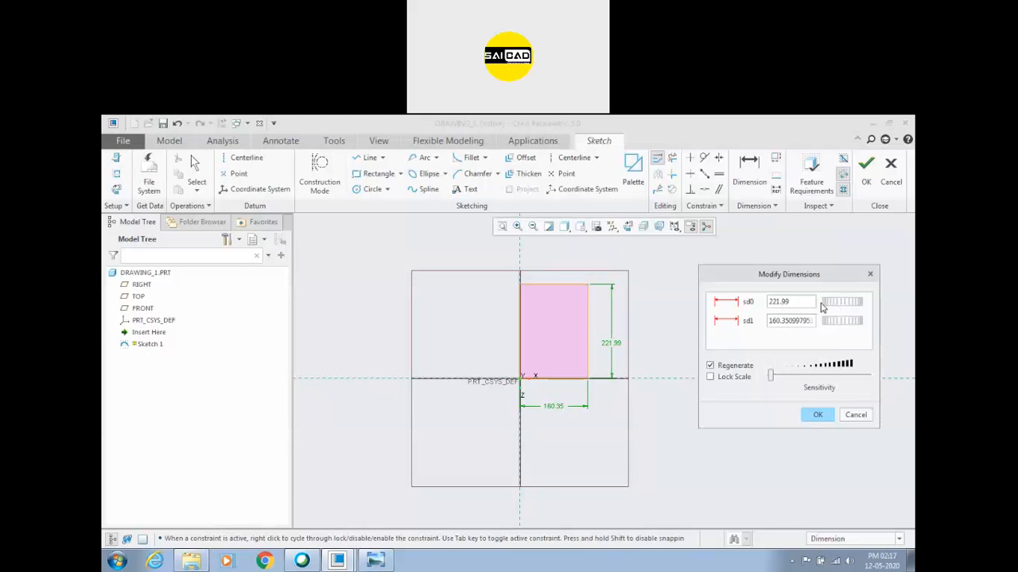
{"action": "mouse_move", "coordinate": [827, 308]}
{"action": "left_mouse_down"}
{"action": "mouse_move", "coordinate": [862, 310]}
{"action": "mouse_move", "coordinate": [846, 313]}
{"action": "left_mouse_up"}
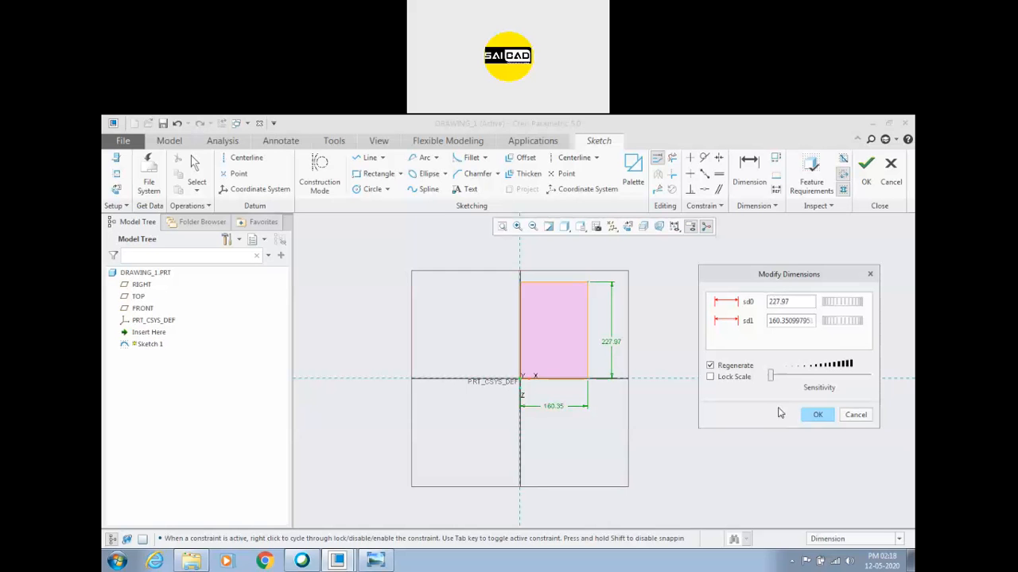
Restore maximum adjustment sensitivity and stretch the rectangle's height to 3259.13
{"action": "left_click_drag", "start_coordinate": [771, 377], "coordinate": [867, 378]}
{"action": "left_click_drag", "start_coordinate": [825, 307], "coordinate": [865, 311]}
{"action": "double_click", "coordinate": [799, 302]}
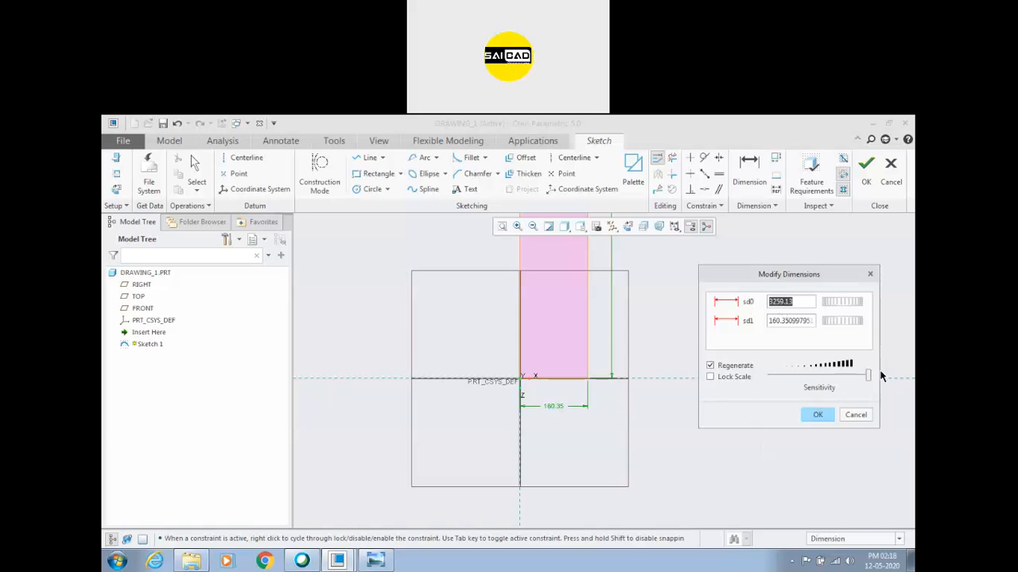
Reduce the sensitivity, turn off automatic regeneration and lower the rectangle's height value to 56.25
{"action": "left_click_drag", "start_coordinate": [870, 379], "coordinate": [818, 378]}
{"action": "left_click", "coordinate": [710, 366]}
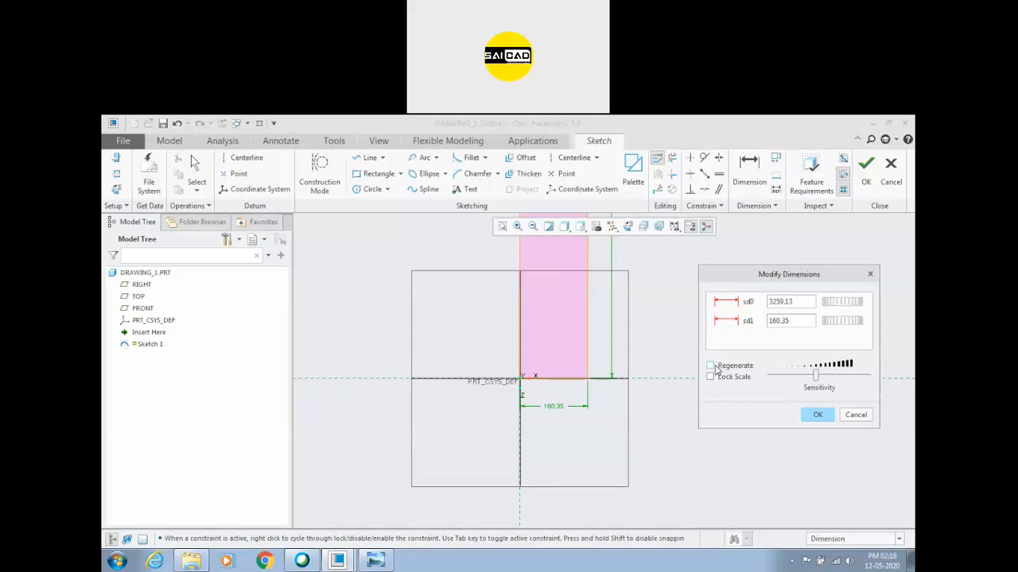
{"action": "left_click", "coordinate": [715, 369]}
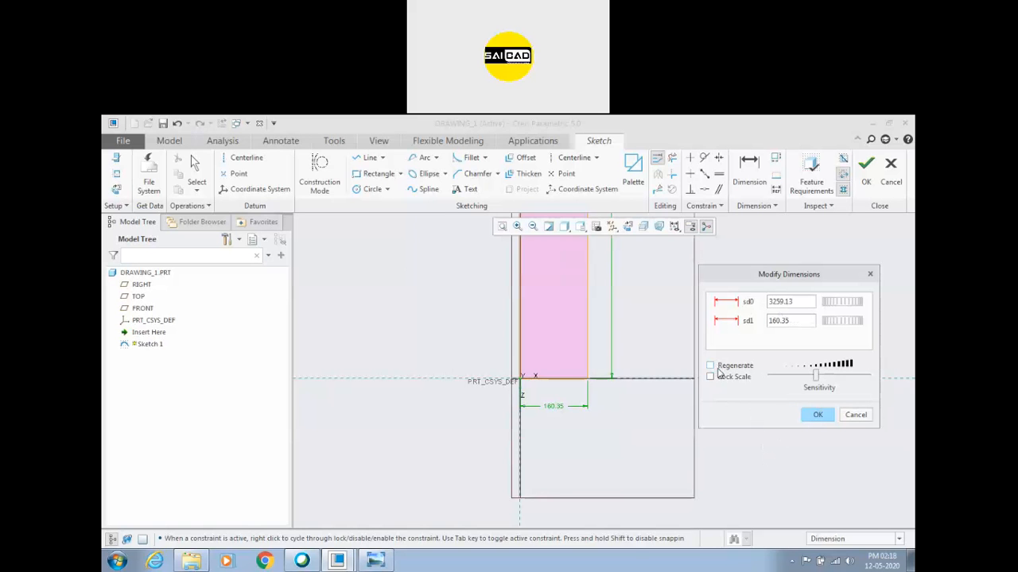
{"action": "left_click", "coordinate": [712, 367]}
{"action": "left_click_drag", "start_coordinate": [848, 307], "coordinate": [822, 309]}
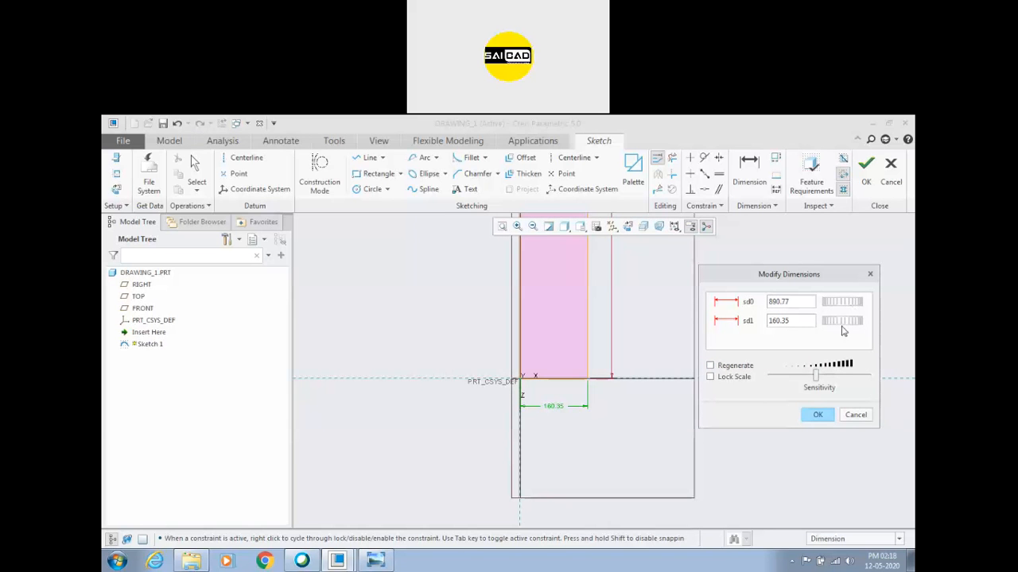
{"action": "left_click_drag", "start_coordinate": [816, 375], "coordinate": [852, 375]}
{"action": "left_click_drag", "start_coordinate": [848, 310], "coordinate": [841, 303]}
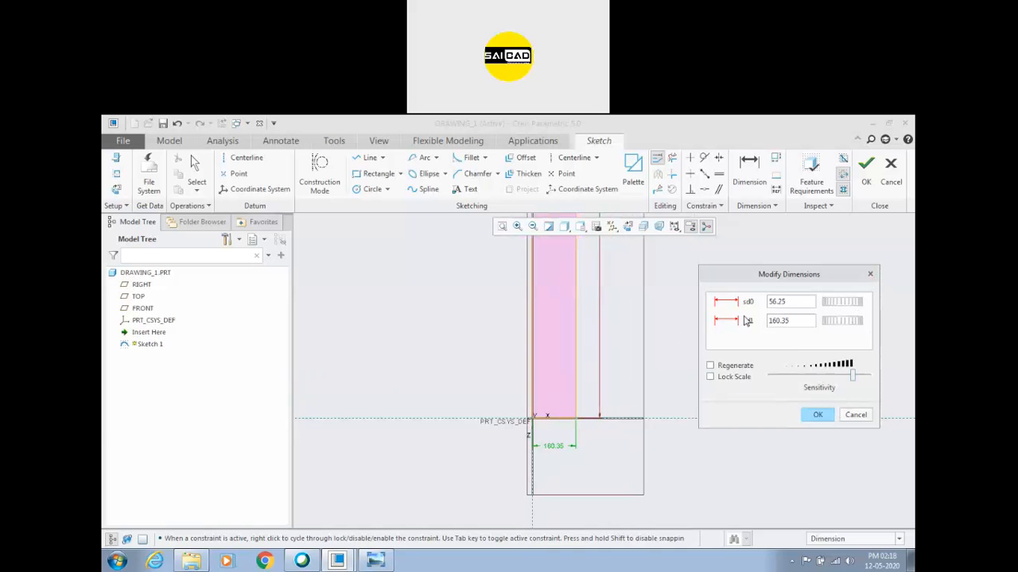
{"action": "left_click_drag", "start_coordinate": [798, 301], "coordinate": [756, 301]}
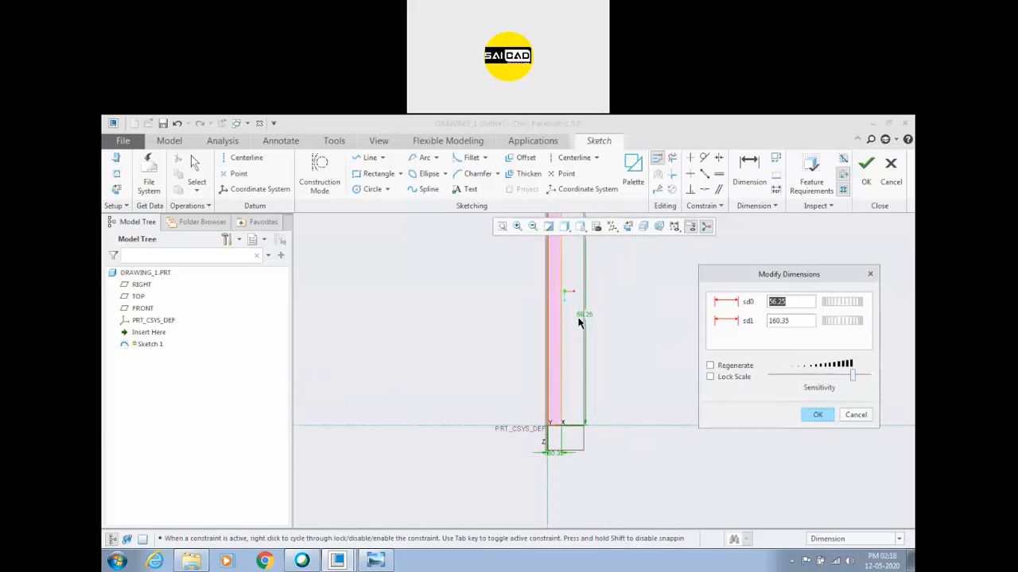
Turn regeneration back on to apply the new height, then cancel all the dimension modifications
{"action": "scroll", "coordinate": [557, 391], "scroll_direction": "down", "scroll_amount": 3}
{"action": "scroll", "coordinate": [554, 481], "scroll_direction": "up", "scroll_amount": 4}
{"action": "scroll", "coordinate": [591, 319], "scroll_direction": "down", "scroll_amount": 2}
{"action": "scroll", "coordinate": [579, 328], "scroll_direction": "up", "scroll_amount": 1}
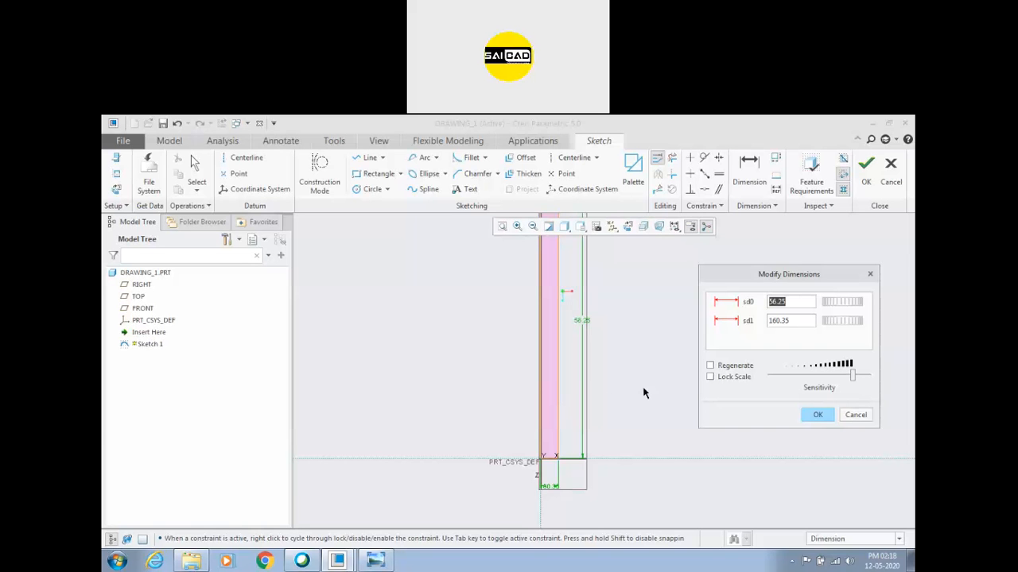
{"action": "left_click", "coordinate": [710, 365]}
{"action": "middle_click_drag", "start_coordinate": [548, 459], "coordinate": [604, 382], "text": "shift"}
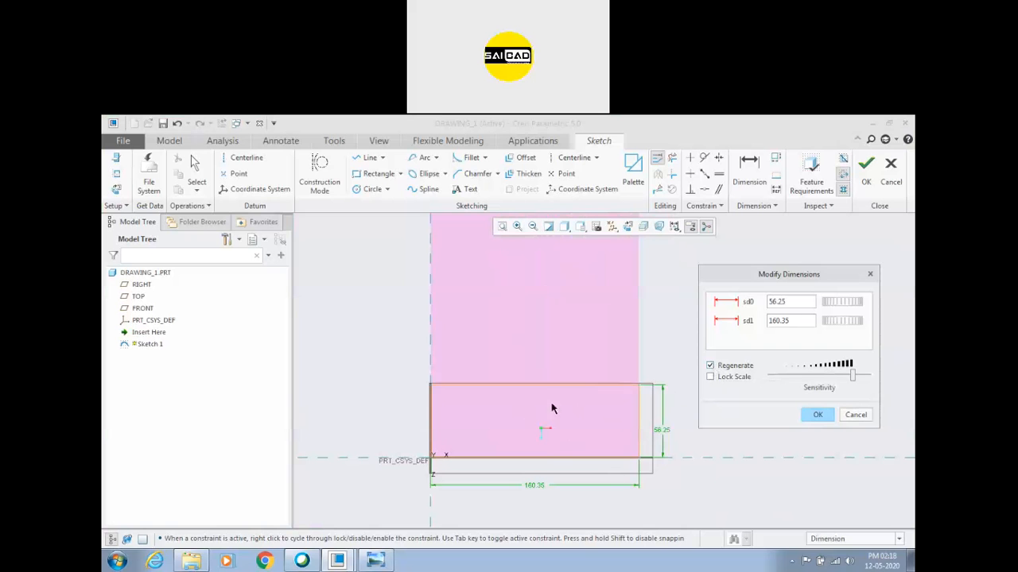
{"action": "left_click", "coordinate": [684, 437]}
{"action": "left_click", "coordinate": [854, 417]}
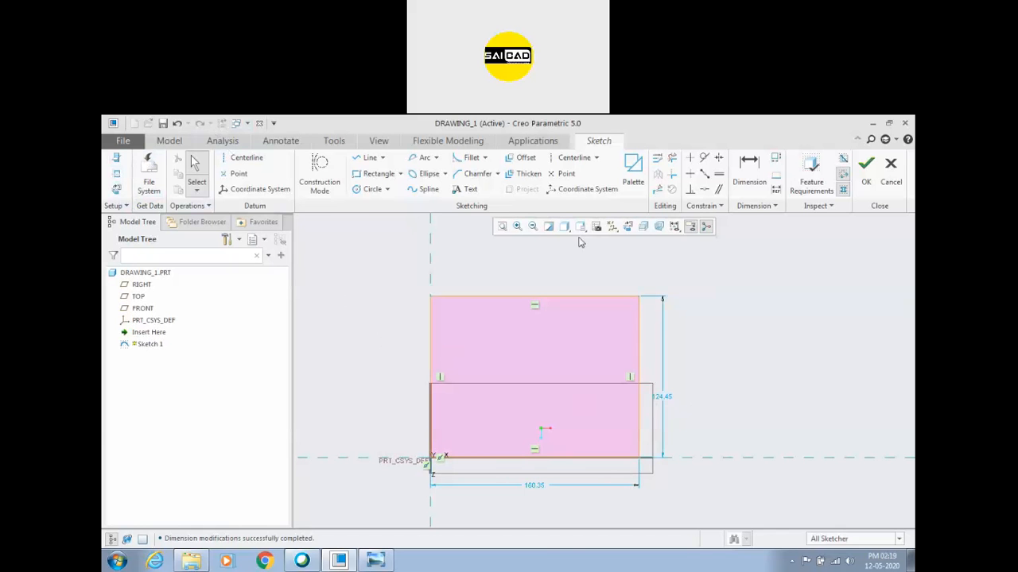
Modify only the rectangle's height to 144.88 with regeneration off, regenerate the sketch, then cancel the change
{"action": "left_click", "coordinate": [657, 157]}
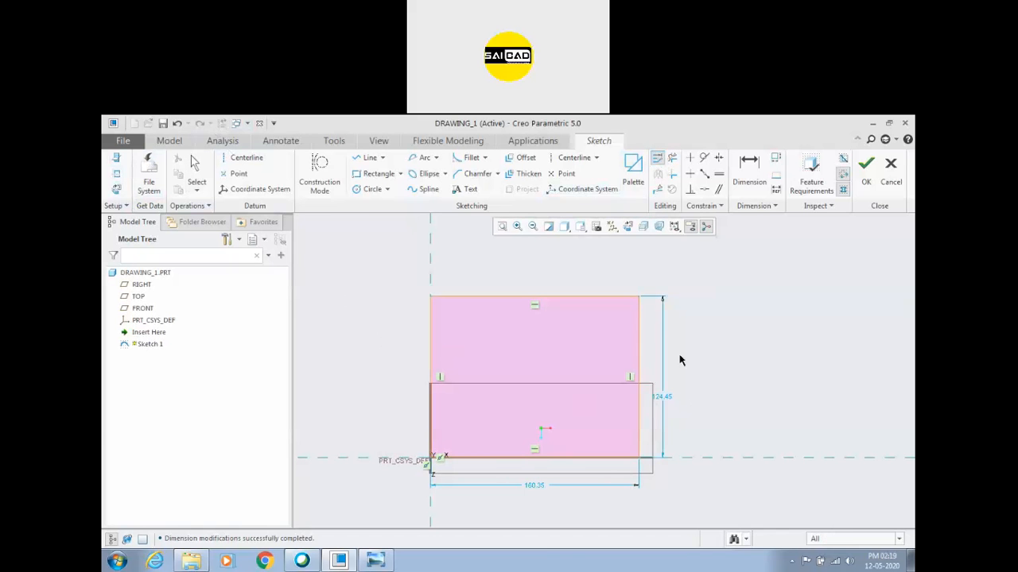
{"action": "left_click", "coordinate": [667, 399]}
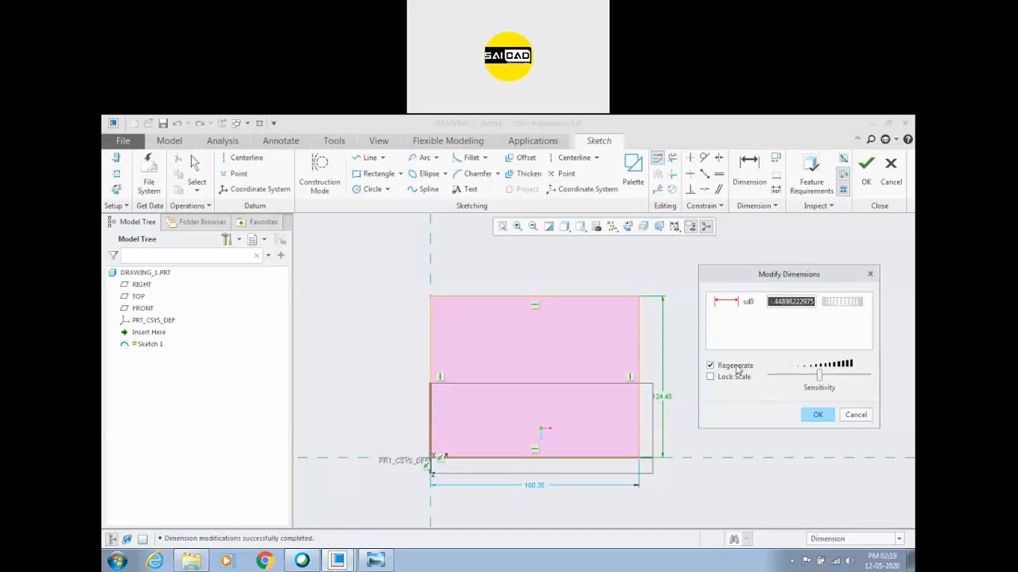
{"action": "mouse_move", "coordinate": [832, 309]}
{"action": "left_mouse_down"}
{"action": "mouse_move", "coordinate": [856, 306]}
{"action": "mouse_move", "coordinate": [833, 311]}
{"action": "left_mouse_up"}
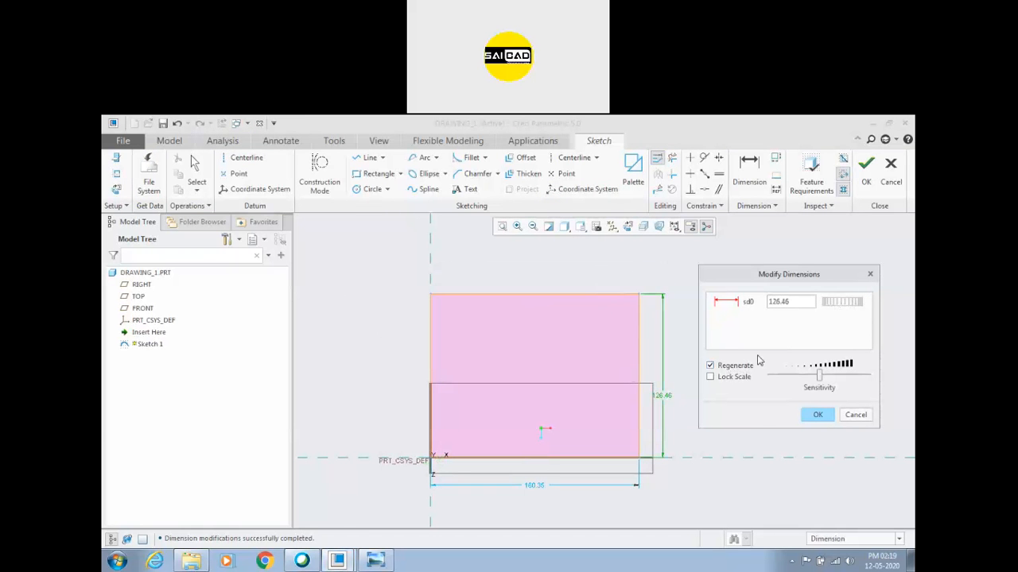
{"action": "left_click", "coordinate": [709, 365]}
{"action": "mouse_move", "coordinate": [839, 306]}
{"action": "left_mouse_down"}
{"action": "mouse_move", "coordinate": [883, 306]}
{"action": "mouse_move", "coordinate": [809, 311]}
{"action": "mouse_move", "coordinate": [851, 307]}
{"action": "left_mouse_up"}
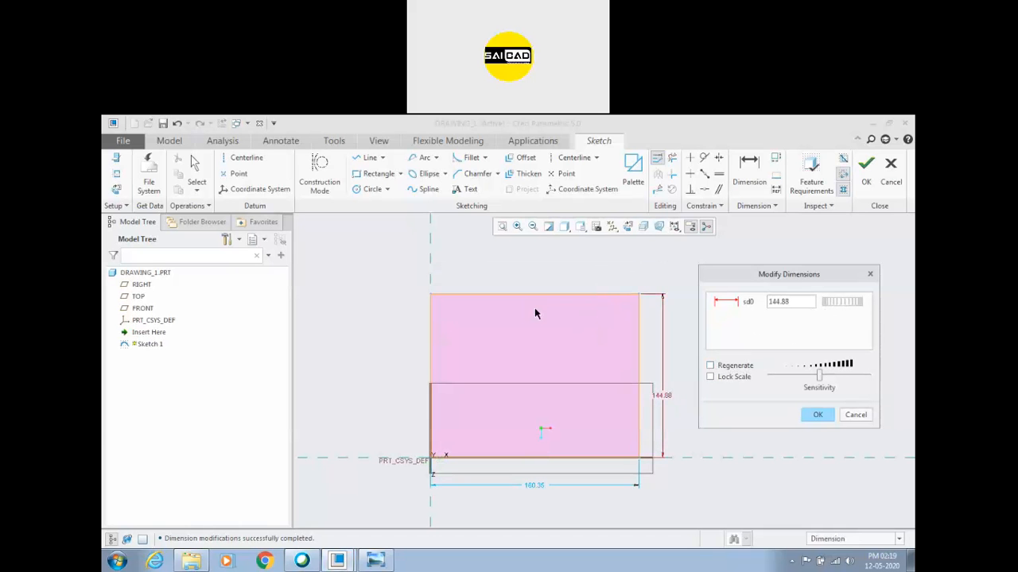
{"action": "left_click", "coordinate": [725, 369]}
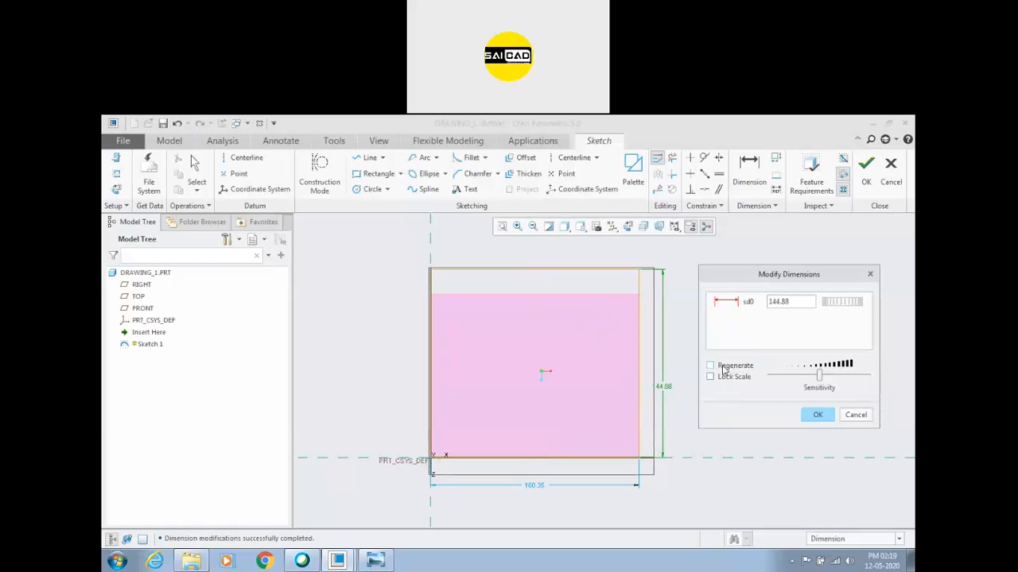
{"action": "left_click", "coordinate": [854, 414]}
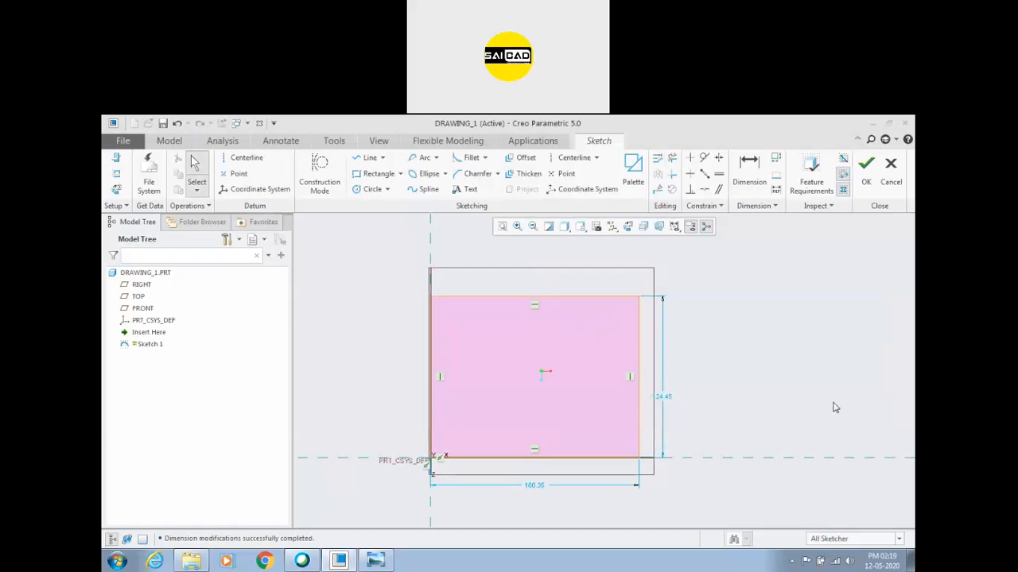
Delete the upper horizontal and right-hand vertical lines of the rectangle
{"action": "scroll", "coordinate": [628, 359], "scroll_direction": "up", "scroll_amount": 3}
{"action": "mouse_move", "coordinate": [483, 313]}
{"action": "left_mouse_down"}
{"action": "mouse_move", "coordinate": [492, 340]}
{"action": "mouse_move", "coordinate": [701, 487]}
{"action": "left_mouse_up"}
{"action": "left_click", "coordinate": [805, 324]}
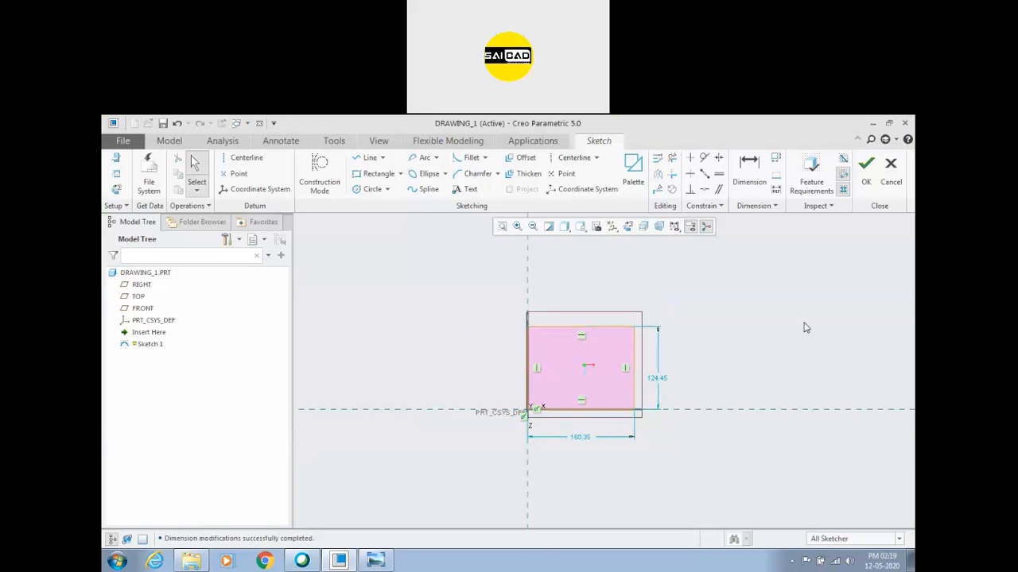
{"action": "left_click_drag", "start_coordinate": [699, 299], "coordinate": [605, 352]}
{"action": "key", "text": "Delete"}
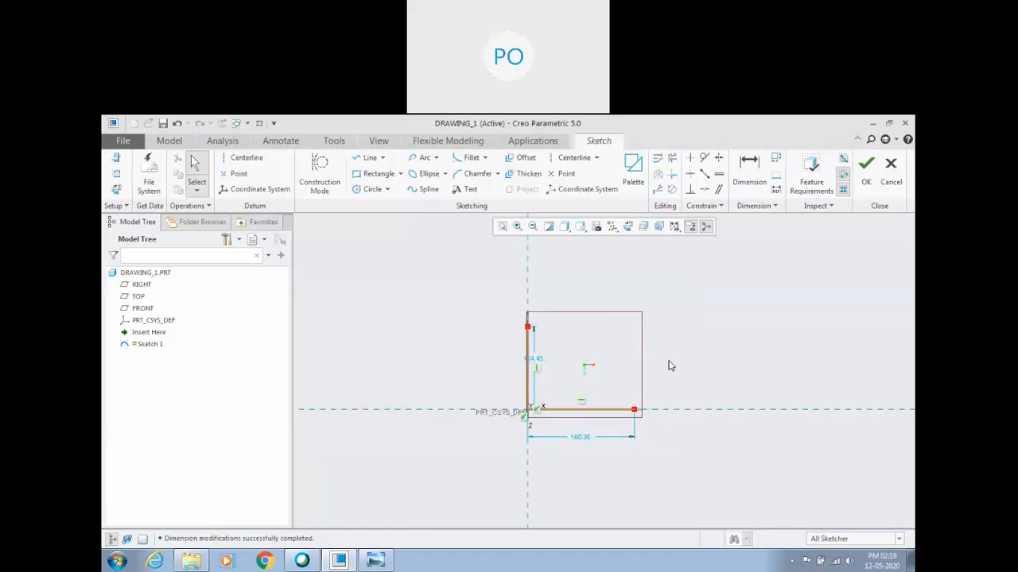
Open the horizontal line's length dimension for modification and accept its existing value
{"action": "left_click", "coordinate": [657, 158]}
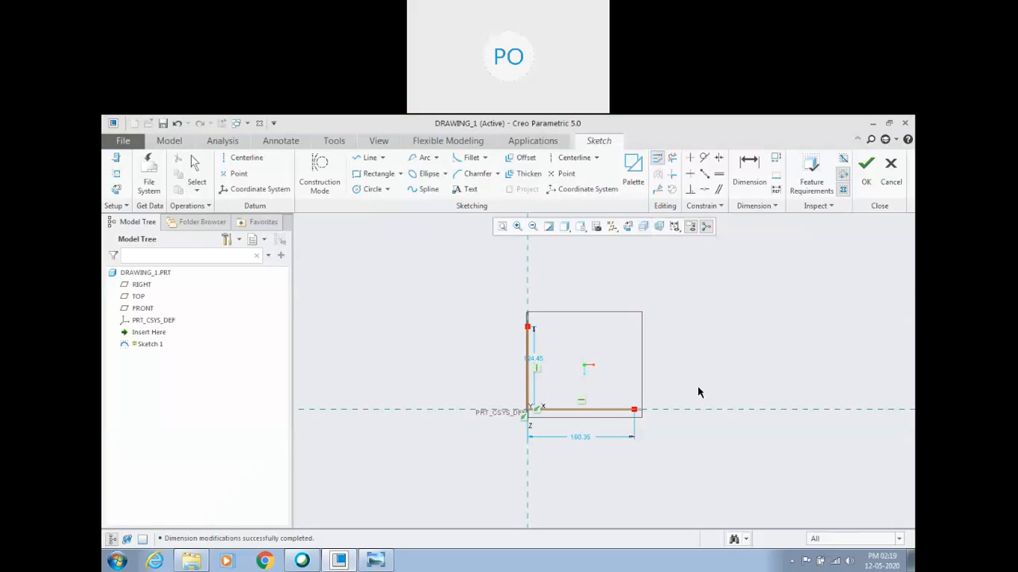
{"action": "left_click", "coordinate": [581, 438]}
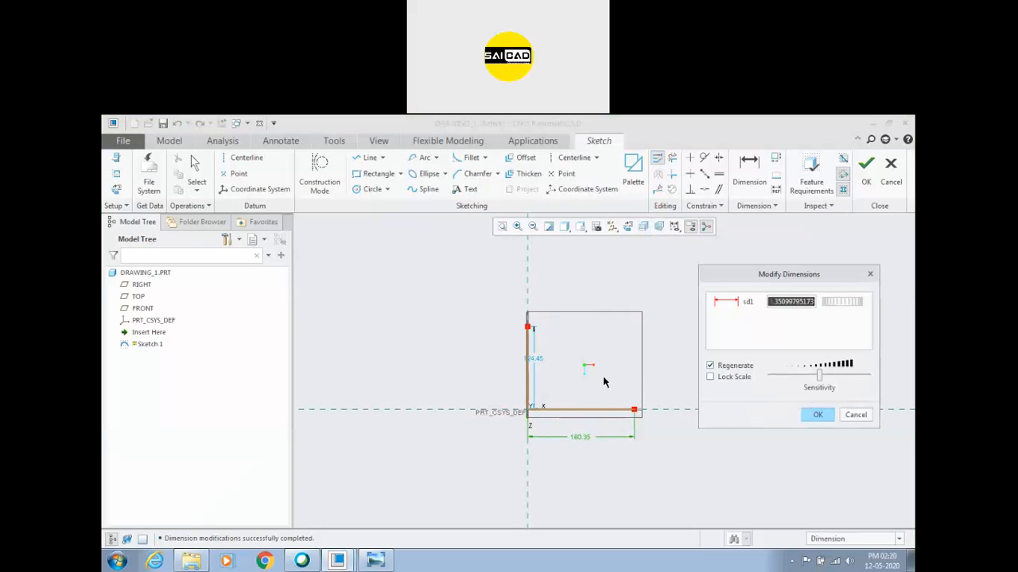
{"action": "left_click", "coordinate": [818, 414]}
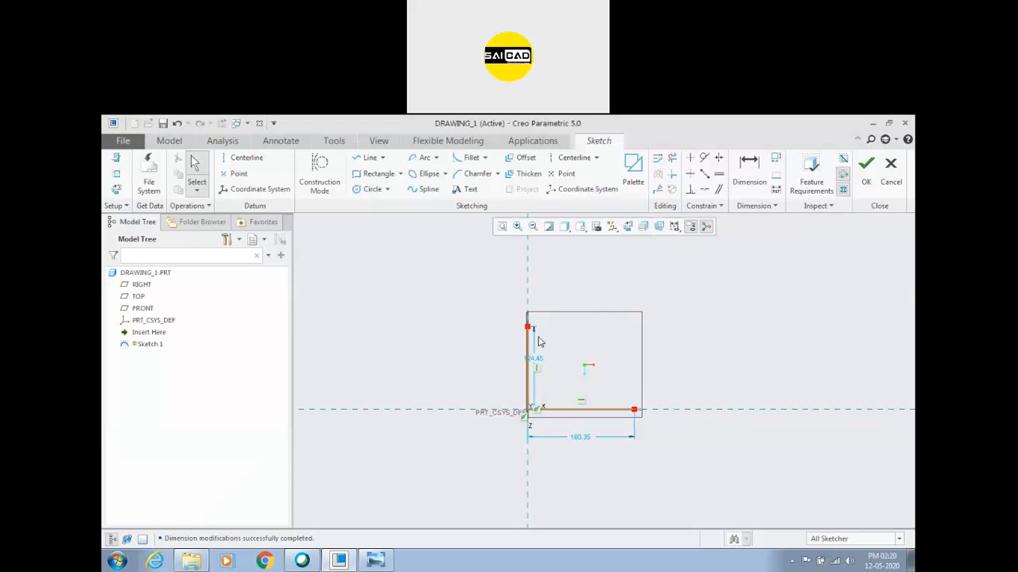
Move the vertical line's dimension clear of the geometry, and set the horizontal line's length to 100 and the vertical line's to 50
{"action": "left_click_drag", "start_coordinate": [535, 359], "coordinate": [506, 360]}
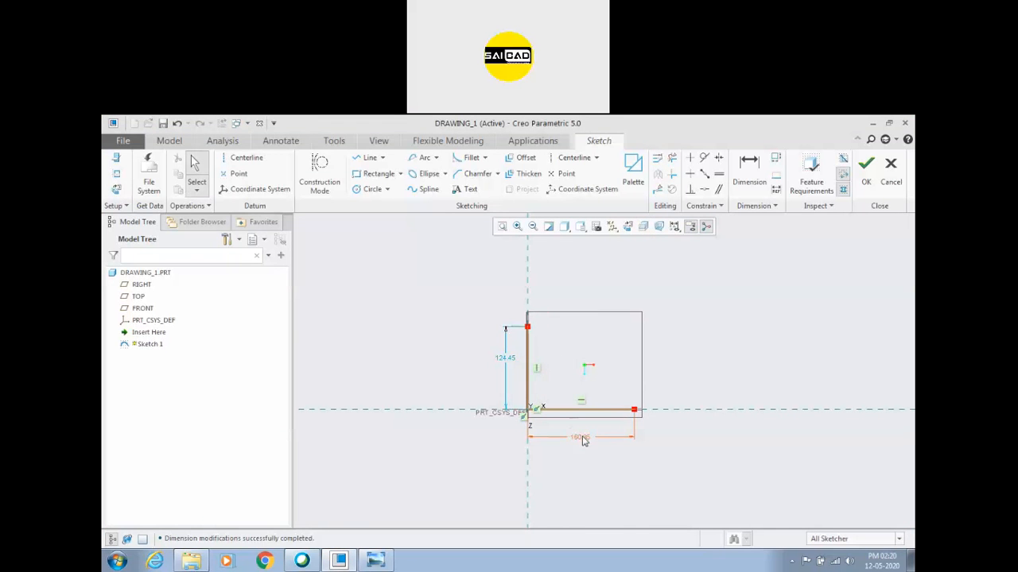
{"action": "double_click", "coordinate": [583, 439]}
{"action": "type", "text": "100"}
{"action": "key", "text": "Return"}
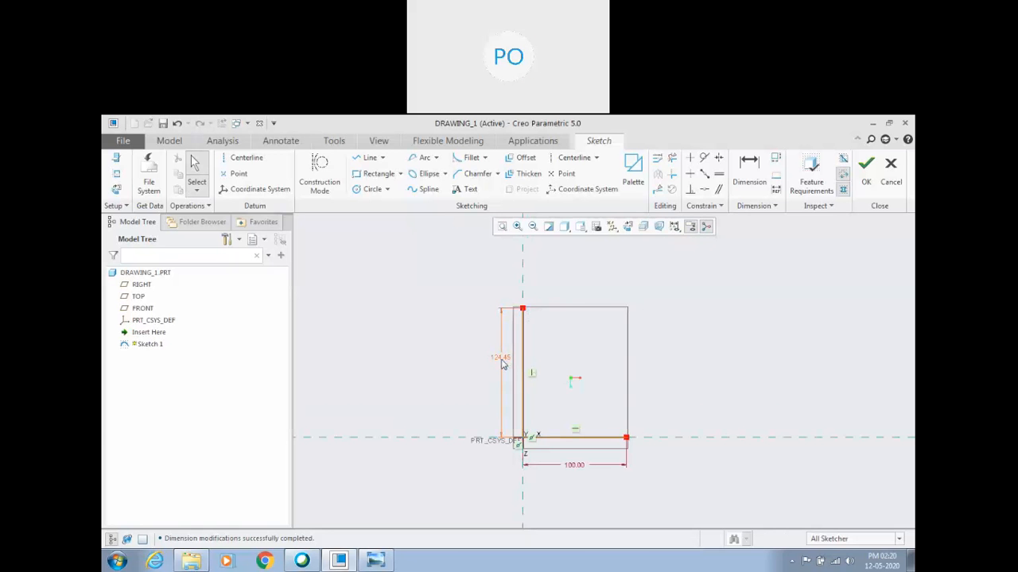
{"action": "double_click", "coordinate": [501, 363]}
{"action": "type", "text": "50"}
{"action": "key", "text": "Return"}
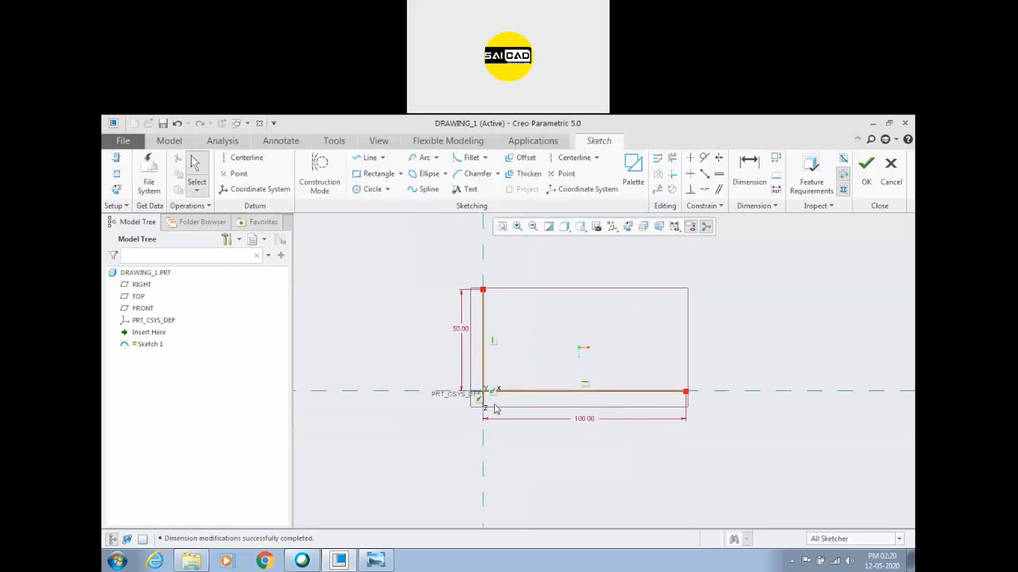
{"action": "scroll", "coordinate": [497, 437], "scroll_direction": "up", "scroll_amount": 2}
{"action": "scroll", "coordinate": [557, 376], "scroll_direction": "down", "scroll_amount": 1}
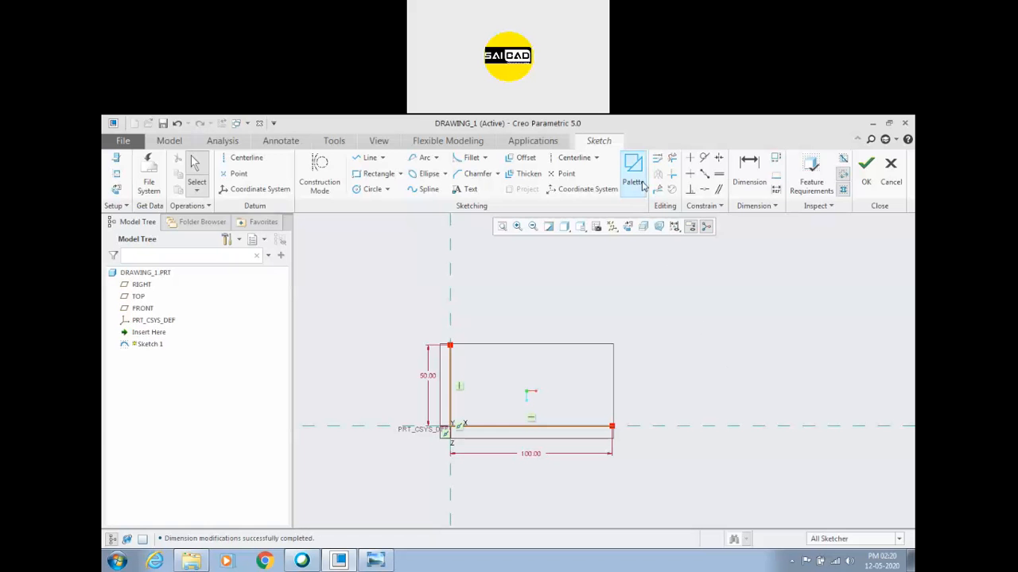
Modify both line dimensions together with their scale locked, setting the horizontal length to 200, then cancel the modification
{"action": "left_click", "coordinate": [657, 161]}
{"action": "left_click", "coordinate": [554, 458]}
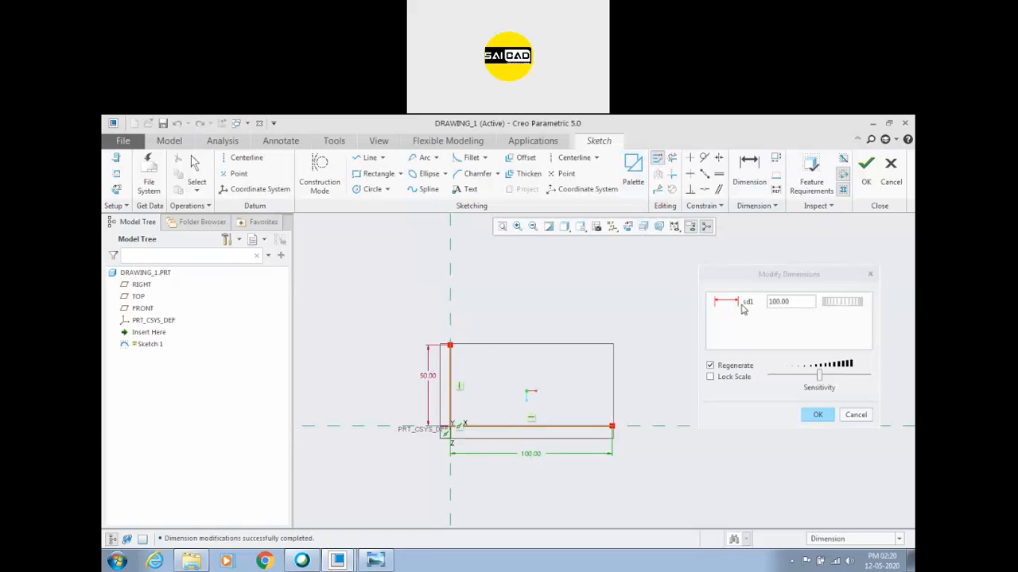
{"action": "left_click", "coordinate": [430, 362]}
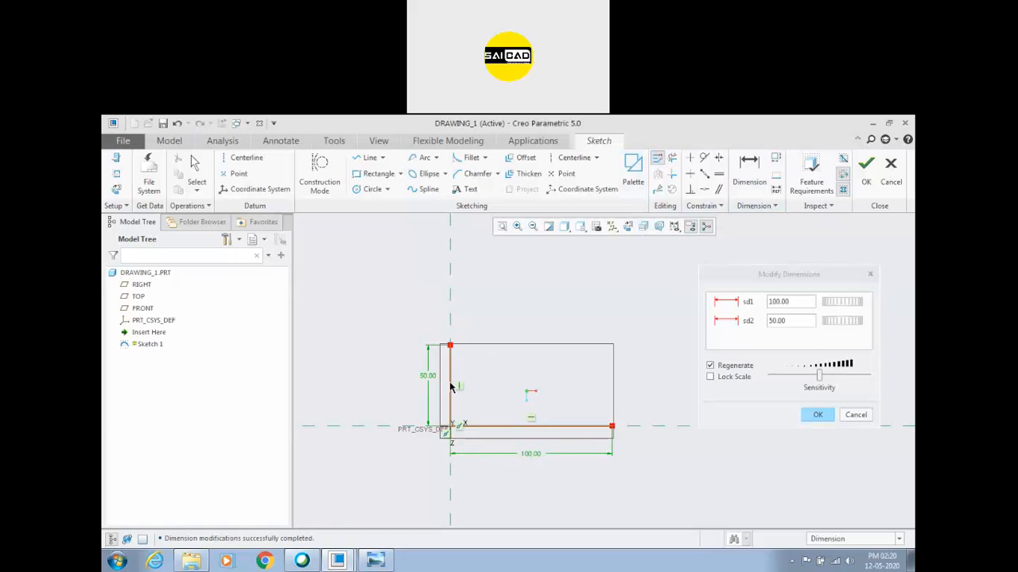
{"action": "left_click", "coordinate": [710, 377]}
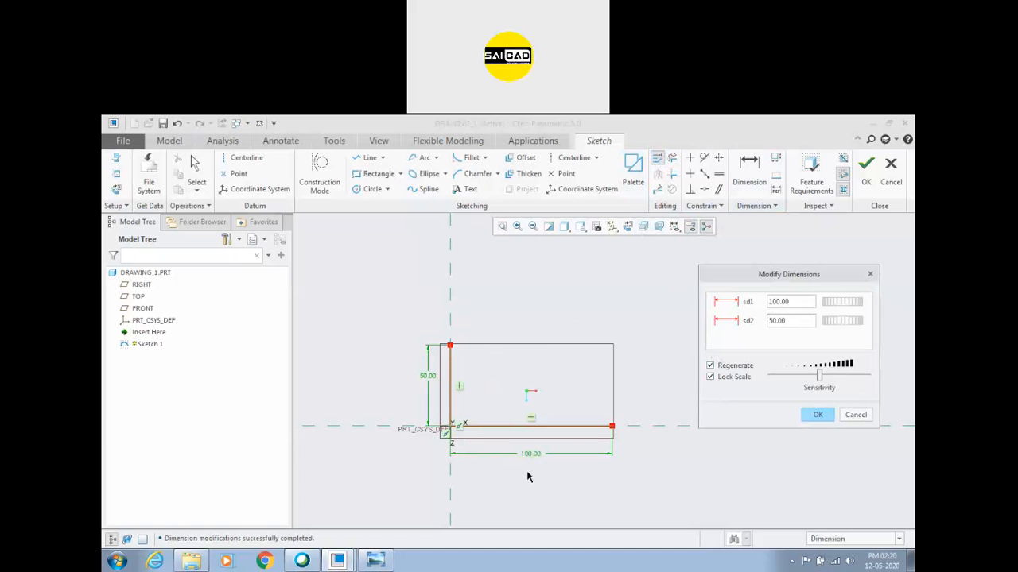
{"action": "left_click_drag", "start_coordinate": [798, 302], "coordinate": [750, 302]}
{"action": "type", "text": "2"}
{"action": "key", "text": "Return"}
{"action": "left_click", "coordinate": [787, 321]}
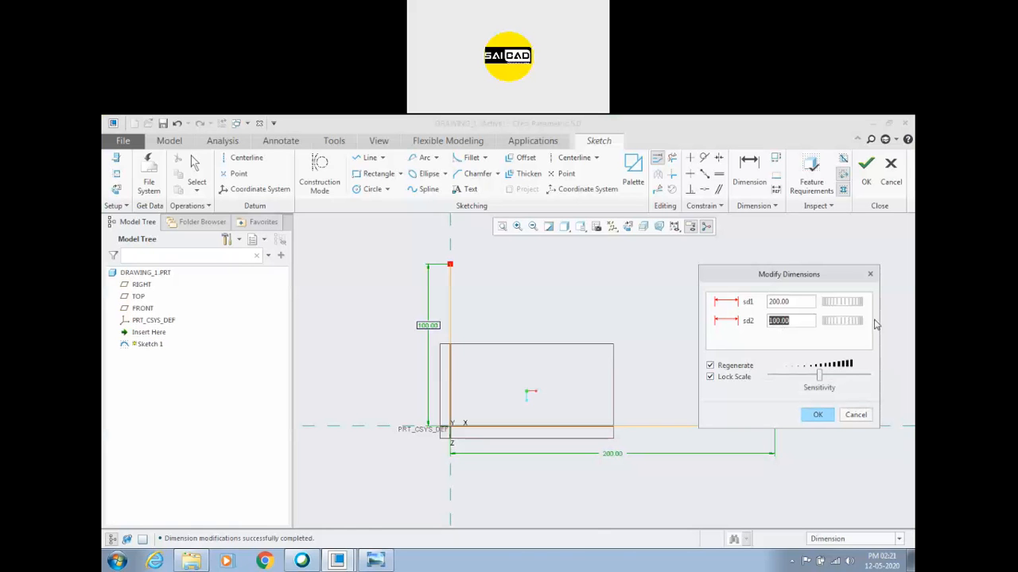
{"action": "left_click", "coordinate": [855, 415]}
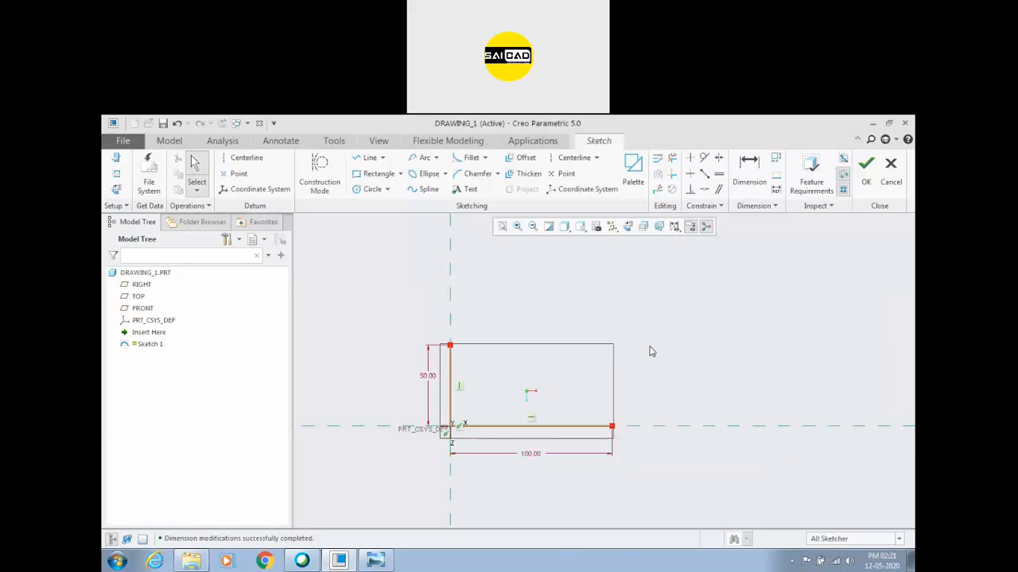
Switch to Windows Photo Viewer and examine the practice drawing's top view dimensions and its other views
{"action": "scroll", "coordinate": [657, 364], "scroll_direction": "up", "scroll_amount": 2}
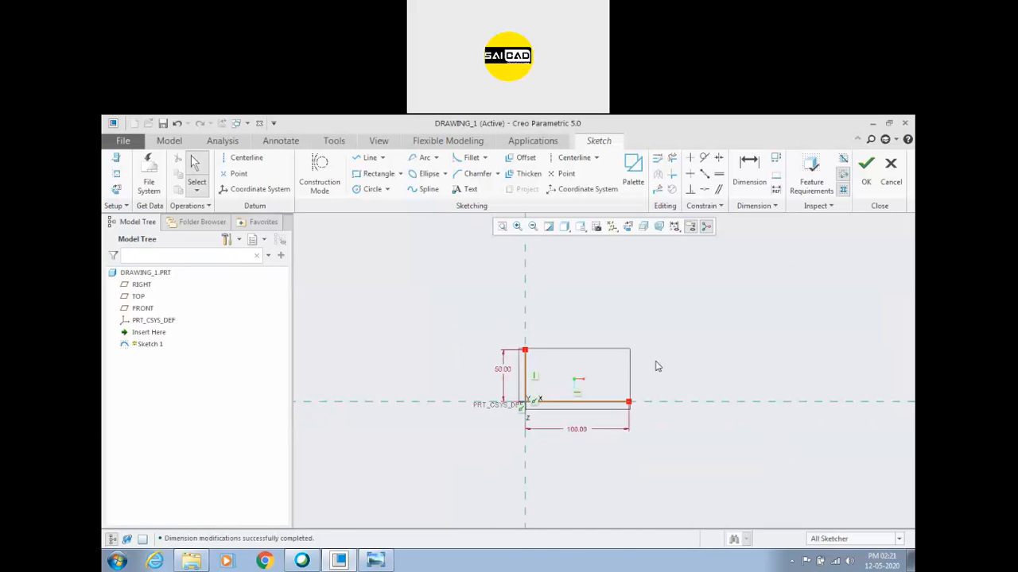
{"action": "left_click", "coordinate": [373, 561]}
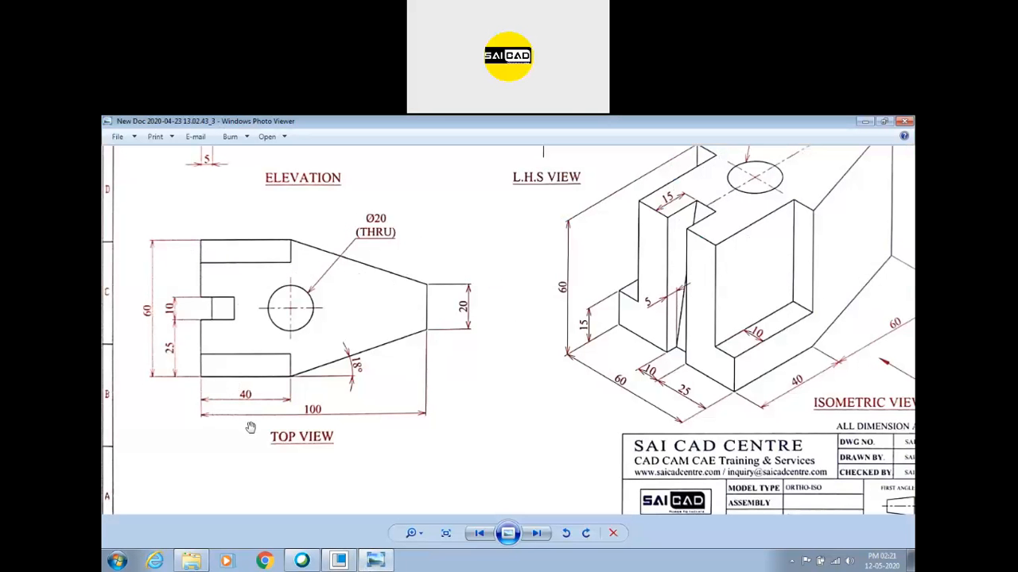
{"action": "left_click_drag", "start_coordinate": [429, 371], "coordinate": [448, 401]}
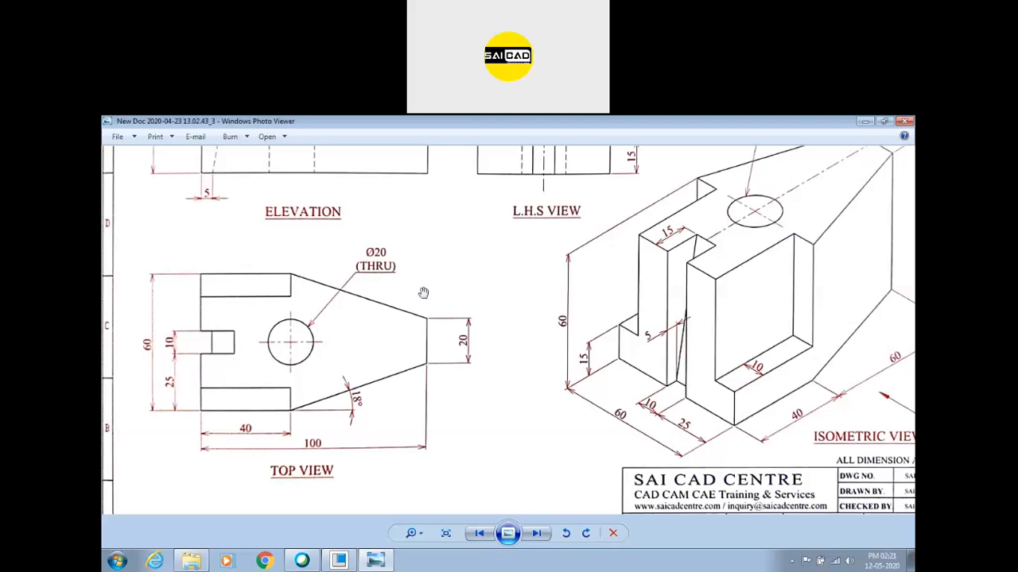
{"action": "scroll", "coordinate": [365, 397], "scroll_direction": "down", "scroll_amount": 1}
{"action": "left_click_drag", "start_coordinate": [446, 305], "coordinate": [427, 395]}
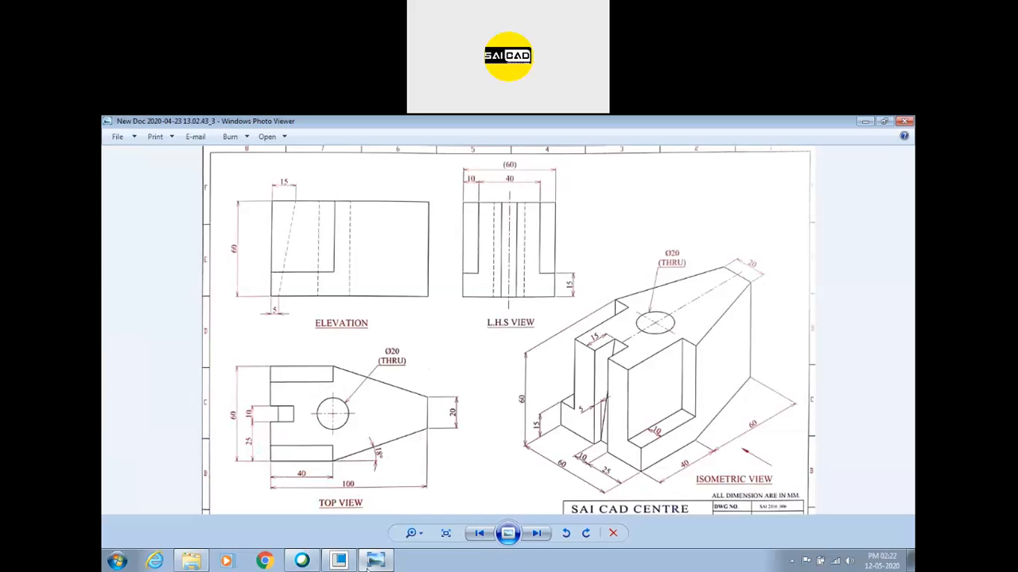
Switch back to Creo Parametric and delete both remaining lines from the sketch
{"action": "left_click", "coordinate": [340, 560]}
{"action": "left_click_drag", "start_coordinate": [463, 318], "coordinate": [665, 453]}
{"action": "key", "text": "Delete"}
Sketch horizontal and vertical centerlines along the references through the origin
{"action": "left_click", "coordinate": [574, 157]}
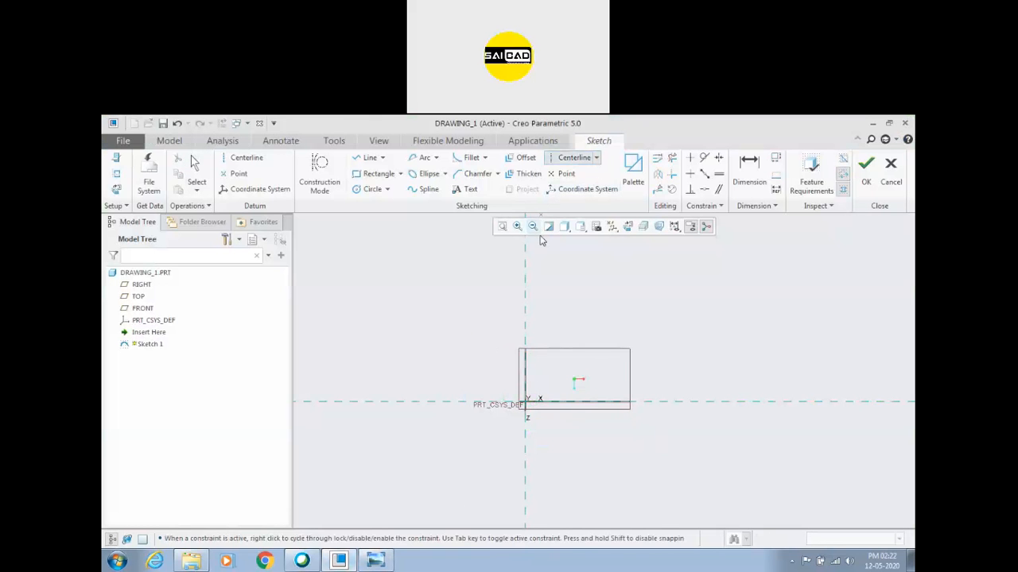
{"action": "left_click", "coordinate": [613, 409]}
{"action": "middle_click", "coordinate": [702, 309]}
Sketch a closed half profile from the origin: left edge about 60 high, upper edge about 86 long, sloping edge, and right edge about 31 high
{"action": "left_click", "coordinate": [362, 159]}
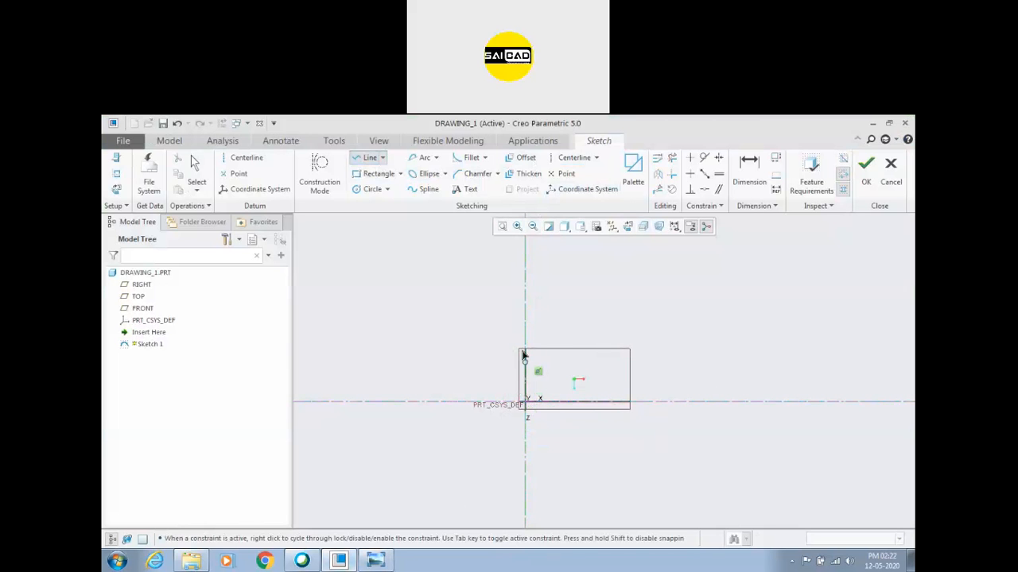
{"action": "left_click", "coordinate": [525, 404]}
{"action": "left_click", "coordinate": [526, 340]}
{"action": "left_click", "coordinate": [614, 341]}
{"action": "left_click", "coordinate": [729, 368]}
{"action": "left_click", "coordinate": [729, 401]}
{"action": "middle_click", "coordinate": [775, 361]}
{"action": "middle_click", "coordinate": [776, 360]}
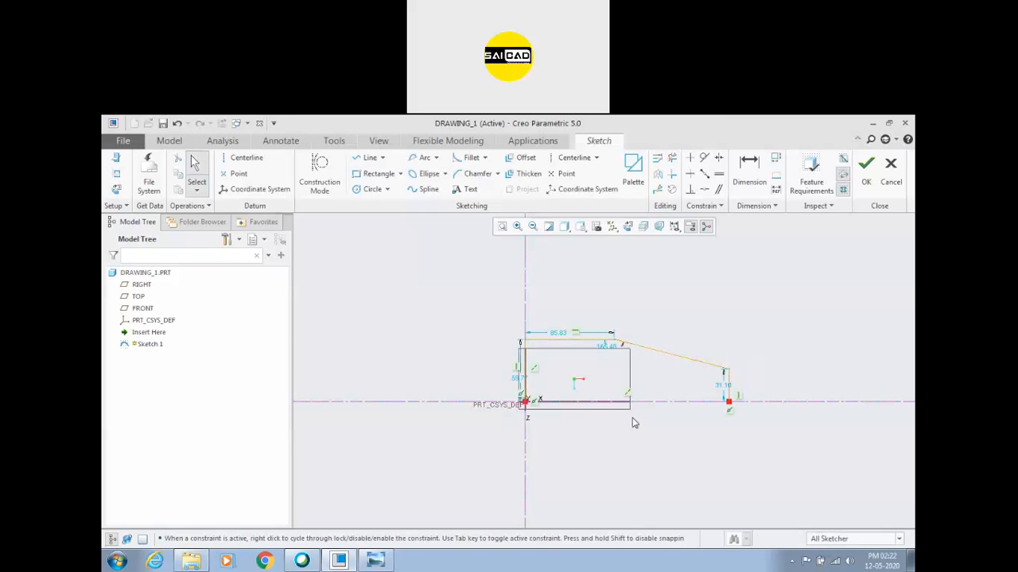
Check the practice drawing's top view, and set the profile's right edge height to 20 and upper horizontal edge length to 40
{"action": "left_click", "coordinate": [375, 561]}
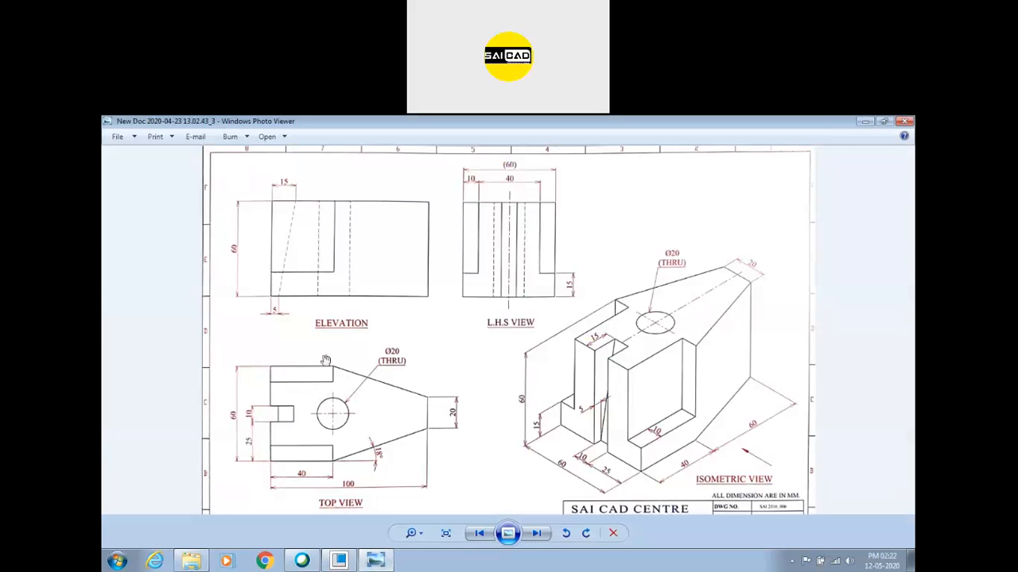
{"action": "left_click", "coordinate": [375, 561]}
{"action": "scroll", "coordinate": [636, 399], "scroll_direction": "down", "scroll_amount": 3}
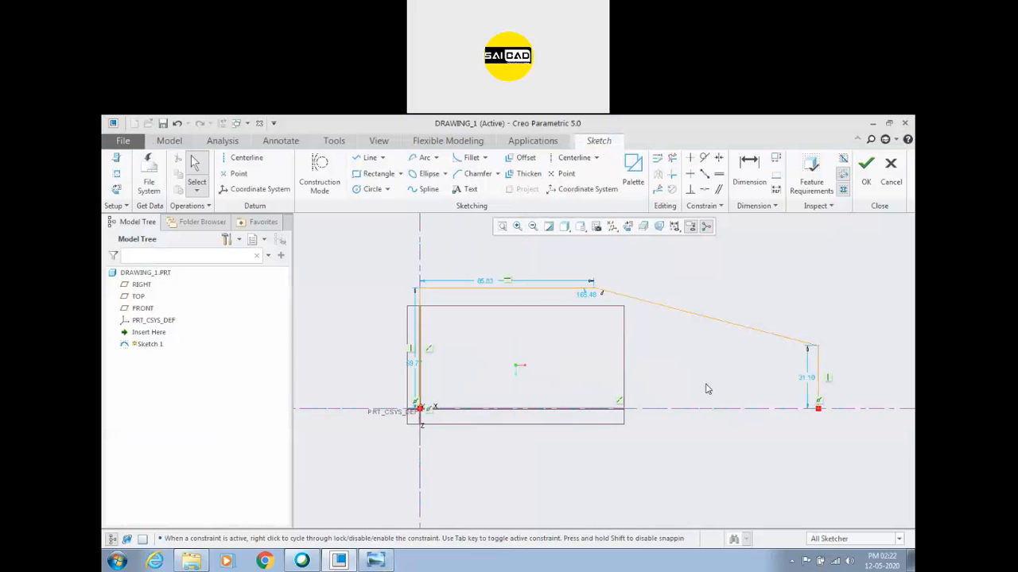
{"action": "double_click", "coordinate": [806, 382]}
{"action": "type", "text": "20"}
{"action": "key", "text": "Return"}
{"action": "scroll", "coordinate": [565, 373], "scroll_direction": "up", "scroll_amount": 2}
{"action": "scroll", "coordinate": [674, 381], "scroll_direction": "down", "scroll_amount": 1}
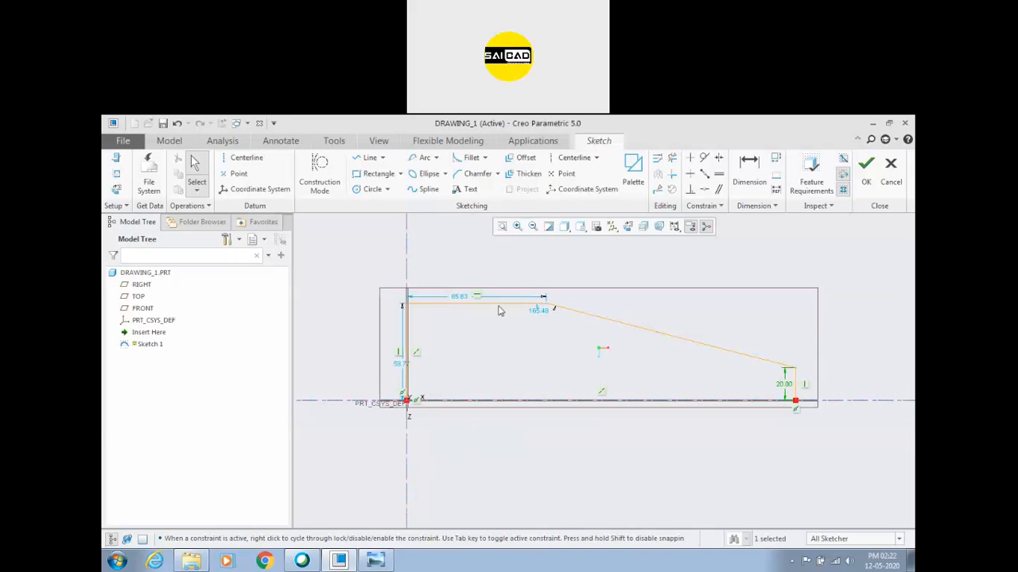
{"action": "double_click", "coordinate": [458, 298]}
{"action": "type", "text": "40"}
{"action": "key", "text": "Return"}
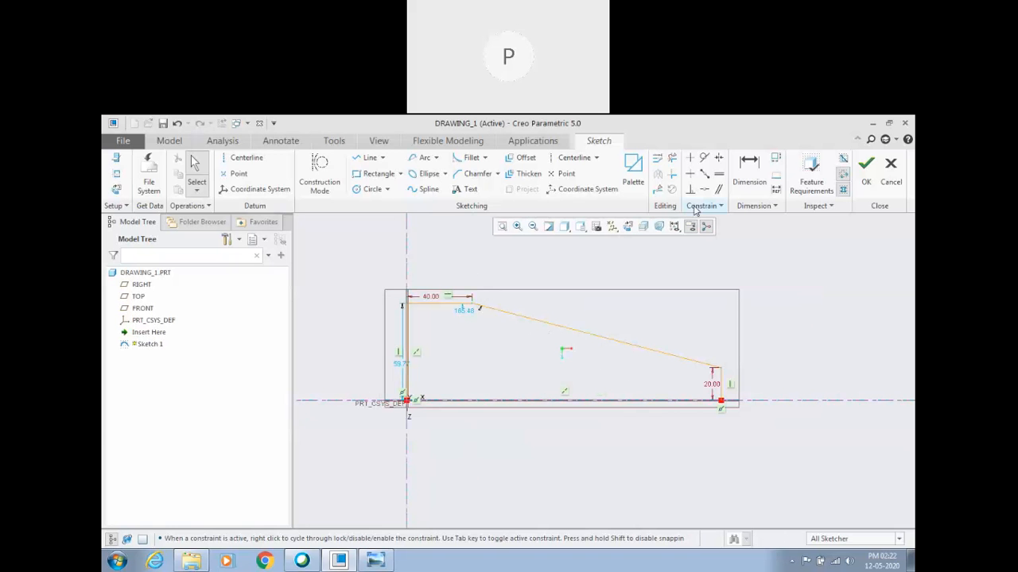
Dimension the profile's overall length as 100 and set its left edge height to 30
{"action": "left_click", "coordinate": [749, 171]}
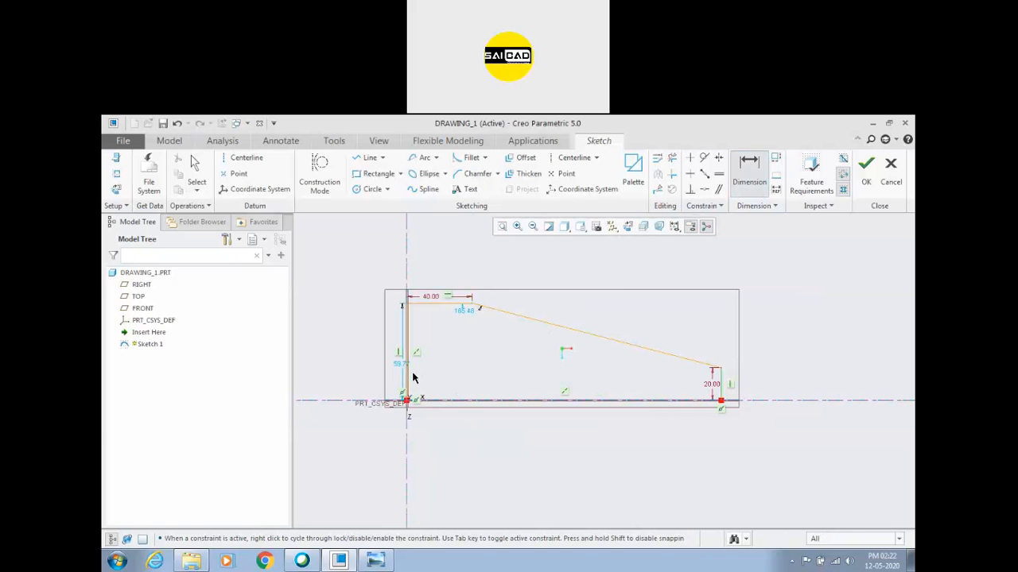
{"action": "middle_click", "coordinate": [457, 443]}
{"action": "type", "text": "100"}
{"action": "key", "text": "Return"}
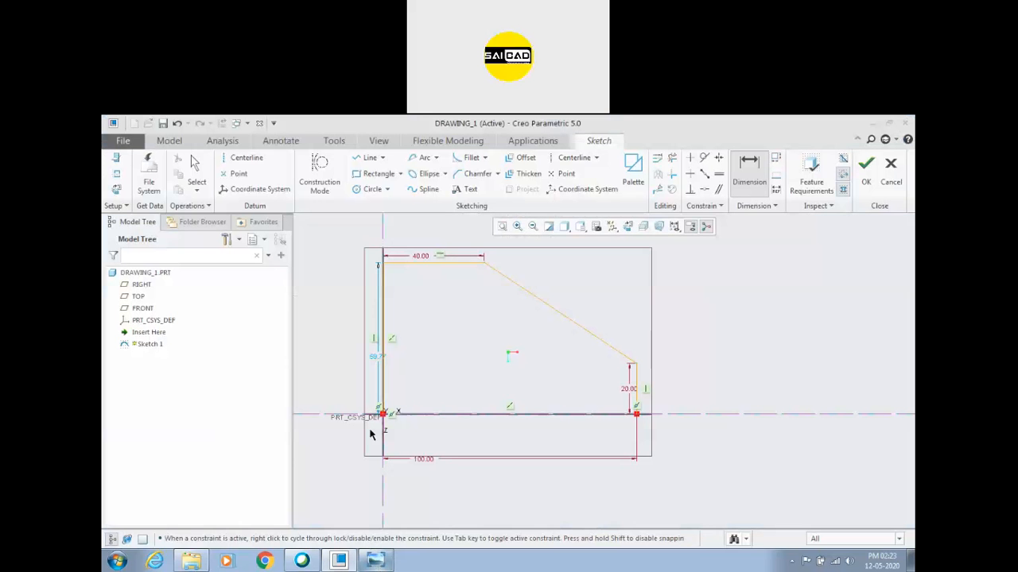
{"action": "double_click", "coordinate": [374, 362]}
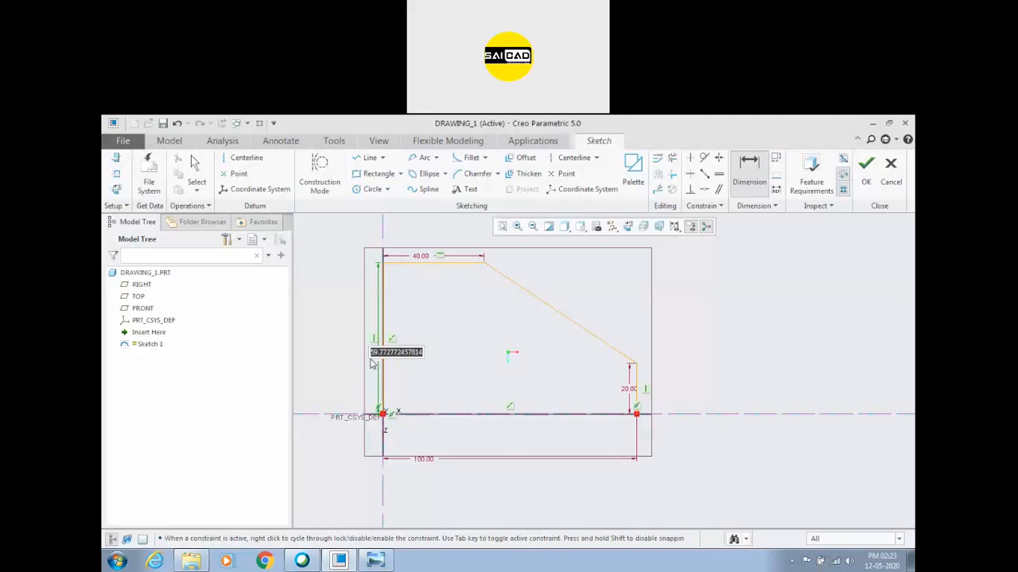
{"action": "type", "text": "30"}
{"action": "key", "text": "Return"}
{"action": "scroll", "coordinate": [496, 381], "scroll_direction": "up", "scroll_amount": 2}
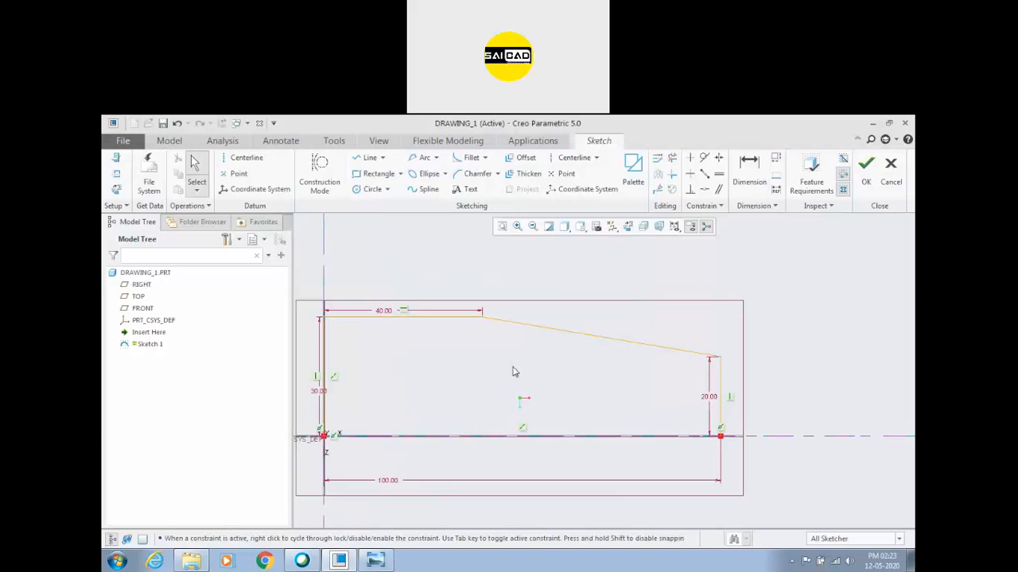
Try to dimension the angle between the upper horizontal and sloping edges, and delete the new angle dimension in Resolve Sketch
{"action": "left_click", "coordinate": [470, 318]}
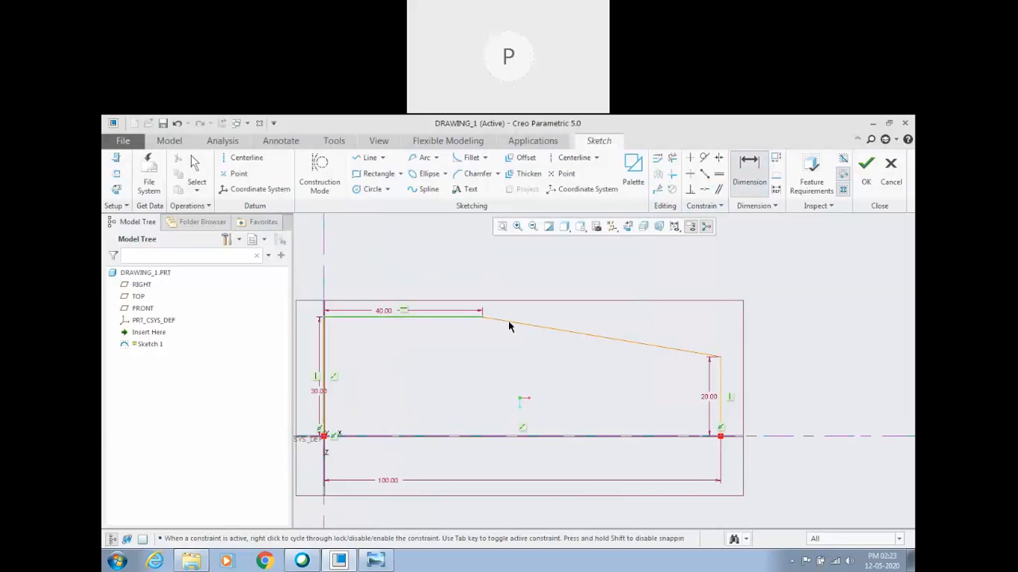
{"action": "left_click", "coordinate": [579, 326]}
{"action": "middle_click", "coordinate": [624, 328]}
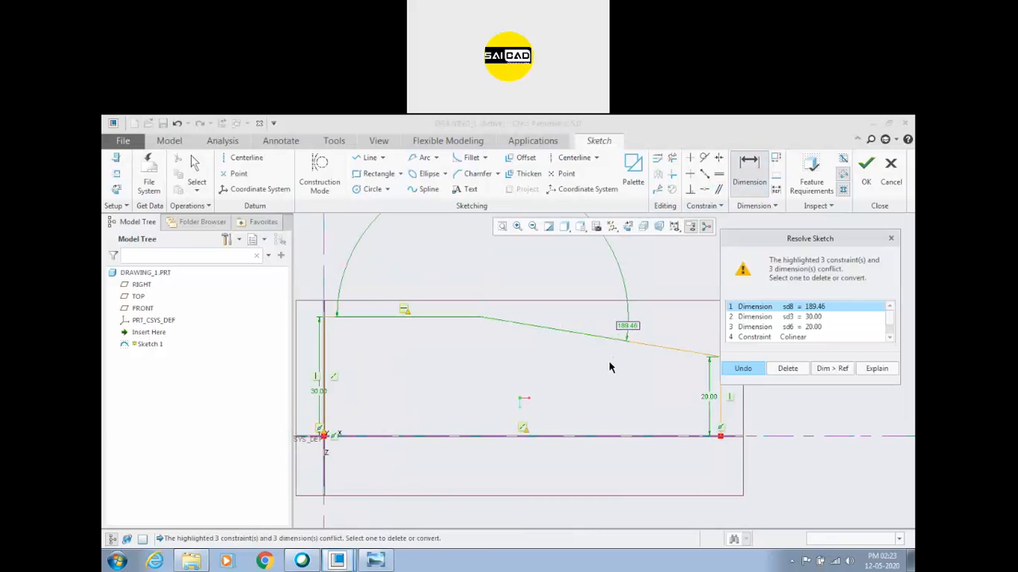
{"action": "left_click", "coordinate": [787, 369]}
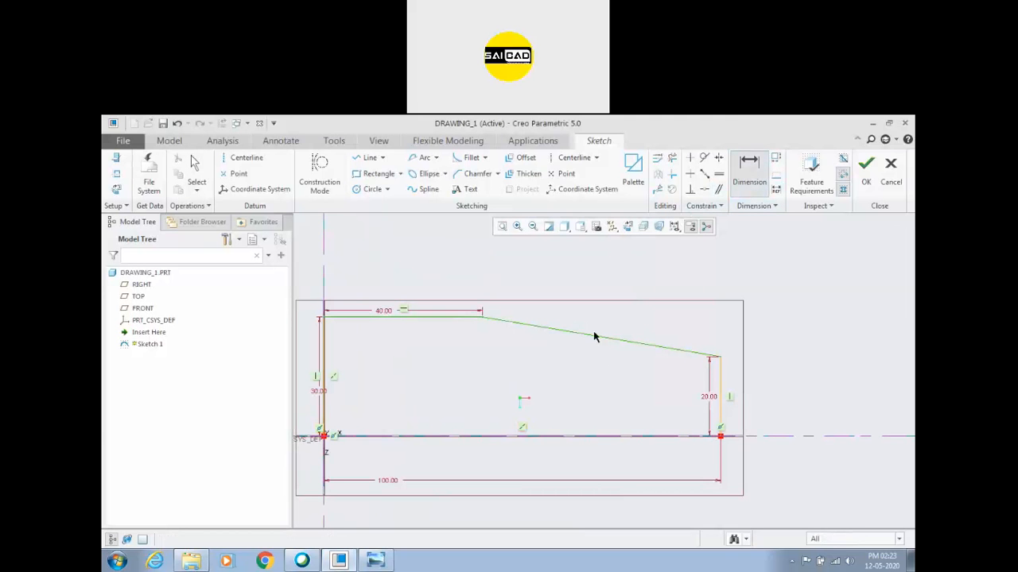
Dimension the acute angle between the upper horizontal and sloping edges, placing it beyond the profile's right edge
{"action": "middle_click", "coordinate": [696, 341]}
{"action": "scroll", "coordinate": [586, 389], "scroll_direction": "up", "scroll_amount": 3}
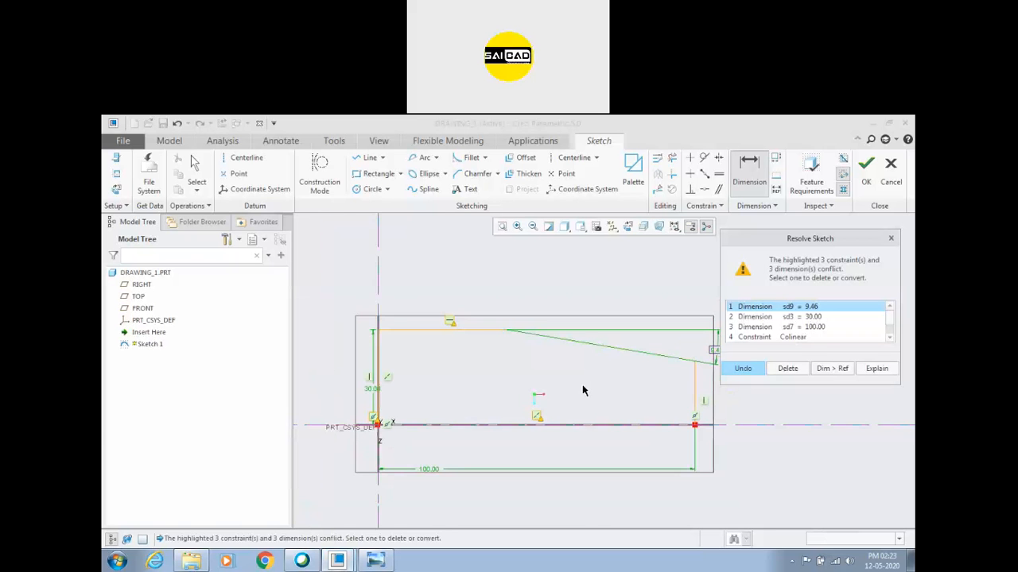
{"action": "scroll", "coordinate": [591, 393], "scroll_direction": "down", "scroll_amount": 2}
{"action": "scroll", "coordinate": [593, 398], "scroll_direction": "up", "scroll_amount": 2}
{"action": "scroll", "coordinate": [624, 404], "scroll_direction": "down", "scroll_amount": 1}
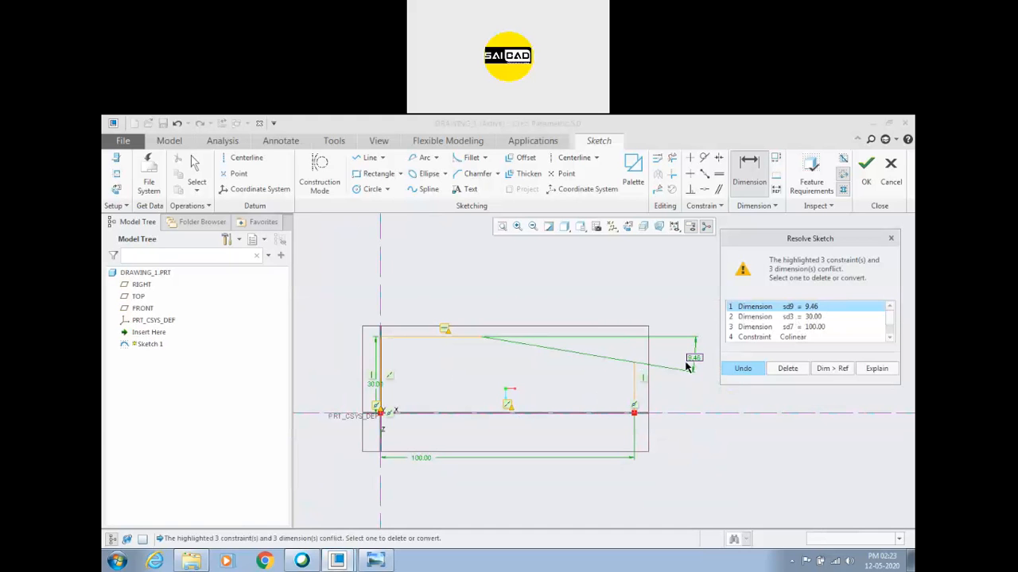
Review the conflicting dimensions and constraints in Resolve Sketch, and delete the Colinear constraint to keep the new angle dimension
{"action": "left_click", "coordinate": [807, 318]}
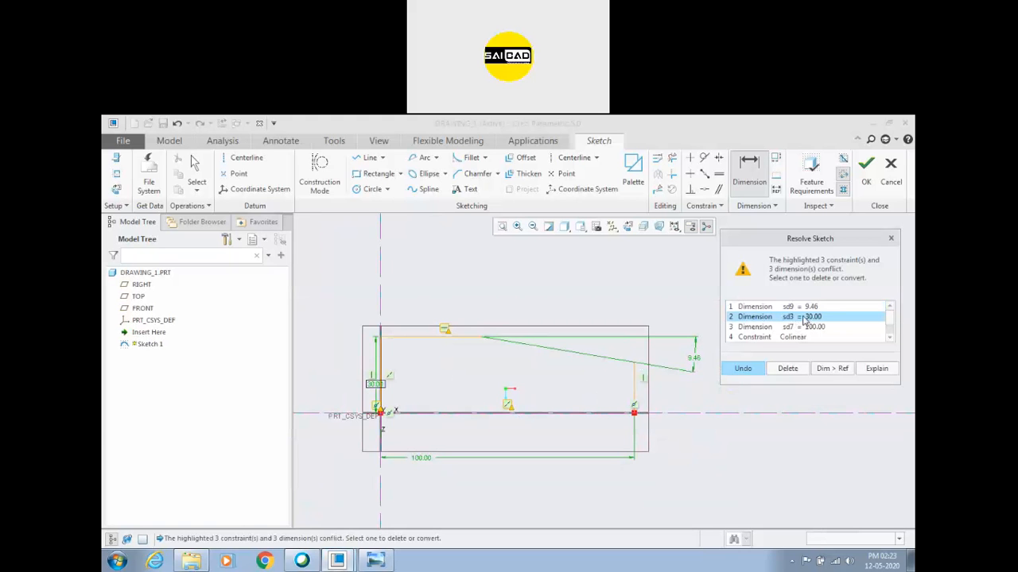
{"action": "left_click", "coordinate": [793, 326]}
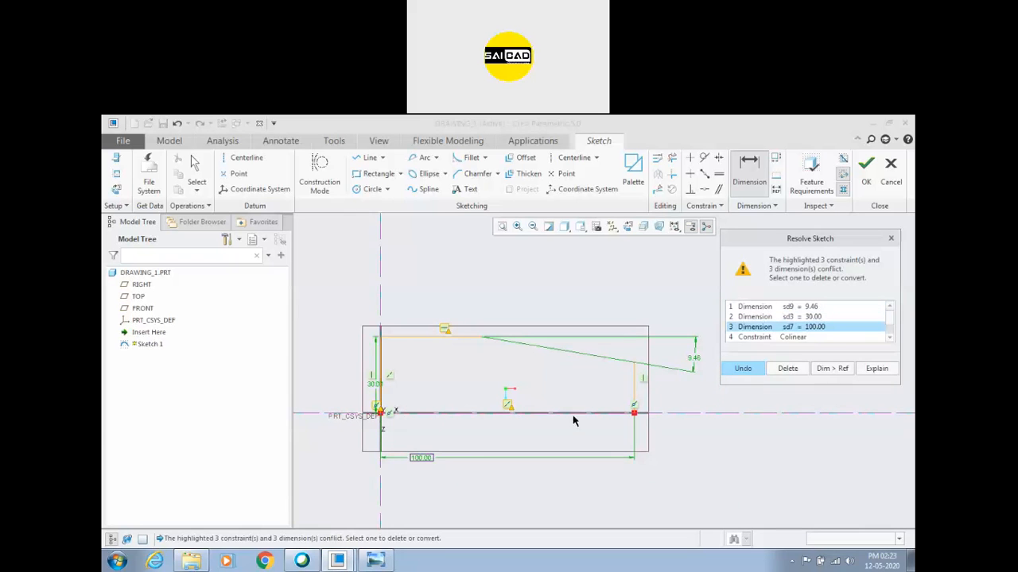
{"action": "left_click", "coordinate": [795, 340]}
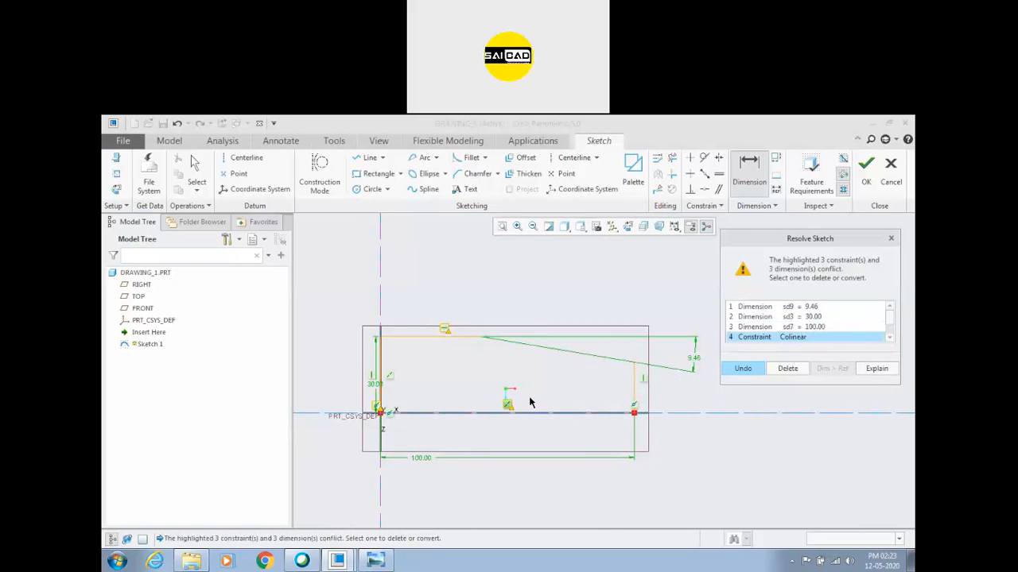
{"action": "scroll", "coordinate": [531, 403], "scroll_direction": "up", "scroll_amount": 2}
{"action": "scroll", "coordinate": [548, 397], "scroll_direction": "down", "scroll_amount": 2}
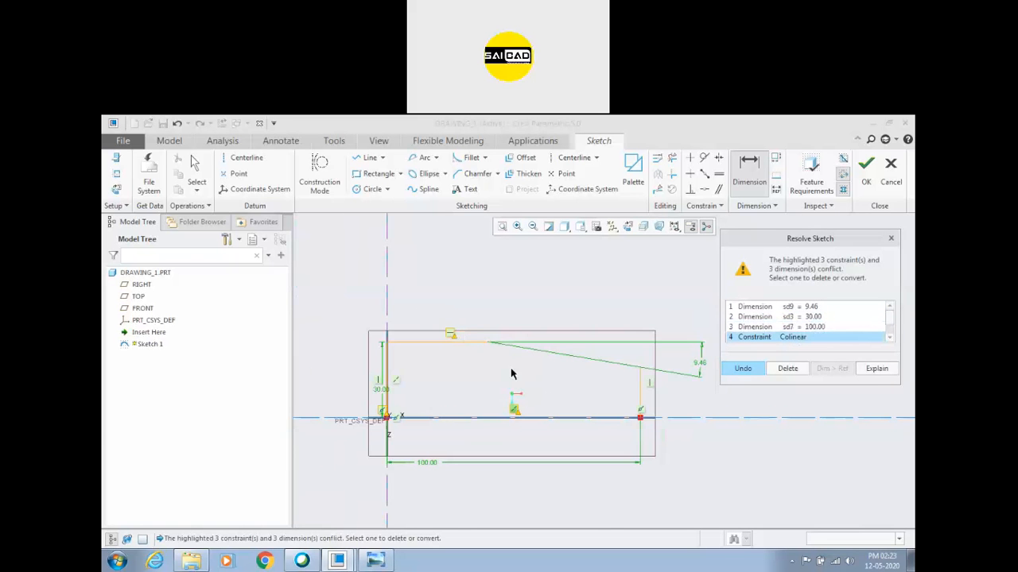
{"action": "scroll", "coordinate": [892, 322], "scroll_direction": "down", "scroll_amount": 1}
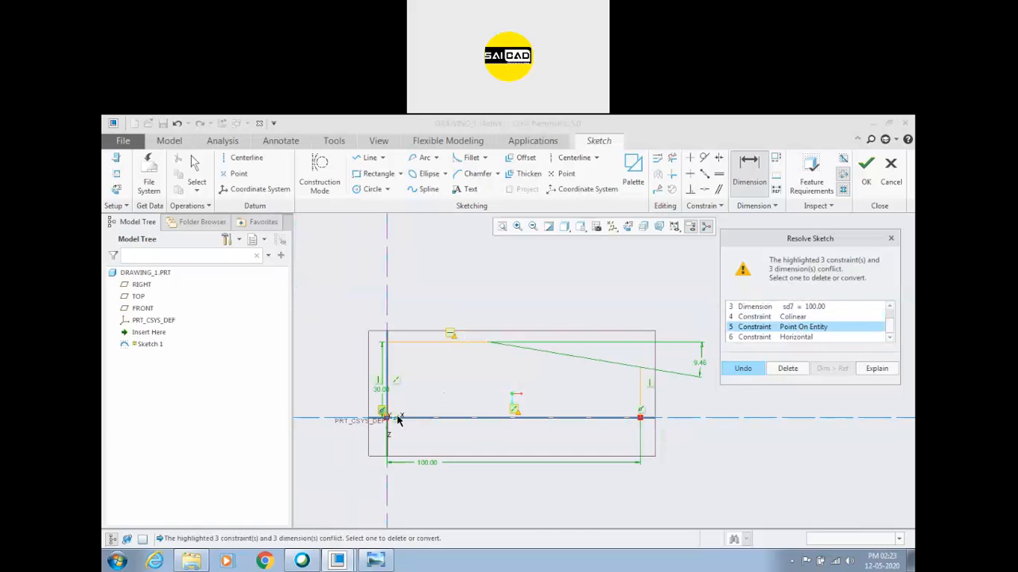
{"action": "left_click", "coordinate": [794, 338]}
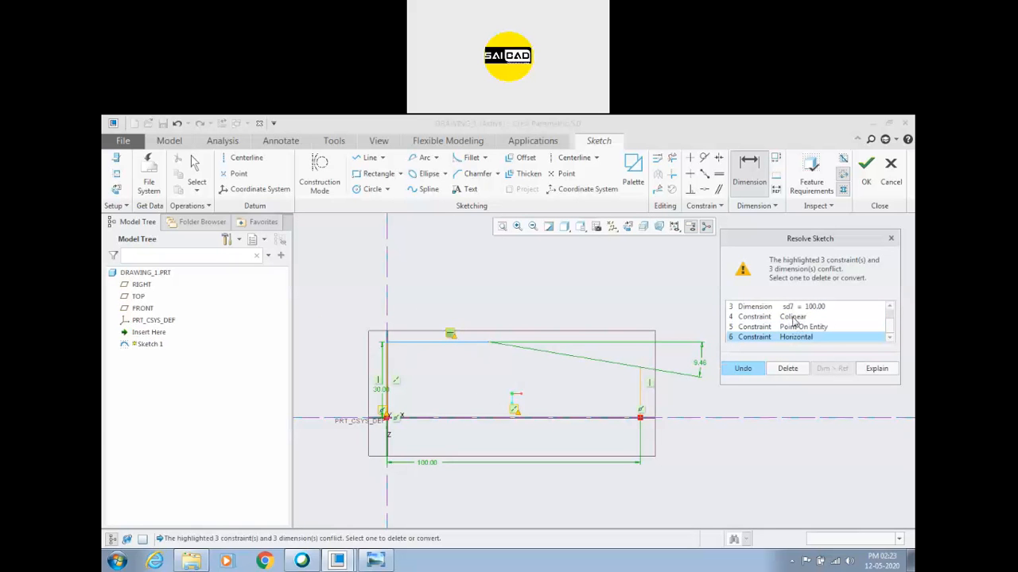
{"action": "left_click", "coordinate": [793, 318]}
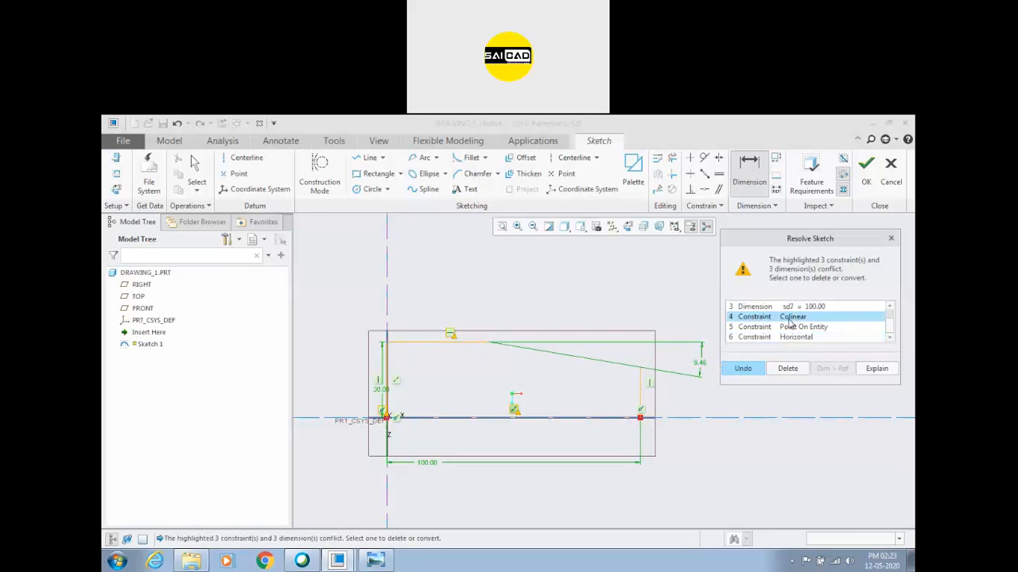
{"action": "left_click", "coordinate": [786, 371]}
{"action": "middle_click", "coordinate": [717, 460]}
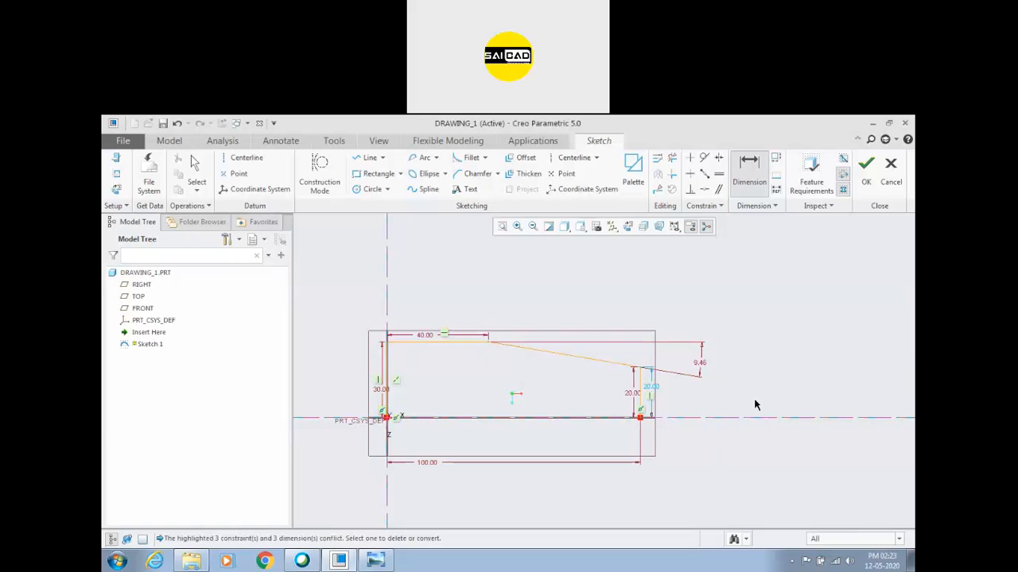
Try setting the angle between the upper horizontal and sloping edges to 180, and undo the change
{"action": "double_click", "coordinate": [703, 364]}
{"action": "type", "text": "180"}
{"action": "key", "text": "Return"}
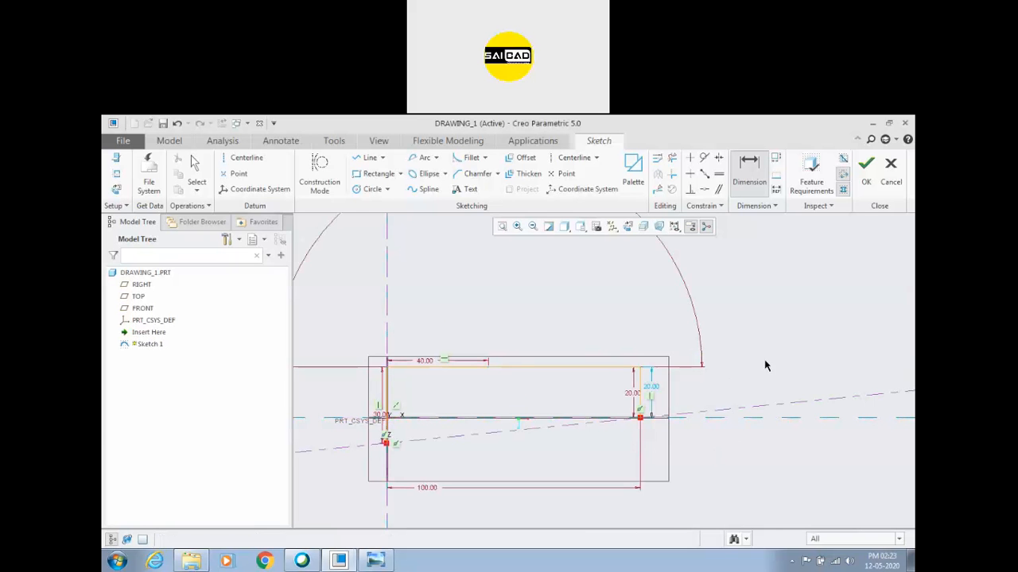
{"action": "scroll", "coordinate": [634, 380], "scroll_direction": "up", "scroll_amount": 2}
{"action": "key", "text": "ctrl+z"}
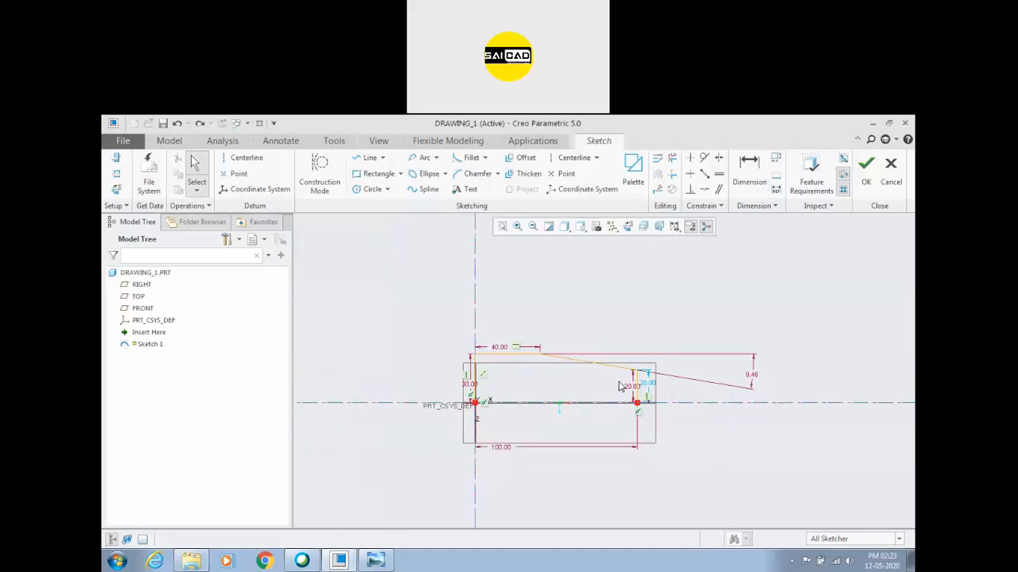
{"action": "scroll", "coordinate": [713, 423], "scroll_direction": "down", "scroll_amount": 2}
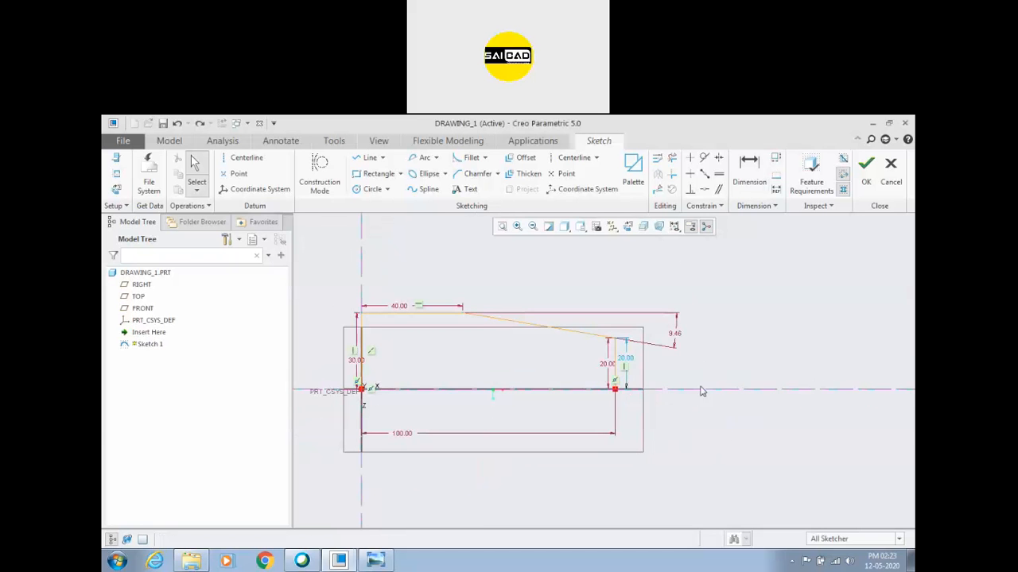
Tilt the freed centerline below the horizontal reference, and check the practice drawing's top view
{"action": "left_click_drag", "start_coordinate": [700, 392], "coordinate": [702, 453]}
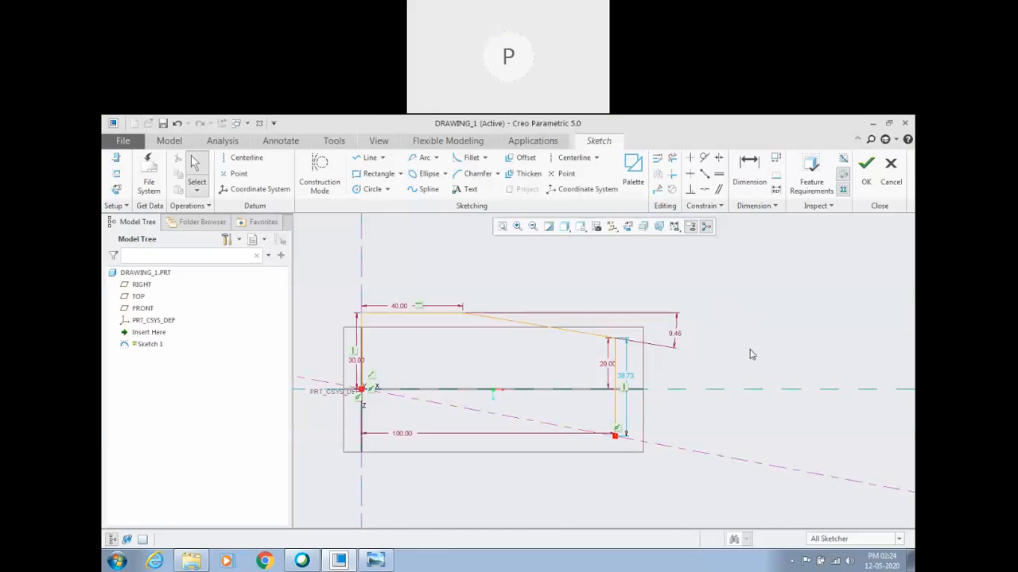
{"action": "left_click", "coordinate": [390, 562]}
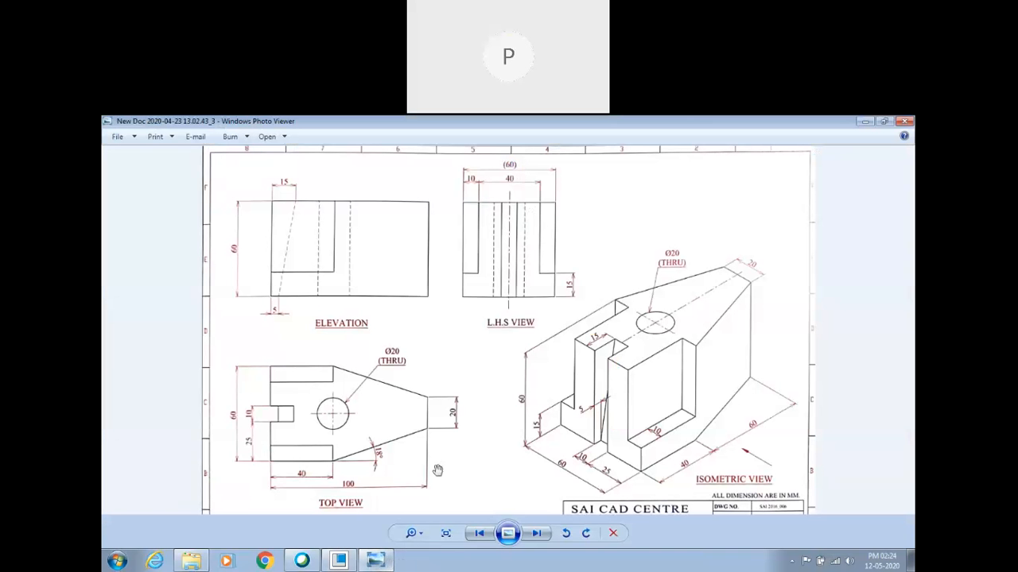
{"action": "left_click", "coordinate": [375, 562]}
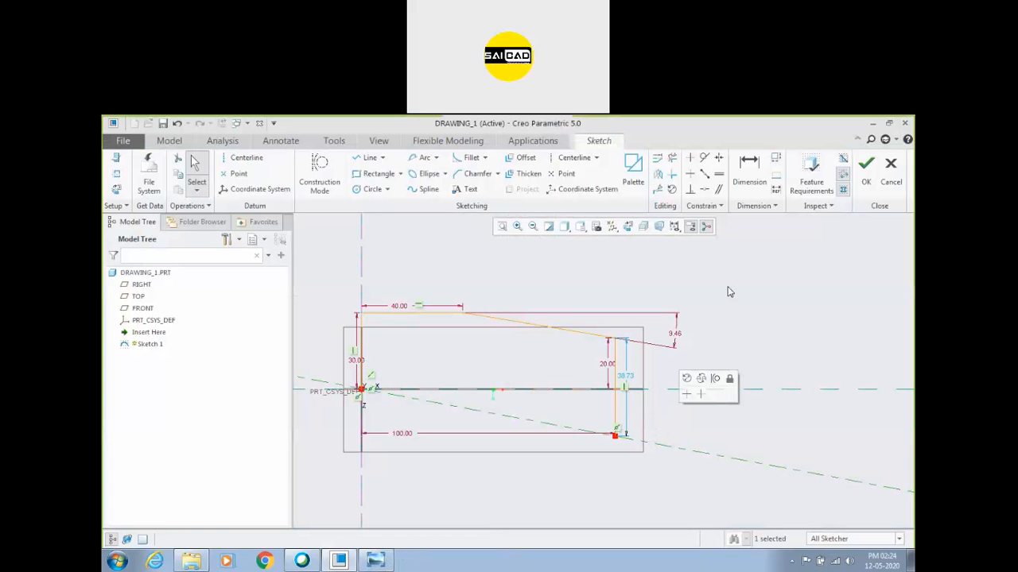
Try to make the tilted centerline coincident with the horizontal reference, and undo it in Resolve Sketch
{"action": "left_click", "coordinate": [704, 190]}
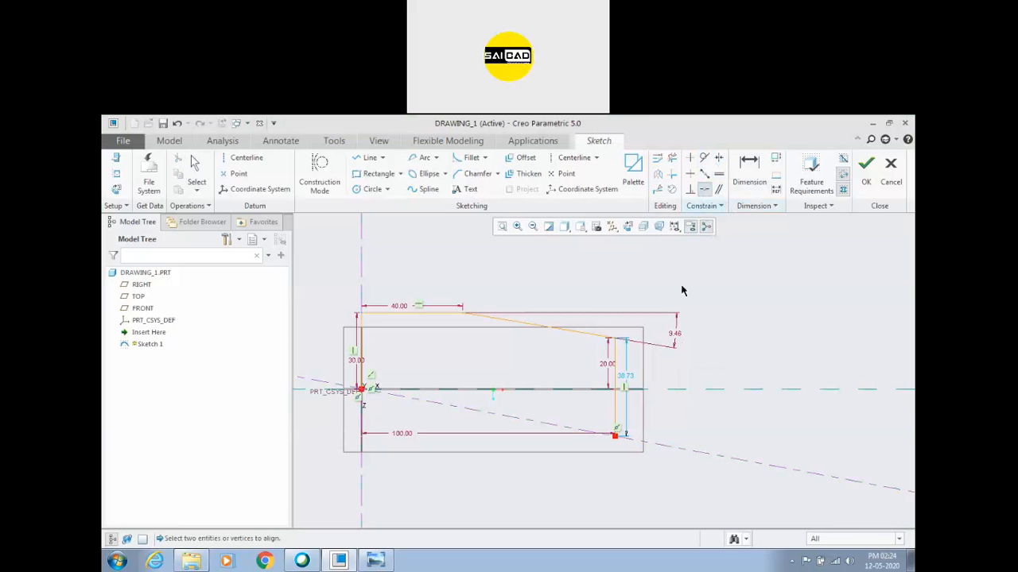
{"action": "left_click", "coordinate": [680, 390]}
{"action": "left_click", "coordinate": [672, 446]}
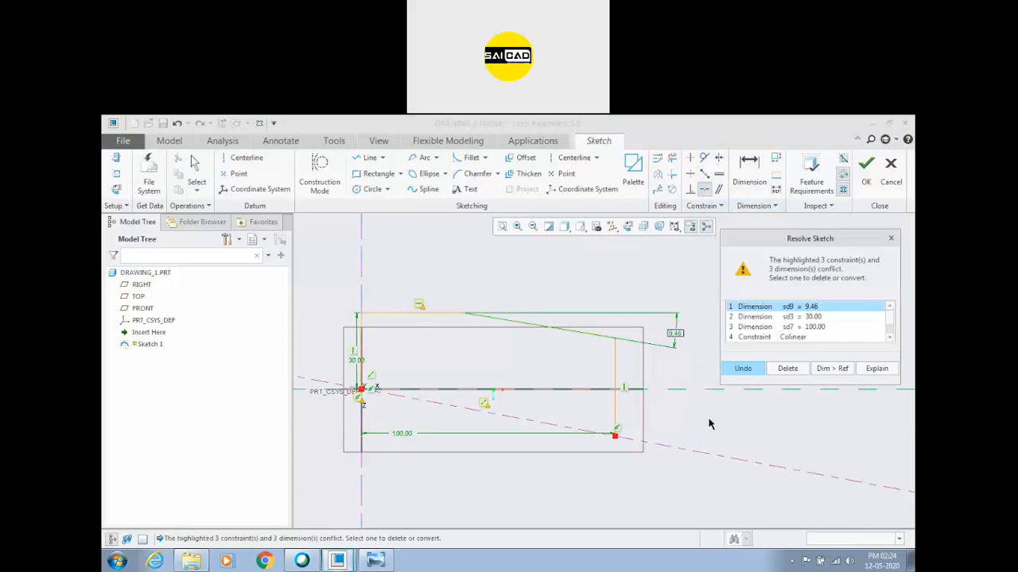
{"action": "left_click", "coordinate": [742, 369]}
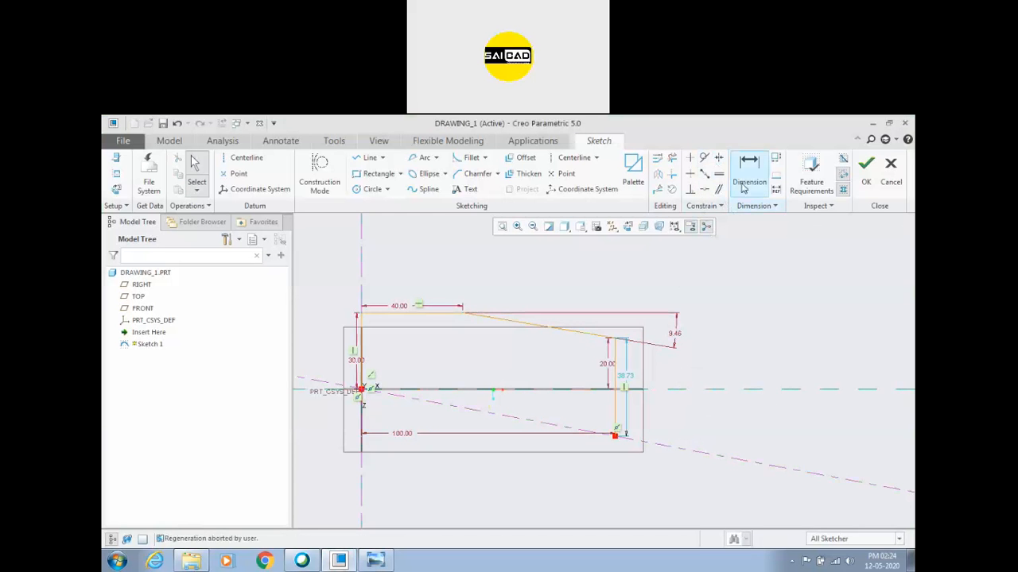
Apply a Horizontal constraint to the tilted centerline along the profile's base
{"action": "left_click", "coordinate": [690, 175]}
{"action": "left_click", "coordinate": [680, 452]}
{"action": "middle_click", "coordinate": [697, 438]}
{"action": "scroll", "coordinate": [581, 380], "scroll_direction": "down", "scroll_amount": 1}
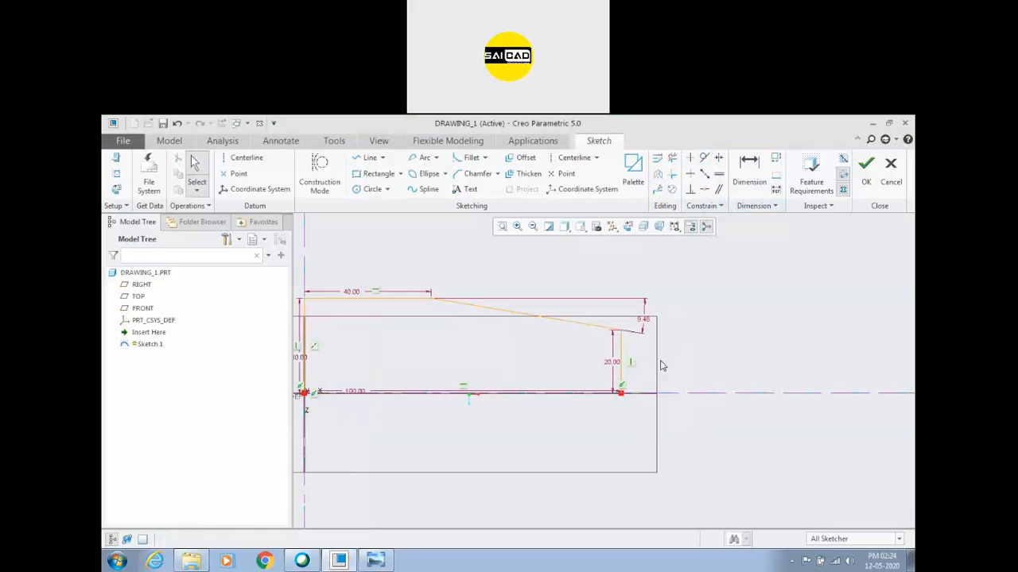
Set the profile's right edge height to 10 and the angle between the upper horizontal and sloping edges to 18
{"action": "left_click", "coordinate": [614, 360]}
{"action": "type", "text": "10"}
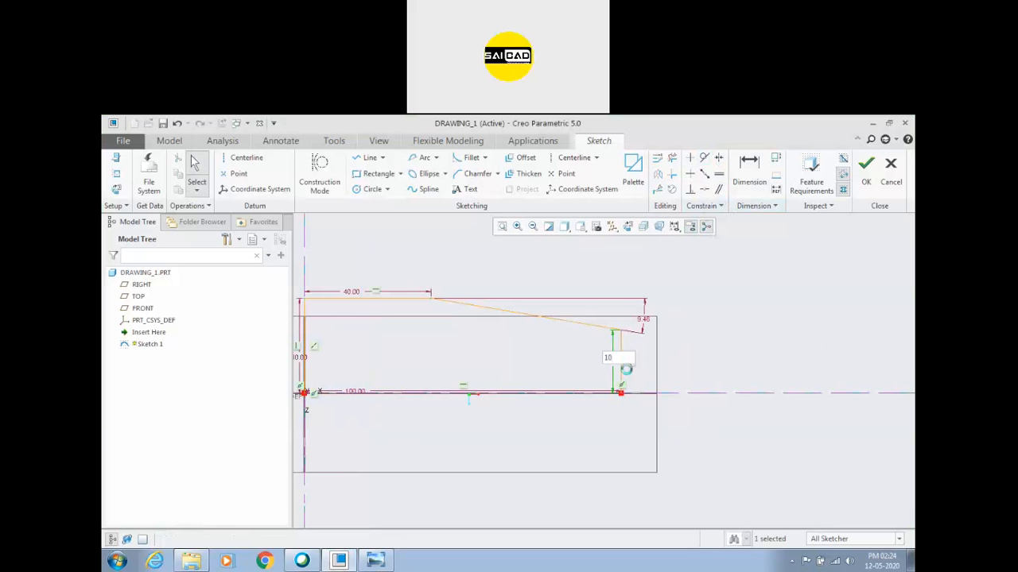
{"action": "key", "text": "Return"}
{"action": "scroll", "coordinate": [777, 352], "scroll_direction": "up", "scroll_amount": 1}
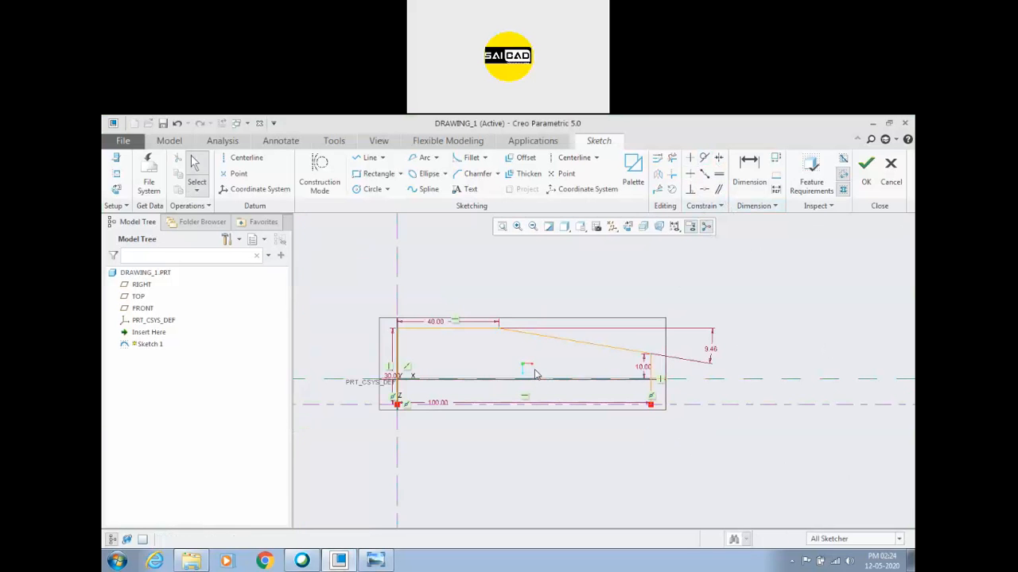
{"action": "double_click", "coordinate": [716, 351]}
{"action": "type", "text": "10"}
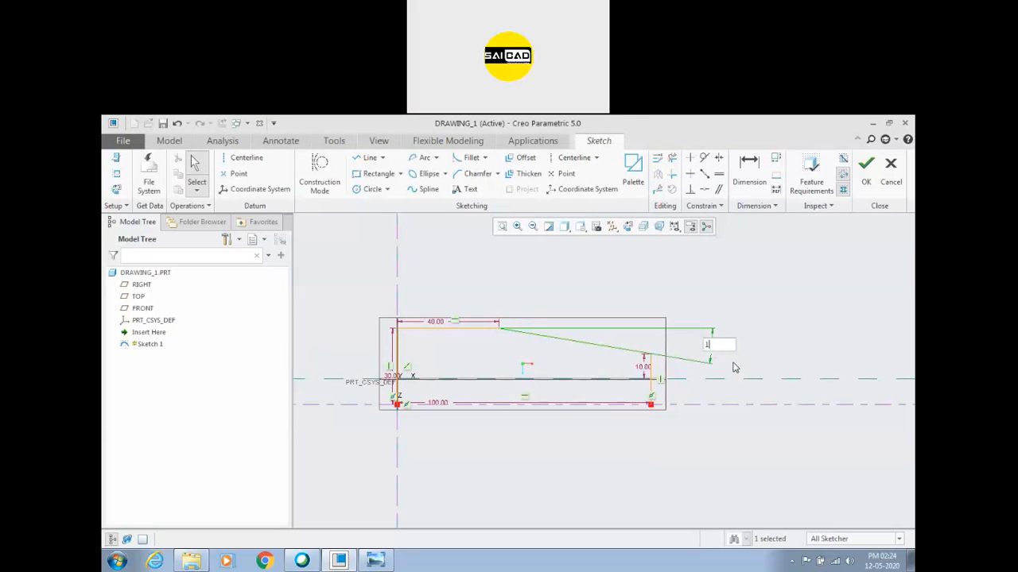
{"action": "key", "text": "Return"}
{"action": "left_click", "coordinate": [786, 326]}
{"action": "scroll", "coordinate": [525, 368], "scroll_direction": "down", "scroll_amount": 1}
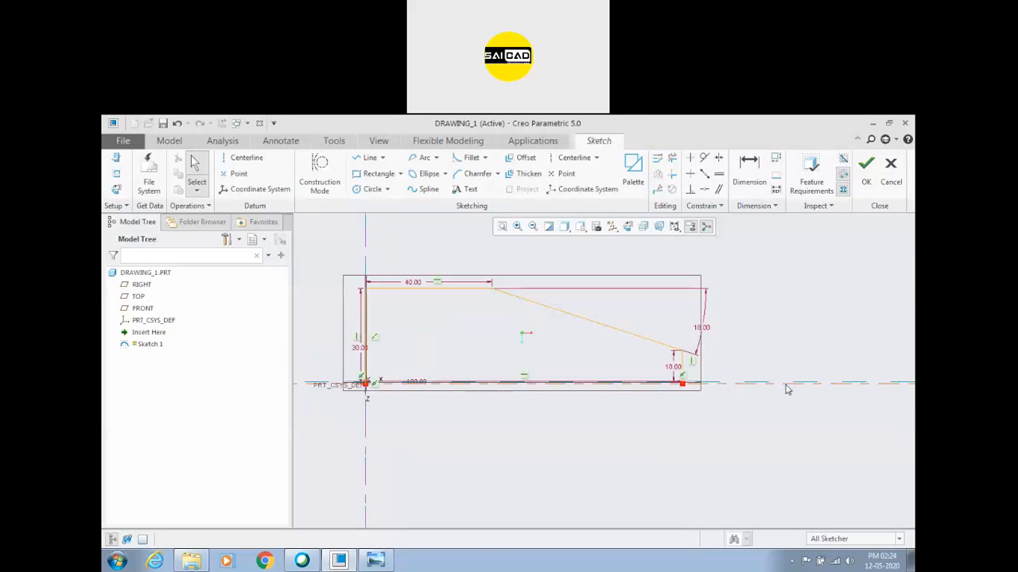
Make the base centerline coincident with the horizontal reference, deleting the conflicting 30 left edge height dimension in Resolve Sketch
{"action": "left_click", "coordinate": [771, 389]}
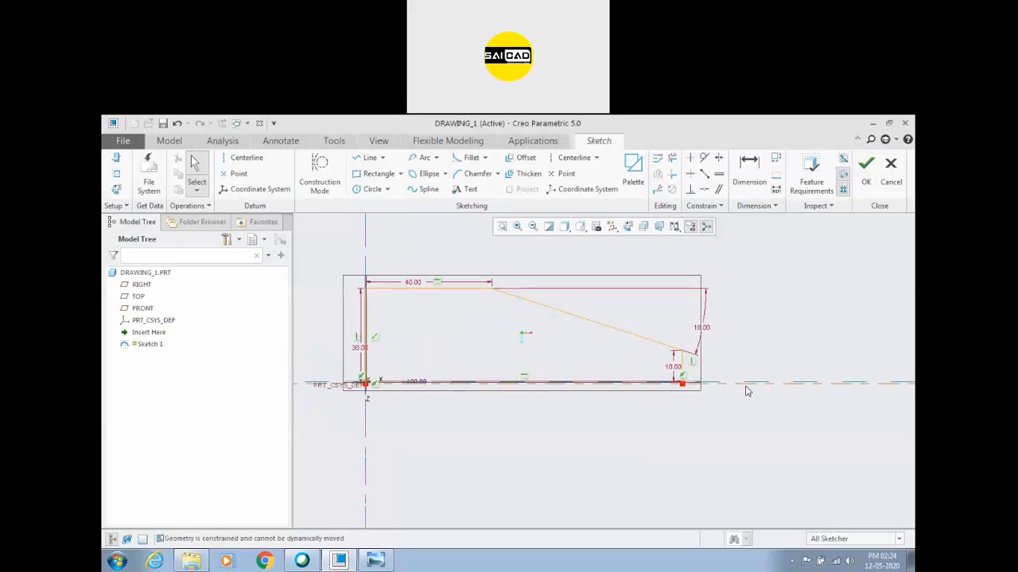
{"action": "left_click", "coordinate": [704, 189]}
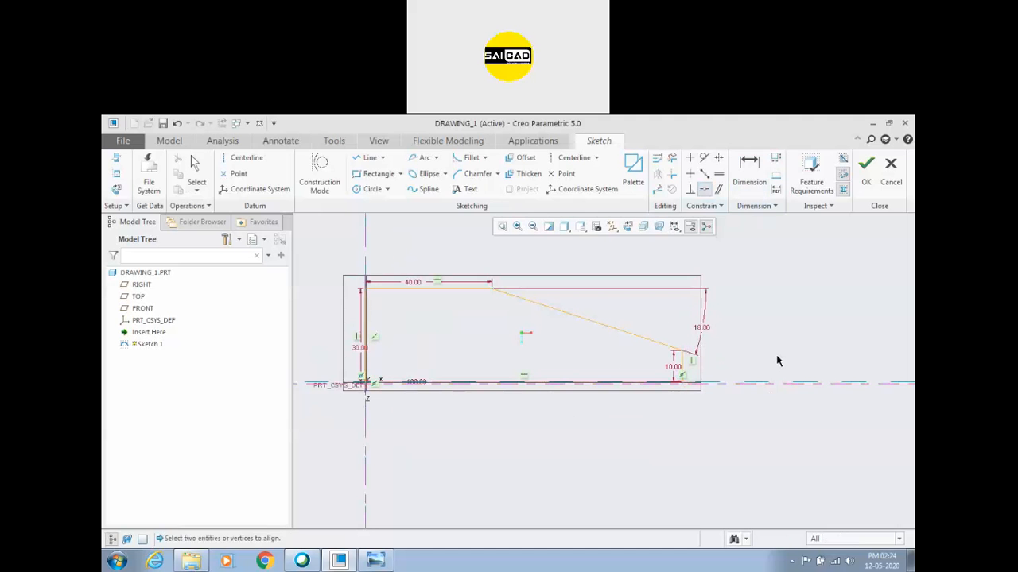
{"action": "left_click", "coordinate": [768, 388]}
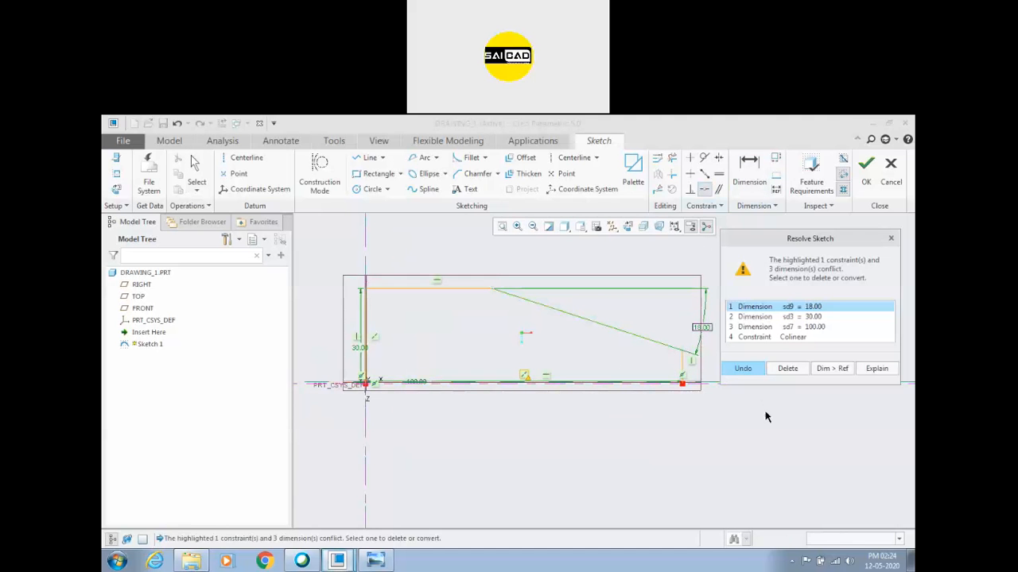
{"action": "left_click", "coordinate": [789, 337]}
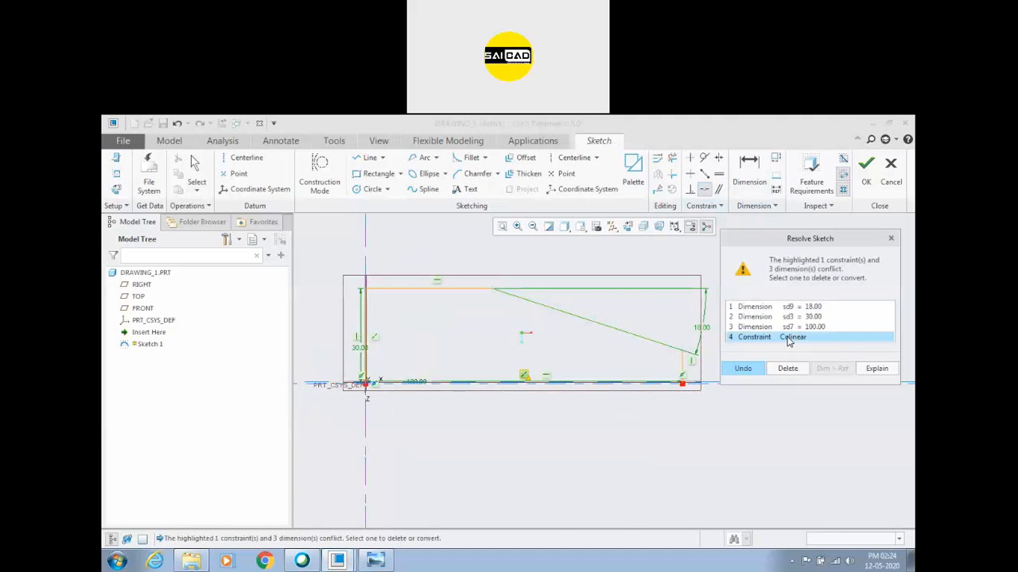
{"action": "left_click", "coordinate": [803, 327]}
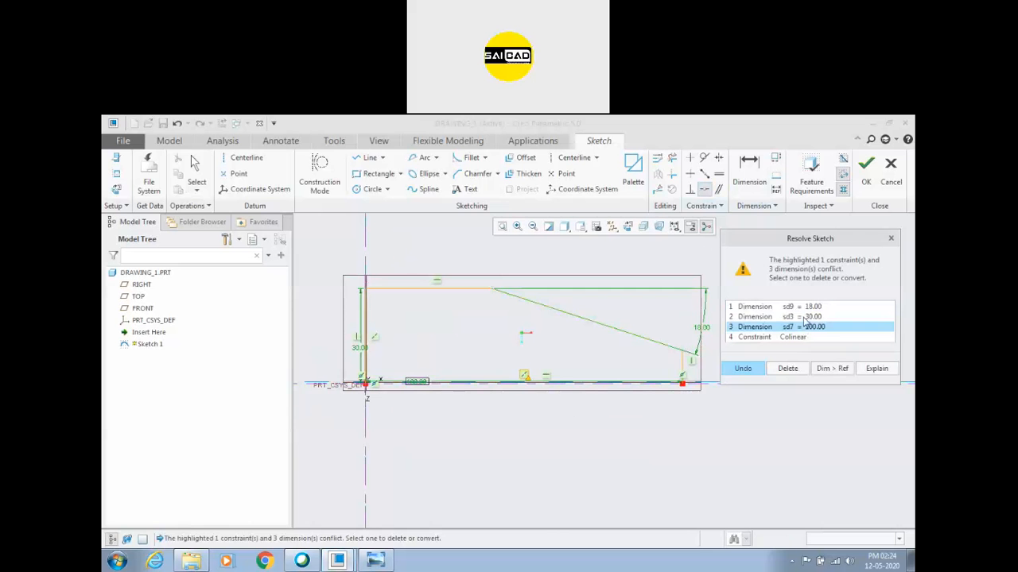
{"action": "left_click", "coordinate": [805, 318]}
{"action": "left_click", "coordinate": [805, 372]}
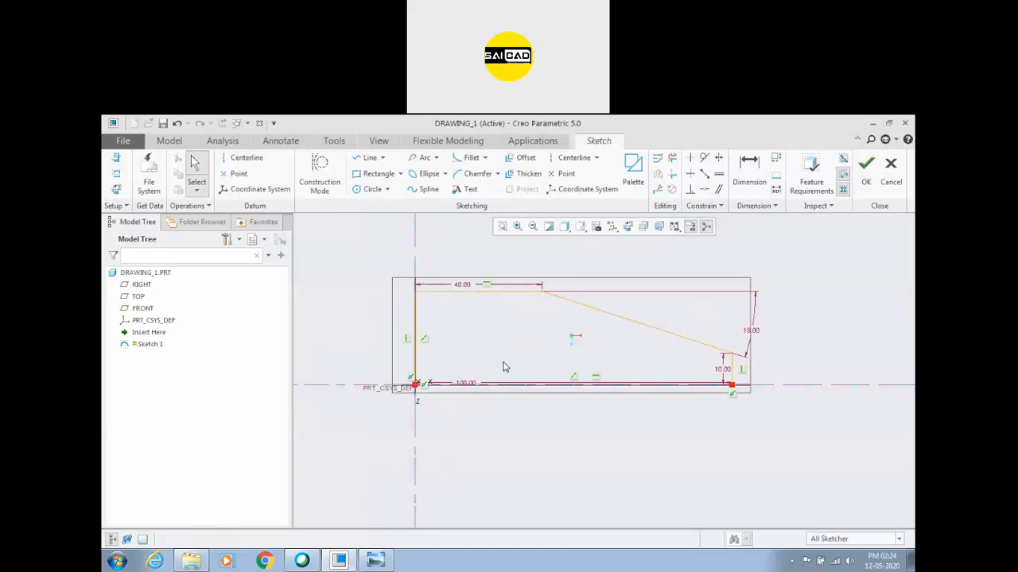
Reorient the sketch to 2D, highlight the right edge height and angle dimensions, and move the overall length dimension below the profile
{"action": "left_click", "coordinate": [627, 226]}
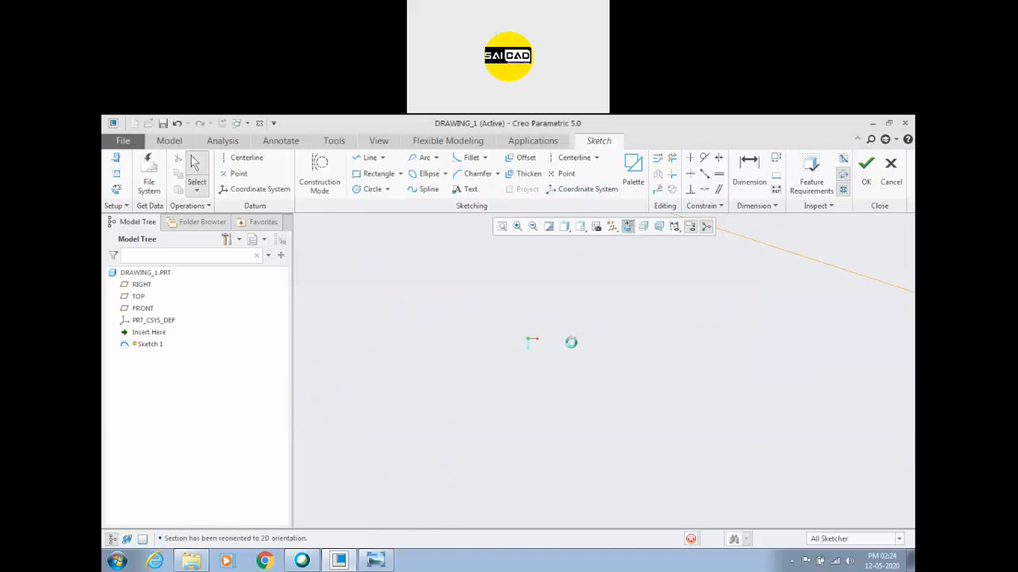
{"action": "scroll", "coordinate": [688, 350], "scroll_direction": "up", "scroll_amount": 2}
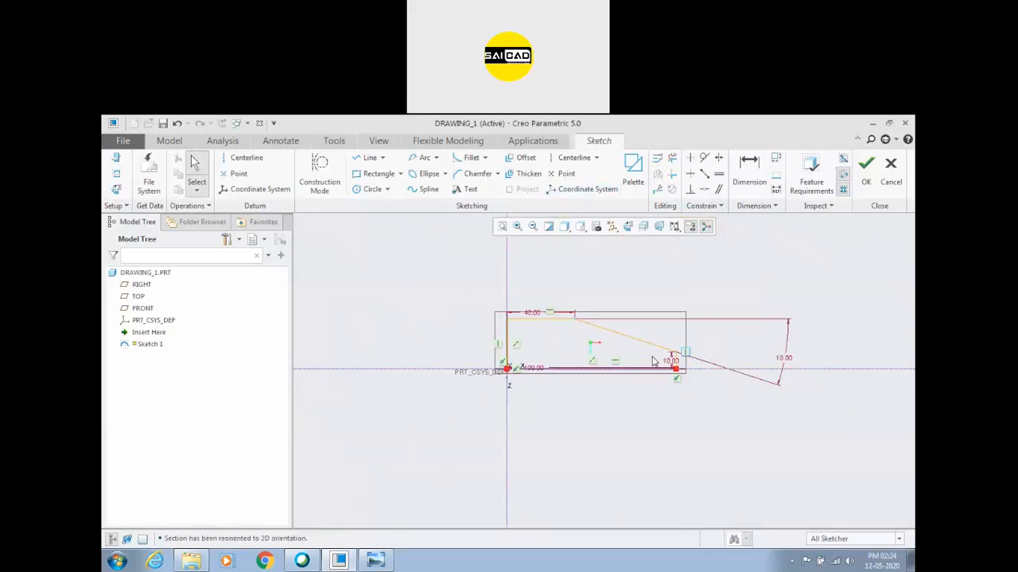
{"action": "scroll", "coordinate": [644, 358], "scroll_direction": "down", "scroll_amount": 2}
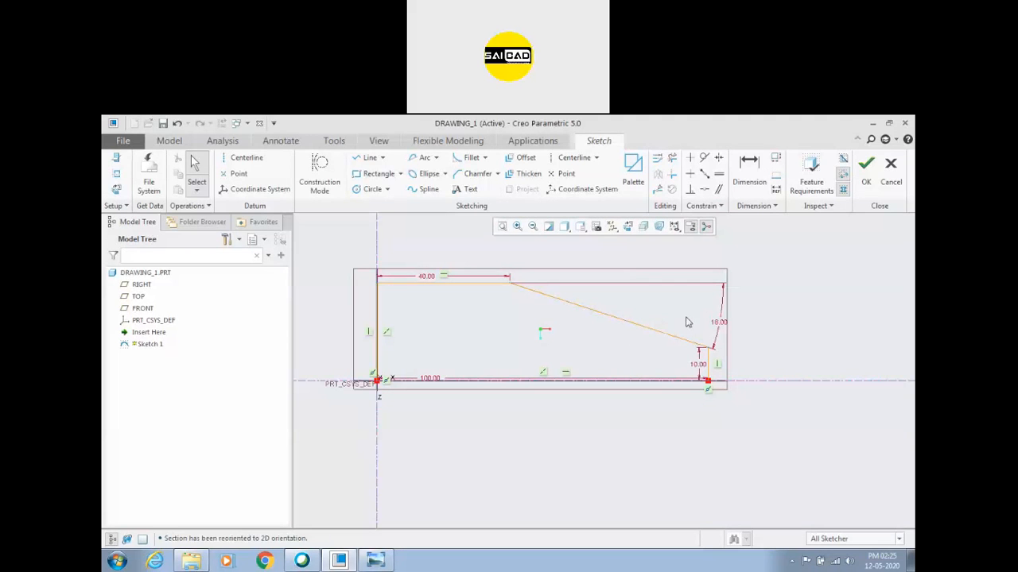
{"action": "left_click", "coordinate": [700, 370]}
{"action": "left_click", "coordinate": [787, 345]}
{"action": "left_click", "coordinate": [696, 368]}
{"action": "left_click", "coordinate": [805, 342]}
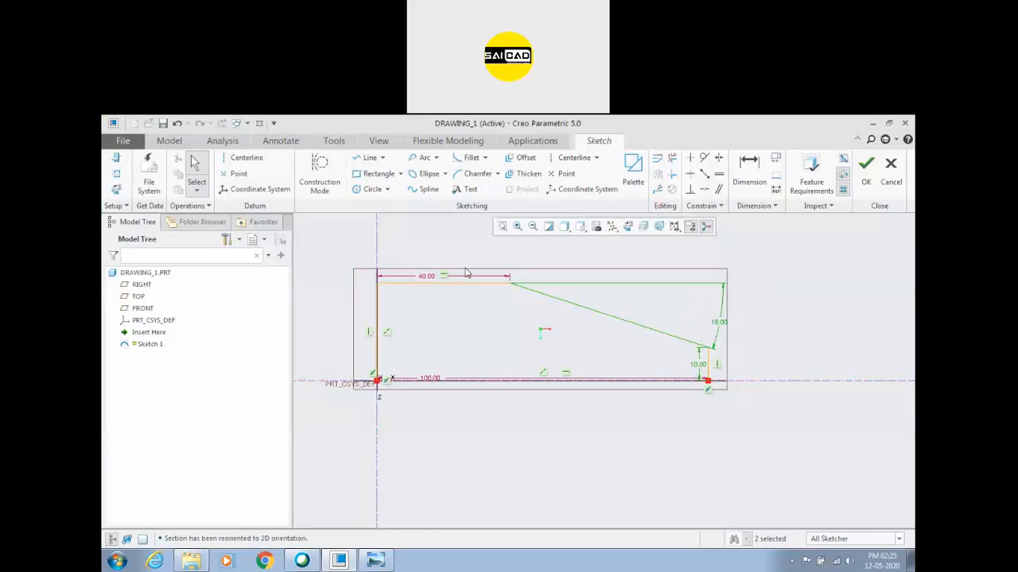
{"action": "left_click_drag", "start_coordinate": [430, 378], "coordinate": [442, 430]}
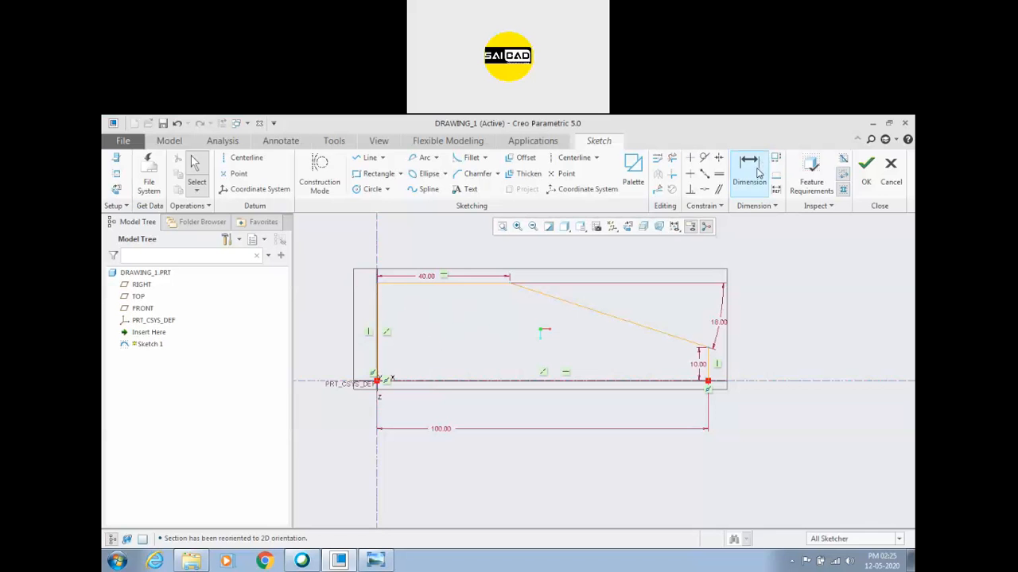
Try to dimension the profile's left edge height, and delete the conflicting new dimension in Resolve Sketch
{"action": "left_click", "coordinate": [759, 174]}
{"action": "left_click", "coordinate": [370, 310]}
{"action": "middle_click", "coordinate": [338, 318]}
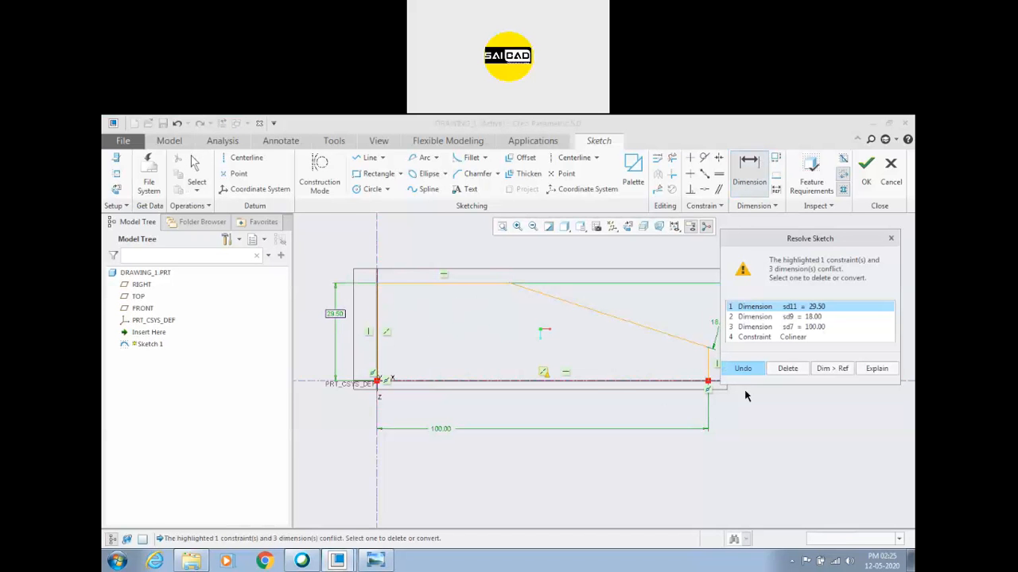
{"action": "left_click", "coordinate": [787, 369]}
{"action": "middle_click", "coordinate": [782, 423]}
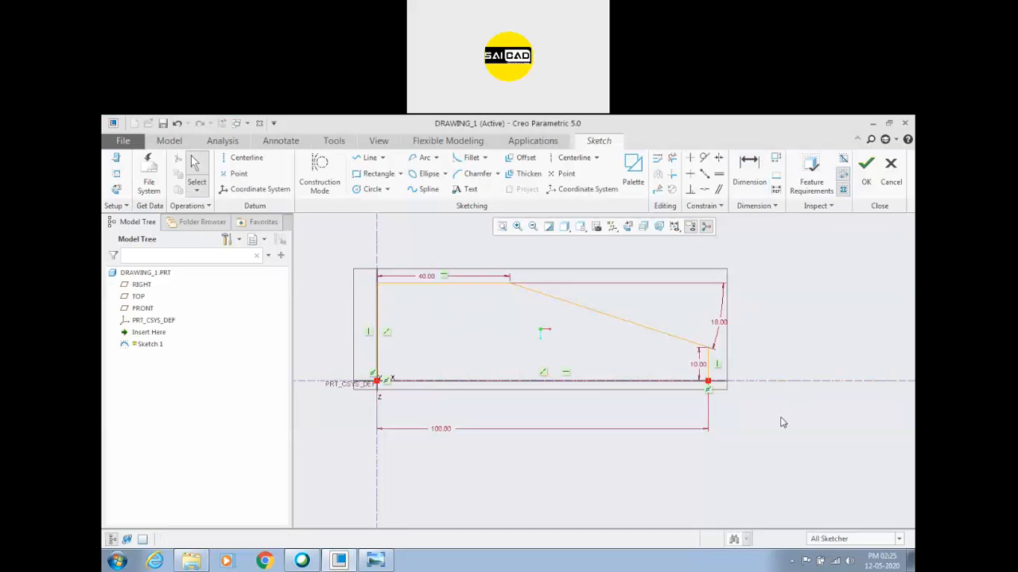
Delete the angle dimension at the sloping edge and set the profile's left edge height to 30
{"action": "left_click", "coordinate": [717, 328]}
{"action": "key", "text": "Delete"}
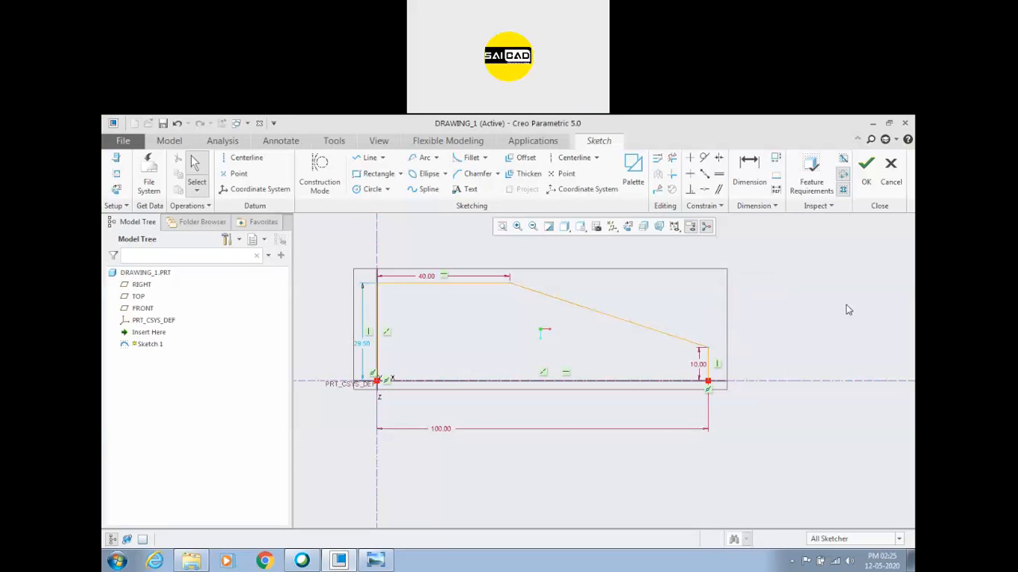
{"action": "left_click", "coordinate": [751, 164]}
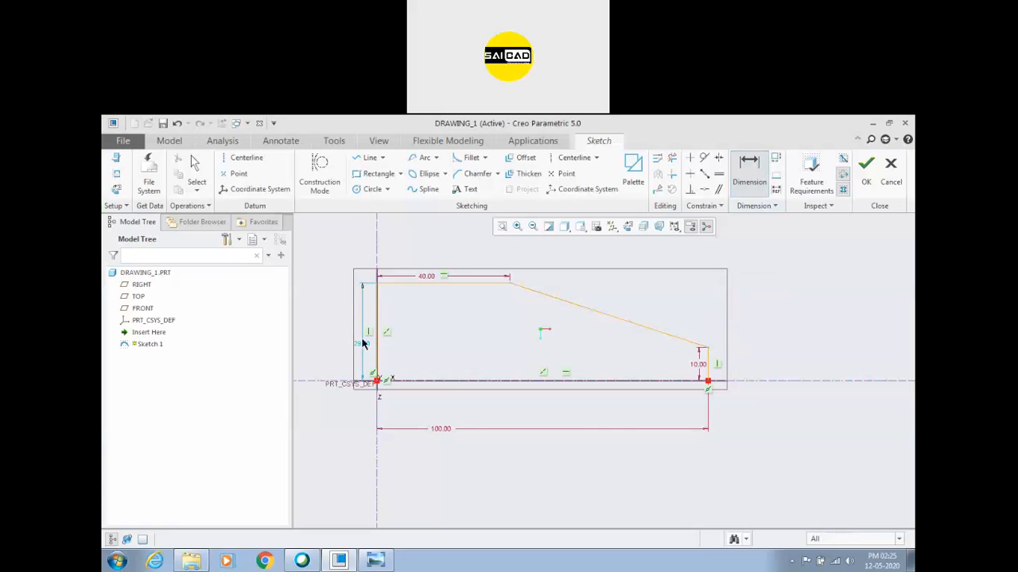
{"action": "middle_click", "coordinate": [362, 347]}
{"action": "double_click", "coordinate": [362, 347]}
{"action": "type", "text": "30"}
{"action": "key", "text": "Return"}
{"action": "middle_click_drag", "start_coordinate": [490, 428], "coordinate": [504, 411], "text": "shift"}
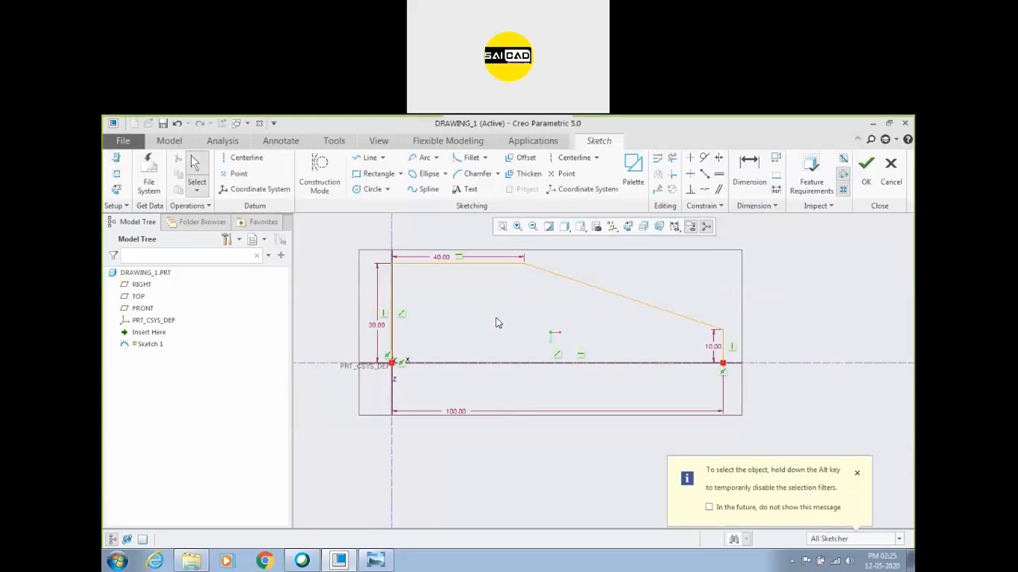
Check the reference drawing and sketch a step outline about 31.5 long and 6.5 deep beneath the profile's upper horizontal edge
{"action": "left_click", "coordinate": [375, 561]}
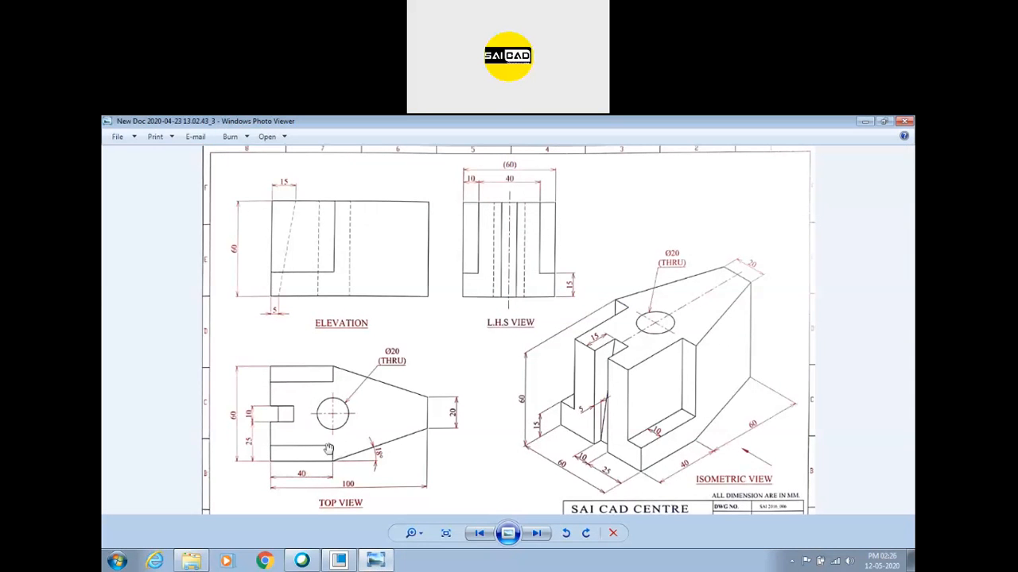
{"action": "left_click", "coordinate": [376, 562]}
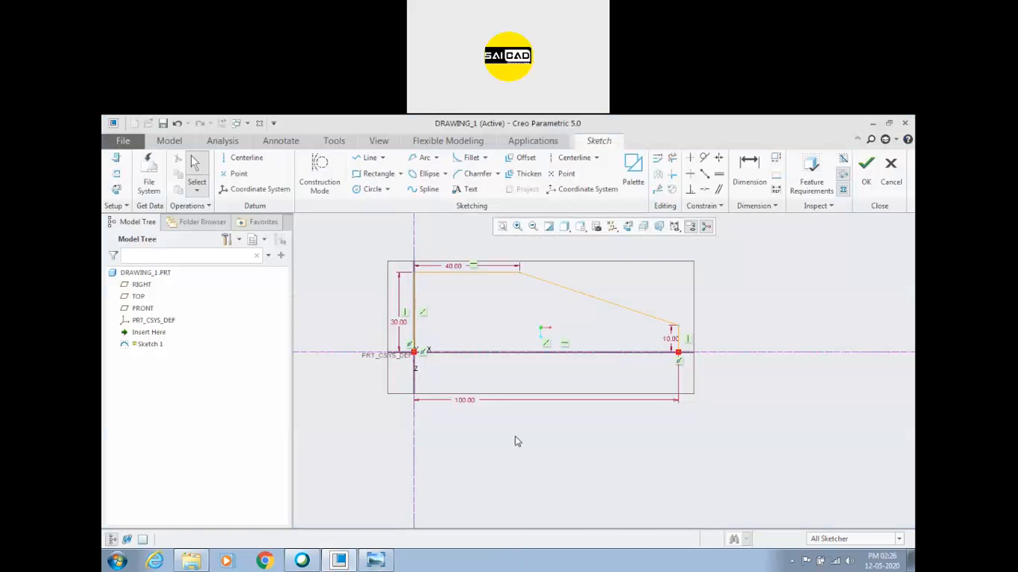
{"action": "key", "text": "l"}
{"action": "scroll", "coordinate": [415, 286], "scroll_direction": "up", "scroll_amount": 2}
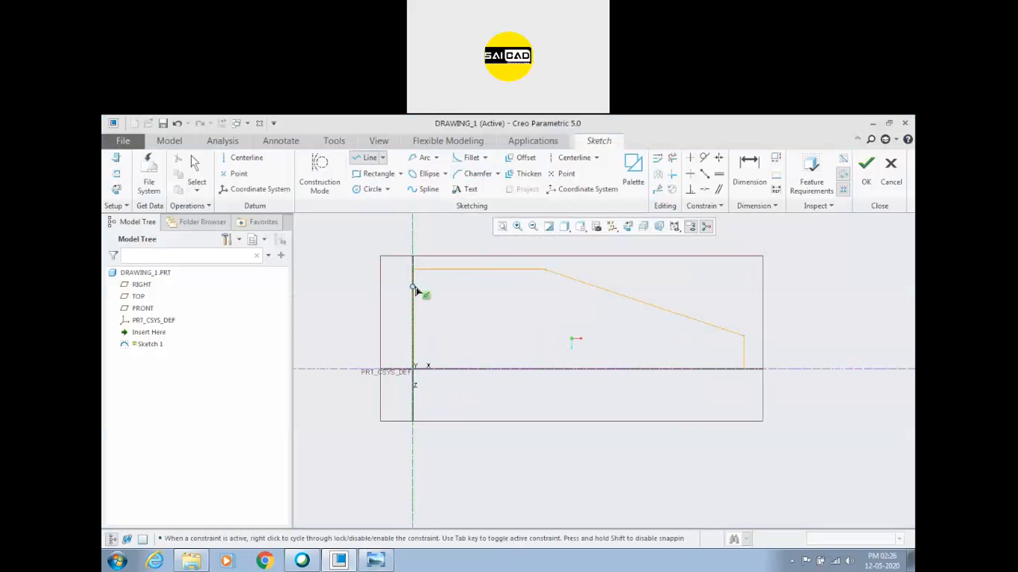
{"action": "left_click", "coordinate": [413, 291]}
{"action": "left_click", "coordinate": [517, 290]}
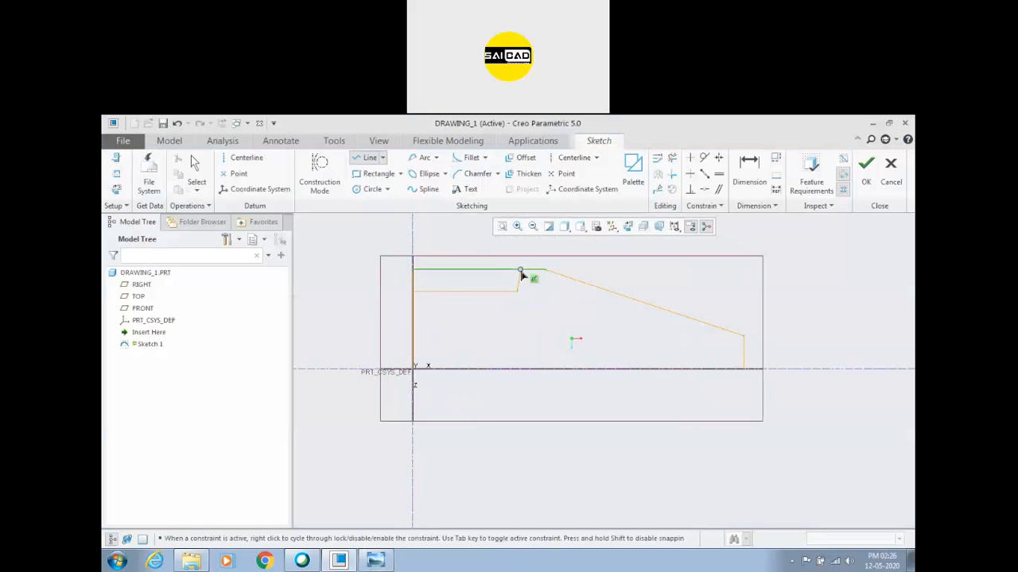
{"action": "left_click", "coordinate": [517, 269]}
{"action": "middle_click", "coordinate": [554, 288]}
{"action": "middle_click", "coordinate": [549, 295]}
{"action": "scroll", "coordinate": [532, 305], "scroll_direction": "up", "scroll_amount": 1}
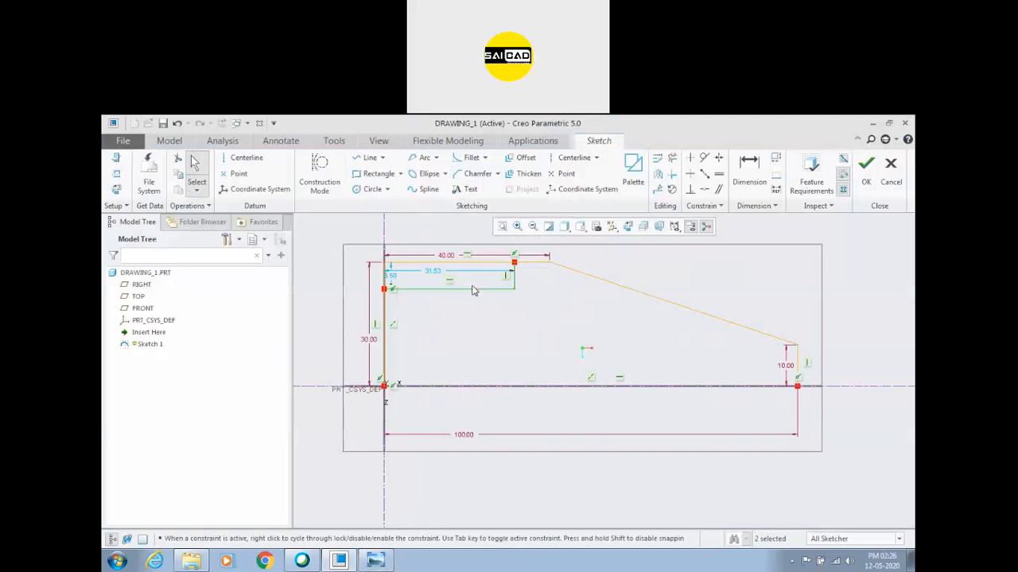
Apply an Equal constraint between the profile's upper horizontal edge and the step's lower line
{"action": "left_click", "coordinate": [467, 289]}
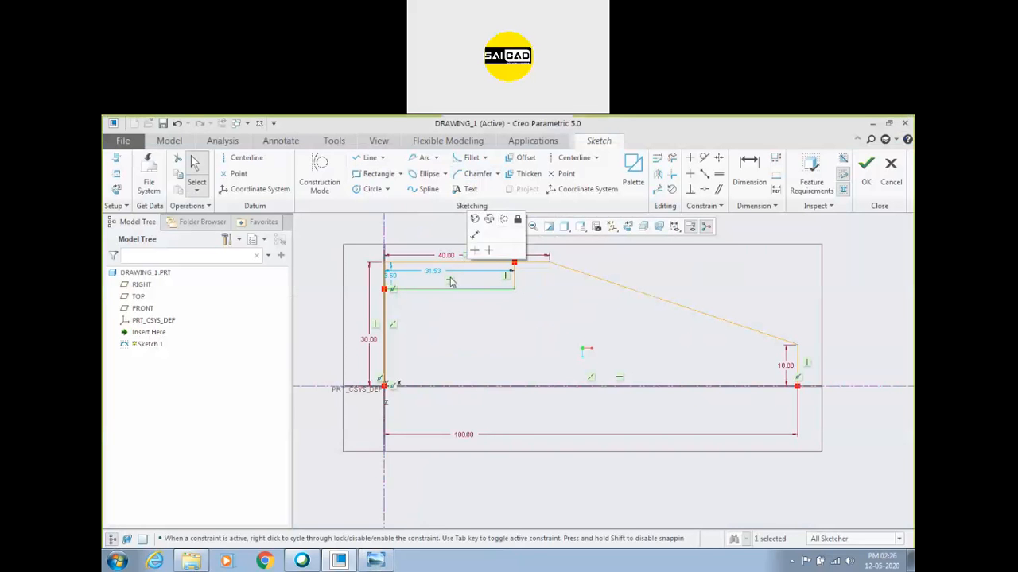
{"action": "left_click", "coordinate": [451, 262], "text": "ctrl"}
{"action": "left_click", "coordinate": [722, 261]}
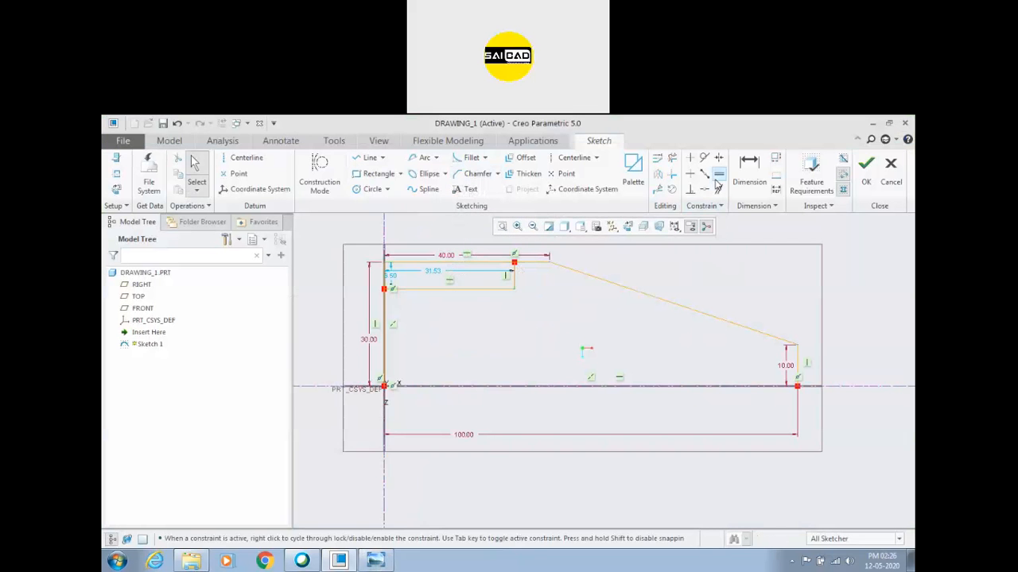
{"action": "left_click", "coordinate": [717, 176]}
{"action": "left_click", "coordinate": [479, 264]}
{"action": "left_click", "coordinate": [477, 288]}
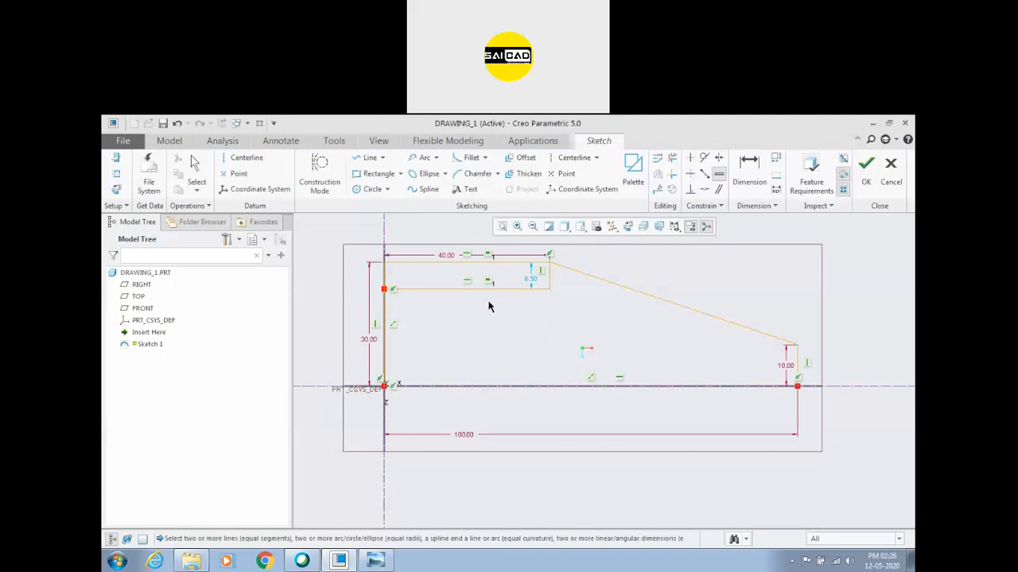
{"action": "middle_click", "coordinate": [525, 312]}
Set the depth of the step beneath the upper horizontal edge to 10
{"action": "double_click", "coordinate": [532, 283]}
{"action": "type", "text": "10"}
{"action": "key", "text": "Return"}
{"action": "left_click", "coordinate": [639, 345]}
{"action": "scroll", "coordinate": [555, 269], "scroll_direction": "up", "scroll_amount": 1}
{"action": "scroll", "coordinate": [525, 297], "scroll_direction": "down", "scroll_amount": 1}
{"action": "scroll", "coordinate": [485, 310], "scroll_direction": "up", "scroll_amount": 1}
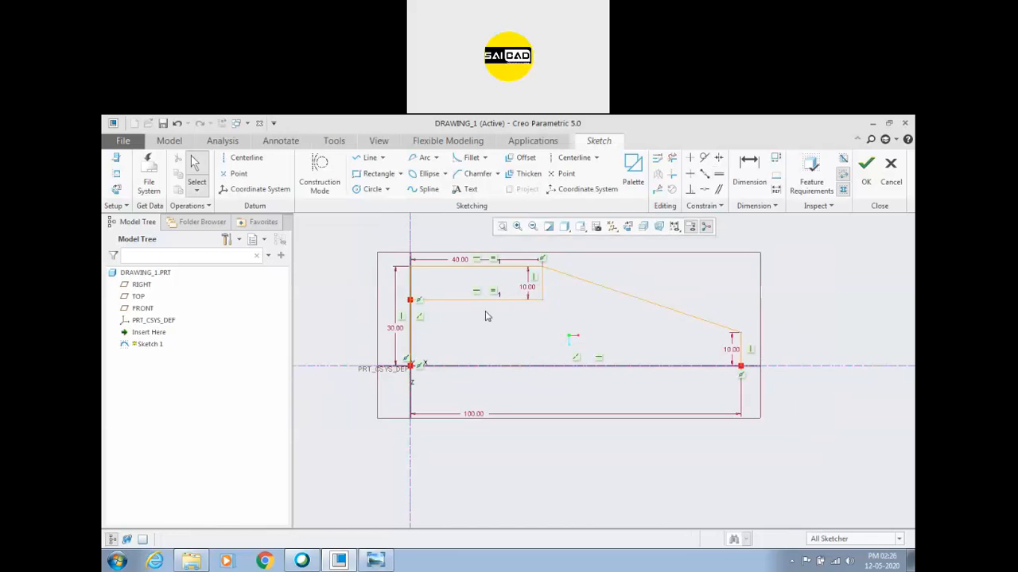
Mirror the whole half profile about the horizontal centerline and move the overall height dimension farther out from the left edge
{"action": "left_click", "coordinate": [375, 560]}
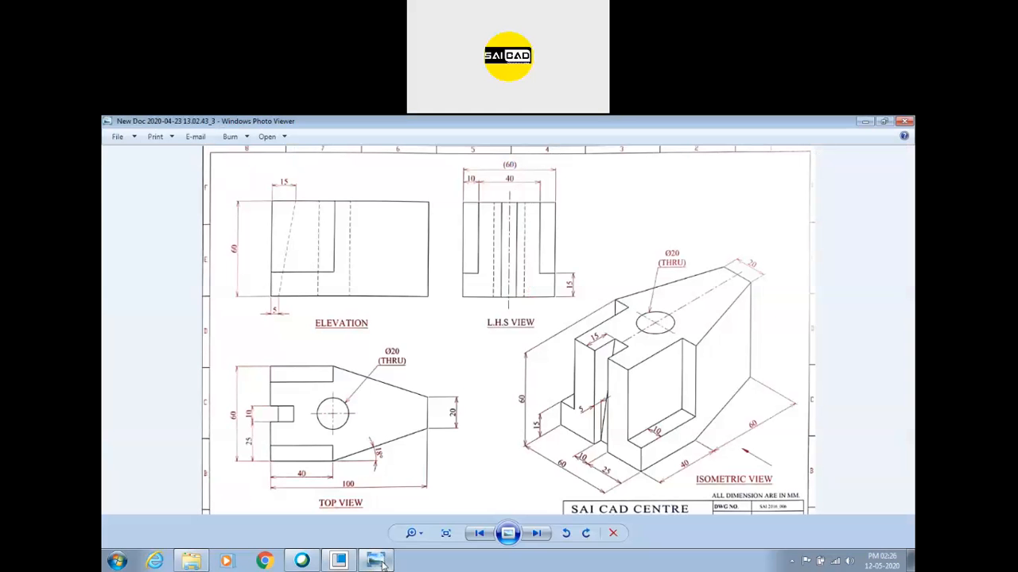
{"action": "left_click", "coordinate": [375, 560]}
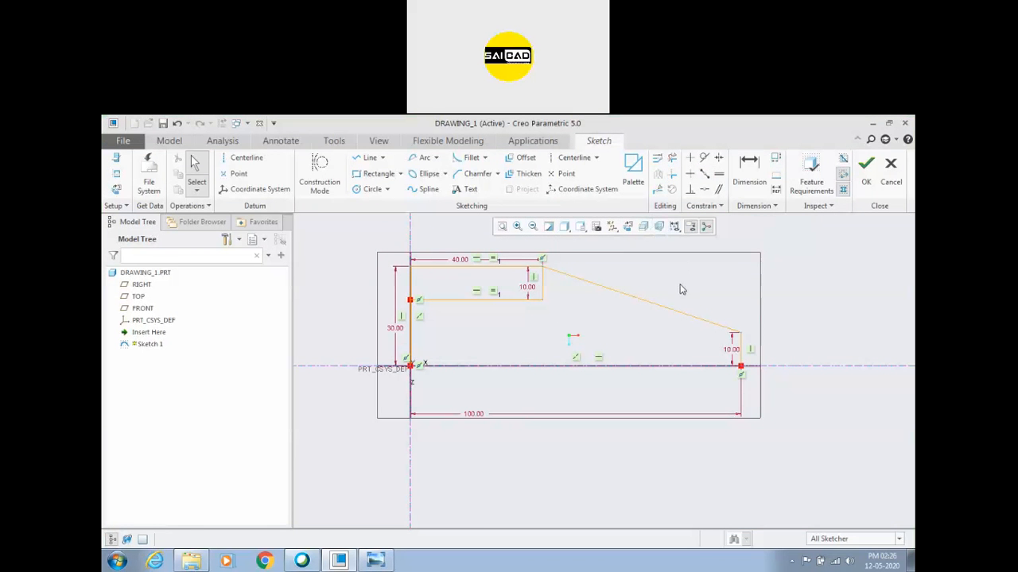
{"action": "left_click", "coordinate": [650, 308]}
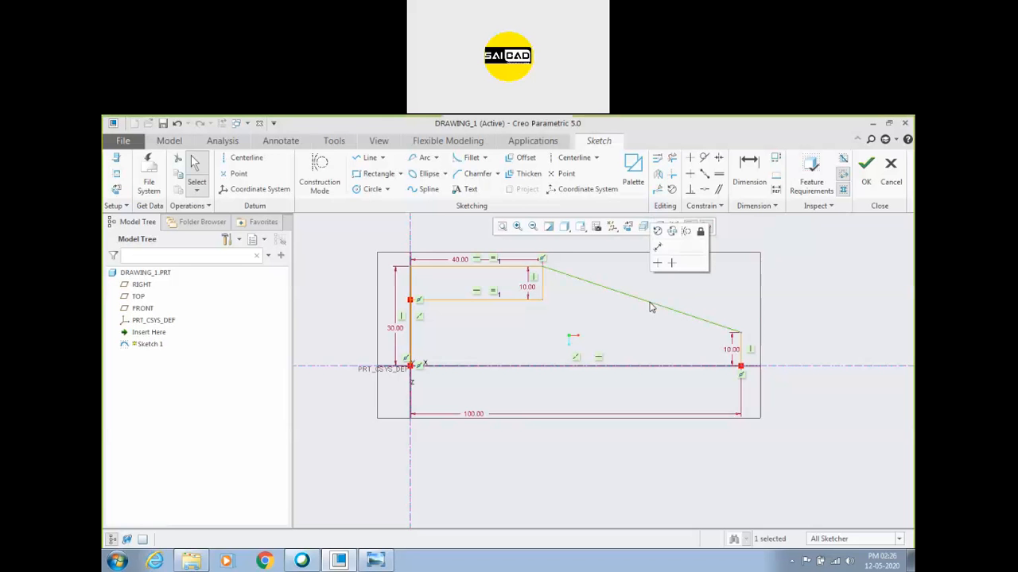
{"action": "left_click", "coordinate": [791, 306]}
{"action": "mouse_move", "coordinate": [362, 255]}
{"action": "left_mouse_down"}
{"action": "mouse_move", "coordinate": [459, 314]}
{"action": "mouse_move", "coordinate": [790, 400]}
{"action": "left_mouse_up"}
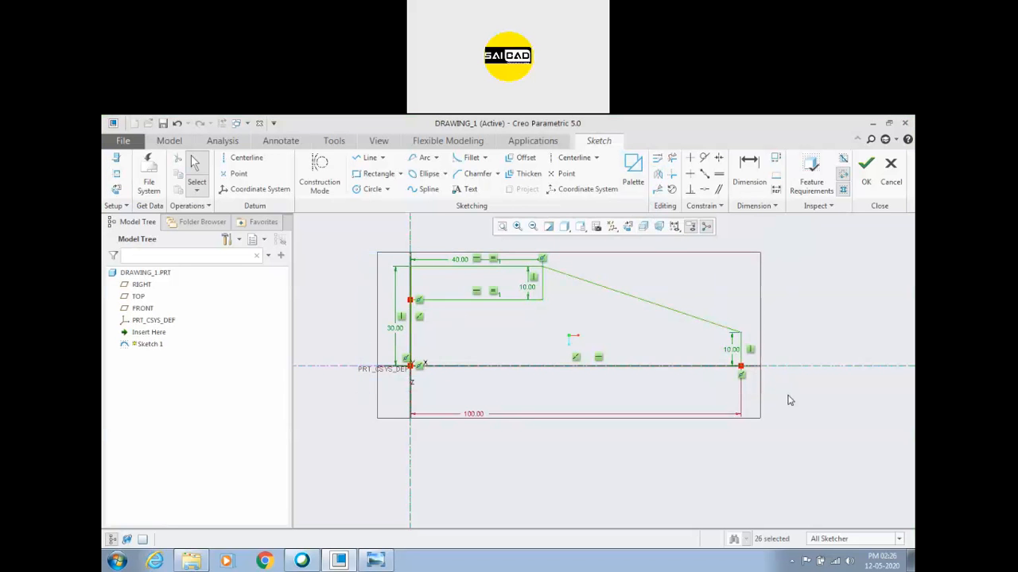
{"action": "left_click", "coordinate": [658, 176]}
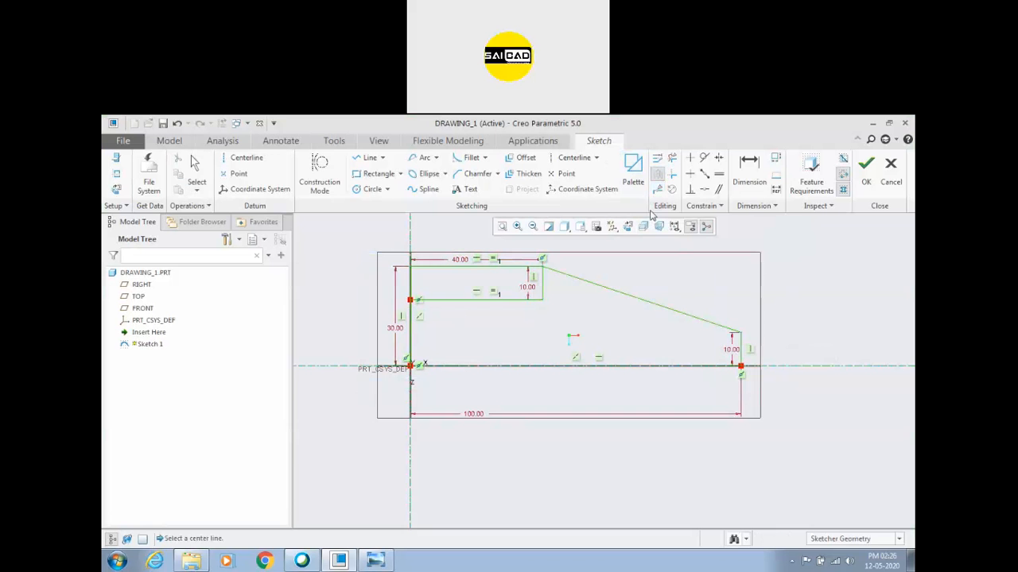
{"action": "left_click", "coordinate": [465, 367]}
{"action": "scroll", "coordinate": [493, 398], "scroll_direction": "down", "scroll_amount": 2}
{"action": "left_click", "coordinate": [691, 441]}
{"action": "scroll", "coordinate": [450, 440], "scroll_direction": "up", "scroll_amount": 2}
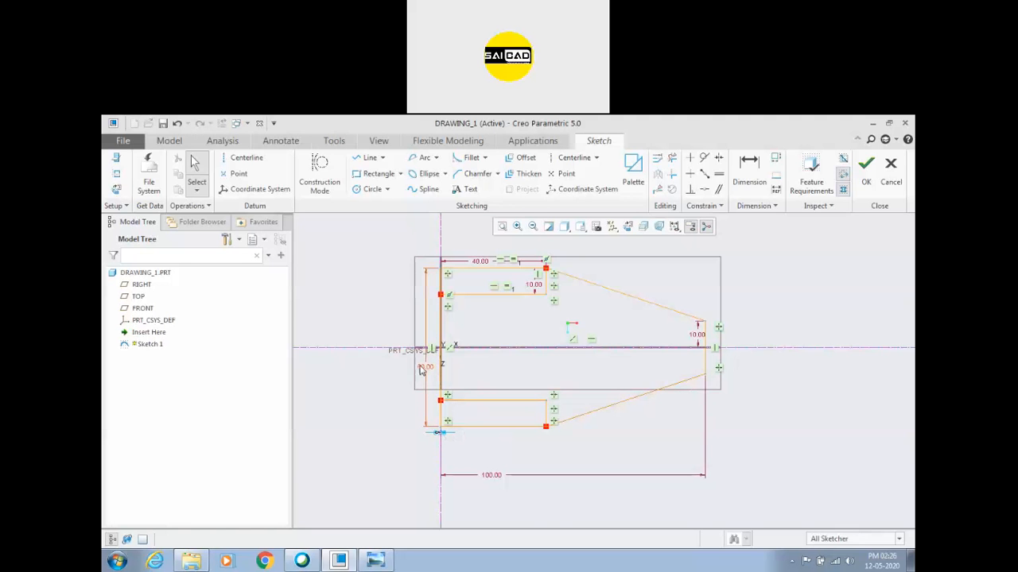
{"action": "left_click_drag", "start_coordinate": [425, 373], "coordinate": [369, 408]}
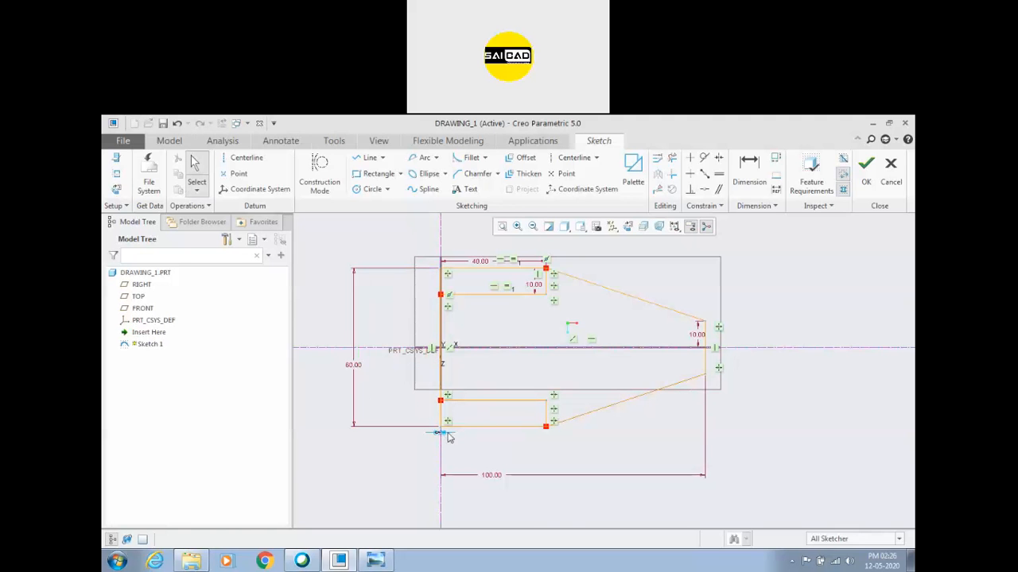
Move the left edge's offset dimension clear of the profile and set its distance from the vertical reference to 1
{"action": "left_click_drag", "start_coordinate": [443, 434], "coordinate": [489, 448]}
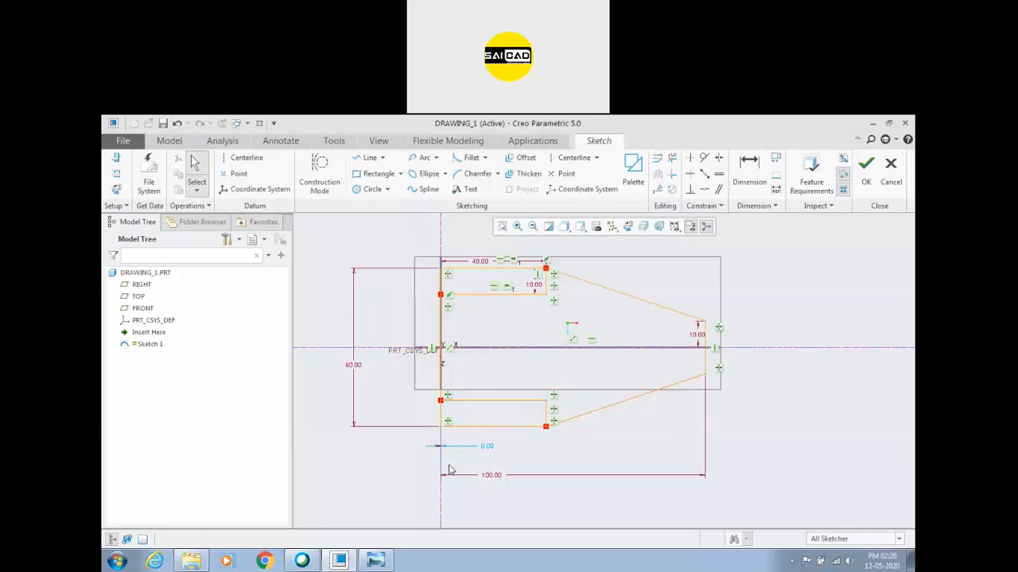
{"action": "double_click", "coordinate": [486, 447]}
{"action": "type", "text": "1"}
{"action": "key", "text": "Return"}
{"action": "left_click", "coordinate": [517, 450]}
{"action": "scroll", "coordinate": [530, 458], "scroll_direction": "up", "scroll_amount": 2}
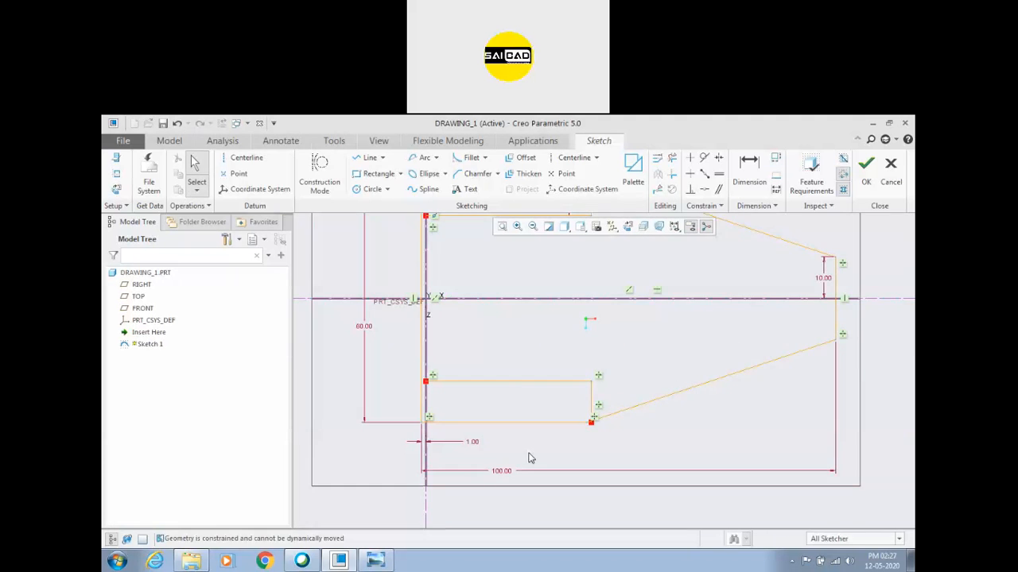
Delete the left edge's offset dimension and make that edge coincident with the vertical reference
{"action": "left_click", "coordinate": [473, 447]}
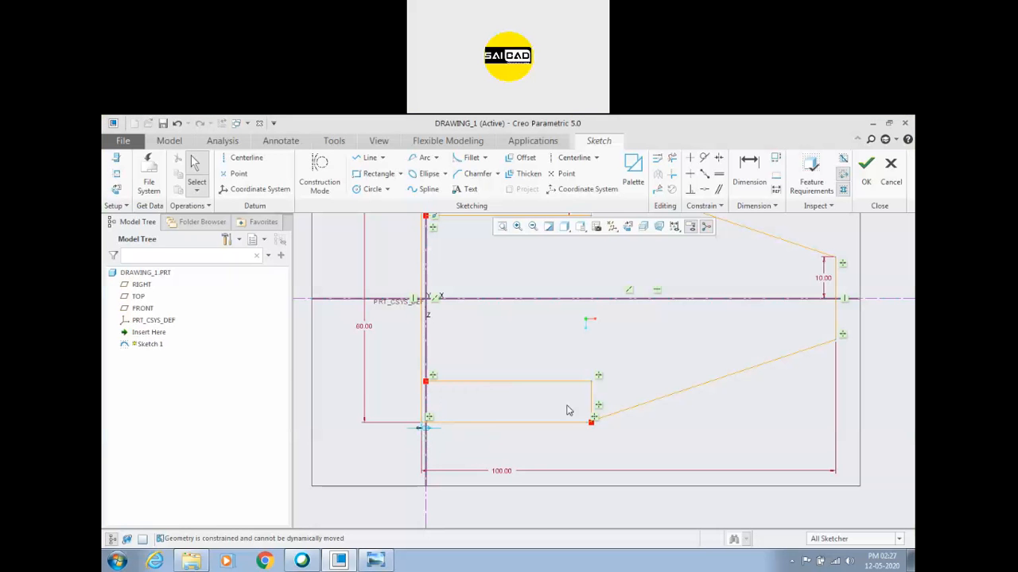
{"action": "left_click", "coordinate": [704, 190]}
{"action": "scroll", "coordinate": [449, 332], "scroll_direction": "up", "scroll_amount": 2}
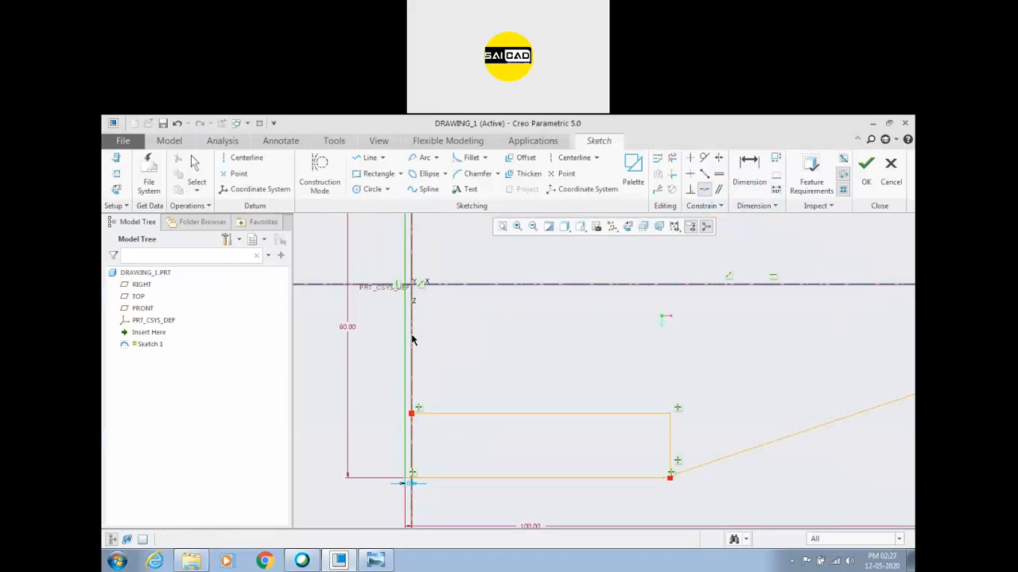
{"action": "left_click", "coordinate": [412, 340]}
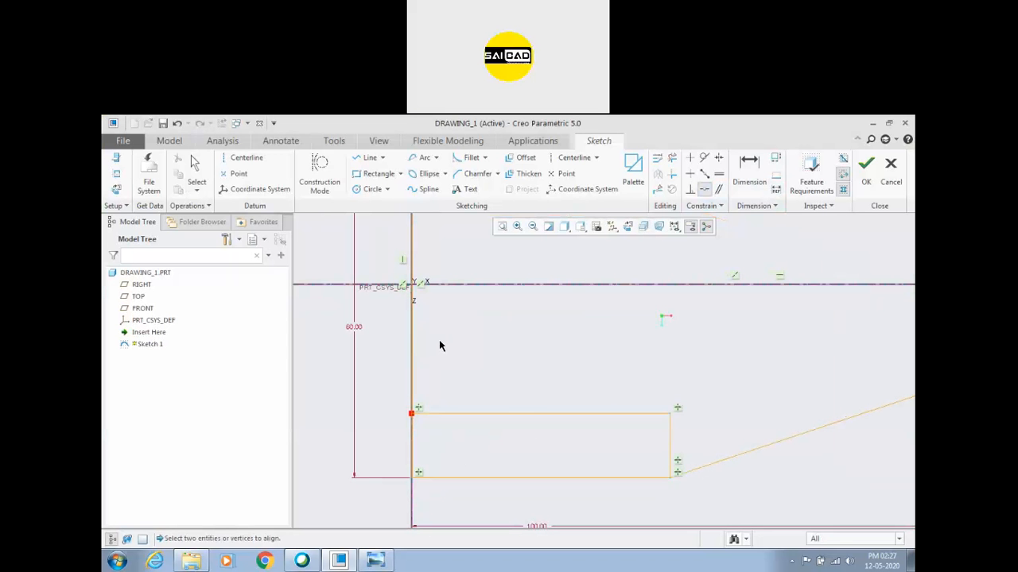
{"action": "middle_click", "coordinate": [463, 345]}
{"action": "scroll", "coordinate": [389, 381], "scroll_direction": "down", "scroll_amount": 4}
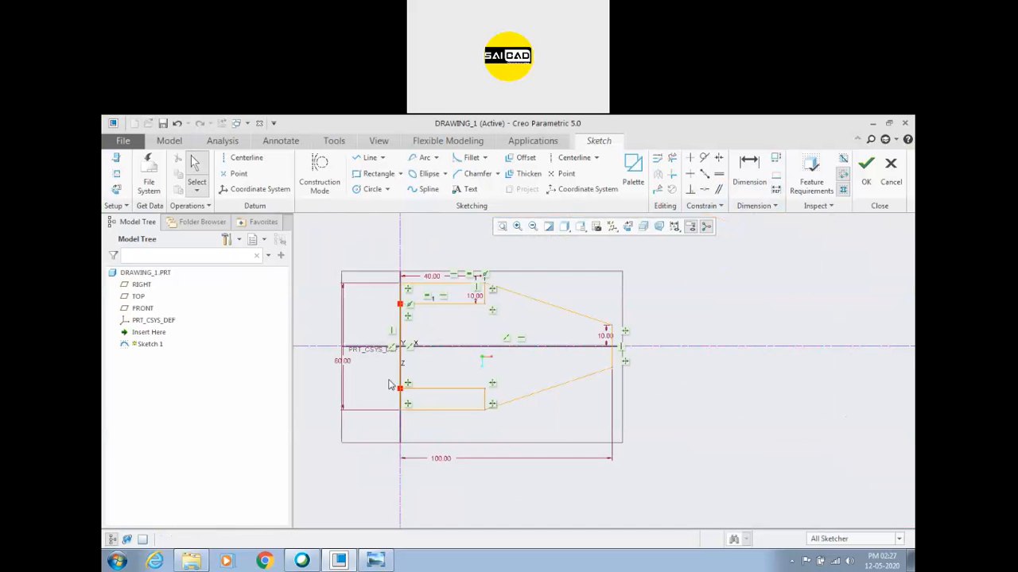
{"action": "scroll", "coordinate": [389, 382], "scroll_direction": "down", "scroll_amount": 1}
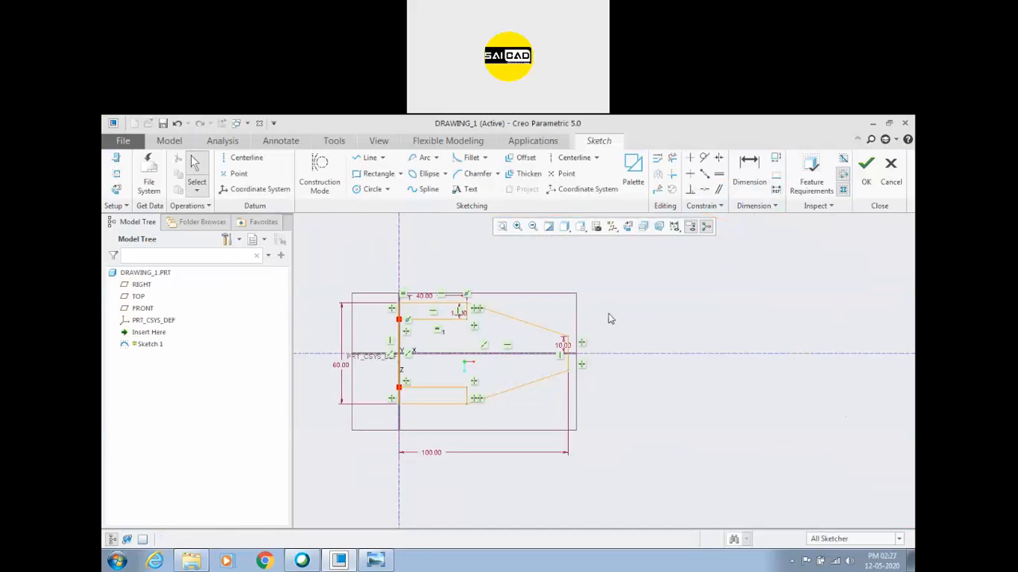
{"action": "scroll", "coordinate": [480, 336], "scroll_direction": "down", "scroll_amount": 2}
{"action": "scroll", "coordinate": [694, 435], "scroll_direction": "up", "scroll_amount": 1}
{"action": "left_click", "coordinate": [376, 561]}
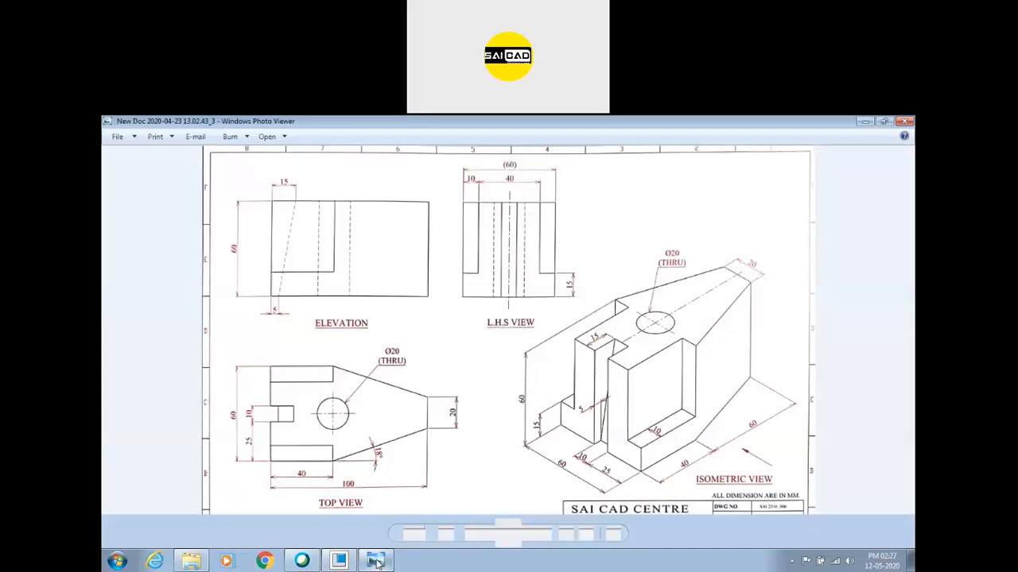
{"action": "left_click", "coordinate": [376, 561]}
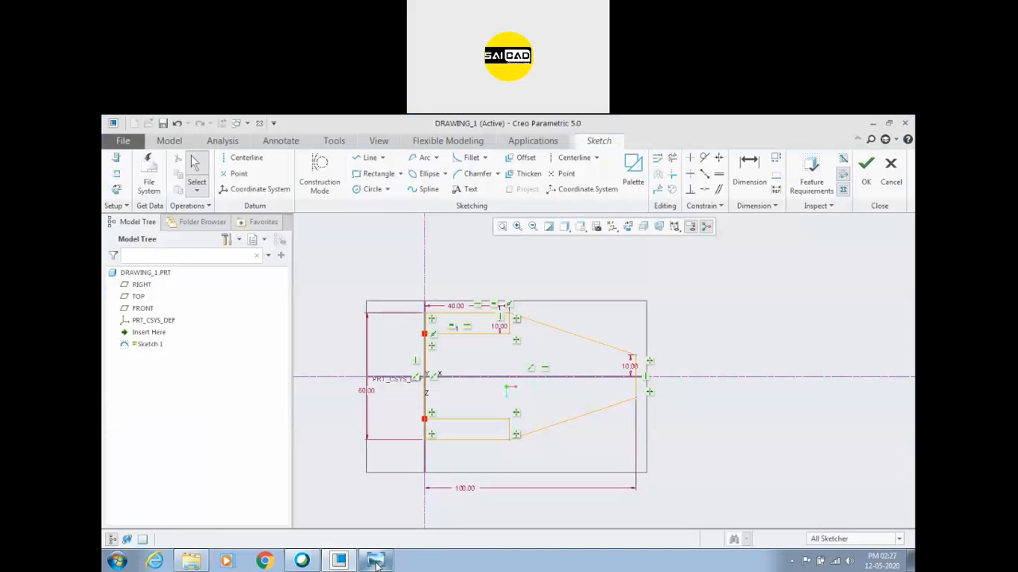
{"action": "left_click", "coordinate": [302, 560]}
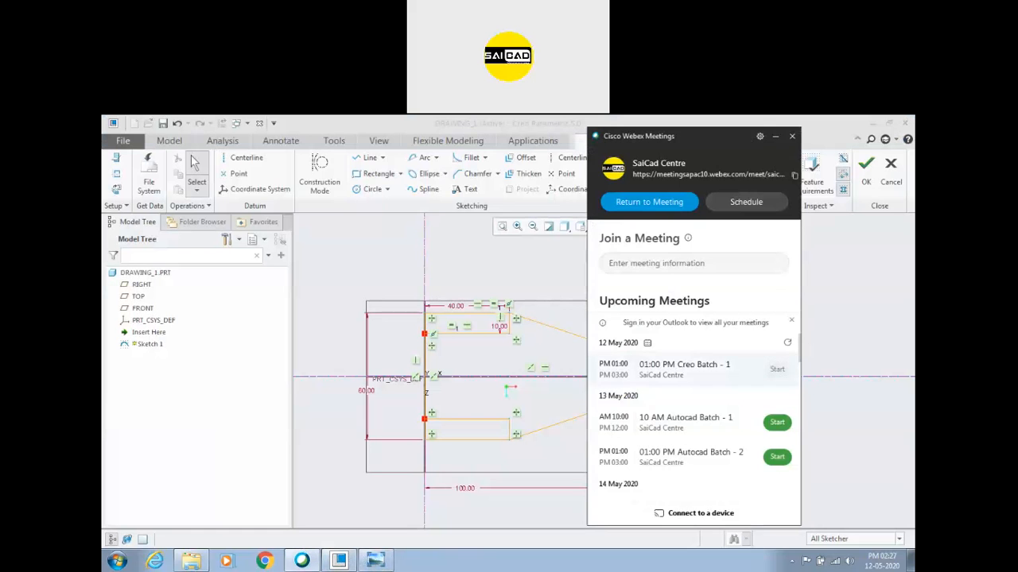
{"action": "left_click", "coordinate": [772, 137]}
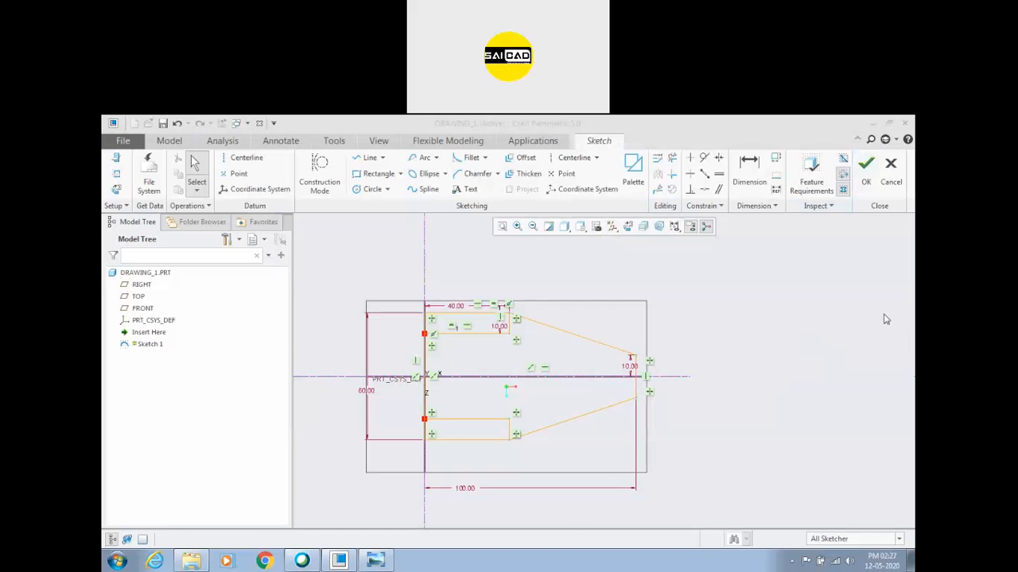
{"action": "scroll", "coordinate": [501, 391], "scroll_direction": "up", "scroll_amount": 3}
{"action": "scroll", "coordinate": [556, 389], "scroll_direction": "down", "scroll_amount": 2}
{"action": "scroll", "coordinate": [468, 389], "scroll_direction": "down", "scroll_amount": 2}
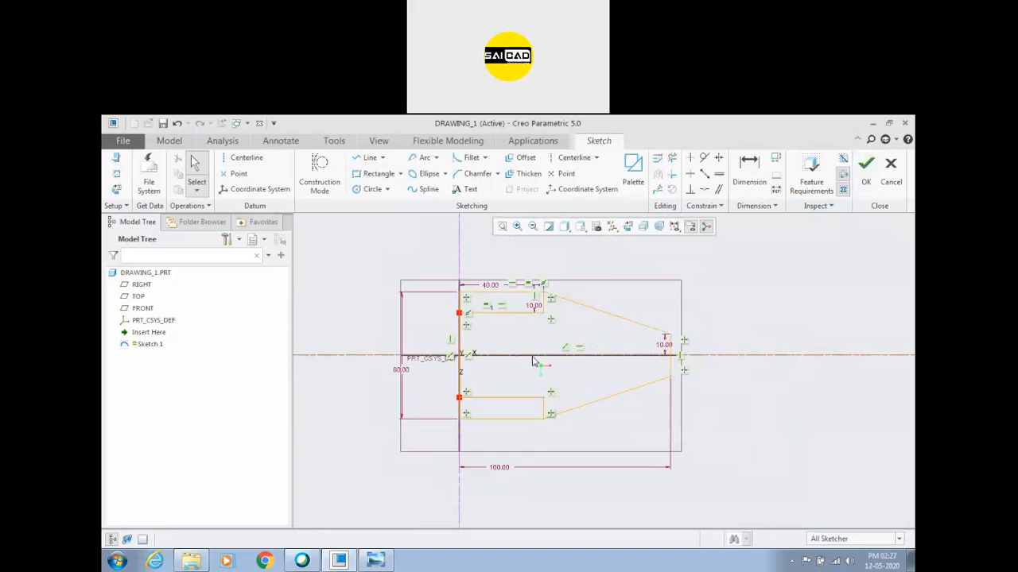
{"action": "scroll", "coordinate": [549, 370], "scroll_direction": "up", "scroll_amount": 2}
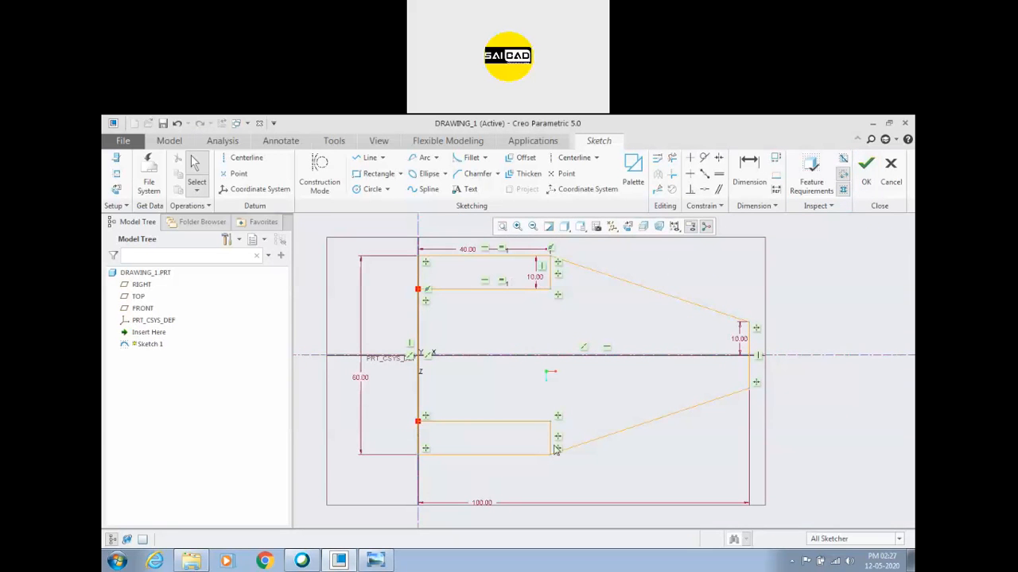
Check the reference drawing and sketch a circle about 14.4 in diameter on the horizontal centerline, beneath the upper step's inner corner
{"action": "left_click", "coordinate": [375, 562]}
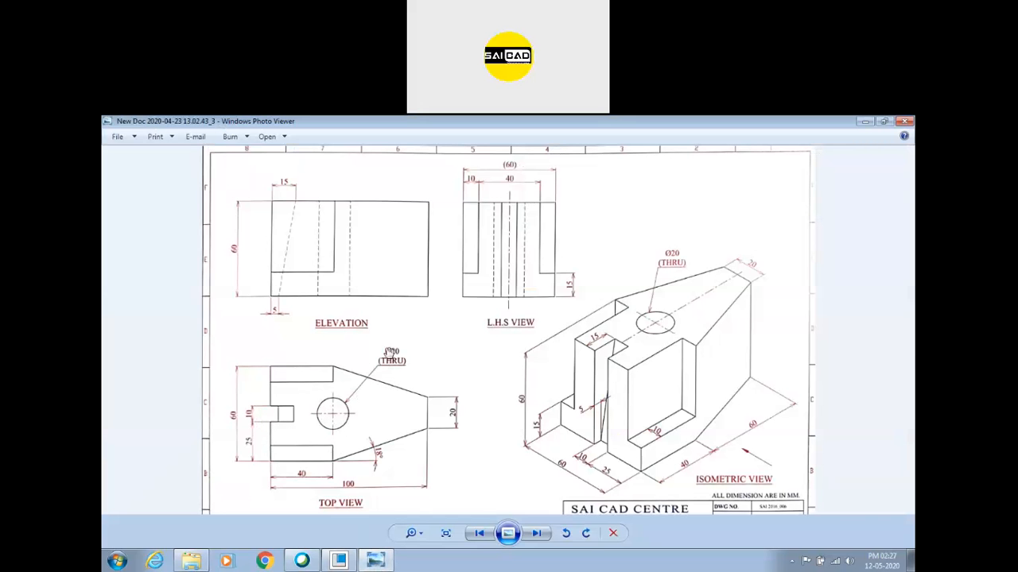
{"action": "left_click", "coordinate": [377, 564]}
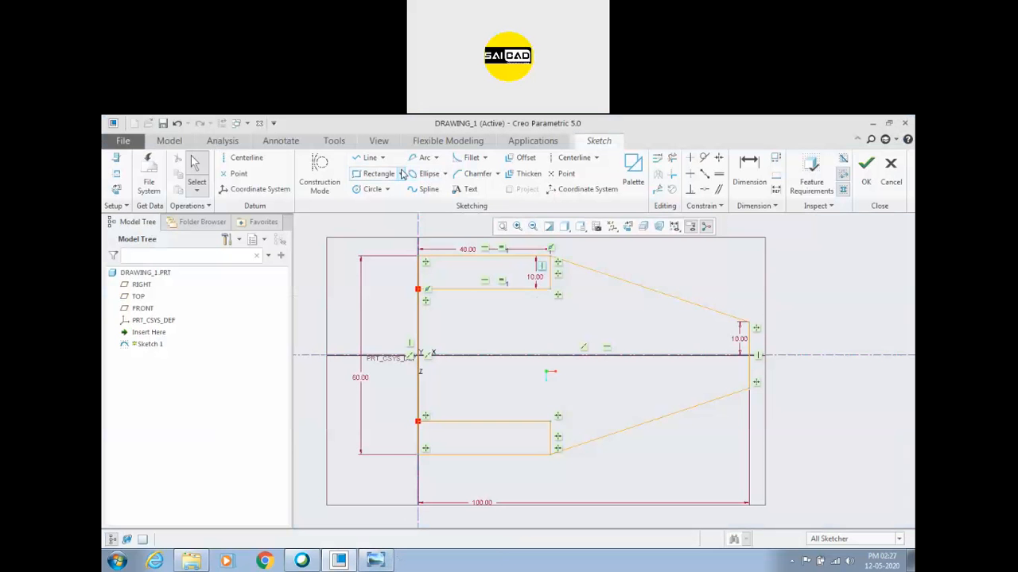
{"action": "left_click", "coordinate": [372, 189]}
{"action": "scroll", "coordinate": [490, 388], "scroll_direction": "down", "scroll_amount": 1}
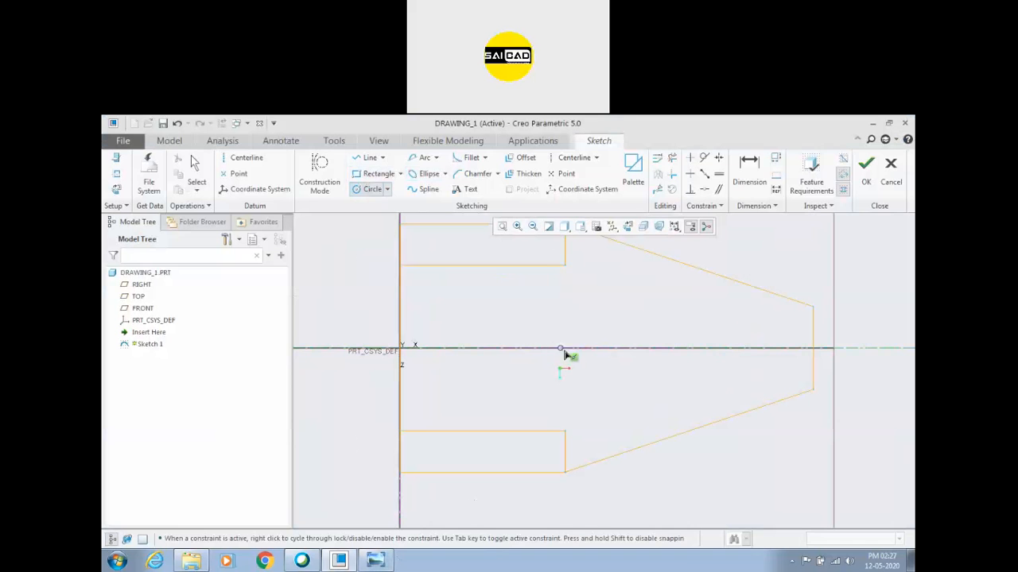
{"action": "left_click", "coordinate": [565, 348]}
{"action": "left_click", "coordinate": [570, 319]}
{"action": "middle_click", "coordinate": [604, 310]}
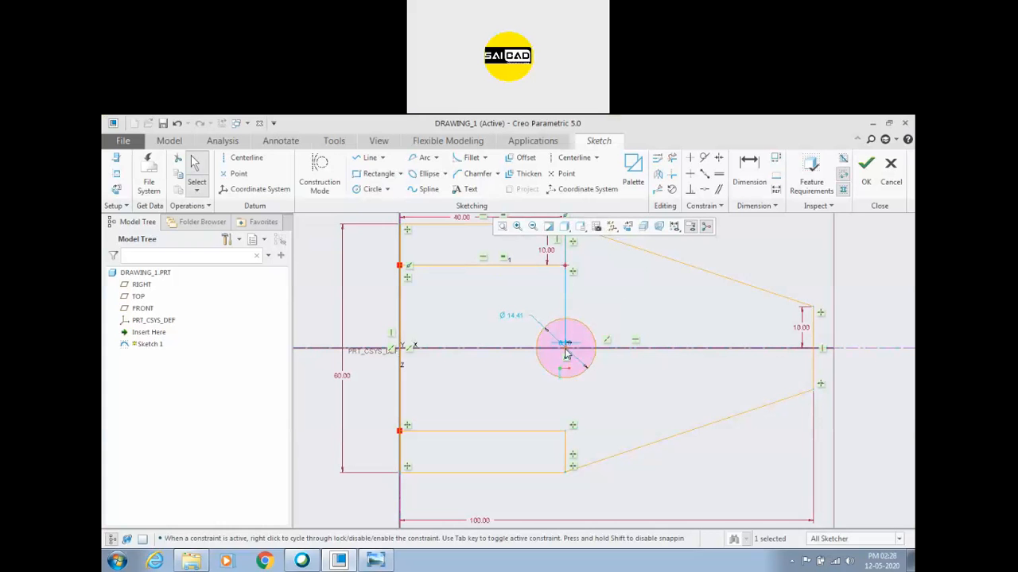
Align the circle's center vertically with the upper step's inner corner and set its diameter to 20
{"action": "left_click", "coordinate": [690, 159]}
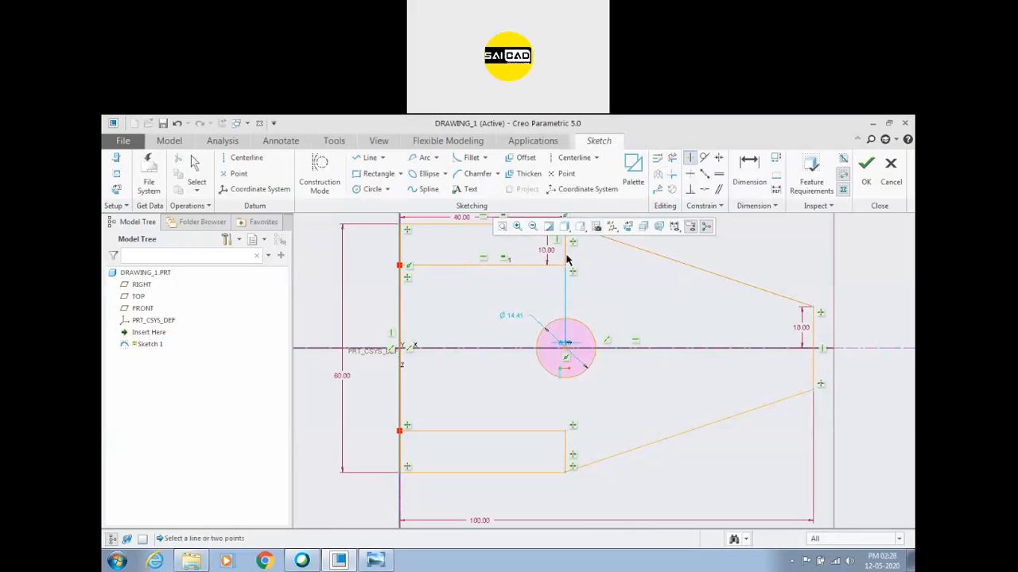
{"action": "left_click", "coordinate": [564, 270]}
{"action": "left_click", "coordinate": [566, 352]}
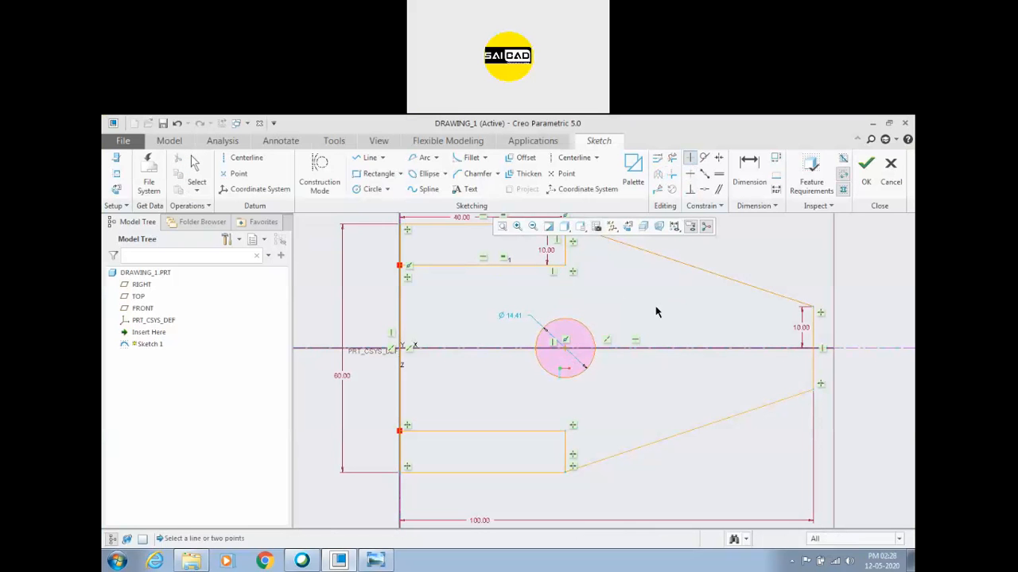
{"action": "double_click", "coordinate": [511, 318]}
{"action": "type", "text": "20"}
{"action": "key", "text": "Return"}
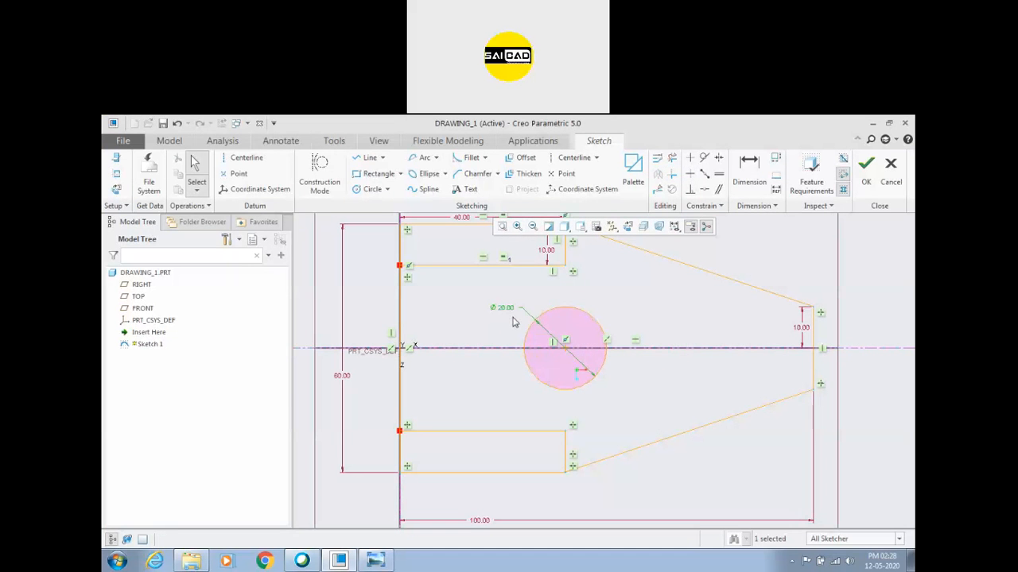
Check the slot in the reference drawing and sketch a rectangle about 8 wide from the left edge, symmetric about the horizontal centerline
{"action": "left_click", "coordinate": [378, 561]}
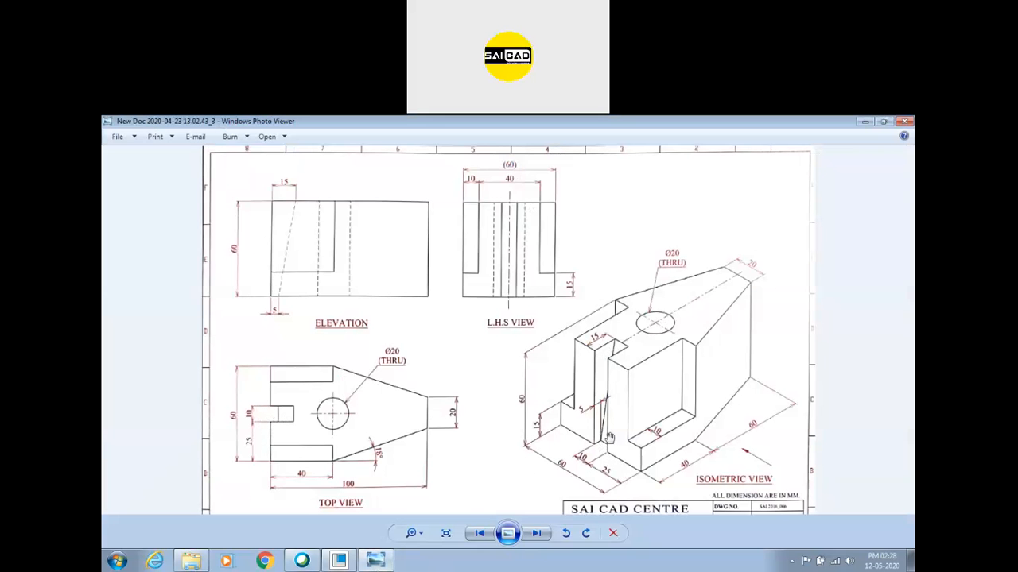
{"action": "left_click", "coordinate": [371, 562]}
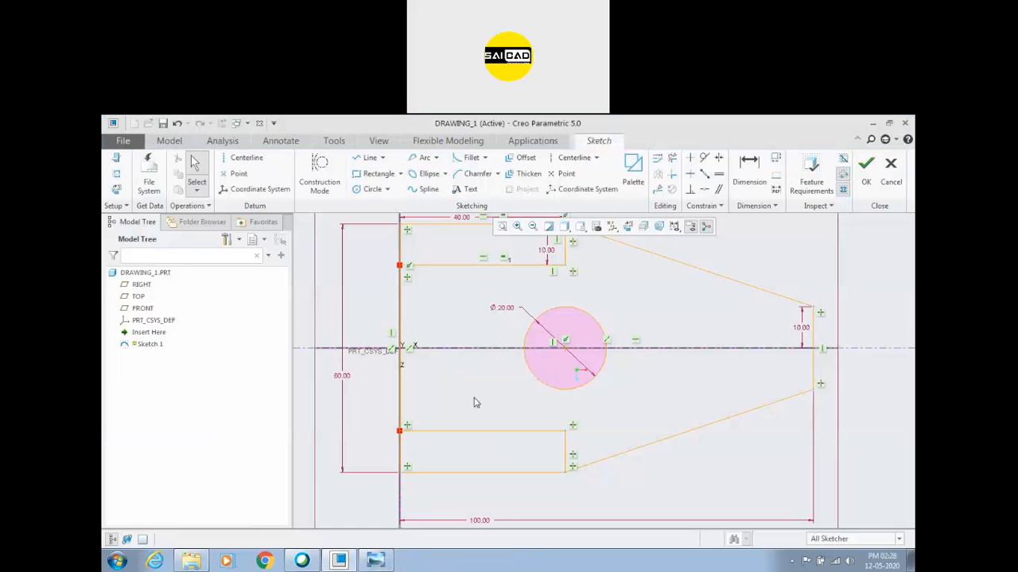
{"action": "left_click", "coordinate": [378, 174]}
{"action": "scroll", "coordinate": [404, 354], "scroll_direction": "up", "scroll_amount": 2}
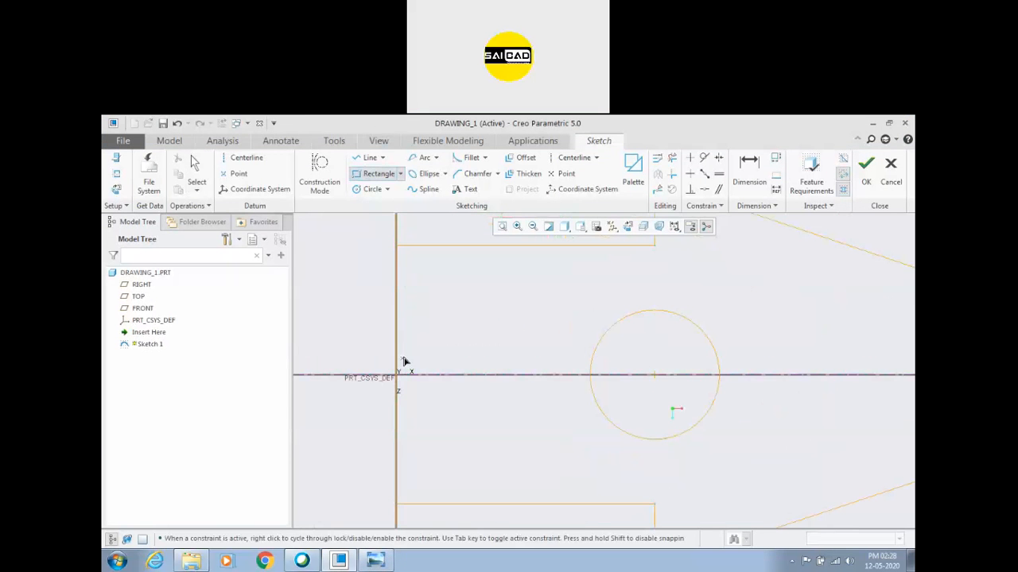
{"action": "left_click", "coordinate": [399, 350]}
{"action": "left_click", "coordinate": [449, 400]}
{"action": "middle_click", "coordinate": [495, 333]}
Set the slot rectangle's height to 10 and its width to 15
{"action": "double_click", "coordinate": [478, 370]}
{"action": "type", "text": "10"}
{"action": "key", "text": "Return"}
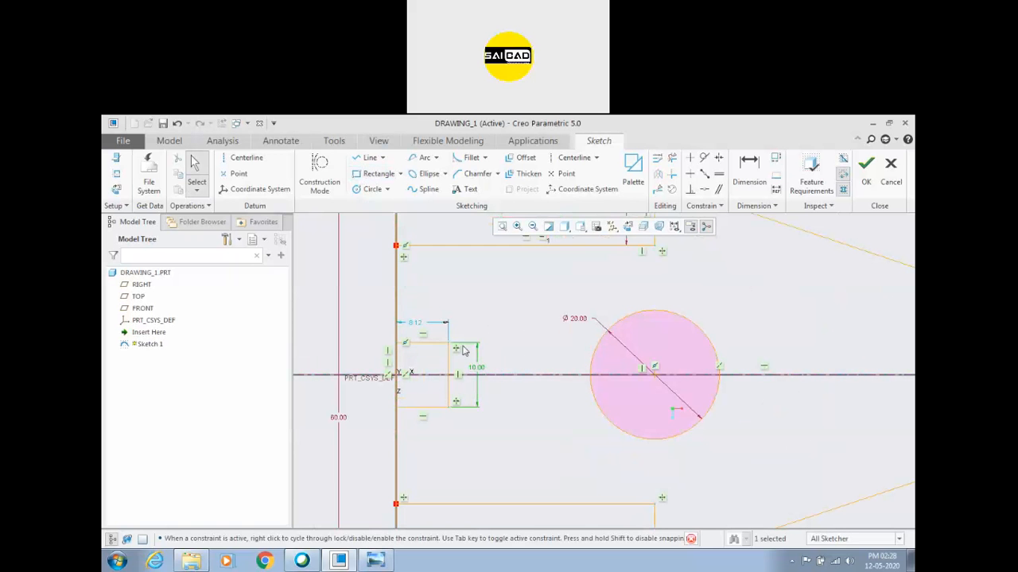
{"action": "double_click", "coordinate": [421, 324]}
{"action": "type", "text": "15"}
{"action": "key", "text": "Return"}
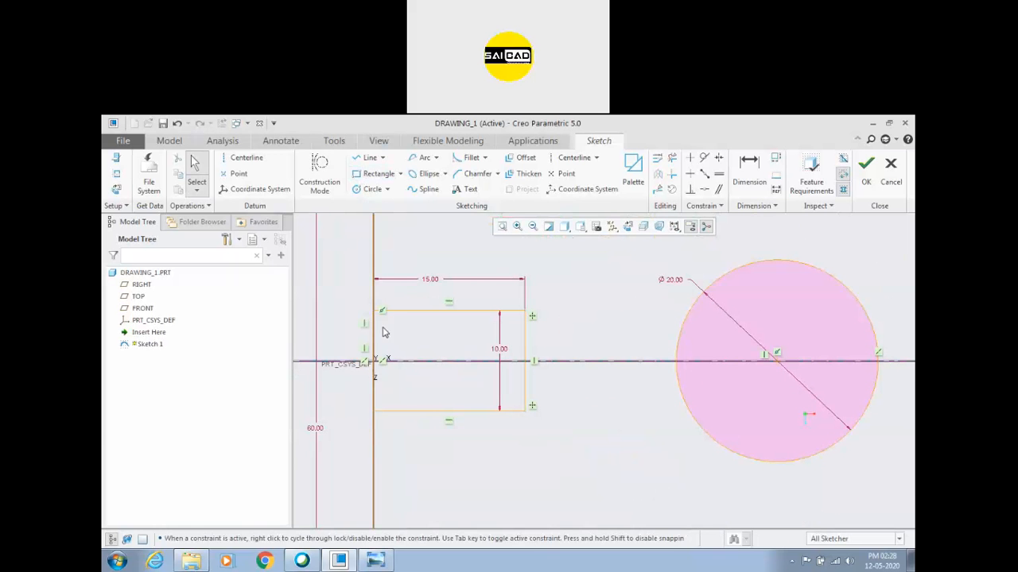
Delete the coincident constraint that ties the slot rectangle's upper corner to the profile's left edge
{"action": "left_click", "coordinate": [373, 327]}
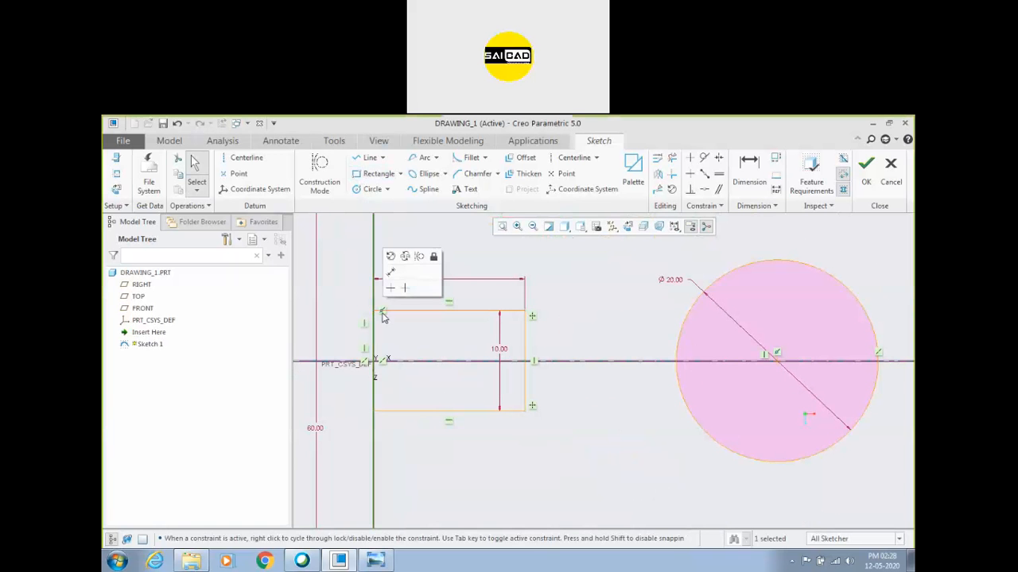
{"action": "left_click", "coordinate": [384, 310]}
{"action": "left_click", "coordinate": [386, 307]}
{"action": "left_click", "coordinate": [383, 312]}
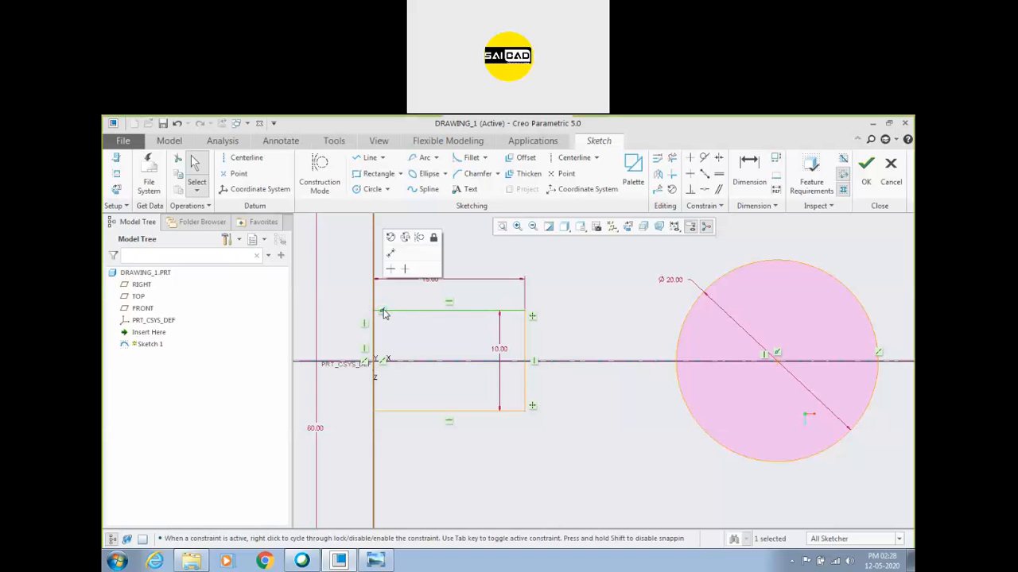
{"action": "left_click_drag", "start_coordinate": [386, 310], "coordinate": [390, 293]}
{"action": "scroll", "coordinate": [384, 309], "scroll_direction": "down", "scroll_amount": 3}
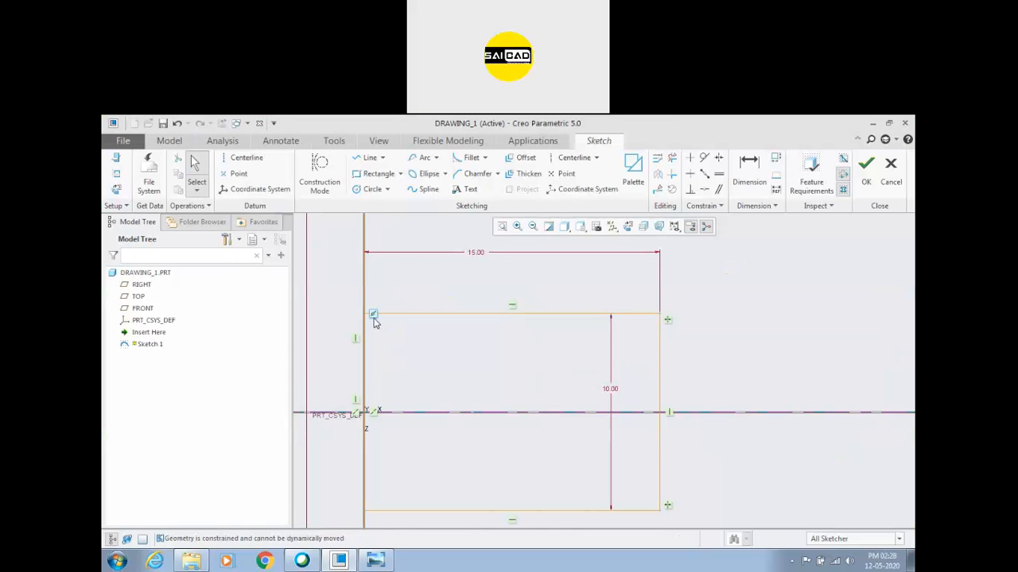
{"action": "scroll", "coordinate": [405, 324], "scroll_direction": "up", "scroll_amount": 2}
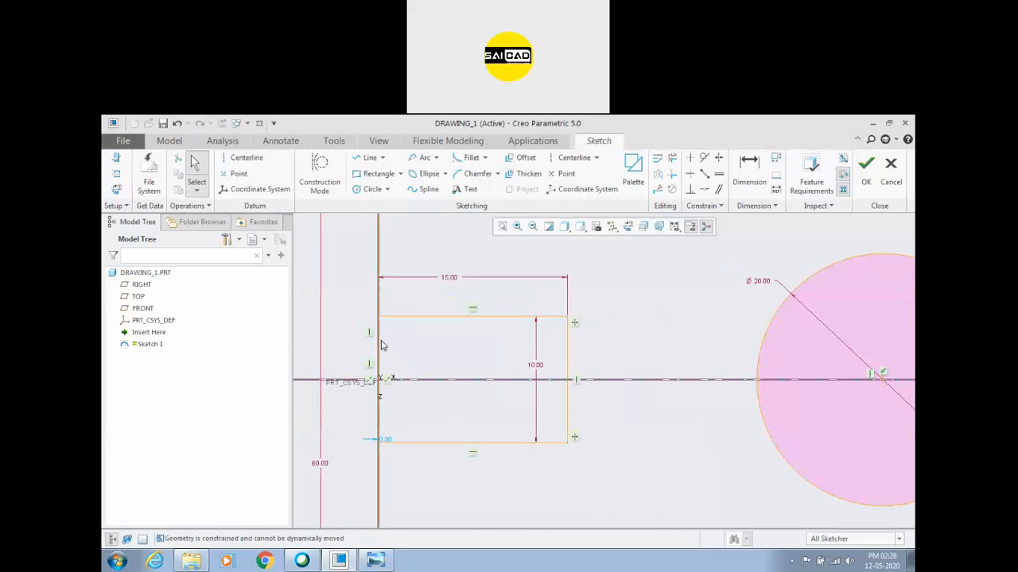
Set the slot rectangle's offset from the vertical reference to 5, then enter -5 to flip it inside the profile
{"action": "double_click", "coordinate": [385, 441]}
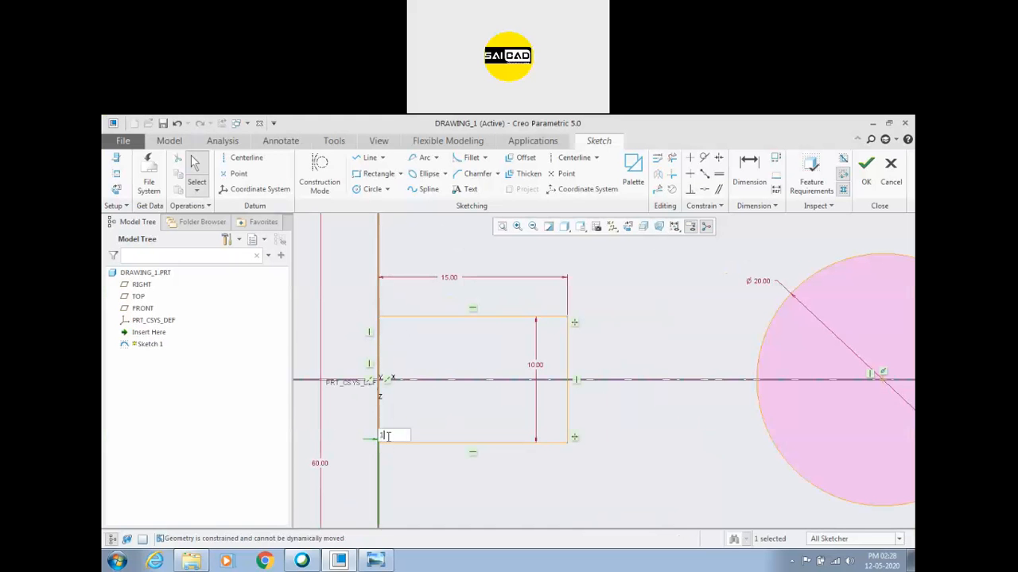
{"action": "type", "text": "5"}
{"action": "key", "text": "Return"}
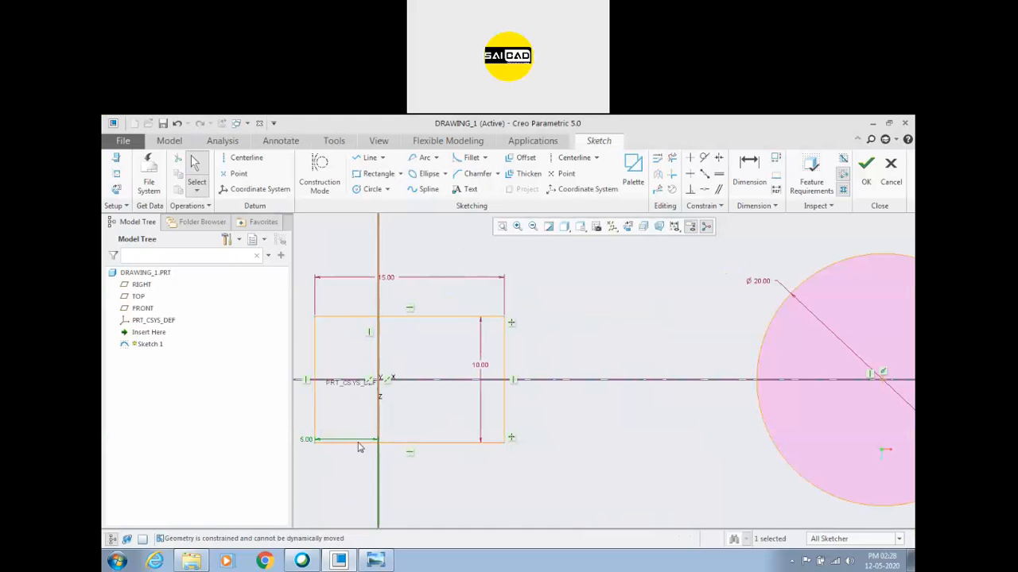
{"action": "double_click", "coordinate": [307, 438]}
{"action": "type", "text": "-5"}
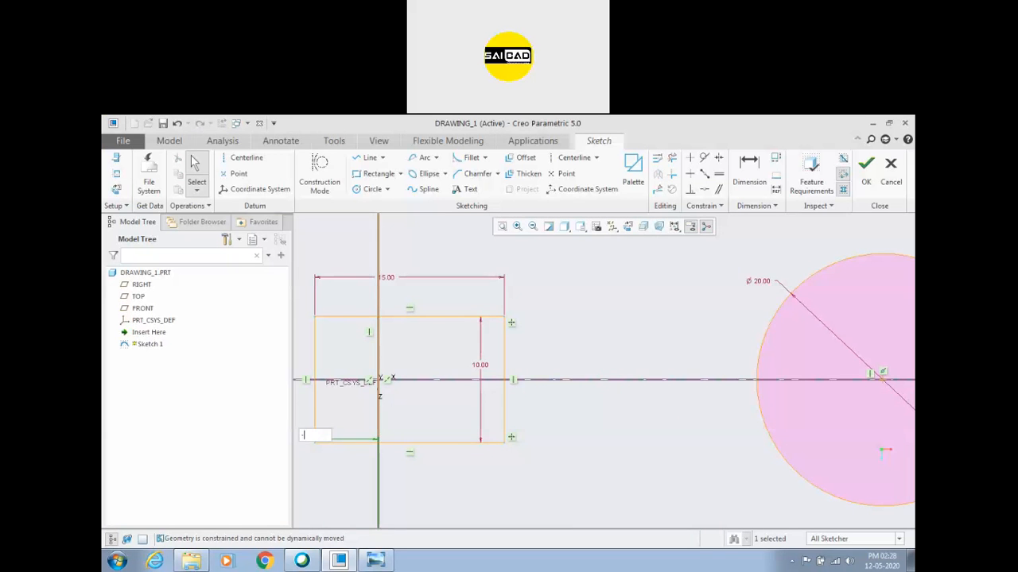
{"action": "key", "text": "Return"}
{"action": "scroll", "coordinate": [467, 422], "scroll_direction": "down", "scroll_amount": 2}
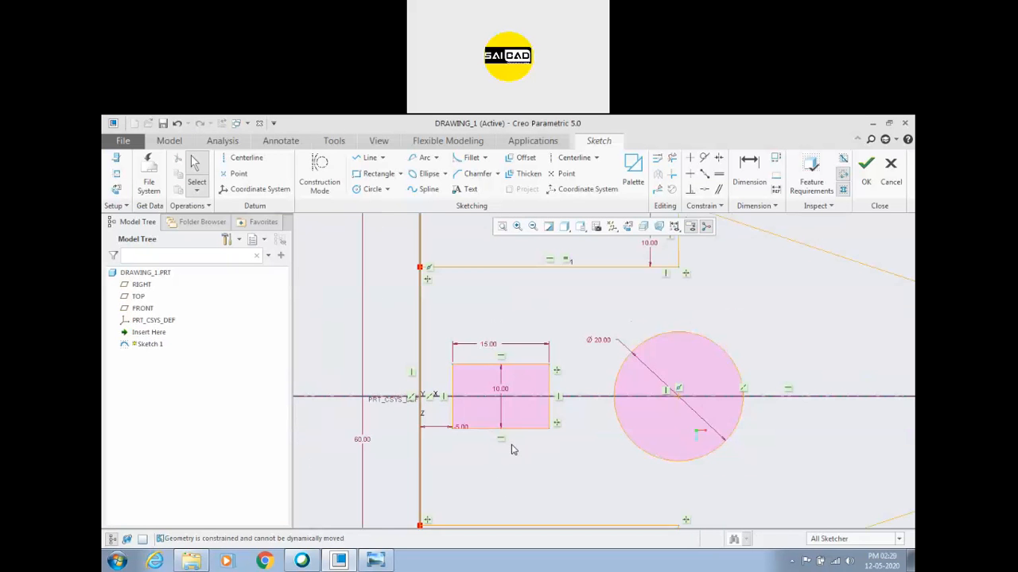
{"action": "scroll", "coordinate": [509, 448], "scroll_direction": "down", "scroll_amount": 3}
{"action": "scroll", "coordinate": [454, 422], "scroll_direction": "up", "scroll_amount": 3}
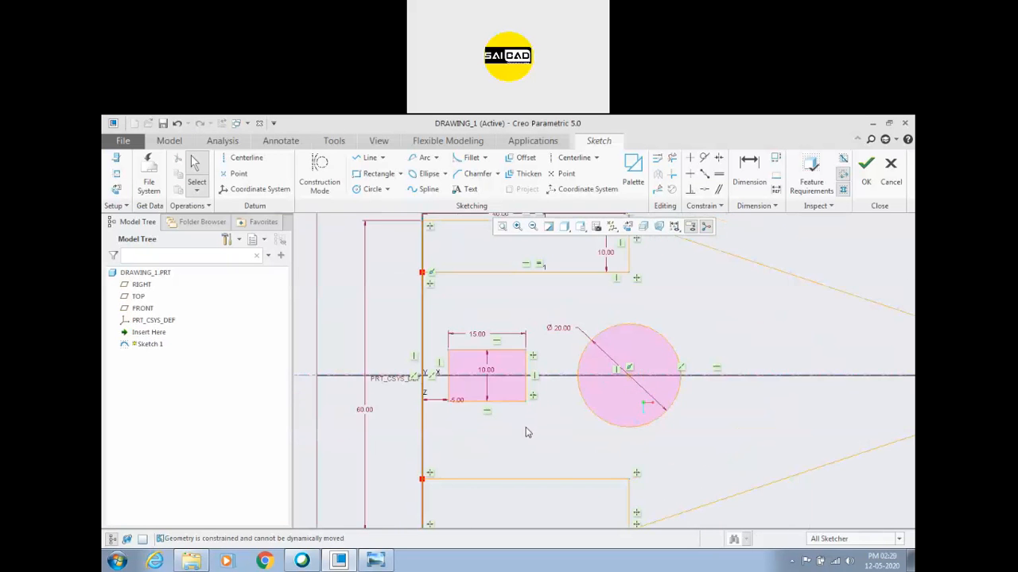
Draw two horizontal lines connecting the slot rectangle's near corners to the profile's left edge
{"action": "key", "text": "l"}
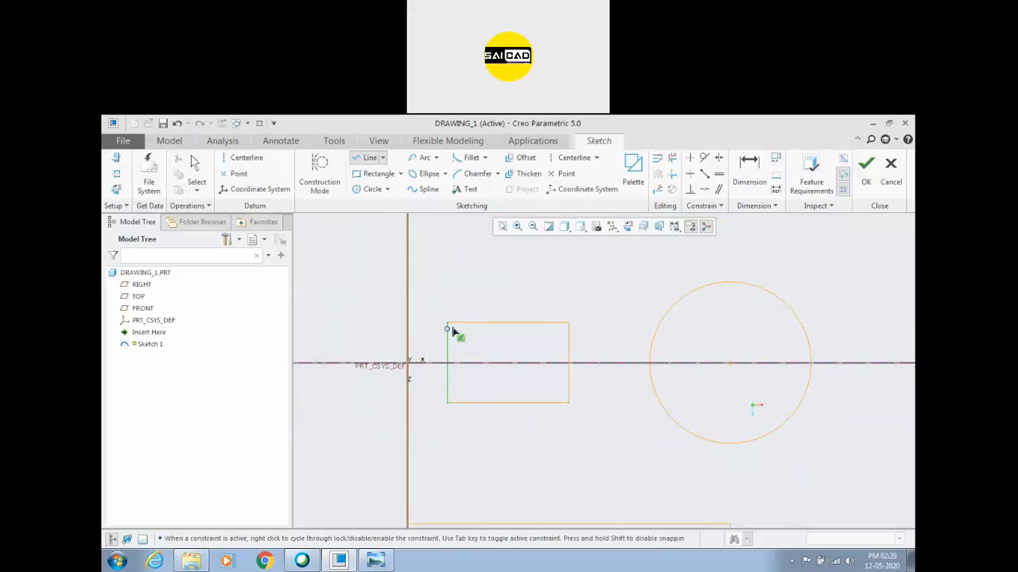
{"action": "left_click", "coordinate": [407, 323]}
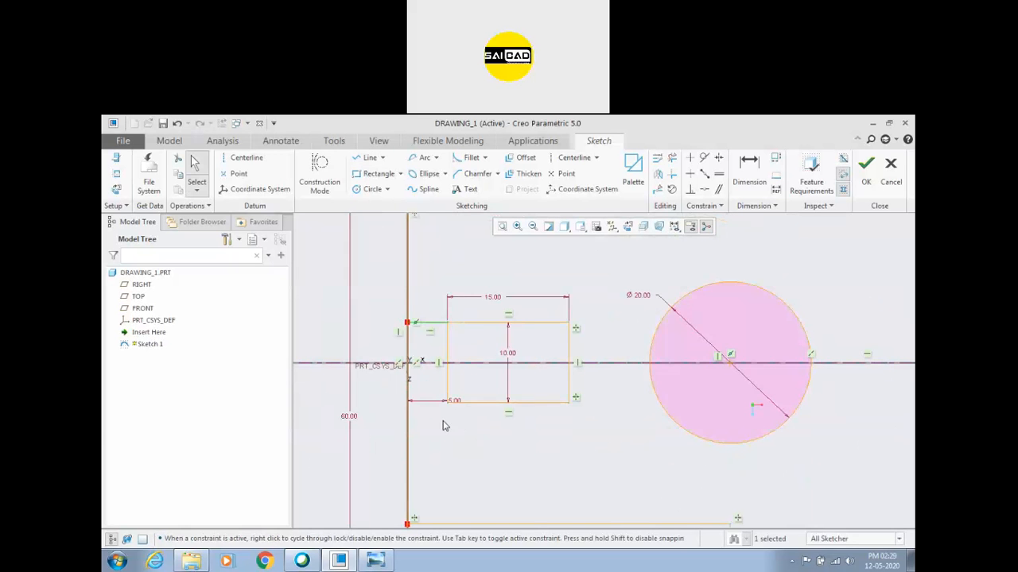
{"action": "left_click", "coordinate": [407, 403]}
{"action": "middle_click", "coordinate": [430, 411]}
{"action": "middle_click", "coordinate": [455, 420]}
Examine the whole top-view profile and refit the sketch to the window
{"action": "scroll", "coordinate": [459, 427], "scroll_direction": "up", "scroll_amount": 2}
{"action": "scroll", "coordinate": [497, 429], "scroll_direction": "up", "scroll_amount": 1}
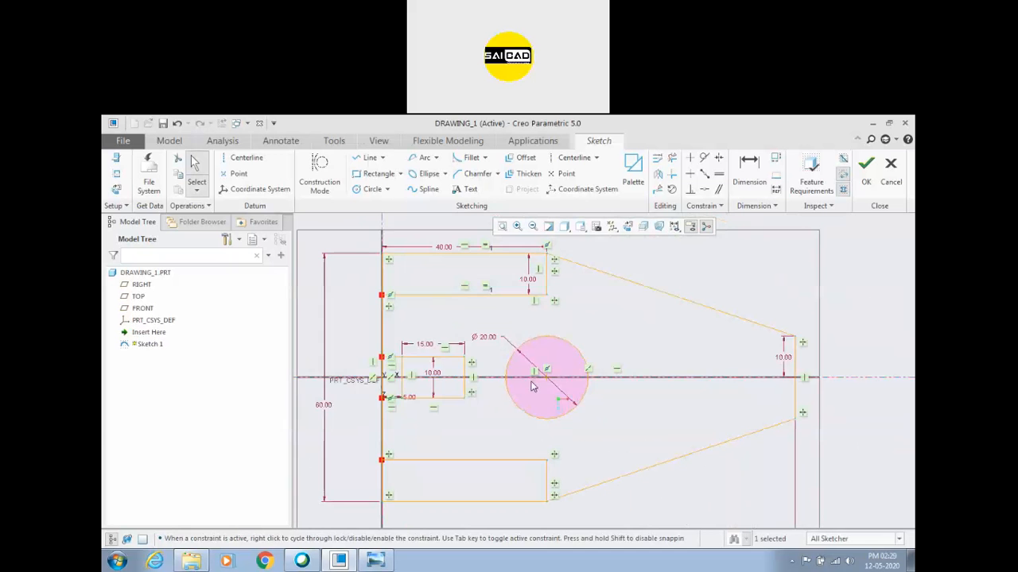
{"action": "middle_click_drag", "start_coordinate": [520, 354], "coordinate": [517, 341], "text": "shift"}
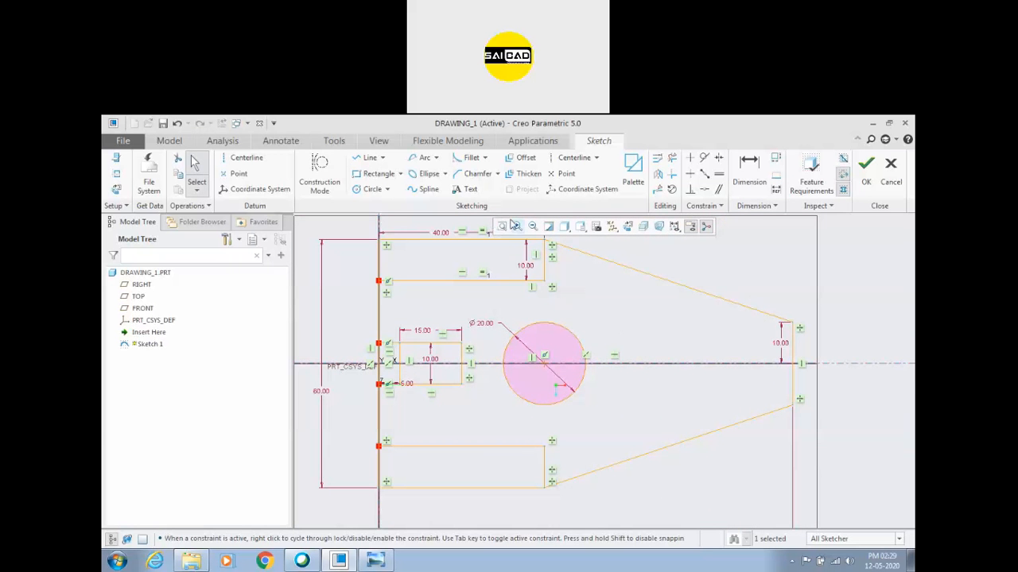
{"action": "scroll", "coordinate": [571, 322], "scroll_direction": "up", "scroll_amount": 2}
{"action": "scroll", "coordinate": [566, 278], "scroll_direction": "down", "scroll_amount": 1}
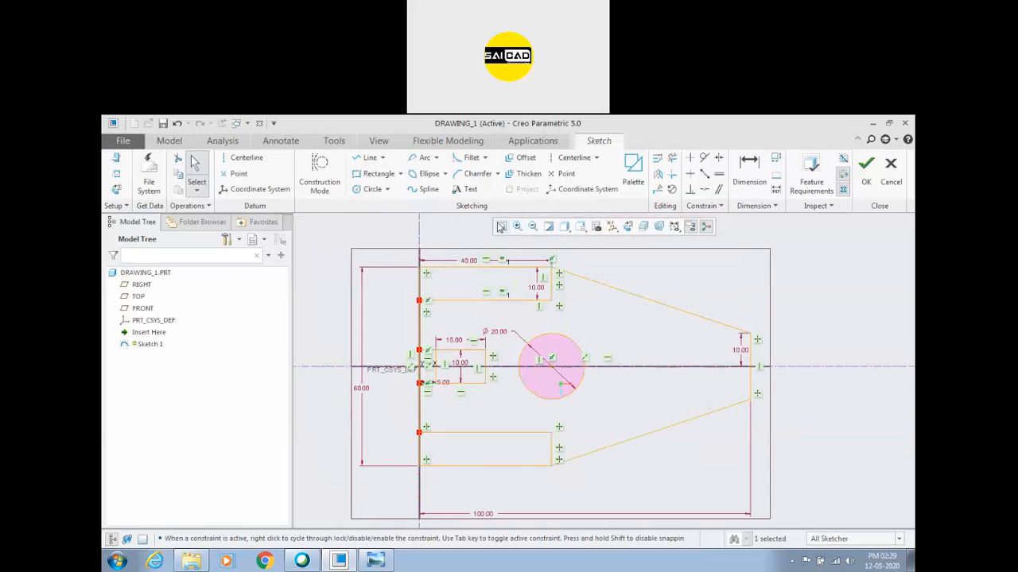
{"action": "scroll", "coordinate": [358, 337], "scroll_direction": "down", "scroll_amount": 8}
{"action": "scroll", "coordinate": [629, 398], "scroll_direction": "up", "scroll_amount": 2}
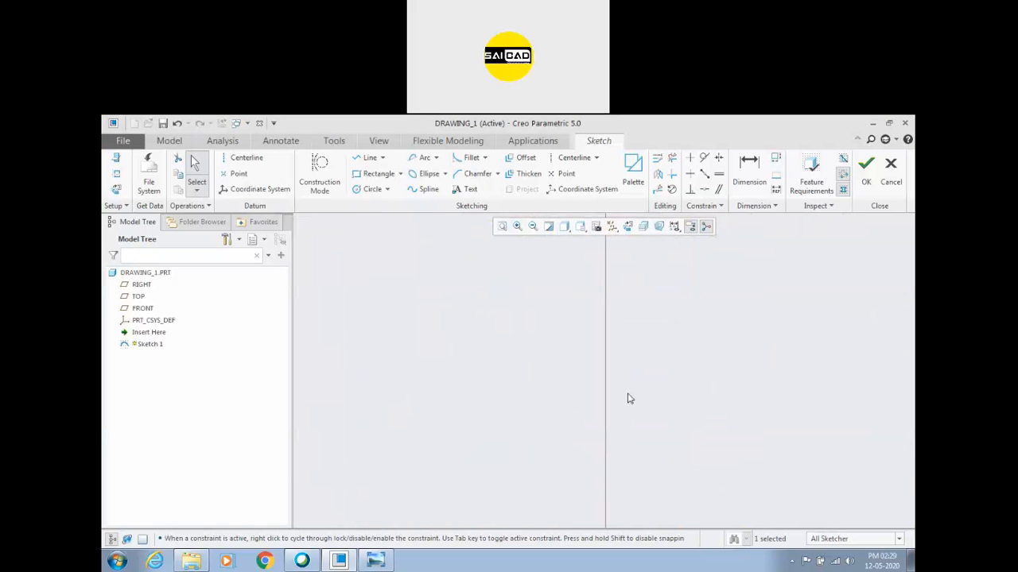
{"action": "left_click", "coordinate": [500, 228]}
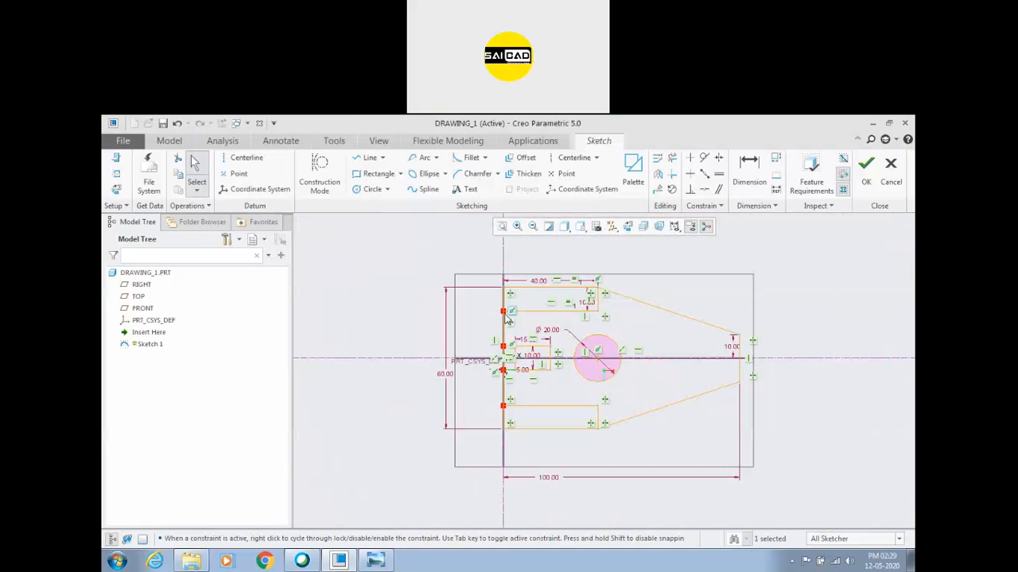
{"action": "scroll", "coordinate": [795, 358], "scroll_direction": "up", "scroll_amount": 2}
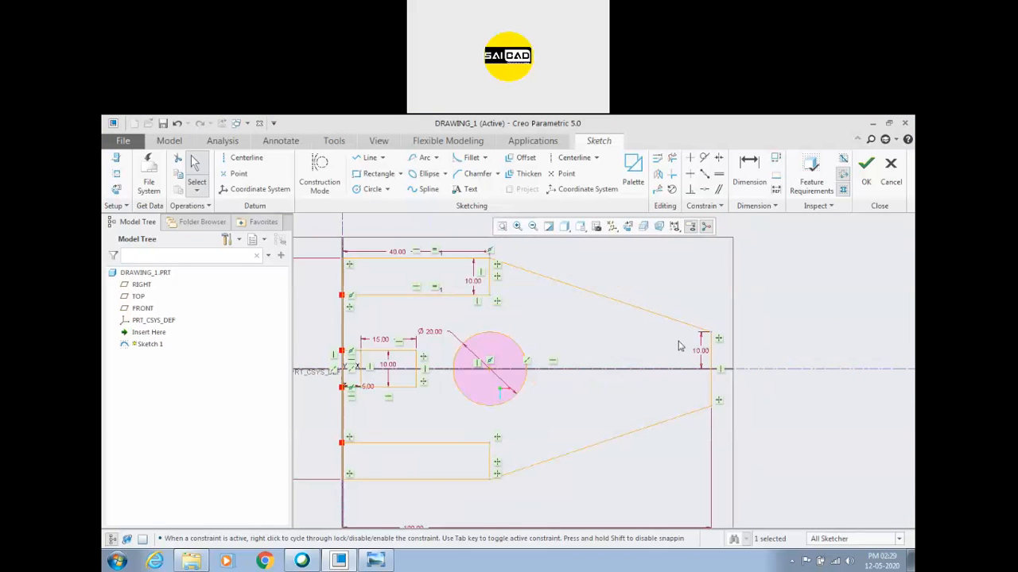
{"action": "scroll", "coordinate": [676, 318], "scroll_direction": "down", "scroll_amount": 3}
Inspect the area around the upper step's inner corner up close and return to the full sketch
{"action": "left_click", "coordinate": [518, 228]}
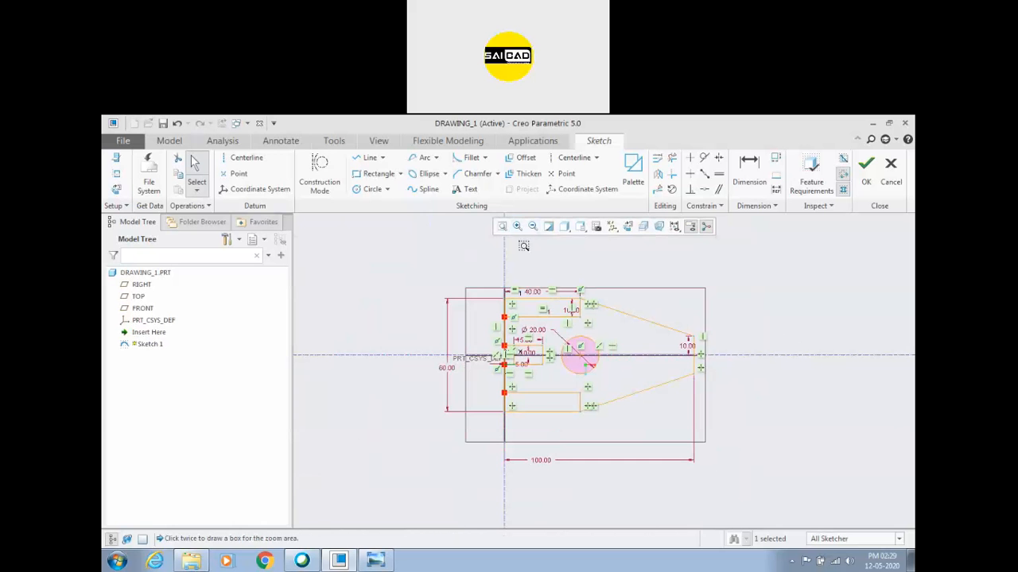
{"action": "left_click", "coordinate": [551, 275]}
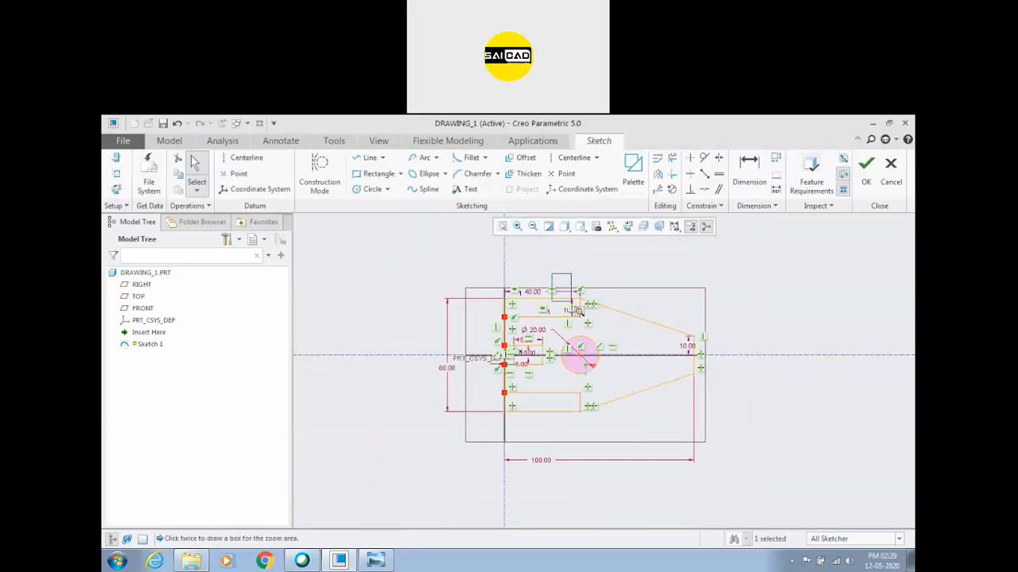
{"action": "left_click", "coordinate": [619, 344]}
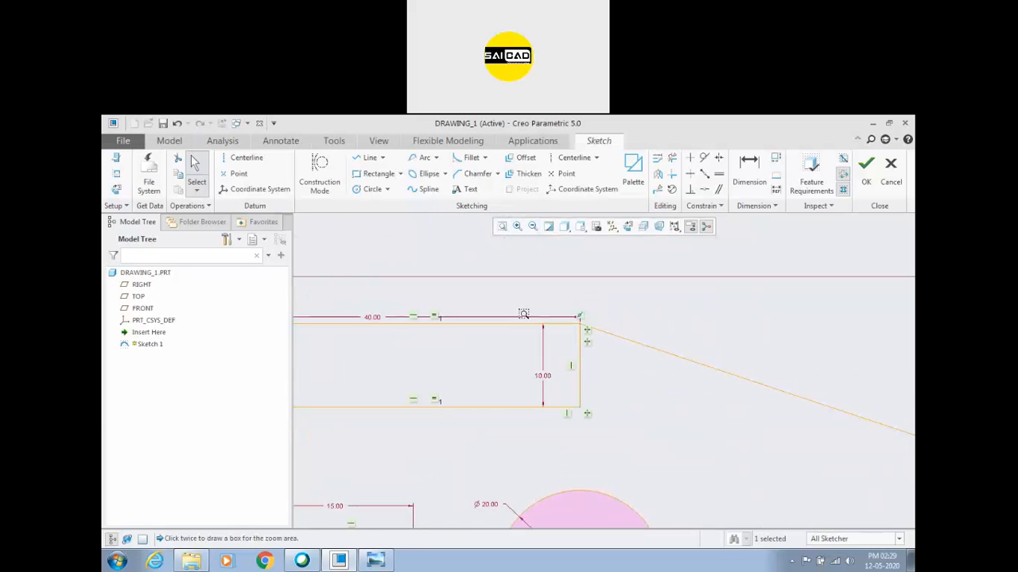
{"action": "left_click", "coordinate": [532, 227]}
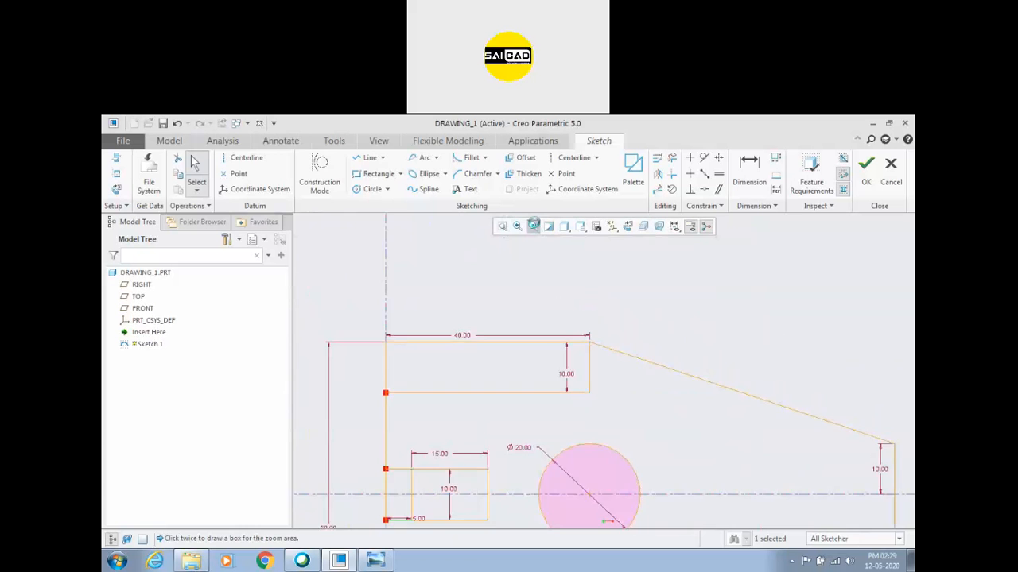
{"action": "left_click", "coordinate": [533, 227]}
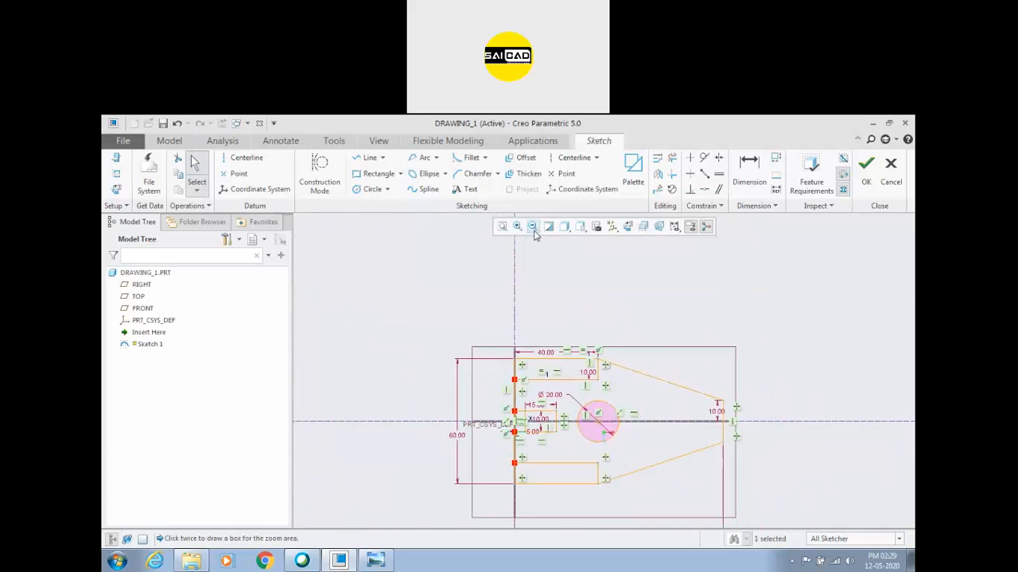
{"action": "left_click", "coordinate": [533, 226]}
{"action": "scroll", "coordinate": [613, 421], "scroll_direction": "down", "scroll_amount": 3}
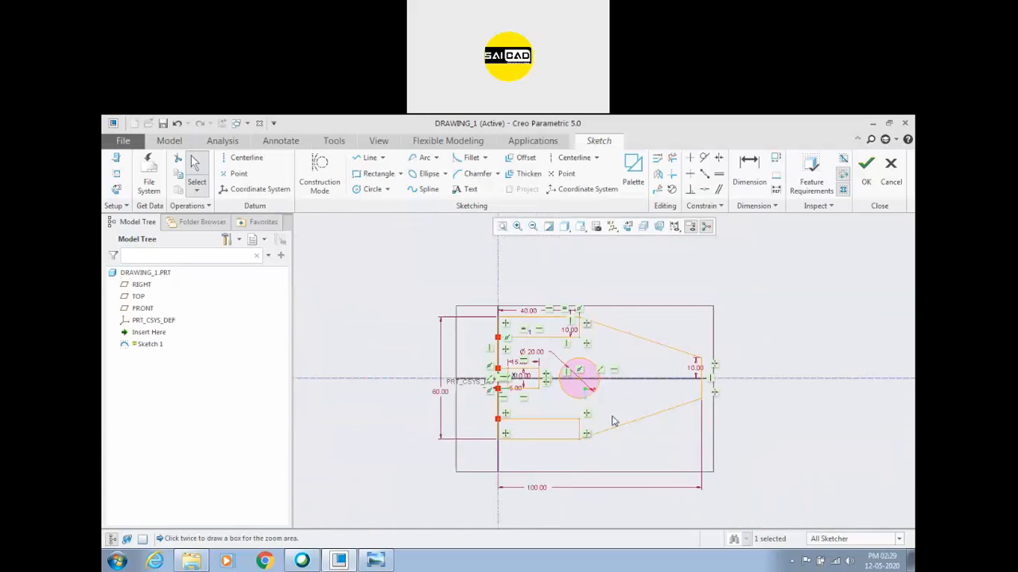
Hide the sketch's constraint and dimension display, trying the grid and vertices display options as well
{"action": "scroll", "coordinate": [575, 358], "scroll_direction": "up", "scroll_amount": 2}
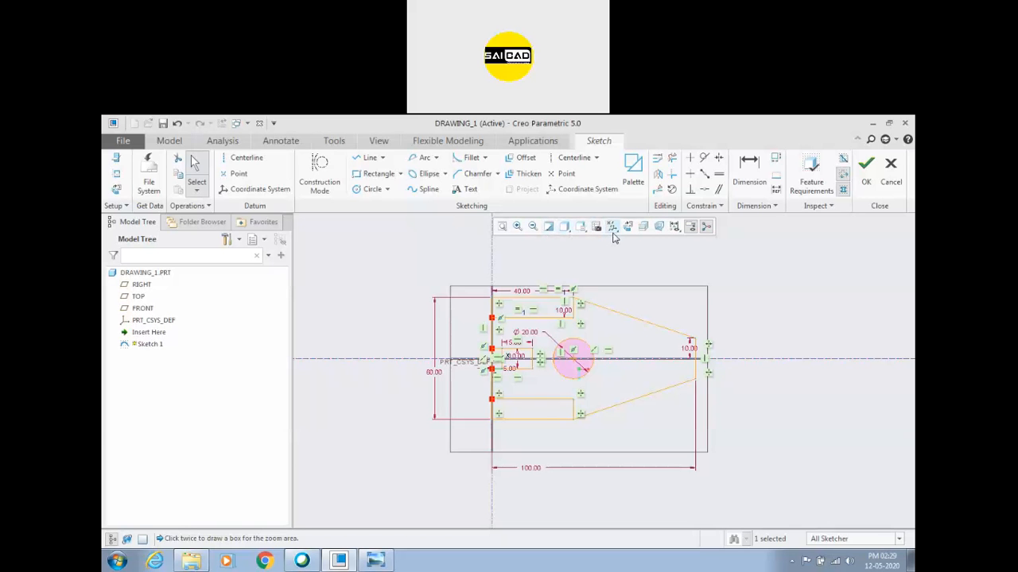
{"action": "left_click", "coordinate": [675, 229]}
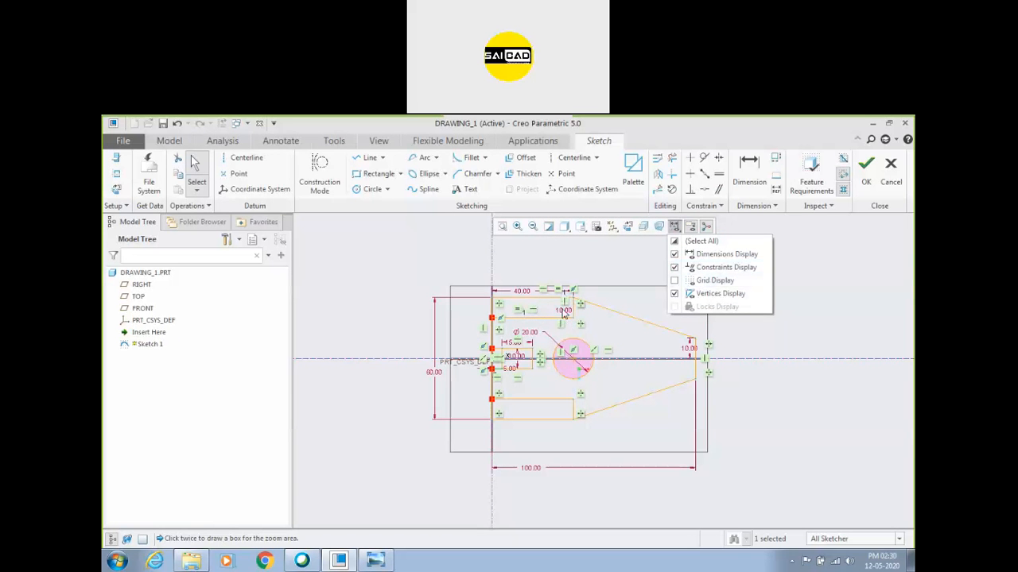
{"action": "left_click", "coordinate": [675, 267]}
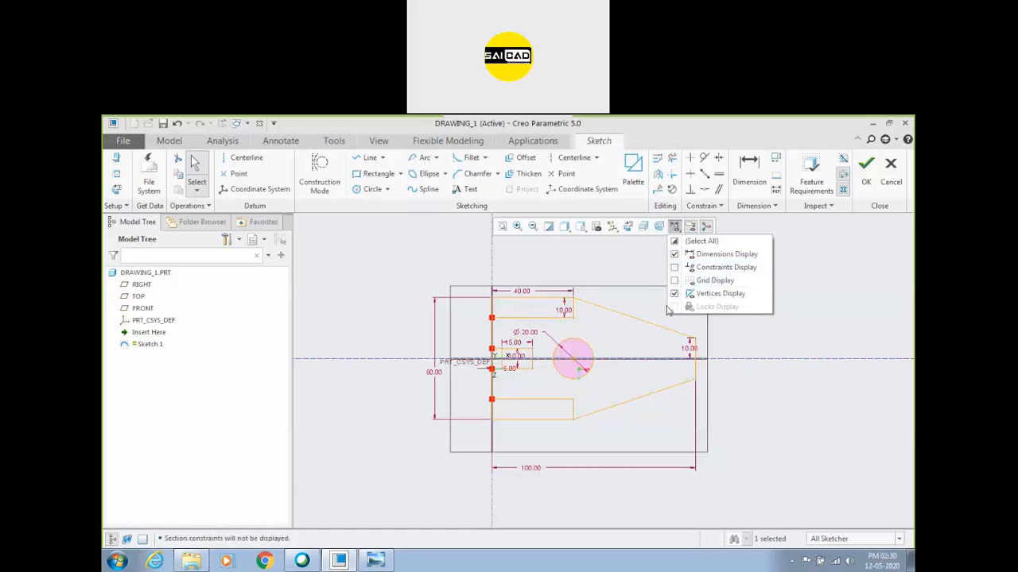
{"action": "left_click", "coordinate": [674, 283]}
{"action": "left_click", "coordinate": [674, 280]}
{"action": "left_click", "coordinate": [674, 295]}
{"action": "left_click", "coordinate": [676, 268]}
{"action": "left_click", "coordinate": [675, 255]}
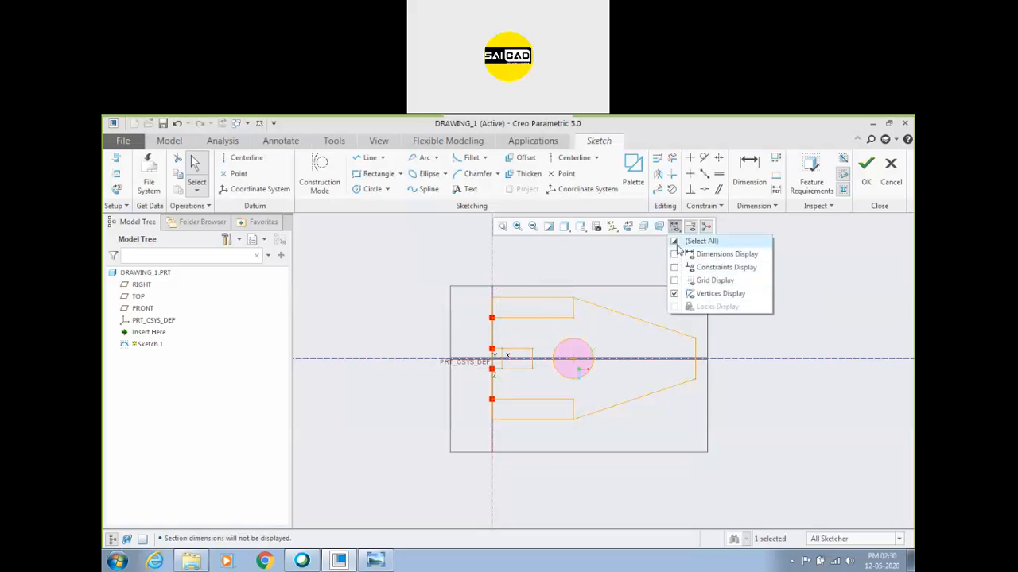
Clear all sketcher display filters and re-enable only the dimensions display
{"action": "left_click", "coordinate": [676, 242]}
{"action": "left_click", "coordinate": [677, 242]}
{"action": "left_click", "coordinate": [676, 242]}
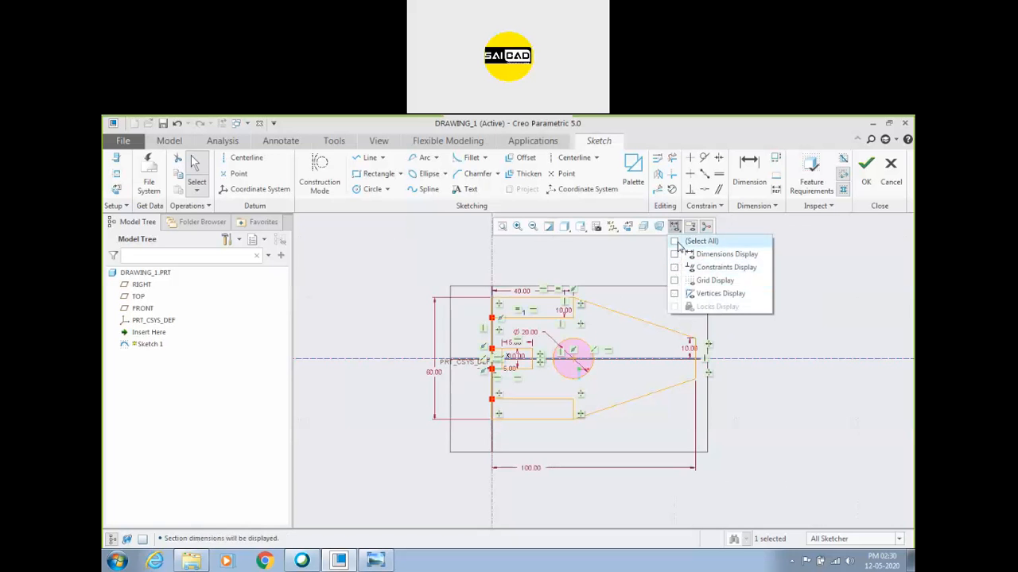
{"action": "left_click", "coordinate": [677, 242]}
{"action": "left_click", "coordinate": [674, 254]}
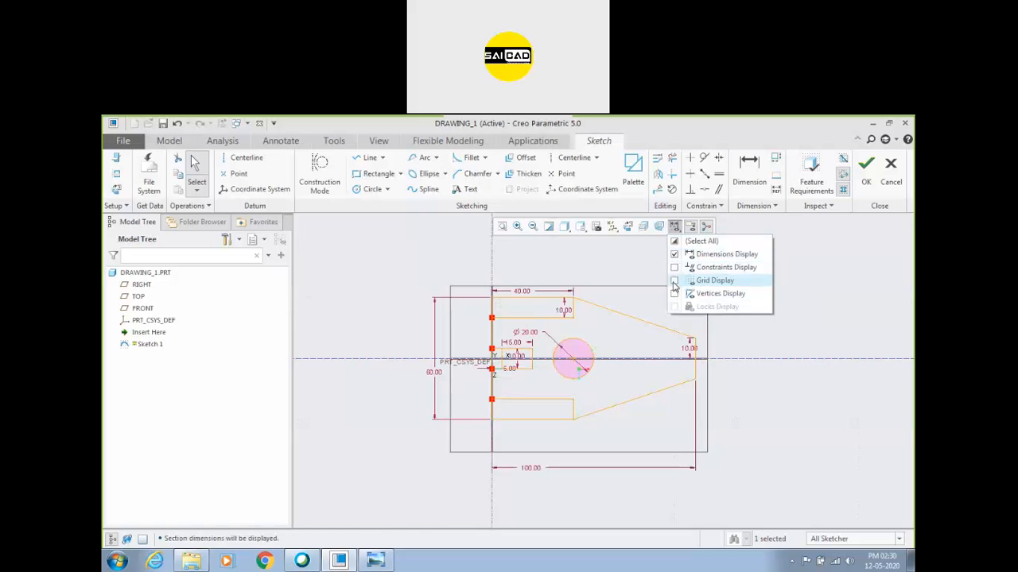
Compare the dimensioned profile sketch with the top view in the reference drawing
{"action": "scroll", "coordinate": [577, 372], "scroll_direction": "up", "scroll_amount": 2}
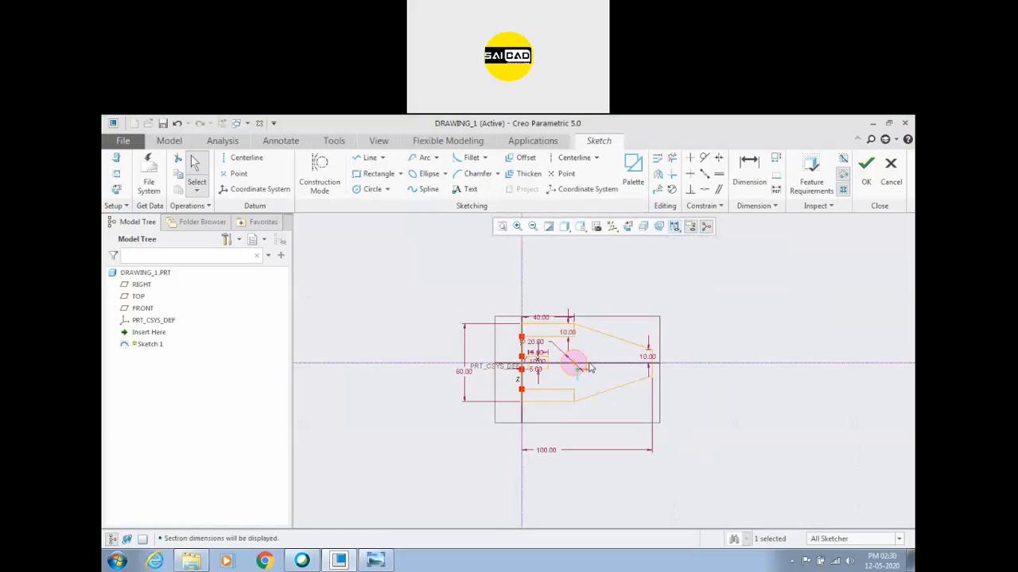
{"action": "scroll", "coordinate": [599, 357], "scroll_direction": "down", "scroll_amount": 2}
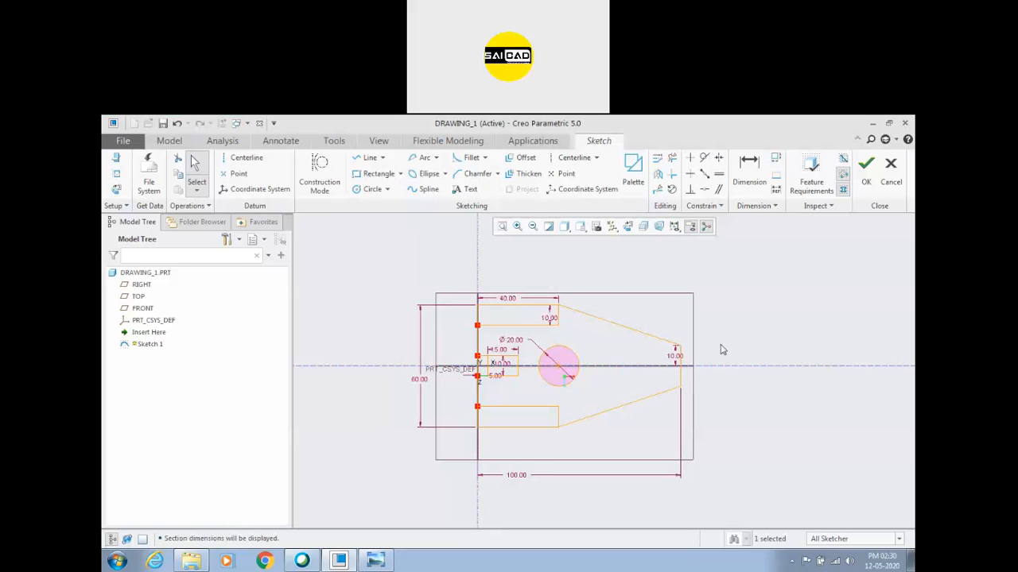
{"action": "left_click", "coordinate": [388, 560]}
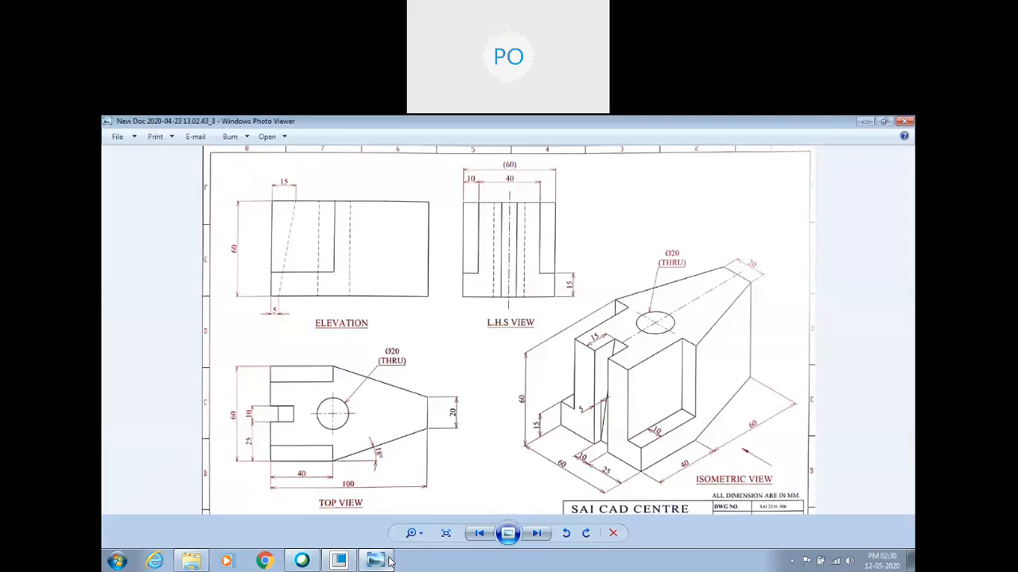
{"action": "left_click", "coordinate": [388, 561]}
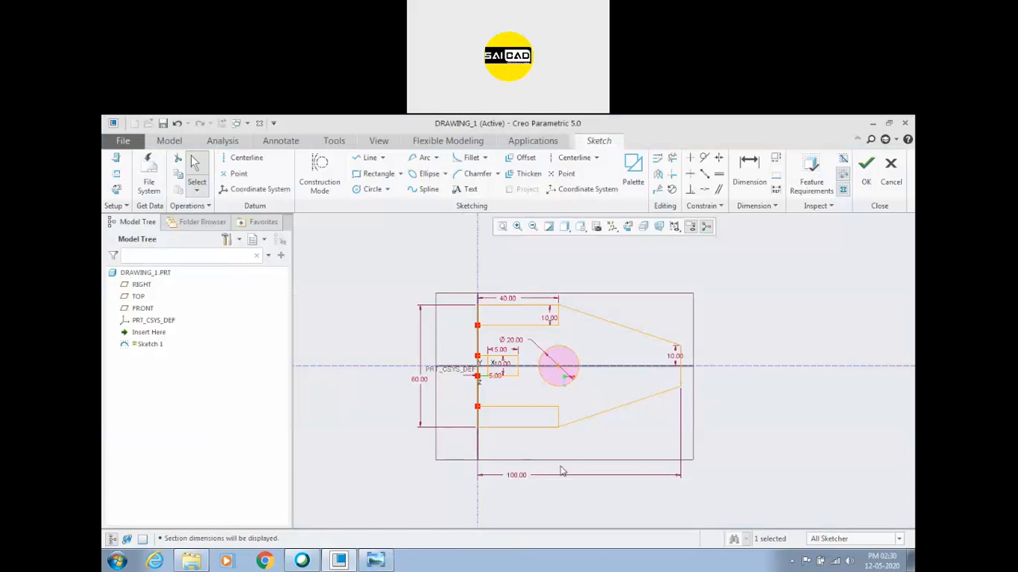
{"action": "scroll", "coordinate": [659, 371], "scroll_direction": "up", "scroll_amount": 2}
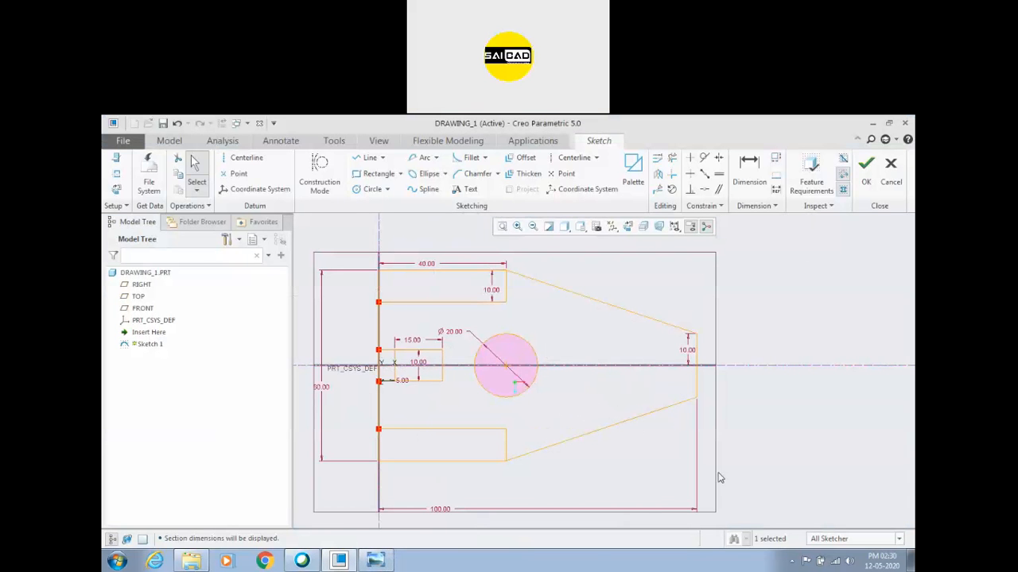
{"action": "scroll", "coordinate": [739, 441], "scroll_direction": "down", "scroll_amount": 1}
{"action": "scroll", "coordinate": [739, 441], "scroll_direction": "down", "scroll_amount": 1}
{"action": "scroll", "coordinate": [775, 430], "scroll_direction": "up", "scroll_amount": 1}
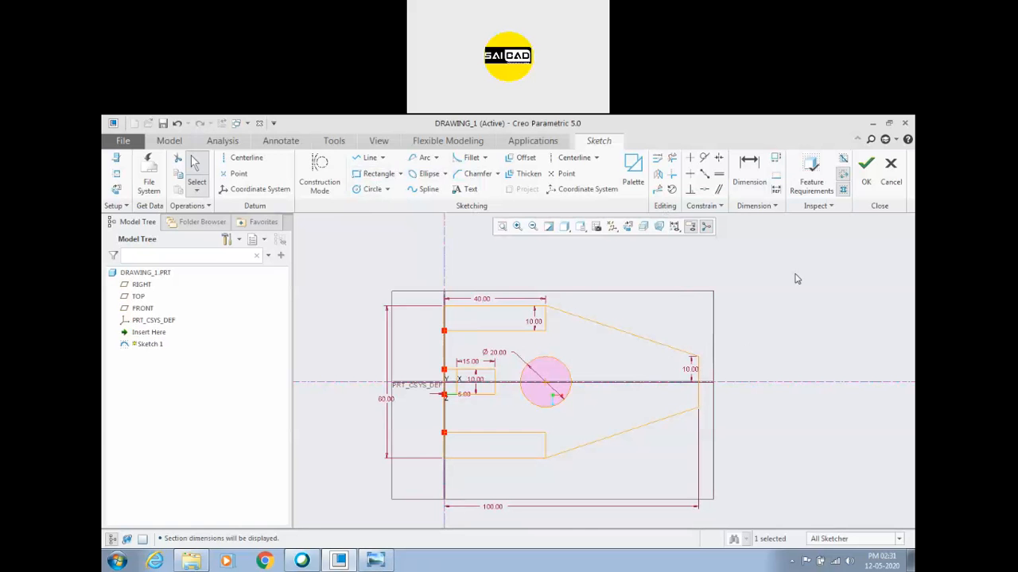
Turn off open-end highlighting and check the clean profile against the reference drawing's top view
{"action": "left_click", "coordinate": [845, 173]}
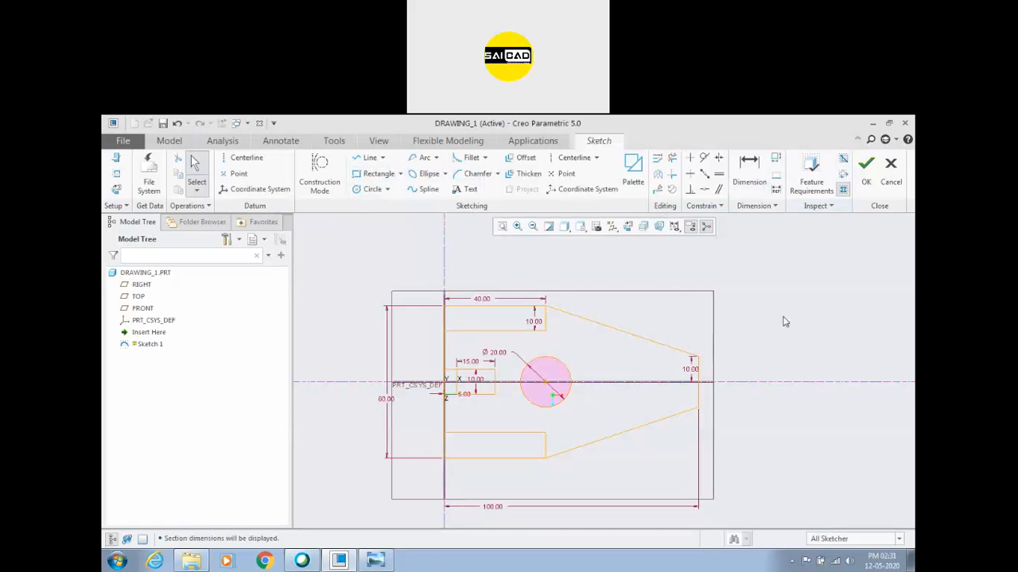
{"action": "scroll", "coordinate": [602, 390], "scroll_direction": "up", "scroll_amount": 2}
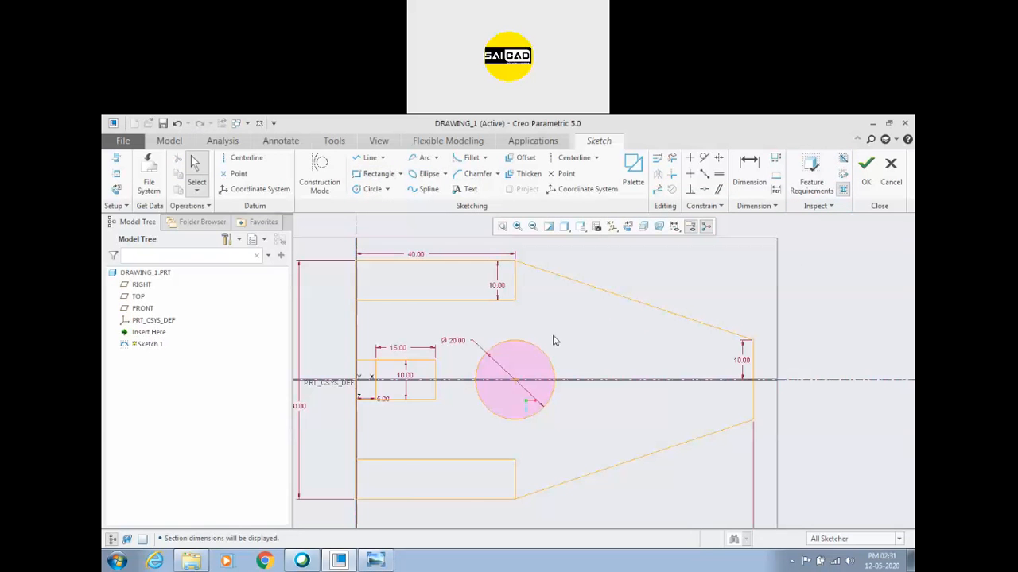
{"action": "scroll", "coordinate": [527, 331], "scroll_direction": "down", "scroll_amount": 2}
{"action": "left_click", "coordinate": [380, 562]}
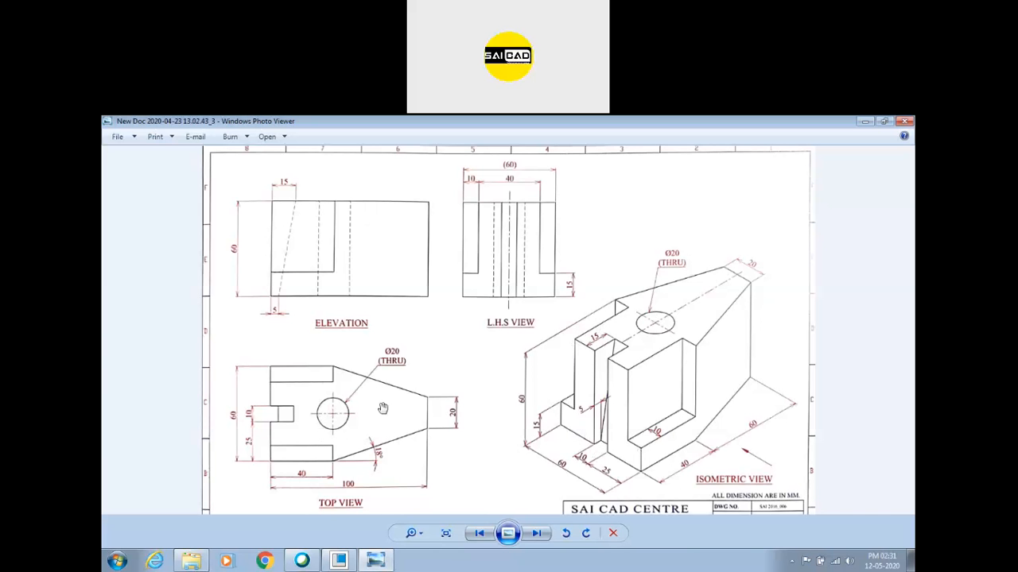
{"action": "left_click", "coordinate": [375, 560]}
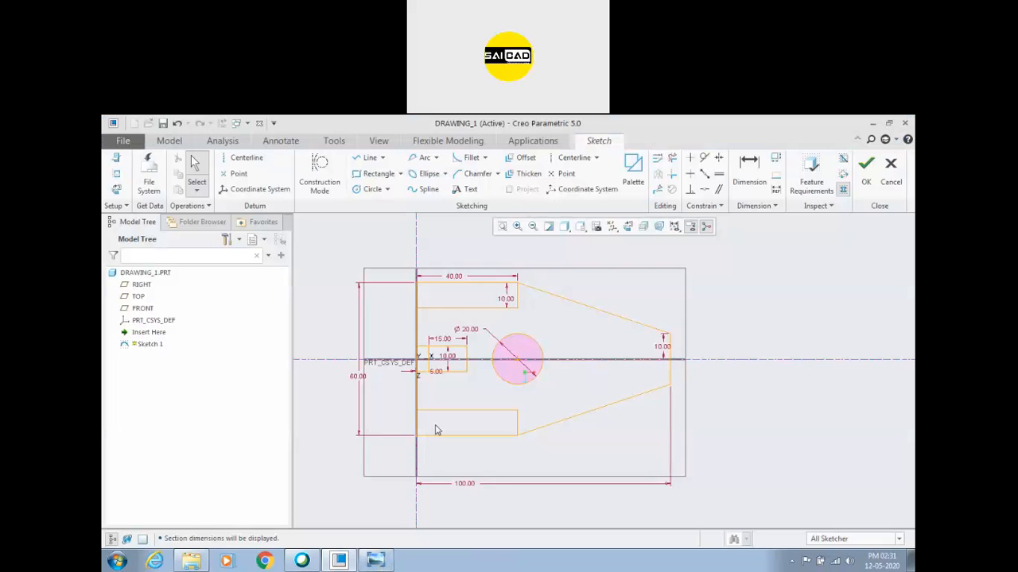
{"action": "scroll", "coordinate": [504, 397], "scroll_direction": "up", "scroll_amount": 3}
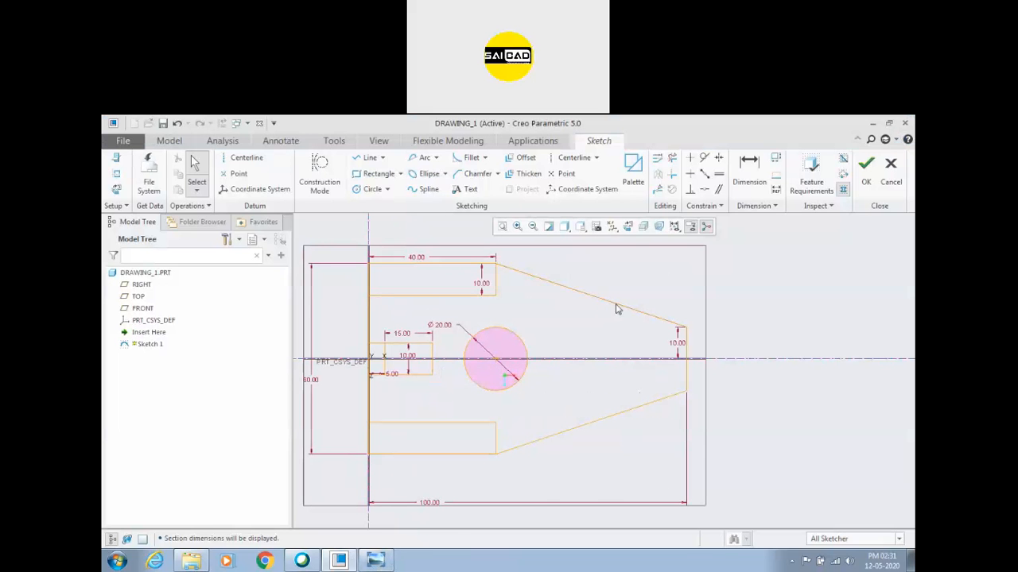
Turn open-end highlighting back on for the profile sketch
{"action": "left_click", "coordinate": [844, 175]}
{"action": "left_click", "coordinate": [844, 175]}
{"action": "left_click", "coordinate": [844, 175]}
{"action": "scroll", "coordinate": [632, 316], "scroll_direction": "up", "scroll_amount": 2}
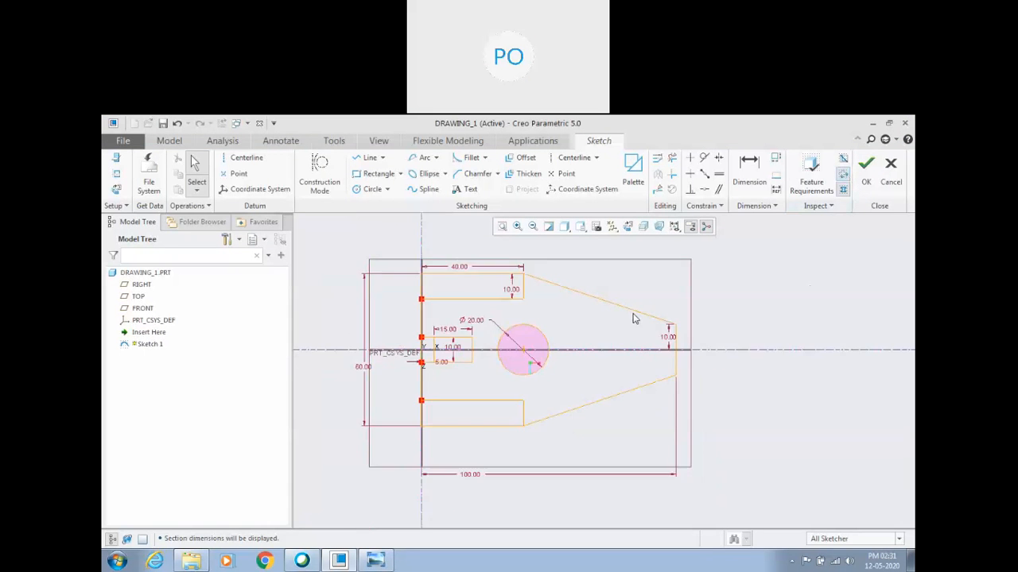
{"action": "scroll", "coordinate": [625, 326], "scroll_direction": "down", "scroll_amount": 4}
{"action": "scroll", "coordinate": [587, 332], "scroll_direction": "up", "scroll_amount": 3}
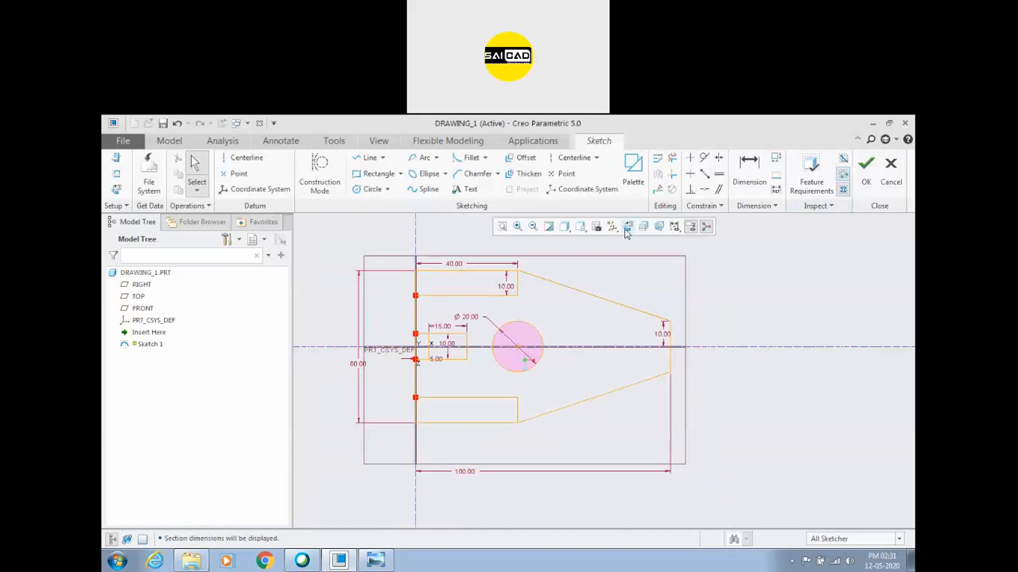
Try to dimension the full height of the vertical edge at the profile's narrow end
{"action": "left_click", "coordinate": [749, 171]}
{"action": "left_click", "coordinate": [672, 367]}
{"action": "middle_click", "coordinate": [714, 359]}
{"action": "scroll", "coordinate": [610, 392], "scroll_direction": "up", "scroll_amount": 2}
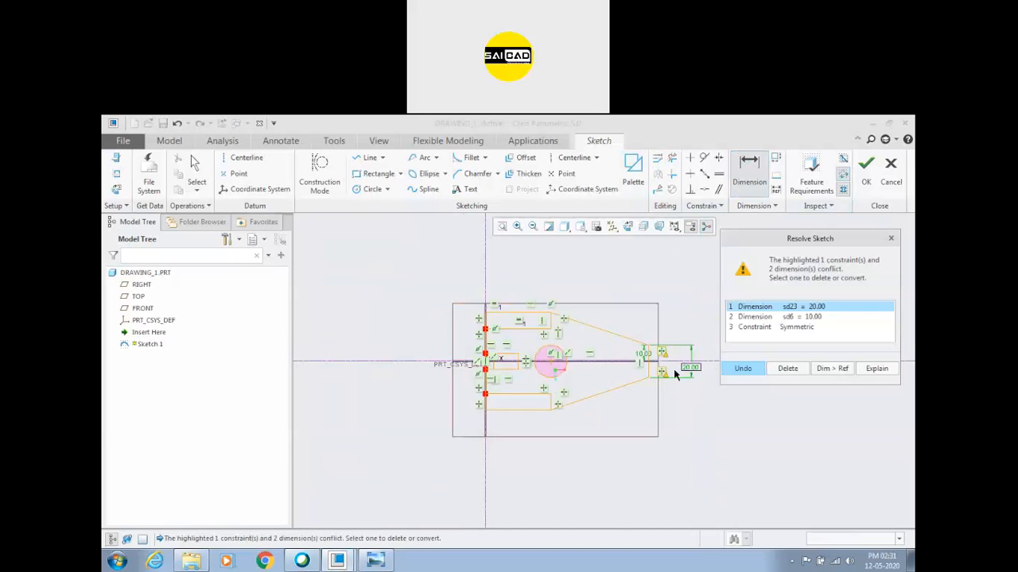
{"action": "scroll", "coordinate": [678, 371], "scroll_direction": "down", "scroll_amount": 2}
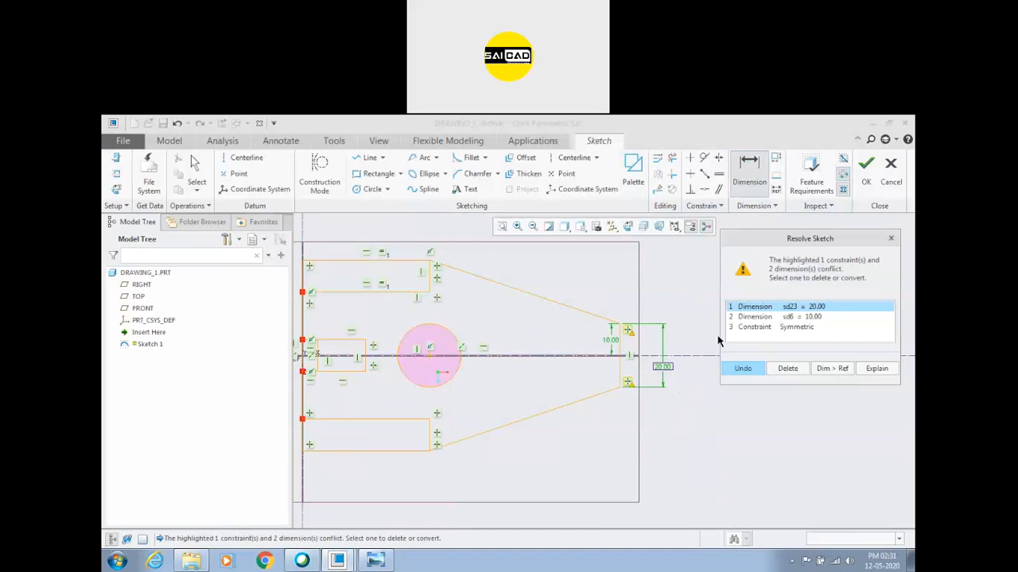
Examine which dimensions and constraint conflict at the profile's narrow end
{"action": "left_click_drag", "start_coordinate": [792, 239], "coordinate": [770, 243]}
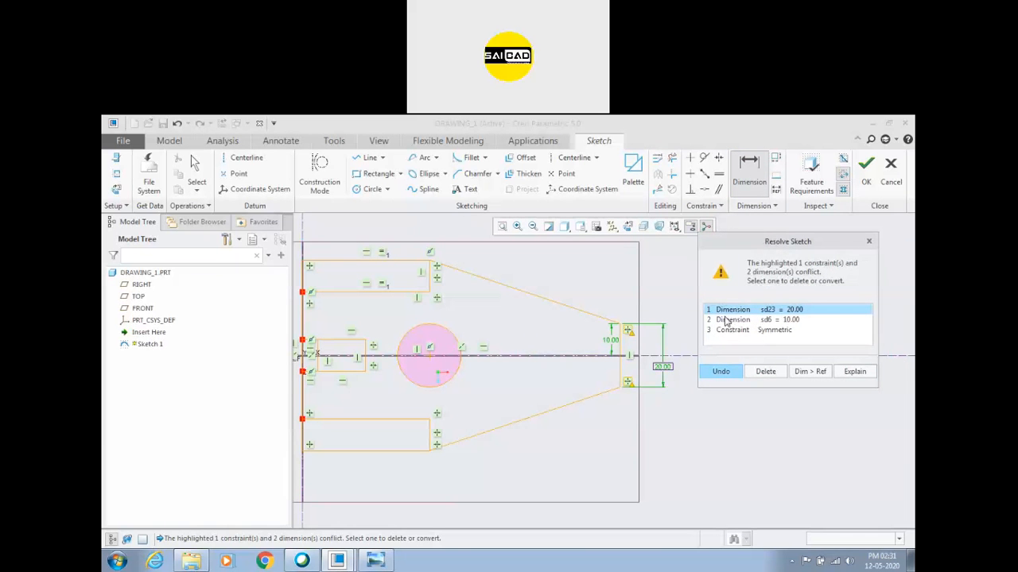
{"action": "left_click", "coordinate": [613, 305]}
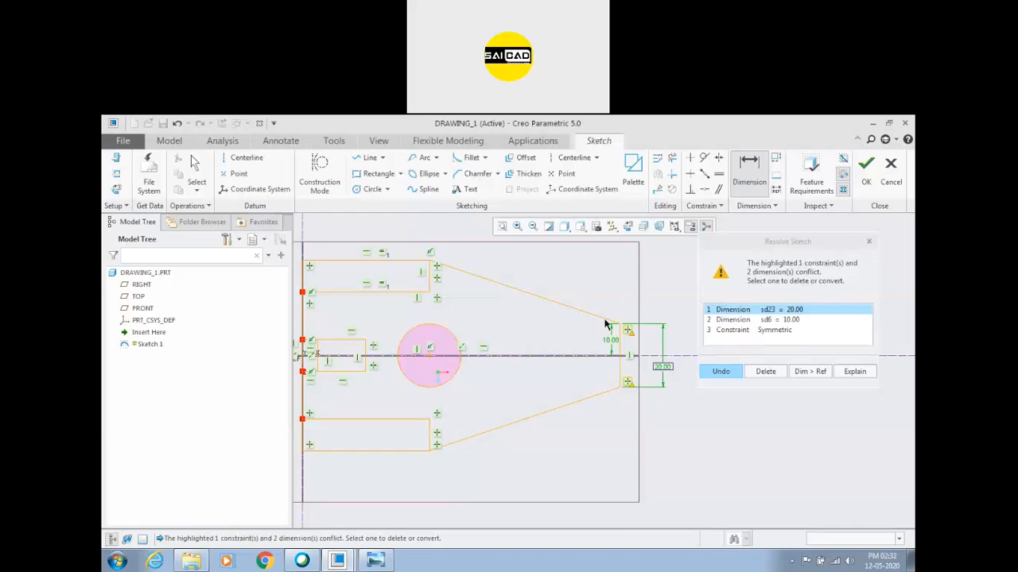
{"action": "scroll", "coordinate": [614, 304], "scroll_direction": "up", "scroll_amount": 2}
{"action": "scroll", "coordinate": [612, 347], "scroll_direction": "down", "scroll_amount": 5}
{"action": "scroll", "coordinate": [653, 352], "scroll_direction": "up", "scroll_amount": 3}
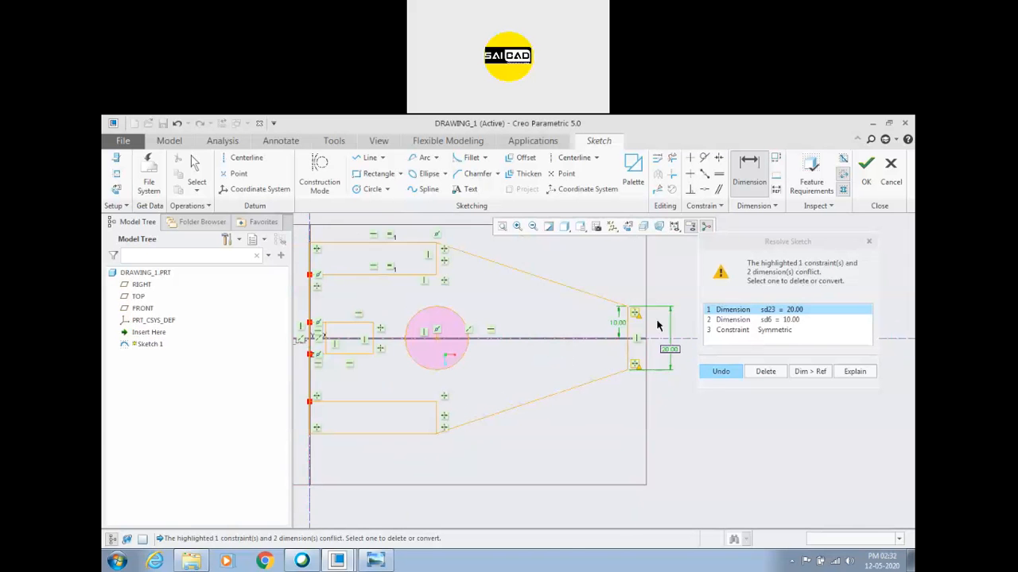
{"action": "scroll", "coordinate": [628, 358], "scroll_direction": "down", "scroll_amount": 3}
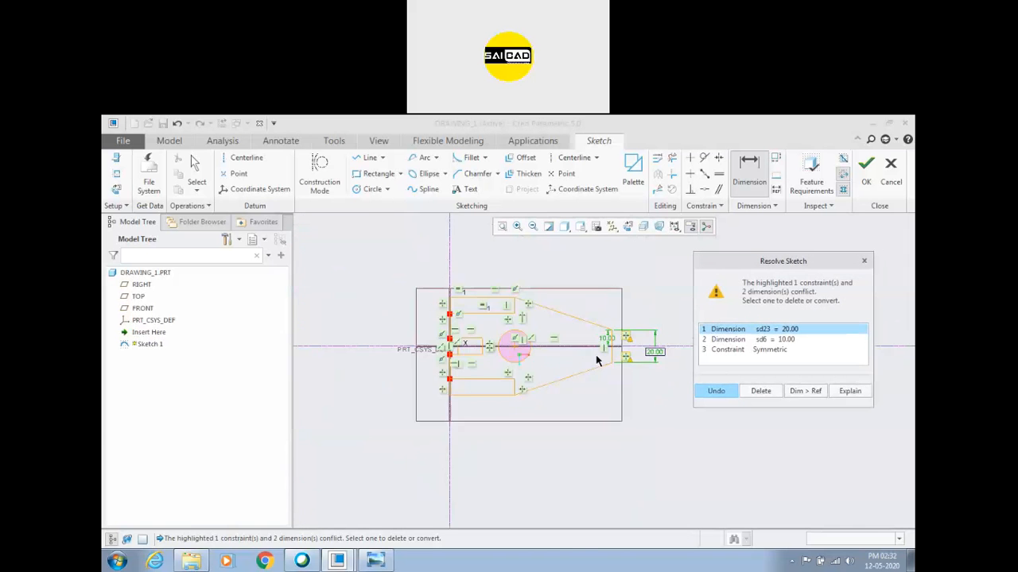
{"action": "scroll", "coordinate": [597, 360], "scroll_direction": "up", "scroll_amount": 3}
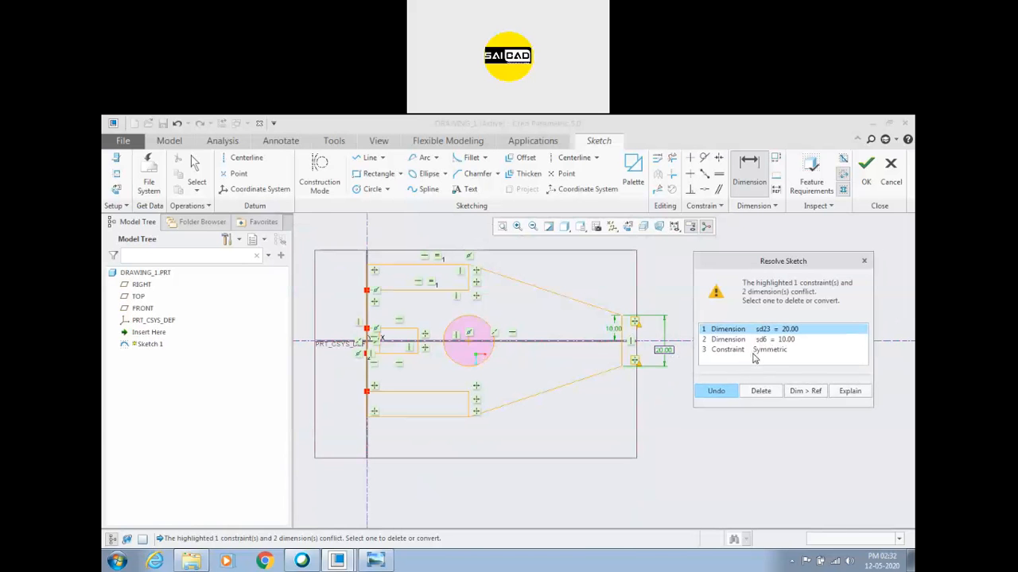
{"action": "left_click", "coordinate": [702, 439]}
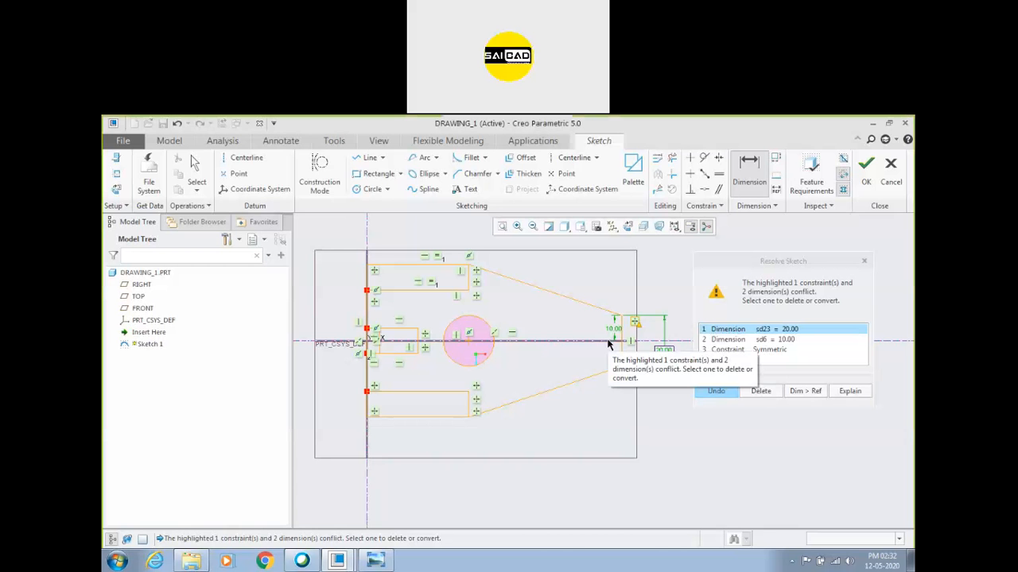
Undo the conflicting narrow-end dimension and finish the sketch
{"action": "left_click", "coordinate": [718, 391]}
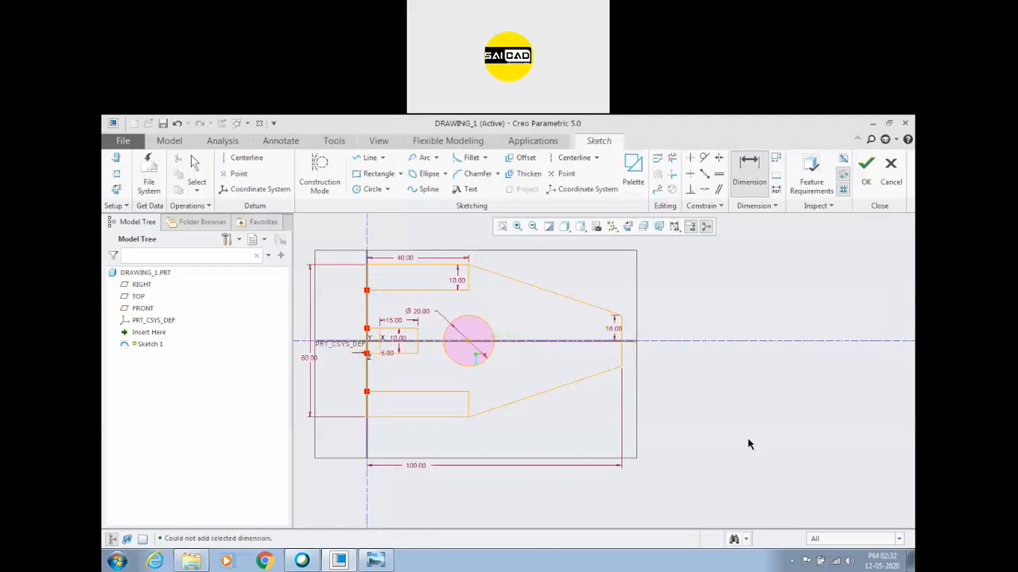
{"action": "scroll", "coordinate": [693, 390], "scroll_direction": "up", "scroll_amount": 3}
{"action": "scroll", "coordinate": [606, 375], "scroll_direction": "down", "scroll_amount": 2}
{"action": "middle_click", "coordinate": [723, 410]}
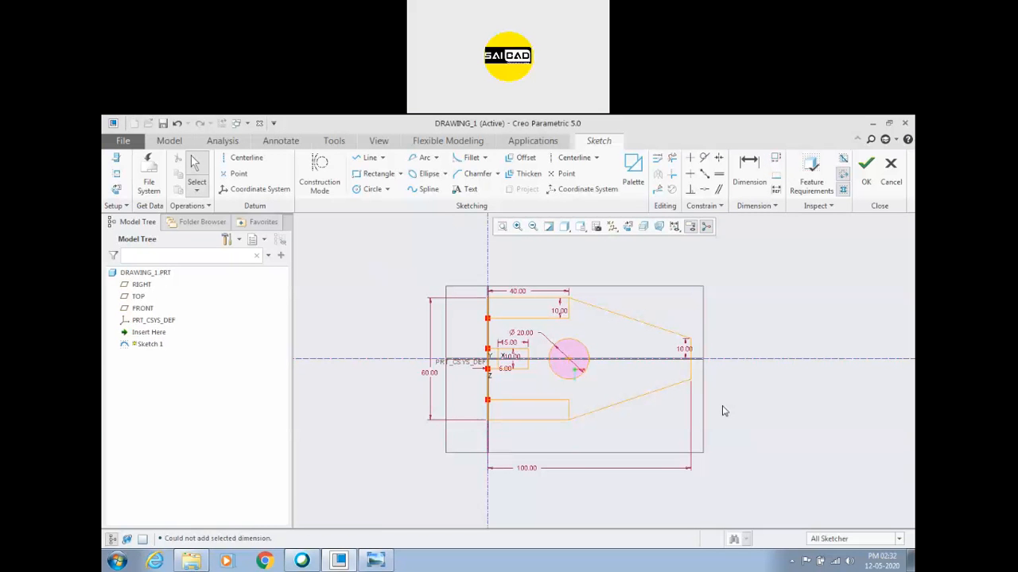
{"action": "left_click", "coordinate": [865, 168]}
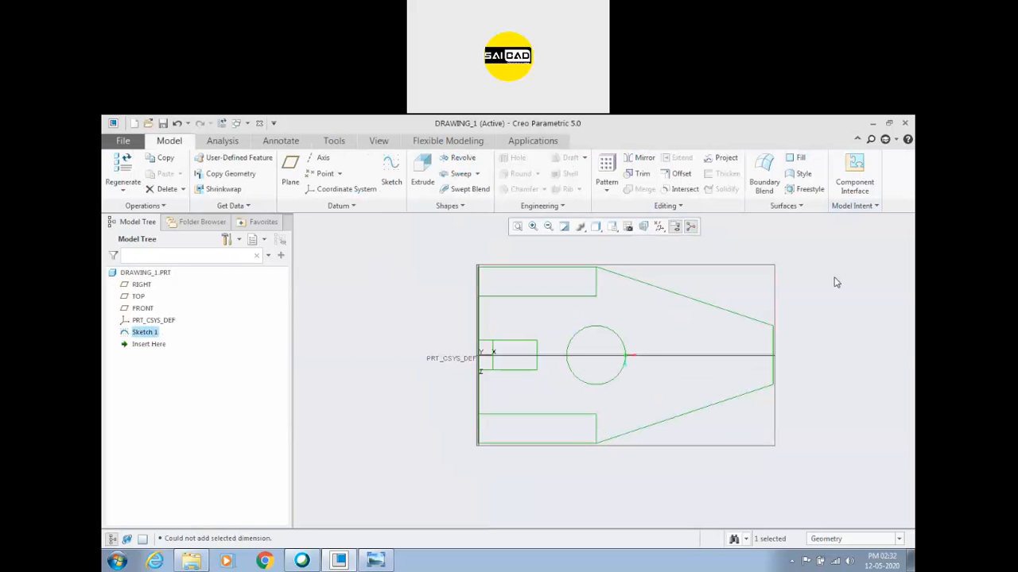
Try to extrude the finished top-view sketch as a solid
{"action": "left_click", "coordinate": [422, 170]}
{"action": "key", "text": "ctrl+d"}
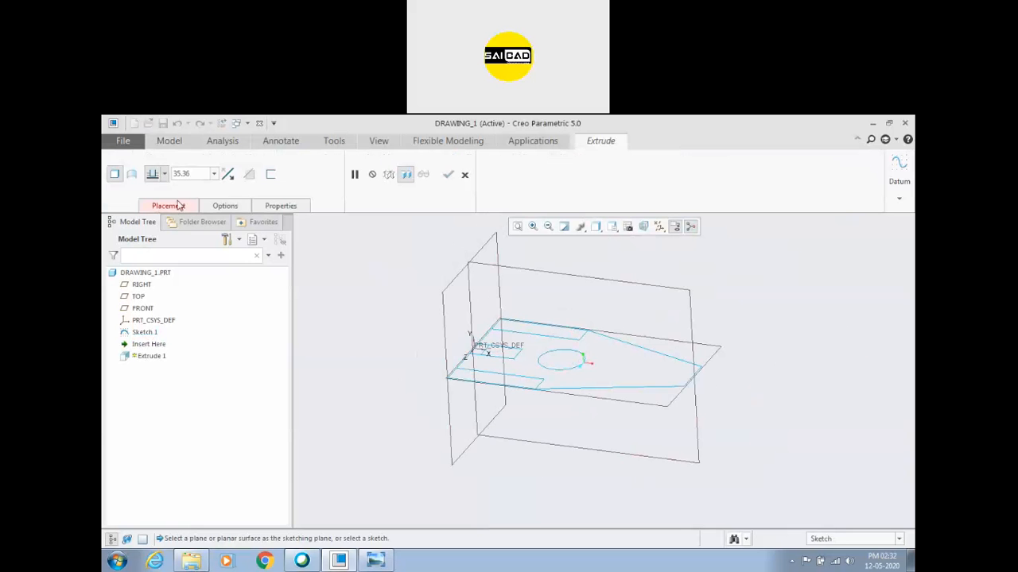
{"action": "left_click", "coordinate": [168, 206]}
{"action": "left_click", "coordinate": [512, 337]}
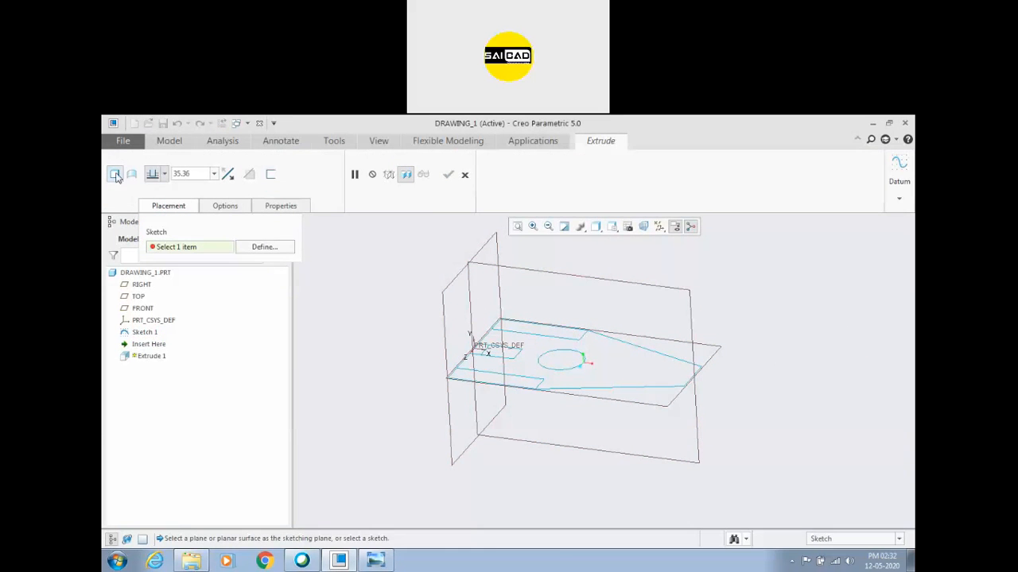
{"action": "left_click", "coordinate": [464, 174]}
Reopen Sketch 1 for editing and orient the view parallel to the sketch plane
{"action": "left_click", "coordinate": [436, 339]}
{"action": "middle_click_drag", "start_coordinate": [436, 339], "coordinate": [536, 399]}
{"action": "left_click", "coordinate": [542, 293]}
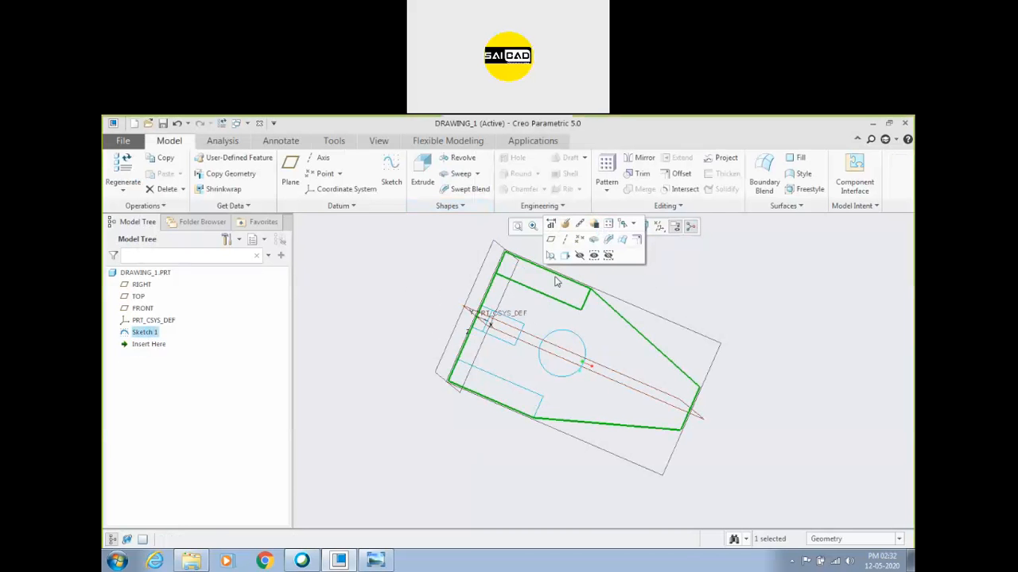
{"action": "left_click", "coordinate": [564, 225]}
{"action": "left_click", "coordinate": [627, 226]}
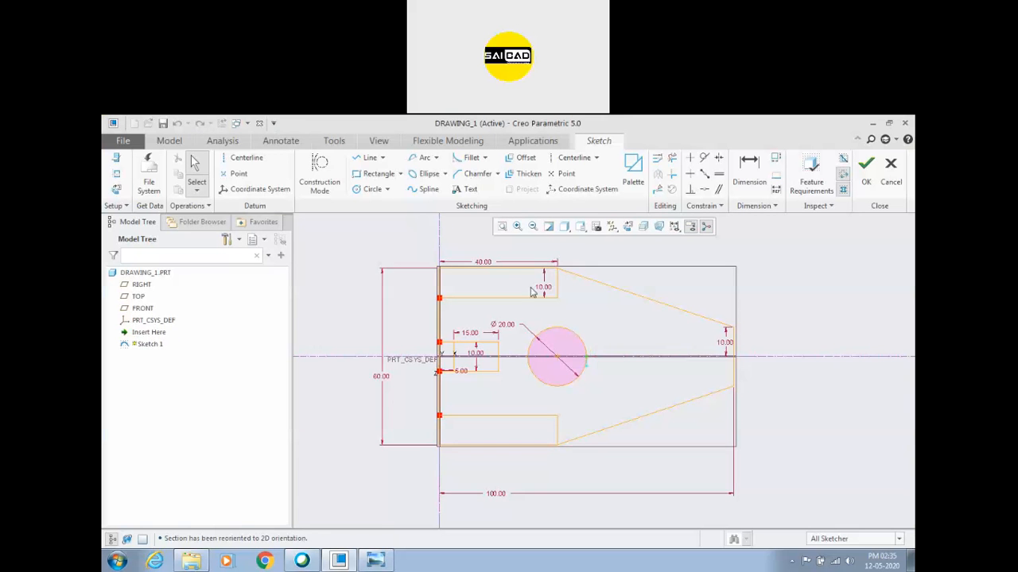
{"action": "scroll", "coordinate": [577, 316], "scroll_direction": "down", "scroll_amount": 3}
{"action": "scroll", "coordinate": [577, 317], "scroll_direction": "up", "scroll_amount": 3}
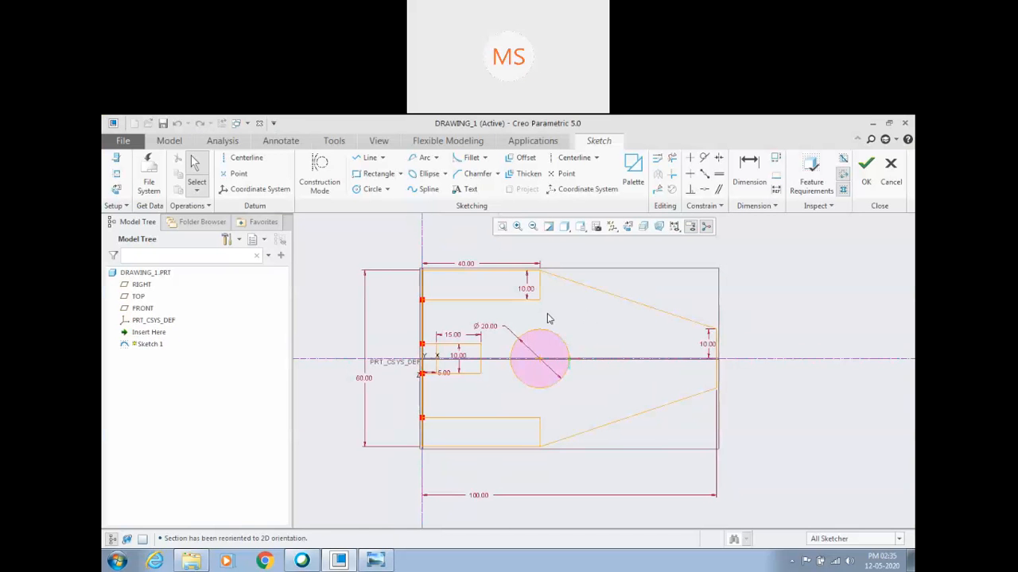
Sketch a horizontal line about 45 long in the empty area beside the profile's narrow end, crossed by a vertical line about 56 long
{"action": "scroll", "coordinate": [588, 321], "scroll_direction": "up", "scroll_amount": 1}
{"action": "scroll", "coordinate": [594, 340], "scroll_direction": "down", "scroll_amount": 1}
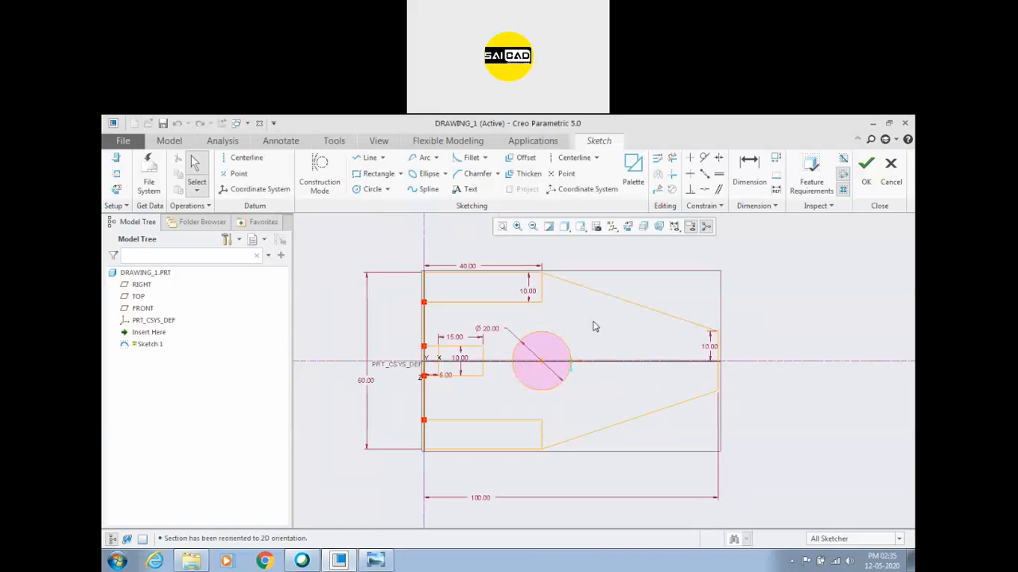
{"action": "scroll", "coordinate": [636, 342], "scroll_direction": "down", "scroll_amount": 2}
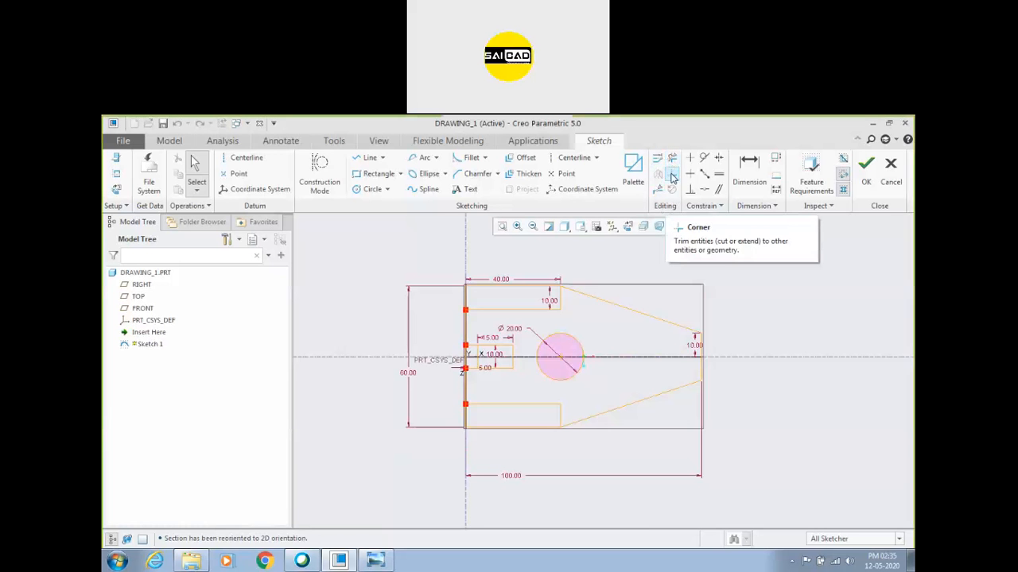
{"action": "scroll", "coordinate": [468, 336], "scroll_direction": "up", "scroll_amount": 2}
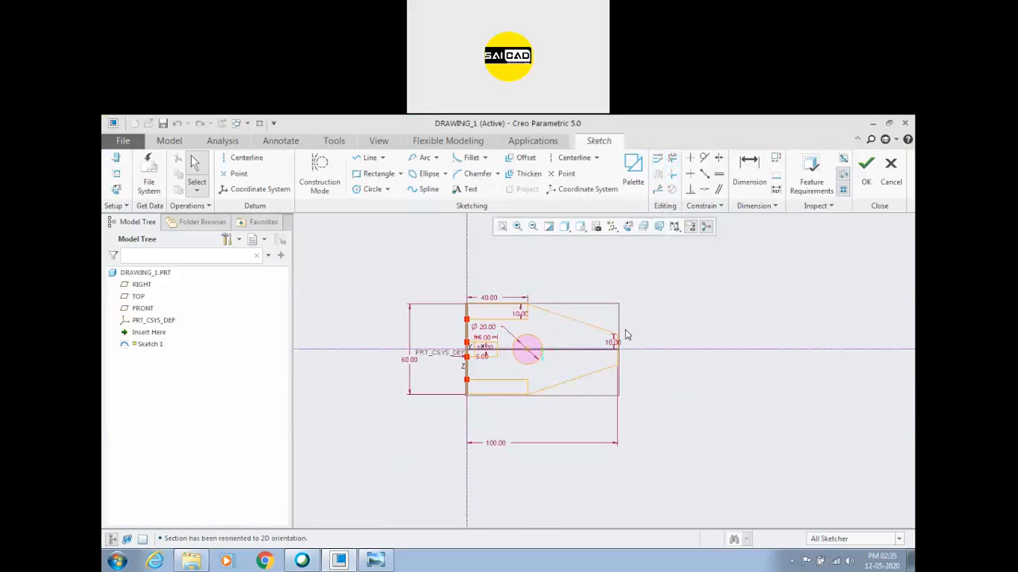
{"action": "scroll", "coordinate": [502, 340], "scroll_direction": "up", "scroll_amount": 2}
{"action": "scroll", "coordinate": [610, 325], "scroll_direction": "down", "scroll_amount": 3}
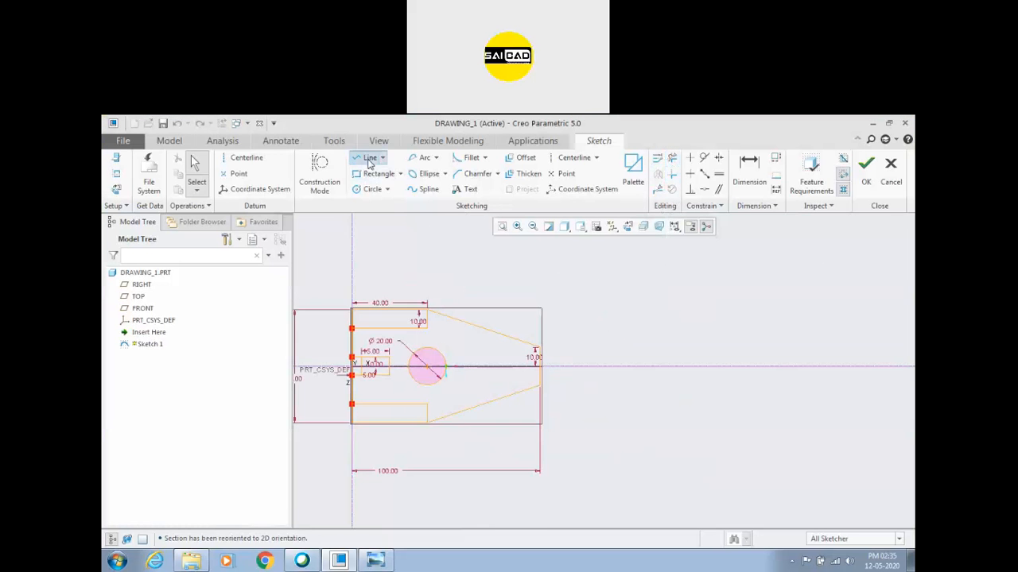
{"action": "left_click", "coordinate": [370, 157]}
{"action": "left_click", "coordinate": [598, 313]}
{"action": "left_click", "coordinate": [683, 313]}
{"action": "middle_click", "coordinate": [702, 287]}
{"action": "left_click", "coordinate": [636, 241]}
{"action": "left_click", "coordinate": [640, 351]}
{"action": "middle_click", "coordinate": [725, 305]}
{"action": "middle_click", "coordinate": [725, 305]}
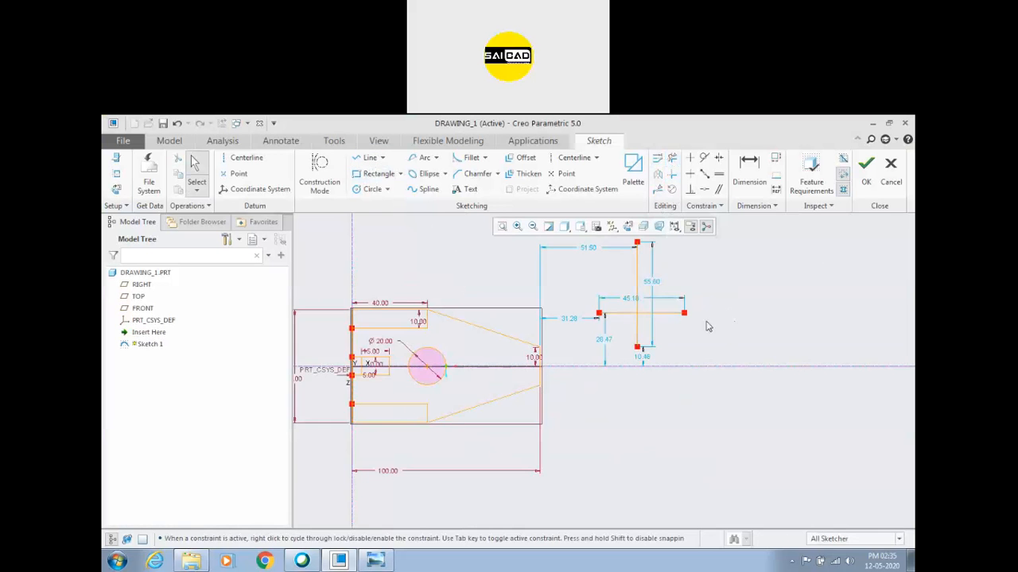
Corner-trim the two crossing lines, keeping the right part of the horizontal and the lower part of the vertical, and undo the trim
{"action": "scroll", "coordinate": [692, 343], "scroll_direction": "down", "scroll_amount": 3}
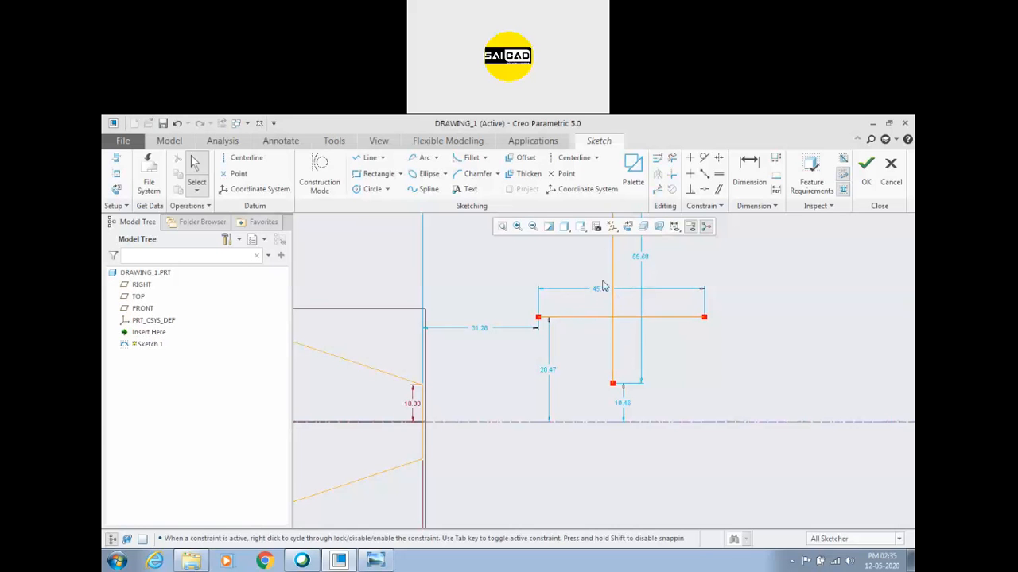
{"action": "left_click", "coordinate": [672, 175]}
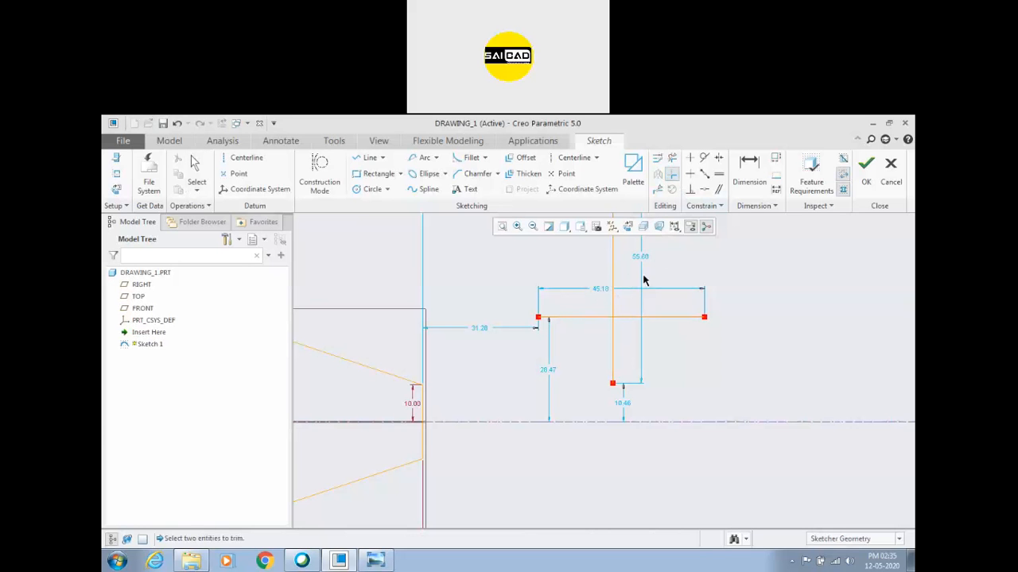
{"action": "left_click", "coordinate": [665, 319]}
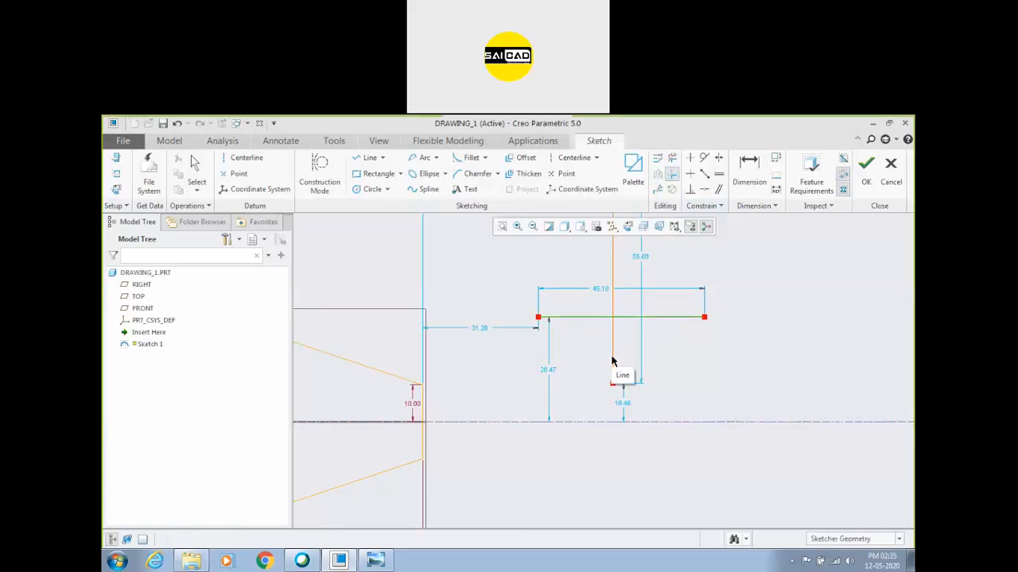
{"action": "left_click", "coordinate": [612, 363]}
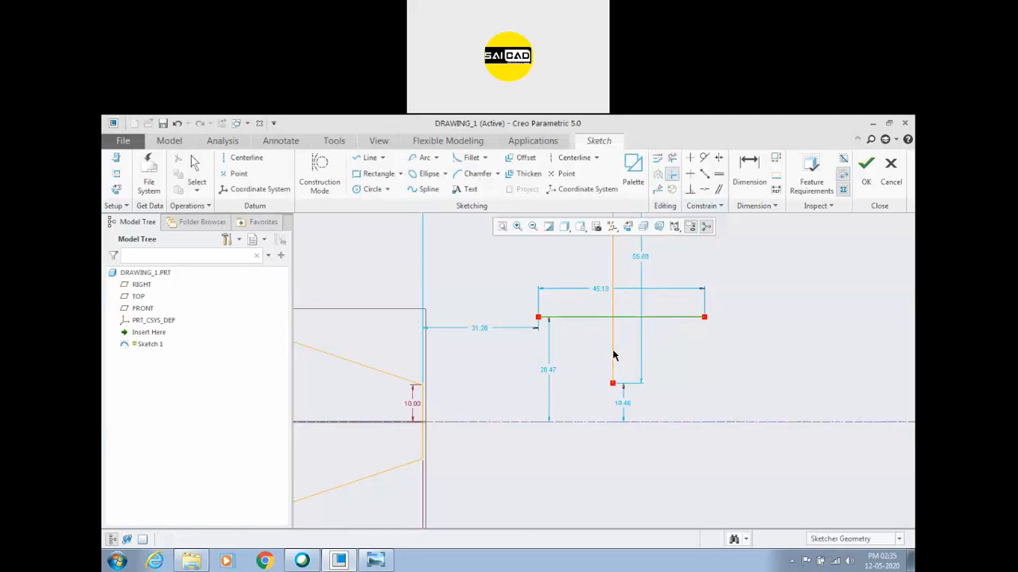
{"action": "middle_click", "coordinate": [690, 369]}
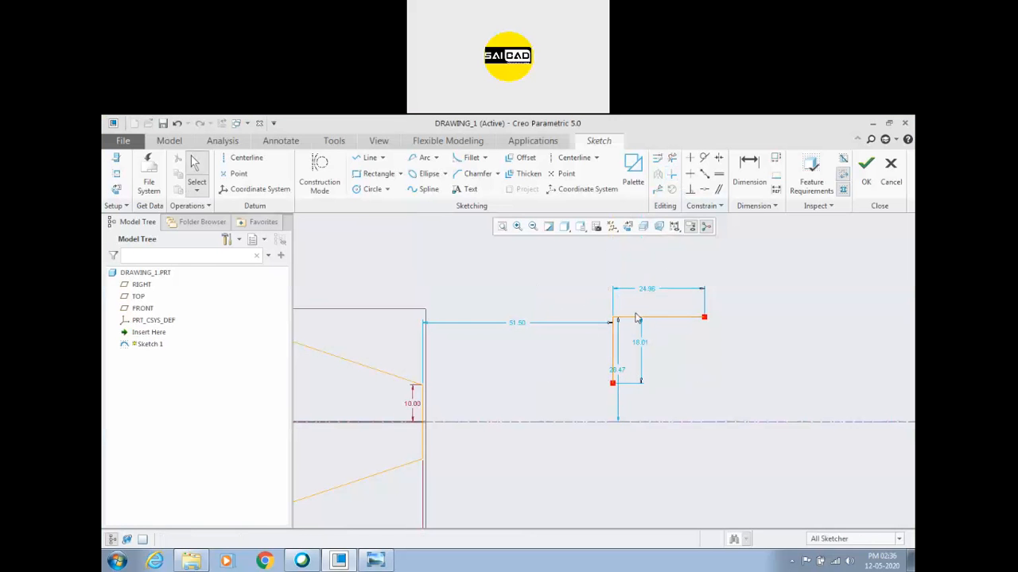
{"action": "key", "text": "ctrl+z"}
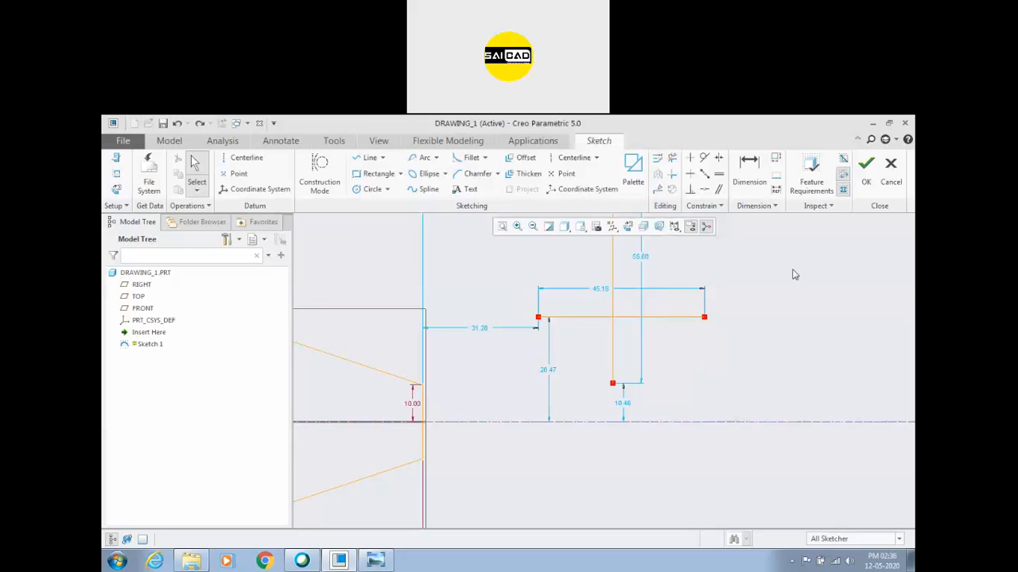
Corner-trim the crossing lines, keeping the left part of the horizontal and the lower part of the vertical, and undo the trim
{"action": "left_click", "coordinate": [672, 173]}
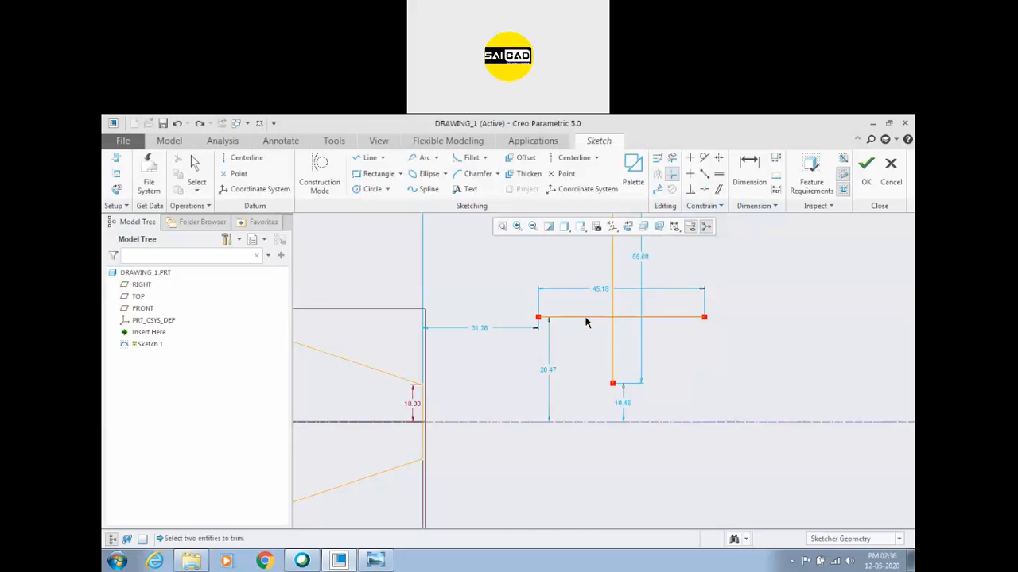
{"action": "left_click", "coordinate": [603, 323]}
{"action": "left_click", "coordinate": [613, 340]}
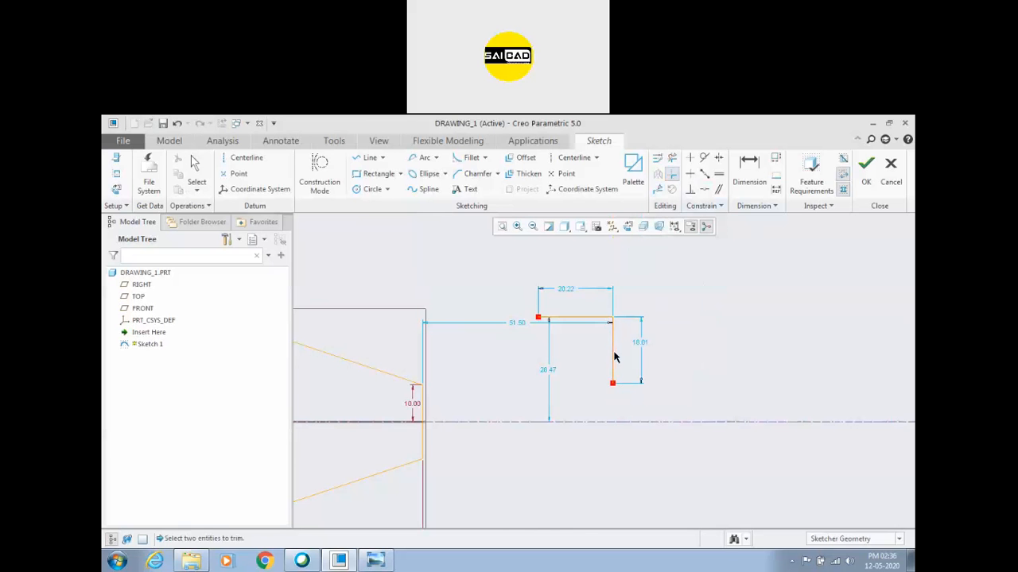
{"action": "key", "text": "ctrl+z"}
Trim the crossing lines with Corner, keeping the right part of the horizontal line and the upper part of the vertical line
{"action": "left_click", "coordinate": [647, 317]}
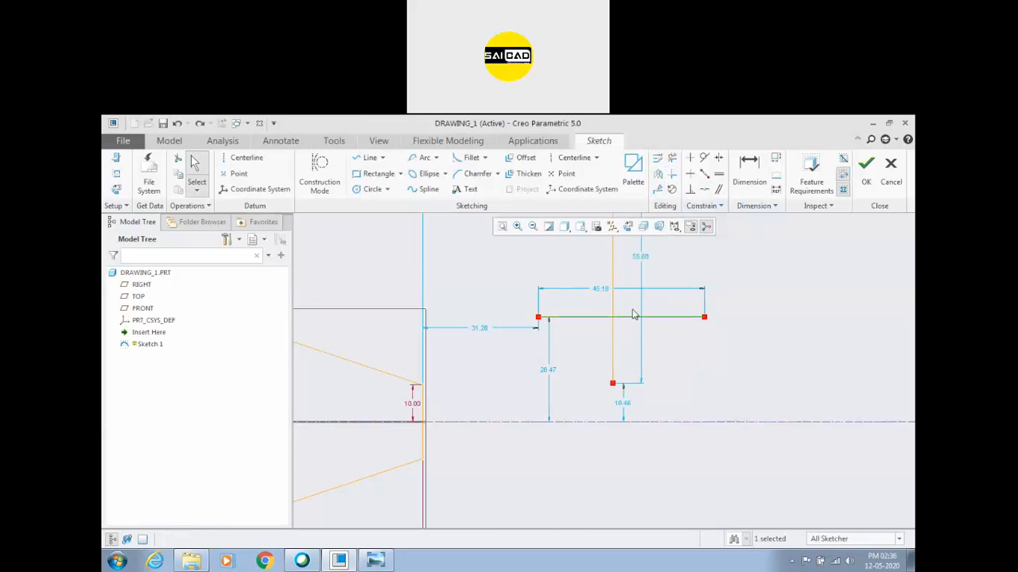
{"action": "left_click", "coordinate": [671, 174]}
{"action": "left_click", "coordinate": [663, 317]}
{"action": "left_click", "coordinate": [614, 296]}
{"action": "middle_click", "coordinate": [659, 360]}
{"action": "scroll", "coordinate": [576, 362], "scroll_direction": "up", "scroll_amount": 2}
{"action": "scroll", "coordinate": [642, 325], "scroll_direction": "down", "scroll_amount": 1}
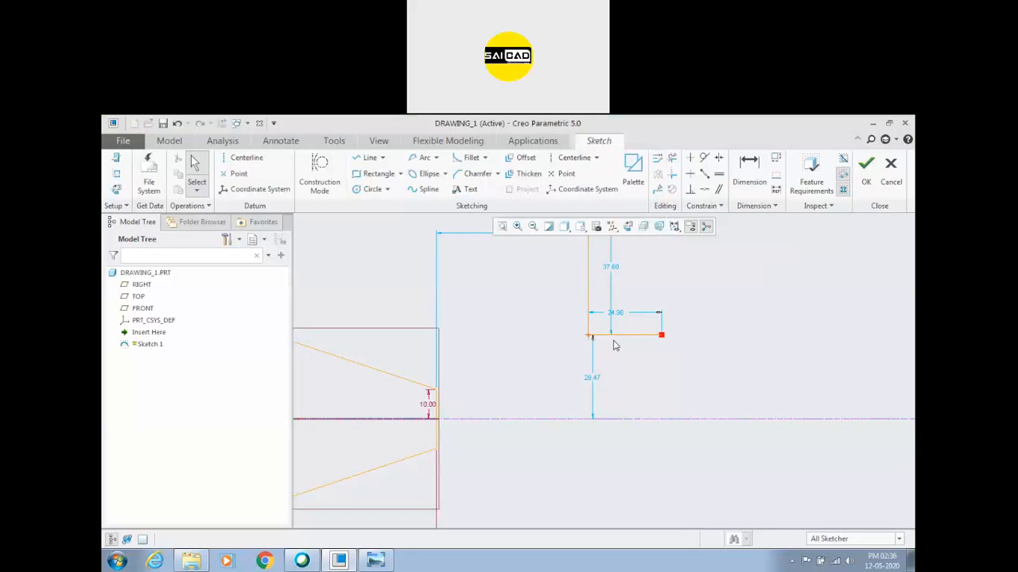
{"action": "scroll", "coordinate": [635, 355], "scroll_direction": "up", "scroll_amount": 2}
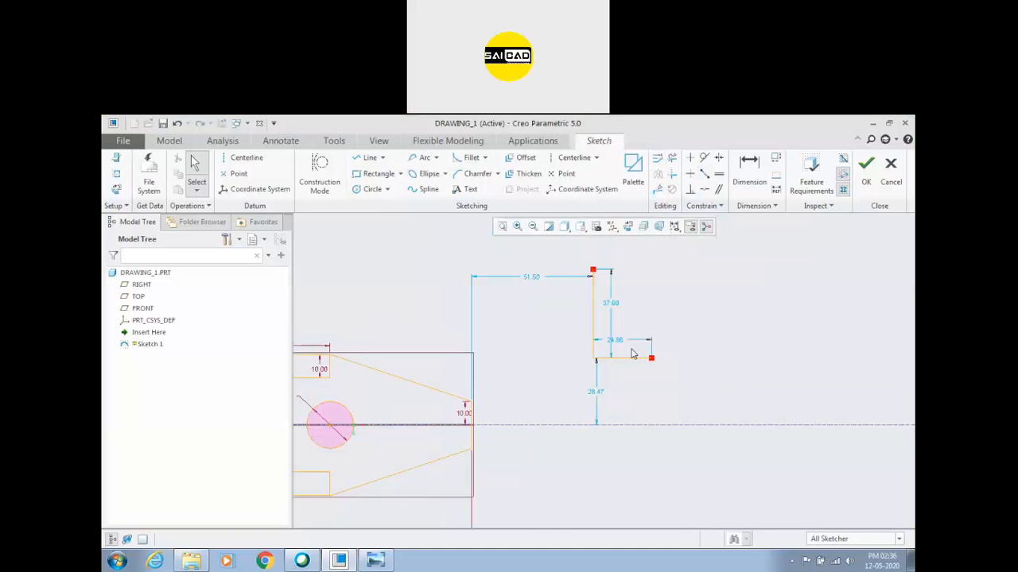
{"action": "scroll", "coordinate": [583, 313], "scroll_direction": "down", "scroll_amount": 1}
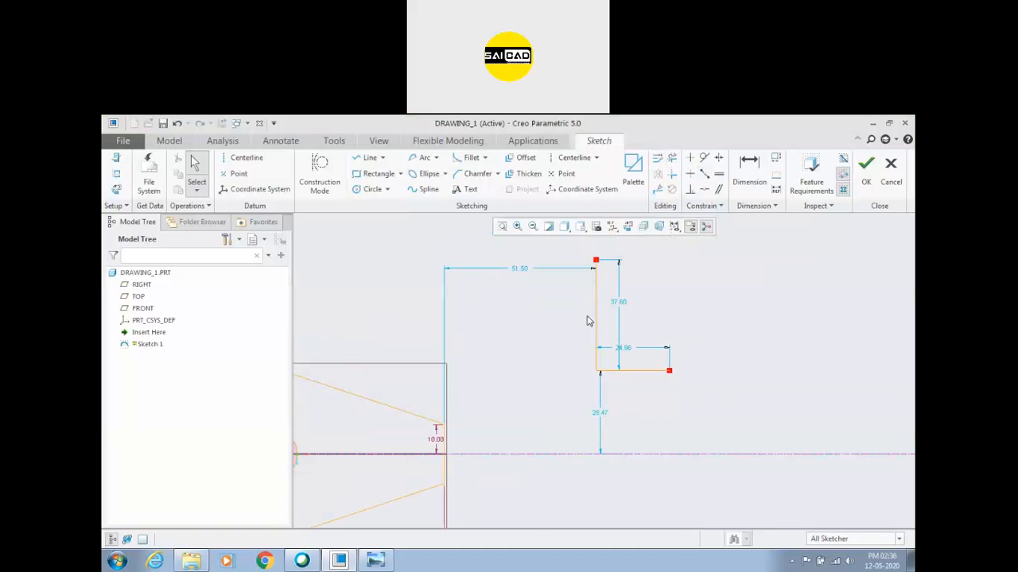
Divide the trimmed vertical line about 14 above its lower end and select its segments separately
{"action": "left_click", "coordinate": [598, 318]}
{"action": "left_click", "coordinate": [559, 322]}
{"action": "left_click", "coordinate": [657, 191]}
{"action": "left_click", "coordinate": [596, 316]}
{"action": "left_click", "coordinate": [596, 329]}
{"action": "middle_click", "coordinate": [550, 341]}
{"action": "left_click", "coordinate": [600, 348]}
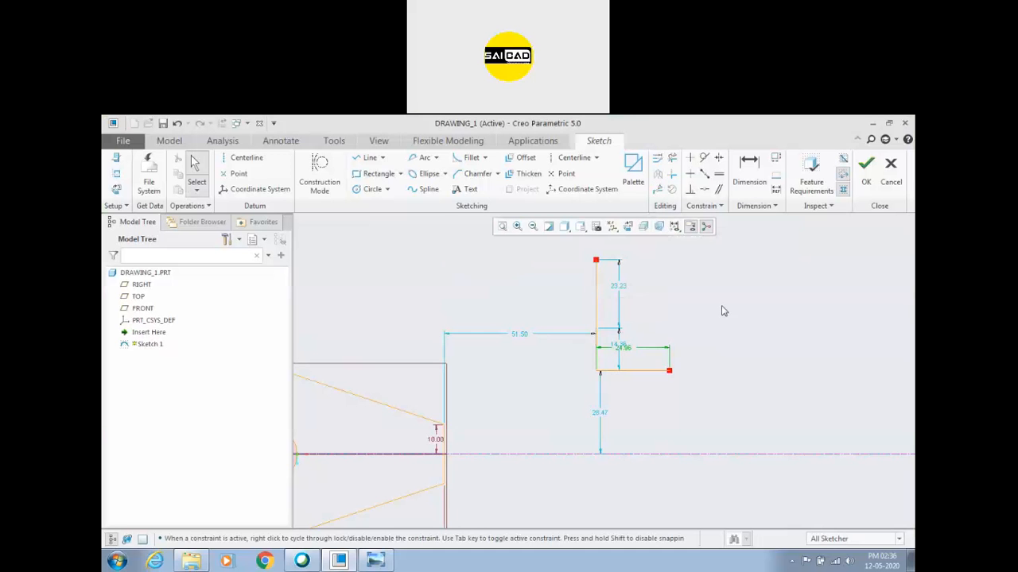
{"action": "scroll", "coordinate": [652, 314], "scroll_direction": "up", "scroll_amount": 3}
{"action": "scroll", "coordinate": [523, 359], "scroll_direction": "down", "scroll_amount": 2}
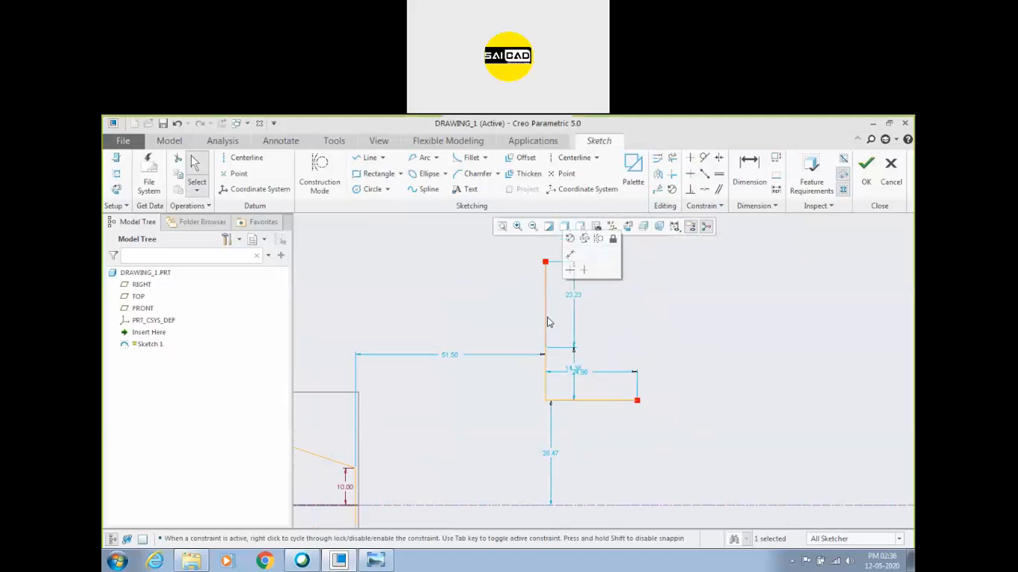
{"action": "left_click", "coordinate": [546, 370]}
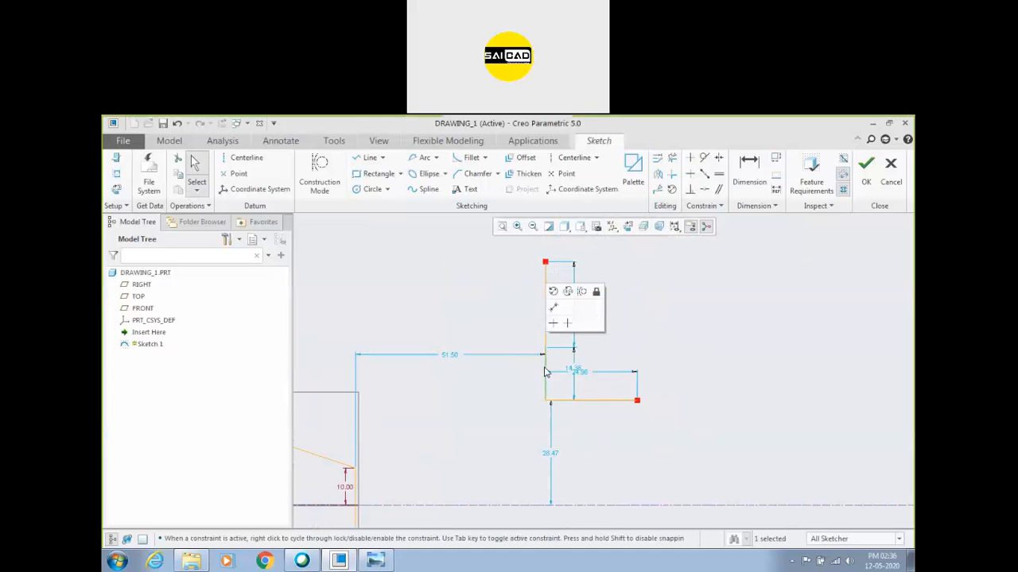
Sketch a circle about 50 in diameter to the right of the L-shaped practice lines
{"action": "left_click", "coordinate": [372, 189]}
{"action": "left_click", "coordinate": [636, 334]}
{"action": "left_click", "coordinate": [618, 281]}
{"action": "middle_click", "coordinate": [575, 278]}
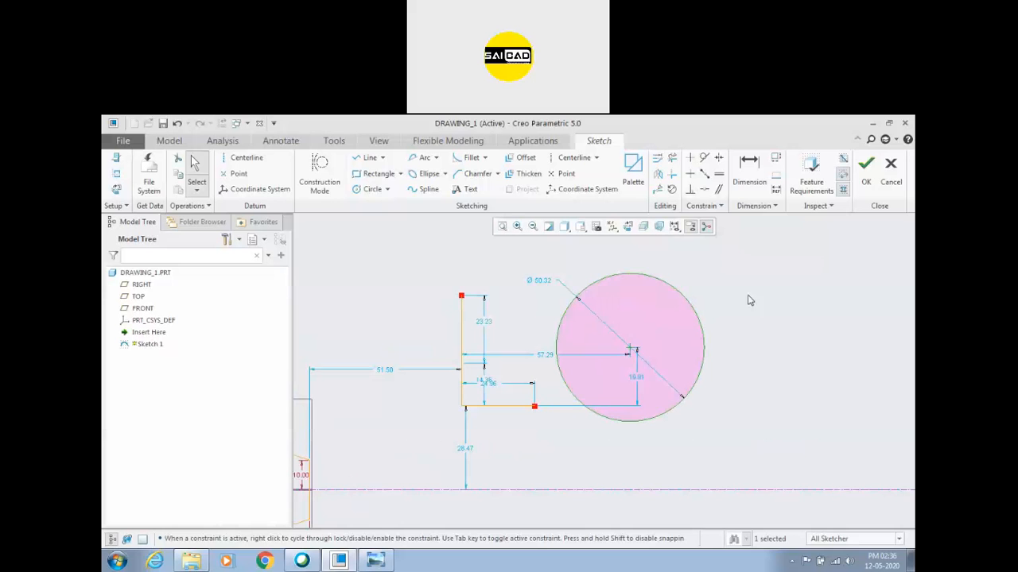
Divide the practice circle at four points around its circumference, near its top, left, bottom and right
{"action": "left_click", "coordinate": [704, 189]}
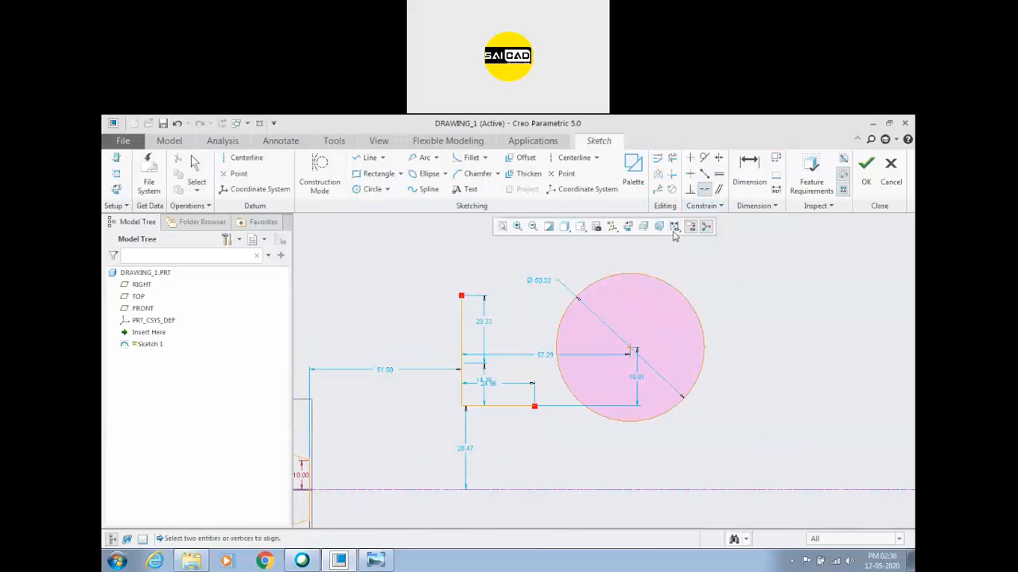
{"action": "left_click", "coordinate": [657, 189]}
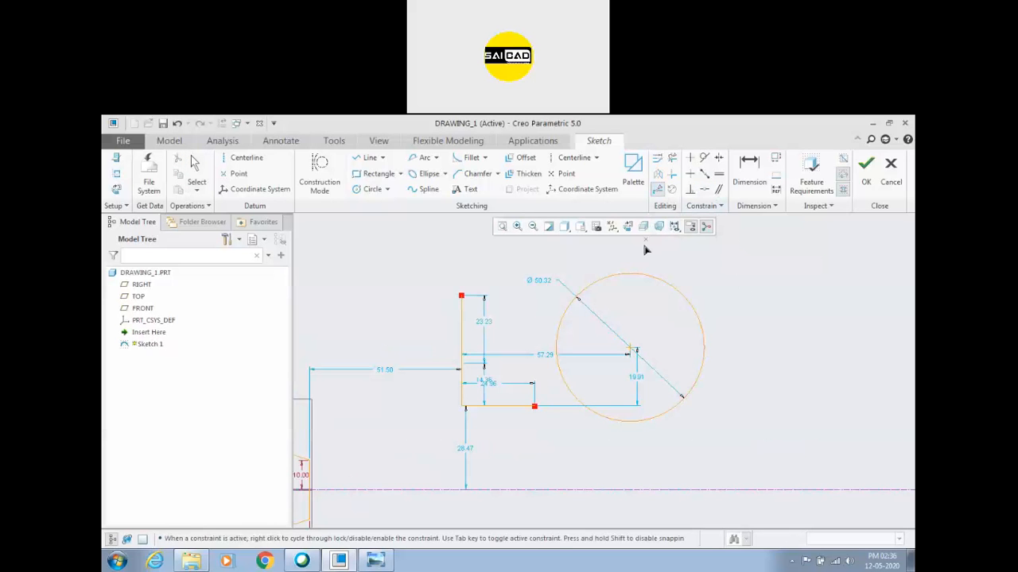
{"action": "left_click", "coordinate": [645, 279]}
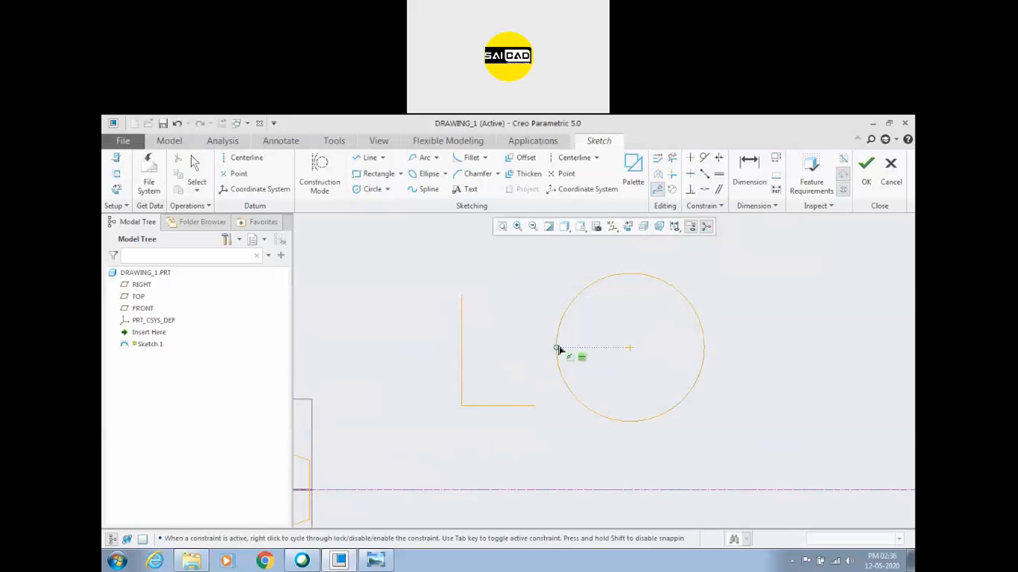
{"action": "left_click", "coordinate": [701, 369]}
{"action": "middle_click", "coordinate": [798, 305]}
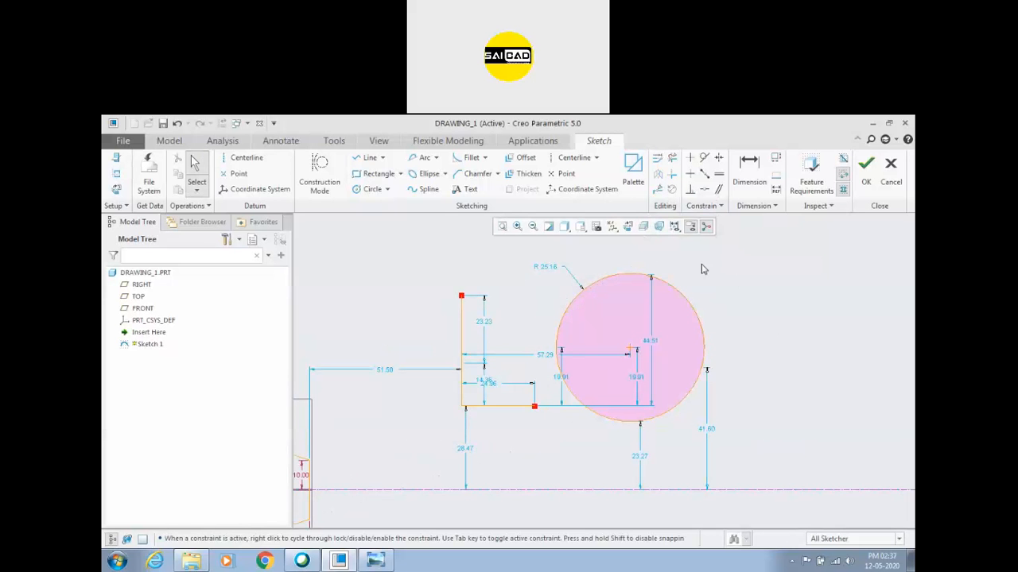
Turn on Vertices Display for the sketch
{"action": "left_click", "coordinate": [674, 227]}
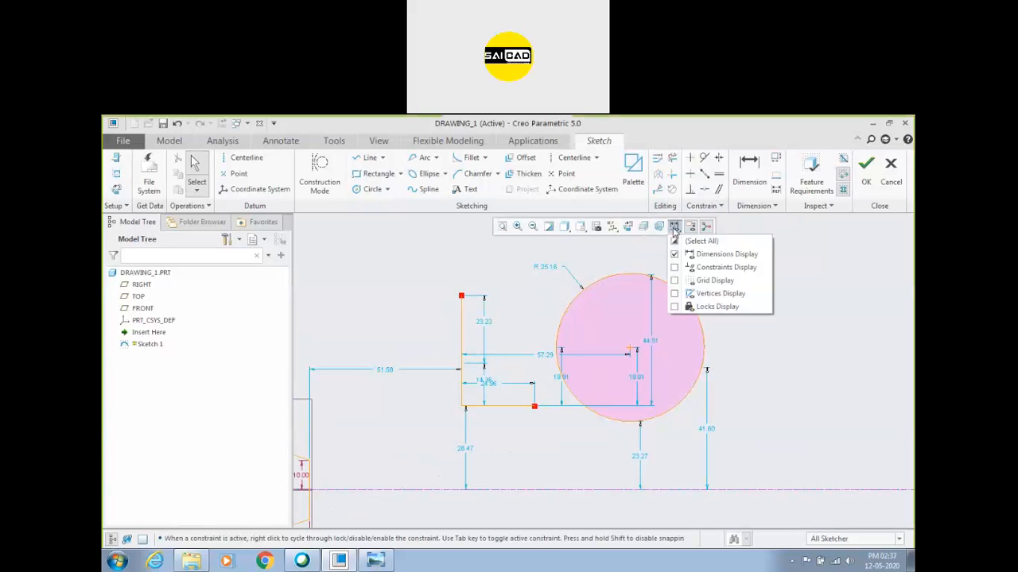
{"action": "left_click", "coordinate": [674, 294]}
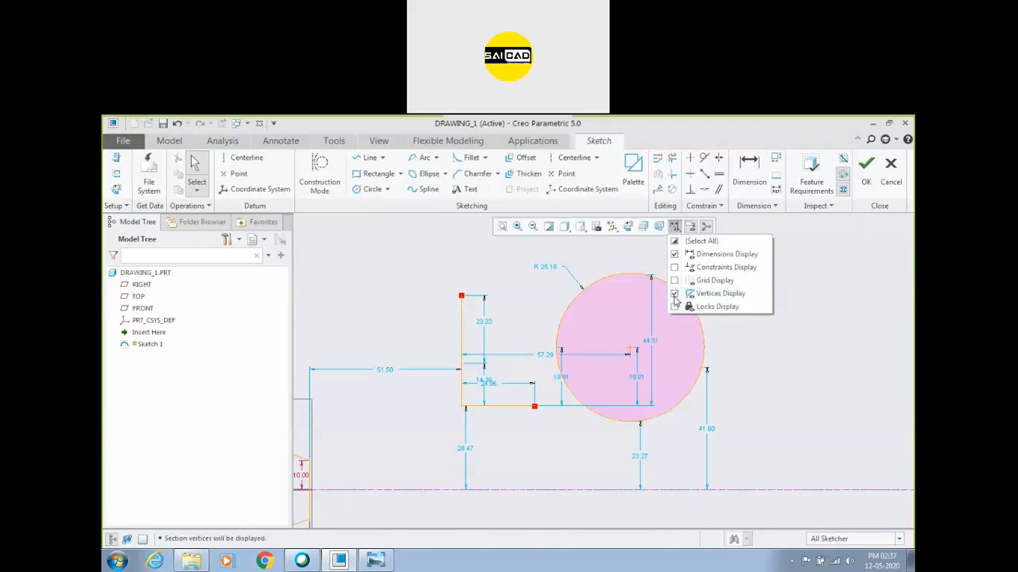
{"action": "left_click", "coordinate": [740, 349]}
Examine the divided circle's arcs and division points, selecting individual segments
{"action": "scroll", "coordinate": [733, 338], "scroll_direction": "down", "scroll_amount": 1}
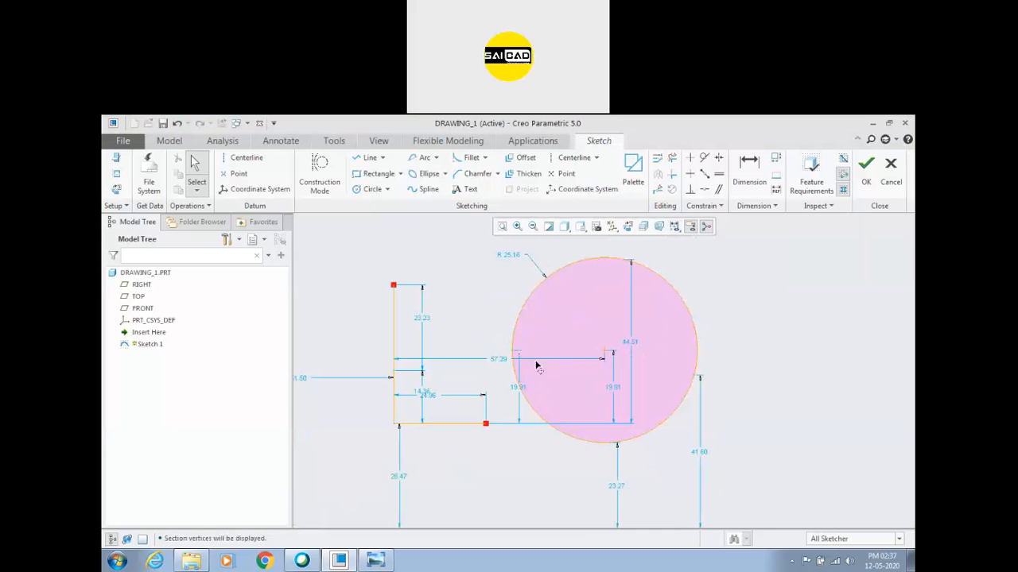
{"action": "left_click", "coordinate": [695, 379]}
{"action": "left_click", "coordinate": [721, 350]}
{"action": "left_click", "coordinate": [699, 343]}
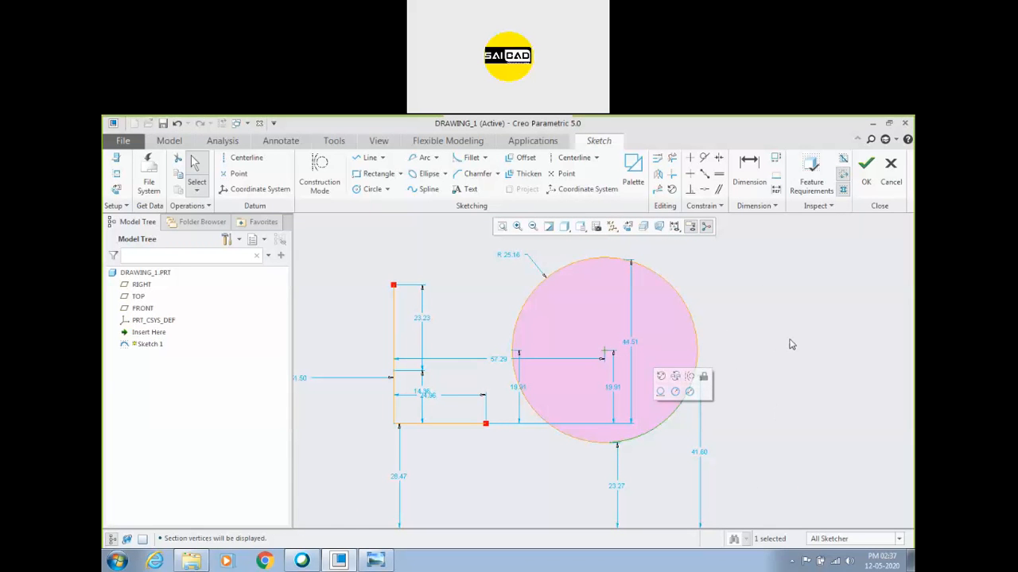
{"action": "left_click", "coordinate": [740, 311]}
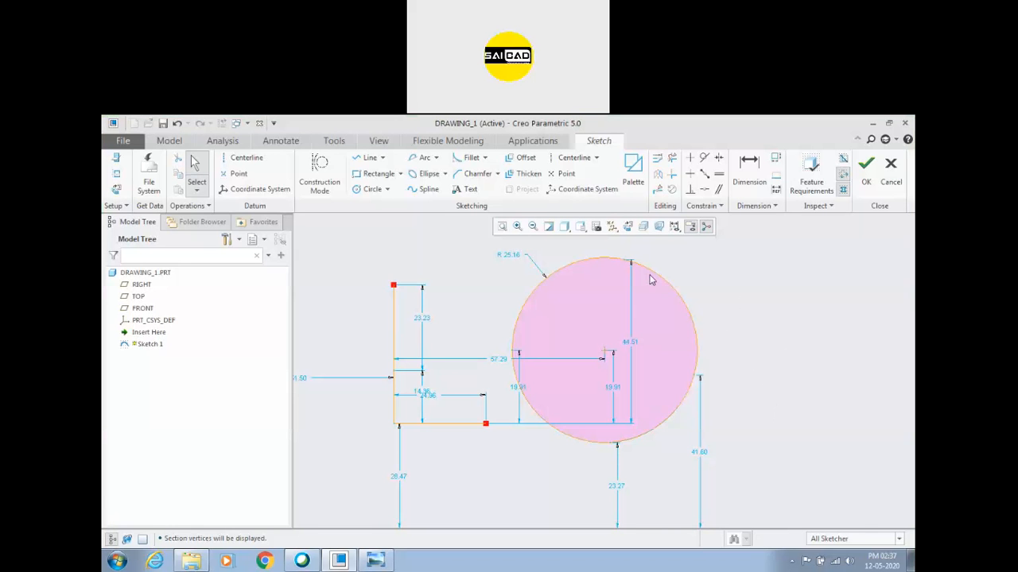
{"action": "scroll", "coordinate": [536, 343], "scroll_direction": "up", "scroll_amount": 2}
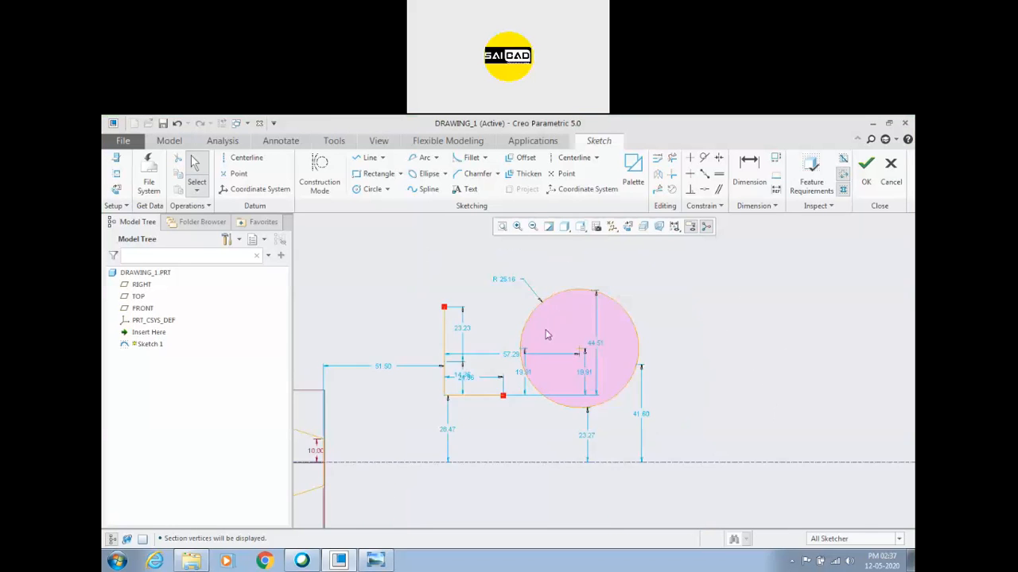
{"action": "scroll", "coordinate": [555, 324], "scroll_direction": "down", "scroll_amount": 2}
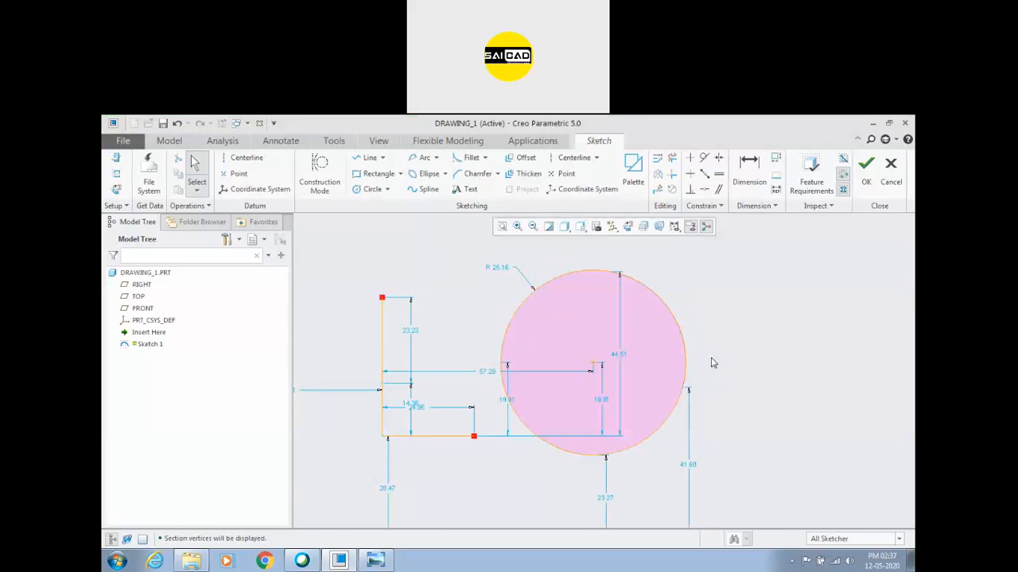
Select and delete the practice lines and the divided circle beside the profile
{"action": "scroll", "coordinate": [713, 363], "scroll_direction": "up", "scroll_amount": 3}
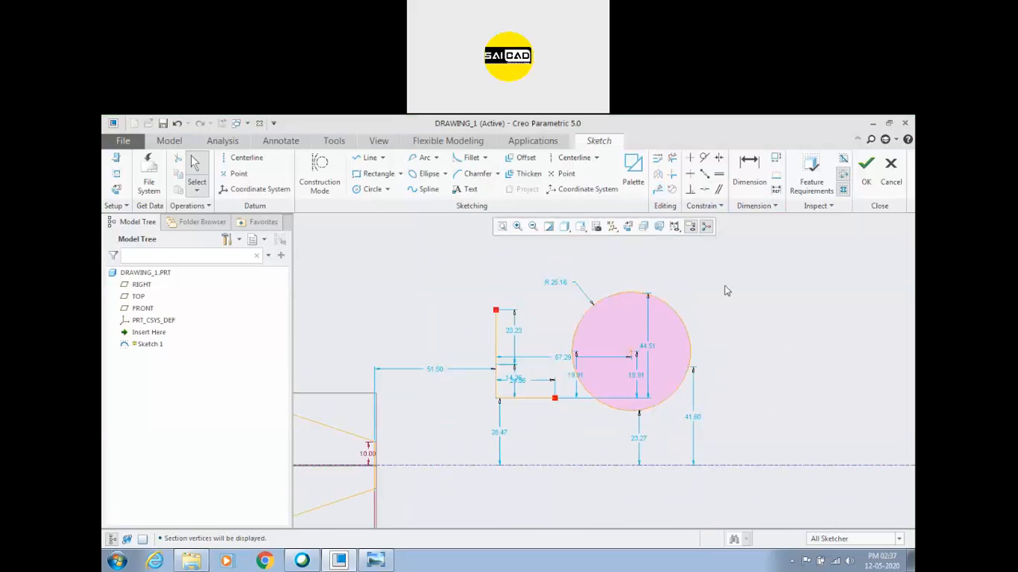
{"action": "scroll", "coordinate": [771, 327], "scroll_direction": "up", "scroll_amount": 4}
{"action": "left_click_drag", "start_coordinate": [781, 373], "coordinate": [778, 365]}
{"action": "key", "text": "Delete"}
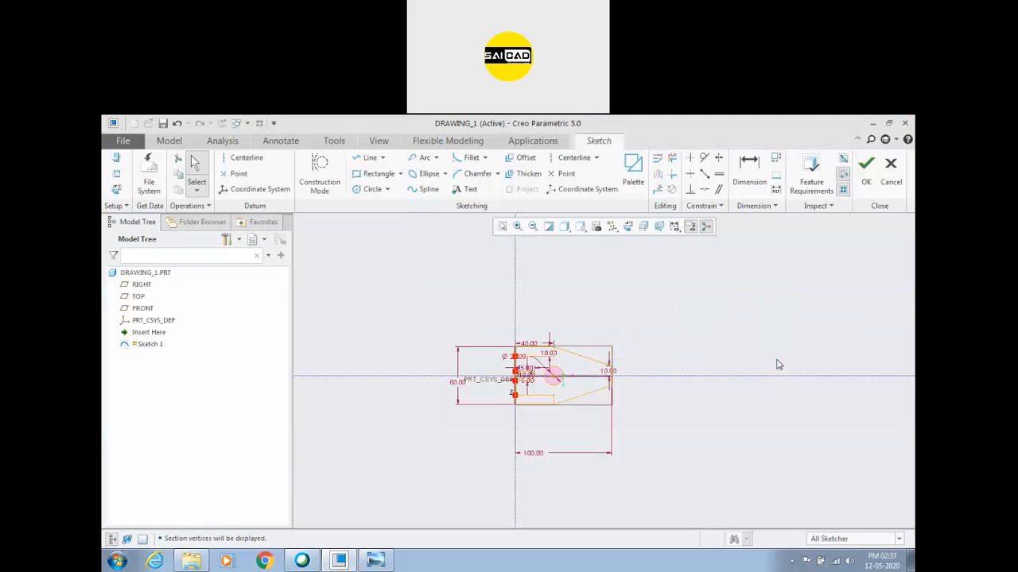
Try to scale the entire profile sketch by a factor of 2 with Rotate Resize
{"action": "scroll", "coordinate": [550, 375], "scroll_direction": "down", "scroll_amount": 2}
{"action": "left_click_drag", "start_coordinate": [427, 307], "coordinate": [721, 472]}
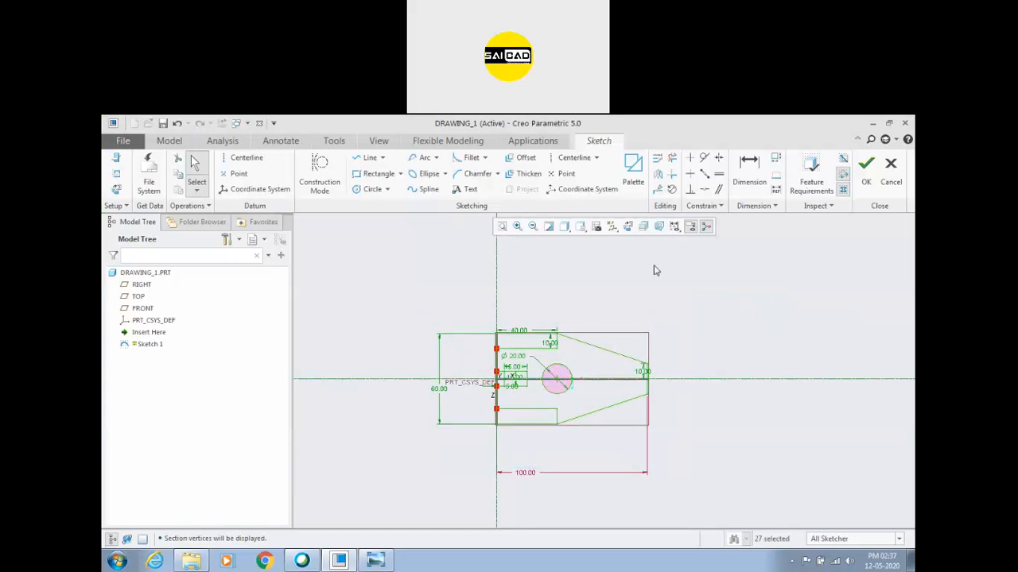
{"action": "left_click", "coordinate": [672, 191]}
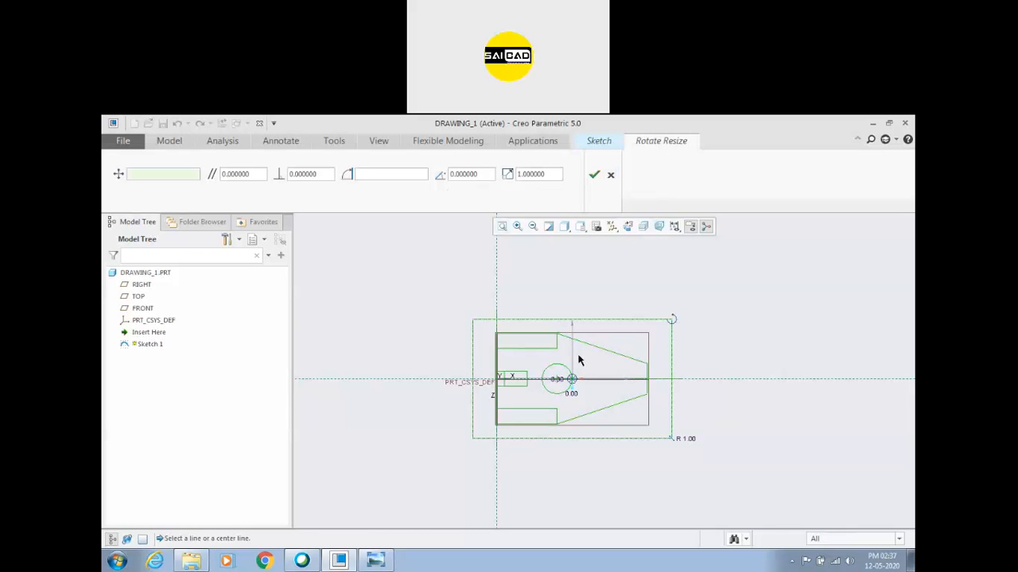
{"action": "double_click", "coordinate": [526, 173]}
{"action": "type", "text": "2"}
{"action": "key", "text": "Return"}
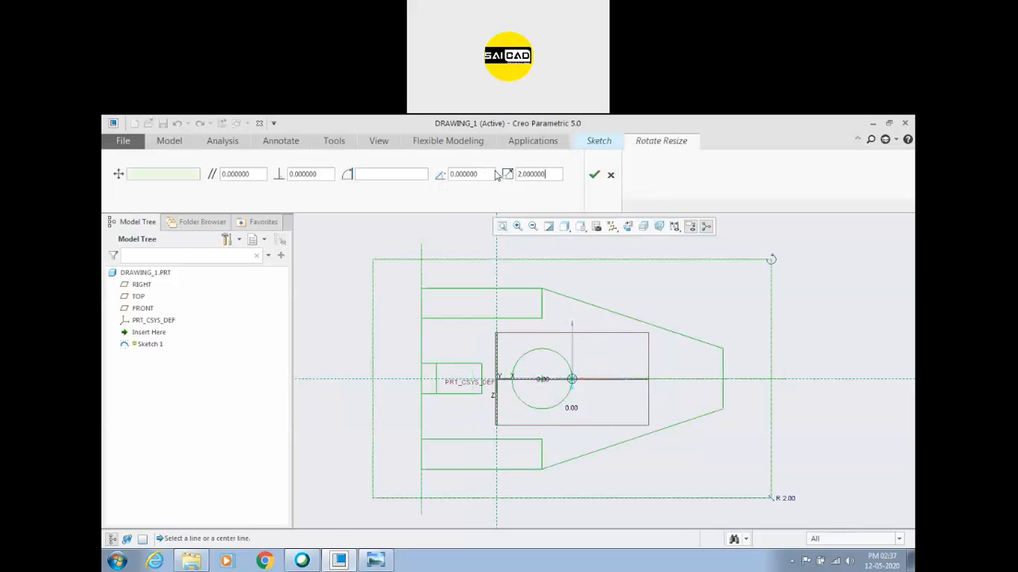
{"action": "scroll", "coordinate": [518, 373], "scroll_direction": "down", "scroll_amount": 3}
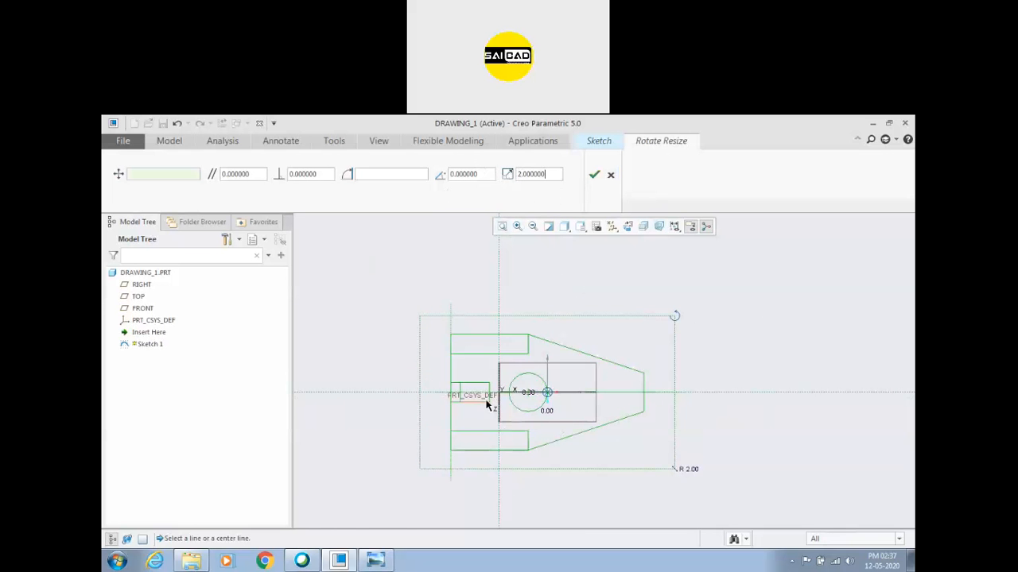
{"action": "left_click", "coordinate": [482, 175]}
{"action": "left_click", "coordinate": [296, 174]}
{"action": "left_click", "coordinate": [253, 170]}
{"action": "left_click", "coordinate": [610, 174]}
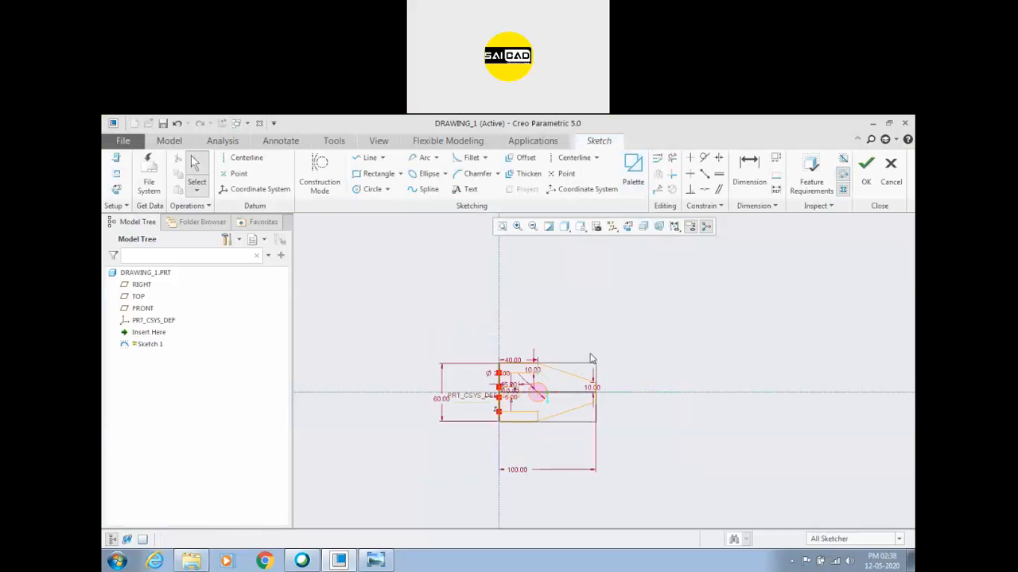
Sketch a horizontal practice line about 36 long in the empty area right of the profile
{"action": "scroll", "coordinate": [562, 393], "scroll_direction": "up", "scroll_amount": 4}
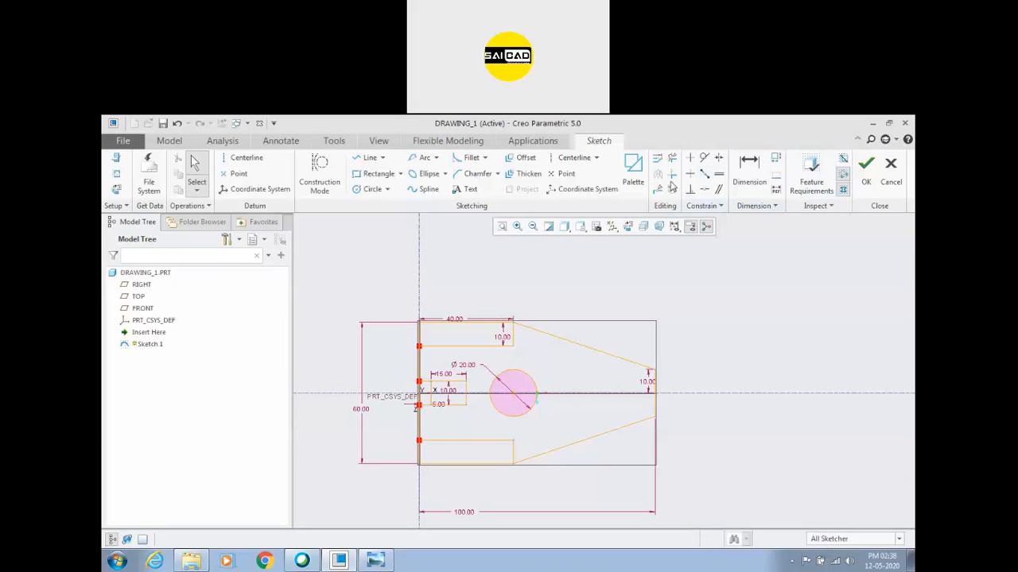
{"action": "scroll", "coordinate": [625, 316], "scroll_direction": "up", "scroll_amount": 1}
{"action": "scroll", "coordinate": [643, 348], "scroll_direction": "down", "scroll_amount": 1}
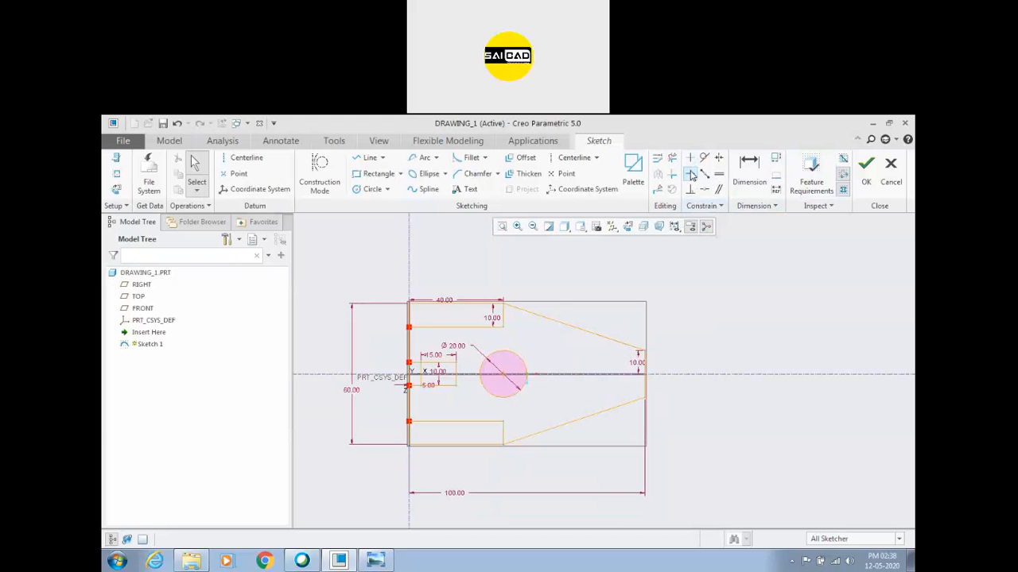
{"action": "left_click", "coordinate": [358, 164]}
{"action": "left_click", "coordinate": [695, 291]}
{"action": "left_click", "coordinate": [780, 291]}
{"action": "middle_click", "coordinate": [784, 272]}
{"action": "middle_click", "coordinate": [784, 273]}
{"action": "scroll", "coordinate": [748, 314], "scroll_direction": "down", "scroll_amount": 3}
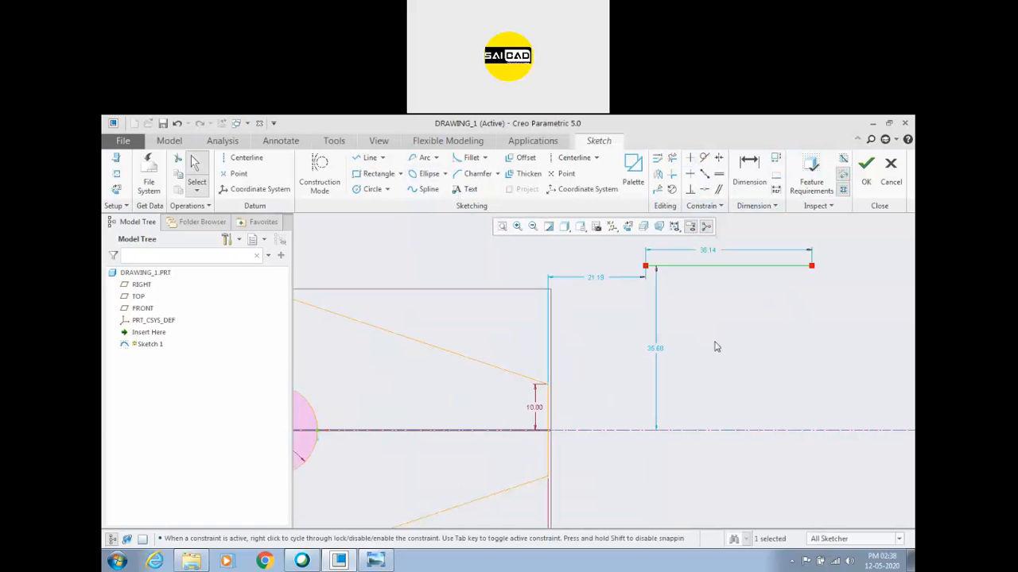
Sketch a slanted practice line at about 31° beneath the horizontal practice line
{"action": "scroll", "coordinate": [714, 344], "scroll_direction": "up", "scroll_amount": 1}
{"action": "key", "text": "l"}
{"action": "left_click", "coordinate": [701, 371]}
{"action": "left_click", "coordinate": [775, 328]}
{"action": "middle_click", "coordinate": [803, 343]}
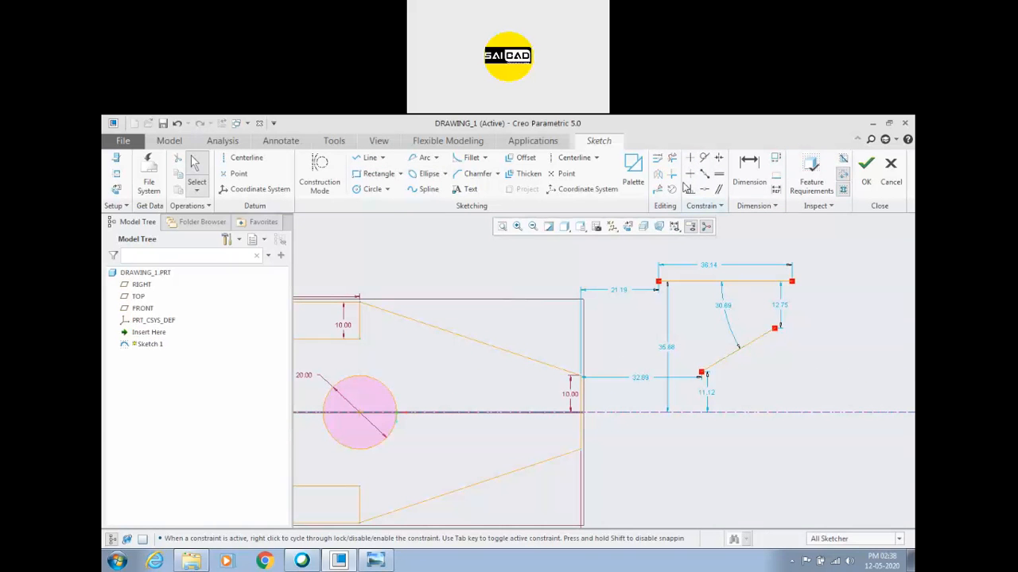
Try the Vertical and Horizontal constraints on the slanted practice line, undoing each one
{"action": "left_click", "coordinate": [690, 157]}
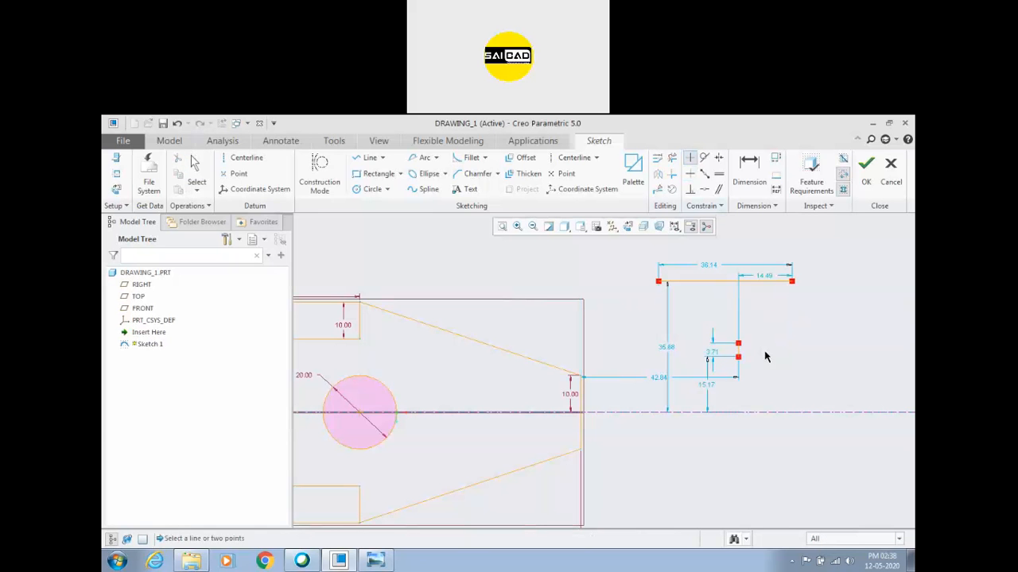
{"action": "middle_click", "coordinate": [760, 356]}
{"action": "left_click", "coordinate": [689, 174]}
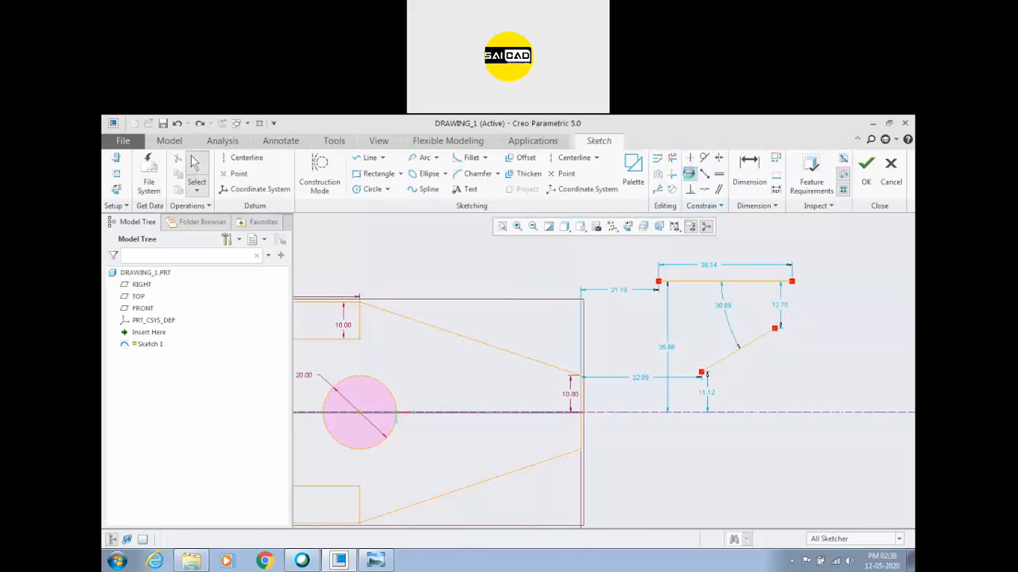
{"action": "left_click", "coordinate": [759, 338]}
{"action": "middle_click", "coordinate": [794, 364]}
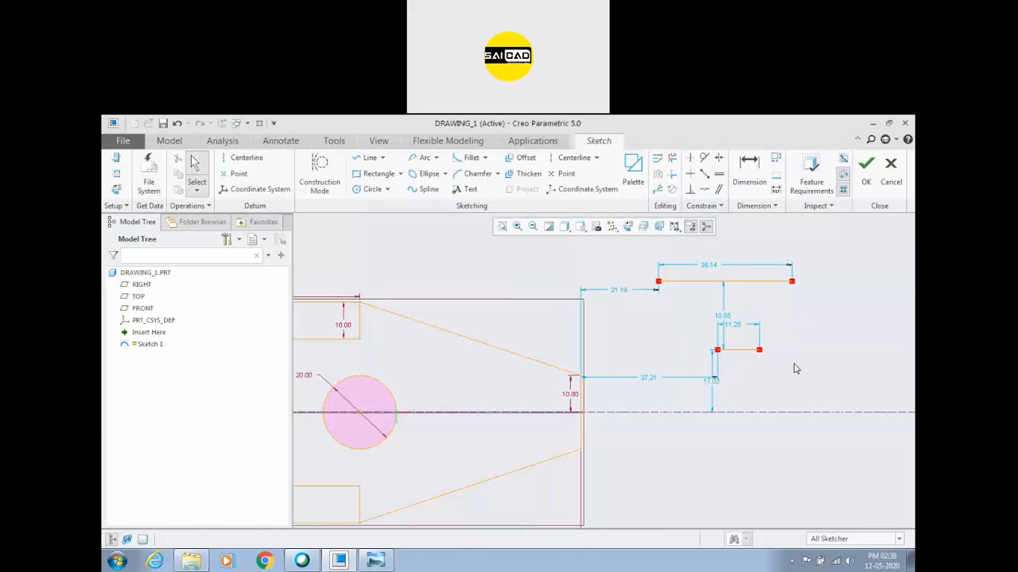
{"action": "key", "text": "ctrl+z"}
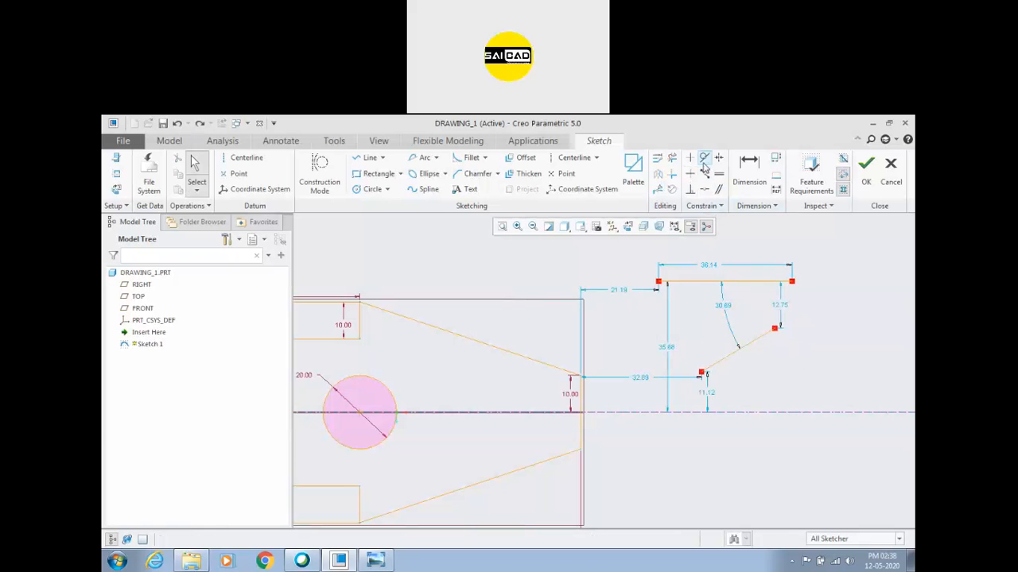
Sketch a circle beneath the horizontal practice line and constrain it tangent to that line
{"action": "left_click", "coordinate": [372, 188]}
{"action": "left_click", "coordinate": [716, 316]}
{"action": "left_click", "coordinate": [659, 320]}
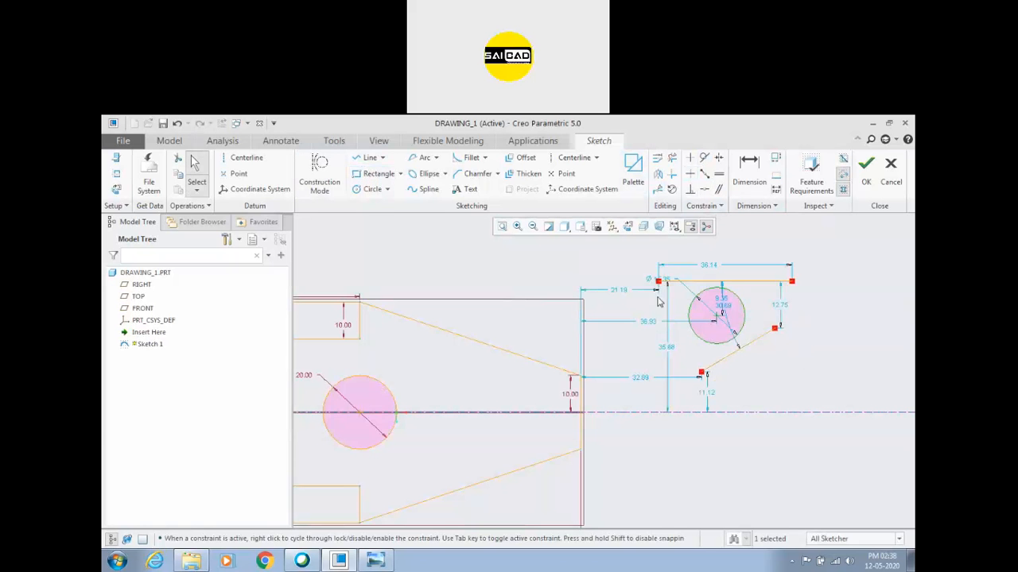
{"action": "left_click", "coordinate": [704, 157]}
{"action": "left_click", "coordinate": [745, 285]}
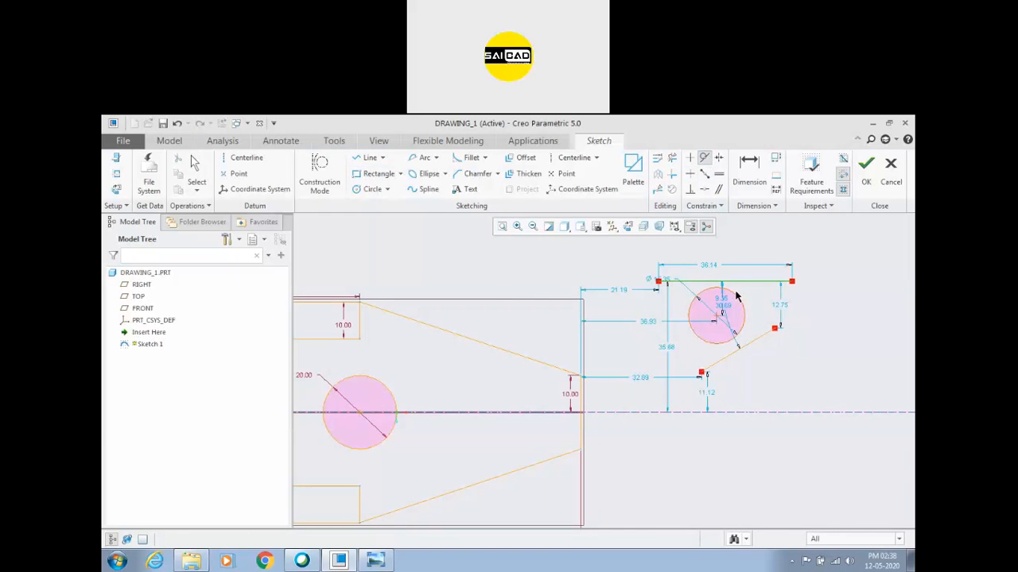
{"action": "left_click", "coordinate": [733, 297]}
{"action": "middle_click", "coordinate": [715, 286]}
{"action": "scroll", "coordinate": [701, 280], "scroll_direction": "up", "scroll_amount": 2}
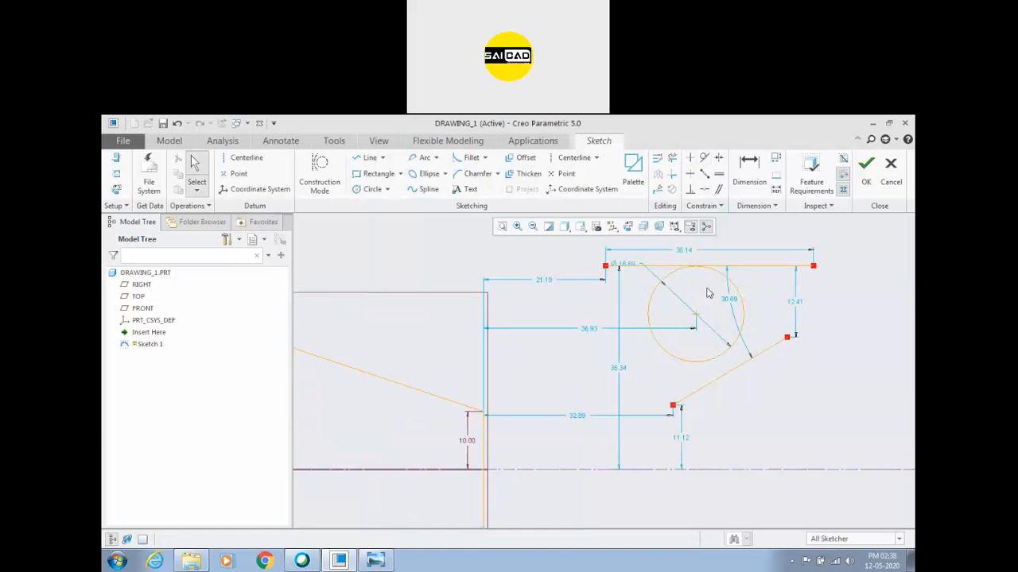
Delete the slanted practice line and sketch a vertical line about 26 long to the right of the horizontal one
{"action": "scroll", "coordinate": [760, 316], "scroll_direction": "down", "scroll_amount": 1}
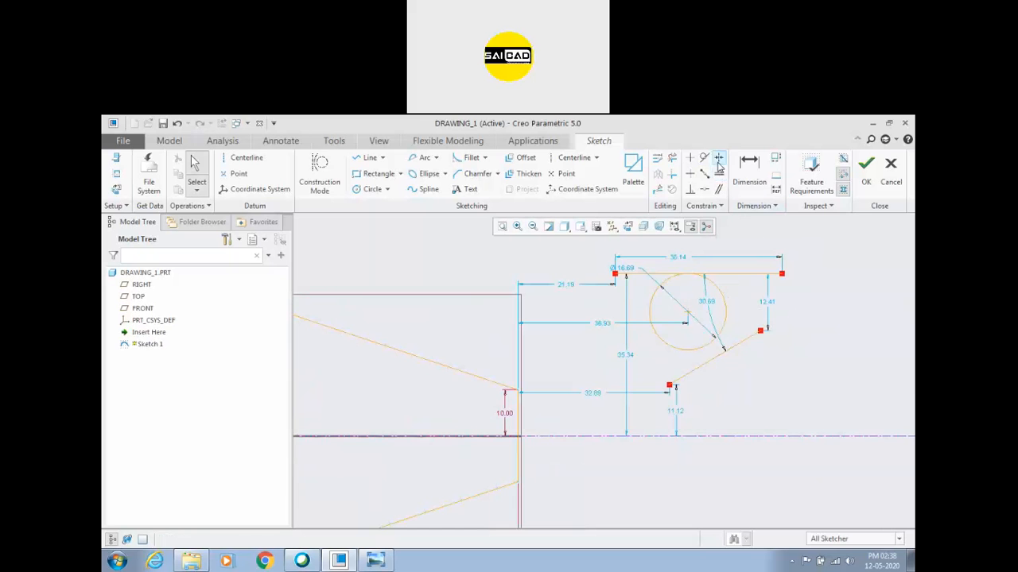
{"action": "scroll", "coordinate": [700, 329], "scroll_direction": "down", "scroll_amount": 2}
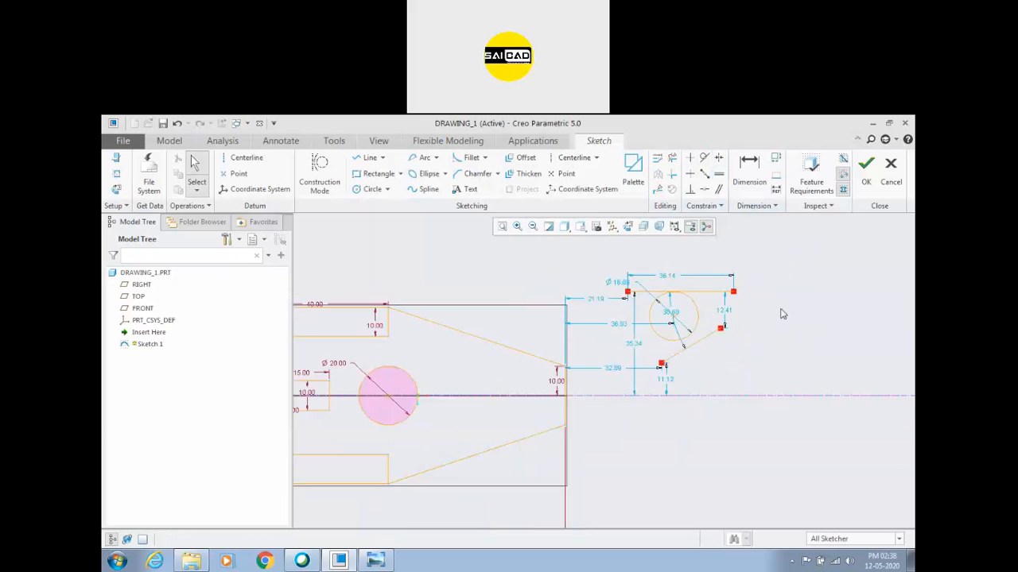
{"action": "left_click", "coordinate": [696, 340]}
{"action": "key", "text": "Delete"}
{"action": "key", "text": "l"}
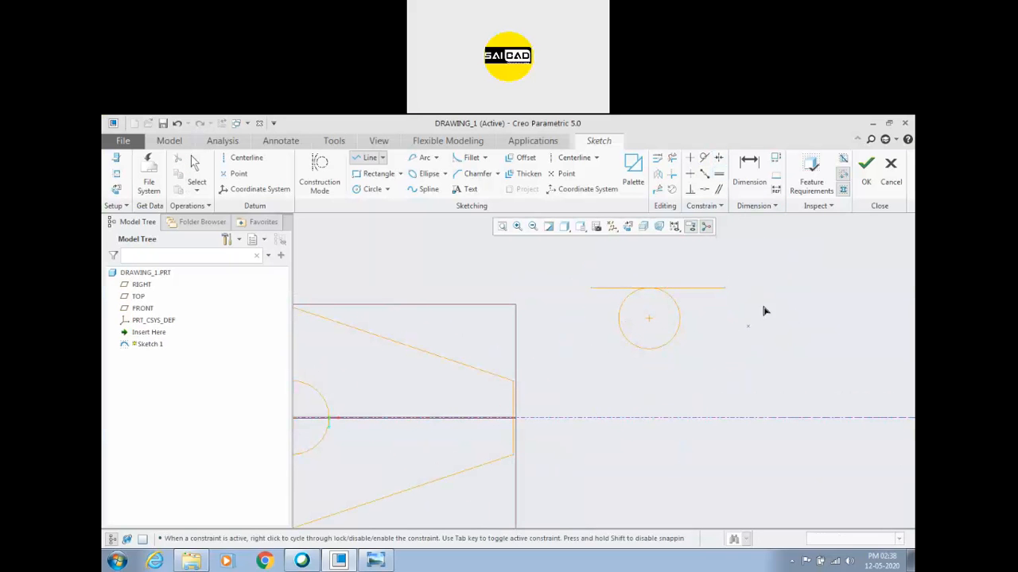
{"action": "left_click", "coordinate": [786, 238]}
{"action": "left_click", "coordinate": [785, 334]}
{"action": "middle_click", "coordinate": [815, 322]}
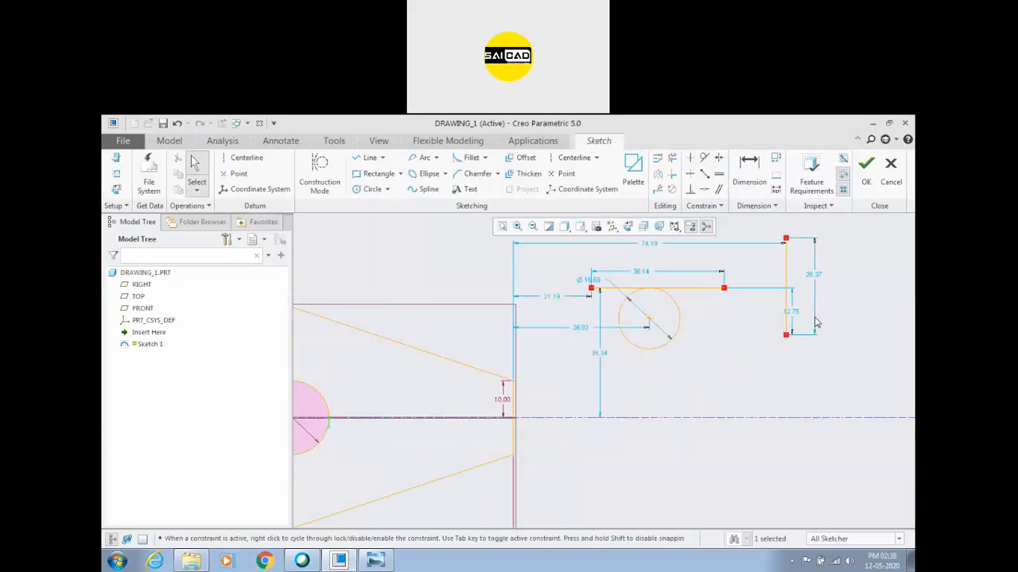
{"action": "scroll", "coordinate": [824, 306], "scroll_direction": "up", "scroll_amount": 2}
{"action": "scroll", "coordinate": [758, 297], "scroll_direction": "down", "scroll_amount": 2}
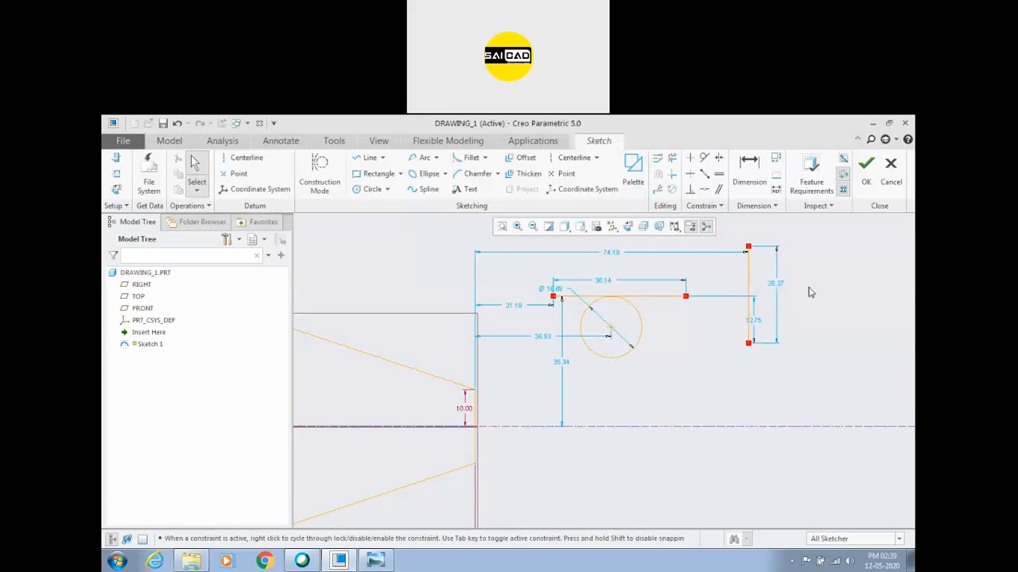
Turn on Construction Mode and sketch a vertical construction line about 18 long between the circle and the vertical line
{"action": "left_click", "coordinate": [749, 272]}
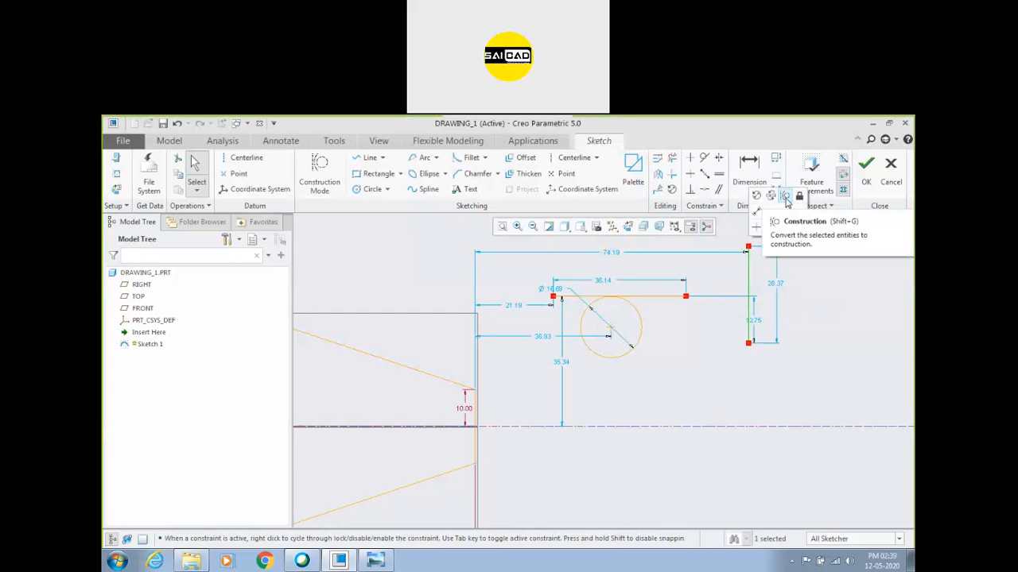
{"action": "left_click", "coordinate": [810, 307]}
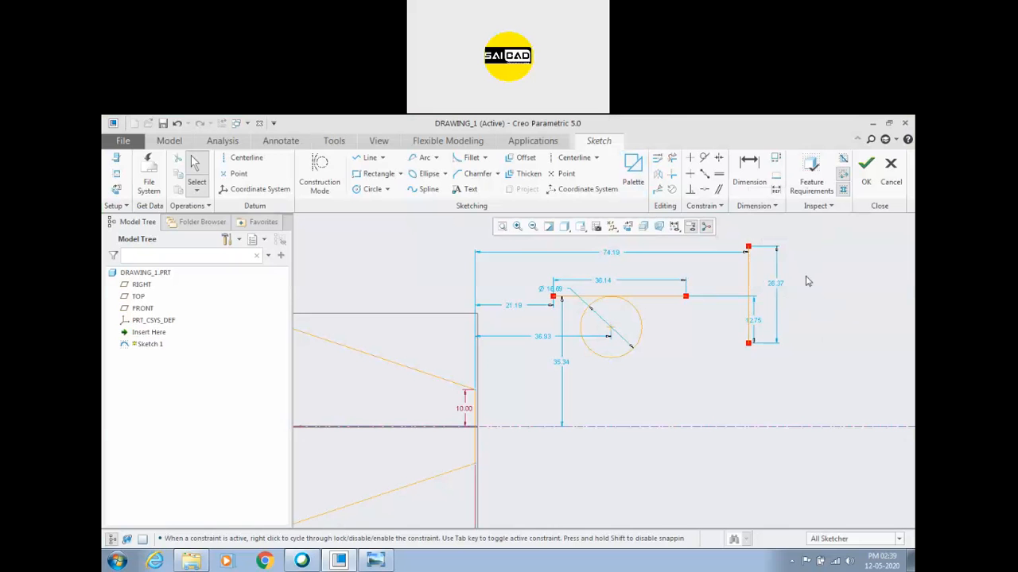
{"action": "left_click", "coordinate": [322, 176]}
{"action": "left_click", "coordinate": [367, 157]}
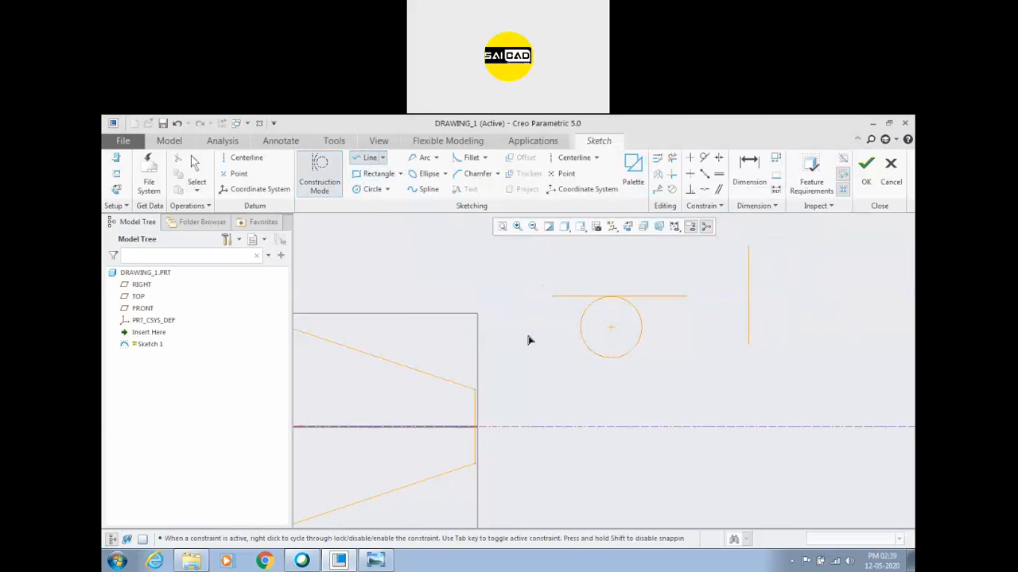
{"action": "left_click", "coordinate": [700, 310]}
{"action": "left_click", "coordinate": [700, 375]}
{"action": "middle_click", "coordinate": [748, 371]}
{"action": "scroll", "coordinate": [708, 351], "scroll_direction": "up", "scroll_amount": 3}
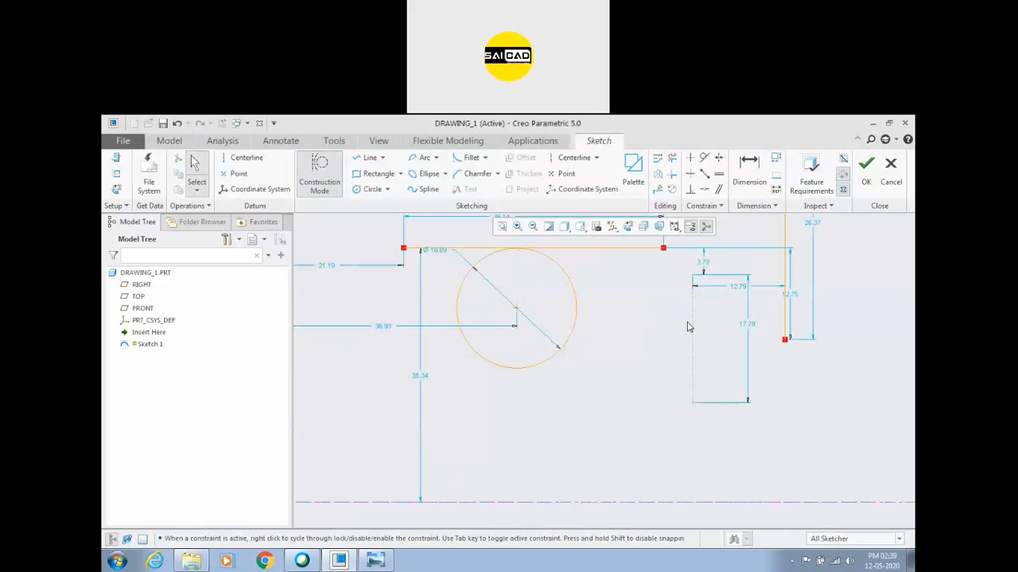
Toggle the construction line to solid, back to construction and to solid again, and turn off Construction Mode
{"action": "left_click", "coordinate": [692, 339]}
{"action": "left_click", "coordinate": [663, 403]}
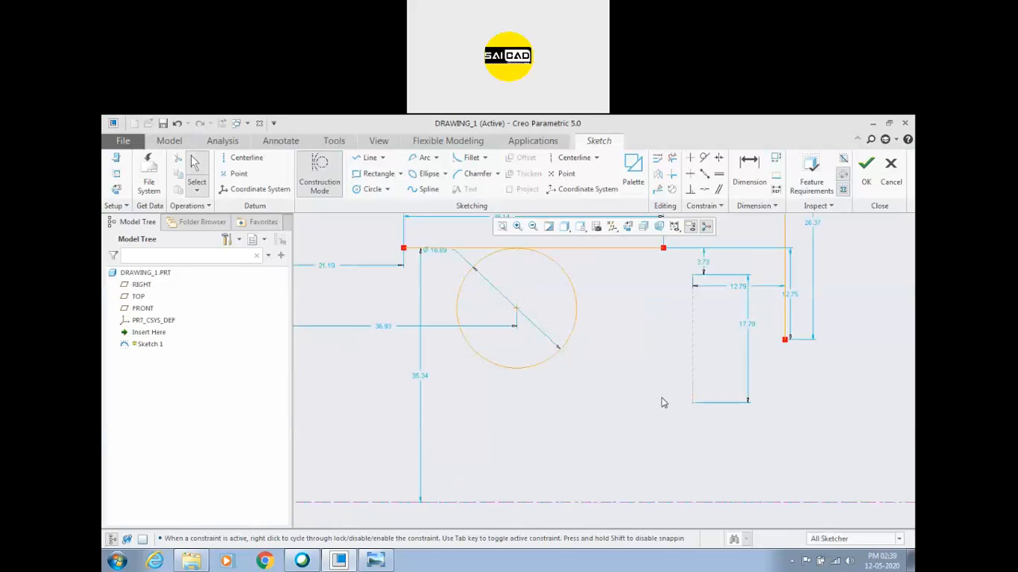
{"action": "left_click", "coordinate": [692, 355]}
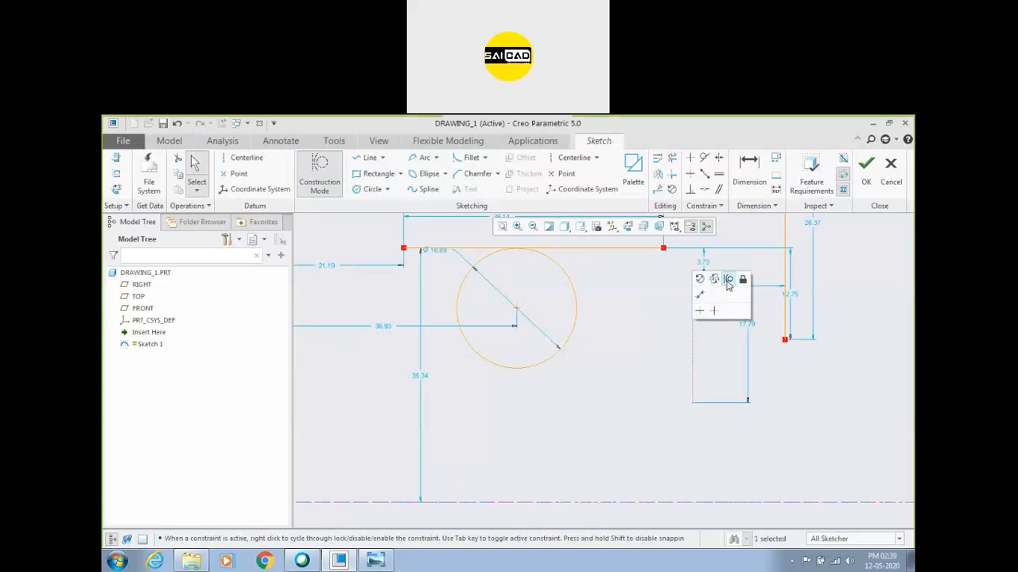
{"action": "left_click", "coordinate": [728, 280]}
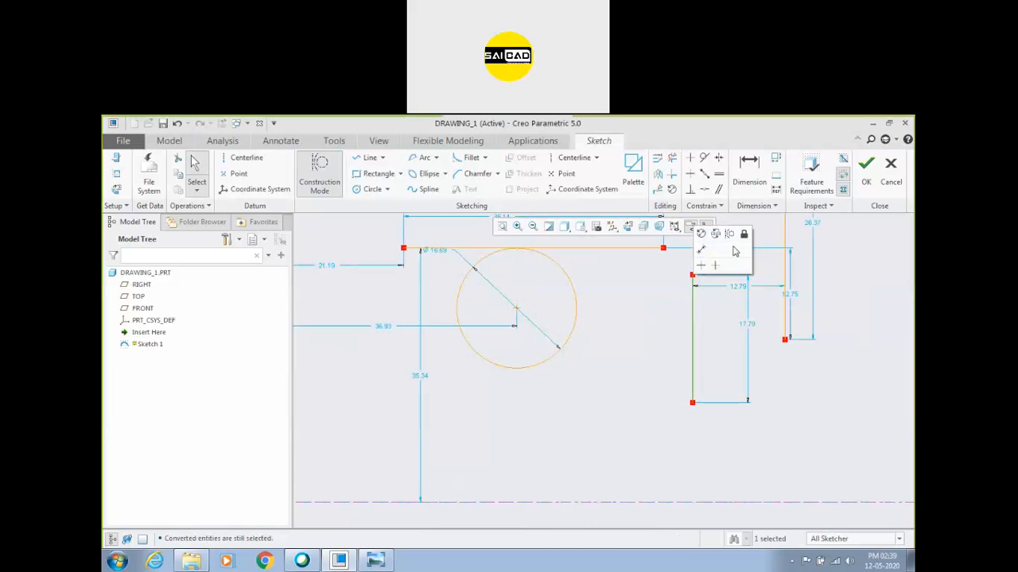
{"action": "left_click", "coordinate": [730, 237]}
{"action": "left_click", "coordinate": [694, 312]}
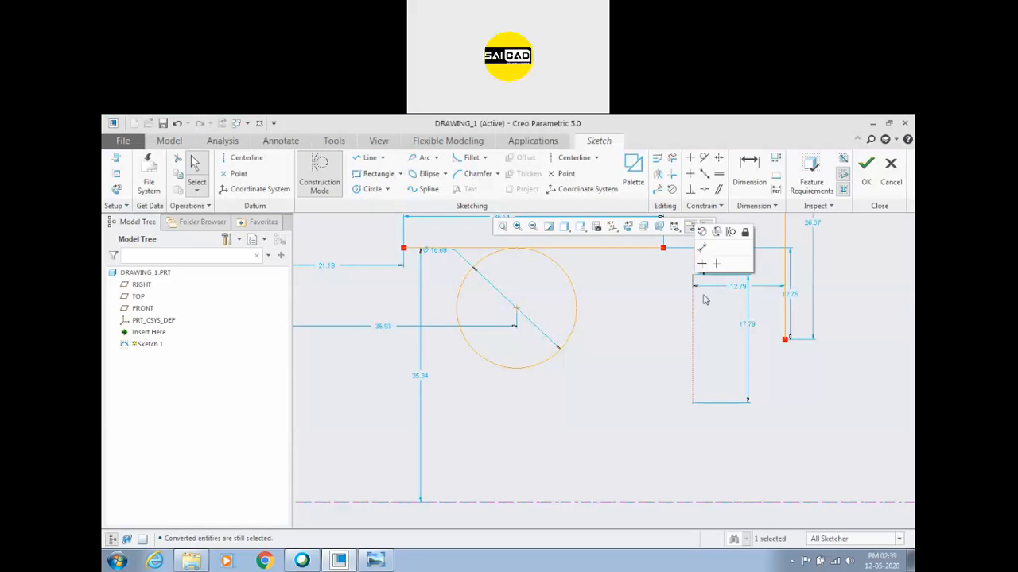
{"action": "left_click", "coordinate": [729, 235]}
{"action": "left_click", "coordinate": [320, 175]}
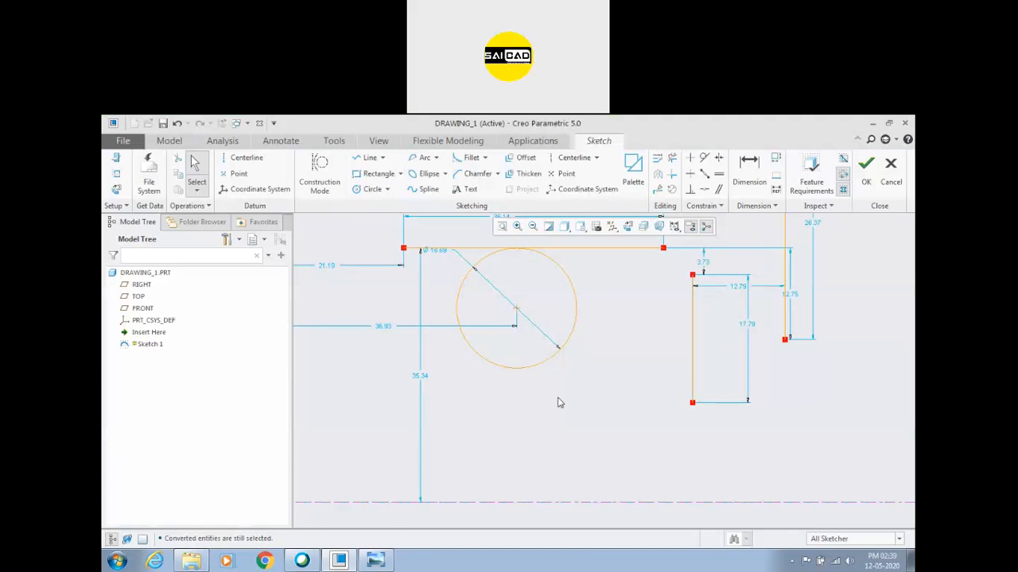
Select and delete the two vertical practice lines right of the circle
{"action": "scroll", "coordinate": [651, 369], "scroll_direction": "up", "scroll_amount": 2}
{"action": "left_click_drag", "start_coordinate": [795, 288], "coordinate": [672, 395]}
{"action": "key", "text": "Delete"}
Sketch a practice rectangle about 32 wide to the right of the circle
{"action": "key", "text": "r"}
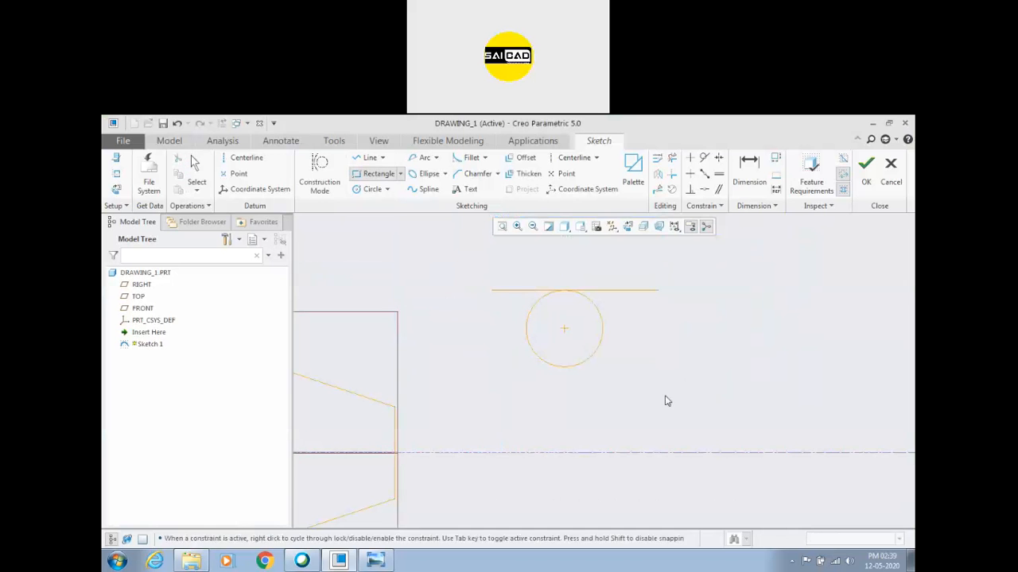
{"action": "key", "text": "Escape"}
{"action": "left_click", "coordinate": [374, 177]}
{"action": "left_click", "coordinate": [700, 303]}
{"action": "left_click", "coordinate": [847, 395]}
{"action": "middle_click", "coordinate": [868, 381]}
{"action": "scroll", "coordinate": [695, 430], "scroll_direction": "up", "scroll_amount": 2}
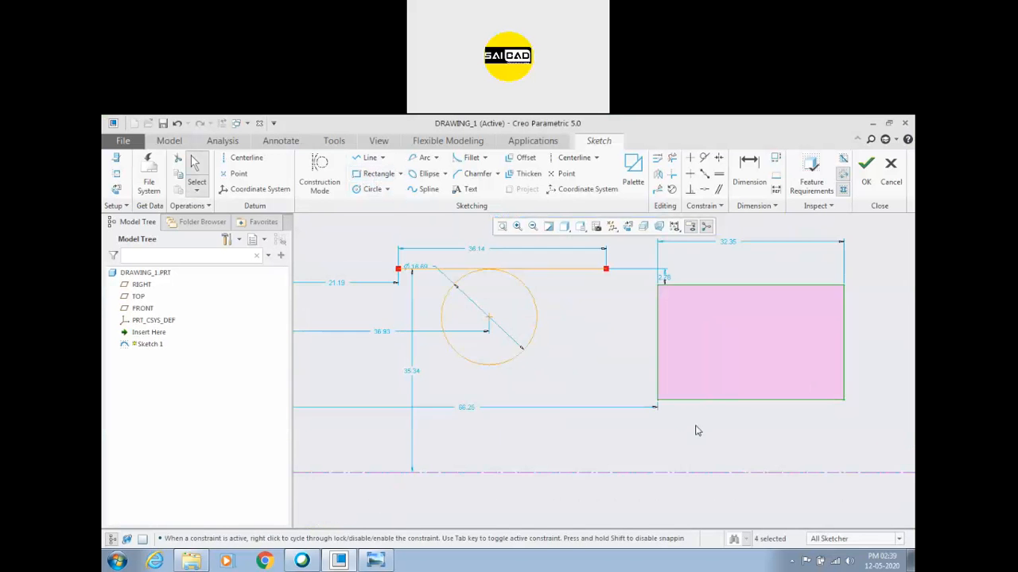
Place a vertical centerline through the practice rectangle, about 15 from its right edge
{"action": "left_click", "coordinate": [559, 163]}
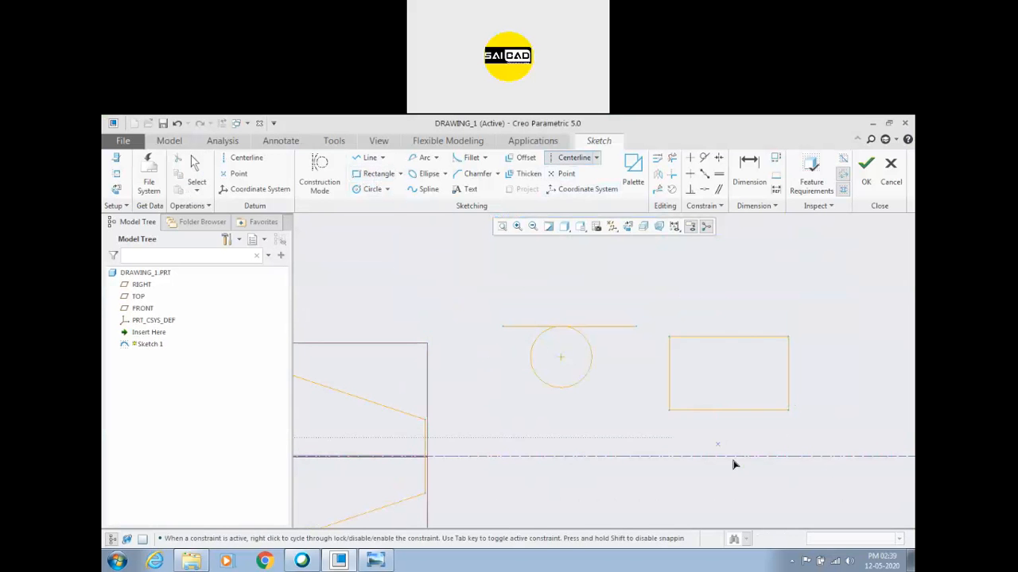
{"action": "left_click", "coordinate": [735, 458]}
{"action": "left_click", "coordinate": [745, 384]}
{"action": "middle_click", "coordinate": [748, 385]}
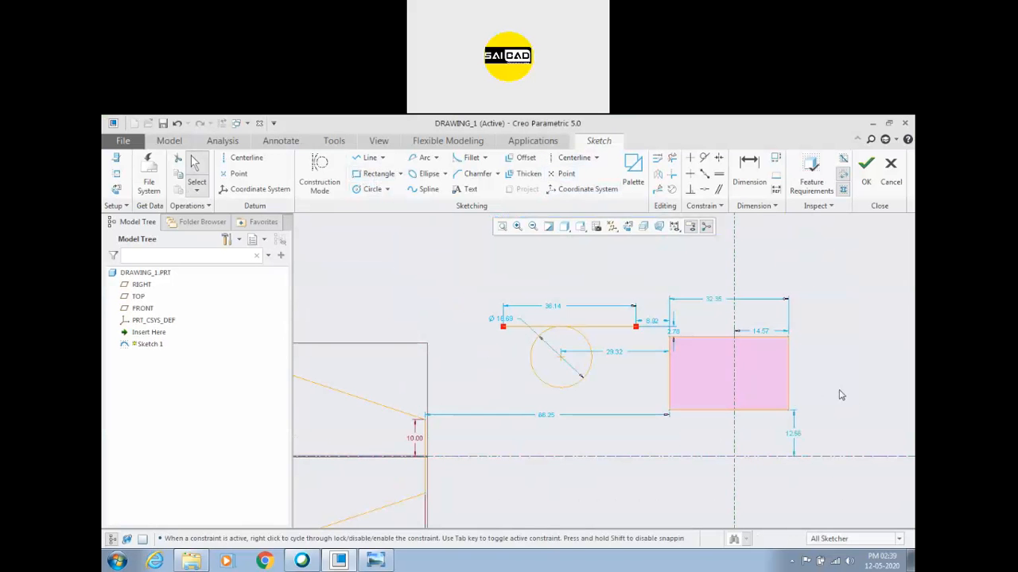
{"action": "scroll", "coordinate": [839, 395], "scroll_direction": "down", "scroll_amount": 1}
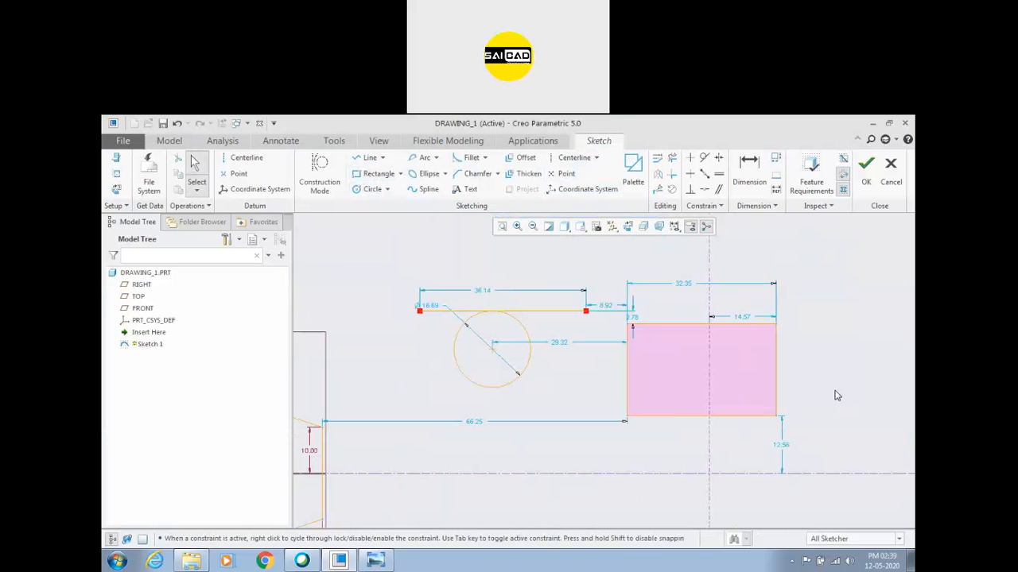
Make the practice rectangle's upper corners symmetric about the vertical centerline
{"action": "left_click", "coordinate": [718, 163]}
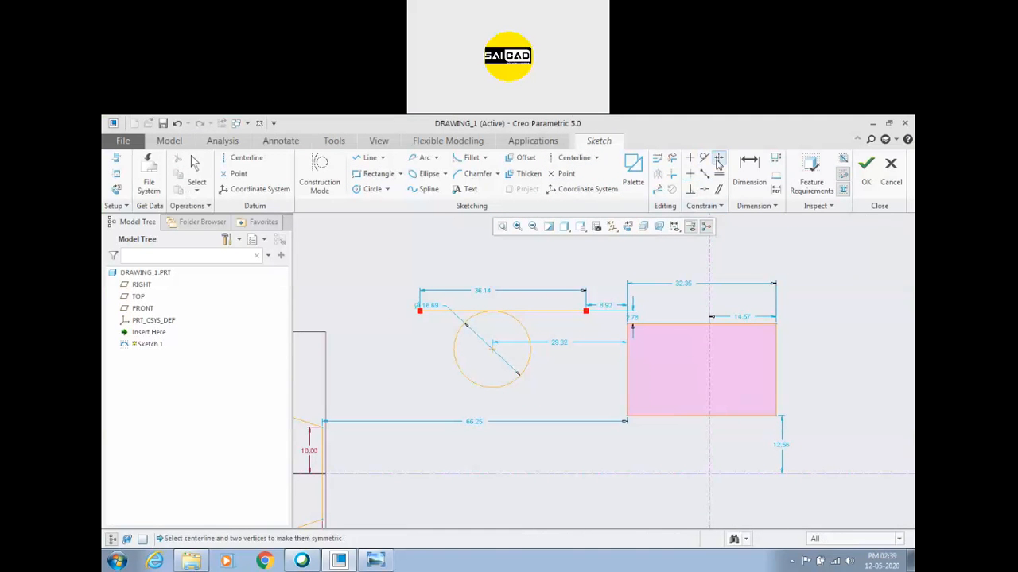
{"action": "left_click", "coordinate": [629, 327]}
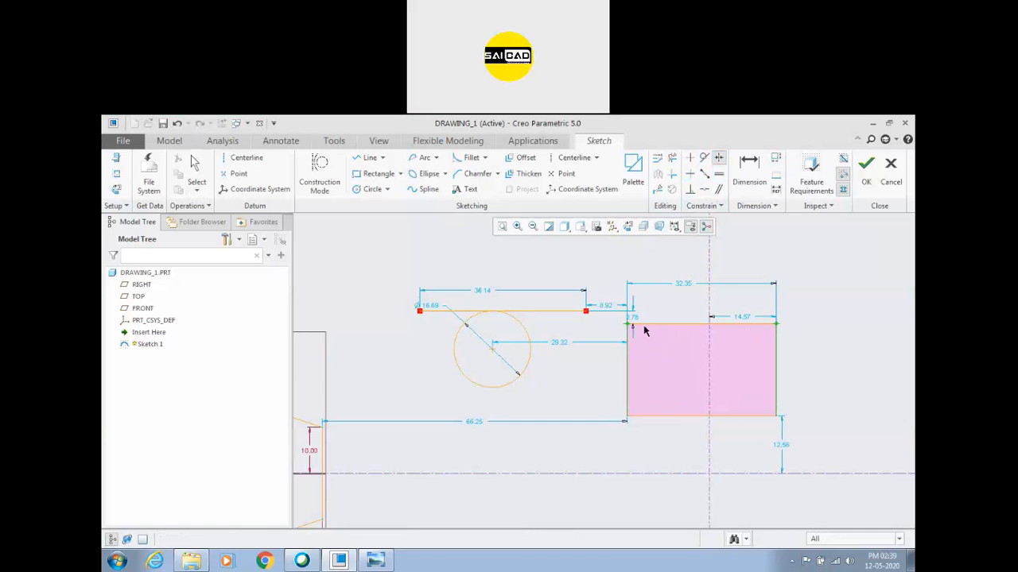
{"action": "left_click", "coordinate": [710, 310]}
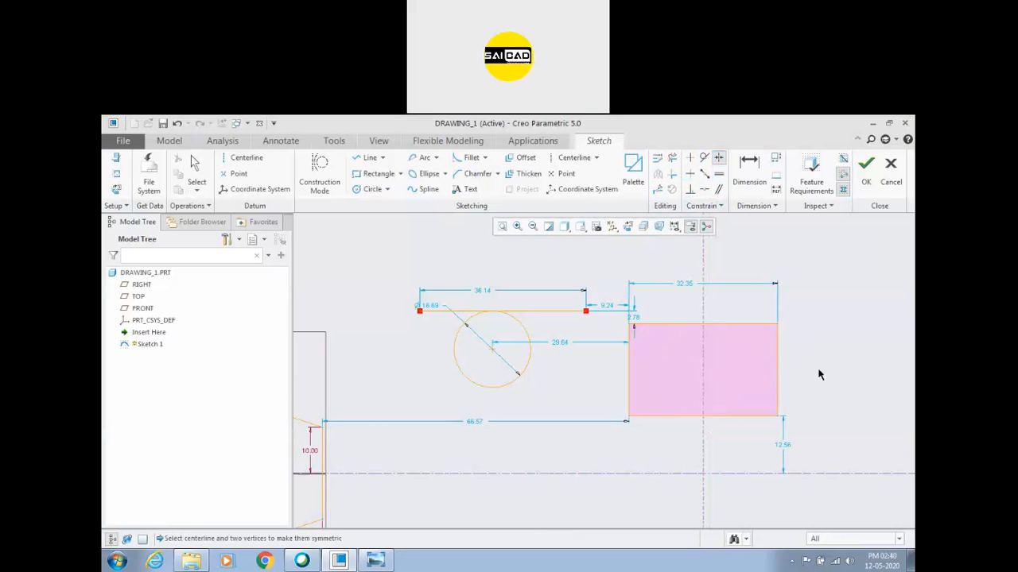
{"action": "middle_click", "coordinate": [820, 373]}
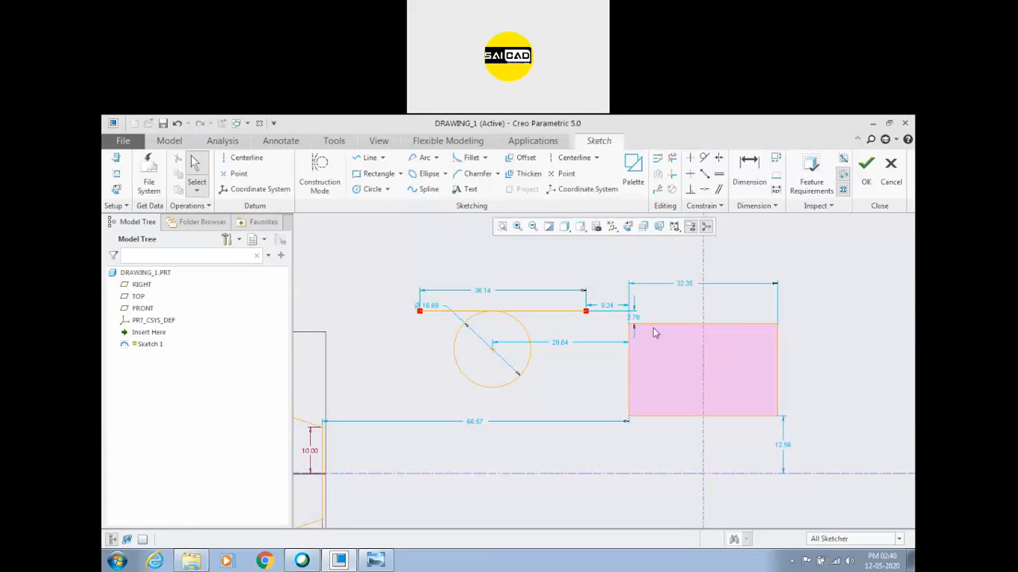
Set the practice rectangle's width to 20
{"action": "double_click", "coordinate": [684, 285]}
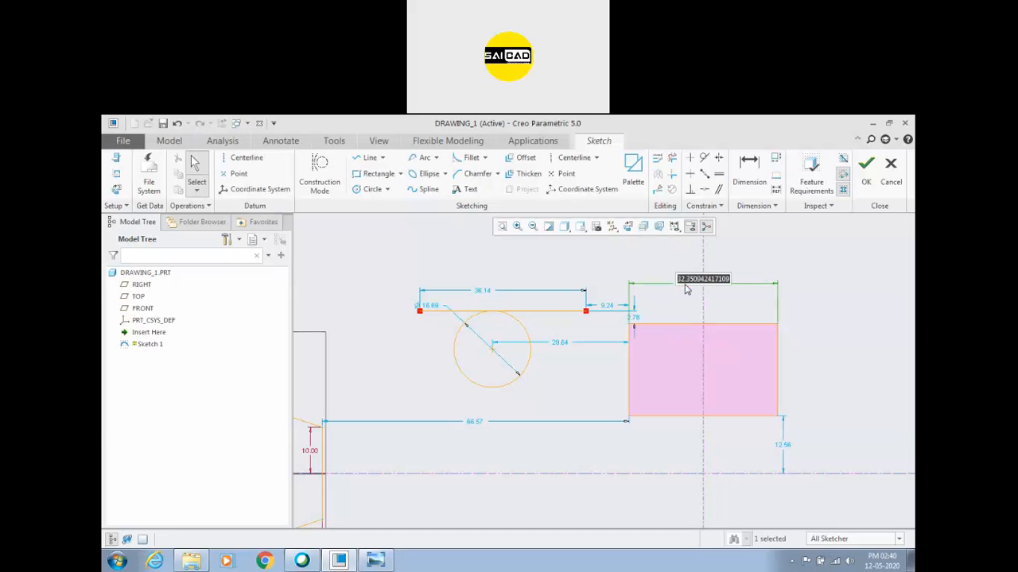
{"action": "type", "text": "3"}
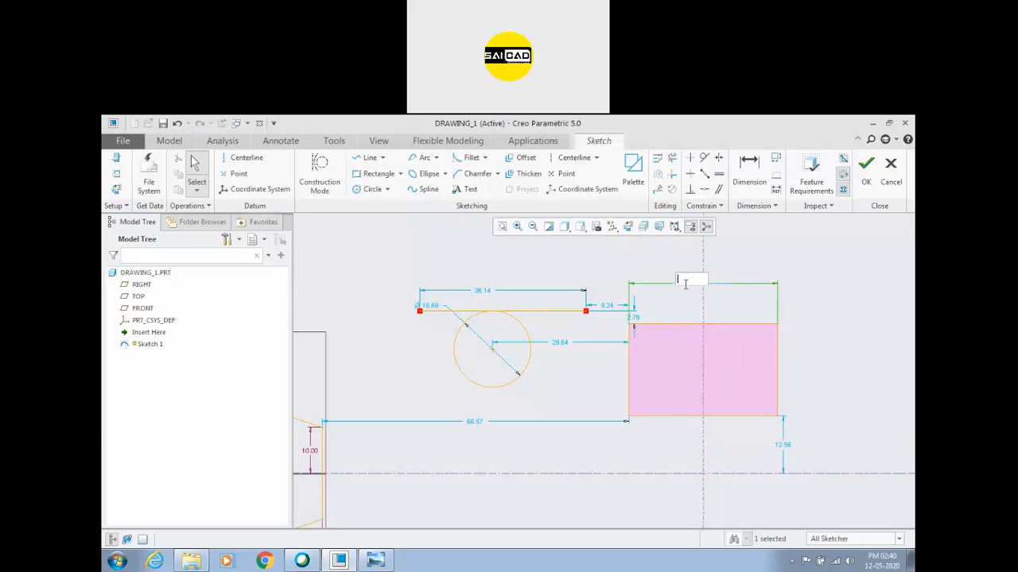
{"action": "type", "text": "0"}
{"action": "key", "text": "Return"}
{"action": "left_click", "coordinate": [748, 370]}
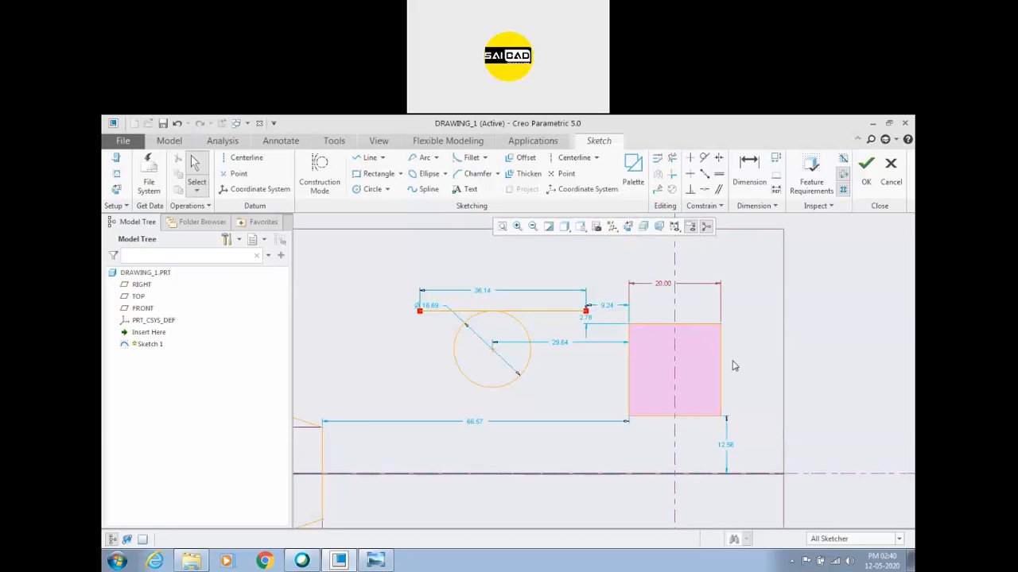
Make the ends of the practice rectangle's right edge symmetric about the horizontal centerline
{"action": "scroll", "coordinate": [646, 344], "scroll_direction": "down", "scroll_amount": 2}
{"action": "scroll", "coordinate": [659, 333], "scroll_direction": "up", "scroll_amount": 1}
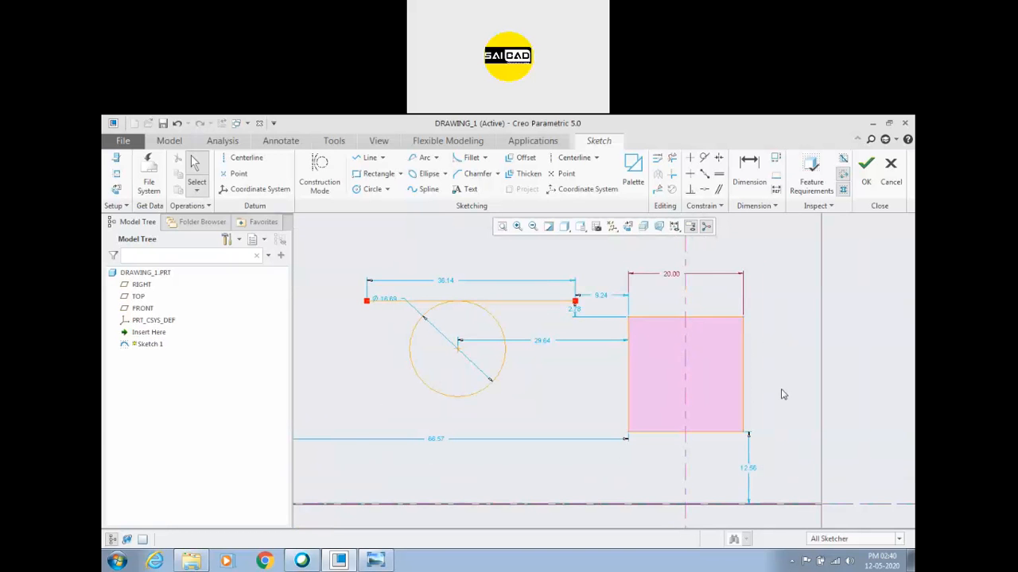
{"action": "scroll", "coordinate": [640, 316], "scroll_direction": "up", "scroll_amount": 2}
{"action": "scroll", "coordinate": [694, 475], "scroll_direction": "down", "scroll_amount": 2}
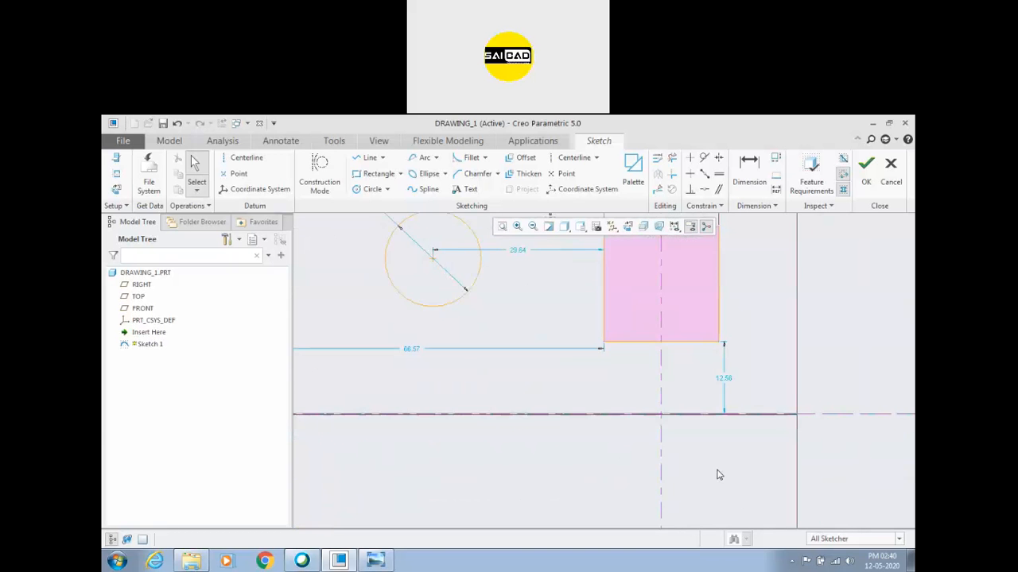
{"action": "scroll", "coordinate": [693, 428], "scroll_direction": "up", "scroll_amount": 1}
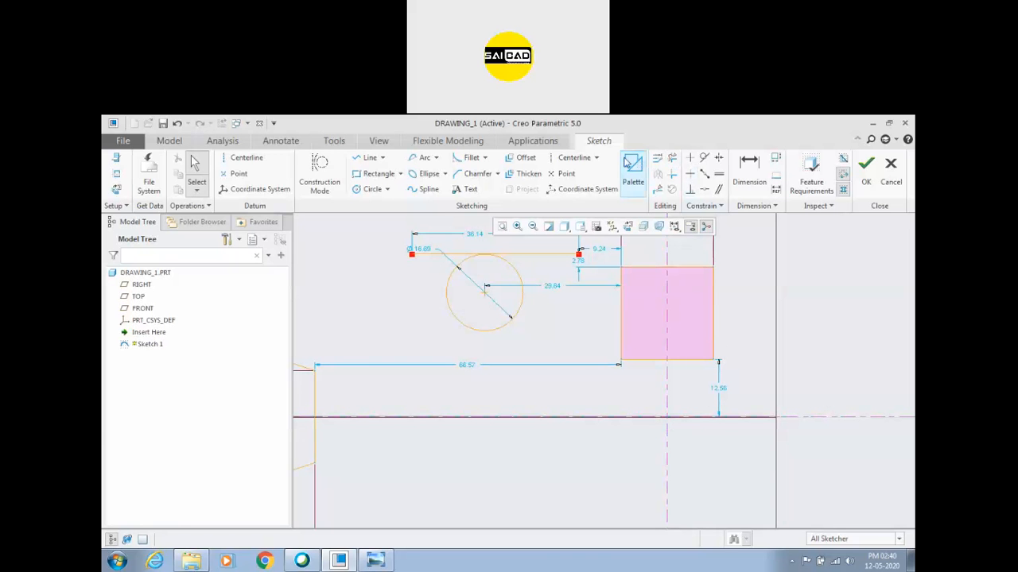
{"action": "left_click", "coordinate": [719, 157]}
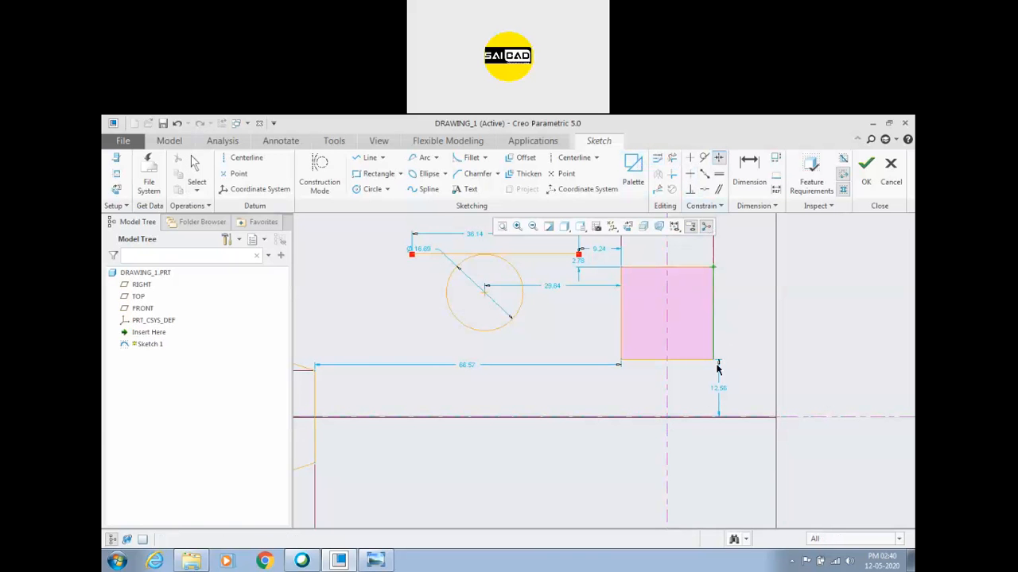
{"action": "left_click", "coordinate": [741, 417]}
{"action": "middle_click", "coordinate": [679, 423]}
Dimension the practice rectangle's right edge as 30 high, deleting the conflicting sd6 = 10.00 dimension
{"action": "scroll", "coordinate": [649, 427], "scroll_direction": "up", "scroll_amount": 3}
{"action": "scroll", "coordinate": [649, 427], "scroll_direction": "down", "scroll_amount": 1}
{"action": "scroll", "coordinate": [685, 432], "scroll_direction": "down", "scroll_amount": 1}
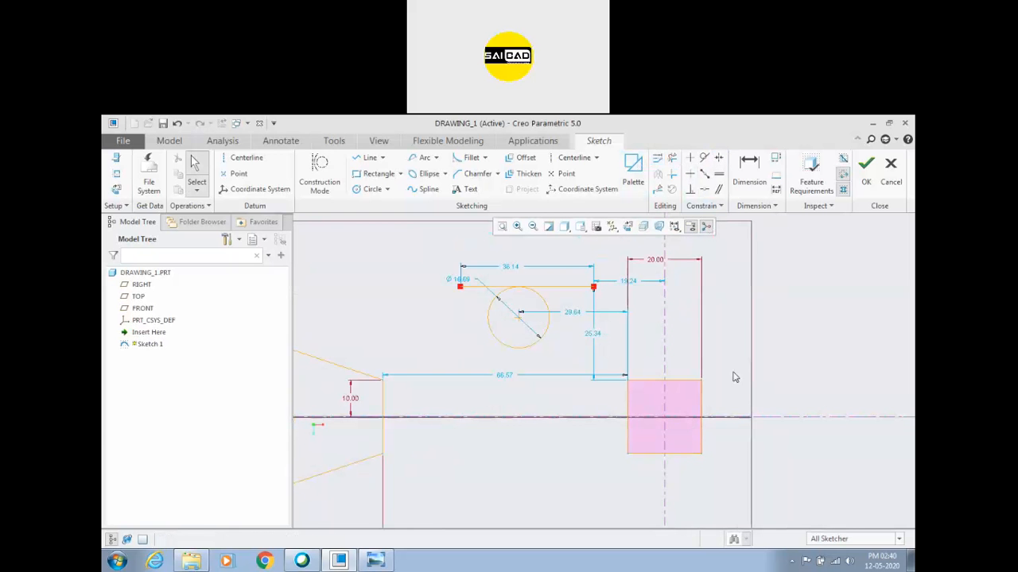
{"action": "left_click", "coordinate": [749, 169]}
{"action": "left_click", "coordinate": [703, 402]}
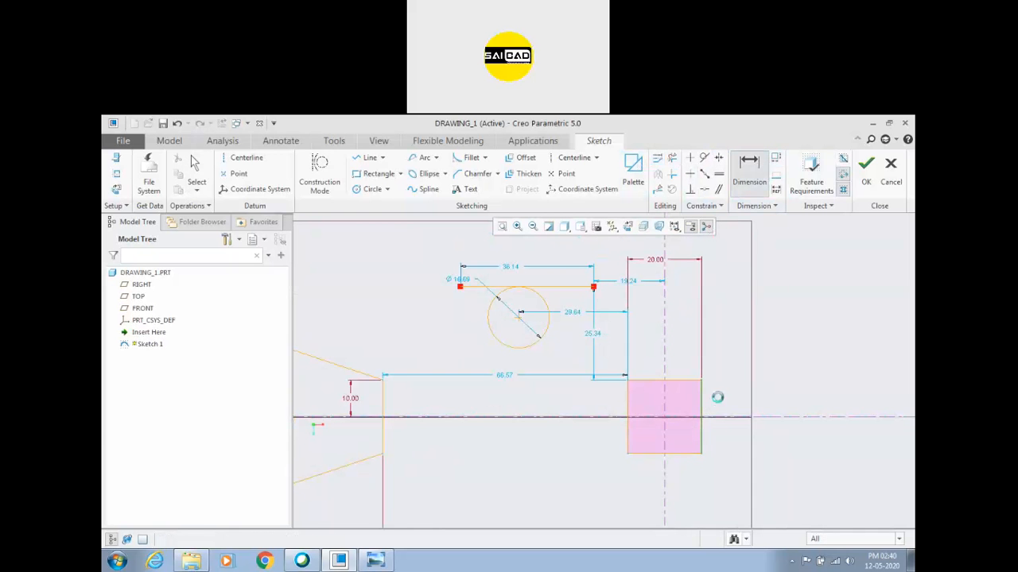
{"action": "middle_click", "coordinate": [718, 400]}
{"action": "left_click", "coordinate": [768, 340]}
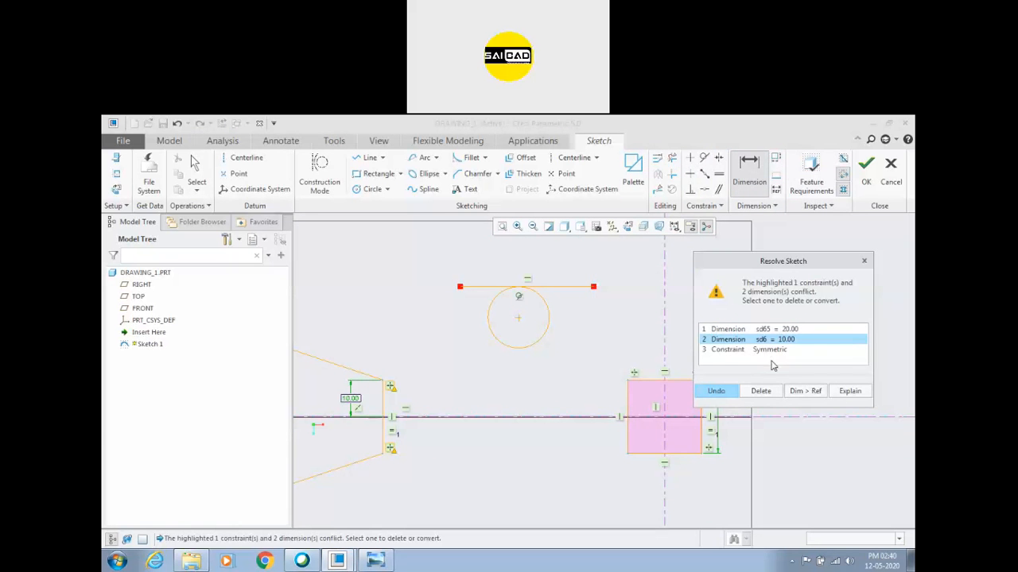
{"action": "left_click", "coordinate": [762, 391]}
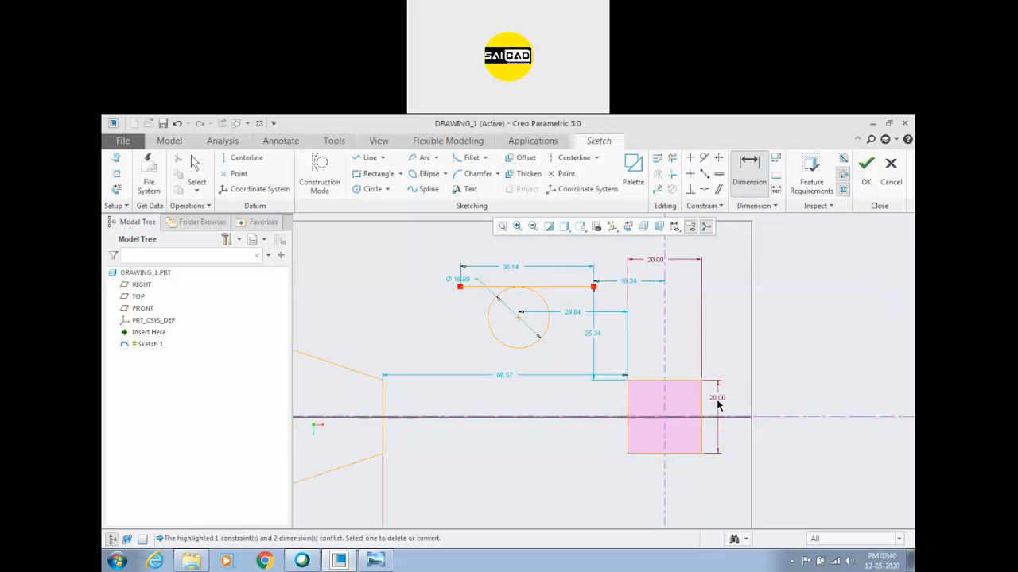
{"action": "type", "text": "30"}
{"action": "key", "text": "Return"}
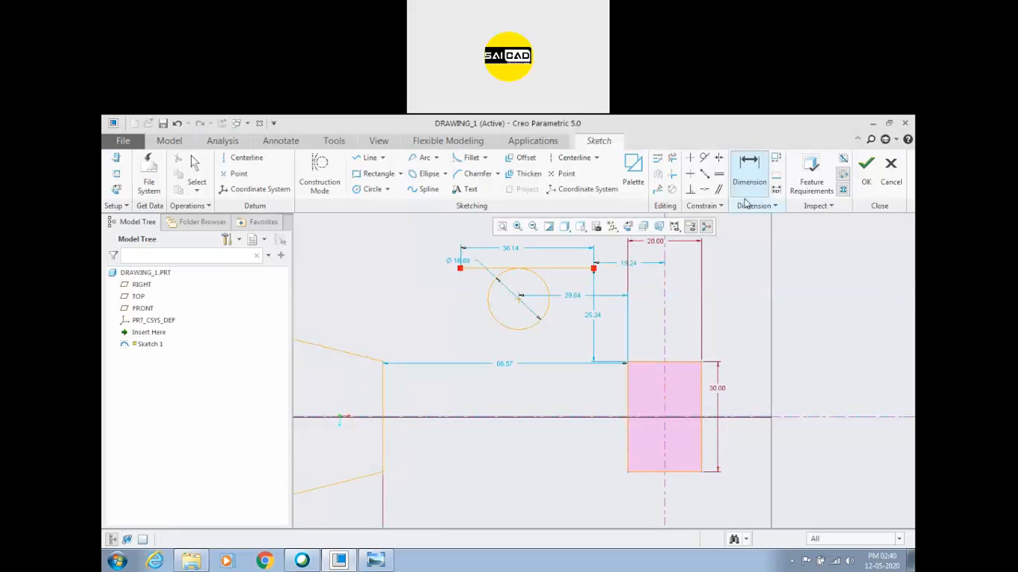
{"action": "scroll", "coordinate": [564, 410], "scroll_direction": "up", "scroll_amount": 2}
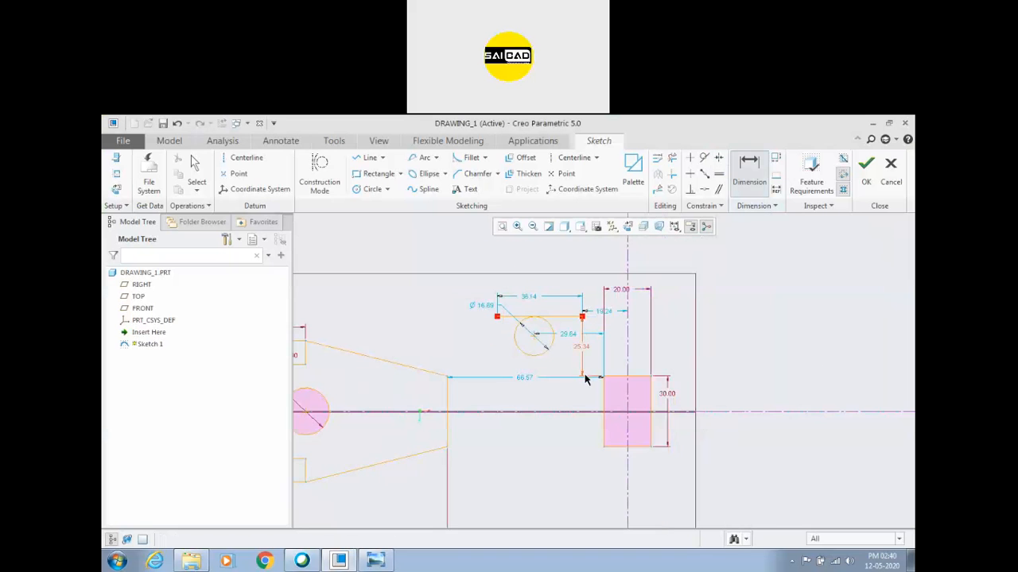
{"action": "middle_click", "coordinate": [559, 421]}
Display the sketch constraints and delete the symmetric constraint at the practice rectangle's lower right corner
{"action": "scroll", "coordinate": [621, 415], "scroll_direction": "down", "scroll_amount": 2}
{"action": "left_click", "coordinate": [694, 373]}
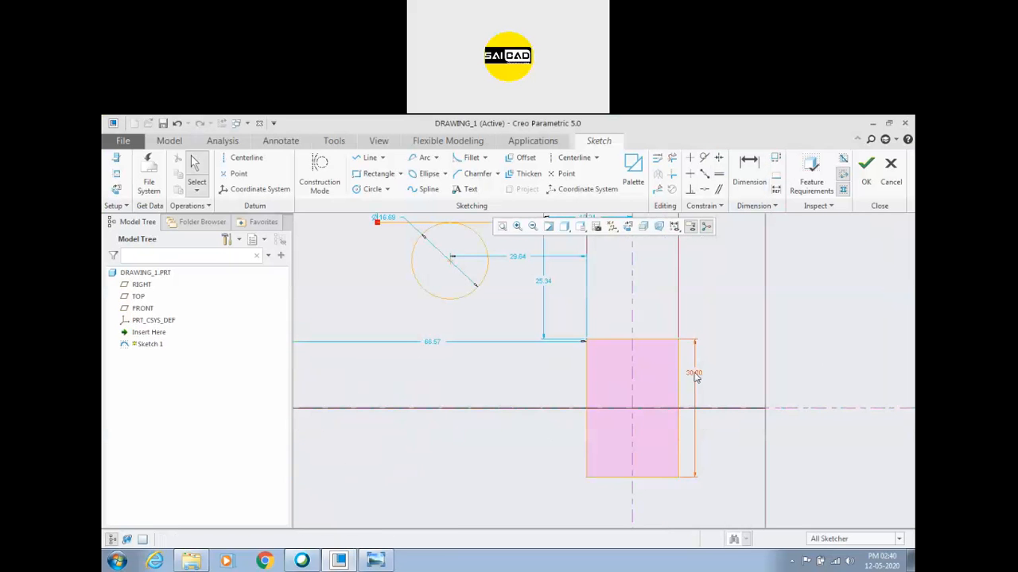
{"action": "left_click", "coordinate": [720, 396]}
{"action": "left_click", "coordinate": [629, 228]}
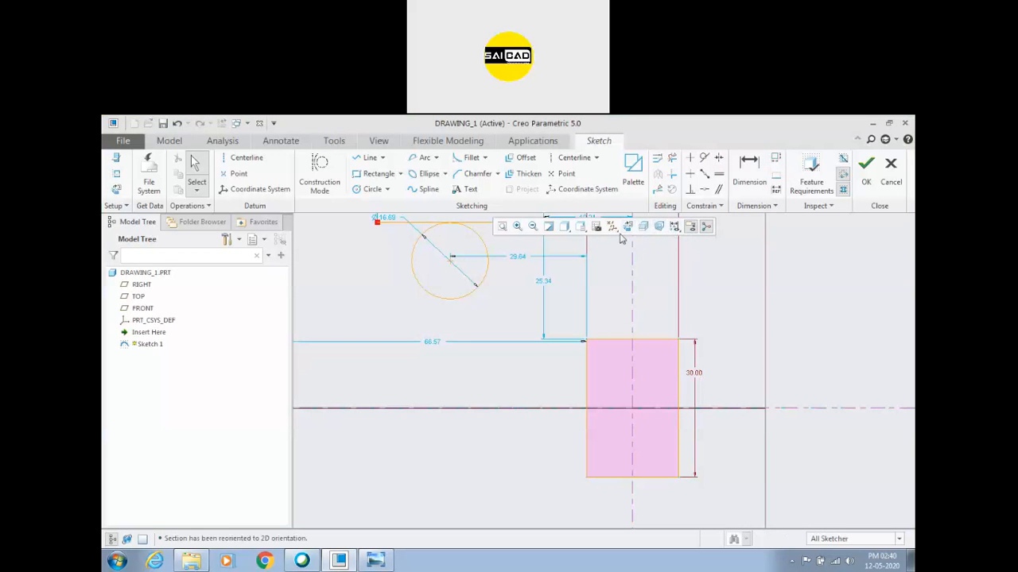
{"action": "left_click", "coordinate": [674, 227]}
{"action": "left_click", "coordinate": [674, 267]}
{"action": "scroll", "coordinate": [708, 420], "scroll_direction": "down", "scroll_amount": 2}
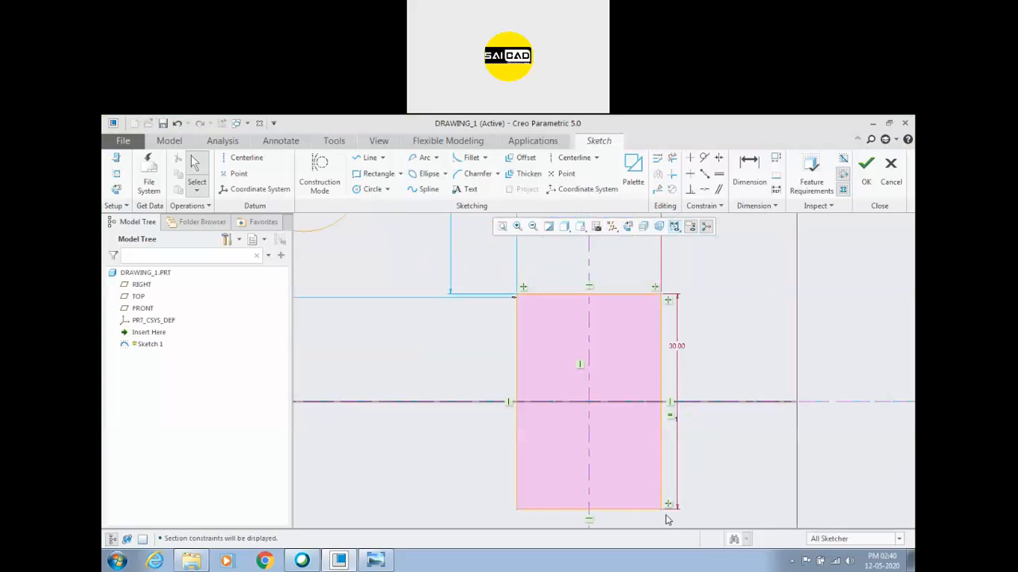
{"action": "left_click", "coordinate": [667, 506]}
{"action": "key", "text": "Delete"}
Lock in the dimension from the horizontal centerline to the rectangle's lower edge at 15.00
{"action": "scroll", "coordinate": [704, 442], "scroll_direction": "up", "scroll_amount": 1}
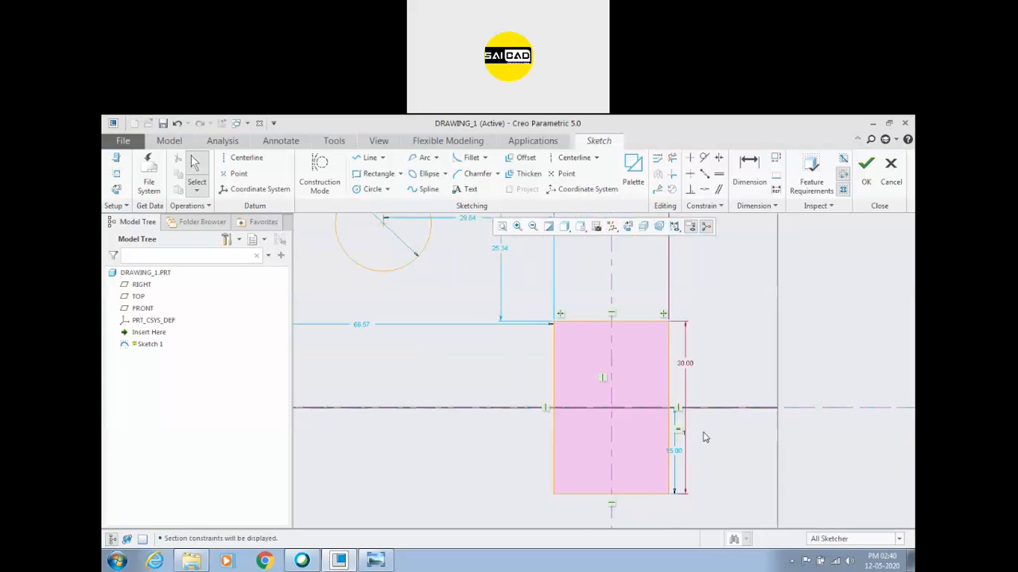
{"action": "double_click", "coordinate": [674, 449]}
{"action": "key", "text": "Return"}
{"action": "scroll", "coordinate": [653, 454], "scroll_direction": "down", "scroll_amount": 2}
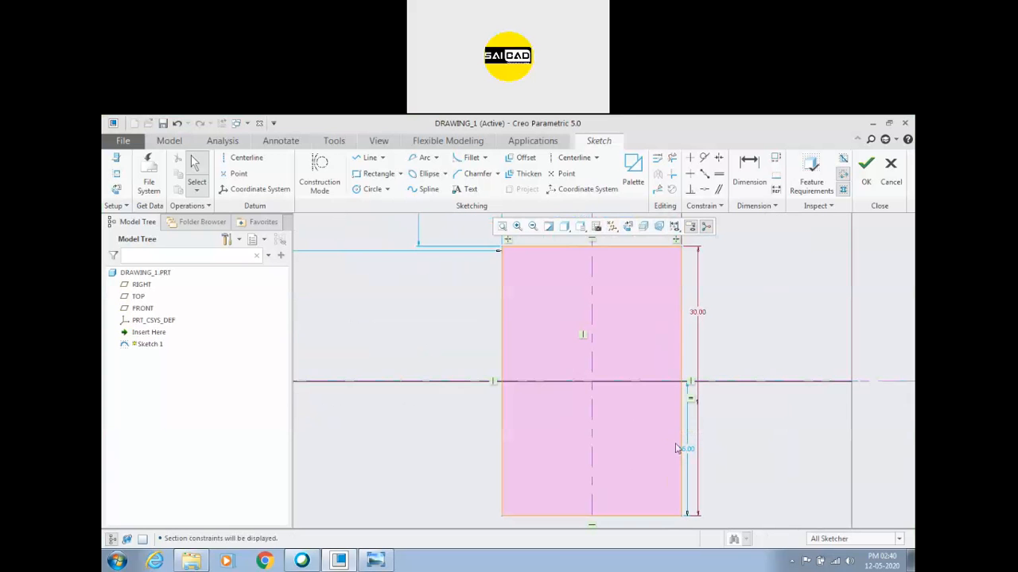
{"action": "left_click", "coordinate": [692, 398]}
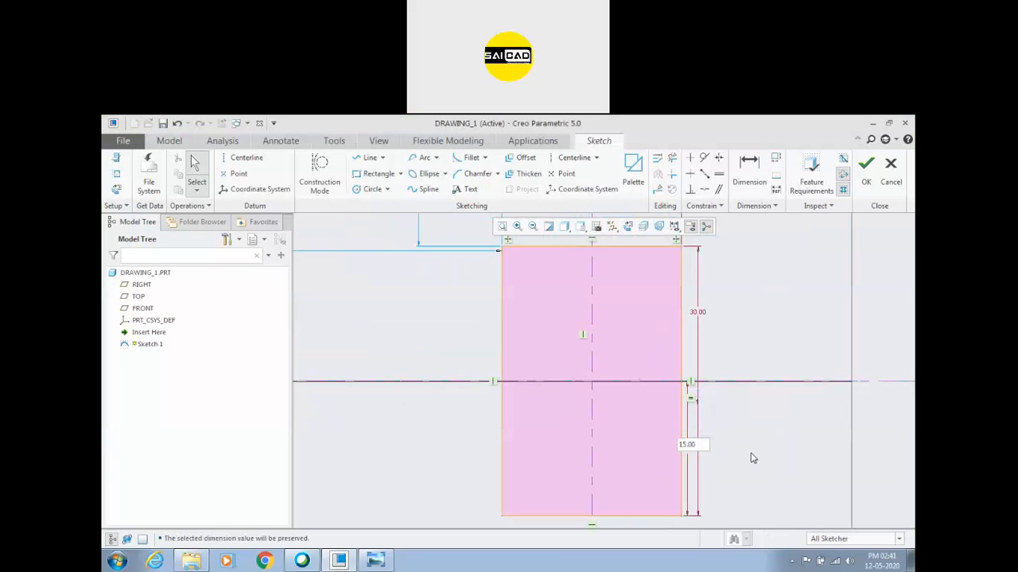
Set the practice rectangle's overall height to 40
{"action": "scroll", "coordinate": [723, 438], "scroll_direction": "up", "scroll_amount": 1}
{"action": "scroll", "coordinate": [721, 439], "scroll_direction": "up", "scroll_amount": 1}
{"action": "scroll", "coordinate": [727, 443], "scroll_direction": "down", "scroll_amount": 1}
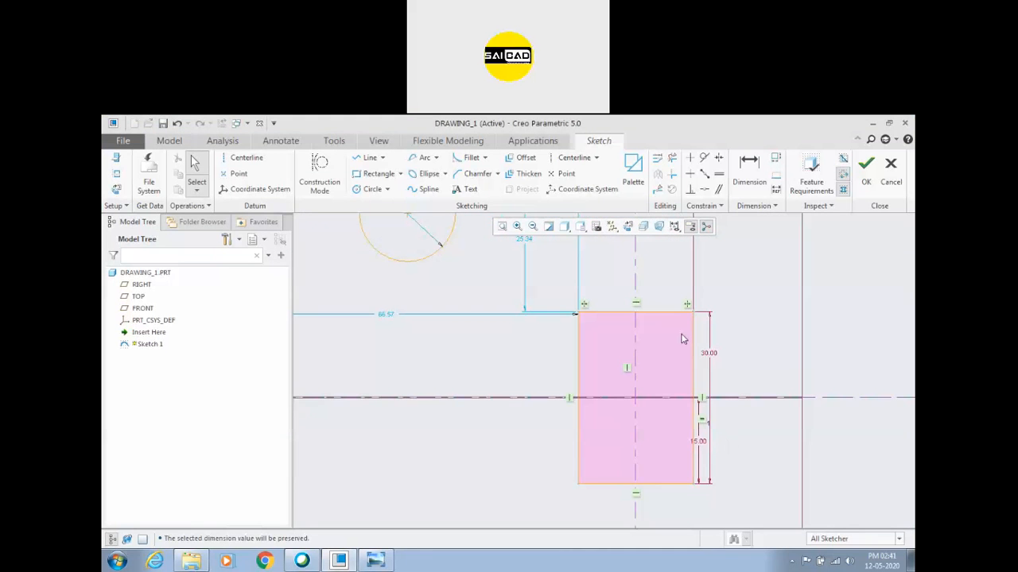
{"action": "double_click", "coordinate": [710, 353]}
{"action": "type", "text": "40"}
{"action": "key", "text": "Return"}
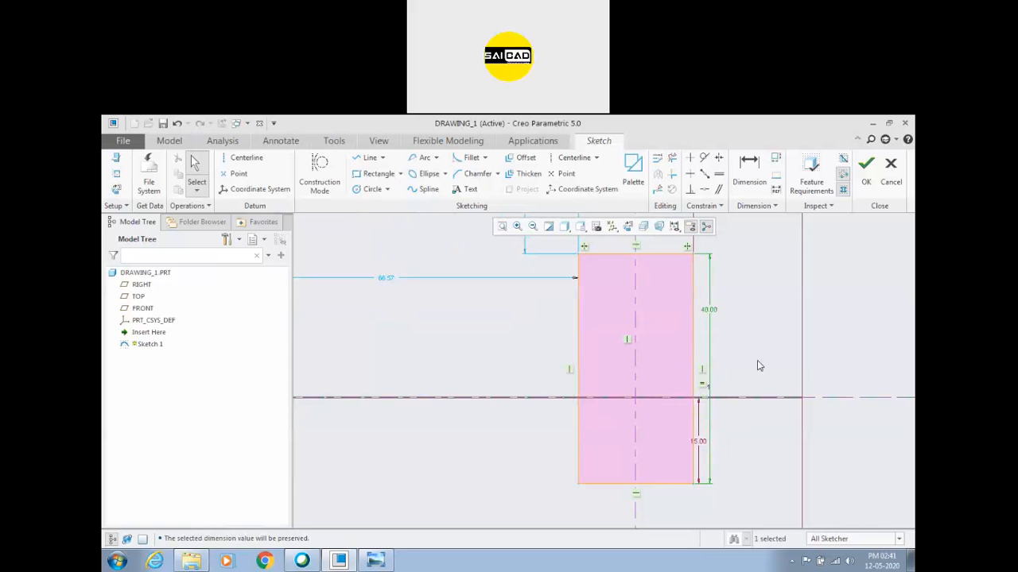
{"action": "left_click", "coordinate": [715, 362]}
Set the distance from the horizontal centerline to the practice rectangle's lower edge to 20
{"action": "scroll", "coordinate": [711, 389], "scroll_direction": "up", "scroll_amount": 2}
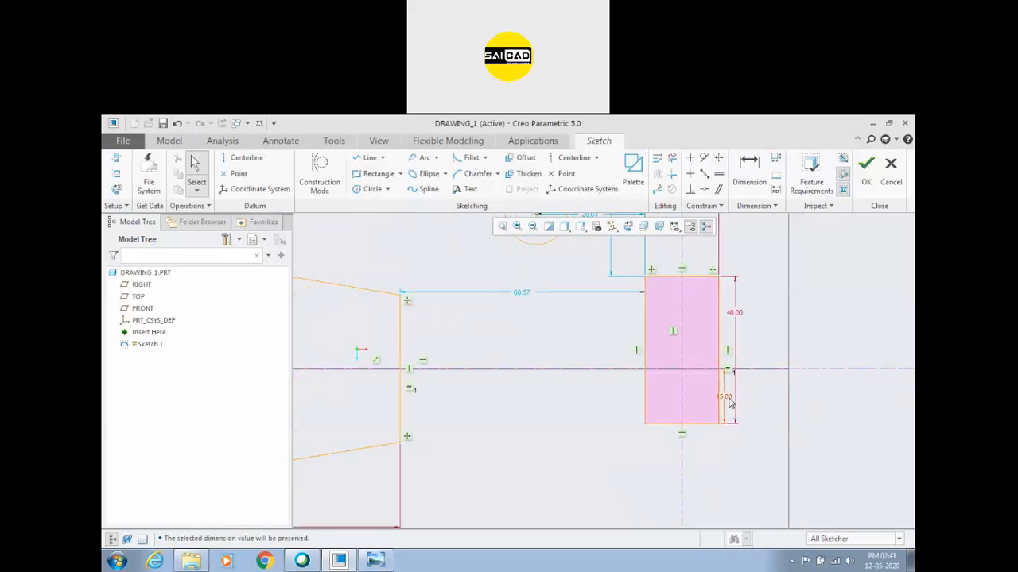
{"action": "double_click", "coordinate": [724, 396]}
{"action": "type", "text": "20"}
{"action": "key", "text": "Return"}
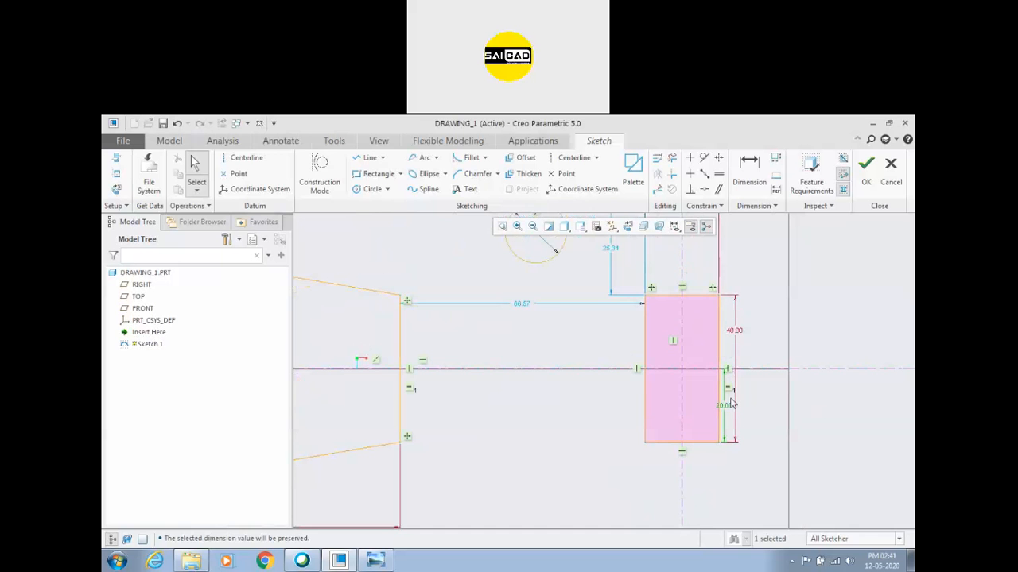
{"action": "left_click", "coordinate": [778, 425]}
{"action": "scroll", "coordinate": [745, 317], "scroll_direction": "up", "scroll_amount": 1}
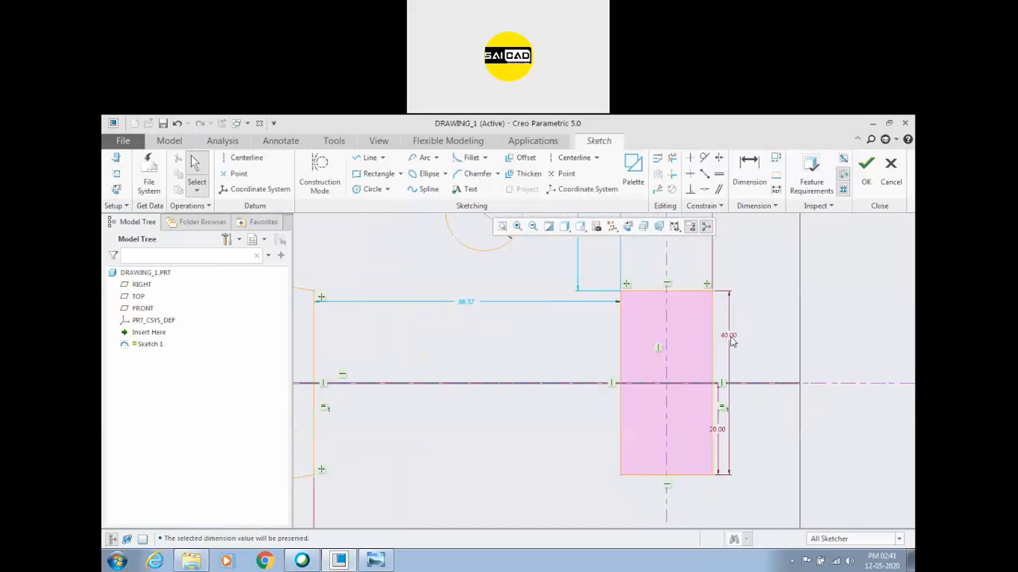
Delete the 20.00 dimension on the rectangle's right edge and make that edge's end vertices symmetric about the horizontal centerline
{"action": "left_click", "coordinate": [718, 433]}
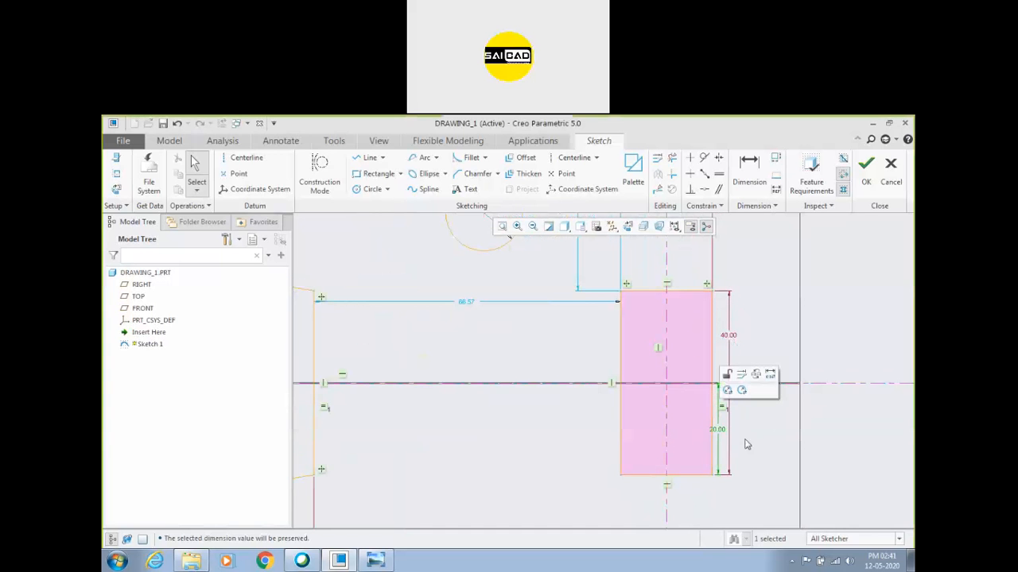
{"action": "key", "text": "Delete"}
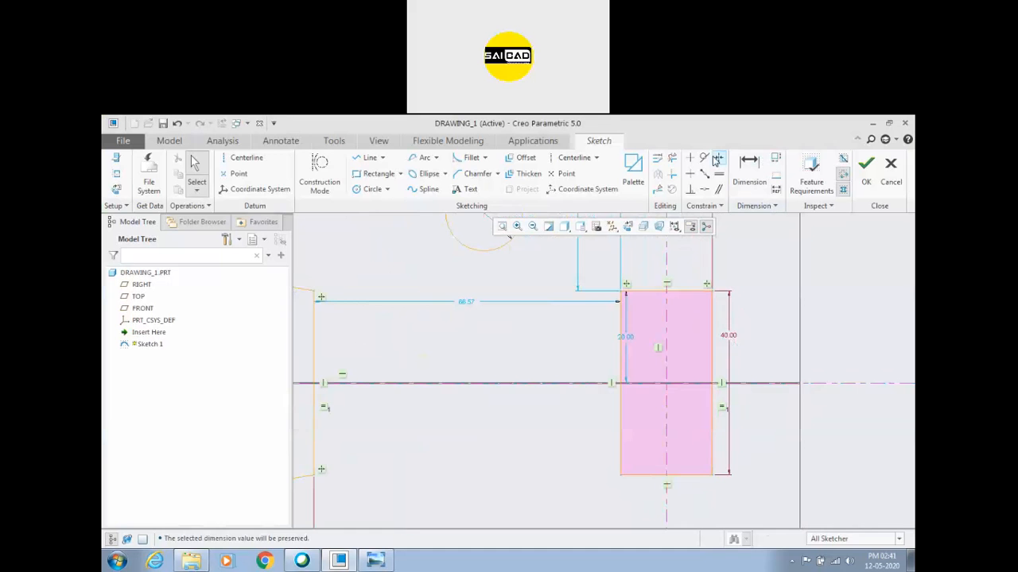
{"action": "left_click", "coordinate": [718, 158]}
{"action": "left_click", "coordinate": [712, 292]}
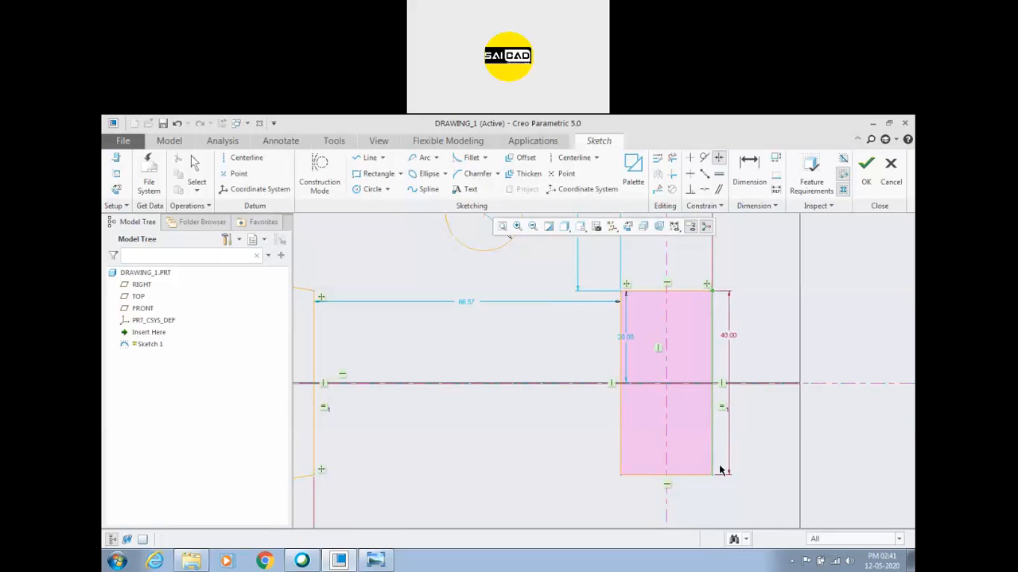
{"action": "left_click", "coordinate": [748, 388]}
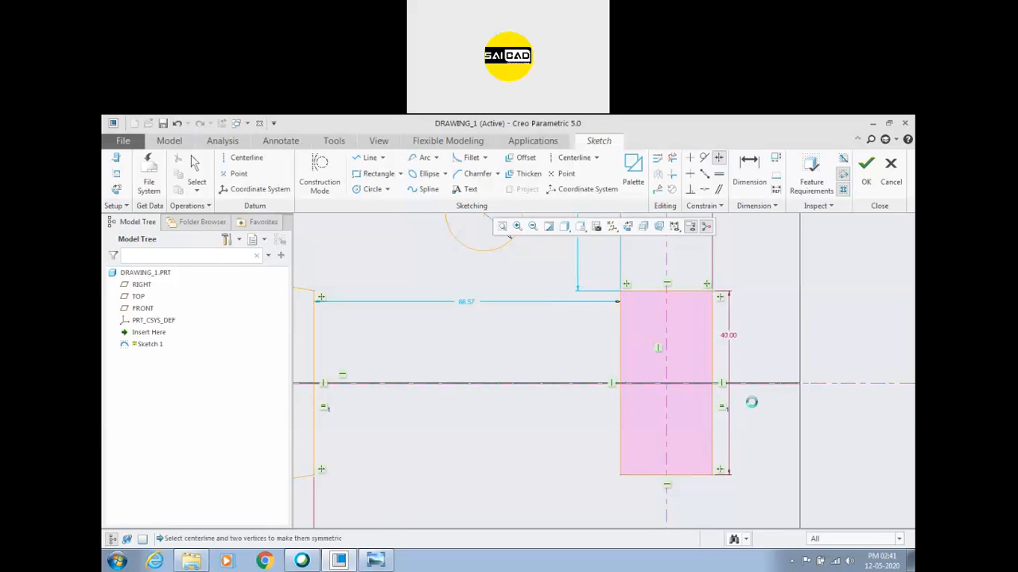
Set the shaded rectangle's height to 20
{"action": "double_click", "coordinate": [738, 342]}
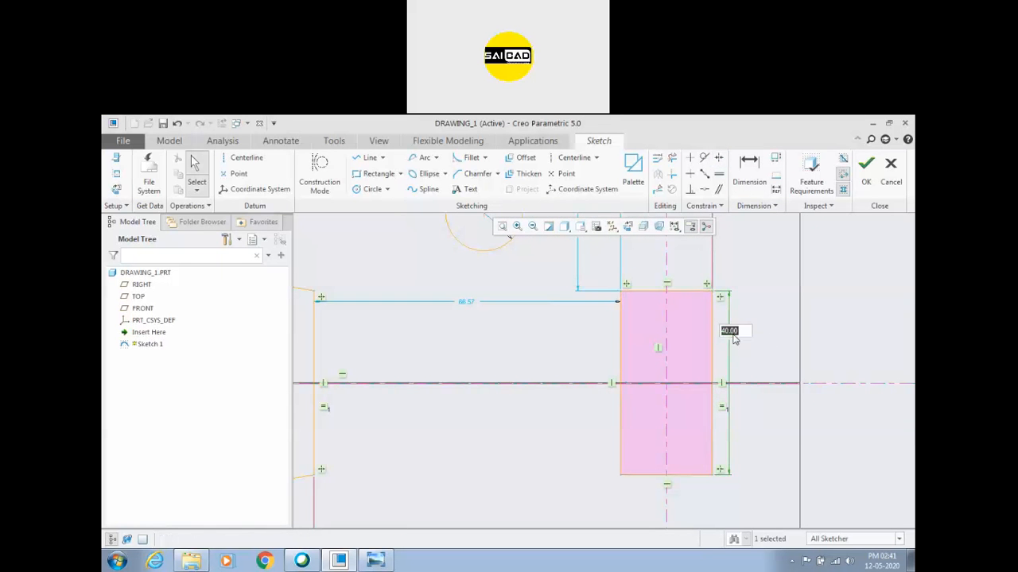
{"action": "type", "text": "20"}
{"action": "key", "text": "Return"}
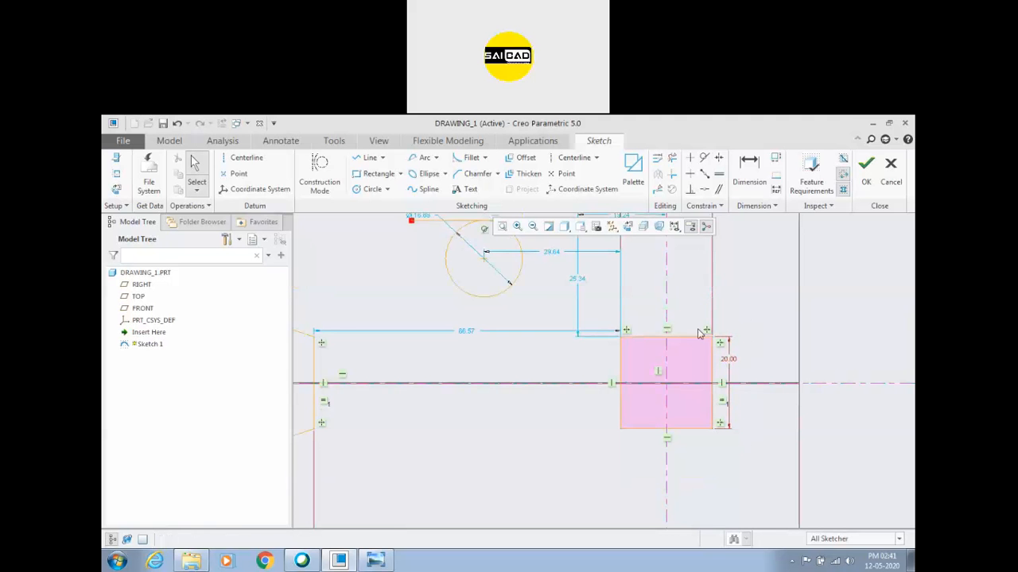
{"action": "scroll", "coordinate": [704, 387], "scroll_direction": "up", "scroll_amount": 2}
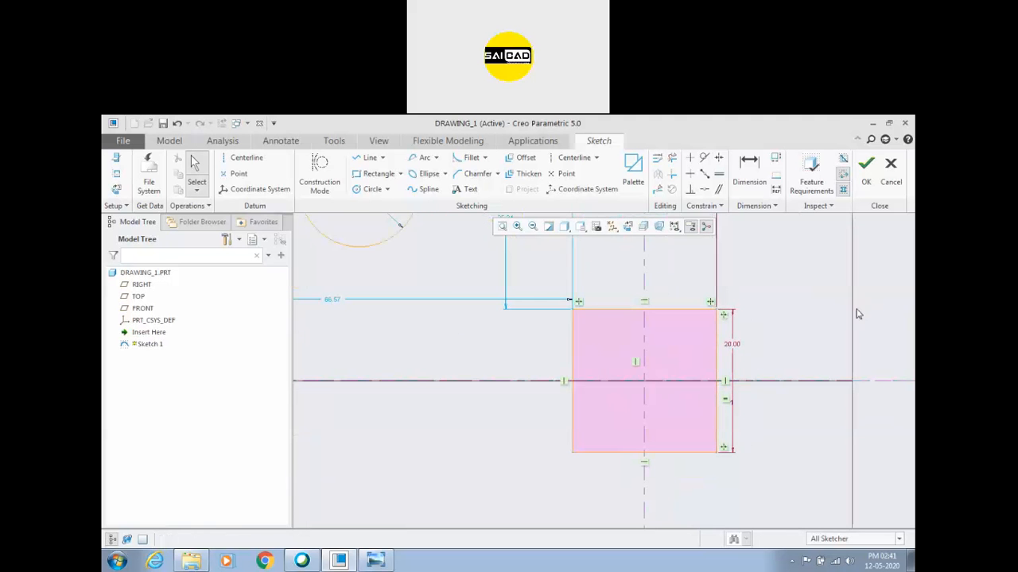
{"action": "scroll", "coordinate": [765, 376], "scroll_direction": "down", "scroll_amount": 3}
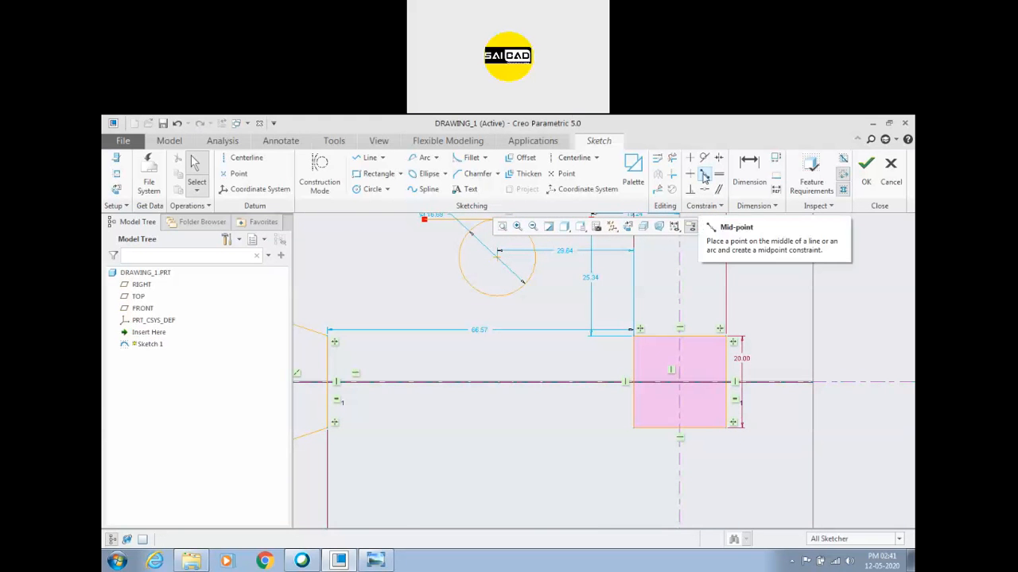
Sketch a short slanted line above the circle's tangent line and move its lower endpoint to about 7.2 above that line
{"action": "scroll", "coordinate": [525, 335], "scroll_direction": "up", "scroll_amount": 3}
{"action": "scroll", "coordinate": [497, 290], "scroll_direction": "down", "scroll_amount": 4}
{"action": "left_click", "coordinate": [360, 157]}
{"action": "scroll", "coordinate": [663, 383], "scroll_direction": "up", "scroll_amount": 2}
{"action": "left_click", "coordinate": [538, 252]}
{"action": "left_click", "coordinate": [534, 279]}
{"action": "middle_click", "coordinate": [564, 284]}
{"action": "middle_click", "coordinate": [571, 279]}
{"action": "scroll", "coordinate": [515, 295], "scroll_direction": "down", "scroll_amount": 3}
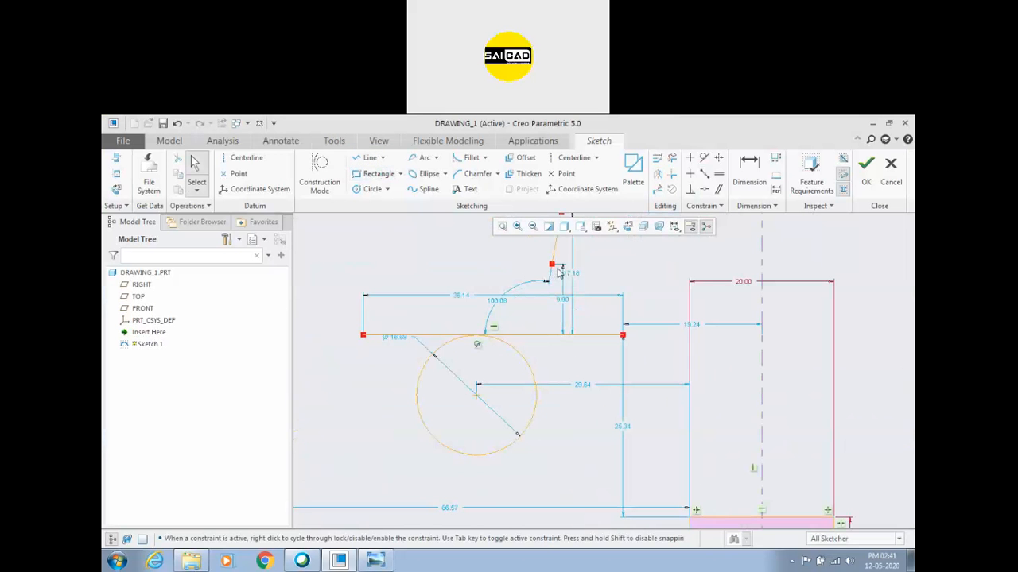
{"action": "left_click_drag", "start_coordinate": [554, 272], "coordinate": [549, 289]}
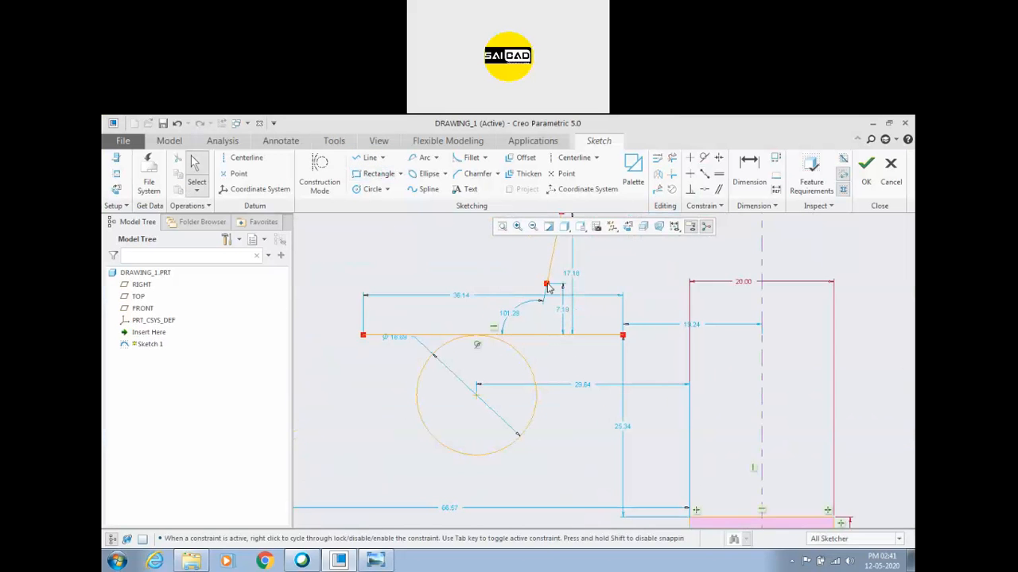
Apply a Mid-point constraint placing the slanted line's lower endpoint at the middle of the horizontal tangent line
{"action": "left_click", "coordinate": [526, 341]}
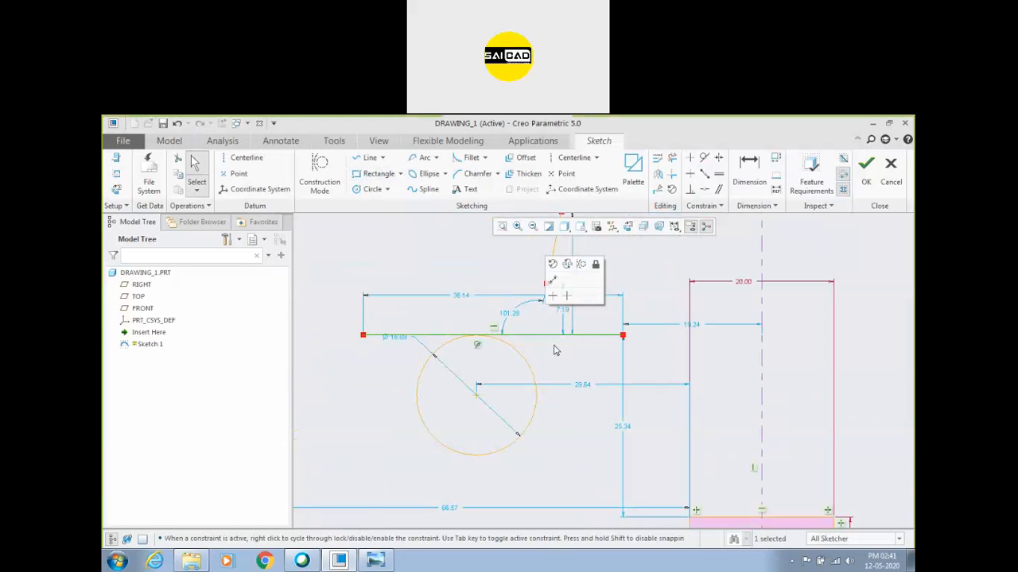
{"action": "left_click", "coordinate": [704, 177]}
{"action": "left_click", "coordinate": [548, 335]}
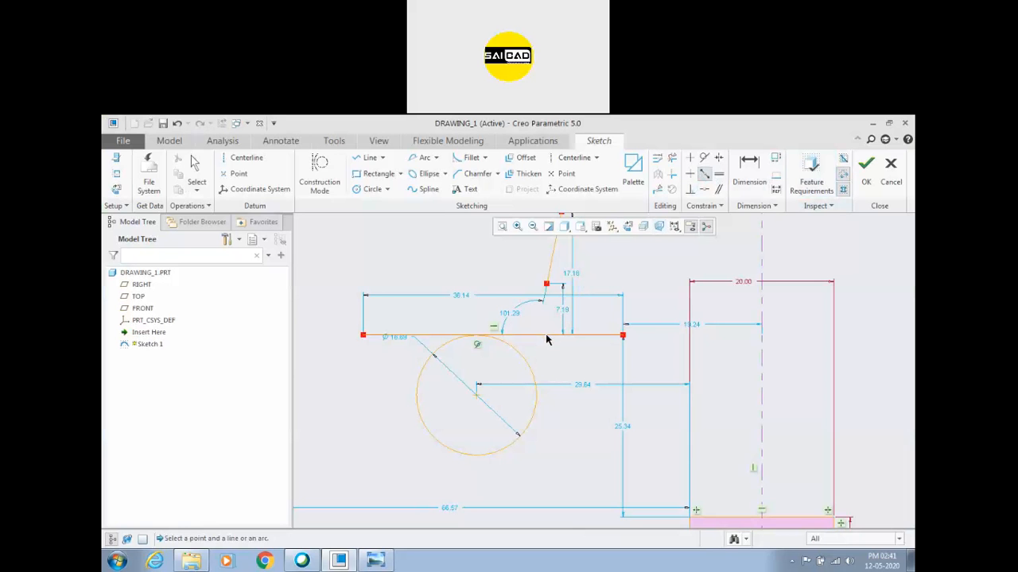
{"action": "left_click", "coordinate": [547, 286]}
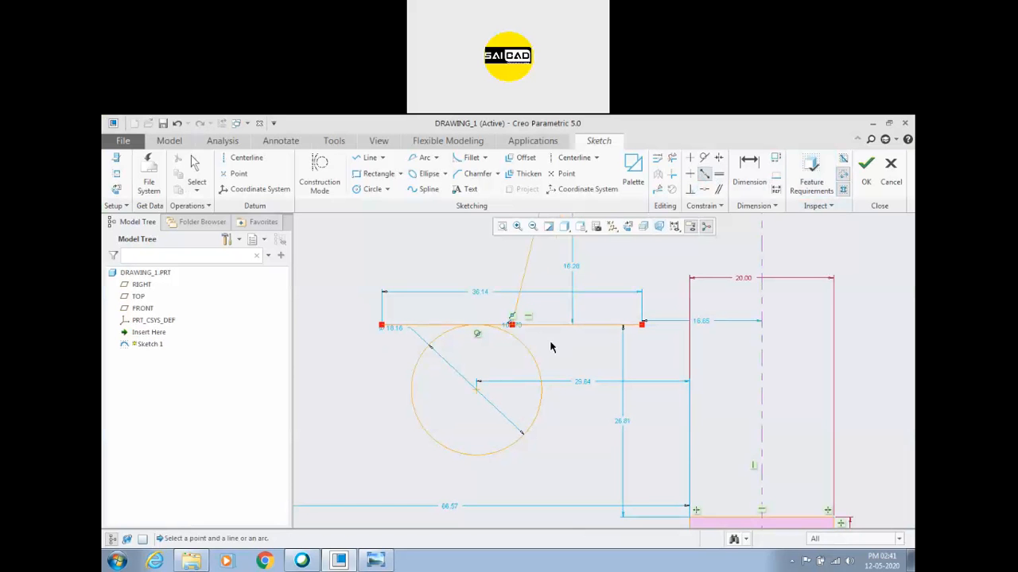
{"action": "middle_click", "coordinate": [528, 318]}
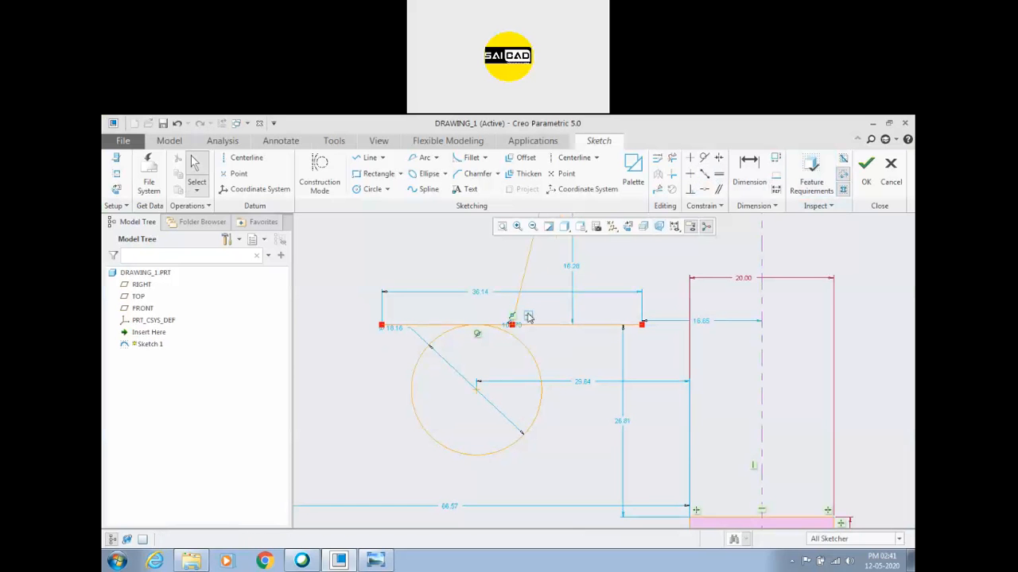
Undo the midpoint constraint between the slanted line's lower endpoint and the horizontal line
{"action": "left_click", "coordinate": [566, 326]}
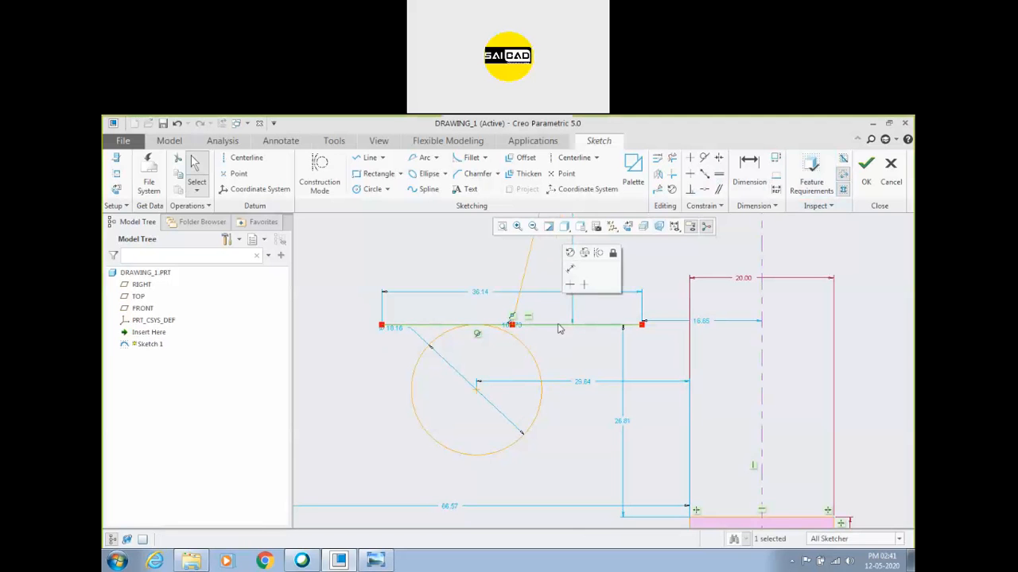
{"action": "left_click", "coordinate": [550, 359]}
{"action": "scroll", "coordinate": [550, 358], "scroll_direction": "up", "scroll_amount": 2}
{"action": "scroll", "coordinate": [603, 326], "scroll_direction": "down", "scroll_amount": 1}
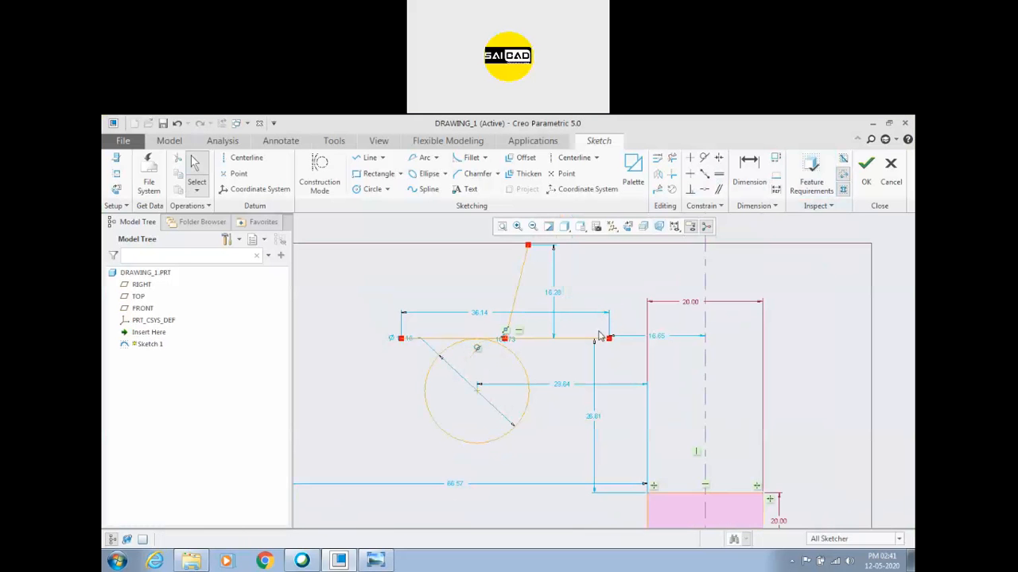
{"action": "left_click", "coordinate": [599, 341]}
{"action": "left_click", "coordinate": [550, 357]}
{"action": "key", "text": "ctrl+z"}
{"action": "scroll", "coordinate": [554, 363], "scroll_direction": "down", "scroll_amount": 2}
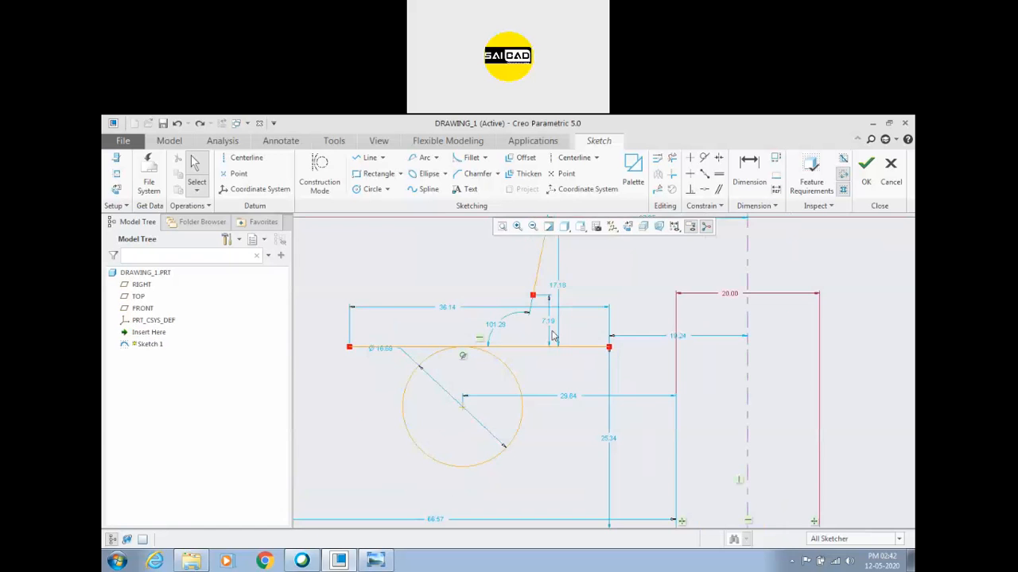
Constrain the horizontal line's right endpoint to the slanted line's midpoint, then move the slanted line's upper endpoint to make it steeper
{"action": "left_click", "coordinate": [576, 344]}
{"action": "scroll", "coordinate": [568, 340], "scroll_direction": "up", "scroll_amount": 2}
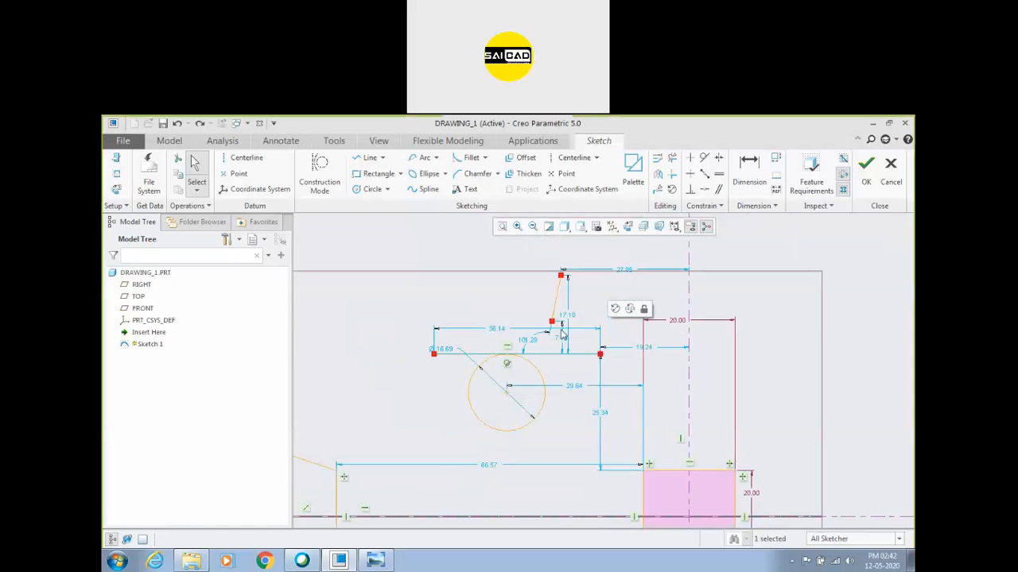
{"action": "left_click", "coordinate": [615, 296]}
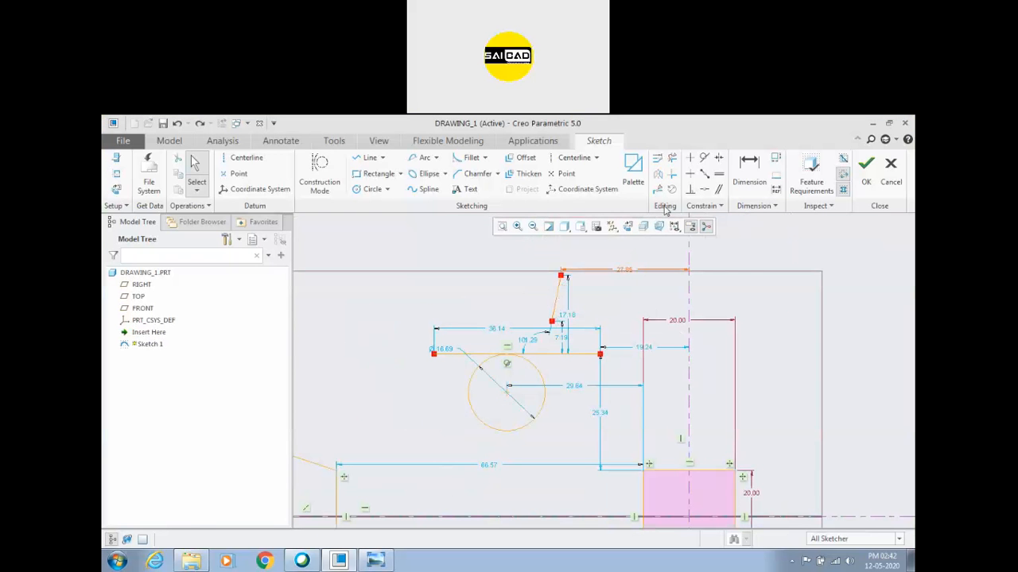
{"action": "left_click", "coordinate": [704, 173]}
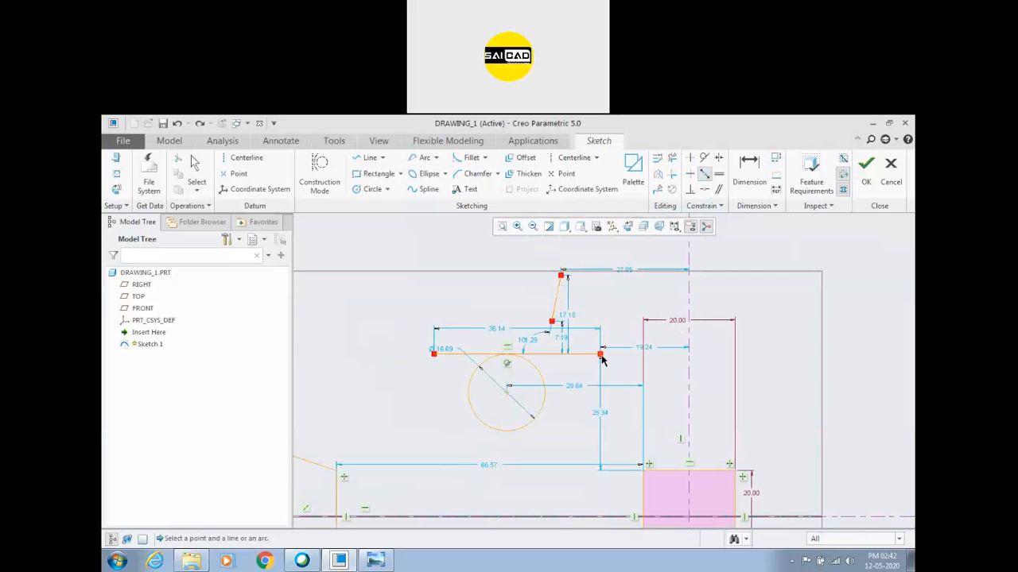
{"action": "left_click", "coordinate": [601, 356]}
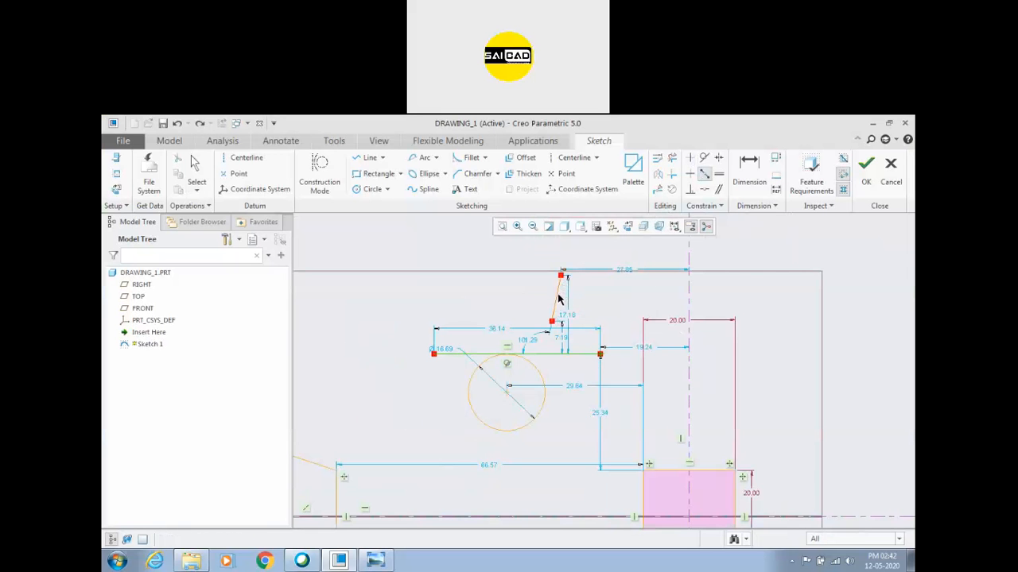
{"action": "left_click", "coordinate": [559, 299]}
{"action": "scroll", "coordinate": [559, 299], "scroll_direction": "down", "scroll_amount": 5}
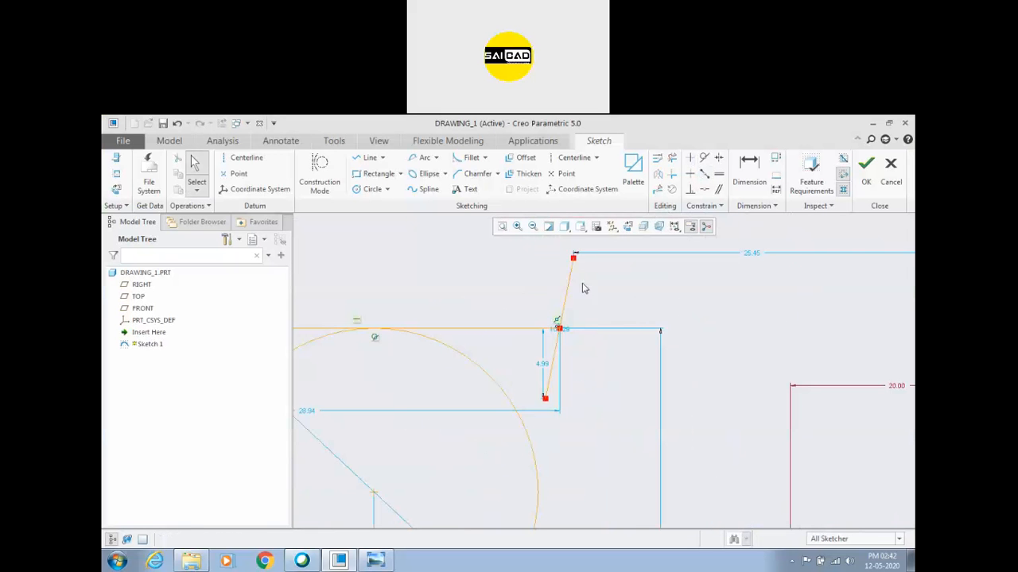
{"action": "left_click_drag", "start_coordinate": [574, 260], "coordinate": [565, 244]}
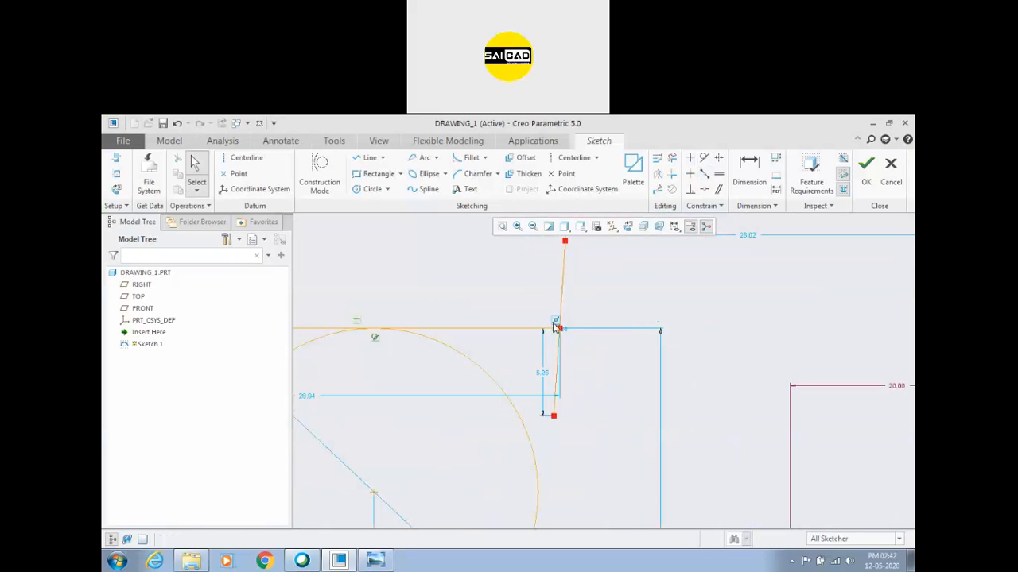
{"action": "scroll", "coordinate": [579, 358], "scroll_direction": "up", "scroll_amount": 2}
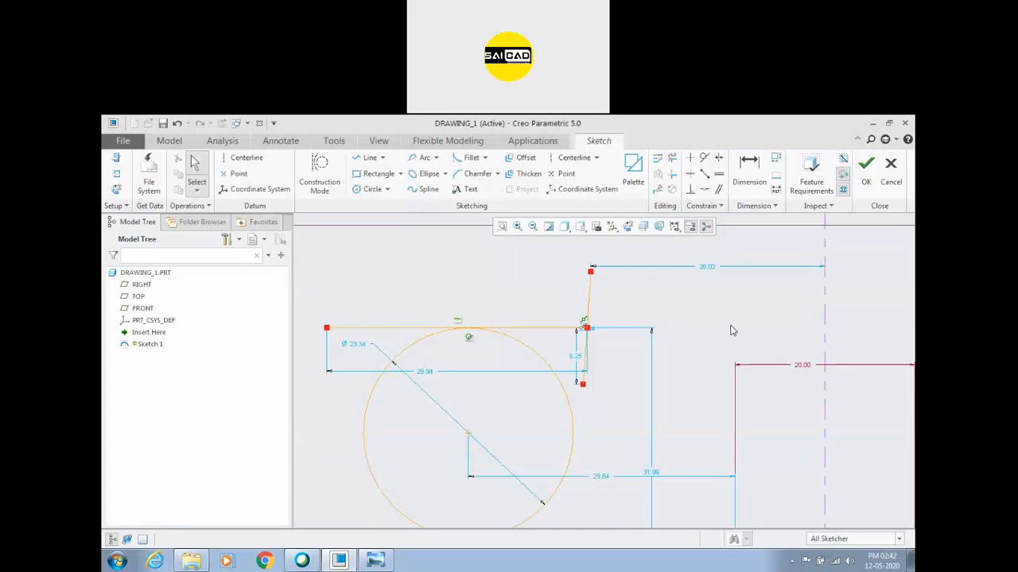
{"action": "scroll", "coordinate": [748, 330], "scroll_direction": "up", "scroll_amount": 1}
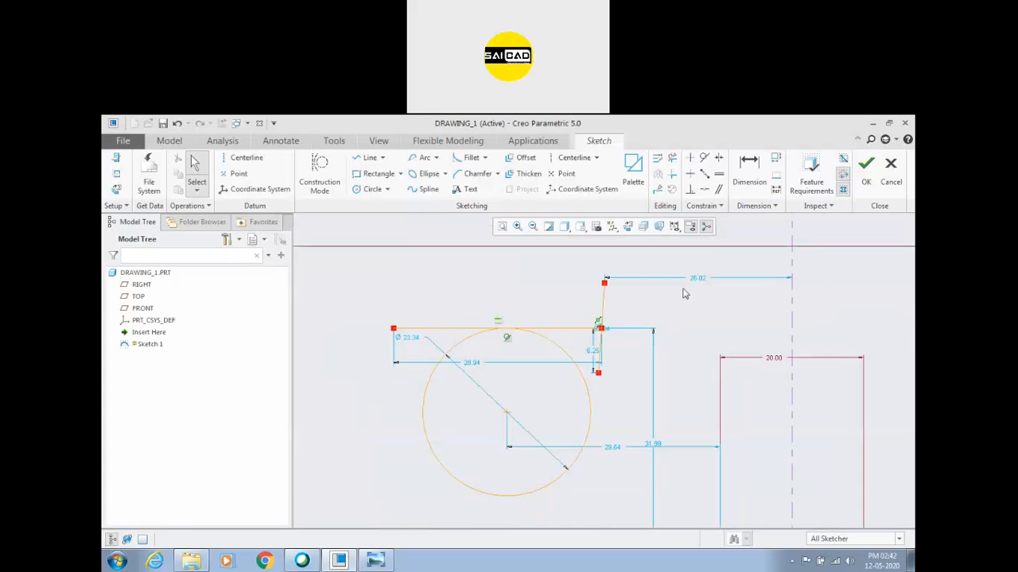
Apply an Equal constraint so the slanted line and the horizontal tangent line have the same length
{"action": "left_click", "coordinate": [720, 175]}
{"action": "left_click", "coordinate": [601, 311]}
{"action": "scroll", "coordinate": [576, 316], "scroll_direction": "up", "scroll_amount": 1}
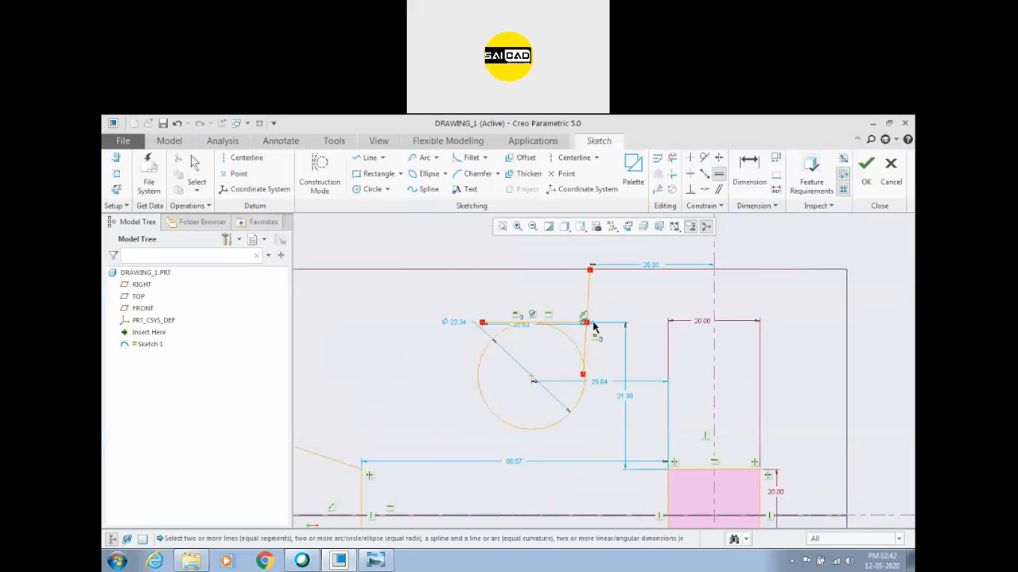
{"action": "middle_click", "coordinate": [619, 311]}
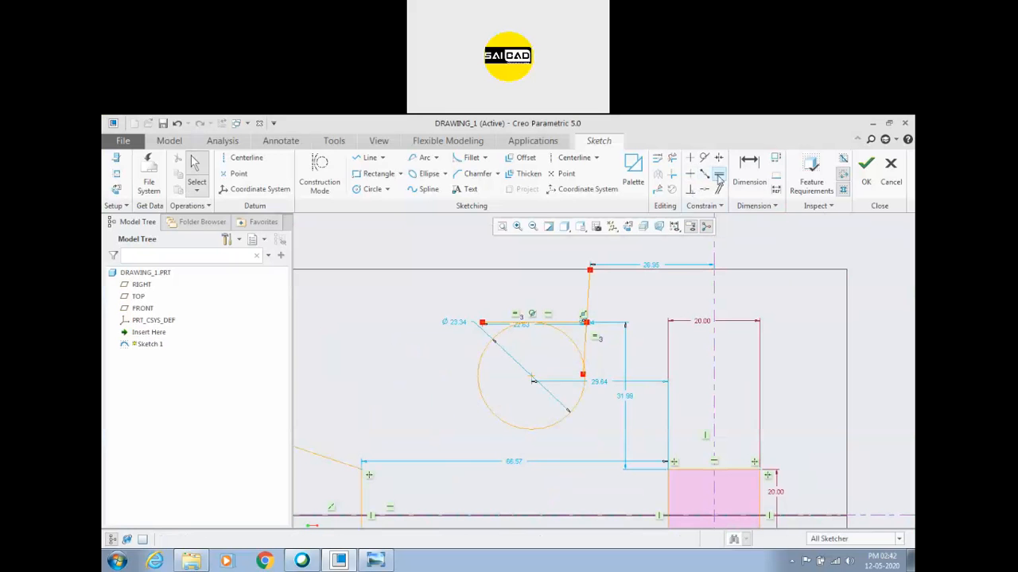
Sketch a second, smaller circle to the left of the existing circle, with its center about 7 below the horizontal line's level
{"action": "left_click", "coordinate": [369, 189]}
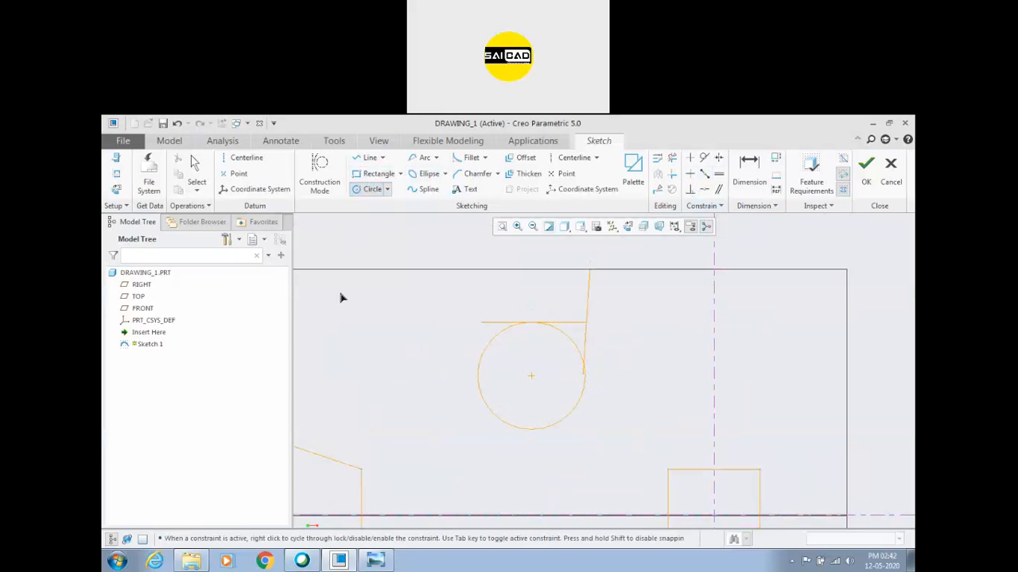
{"action": "left_click", "coordinate": [342, 353]}
{"action": "left_click", "coordinate": [341, 327]}
{"action": "middle_click", "coordinate": [402, 346]}
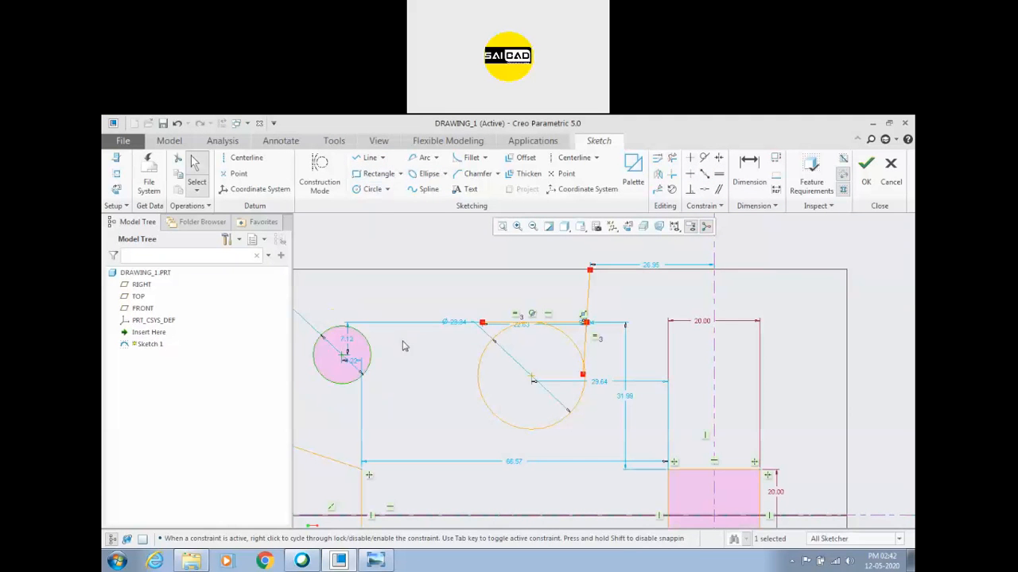
Apply an Equal constraint between the existing circle and the new left circle to match their radii
{"action": "left_click", "coordinate": [718, 174]}
{"action": "left_click", "coordinate": [488, 354]}
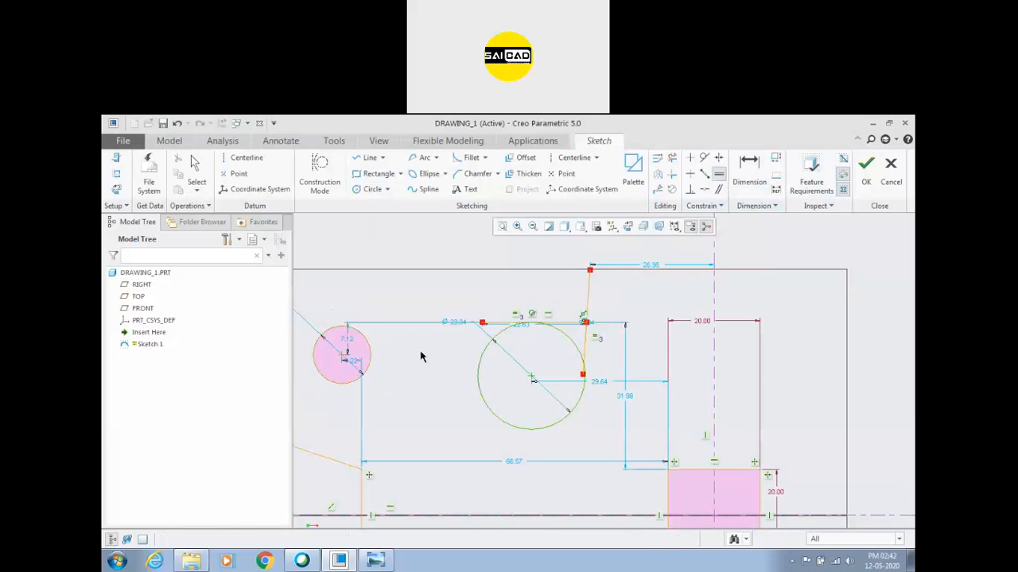
{"action": "left_click", "coordinate": [369, 350]}
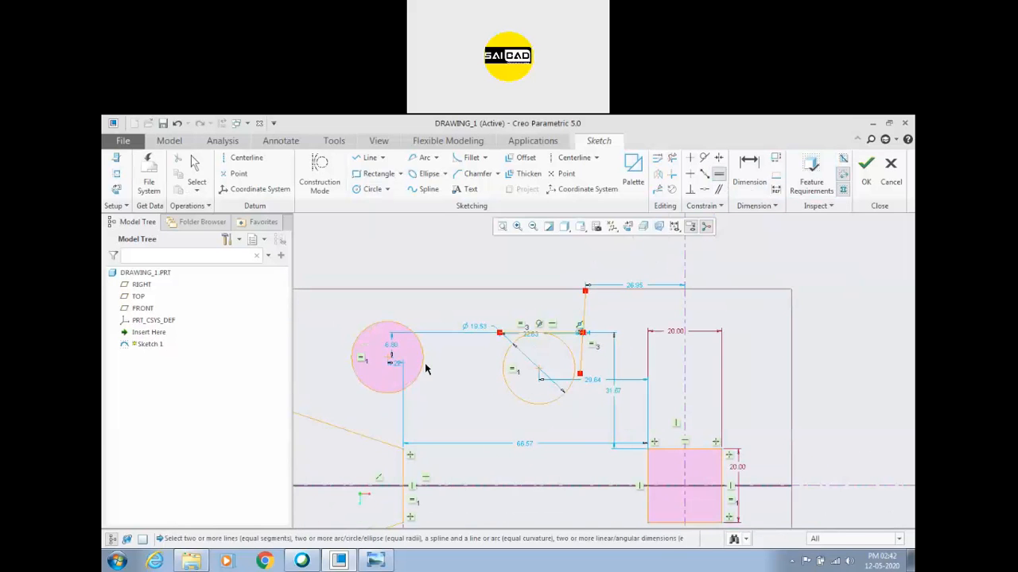
{"action": "scroll", "coordinate": [357, 361], "scroll_direction": "down", "scroll_amount": 2}
{"action": "scroll", "coordinate": [486, 391], "scroll_direction": "up", "scroll_amount": 1}
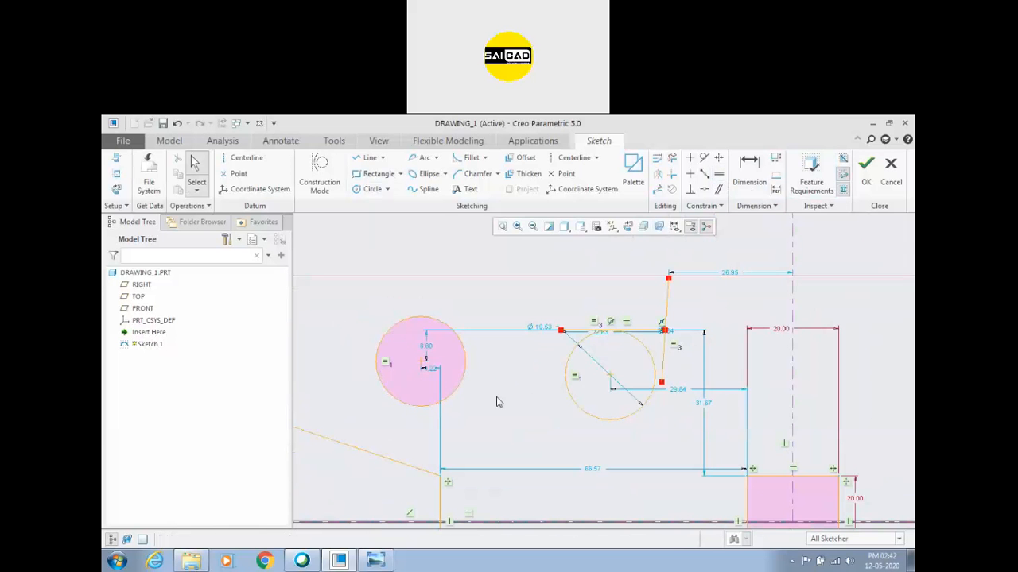
{"action": "scroll", "coordinate": [487, 384], "scroll_direction": "up", "scroll_amount": 1}
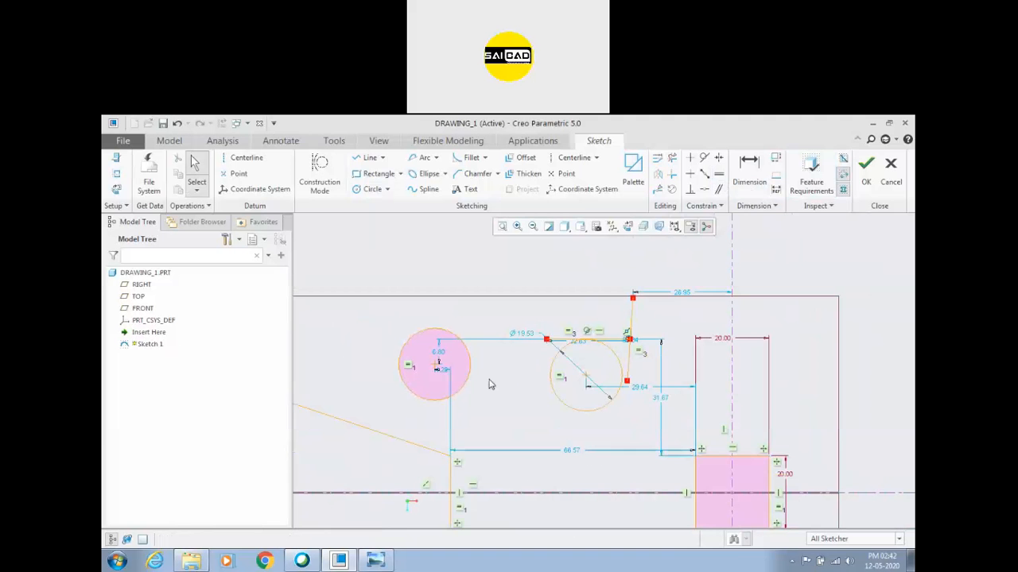
Apply a Perpendicular constraint between the slanted line and the horizontal tangent line
{"action": "left_click", "coordinate": [689, 189]}
{"action": "scroll", "coordinate": [620, 343], "scroll_direction": "down", "scroll_amount": 4}
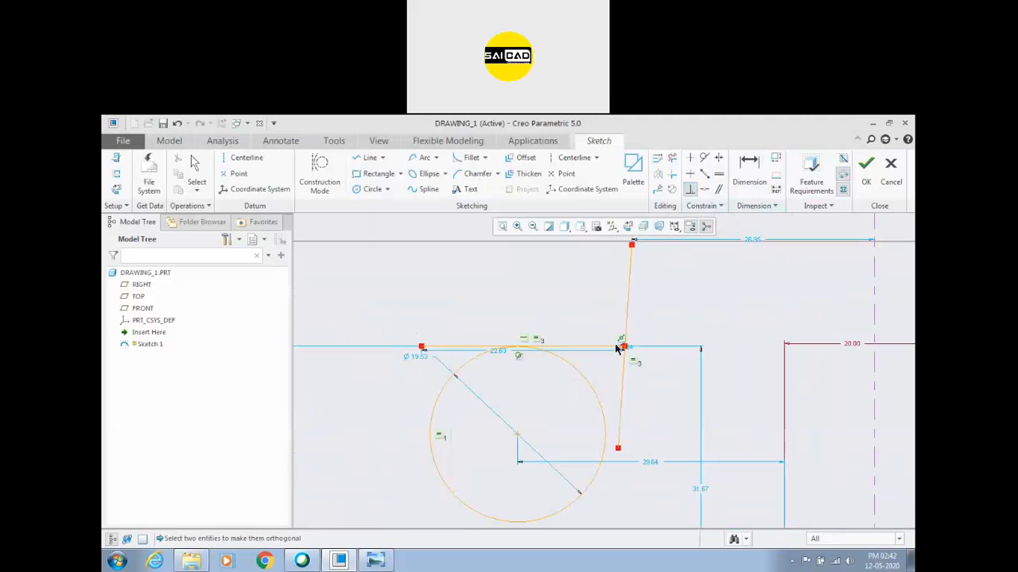
{"action": "left_click", "coordinate": [628, 333]}
{"action": "left_click", "coordinate": [605, 349]}
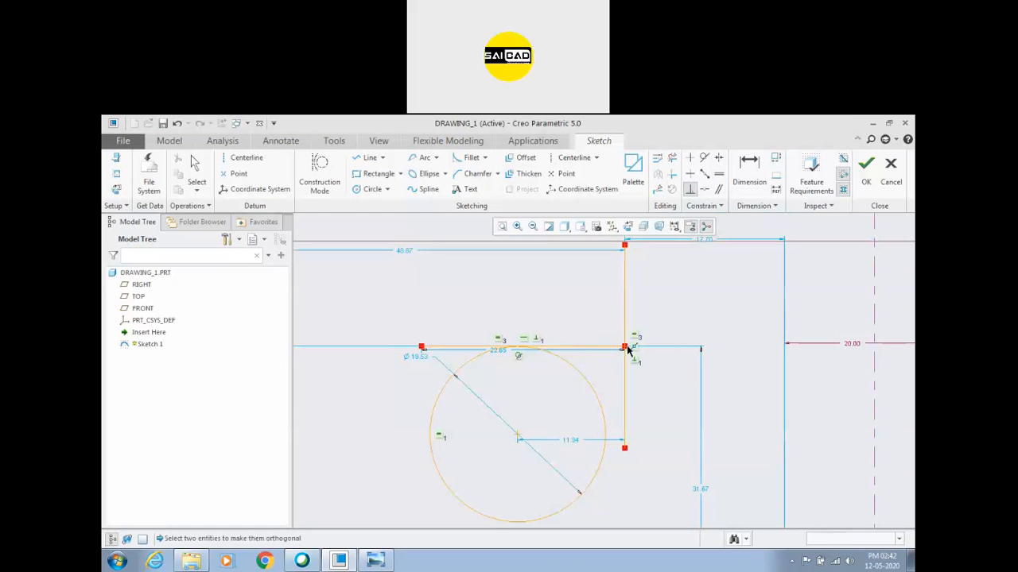
Sketch a slightly slanted line about 33 long above the circle, its right end about 16 above the horizontal tangent line
{"action": "left_click", "coordinate": [195, 165]}
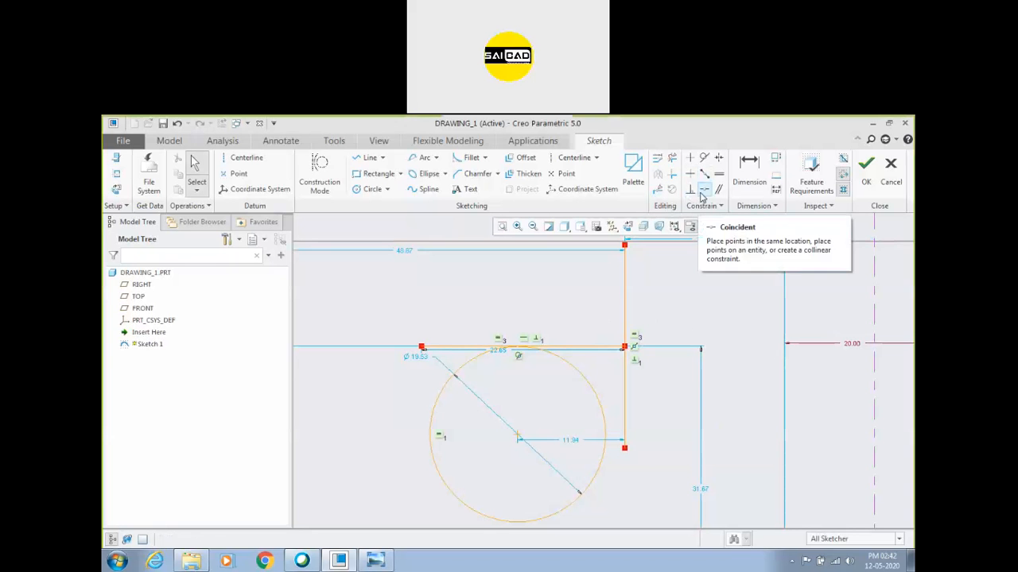
{"action": "scroll", "coordinate": [572, 297], "scroll_direction": "up", "scroll_amount": 2}
{"action": "scroll", "coordinate": [645, 288], "scroll_direction": "down", "scroll_amount": 1}
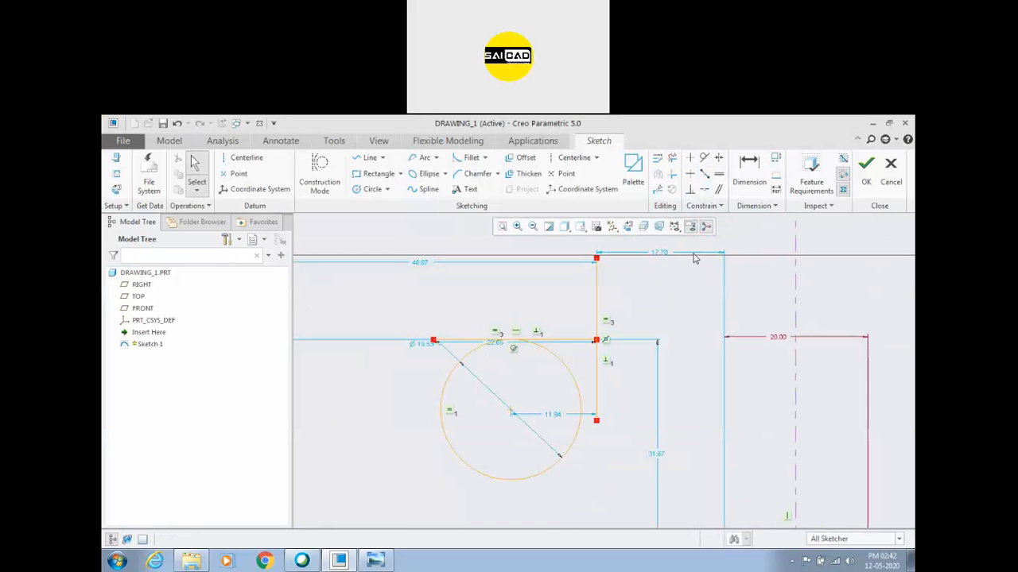
{"action": "scroll", "coordinate": [664, 355], "scroll_direction": "up", "scroll_amount": 2}
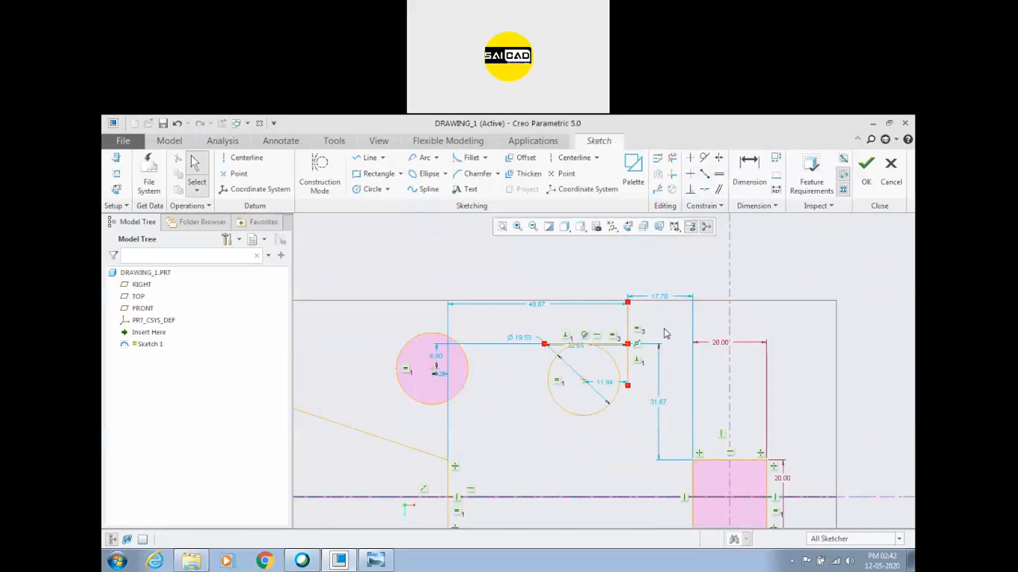
{"action": "key", "text": "l"}
{"action": "left_click", "coordinate": [531, 268]}
{"action": "left_click", "coordinate": [652, 284]}
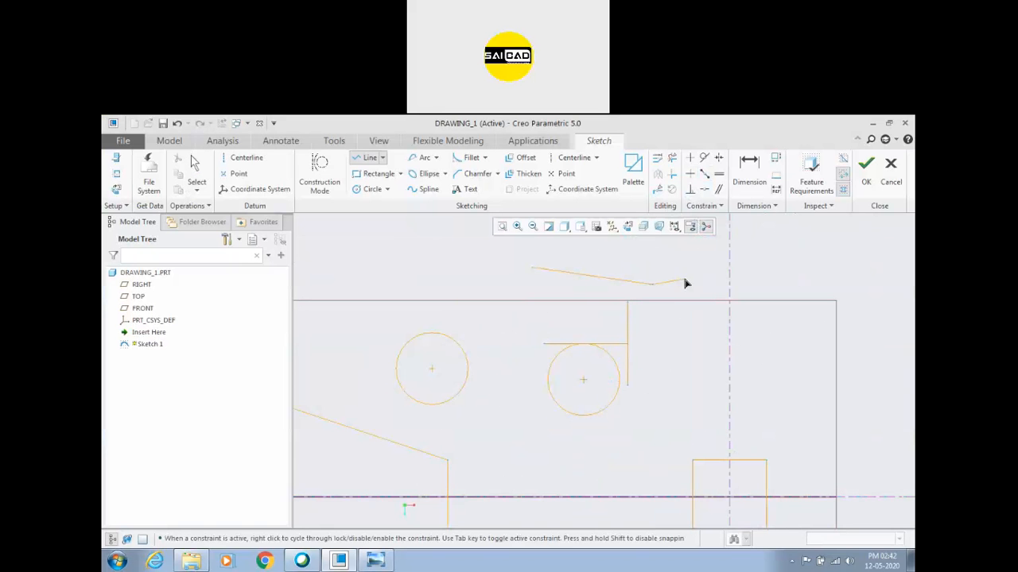
{"action": "middle_click", "coordinate": [687, 280]}
{"action": "middle_click", "coordinate": [688, 277]}
{"action": "scroll", "coordinate": [687, 284], "scroll_direction": "down", "scroll_amount": 1}
Hide all sketch display items, including dimensions, constraints, grid and vertices, and deselect the slanted line
{"action": "left_click", "coordinate": [675, 226]}
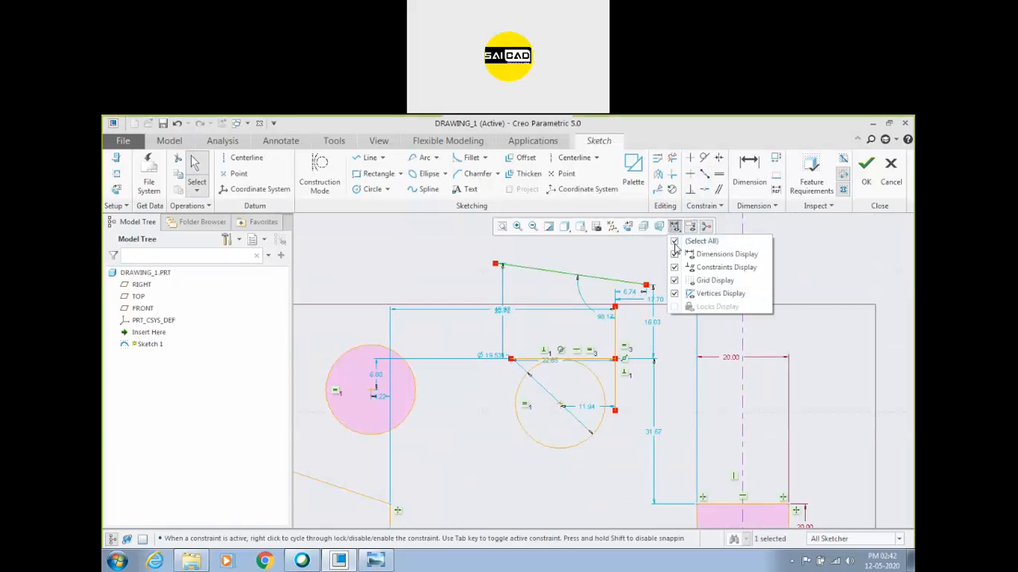
{"action": "left_click", "coordinate": [704, 239]}
{"action": "scroll", "coordinate": [628, 323], "scroll_direction": "down", "scroll_amount": 2}
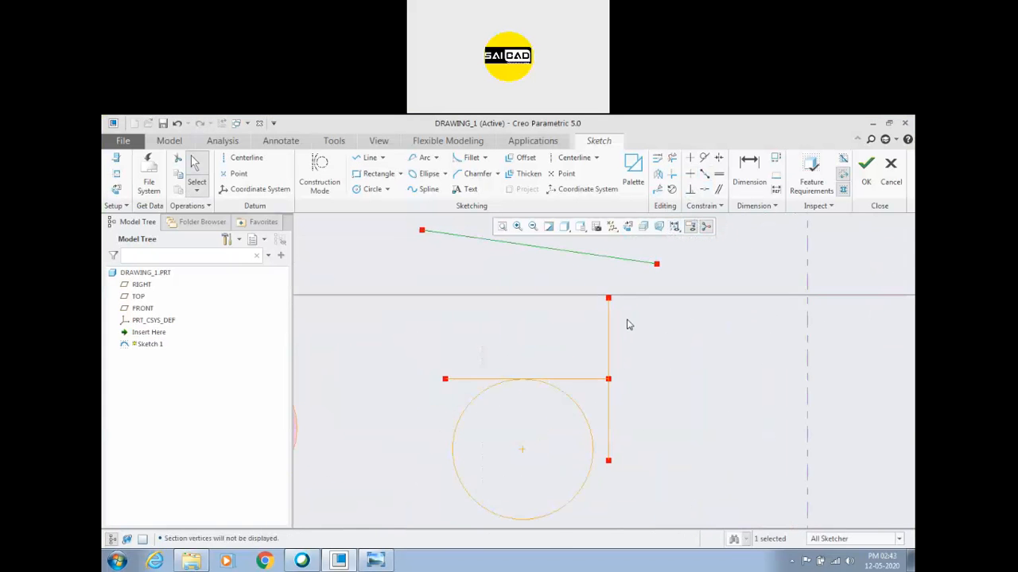
{"action": "scroll", "coordinate": [638, 328], "scroll_direction": "up", "scroll_amount": 1}
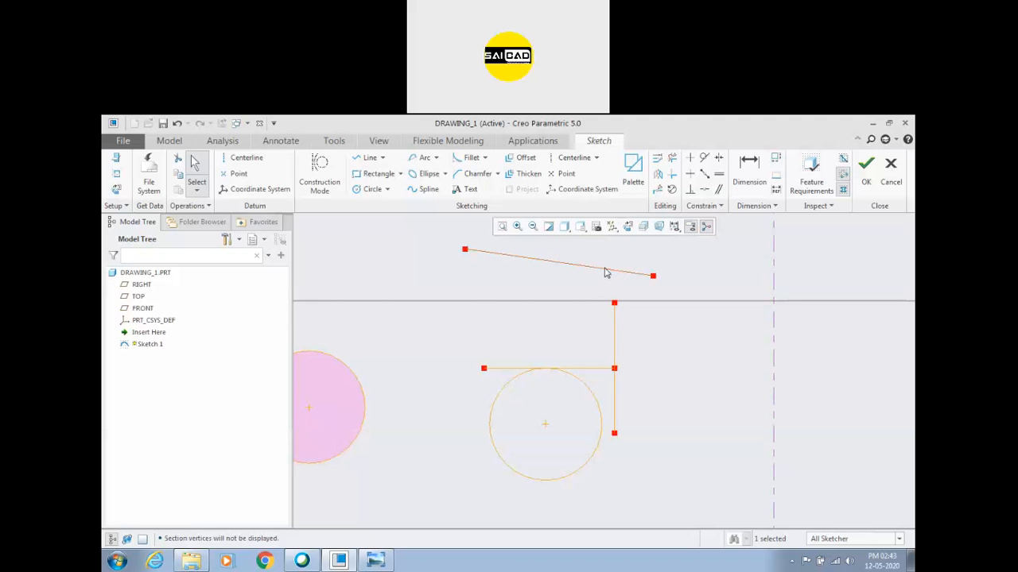
{"action": "left_click", "coordinate": [700, 284]}
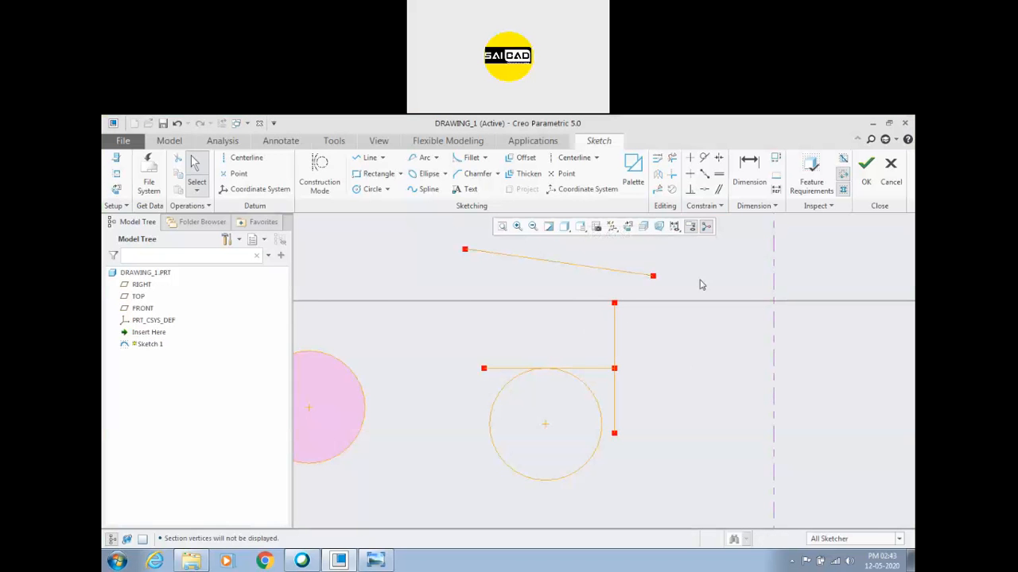
Try a Parallel constraint between the horizontal tangent line and the slanted line above it, and undo it
{"action": "left_click", "coordinate": [719, 191]}
{"action": "left_click", "coordinate": [604, 368]}
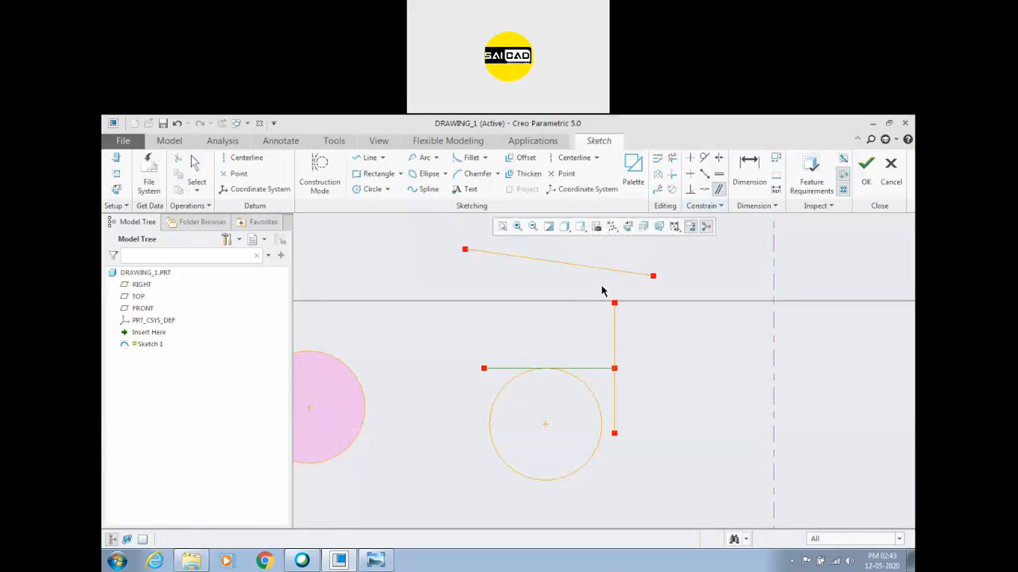
{"action": "left_click", "coordinate": [601, 270]}
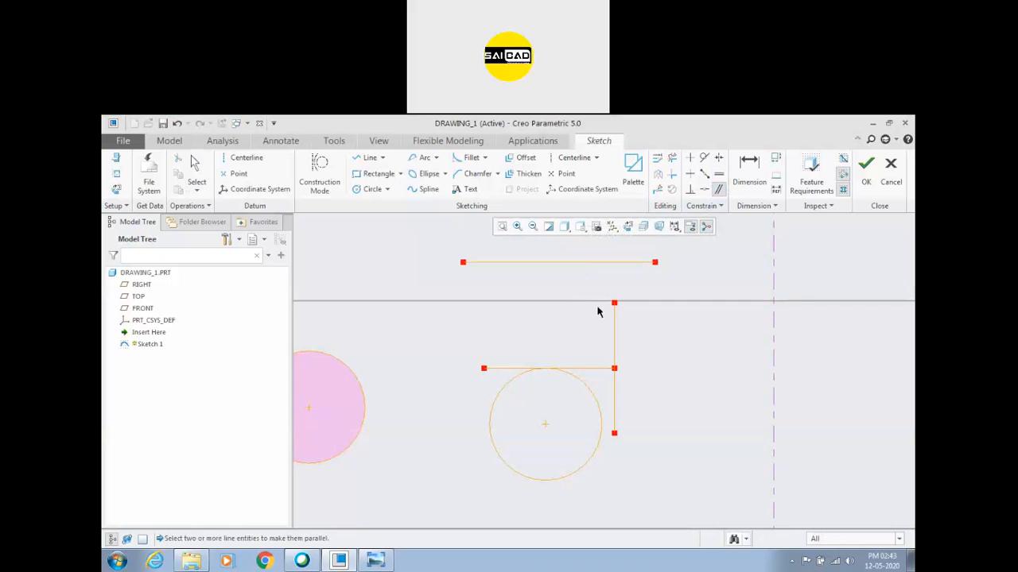
{"action": "middle_click", "coordinate": [687, 381]}
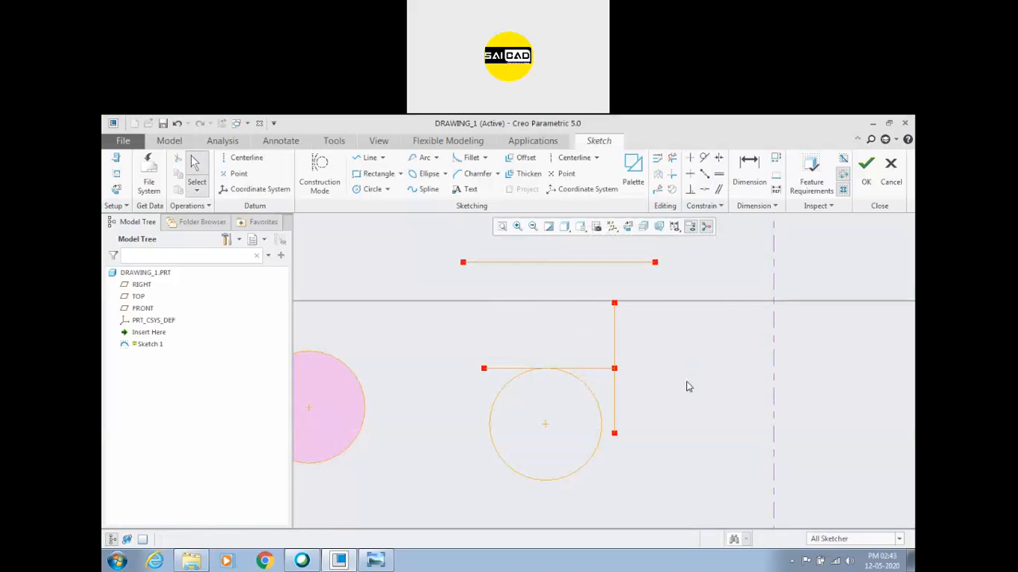
{"action": "scroll", "coordinate": [599, 368], "scroll_direction": "up", "scroll_amount": 1}
{"action": "scroll", "coordinate": [602, 335], "scroll_direction": "down", "scroll_amount": 1}
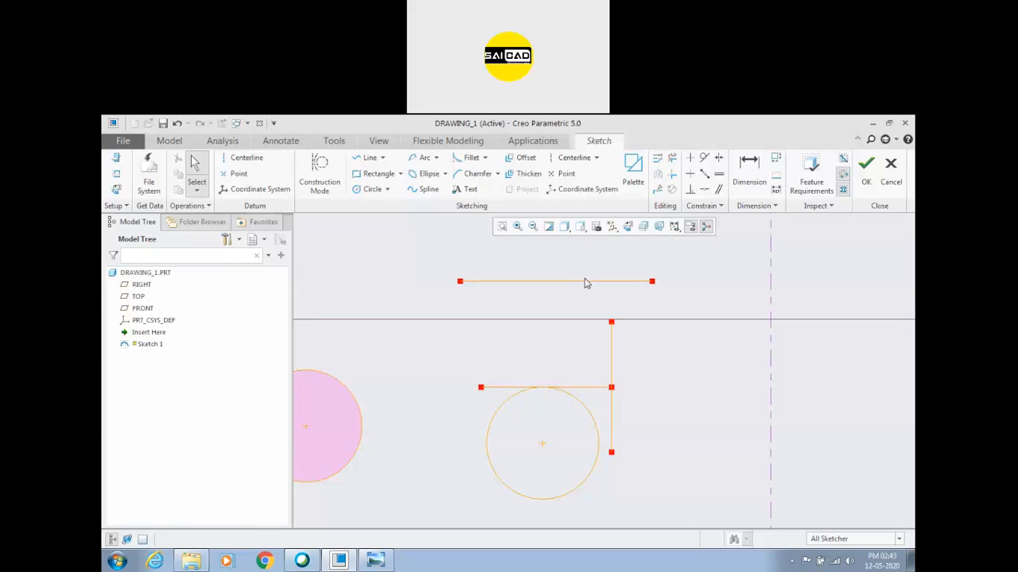
{"action": "left_click", "coordinate": [582, 388]}
{"action": "left_click", "coordinate": [666, 397]}
{"action": "left_click", "coordinate": [600, 388]}
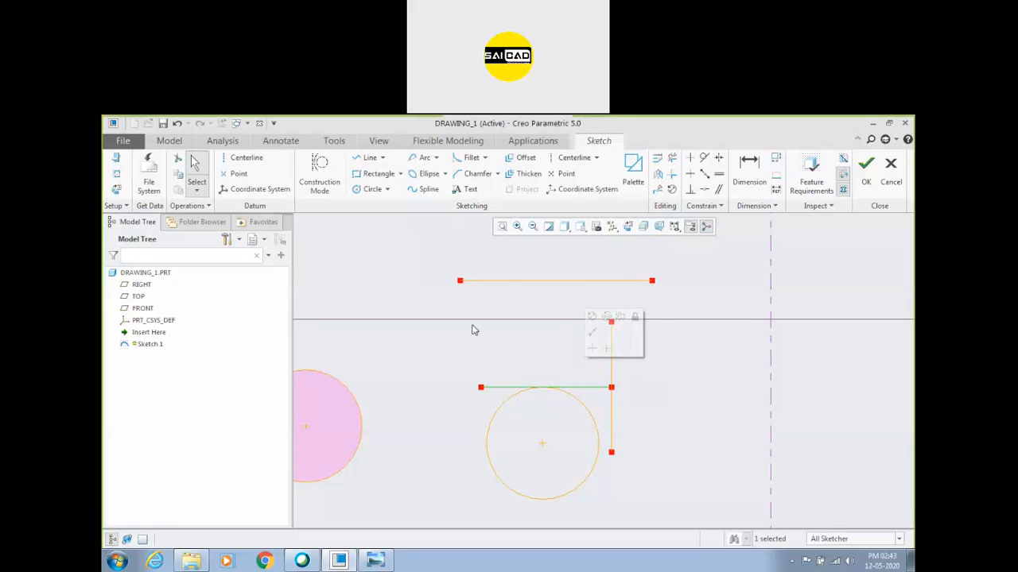
{"action": "left_click", "coordinate": [677, 308]}
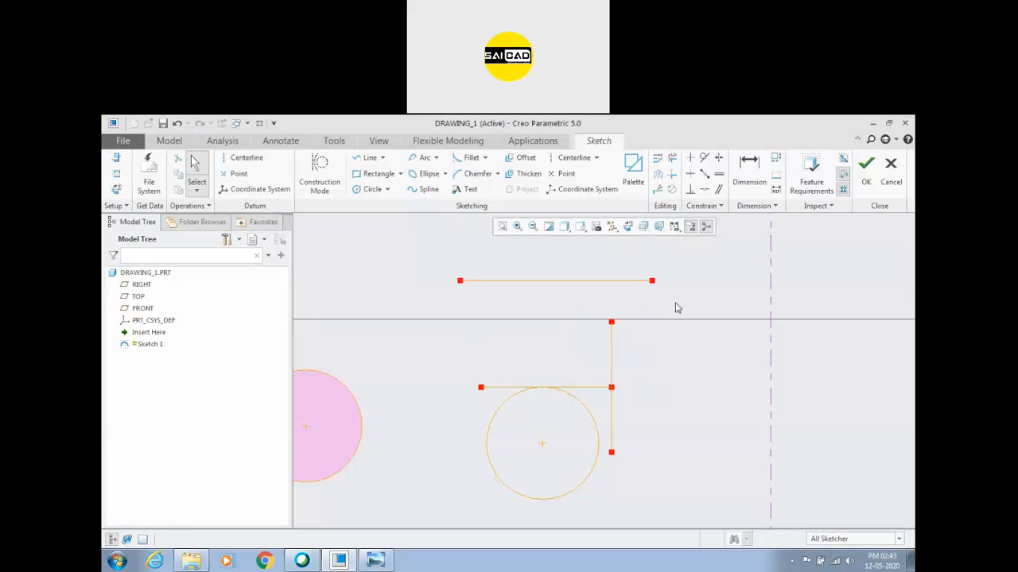
{"action": "key", "text": "ctrl+z"}
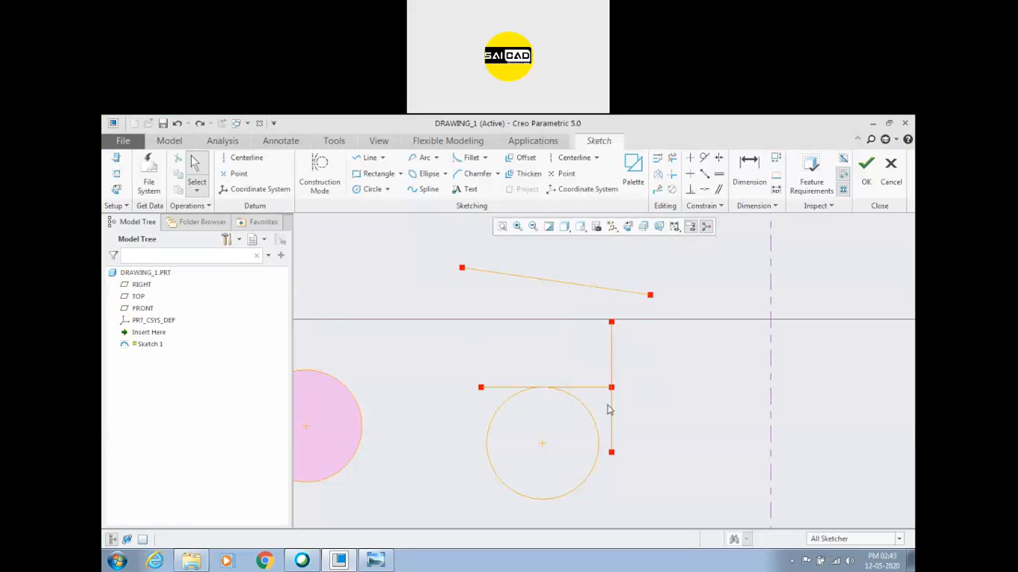
Turn on the display of the sketch dimensions and constraints
{"action": "left_click", "coordinate": [674, 227]}
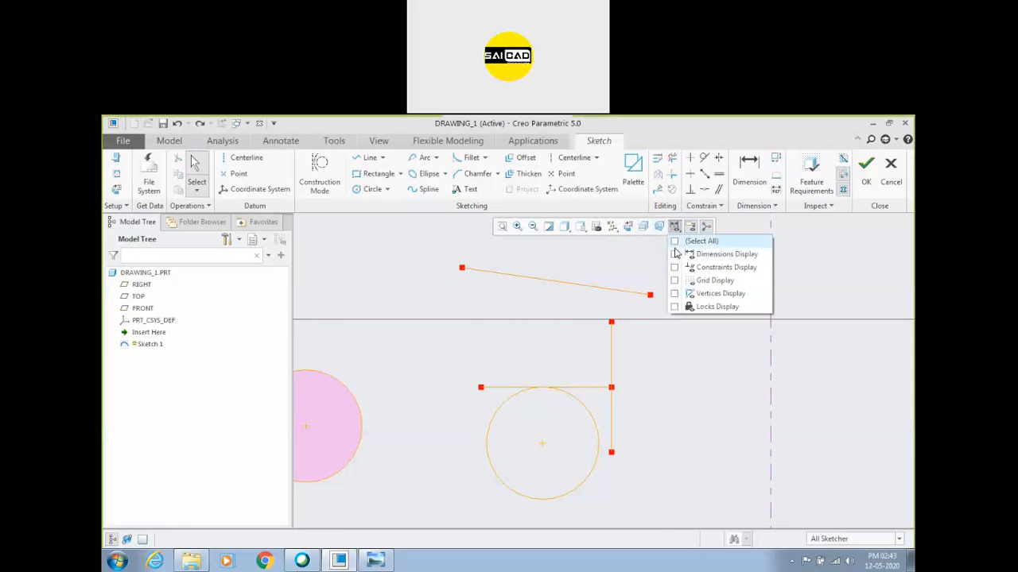
{"action": "left_click", "coordinate": [674, 254]}
{"action": "left_click", "coordinate": [675, 267]}
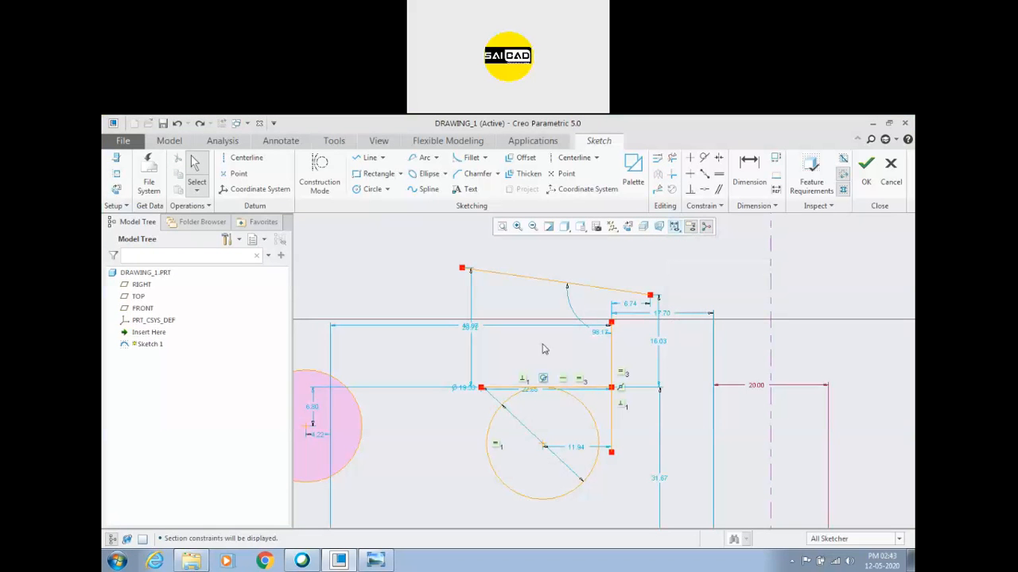
Delete the tangent line's Horizontal constraint and move its left endpoint upward so the line tilts
{"action": "left_click", "coordinate": [565, 380]}
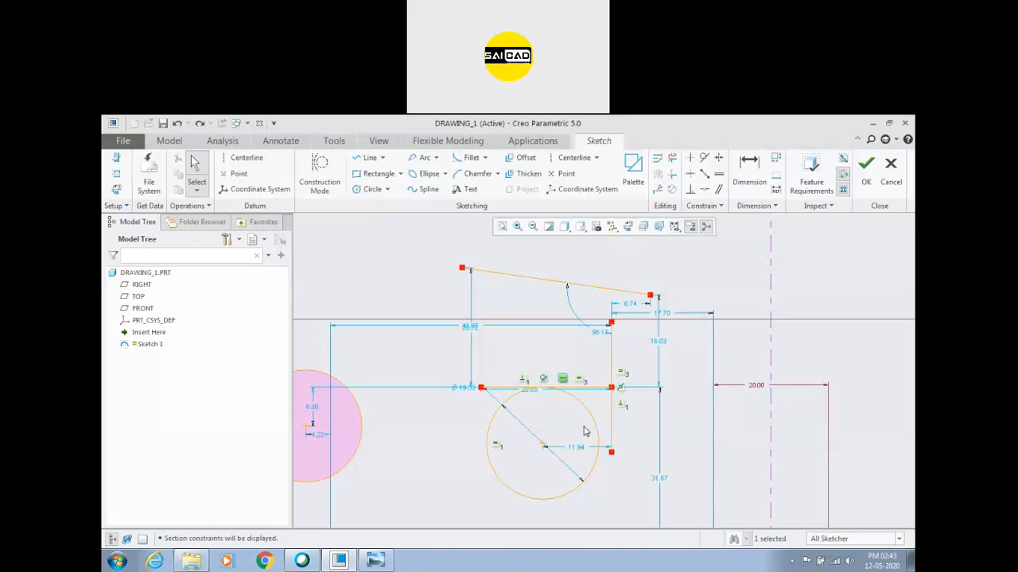
{"action": "key", "text": "Delete"}
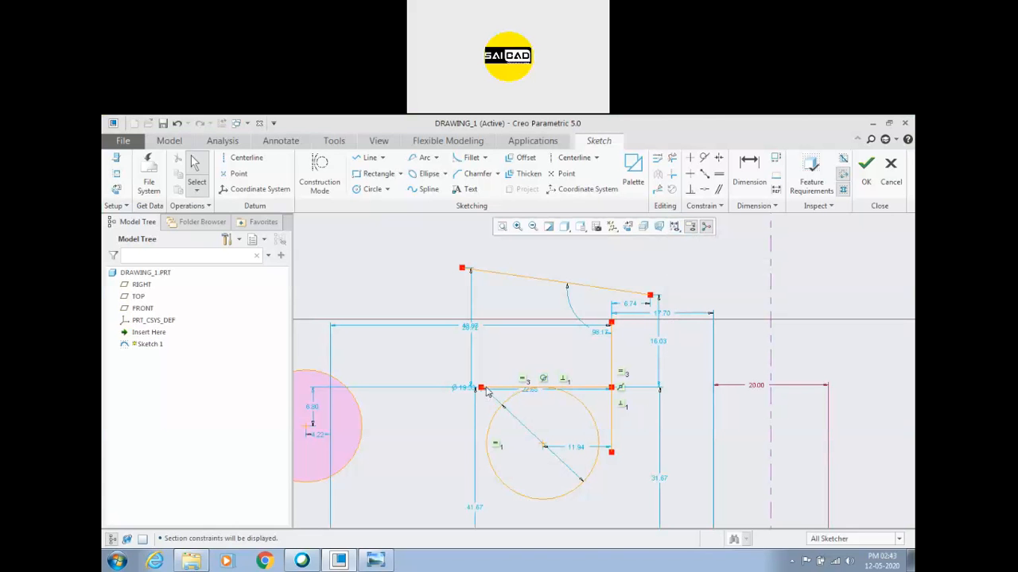
{"action": "left_click_drag", "start_coordinate": [482, 392], "coordinate": [487, 363]}
{"action": "left_click_drag", "start_coordinate": [496, 404], "coordinate": [491, 373]}
Try making the upper slanted line and the tilted tangent line parallel, and undo that constraint
{"action": "left_click", "coordinate": [719, 189]}
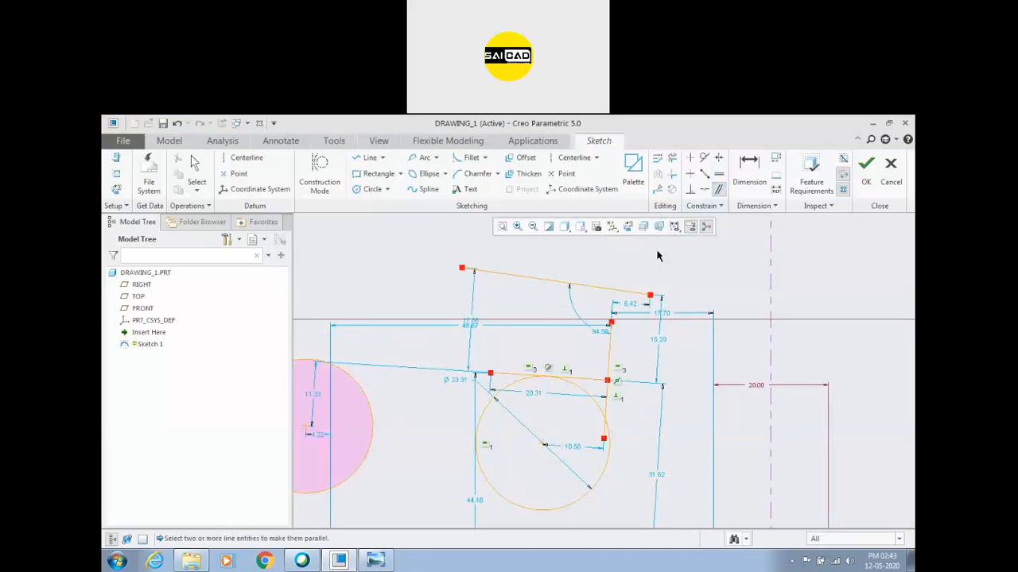
{"action": "left_click", "coordinate": [561, 285]}
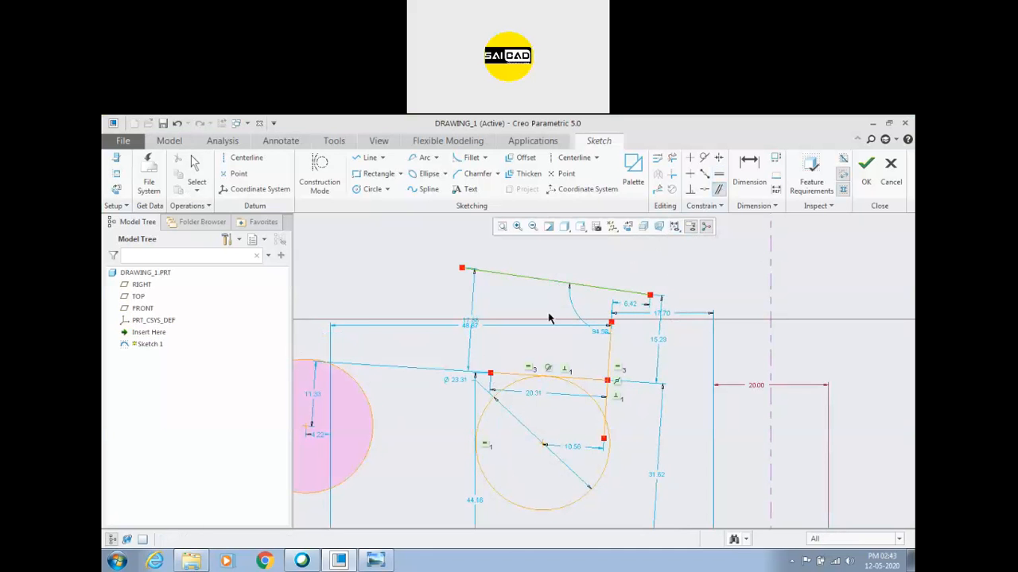
{"action": "left_click", "coordinate": [517, 378]}
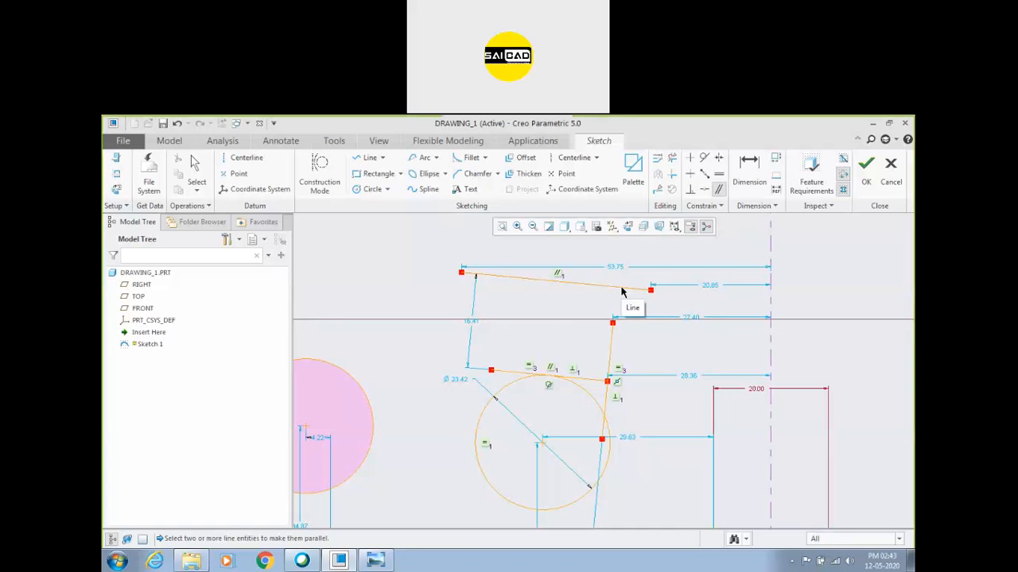
{"action": "left_click", "coordinate": [503, 374]}
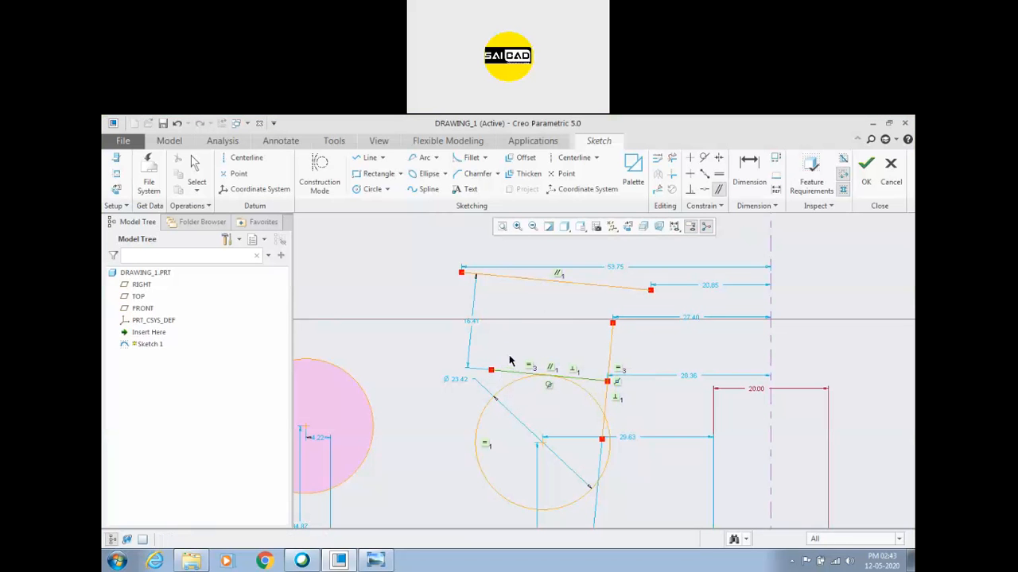
{"action": "middle_click", "coordinate": [509, 356]}
{"action": "left_click", "coordinate": [505, 375]}
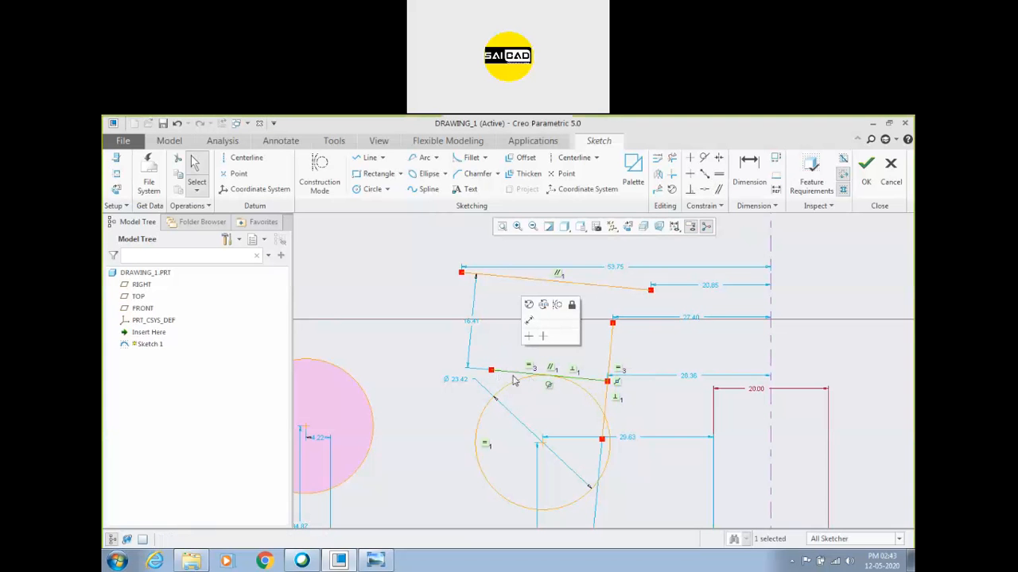
{"action": "left_click", "coordinate": [504, 350]}
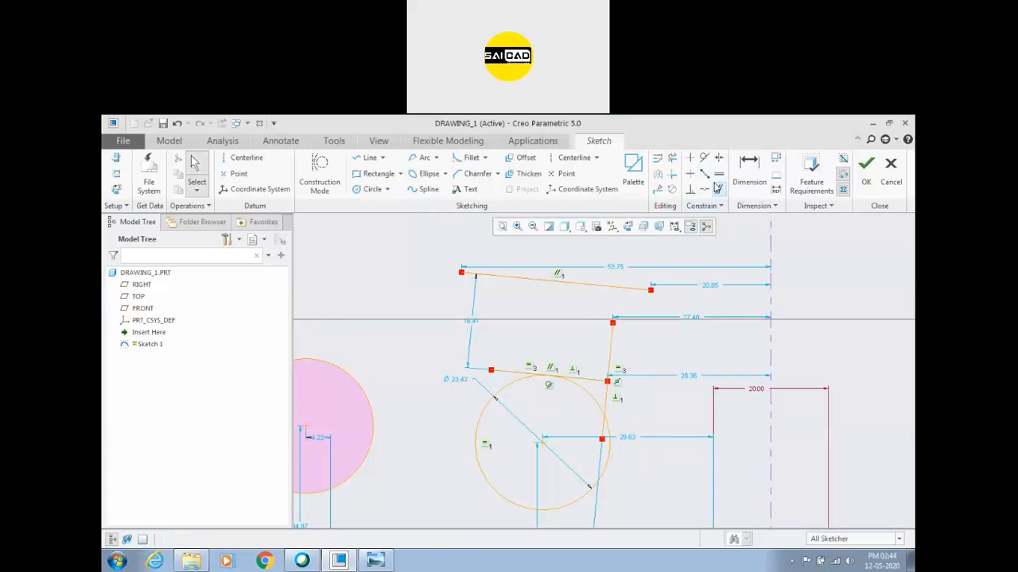
{"action": "key", "text": "ctrl+z"}
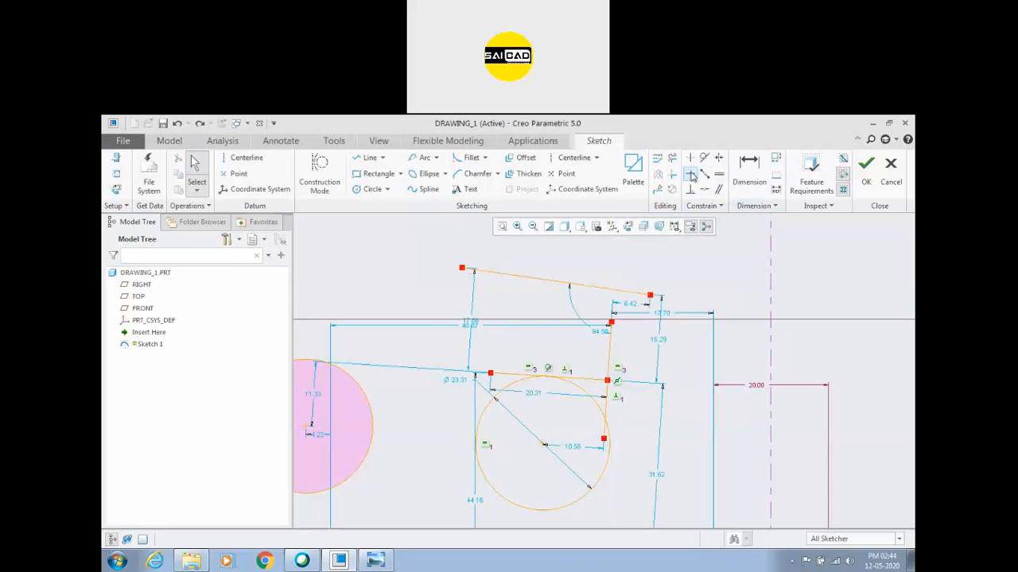
Apply a Horizontal constraint to the tilted tangent line above the circle
{"action": "left_click", "coordinate": [690, 175]}
{"action": "left_click", "coordinate": [598, 380]}
{"action": "middle_click", "coordinate": [631, 367]}
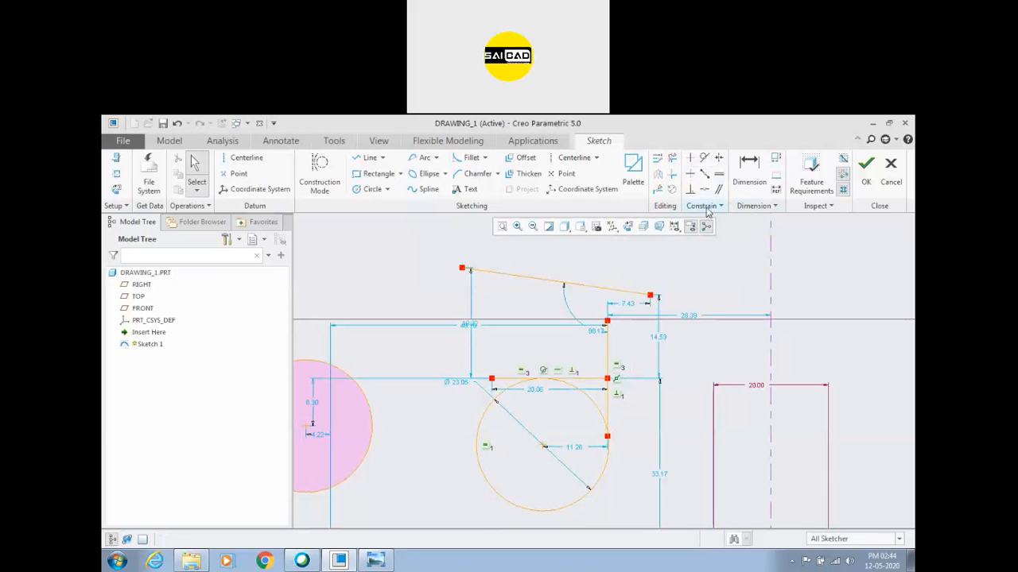
Apply a Parallel constraint between the upper slanted line and the horizontal tangent line
{"action": "left_click", "coordinate": [717, 188]}
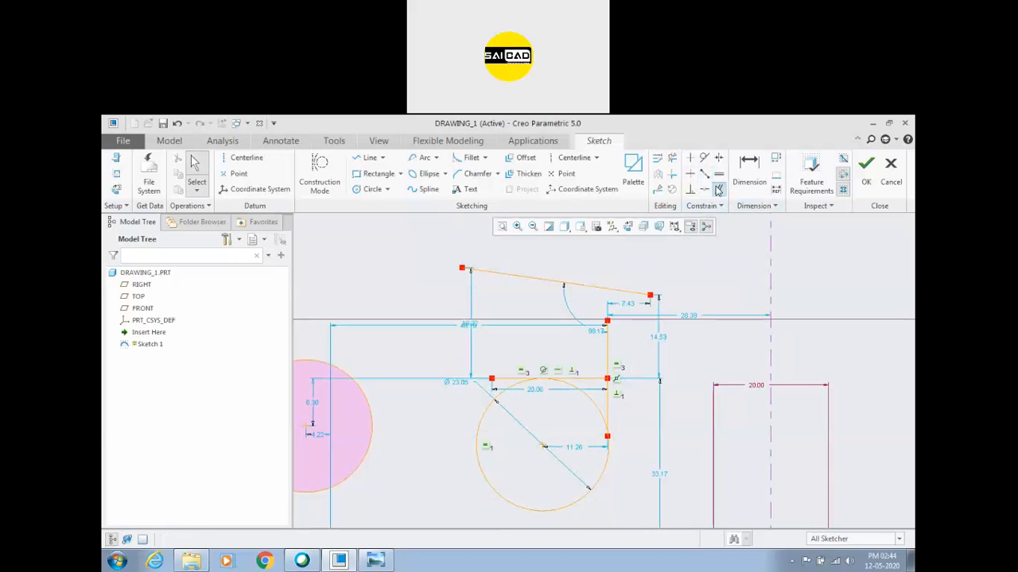
{"action": "left_click", "coordinate": [541, 280]}
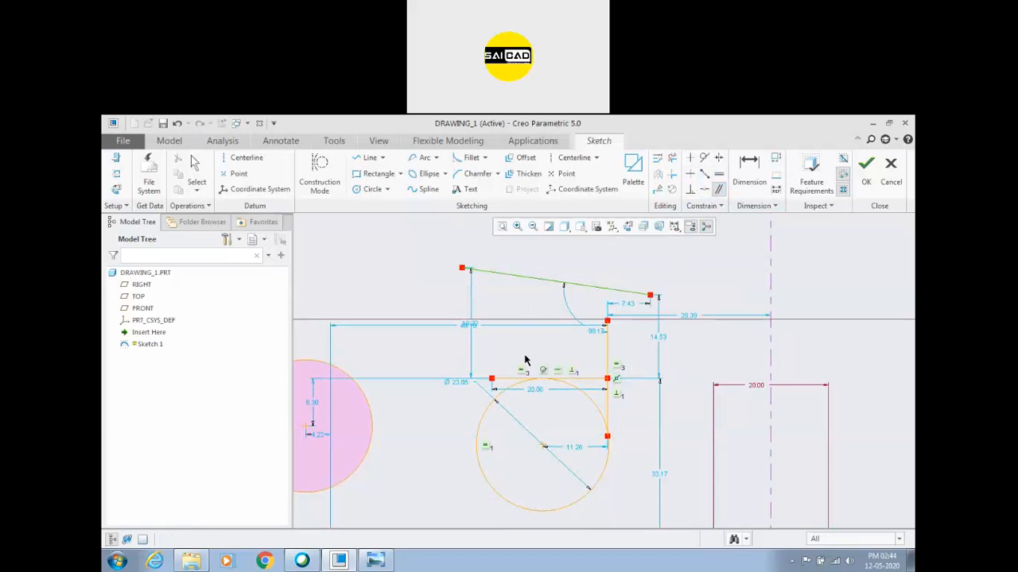
{"action": "left_click", "coordinate": [510, 379]}
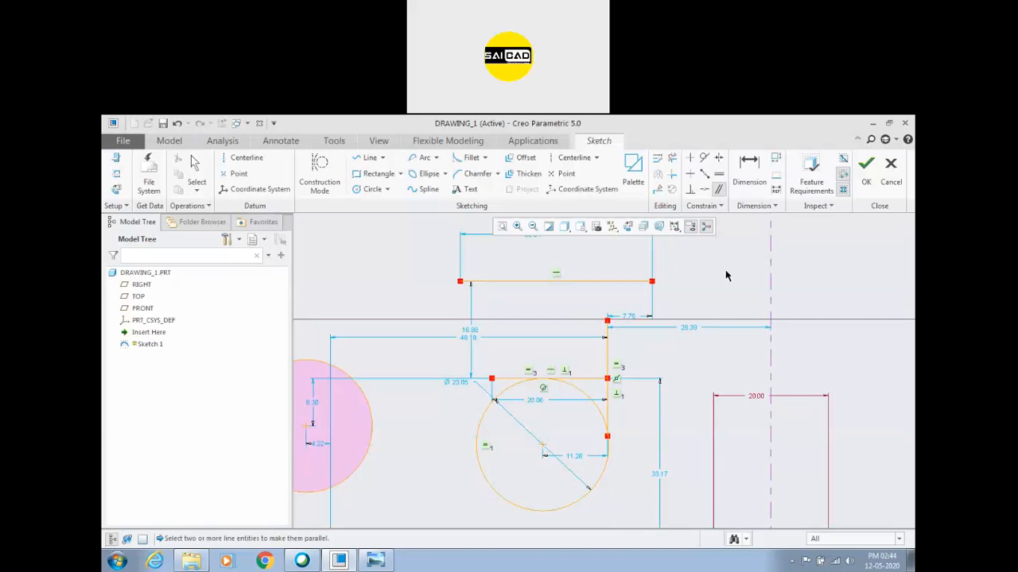
{"action": "scroll", "coordinate": [649, 310], "scroll_direction": "down", "scroll_amount": 2}
{"action": "middle_click", "coordinate": [668, 347]}
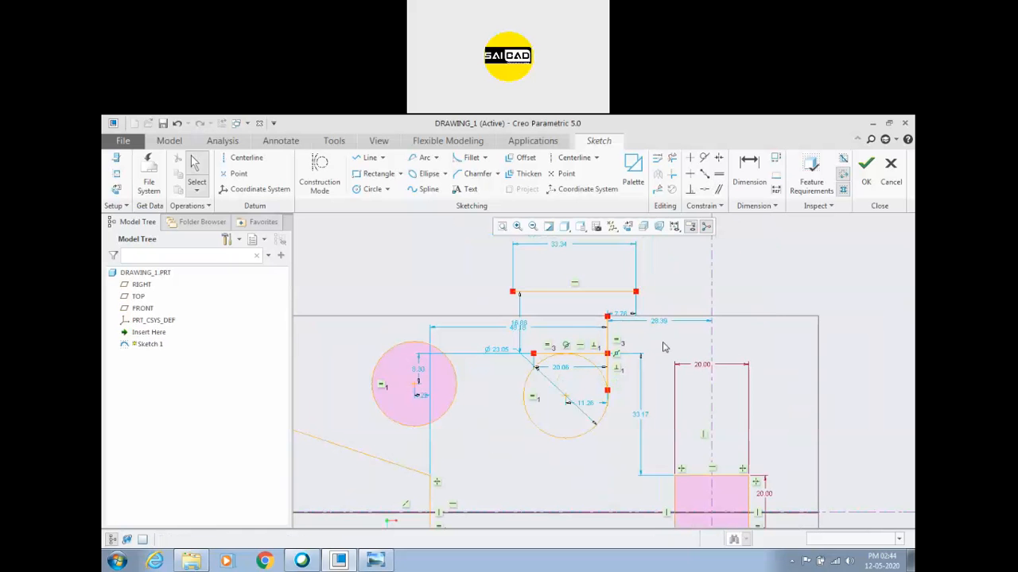
Hide the sketch dimensions and constraints to leave only the geometry displayed
{"action": "left_click", "coordinate": [674, 226]}
{"action": "left_click", "coordinate": [675, 241]}
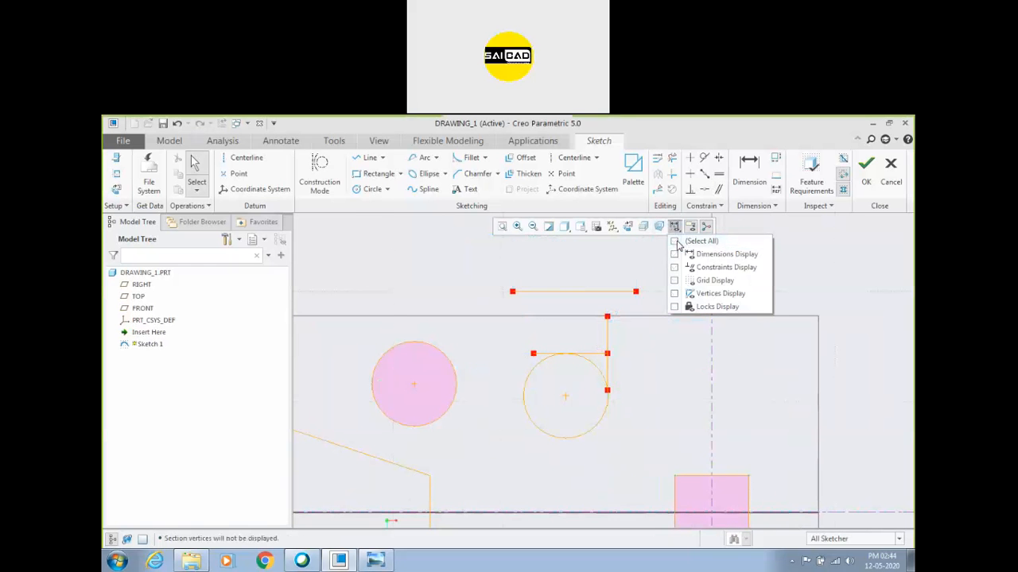
{"action": "left_click", "coordinate": [815, 234]}
{"action": "scroll", "coordinate": [592, 296], "scroll_direction": "up", "scroll_amount": 1}
{"action": "scroll", "coordinate": [614, 302], "scroll_direction": "down", "scroll_amount": 1}
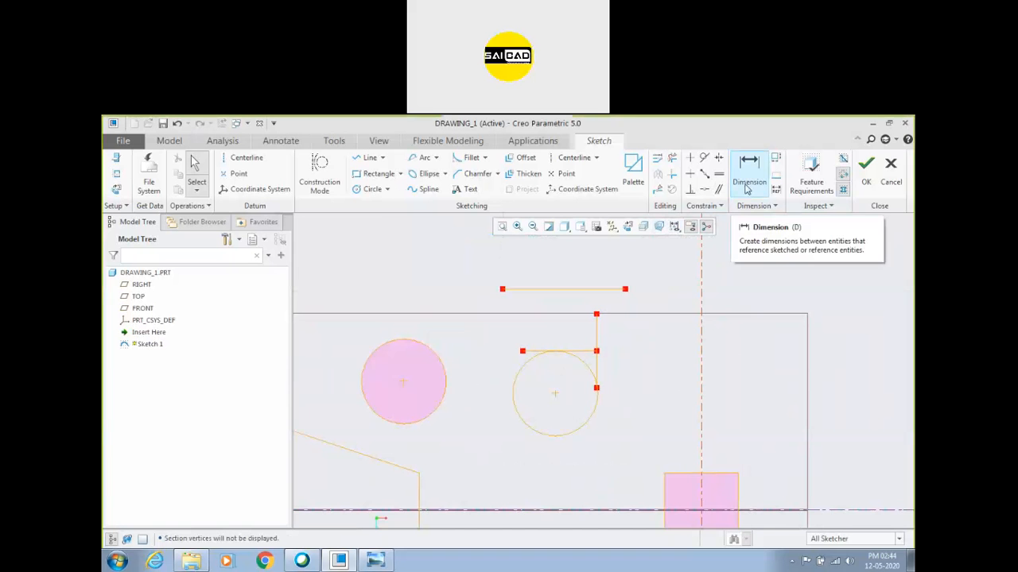
{"action": "scroll", "coordinate": [675, 291], "scroll_direction": "up", "scroll_amount": 1}
{"action": "scroll", "coordinate": [697, 291], "scroll_direction": "down", "scroll_amount": 1}
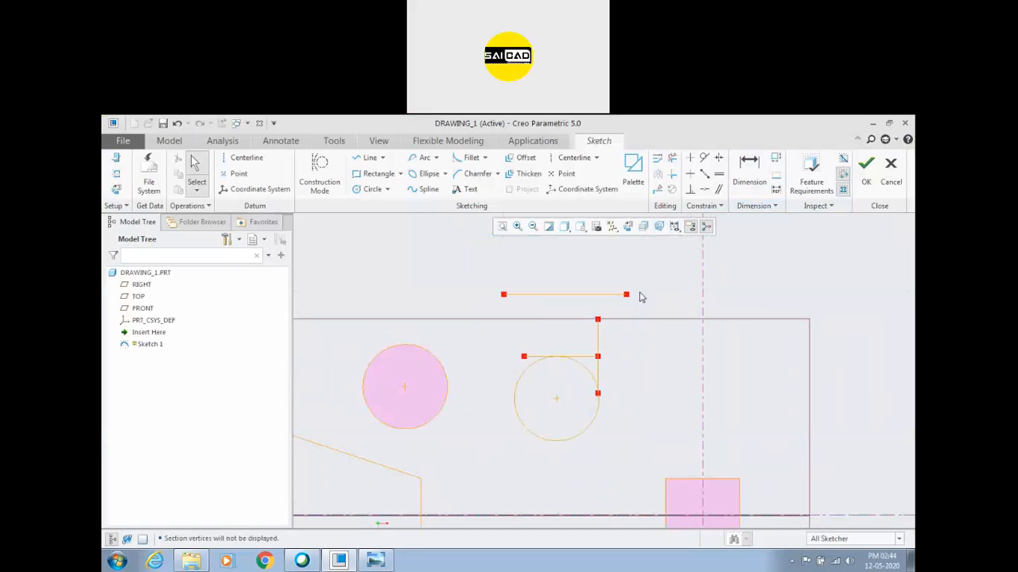
{"action": "scroll", "coordinate": [636, 301], "scroll_direction": "up", "scroll_amount": 1}
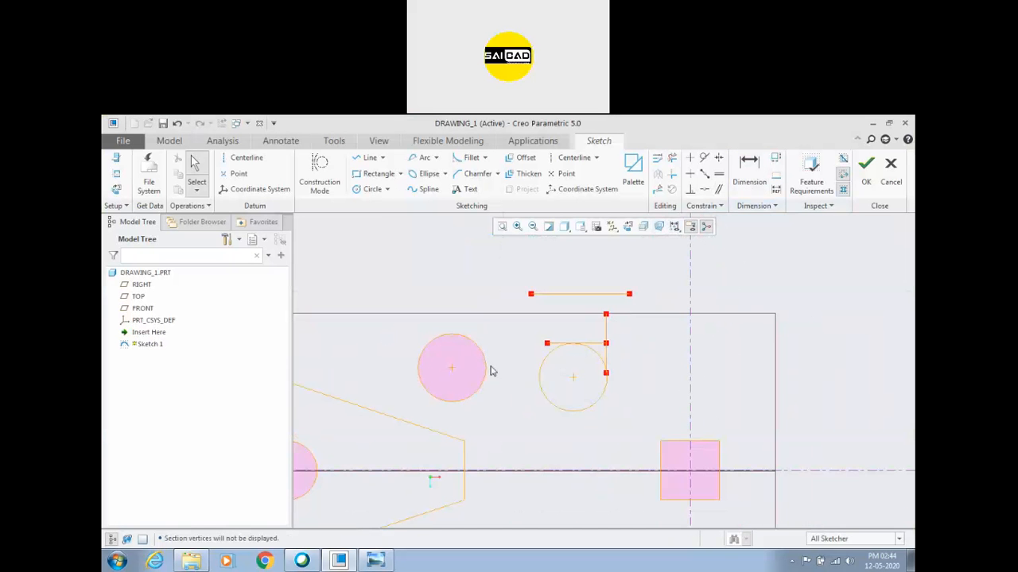
Turn the display of sketch dimensions back on
{"action": "left_click", "coordinate": [674, 226]}
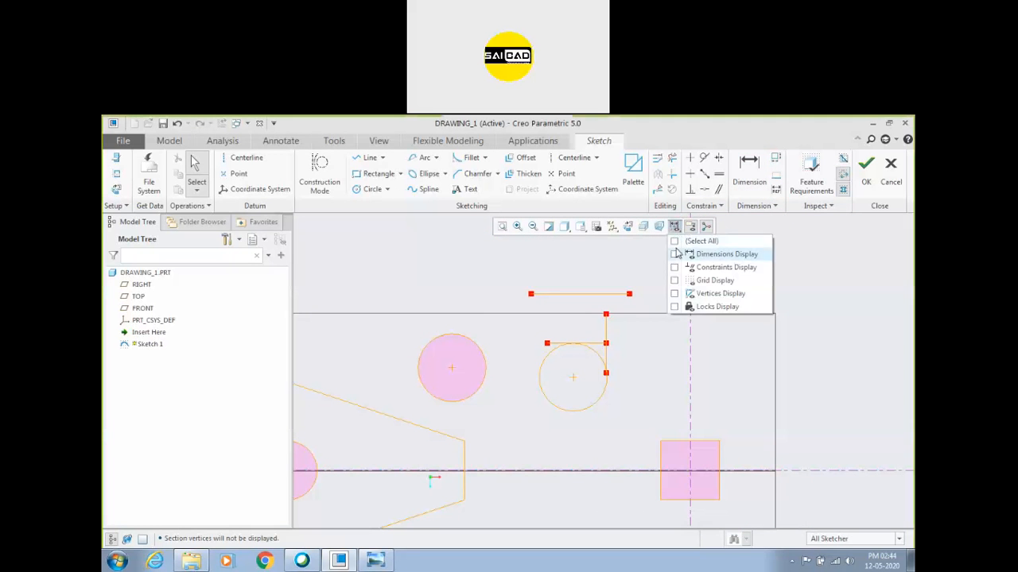
{"action": "left_click", "coordinate": [674, 254]}
{"action": "scroll", "coordinate": [659, 315], "scroll_direction": "up", "scroll_amount": 3}
Delete the two outer circles, the loose lines, the square and the vertical end line closing the tapered profile
{"action": "left_click_drag", "start_coordinate": [570, 269], "coordinate": [711, 367]}
{"action": "left_click", "coordinate": [736, 378]}
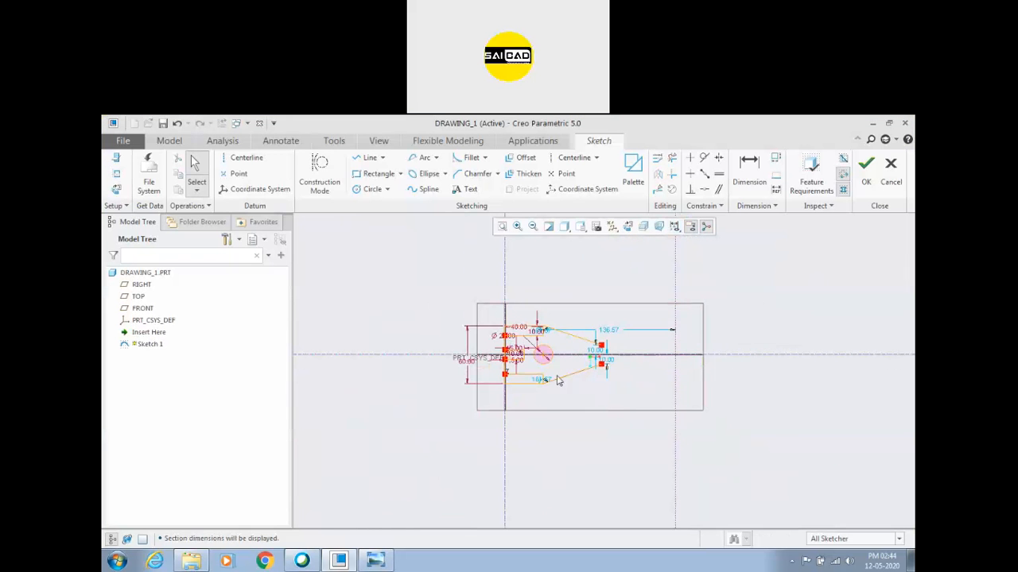
{"action": "scroll", "coordinate": [627, 342], "scroll_direction": "down", "scroll_amount": 5}
{"action": "scroll", "coordinate": [604, 358], "scroll_direction": "up", "scroll_amount": 3}
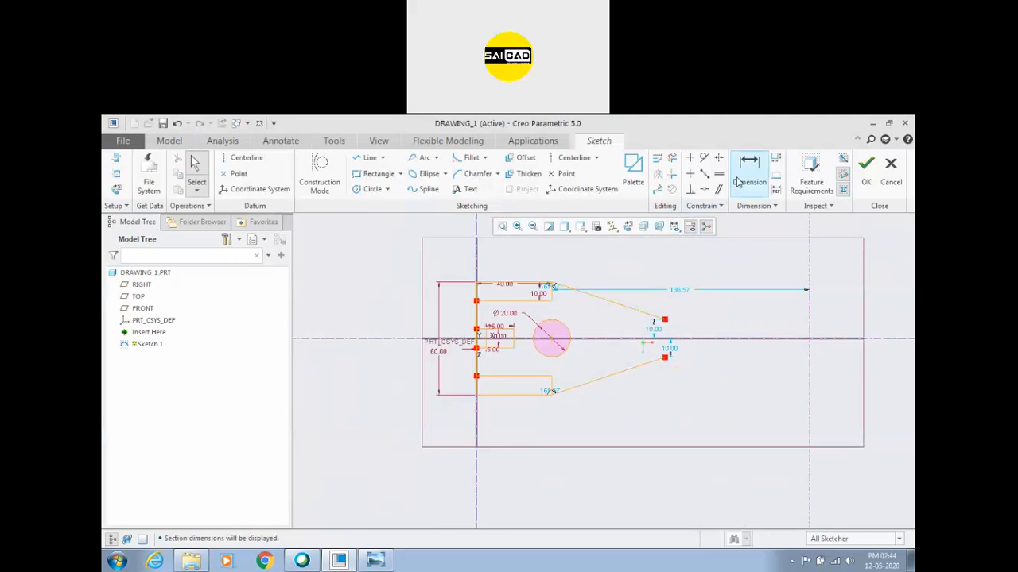
Dimension the angle between the profile's upper slanted line and the horizontal centerline
{"action": "left_click", "coordinate": [733, 182]}
{"action": "scroll", "coordinate": [655, 304], "scroll_direction": "down", "scroll_amount": 3}
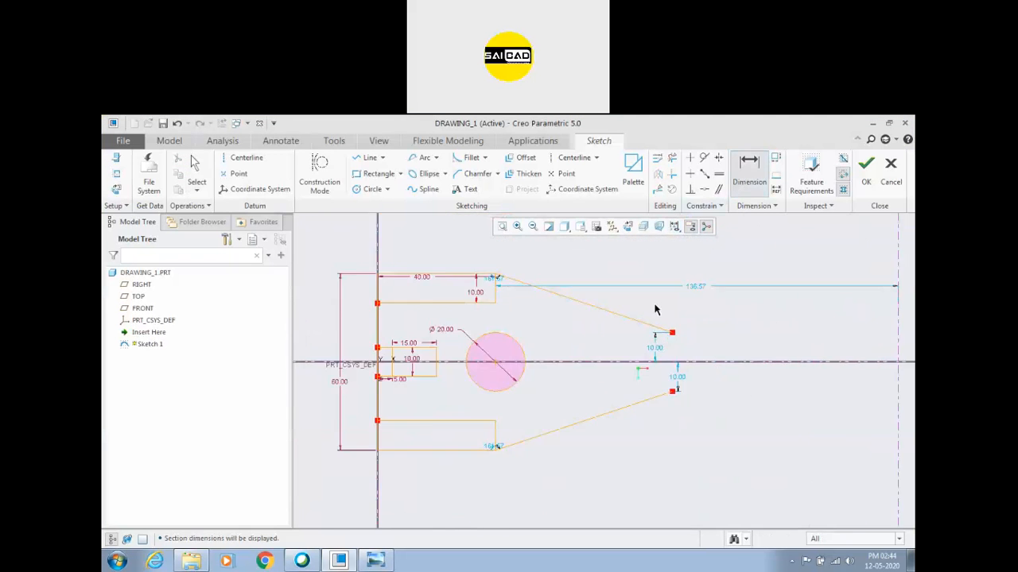
{"action": "left_click", "coordinate": [617, 375]}
{"action": "middle_click", "coordinate": [603, 350]}
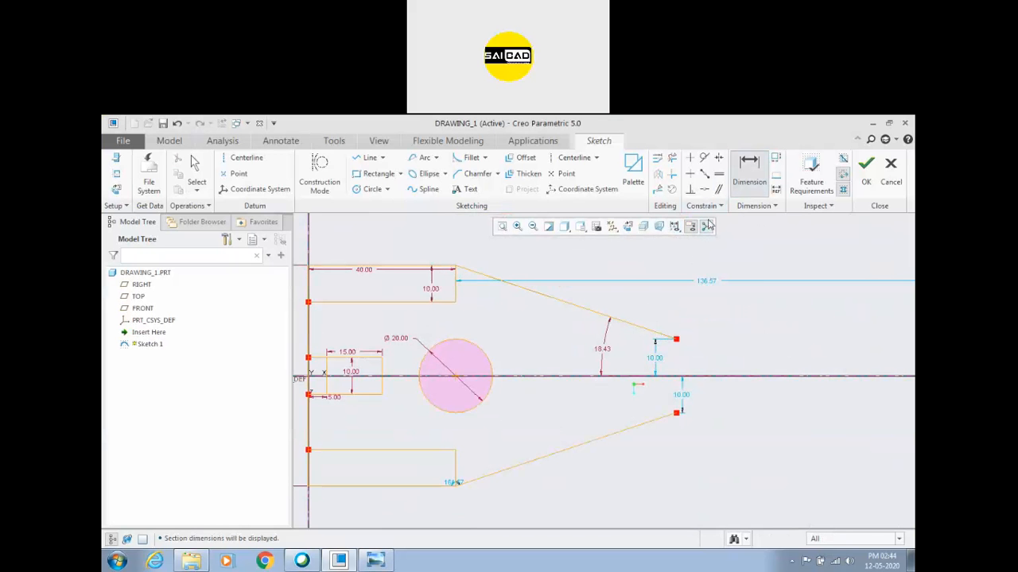
Dimension the length of the upper slanted line, and try to add a further dimension to the profile
{"action": "left_click", "coordinate": [601, 309]}
{"action": "middle_click", "coordinate": [601, 300]}
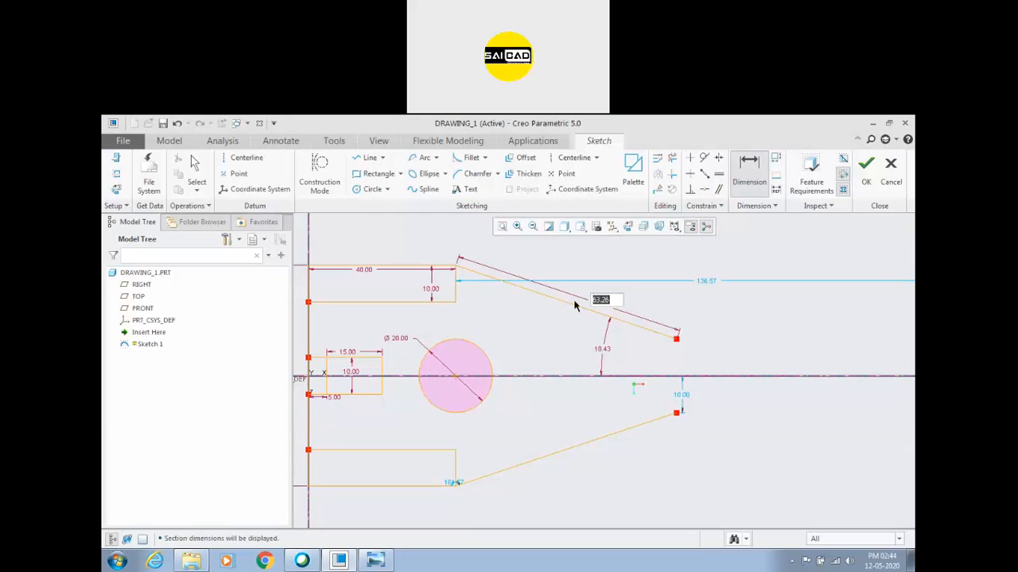
{"action": "middle_click", "coordinate": [609, 322]}
{"action": "scroll", "coordinate": [607, 323], "scroll_direction": "up", "scroll_amount": 2}
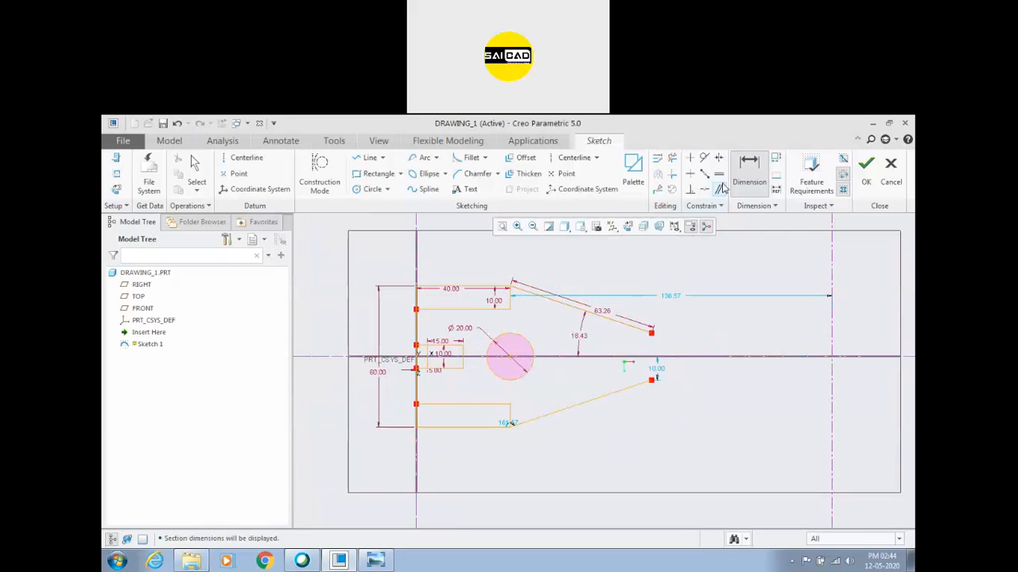
{"action": "middle_click", "coordinate": [557, 251]}
{"action": "left_click", "coordinate": [719, 388]}
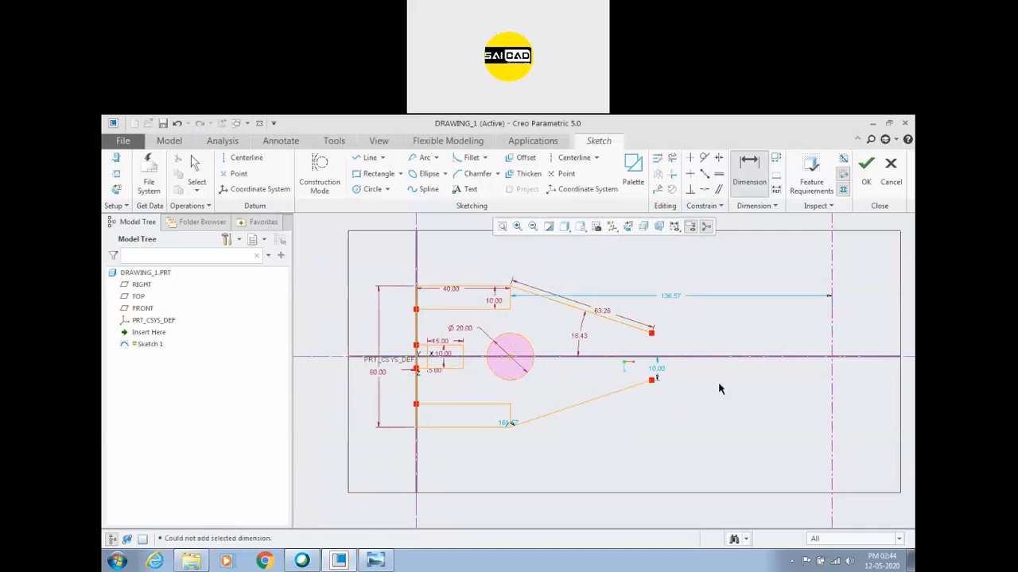
{"action": "middle_click", "coordinate": [719, 389]}
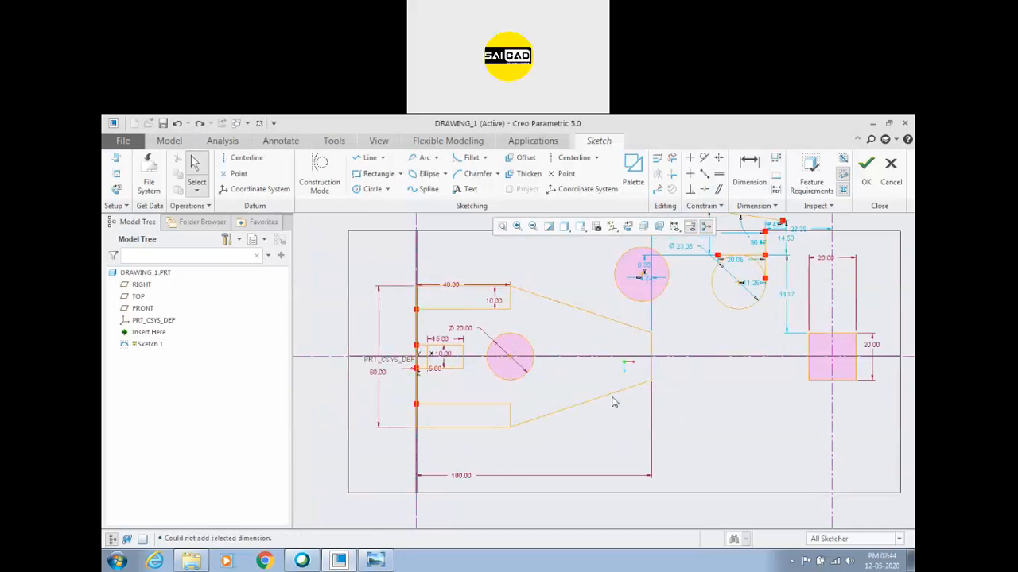
Clear the sketch by deleting all of its geometry
{"action": "scroll", "coordinate": [617, 415], "scroll_direction": "up", "scroll_amount": 5}
{"action": "left_click_drag", "start_coordinate": [479, 336], "coordinate": [743, 466]}
{"action": "key", "text": "Delete"}
Sketch a single slanted line about 89 mm long, rising to the right across about 76 mm horizontally
{"action": "scroll", "coordinate": [613, 374], "scroll_direction": "down", "scroll_amount": 3}
{"action": "key", "text": "l"}
{"action": "scroll", "coordinate": [643, 385], "scroll_direction": "down", "scroll_amount": 1}
{"action": "left_click", "coordinate": [650, 372]}
{"action": "left_click", "coordinate": [786, 292]}
{"action": "middle_click", "coordinate": [793, 301]}
{"action": "middle_click", "coordinate": [799, 308]}
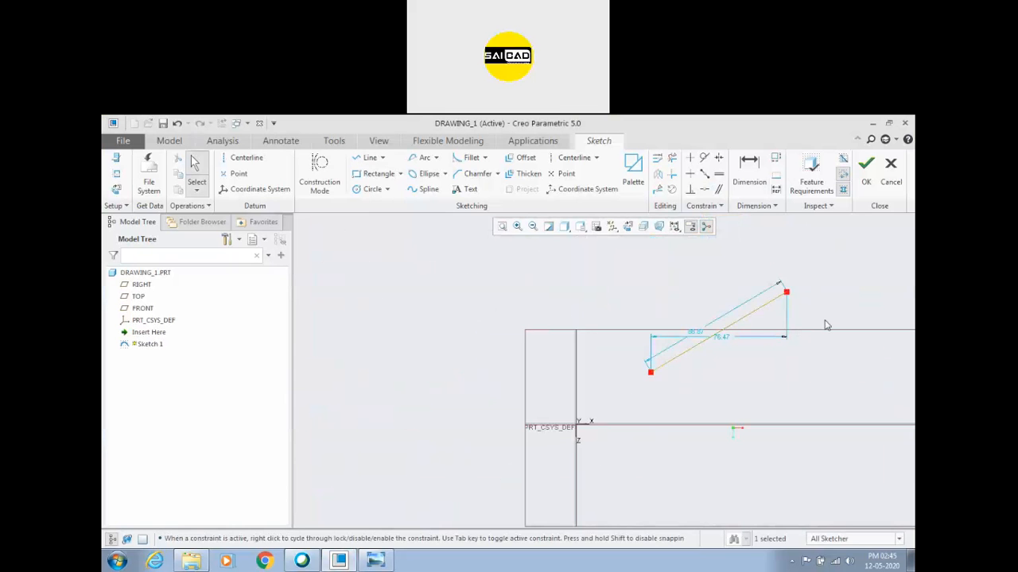
Set the slanted line's horizontal dimension to 75 below the line, and shift its length dimension away from the line
{"action": "scroll", "coordinate": [824, 323], "scroll_direction": "down", "scroll_amount": 2}
{"action": "left_click_drag", "start_coordinate": [664, 352], "coordinate": [660, 421]}
{"action": "double_click", "coordinate": [667, 438]}
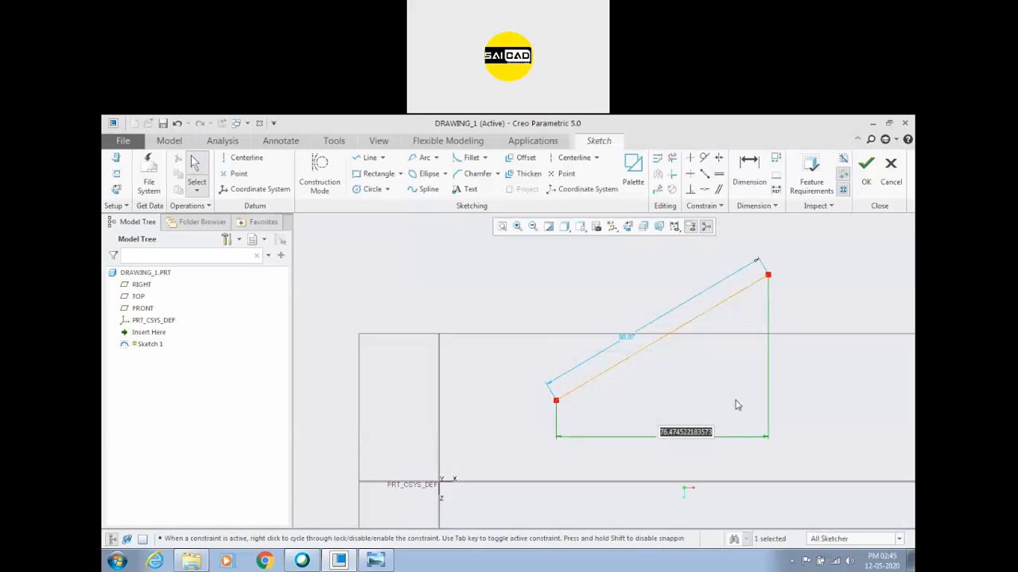
{"action": "type", "text": "75"}
{"action": "key", "text": "Return"}
{"action": "left_click", "coordinate": [648, 363]}
{"action": "left_click_drag", "start_coordinate": [623, 337], "coordinate": [590, 331]}
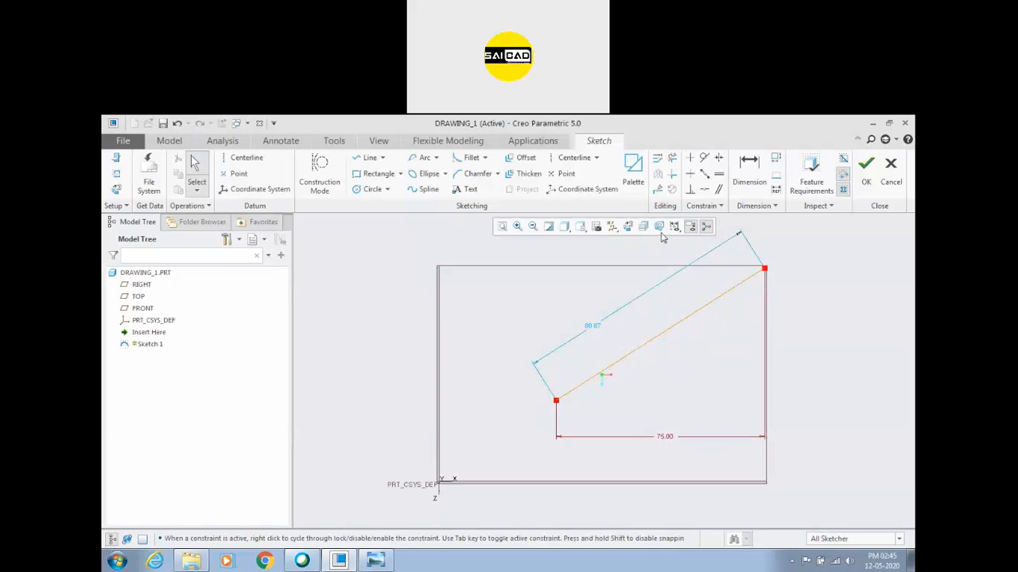
Try dimensioning the slanted line at two different placements, undoing each dimension
{"action": "left_click", "coordinate": [746, 181]}
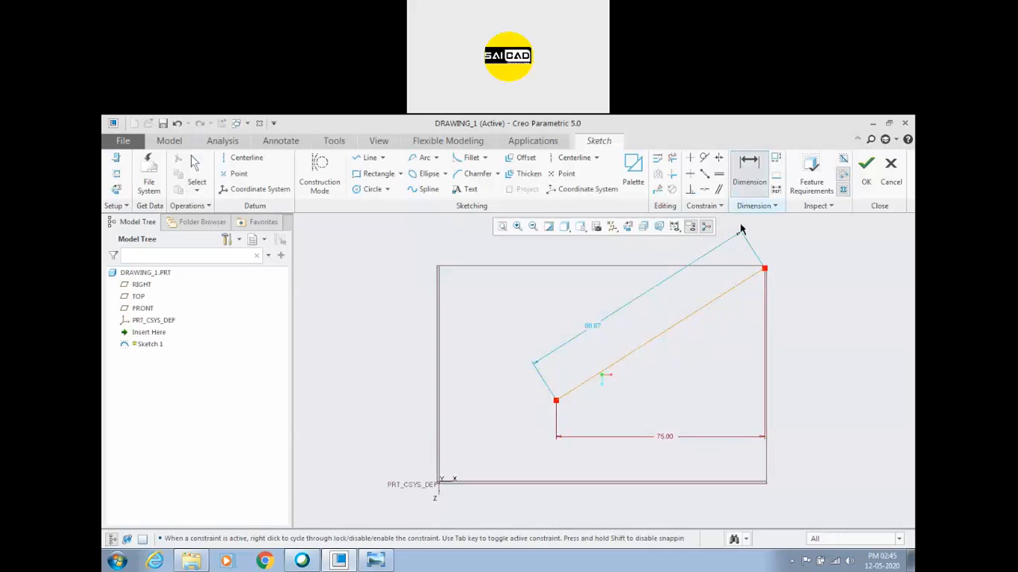
{"action": "left_click", "coordinate": [733, 287]}
{"action": "middle_click", "coordinate": [418, 291]}
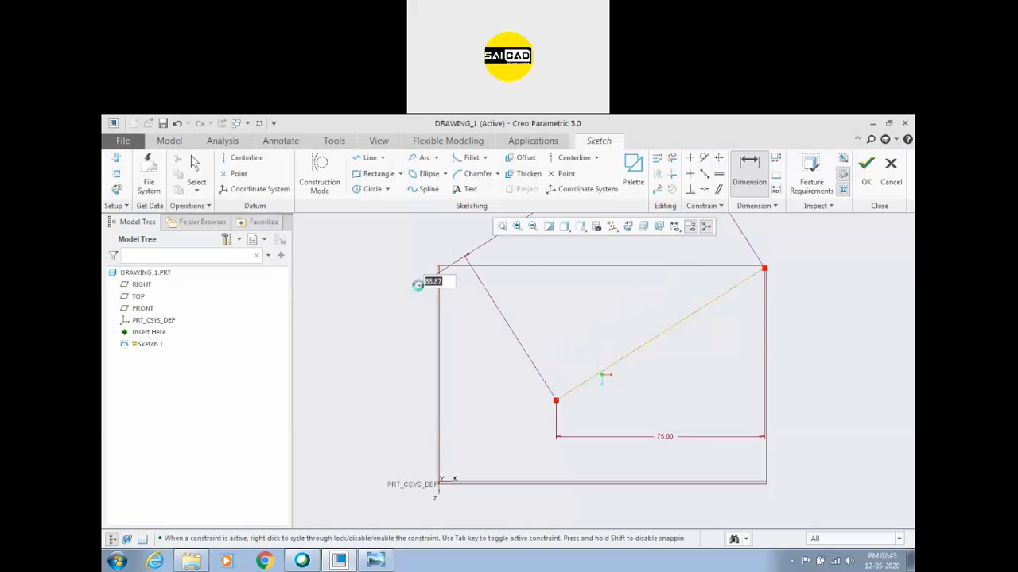
{"action": "scroll", "coordinate": [469, 316], "scroll_direction": "up", "scroll_amount": 1}
{"action": "middle_click", "coordinate": [479, 322]}
{"action": "key", "text": "ctrl+z"}
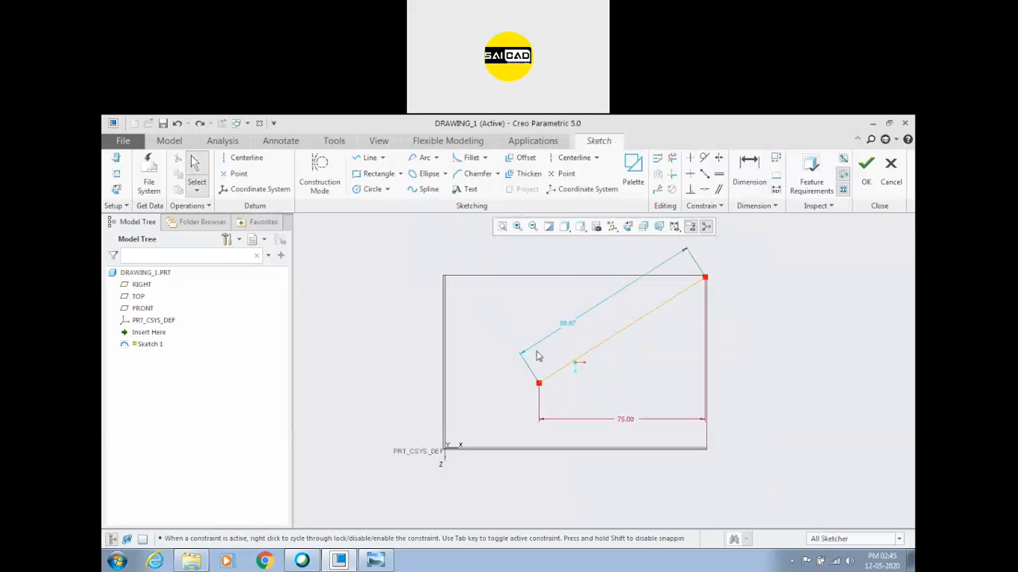
{"action": "left_click", "coordinate": [755, 176]}
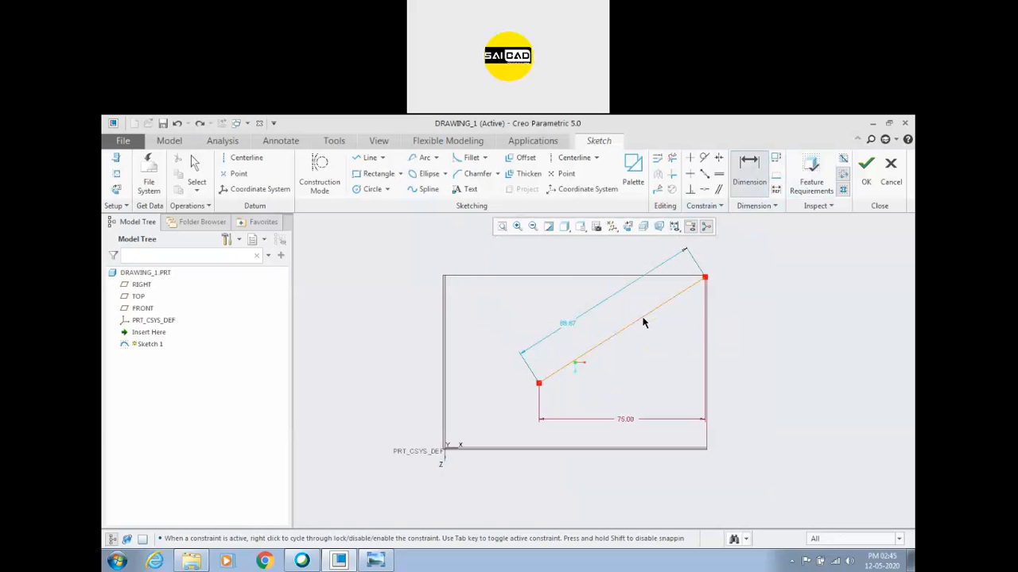
{"action": "middle_click", "coordinate": [777, 333]}
{"action": "middle_click", "coordinate": [781, 327]}
{"action": "key", "text": "ctrl+z"}
Dimension the vertical distance between the slanted line's endpoints, placing it to the right of the line
{"action": "left_click", "coordinate": [754, 177]}
{"action": "left_click", "coordinate": [710, 271]}
{"action": "middle_click", "coordinate": [848, 332]}
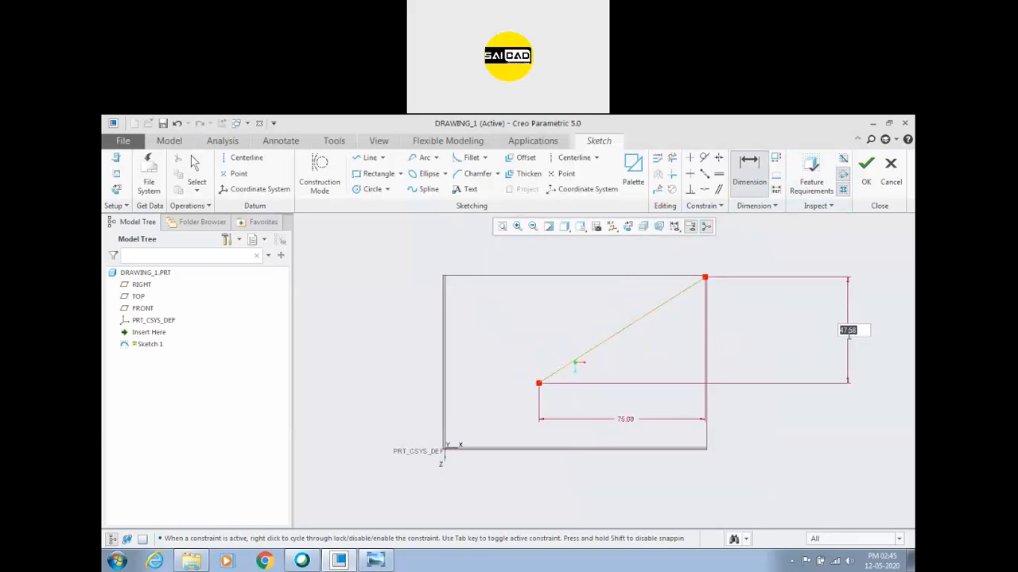
{"action": "scroll", "coordinate": [681, 382], "scroll_direction": "up", "scroll_amount": 2}
{"action": "scroll", "coordinate": [779, 358], "scroll_direction": "down", "scroll_amount": 2}
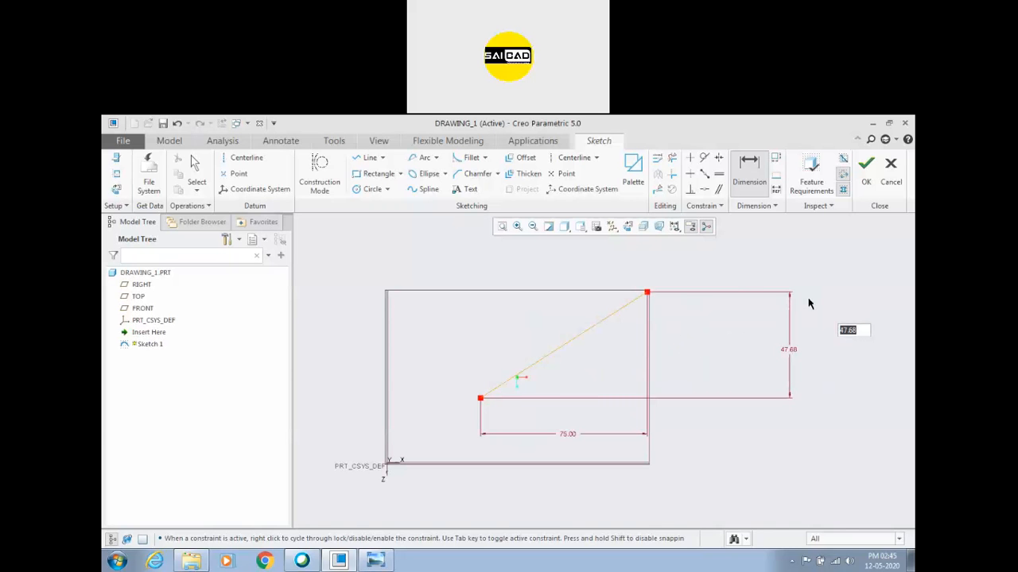
{"action": "middle_click", "coordinate": [827, 380]}
{"action": "scroll", "coordinate": [811, 360], "scroll_direction": "down", "scroll_amount": 1}
{"action": "middle_click", "coordinate": [771, 358]}
{"action": "double_click", "coordinate": [752, 355]}
{"action": "middle_click", "coordinate": [804, 377]}
{"action": "left_click", "coordinate": [808, 375]}
{"action": "middle_click_drag", "start_coordinate": [749, 363], "coordinate": [762, 358], "text": "shift"}
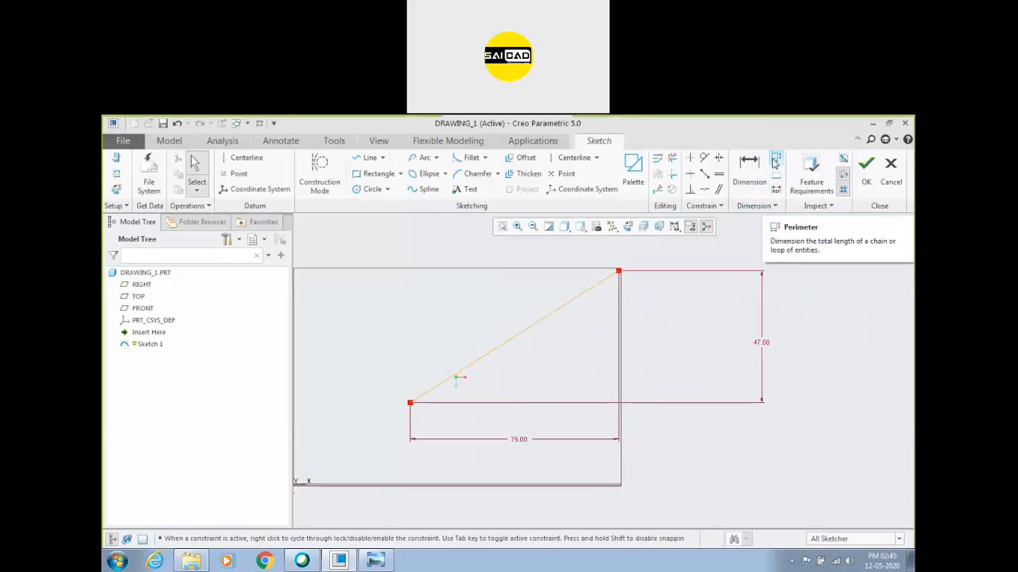
Delete the vertical dimension and the slanted line itself
{"action": "left_click", "coordinate": [760, 344]}
{"action": "key", "text": "Delete"}
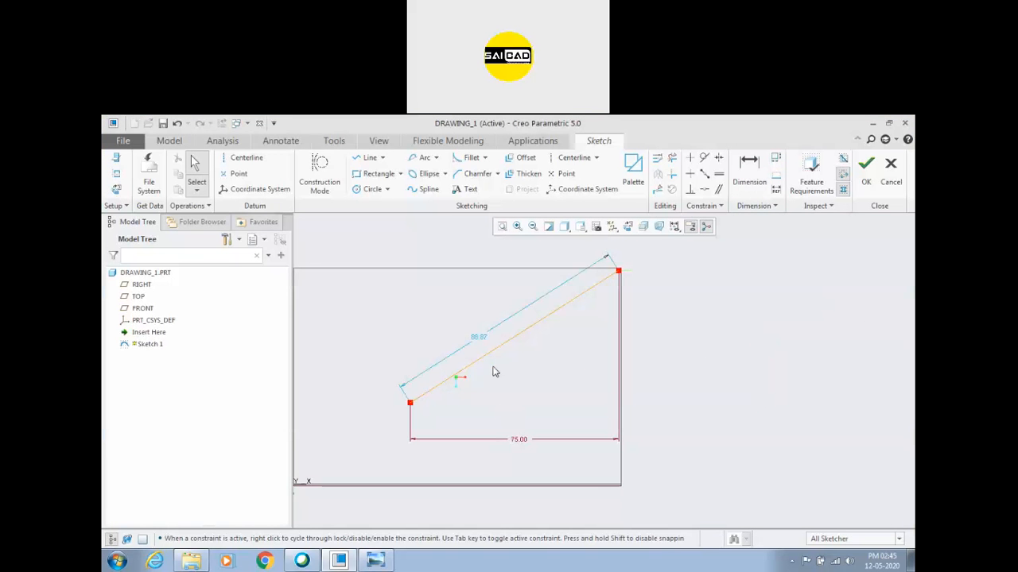
{"action": "left_click", "coordinate": [487, 358]}
{"action": "key", "text": "Delete"}
{"action": "scroll", "coordinate": [587, 377], "scroll_direction": "up", "scroll_amount": 2}
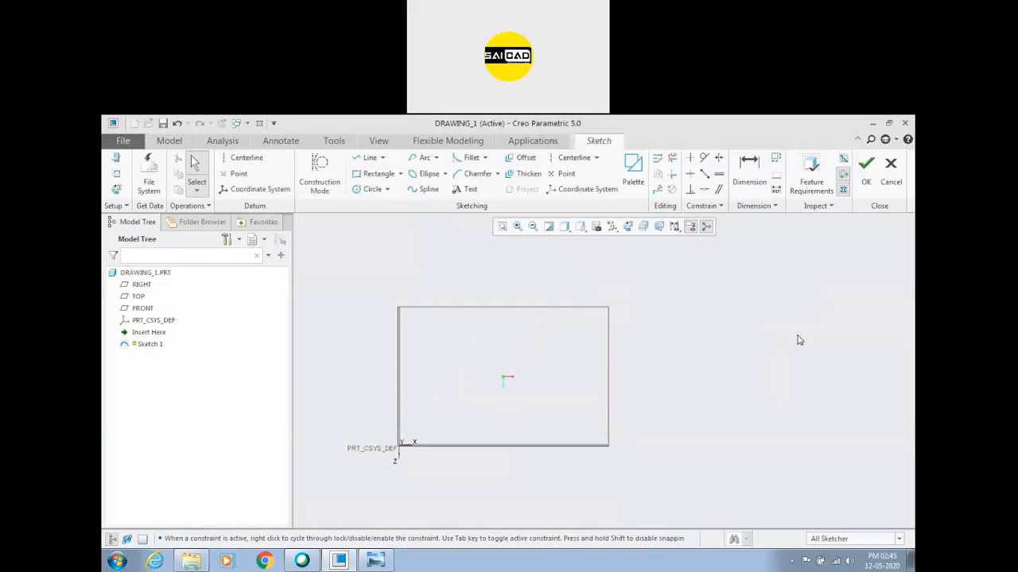
Sketch a rectangle about 54 mm wide and 43 mm high inside the datum plane outline
{"action": "left_click", "coordinate": [374, 173]}
{"action": "left_click", "coordinate": [467, 333]}
{"action": "left_click", "coordinate": [563, 411]}
{"action": "middle_click", "coordinate": [700, 393]}
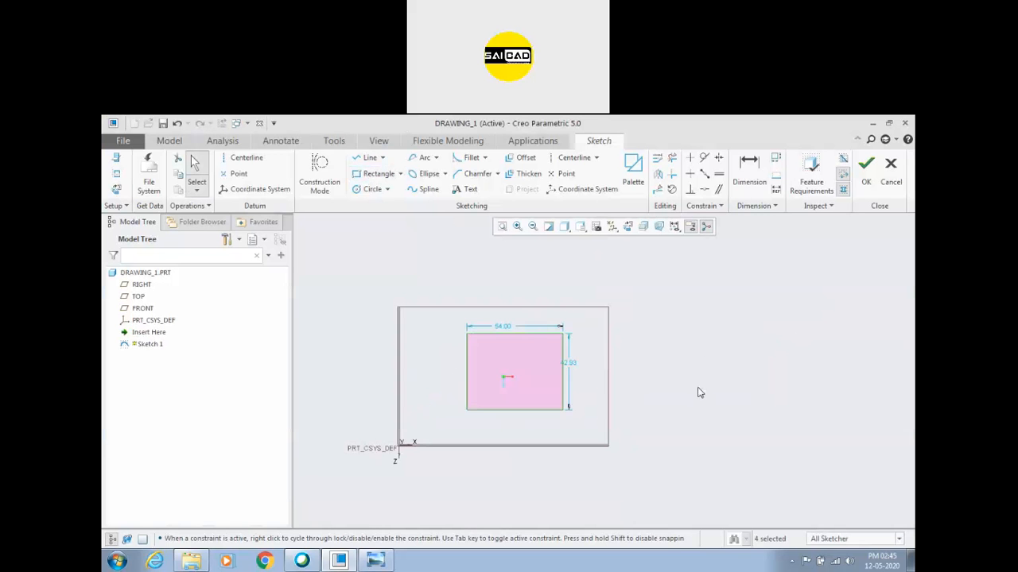
Set the rectangle's height to 50 and move its width dimension farther above the top edge
{"action": "scroll", "coordinate": [517, 342], "scroll_direction": "down", "scroll_amount": 2}
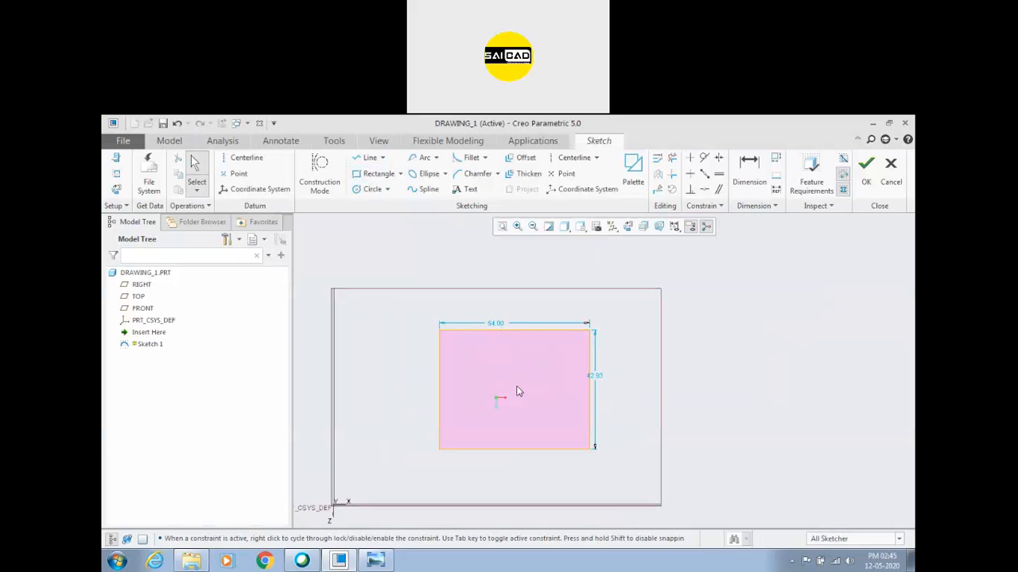
{"action": "scroll", "coordinate": [517, 388], "scroll_direction": "down", "scroll_amount": 1}
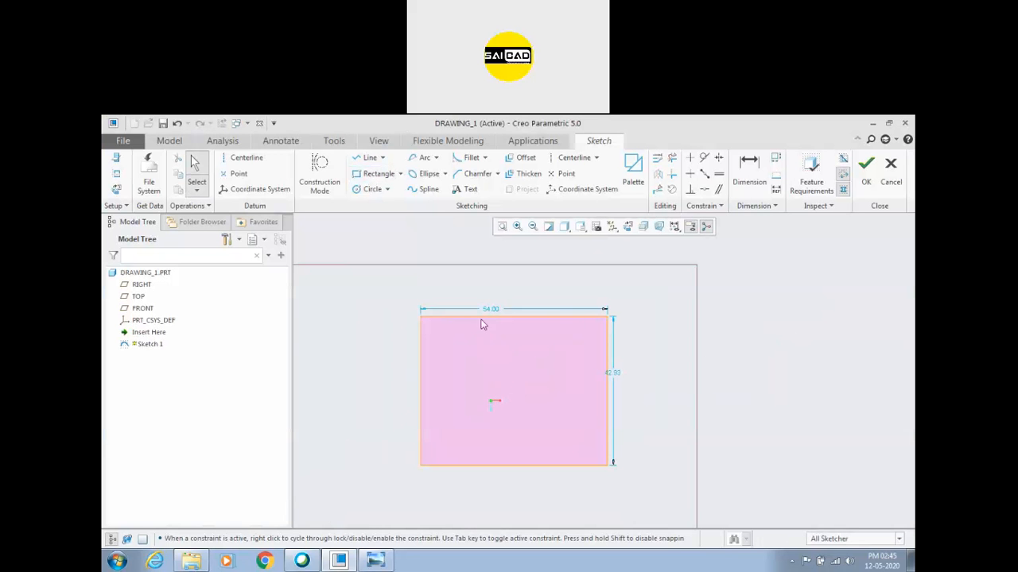
{"action": "double_click", "coordinate": [614, 375]}
{"action": "type", "text": "50"}
{"action": "key", "text": "Return"}
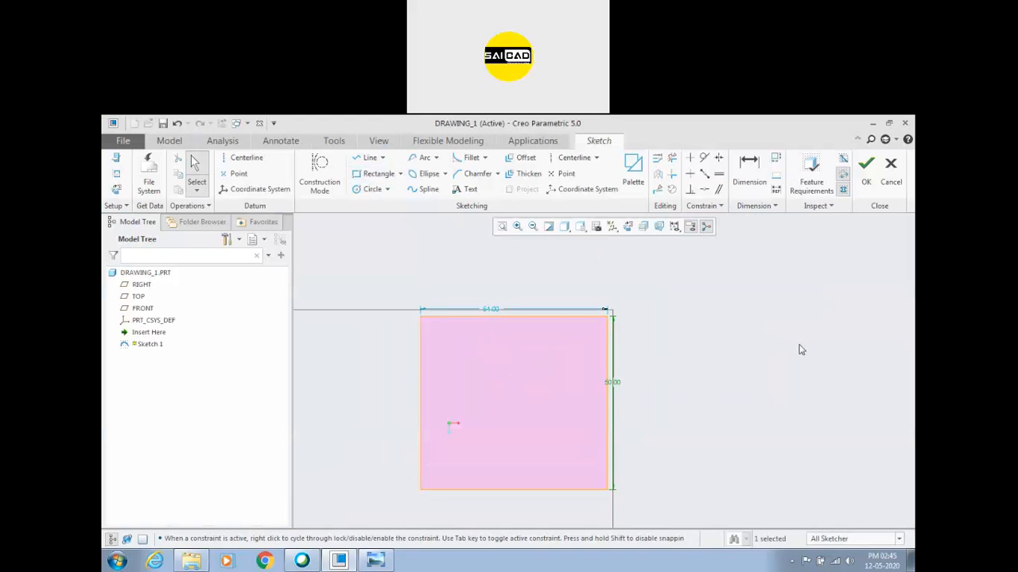
{"action": "left_click_drag", "start_coordinate": [488, 309], "coordinate": [490, 269]}
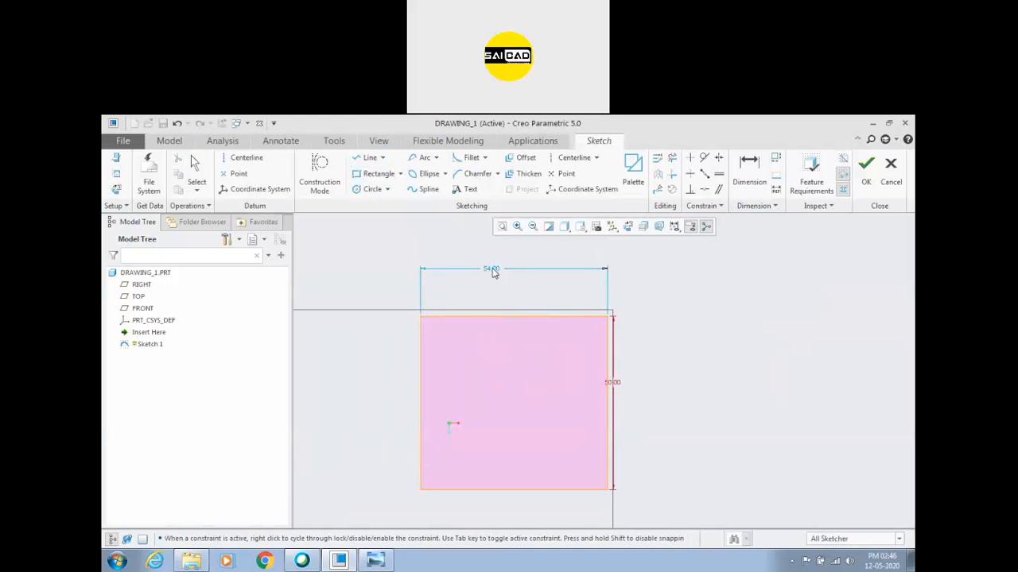
{"action": "scroll", "coordinate": [547, 290], "scroll_direction": "up", "scroll_amount": 1}
{"action": "scroll", "coordinate": [488, 314], "scroll_direction": "down", "scroll_amount": 1}
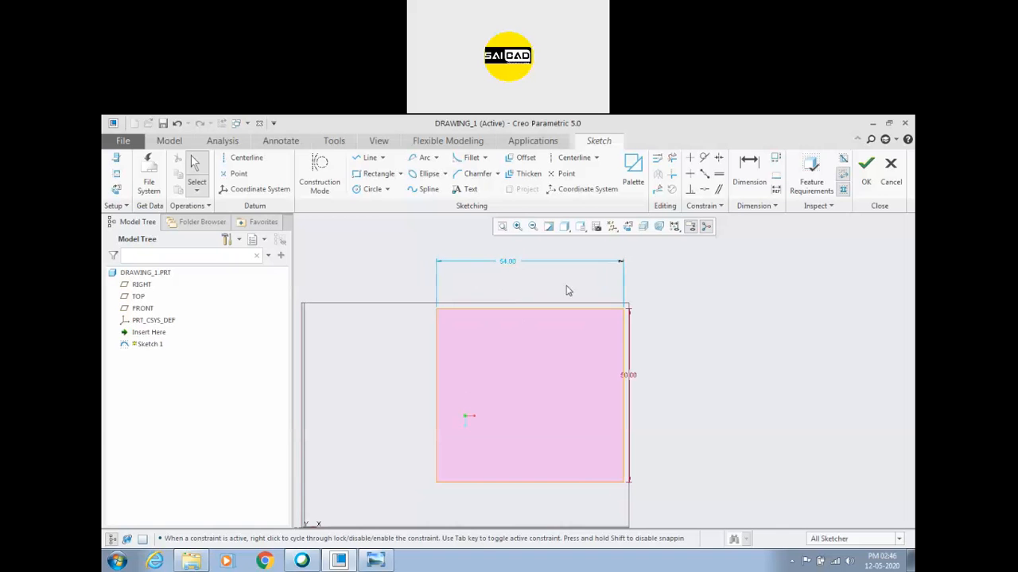
Try to create a perimeter dimension from the rectangle's four sides
{"action": "left_click", "coordinate": [778, 161]}
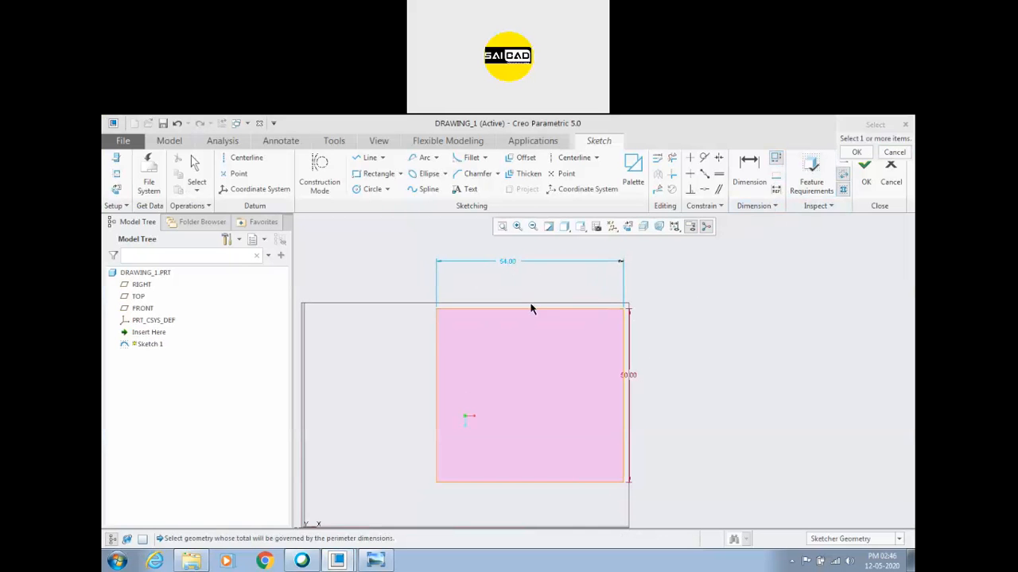
{"action": "left_click", "coordinate": [438, 349]}
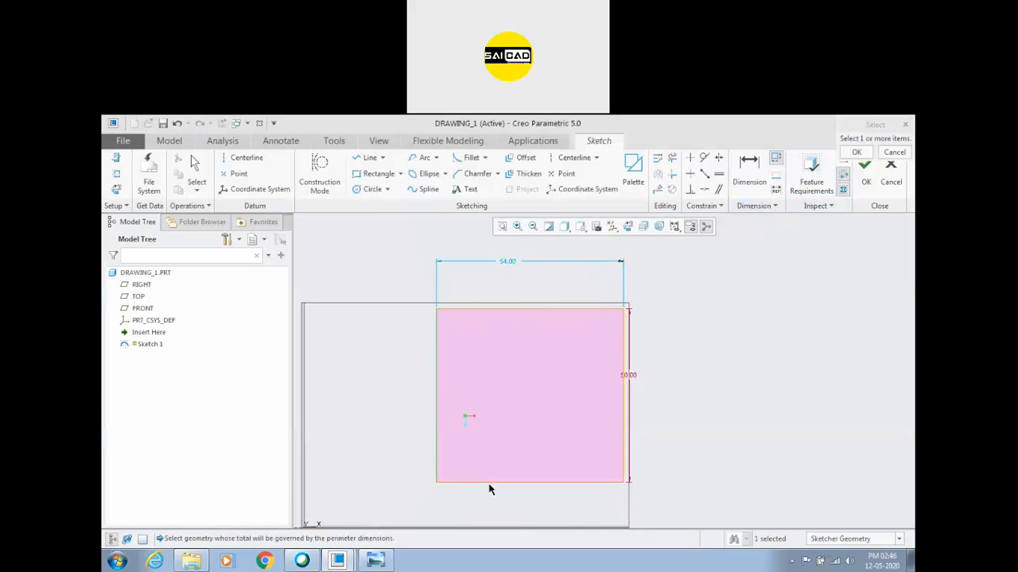
{"action": "left_click", "coordinate": [624, 474], "text": "ctrl"}
{"action": "left_click", "coordinate": [567, 309], "text": "ctrl"}
{"action": "left_click", "coordinate": [435, 365], "text": "ctrl"}
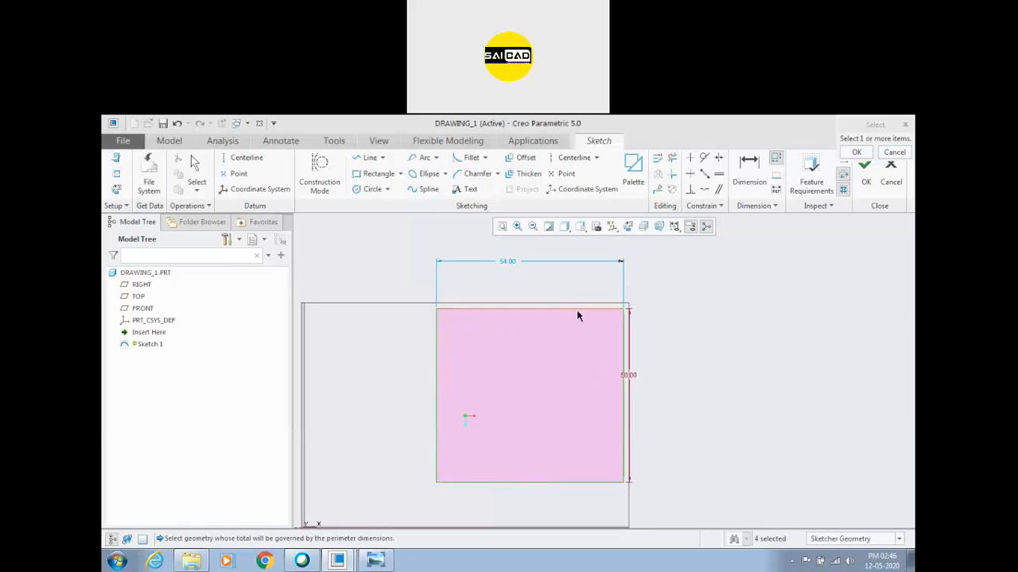
{"action": "left_click", "coordinate": [856, 152]}
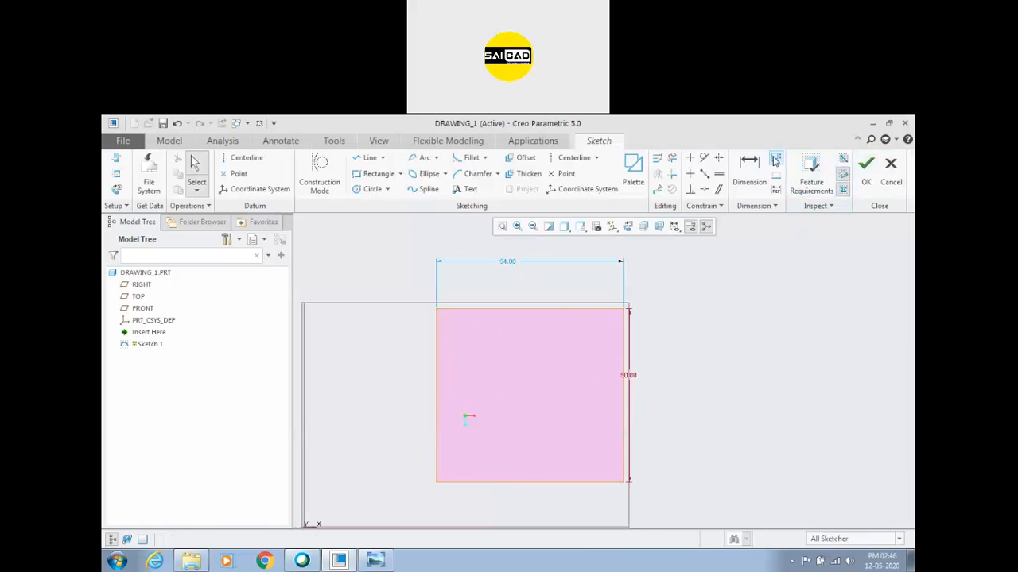
Create a perimeter dimension over all four sides of the rectangle, with its width as the varying dimension
{"action": "left_click", "coordinate": [776, 157]}
{"action": "left_click", "coordinate": [563, 308], "text": "ctrl"}
{"action": "left_click", "coordinate": [435, 354], "text": "ctrl"}
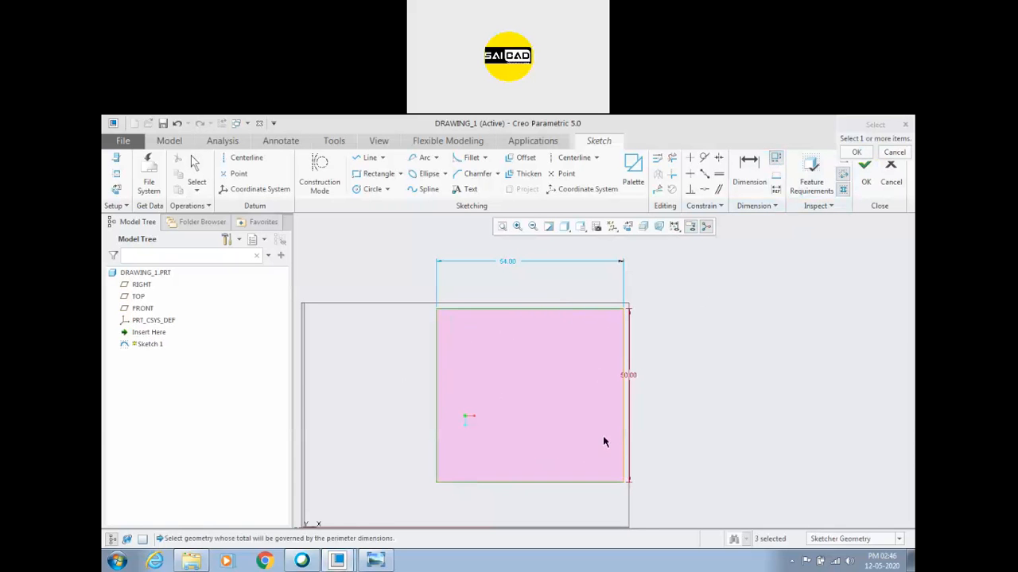
{"action": "left_click", "coordinate": [624, 421], "text": "ctrl"}
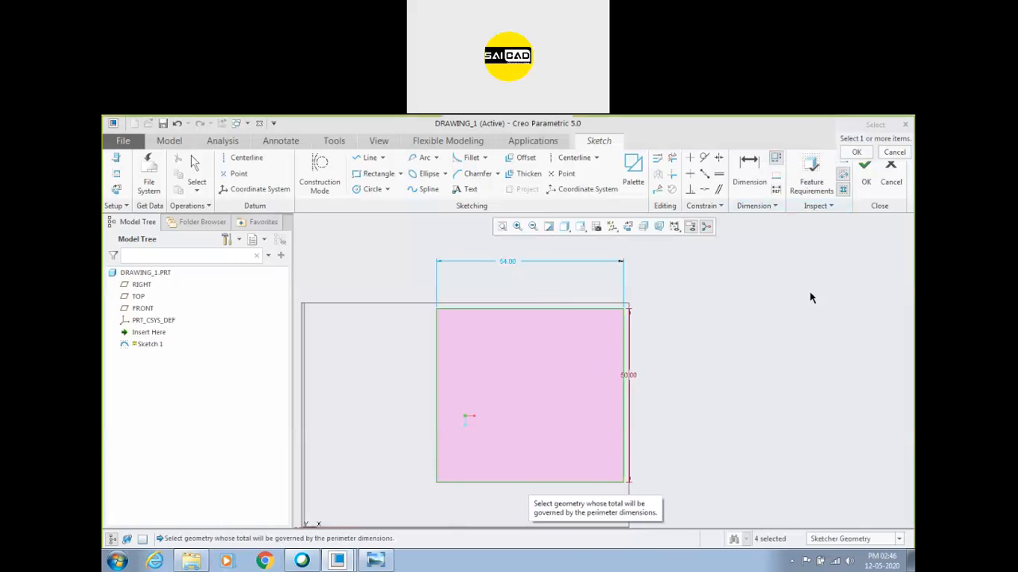
{"action": "left_click", "coordinate": [856, 152]}
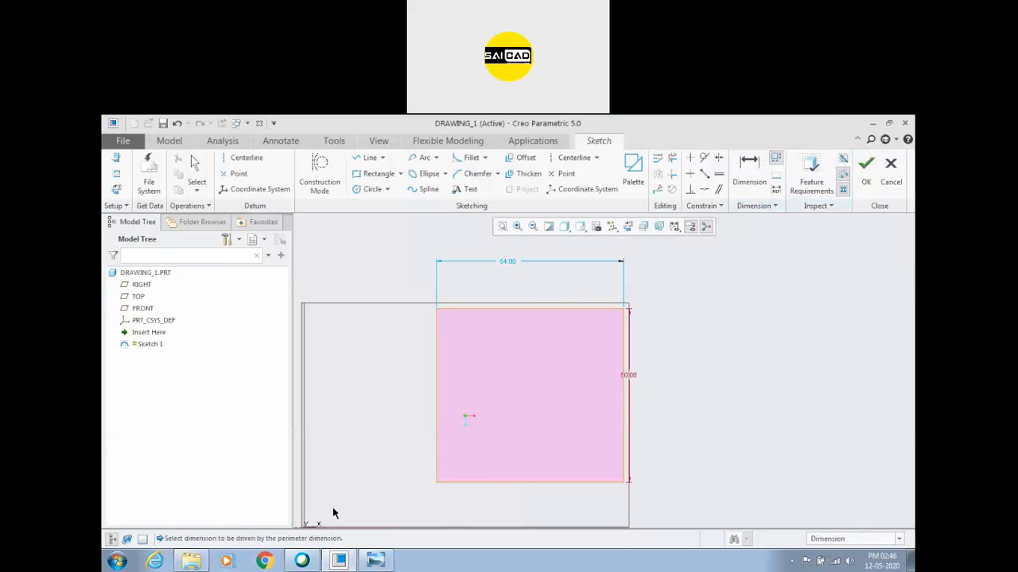
{"action": "left_click", "coordinate": [506, 263]}
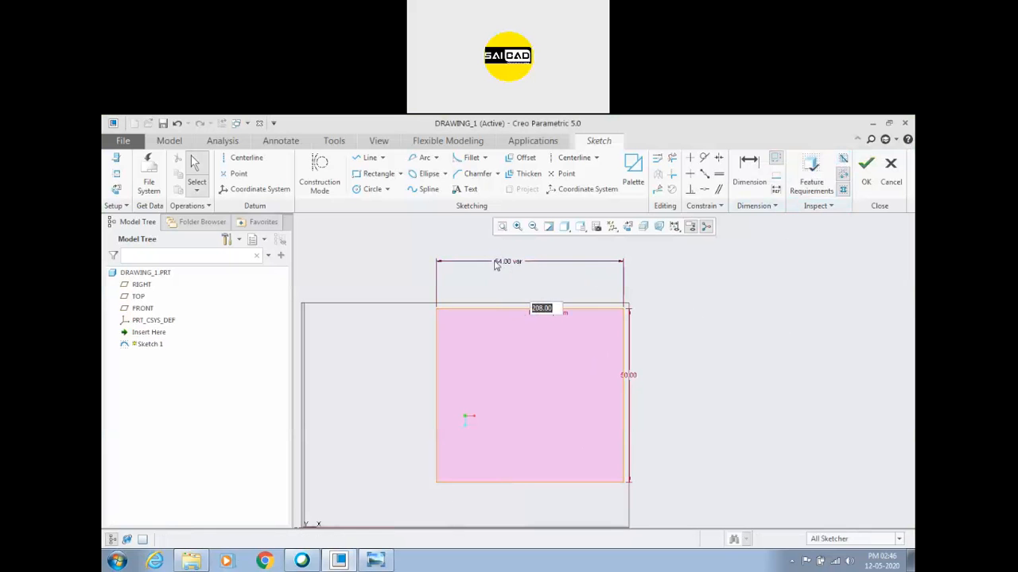
Accept the perimeter dimension, place its text inside the rectangle, and move the height dimension farther outside the rectangle
{"action": "scroll", "coordinate": [548, 321], "scroll_direction": "up", "scroll_amount": 2}
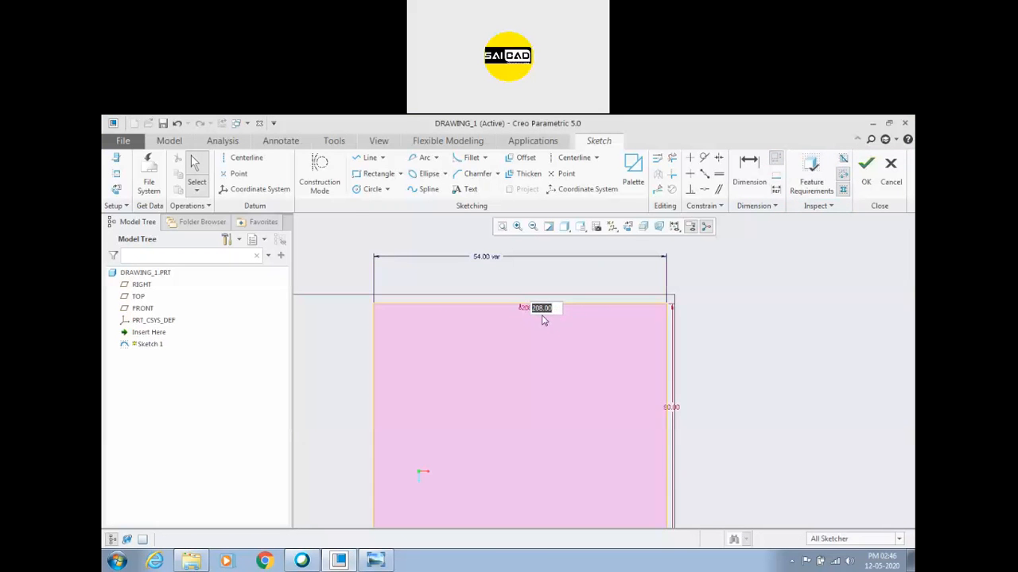
{"action": "key", "text": "Return"}
{"action": "left_click_drag", "start_coordinate": [543, 313], "coordinate": [515, 395]}
{"action": "scroll", "coordinate": [760, 342], "scroll_direction": "up", "scroll_amount": 2}
{"action": "scroll", "coordinate": [713, 396], "scroll_direction": "down", "scroll_amount": 2}
{"action": "left_click_drag", "start_coordinate": [703, 380], "coordinate": [765, 381]}
{"action": "scroll", "coordinate": [594, 352], "scroll_direction": "down", "scroll_amount": 2}
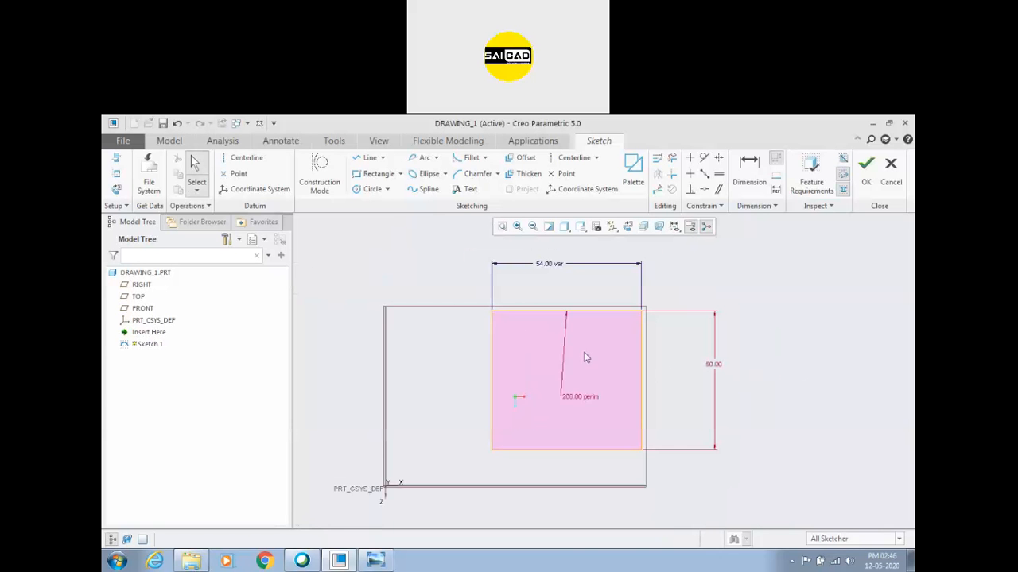
{"action": "left_click_drag", "start_coordinate": [586, 398], "coordinate": [544, 397]}
Set the rectangle's perimeter dimension to 300 and clear the selection
{"action": "scroll", "coordinate": [589, 412], "scroll_direction": "down", "scroll_amount": 1}
{"action": "scroll", "coordinate": [644, 450], "scroll_direction": "up", "scroll_amount": 2}
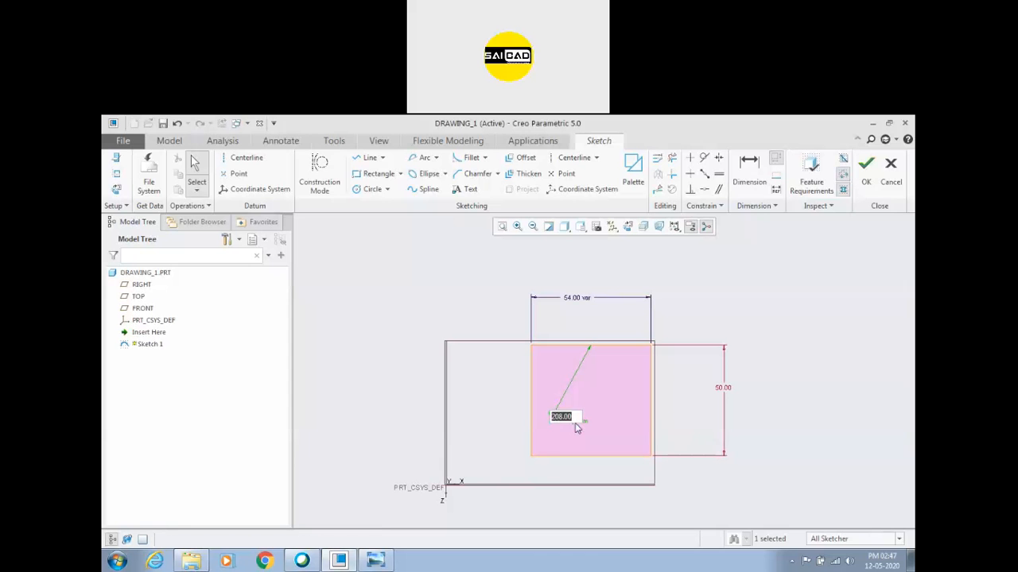
{"action": "type", "text": "300"}
{"action": "key", "text": "Return"}
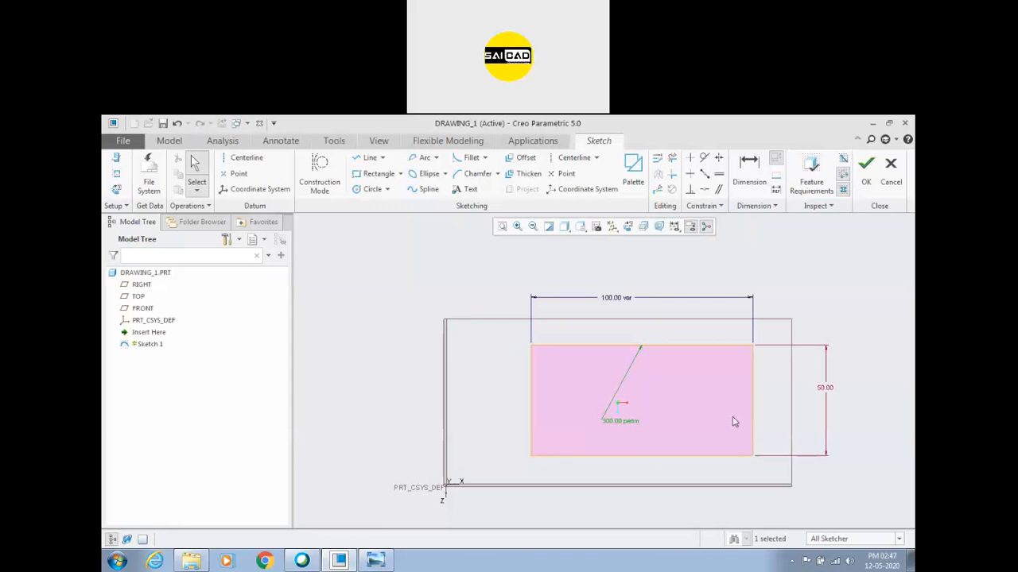
{"action": "left_click", "coordinate": [544, 345]}
{"action": "left_click", "coordinate": [673, 471]}
{"action": "scroll", "coordinate": [580, 454], "scroll_direction": "up", "scroll_amount": 1}
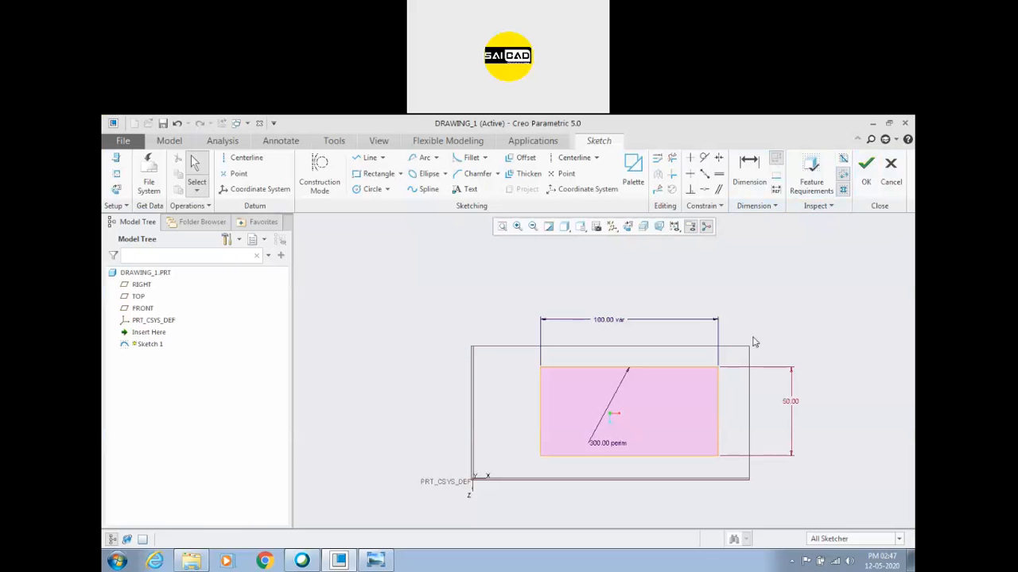
Undo the perimeter dimension and the rectangle's resizing
{"action": "key", "text": "ctrl+z"}
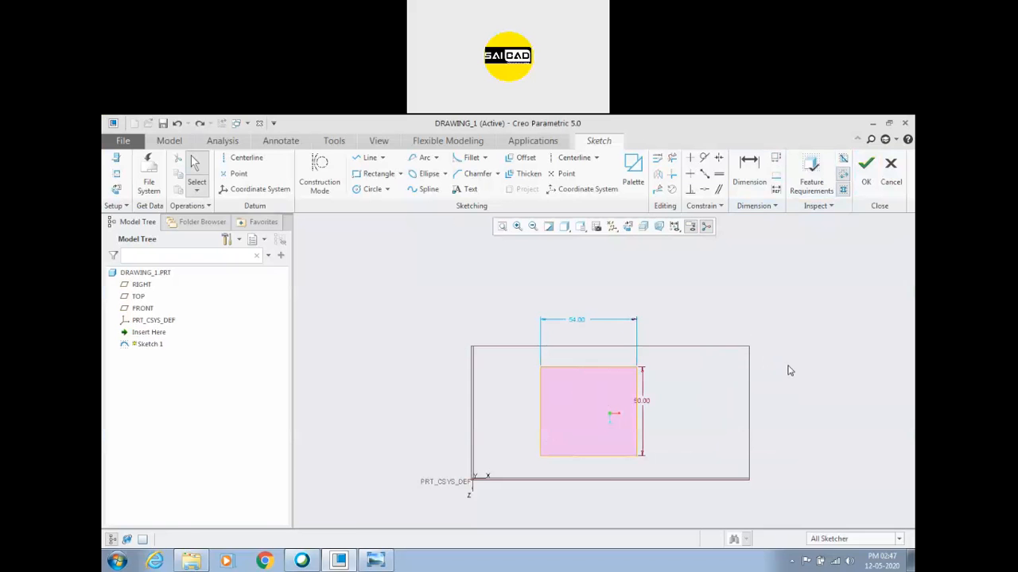
{"action": "scroll", "coordinate": [691, 374], "scroll_direction": "up", "scroll_amount": 2}
{"action": "scroll", "coordinate": [666, 367], "scroll_direction": "down", "scroll_amount": 2}
{"action": "scroll", "coordinate": [608, 409], "scroll_direction": "up", "scroll_amount": 1}
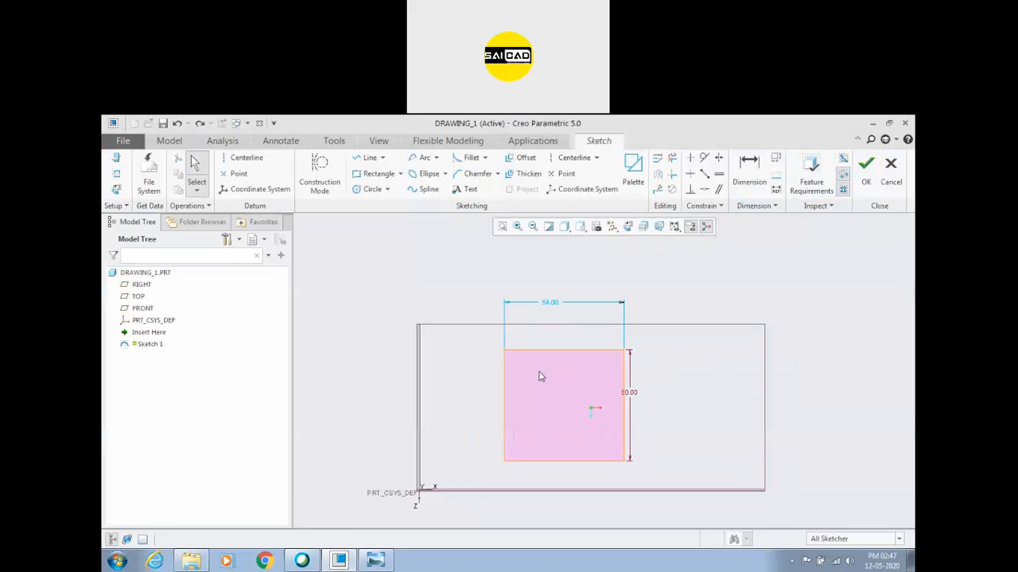
Move the height dimension farther outside the rectangle and set the rectangle's width to 54
{"action": "left_click_drag", "start_coordinate": [630, 393], "coordinate": [662, 393]}
{"action": "double_click", "coordinate": [559, 306]}
{"action": "type", "text": "54"}
{"action": "key", "text": "Return"}
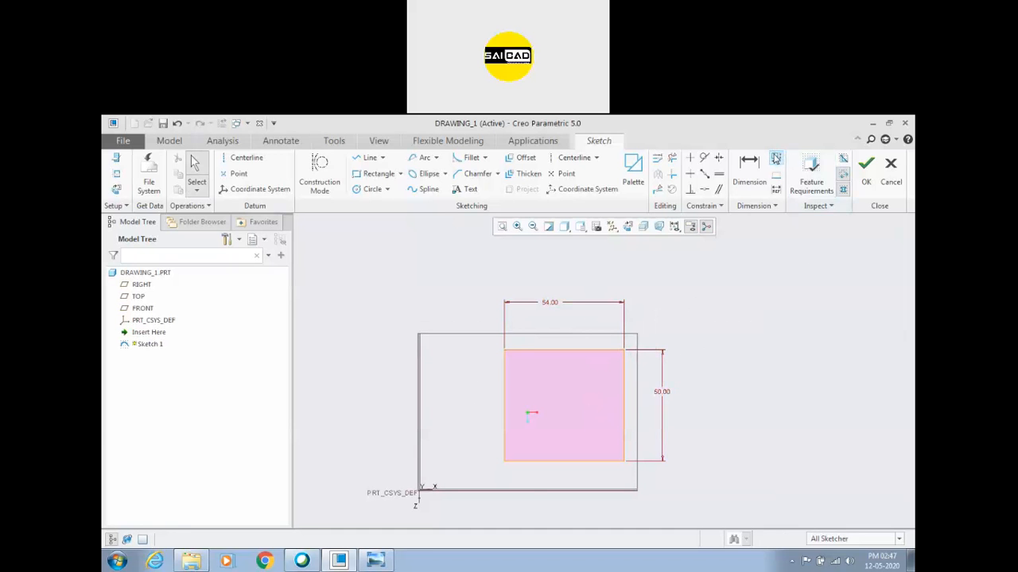
Create a perimeter dimension from all four sides of the rectangle, choosing the width as the dimension it drives
{"action": "left_click", "coordinate": [776, 159]}
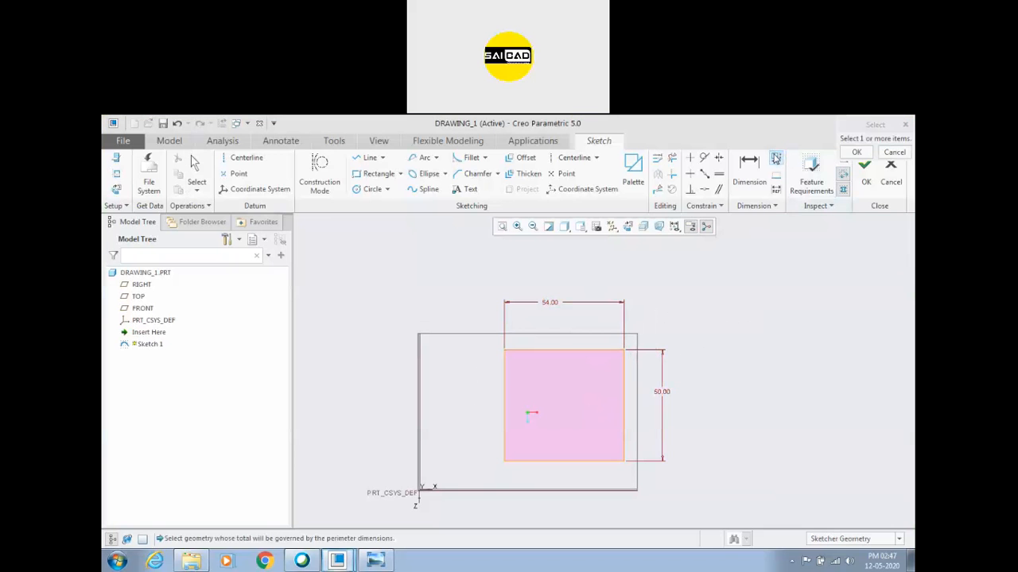
{"action": "left_click", "coordinate": [608, 350]}
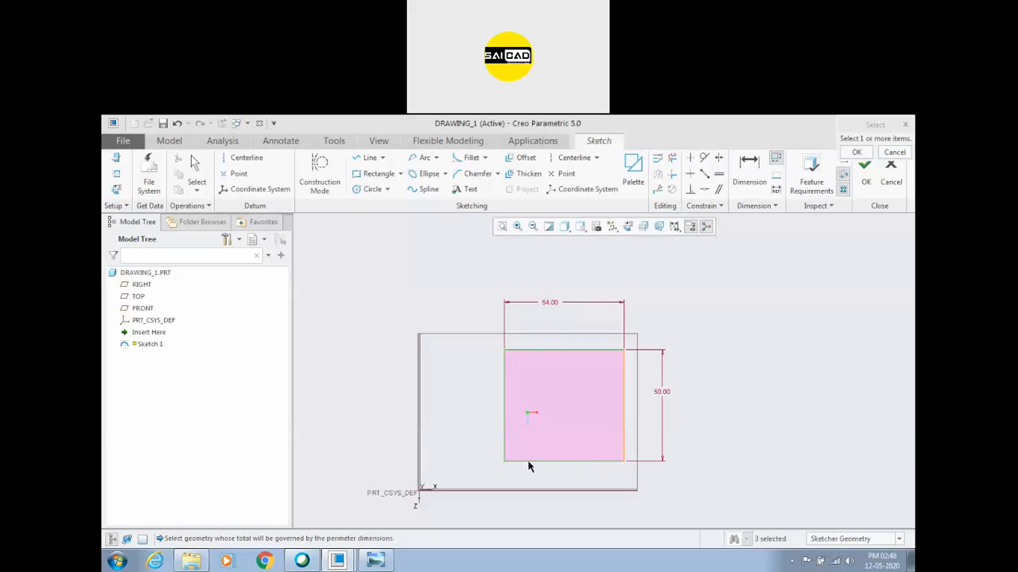
{"action": "left_click", "coordinate": [625, 443], "text": "ctrl"}
{"action": "left_click_drag", "start_coordinate": [863, 125], "coordinate": [778, 262]}
{"action": "left_click", "coordinate": [771, 290]}
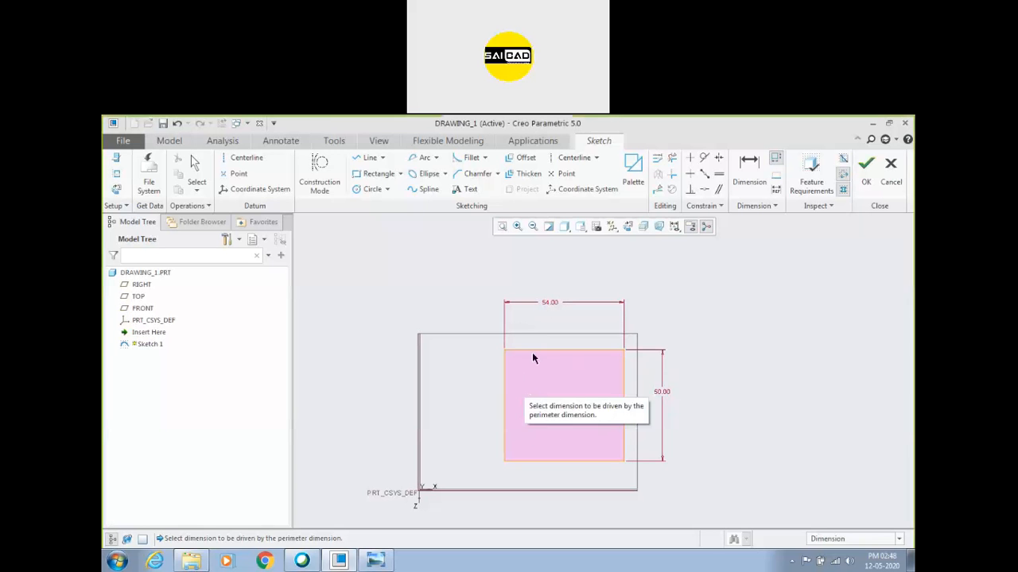
{"action": "left_click", "coordinate": [549, 305]}
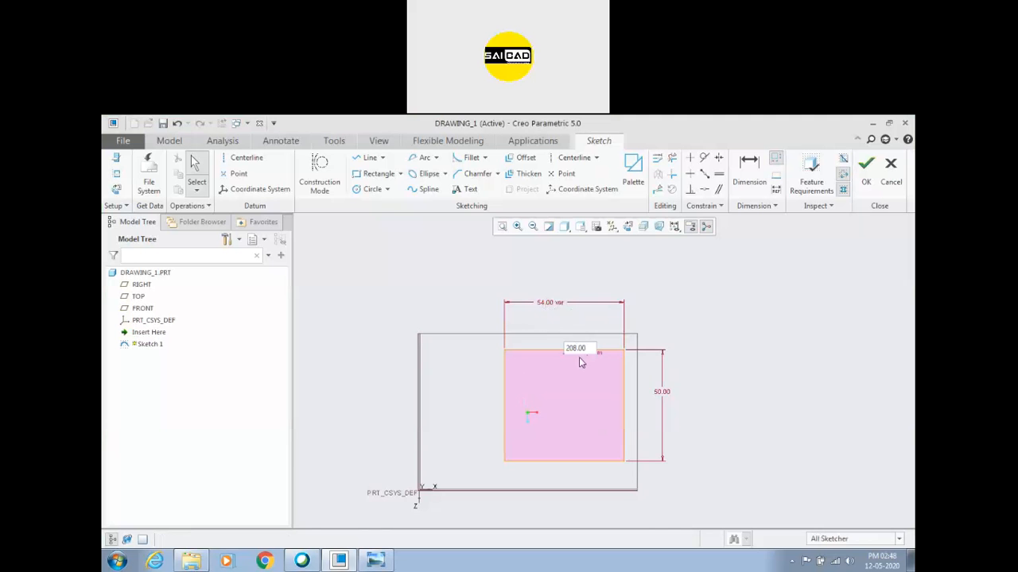
Set the new perimeter dimension to 300 and move its text inside the rectangle
{"action": "scroll", "coordinate": [578, 357], "scroll_direction": "down", "scroll_amount": 2}
{"action": "left_click_drag", "start_coordinate": [592, 349], "coordinate": [565, 348]}
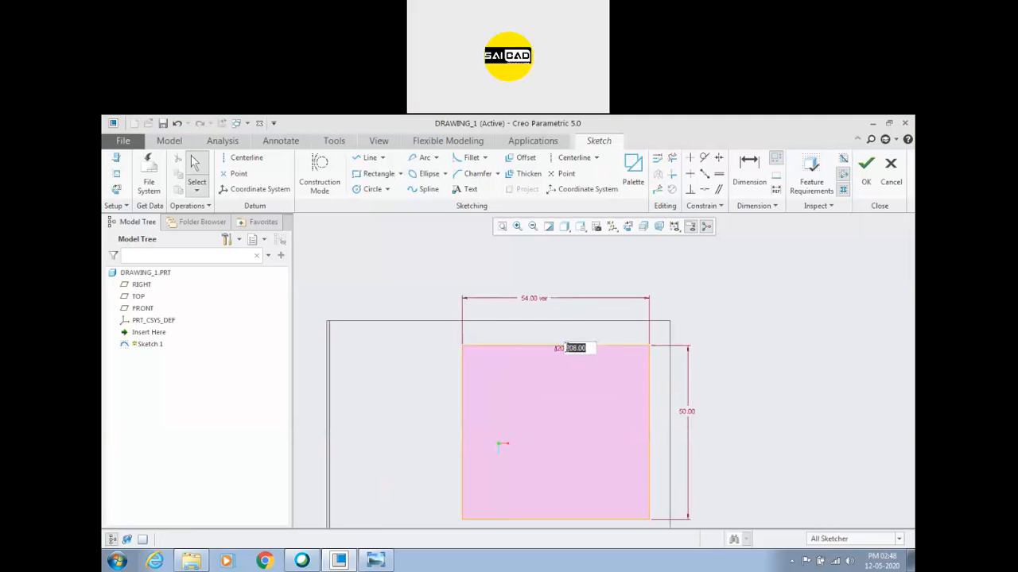
{"action": "type", "text": "300"}
{"action": "key", "text": "Return"}
{"action": "scroll", "coordinate": [604, 344], "scroll_direction": "up", "scroll_amount": 2}
{"action": "left_click_drag", "start_coordinate": [643, 345], "coordinate": [665, 401]}
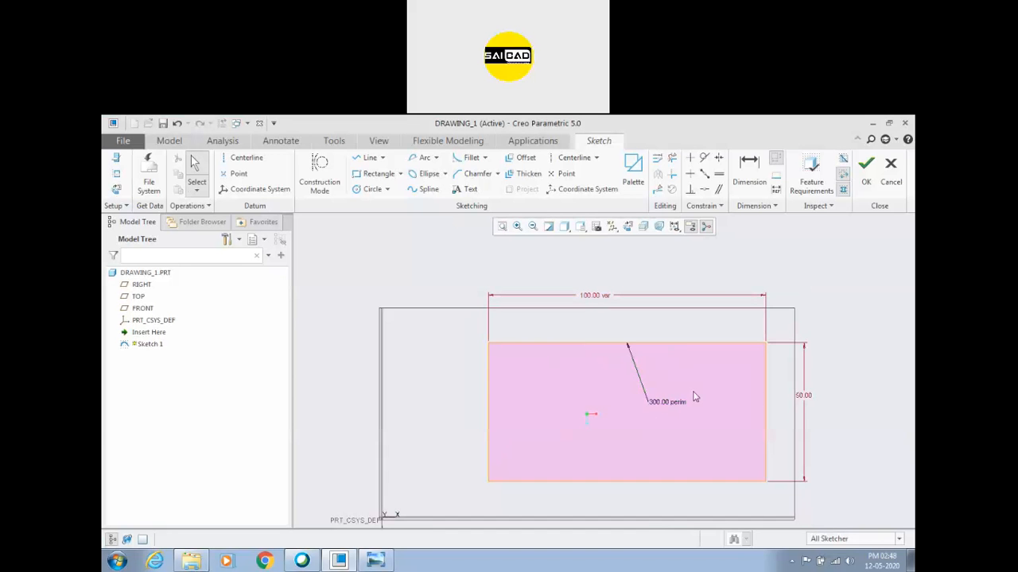
Set the rectangle's height to 60 while the perimeter dimension drives the width
{"action": "double_click", "coordinate": [804, 397]}
{"action": "type", "text": "60"}
{"action": "key", "text": "Return"}
{"action": "left_click", "coordinate": [836, 389]}
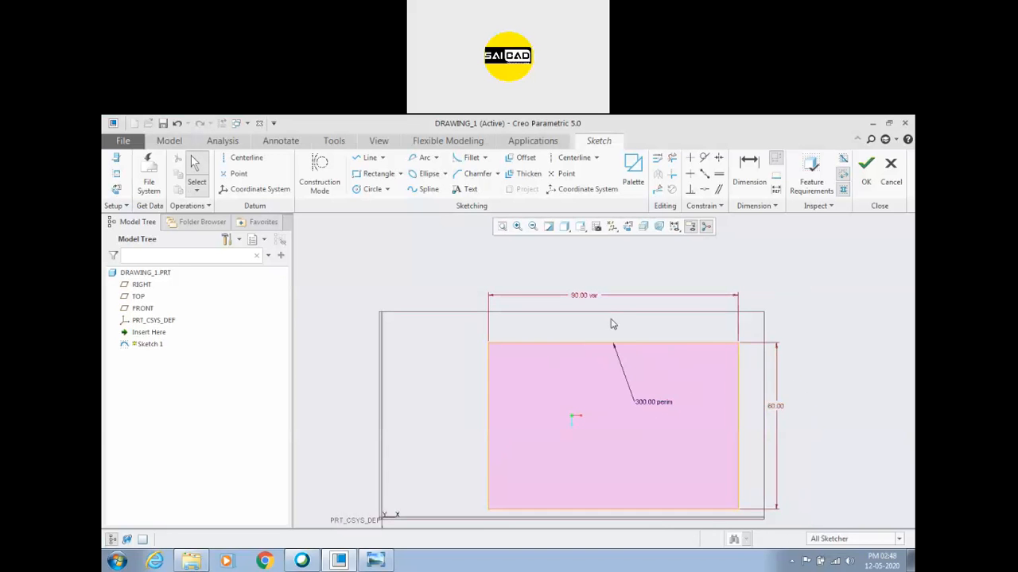
{"action": "scroll", "coordinate": [610, 318], "scroll_direction": "up", "scroll_amount": 2}
{"action": "scroll", "coordinate": [614, 361], "scroll_direction": "down", "scroll_amount": 1}
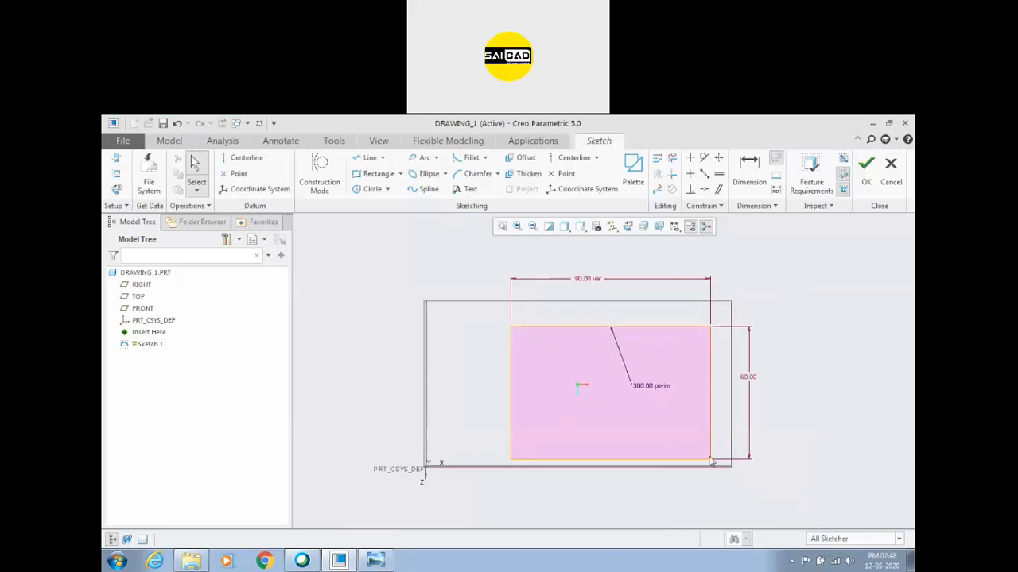
Move the width dimension closer to the rectangle's top edge and set the perimeter dimension to 500
{"action": "left_click_drag", "start_coordinate": [596, 284], "coordinate": [590, 316]}
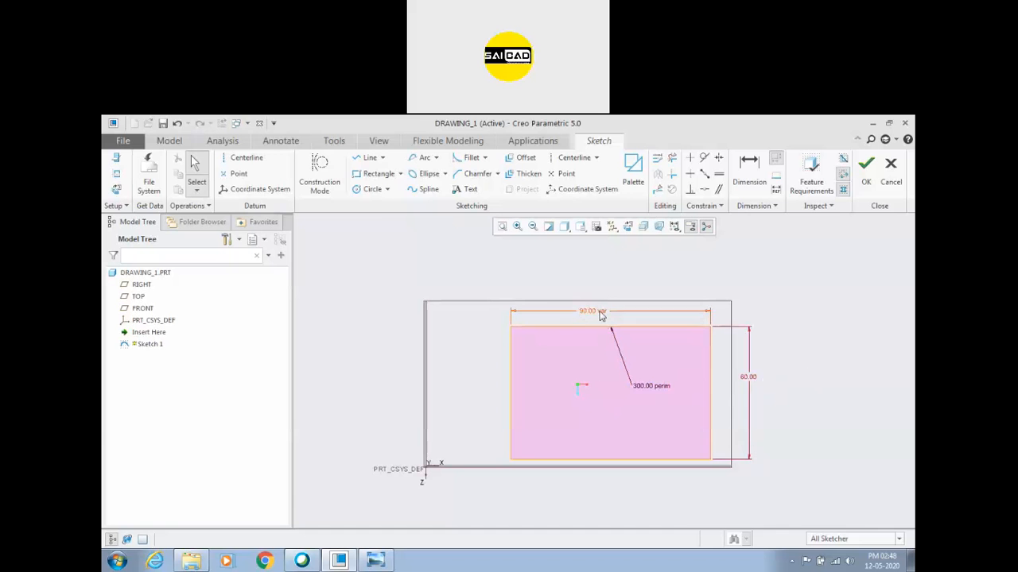
{"action": "double_click", "coordinate": [646, 387]}
{"action": "type", "text": "500"}
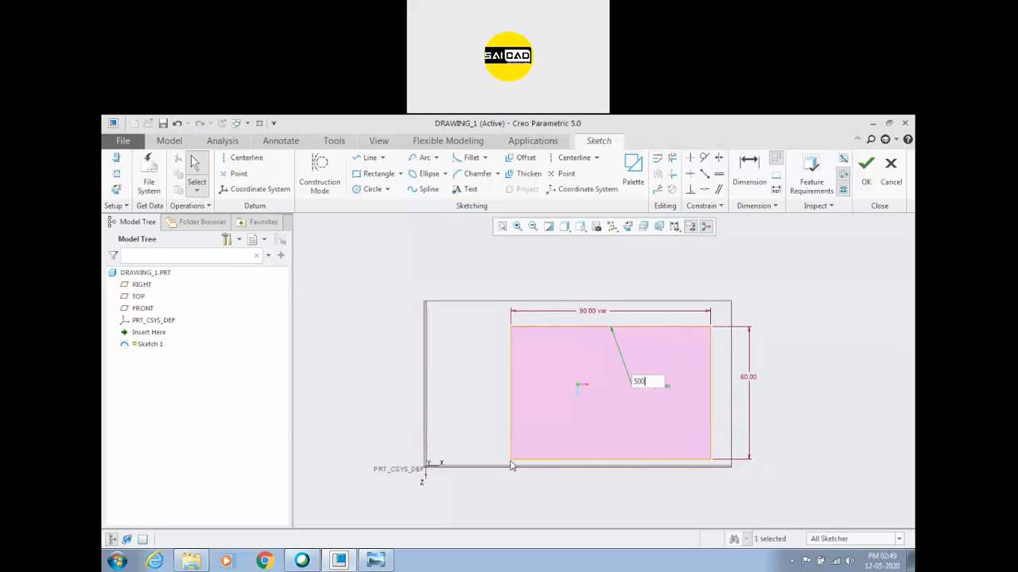
{"action": "key", "text": "Return"}
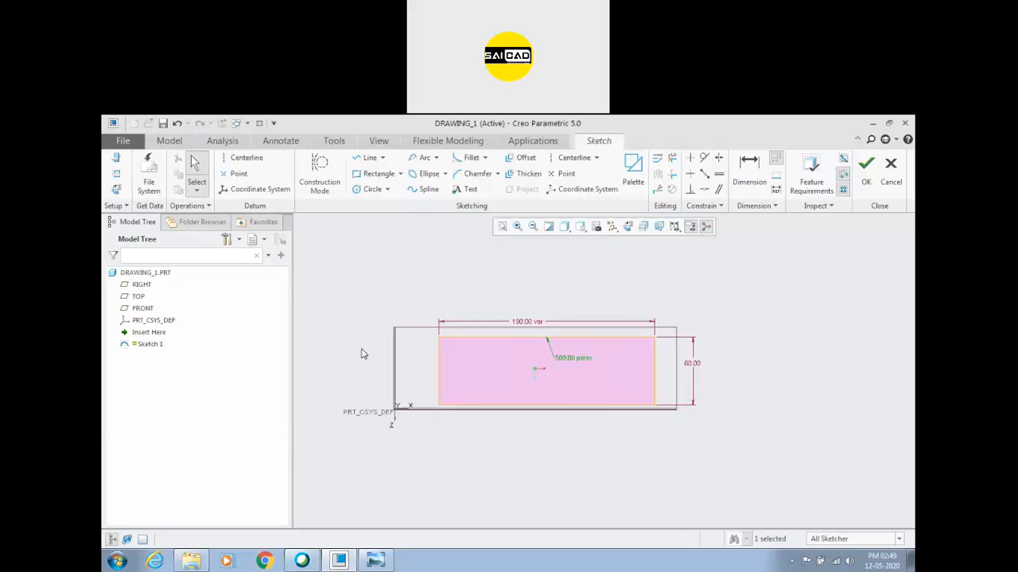
Change the rectangle's perimeter dimension to 300
{"action": "double_click", "coordinate": [535, 351]}
{"action": "type", "text": "3"}
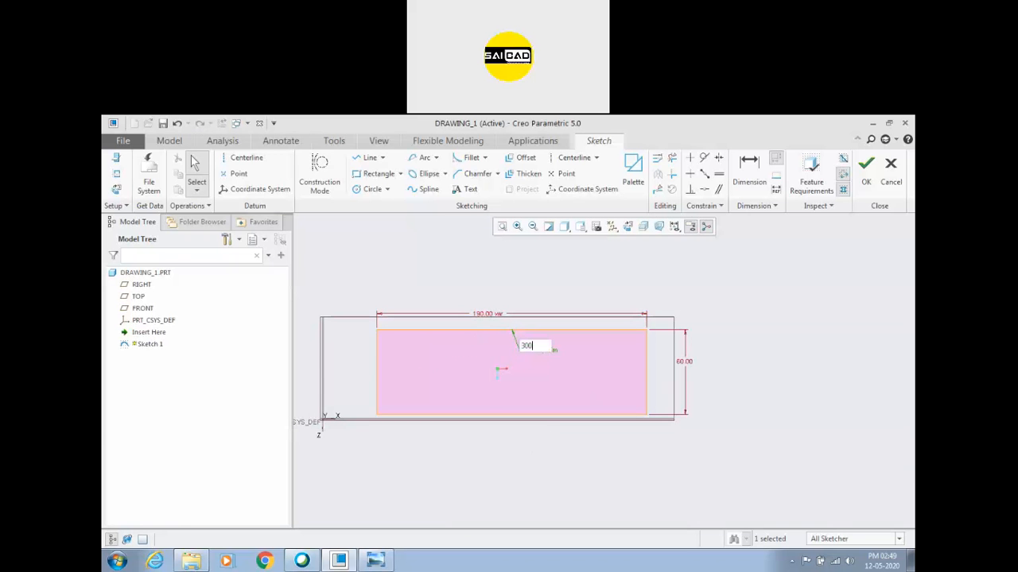
{"action": "type", "text": "00"}
{"action": "key", "text": "Return"}
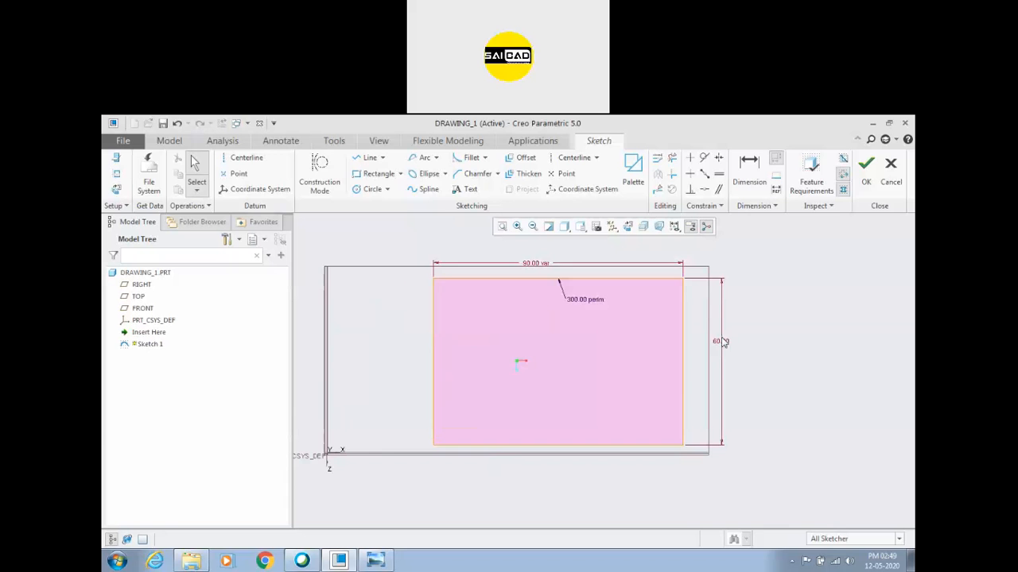
{"action": "scroll", "coordinate": [576, 414], "scroll_direction": "down", "scroll_amount": 2}
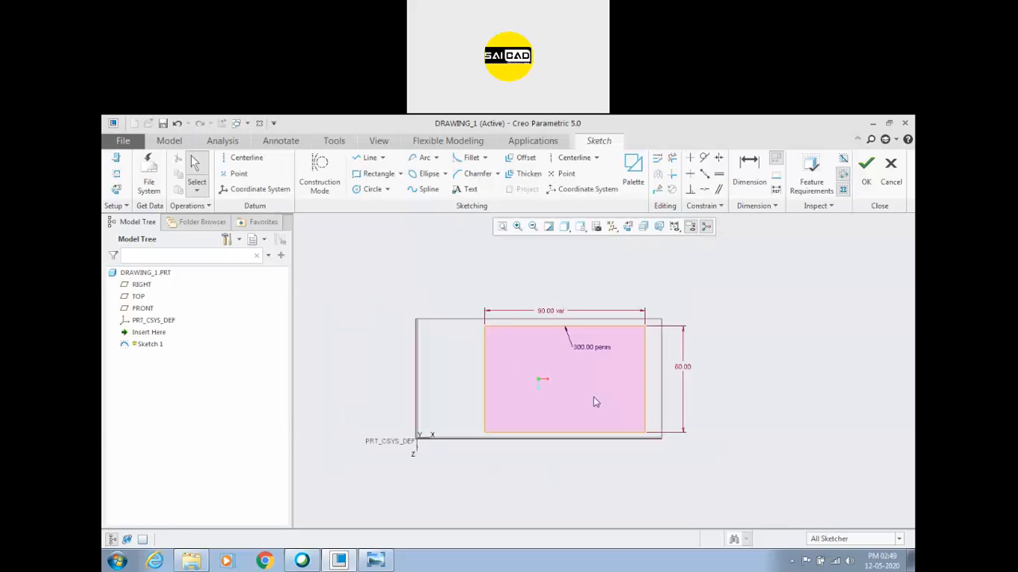
{"action": "scroll", "coordinate": [588, 384], "scroll_direction": "up", "scroll_amount": 1}
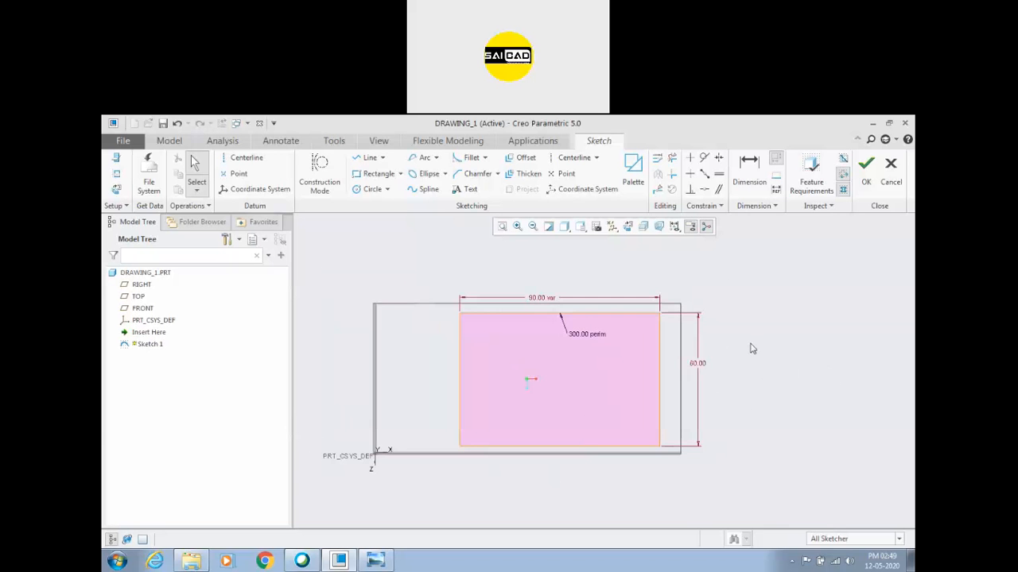
{"action": "left_click", "coordinate": [586, 335]}
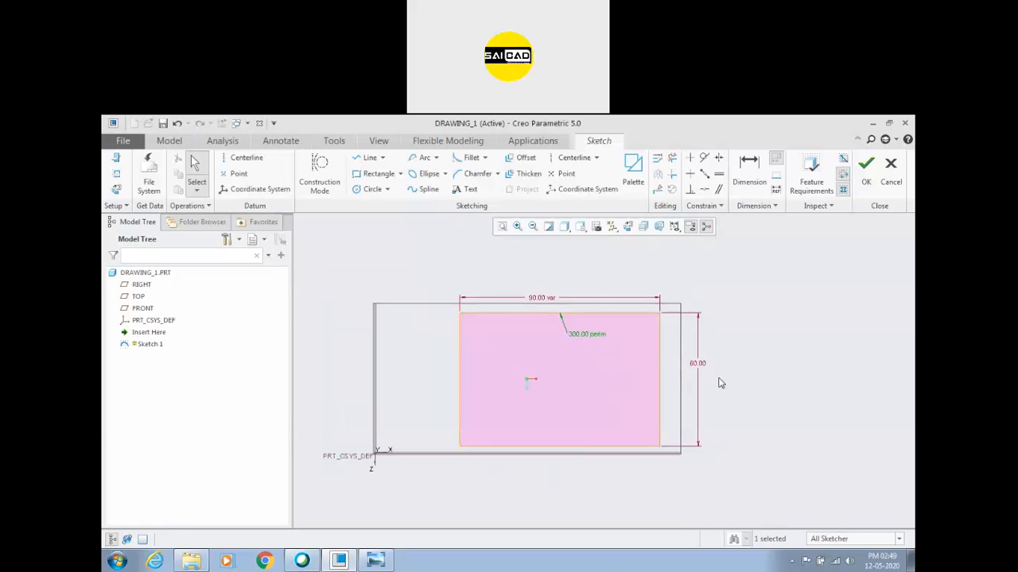
Undo the perimeter, rectangle and slanted line work until the earlier tapered profile with circles is restored
{"action": "key", "text": "ctrl+z"}
{"action": "key", "text": "ctrl+z"}
{"action": "key", "text": "ctrl+z"}
{"action": "key", "text": "ctrl+z"}
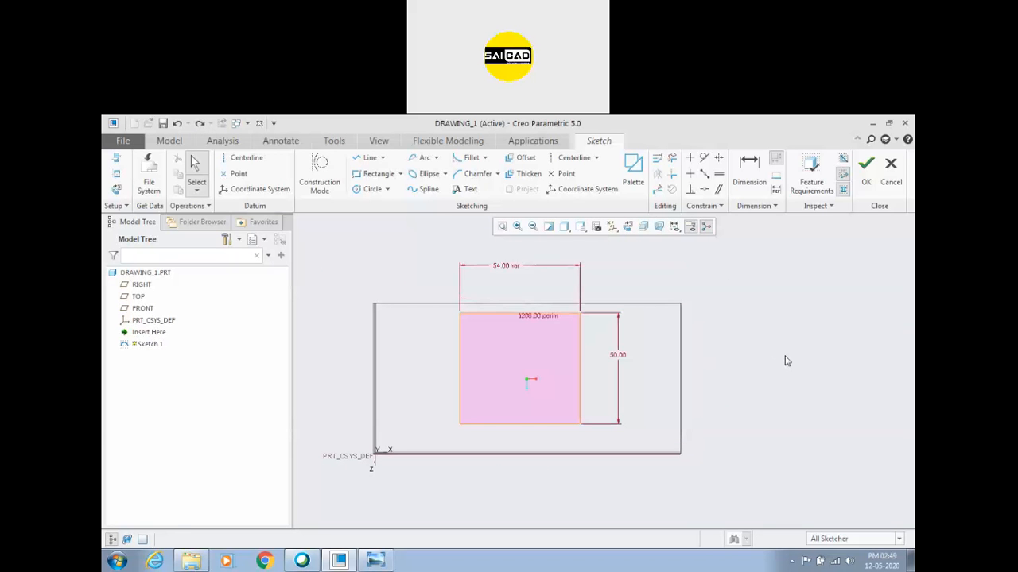
{"action": "key", "text": "ctrl+z"}
{"action": "key", "text": "ctrl+z"}
{"action": "key", "text": "ctrl+z"}
{"action": "key", "text": "ctrl+z"}
{"action": "key", "text": "ctrl+z"}
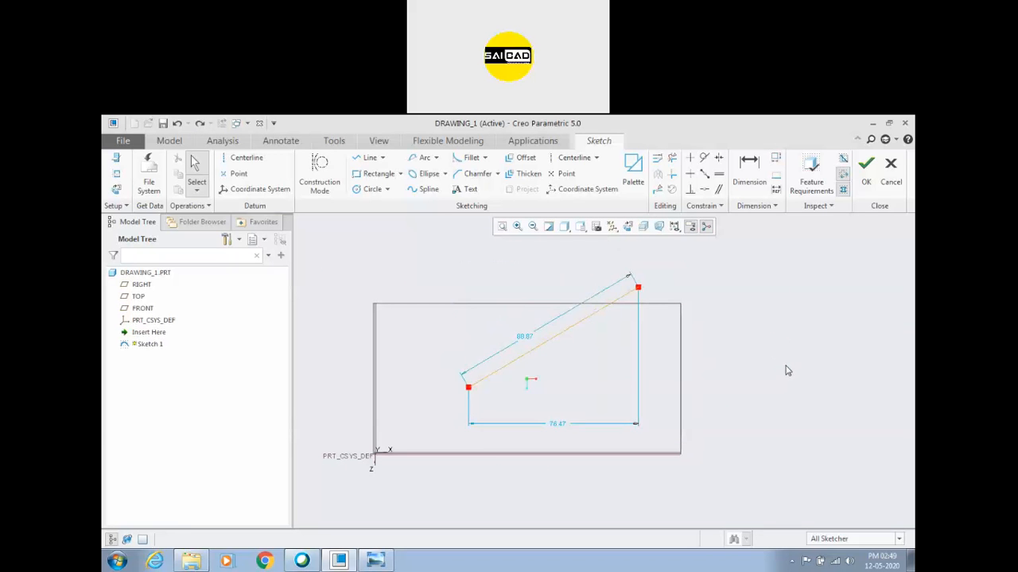
{"action": "key", "text": "ctrl+z"}
{"action": "key", "text": "ctrl+z"}
{"action": "key", "text": "ctrl+z"}
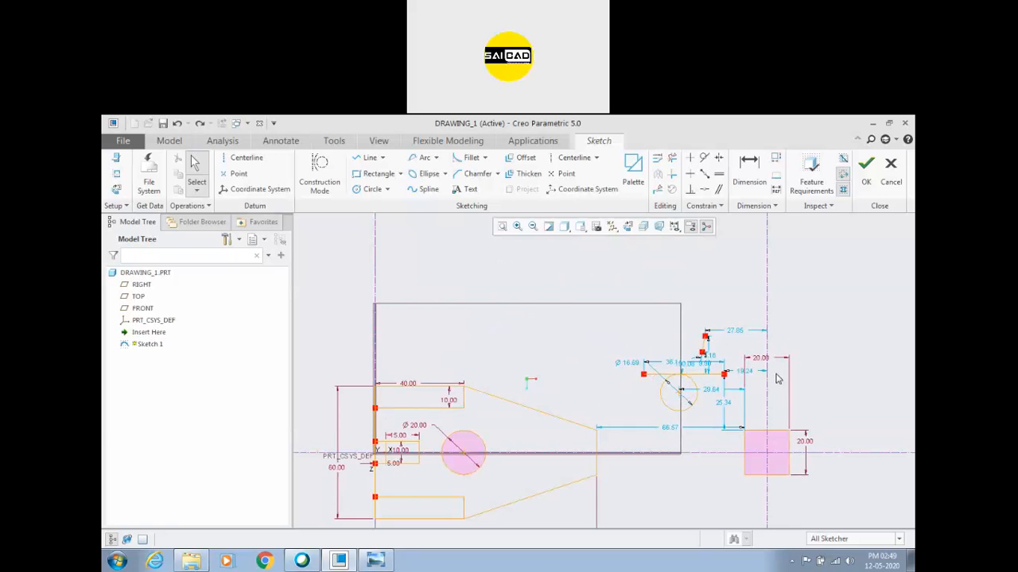
{"action": "key", "text": "ctrl+z"}
Delete all remaining sketch geometry, first the loose lines and circle, and finally the tapered profile
{"action": "scroll", "coordinate": [628, 318], "scroll_direction": "up", "scroll_amount": 2}
{"action": "left_click_drag", "start_coordinate": [597, 325], "coordinate": [760, 398]}
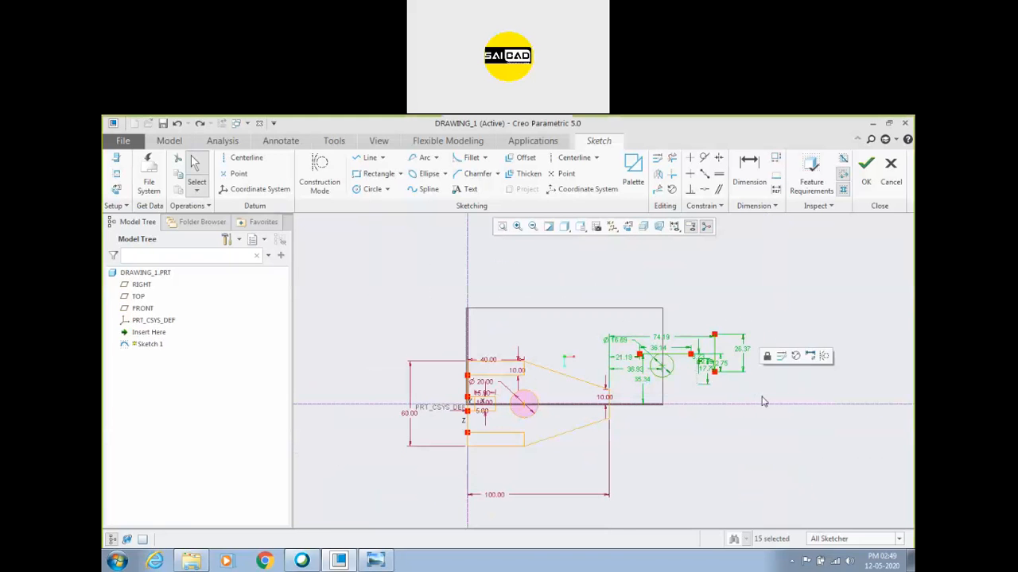
{"action": "key", "text": "Delete"}
{"action": "mouse_move", "coordinate": [437, 350]}
{"action": "left_mouse_down"}
{"action": "mouse_move", "coordinate": [569, 462]}
{"action": "mouse_move", "coordinate": [566, 474]}
{"action": "mouse_move", "coordinate": [635, 466]}
{"action": "left_mouse_up"}
{"action": "key", "text": "Delete"}
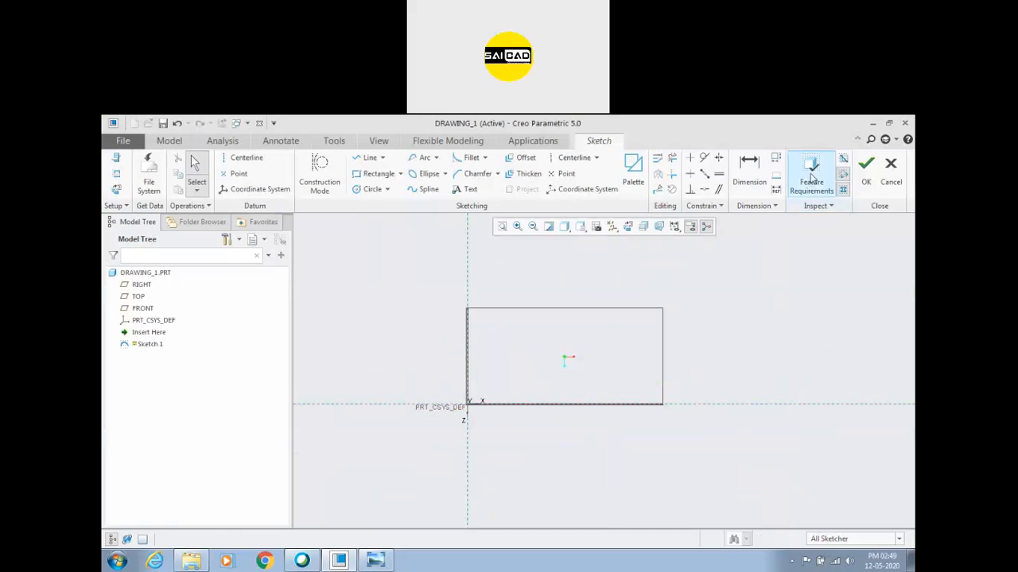
Sketch a horizontal and a vertical centerline through the origin along the sketch references
{"action": "left_click", "coordinate": [574, 157]}
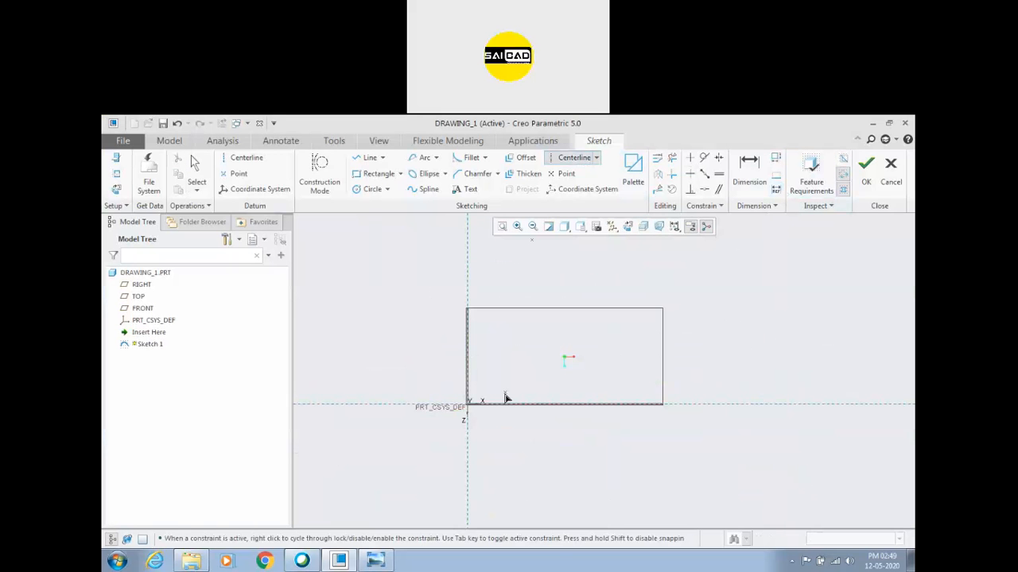
{"action": "left_click", "coordinate": [467, 404]}
{"action": "left_click", "coordinate": [501, 405]}
{"action": "left_click", "coordinate": [467, 404]}
{"action": "left_click", "coordinate": [466, 378]}
{"action": "middle_click", "coordinate": [530, 370]}
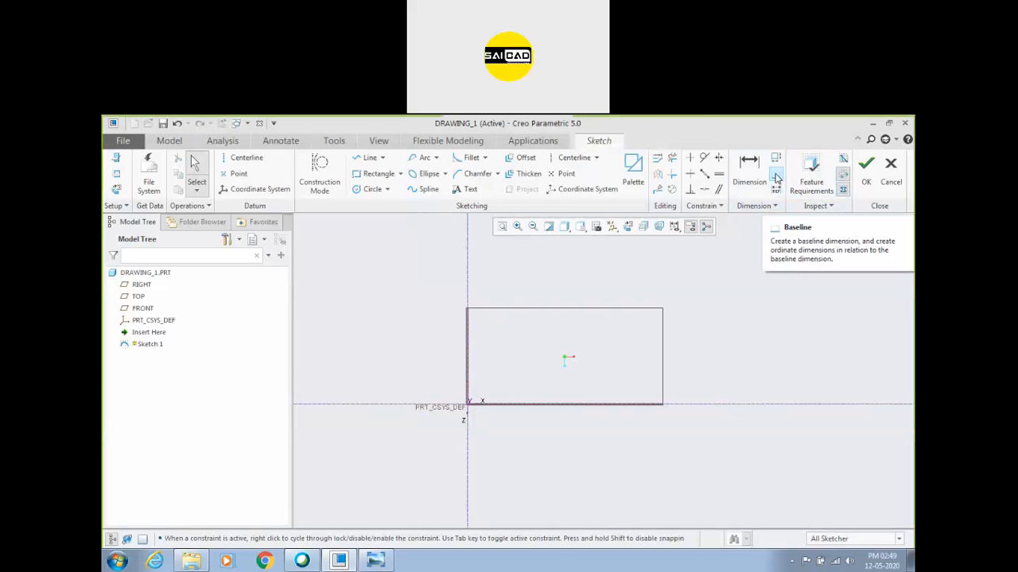
Sketch a rectangle about 73 wide and 44 high, about 25 from the vertical centerline and 14 above the horizontal one
{"action": "left_click", "coordinate": [377, 174]}
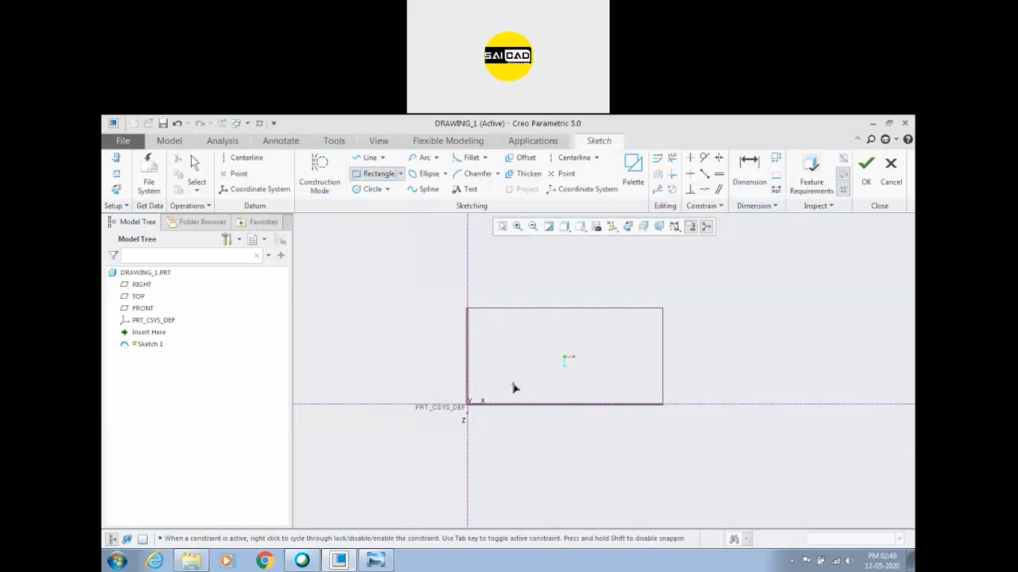
{"action": "left_click", "coordinate": [502, 387]}
{"action": "left_click", "coordinate": [605, 321]}
{"action": "middle_click", "coordinate": [711, 340]}
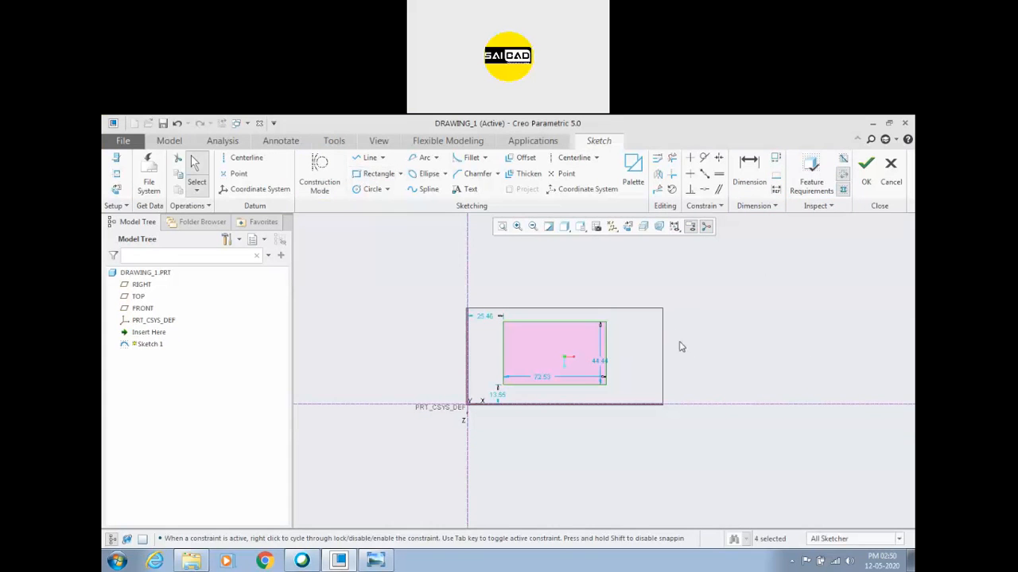
{"action": "left_click", "coordinate": [619, 365]}
Move the rectangle's height dimension outside its side edge and its width dimension below the horizontal centerline
{"action": "left_click", "coordinate": [543, 383]}
{"action": "left_click", "coordinate": [569, 407], "text": "ctrl"}
{"action": "left_click", "coordinate": [714, 365]}
{"action": "scroll", "coordinate": [714, 365], "scroll_direction": "down", "scroll_amount": 1}
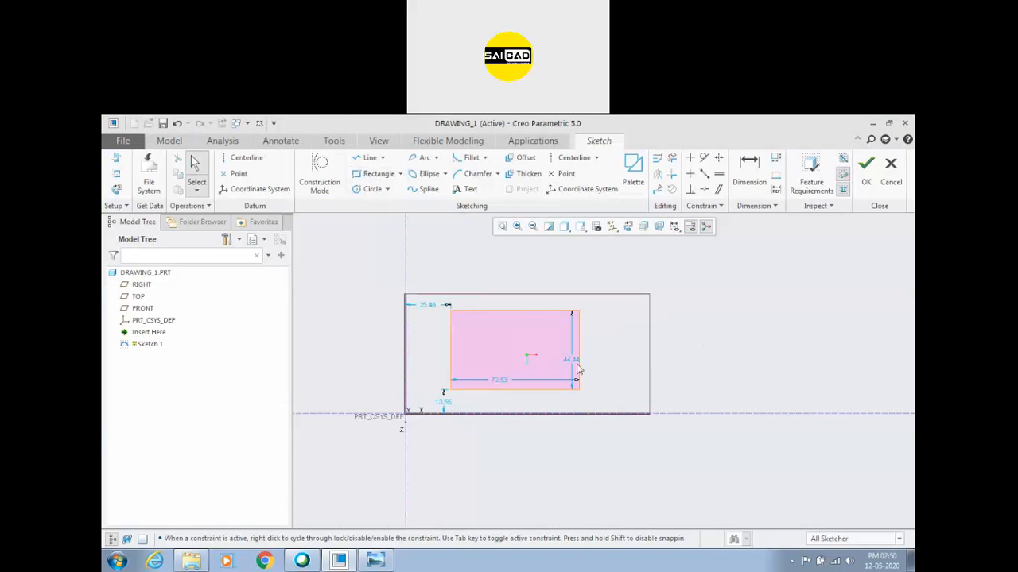
{"action": "left_click_drag", "start_coordinate": [574, 364], "coordinate": [635, 360]}
{"action": "left_click_drag", "start_coordinate": [499, 381], "coordinate": [502, 463]}
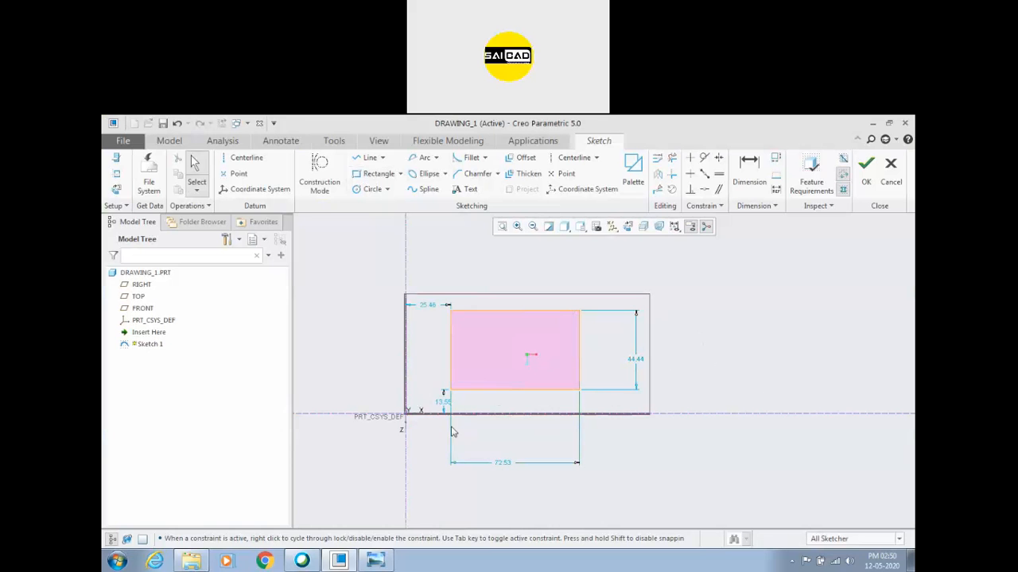
Move the rectangle's vertical offset dimension clear of its side, and add a baseline dimension with Vert orientation at the lower-left corner
{"action": "left_click_drag", "start_coordinate": [442, 406], "coordinate": [427, 402]}
{"action": "left_click", "coordinate": [775, 176]}
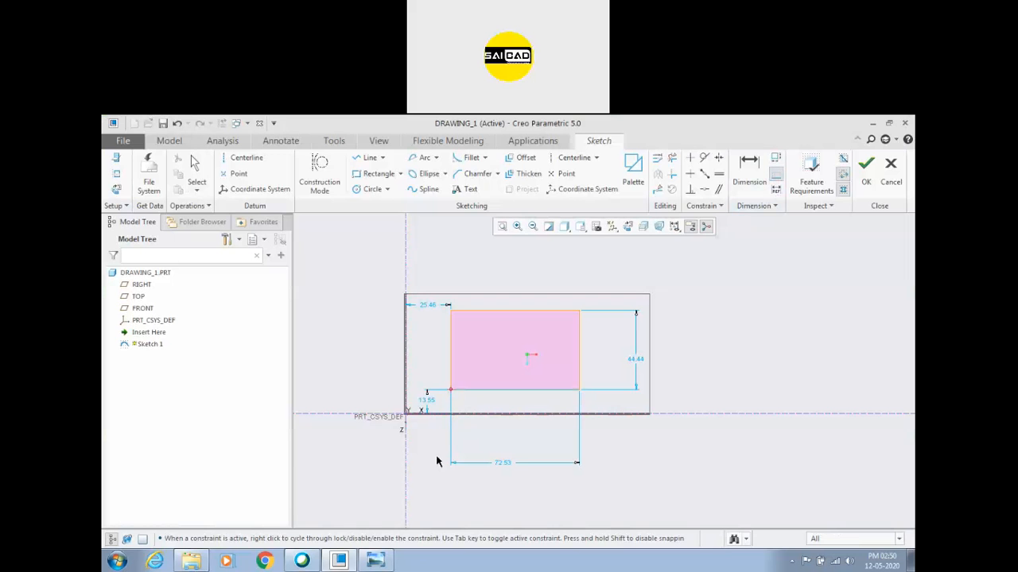
{"action": "middle_click", "coordinate": [421, 526]}
{"action": "scroll", "coordinate": [470, 404], "scroll_direction": "up", "scroll_amount": 1}
{"action": "scroll", "coordinate": [469, 413], "scroll_direction": "down", "scroll_amount": 1}
{"action": "scroll", "coordinate": [469, 415], "scroll_direction": "down", "scroll_amount": 3}
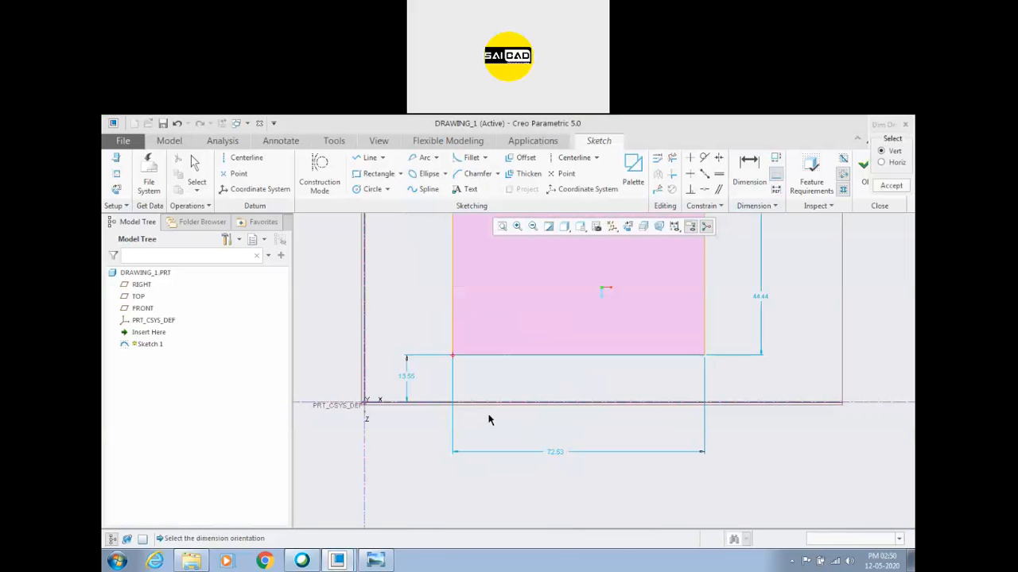
{"action": "scroll", "coordinate": [467, 439], "scroll_direction": "up", "scroll_amount": 1}
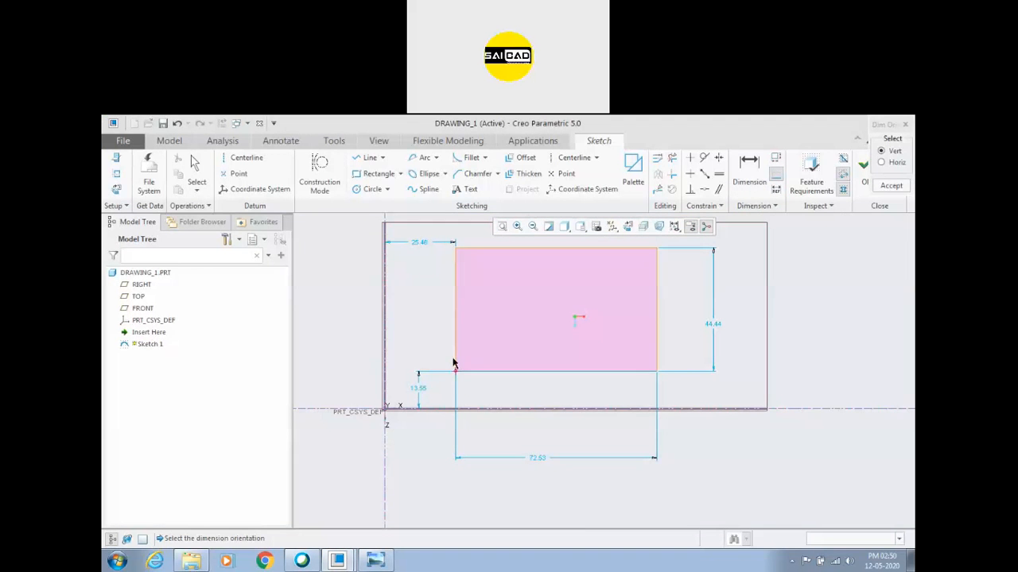
{"action": "scroll", "coordinate": [429, 477], "scroll_direction": "up", "scroll_amount": 2}
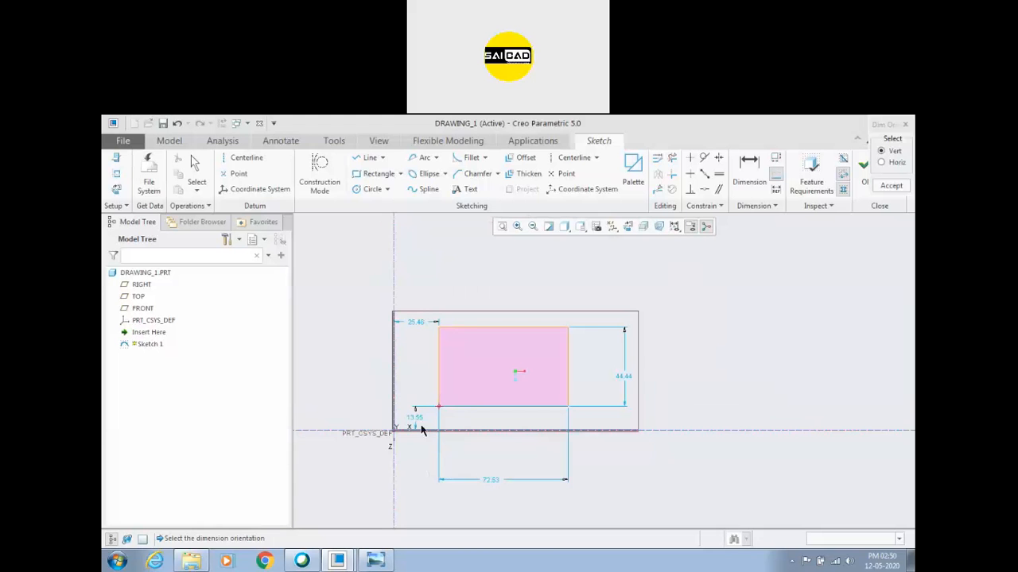
{"action": "middle_click_drag", "start_coordinate": [446, 425], "coordinate": [461, 428], "text": "shift"}
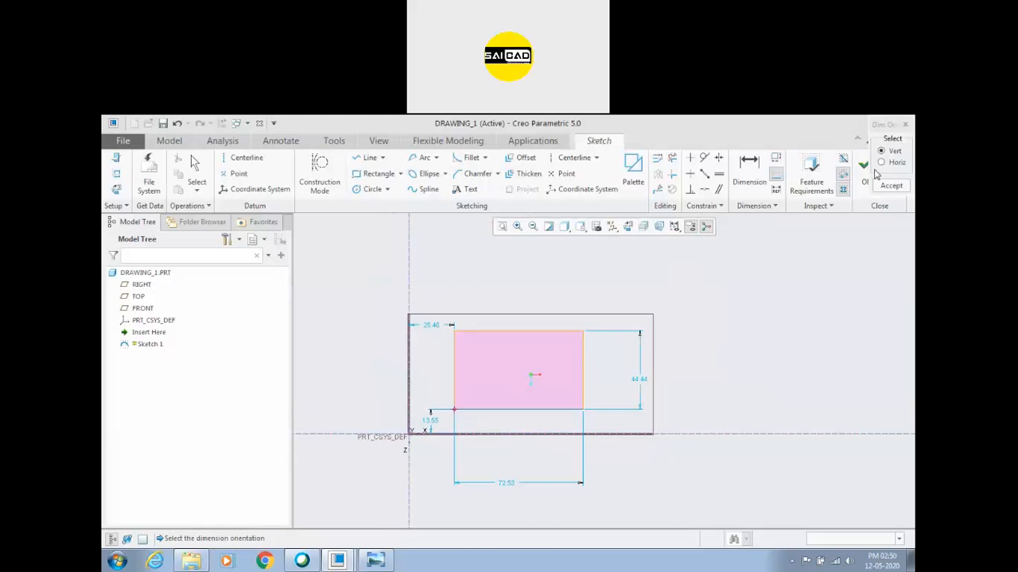
{"action": "left_click_drag", "start_coordinate": [888, 125], "coordinate": [774, 309]}
{"action": "left_click", "coordinate": [790, 308]}
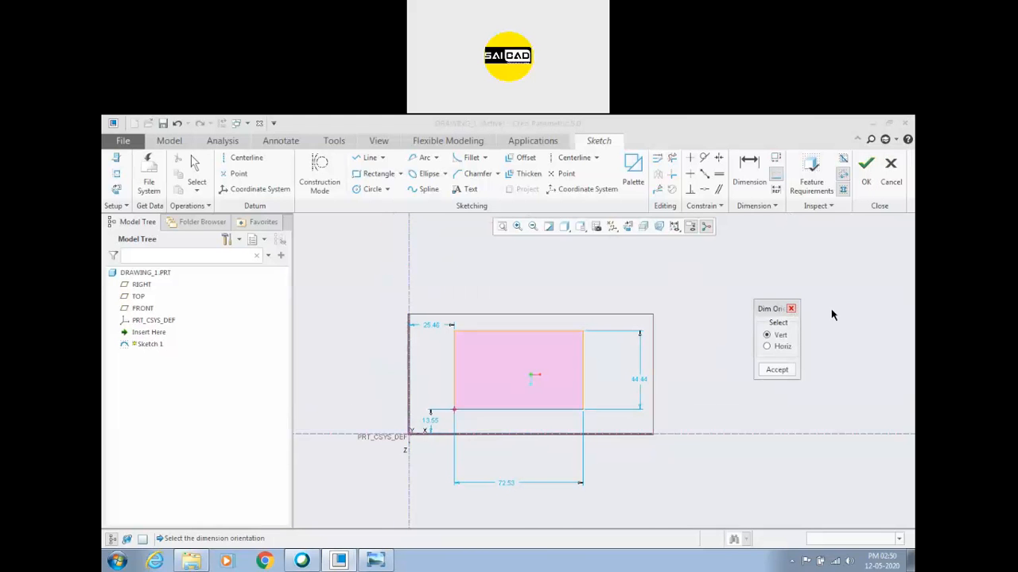
{"action": "scroll", "coordinate": [608, 445], "scroll_direction": "up", "scroll_amount": 1}
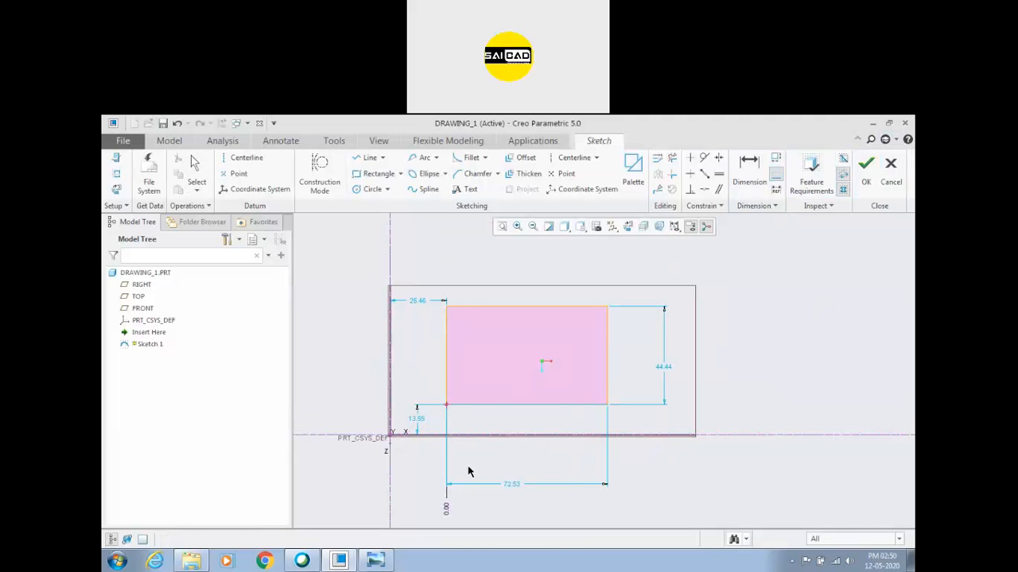
Try another baseline dimension with Vert orientation at the same lower-left corner of the rectangle
{"action": "middle_click", "coordinate": [468, 472]}
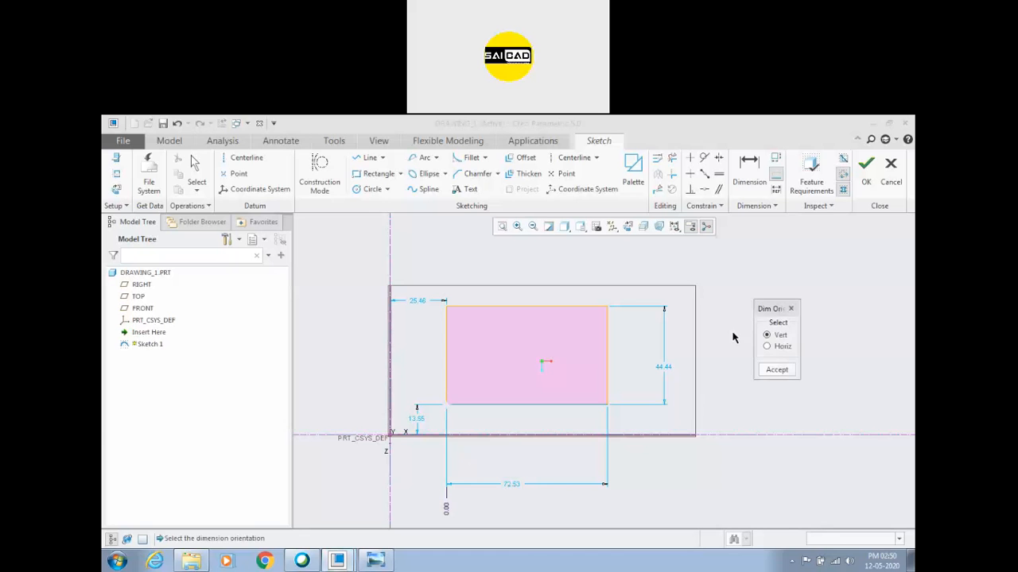
{"action": "left_click_drag", "start_coordinate": [764, 306], "coordinate": [740, 320]}
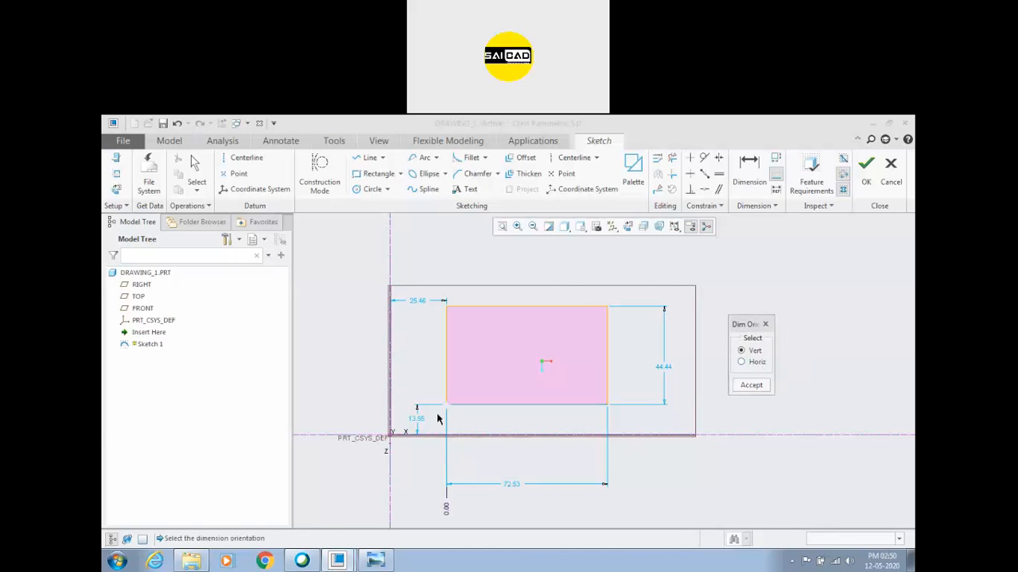
{"action": "left_click", "coordinate": [751, 386]}
{"action": "scroll", "coordinate": [445, 483], "scroll_direction": "down", "scroll_amount": 2}
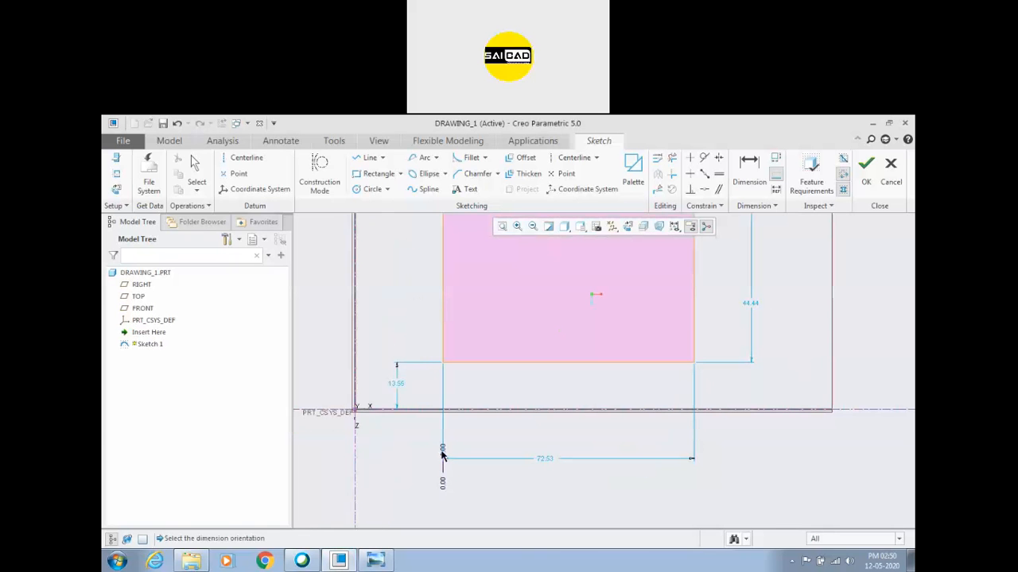
{"action": "middle_click", "coordinate": [466, 437]}
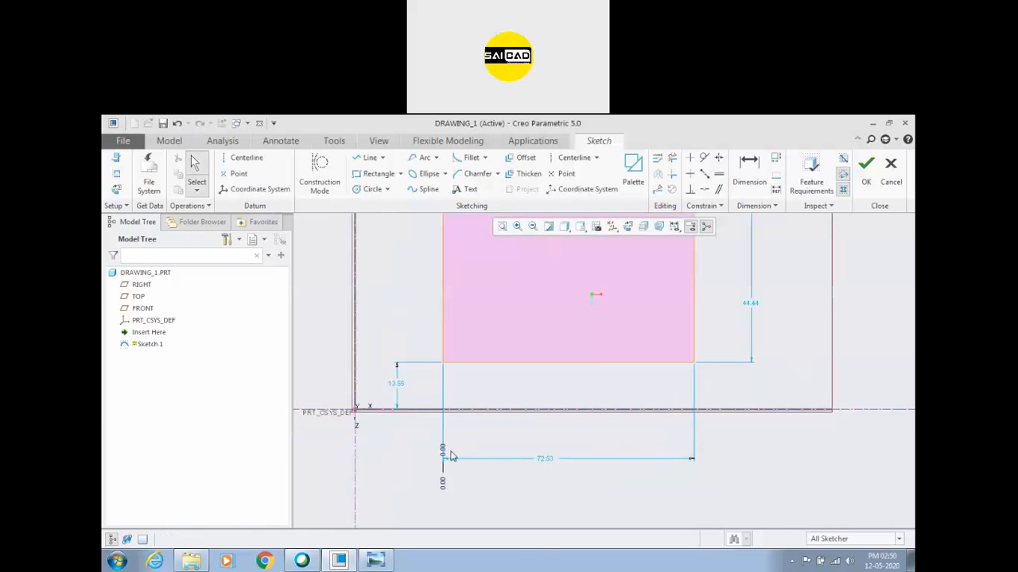
Delete the duplicate baseline dimension below the rectangle's lower-left corner
{"action": "left_click_drag", "start_coordinate": [444, 450], "coordinate": [443, 406]}
{"action": "left_click", "coordinate": [444, 407]}
{"action": "left_click", "coordinate": [514, 440]}
{"action": "scroll", "coordinate": [481, 414], "scroll_direction": "up", "scroll_amount": 2}
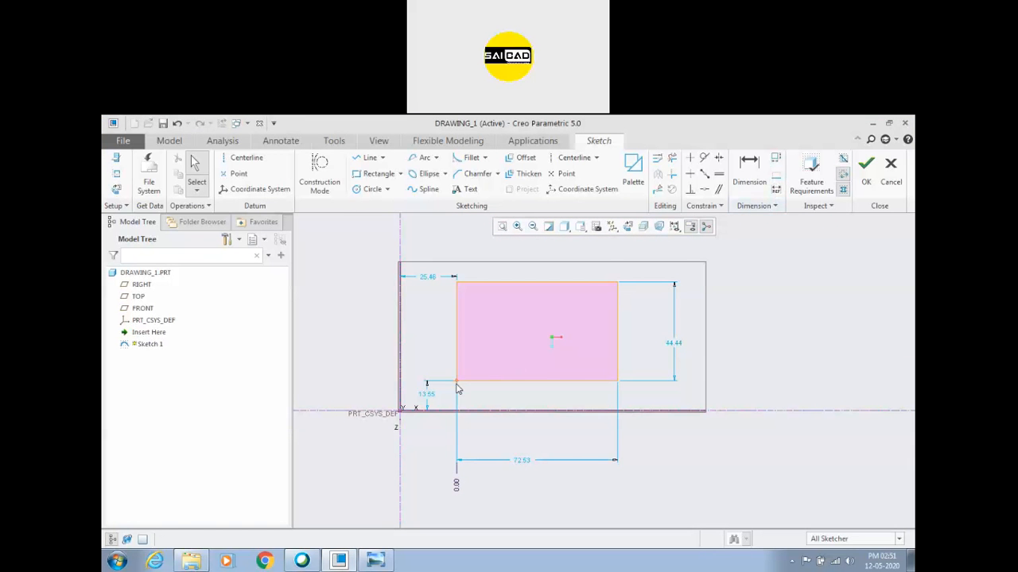
Add a baseline dimension with Horiz orientation at the rectangle's lower-left corner, placed beside its lower edge
{"action": "left_click", "coordinate": [775, 174]}
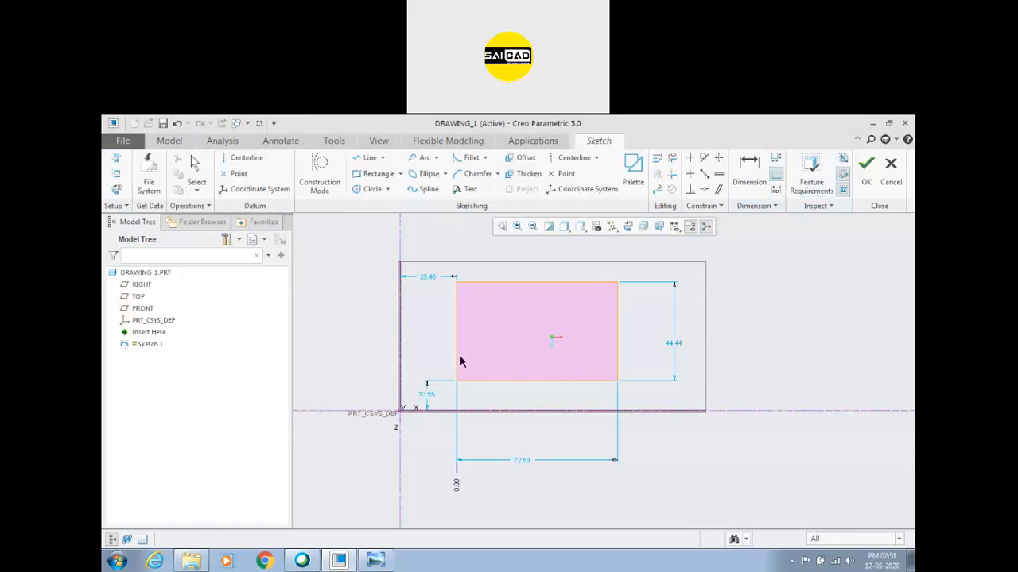
{"action": "left_click", "coordinate": [425, 383]}
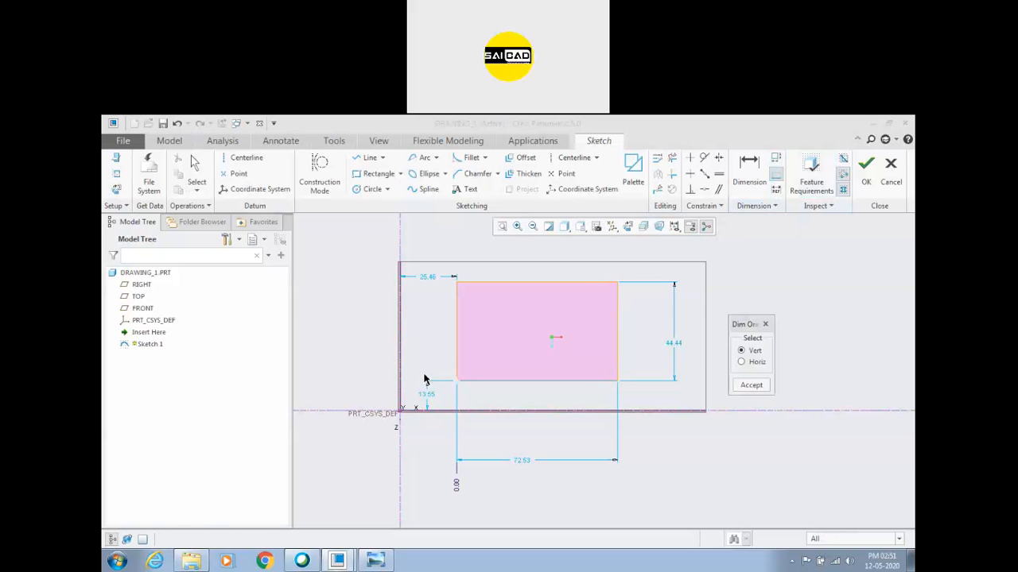
{"action": "left_click", "coordinate": [740, 364]}
{"action": "left_click", "coordinate": [746, 387]}
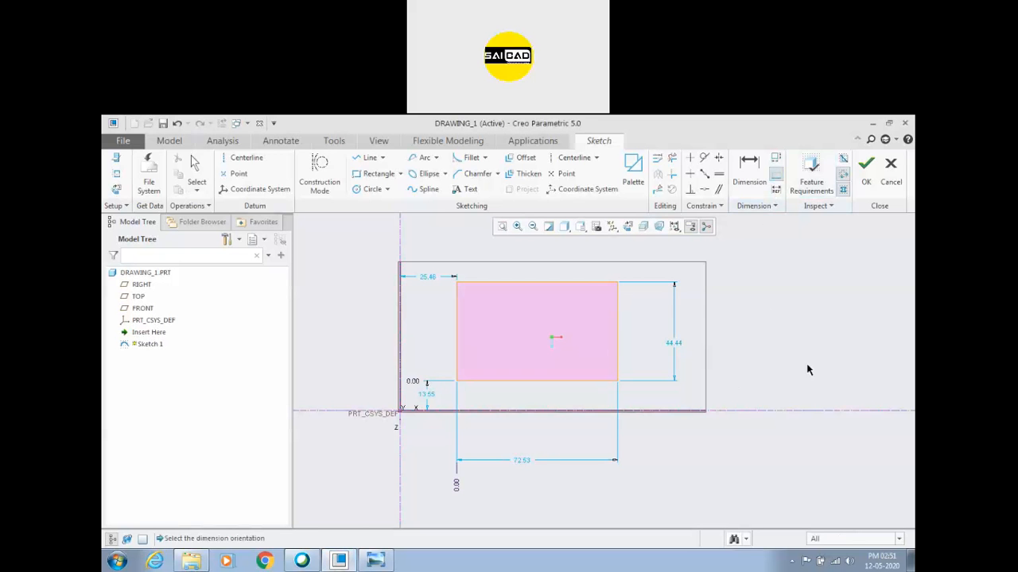
{"action": "middle_click", "coordinate": [692, 397]}
{"action": "scroll", "coordinate": [430, 419], "scroll_direction": "up", "scroll_amount": 2}
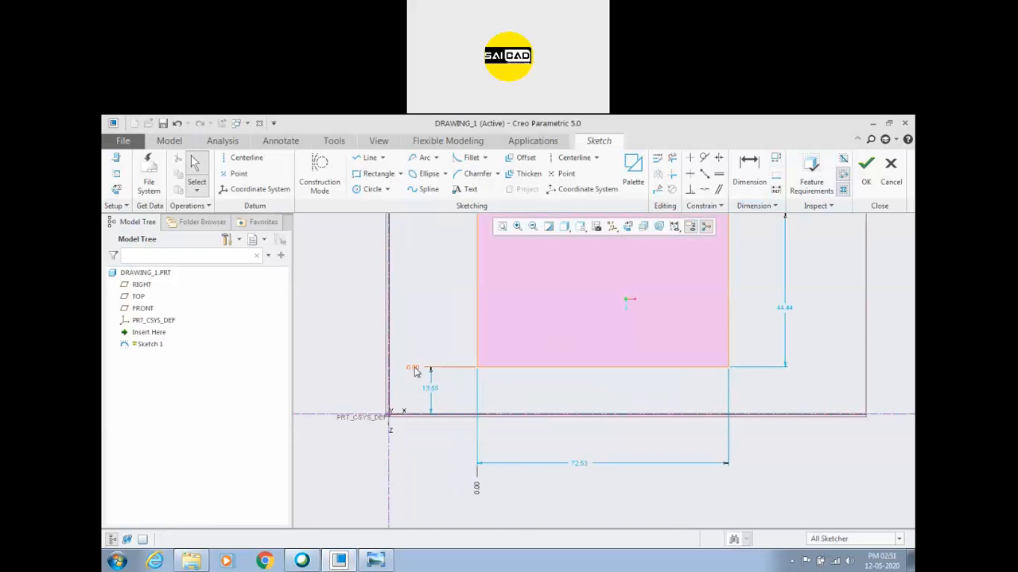
{"action": "scroll", "coordinate": [449, 461], "scroll_direction": "down", "scroll_amount": 2}
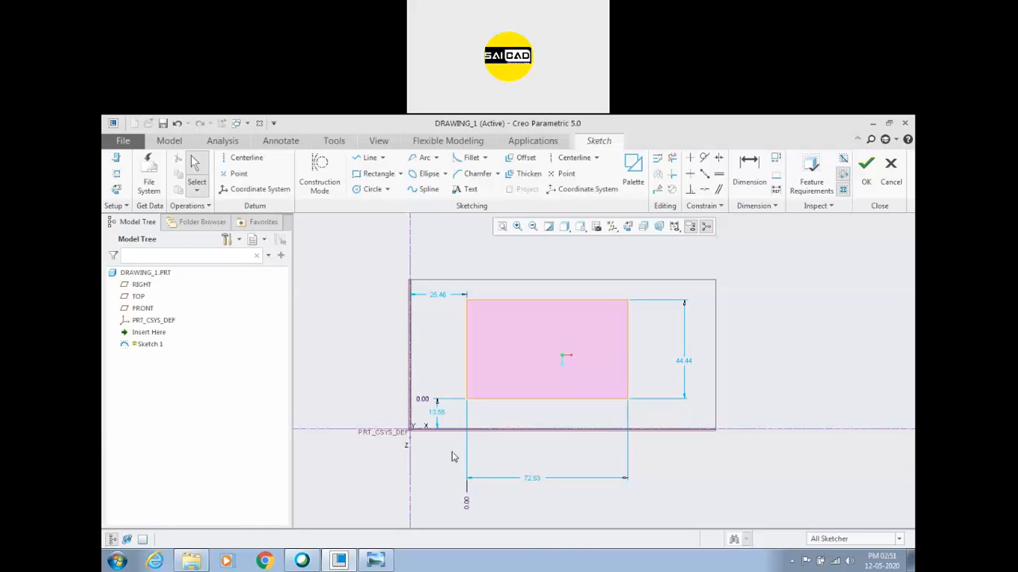
Dimension the rectangle's right side from the 0.00 baseline below the lower-left corner, keeping the proposed value
{"action": "left_click", "coordinate": [750, 171]}
{"action": "left_click", "coordinate": [465, 504]}
{"action": "middle_click", "coordinate": [574, 504]}
{"action": "scroll", "coordinate": [653, 413], "scroll_direction": "up", "scroll_amount": 1}
{"action": "scroll", "coordinate": [648, 505], "scroll_direction": "down", "scroll_amount": 1}
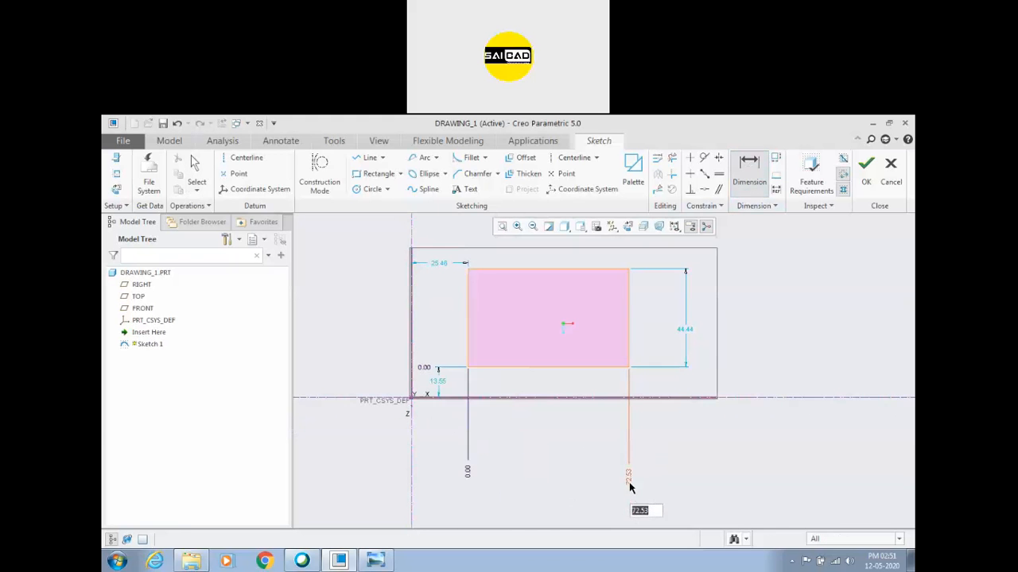
{"action": "key", "text": "Return"}
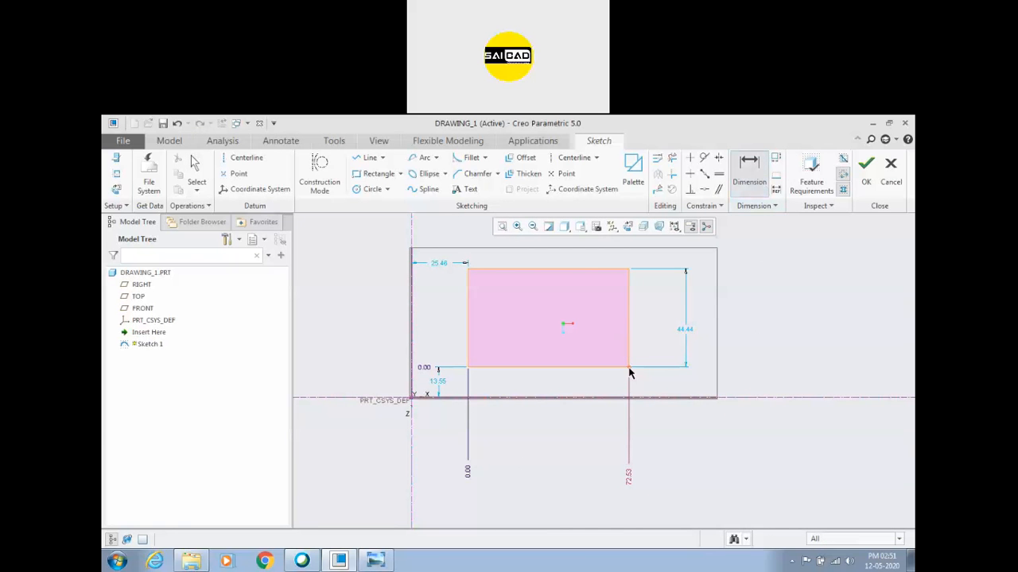
Dimension the distance from the vertical centerline to the rectangle's lower-right corner, placed below the baseline dimensions
{"action": "left_click", "coordinate": [412, 412]}
{"action": "middle_click", "coordinate": [552, 477]}
{"action": "key", "text": "Return"}
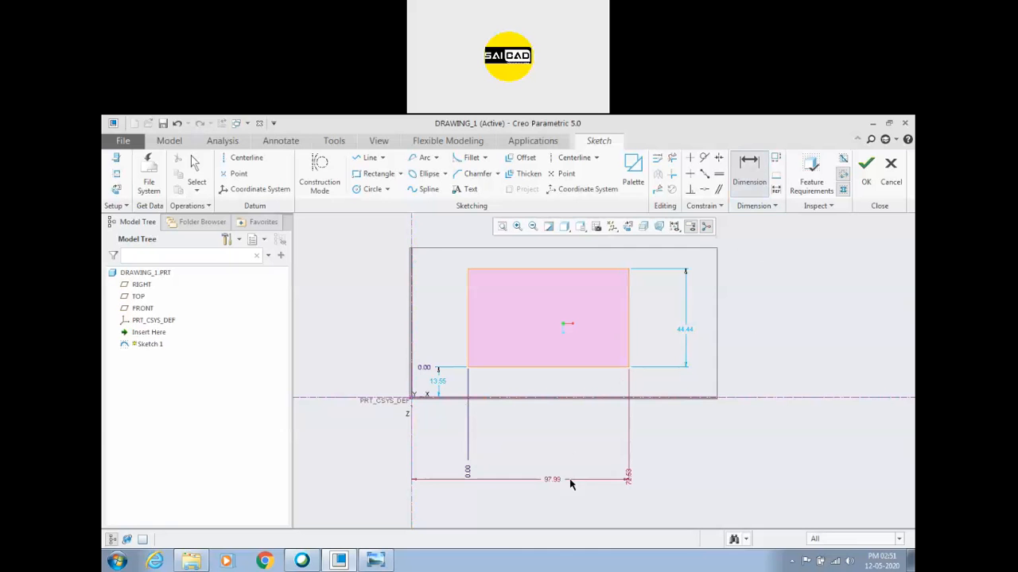
{"action": "middle_click", "coordinate": [554, 492]}
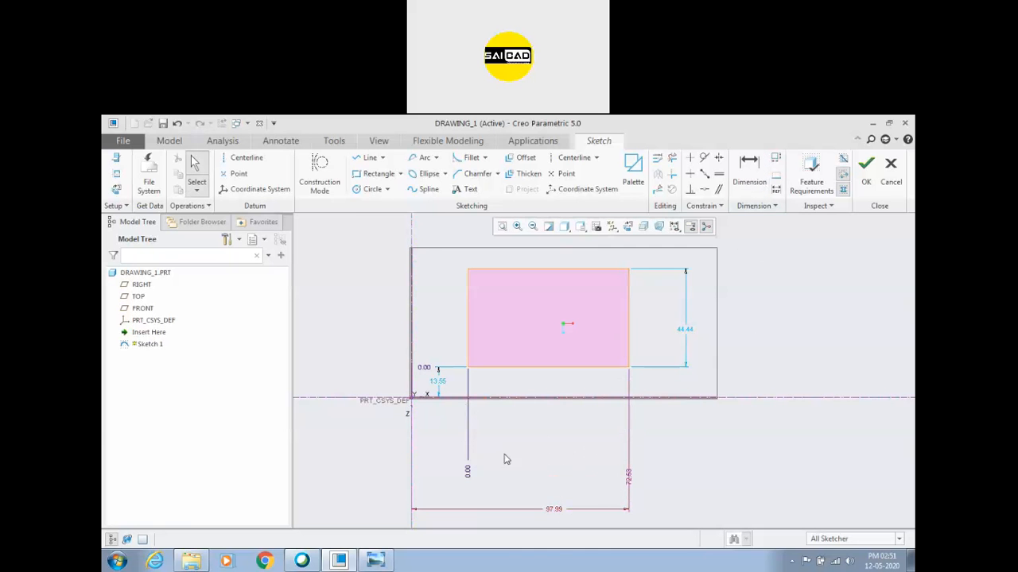
Dimension the rectangle's upper edge from the 0.00 baseline at its lower edge
{"action": "left_click", "coordinate": [468, 368]}
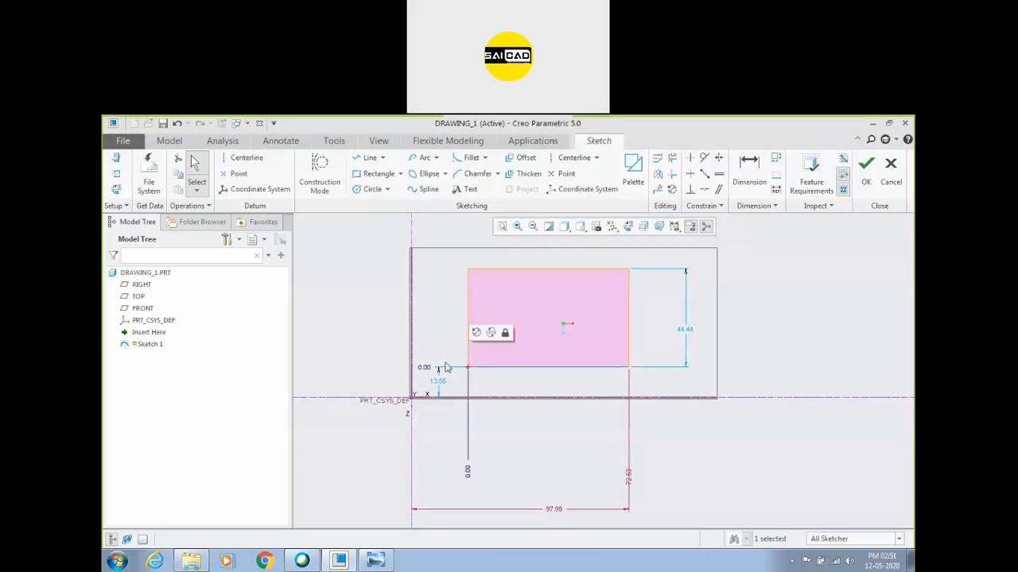
{"action": "left_click", "coordinate": [766, 361]}
{"action": "scroll", "coordinate": [478, 377], "scroll_direction": "down", "scroll_amount": 1}
{"action": "scroll", "coordinate": [509, 390], "scroll_direction": "up", "scroll_amount": 2}
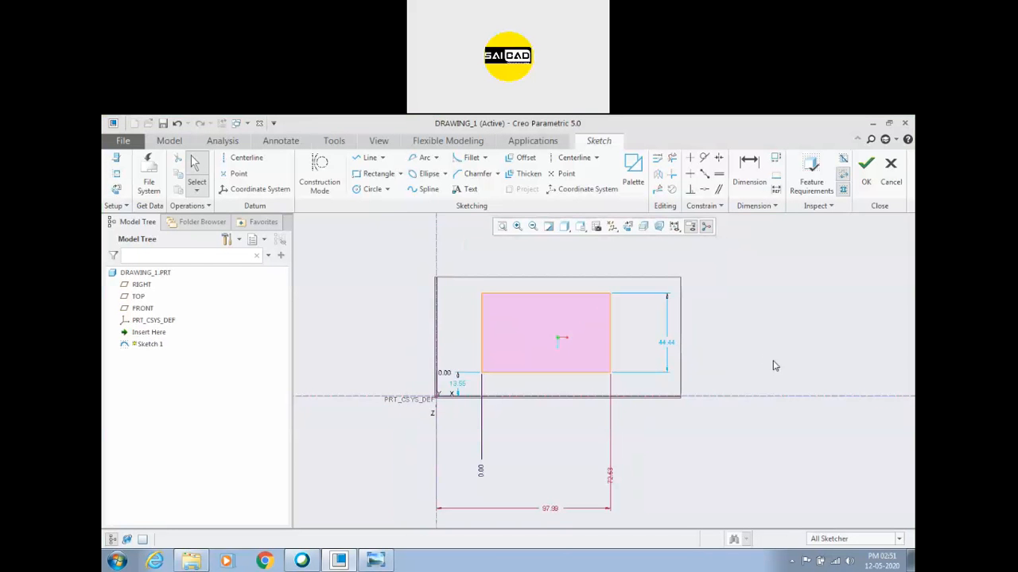
{"action": "left_click", "coordinate": [749, 168]}
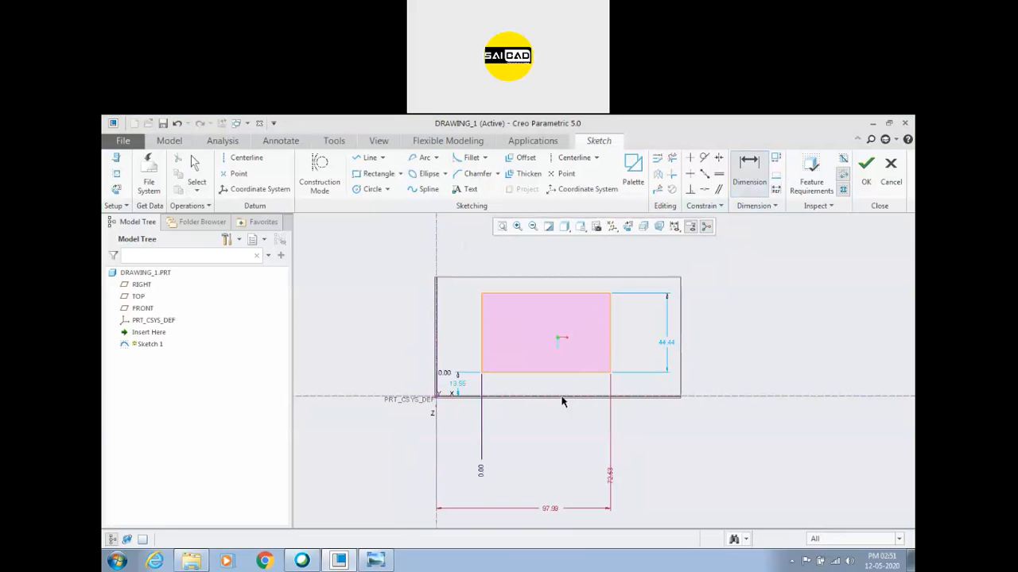
{"action": "left_click", "coordinate": [446, 374]}
{"action": "middle_click", "coordinate": [451, 301]}
{"action": "scroll", "coordinate": [485, 331], "scroll_direction": "up", "scroll_amount": 2}
{"action": "middle_click", "coordinate": [487, 332]}
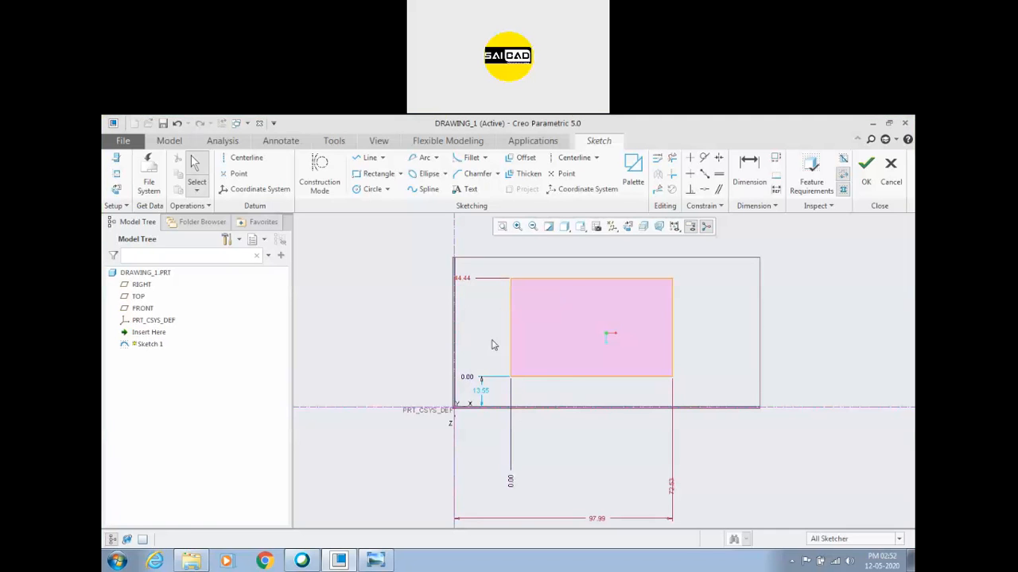
Move the lower edge's 0.00 baseline label outward, beyond the vertical centerline
{"action": "left_click_drag", "start_coordinate": [468, 377], "coordinate": [402, 377]}
{"action": "mouse_move", "coordinate": [509, 485]}
{"action": "left_mouse_down"}
{"action": "mouse_move", "coordinate": [513, 508]}
{"action": "mouse_move", "coordinate": [511, 482]}
{"action": "left_mouse_up"}
{"action": "scroll", "coordinate": [492, 428], "scroll_direction": "up", "scroll_amount": 1}
{"action": "scroll", "coordinate": [502, 467], "scroll_direction": "down", "scroll_amount": 2}
Set the rectangle's offset above the horizontal centerline to 20
{"action": "double_click", "coordinate": [472, 358]}
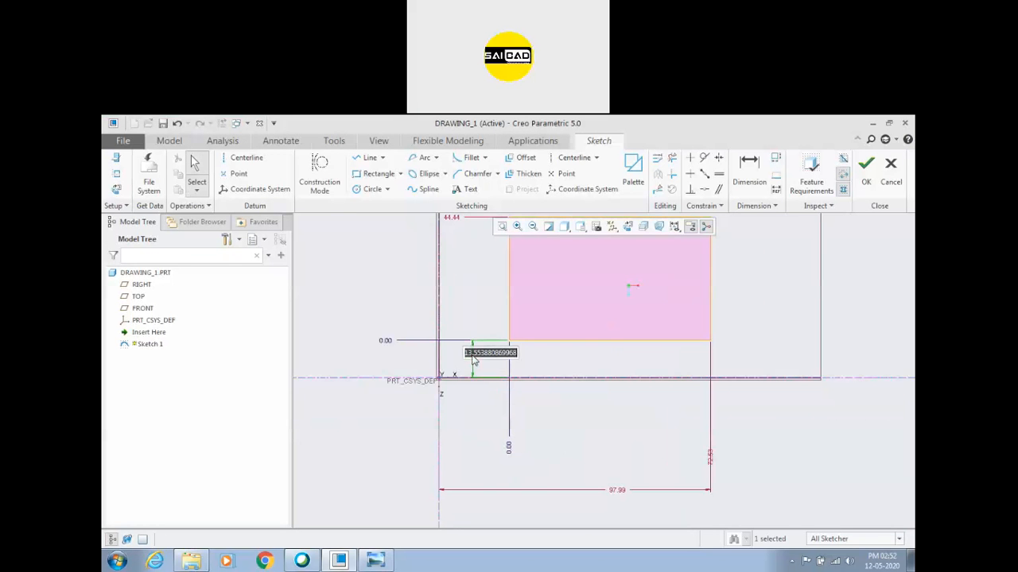
{"action": "type", "text": "20"}
{"action": "key", "text": "Return"}
{"action": "scroll", "coordinate": [501, 374], "scroll_direction": "up", "scroll_amount": 1}
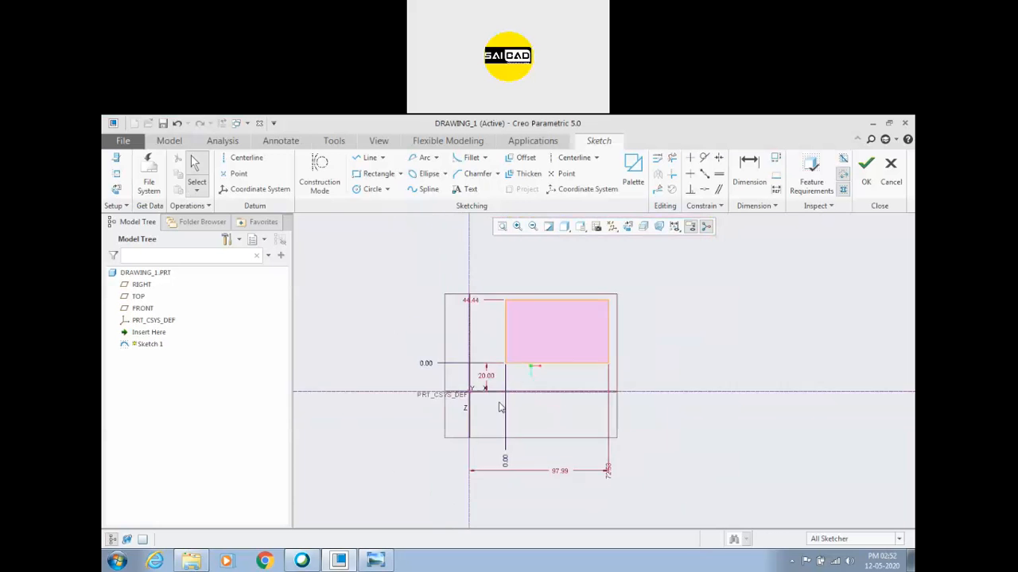
{"action": "scroll", "coordinate": [525, 377], "scroll_direction": "down", "scroll_amount": 1}
{"action": "scroll", "coordinate": [536, 378], "scroll_direction": "up", "scroll_amount": 2}
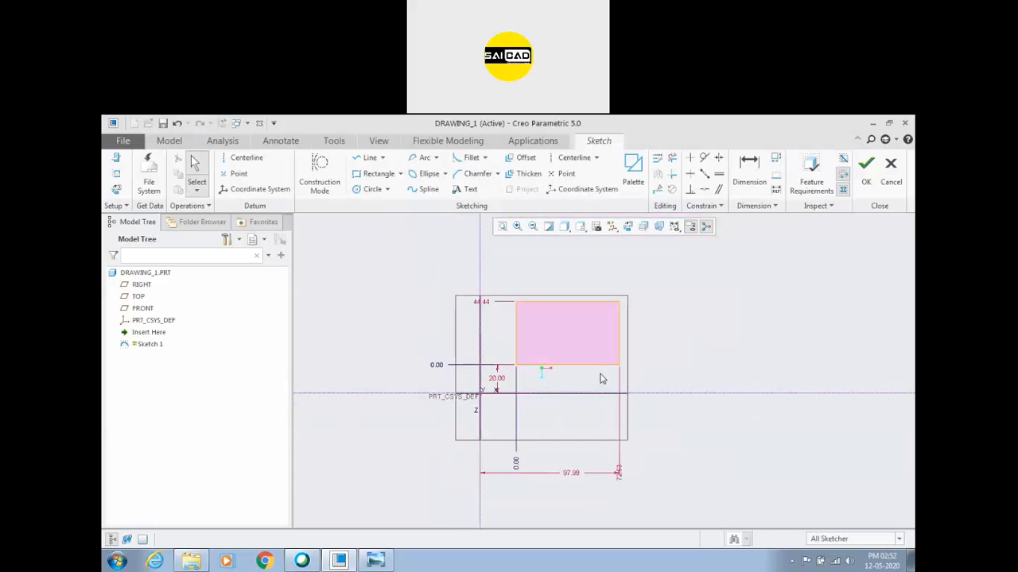
Sketch a second rectangle about 18 wide and 24 high, rising from the midpoint of the first rectangle's upper edge
{"action": "scroll", "coordinate": [652, 350], "scroll_direction": "down", "scroll_amount": 1}
{"action": "left_click", "coordinate": [378, 173]}
{"action": "left_click", "coordinate": [527, 303]}
{"action": "left_click", "coordinate": [559, 261]}
{"action": "middle_click", "coordinate": [636, 270]}
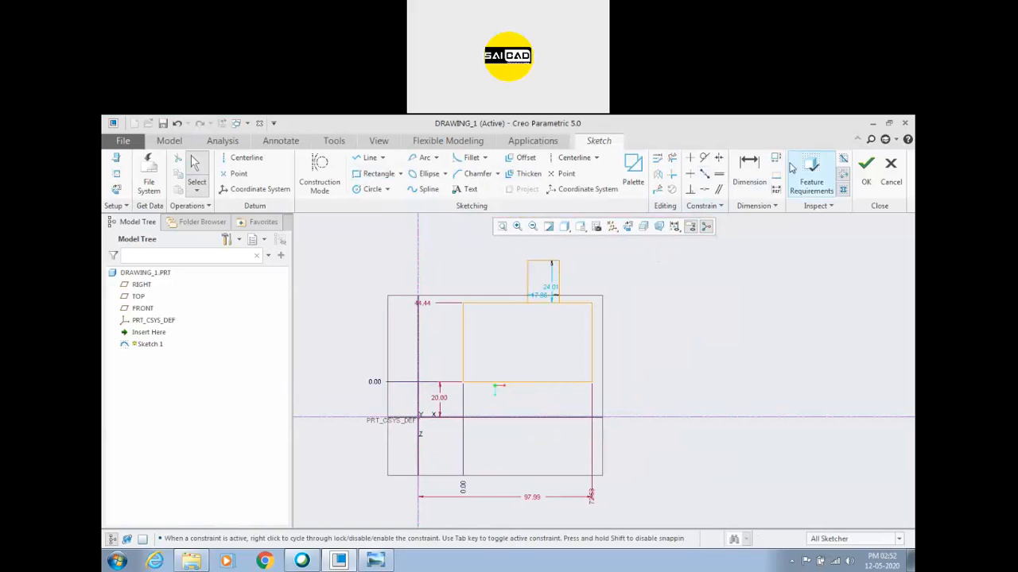
Dimension the small rectangle's right side from the 0.00 baseline at the large rectangle's left side, placed above it
{"action": "left_click", "coordinate": [752, 171]}
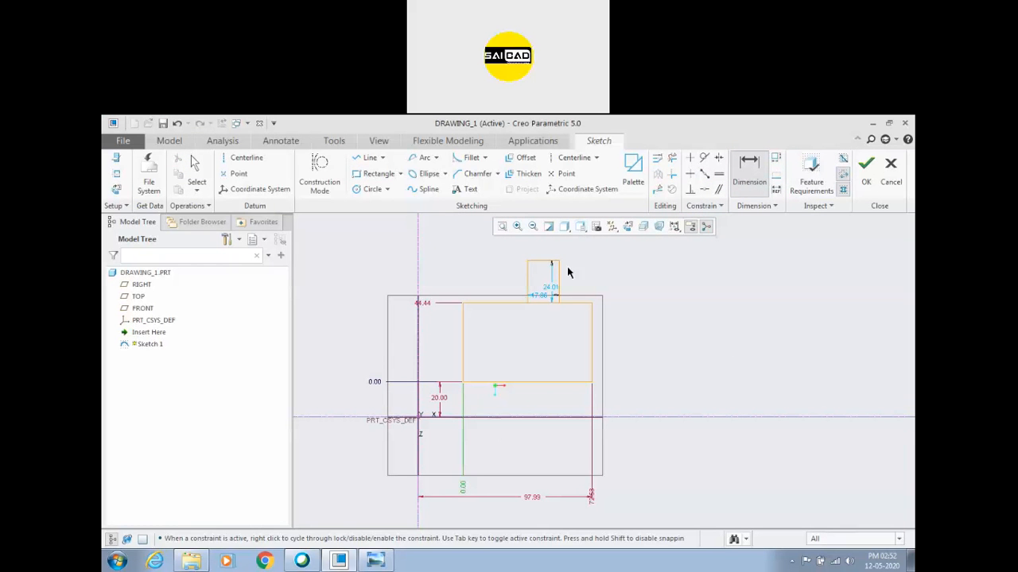
{"action": "scroll", "coordinate": [566, 267], "scroll_direction": "down", "scroll_amount": 2}
{"action": "middle_click", "coordinate": [566, 263]}
{"action": "key", "text": "Return"}
{"action": "scroll", "coordinate": [549, 303], "scroll_direction": "up", "scroll_amount": 2}
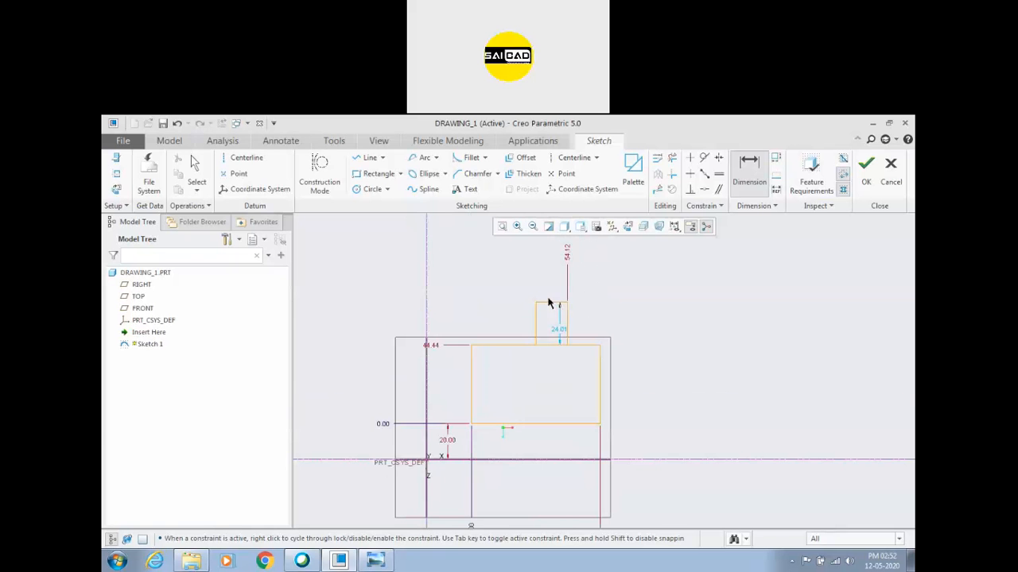
Try to dimension the small rectangle's left side from the same 0.00 baseline, and undo the conflicting dimension
{"action": "left_click", "coordinate": [472, 518]}
{"action": "left_click", "coordinate": [536, 310]}
{"action": "middle_click", "coordinate": [536, 307]}
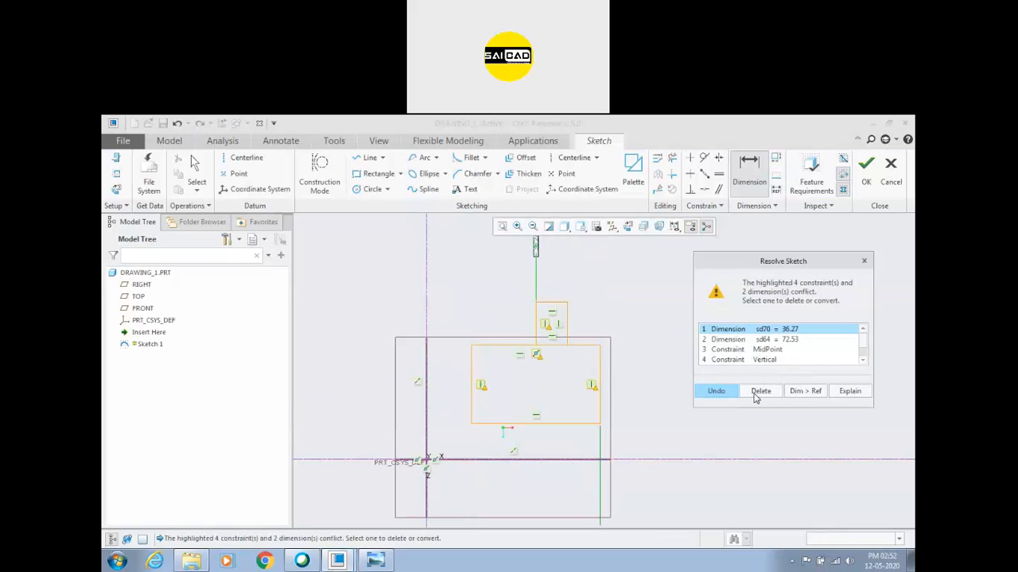
{"action": "left_click", "coordinate": [727, 390]}
{"action": "middle_click", "coordinate": [640, 372]}
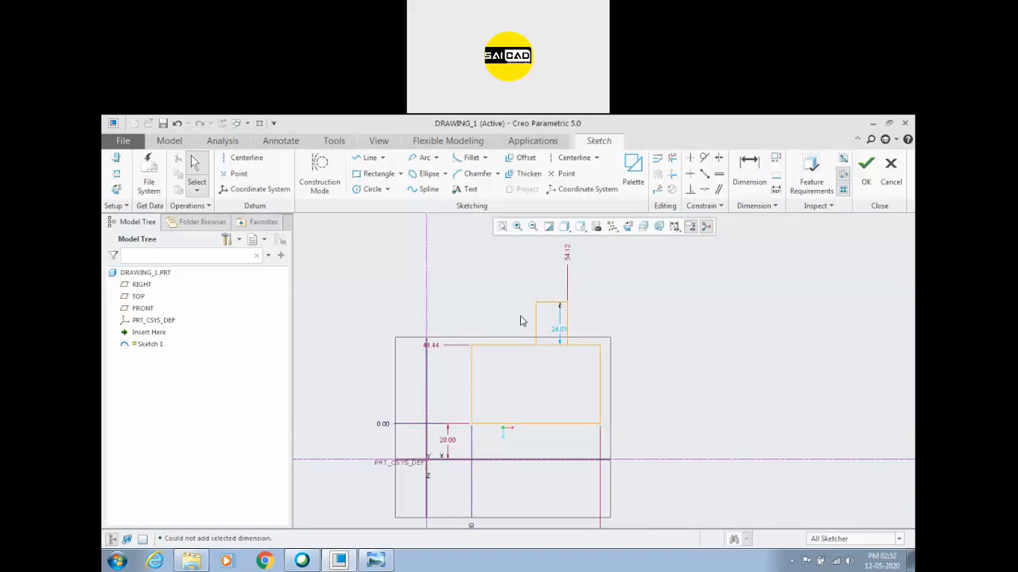
Dimension the small rectangle's upper edge from the 0.00 baseline at the large rectangle's lower edge
{"action": "left_click", "coordinate": [759, 175]}
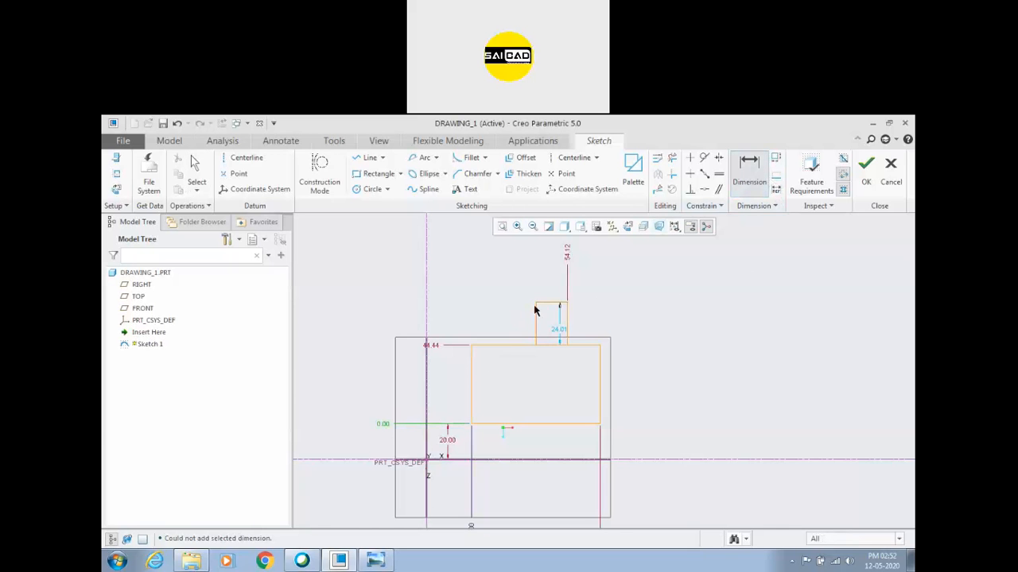
{"action": "left_click", "coordinate": [567, 307]}
{"action": "middle_click", "coordinate": [657, 305]}
{"action": "middle_click", "coordinate": [686, 372]}
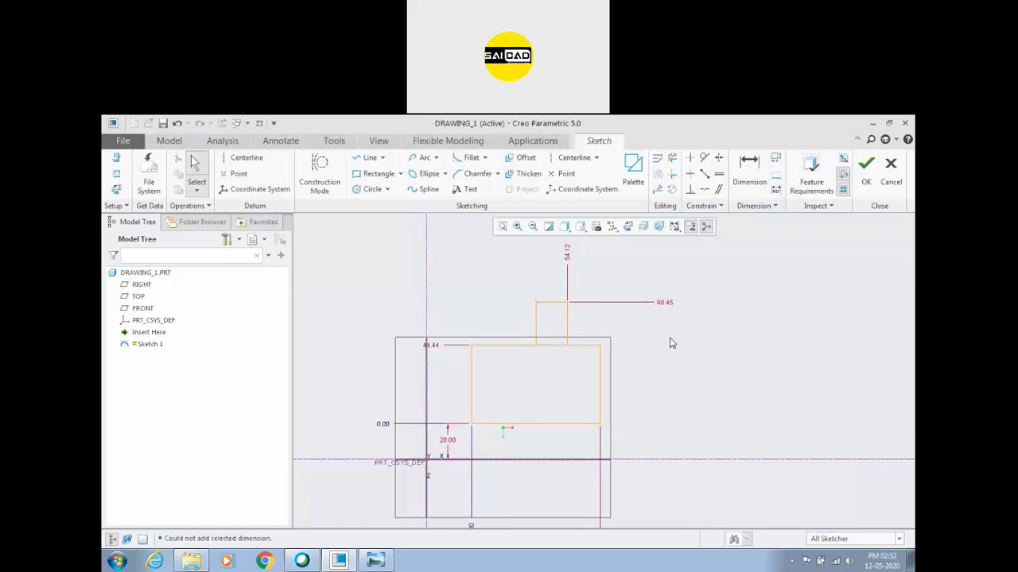
Turn on the constraints display and delete the midpoint constraint where the small rectangle meets the large rectangle's upper edge
{"action": "scroll", "coordinate": [670, 357], "scroll_direction": "down", "scroll_amount": 1}
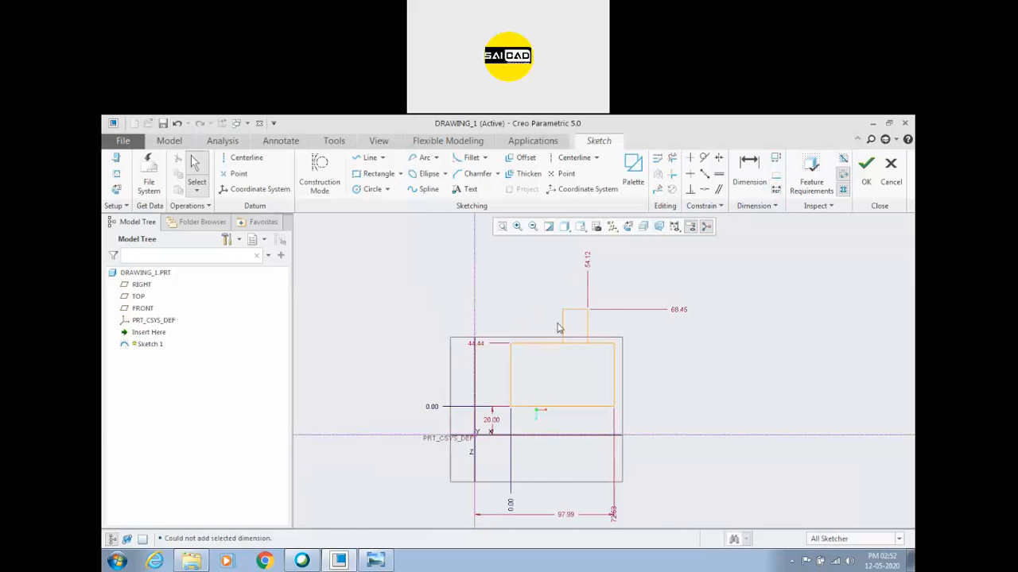
{"action": "left_click", "coordinate": [674, 226]}
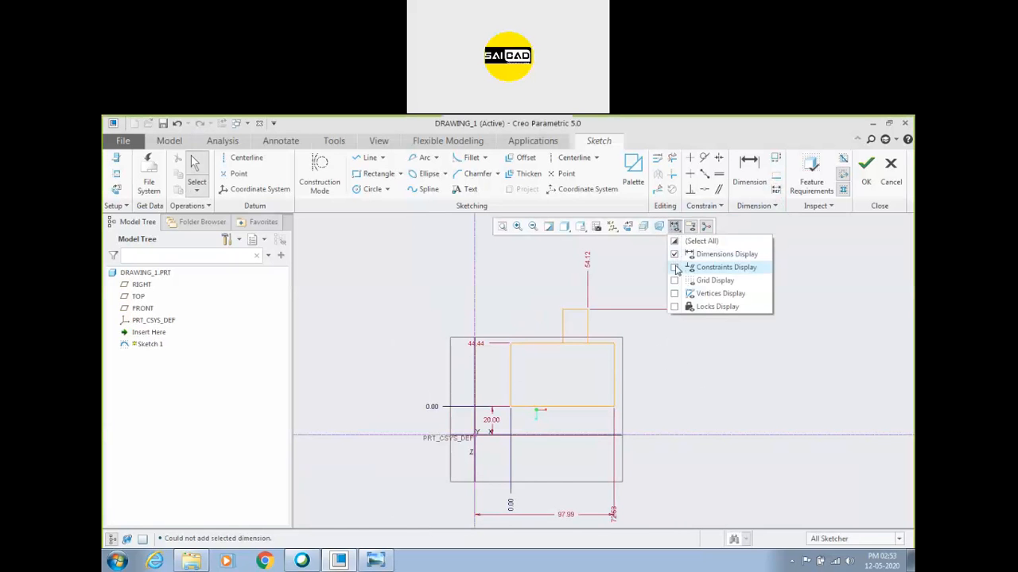
{"action": "left_click", "coordinate": [675, 267]}
{"action": "scroll", "coordinate": [705, 369], "scroll_direction": "up", "scroll_amount": 2}
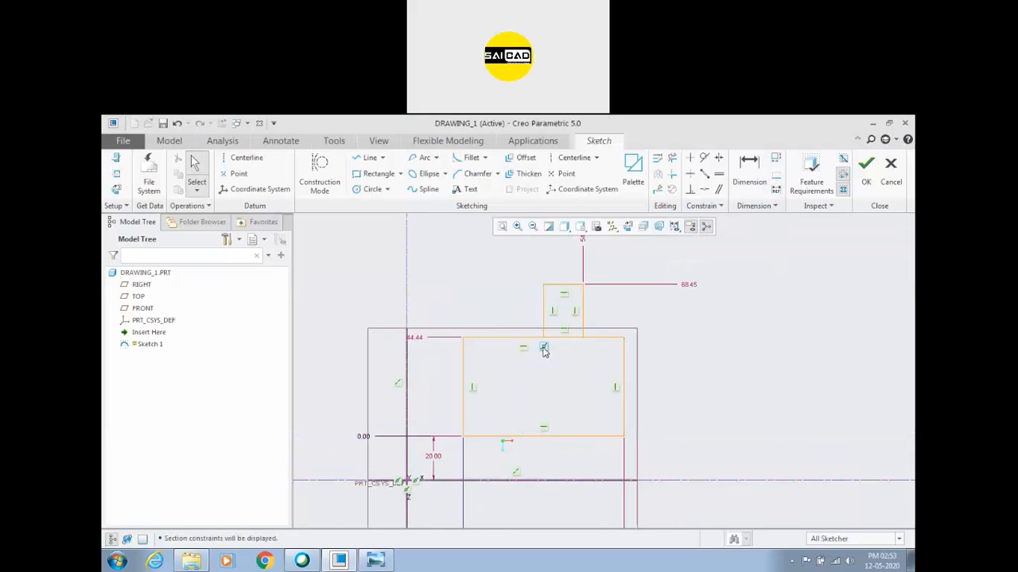
{"action": "scroll", "coordinate": [555, 334], "scroll_direction": "down", "scroll_amount": 1}
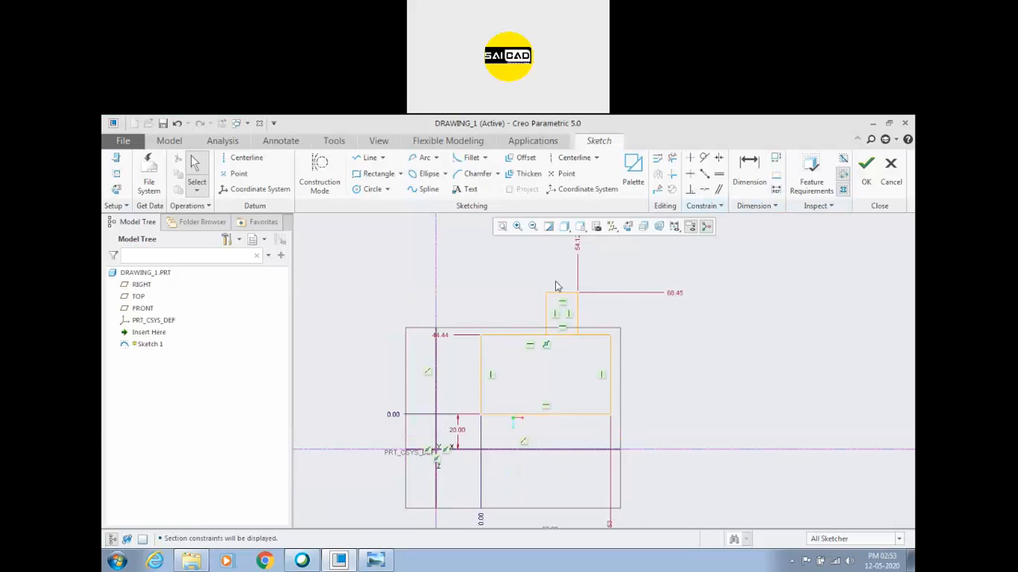
{"action": "left_click", "coordinate": [546, 347]}
{"action": "key", "text": "Delete"}
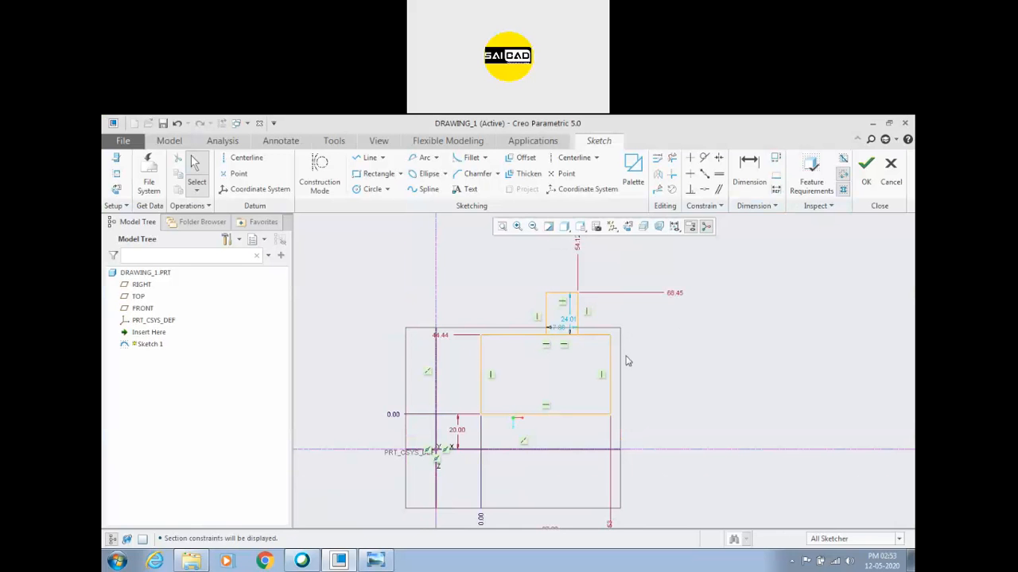
Dimension the small rectangle's left side from the 0.00 baseline at the large rectangle's left side, placing the dimension above the small rectangle
{"action": "left_click", "coordinate": [748, 169]}
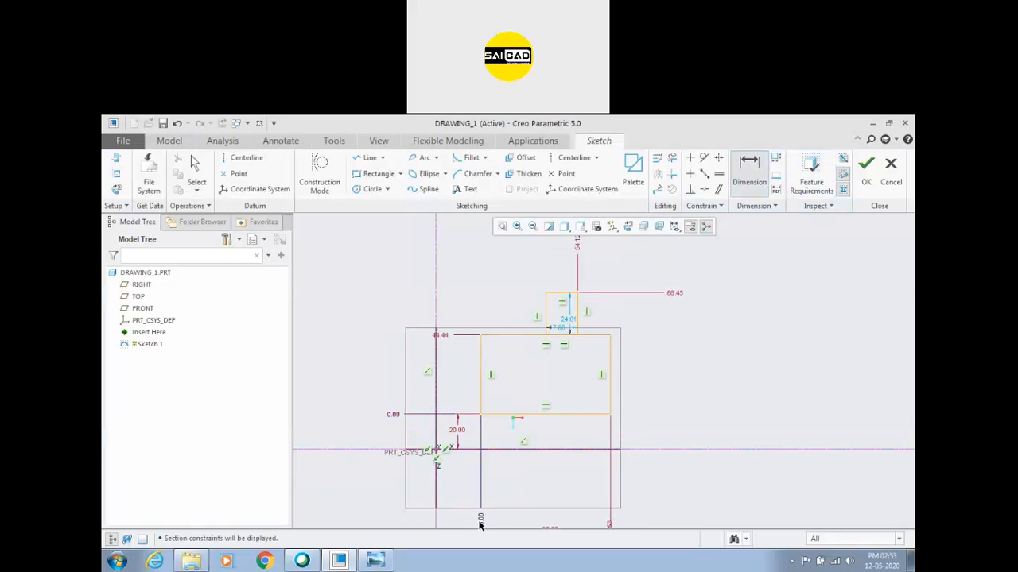
{"action": "left_click", "coordinate": [545, 295]}
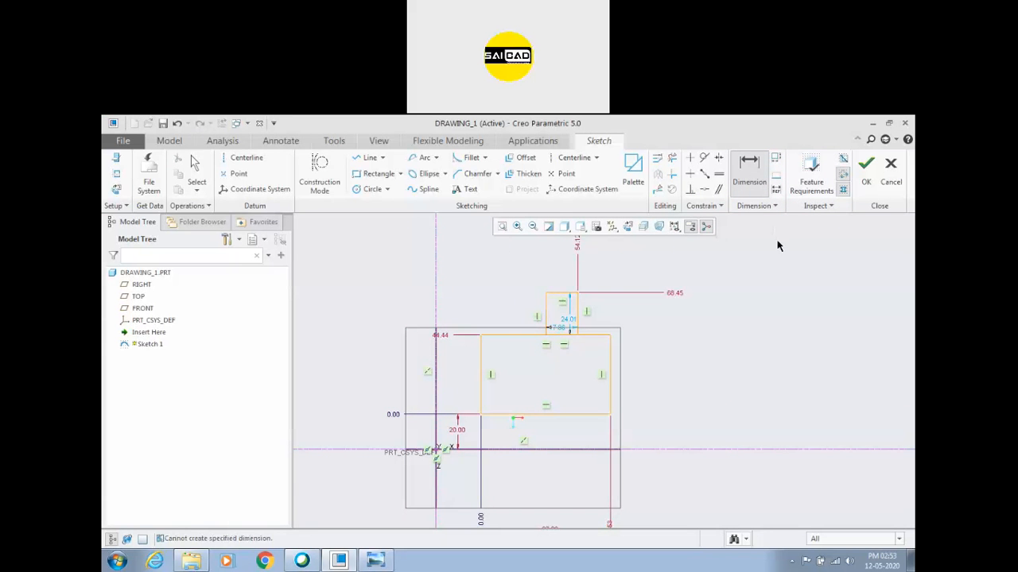
{"action": "scroll", "coordinate": [777, 246], "scroll_direction": "down", "scroll_amount": 2}
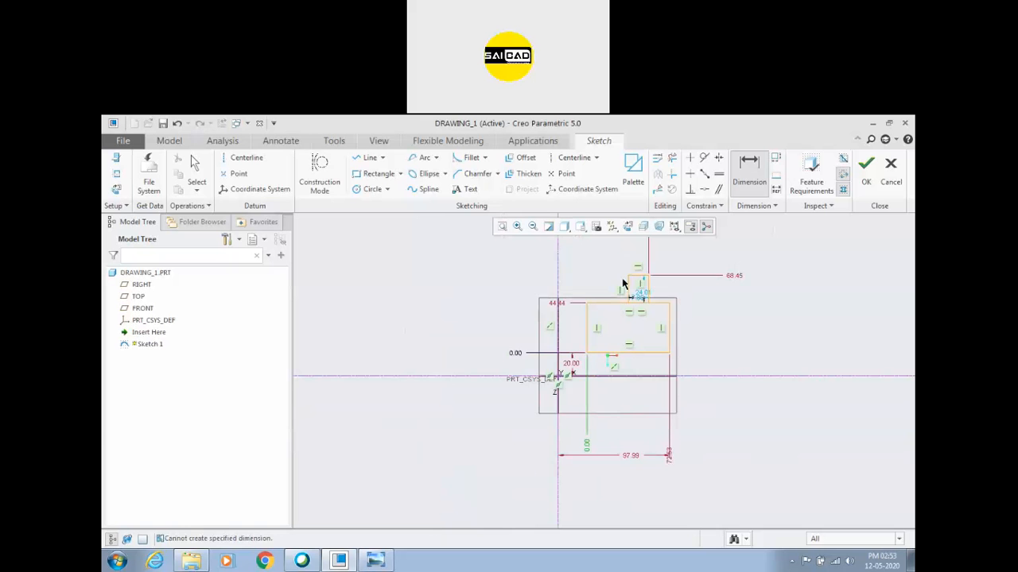
{"action": "middle_click", "coordinate": [629, 259]}
{"action": "scroll", "coordinate": [674, 247], "scroll_direction": "down", "scroll_amount": 3}
{"action": "middle_click", "coordinate": [679, 324]}
{"action": "middle_click", "coordinate": [680, 310]}
{"action": "scroll", "coordinate": [680, 322], "scroll_direction": "up", "scroll_amount": 1}
{"action": "scroll", "coordinate": [773, 387], "scroll_direction": "up", "scroll_amount": 1}
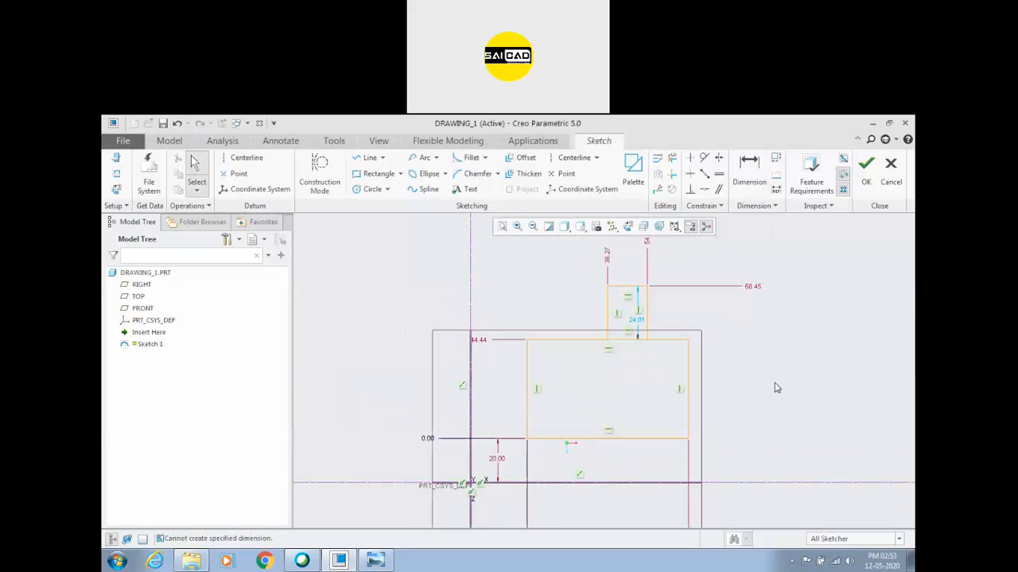
Pull the small rectangle's lower edge off the large rectangle, and make its lower-right corner coincident with the large rectangle's upper edge
{"action": "left_click_drag", "start_coordinate": [647, 286], "coordinate": [647, 246]}
{"action": "mouse_move", "coordinate": [648, 339]}
{"action": "left_mouse_down"}
{"action": "mouse_move", "coordinate": [699, 339]}
{"action": "mouse_move", "coordinate": [643, 340]}
{"action": "mouse_move", "coordinate": [603, 303]}
{"action": "mouse_move", "coordinate": [613, 335]}
{"action": "mouse_move", "coordinate": [620, 325]}
{"action": "left_mouse_up"}
{"action": "scroll", "coordinate": [629, 337], "scroll_direction": "down", "scroll_amount": 2}
{"action": "left_click", "coordinate": [703, 191]}
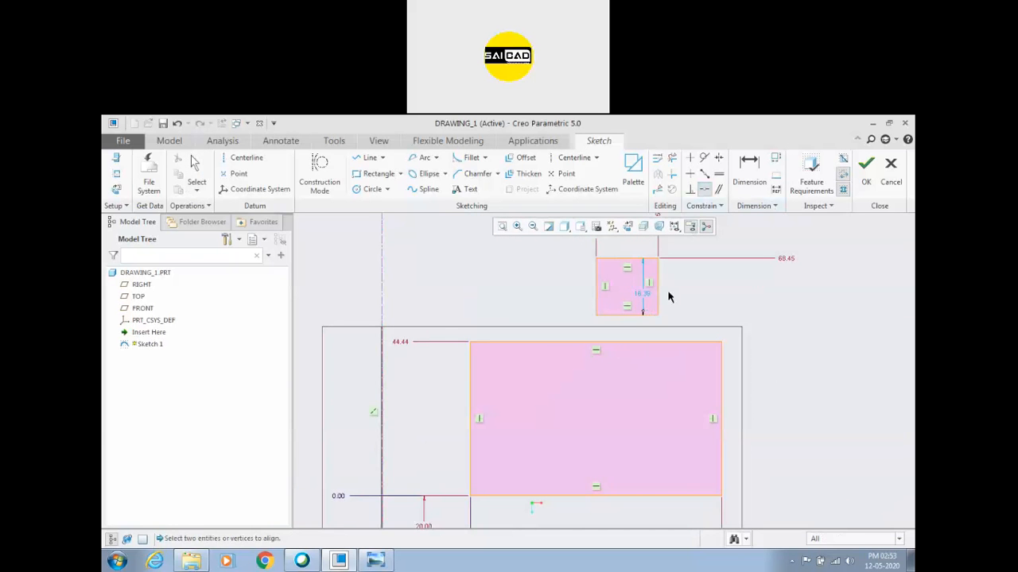
{"action": "left_click", "coordinate": [659, 315]}
{"action": "left_click", "coordinate": [660, 342]}
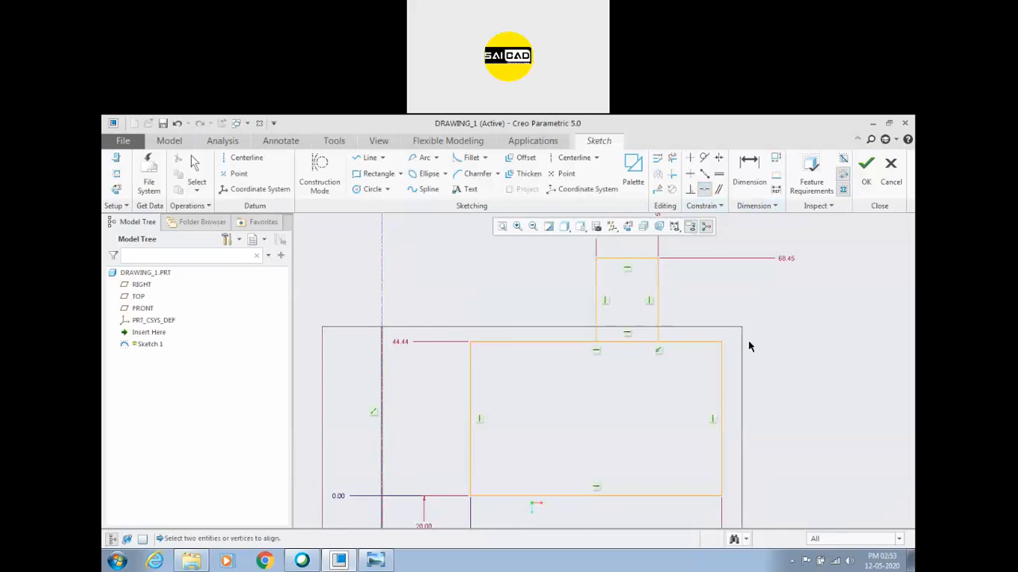
{"action": "scroll", "coordinate": [763, 369], "scroll_direction": "up", "scroll_amount": 3}
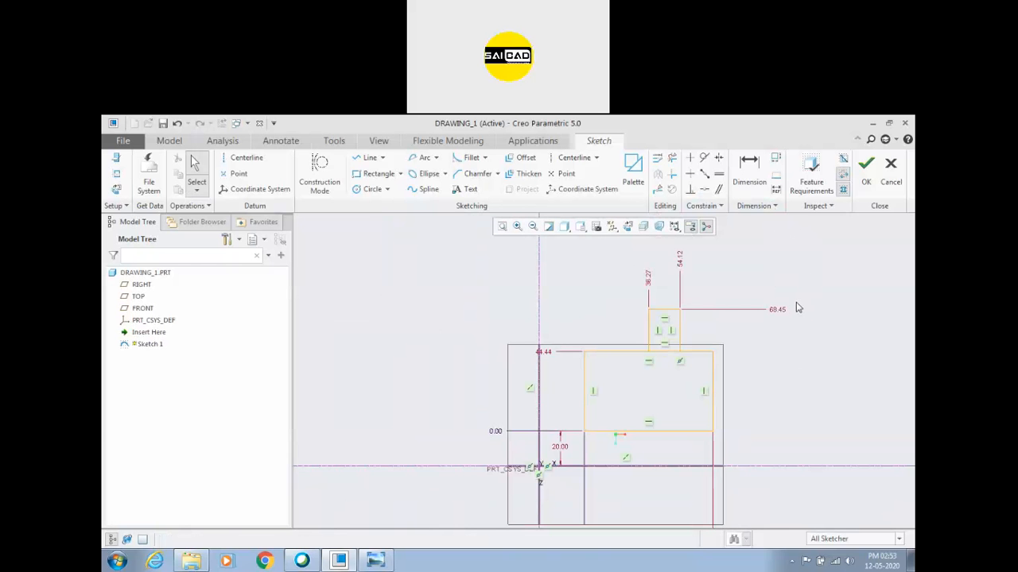
Open drawing 3 from the AutoCAD assignment folder inside the desktop's Online Training folder
{"action": "left_click", "coordinate": [204, 560]}
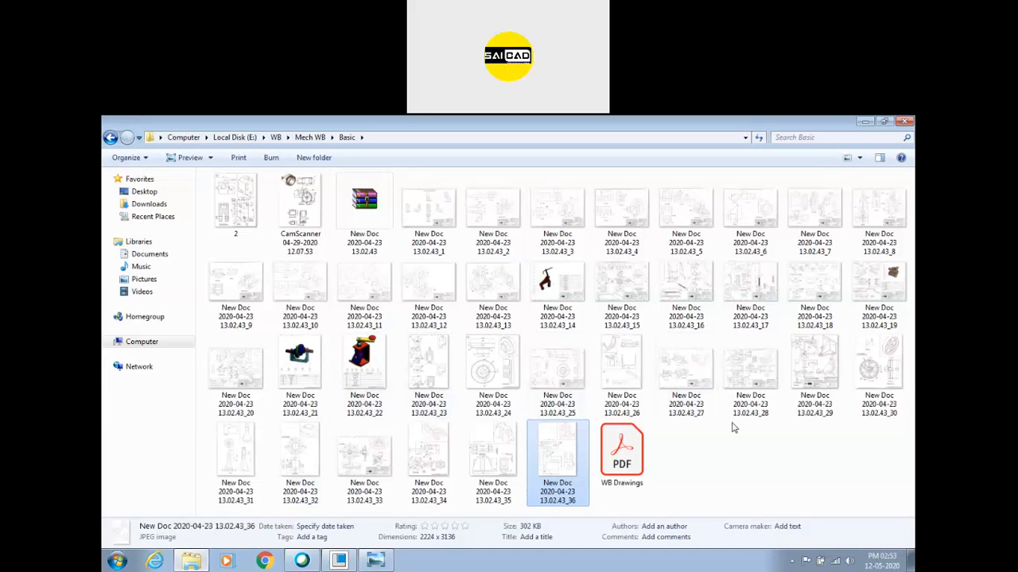
{"action": "left_click", "coordinate": [738, 444]}
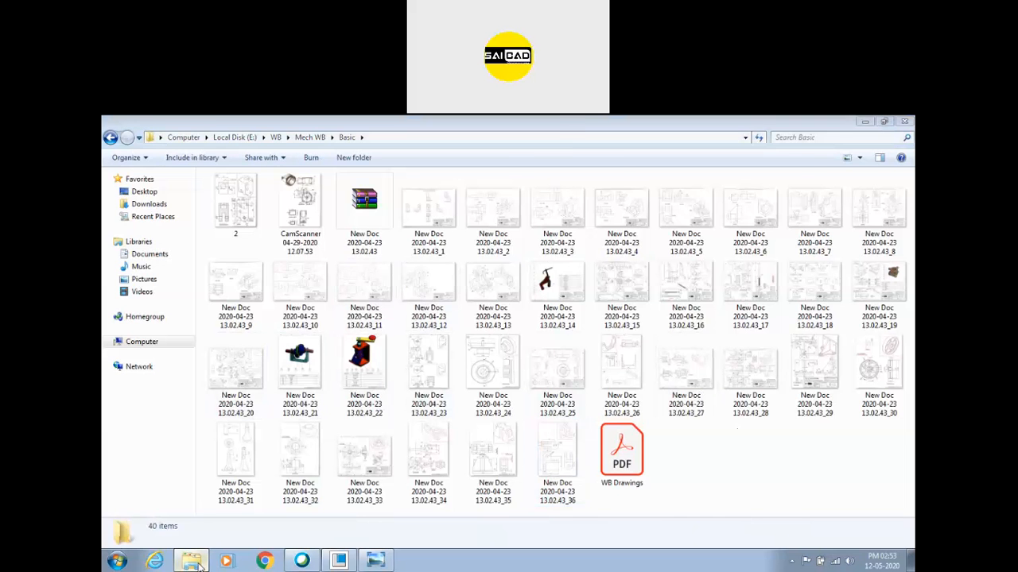
{"action": "left_click", "coordinate": [197, 563]}
{"action": "left_click", "coordinate": [911, 561]}
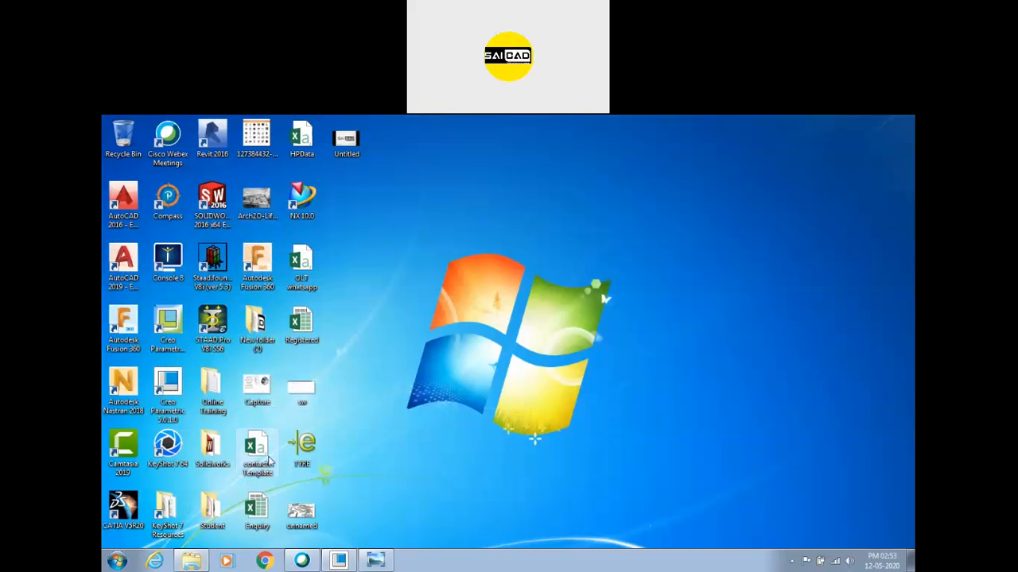
{"action": "double_click", "coordinate": [226, 410]}
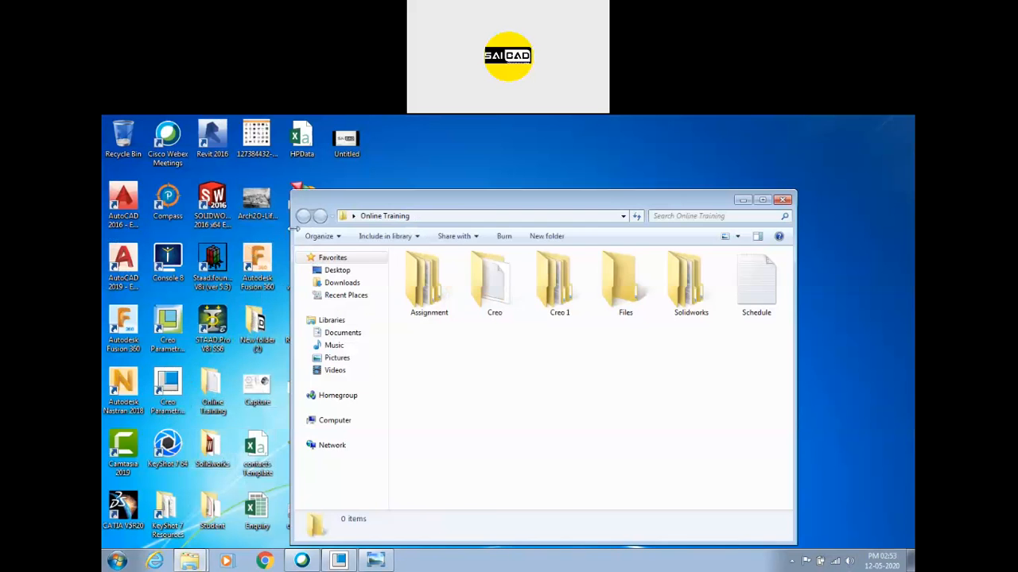
{"action": "double_click", "coordinate": [433, 295]}
{"action": "double_click", "coordinate": [429, 286]}
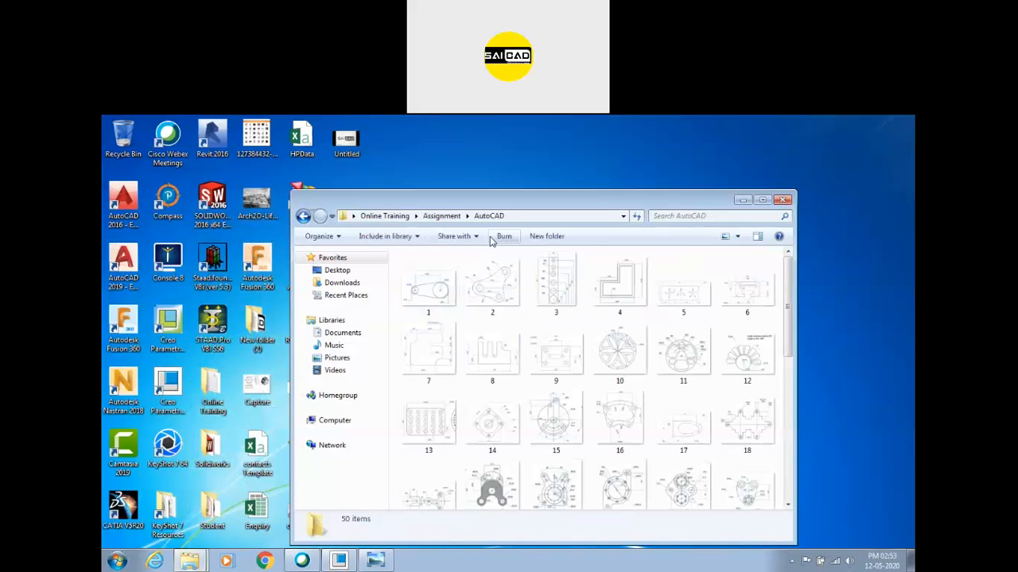
{"action": "double_click", "coordinate": [551, 273]}
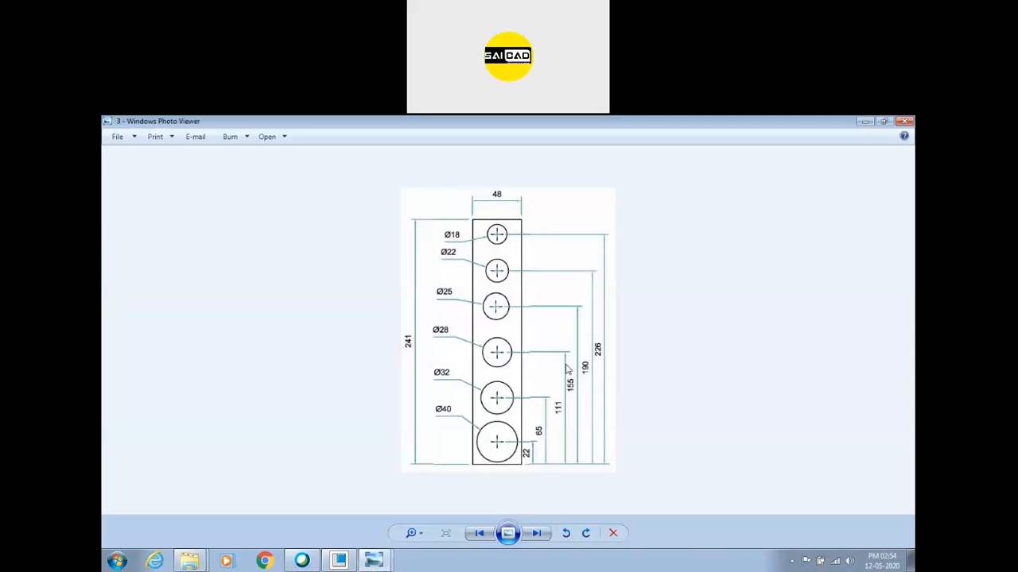
Examine the baseline dimensions in drawing 3, look through the drawings that follow it, and close the image viewer
{"action": "scroll", "coordinate": [606, 419], "scroll_direction": "up", "scroll_amount": 2}
{"action": "scroll", "coordinate": [610, 461], "scroll_direction": "down", "scroll_amount": 1}
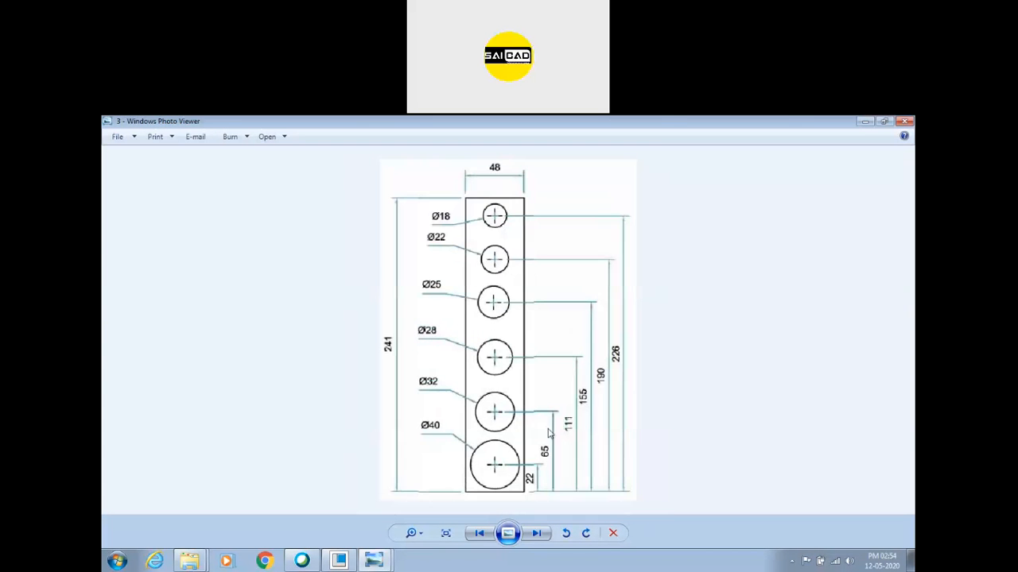
{"action": "scroll", "coordinate": [579, 384], "scroll_direction": "down", "scroll_amount": 1}
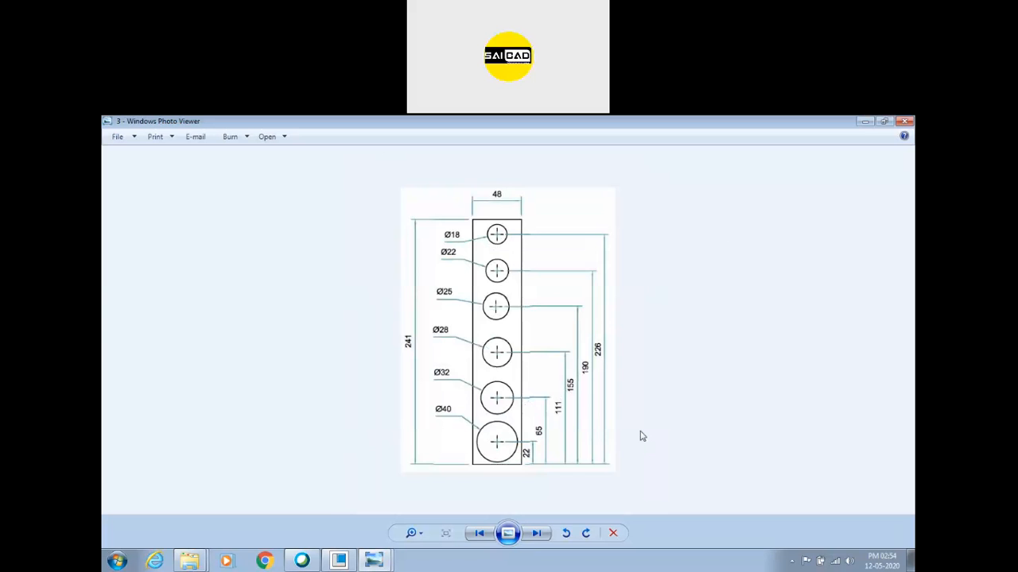
{"action": "key", "text": "Right"}
{"action": "key", "text": "Right"}
{"action": "key", "text": "Right"}
{"action": "key", "text": "Right"}
{"action": "key", "text": "Right"}
{"action": "key", "text": "Right"}
{"action": "key", "text": "Right"}
{"action": "key", "text": "Right"}
{"action": "key", "text": "Right"}
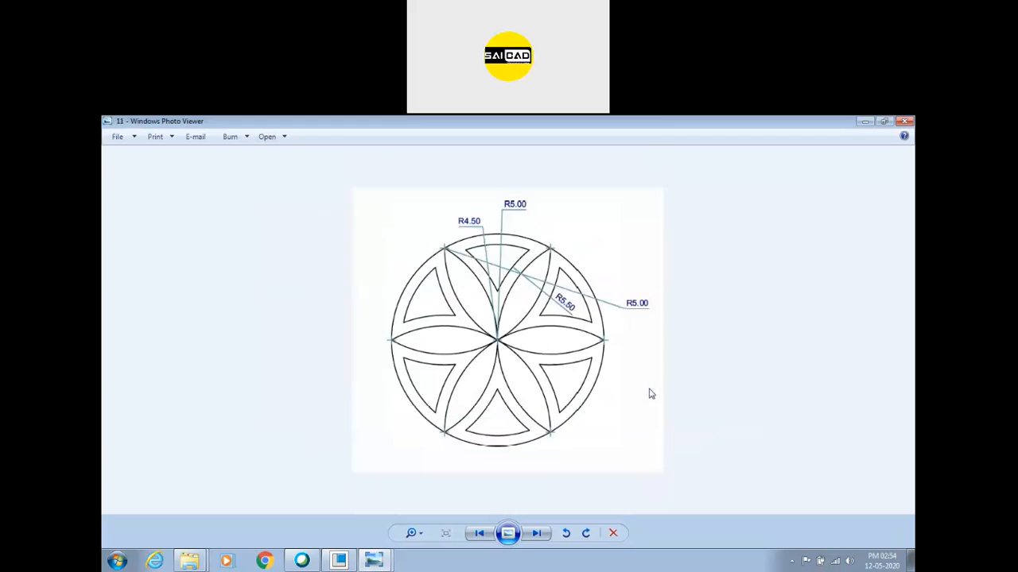
{"action": "key", "text": "Right"}
{"action": "key", "text": "Right"}
{"action": "key", "text": "Right"}
{"action": "left_click", "coordinate": [903, 121]}
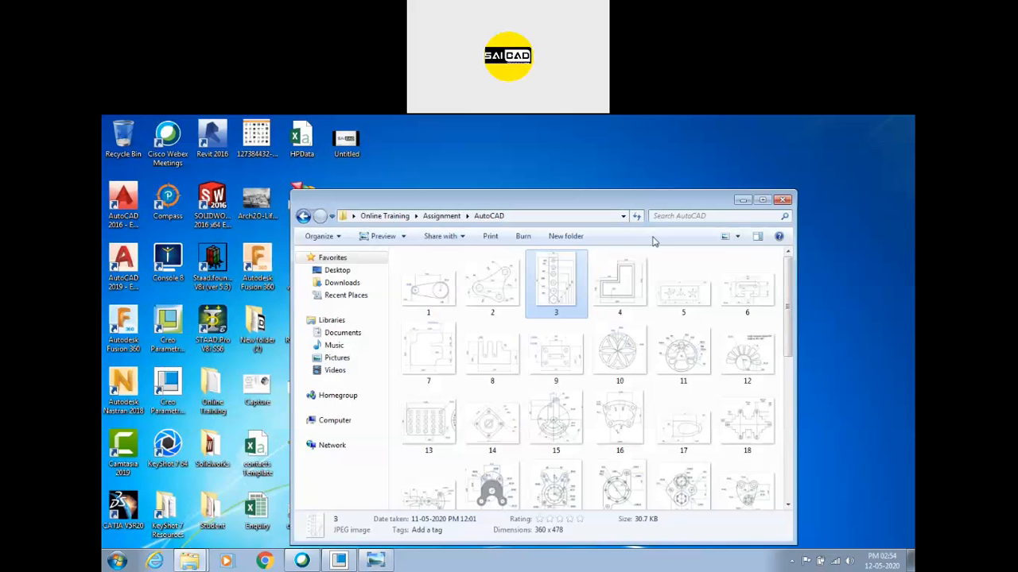
Open the recent ALL Merged PDF in Acrobat Reader and examine the dimensioning of Drawings No. 17 and 18 on page 6
{"action": "left_click", "coordinate": [117, 561]}
{"action": "mouse_move", "coordinate": [135, 334]}
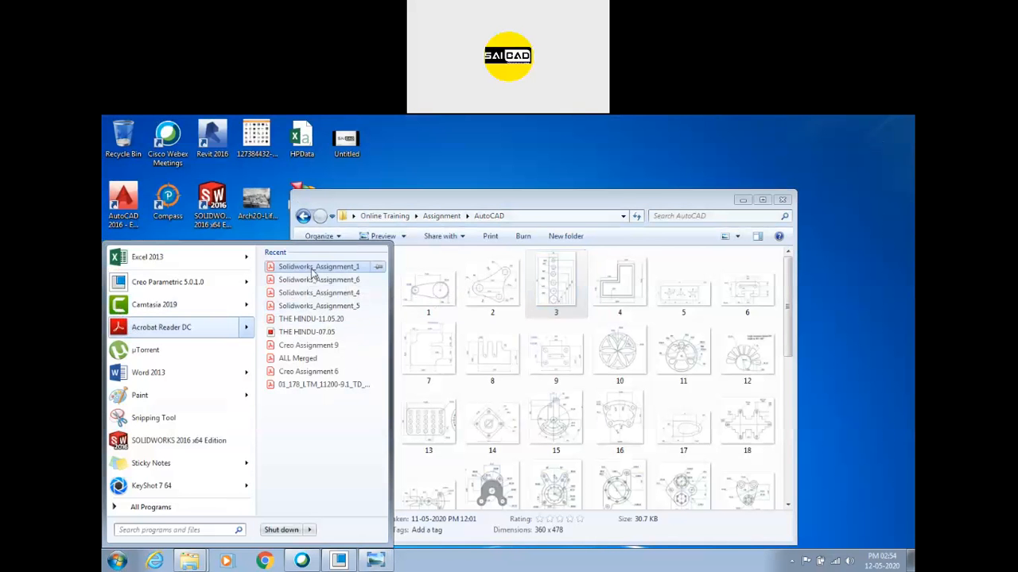
{"action": "left_click", "coordinate": [306, 359]}
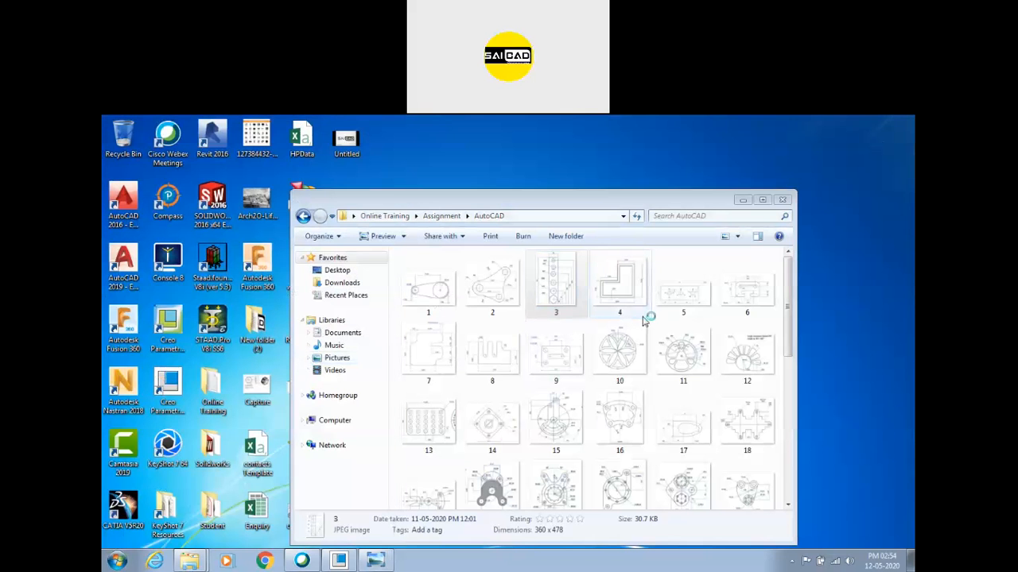
{"action": "scroll", "coordinate": [445, 366], "scroll_direction": "down", "scroll_amount": 20}
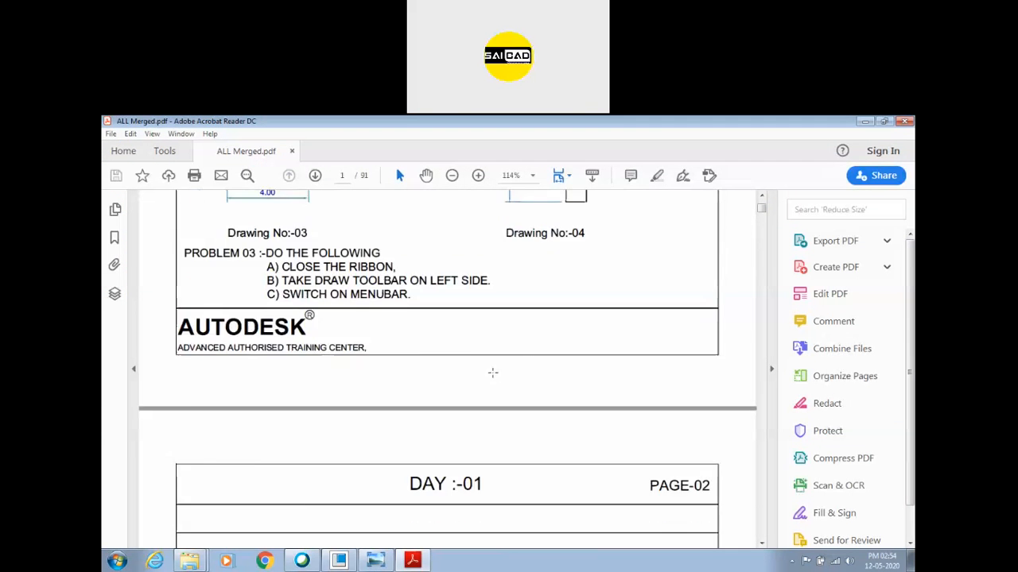
{"action": "scroll", "coordinate": [502, 367], "scroll_direction": "down", "scroll_amount": 20}
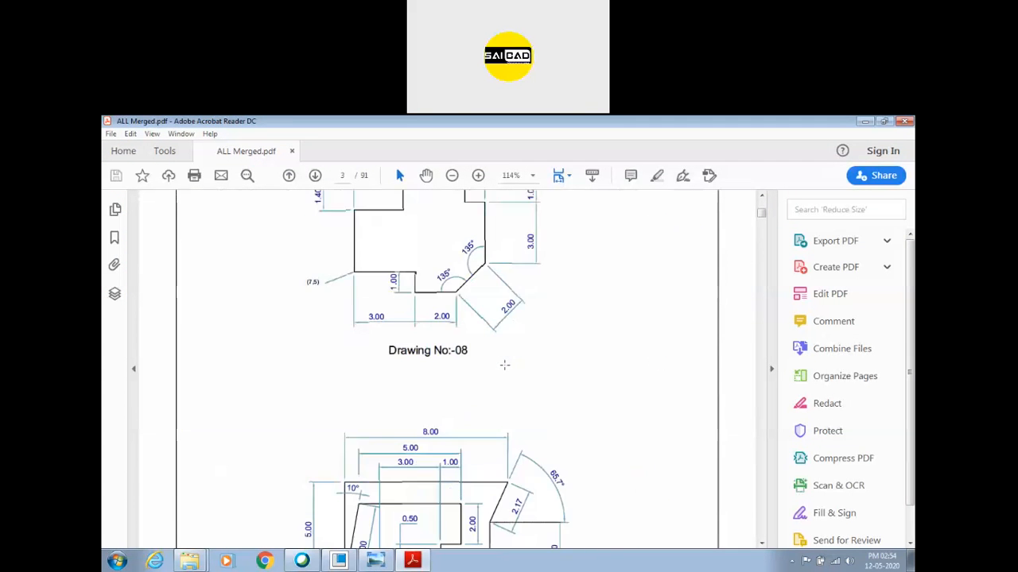
{"action": "scroll", "coordinate": [512, 366], "scroll_direction": "down", "scroll_amount": 20}
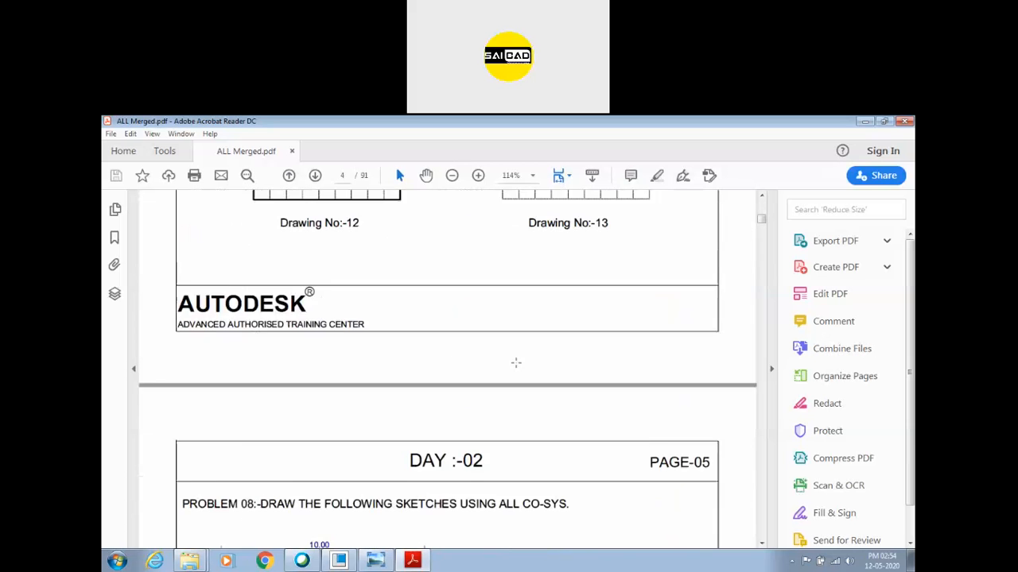
{"action": "scroll", "coordinate": [511, 358], "scroll_direction": "down", "scroll_amount": 20}
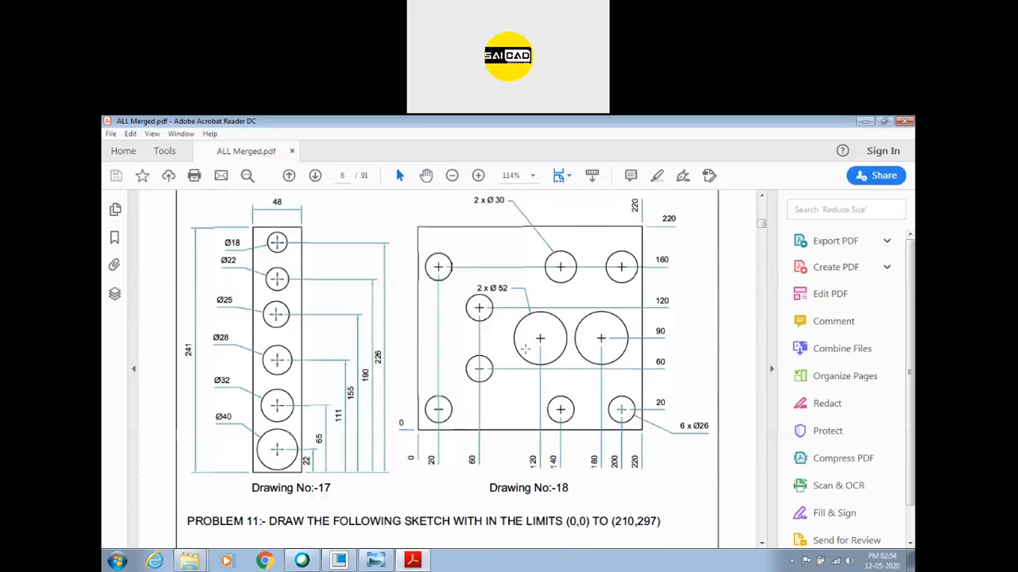
{"action": "scroll", "coordinate": [586, 351], "scroll_direction": "up", "scroll_amount": 1}
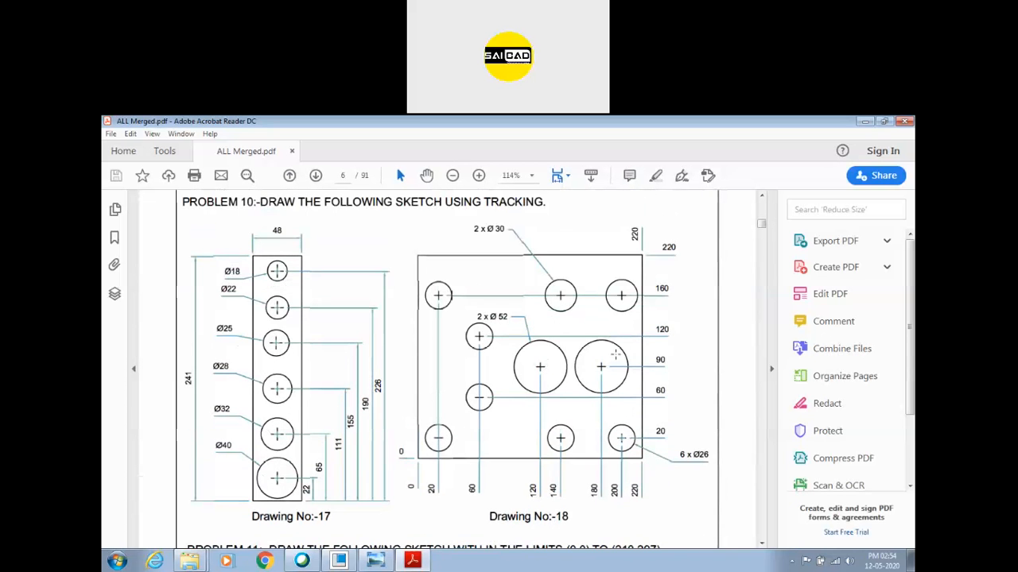
{"action": "scroll", "coordinate": [625, 347], "scroll_direction": "up", "scroll_amount": 2, "text": "ctrl"}
{"action": "scroll", "coordinate": [598, 340], "scroll_direction": "down", "scroll_amount": 1, "text": "ctrl"}
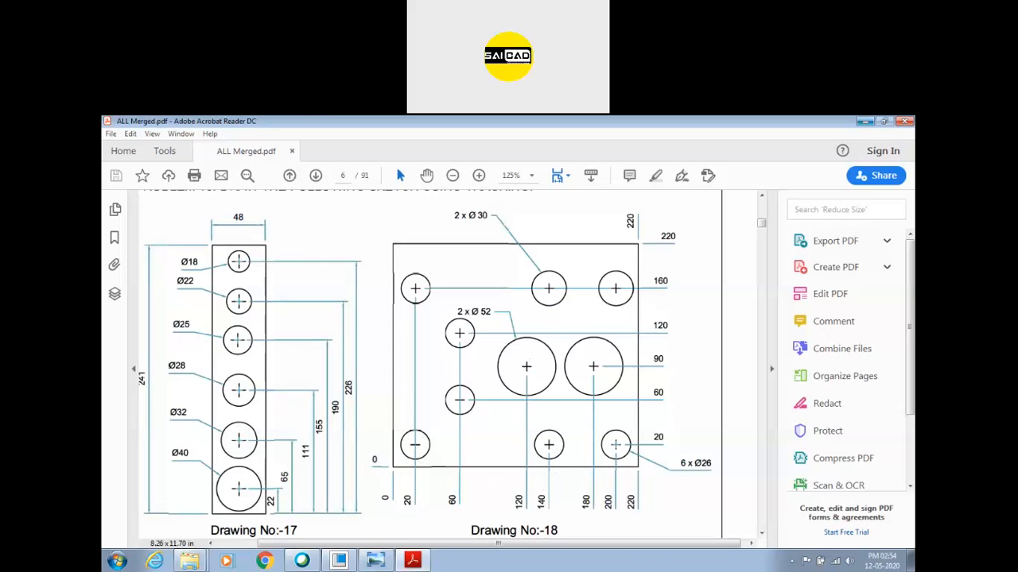
Put the PDF away and switch back to the DRAWING_1 sketch in Creo Parametric
{"action": "left_click", "coordinate": [865, 121]}
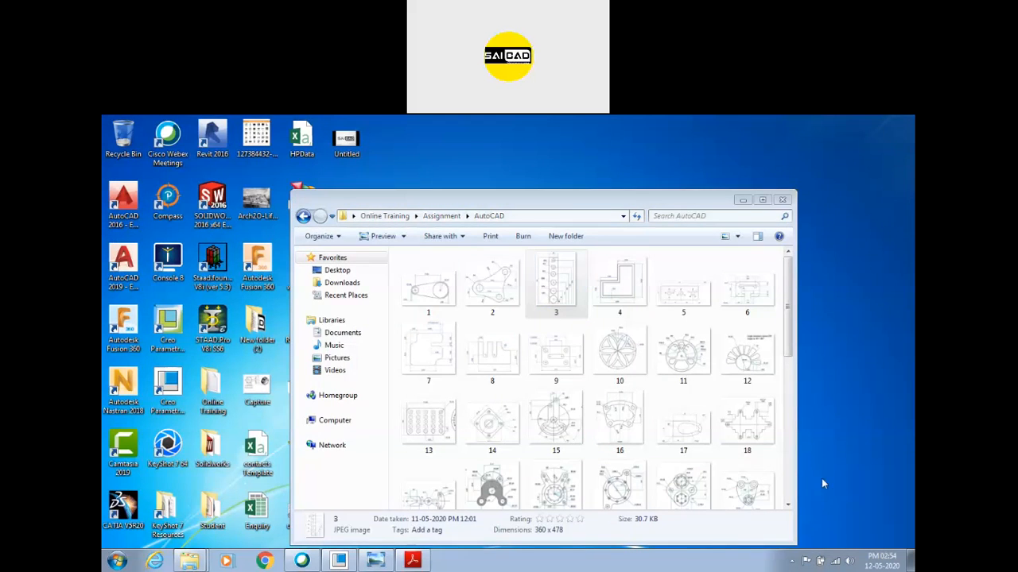
{"action": "left_click", "coordinate": [349, 559]}
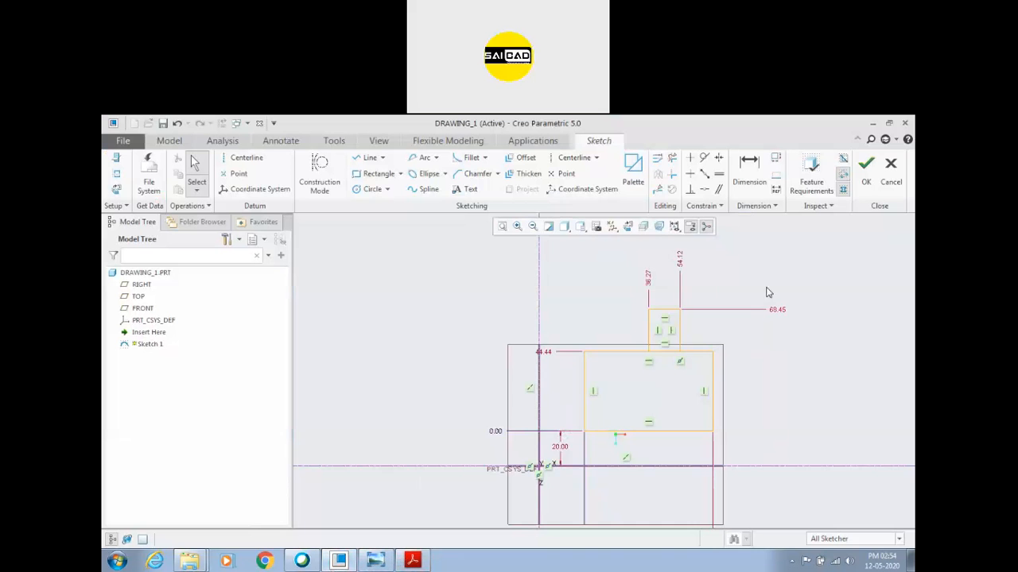
{"action": "scroll", "coordinate": [715, 317], "scroll_direction": "up", "scroll_amount": 1}
{"action": "scroll", "coordinate": [741, 371], "scroll_direction": "down", "scroll_amount": 1}
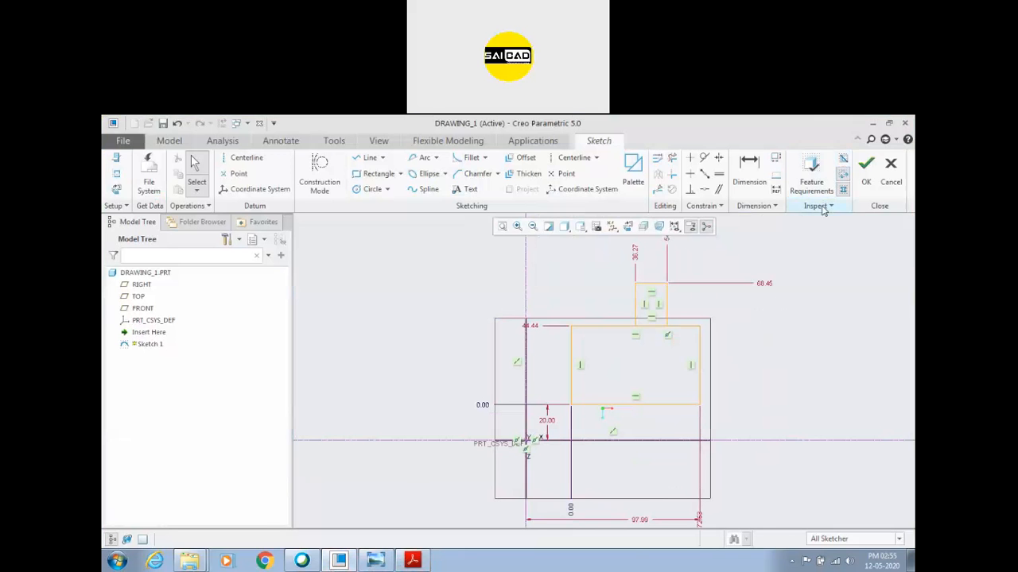
Sketch a line chain over the large rectangle's right edge, about 26.77 long, through the lower-right corner and partway along the lower edge
{"action": "scroll", "coordinate": [545, 369], "scroll_direction": "up", "scroll_amount": 1}
{"action": "scroll", "coordinate": [719, 359], "scroll_direction": "down", "scroll_amount": 3}
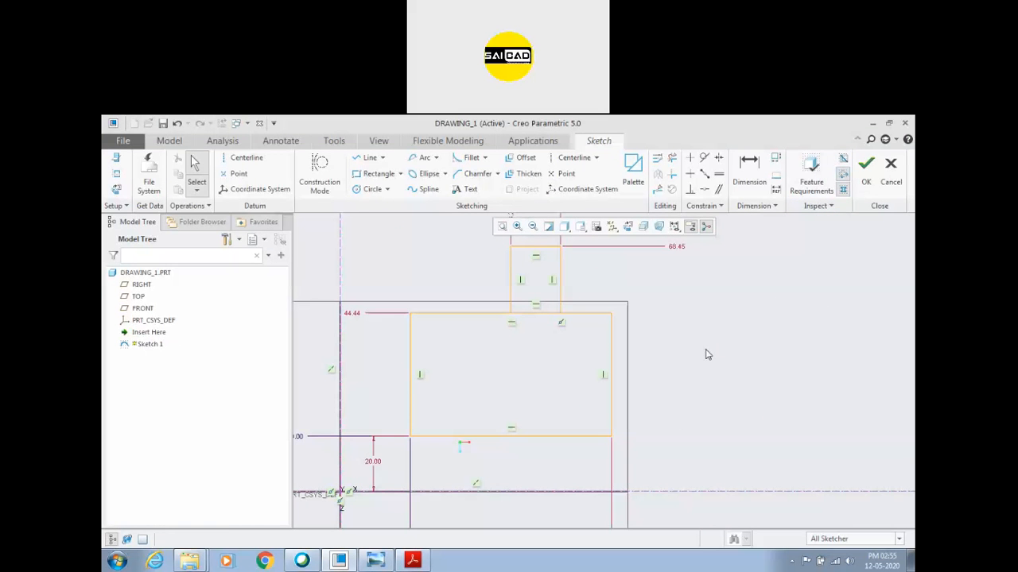
{"action": "key", "text": "l"}
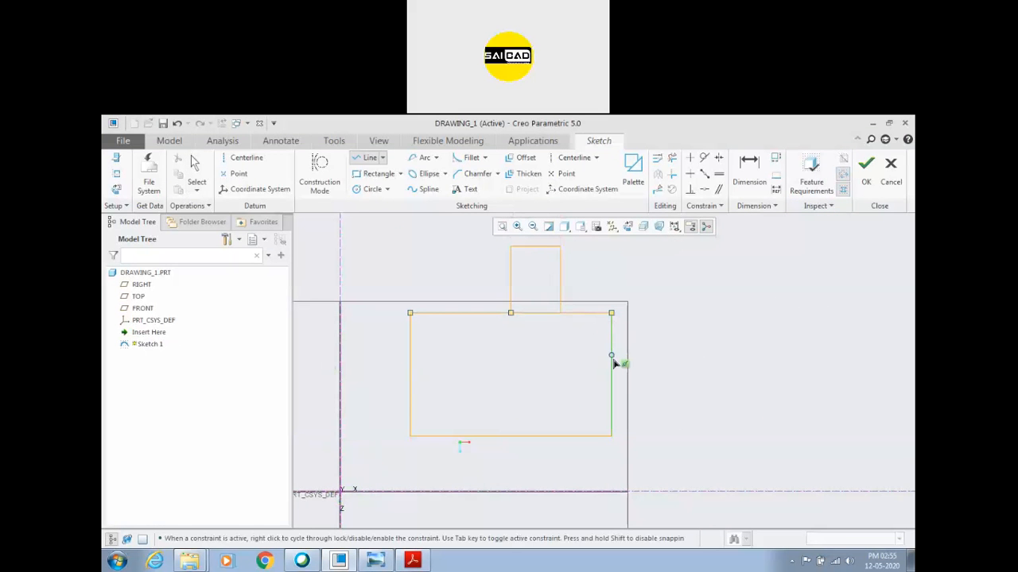
{"action": "left_click", "coordinate": [611, 437]}
{"action": "left_click", "coordinate": [562, 436]}
{"action": "middle_click", "coordinate": [563, 441]}
{"action": "middle_click", "coordinate": [733, 409]}
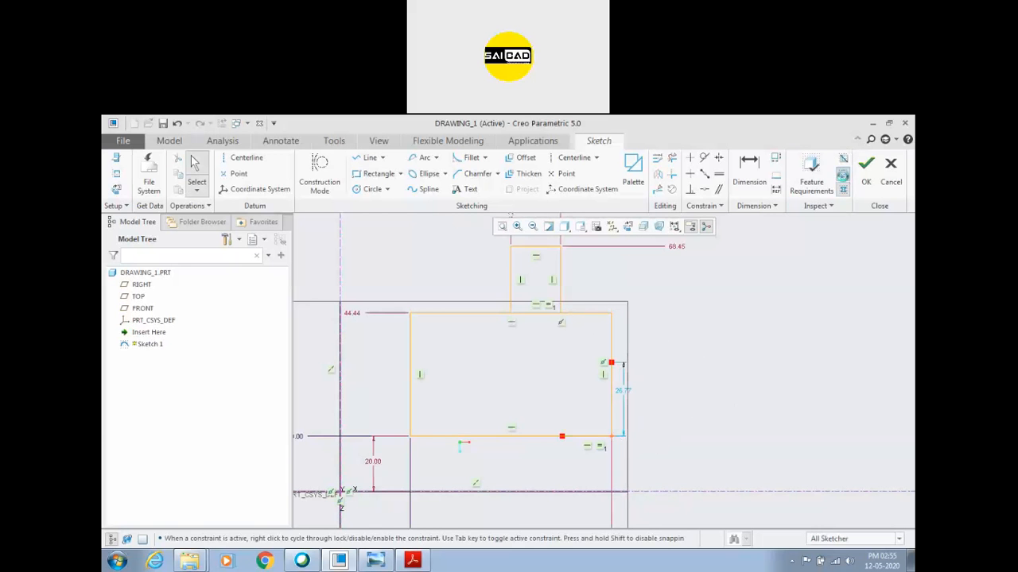
Turn off the open-end highlighting and highlight the overlapping geometry in the sketch instead
{"action": "scroll", "coordinate": [598, 415], "scroll_direction": "up", "scroll_amount": 2}
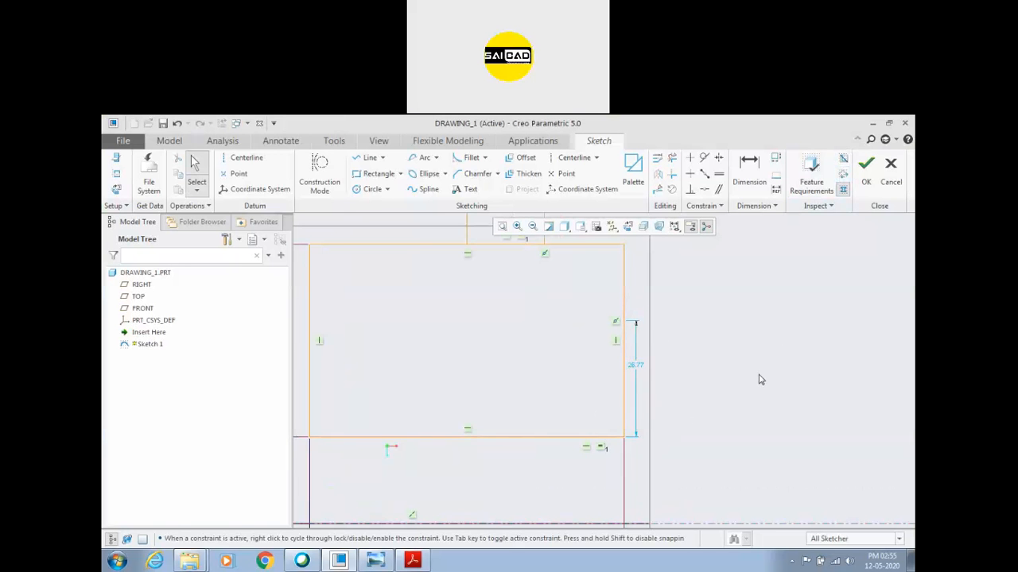
{"action": "scroll", "coordinate": [759, 374], "scroll_direction": "down", "scroll_amount": 1}
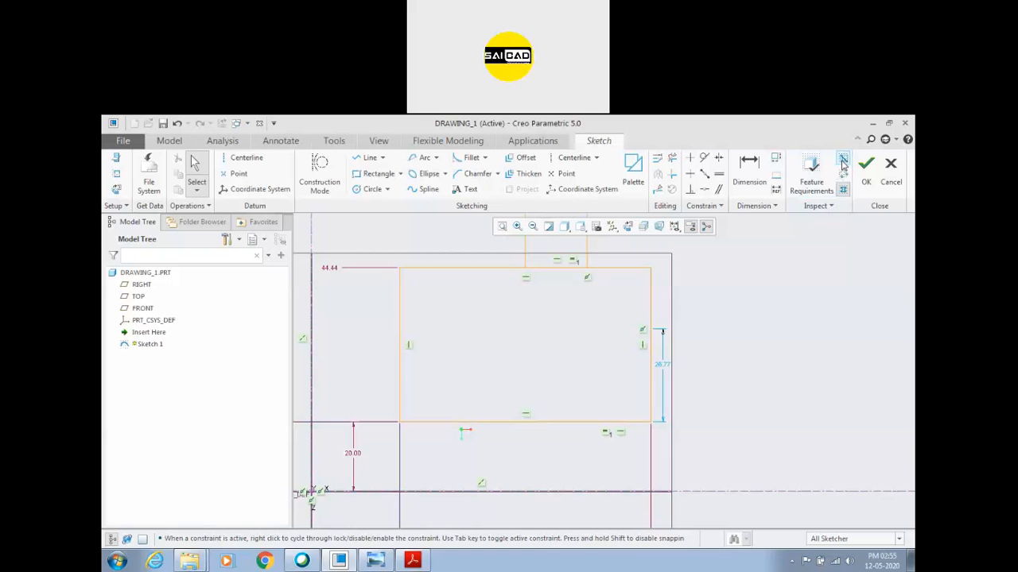
{"action": "scroll", "coordinate": [791, 348], "scroll_direction": "down", "scroll_amount": 1}
{"action": "scroll", "coordinate": [827, 350], "scroll_direction": "up", "scroll_amount": 1}
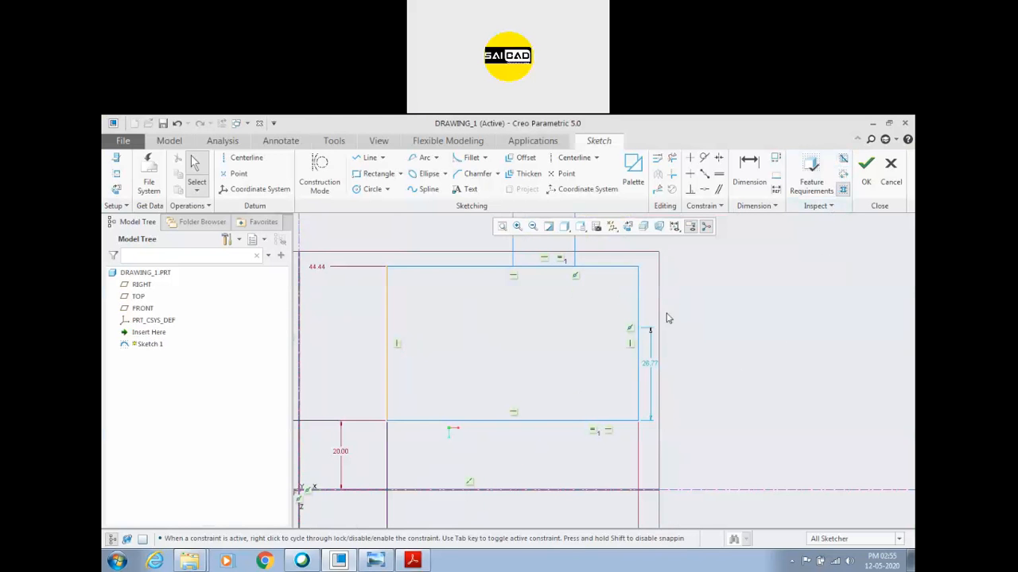
{"action": "scroll", "coordinate": [529, 309], "scroll_direction": "down", "scroll_amount": 1}
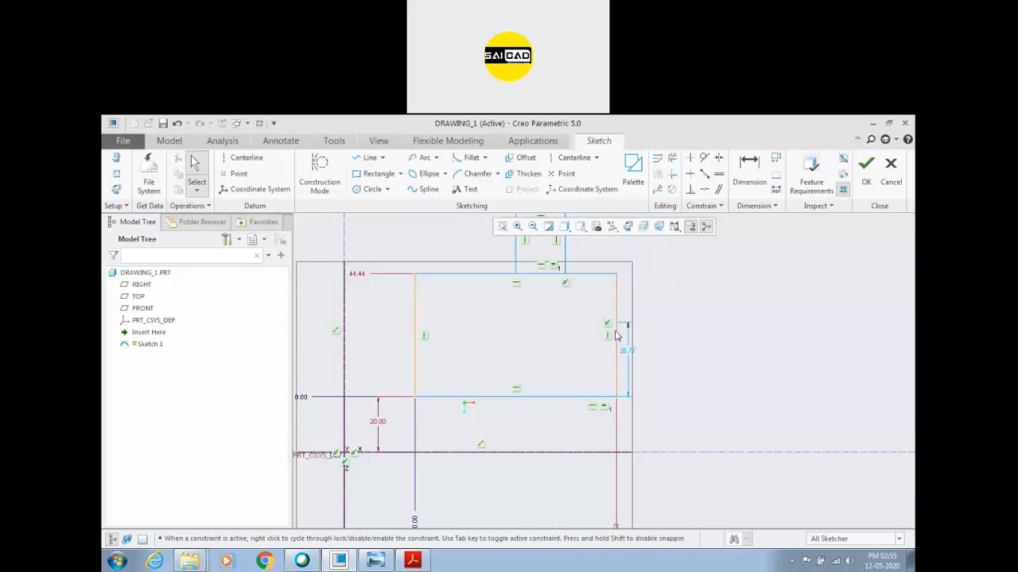
Delete the duplicate lines lying over the large rectangle's lower and right edges
{"action": "left_click", "coordinate": [594, 397]}
{"action": "left_click", "coordinate": [693, 403]}
{"action": "mouse_move", "coordinate": [477, 372]}
{"action": "left_mouse_down"}
{"action": "mouse_move", "coordinate": [625, 430]}
{"action": "mouse_move", "coordinate": [667, 431]}
{"action": "left_mouse_up"}
{"action": "left_click_drag", "start_coordinate": [494, 360], "coordinate": [673, 423]}
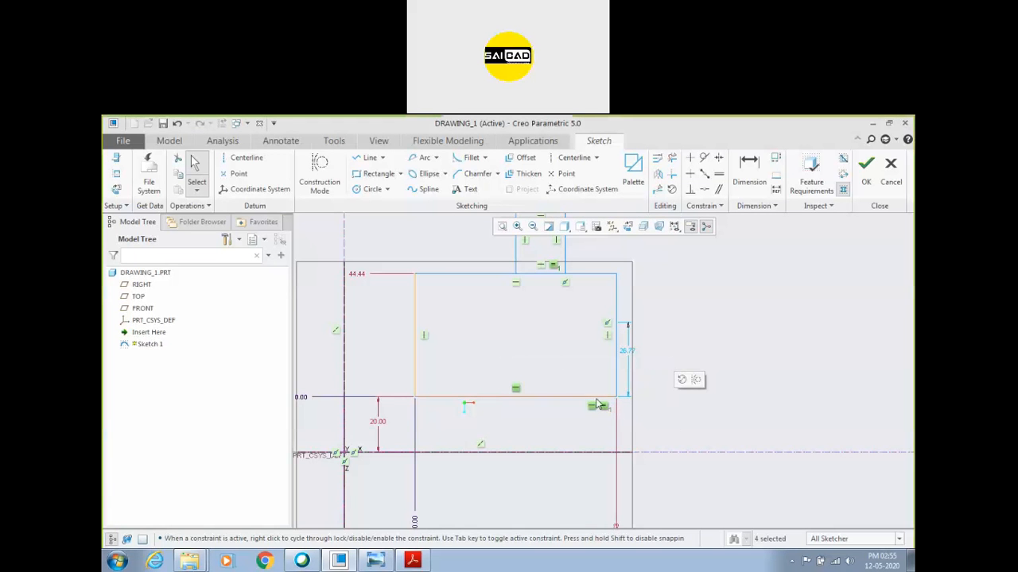
{"action": "left_click", "coordinate": [748, 427]}
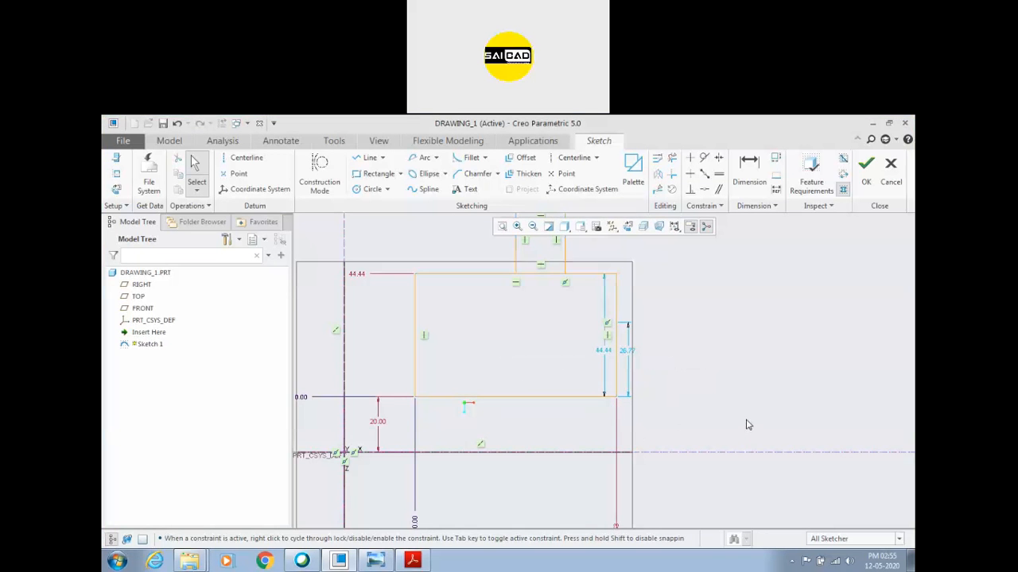
{"action": "left_click_drag", "start_coordinate": [575, 308], "coordinate": [673, 444]}
{"action": "key", "text": "Delete"}
{"action": "scroll", "coordinate": [562, 285], "scroll_direction": "up", "scroll_amount": 3}
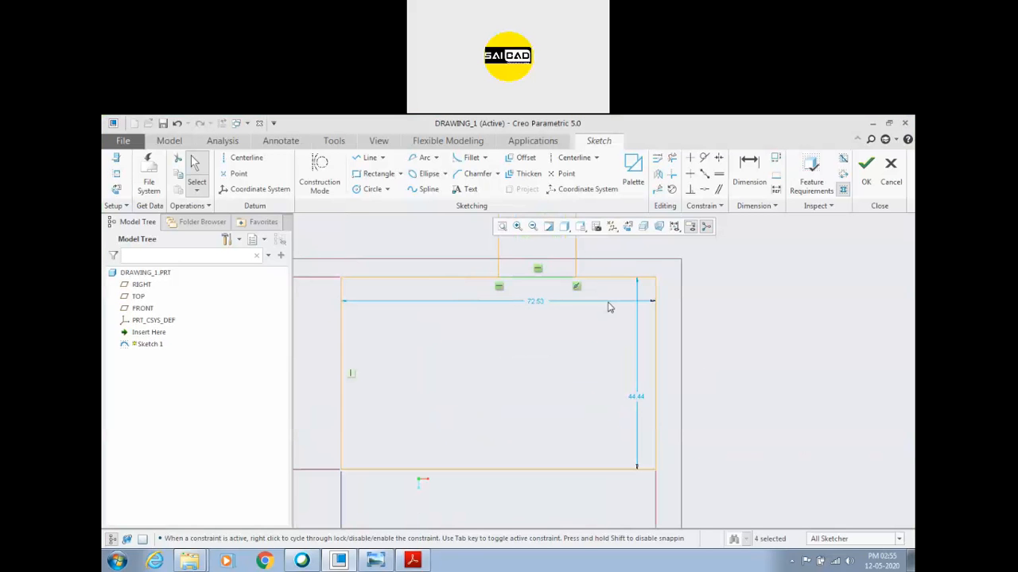
Highlight the overlapping geometry again and trim away the edge segments between the small and large rectangles with Delete Segment
{"action": "scroll", "coordinate": [597, 339], "scroll_direction": "down", "scroll_amount": 1}
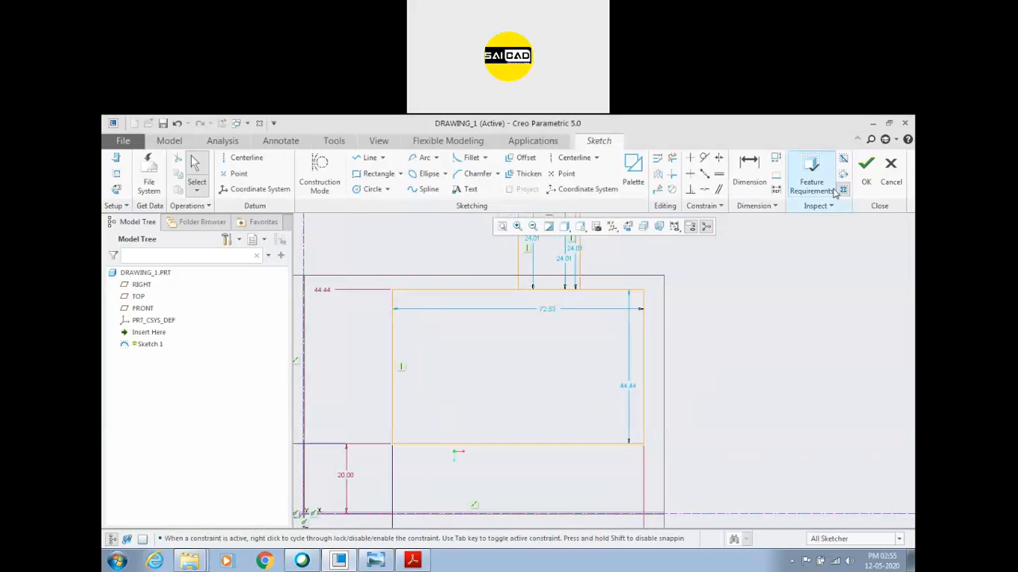
{"action": "scroll", "coordinate": [628, 340], "scroll_direction": "down", "scroll_amount": 1}
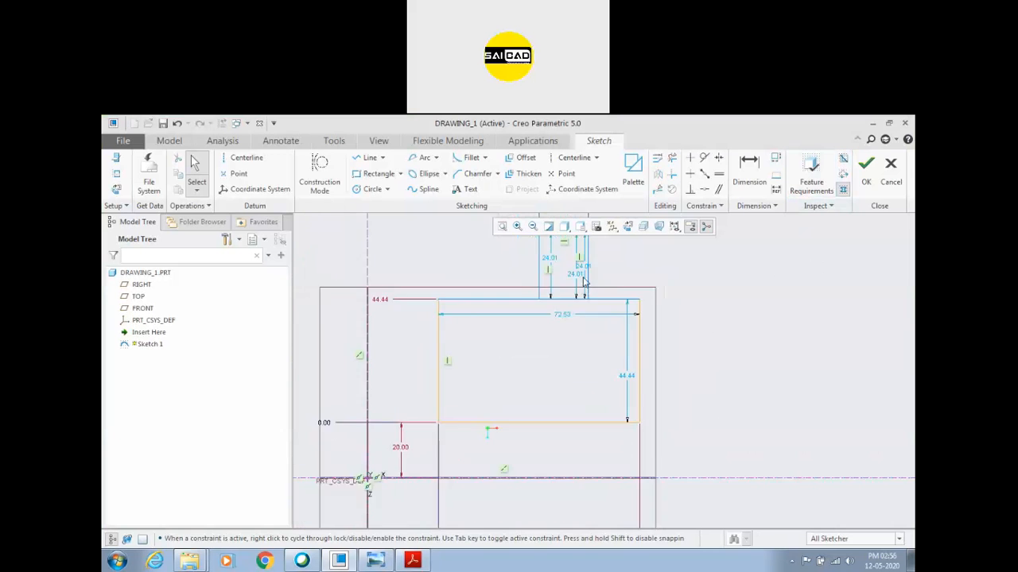
{"action": "scroll", "coordinate": [605, 298], "scroll_direction": "up", "scroll_amount": 1}
{"action": "scroll", "coordinate": [577, 310], "scroll_direction": "up", "scroll_amount": 2}
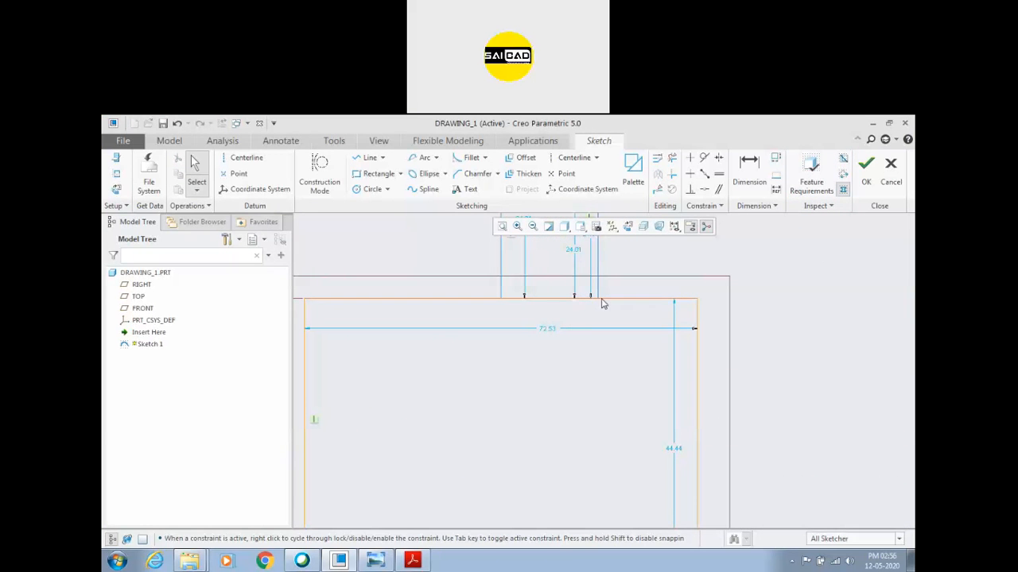
{"action": "left_click", "coordinate": [671, 157]}
{"action": "left_click_drag", "start_coordinate": [565, 305], "coordinate": [569, 313]}
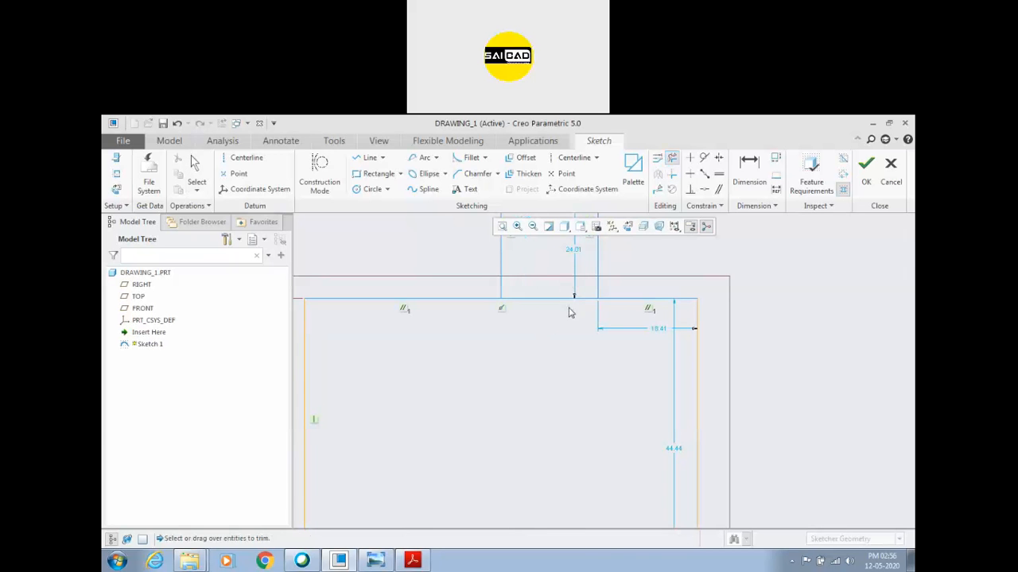
{"action": "scroll", "coordinate": [589, 322], "scroll_direction": "up", "scroll_amount": 1}
{"action": "scroll", "coordinate": [577, 329], "scroll_direction": "up", "scroll_amount": 2}
{"action": "middle_click", "coordinate": [573, 325]}
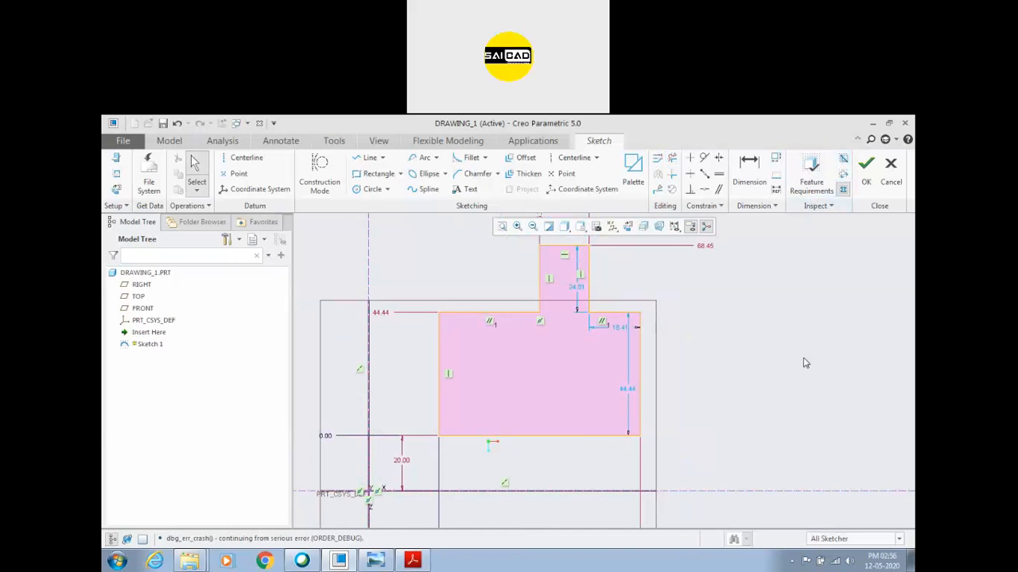
Turn open-end highlighting back on, accept the merged stepped profile, and clear the selection
{"action": "scroll", "coordinate": [569, 409], "scroll_direction": "up", "scroll_amount": 1}
{"action": "left_click", "coordinate": [842, 173]}
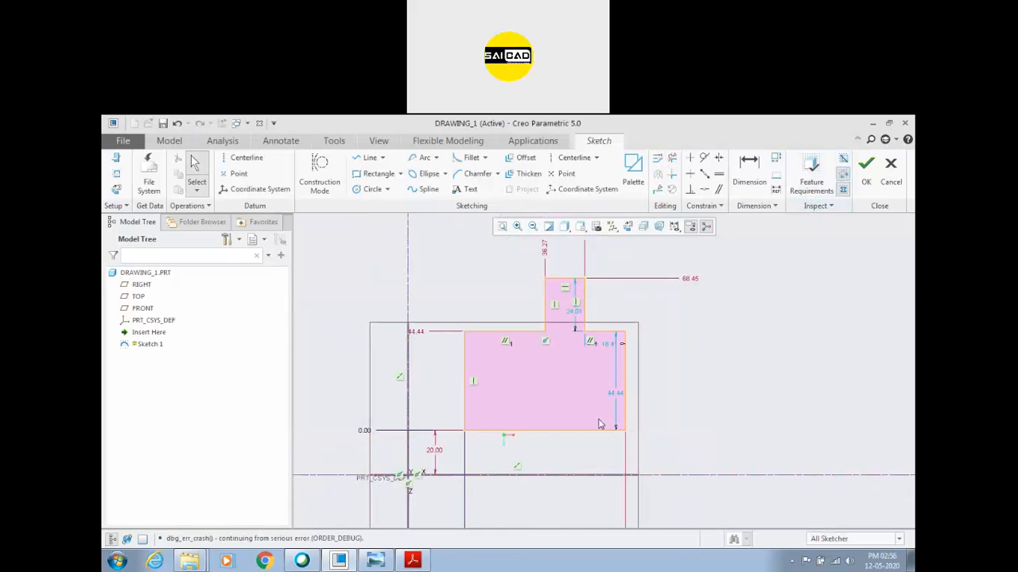
{"action": "middle_click_drag", "start_coordinate": [600, 423], "coordinate": [716, 386], "text": "shift"}
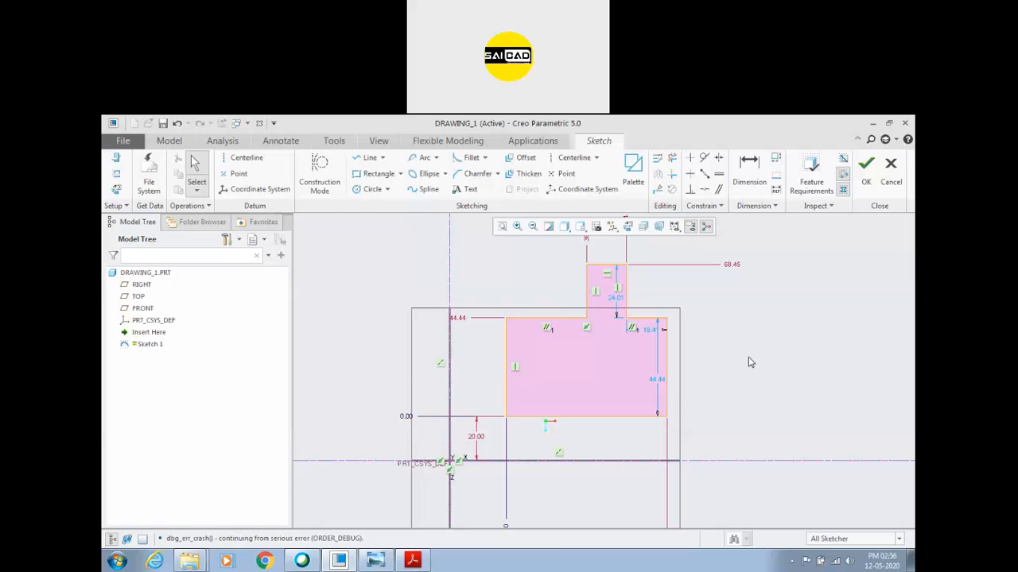
{"action": "left_click", "coordinate": [865, 169]}
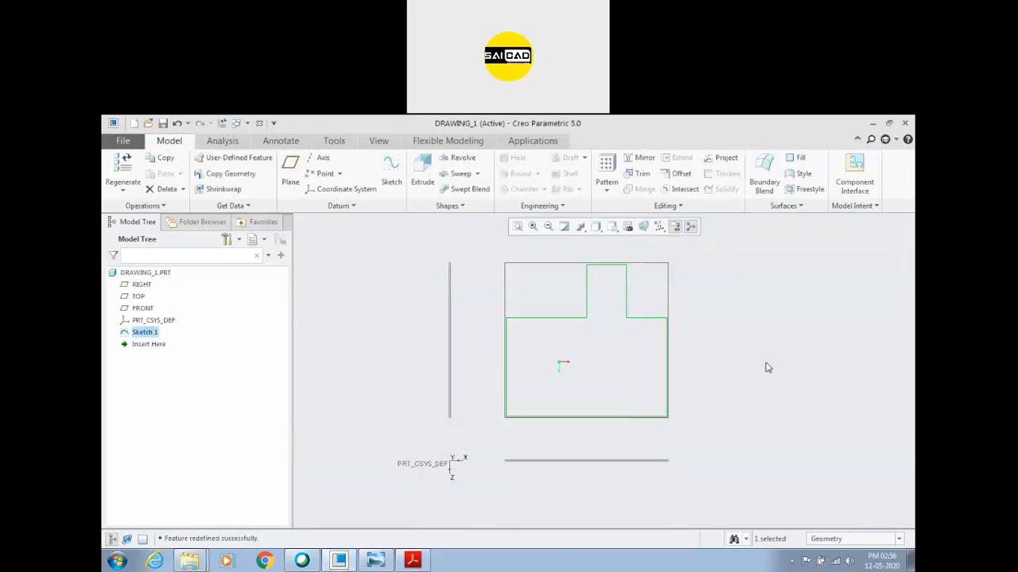
{"action": "left_click", "coordinate": [740, 337]}
{"action": "scroll", "coordinate": [561, 360], "scroll_direction": "up", "scroll_amount": 2}
{"action": "scroll", "coordinate": [625, 359], "scroll_direction": "down", "scroll_amount": 3}
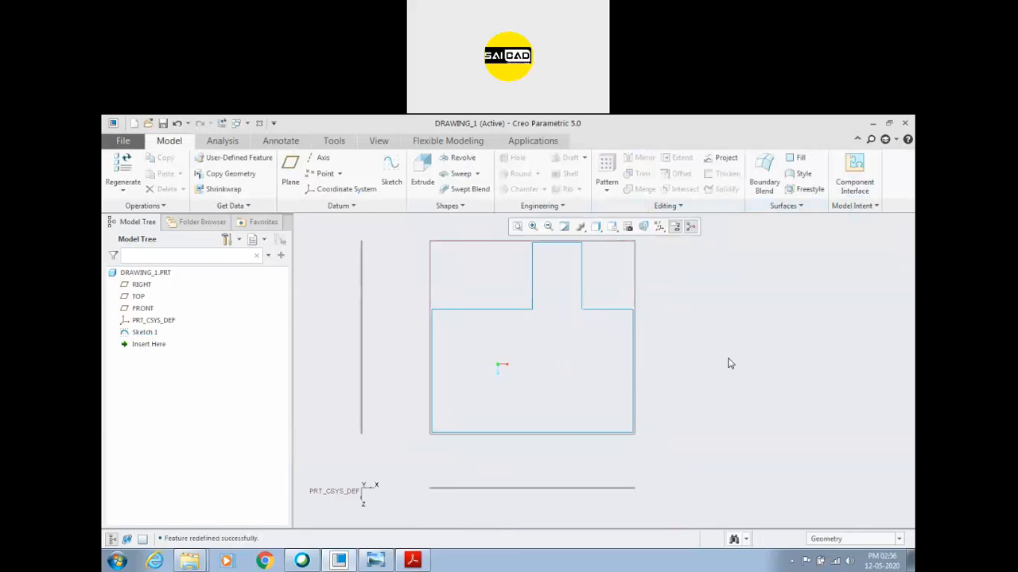
Display Sketch 1's dimensions on the model, regenerate the part, and display the dimensions again for editing
{"action": "left_click", "coordinate": [512, 316]}
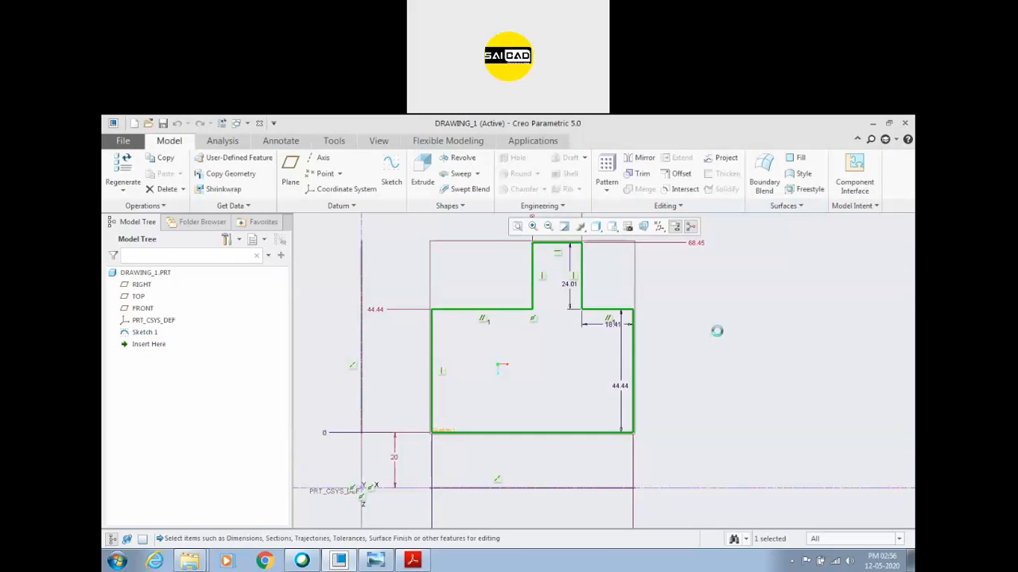
{"action": "key", "text": "ctrl+g"}
{"action": "scroll", "coordinate": [515, 326], "scroll_direction": "up", "scroll_amount": 1}
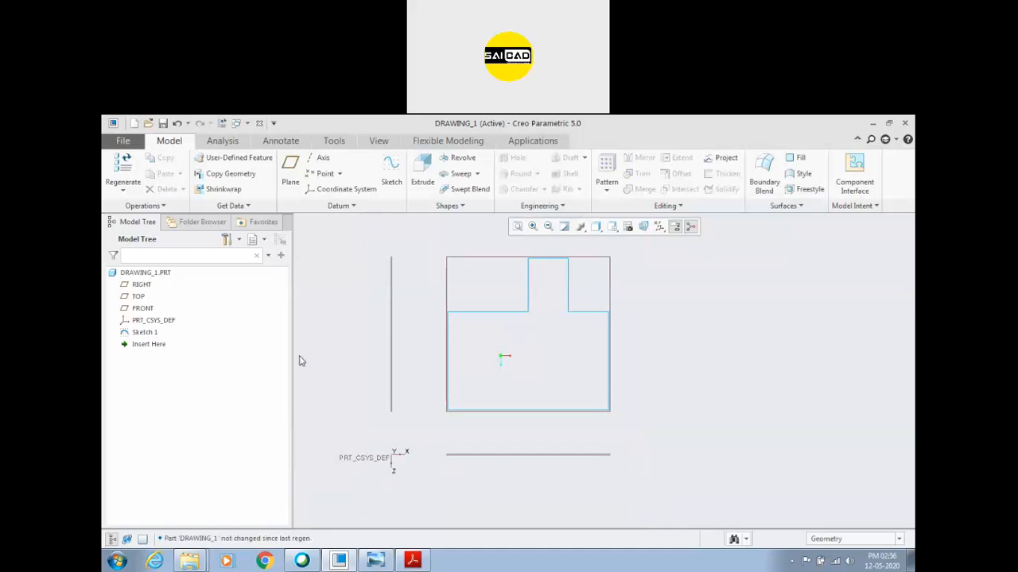
{"action": "left_click", "coordinate": [144, 332]}
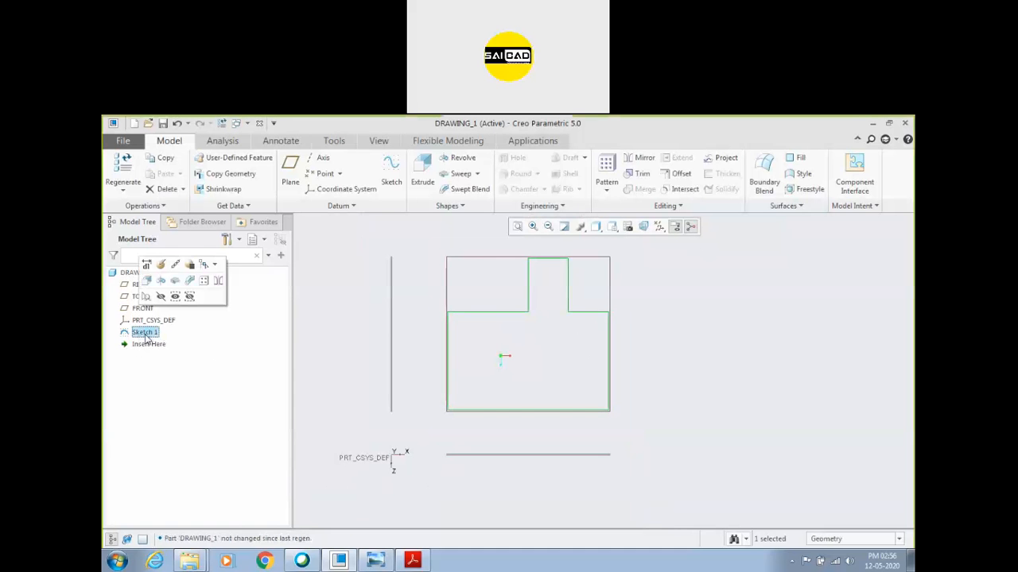
{"action": "left_click", "coordinate": [147, 268]}
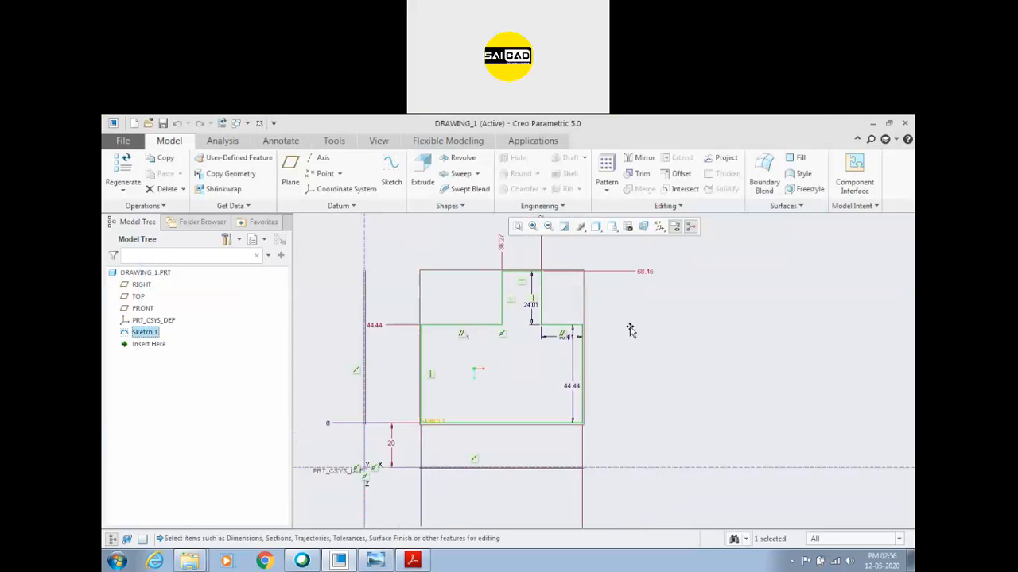
Open Sketch 1 for redefinition, view its shaded section with dimensions and constraints, and accept it without edits
{"action": "double_click", "coordinate": [145, 332]}
{"action": "left_click", "coordinate": [144, 348]}
{"action": "right_click", "coordinate": [139, 337]}
{"action": "left_click", "coordinate": [130, 413]}
{"action": "right_click", "coordinate": [144, 337]}
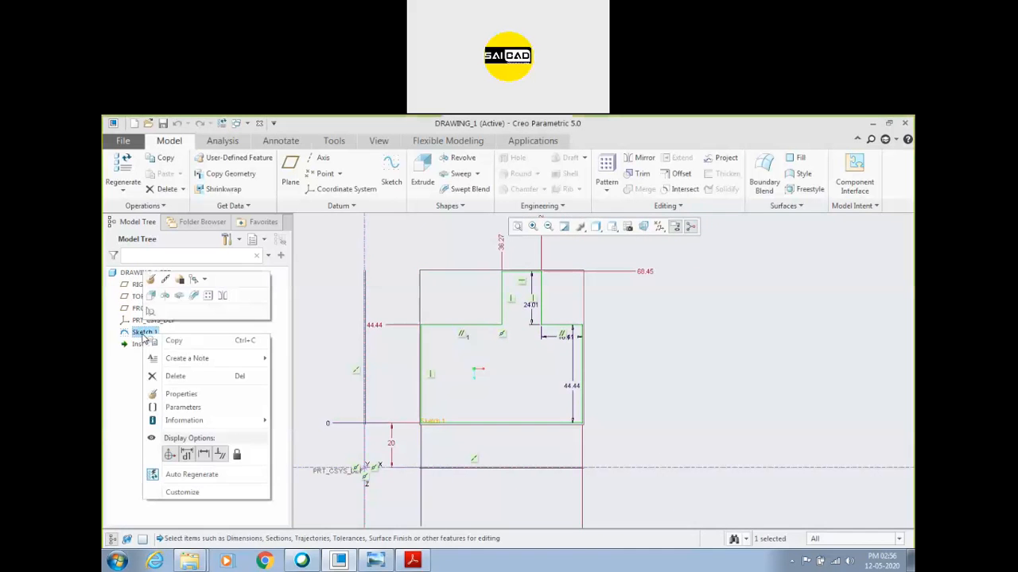
{"action": "left_click", "coordinate": [154, 282]}
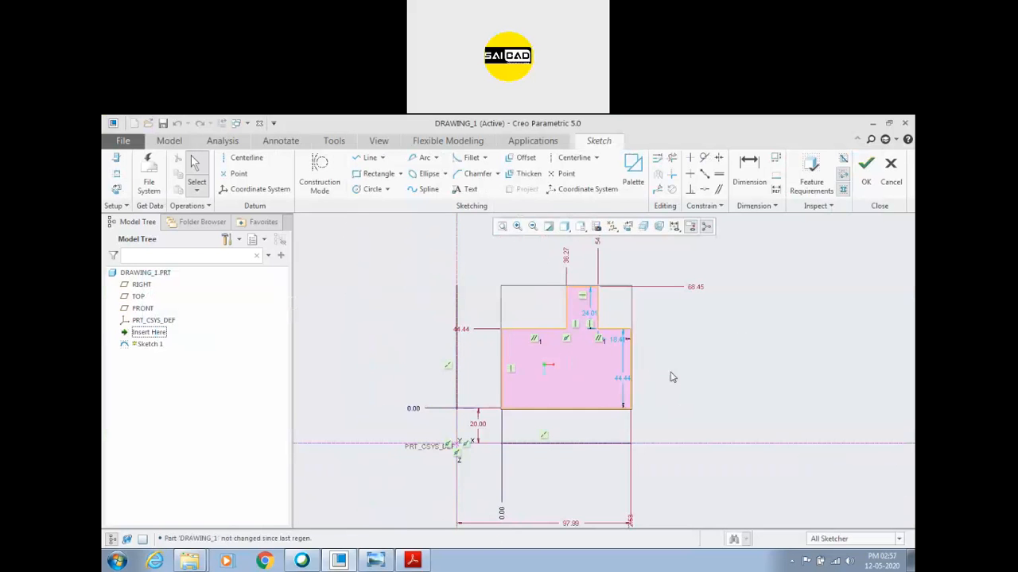
{"action": "scroll", "coordinate": [675, 384], "scroll_direction": "up", "scroll_amount": 1}
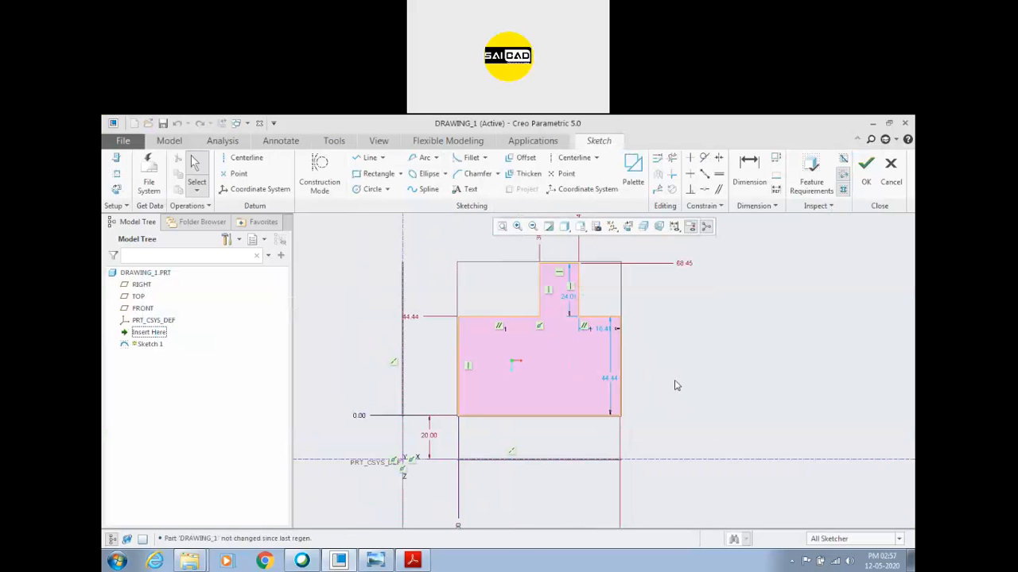
{"action": "left_click", "coordinate": [866, 171]}
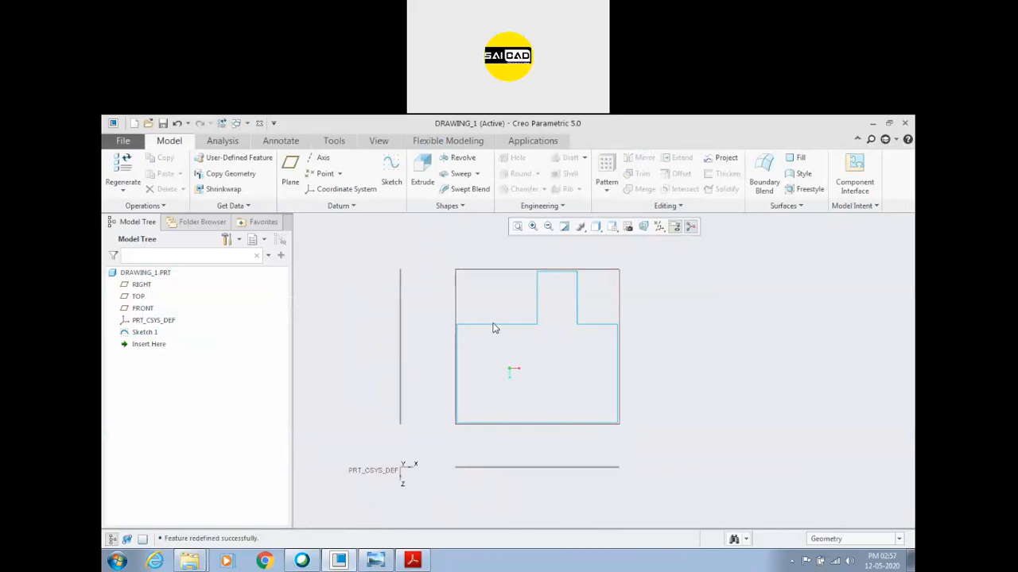
Open Sketch 1 for redefinition and open its sketch setup
{"action": "left_click", "coordinate": [147, 332]}
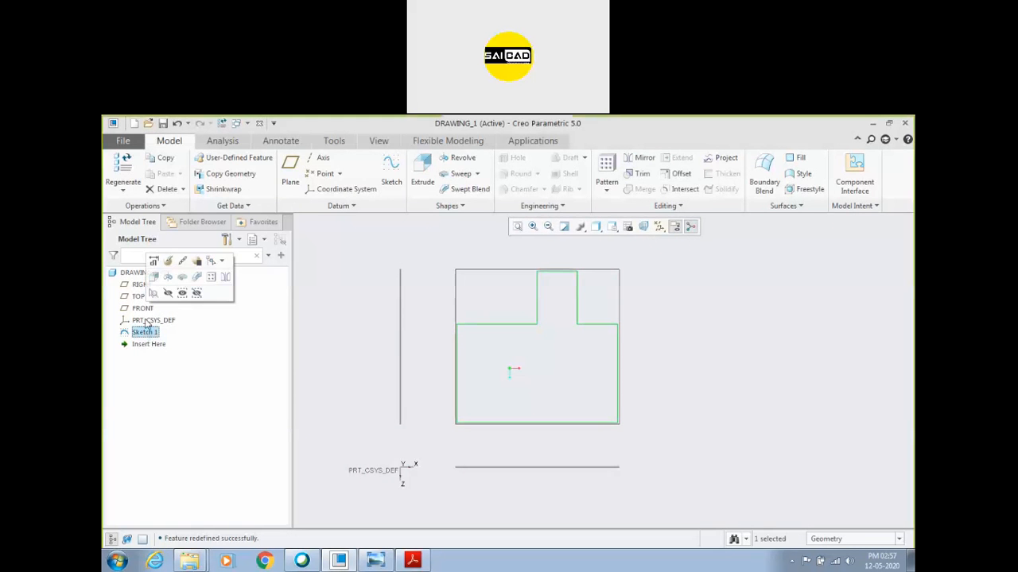
{"action": "left_click", "coordinate": [164, 263]}
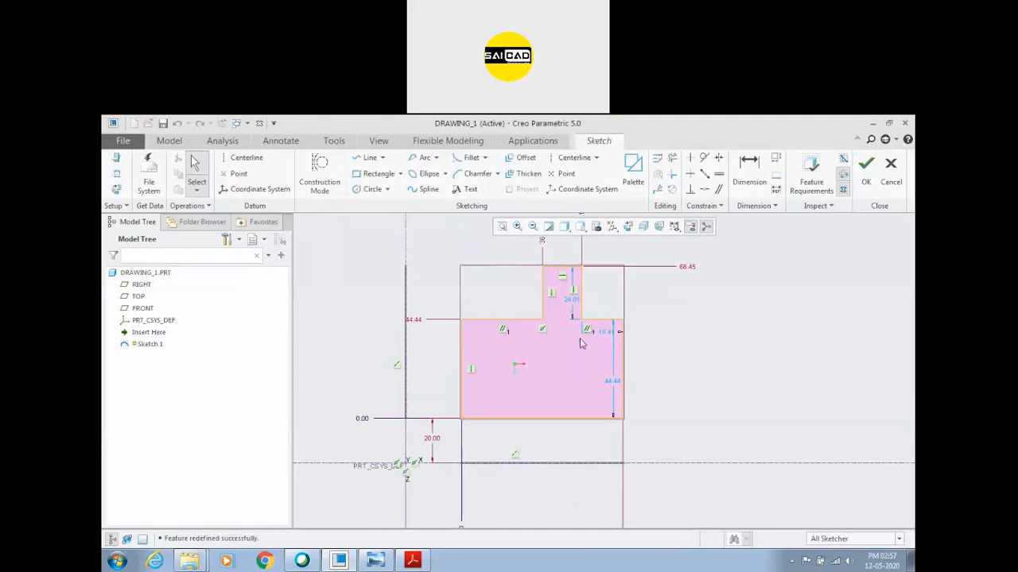
{"action": "scroll", "coordinate": [540, 310], "scroll_direction": "down", "scroll_amount": 2}
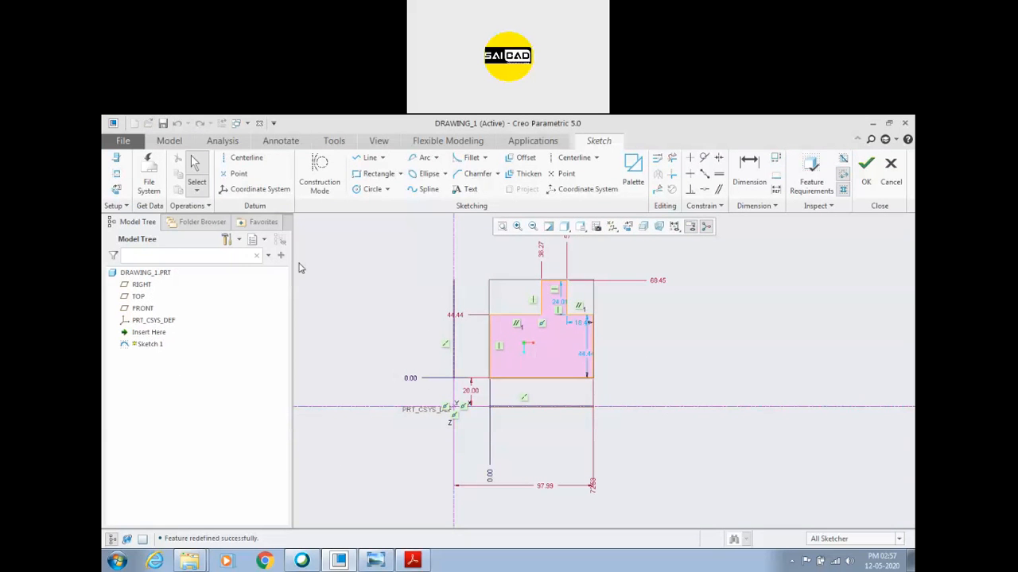
{"action": "left_click", "coordinate": [117, 163]}
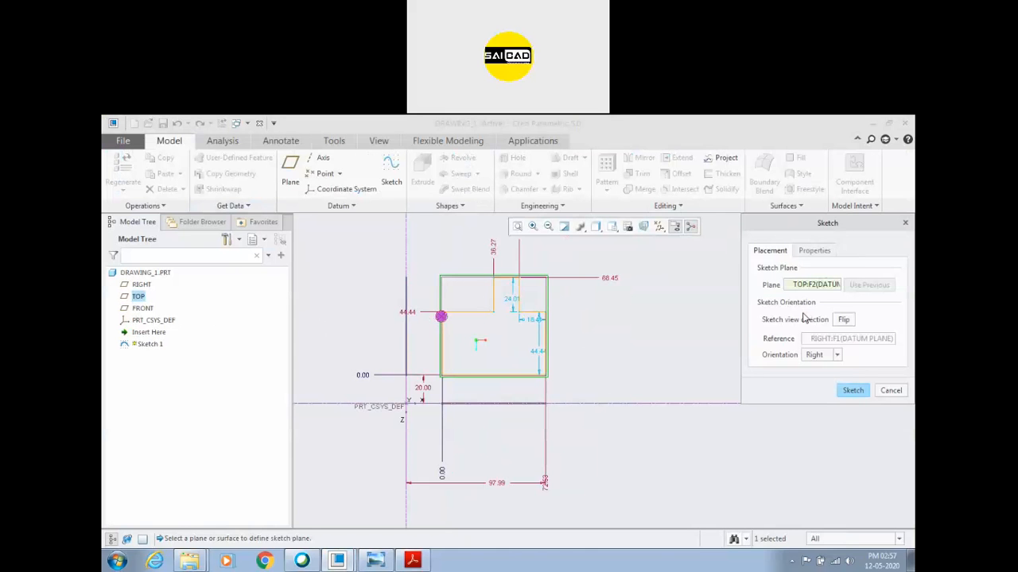
Try the Left, Top and Bottom sketch orientations, set the orientation back to Right, and return to the sketch
{"action": "left_click", "coordinate": [837, 355]}
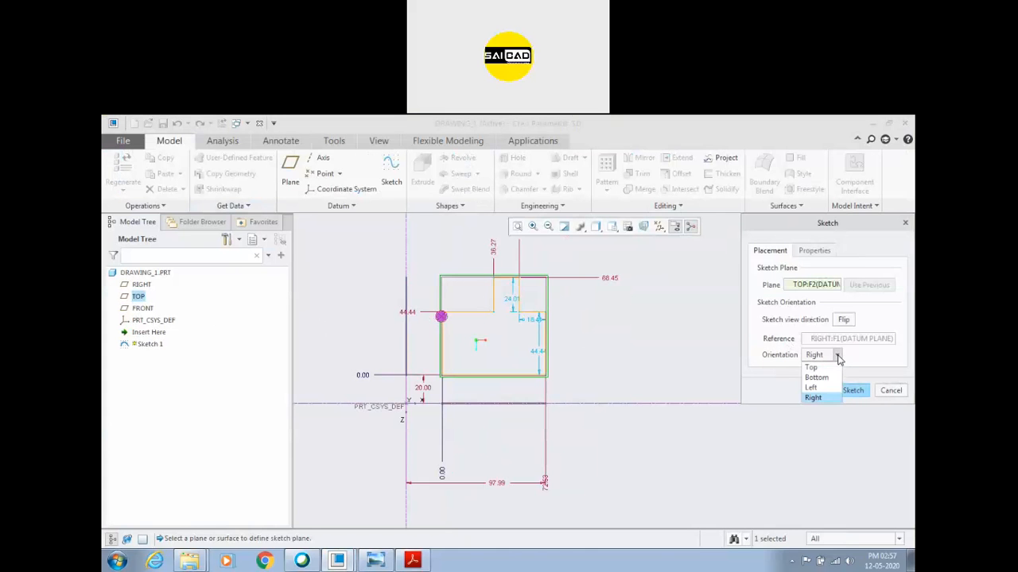
{"action": "left_click", "coordinate": [811, 389]}
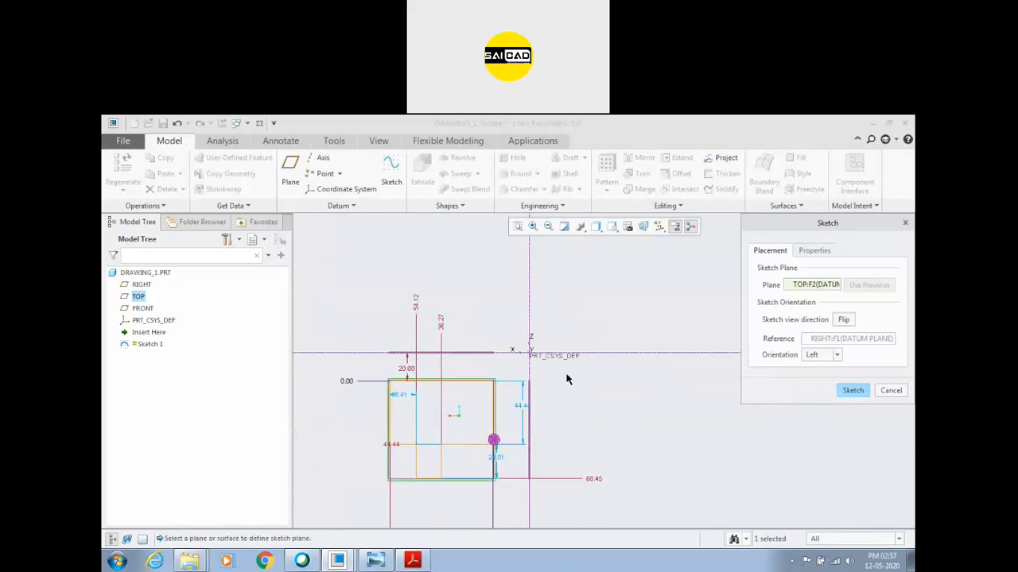
{"action": "left_click", "coordinate": [835, 356]}
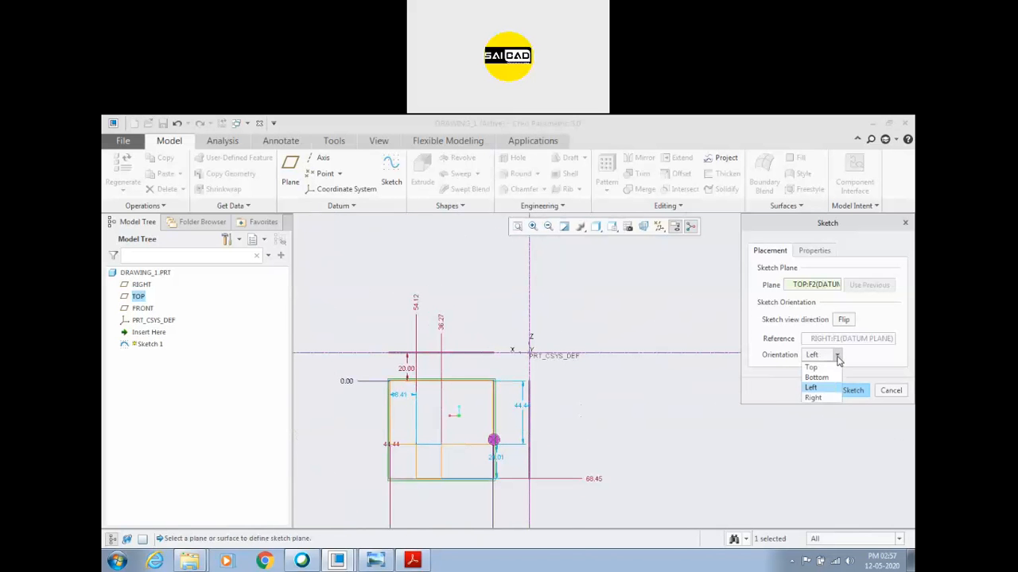
{"action": "left_click", "coordinate": [811, 367]}
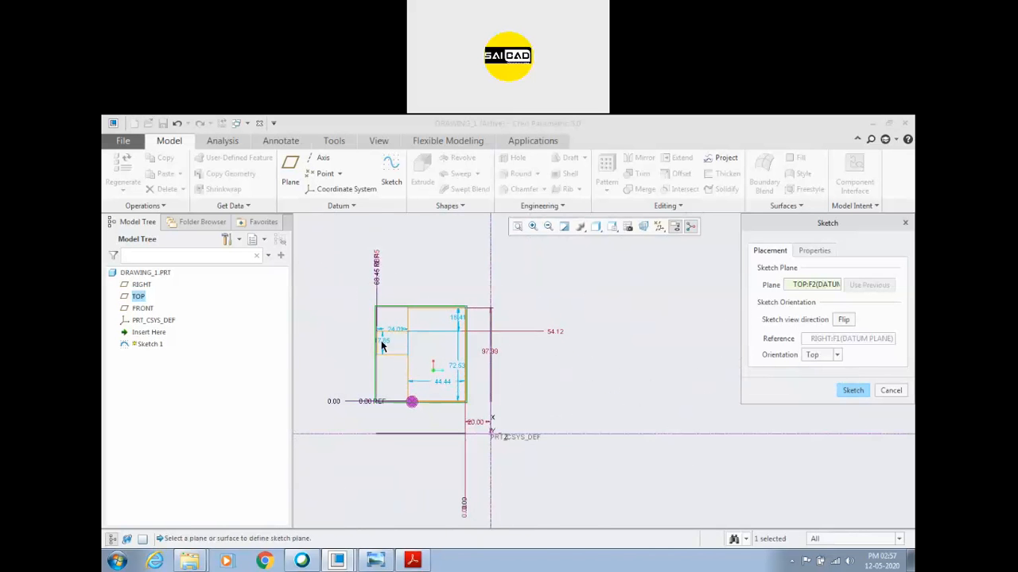
{"action": "left_click", "coordinate": [836, 357]}
{"action": "left_click", "coordinate": [815, 378]}
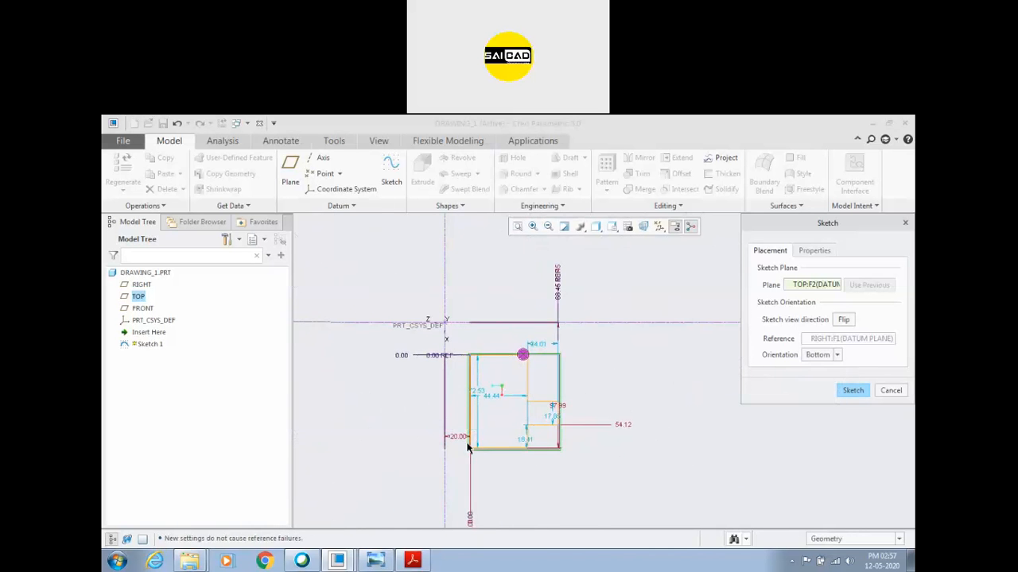
{"action": "left_click", "coordinate": [837, 356]}
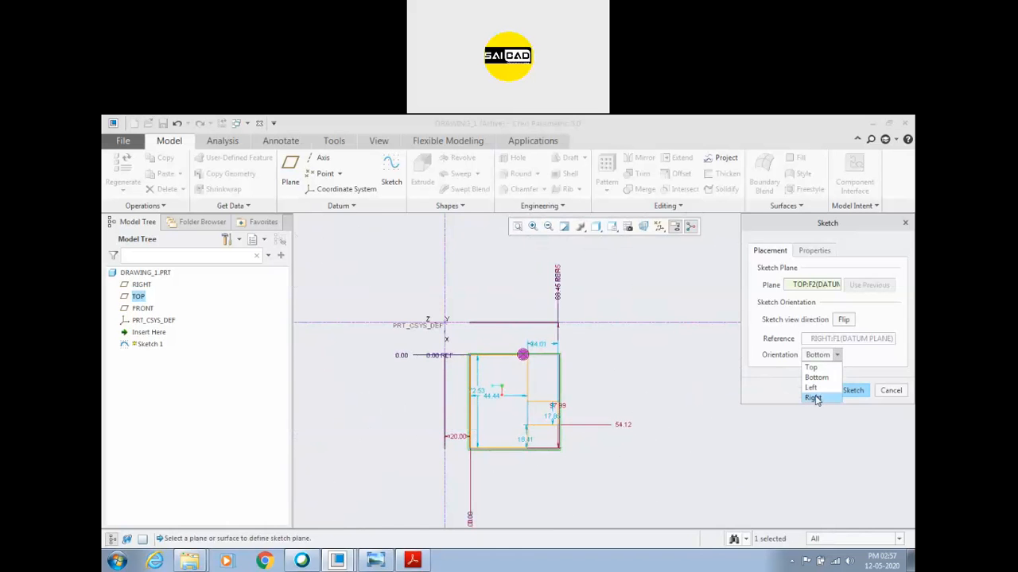
{"action": "left_click", "coordinate": [811, 398]}
{"action": "left_click", "coordinate": [851, 391]}
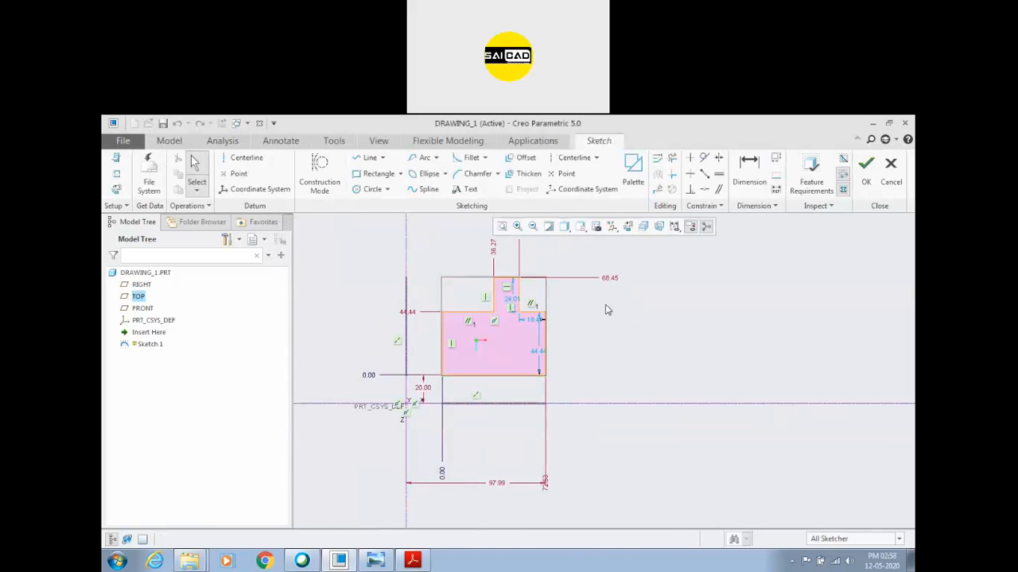
Set the sketch orientation to Bottom in the sketch setup and accept the reoriented Sketch 1
{"action": "left_click", "coordinate": [148, 171]}
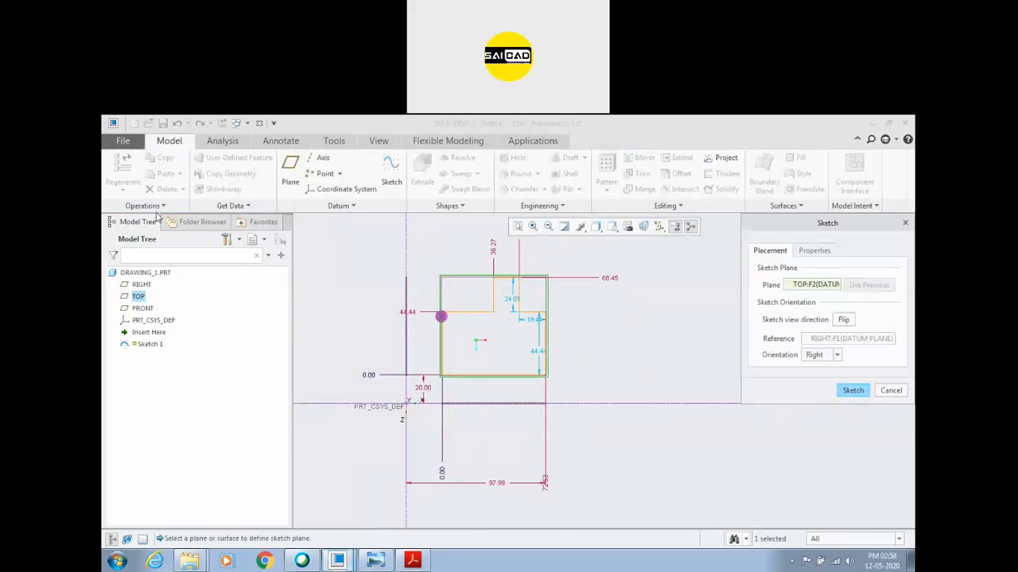
{"action": "left_click", "coordinate": [832, 357]}
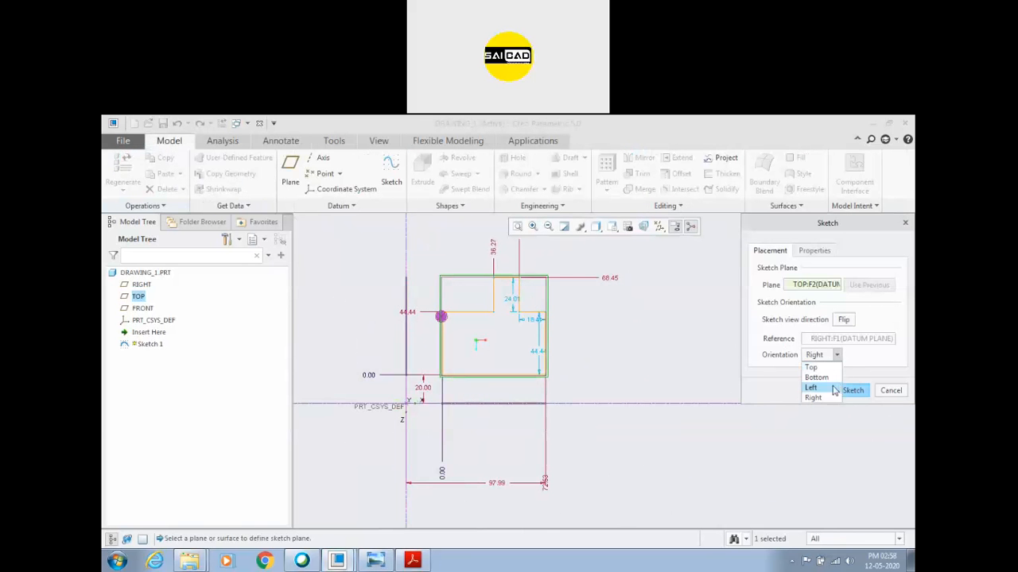
{"action": "left_click", "coordinate": [816, 377]}
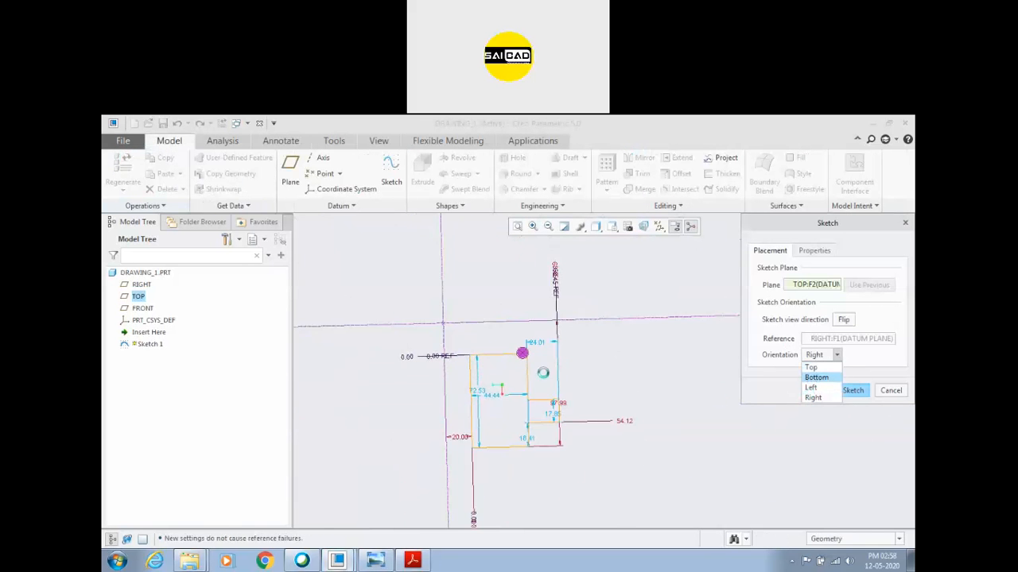
{"action": "left_click", "coordinate": [853, 391]}
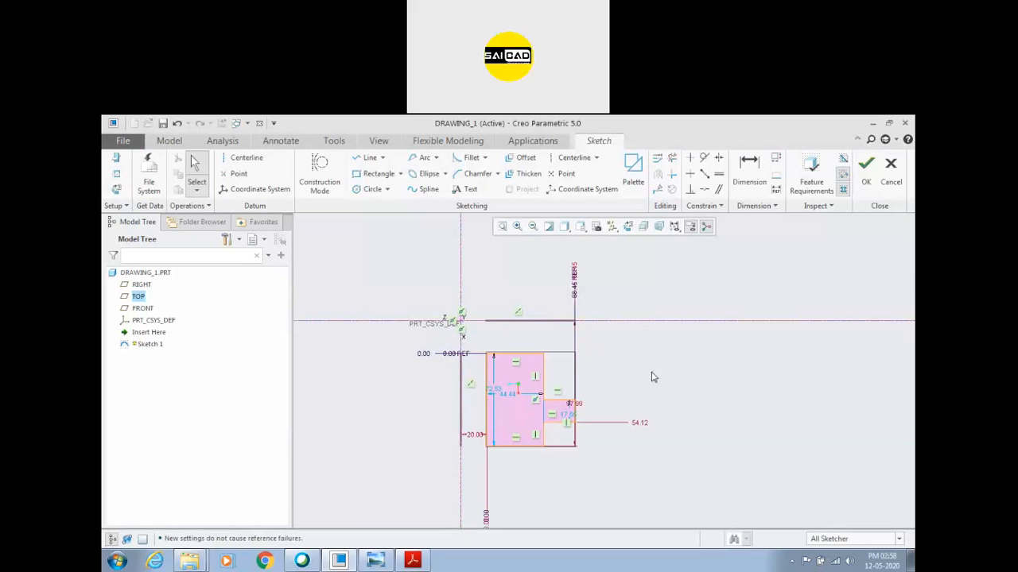
{"action": "scroll", "coordinate": [582, 427], "scroll_direction": "down", "scroll_amount": 1}
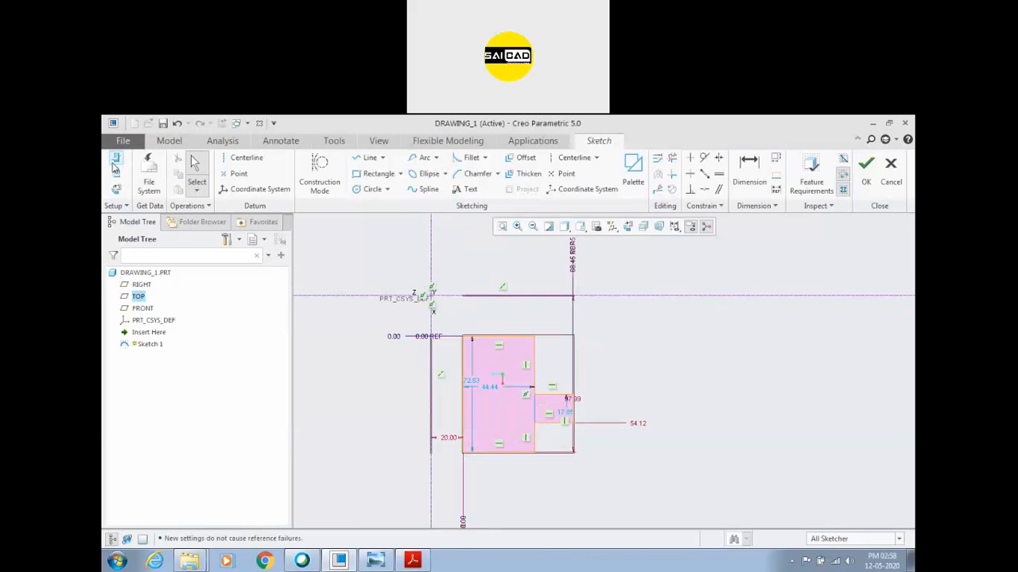
{"action": "left_click", "coordinate": [866, 167]}
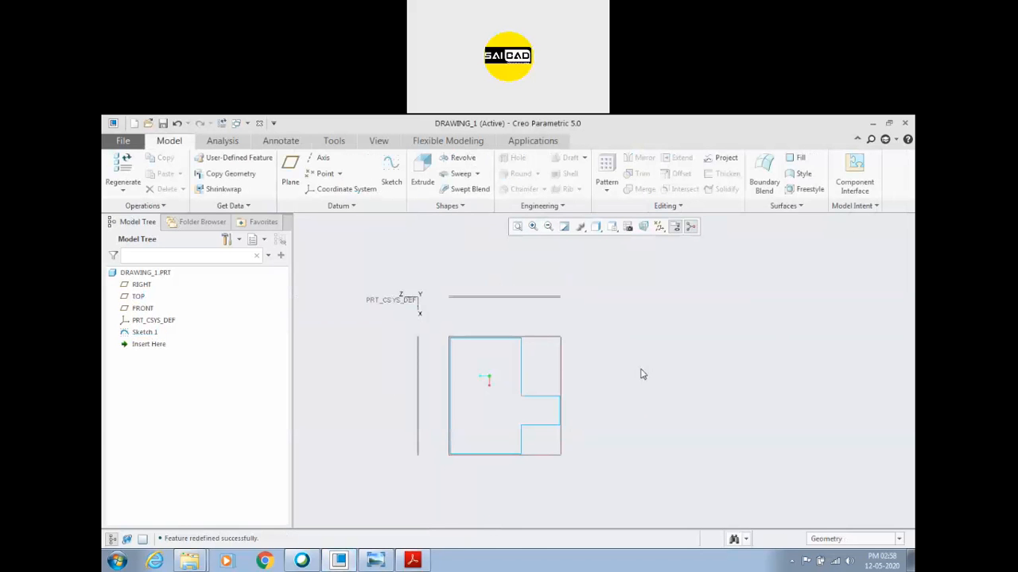
{"action": "scroll", "coordinate": [604, 359], "scroll_direction": "up", "scroll_amount": 2}
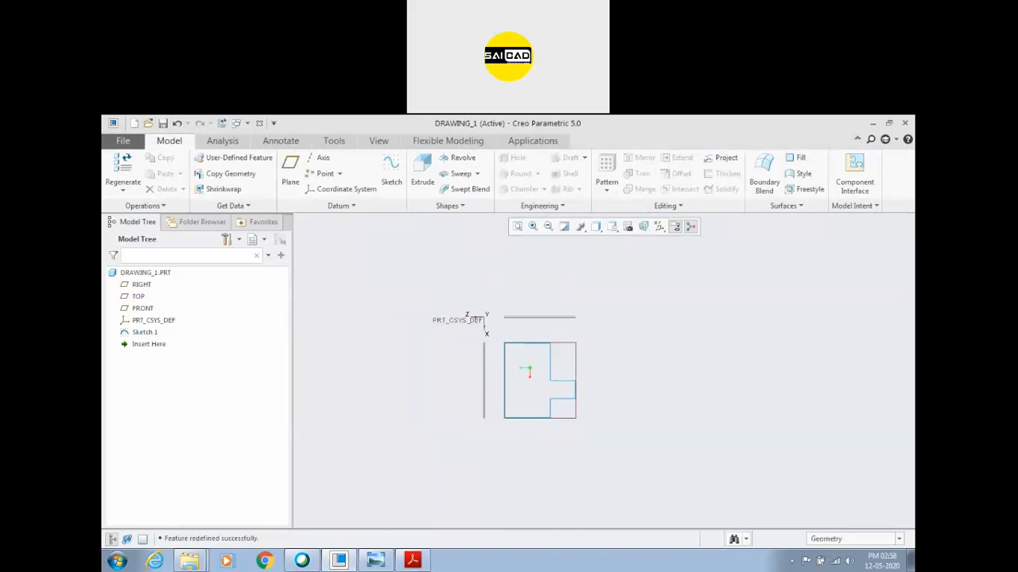
{"action": "left_click", "coordinate": [872, 123]}
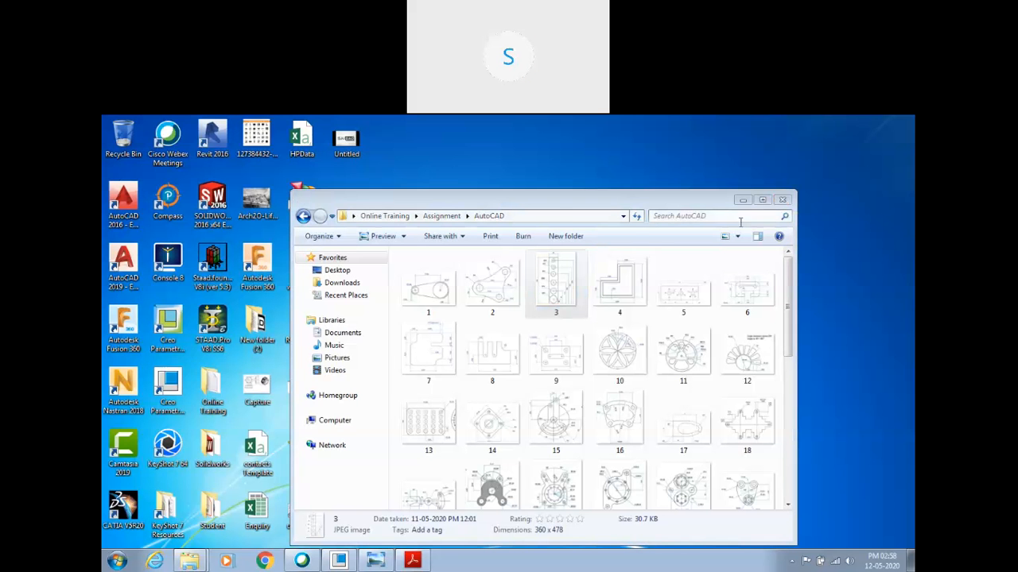
{"action": "left_click", "coordinate": [339, 560]}
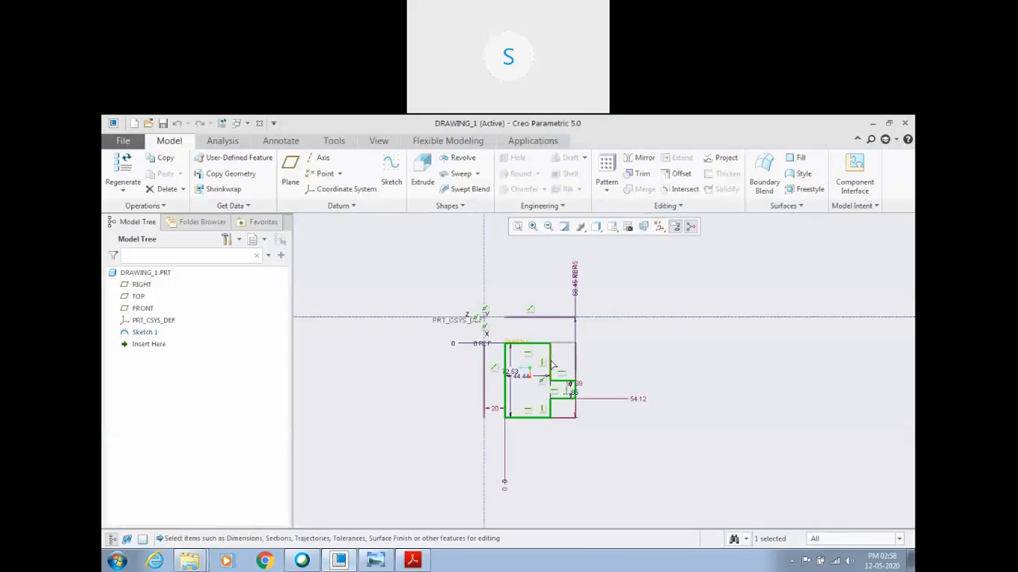
Redefine Sketch 1 by adding an extra line over the profile's inner edge, and accept the sketch
{"action": "left_click", "coordinate": [145, 332]}
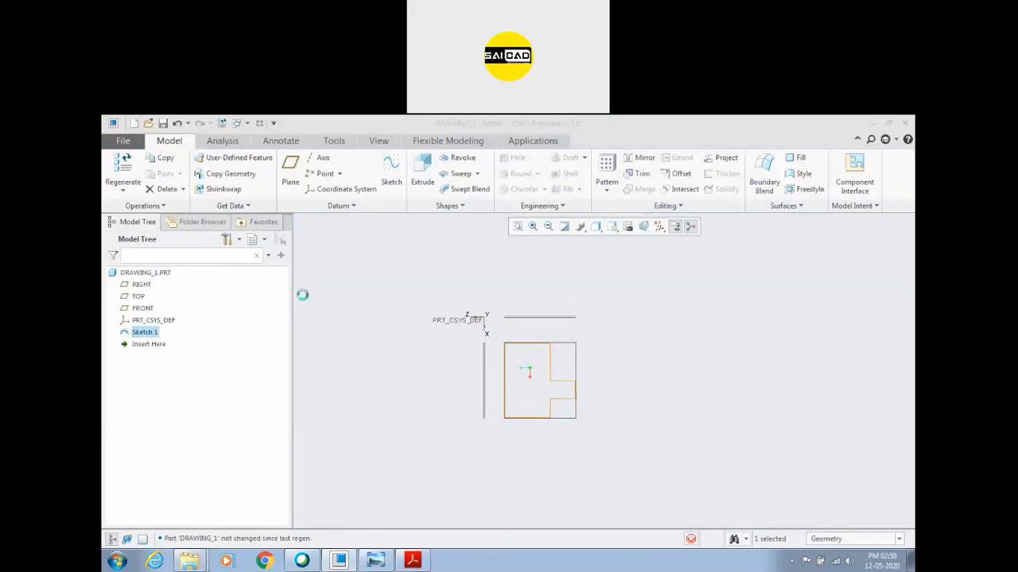
{"action": "left_click", "coordinate": [152, 274]}
{"action": "left_click", "coordinate": [370, 158]}
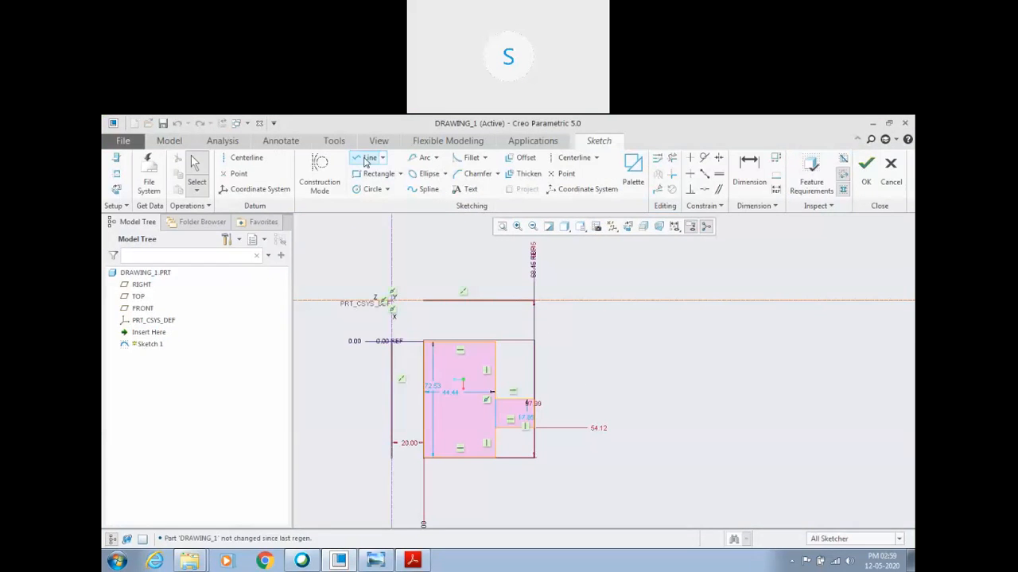
{"action": "scroll", "coordinate": [477, 334], "scroll_direction": "down", "scroll_amount": 4}
{"action": "left_click", "coordinate": [490, 410]}
{"action": "middle_click", "coordinate": [705, 379]}
{"action": "middle_click", "coordinate": [714, 374]}
{"action": "left_click", "coordinate": [867, 180]}
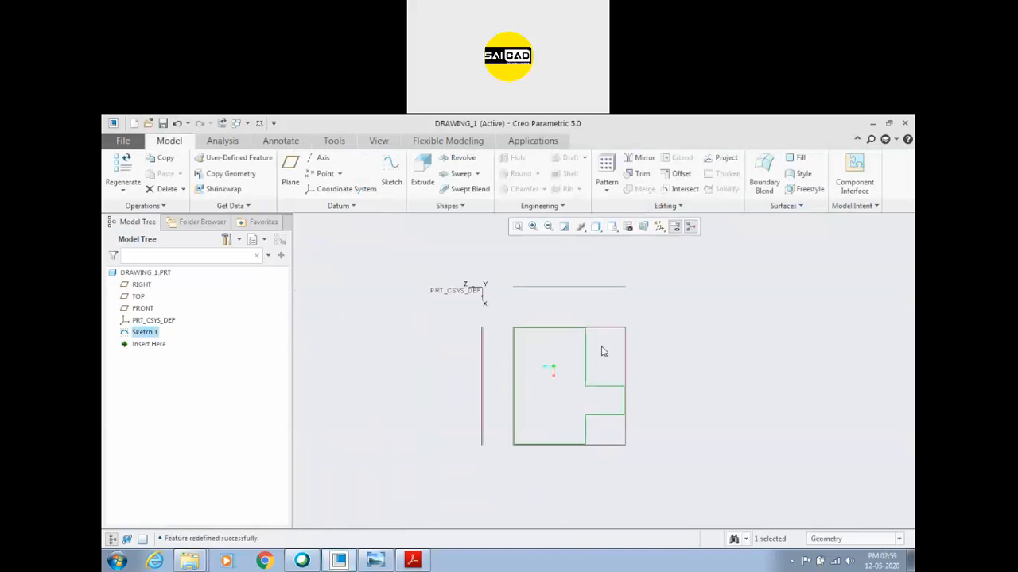
Try to extrude Sketch 1, switching the result from a surface to a solid, and cancel the feature
{"action": "left_click", "coordinate": [422, 170]}
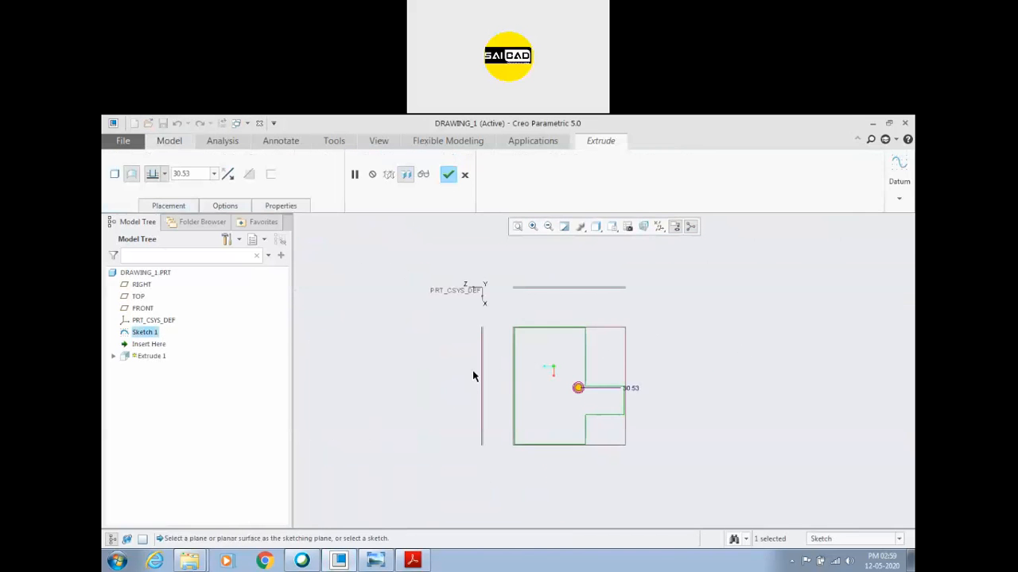
{"action": "mouse_move", "coordinate": [593, 363]}
{"action": "middle_mouse_down"}
{"action": "mouse_move", "coordinate": [597, 384]}
{"action": "mouse_move", "coordinate": [585, 382]}
{"action": "mouse_move", "coordinate": [613, 357]}
{"action": "mouse_move", "coordinate": [600, 370]}
{"action": "middle_mouse_up"}
{"action": "scroll", "coordinate": [600, 371], "scroll_direction": "up", "scroll_amount": 3}
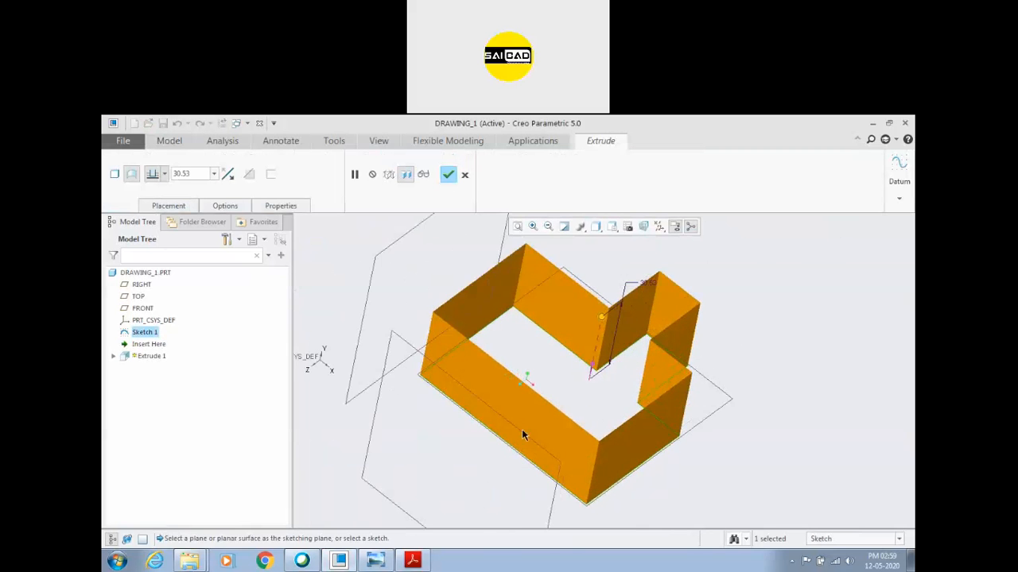
{"action": "scroll", "coordinate": [584, 403], "scroll_direction": "down", "scroll_amount": 3}
{"action": "left_click", "coordinate": [114, 176]}
{"action": "mouse_move", "coordinate": [465, 359]}
{"action": "middle_mouse_down"}
{"action": "mouse_move", "coordinate": [419, 341]}
{"action": "mouse_move", "coordinate": [477, 374]}
{"action": "mouse_move", "coordinate": [507, 412]}
{"action": "mouse_move", "coordinate": [512, 441]}
{"action": "mouse_move", "coordinate": [546, 415]}
{"action": "mouse_move", "coordinate": [570, 427]}
{"action": "mouse_move", "coordinate": [564, 434]}
{"action": "mouse_move", "coordinate": [502, 402]}
{"action": "mouse_move", "coordinate": [572, 390]}
{"action": "mouse_move", "coordinate": [514, 407]}
{"action": "mouse_move", "coordinate": [479, 374]}
{"action": "middle_mouse_up"}
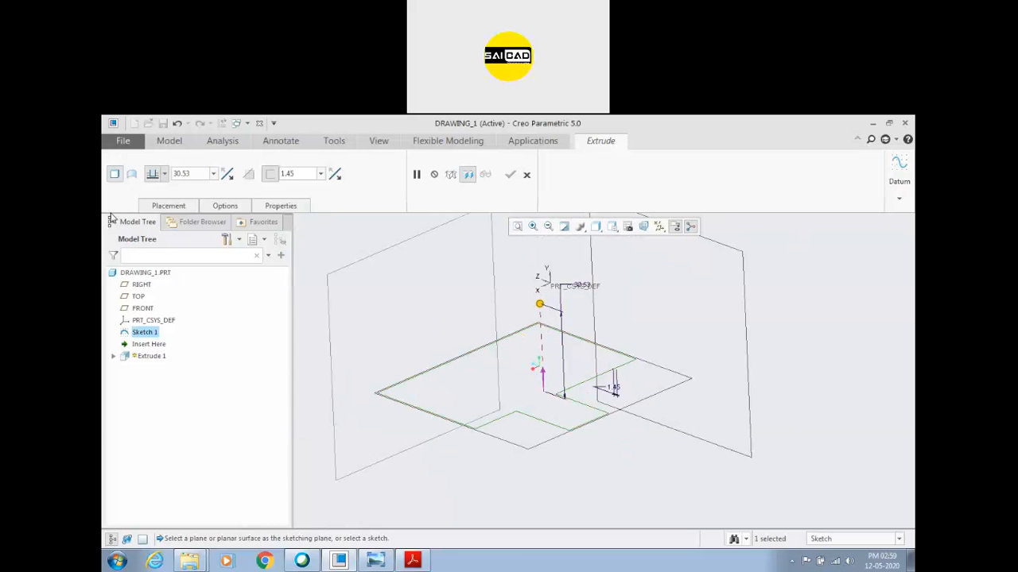
{"action": "left_click", "coordinate": [526, 174]}
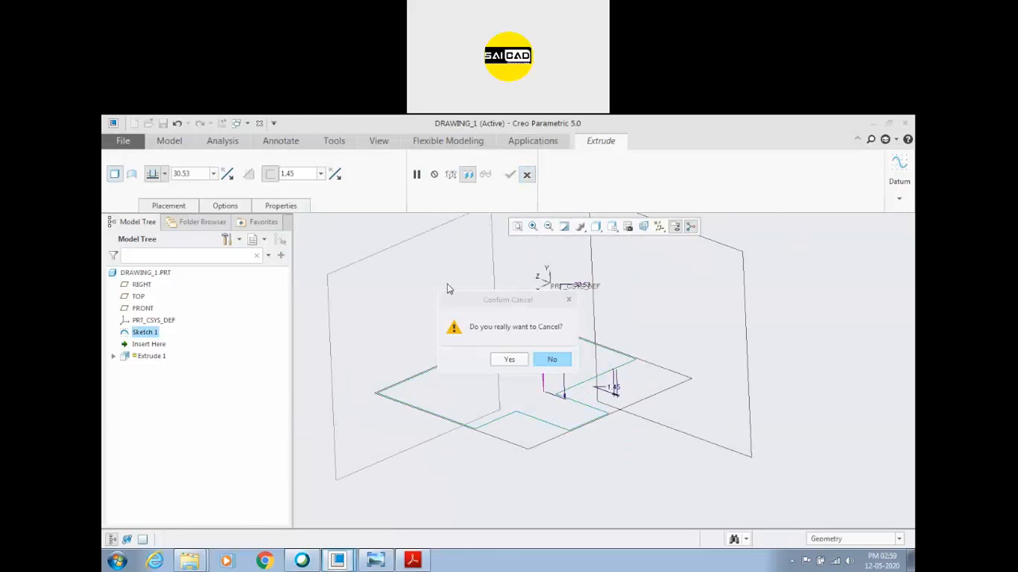
{"action": "left_click", "coordinate": [508, 359]}
Redefine Sketch 1 by removing the extra line lying over the profile's inner edge, and accept the sketch
{"action": "left_click", "coordinate": [143, 333]}
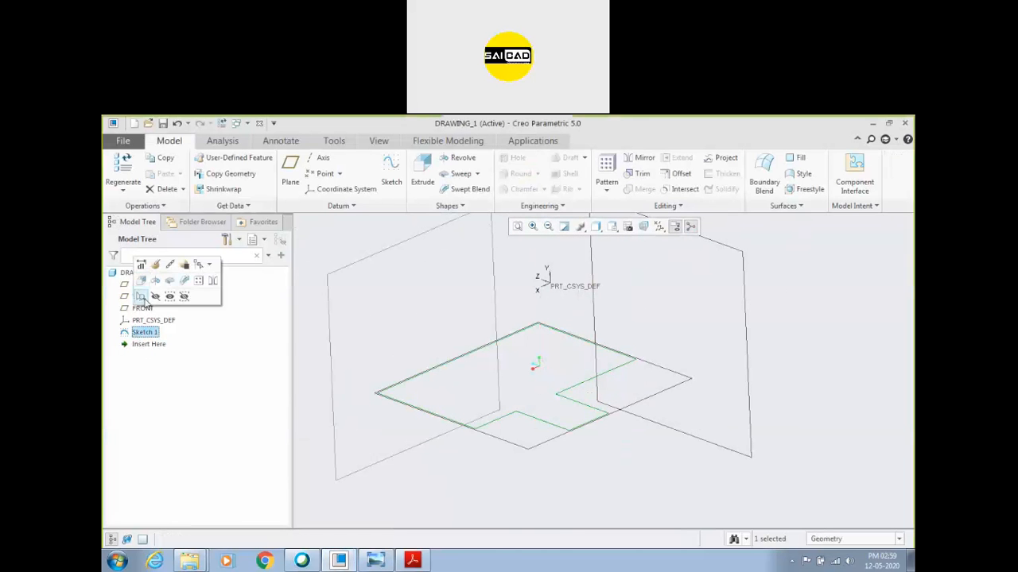
{"action": "left_click", "coordinate": [156, 267]}
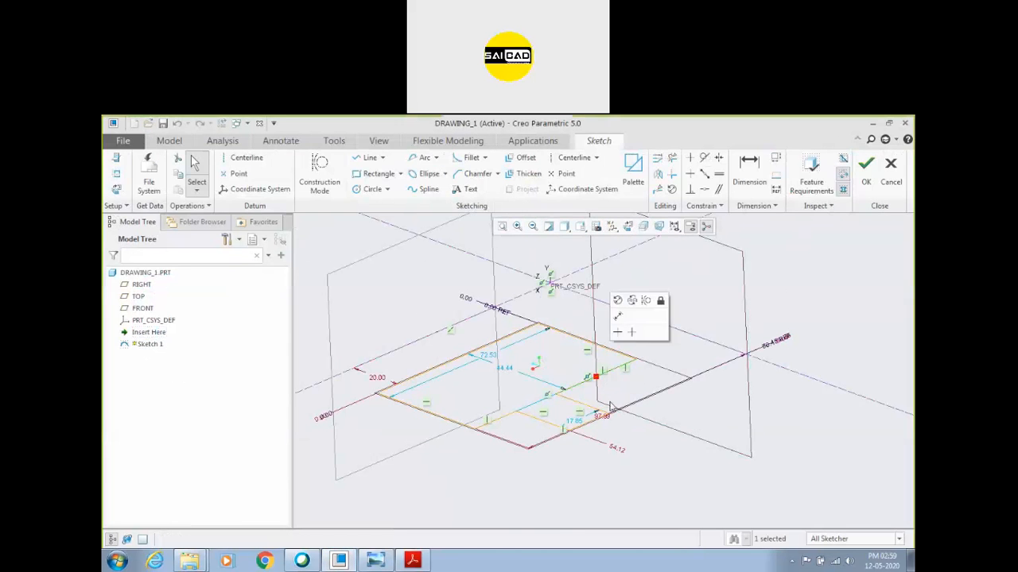
{"action": "scroll", "coordinate": [619, 393], "scroll_direction": "up", "scroll_amount": 3}
{"action": "left_click_drag", "start_coordinate": [525, 332], "coordinate": [680, 414]}
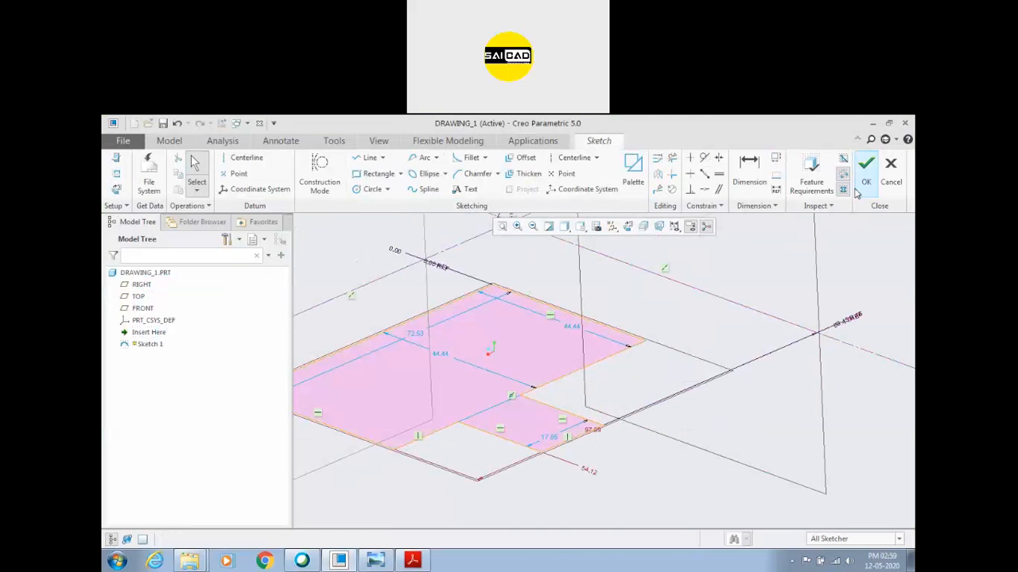
{"action": "left_click", "coordinate": [866, 169]}
Extrude Sketch 1 as a solid to a depth of 30.53, accept the feature, and clear the selection
{"action": "left_click", "coordinate": [422, 171]}
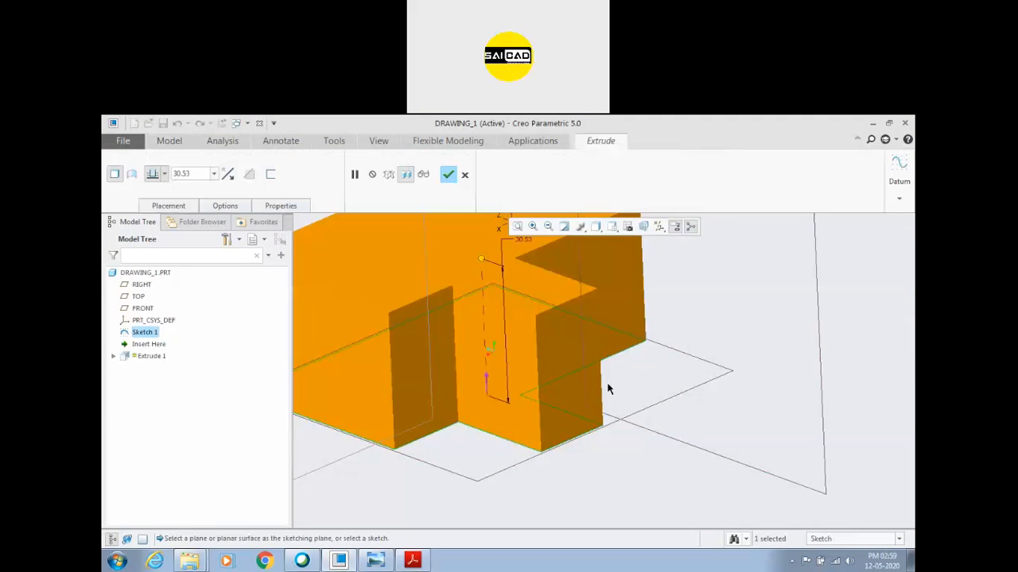
{"action": "middle_click_drag", "start_coordinate": [672, 318], "coordinate": [660, 342]}
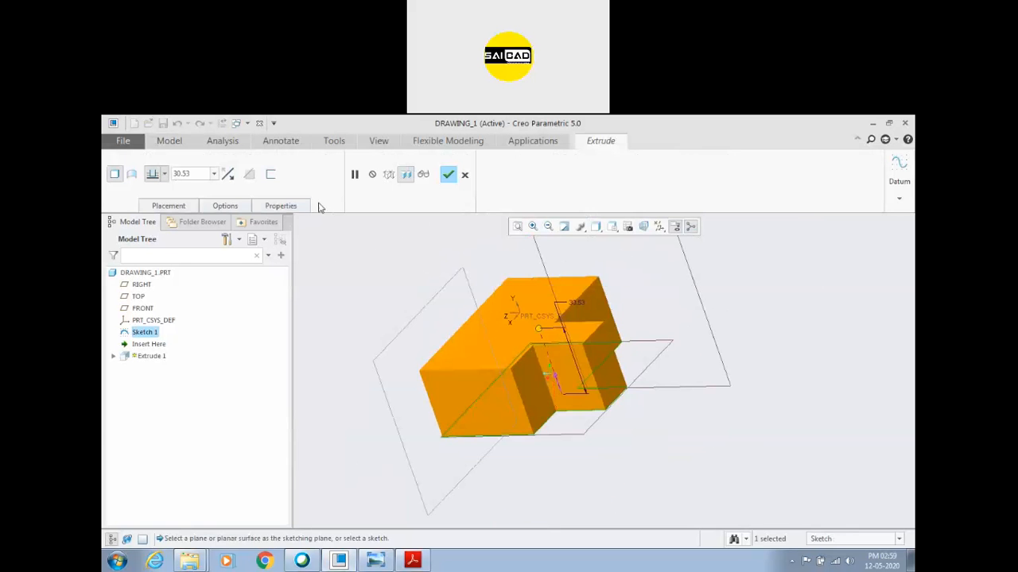
{"action": "left_click", "coordinate": [445, 175]}
{"action": "left_click", "coordinate": [373, 247]}
{"action": "middle_click_drag", "start_coordinate": [375, 250], "coordinate": [443, 355]}
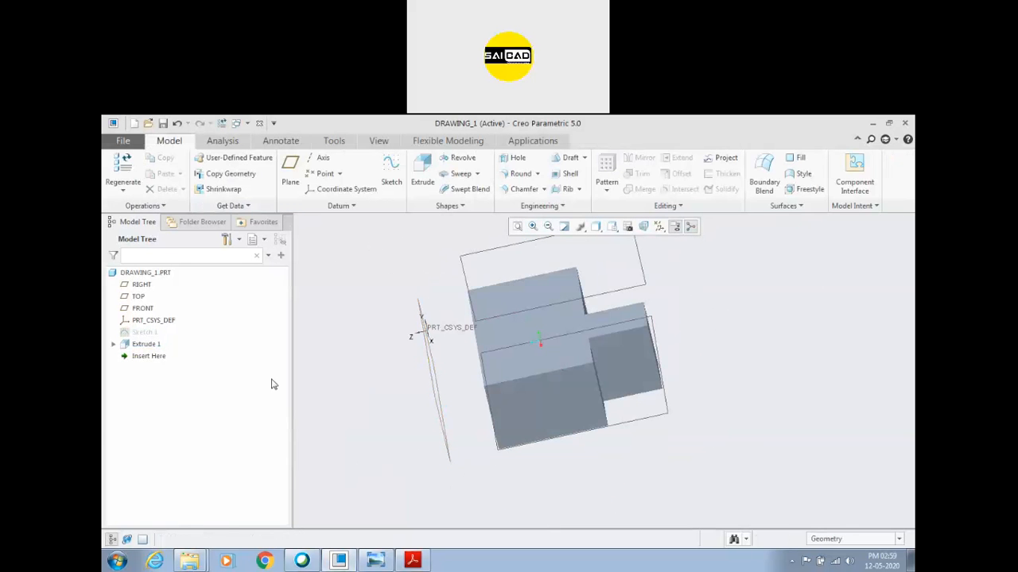
{"action": "left_click", "coordinate": [141, 333]}
{"action": "left_click", "coordinate": [318, 367]}
{"action": "mouse_move", "coordinate": [578, 397]}
{"action": "middle_mouse_down"}
{"action": "mouse_move", "coordinate": [580, 349]}
{"action": "mouse_move", "coordinate": [593, 418]}
{"action": "mouse_move", "coordinate": [602, 379]}
{"action": "mouse_move", "coordinate": [577, 342]}
{"action": "middle_mouse_up"}
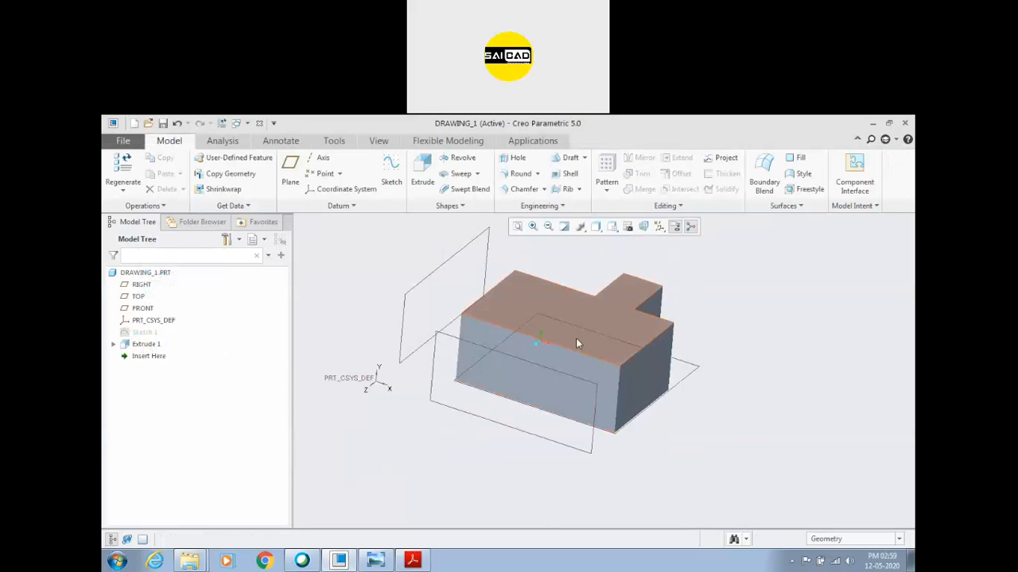
{"action": "middle_click_drag", "start_coordinate": [803, 337], "coordinate": [582, 396]}
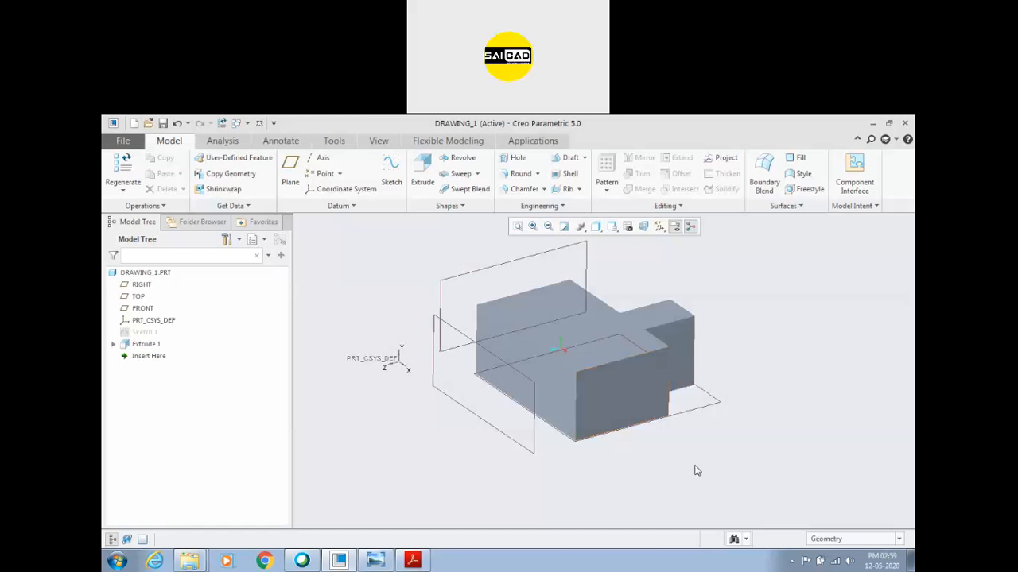
Redefine Extrude 1 as a surface instead of a solid, accept the feature, and inspect its hollow shape
{"action": "left_click", "coordinate": [612, 400]}
{"action": "middle_click_drag", "start_coordinate": [612, 400], "coordinate": [636, 468]}
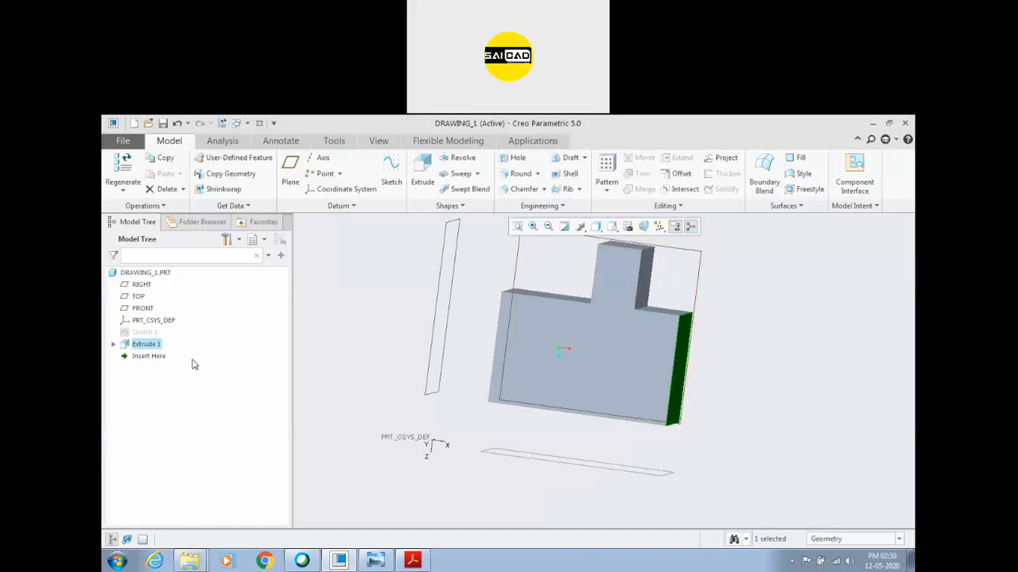
{"action": "right_click", "coordinate": [142, 350]}
{"action": "left_click", "coordinate": [150, 292]}
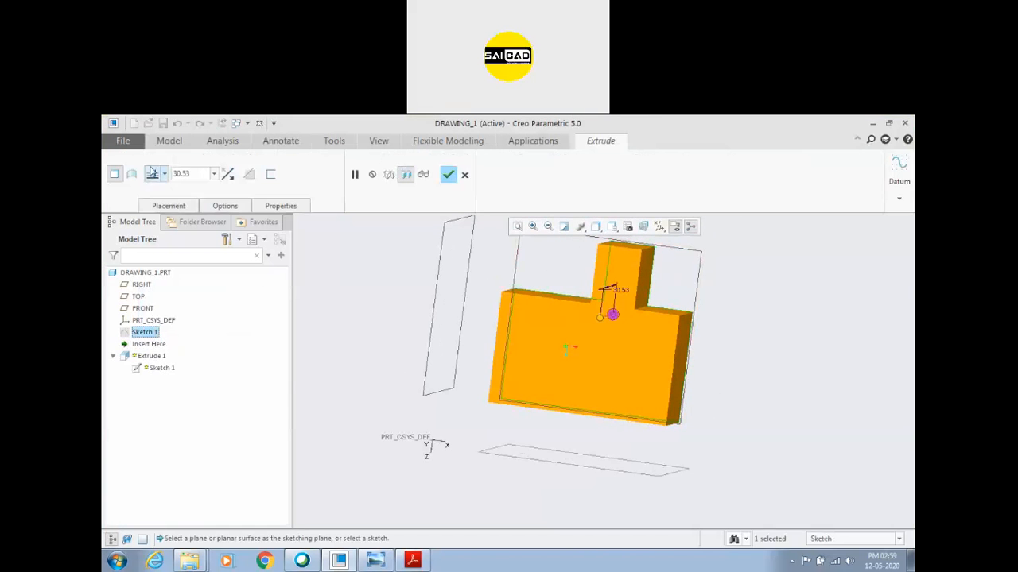
{"action": "left_click", "coordinate": [132, 174]}
{"action": "middle_click_drag", "start_coordinate": [469, 373], "coordinate": [446, 186]}
{"action": "left_click", "coordinate": [448, 174]}
{"action": "middle_click_drag", "start_coordinate": [427, 236], "coordinate": [565, 336]}
Redefine Extrude 1 from a surface back to a solid and accept the feature
{"action": "left_click", "coordinate": [149, 344]}
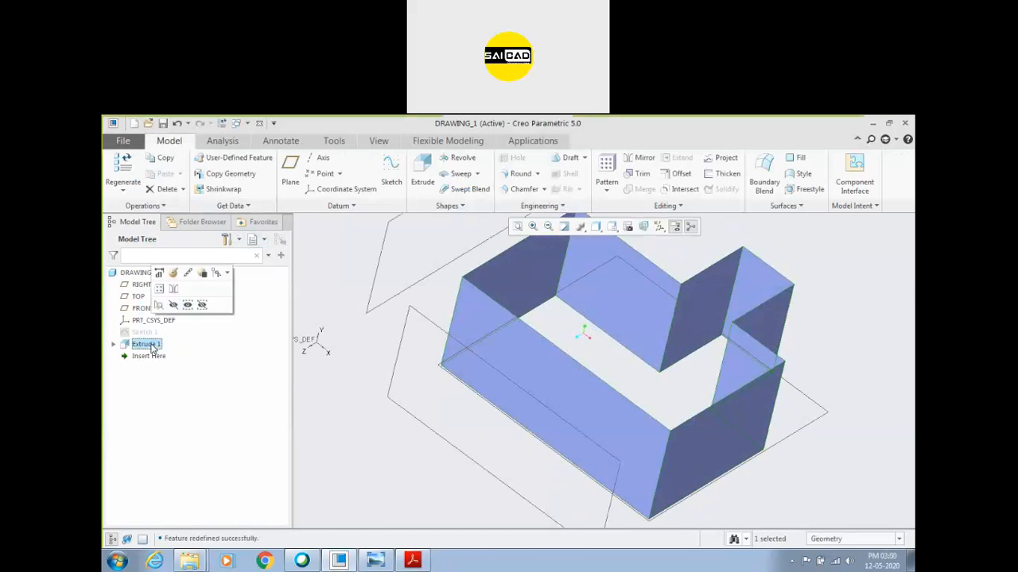
{"action": "left_click", "coordinate": [174, 272]}
{"action": "left_click", "coordinate": [114, 173]}
{"action": "left_click", "coordinate": [448, 175]}
{"action": "middle_click_drag", "start_coordinate": [409, 283], "coordinate": [673, 387]}
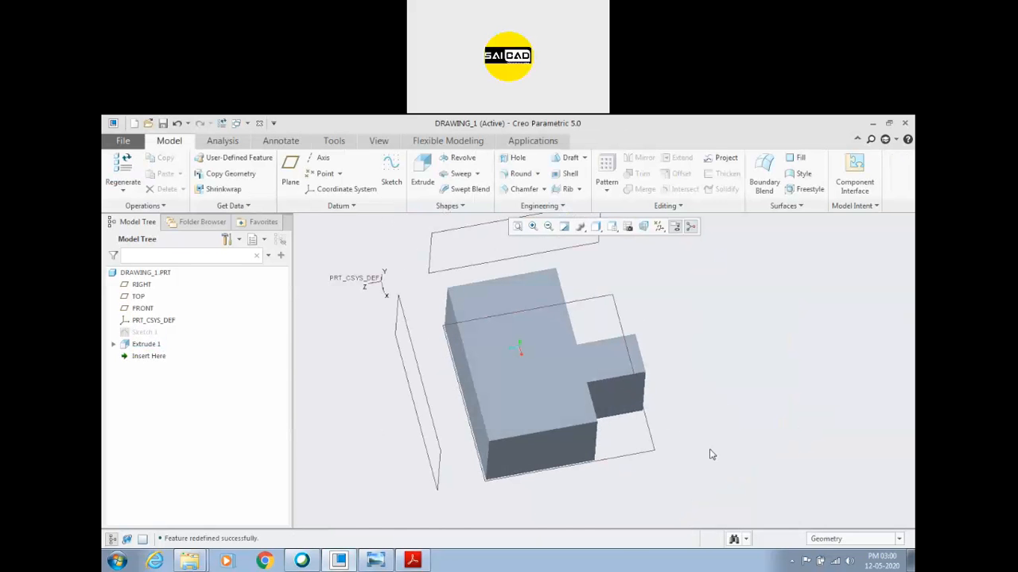
Switch to File Explorer, browse to the Creo folder inside Online Training > Assignment, and open Creo_Assignment_1 as a PDF
{"action": "left_click", "coordinate": [873, 125]}
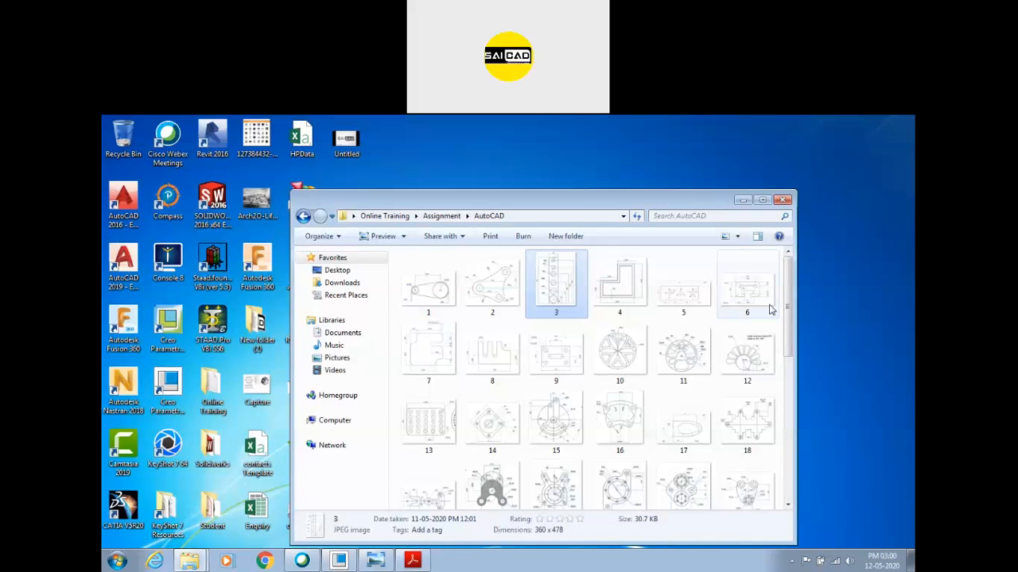
{"action": "left_click", "coordinate": [743, 199]}
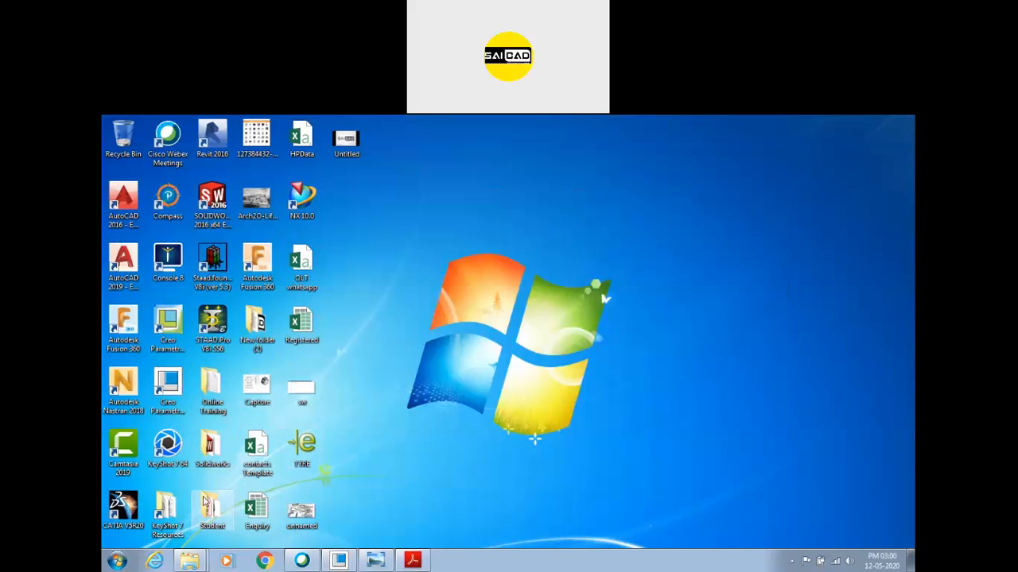
{"action": "left_click", "coordinate": [193, 560]}
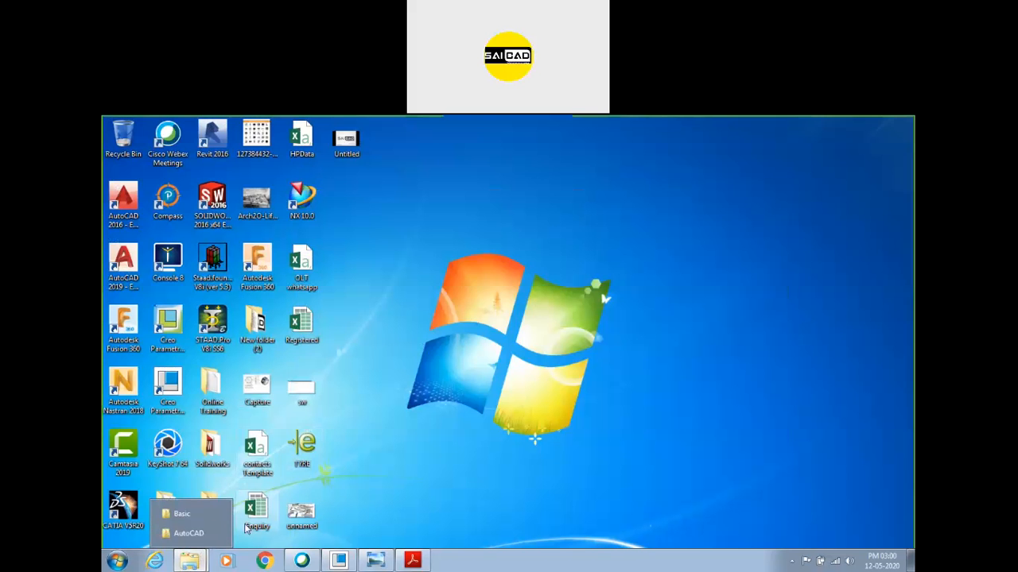
{"action": "left_click", "coordinate": [190, 533]}
{"action": "double_click", "coordinate": [418, 191]}
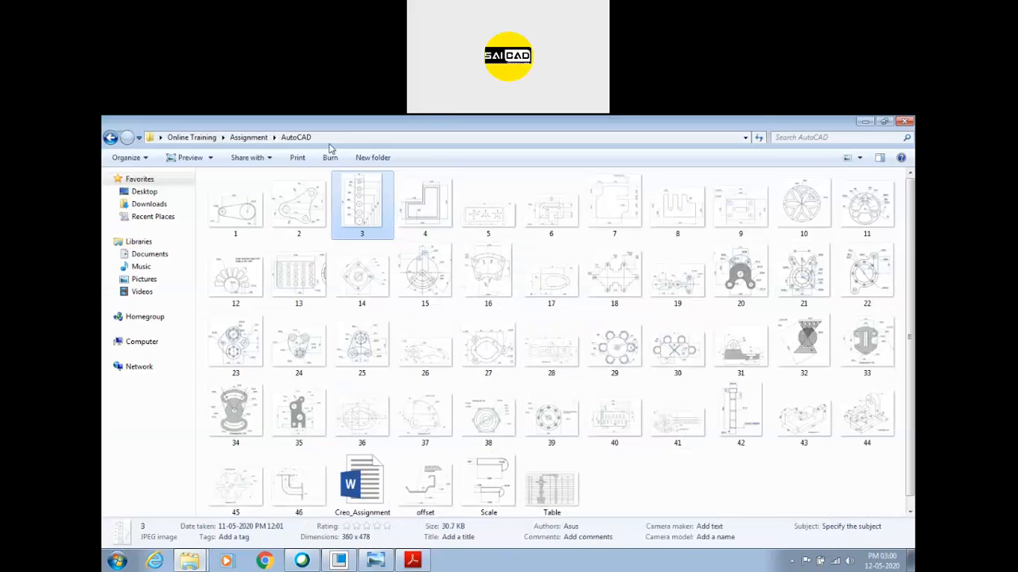
{"action": "left_click", "coordinate": [249, 136]}
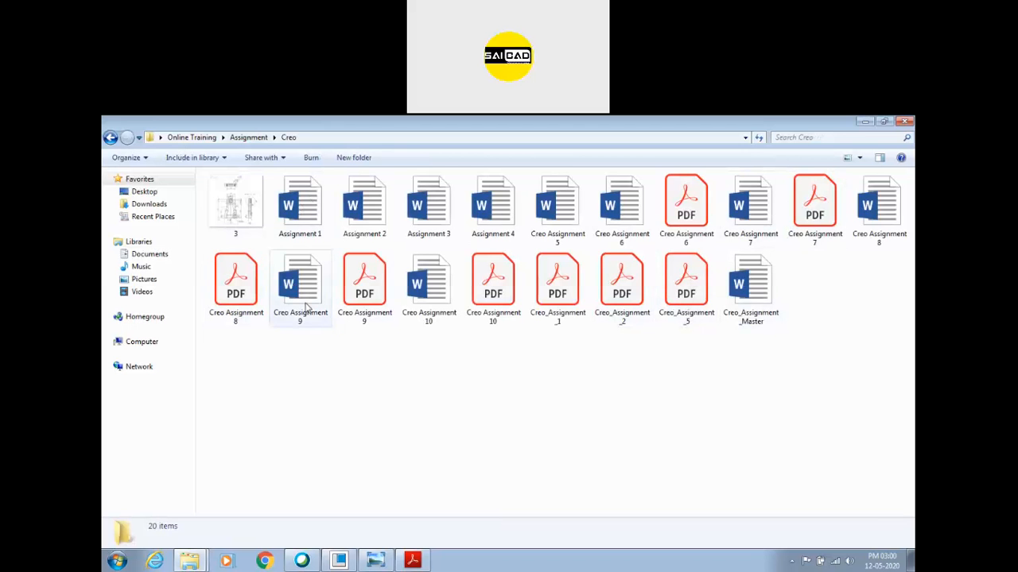
{"action": "double_click", "coordinate": [556, 287]}
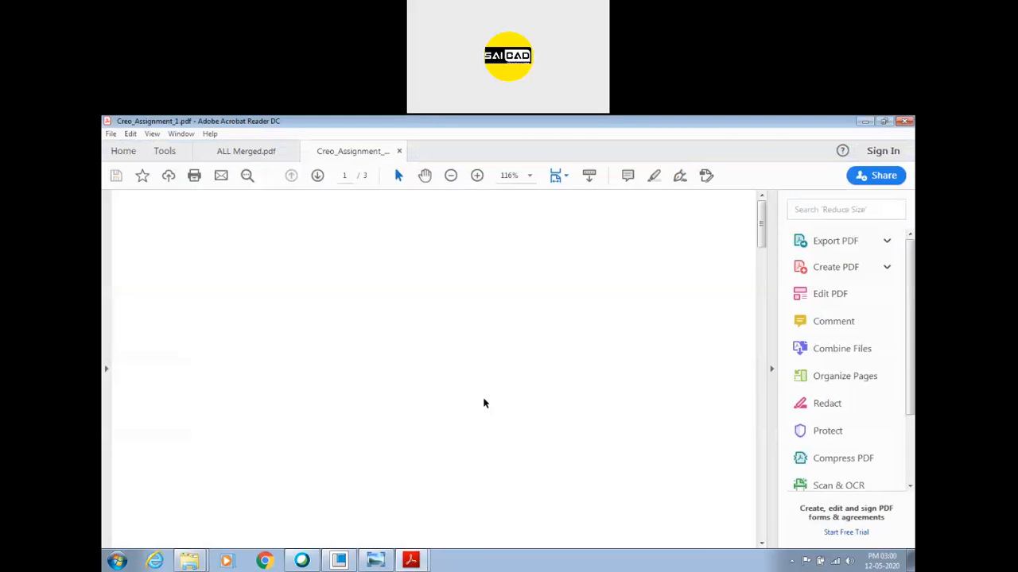
Read the Assignment 1 cover page, covering the submission deadline, e-mail instructions, example subject line and doubt discussion
{"action": "scroll", "coordinate": [483, 398], "scroll_direction": "down", "scroll_amount": 3}
{"action": "scroll", "coordinate": [439, 377], "scroll_direction": "up", "scroll_amount": 3}
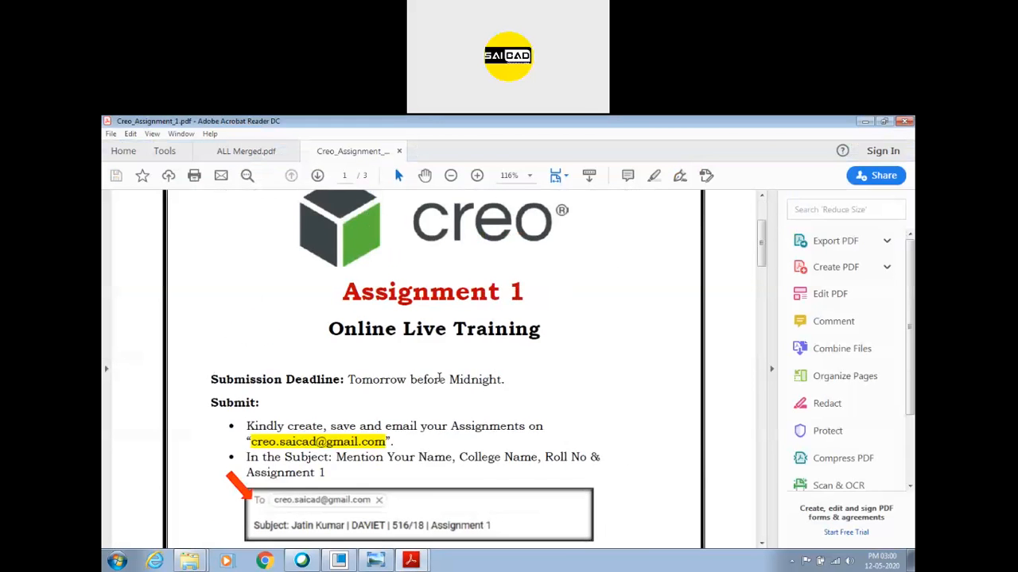
{"action": "scroll", "coordinate": [397, 378], "scroll_direction": "down", "scroll_amount": 3}
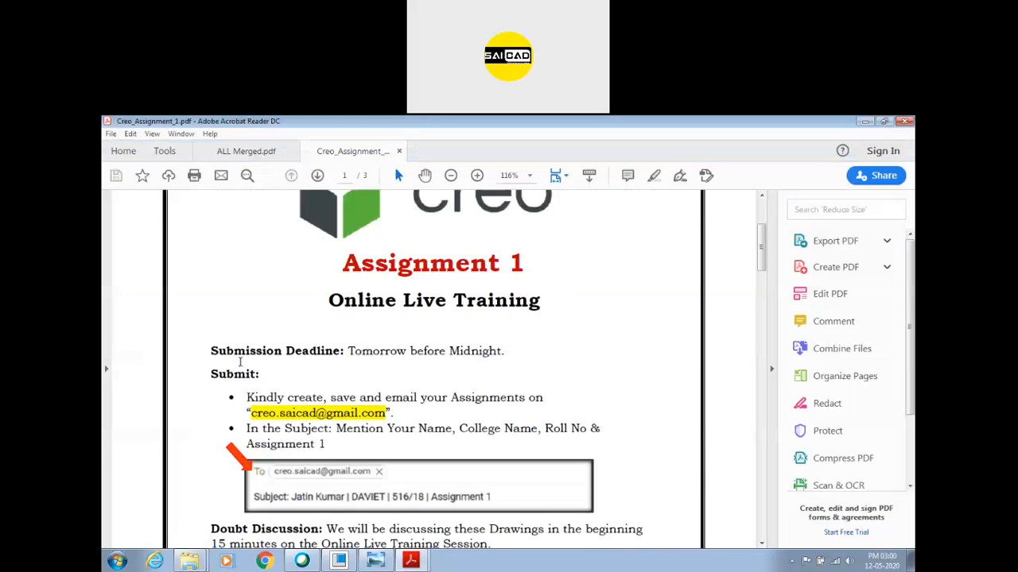
{"action": "scroll", "coordinate": [306, 294], "scroll_direction": "down", "scroll_amount": 2}
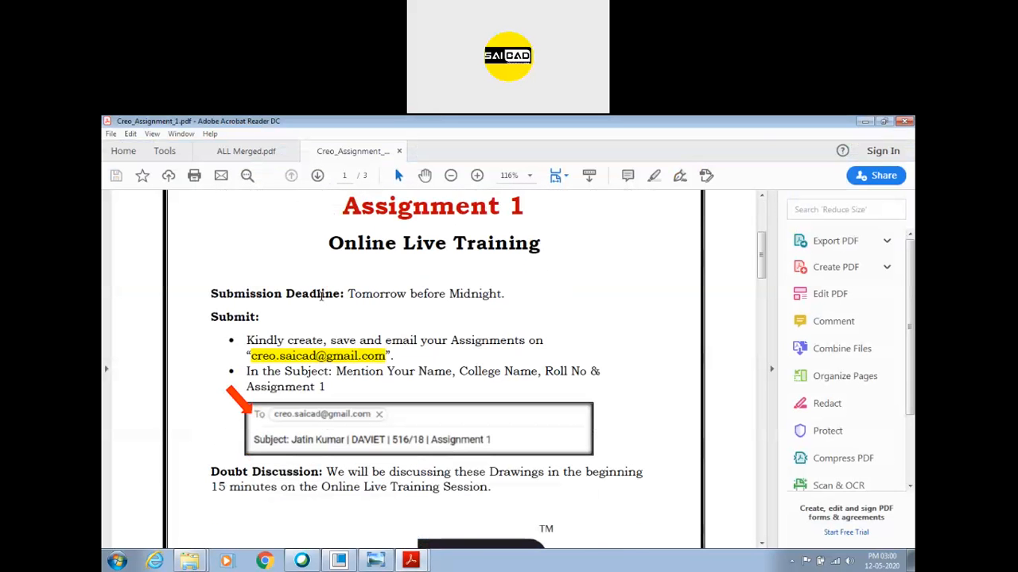
{"action": "scroll", "coordinate": [261, 338], "scroll_direction": "down", "scroll_amount": 2}
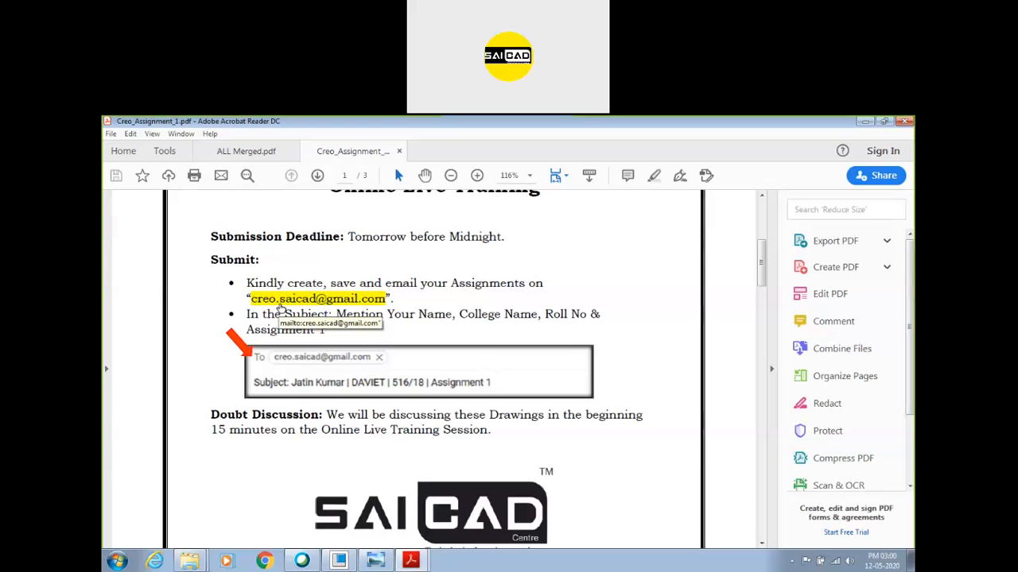
{"action": "scroll", "coordinate": [278, 332], "scroll_direction": "down", "scroll_amount": 1}
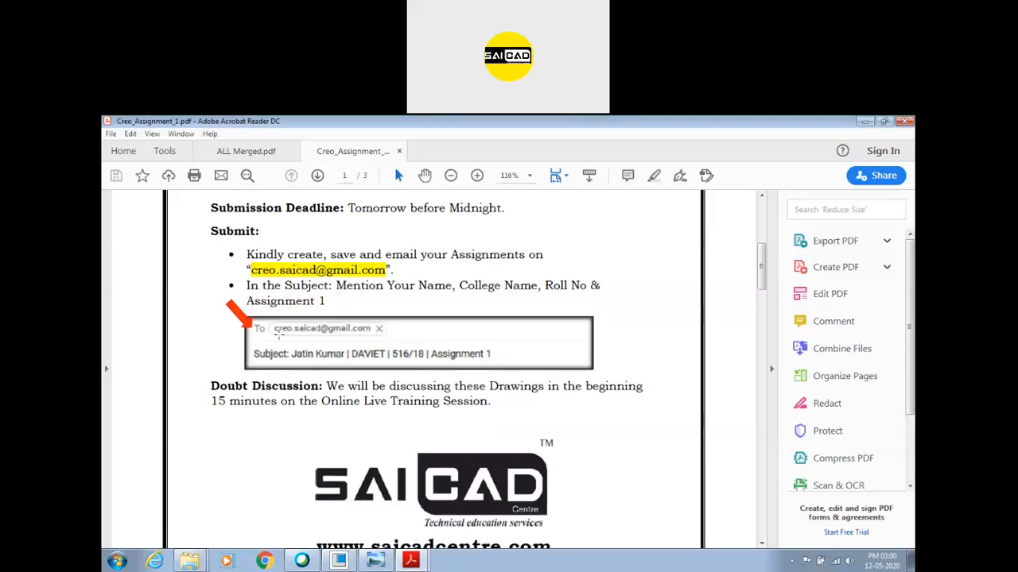
{"action": "scroll", "coordinate": [286, 334], "scroll_direction": "down", "scroll_amount": 1}
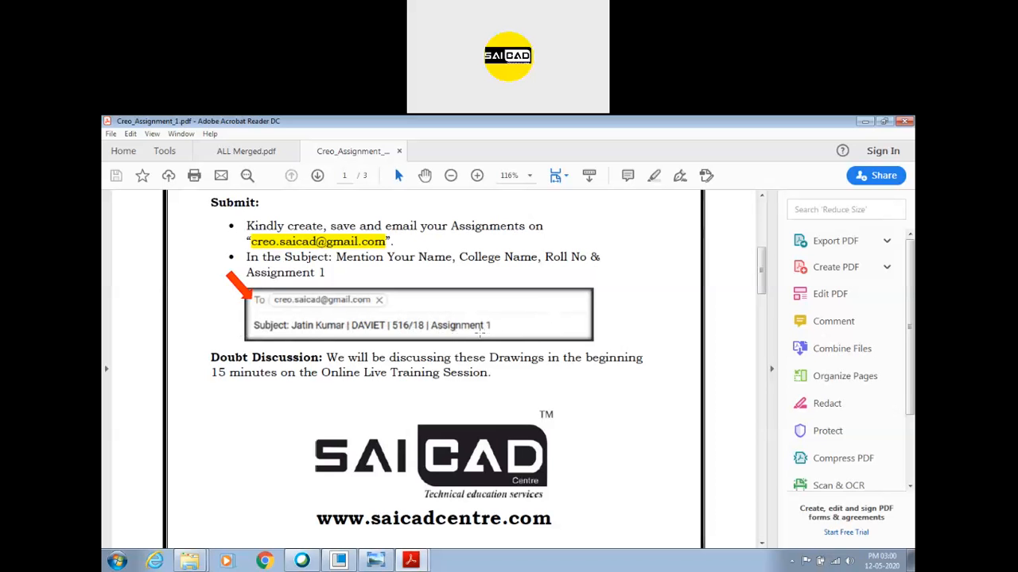
{"action": "scroll", "coordinate": [342, 302], "scroll_direction": "down", "scroll_amount": 5}
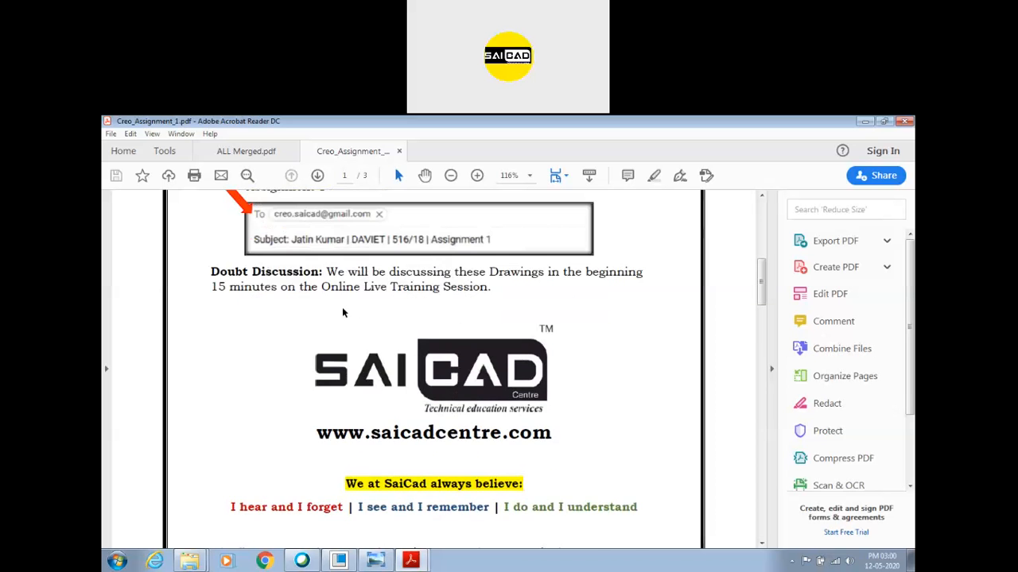
{"action": "scroll", "coordinate": [345, 299], "scroll_direction": "up", "scroll_amount": 4}
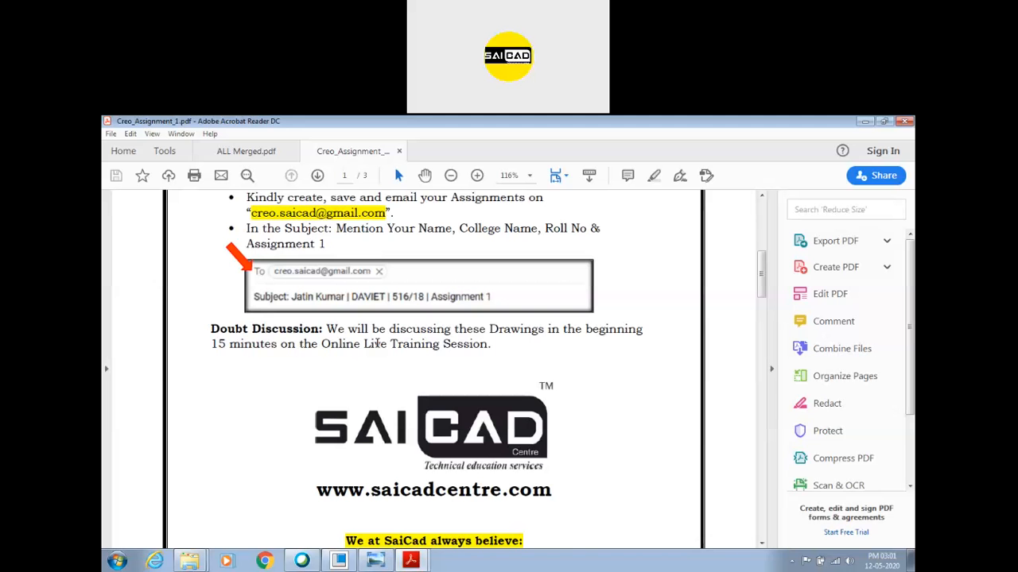
{"action": "scroll", "coordinate": [186, 352], "scroll_direction": "down", "scroll_amount": 5}
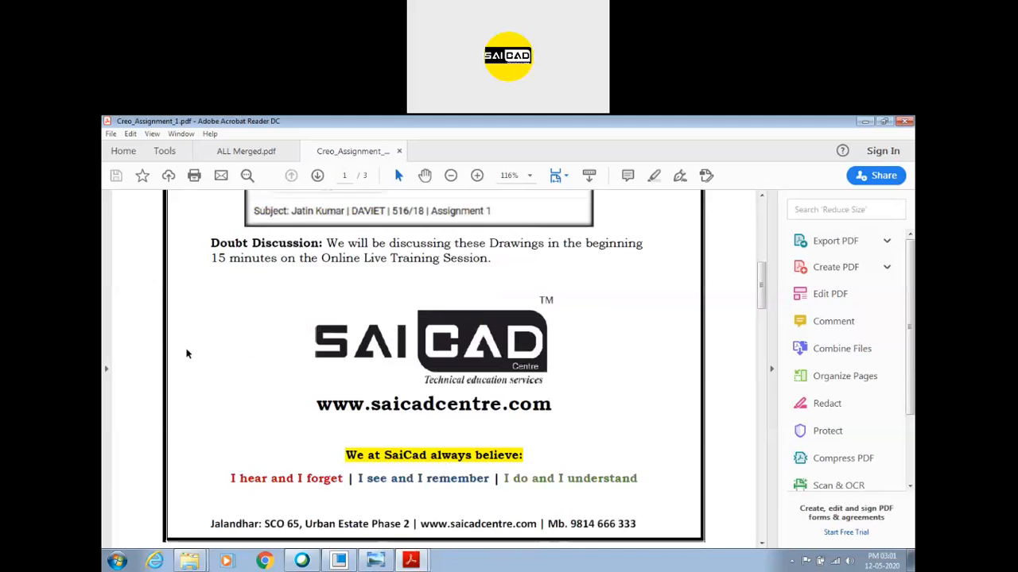
Review the notes on page 2 of the assignment about the working directory, saving, units and fully defined sketches
{"action": "scroll", "coordinate": [216, 368], "scroll_direction": "down", "scroll_amount": 2}
{"action": "scroll", "coordinate": [313, 291], "scroll_direction": "down", "scroll_amount": 3}
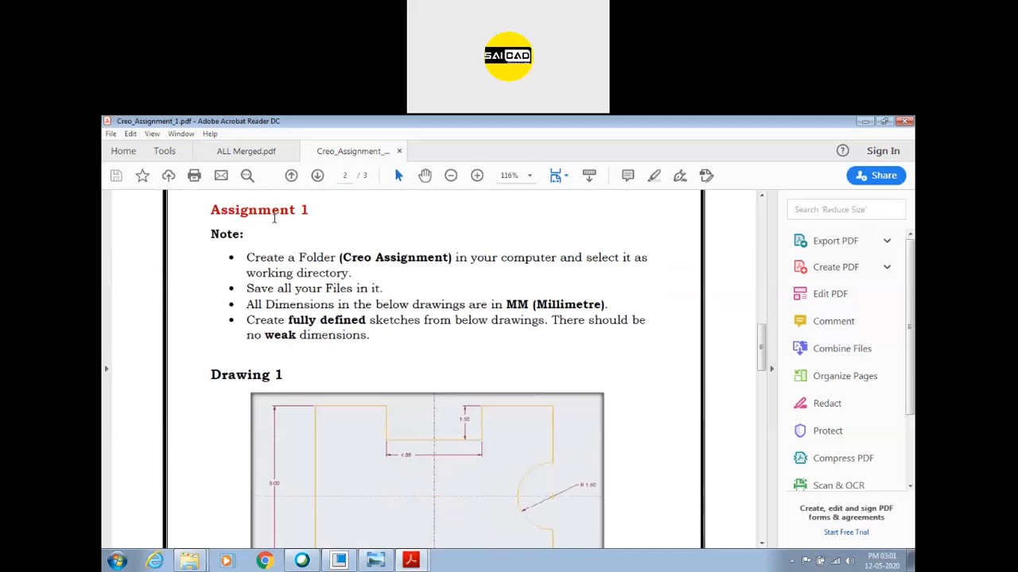
{"action": "scroll", "coordinate": [350, 258], "scroll_direction": "down", "scroll_amount": 1}
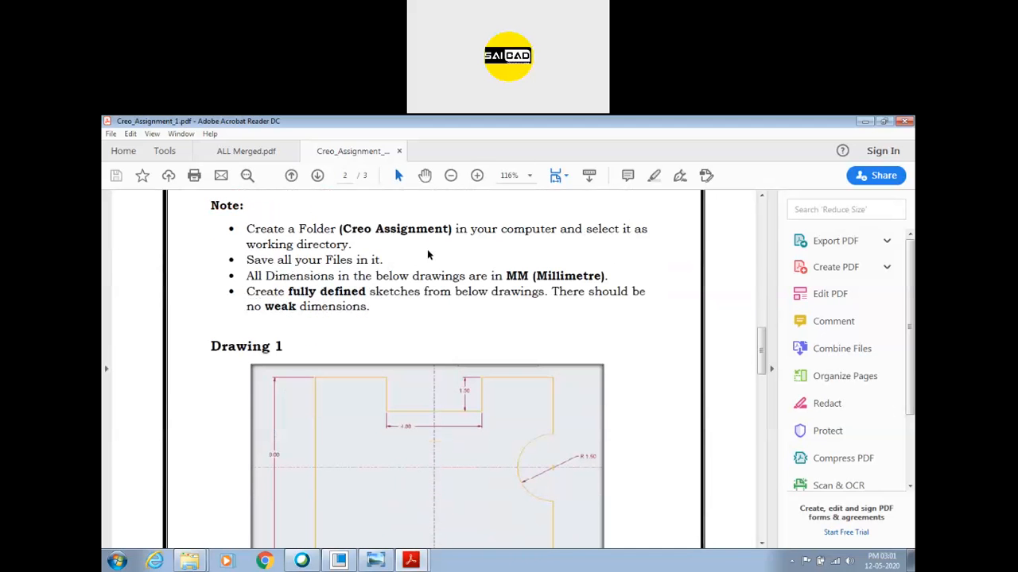
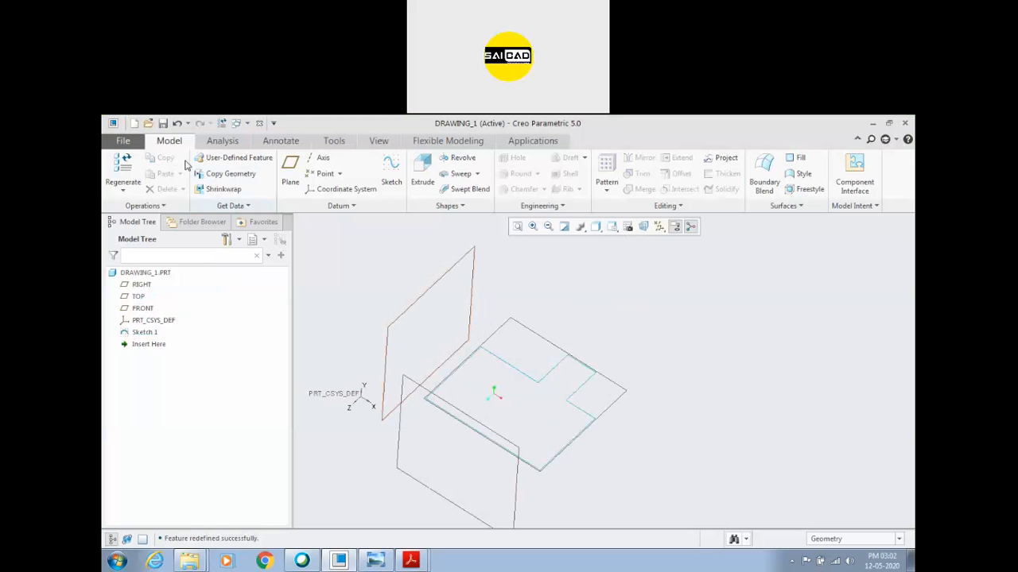
Save the part DRAWING_1.PRT in the Creo folder under WB on drive E
{"action": "left_click", "coordinate": [123, 141]}
{"action": "left_click", "coordinate": [127, 207]}
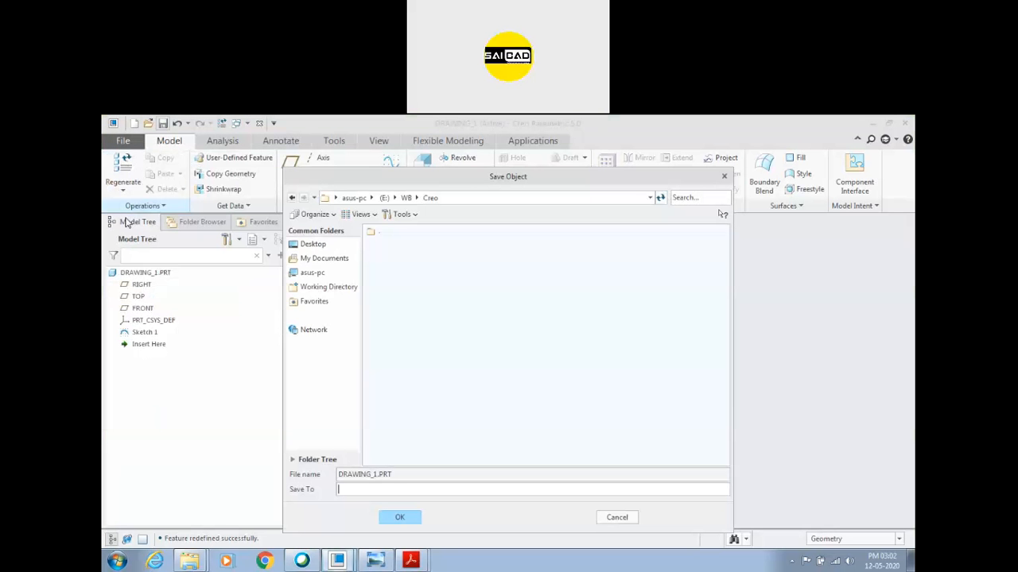
{"action": "left_click_drag", "start_coordinate": [405, 475], "coordinate": [334, 476]}
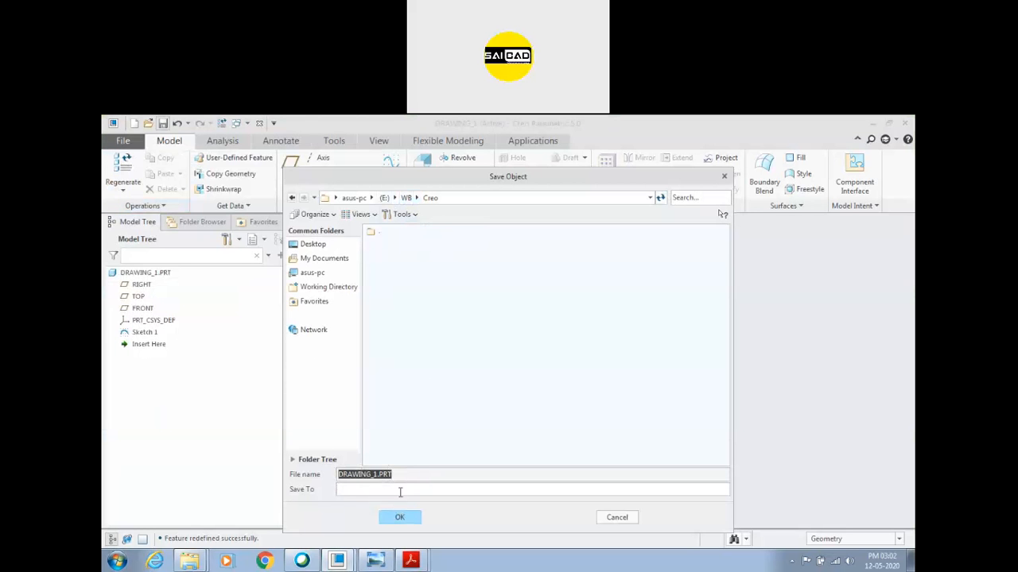
{"action": "left_click", "coordinate": [401, 518]}
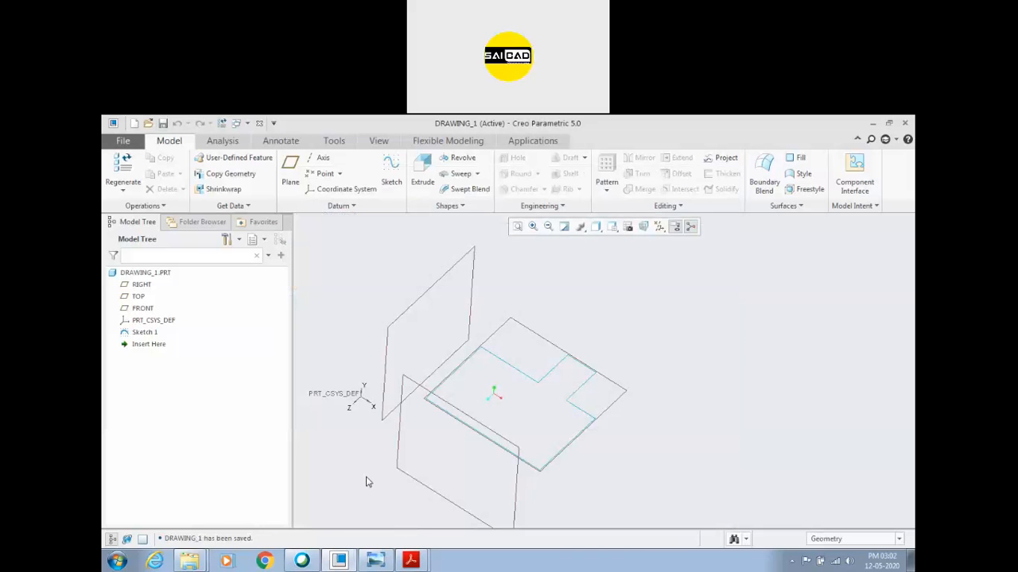
Open a new File Explorer window, browse to WB > Creo on drive E, and locate the saved drawing_1.prt file
{"action": "left_click", "coordinate": [191, 562]}
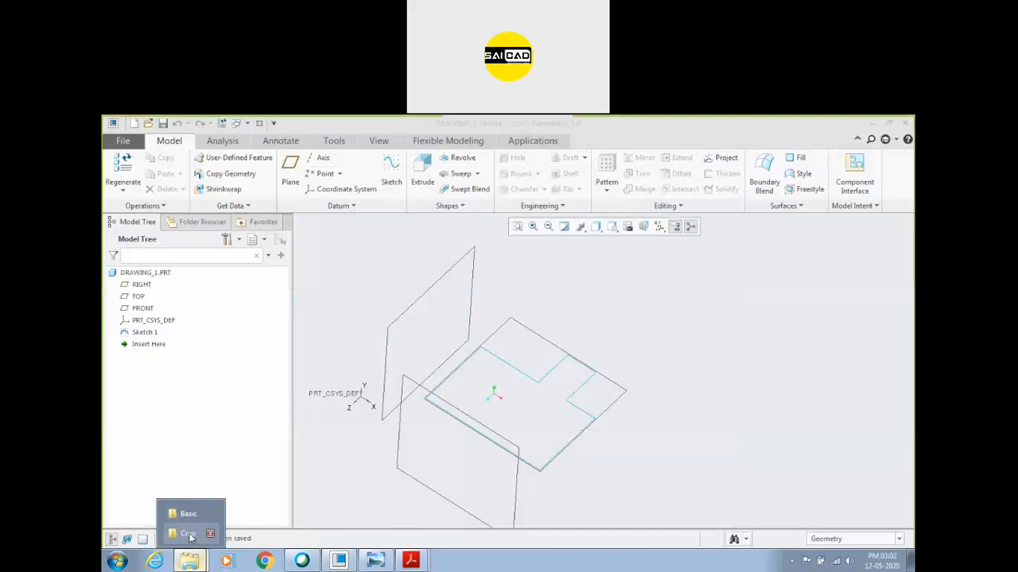
{"action": "left_click", "coordinate": [190, 528]}
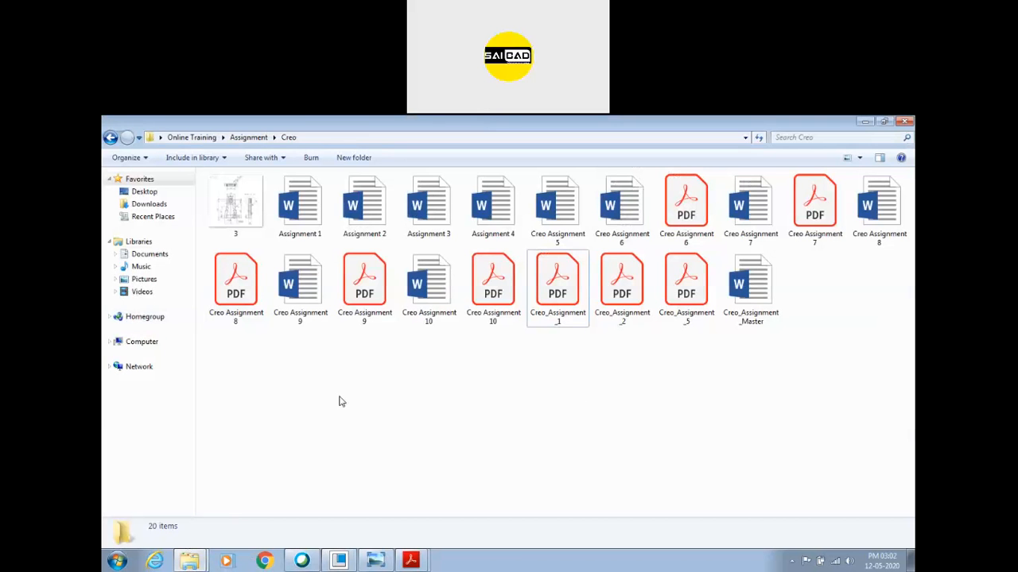
{"action": "key", "text": "super+e"}
{"action": "double_click", "coordinate": [477, 235]}
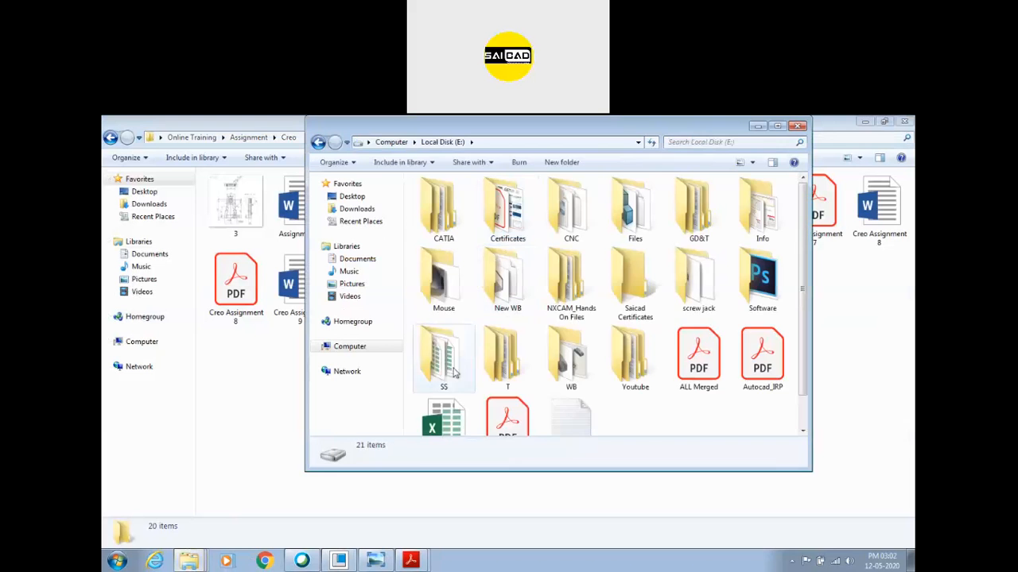
{"action": "double_click", "coordinate": [549, 377]}
{"action": "double_click", "coordinate": [442, 209]}
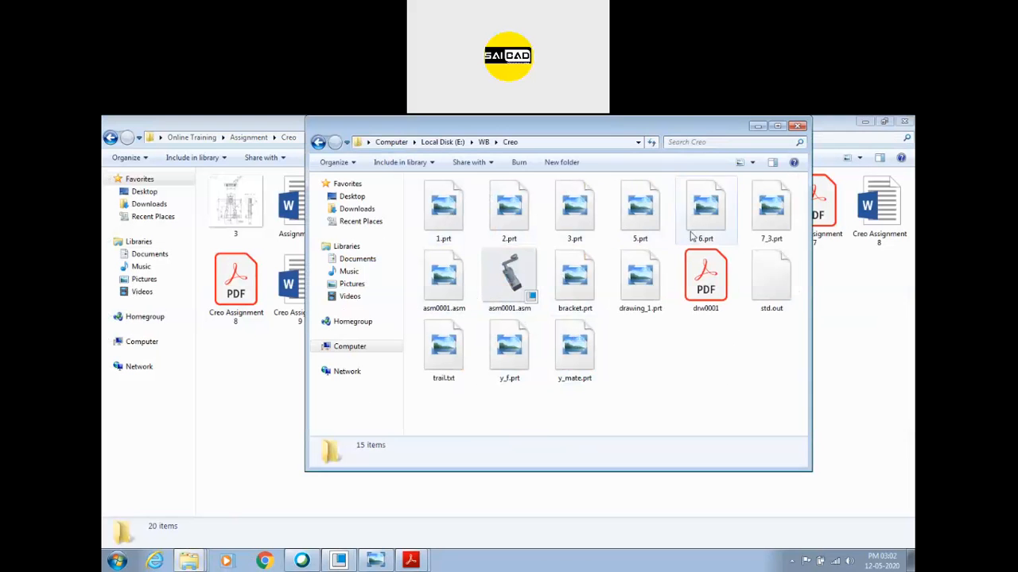
{"action": "left_click", "coordinate": [636, 310]}
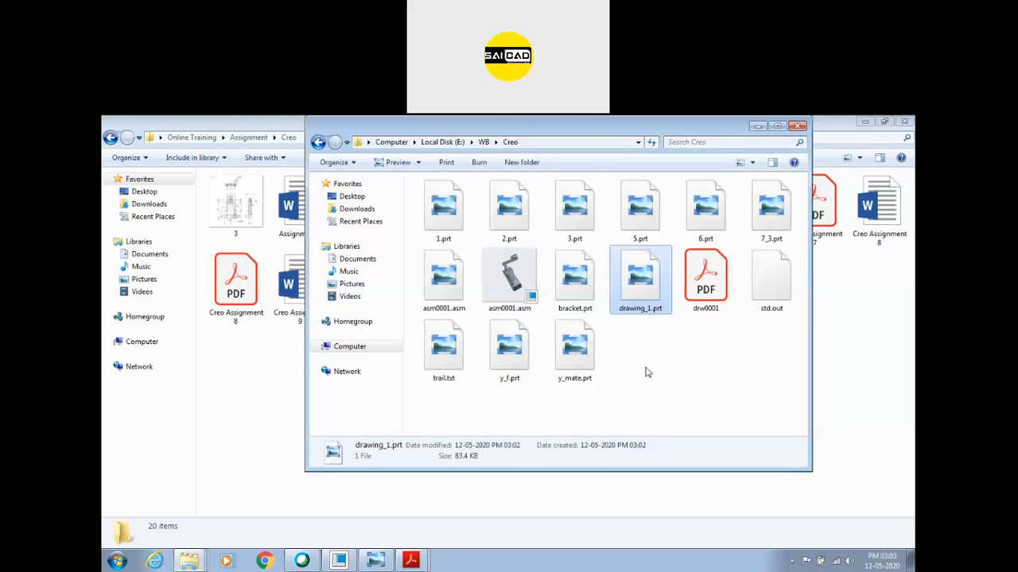
Switch back to the DRAWING_1 part in Creo Parametric and leave its window maximized
{"action": "left_click", "coordinate": [339, 560]}
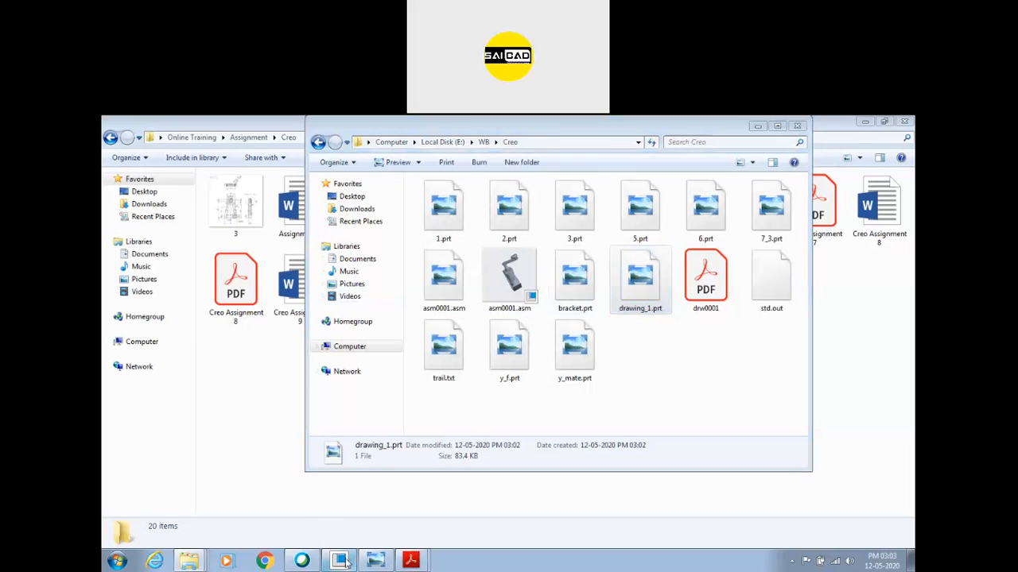
{"action": "left_click_drag", "start_coordinate": [652, 130], "coordinate": [503, 178]}
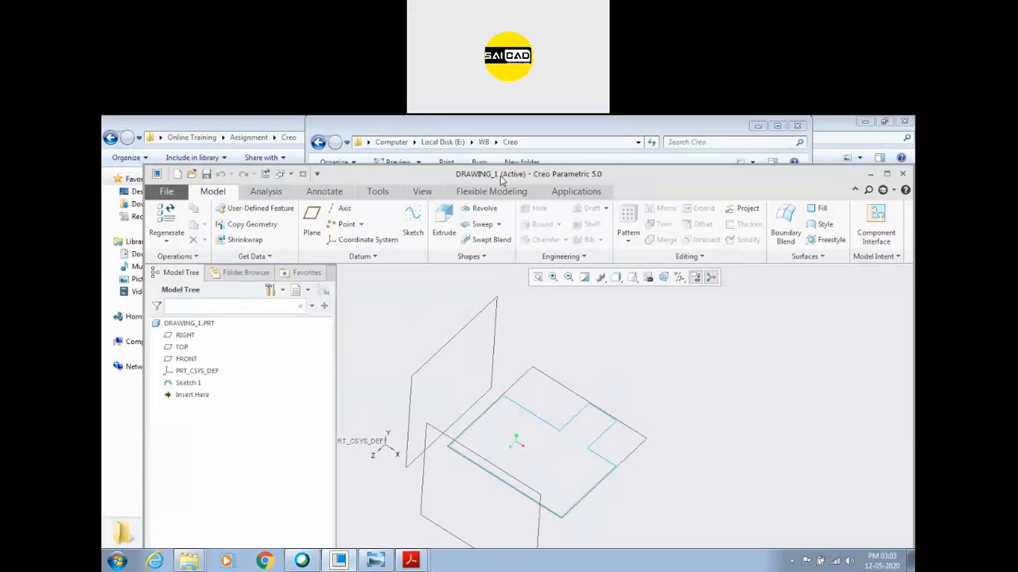
{"action": "double_click", "coordinate": [636, 183]}
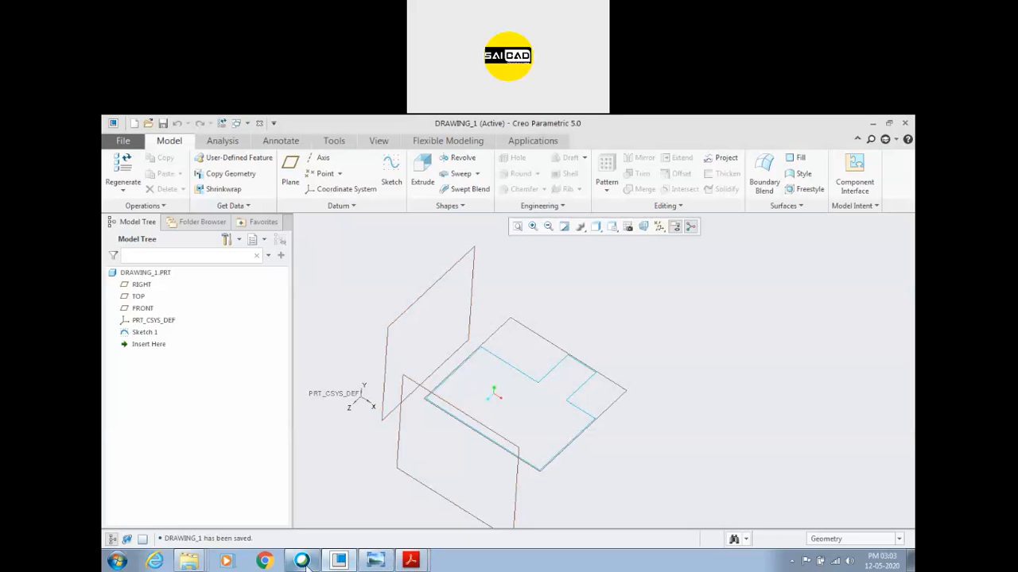
Return to the File Explorer window showing the WB > Creo folder on drive E and clear the file selection
{"action": "mouse_move", "coordinate": [189, 562]}
{"action": "left_click", "coordinate": [182, 520]}
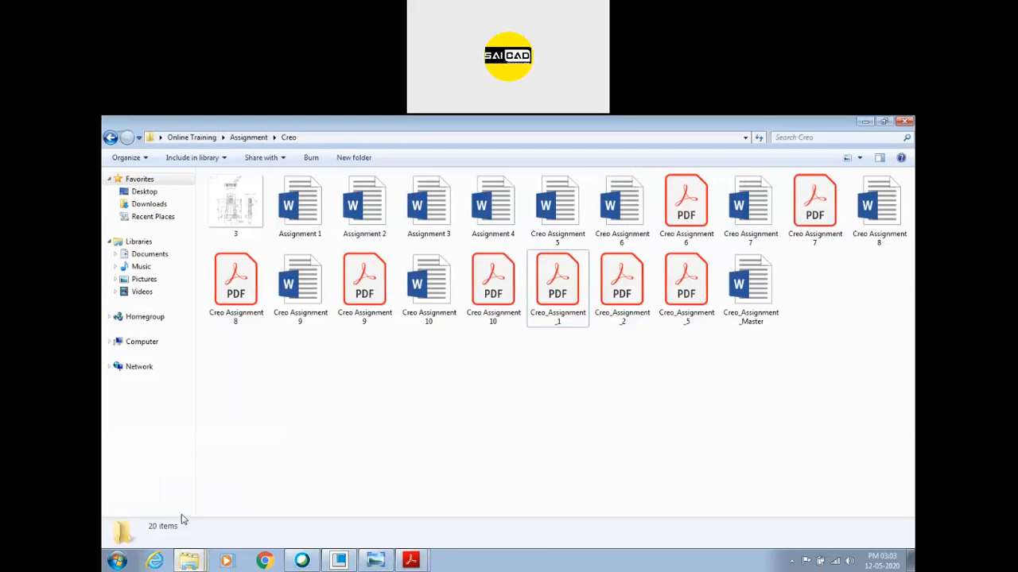
{"action": "left_click", "coordinate": [184, 533]}
{"action": "left_click", "coordinate": [636, 421]}
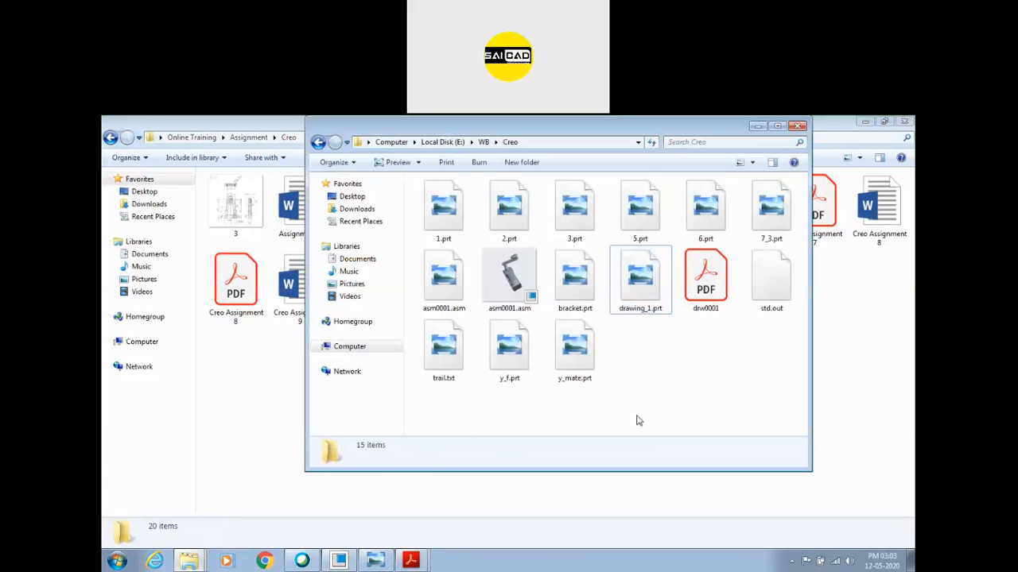
Select drawing_1.prt in the WB > Creo folder and minimize that folder window
{"action": "left_click", "coordinate": [640, 310]}
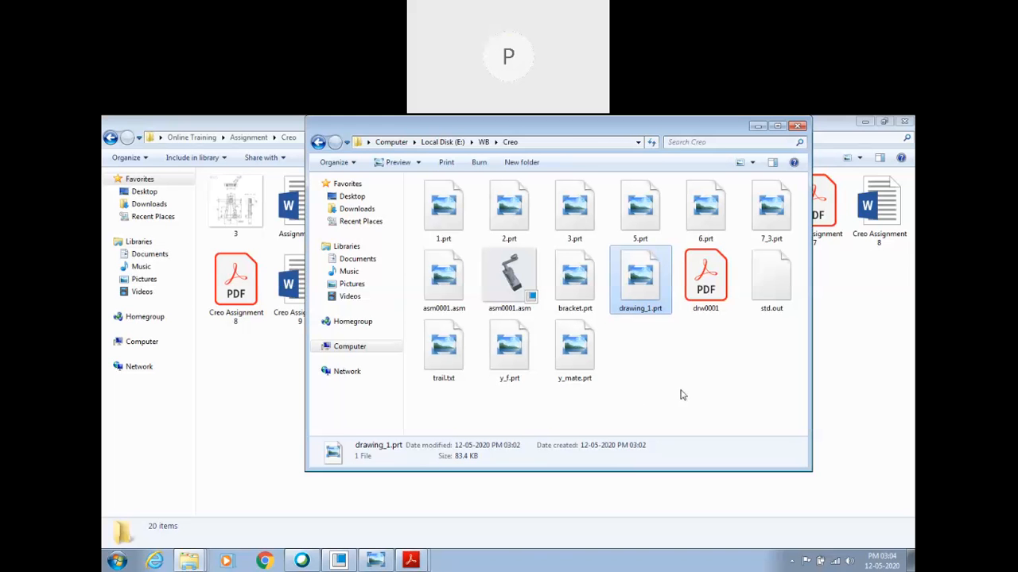
{"action": "left_click", "coordinate": [756, 126]}
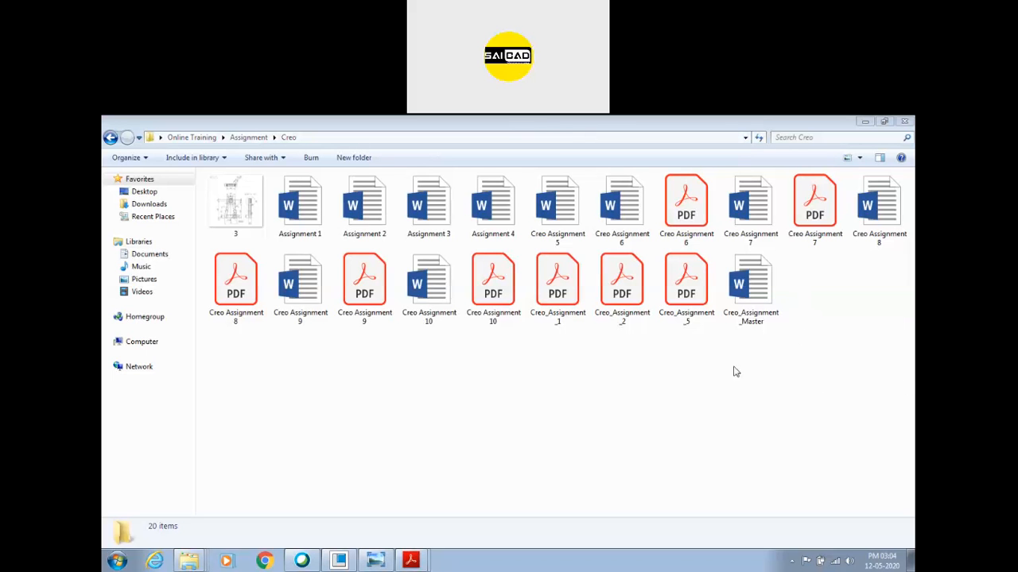
Launch the Snipping Tool and cancel its initial snip to get the meeting's participant list ready for capture
{"action": "key", "text": "super"}
{"action": "type", "text": "snip"}
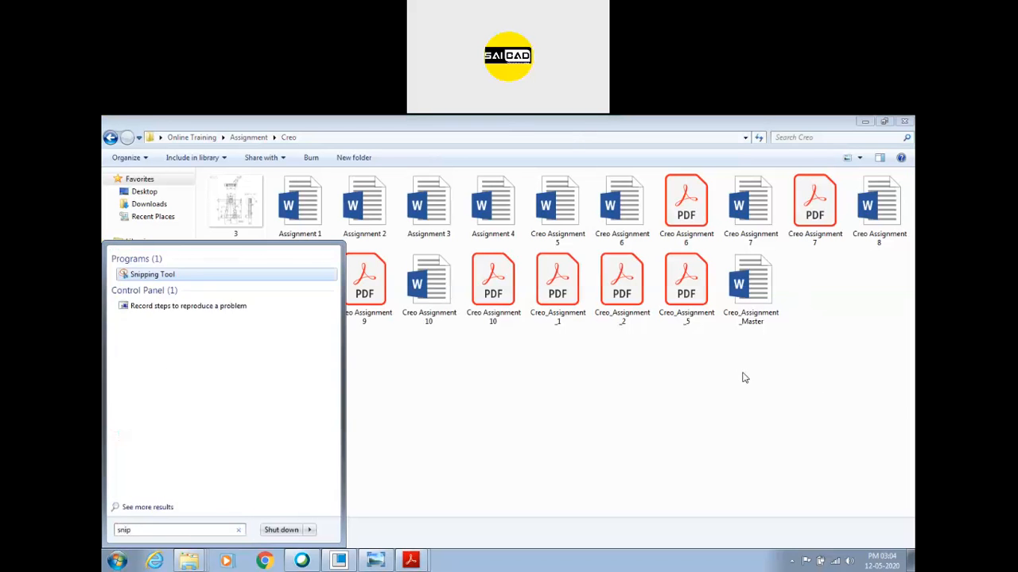
{"action": "key", "text": "Return"}
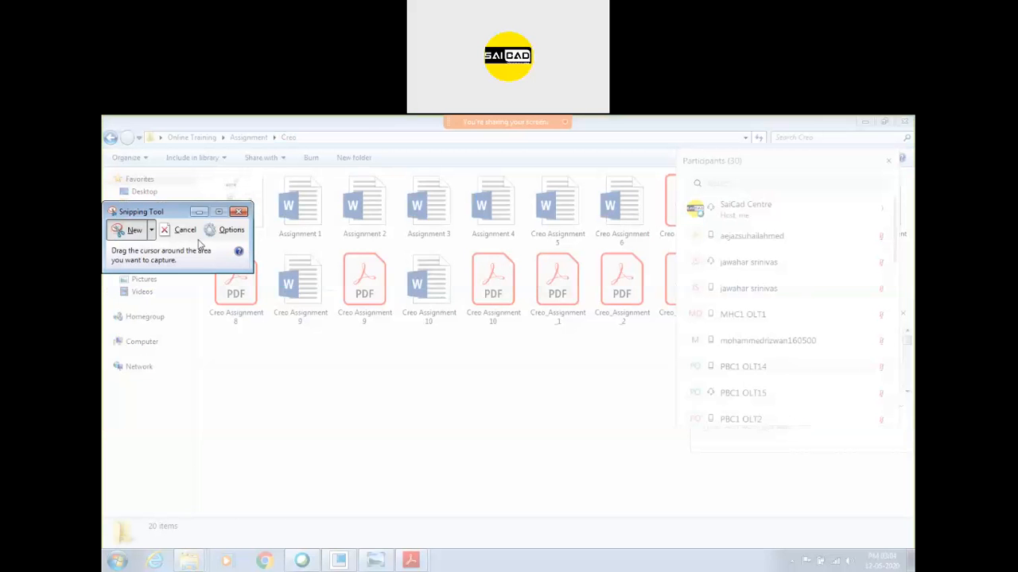
{"action": "left_click", "coordinate": [185, 230]}
{"action": "left_click", "coordinate": [816, 466]}
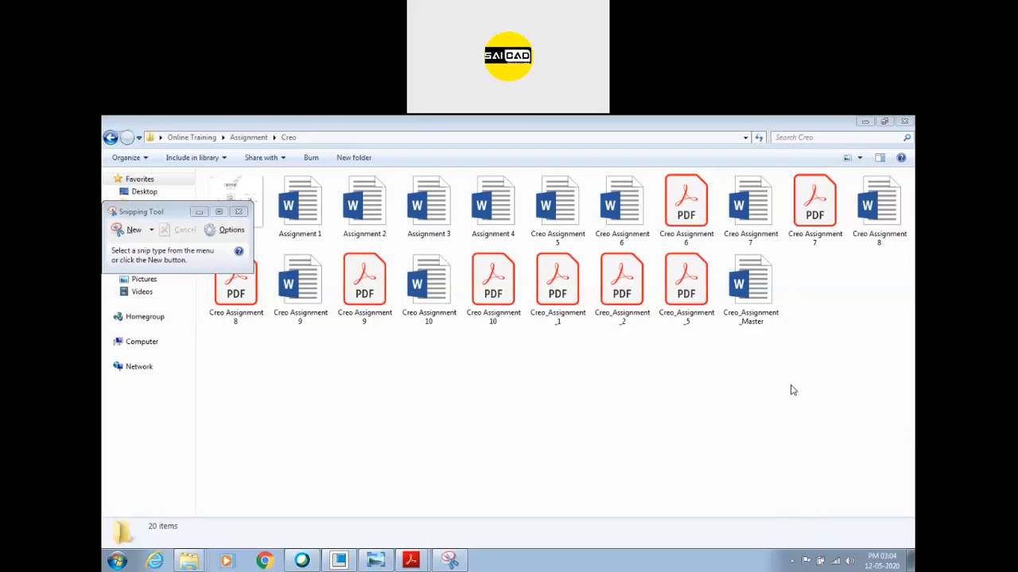
Snip the first part of the meeting's participant list and save it to the Desktop as the JPEG file "day 1"
{"action": "left_click", "coordinate": [127, 230]}
{"action": "left_click_drag", "start_coordinate": [682, 191], "coordinate": [901, 532]}
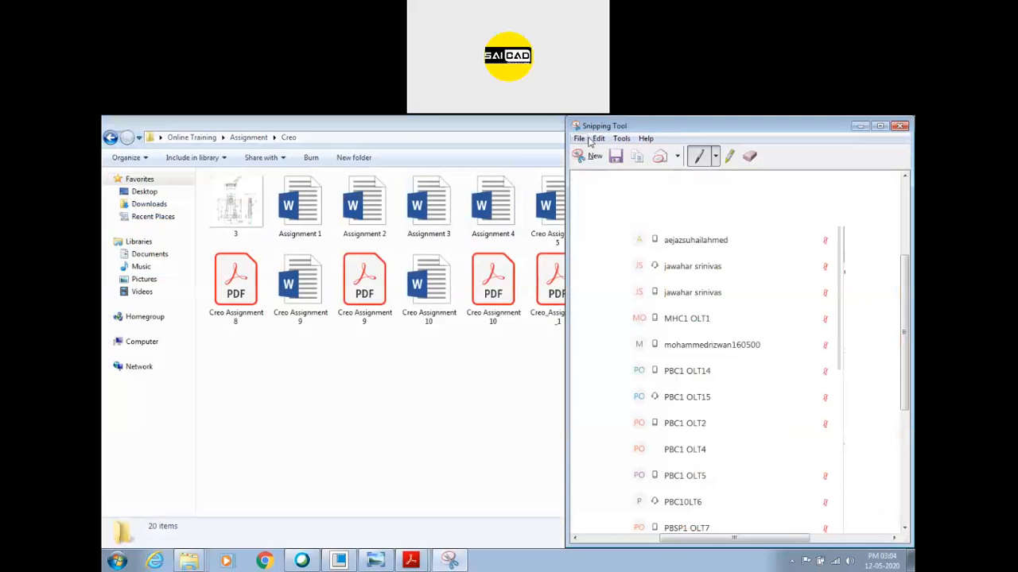
{"action": "left_click", "coordinate": [615, 156]}
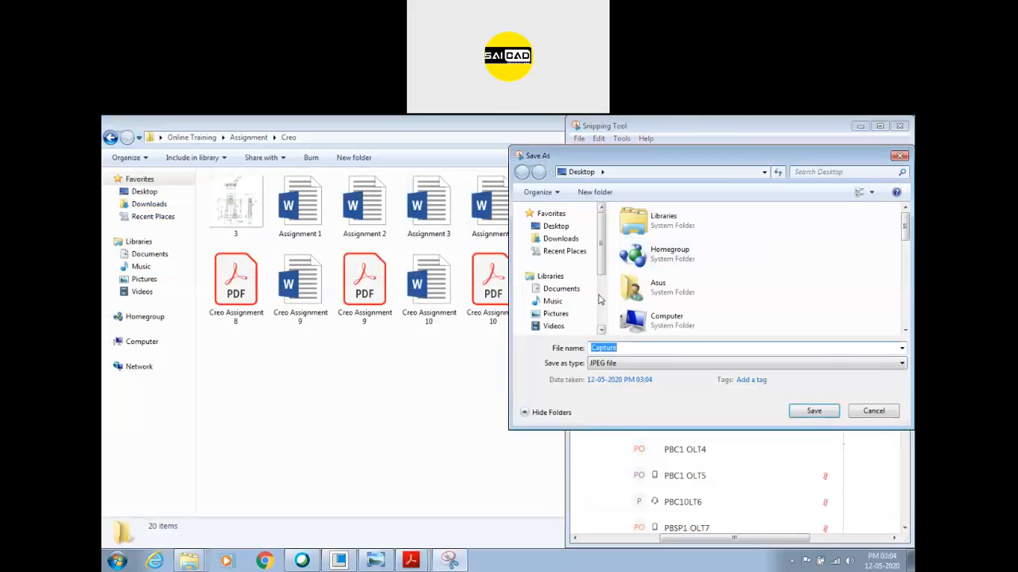
{"action": "type", "text": "1"}
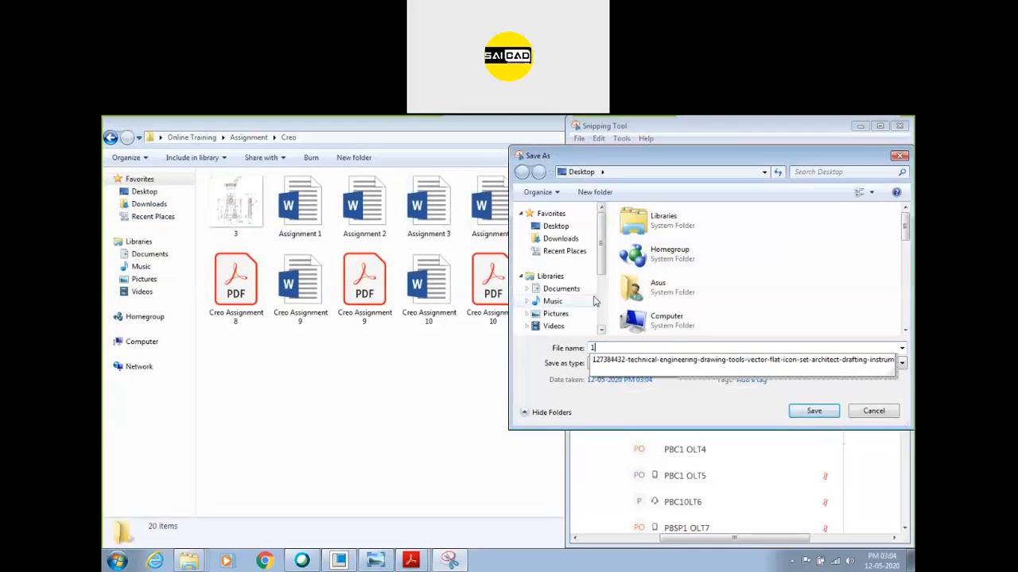
{"action": "key", "text": "BackSpace"}
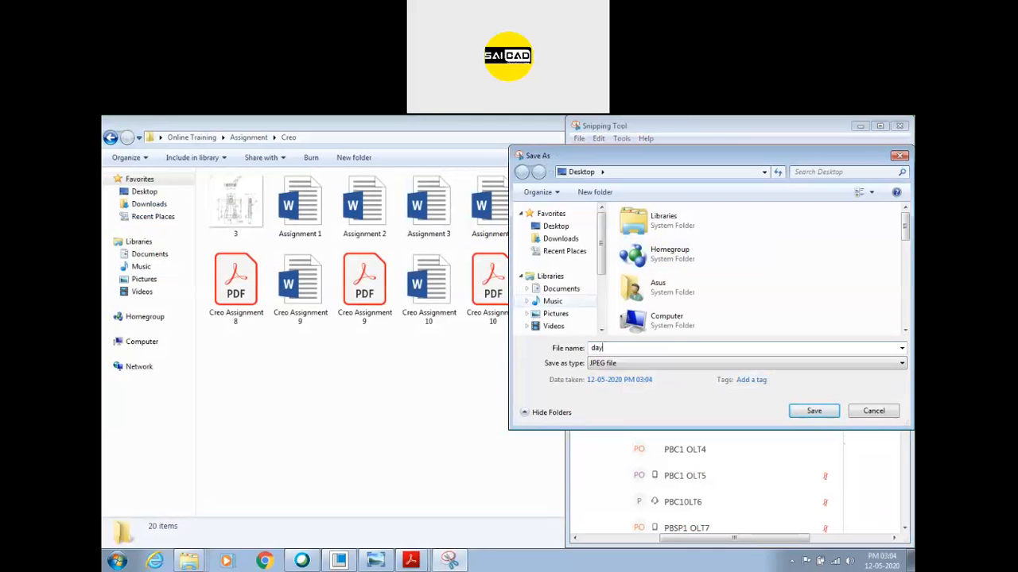
{"action": "key", "text": "Return"}
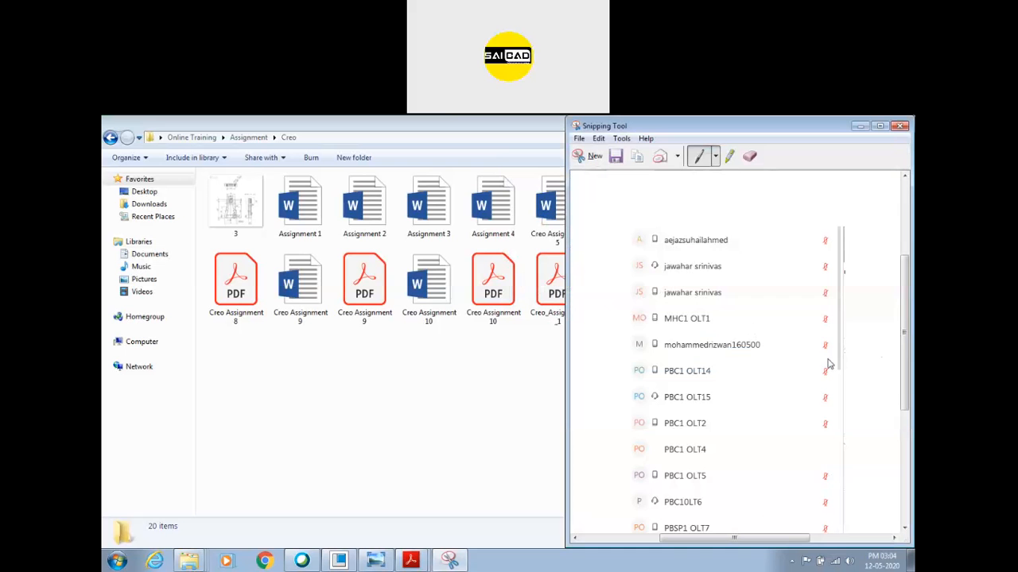
Snip the next part of the participant list and save it to the Desktop as the JPEG file "day 1 2"
{"action": "scroll", "coordinate": [828, 363], "scroll_direction": "down", "scroll_amount": 1}
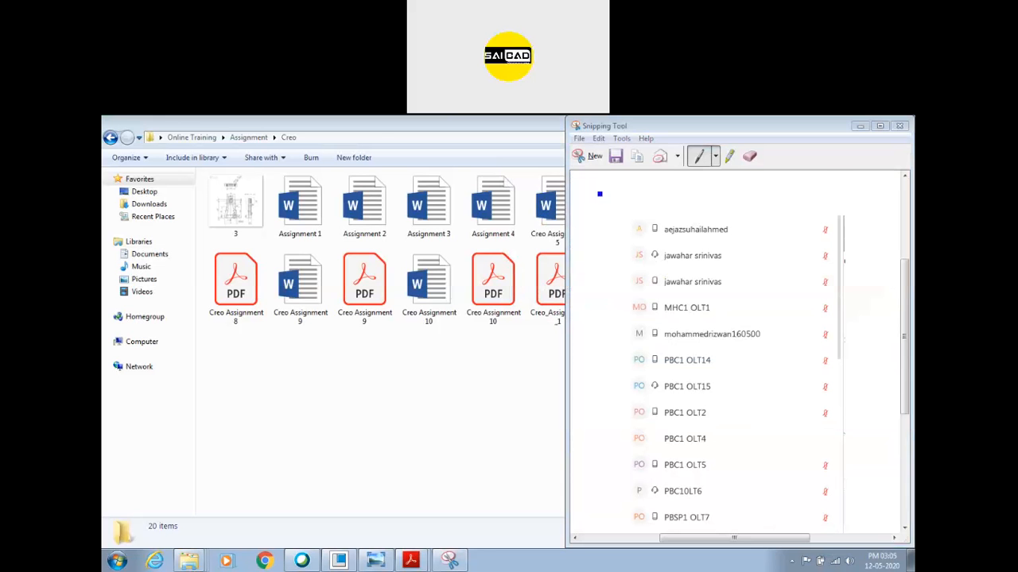
{"action": "left_click", "coordinate": [589, 155]}
{"action": "left_click_drag", "start_coordinate": [685, 164], "coordinate": [890, 522]}
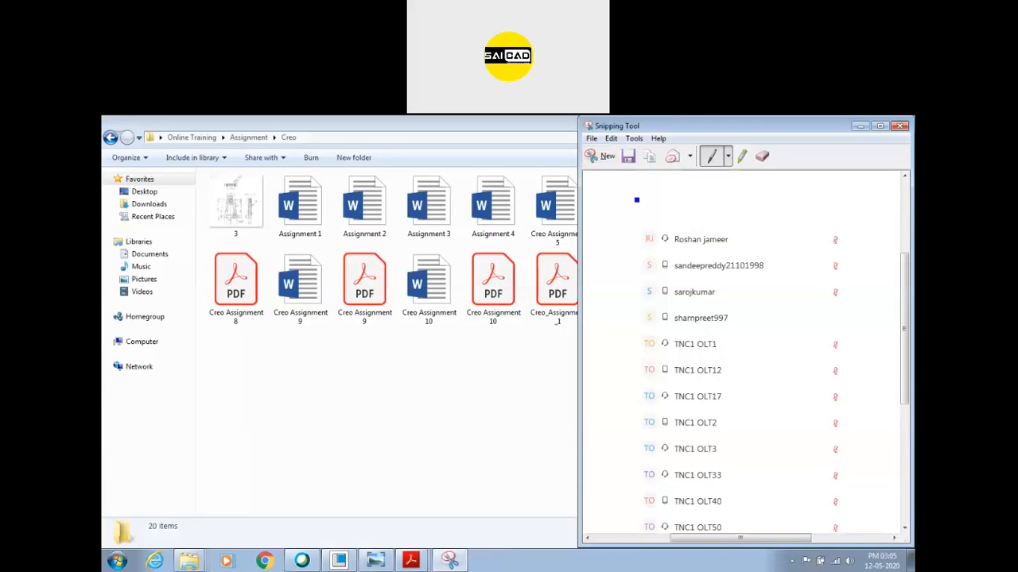
{"action": "left_click", "coordinate": [626, 156]}
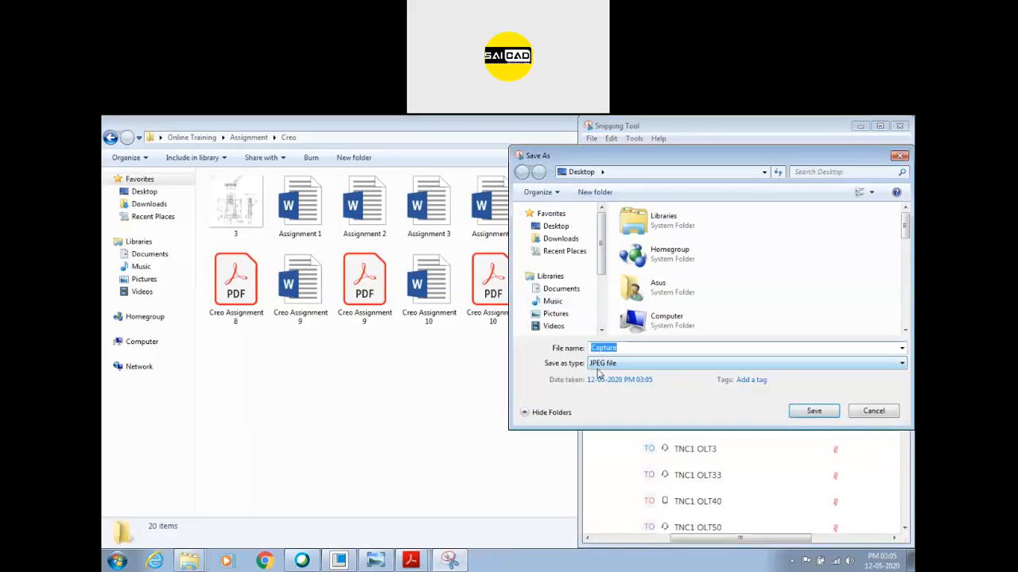
{"action": "type", "text": "day 12"}
{"action": "key", "text": "Return"}
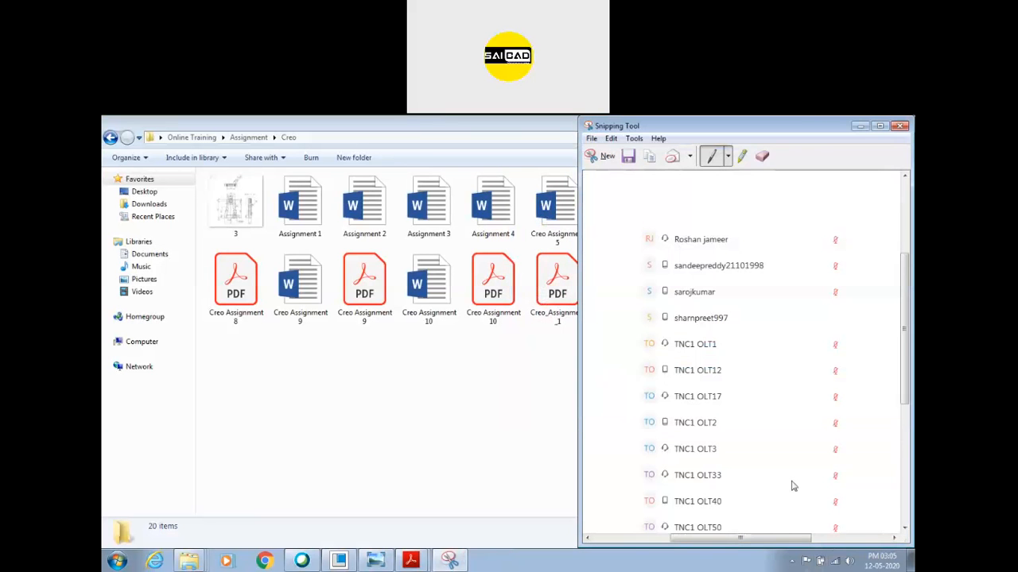
Move the Snipping Tool window clear of the participant list and snip the last entries of the list
{"action": "scroll", "coordinate": [791, 483], "scroll_direction": "down", "scroll_amount": 2}
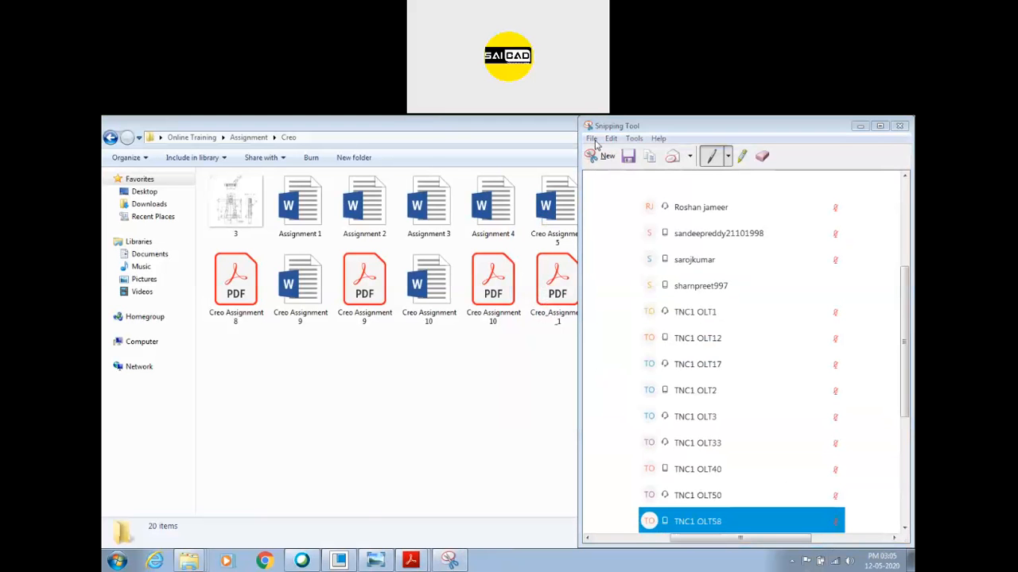
{"action": "left_click_drag", "start_coordinate": [626, 125], "coordinate": [335, 120]}
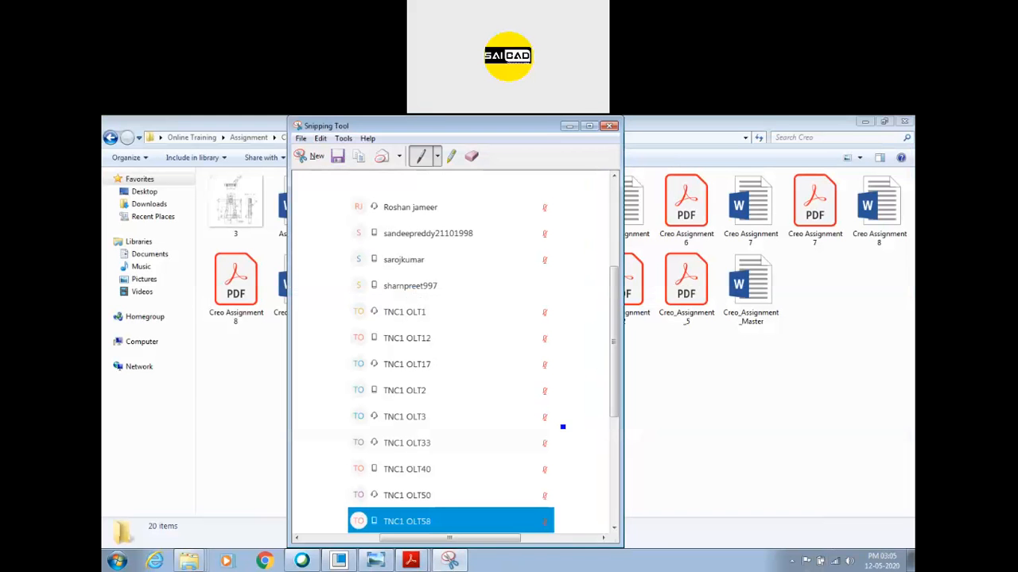
{"action": "left_click", "coordinate": [316, 156]}
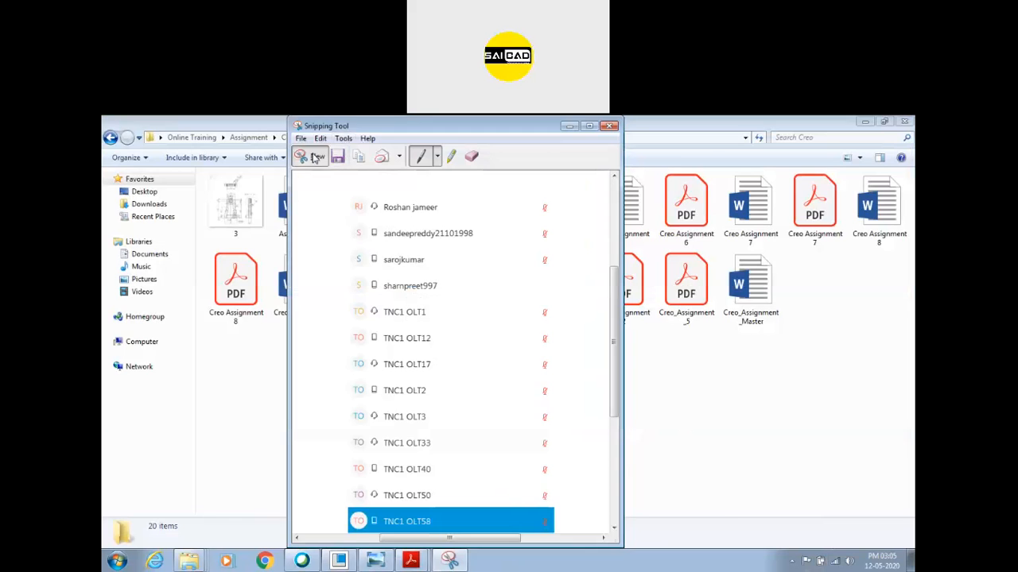
{"action": "left_click_drag", "start_coordinate": [686, 422], "coordinate": [890, 526]}
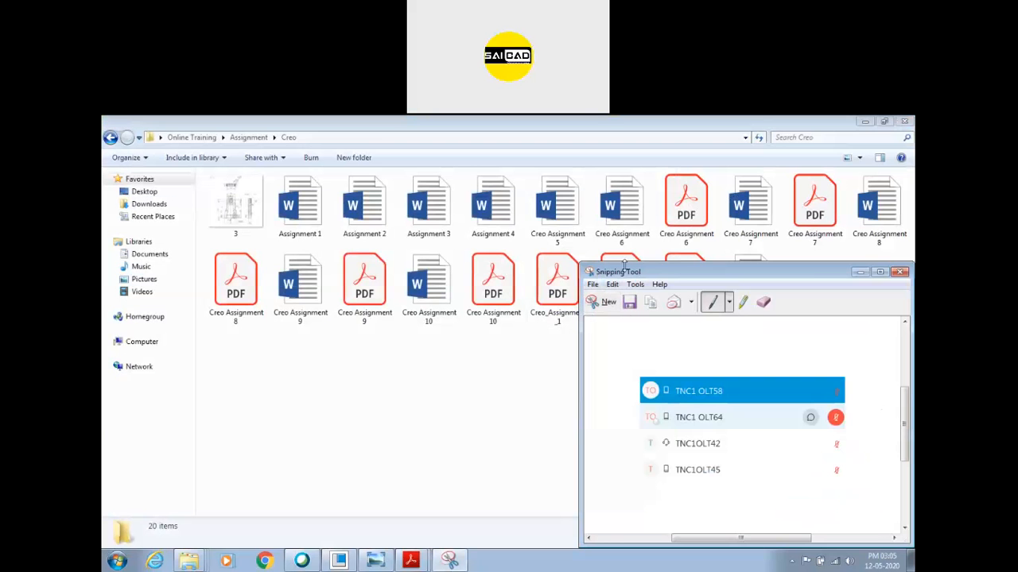
Save the last participant snip to the Desktop as "day 1 3.JPG" and close the Snipping Tool
{"action": "left_click_drag", "start_coordinate": [626, 274], "coordinate": [402, 233]}
{"action": "left_click", "coordinate": [404, 261]}
{"action": "type", "text": "day"}
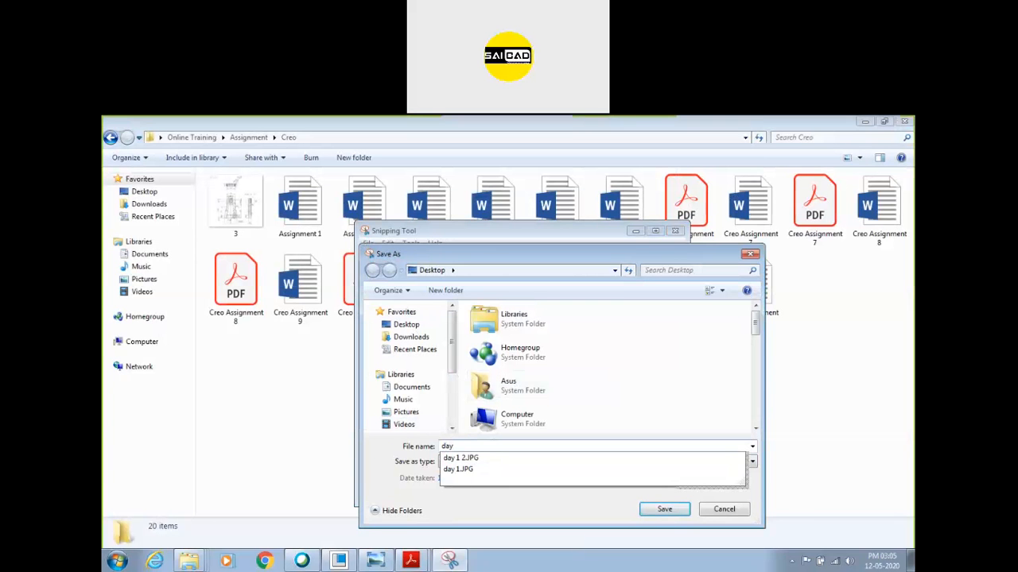
{"action": "key", "text": "Down"}
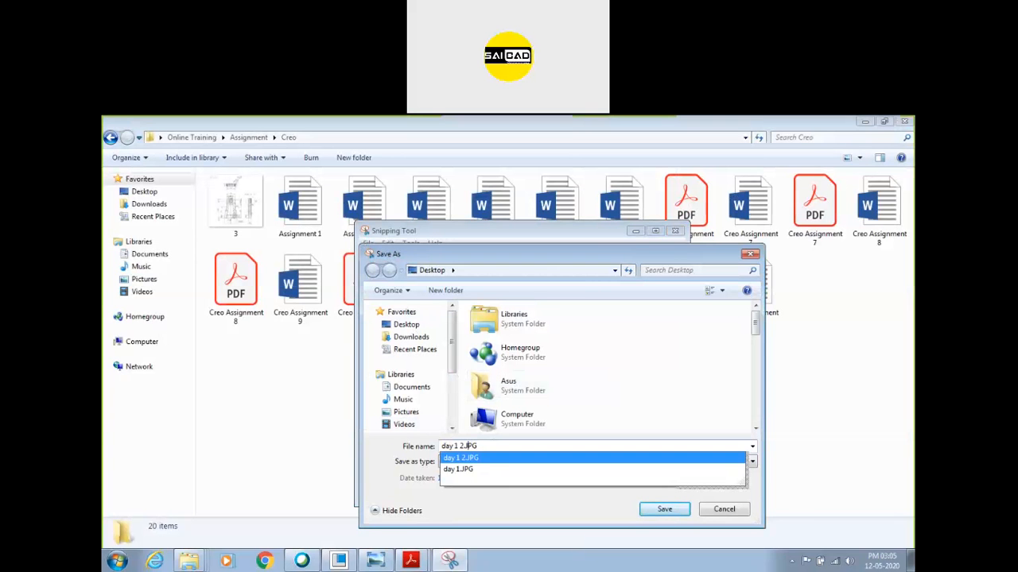
{"action": "key", "text": "BackSpace"}
{"action": "type", "text": "3"}
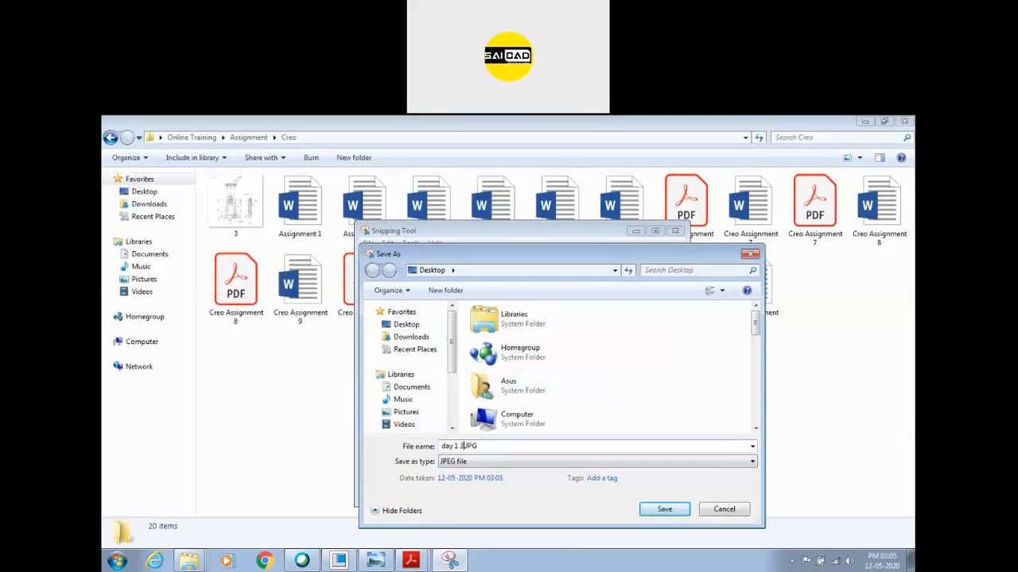
{"action": "key", "text": "Return"}
{"action": "left_click_drag", "start_coordinate": [566, 235], "coordinate": [410, 227]}
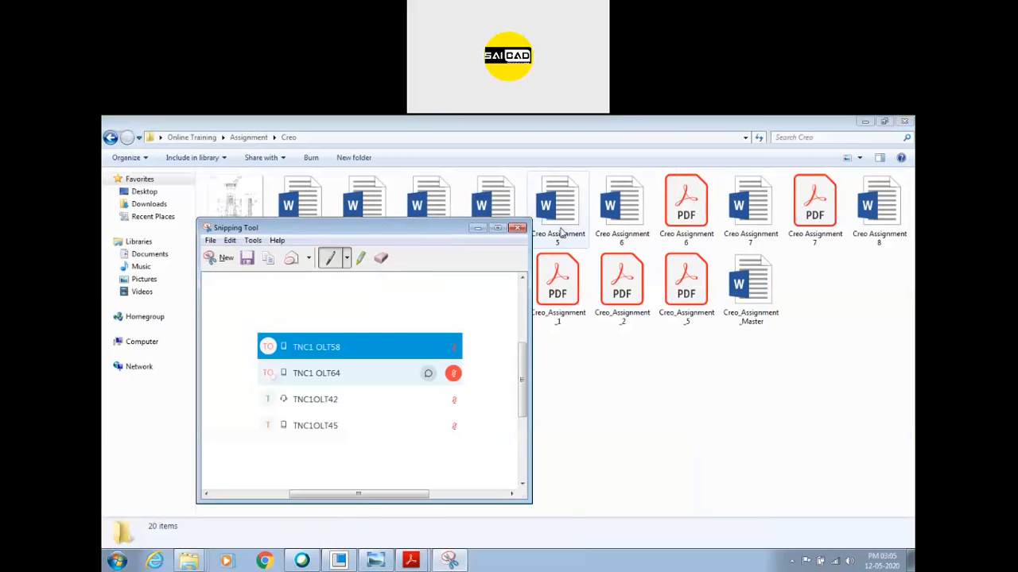
{"action": "left_click", "coordinate": [519, 226]}
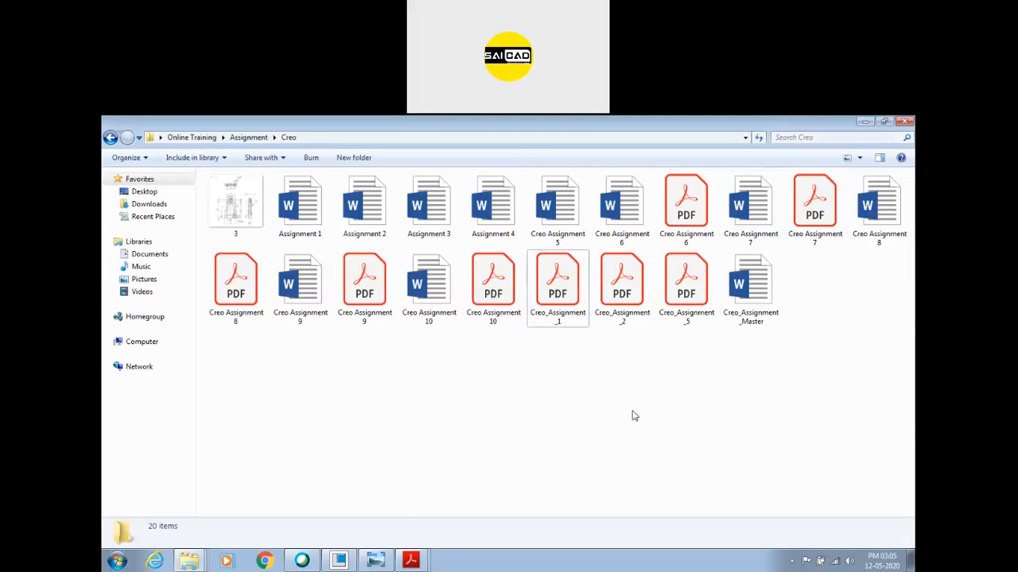
View the part drawing in Windows Photo Viewer and the Cisco Webex Meetings window, and return to the Assignment > Creo folder
{"action": "left_click", "coordinate": [378, 561]}
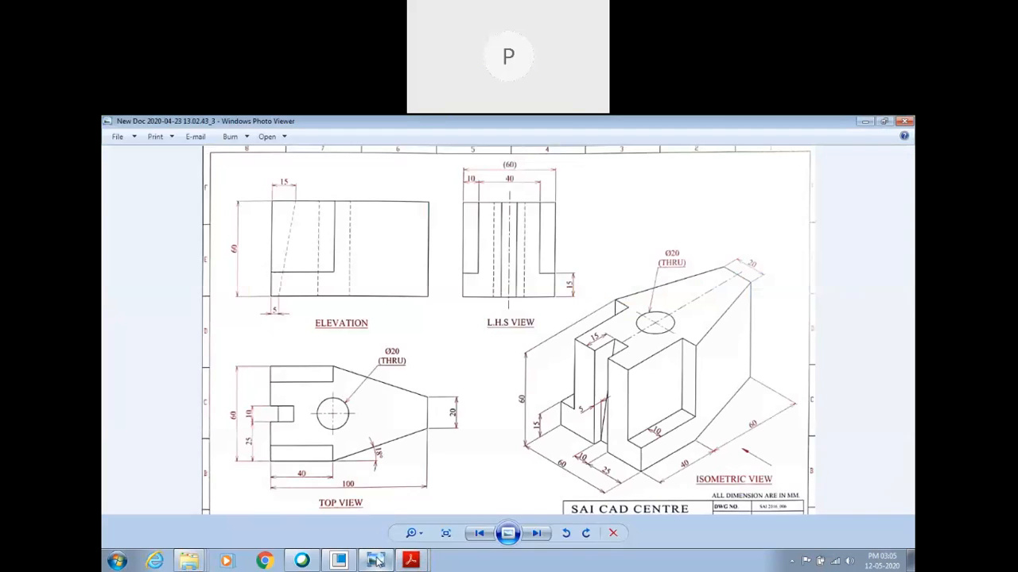
{"action": "left_click", "coordinate": [377, 560]}
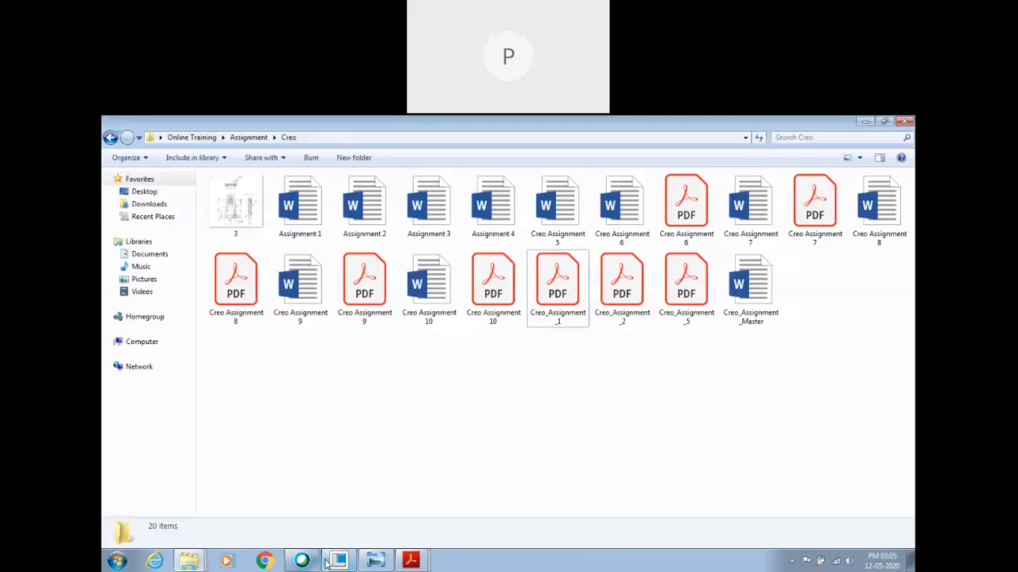
{"action": "left_click", "coordinate": [308, 561]}
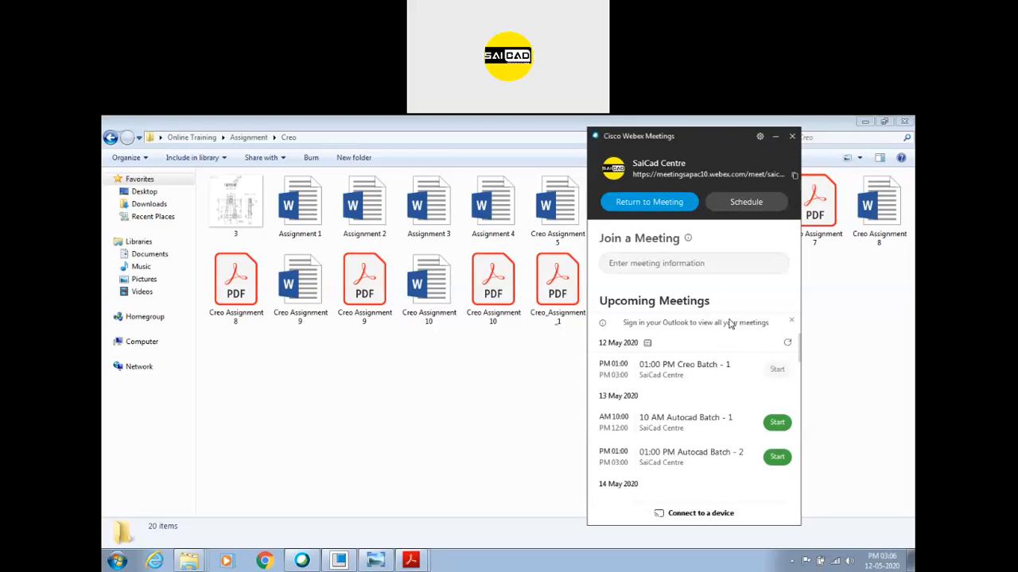
{"action": "left_click", "coordinate": [481, 389]}
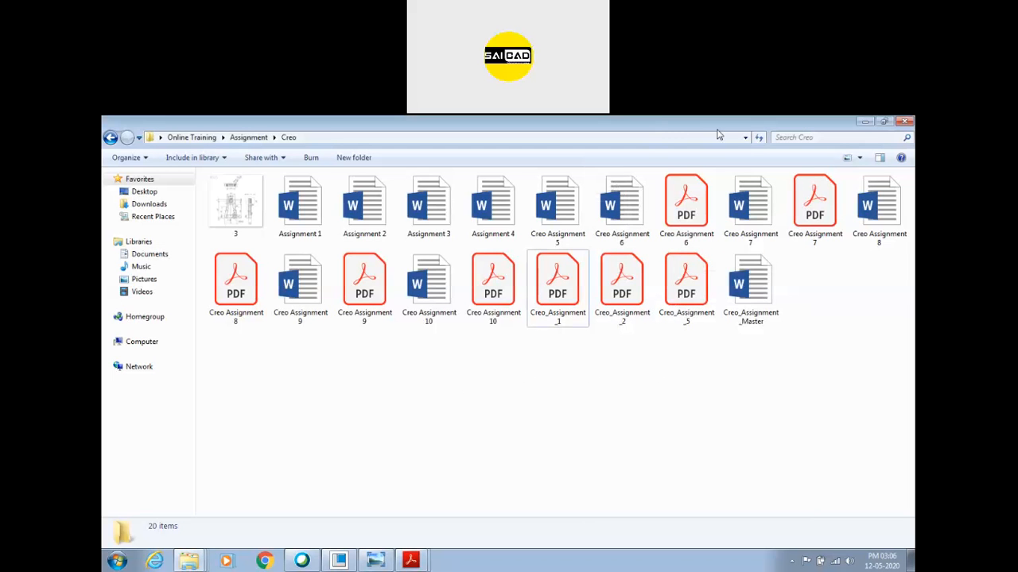